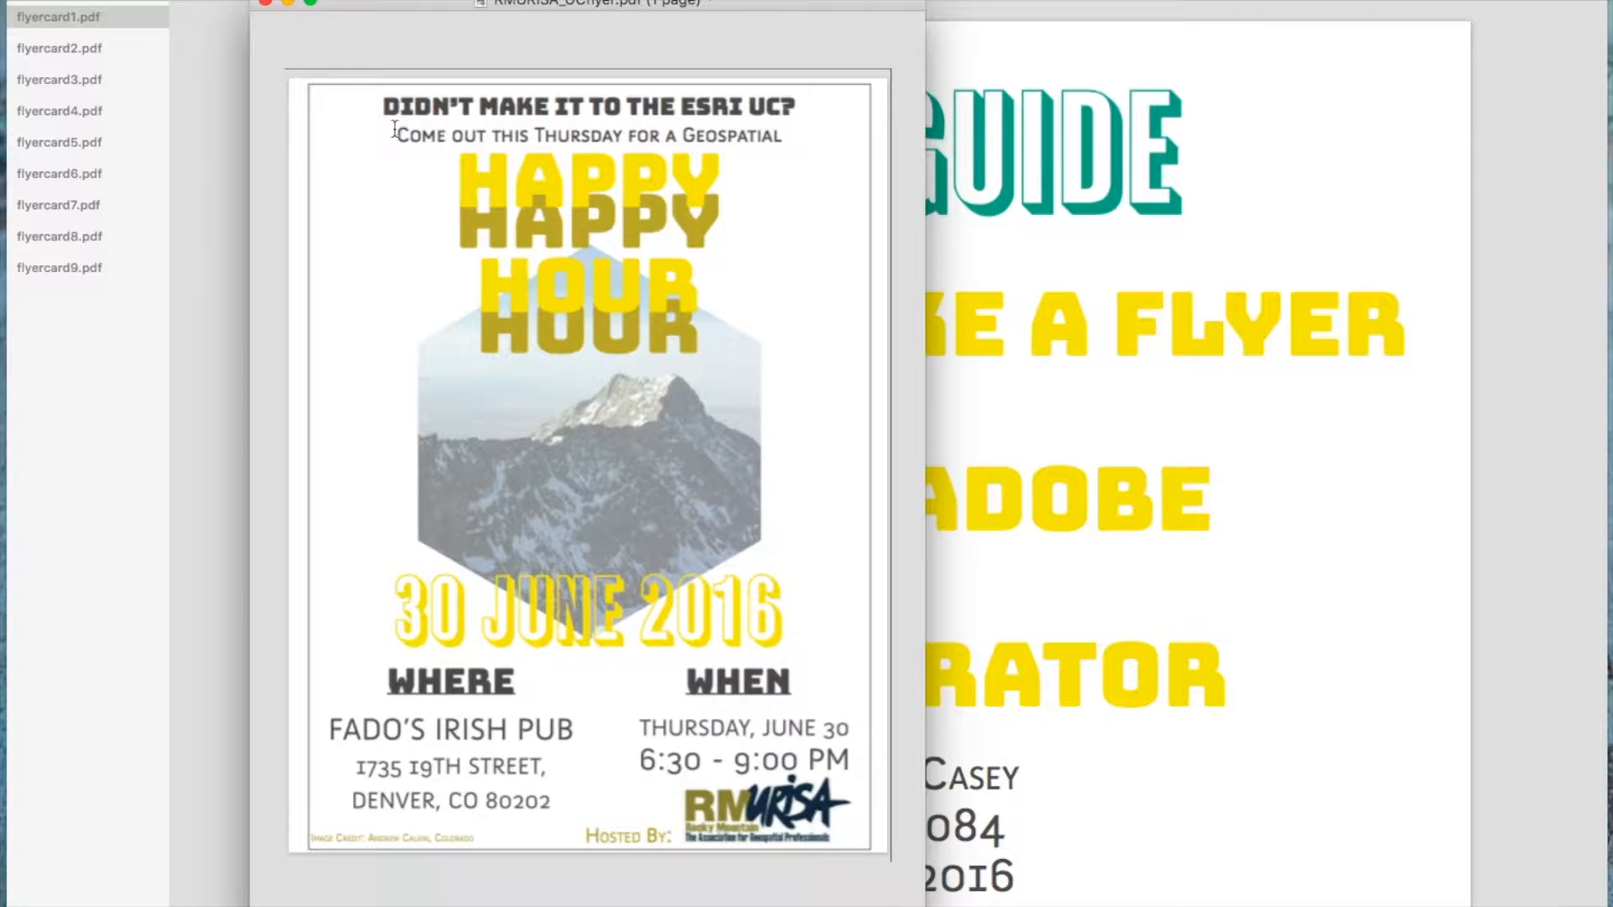
Step: Put away the RMURISA_UCflyer.pdf preview window and display flyercard2.pdf
left_click(288, 5)
left_click(74, 51)
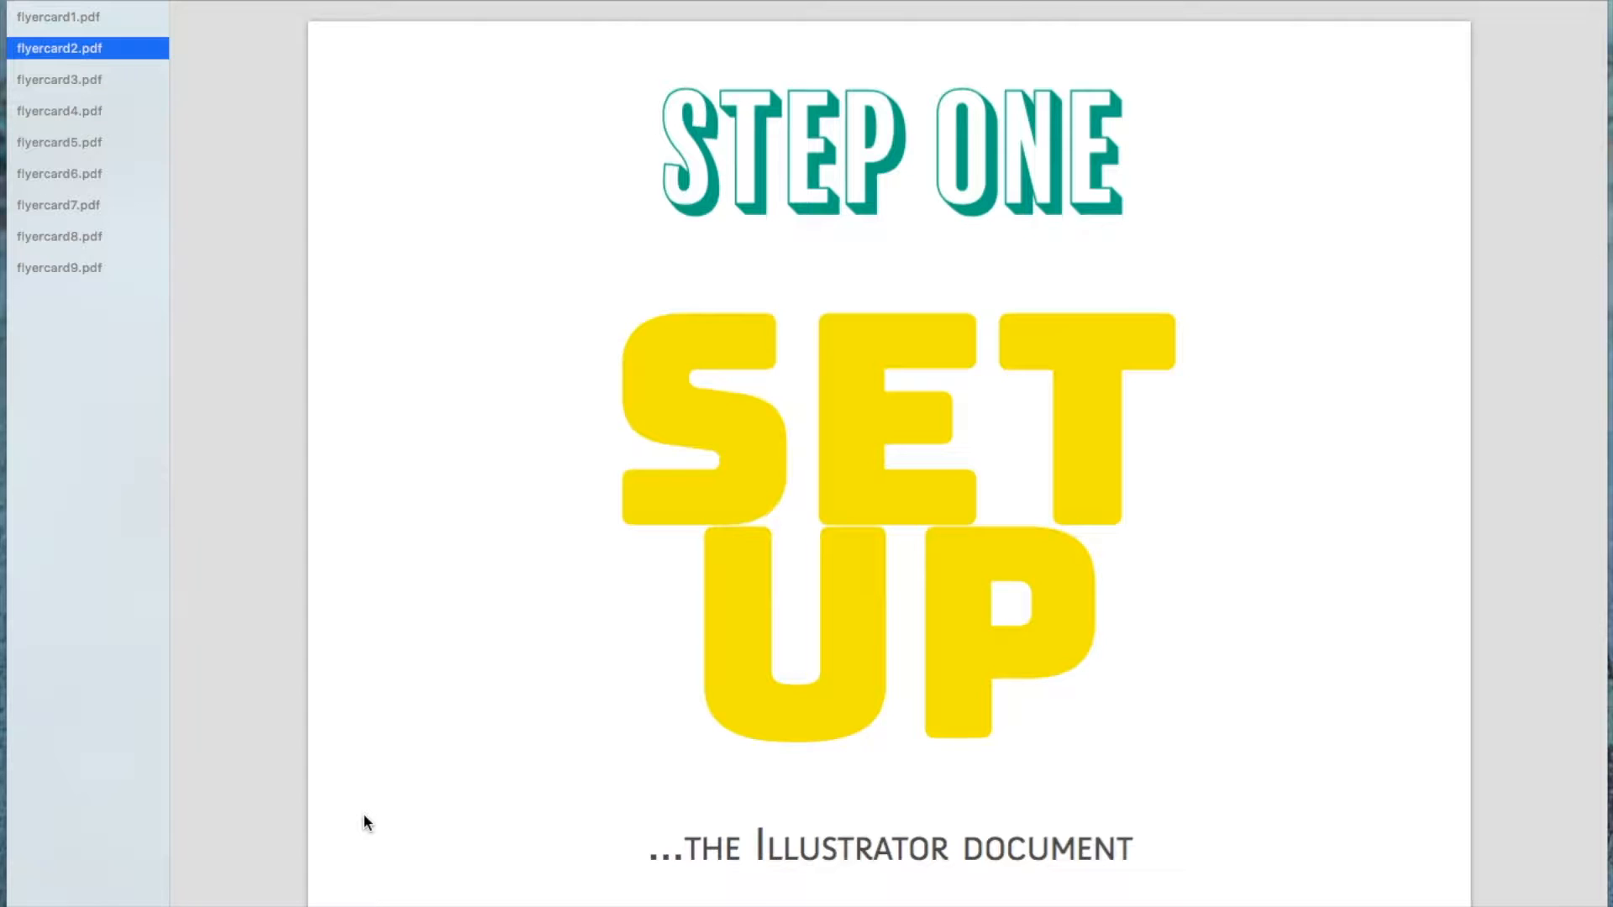
Step: Switch to Adobe Illustrator and start creating a new document
mouse_move(567, 899)
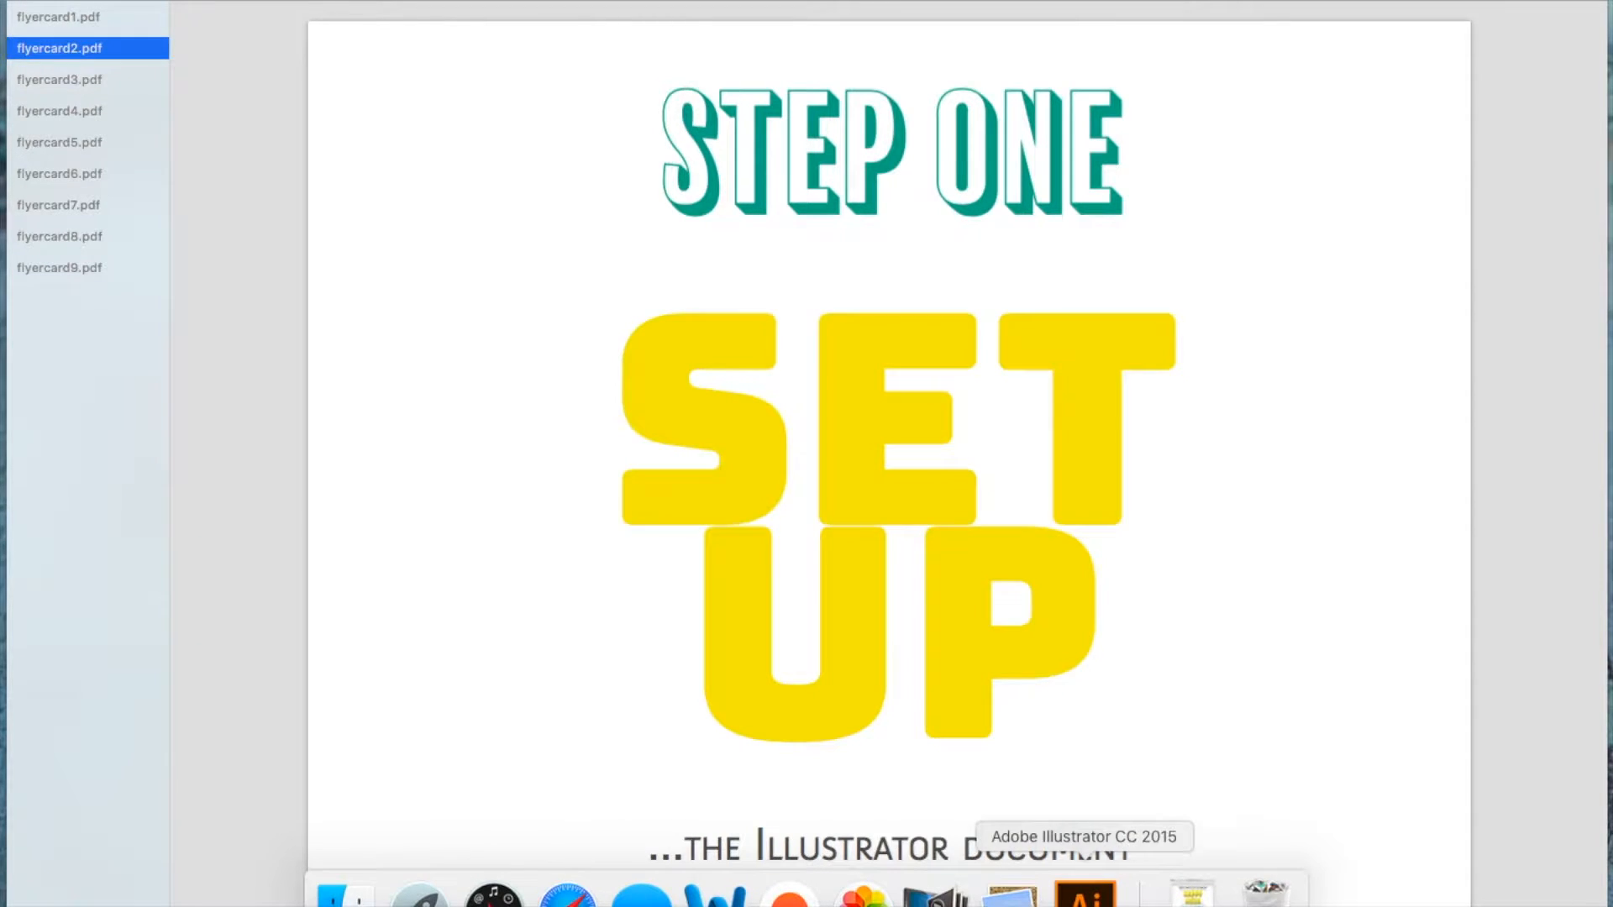
left_click(1084, 895)
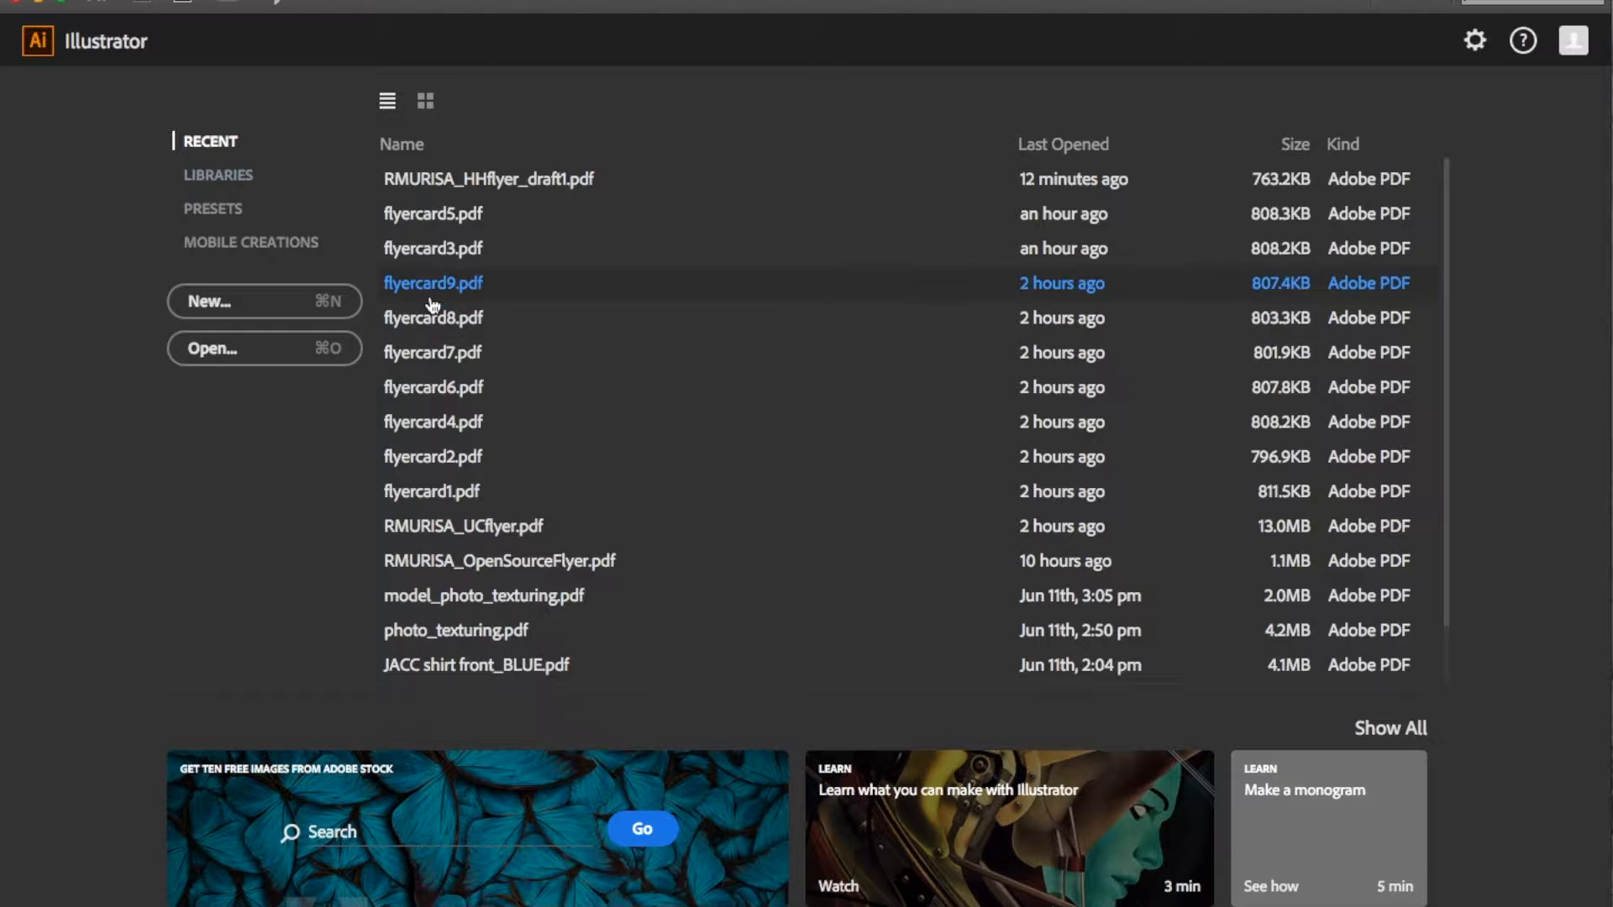
left_click(300, 316)
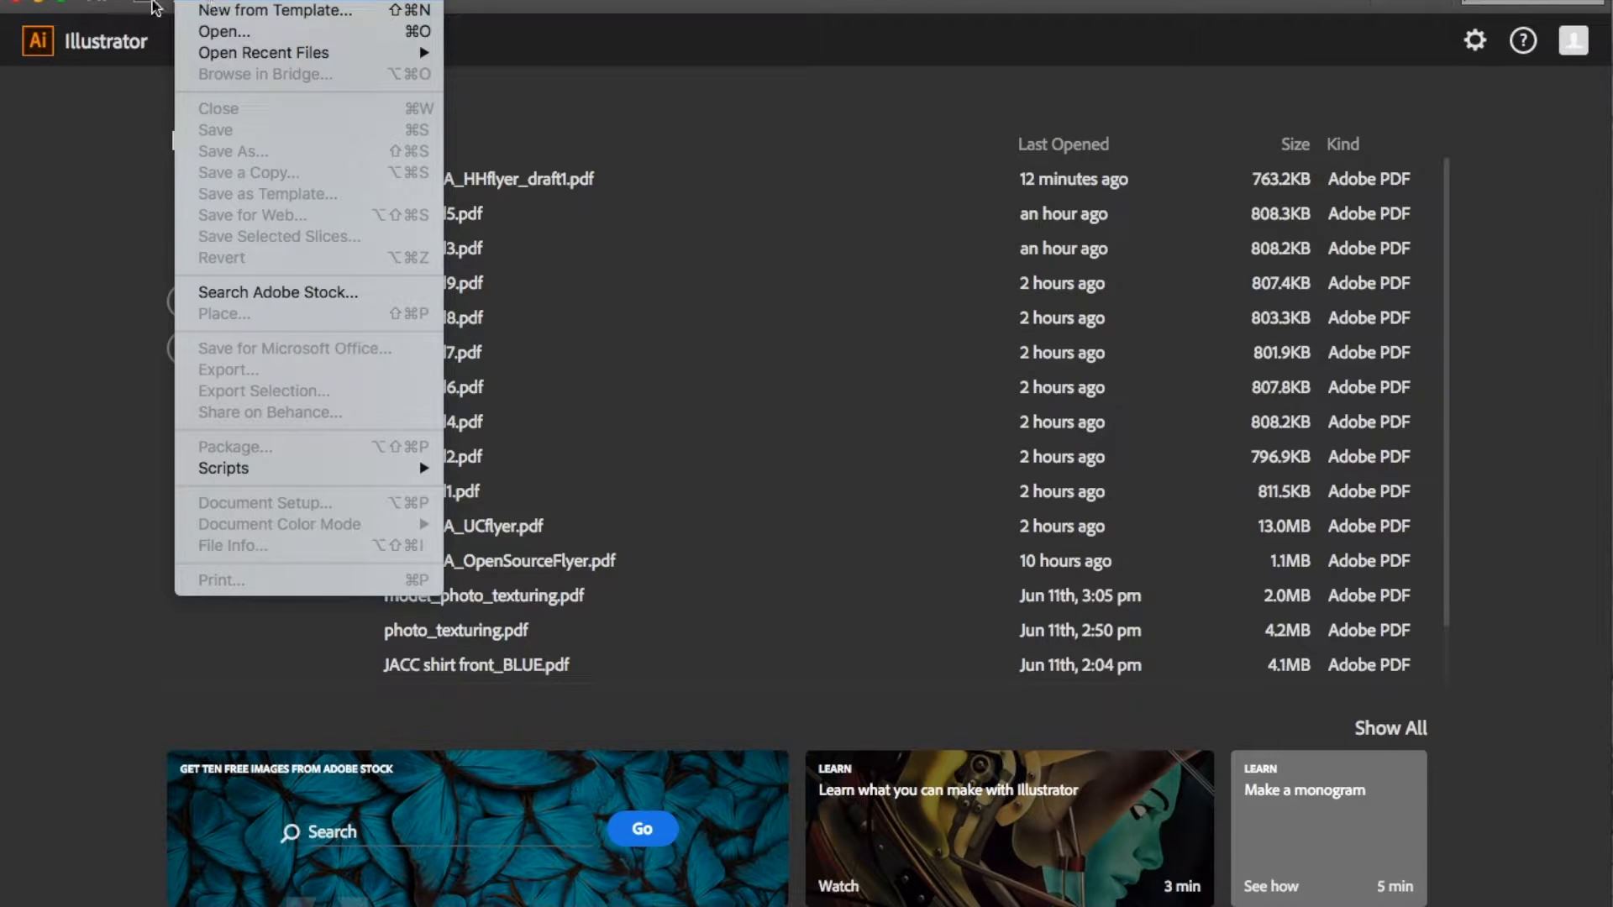
left_click(89, 235)
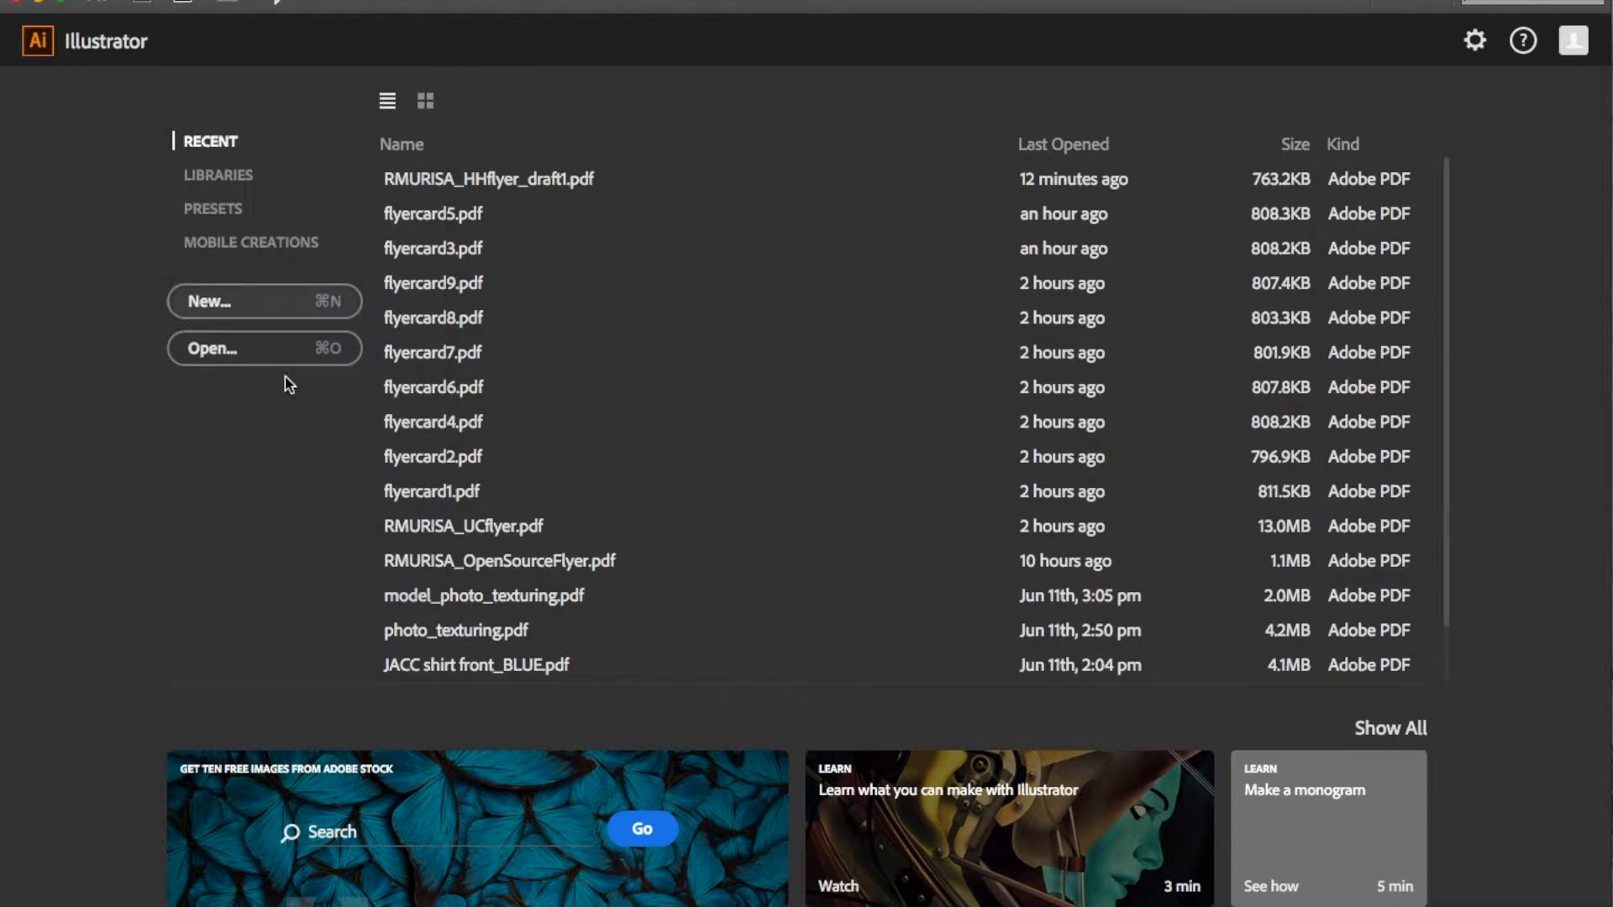
left_click(256, 309)
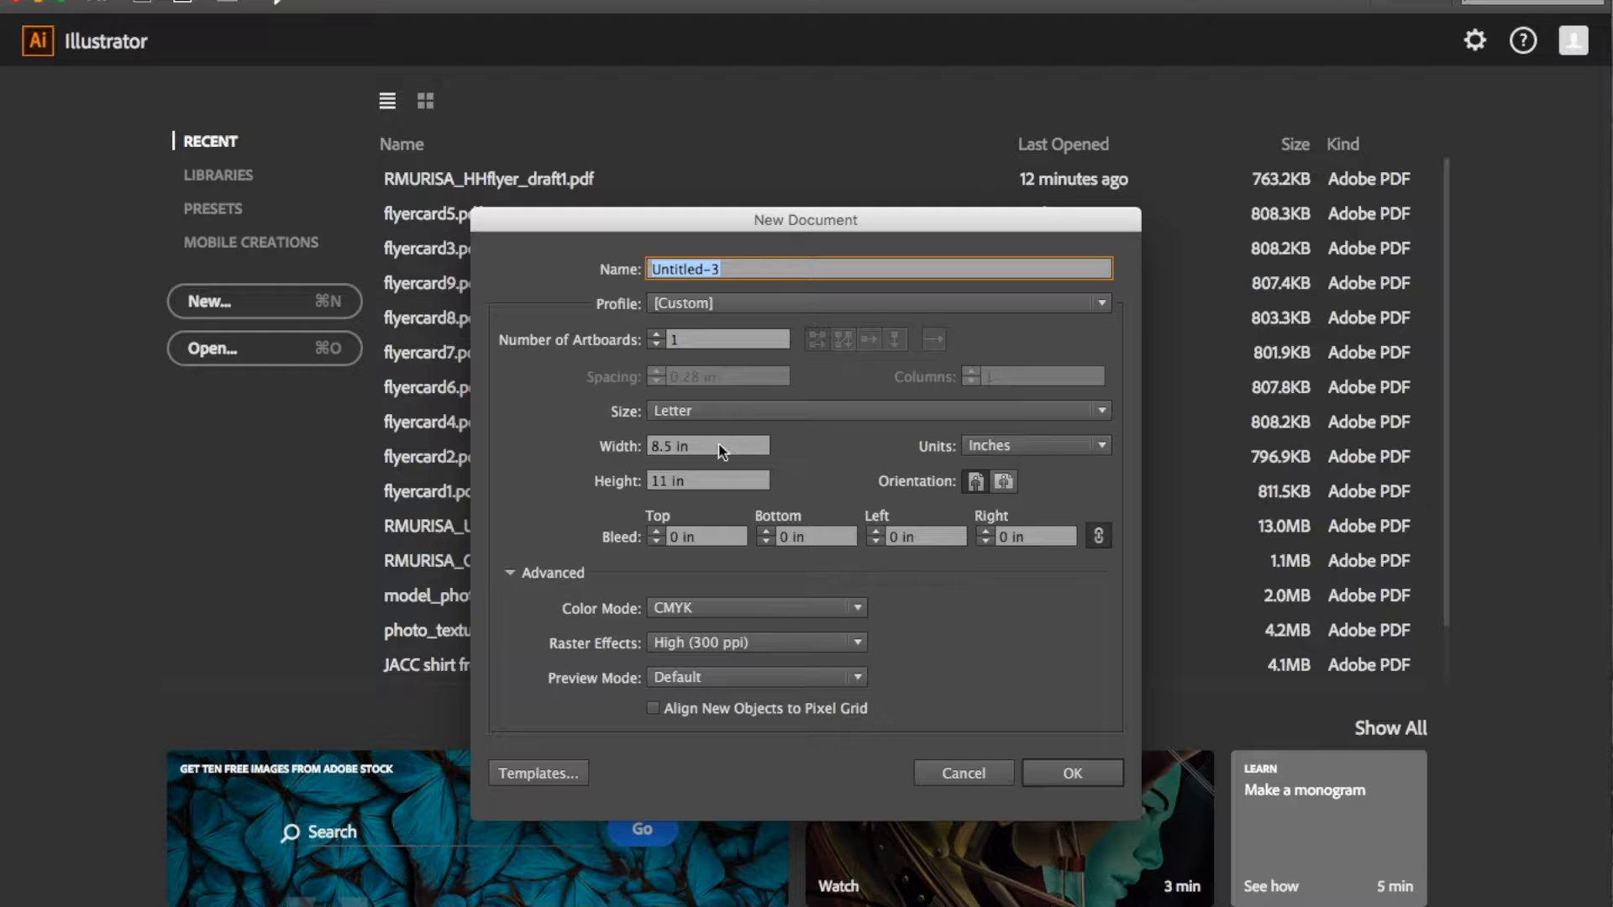
Step: Keep inches as the units and portrait as the orientation for the new Letter-size document
left_click(1046, 446)
left_click(1045, 446)
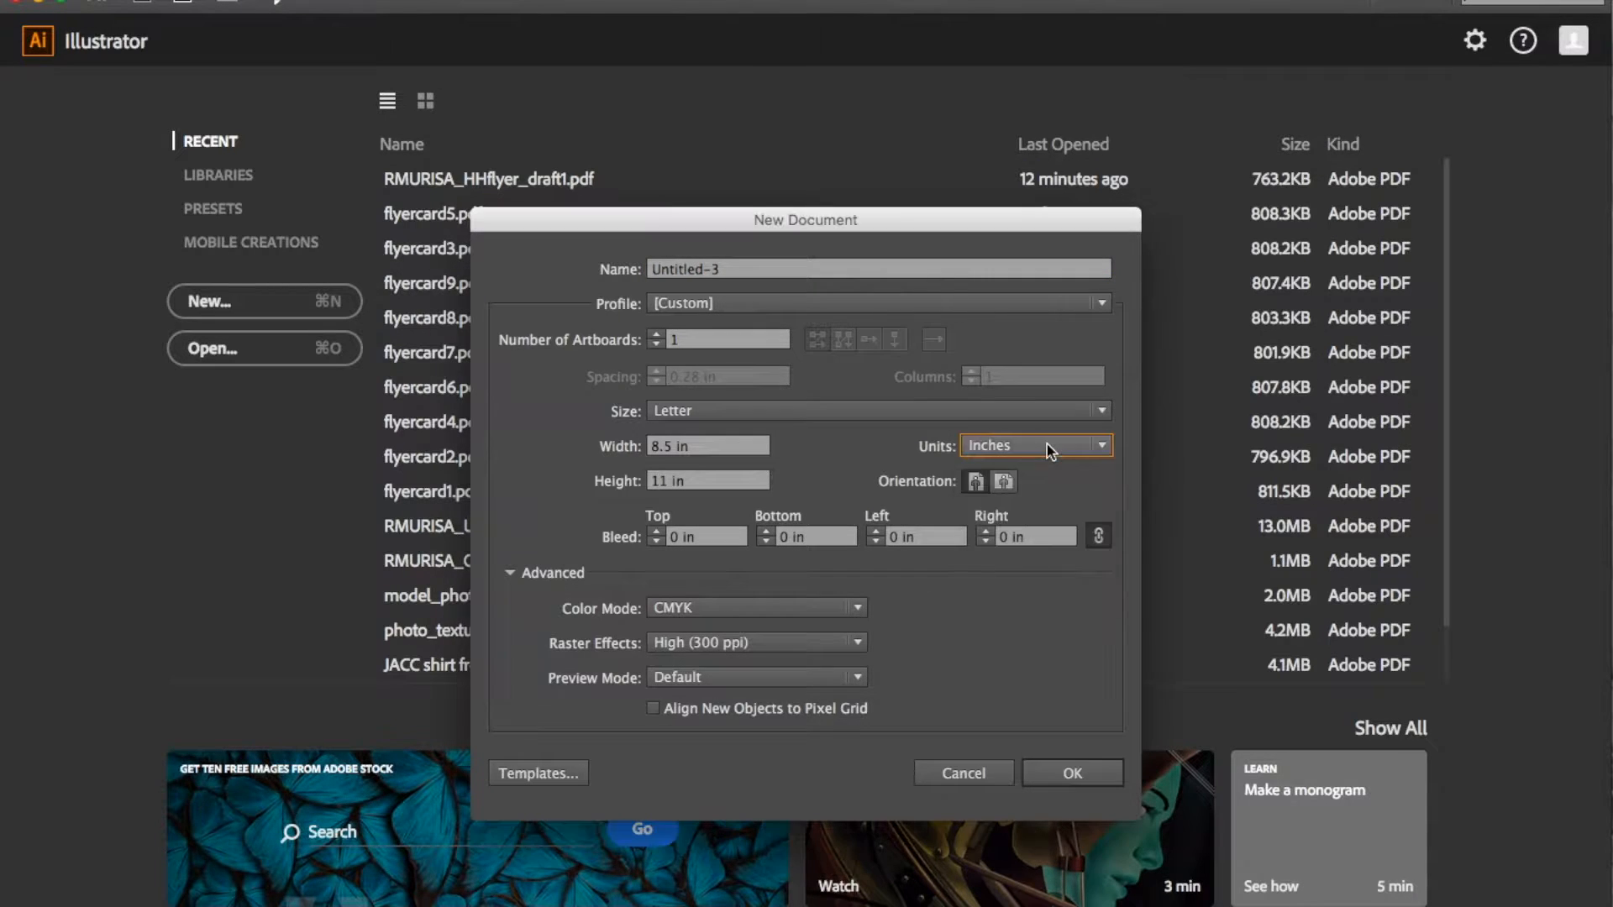
left_click(1003, 482)
left_click(975, 483)
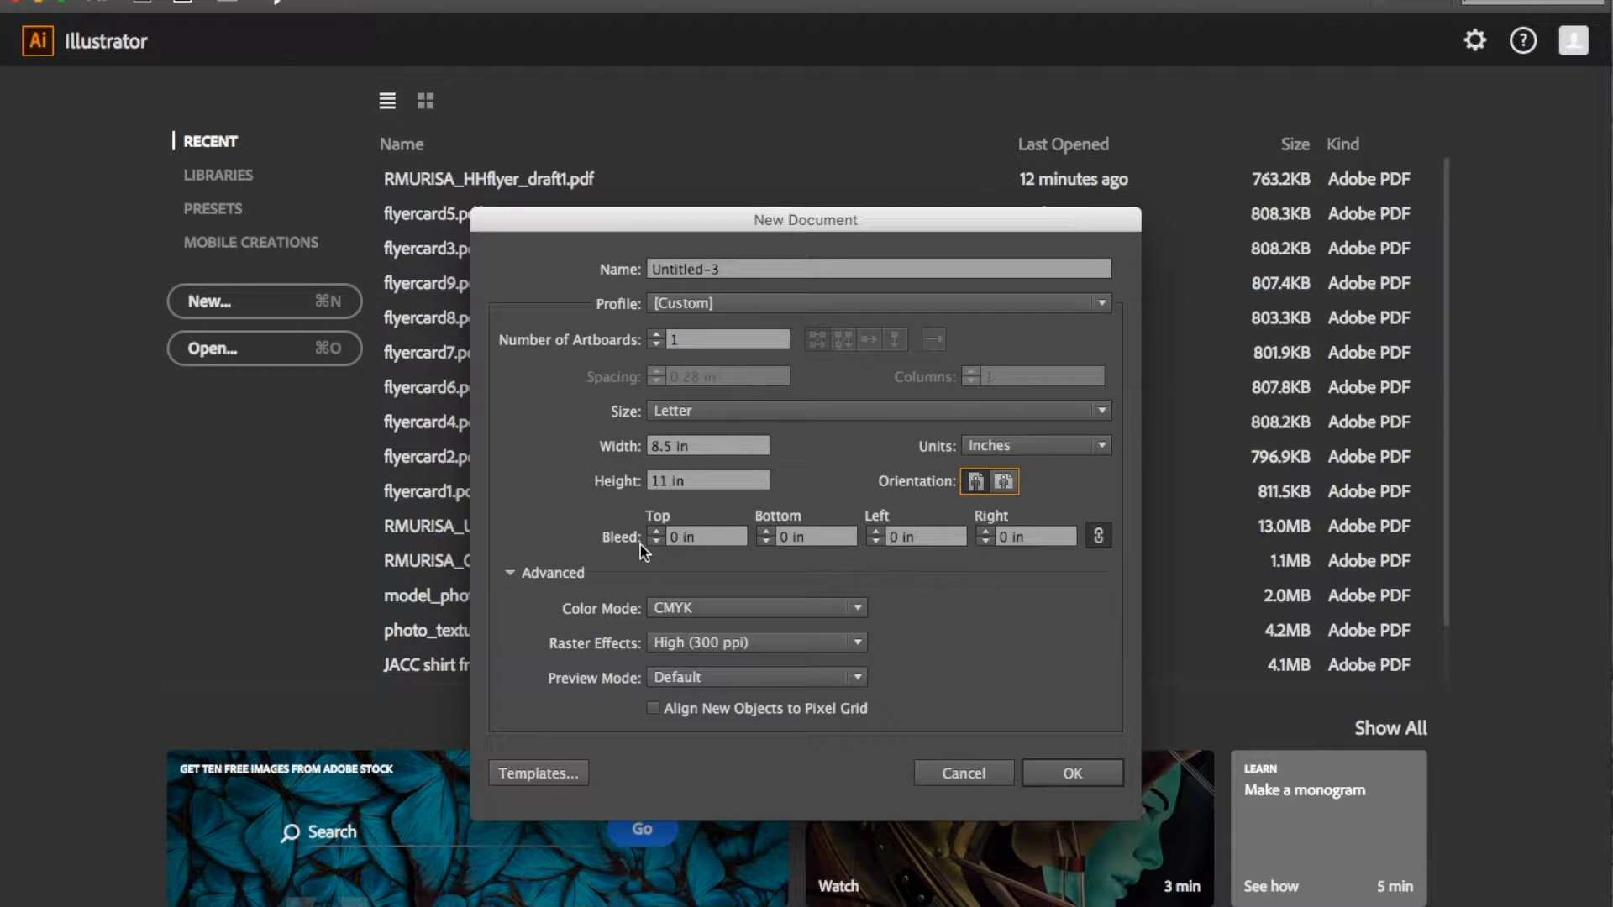
Step: Create the document with CMYK color mode and High (300 ppi) raster effects
left_click(510, 573)
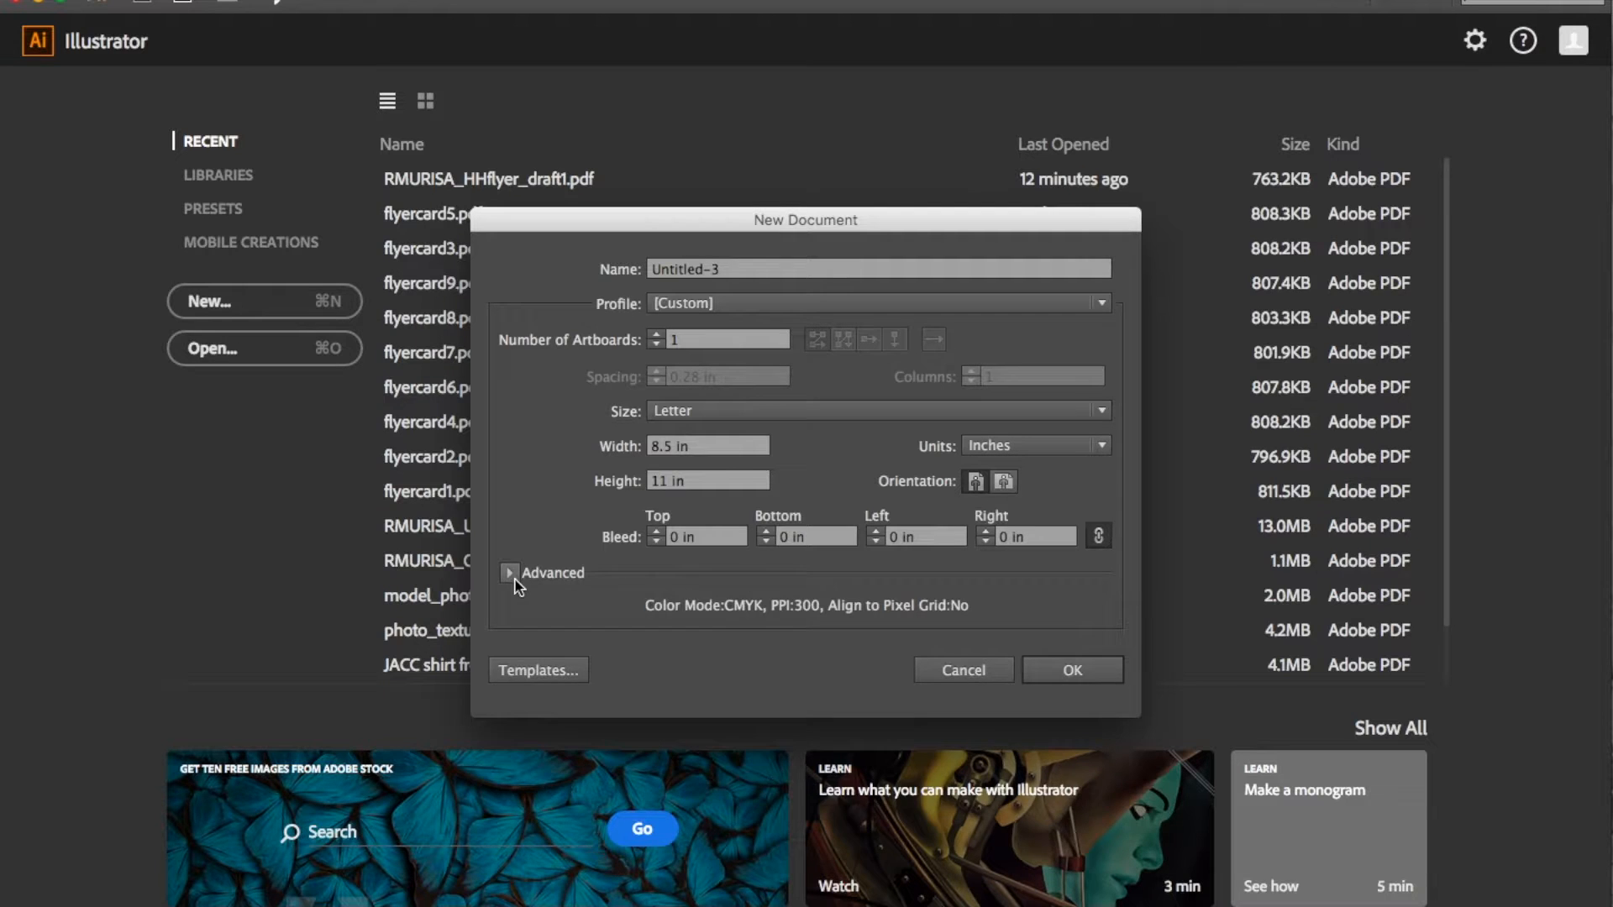
left_click(509, 573)
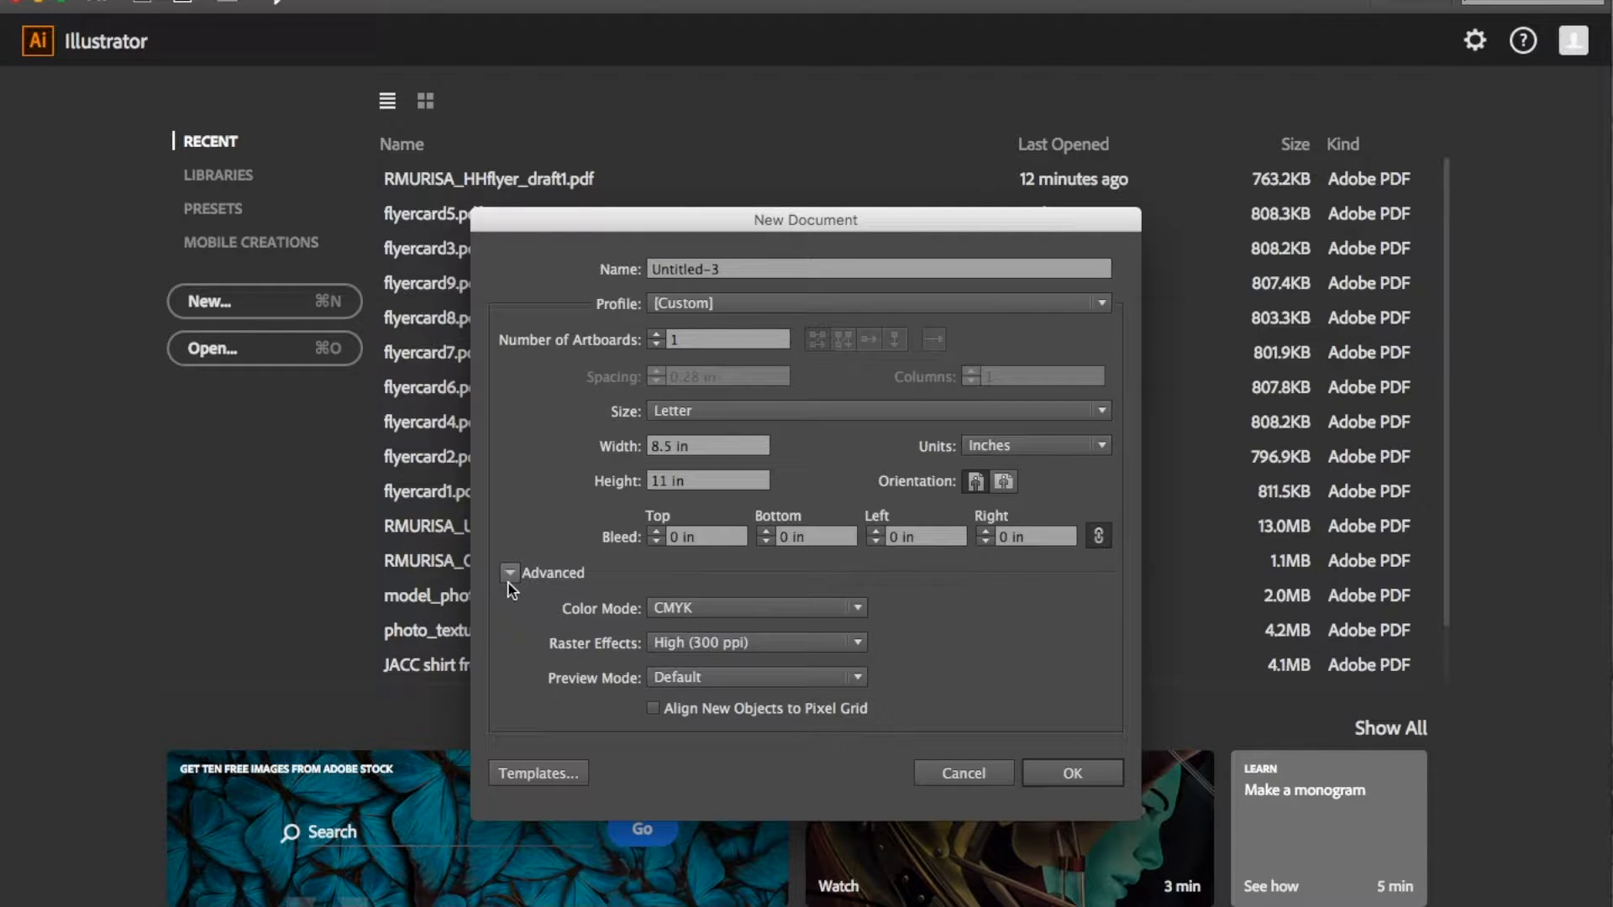
left_click(725, 617)
left_click(725, 618)
left_click(726, 649)
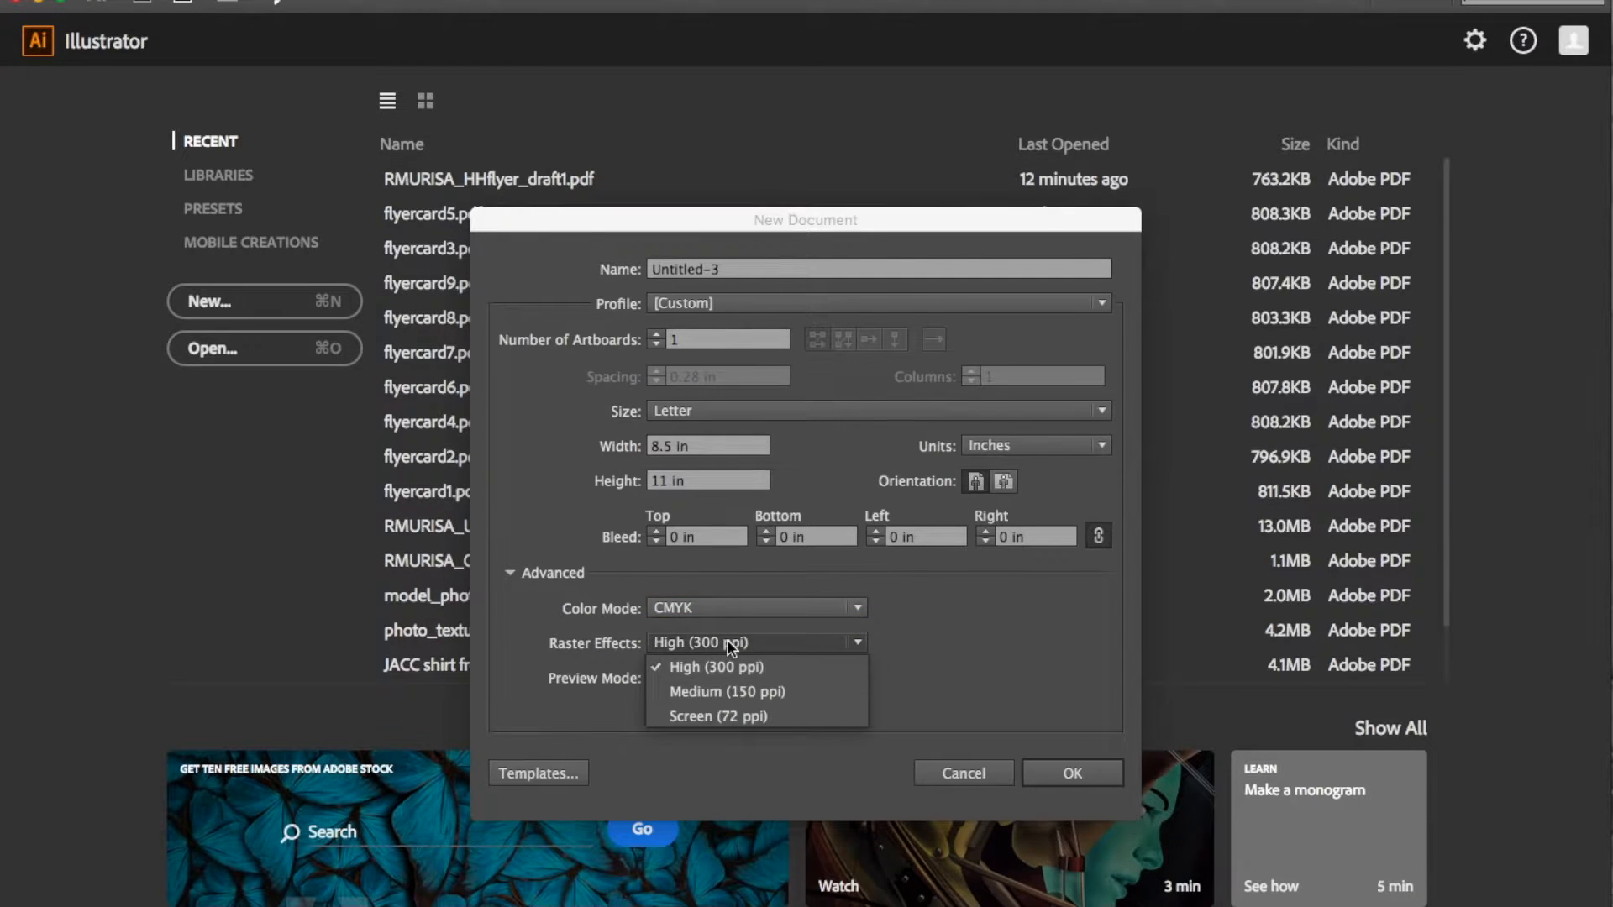
left_click(728, 642)
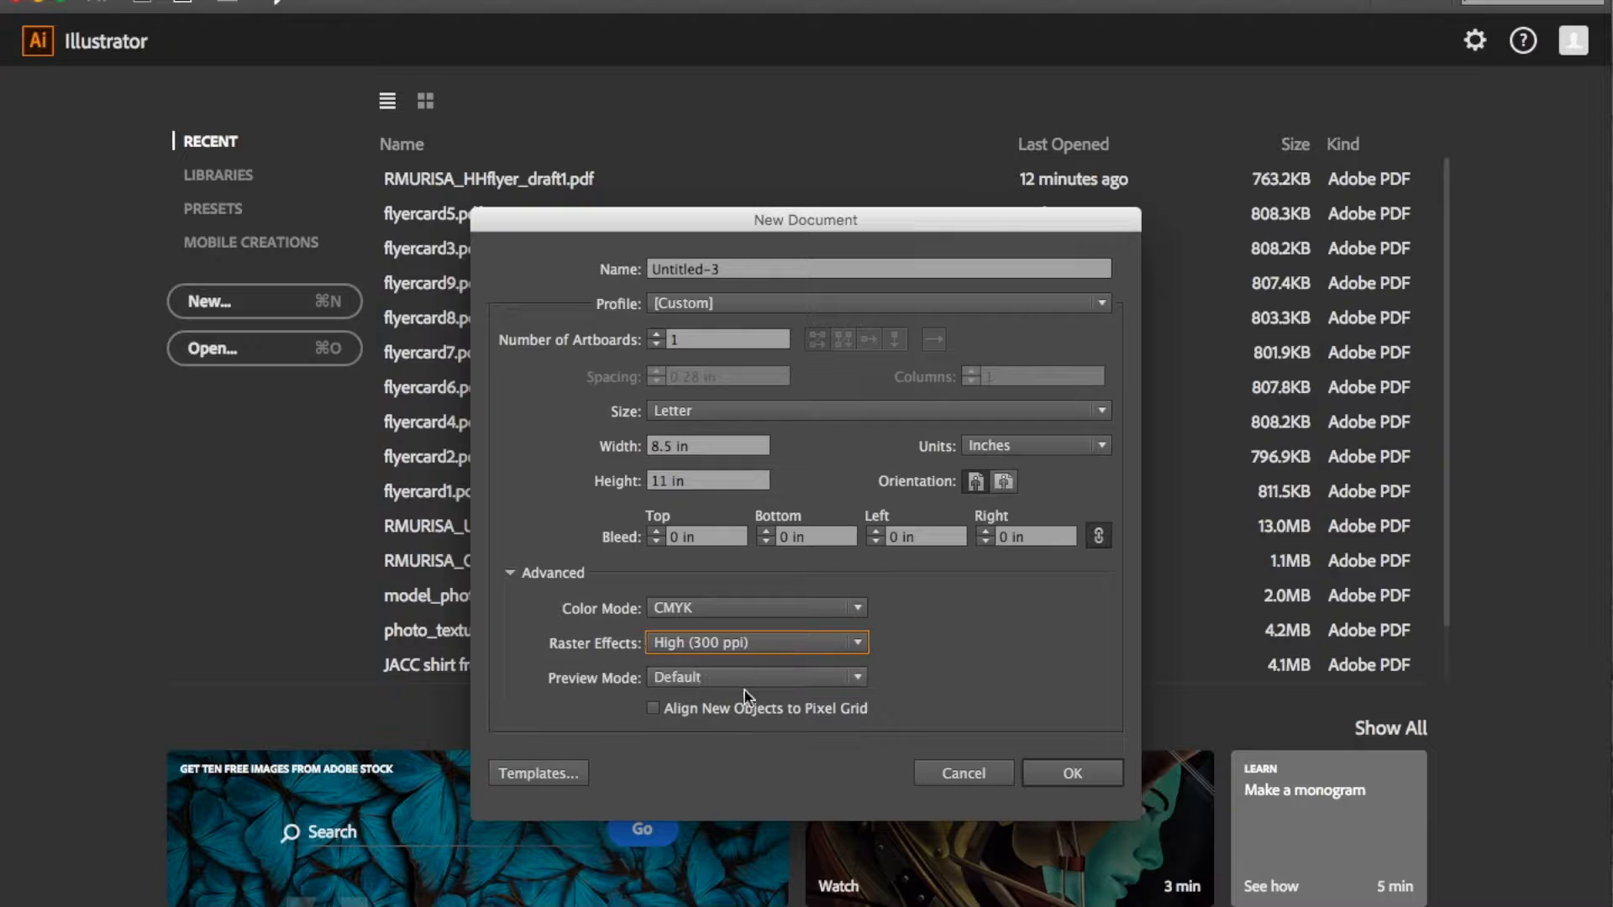
left_click(1068, 772)
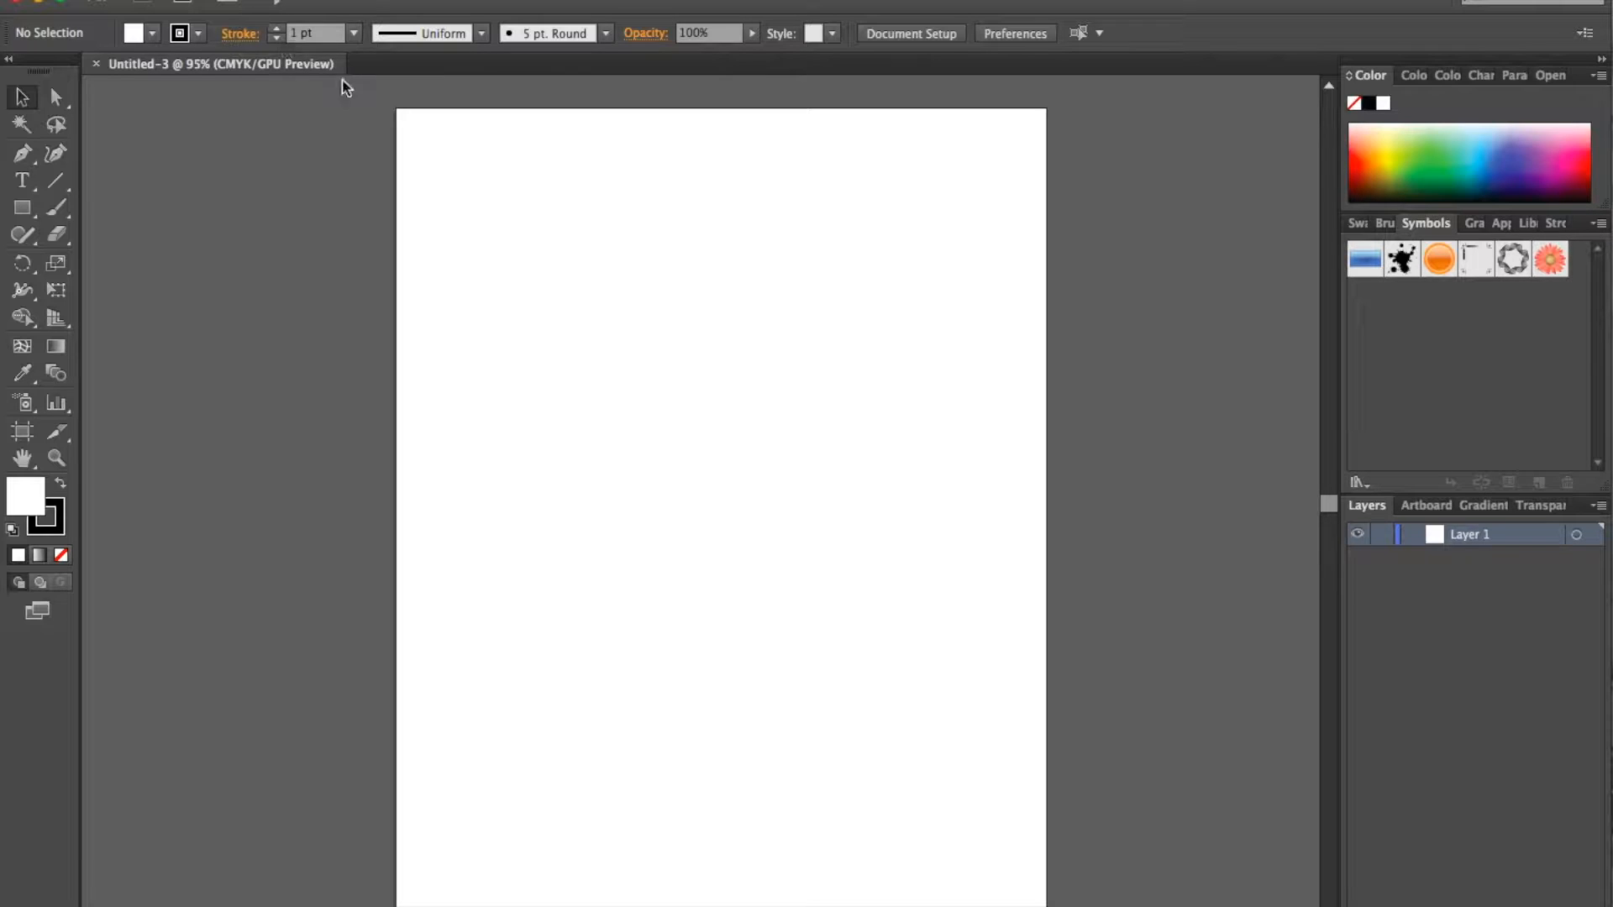
Step: Save the document to the Desktop as RMURISA_HHflyer_draft1 in Adobe PDF format
left_click(197, 0)
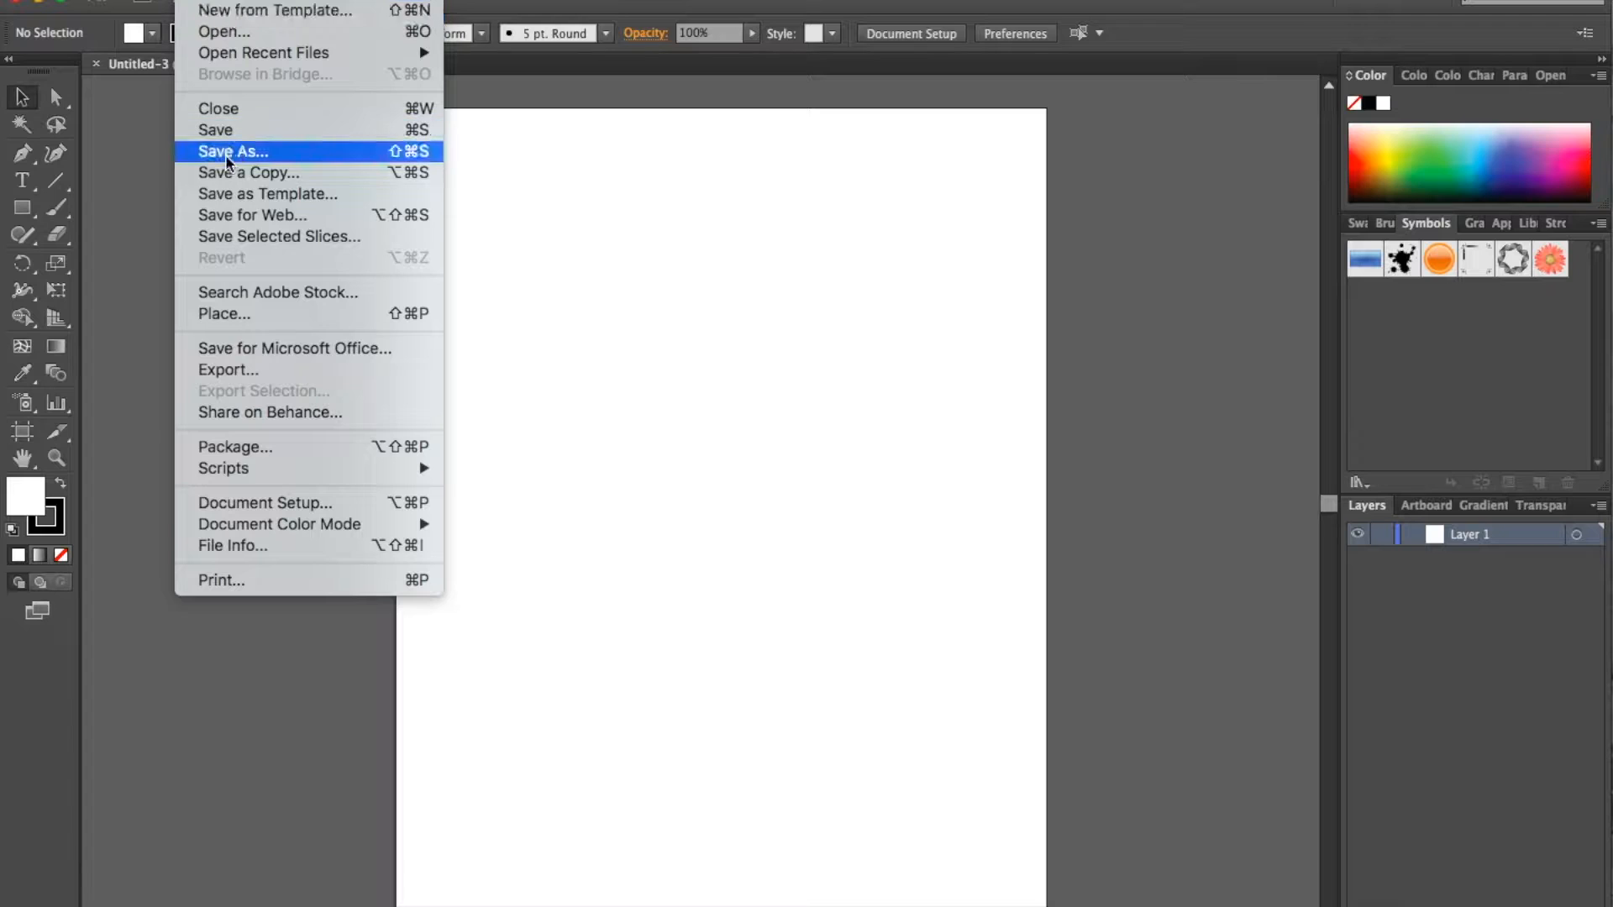
left_click(134, 259)
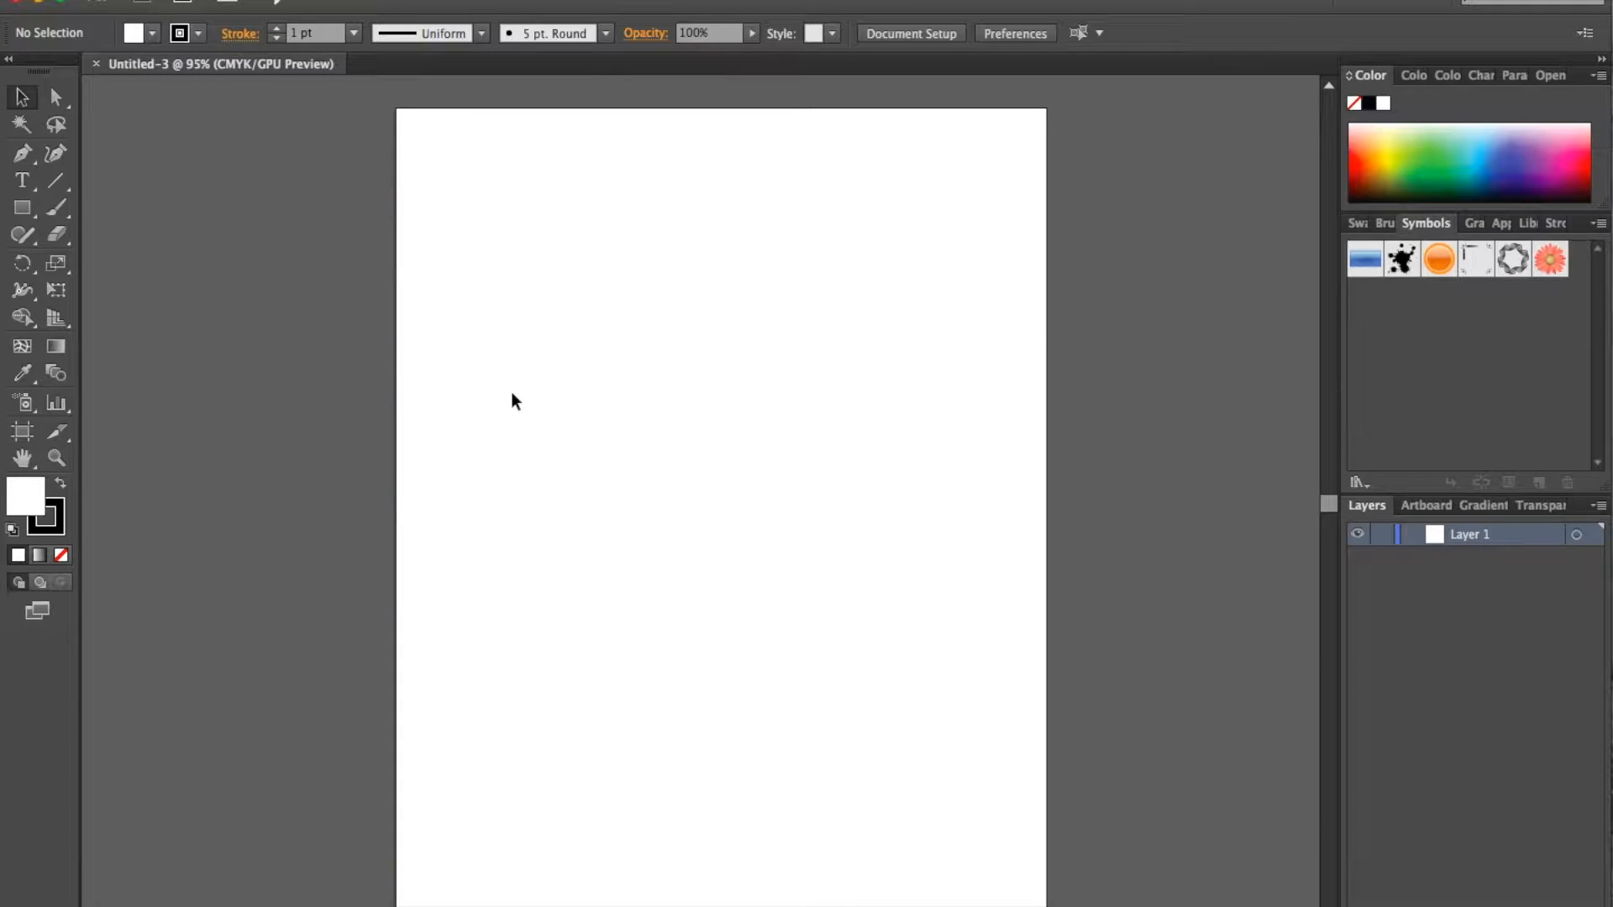
key("super+shift+s")
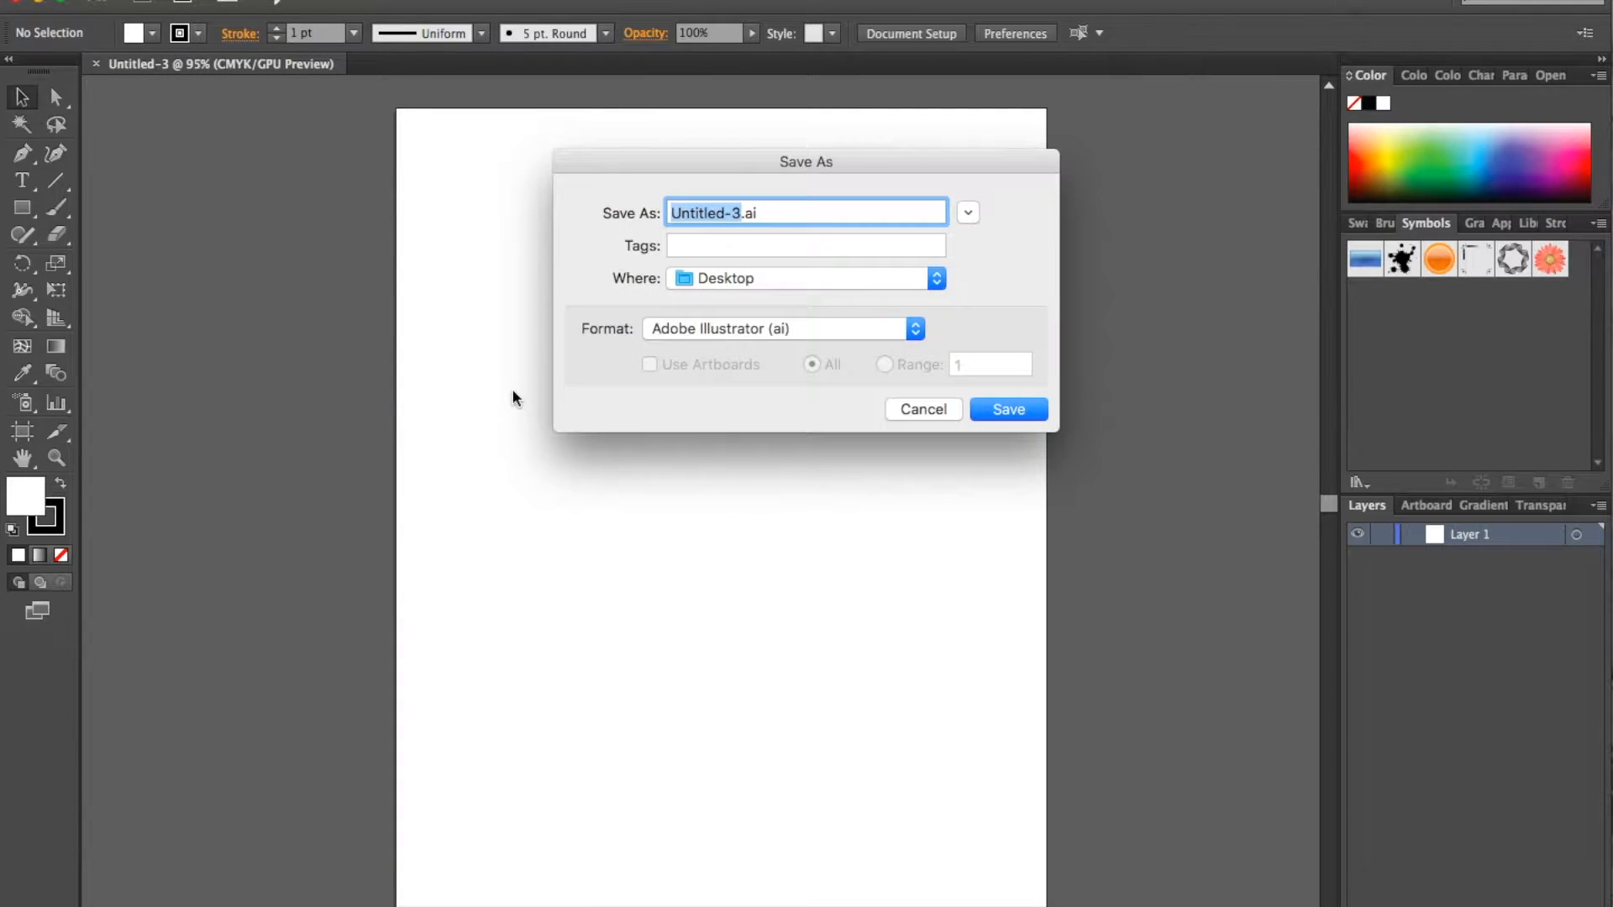
type("RMURISA")
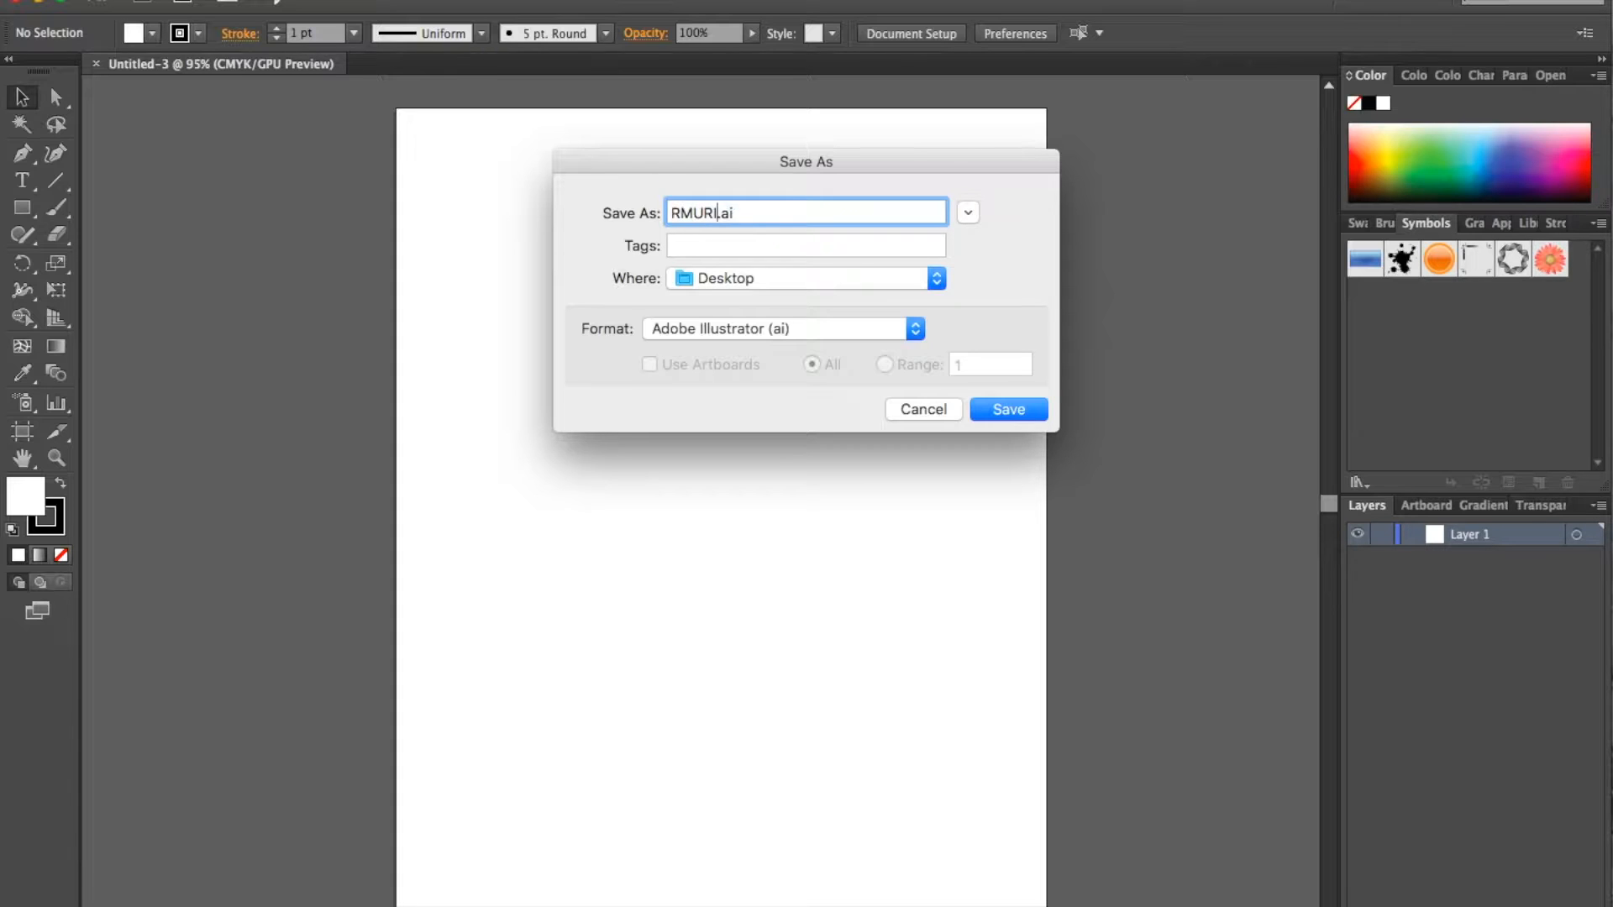
type("_HHflyer_draft1")
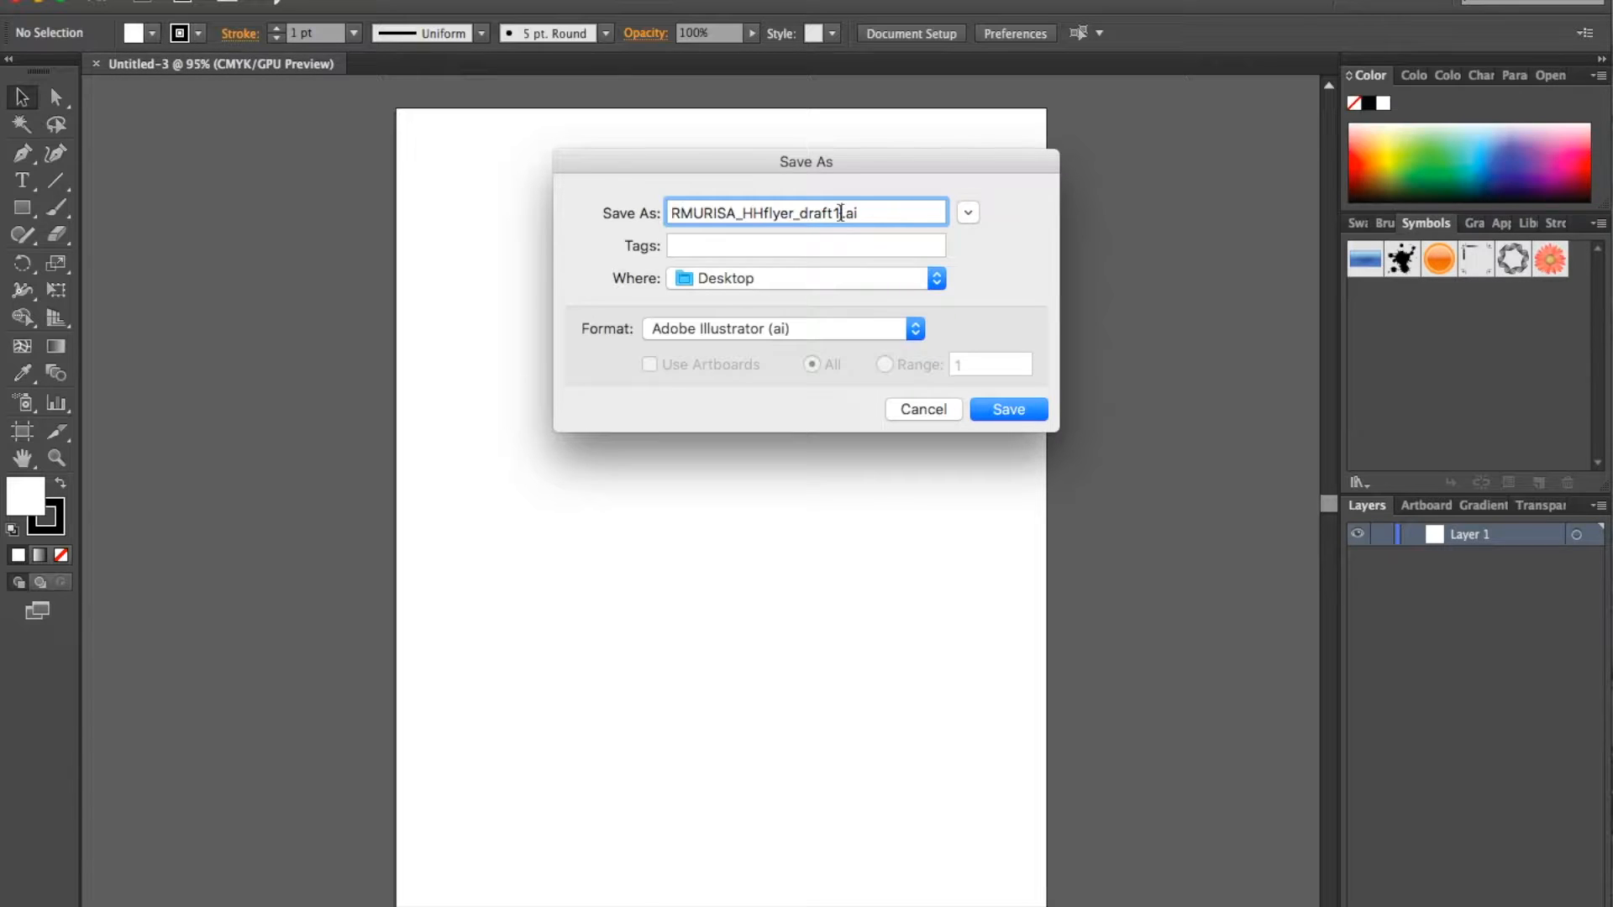
left_click_drag(841, 213, 799, 212)
left_click(813, 214)
left_click(756, 329)
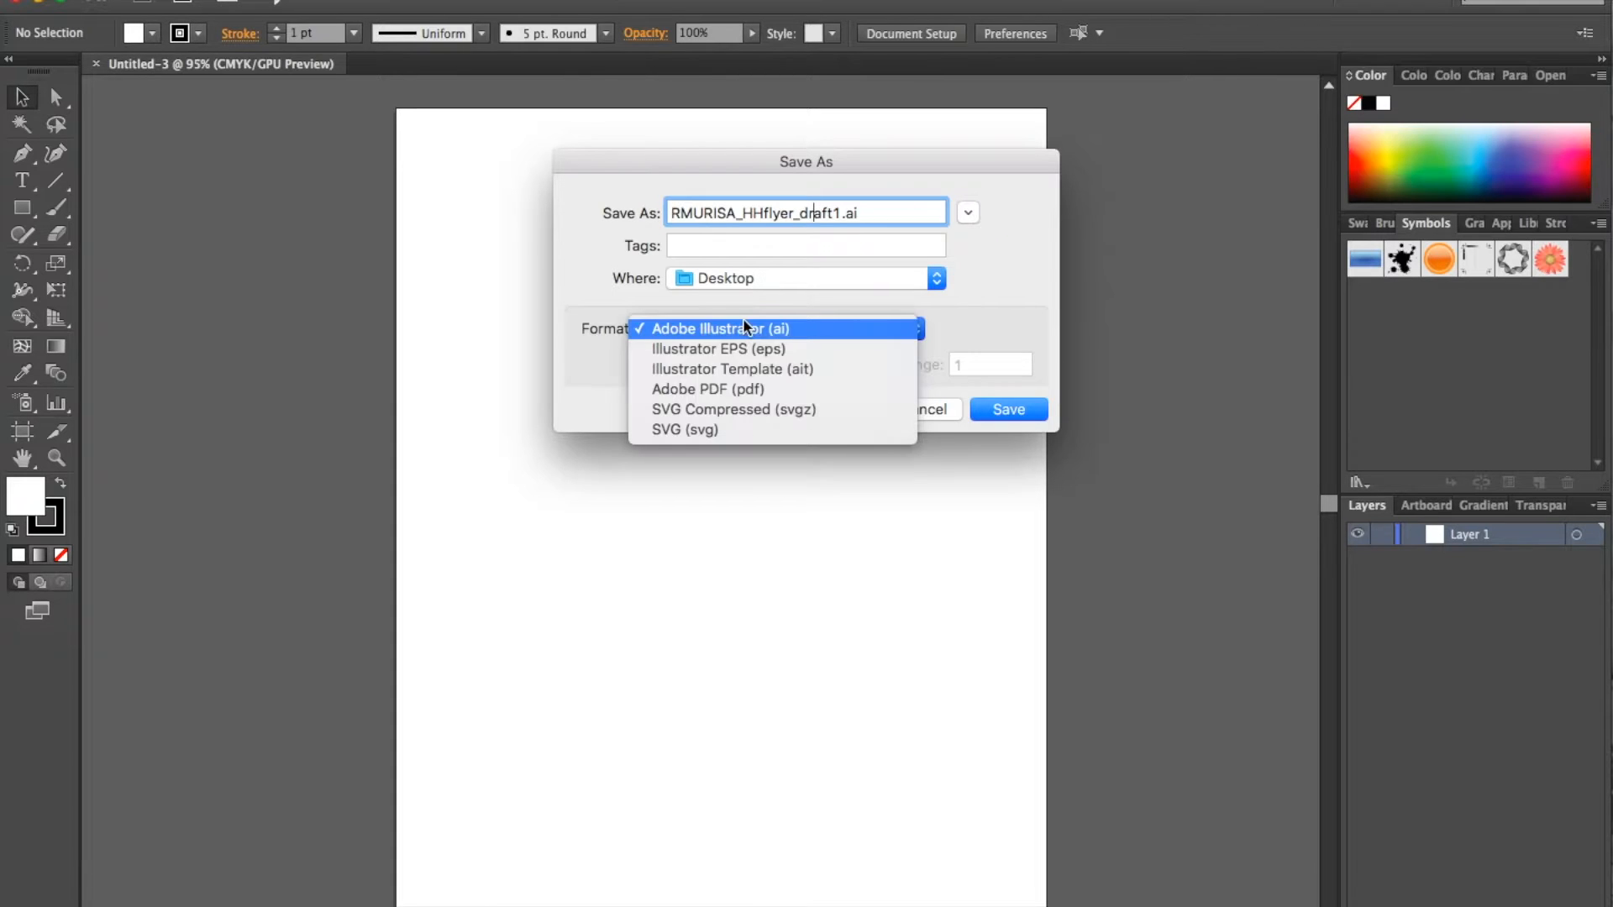
left_click(751, 388)
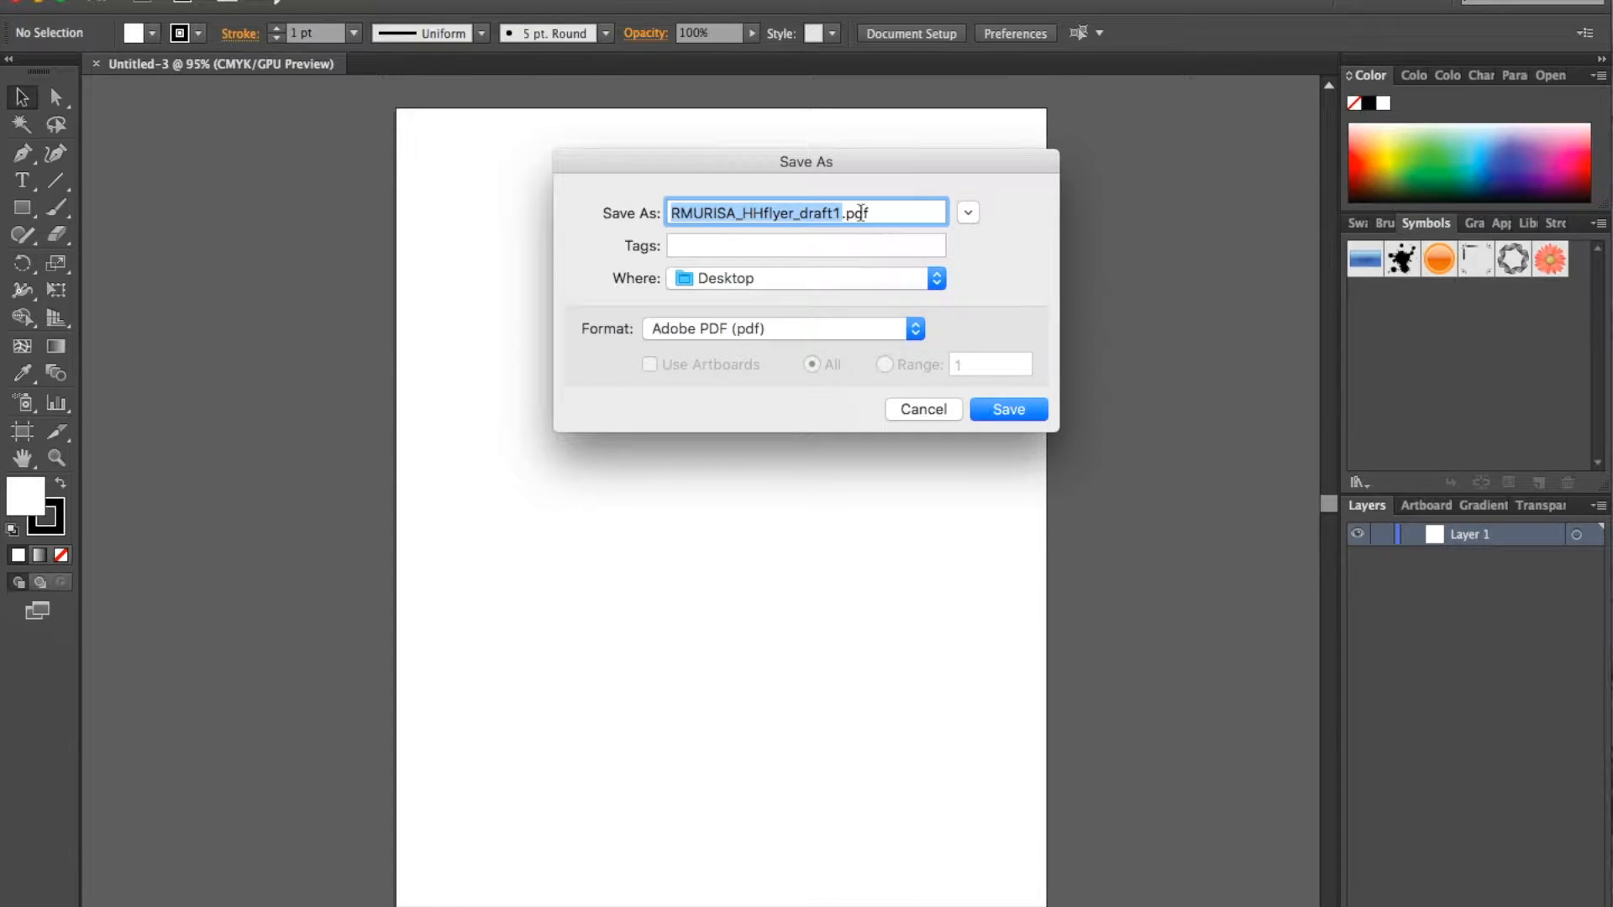
left_click(1039, 409)
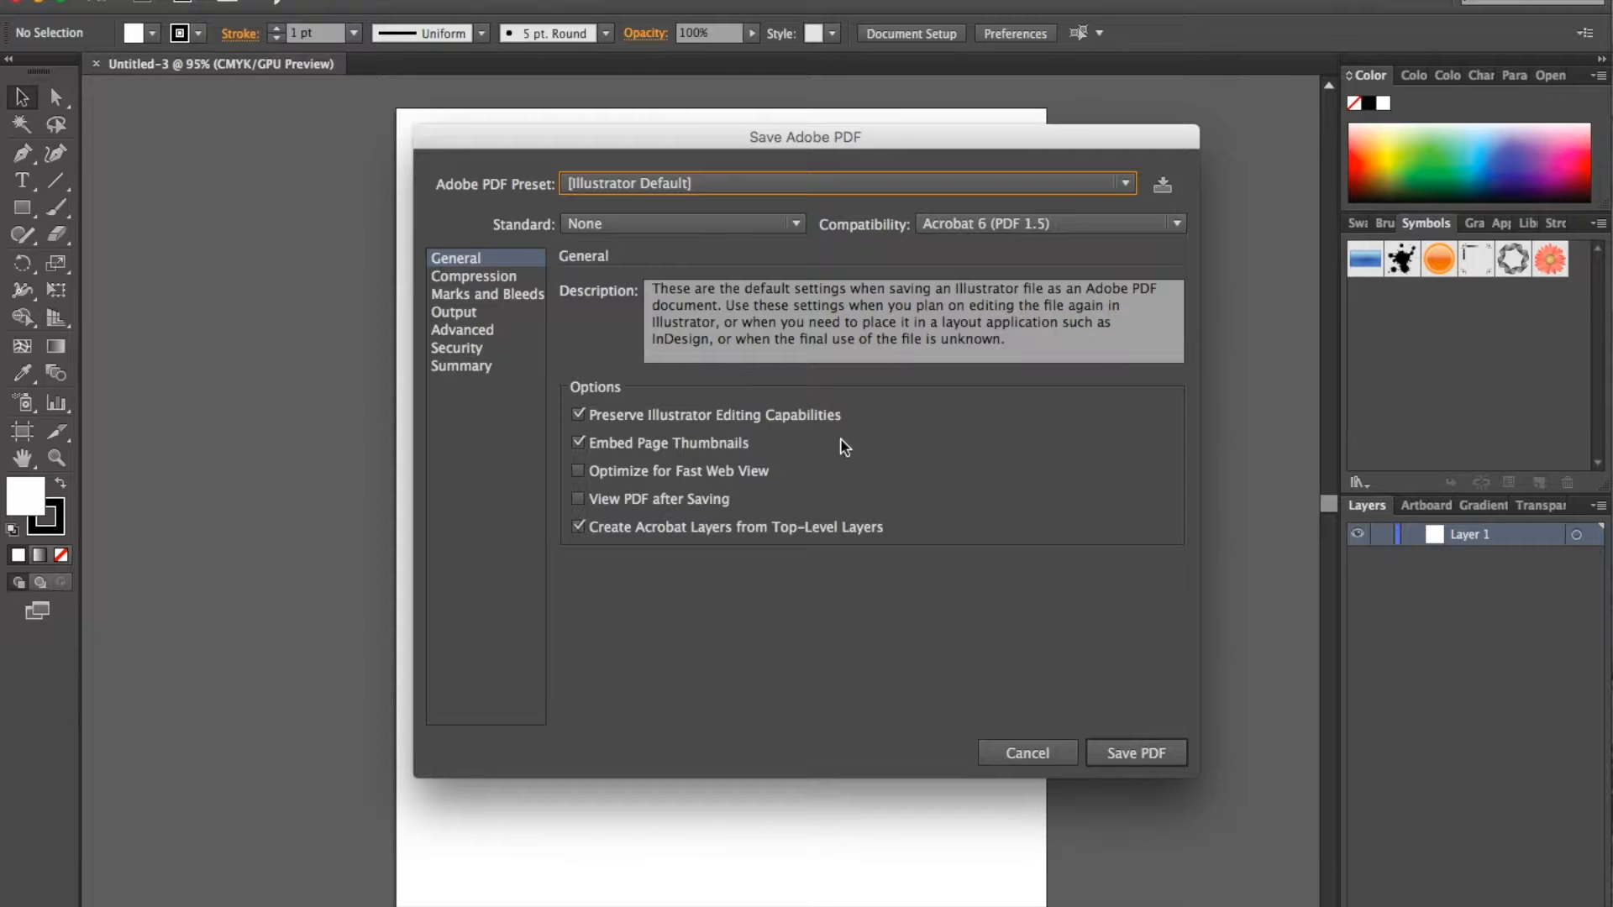
Step: Save the PDF with Preserve Illustrator Editing Capabilities and Create Acrobat Layers from Top-Level Layers enabled
left_click(578, 416)
left_click(579, 416)
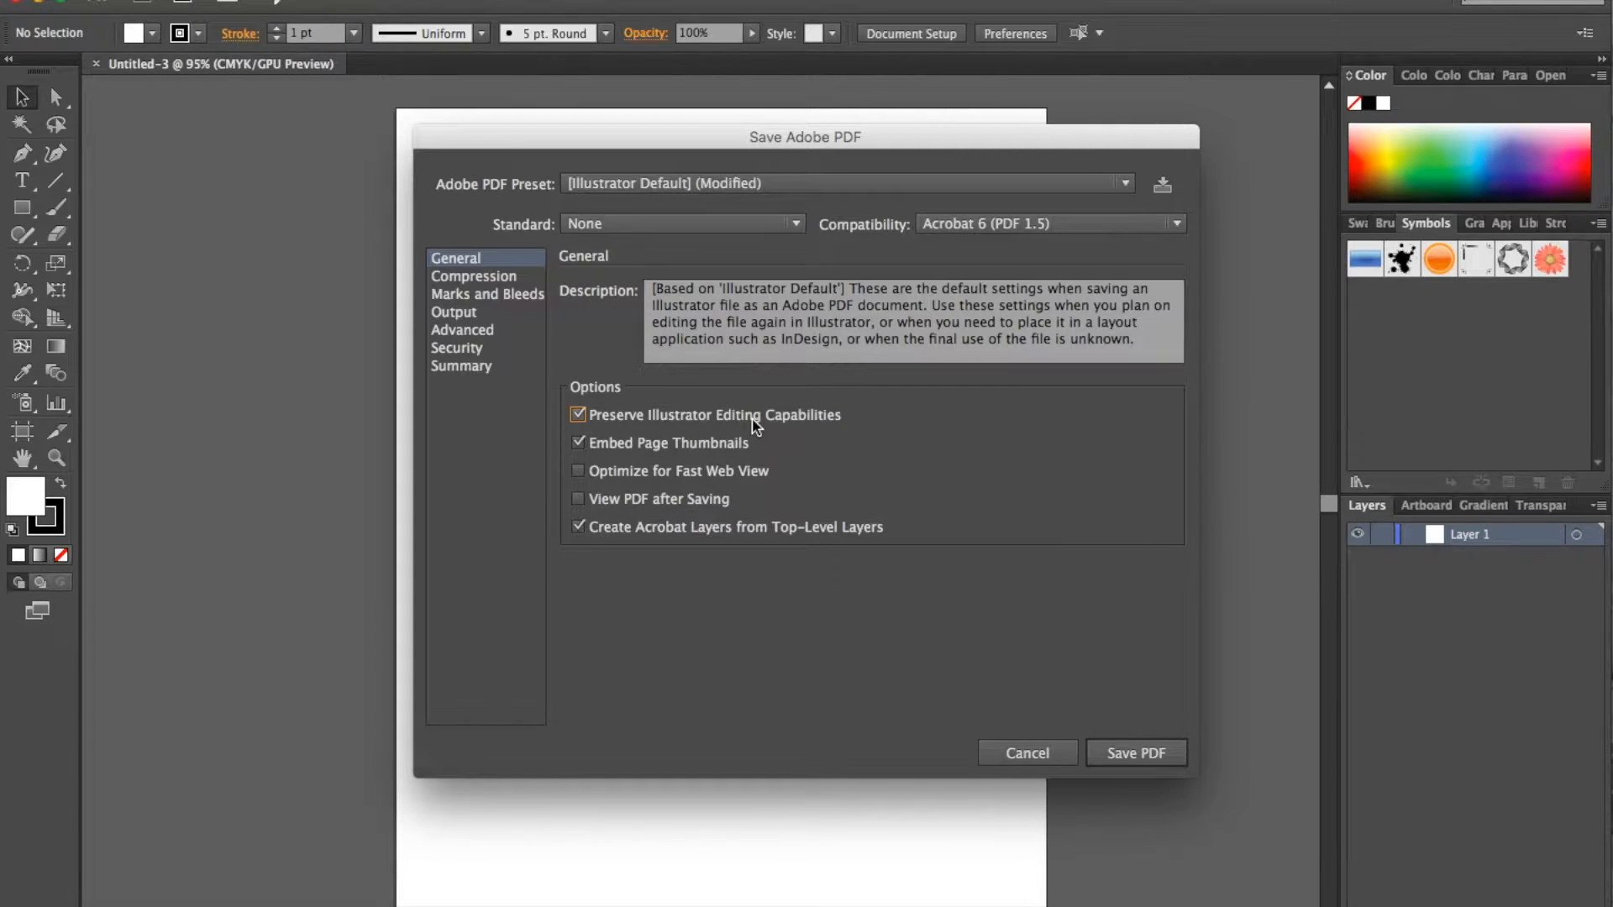
left_click(579, 528)
left_click(579, 529)
left_click(476, 278)
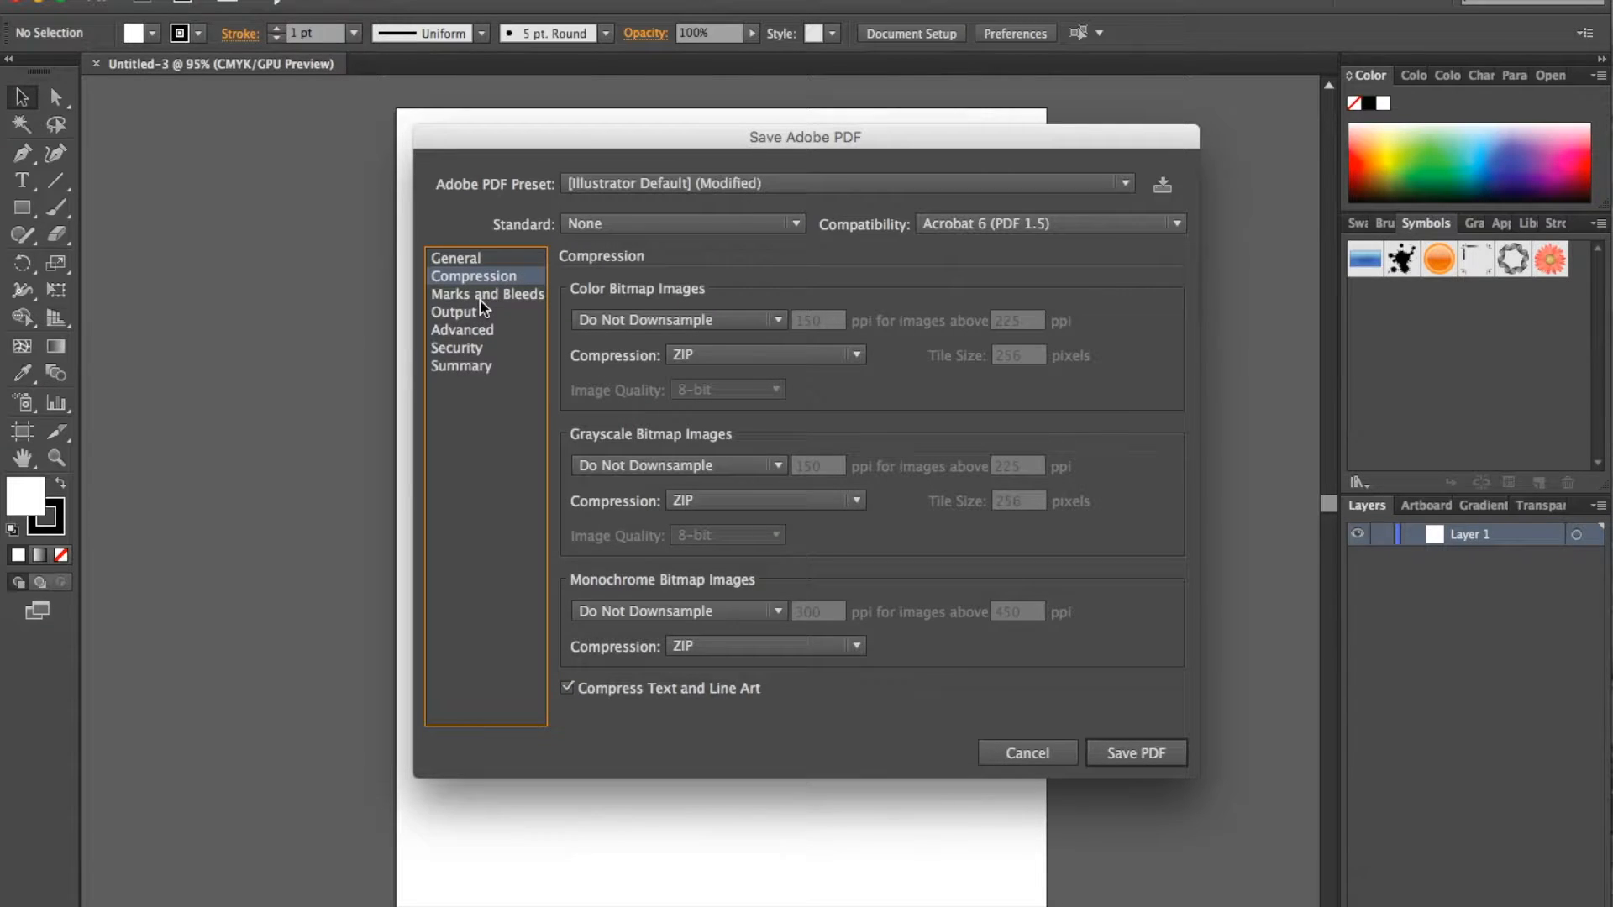
left_click(481, 297)
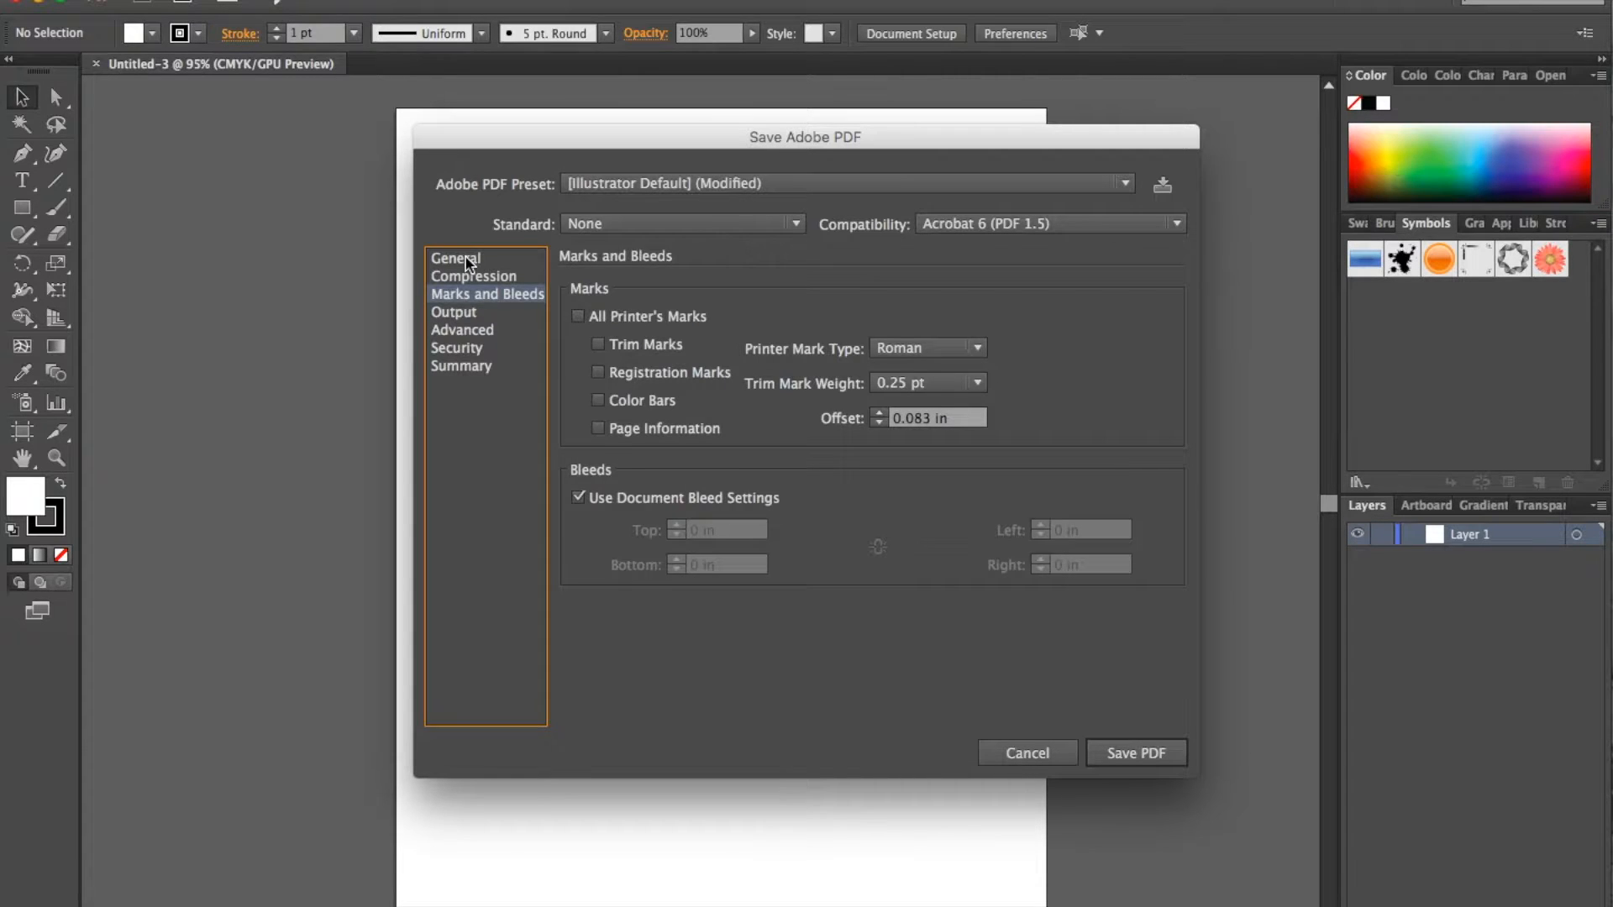
left_click(465, 260)
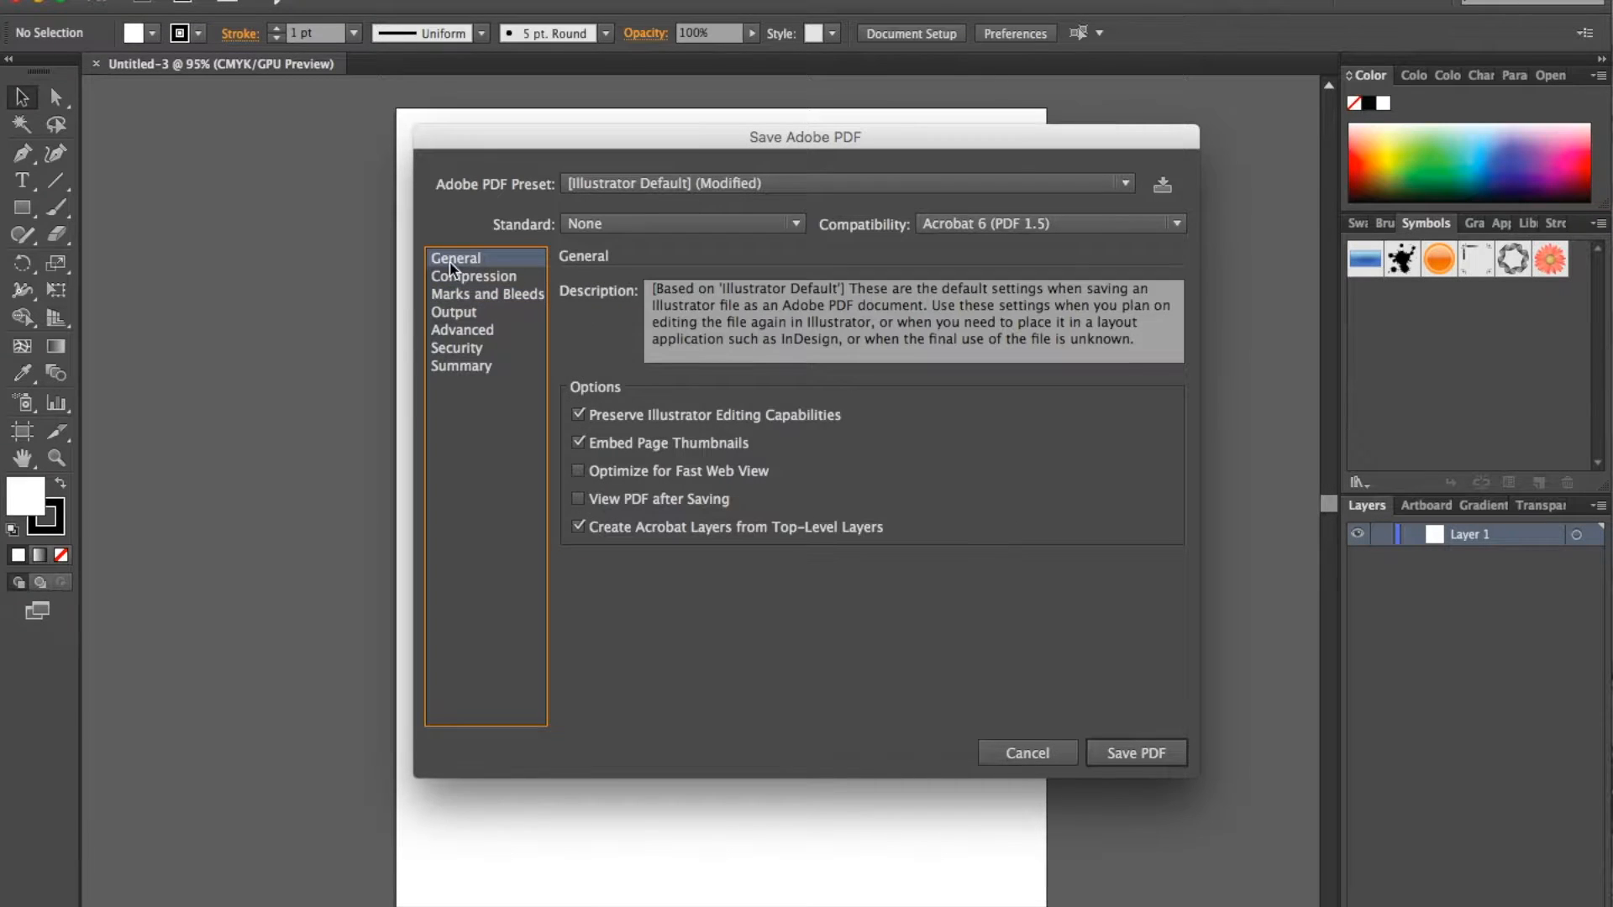
left_click(1136, 755)
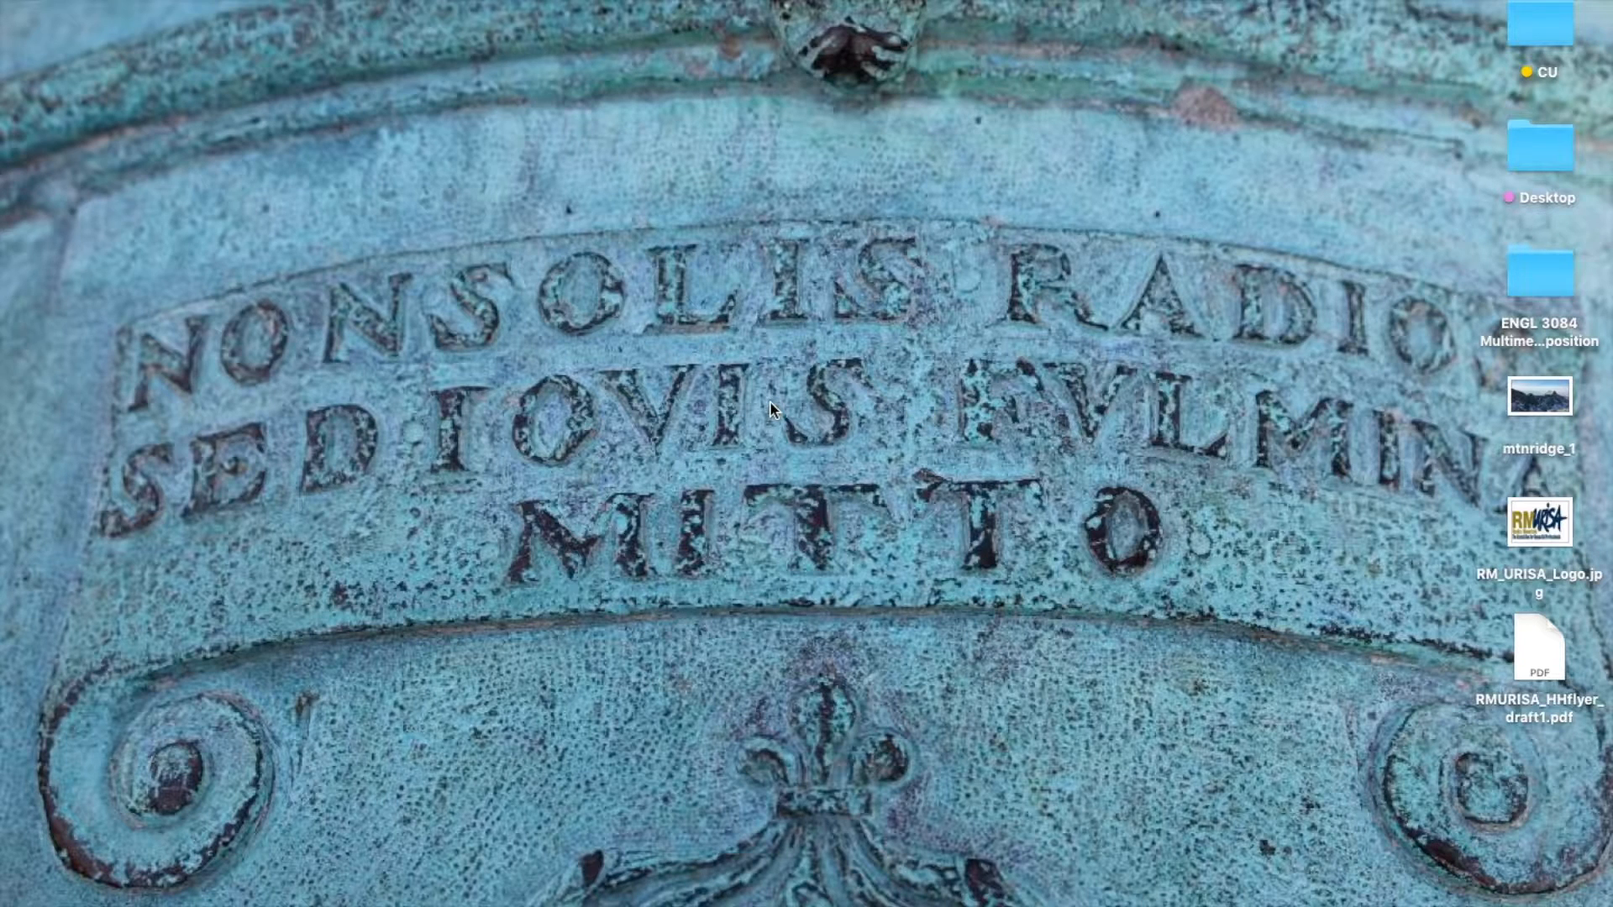
Step: Create a new folder named RMURISA_HHflyer on the desktop
left_click(1516, 642)
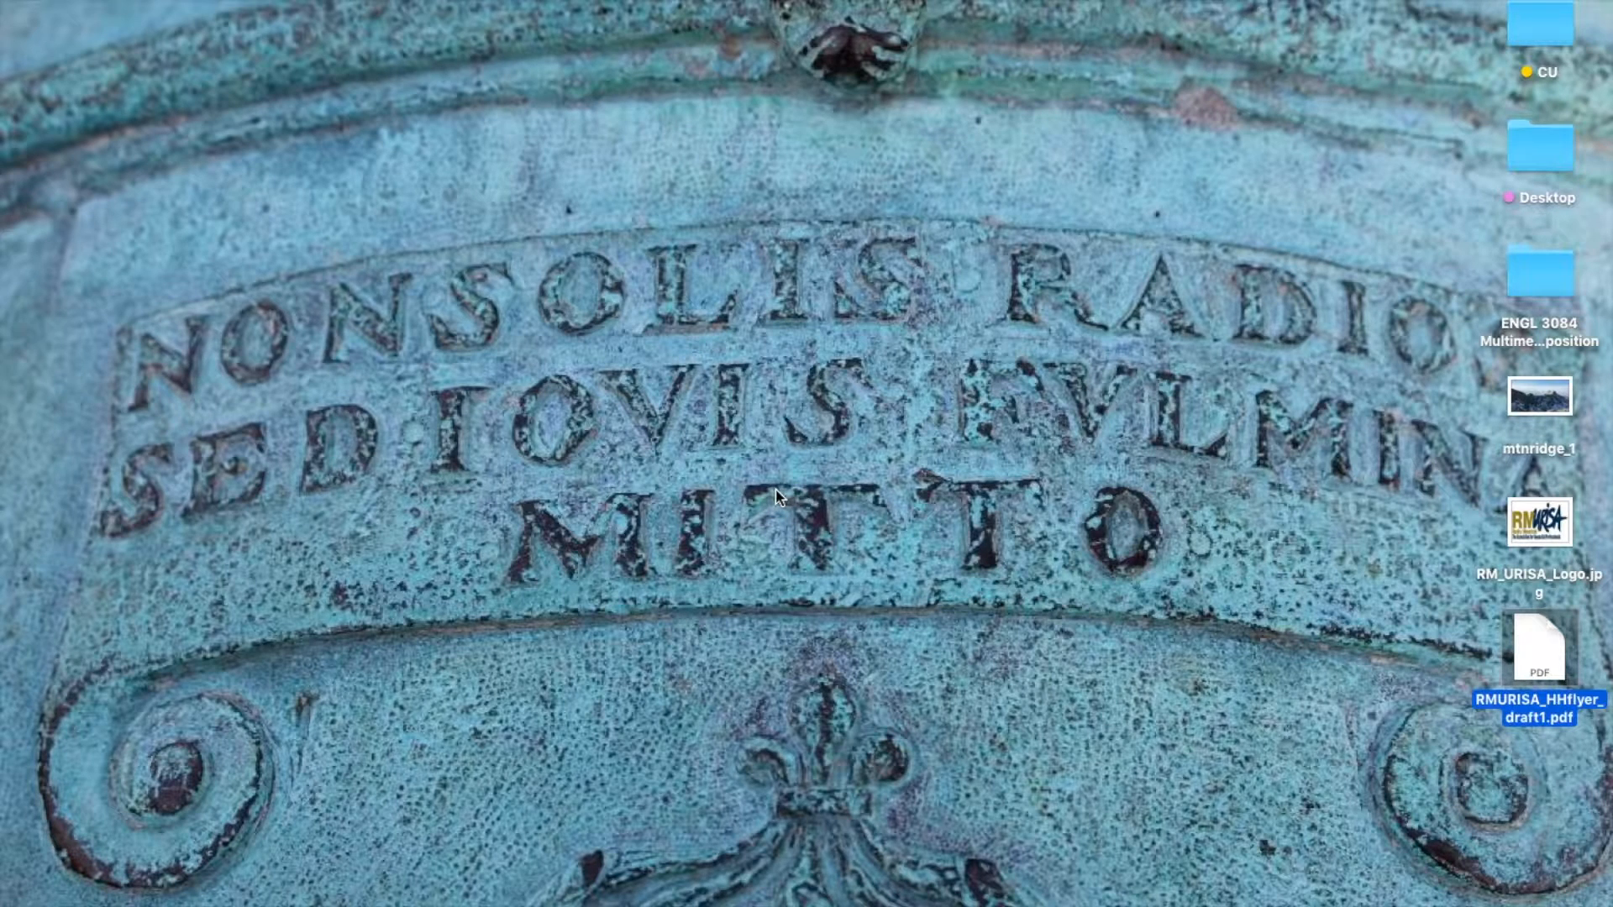
right_click(819, 437)
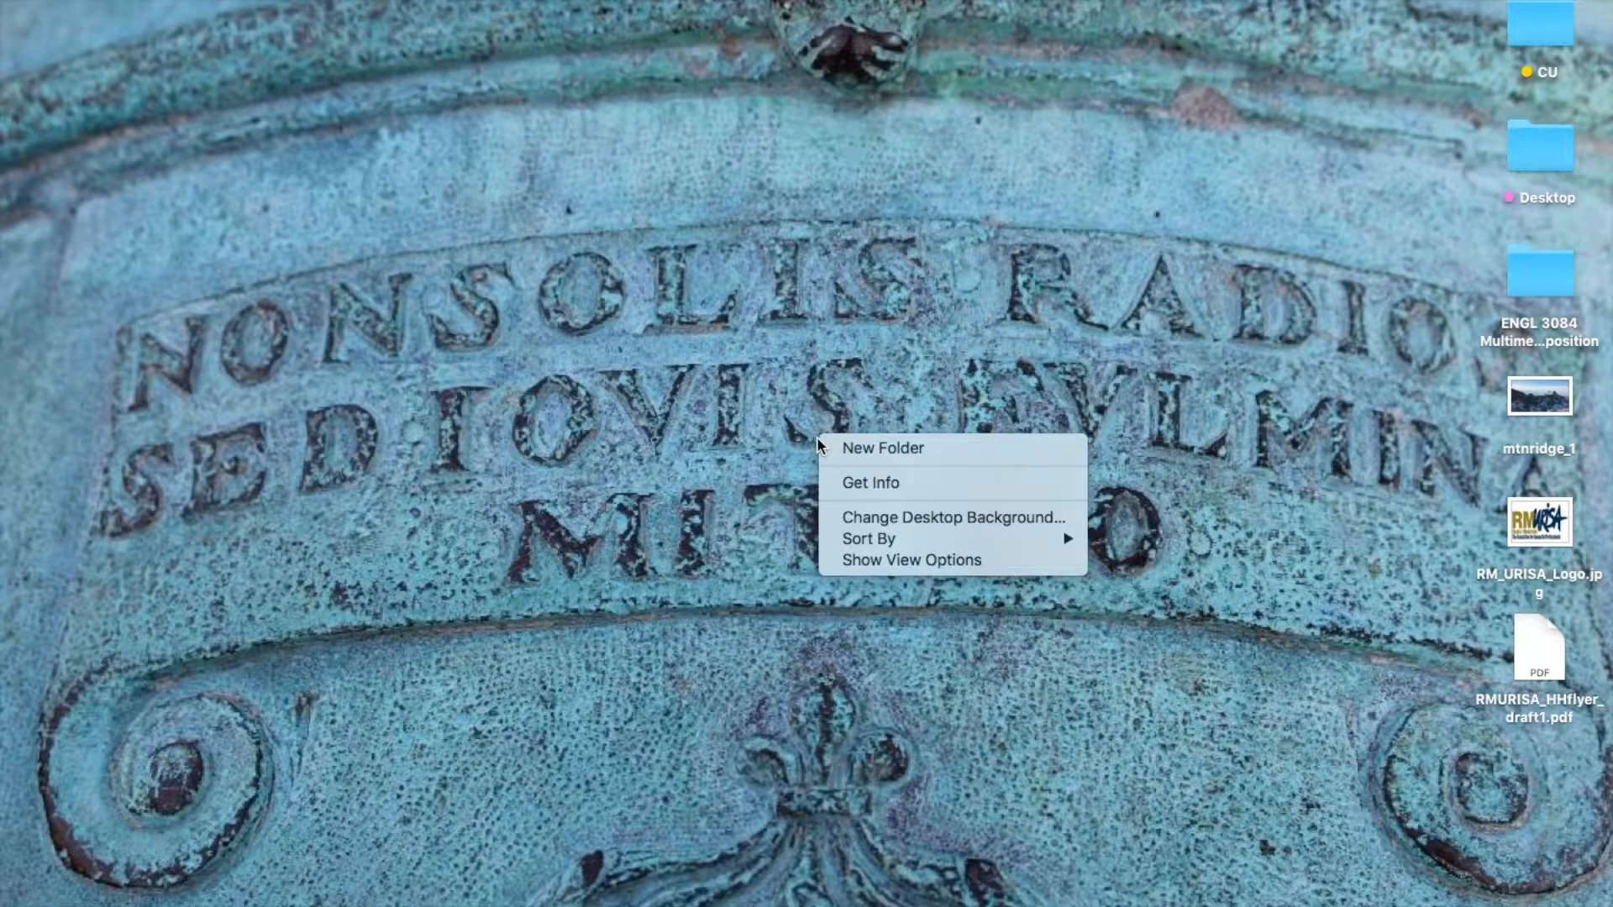
left_click(910, 450)
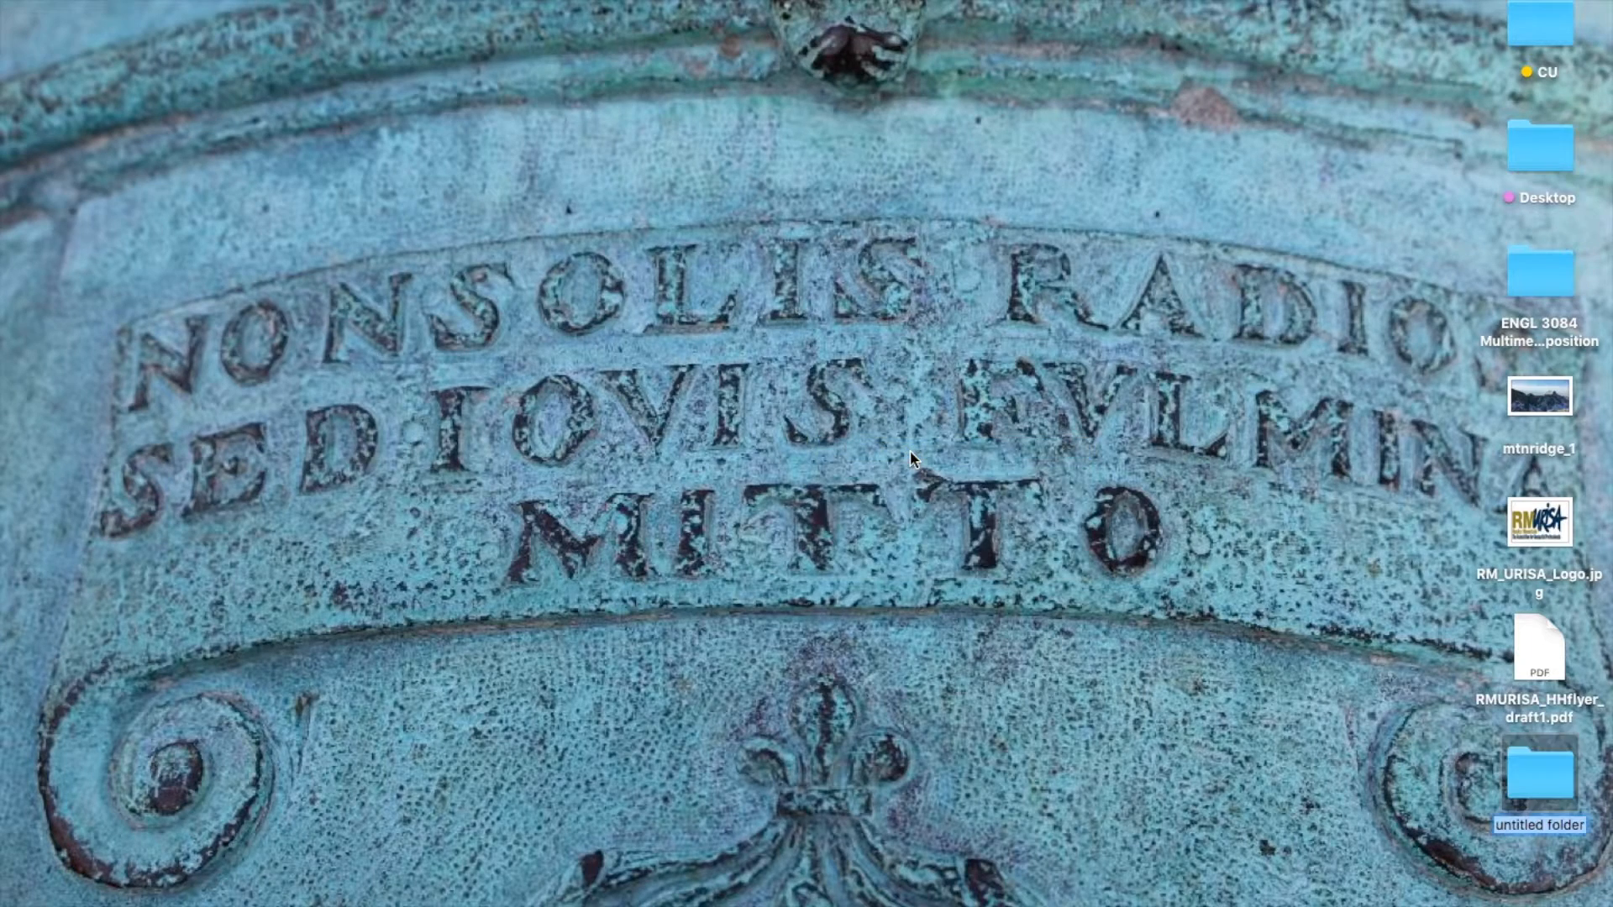
type("RMURISA")
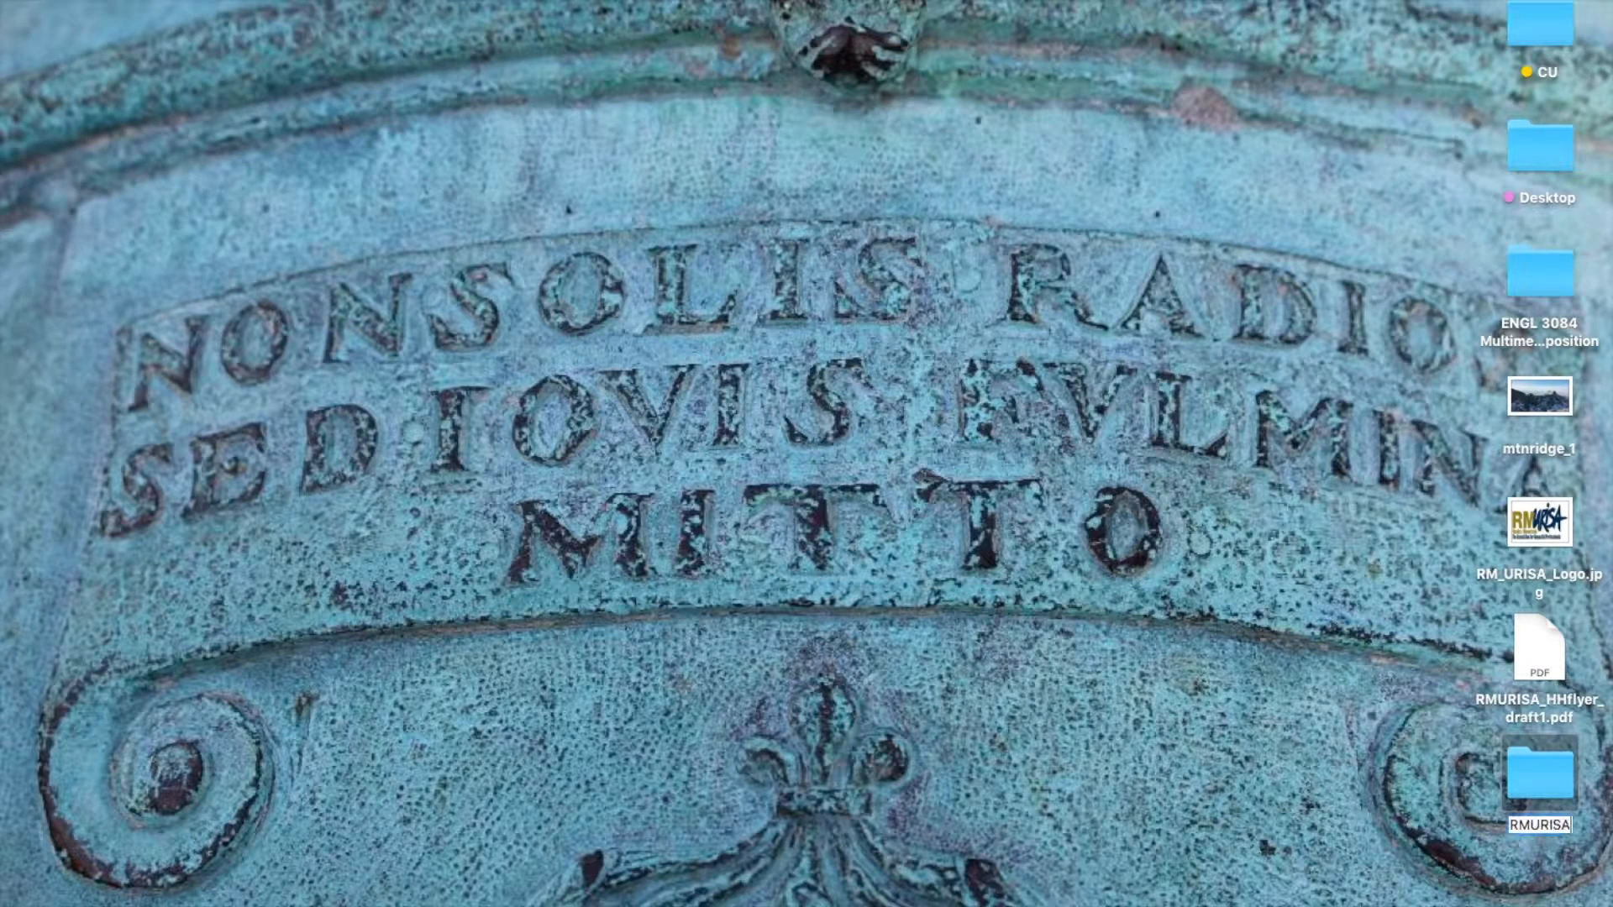
type("_HHflyer")
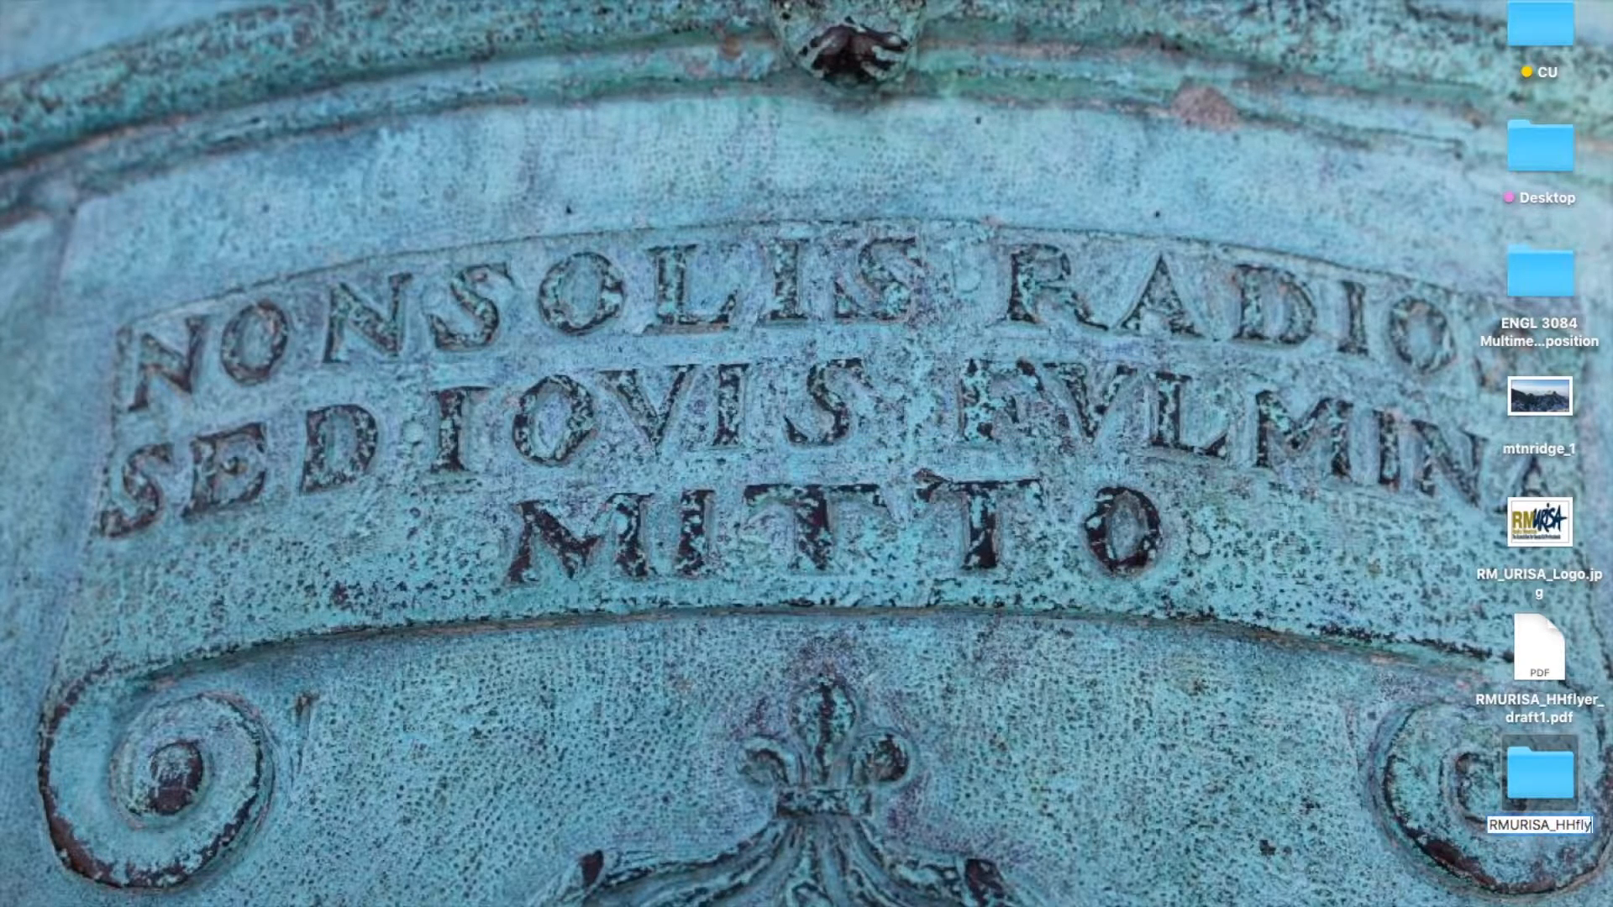
key("Return")
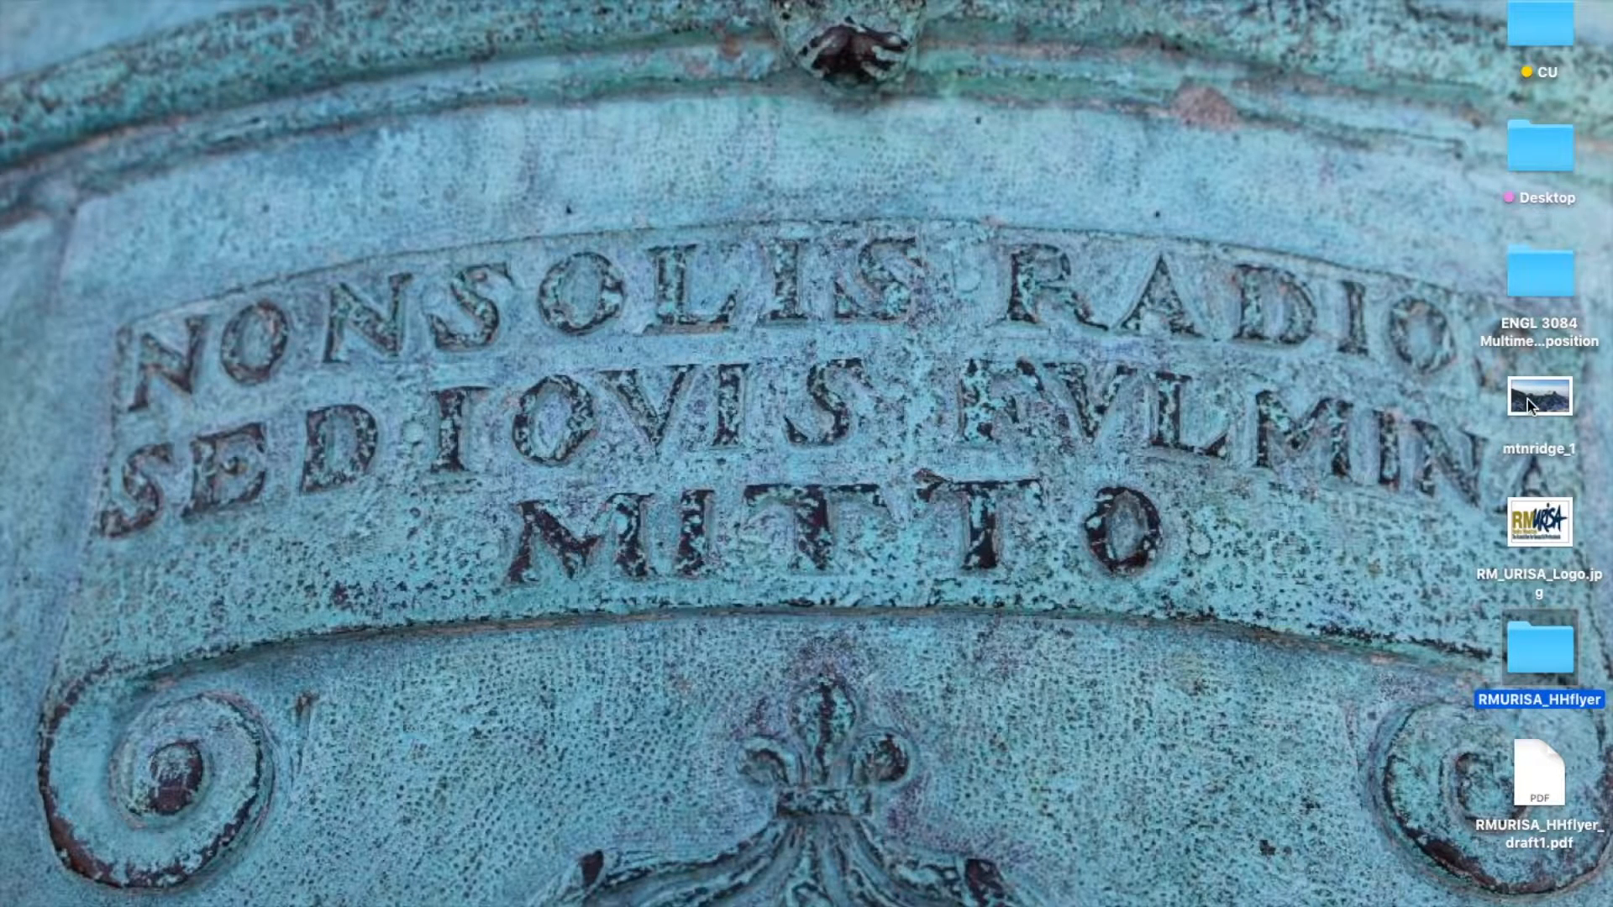
Step: Move the draft PDF, RM_URISA_Logo.jpg and mtnridge_1 into the RMURISA_HHflyer folder and open that folder
left_click_drag(1464, 395, 1537, 521)
left_click(1323, 590)
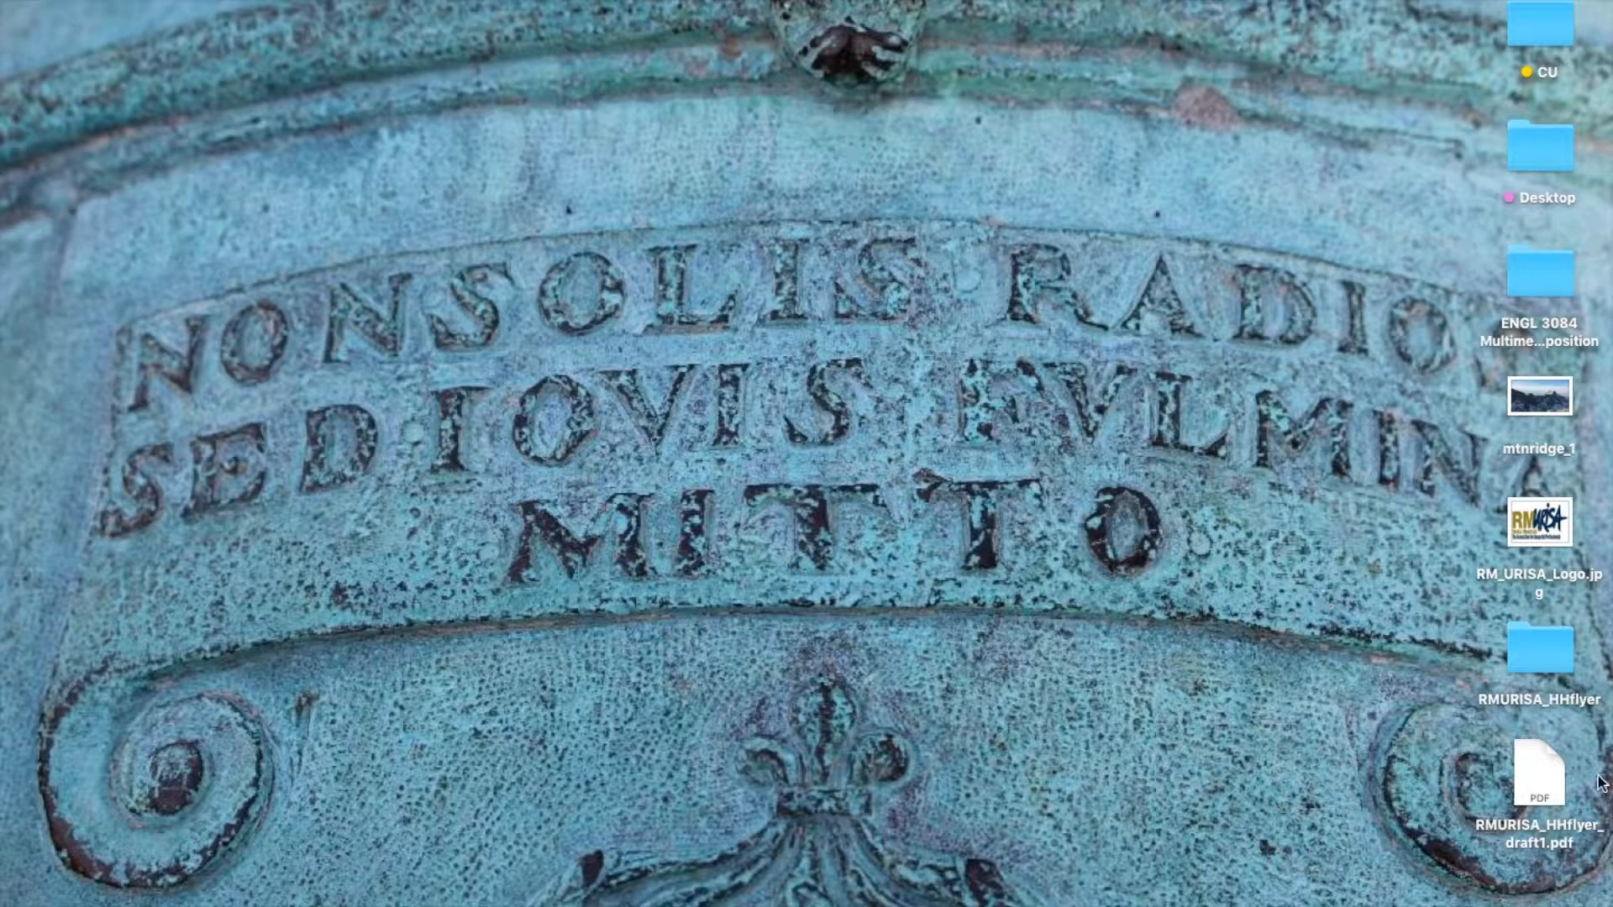
left_click(1568, 788)
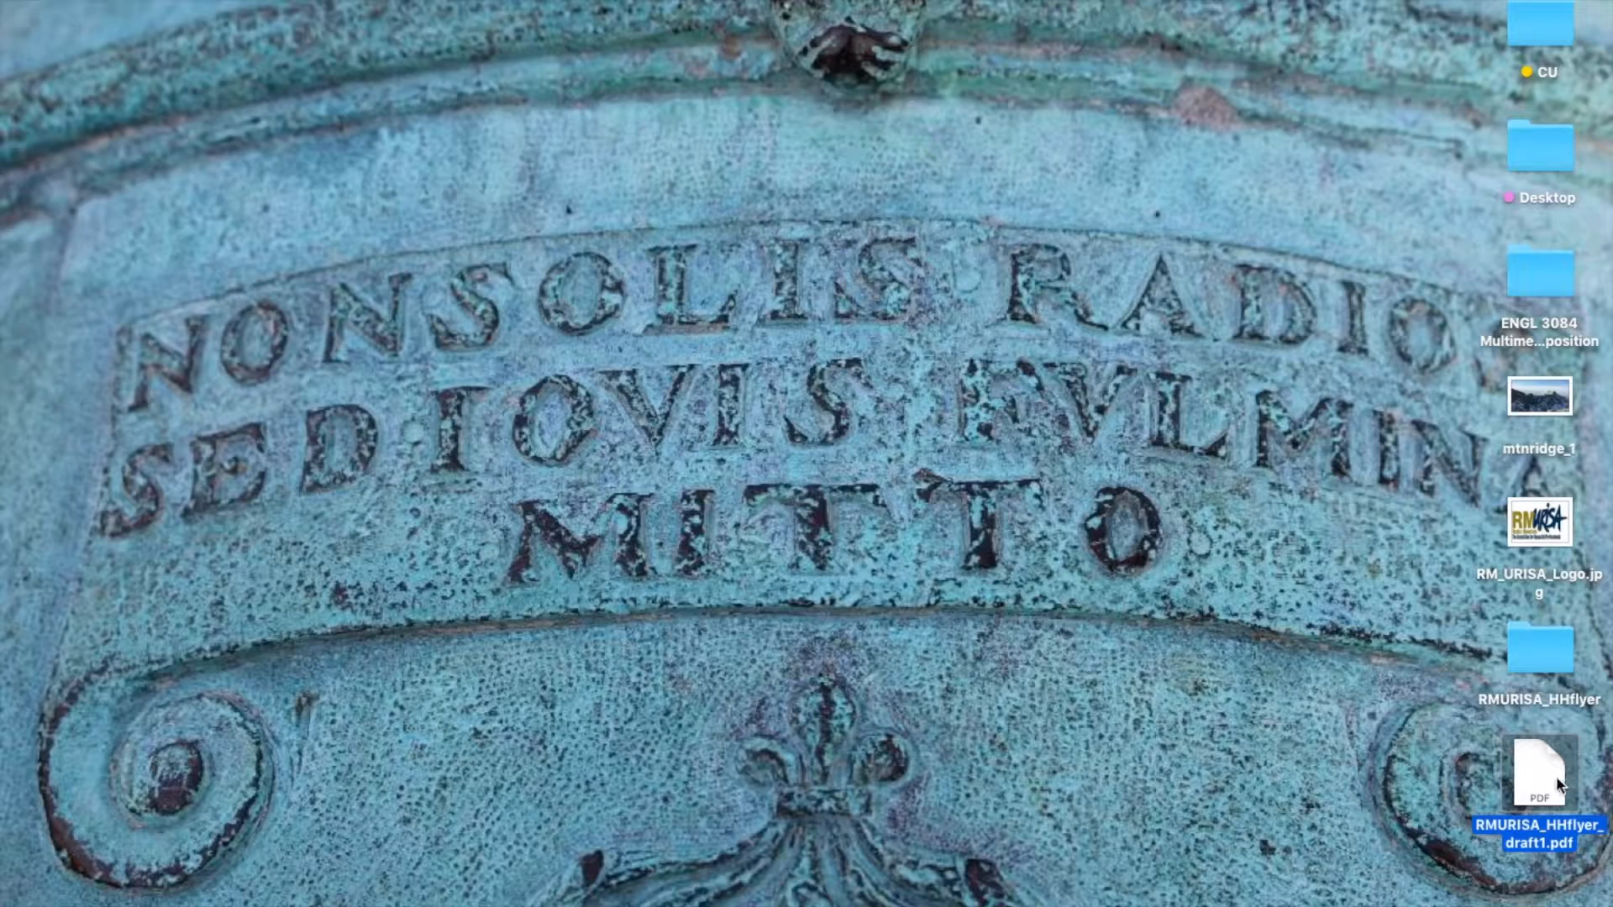
left_click_drag(1539, 760, 1538, 656)
left_click_drag(1519, 516, 1532, 638)
left_click_drag(1537, 397, 1539, 523)
left_click(1538, 397)
double_click(1536, 395)
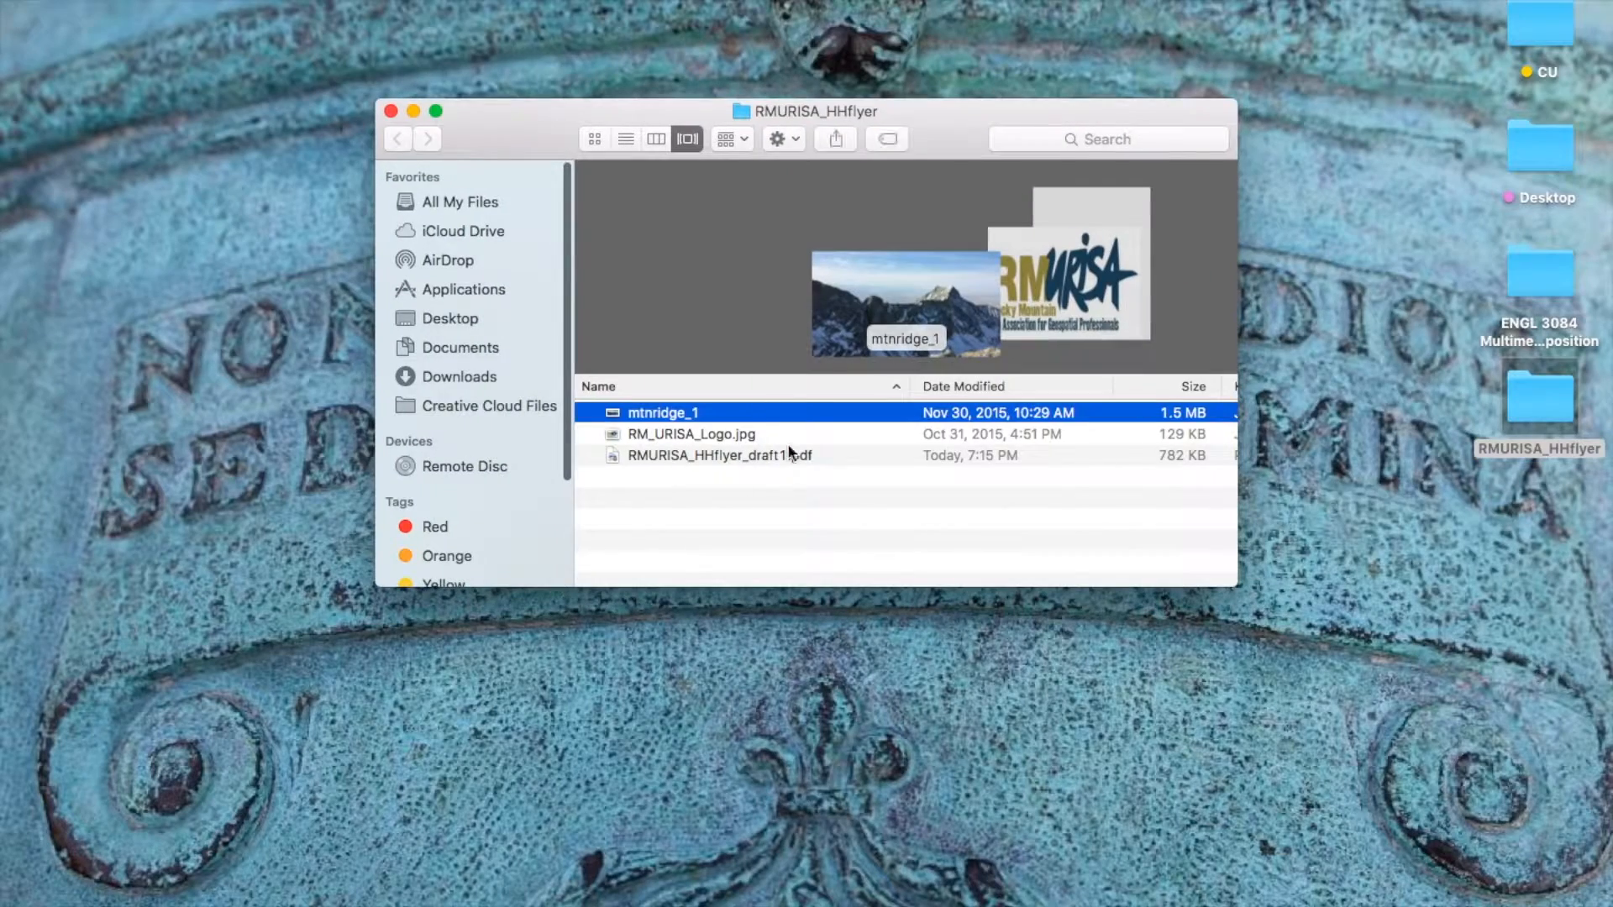
Step: Preview mtnridge_1, RM_URISA_Logo.jpg and RMURISA_HHflyer_draft1.pdf in the RMURISA_HHflyer folder
key("Down")
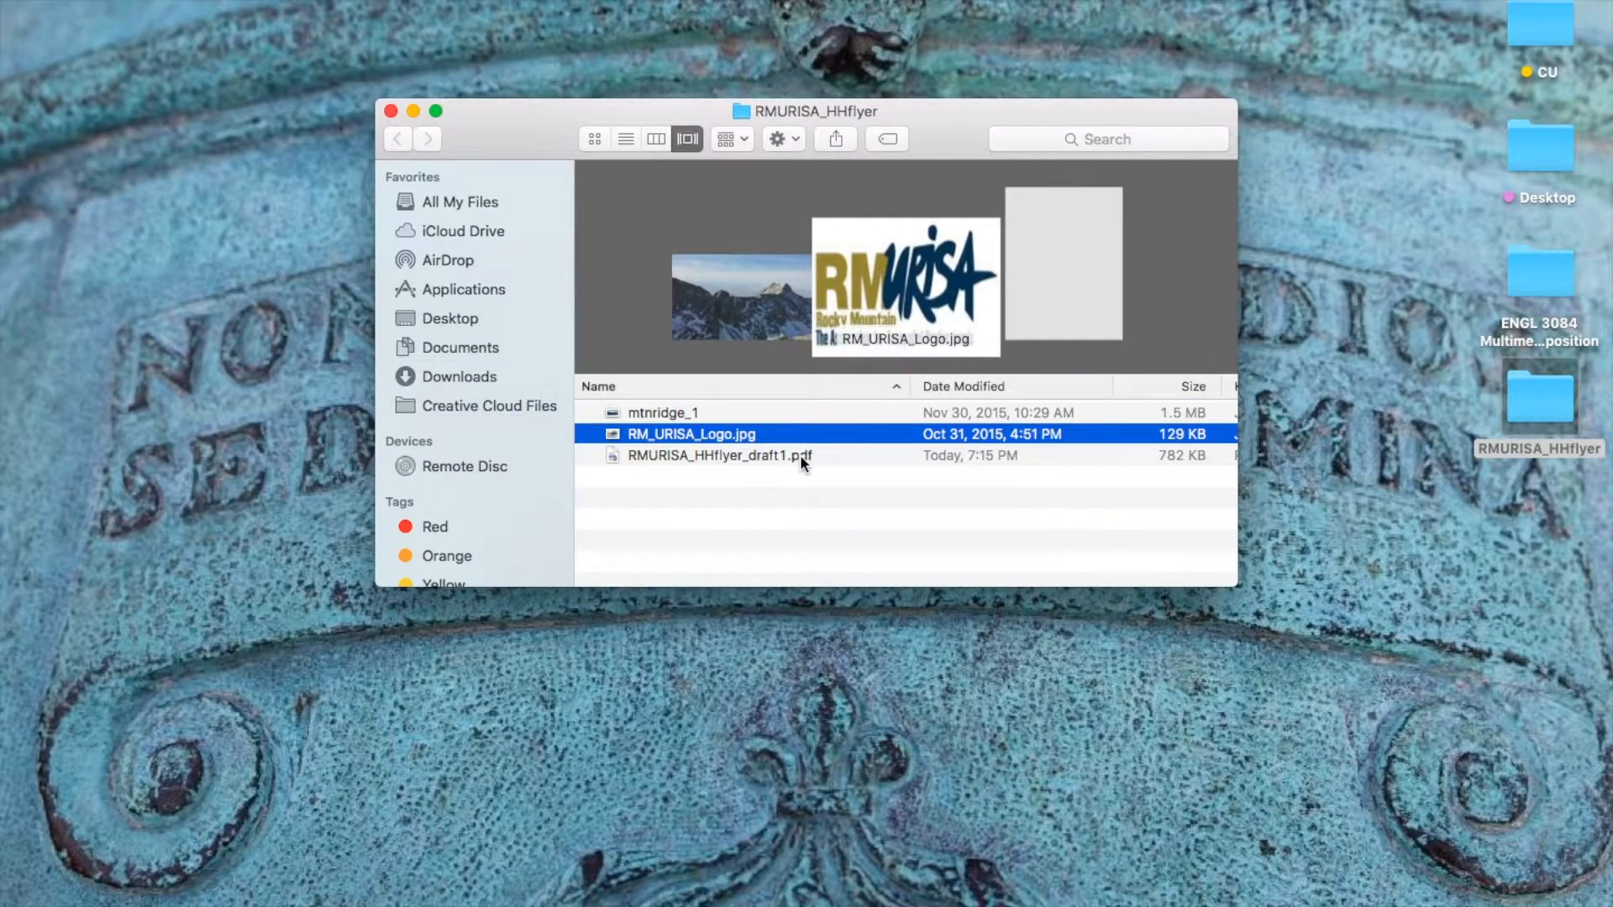
left_click(800, 456)
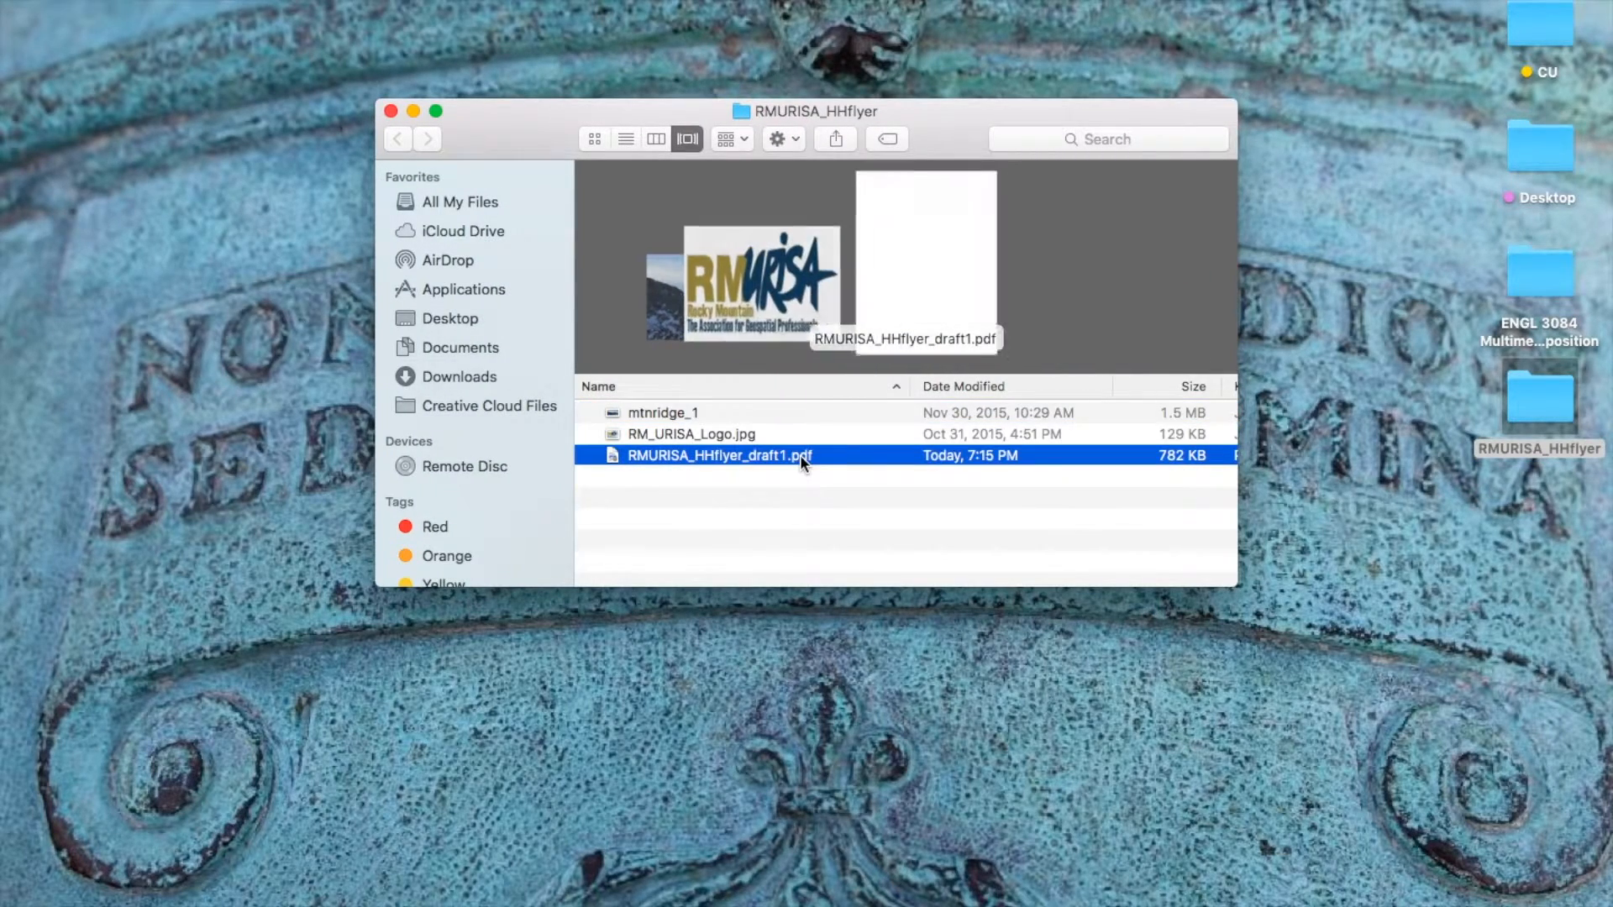
left_click(733, 413)
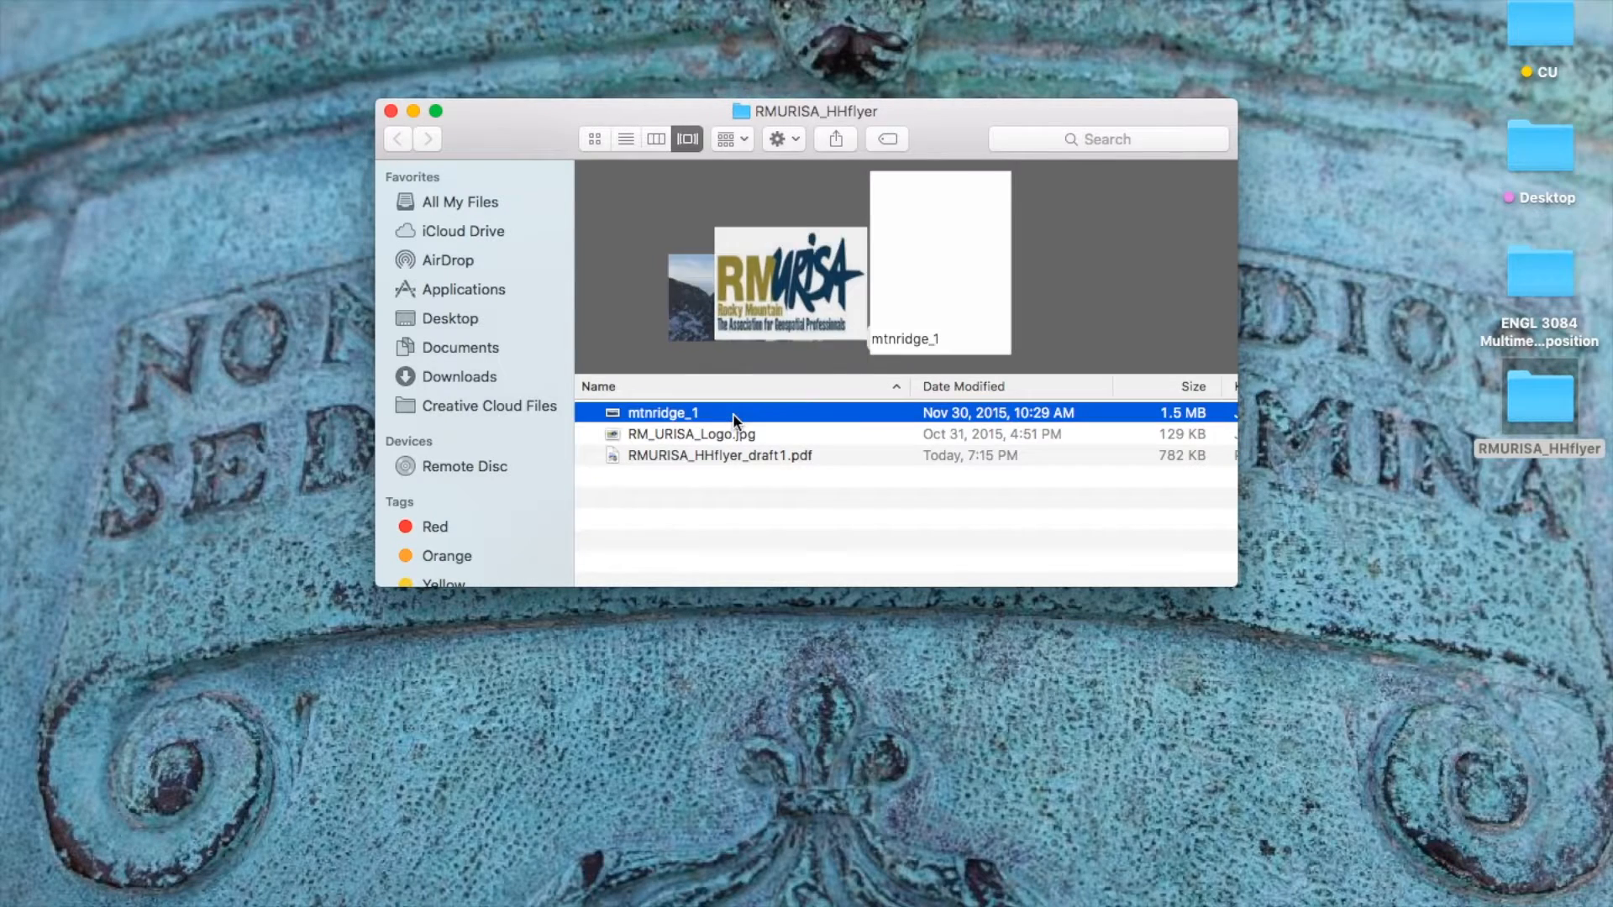
left_click(742, 443)
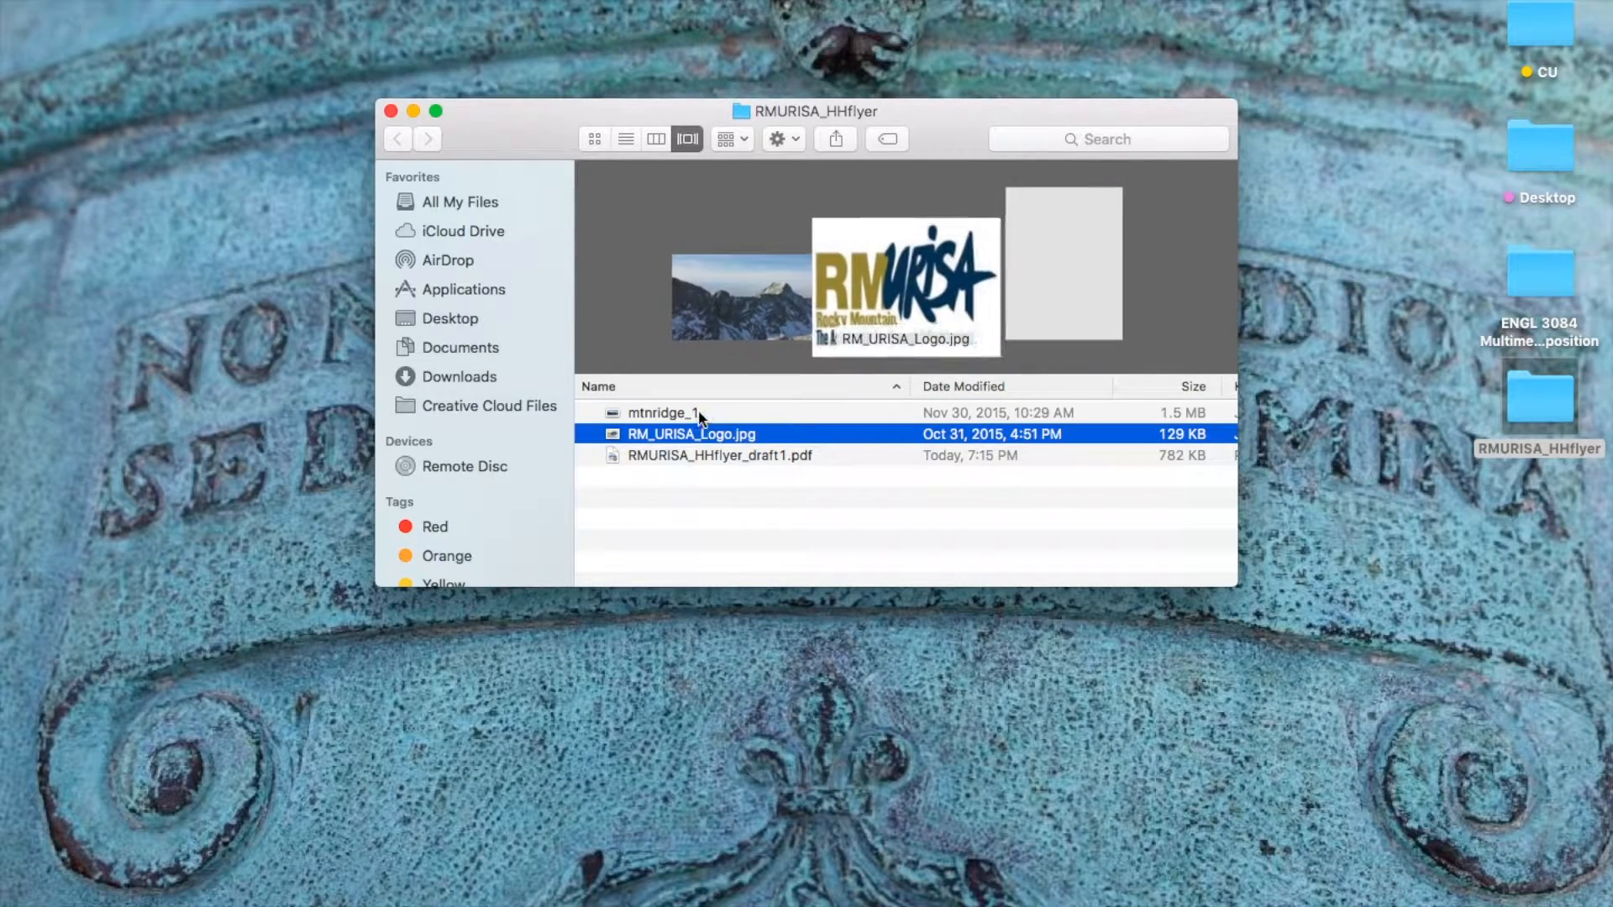
left_click(702, 413)
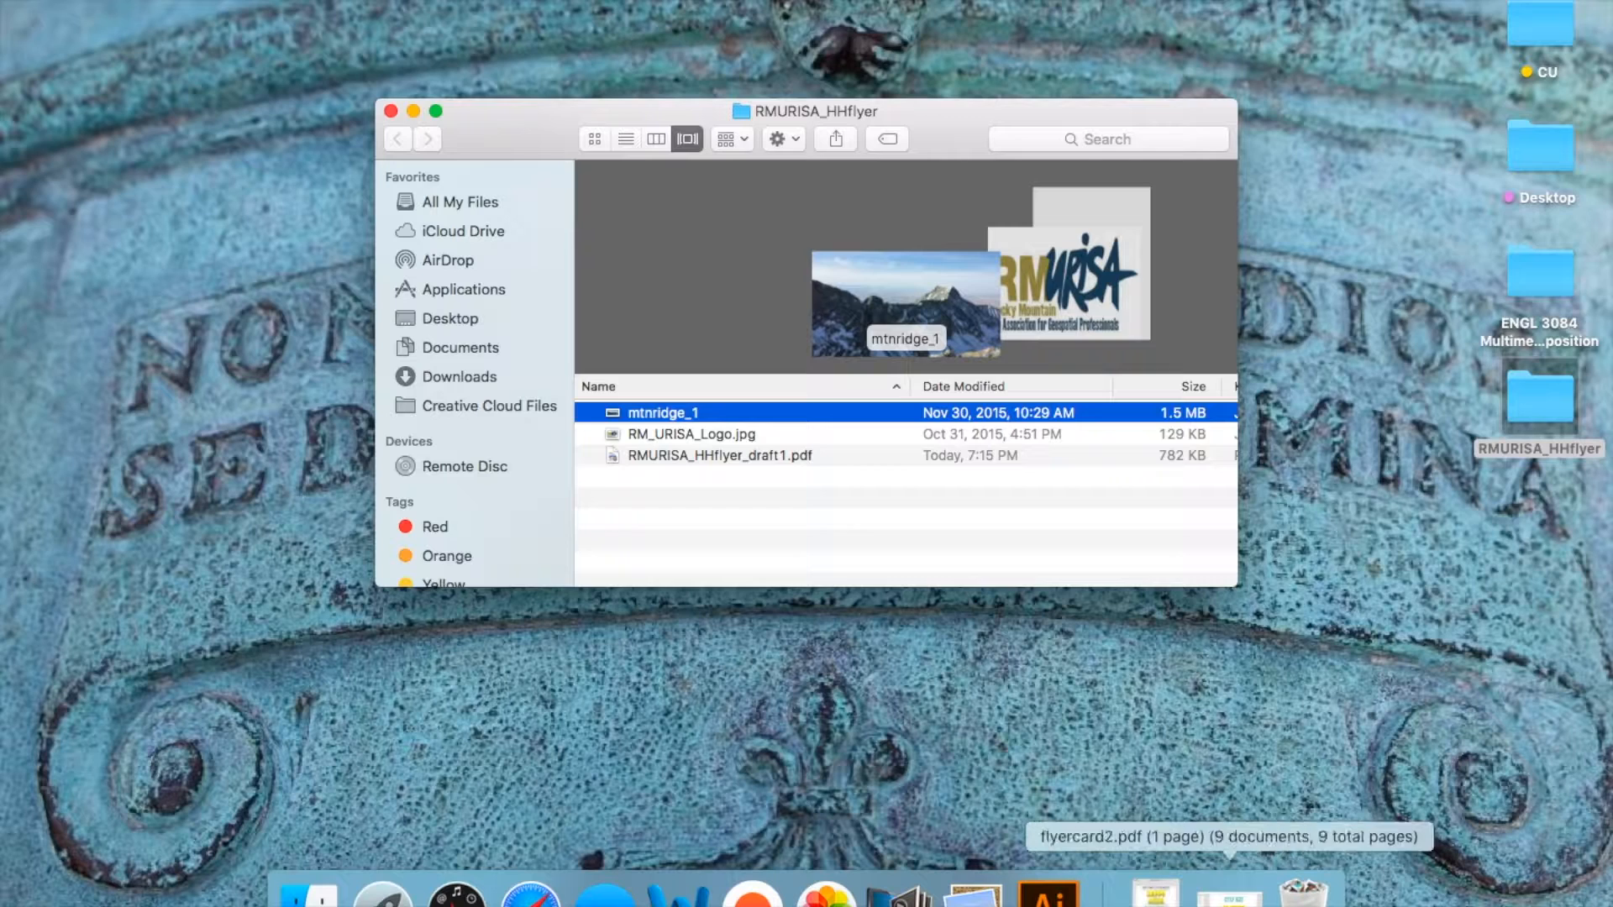
Step: View flyercard2.pdf and the finished example flyer RMURISA_UCflyer.pdf, minimize both, and close the RMURISA_HHflyer folder window
left_click(1229, 892)
left_click(1193, 892)
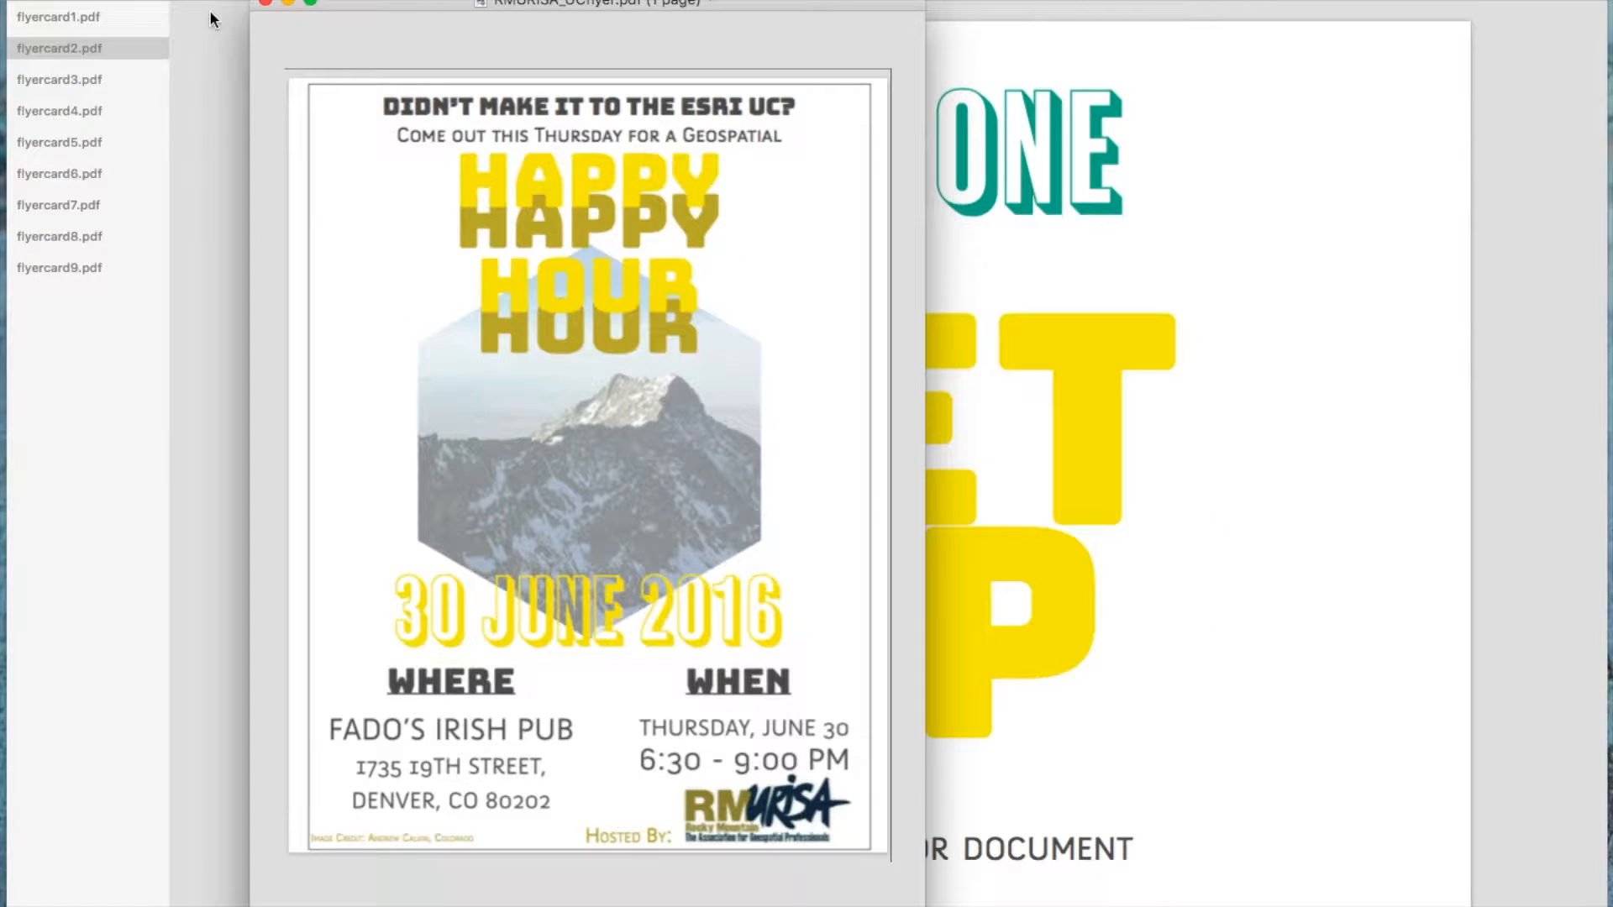
left_click(287, 3)
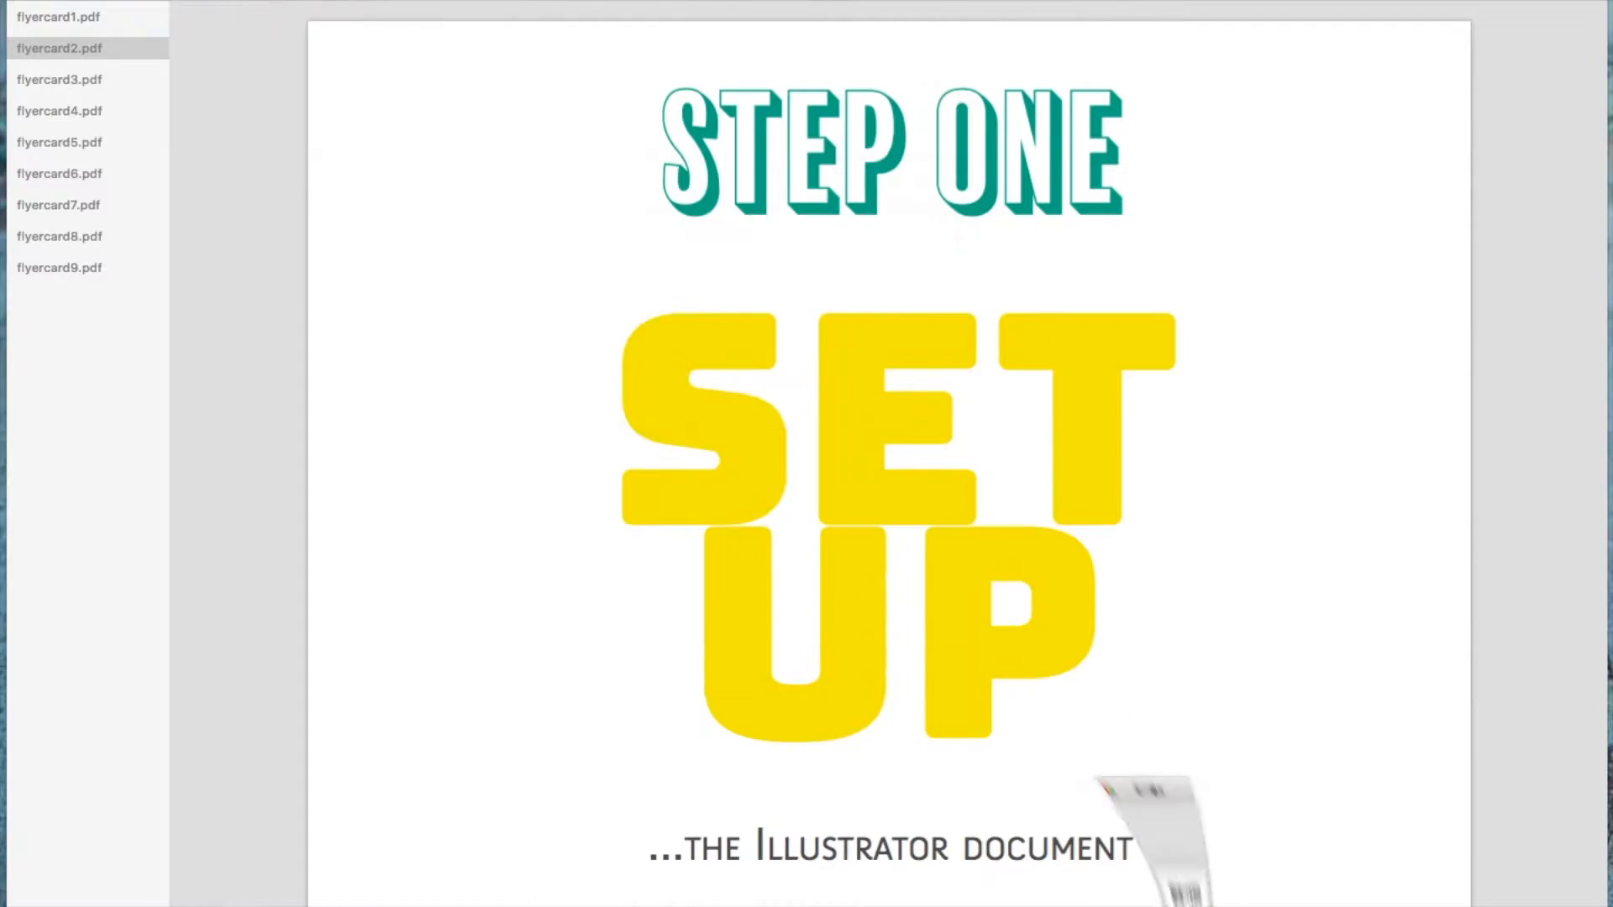
left_click(46, 2)
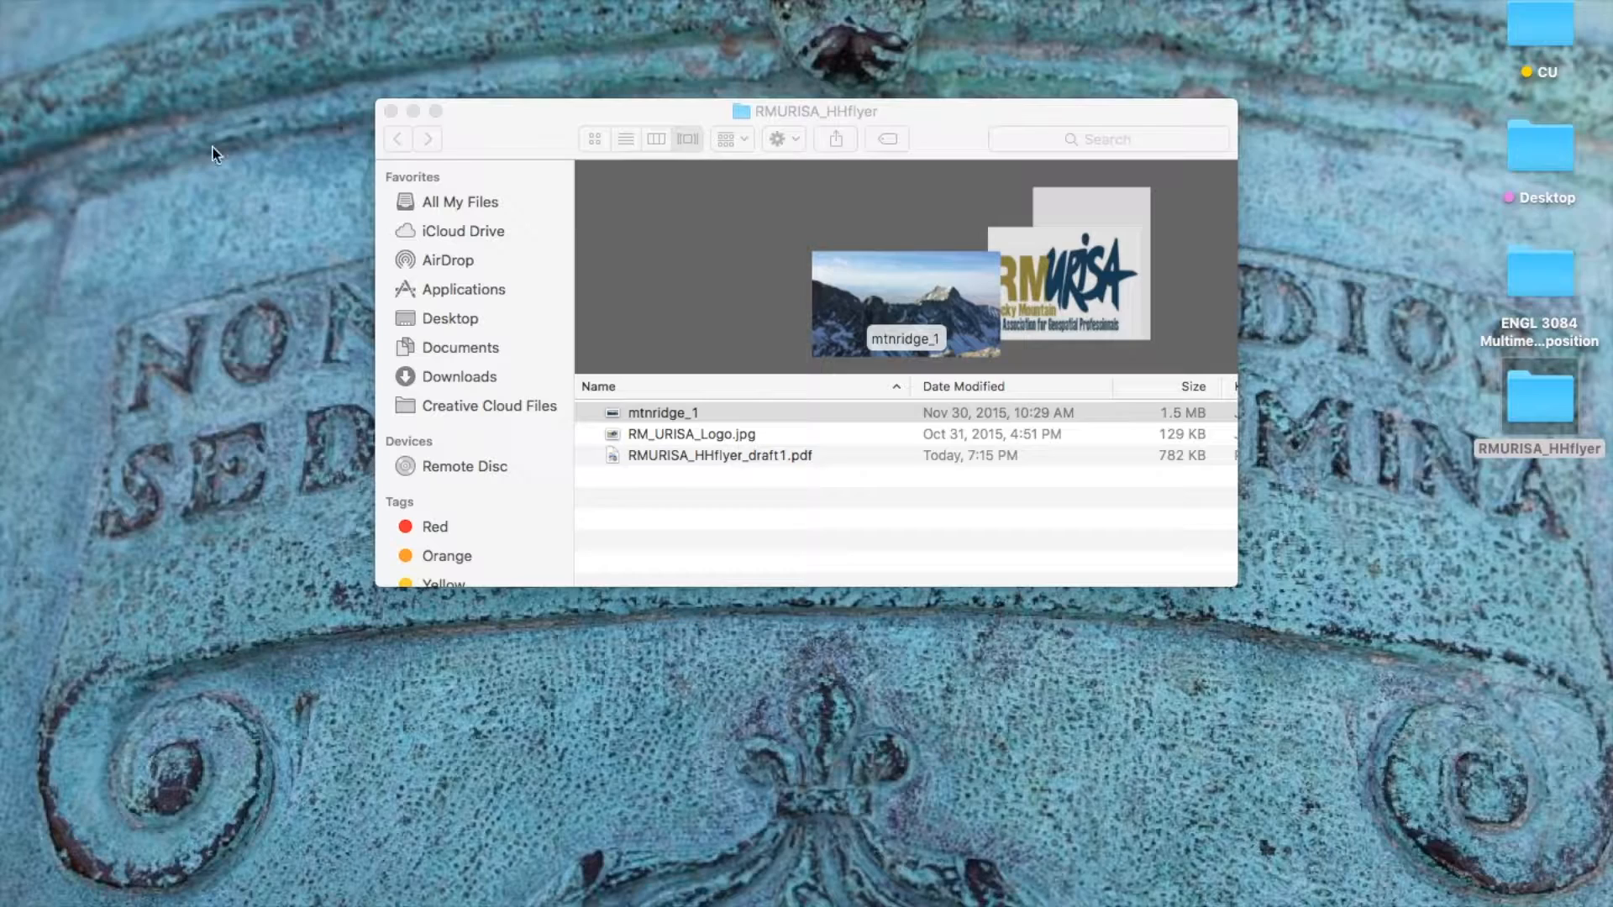
left_click(391, 110)
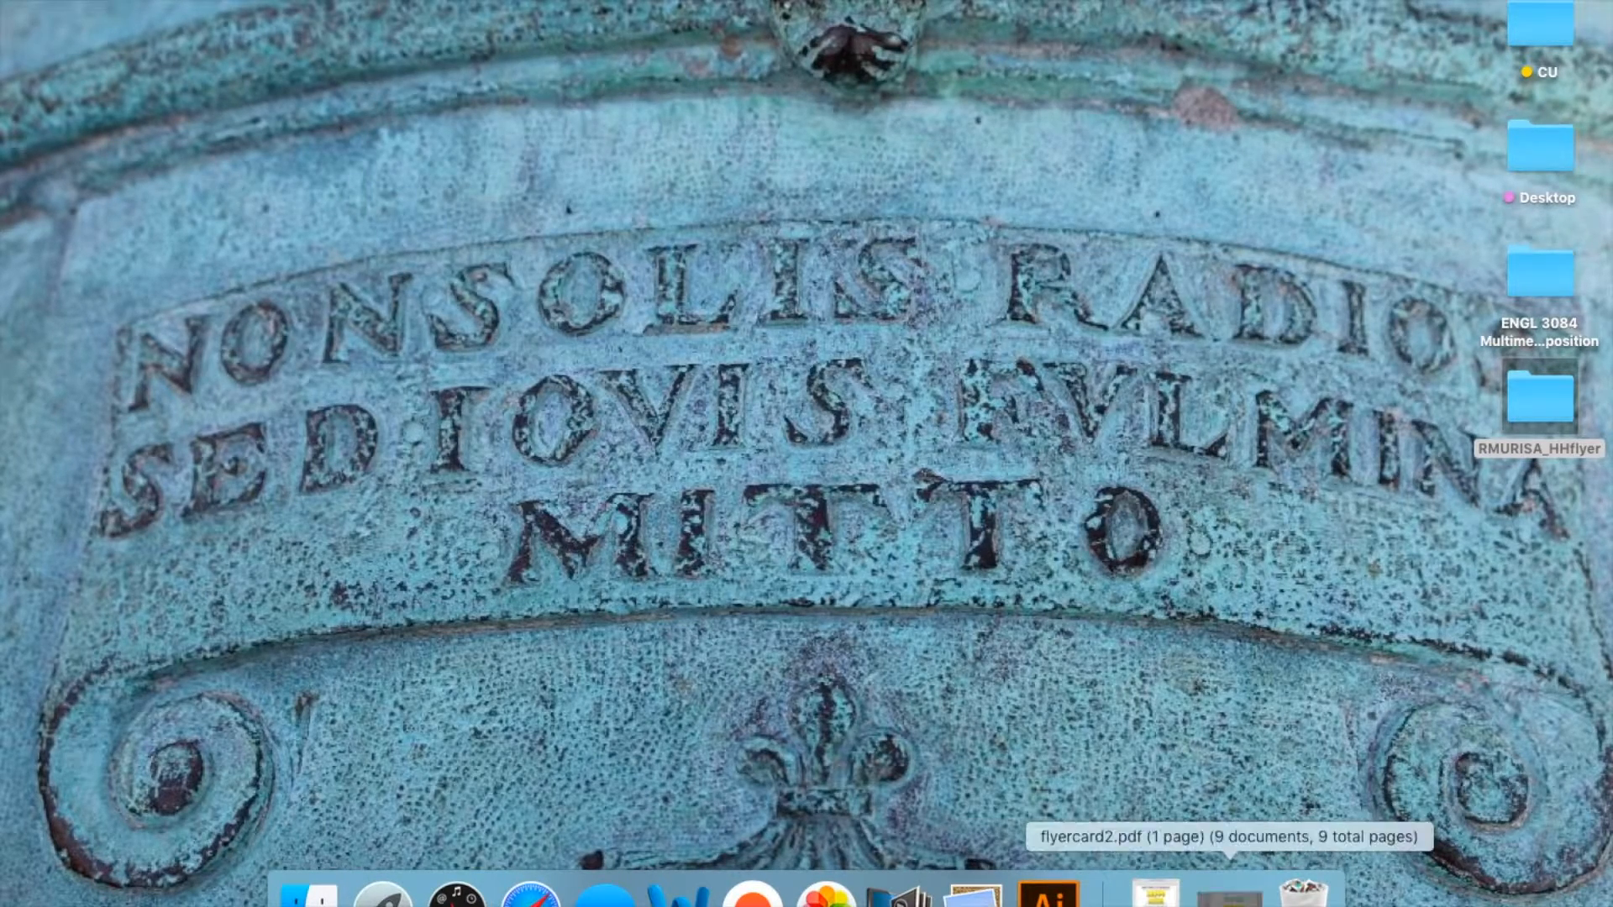
Step: Show the step two card flyercard3.pdf, view the main image on the finished example flyer, and minimize the flyer
left_click(1229, 893)
left_click(86, 83)
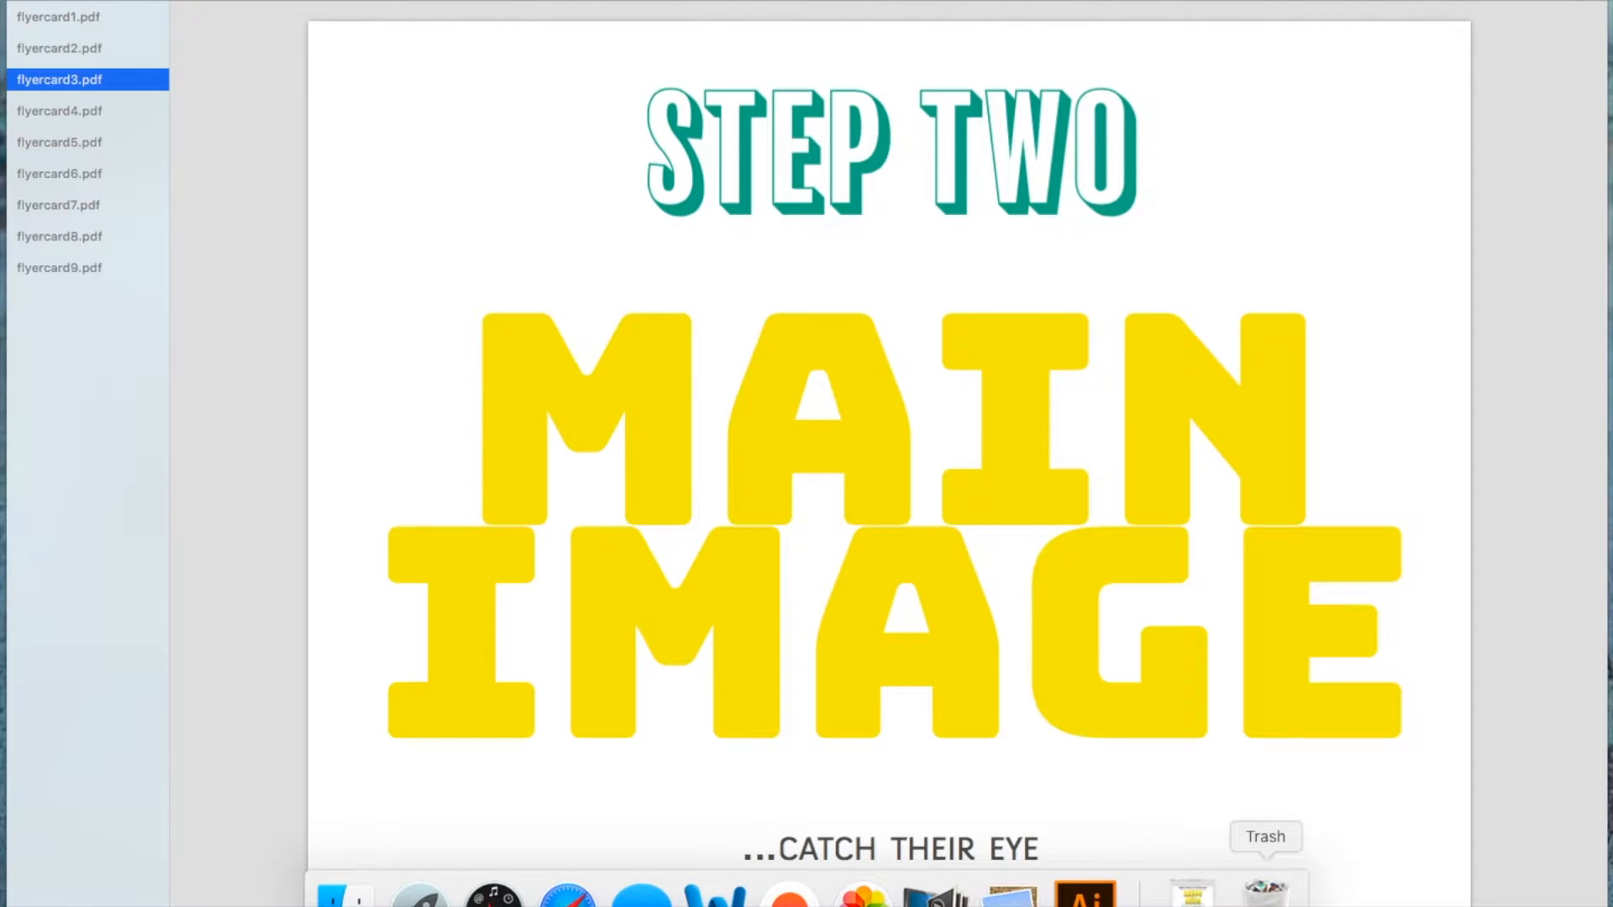
left_click(1197, 891)
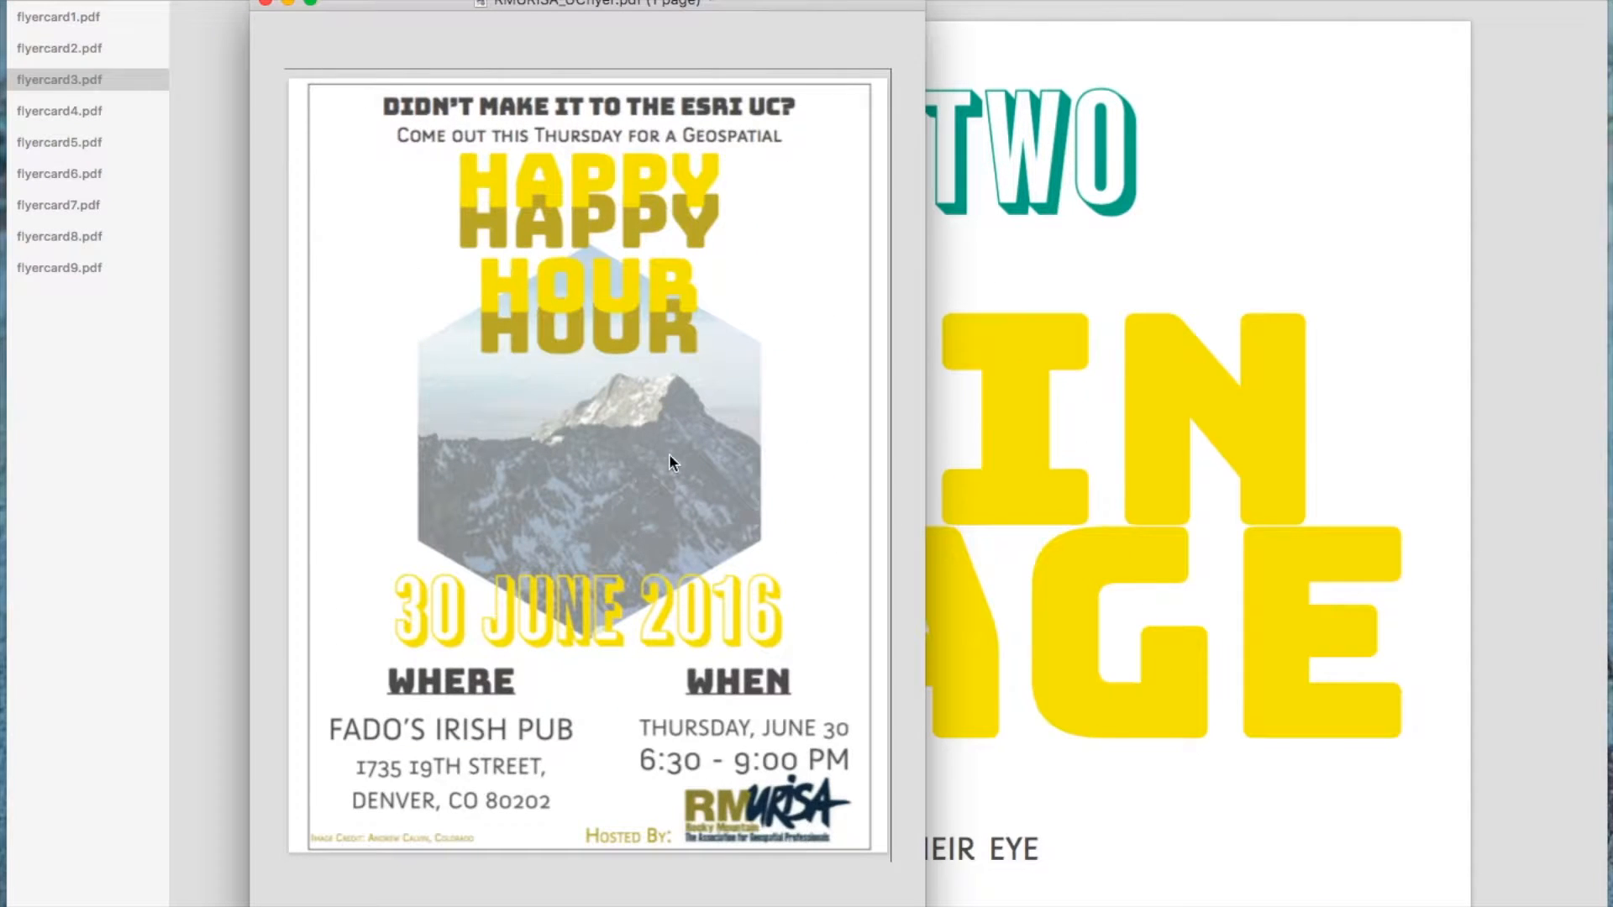
left_click(287, 3)
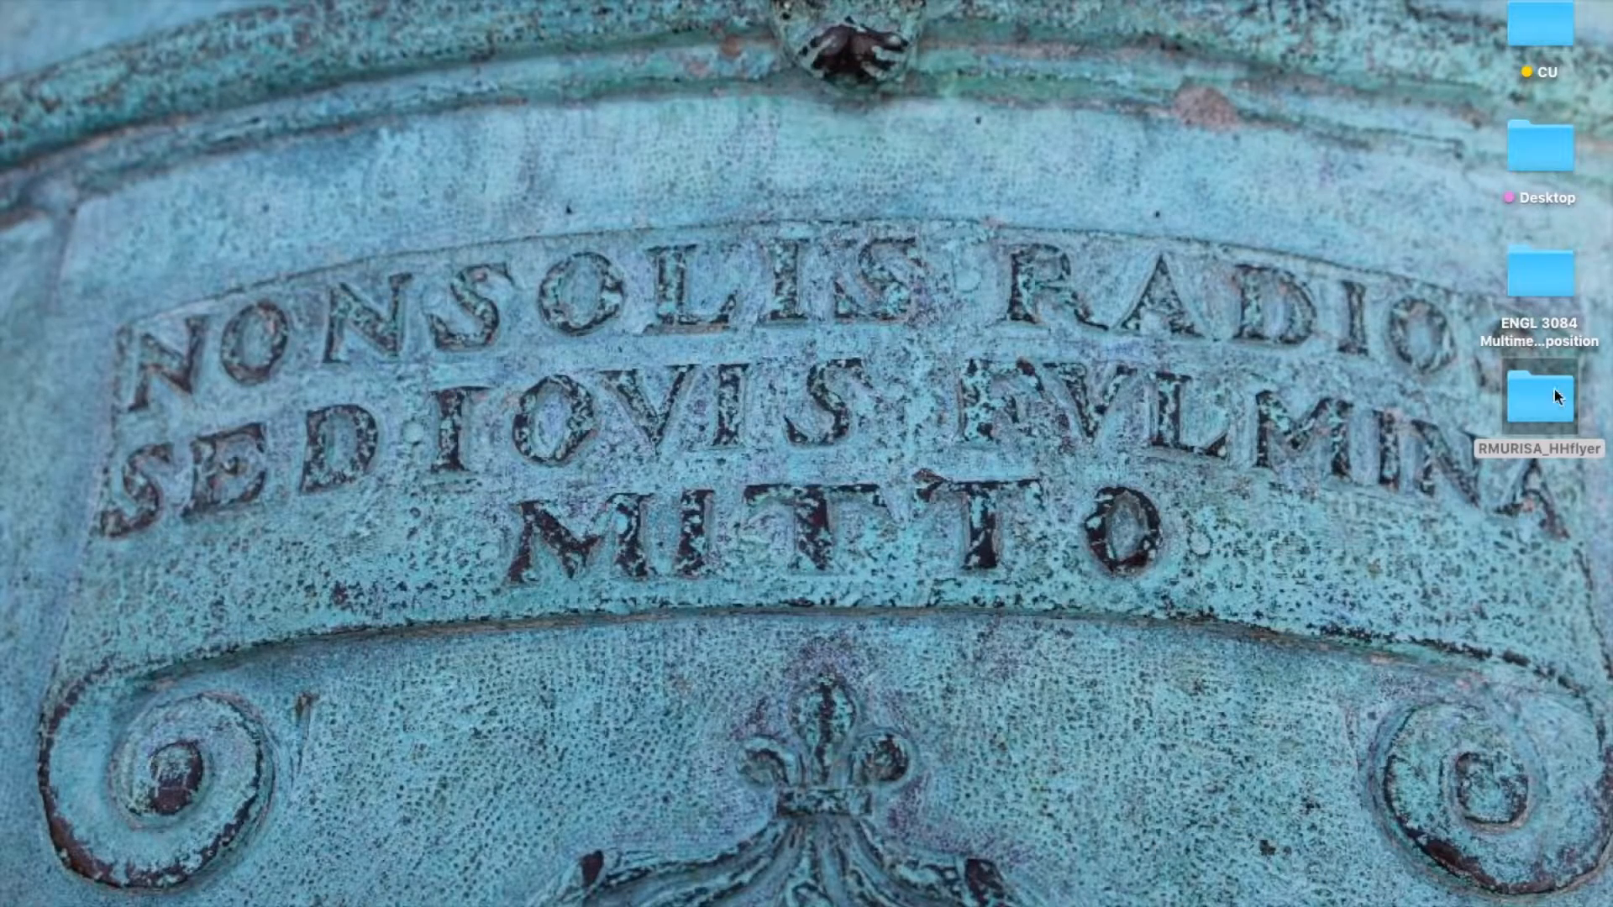
Step: Open the RMURISA_HHflyer folder from the desktop and select RMURISA_HHflyer_draft1.pdf
double_click(1549, 398)
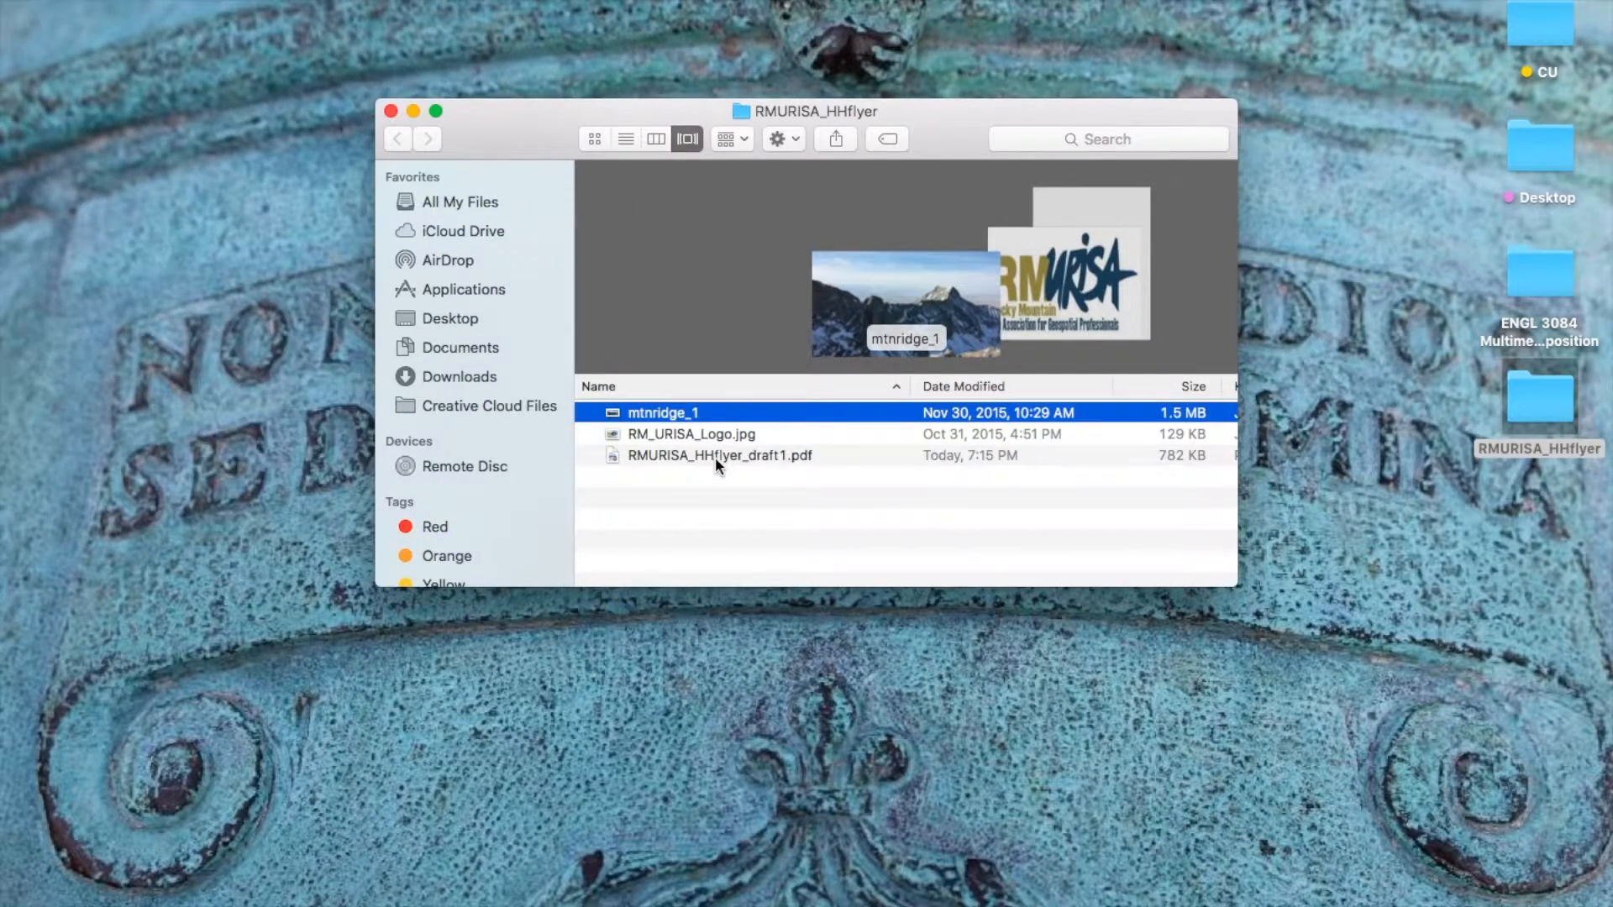
left_click(716, 460)
right_click(716, 461)
mouse_move(739, 494)
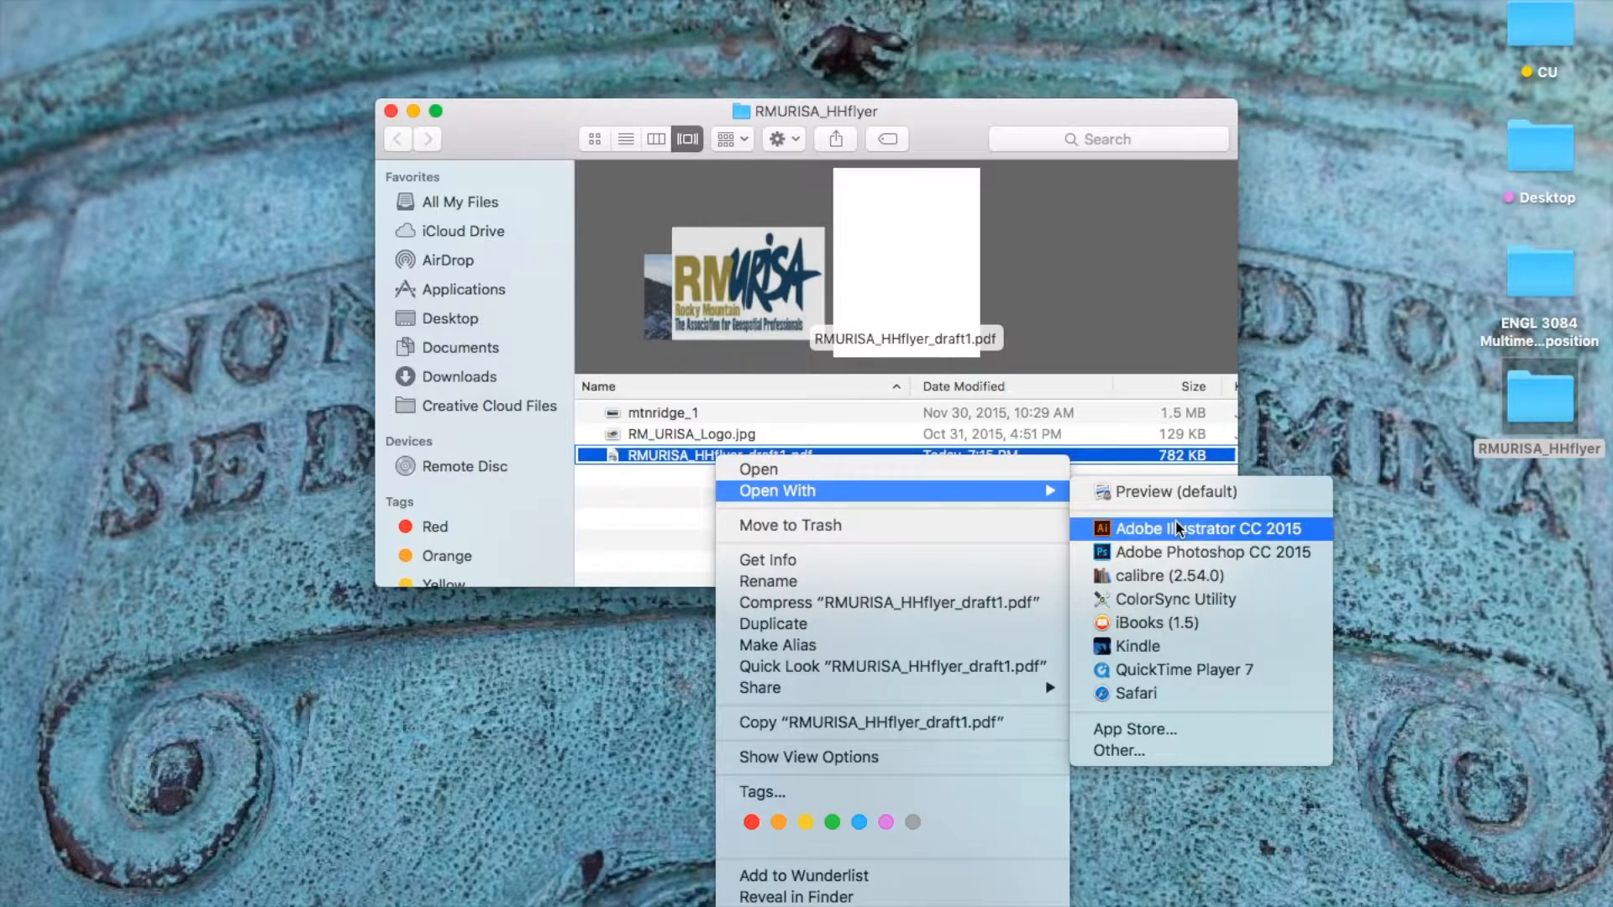
left_click(678, 504)
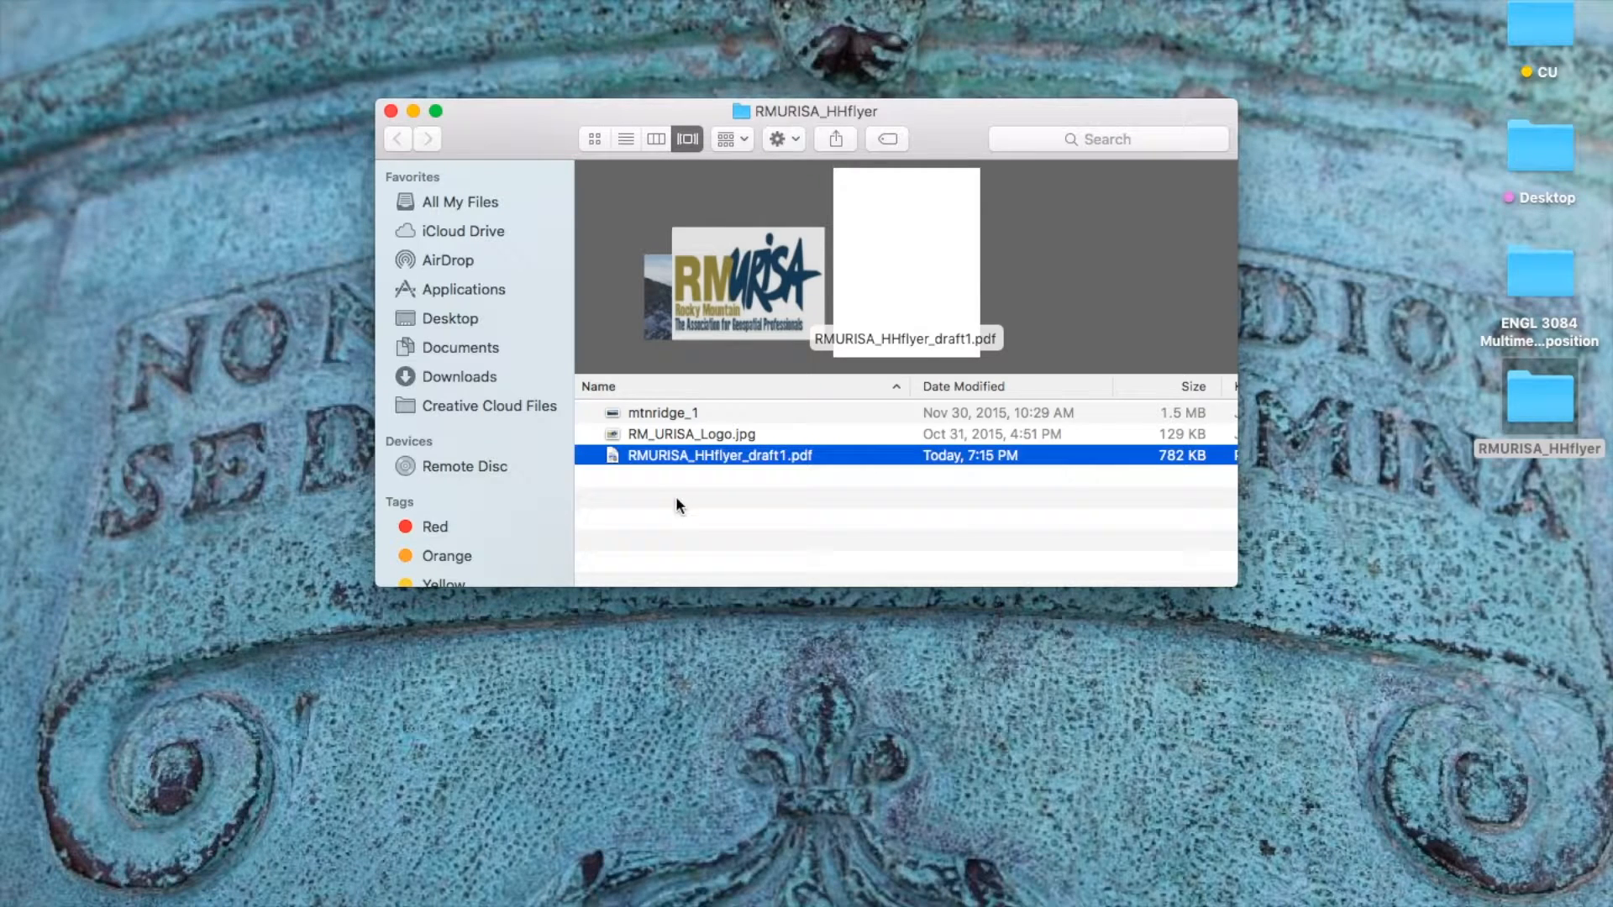
Step: Open RMURISA_HHflyer_draft1.pdf with Adobe Illustrator CC 2015 instead of the default Preview
right_click(740, 462)
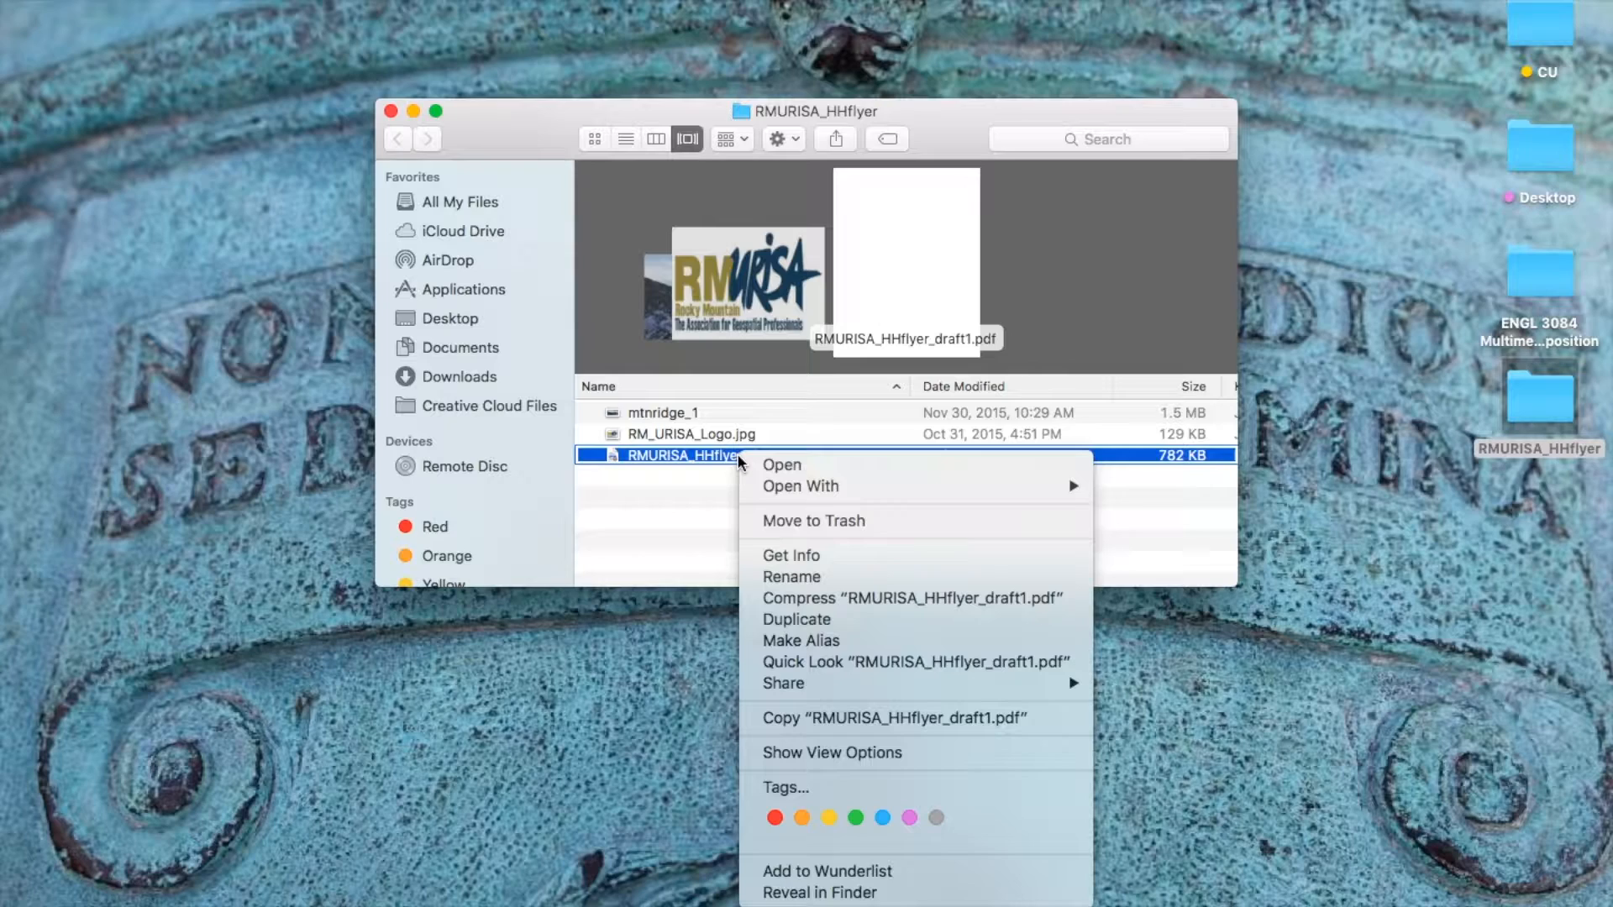
mouse_move(847, 487)
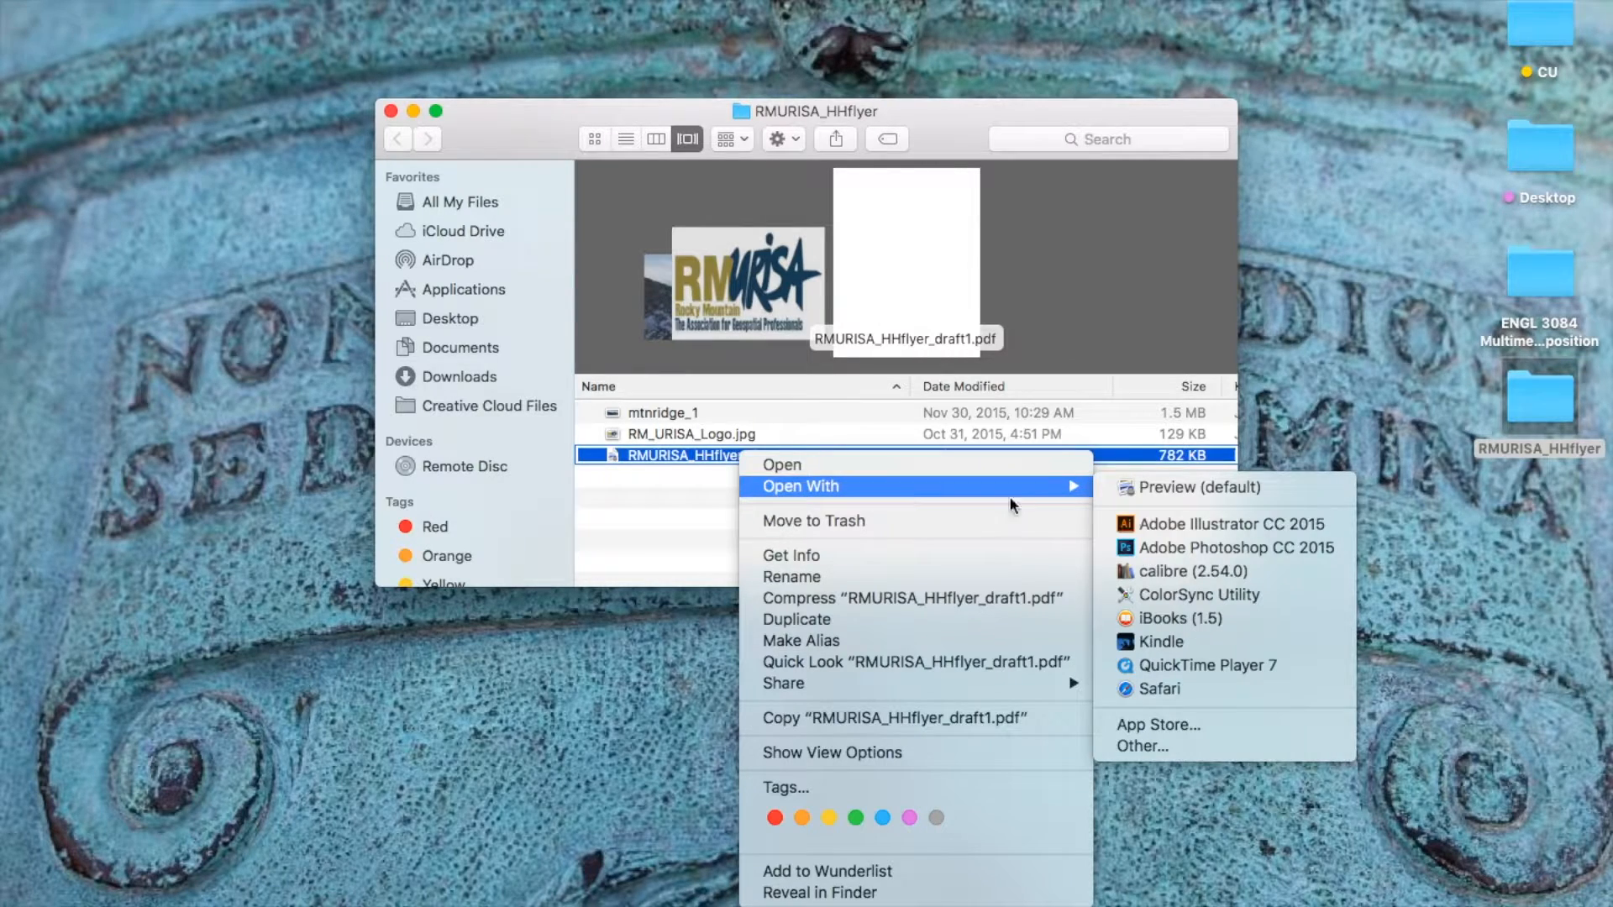
left_click(1201, 525)
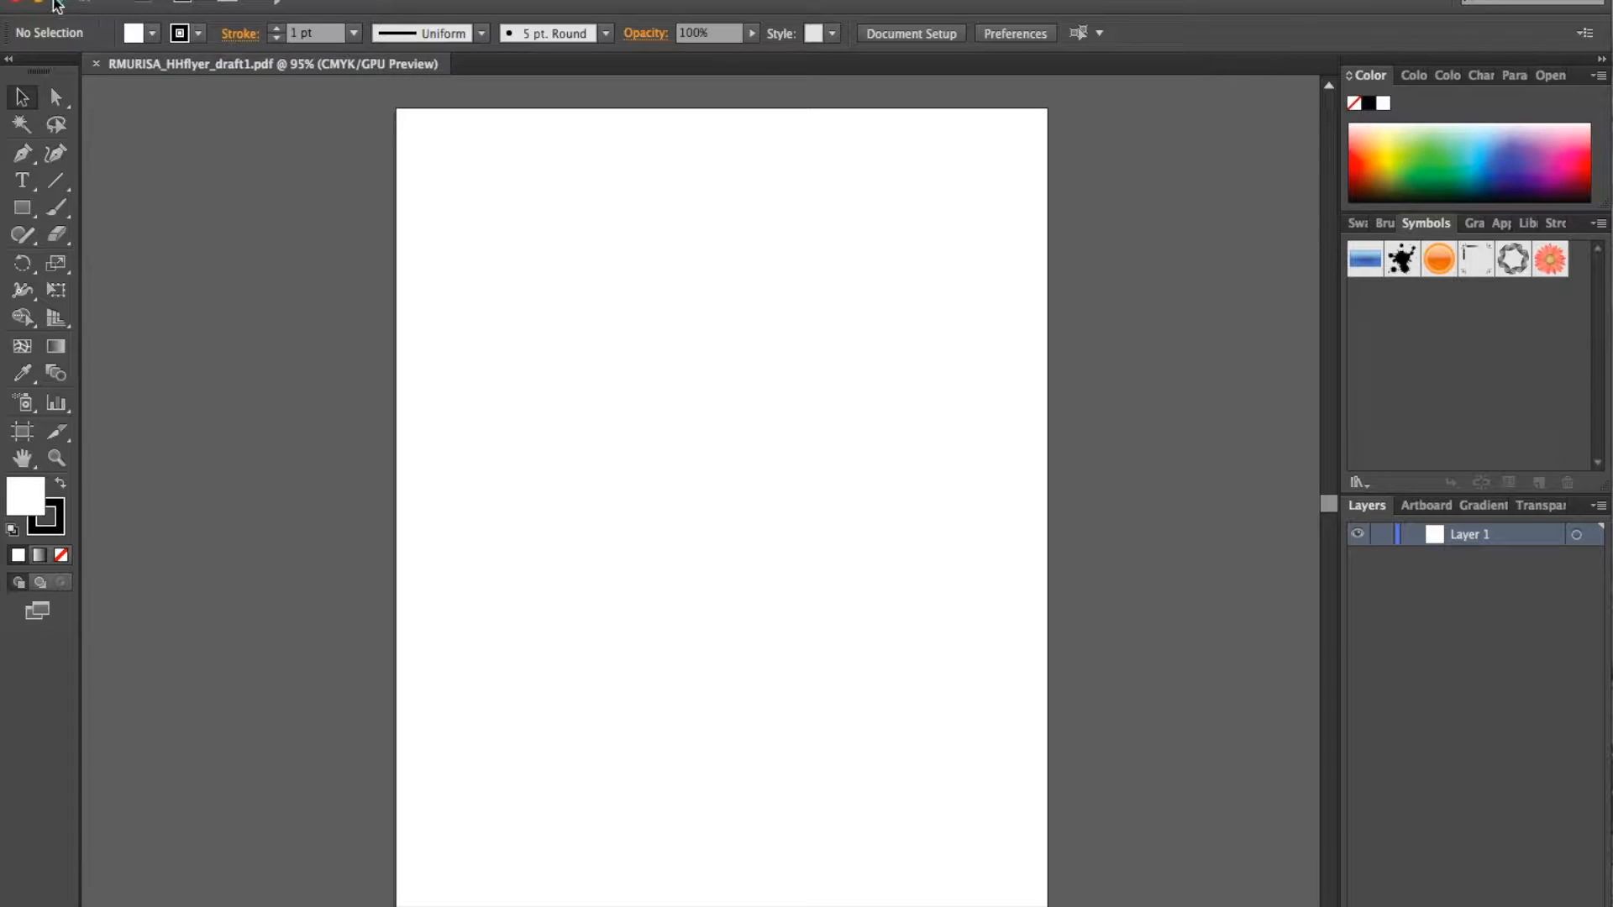
Step: Return to the RMURISA_HHflyer folder and open the mtnridge_1 photo with Adobe Illustrator CC 2015
left_click(40, 2)
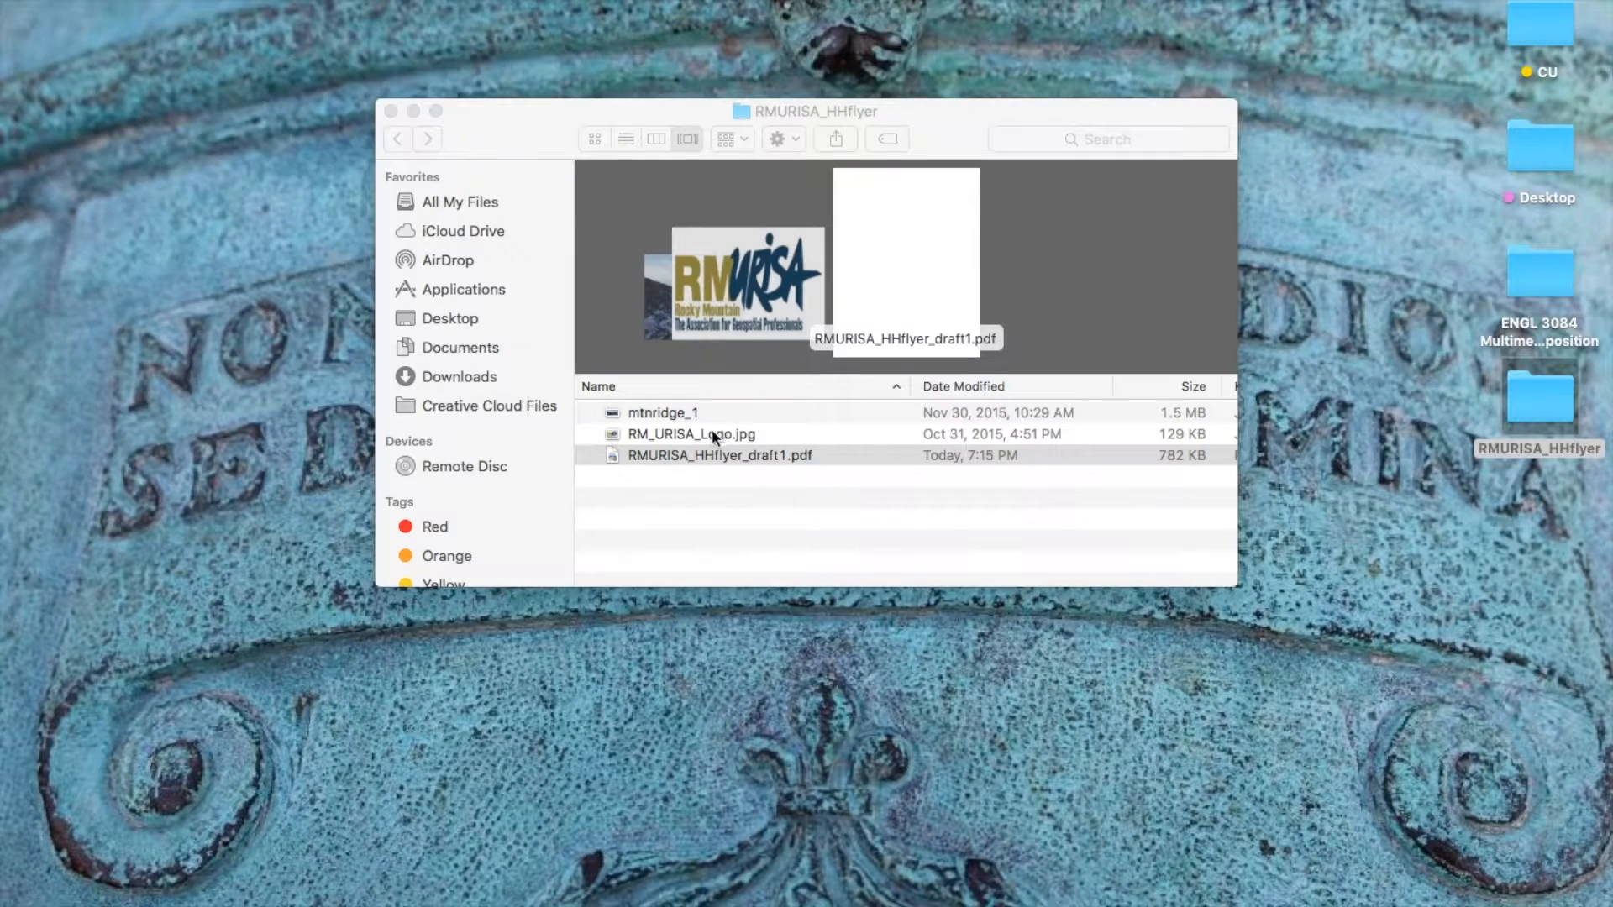
left_click(692, 411)
right_click(679, 417)
mouse_move(672, 447)
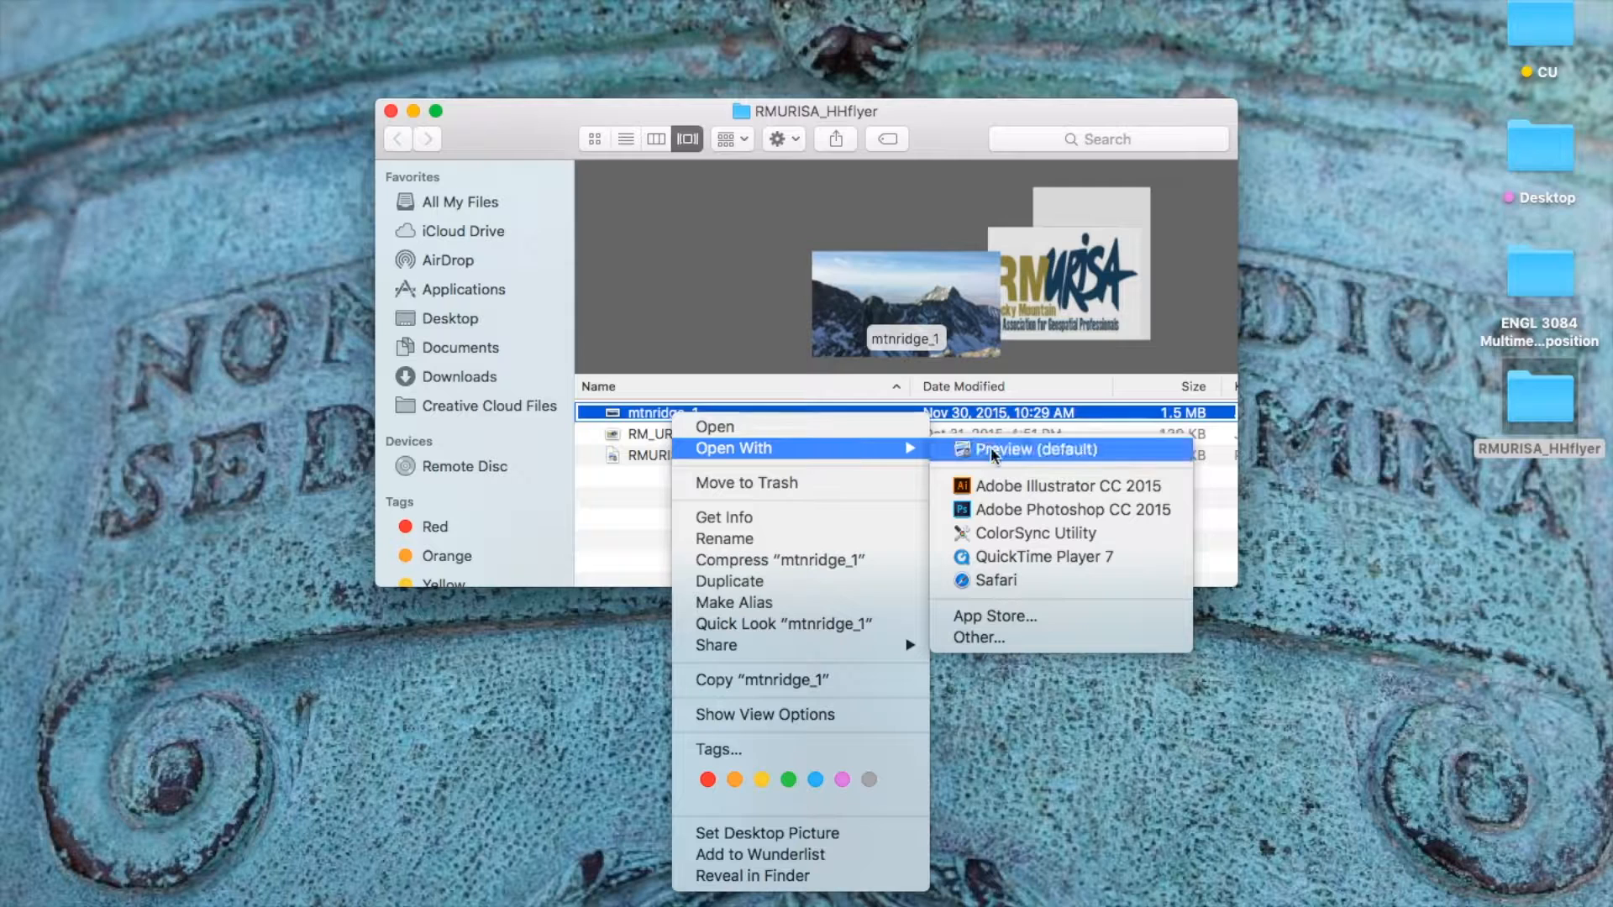
left_click(1021, 486)
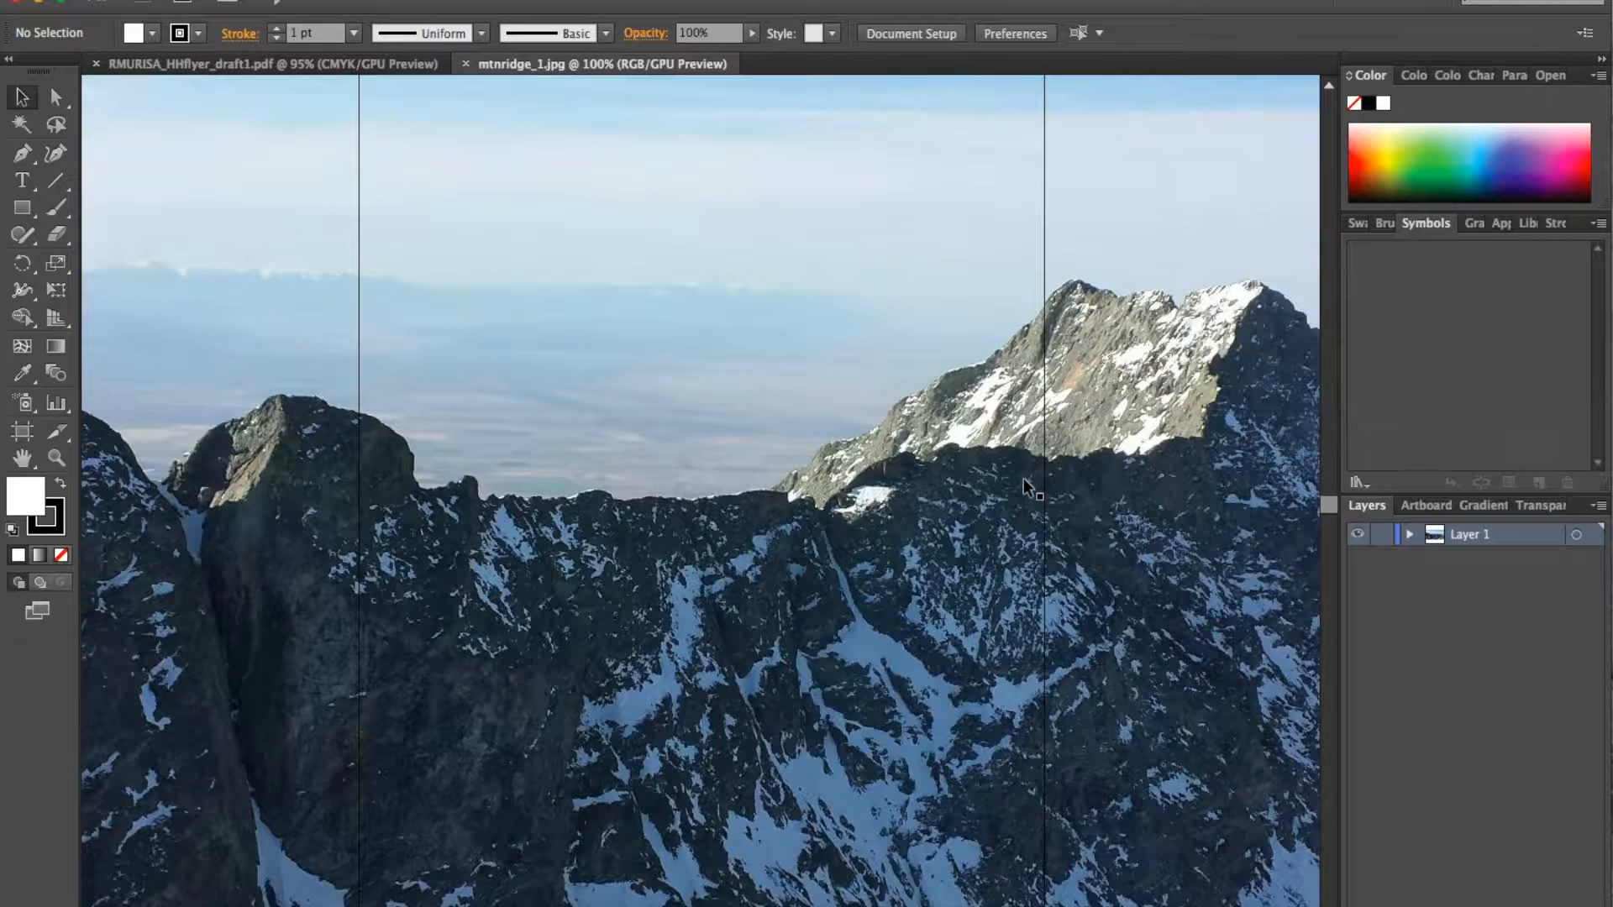
Step: Copy the mtnridge_1 image, close its document, and paste the image into RMURISA_HHflyer_draft1.pdf
left_click(530, 577)
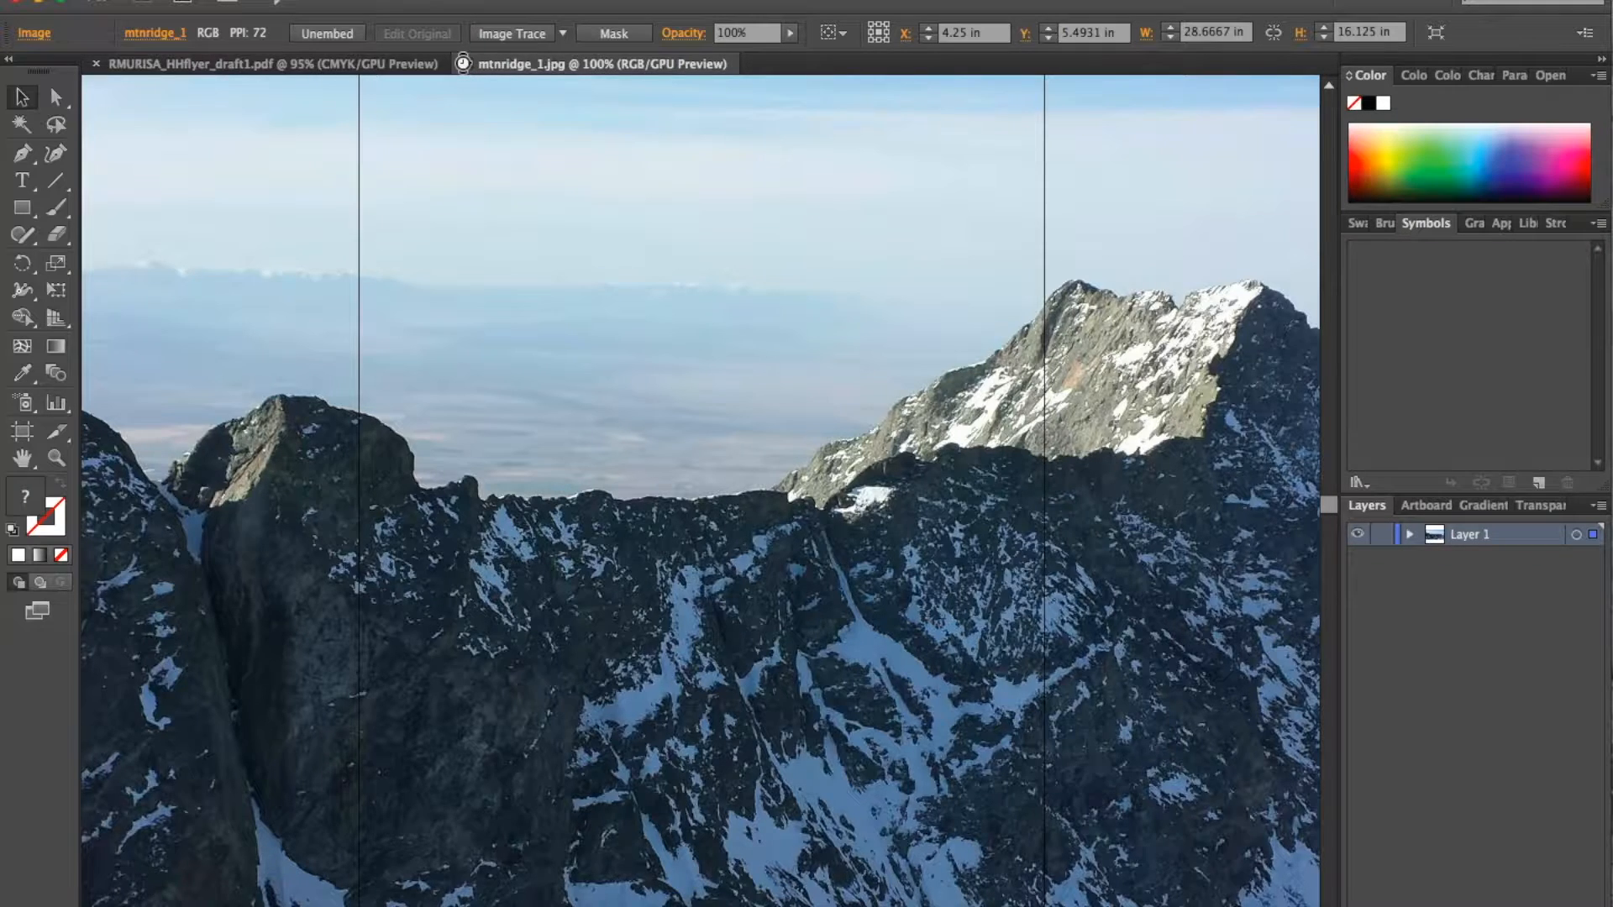
left_click(463, 64)
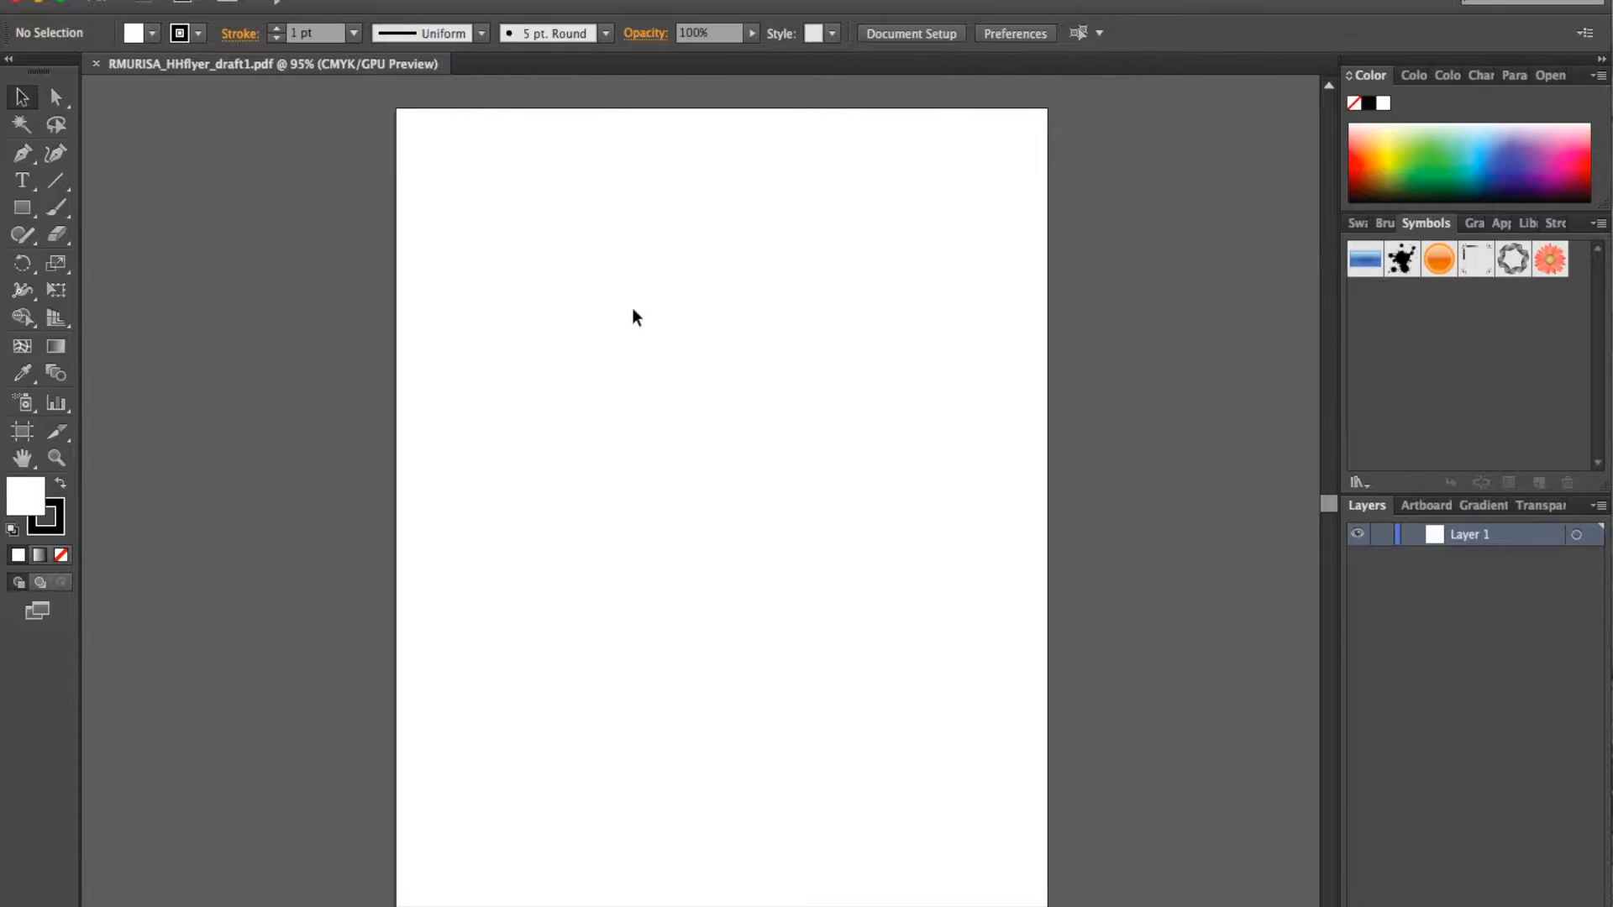
key("super+v")
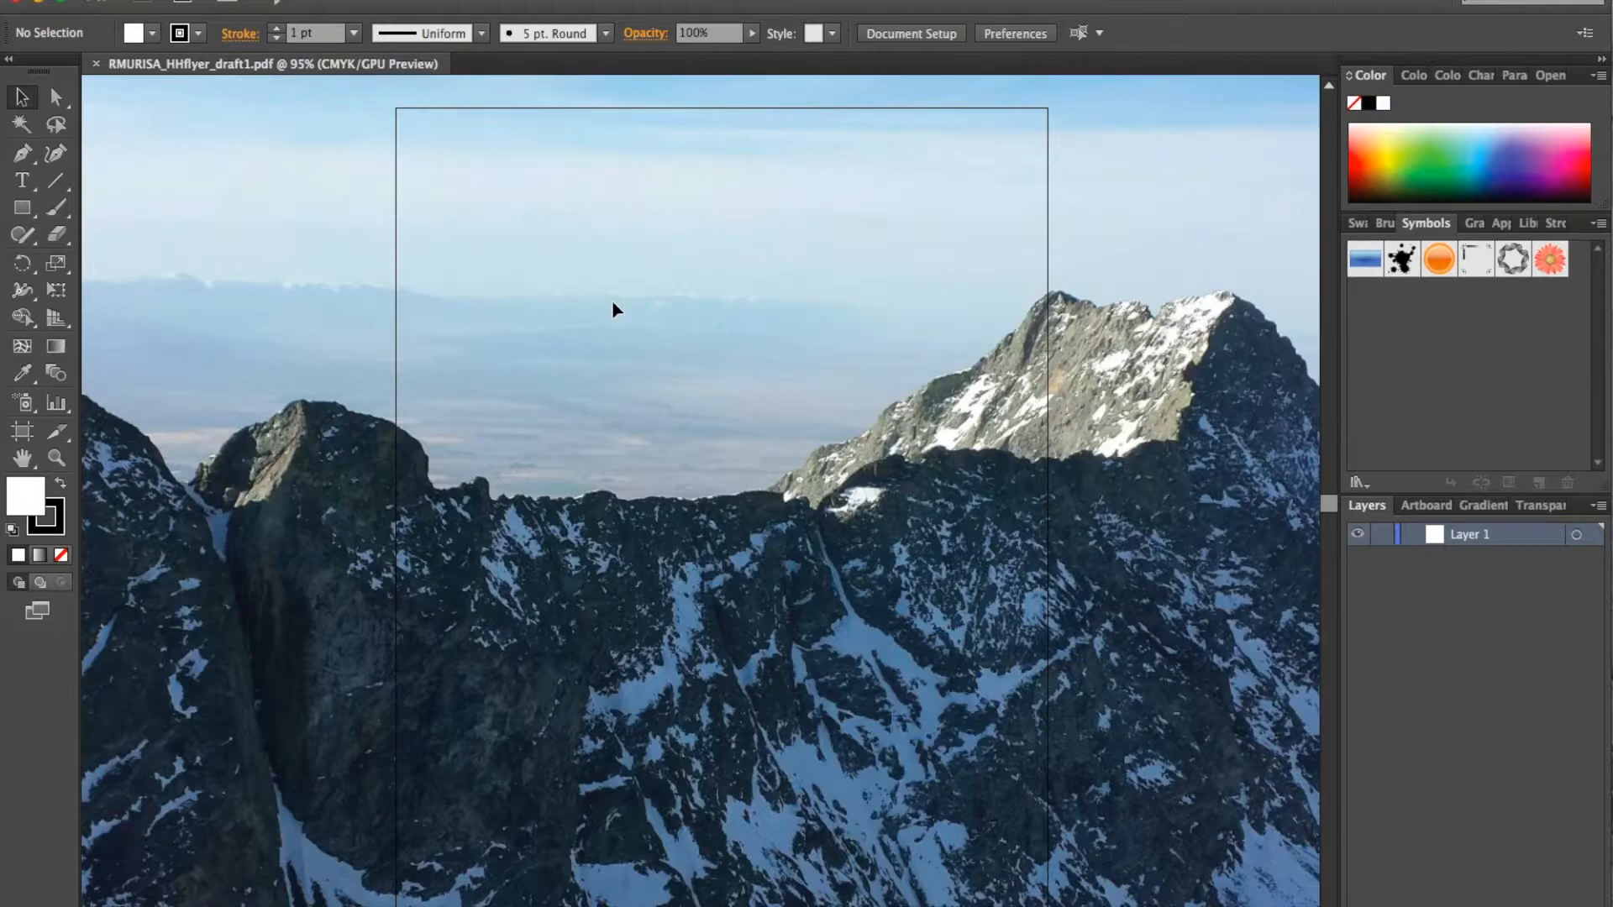
Step: Try scaling the pasted mountain image uniformly to 30%, and undo that scaling
right_click(627, 348)
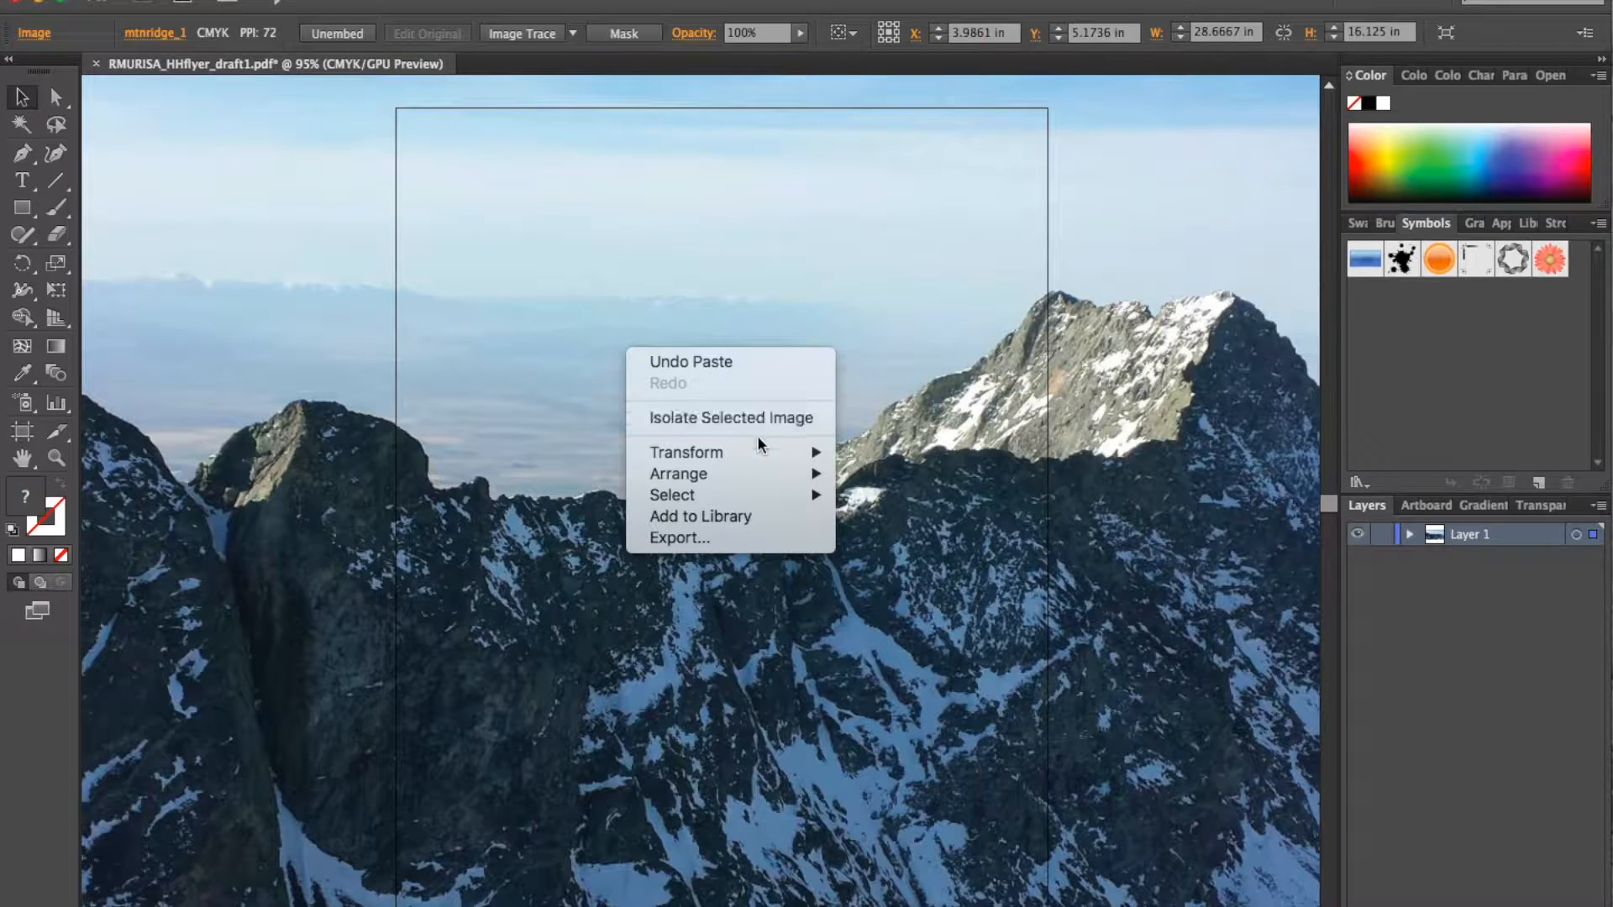
mouse_move(760, 456)
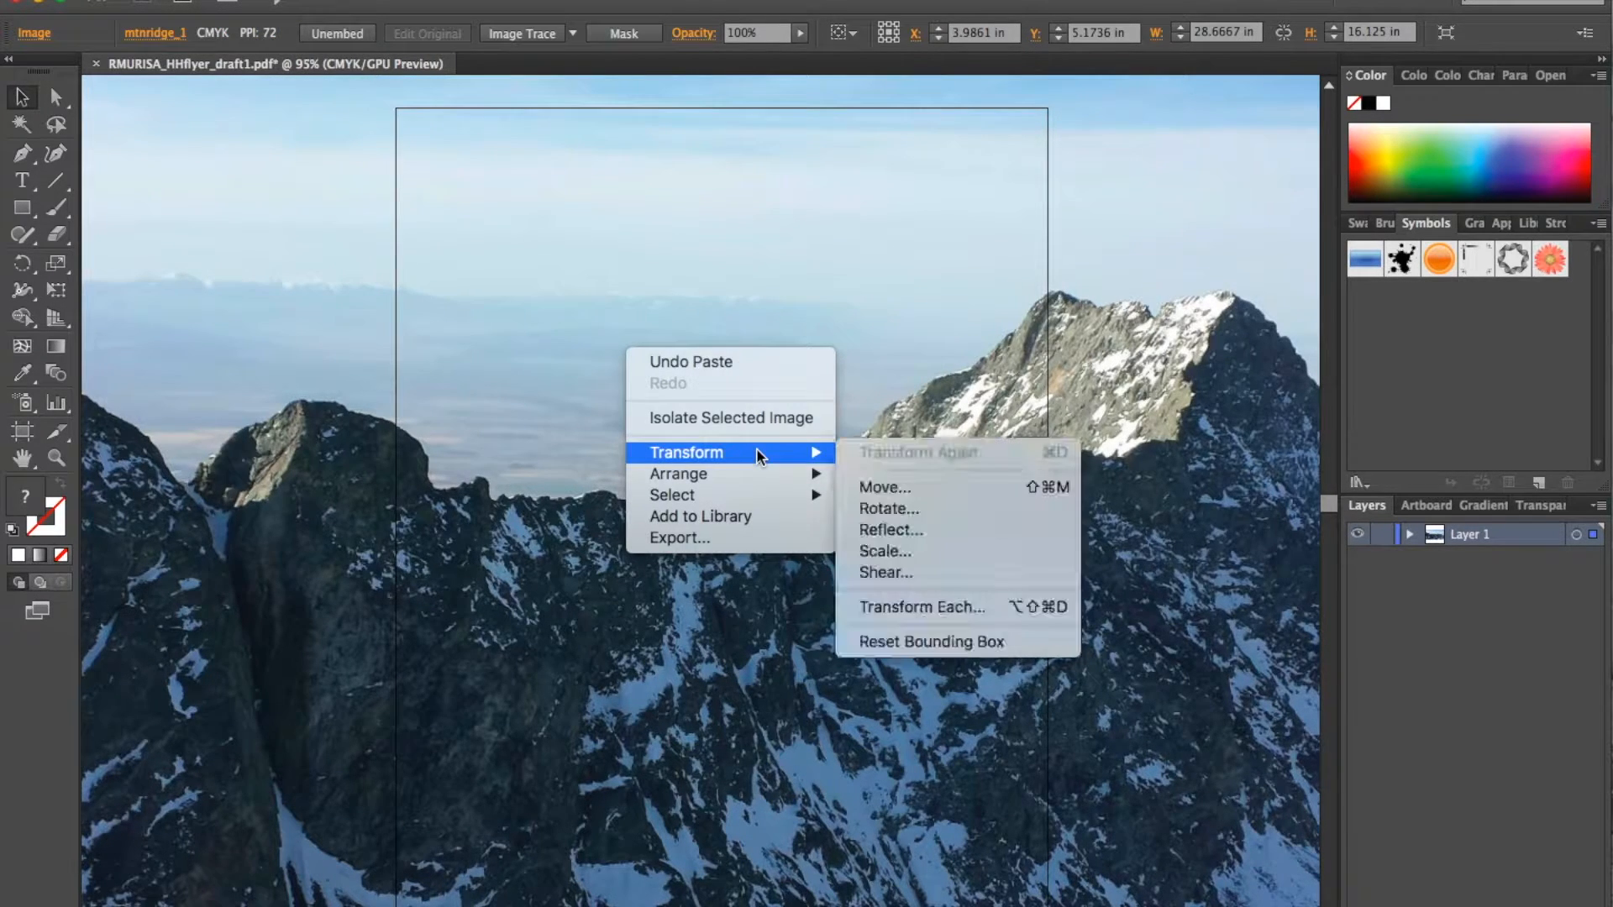
left_click(958, 551)
type("30")
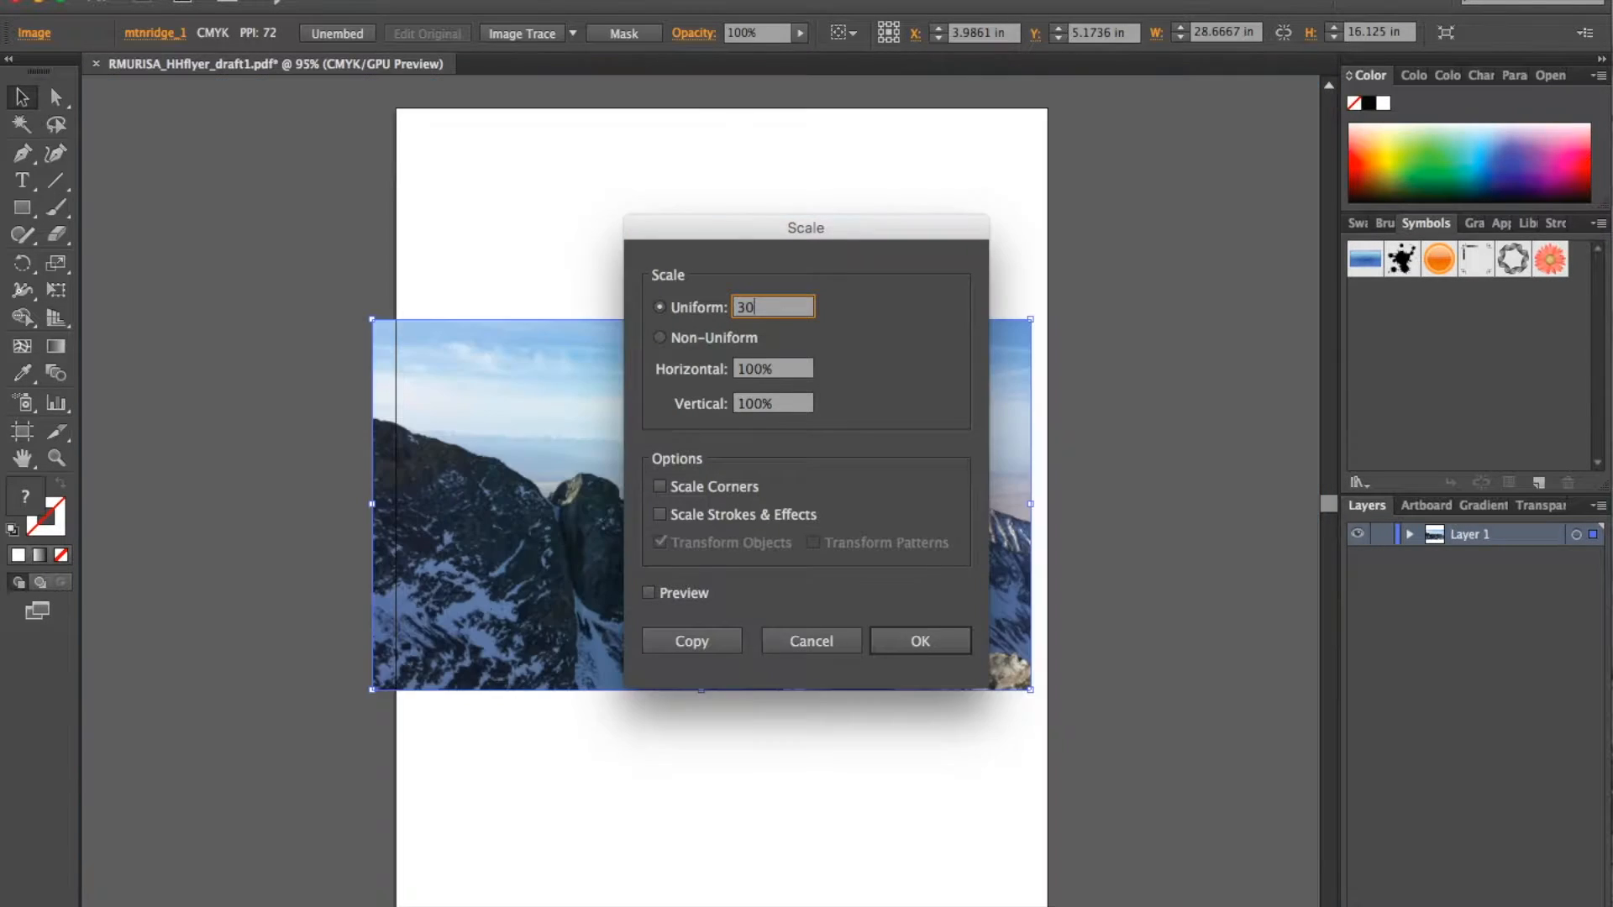
key("Return")
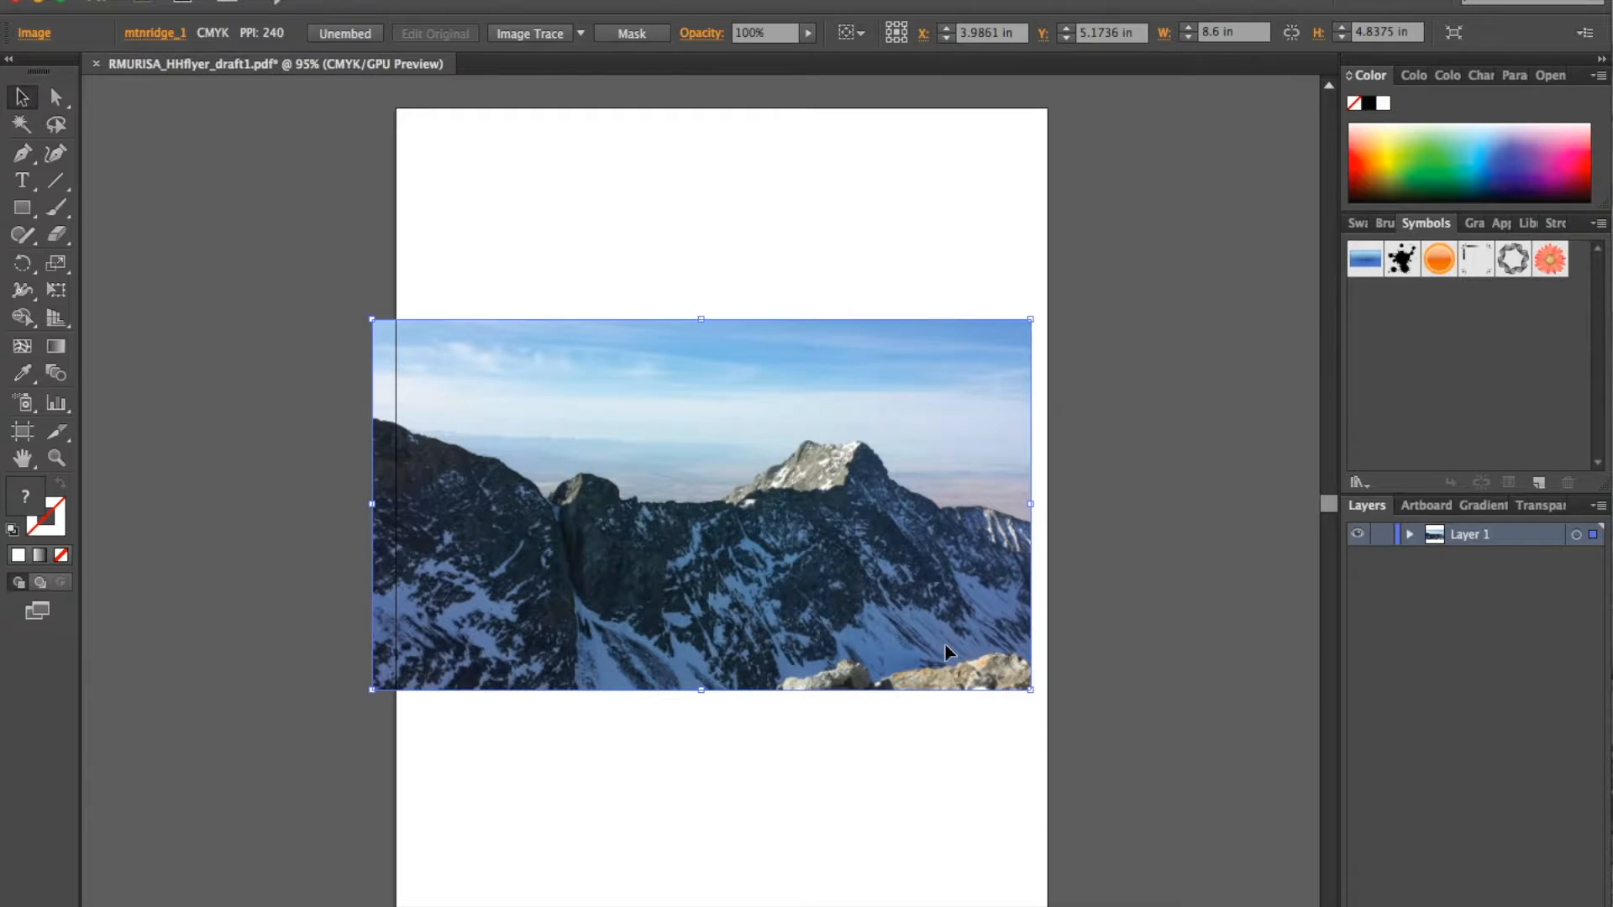
key("super+z")
Step: Scale the pasted mountain image uniformly to 30% of its size
right_click(775, 460)
mouse_move(946, 568)
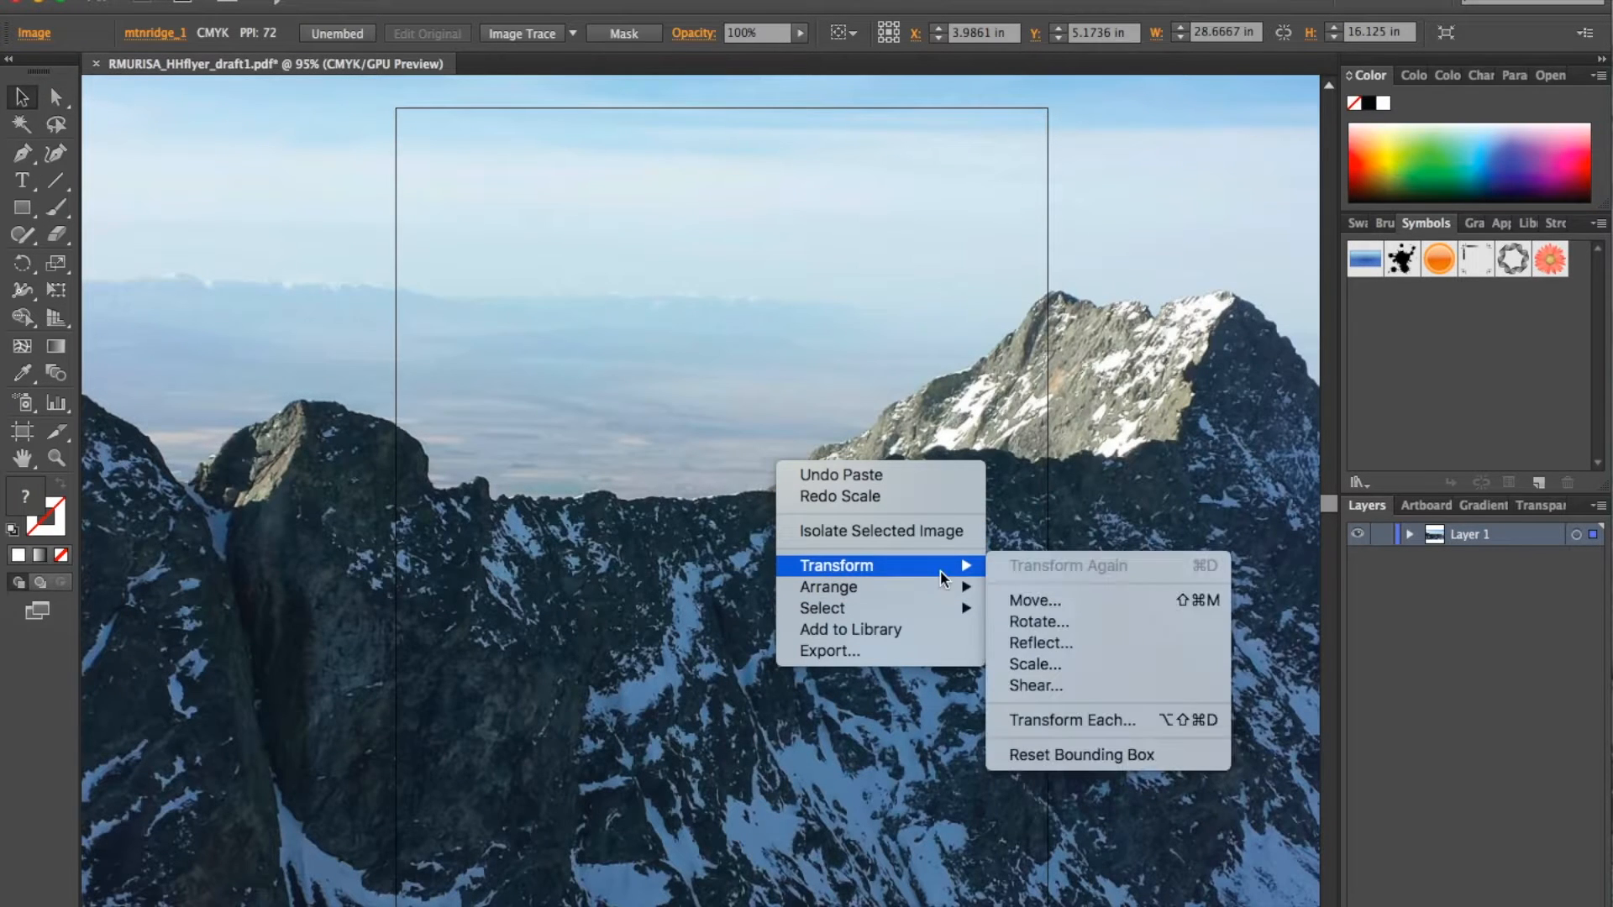
left_click(1084, 663)
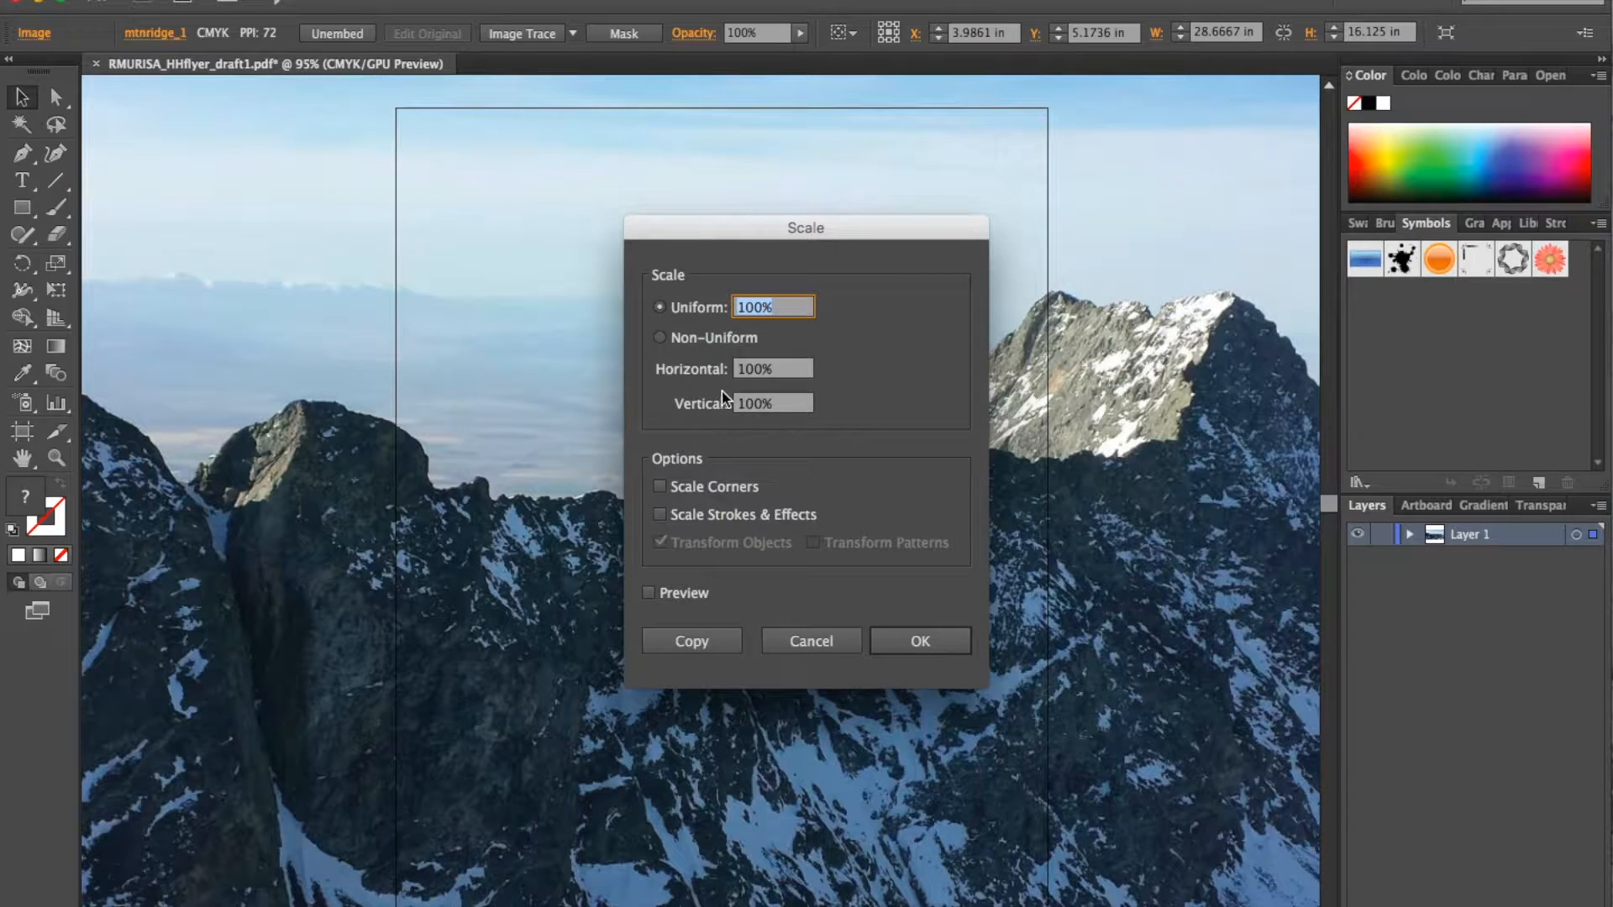
type("30")
left_click(912, 639)
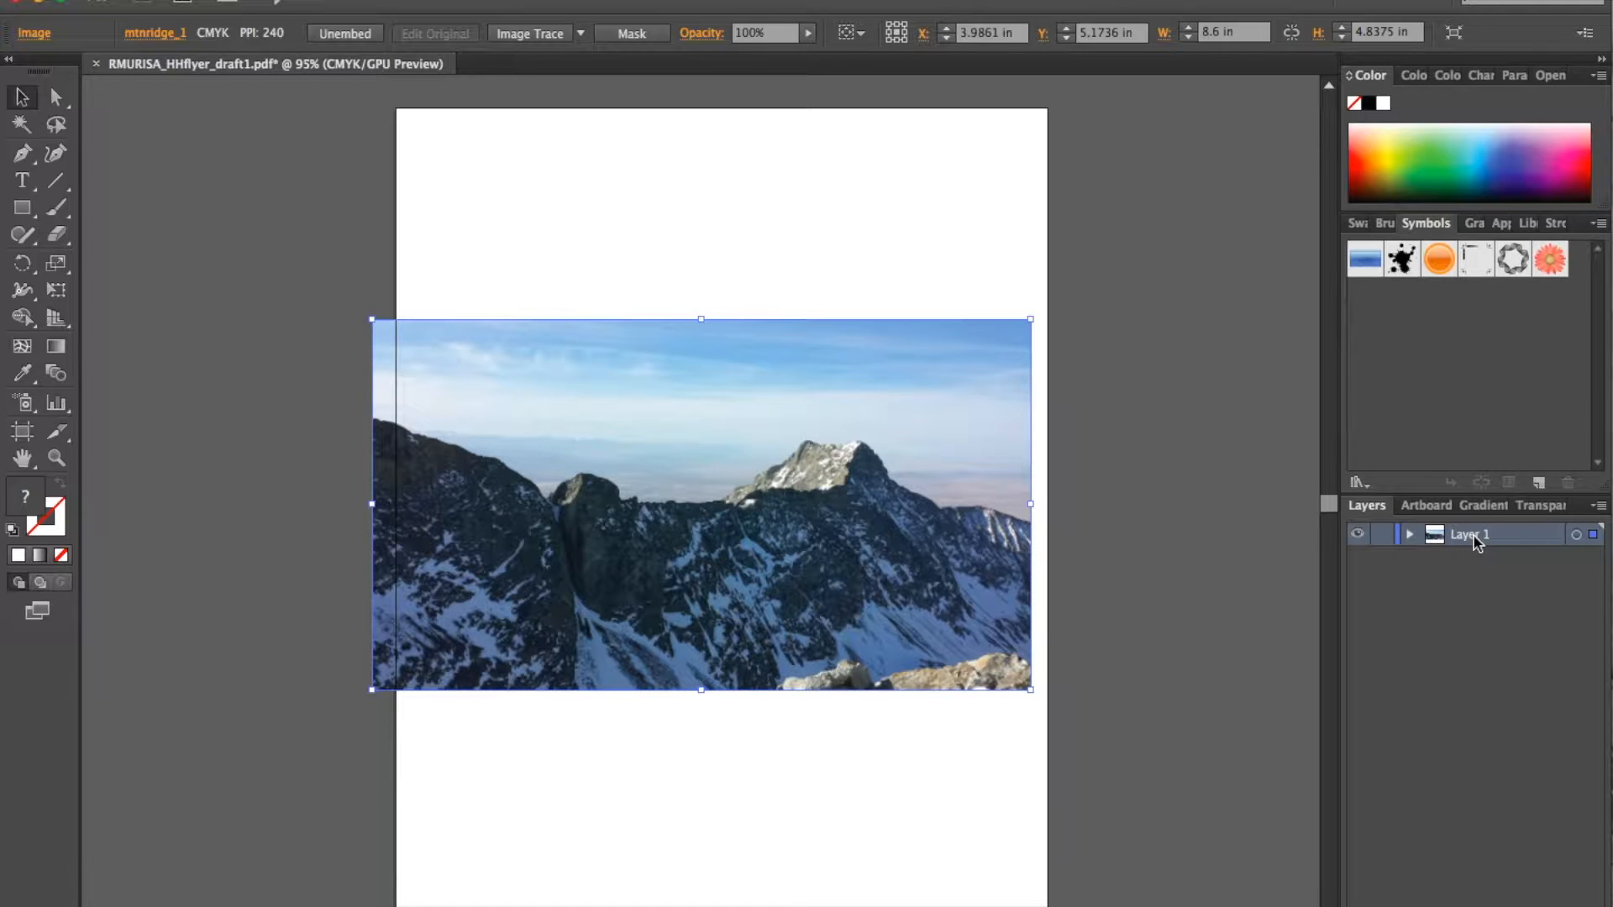
Step: Rename Layer 1 as main image and add a new layer above it, with main image as the active layer
double_click(1477, 538)
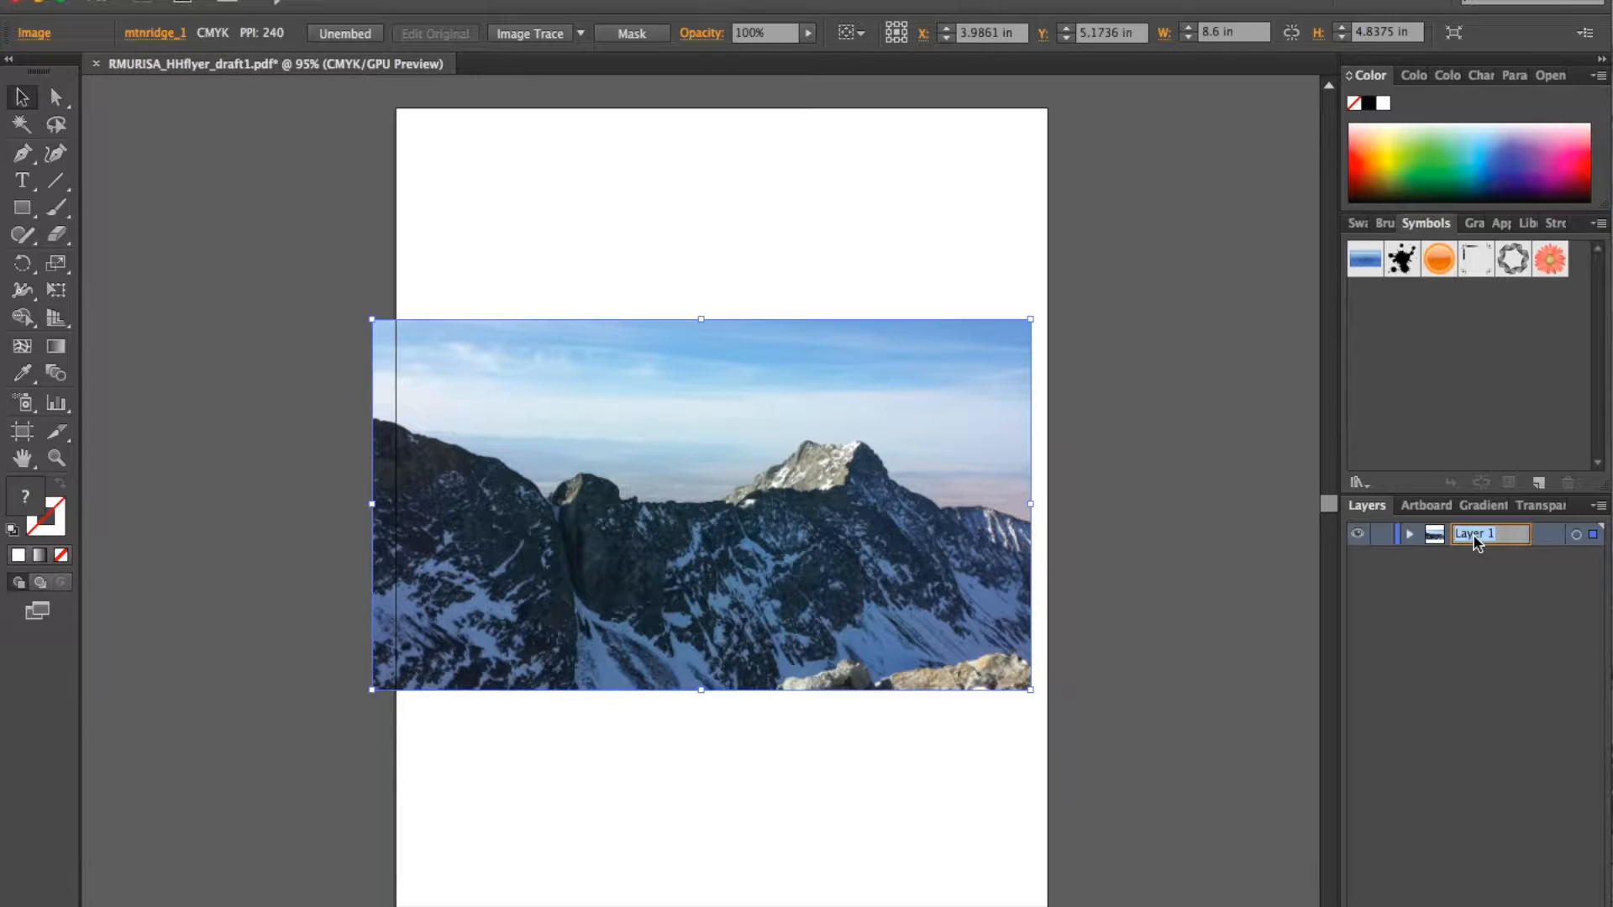
type("main image")
key("Return")
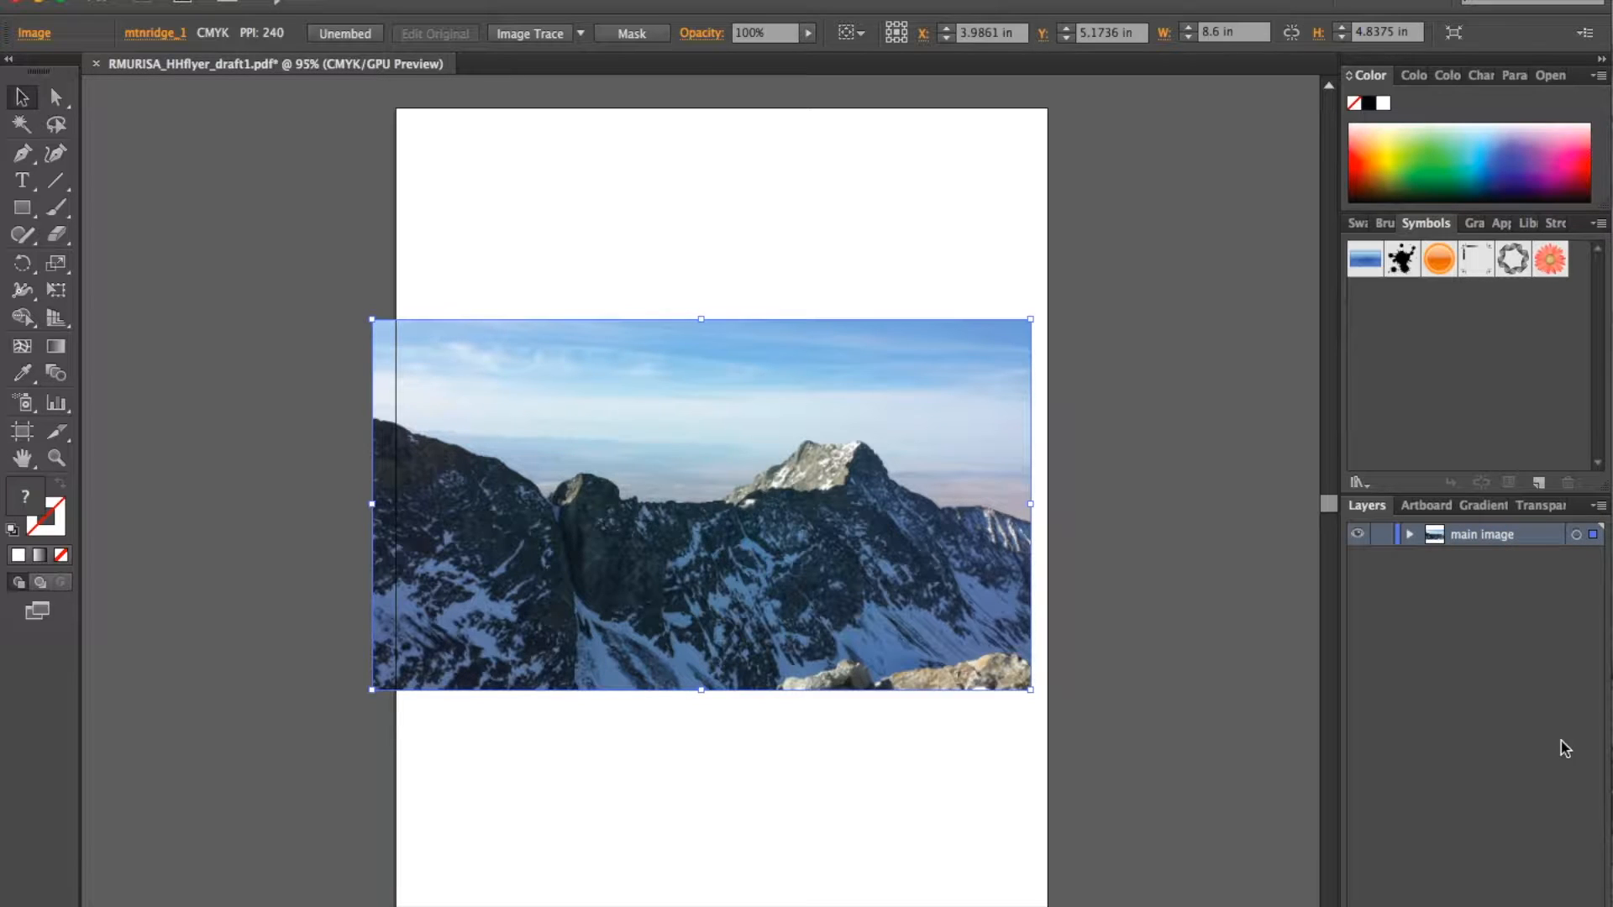
left_click(1571, 899)
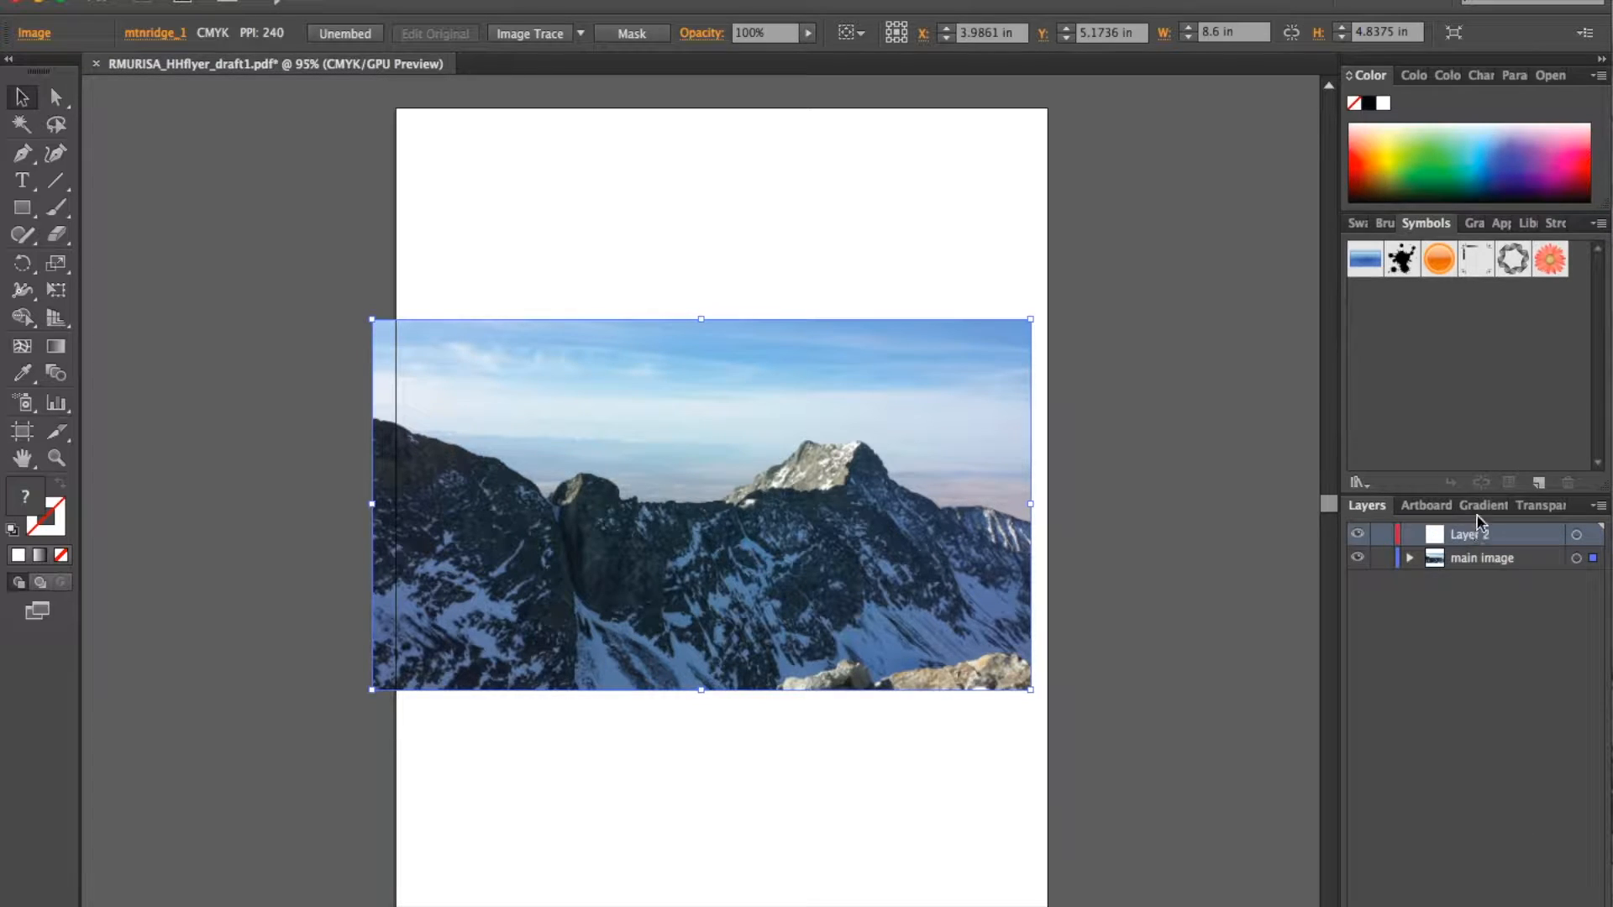
left_click(1493, 562)
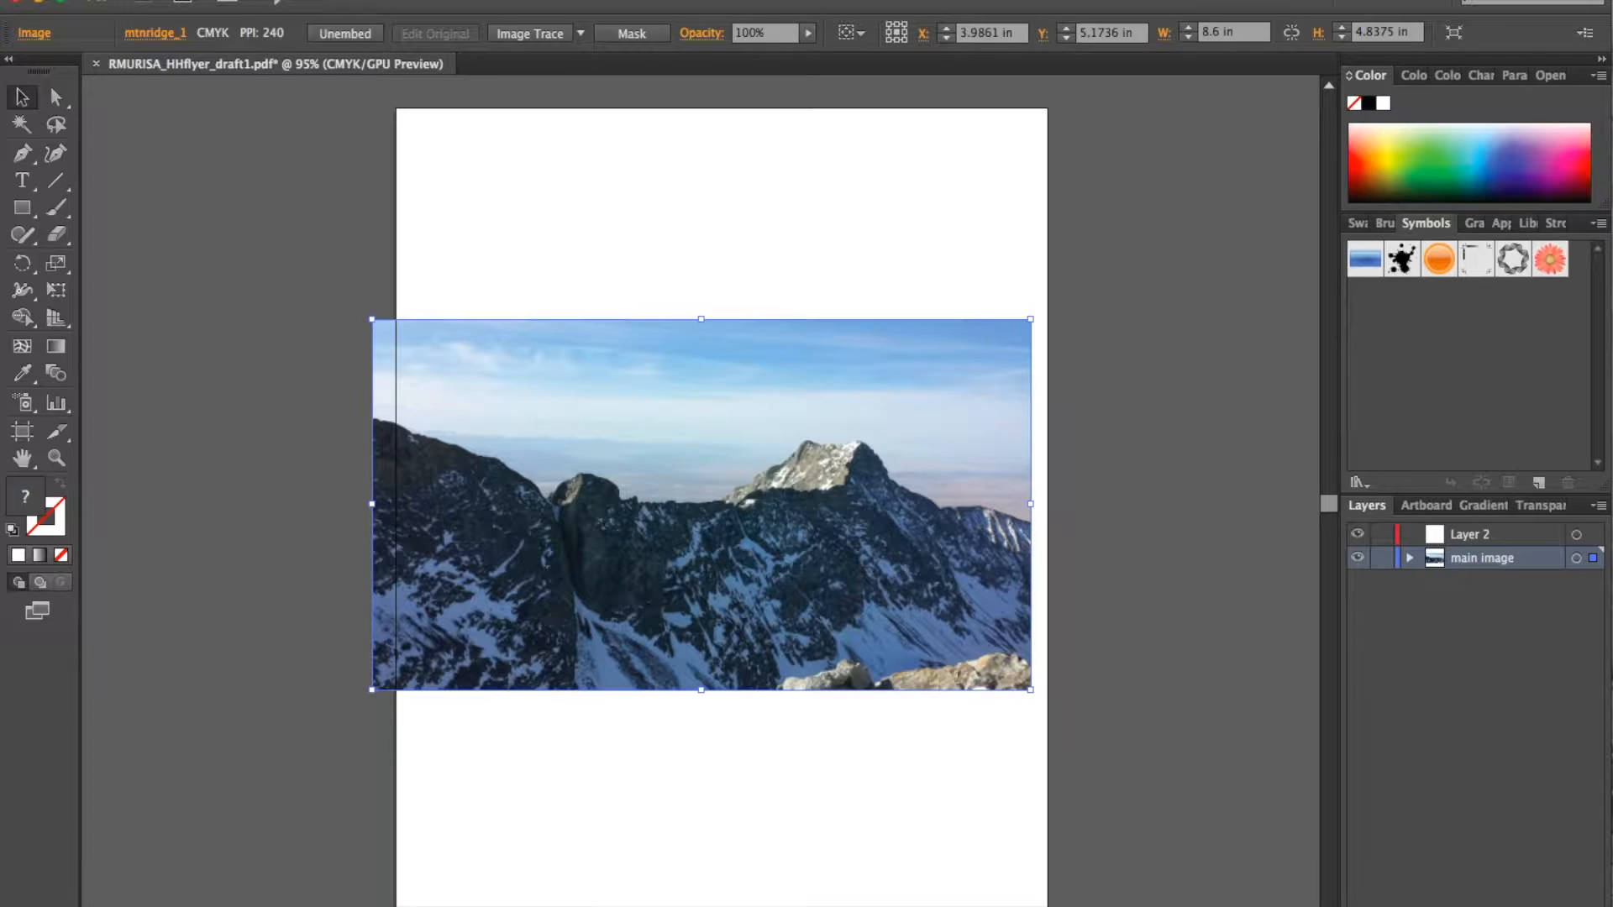
Step: Move the mountain image to about X 4.2 in, Y 5.5 in, aligning its right edge with the artboard's right edge
left_click(1540, 904)
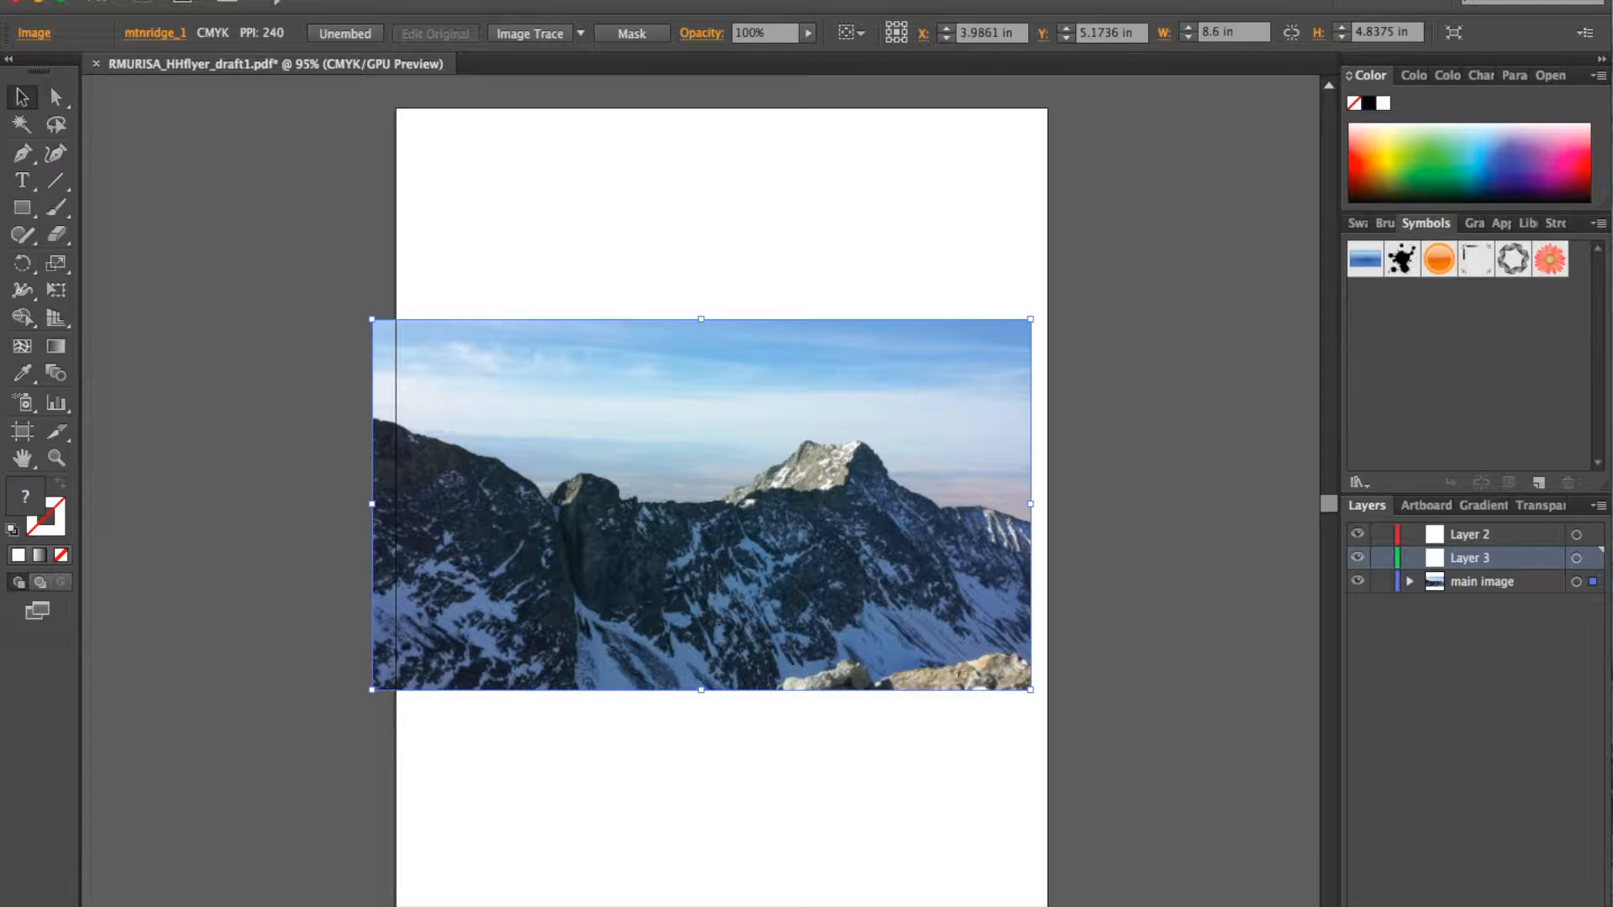
key("super+z")
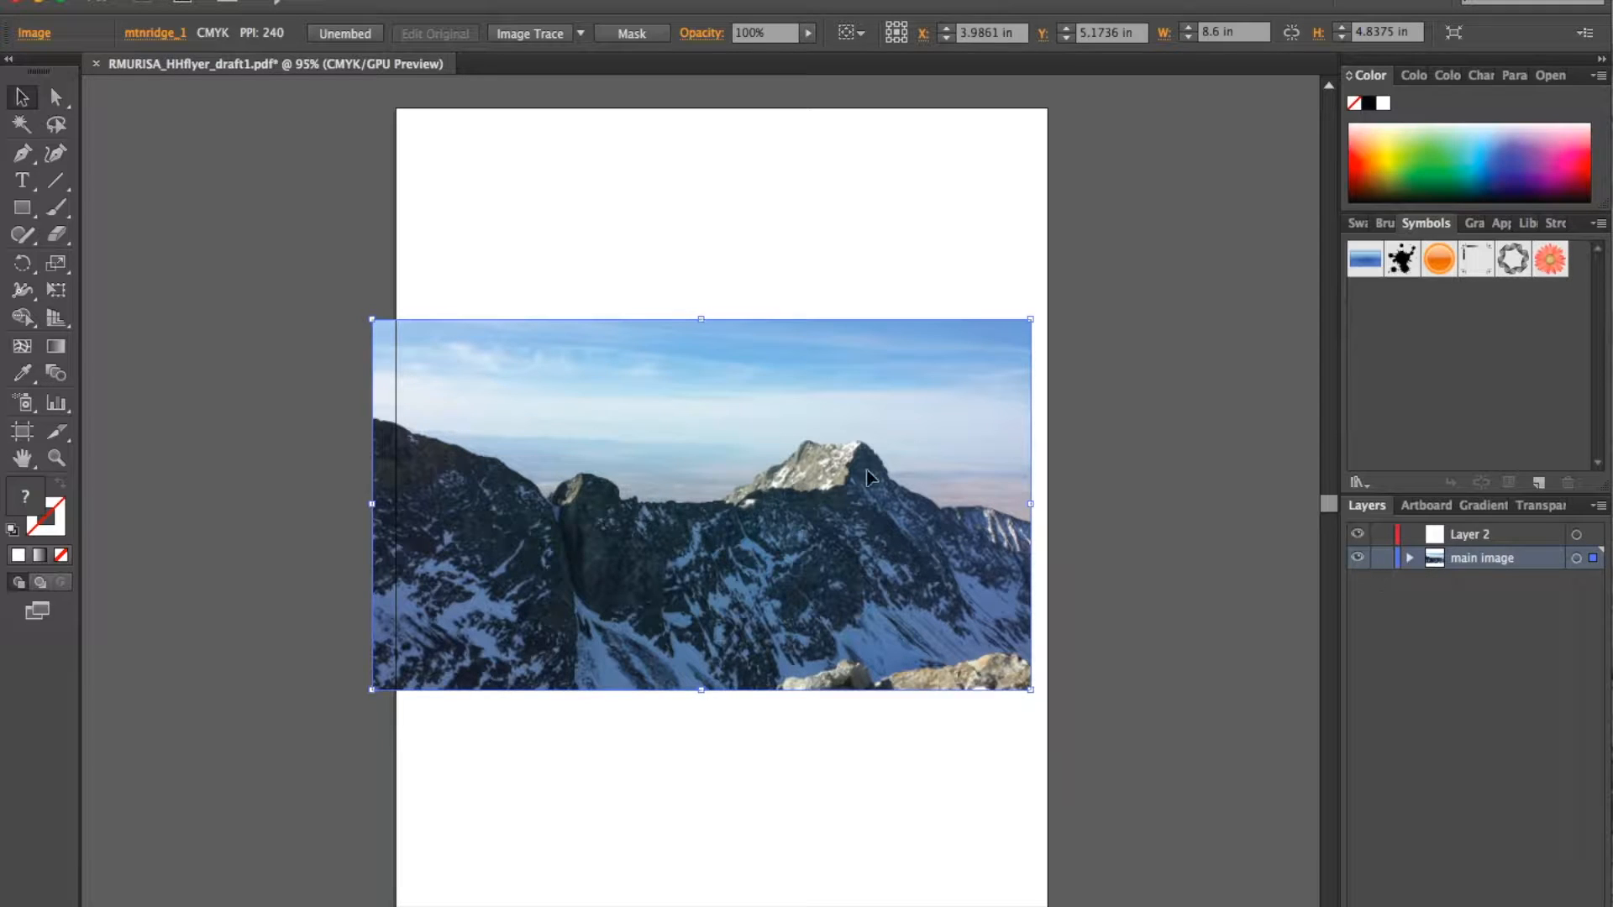
left_click_drag(673, 488, 690, 512)
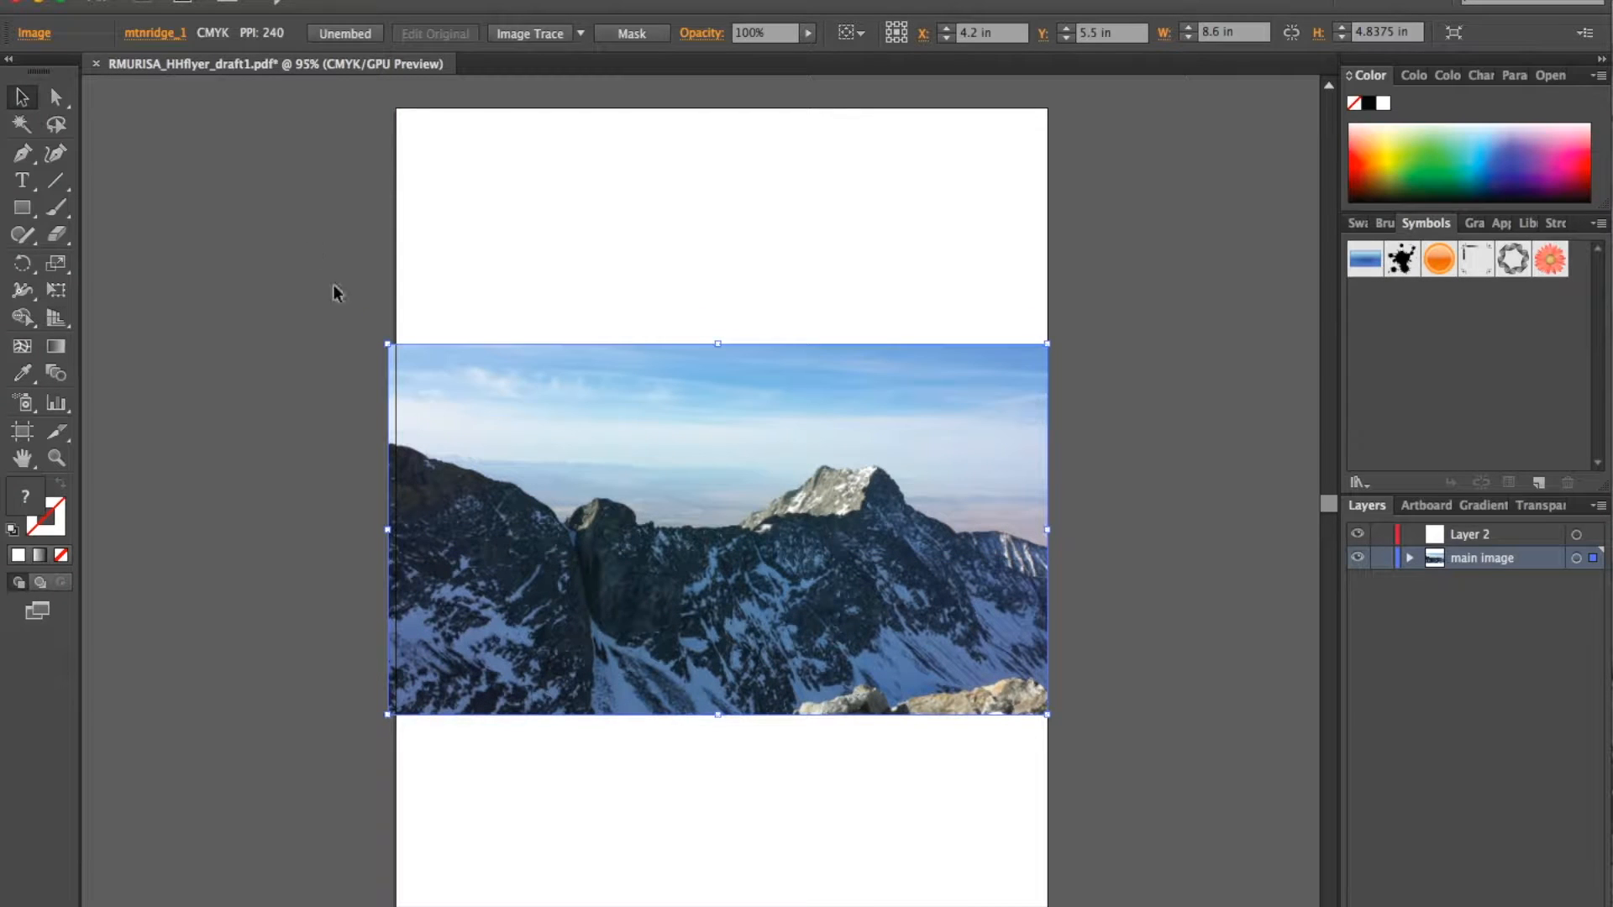
left_click(282, 441)
left_click(709, 509)
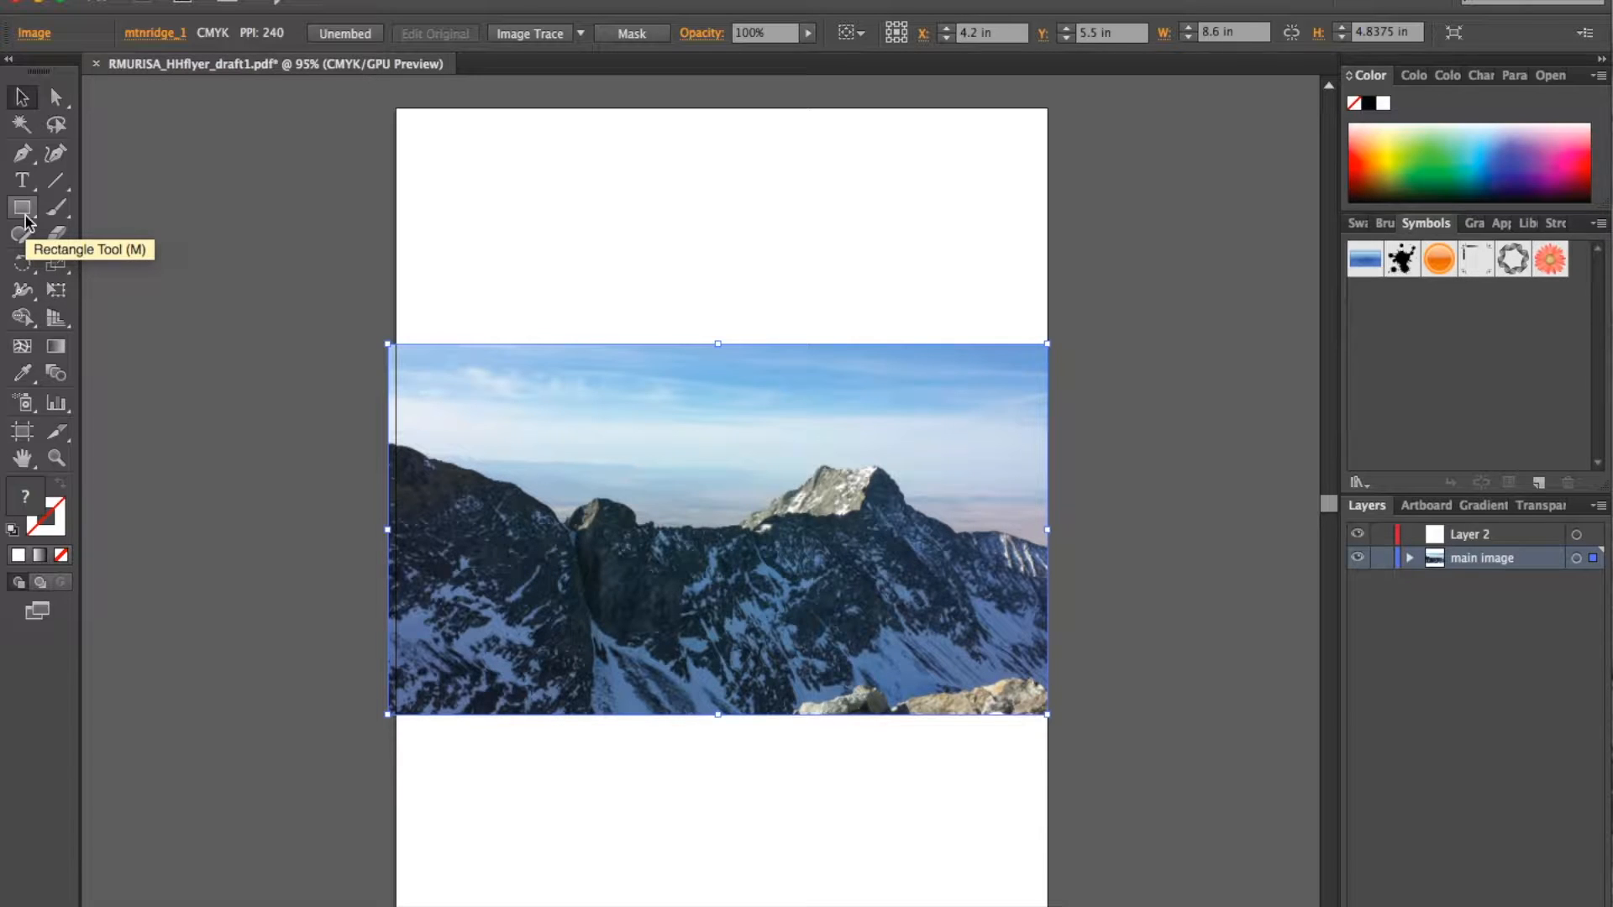
Step: Create a six-sided polygon with a 3 in radius over the mountain image and shrink it to the image's height
left_click(25, 220)
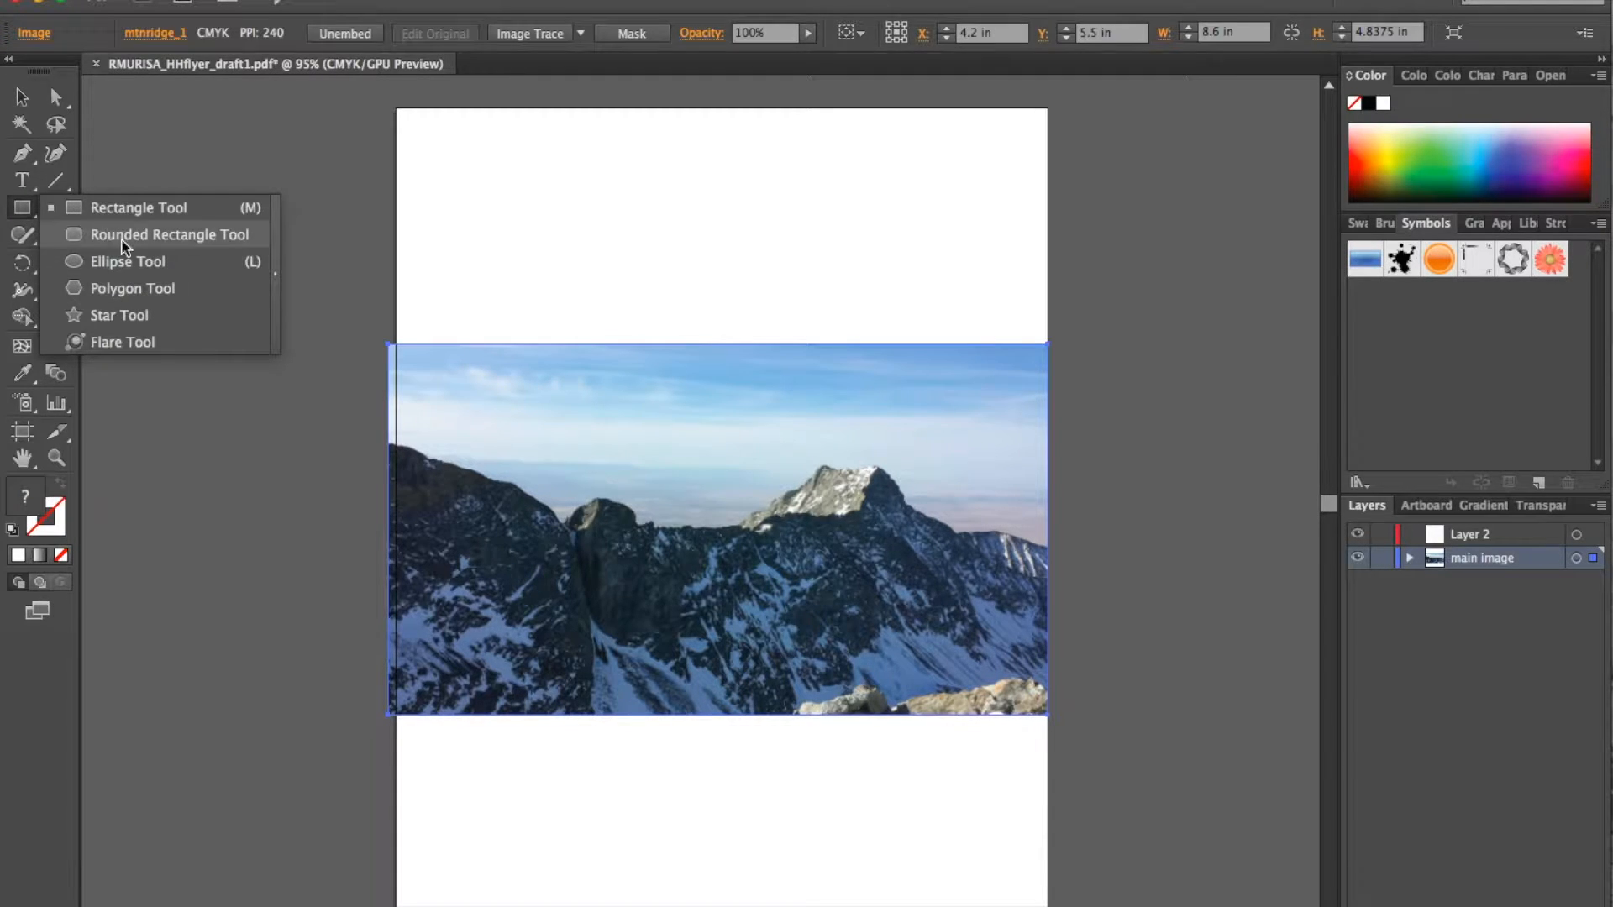
left_click(133, 289)
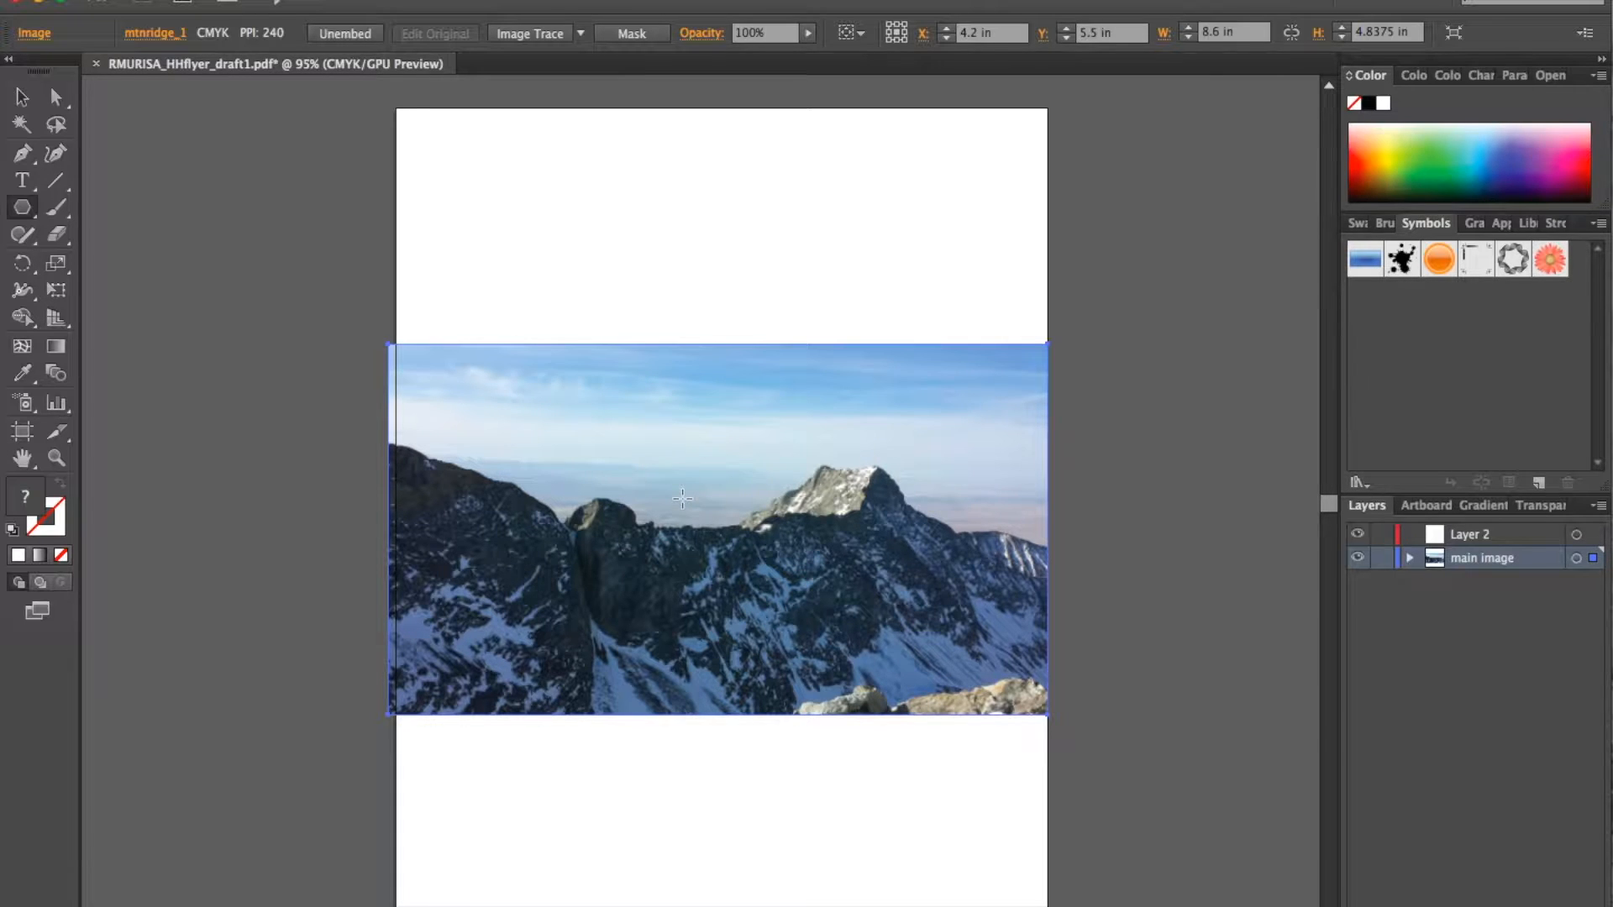
left_click(683, 499)
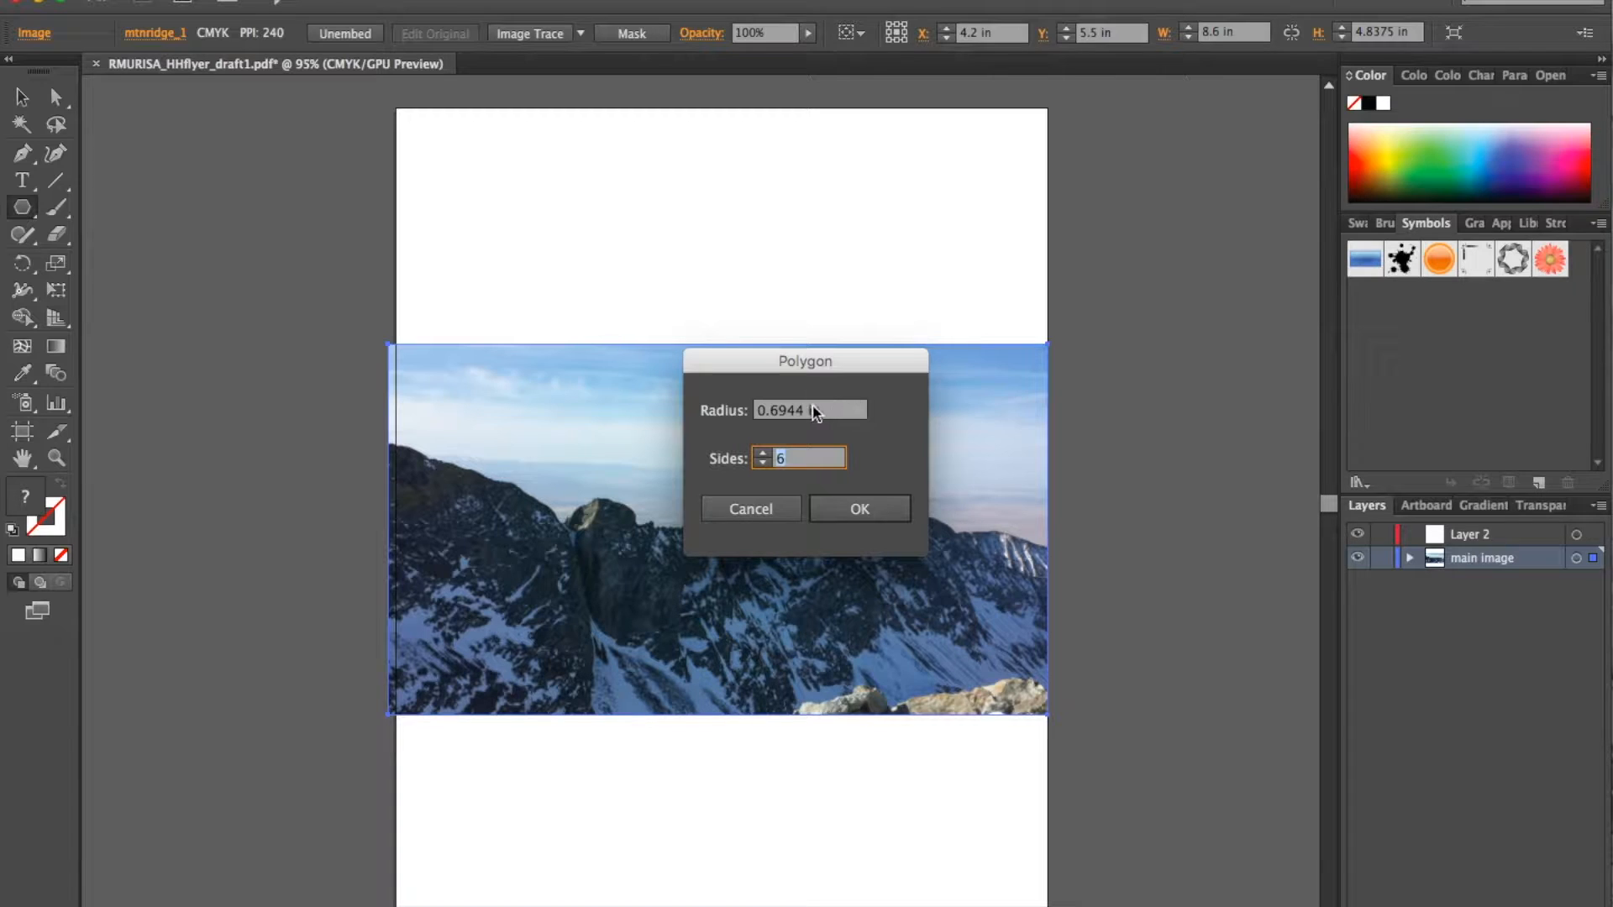
left_click_drag(808, 411, 722, 411)
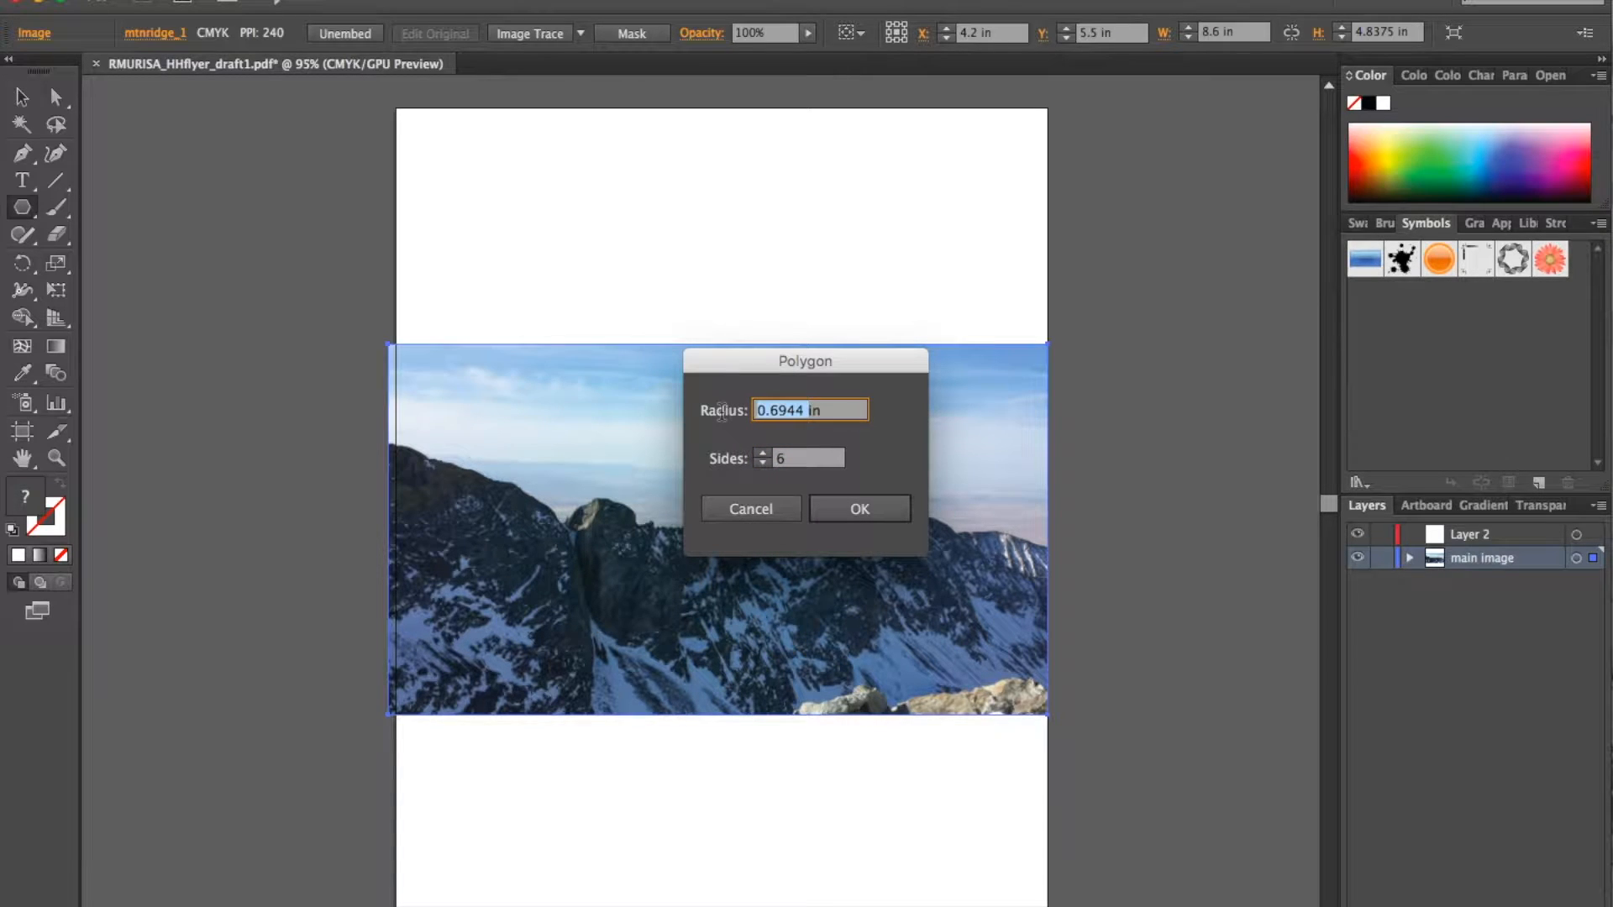
type("3")
left_click(860, 515)
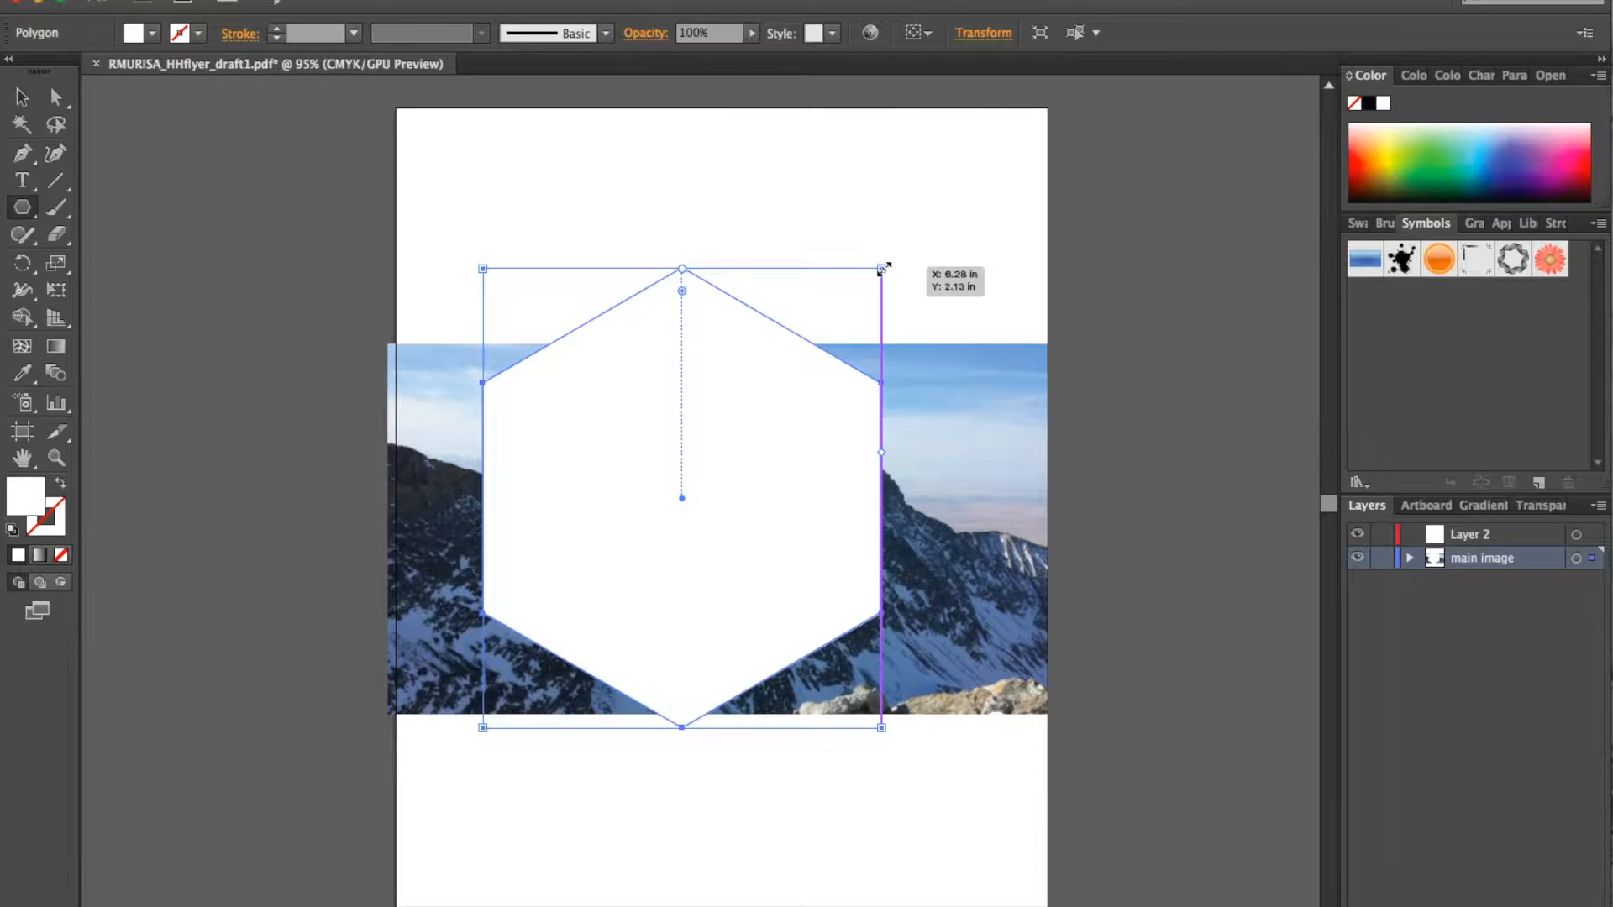
left_click_drag(882, 269, 815, 348)
left_click_drag(484, 729, 495, 717)
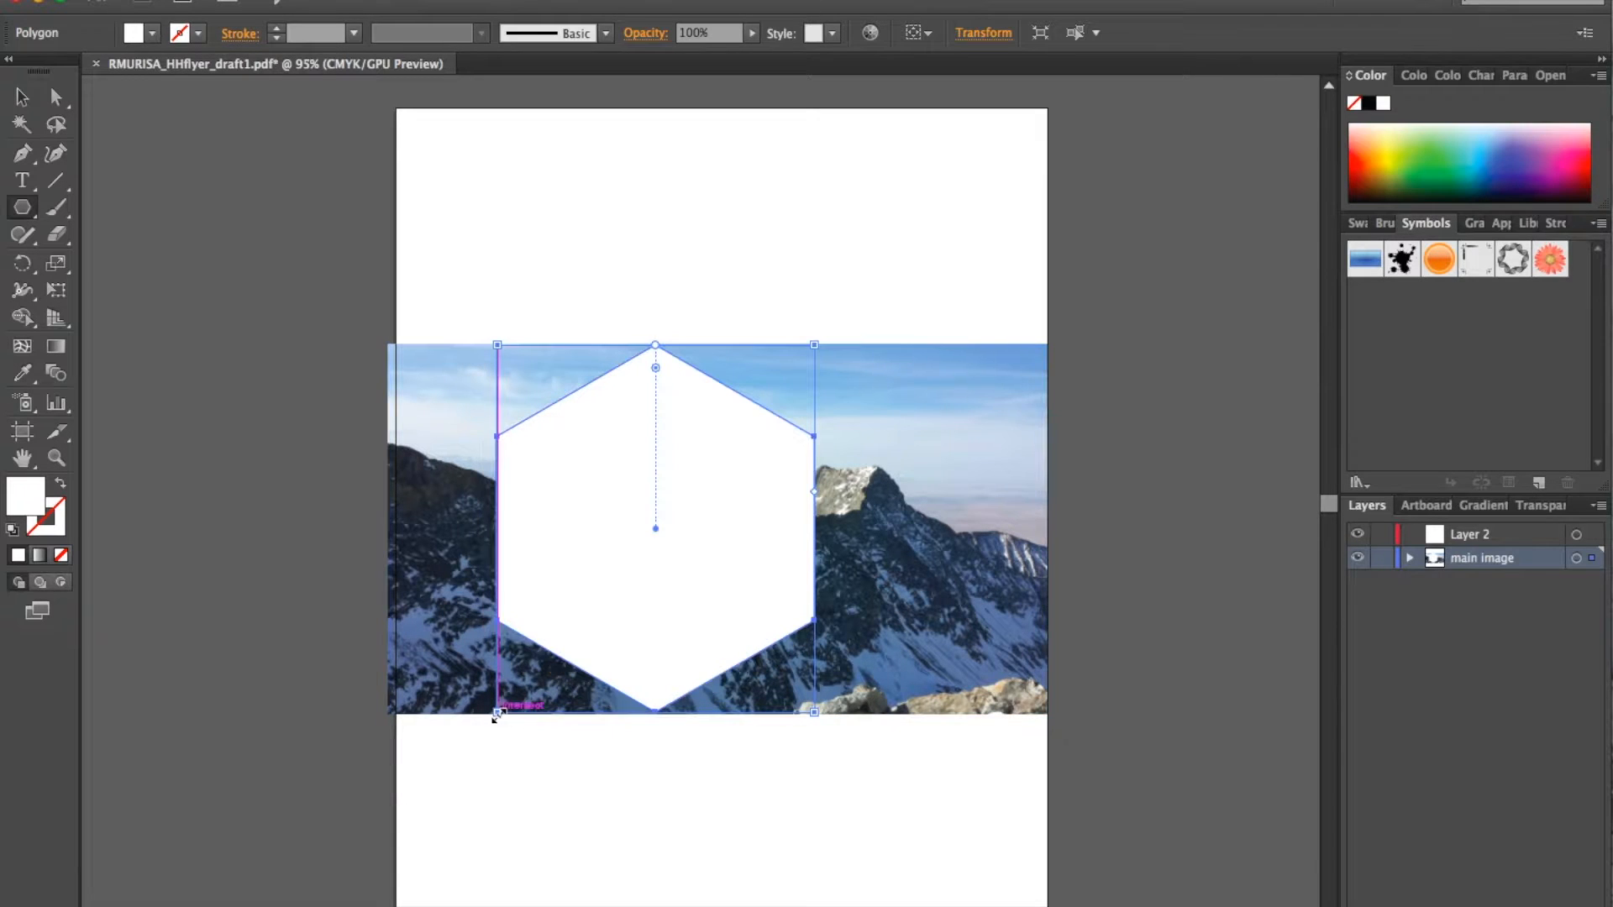
left_click_drag(815, 347, 899, 249)
left_click_drag(901, 280, 874, 312)
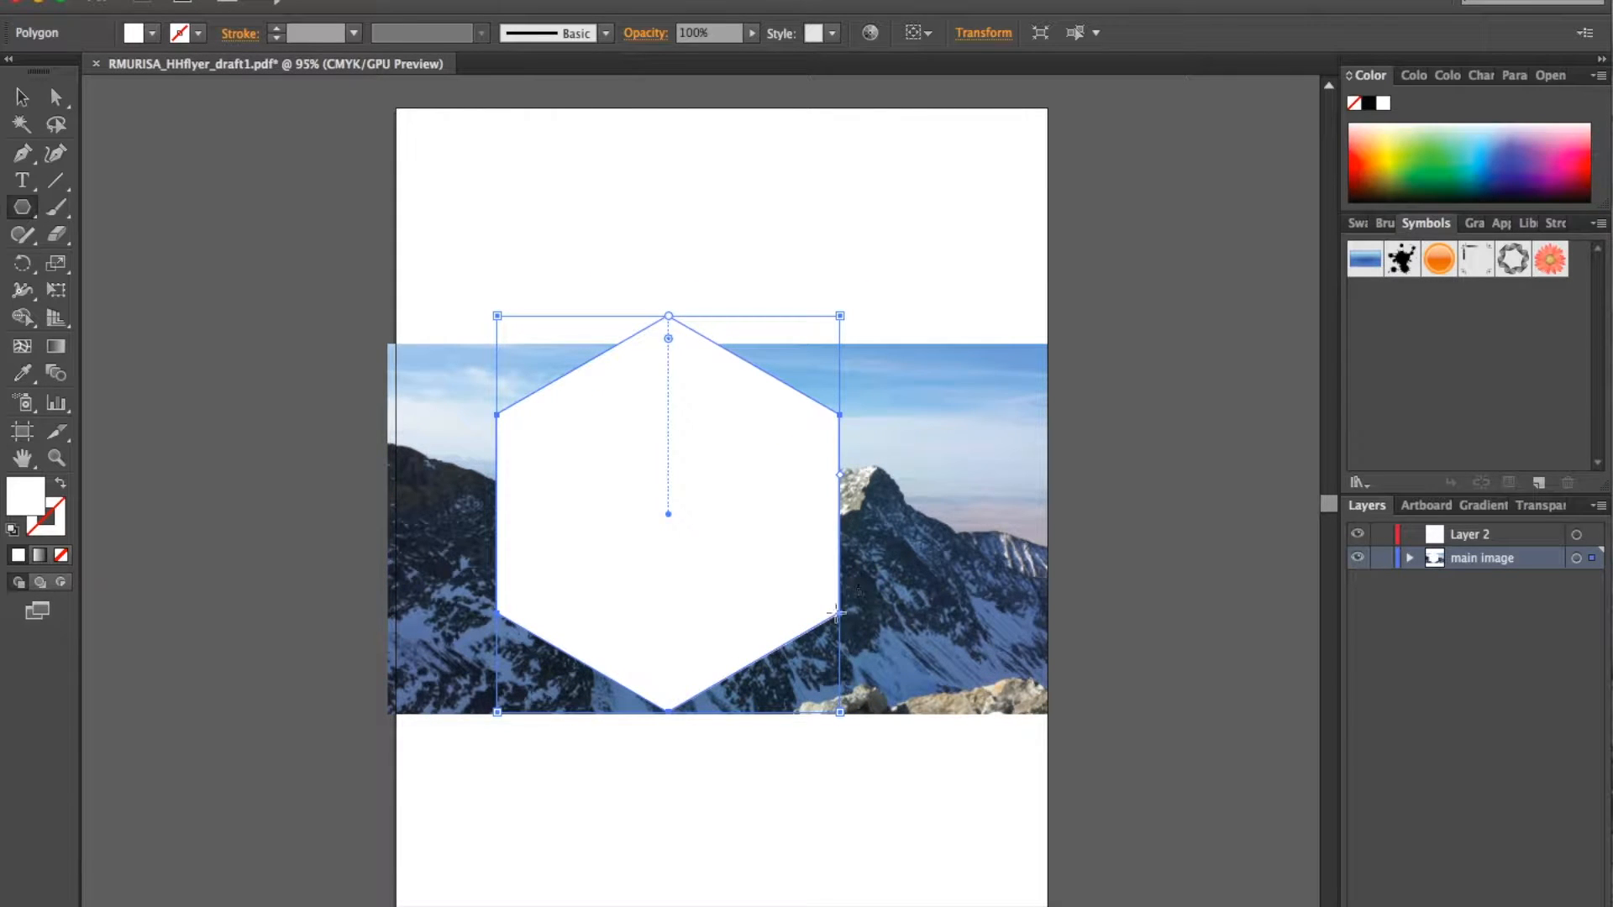
left_click_drag(840, 315, 994, 440)
key("super+z")
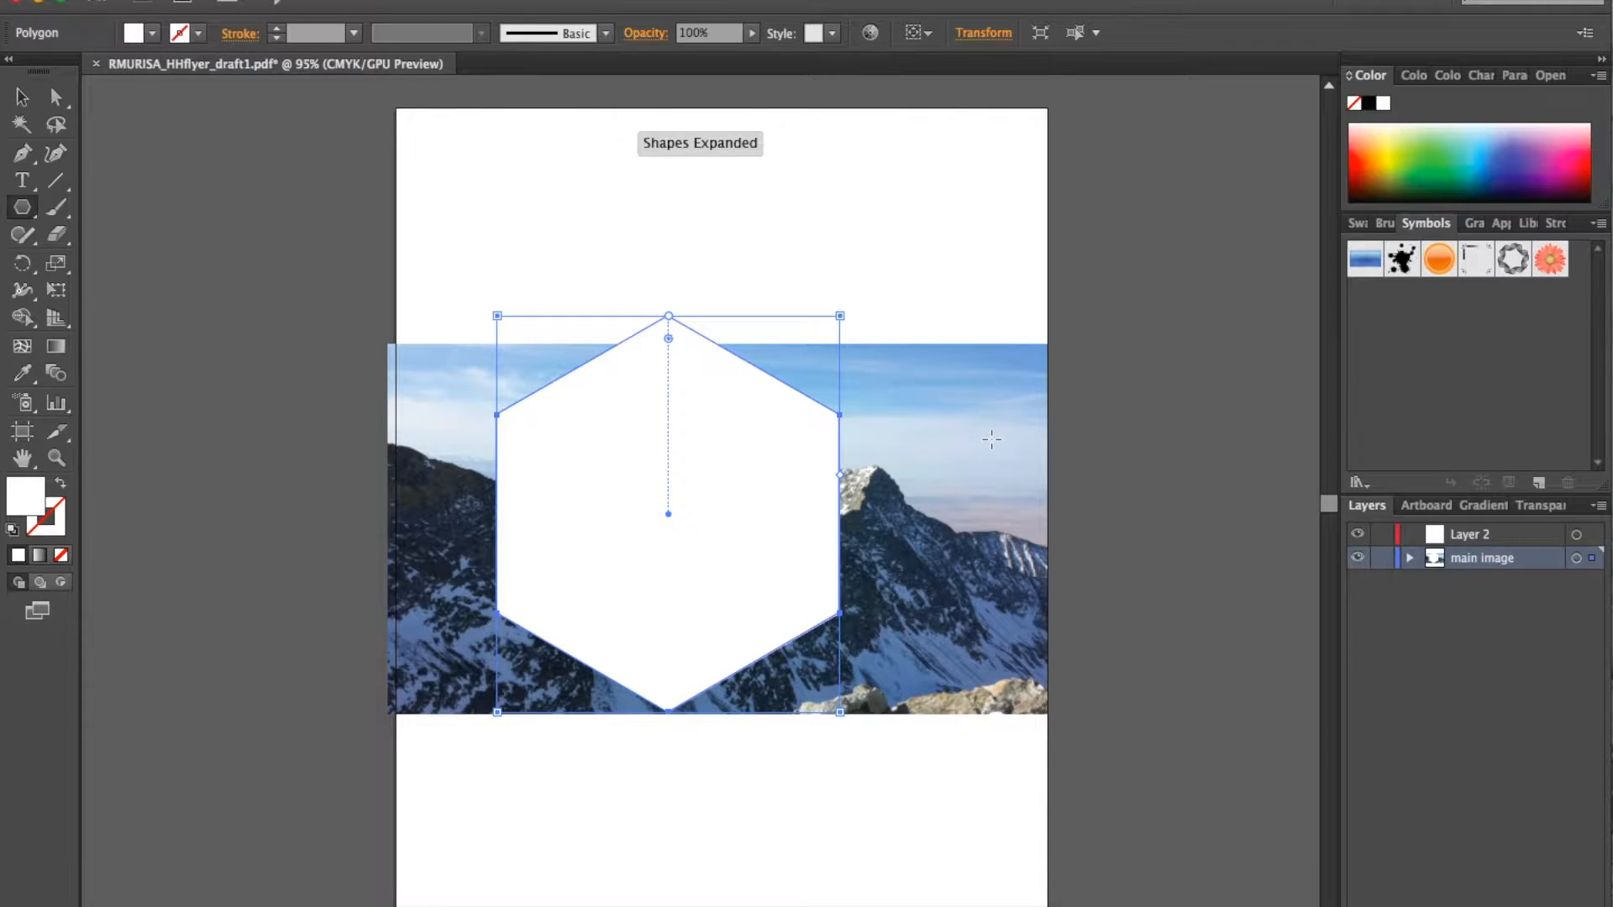
key("super+z")
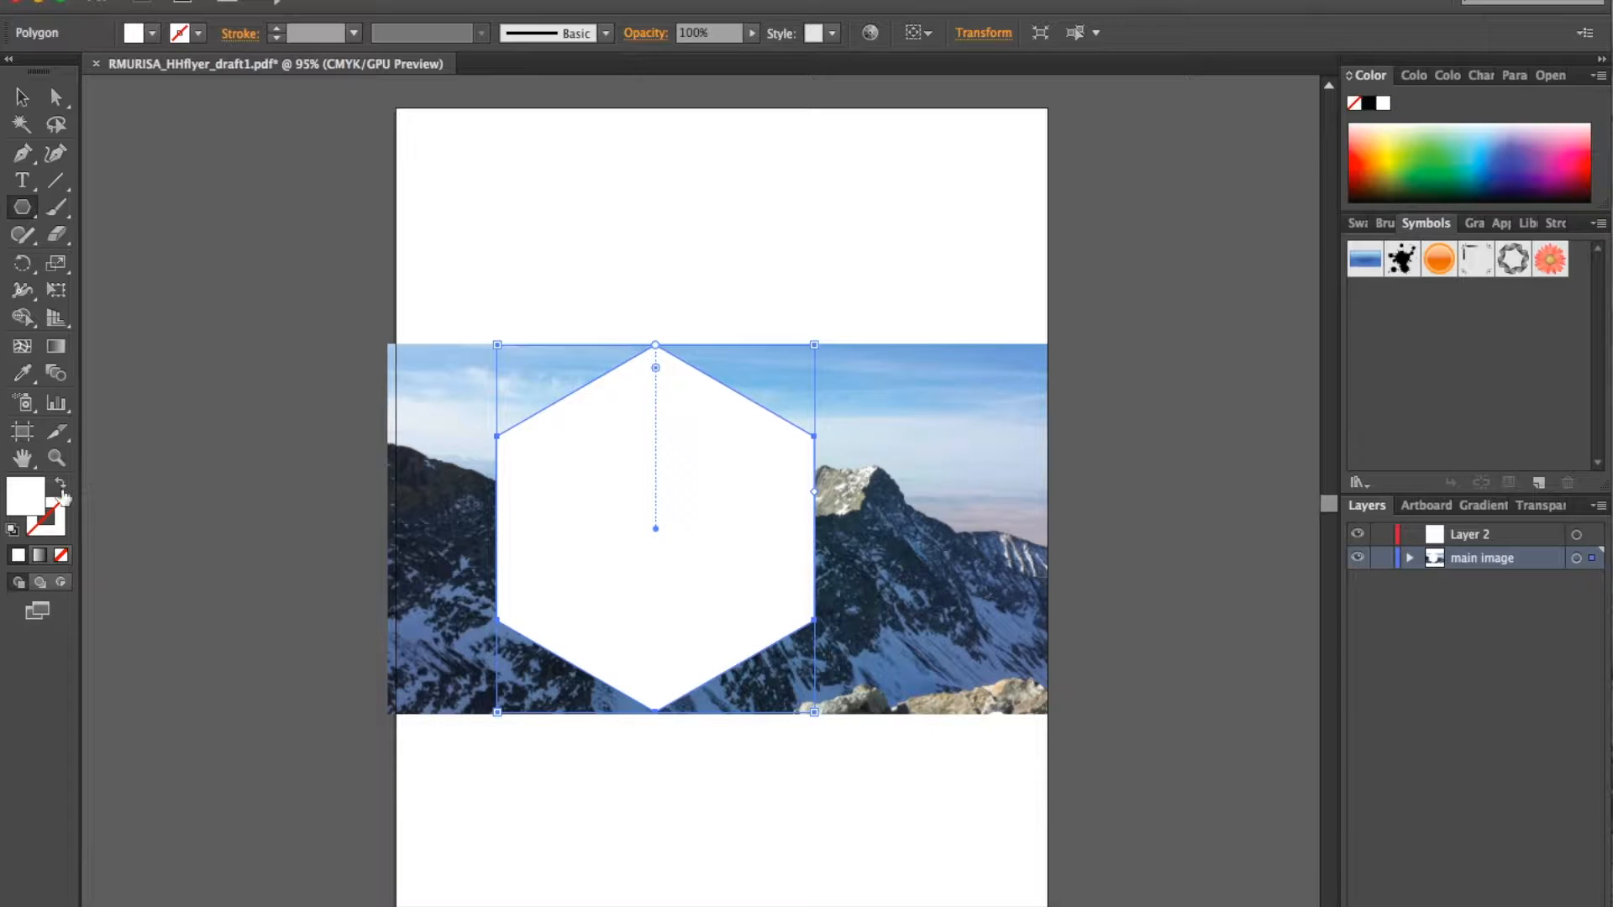
left_click(12, 530)
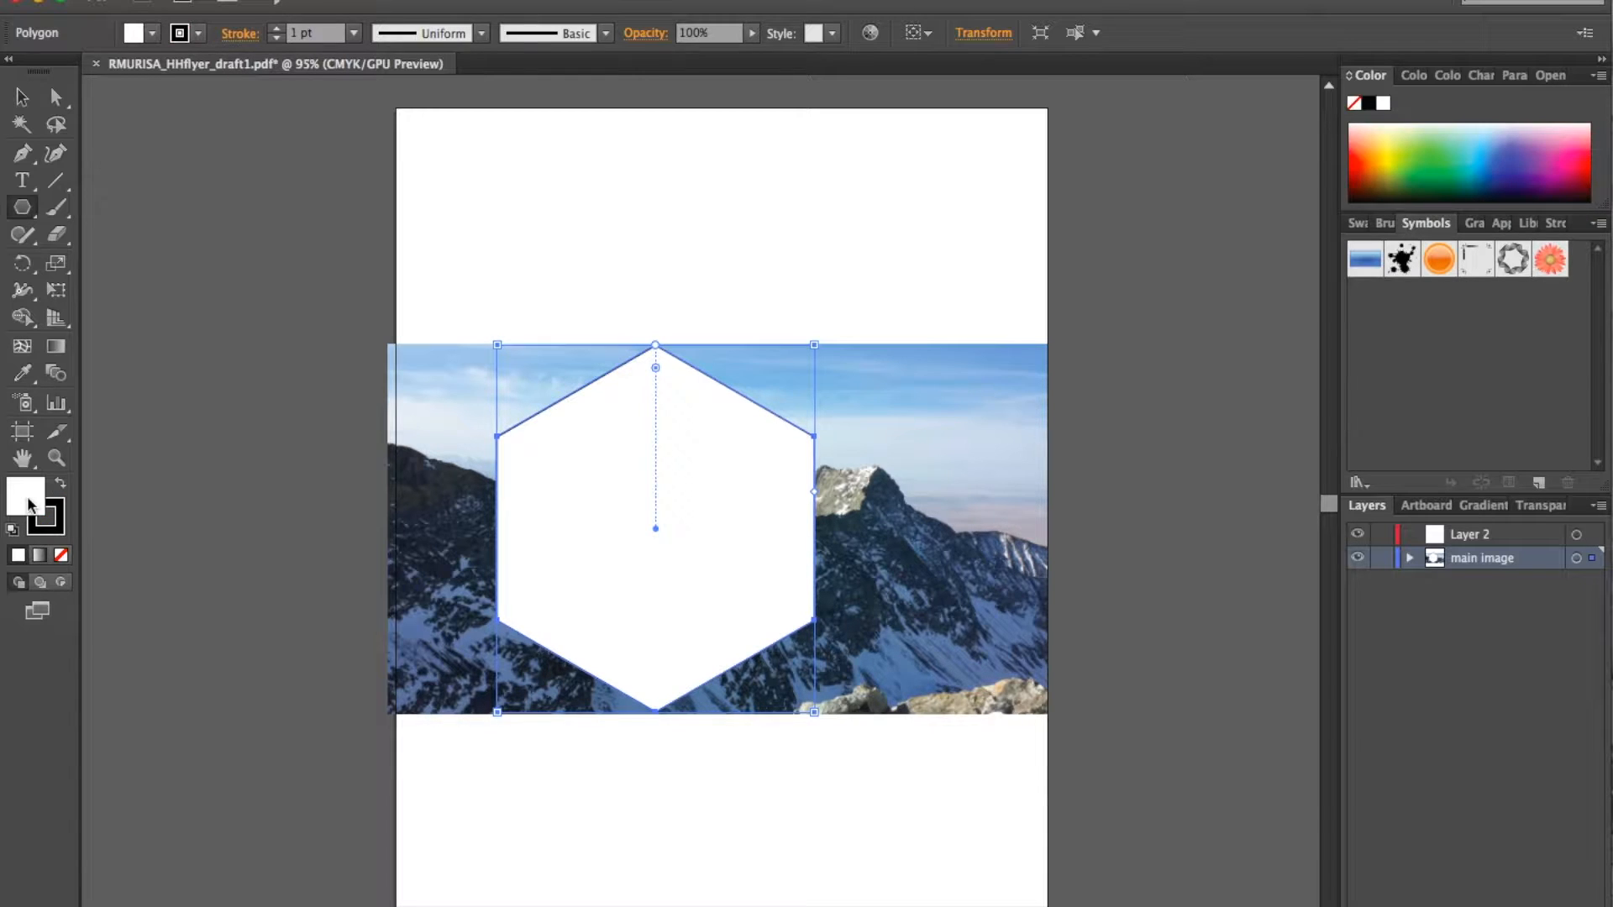
left_click(62, 555)
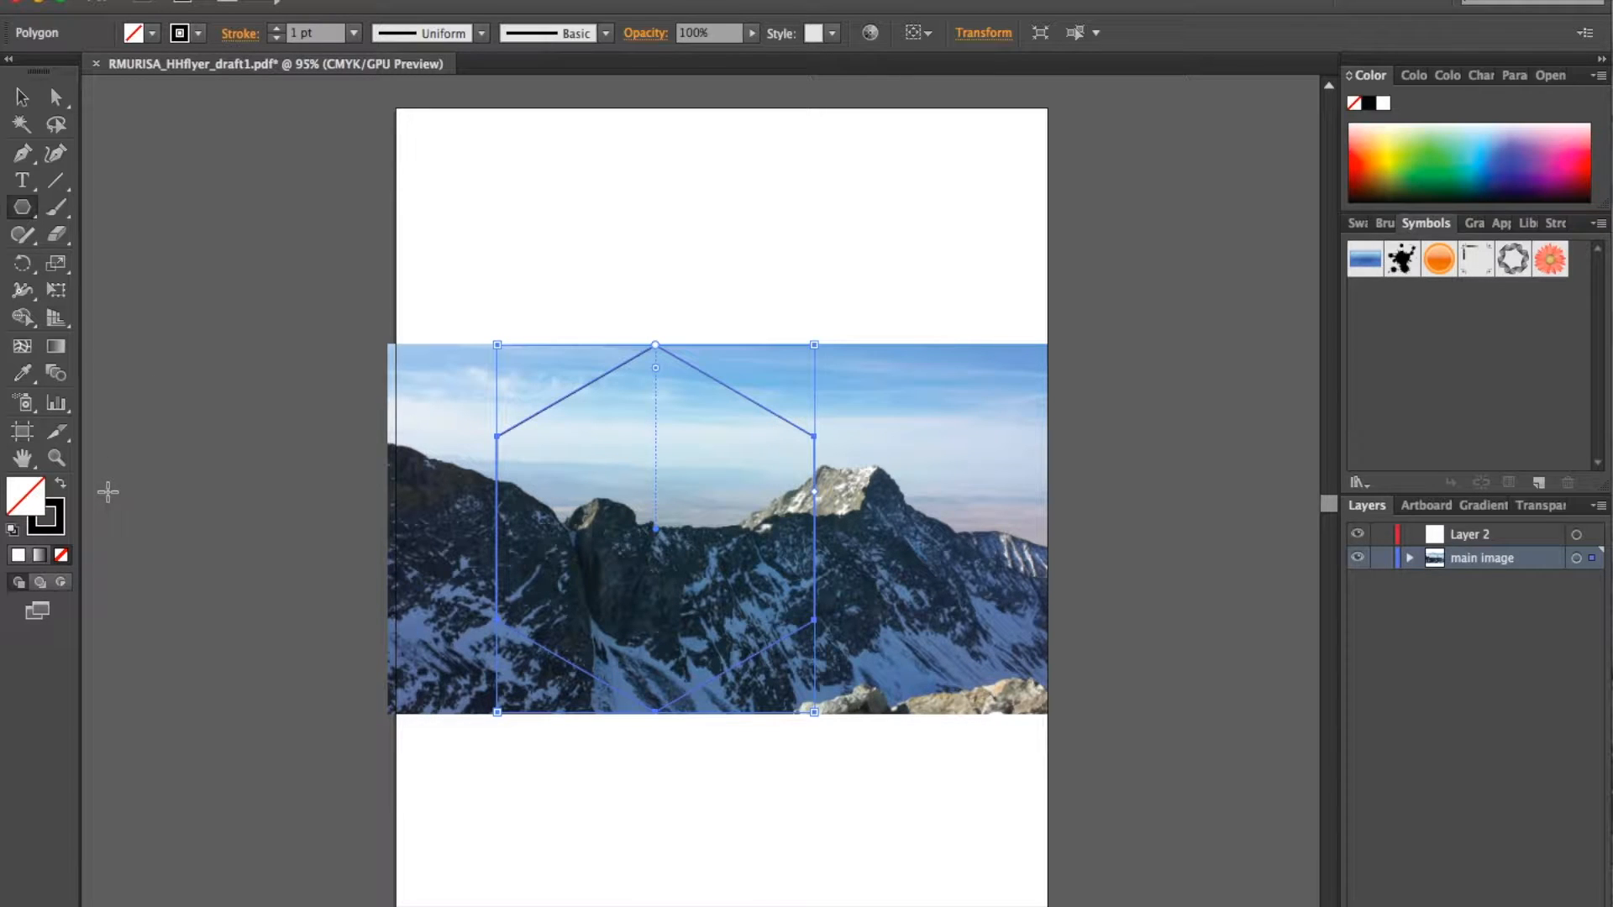
key("ctrl+z")
key("ctrl+z")
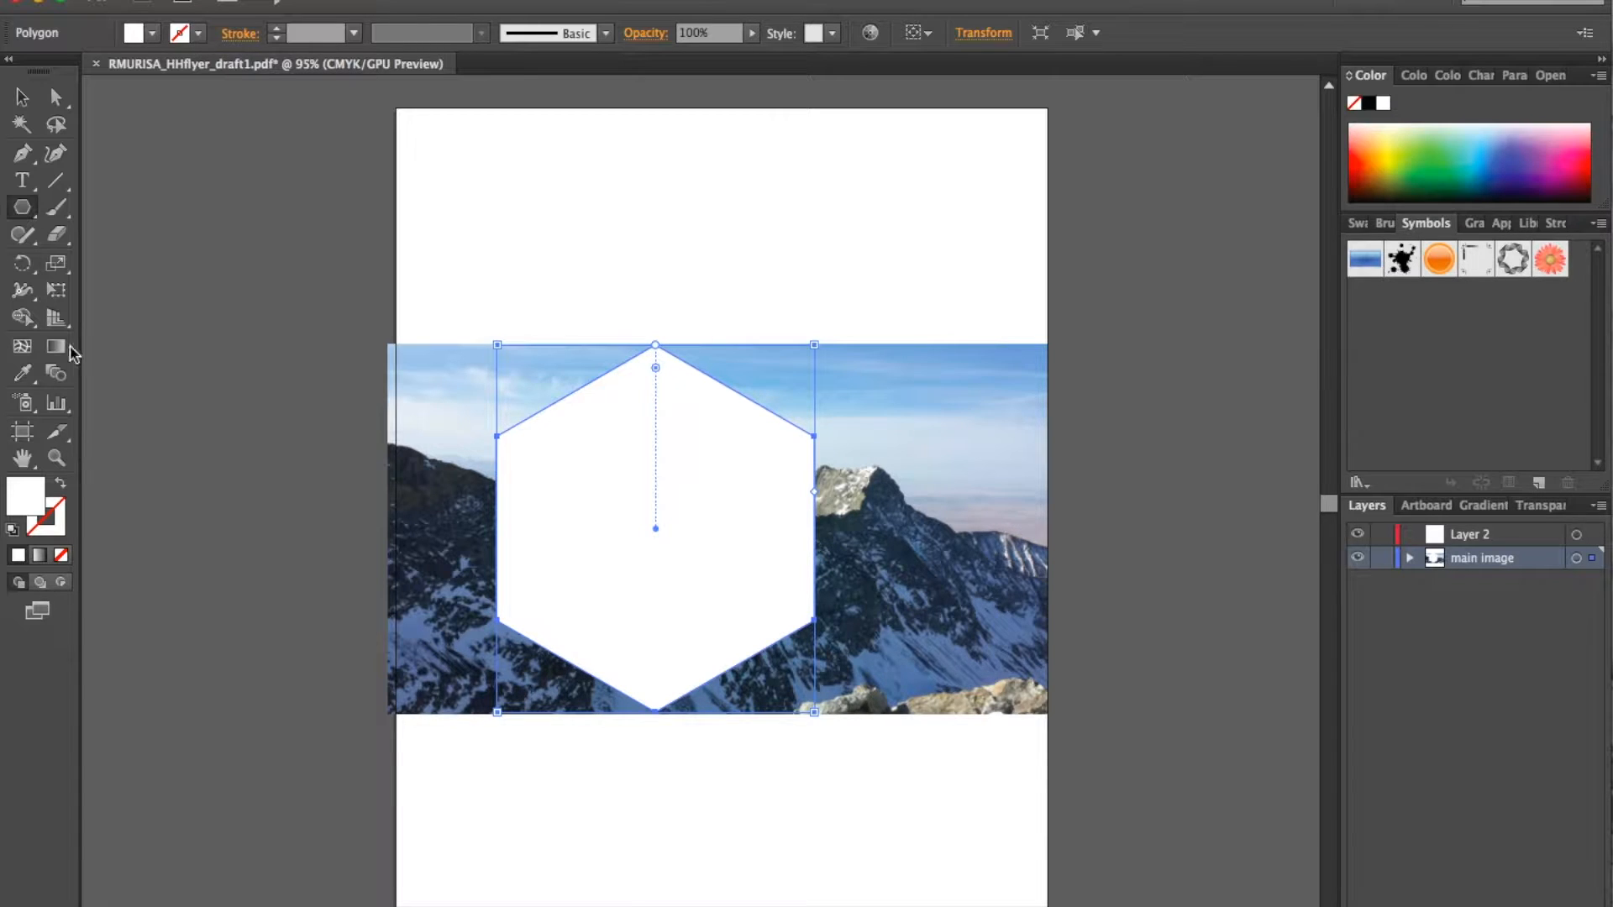
Step: Give the hexagon the default black 1 pt stroke and no fill
left_click(21, 97)
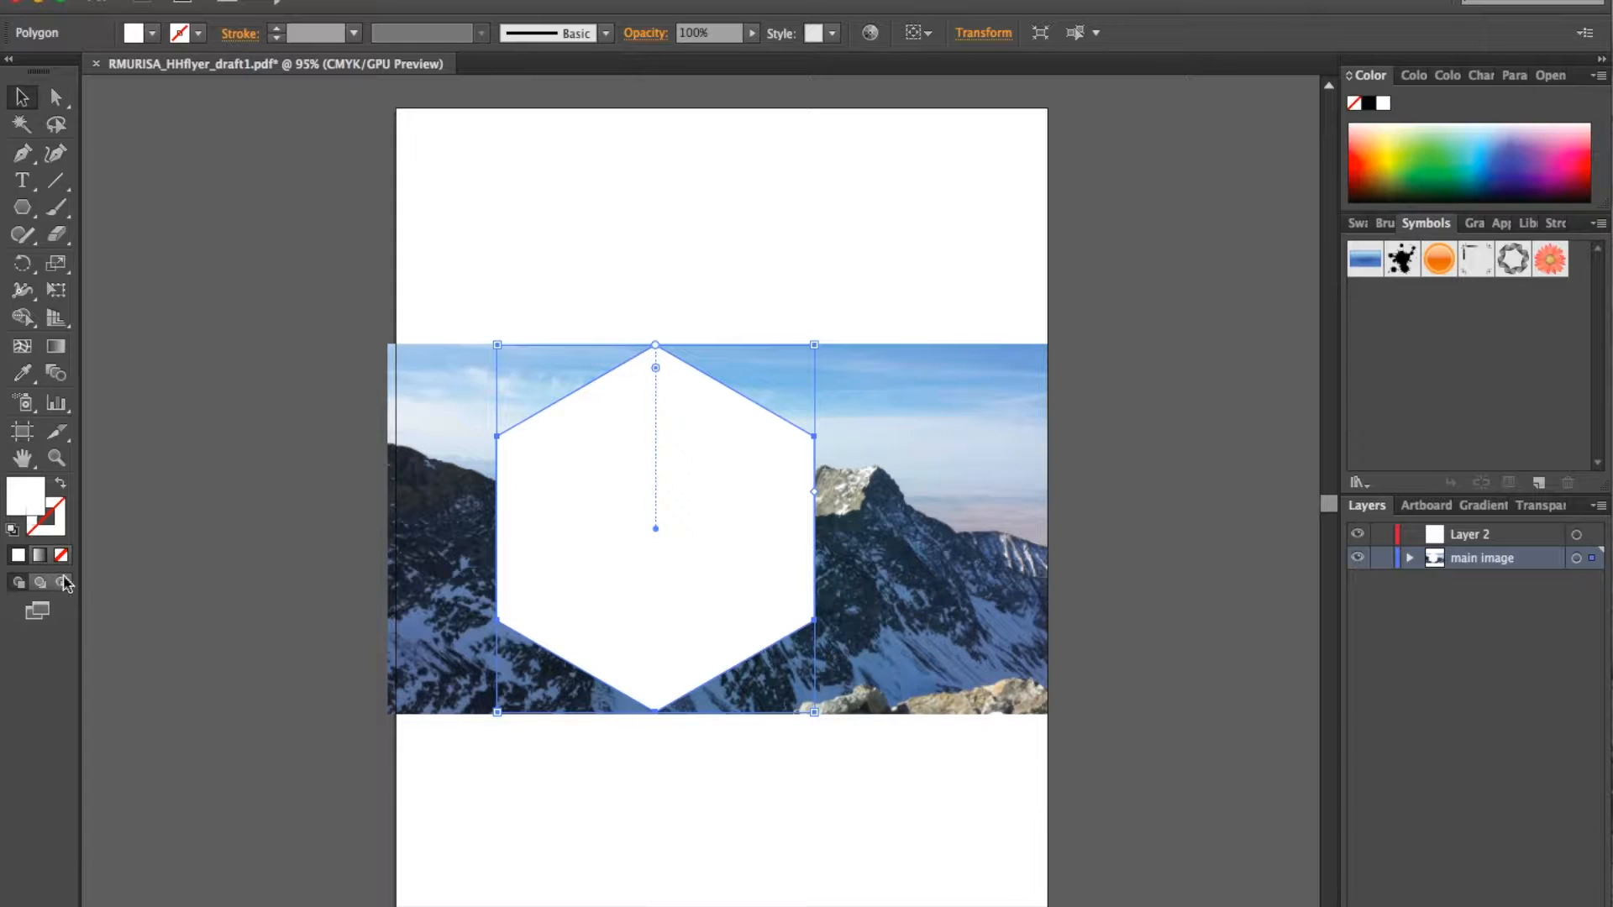
left_click(61, 555)
left_click(12, 531)
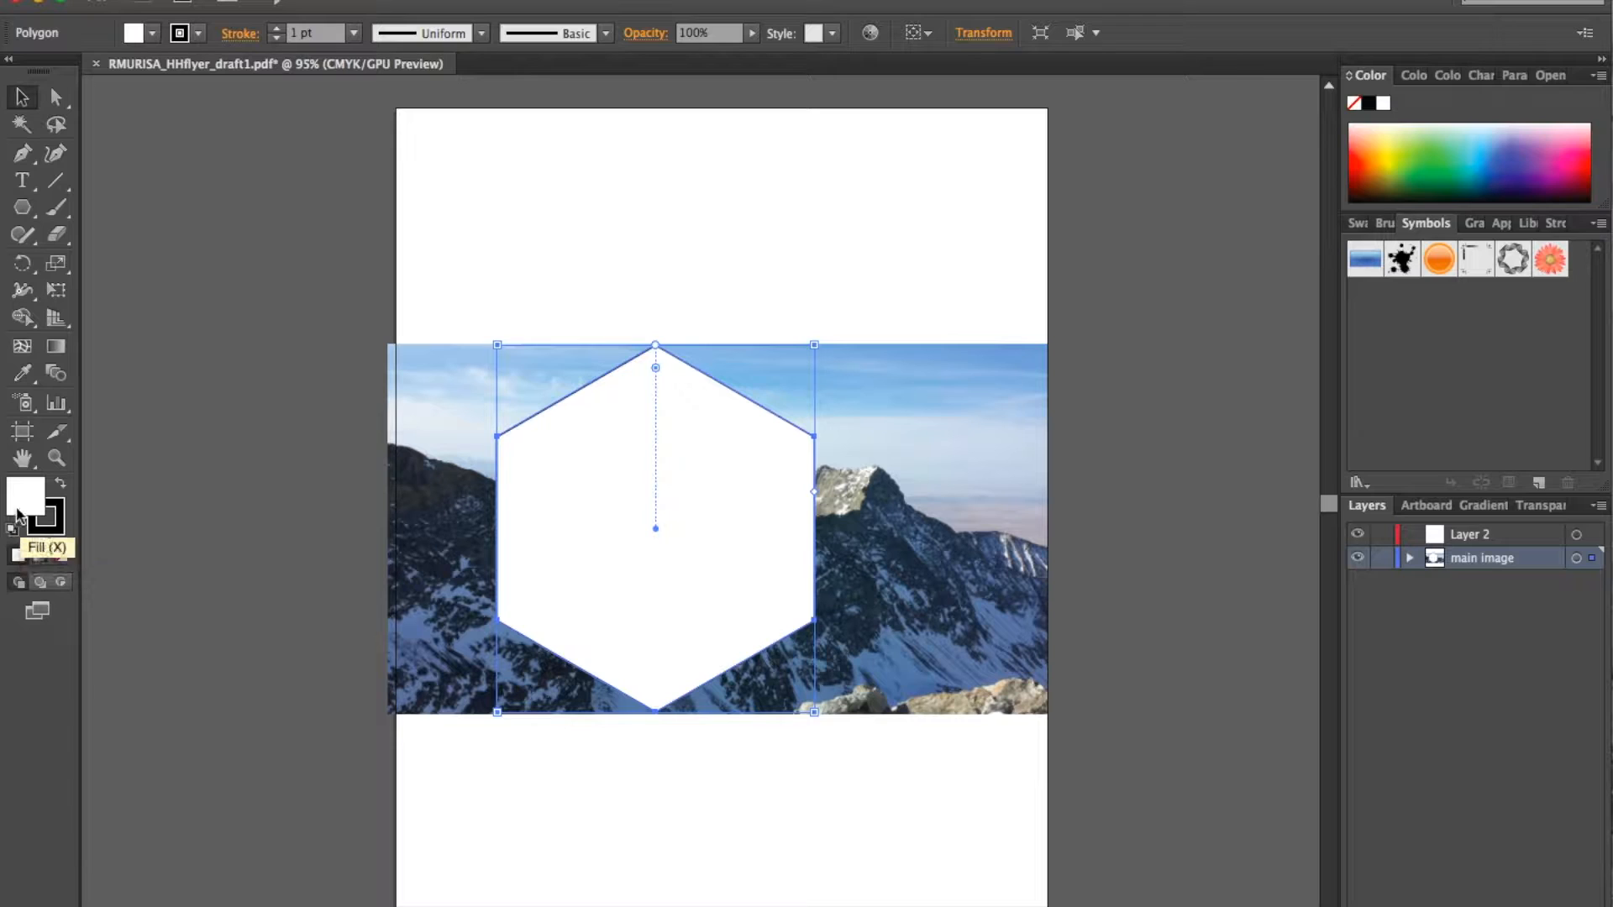
left_click(61, 556)
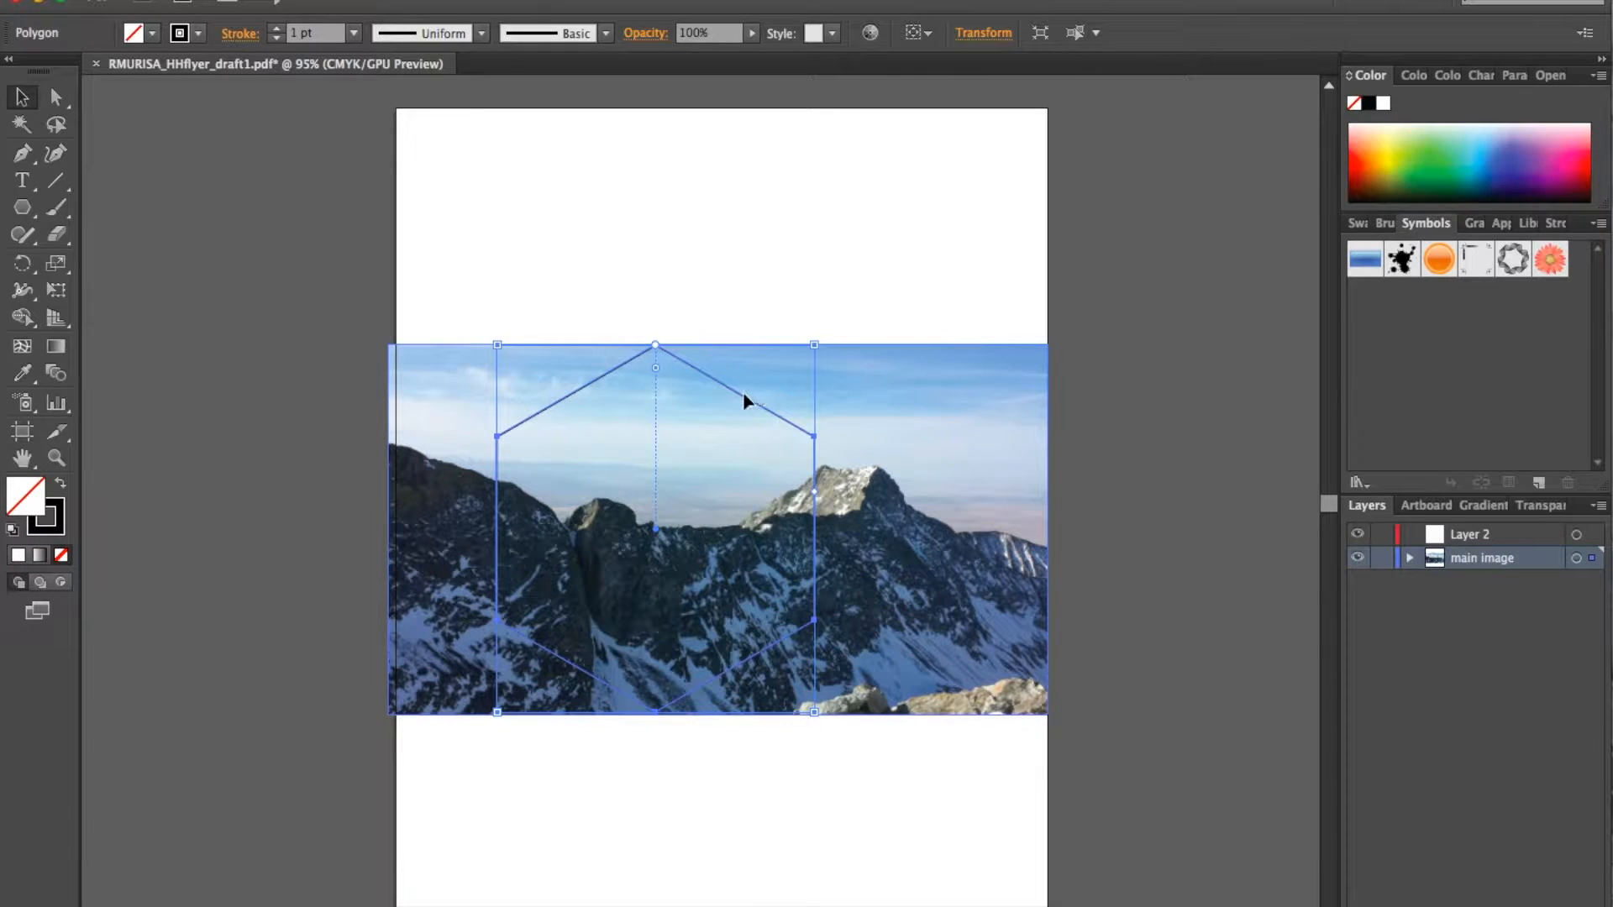
Step: Move the hexagon outline across the photo so that it frames the snowy mountain peak
left_click_drag(744, 394, 883, 398)
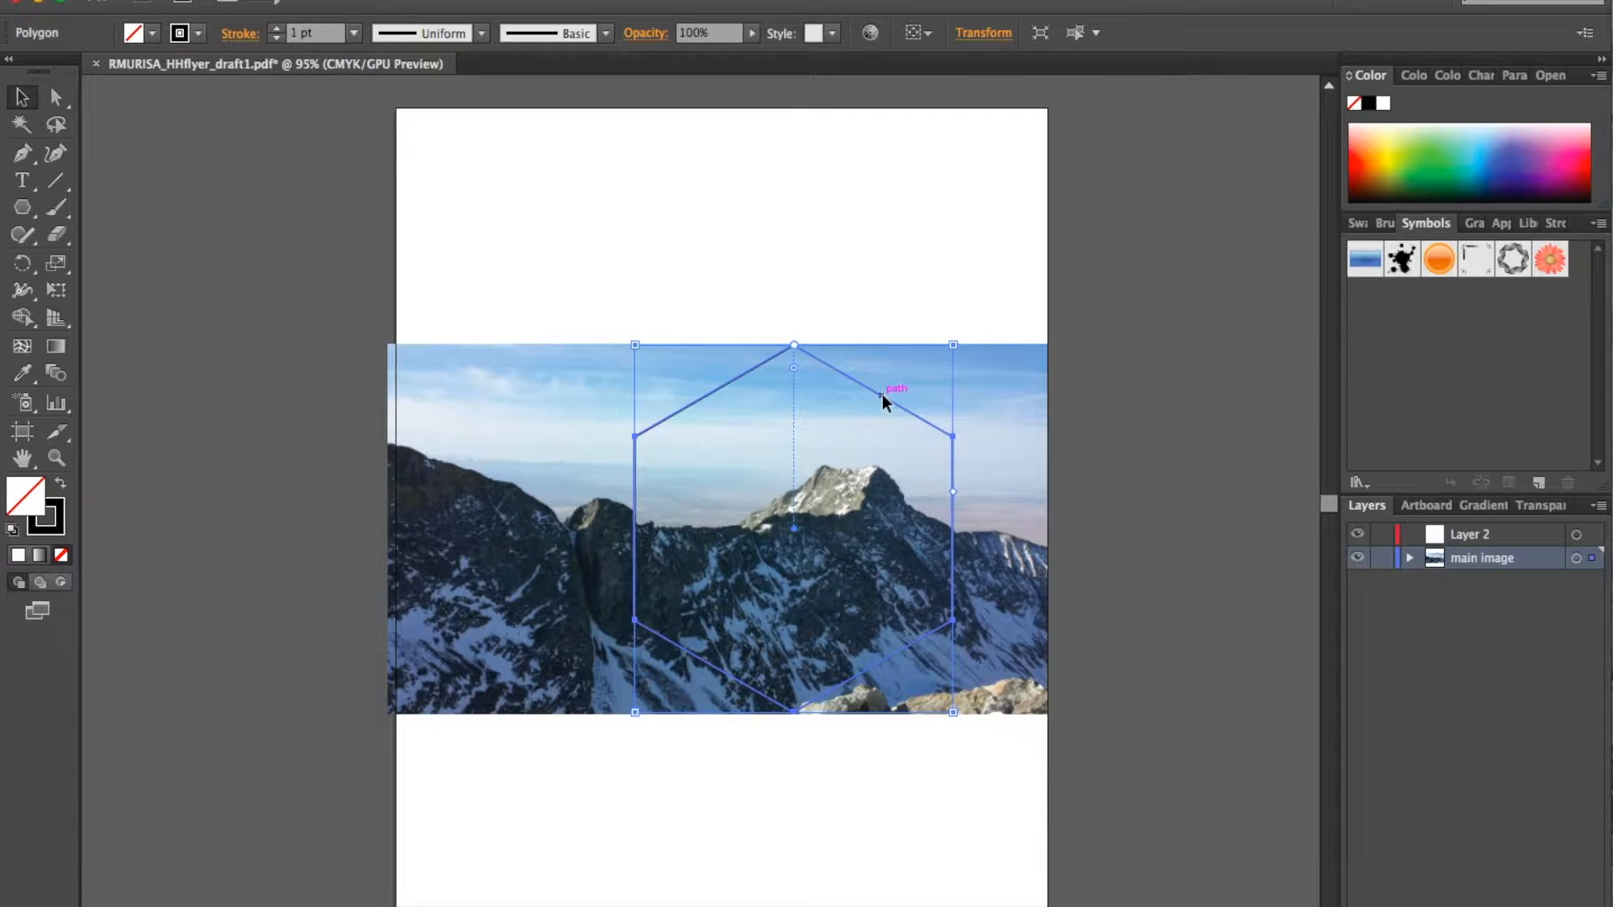
key("Left")
key("Left")
key("Left")
key("Left")
key("Left")
key("Left")
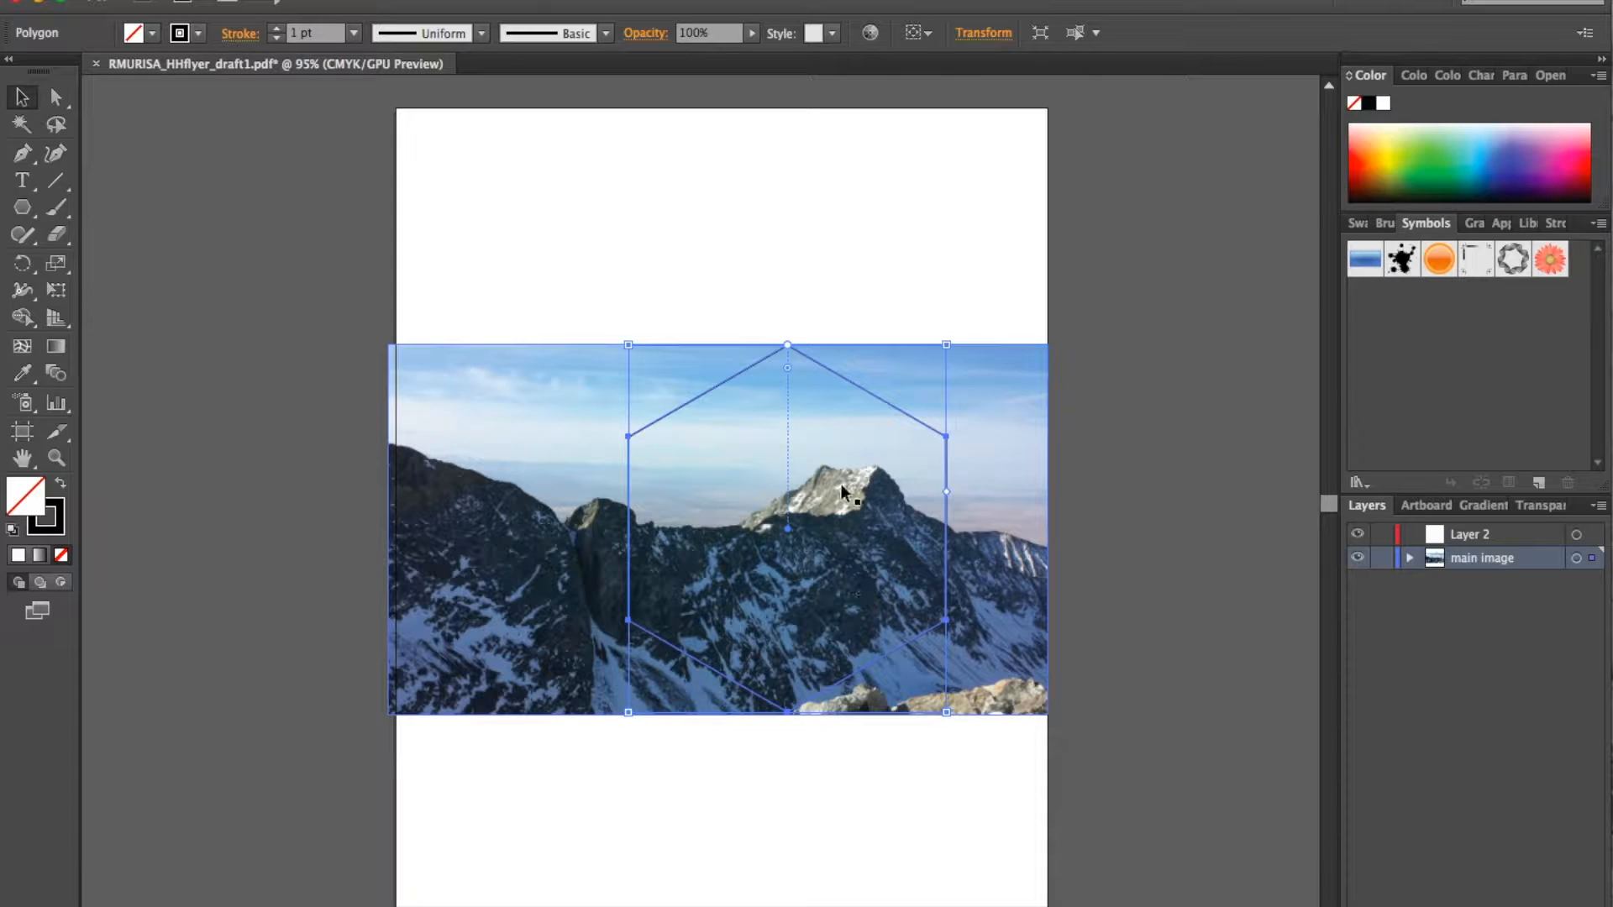
Step: Select the hexagon together with the mountain image and make a clipping mask from them
left_click(866, 234)
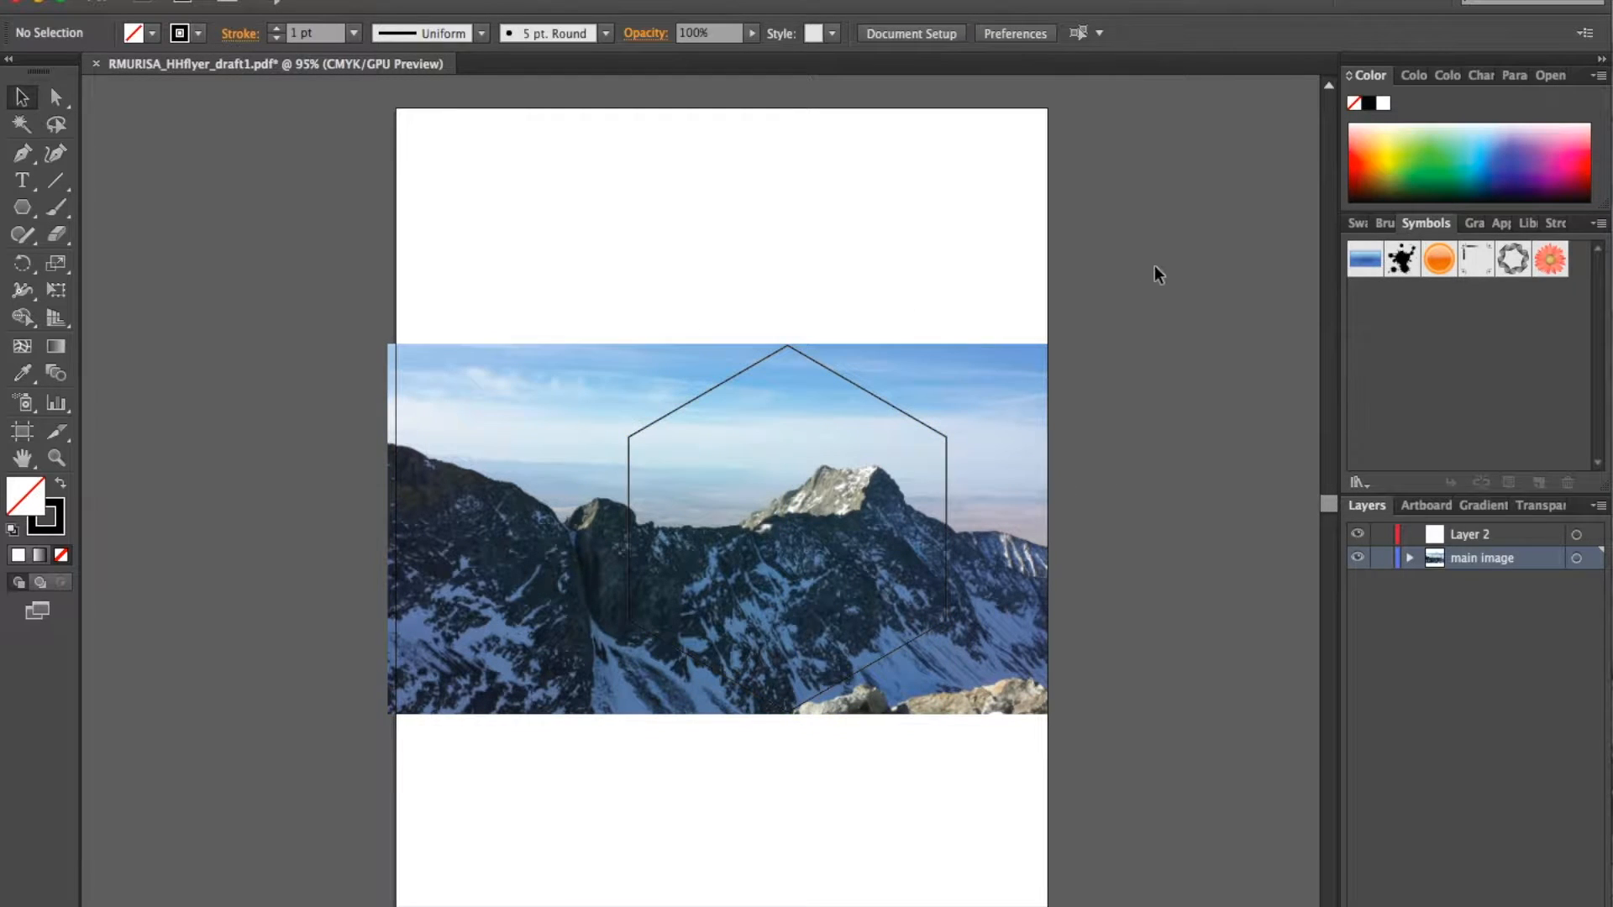
left_click_drag(1167, 250, 611, 647)
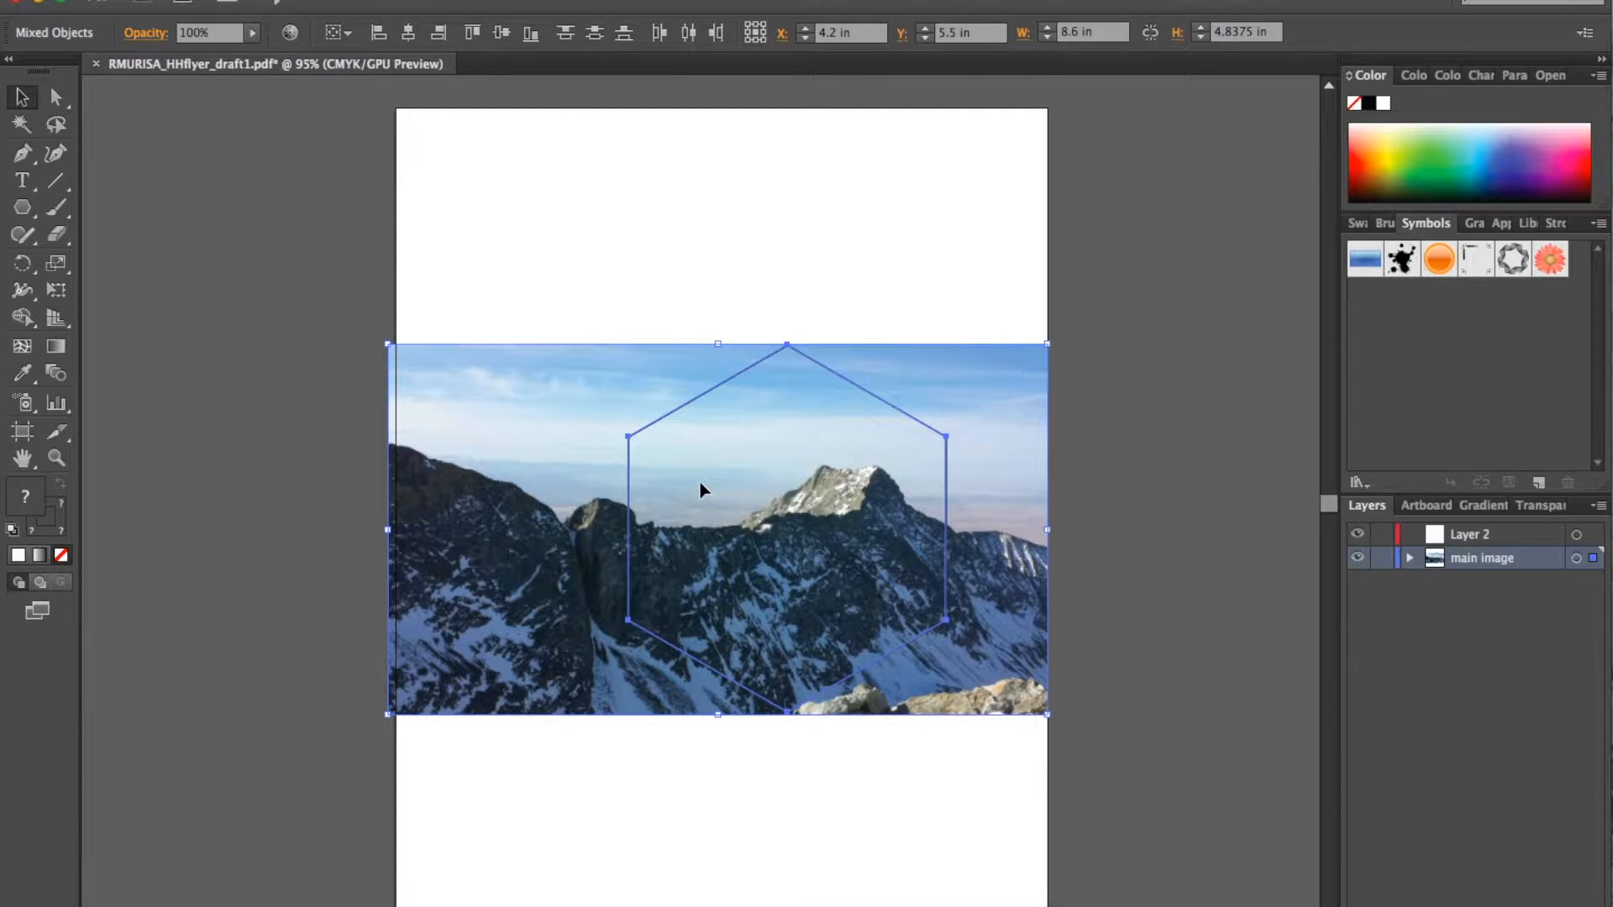
left_click(1134, 309)
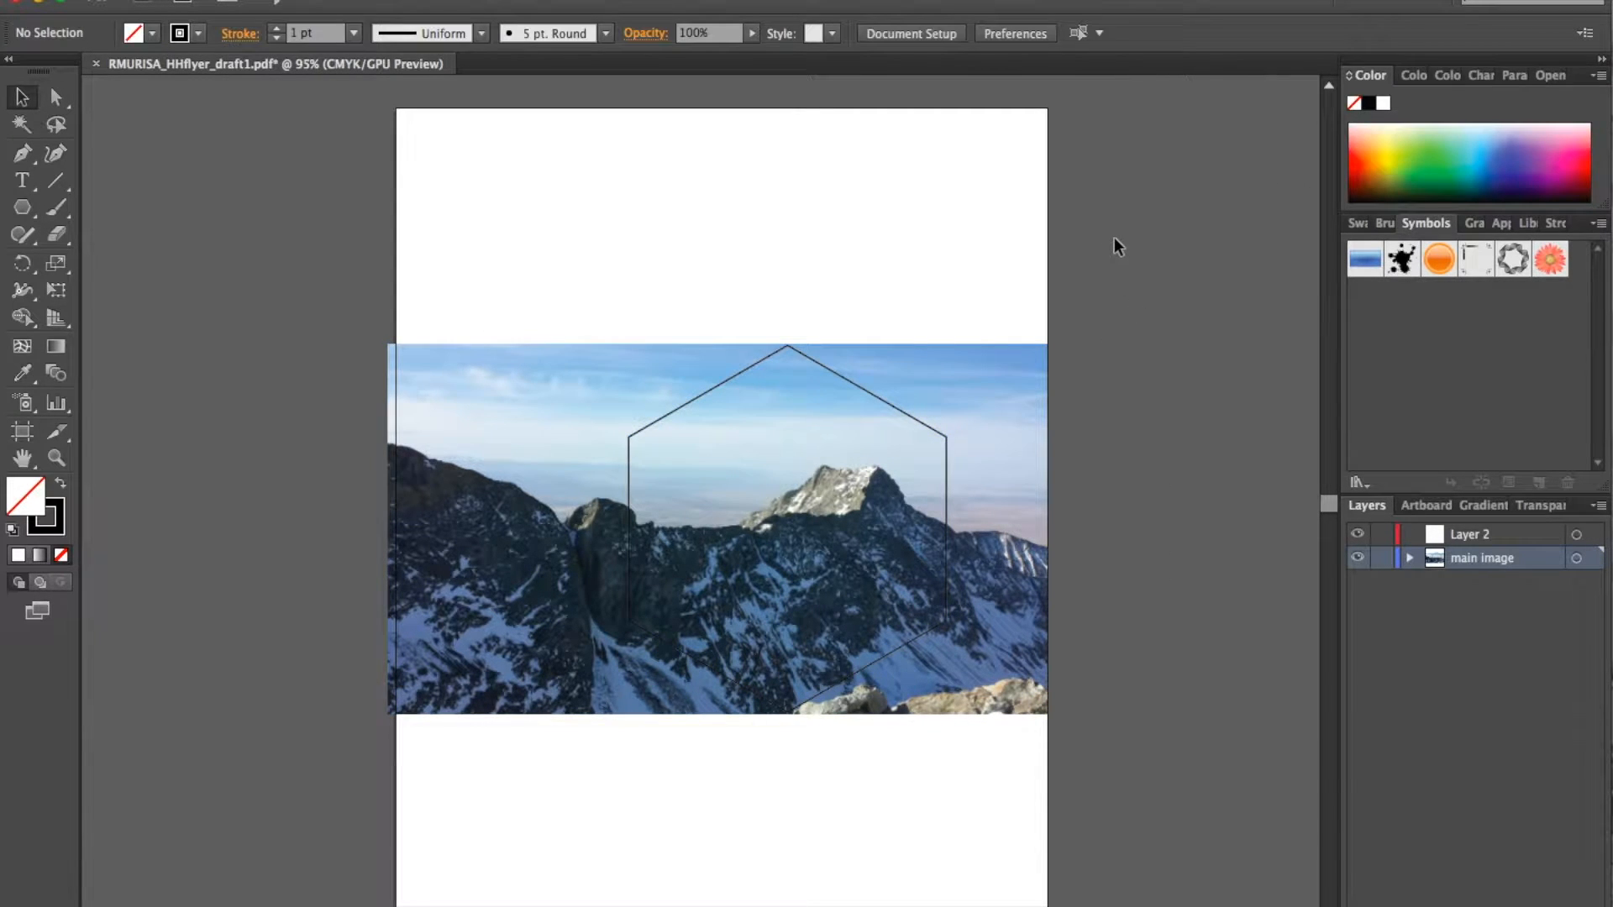
left_click_drag(847, 521, 509, 776)
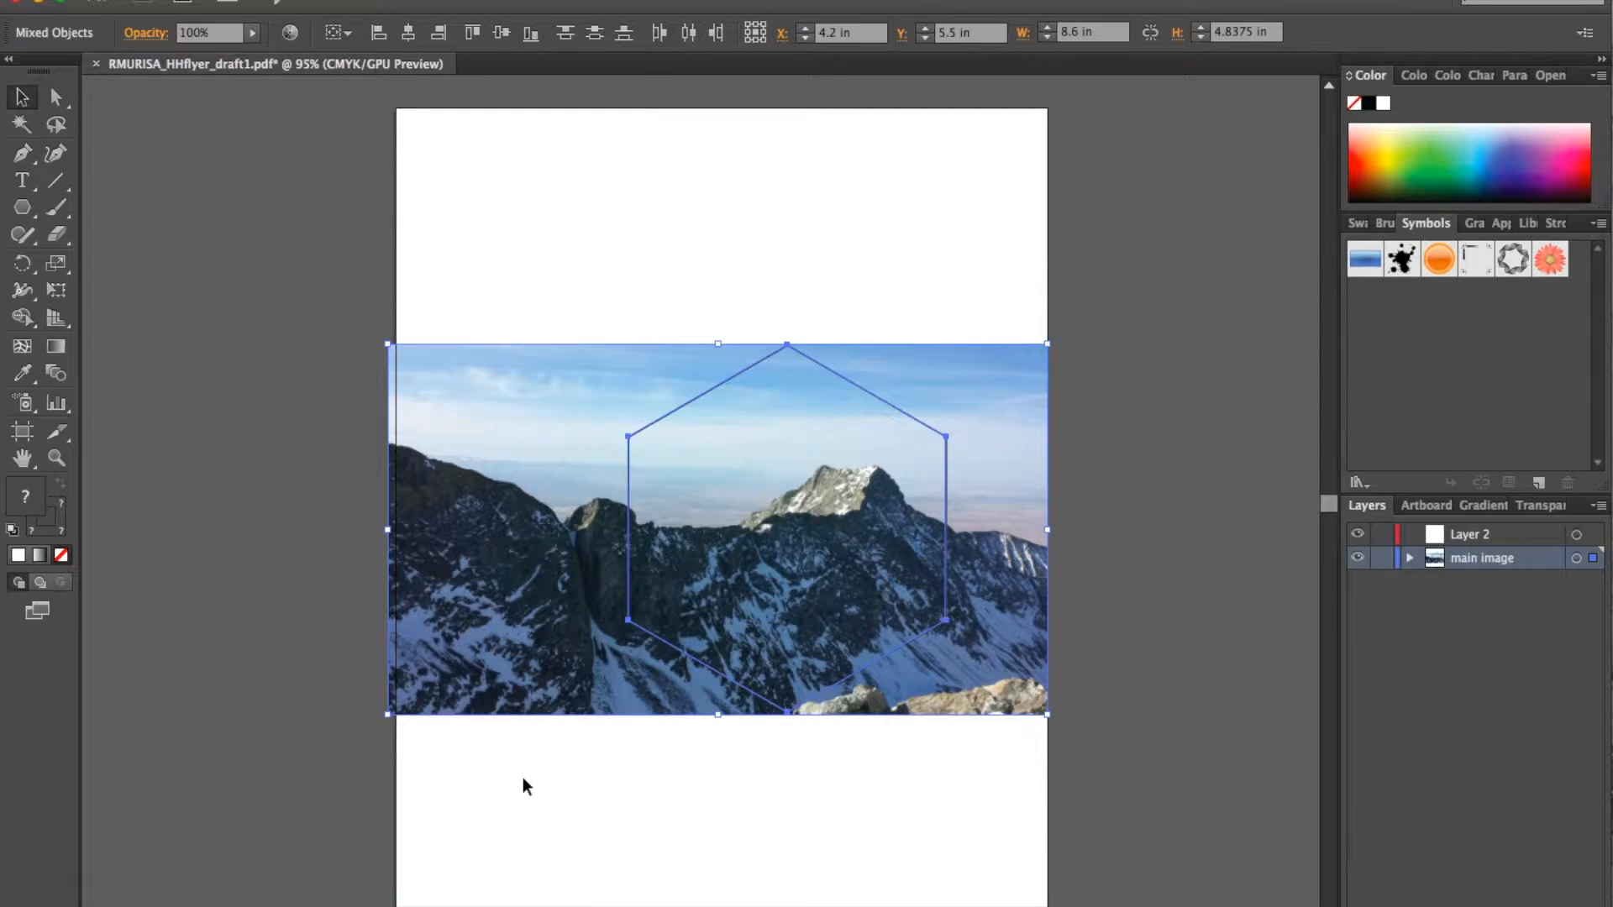
right_click(789, 462)
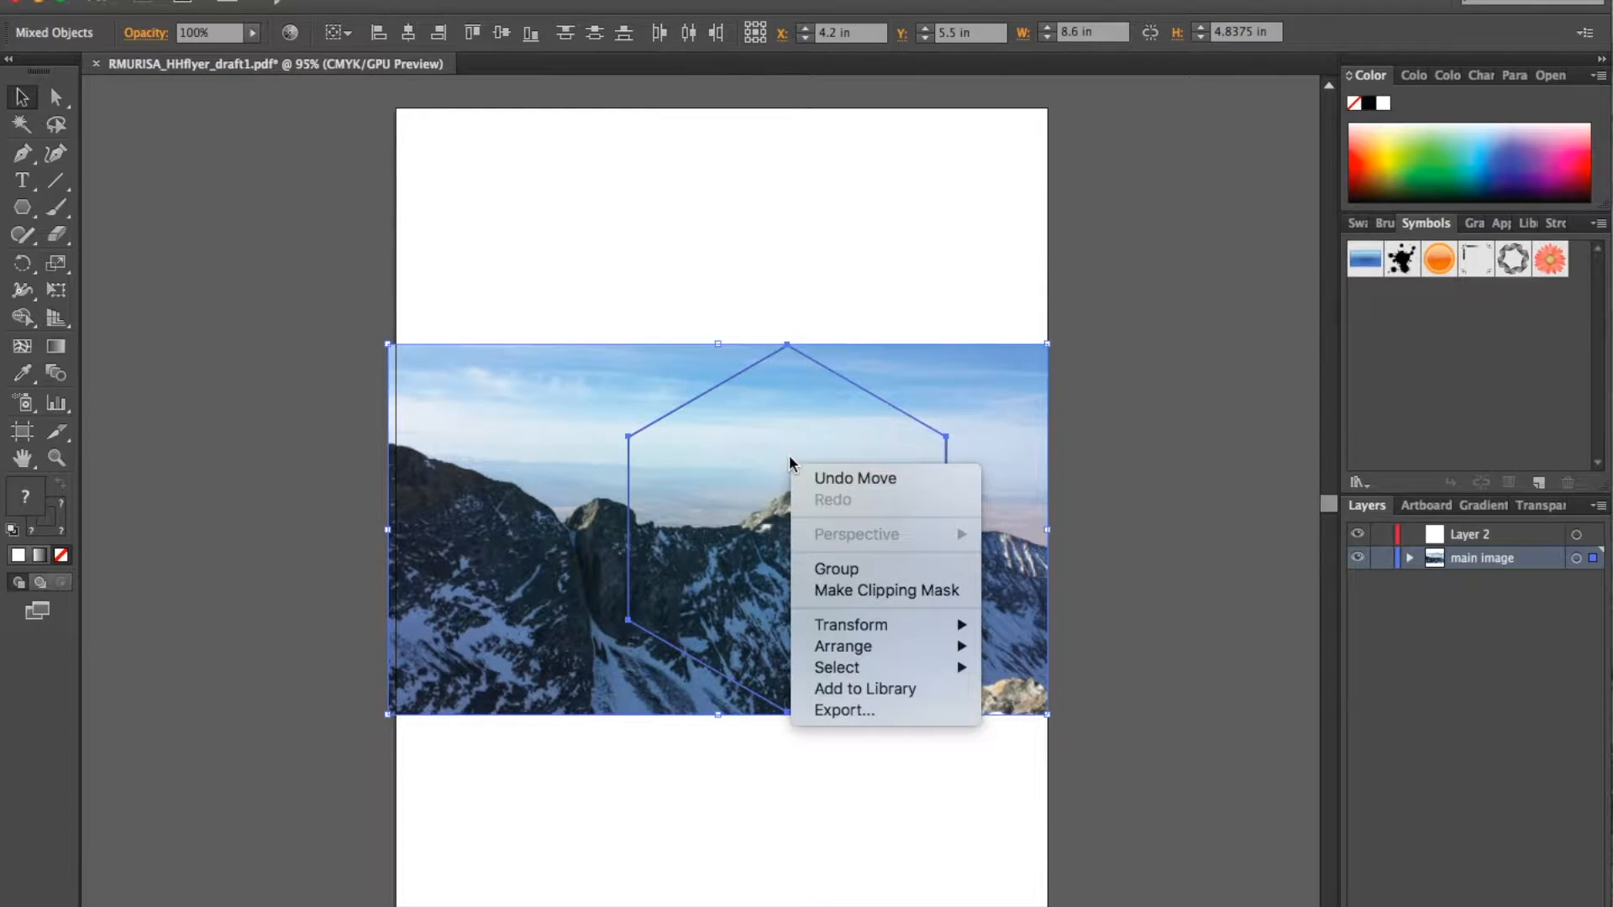
left_click(938, 593)
left_click(1030, 501)
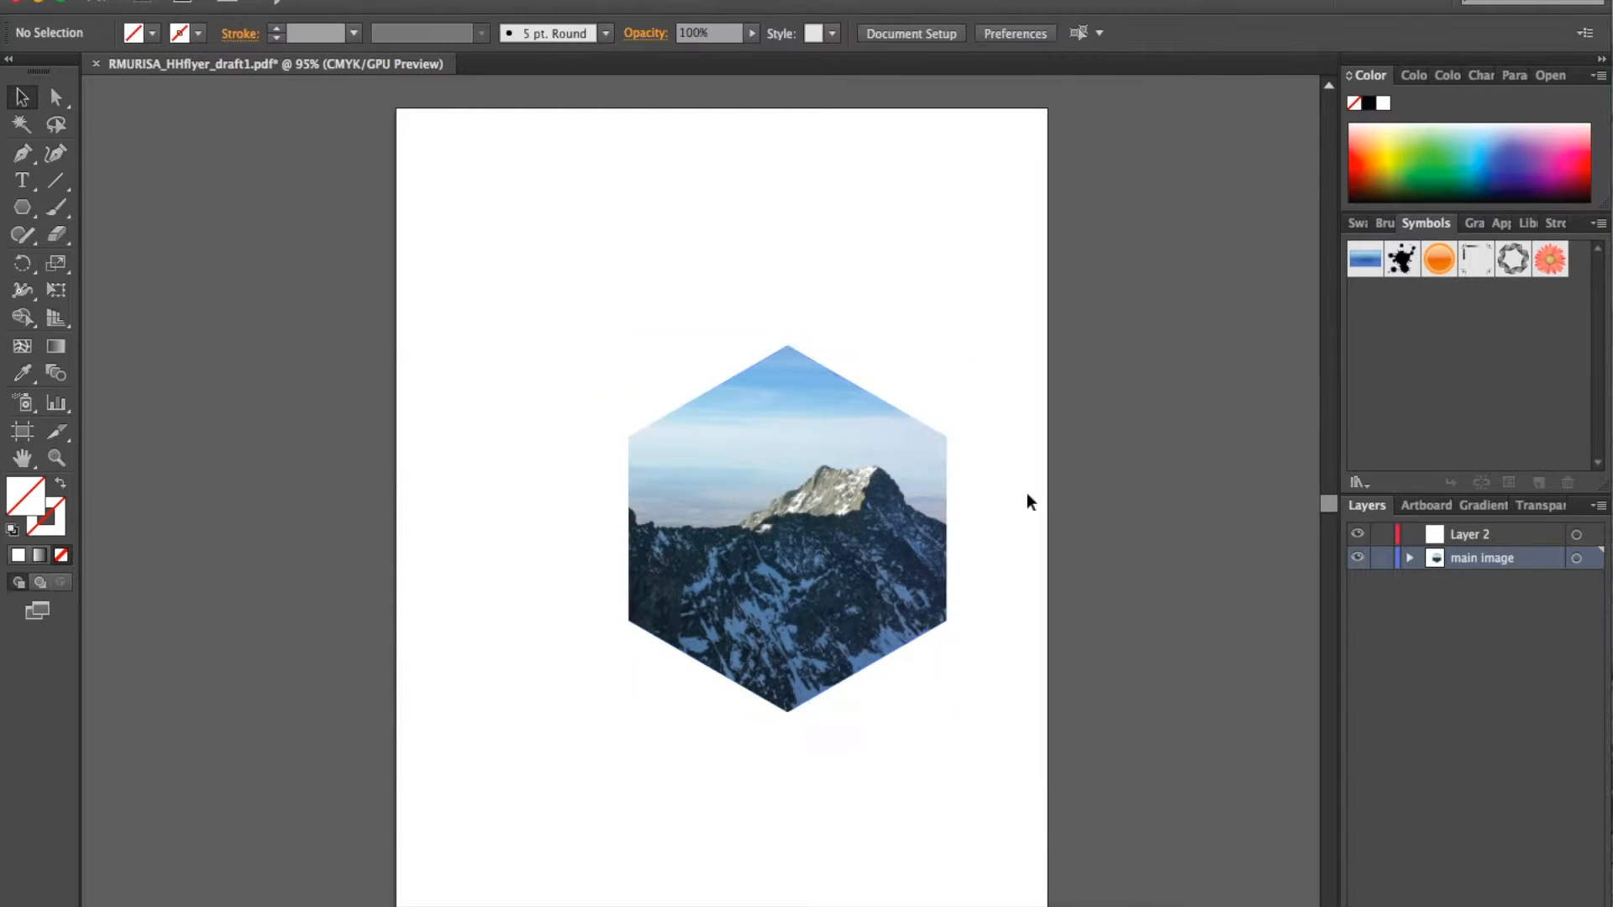
Step: Centre the clipped hexagon image horizontally on the artboard at X 4.25 in, about Y 5.1 in
left_click_drag(882, 557, 782, 558)
scroll(846, 566, "down", 3)
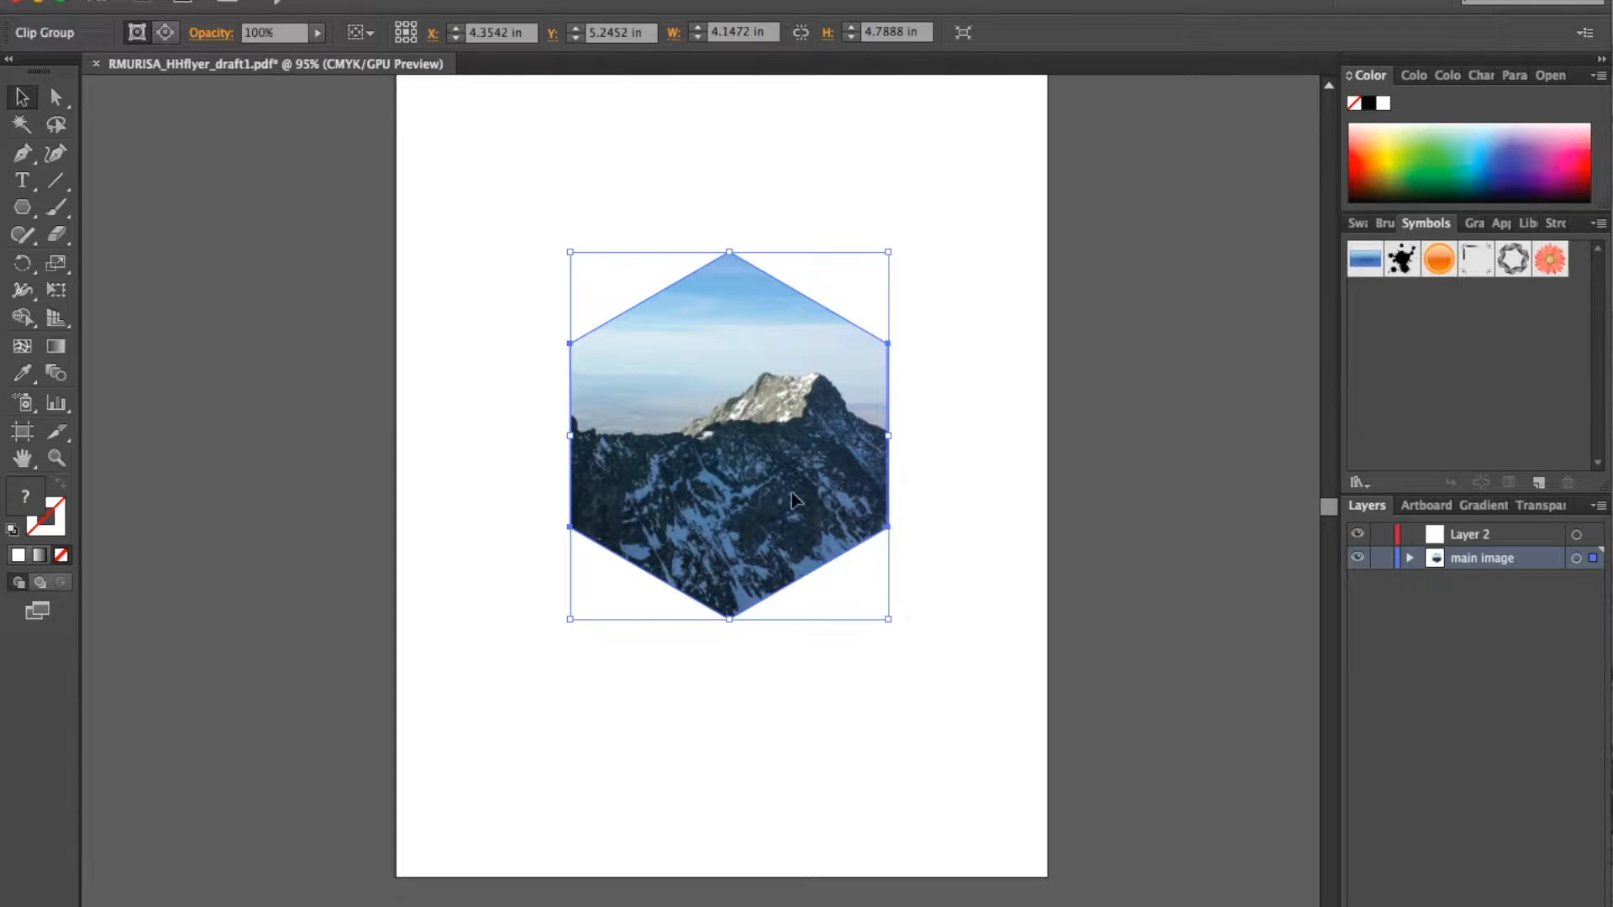
scroll(791, 501, "up", 3)
left_click_drag(742, 496, 732, 485)
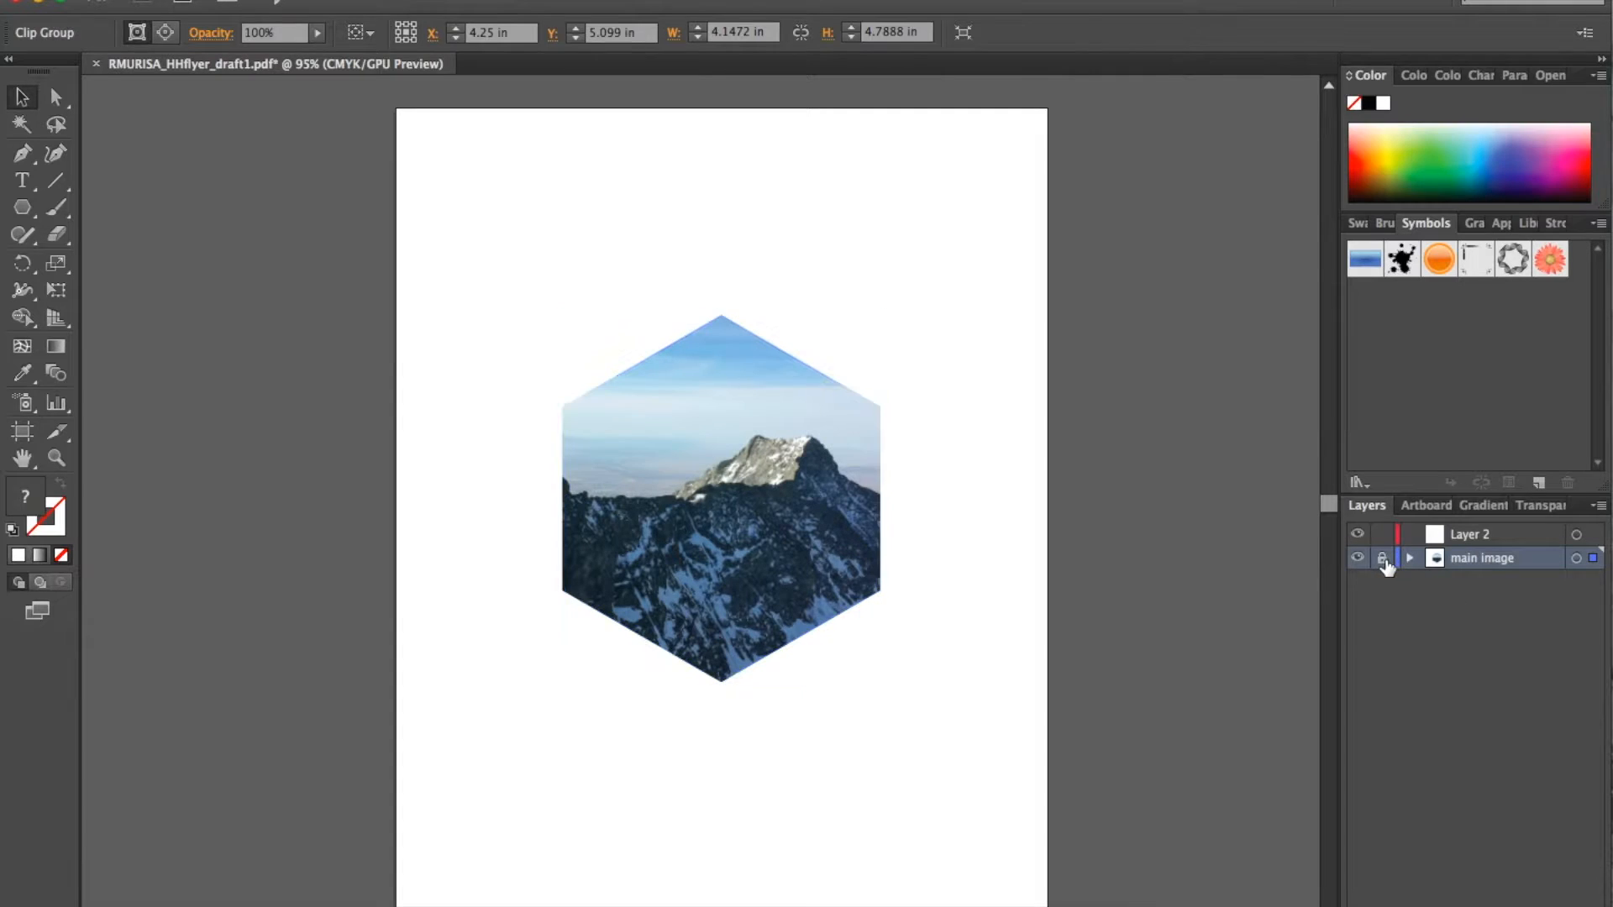
Step: Lock the main image layer and make Layer 2 the active layer
left_click(1382, 558)
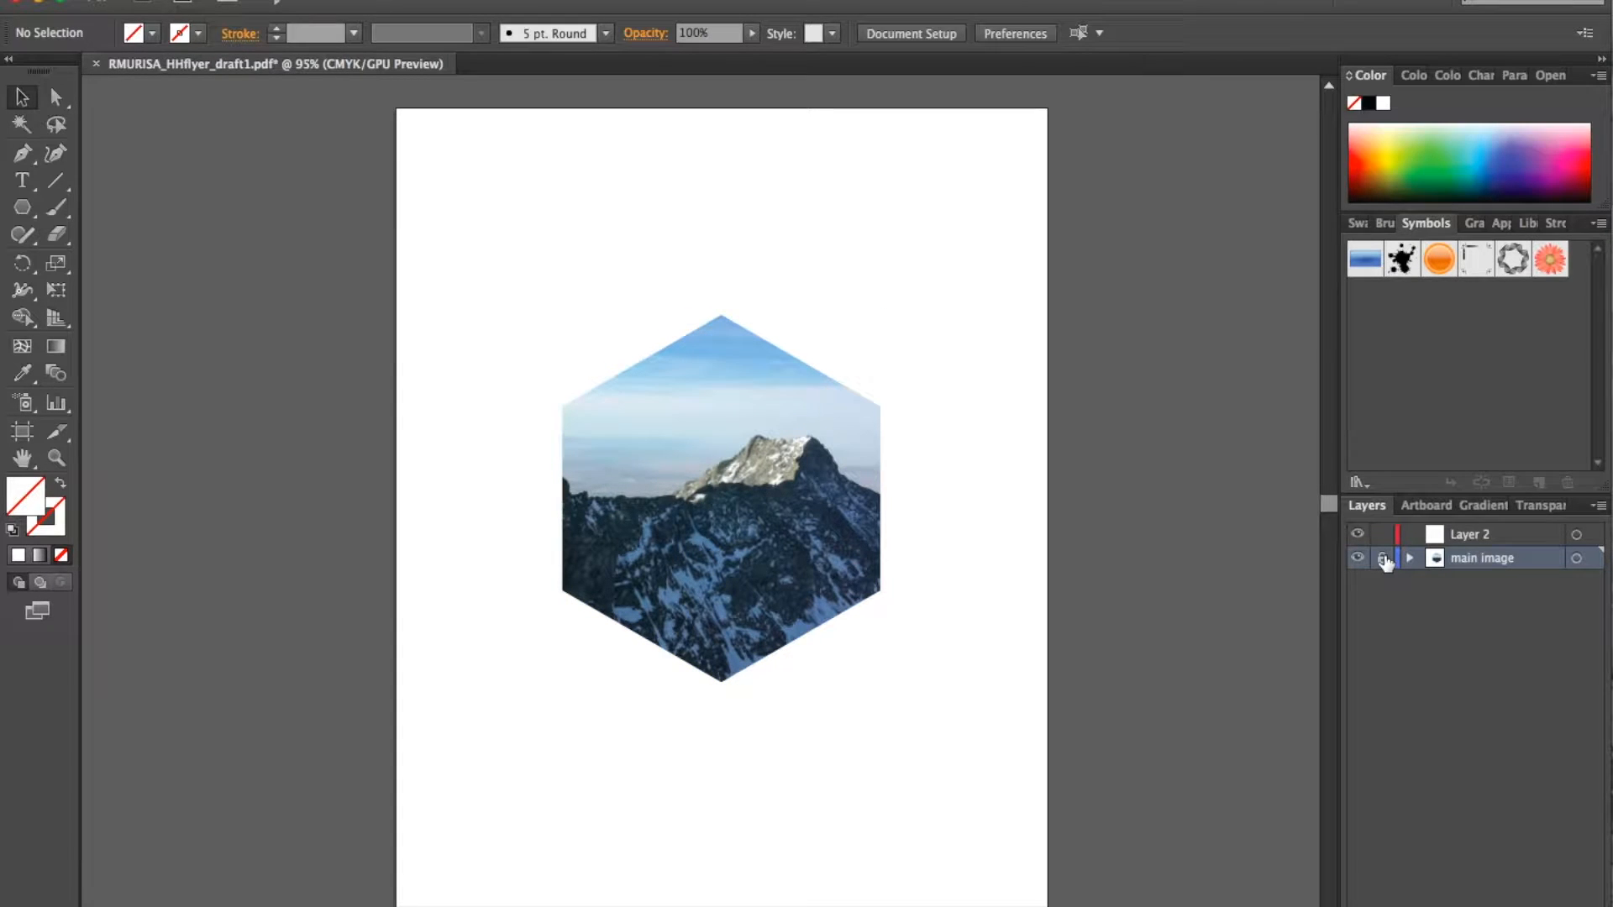
left_click(1159, 2)
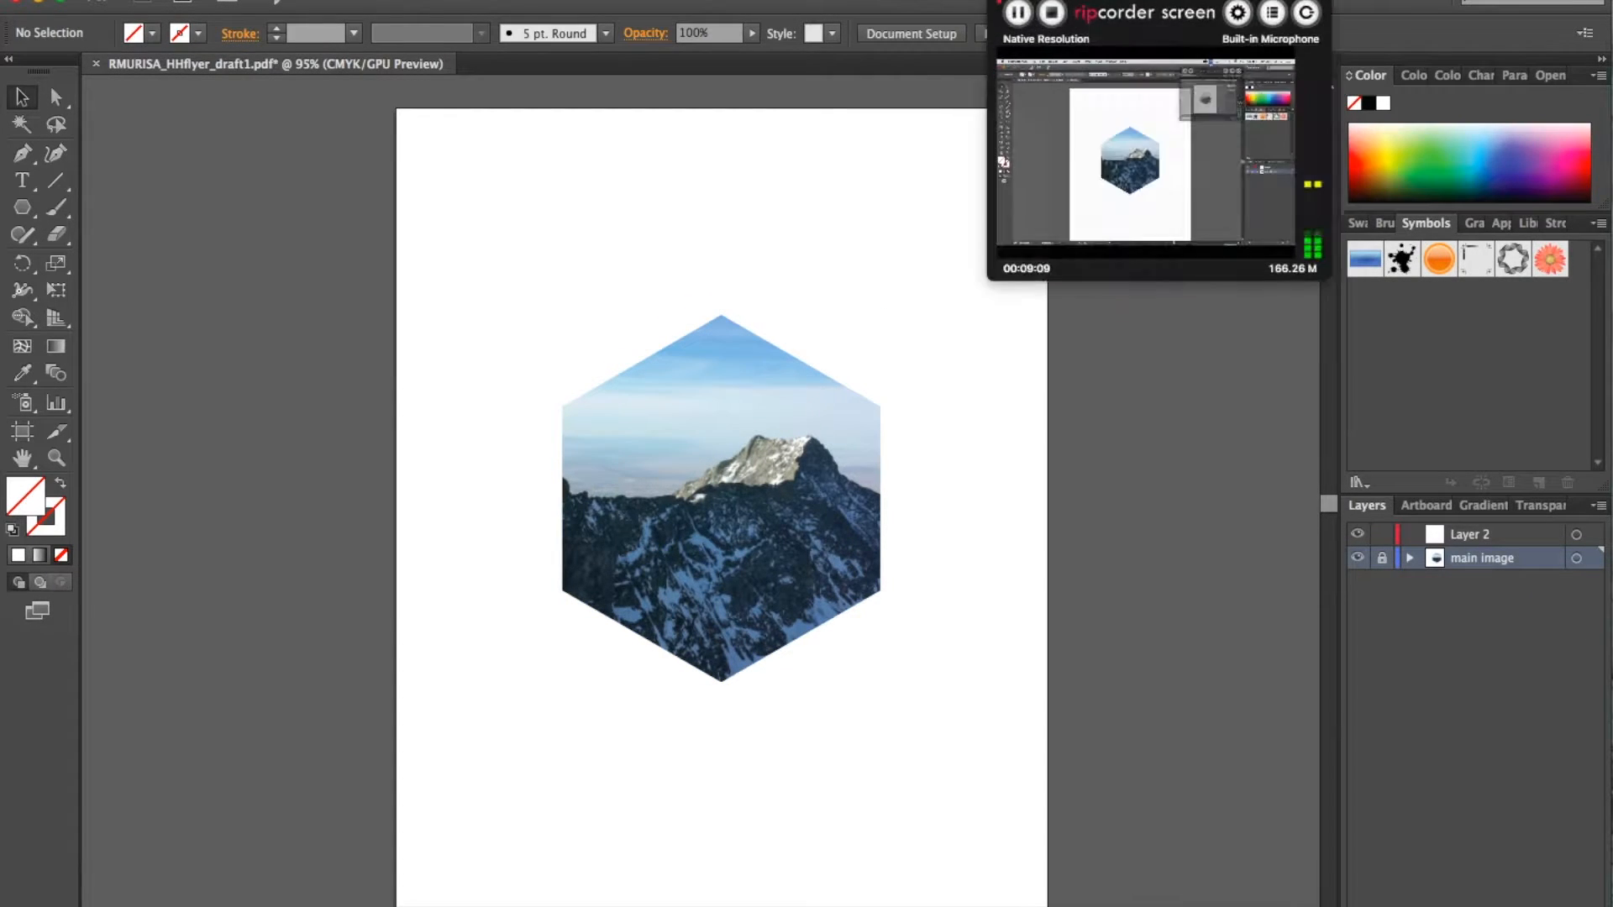
left_click(1160, 2)
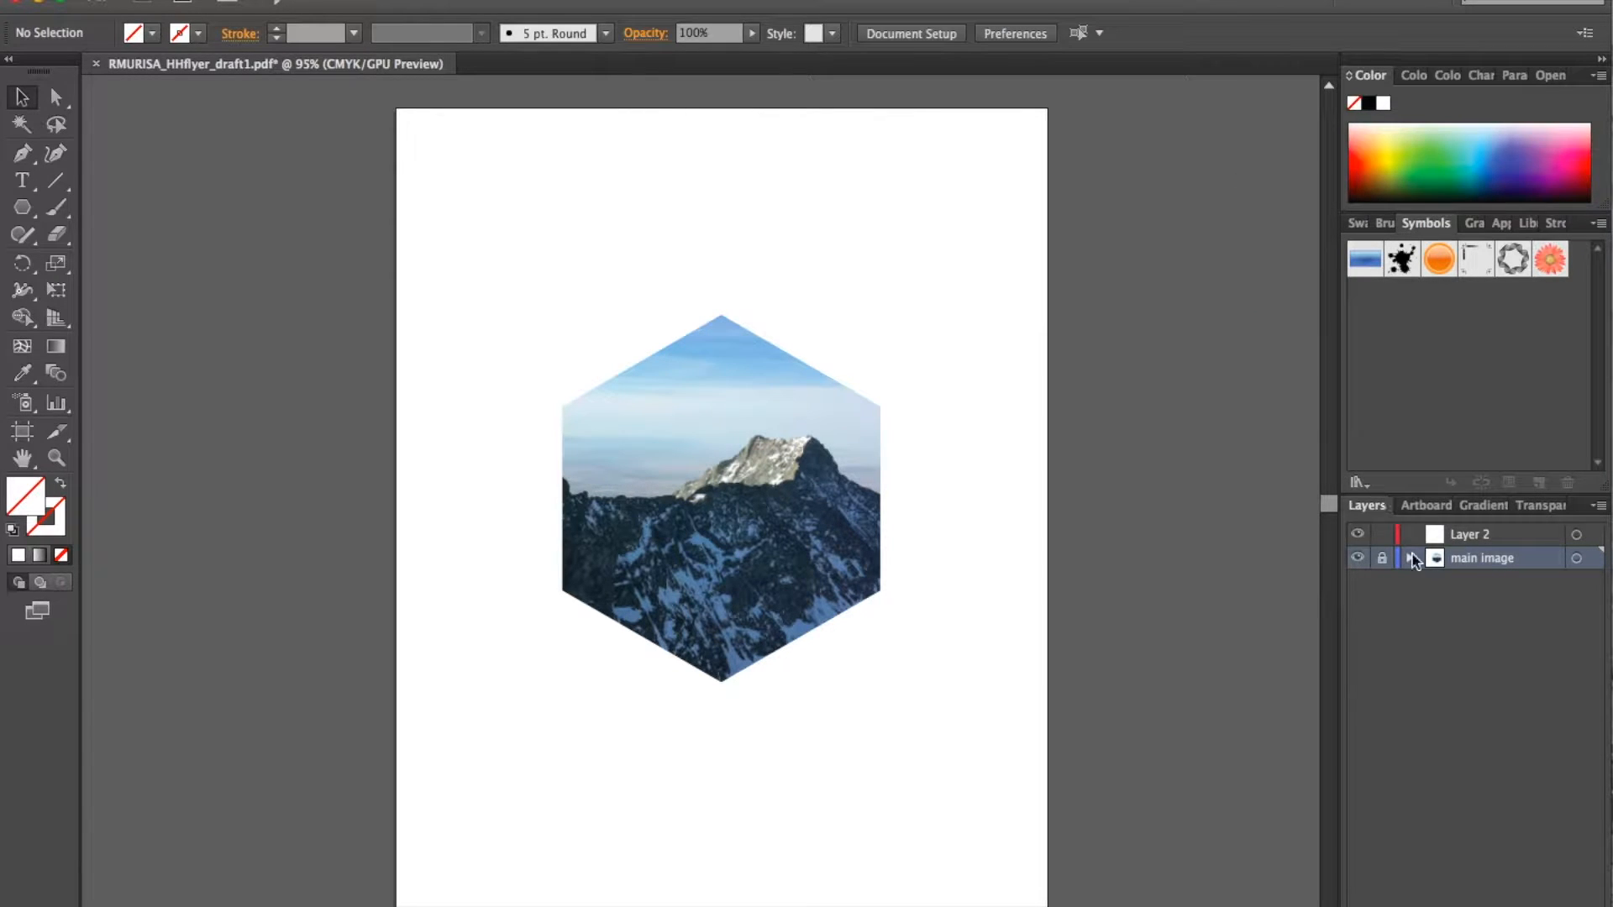
left_click(1473, 534)
Step: Switch to the flyer card PDFs and view flyercard4.pdf for the next design step
mouse_move(1156, 906)
left_click(1230, 892)
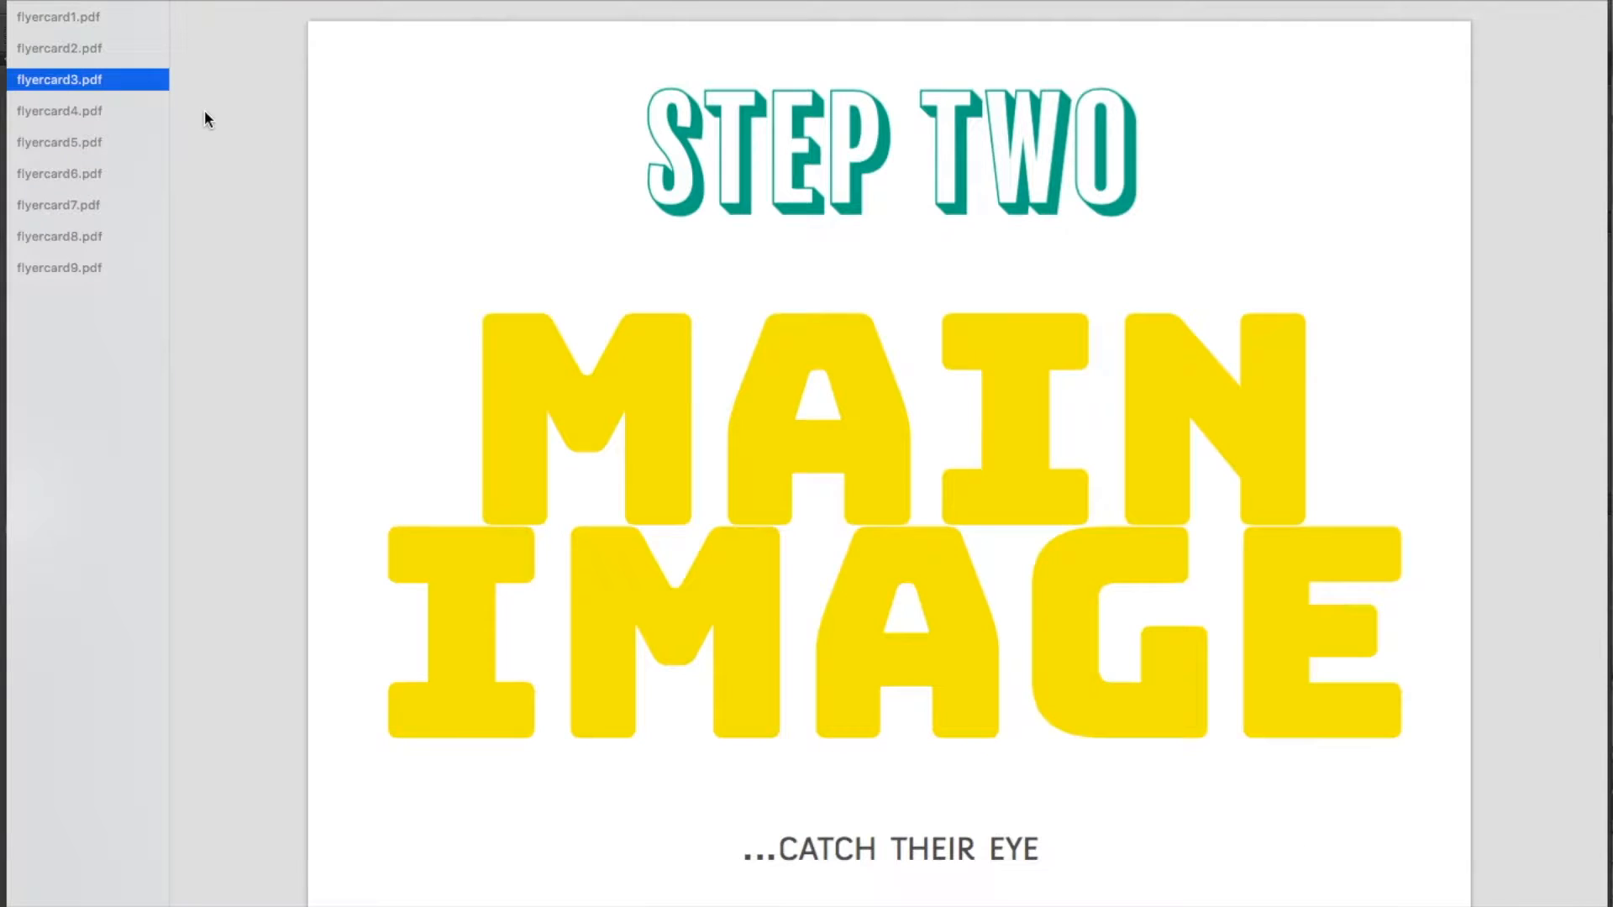
left_click(59, 113)
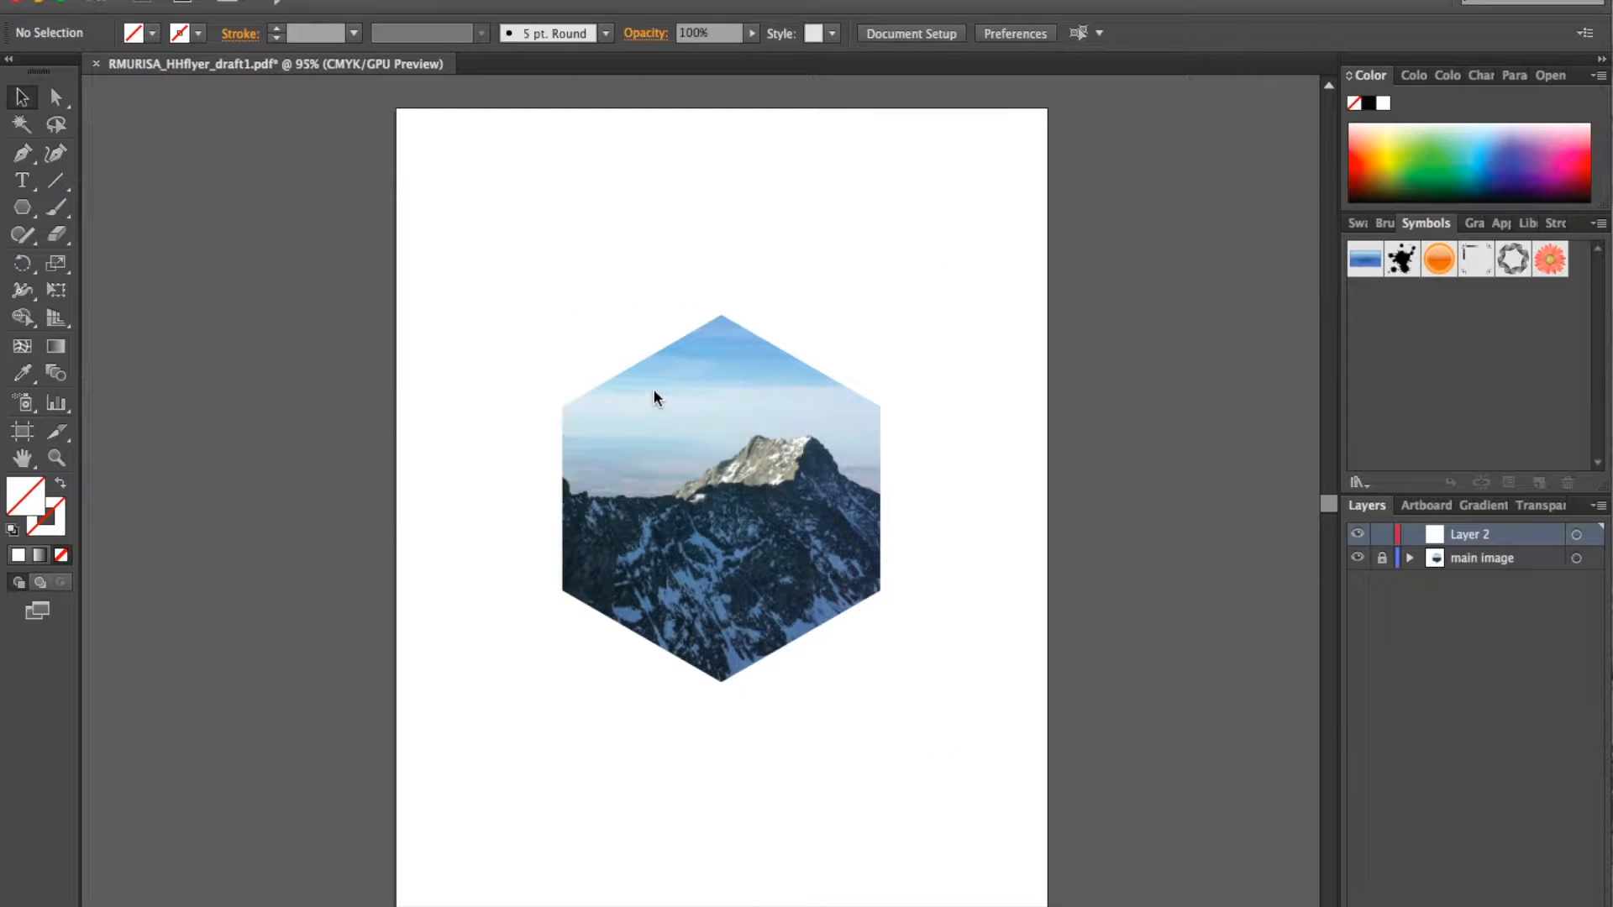
Step: Rename Layer 2 to title and add a new layer above it
double_click(1484, 538)
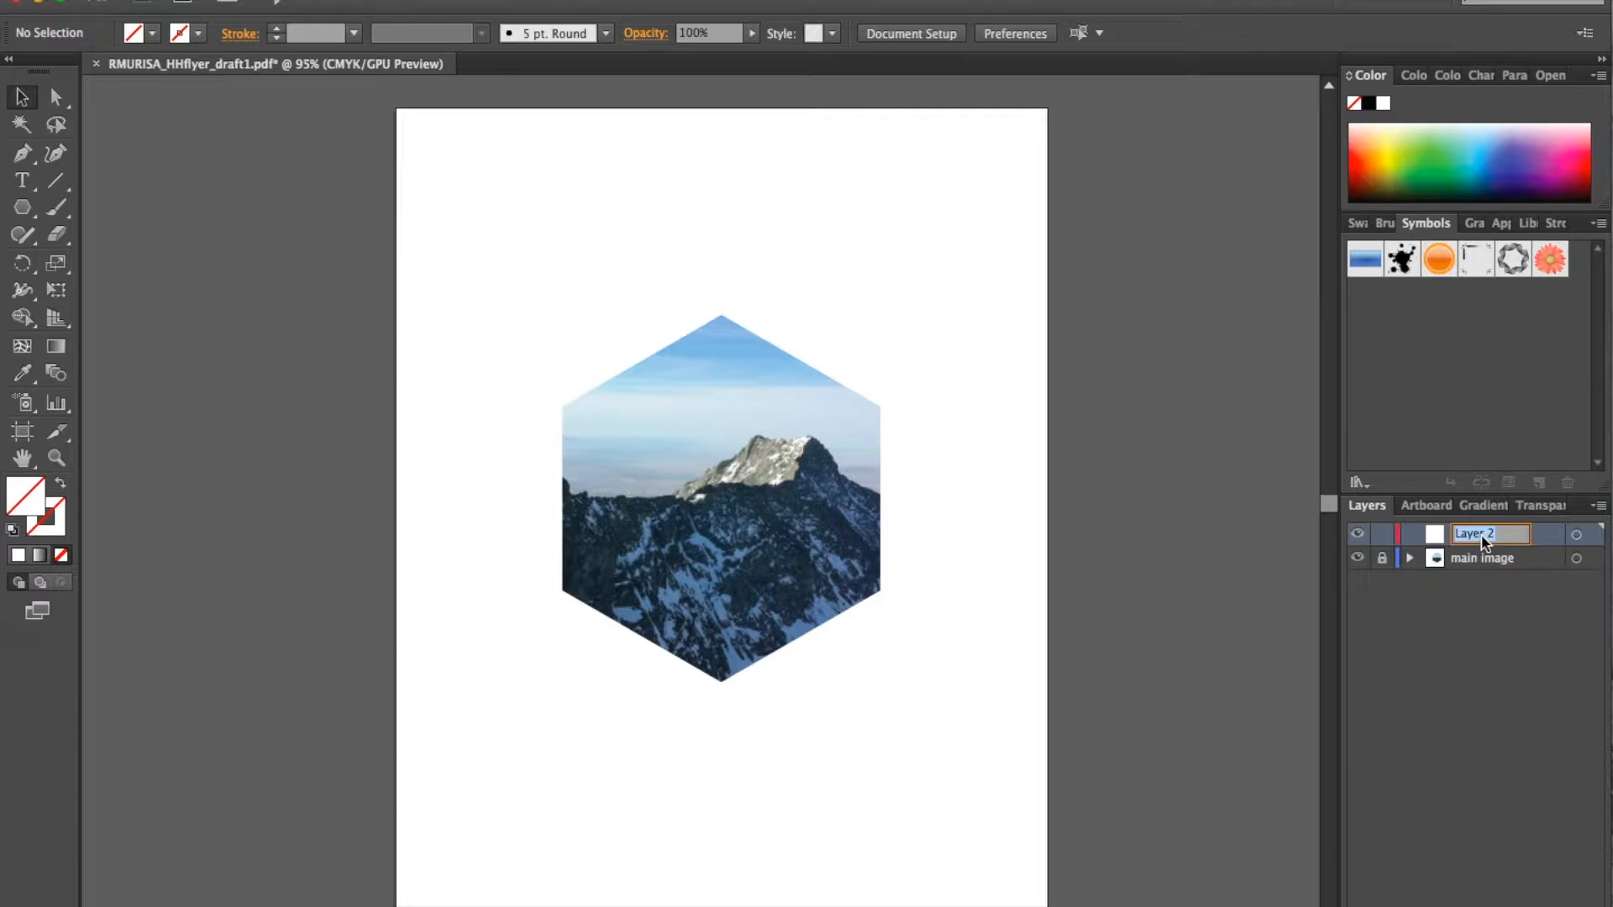
type("title")
left_click(1513, 596)
left_click(1489, 534)
left_click(1550, 853)
left_click(1470, 561)
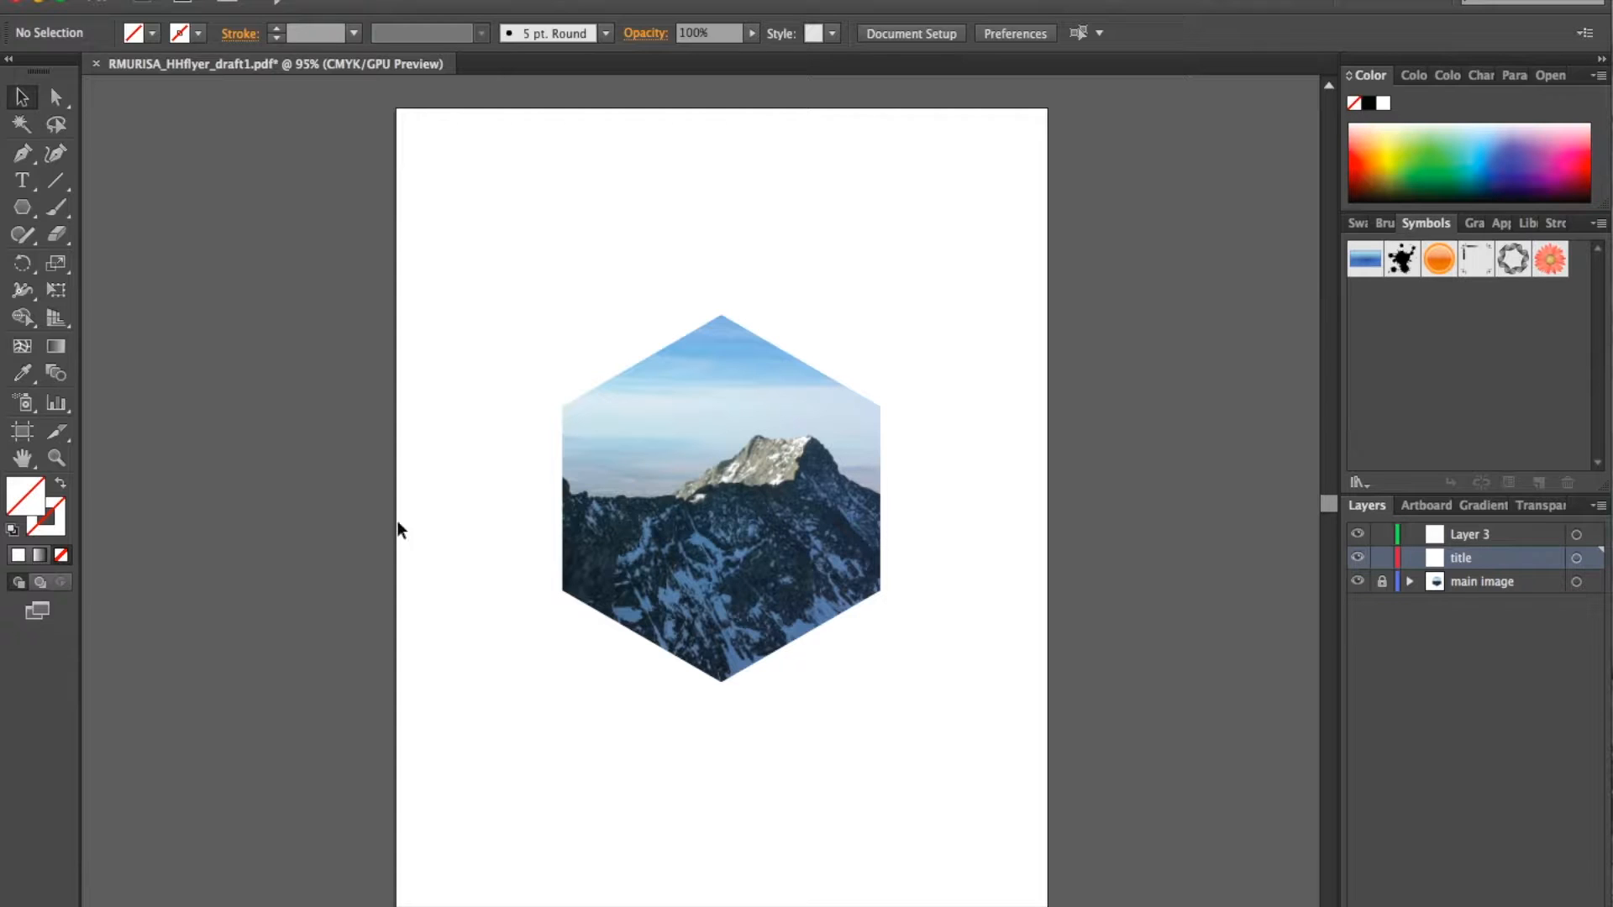
Step: Rename Layer 3 to palettes and lock the title layer
scroll(230, 506, "left", 2)
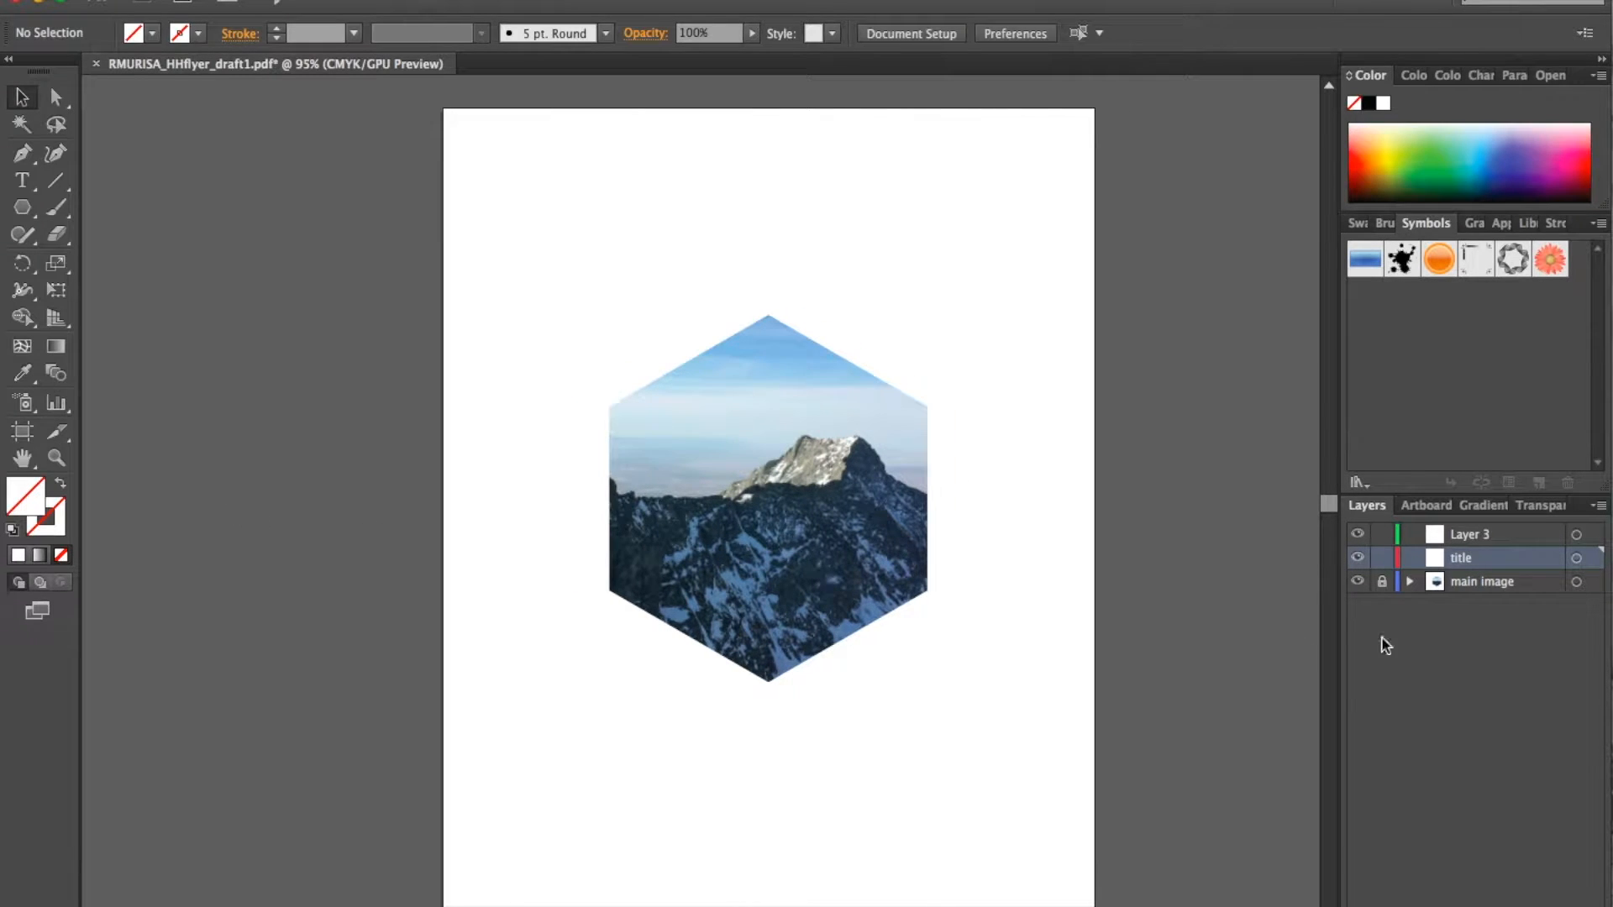
left_click(1481, 537)
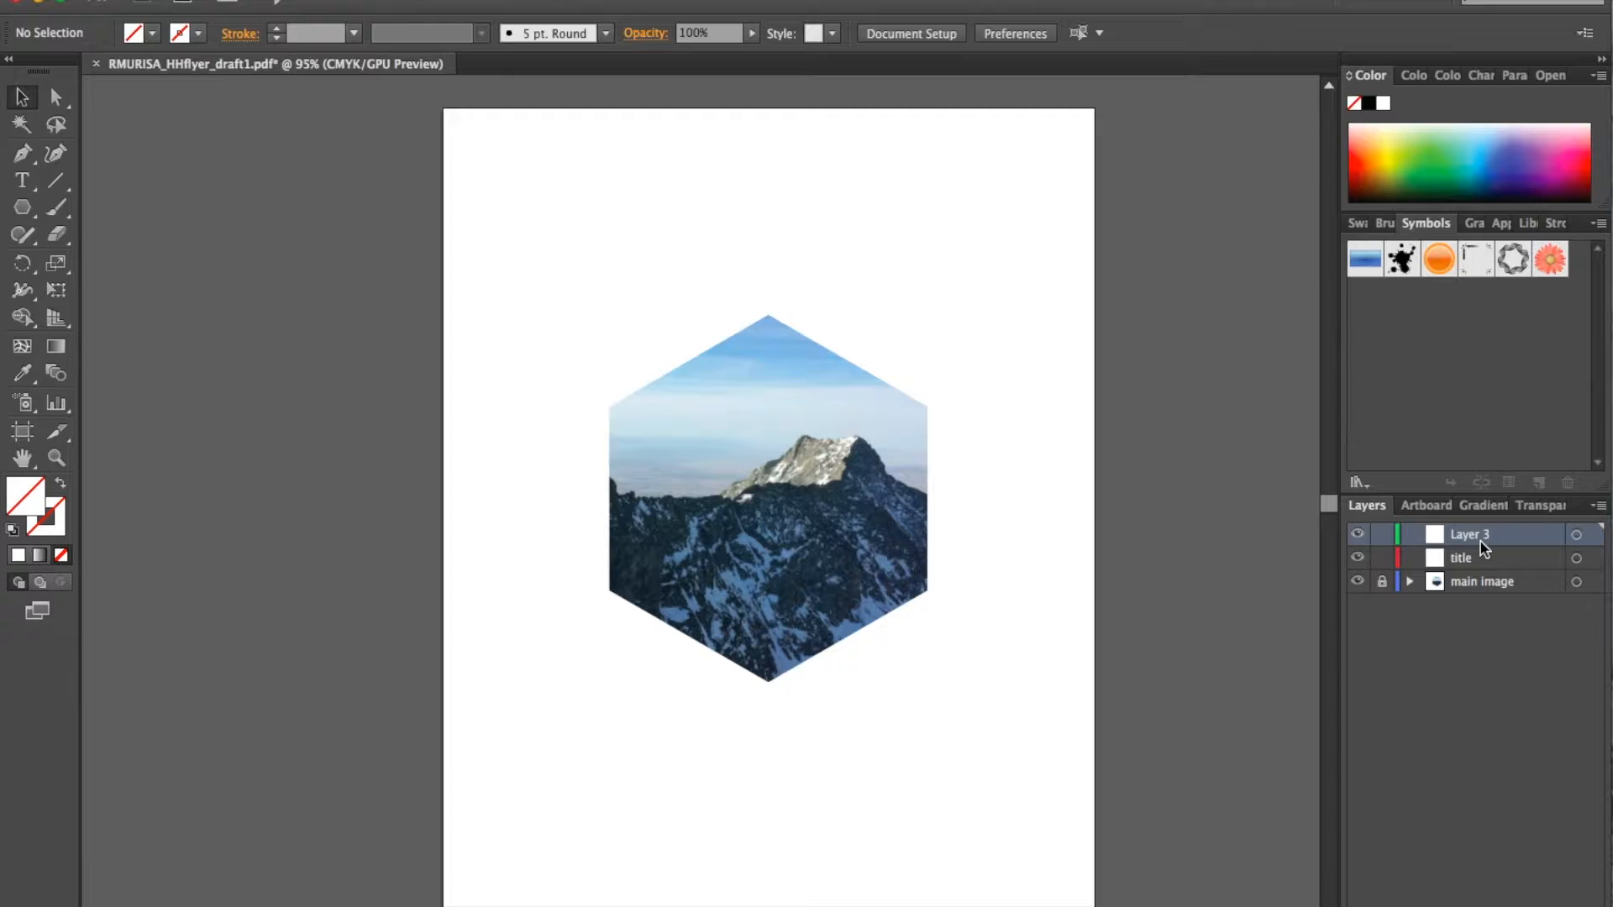
double_click(1471, 539)
type("palettes")
left_click(1381, 559)
Step: Draw an area text frame on the pasteboard beside the upper part of the artboard
left_click(23, 181)
left_click(22, 96)
left_click(22, 181)
left_click_drag(110, 246, 384, 385)
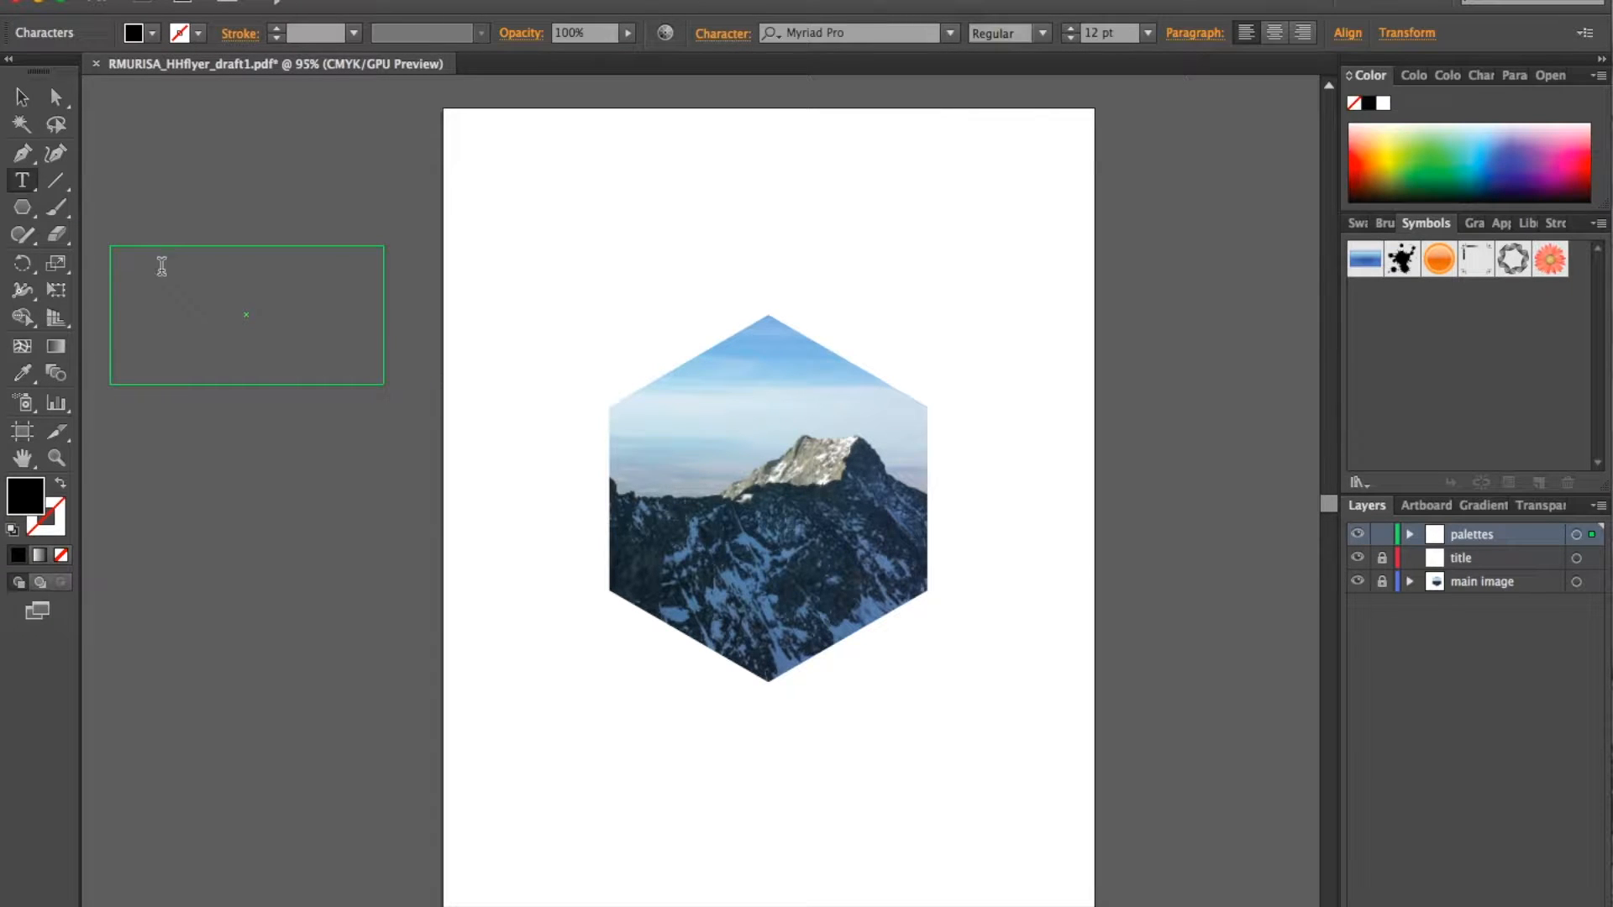
Step: Filter the fonts to Typekit, choose BalboaPlus Primary for the new text frame and enter BALBOA
left_click(953, 33)
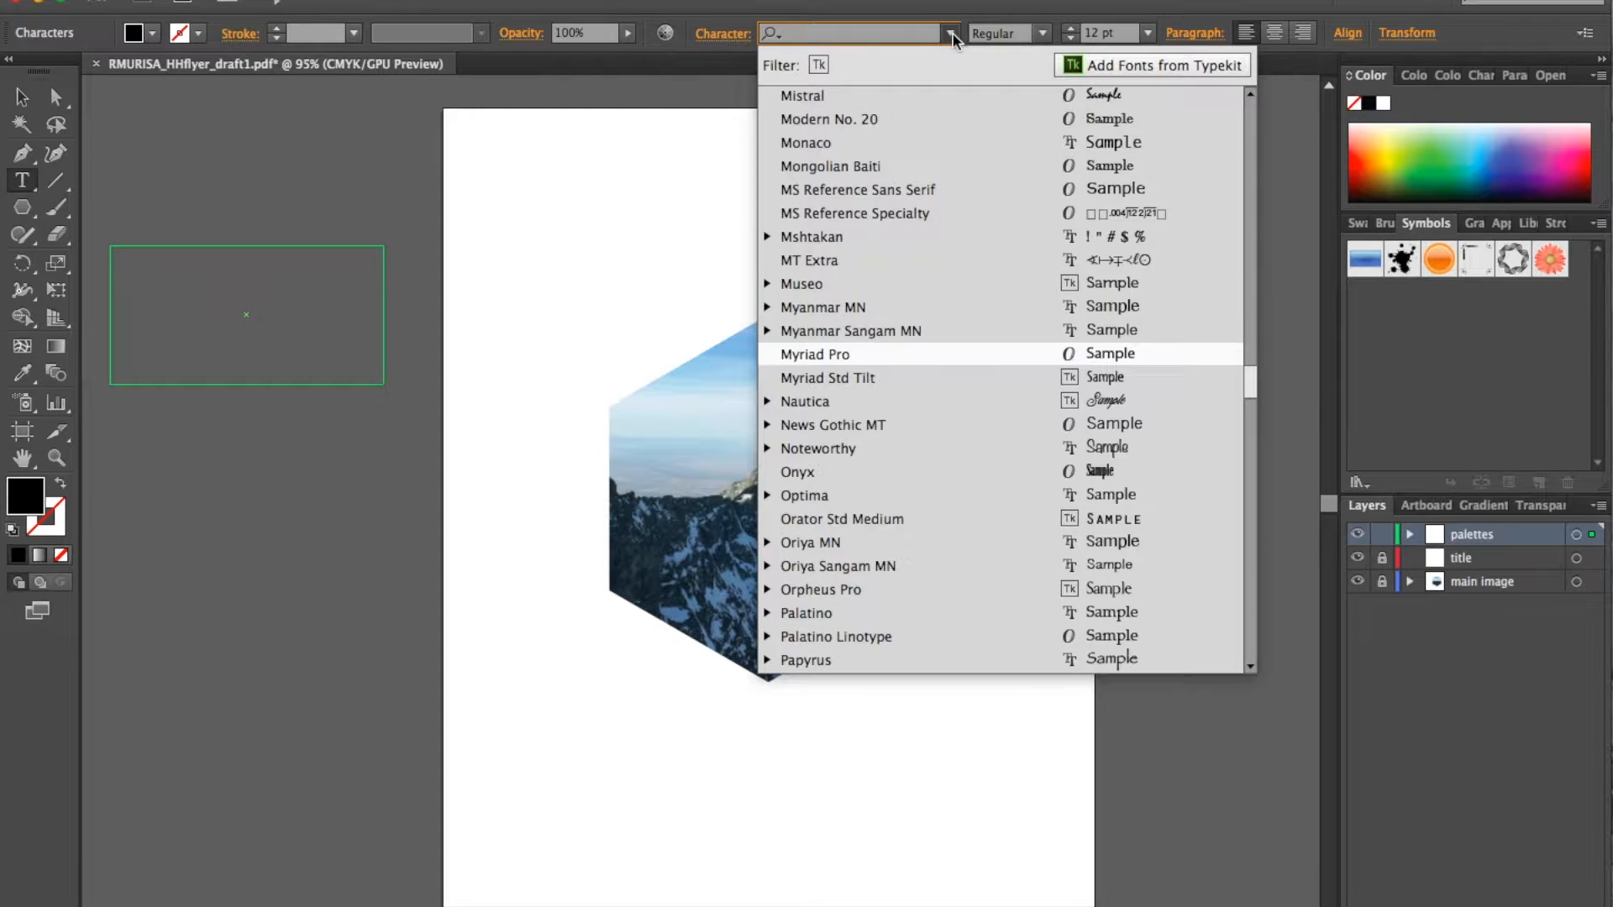
scroll(978, 313, "up", 10)
scroll(978, 314, "up", 20)
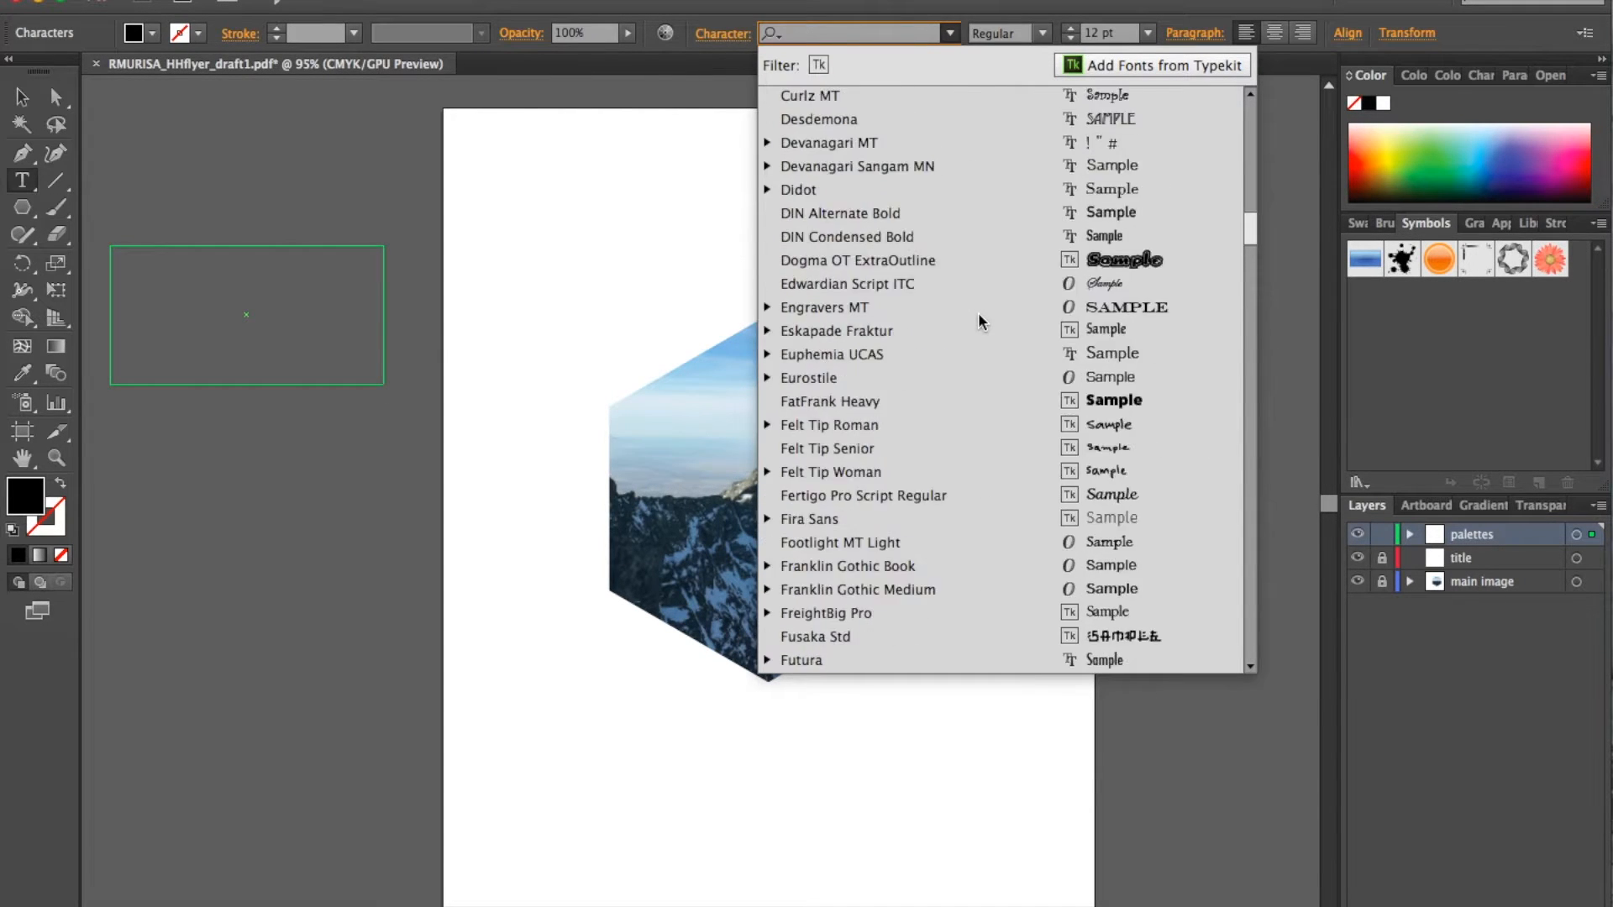
scroll(978, 313, "up", 13)
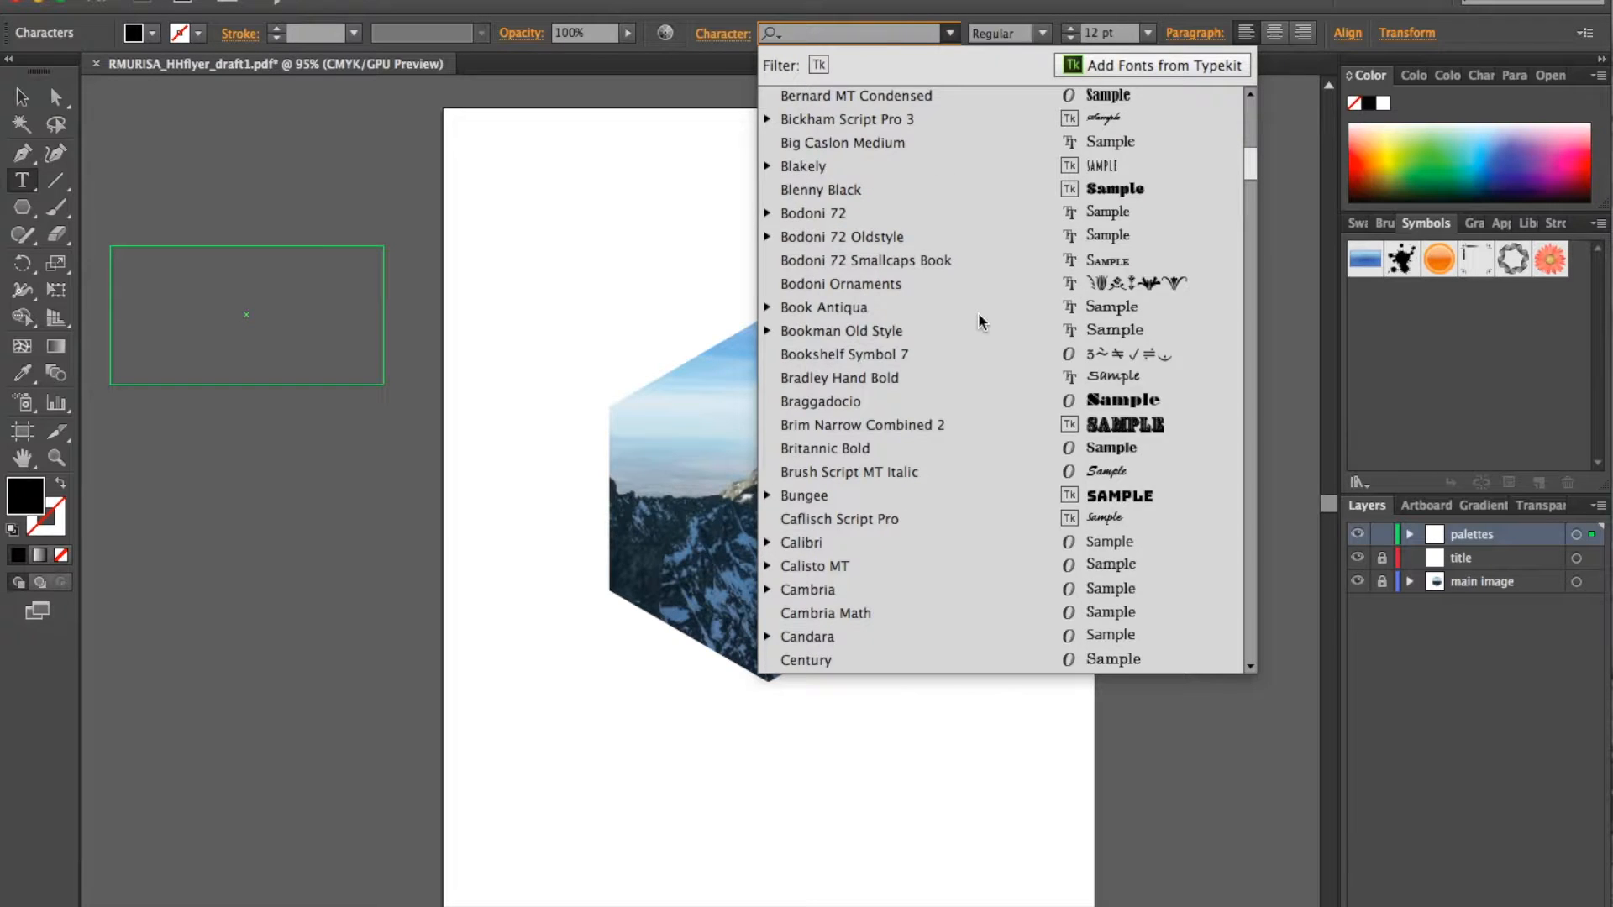
scroll(978, 312, "up", 9)
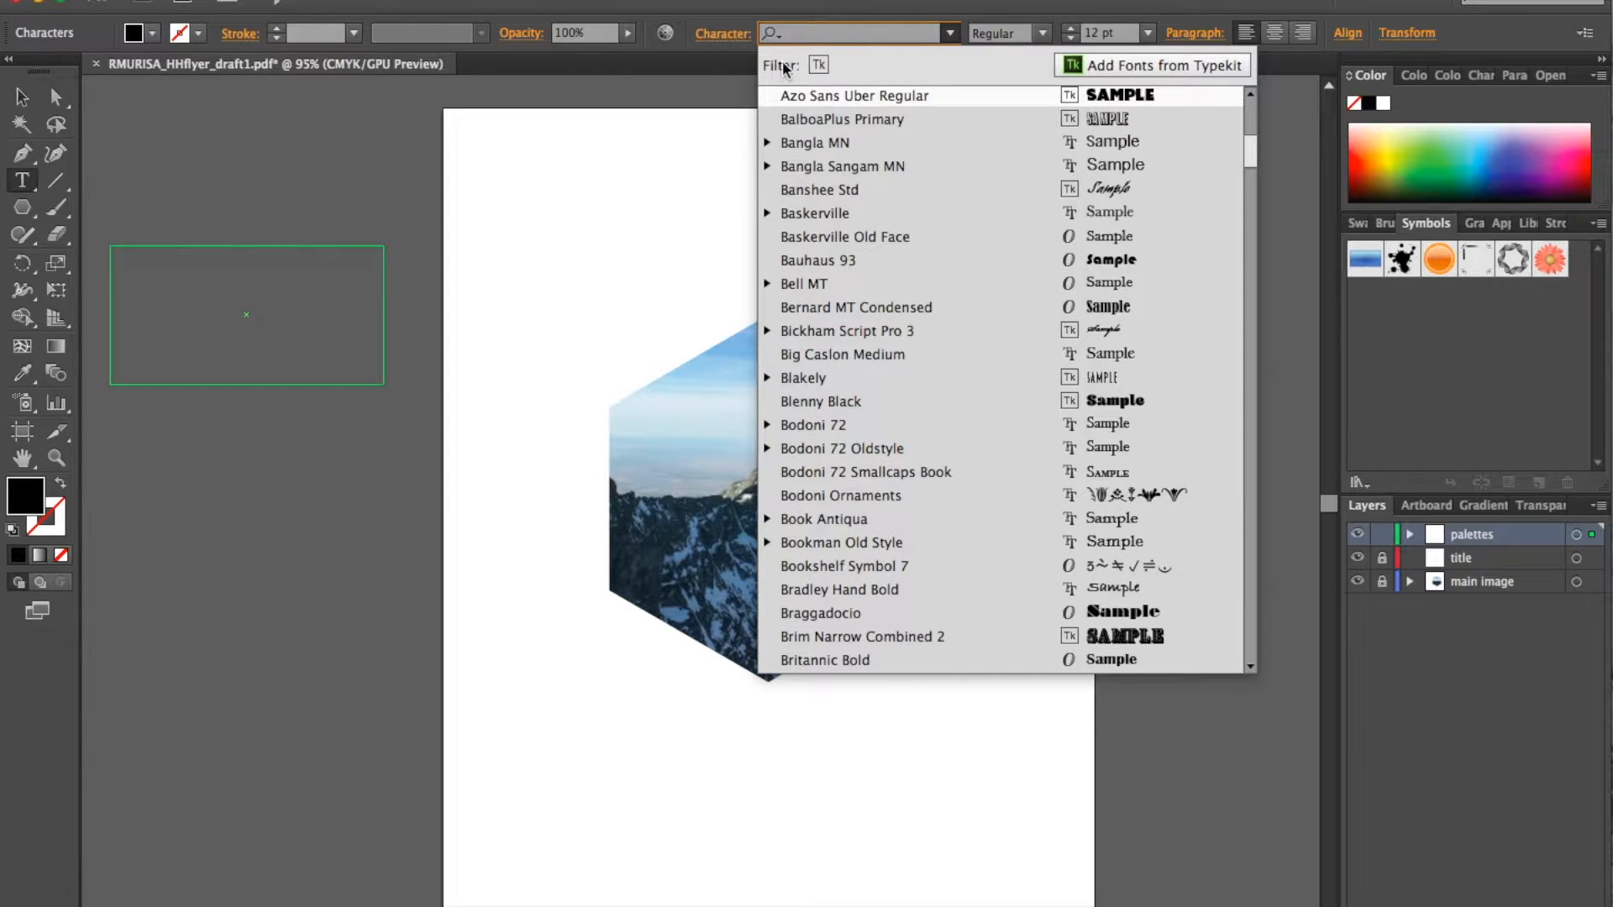
left_click(820, 67)
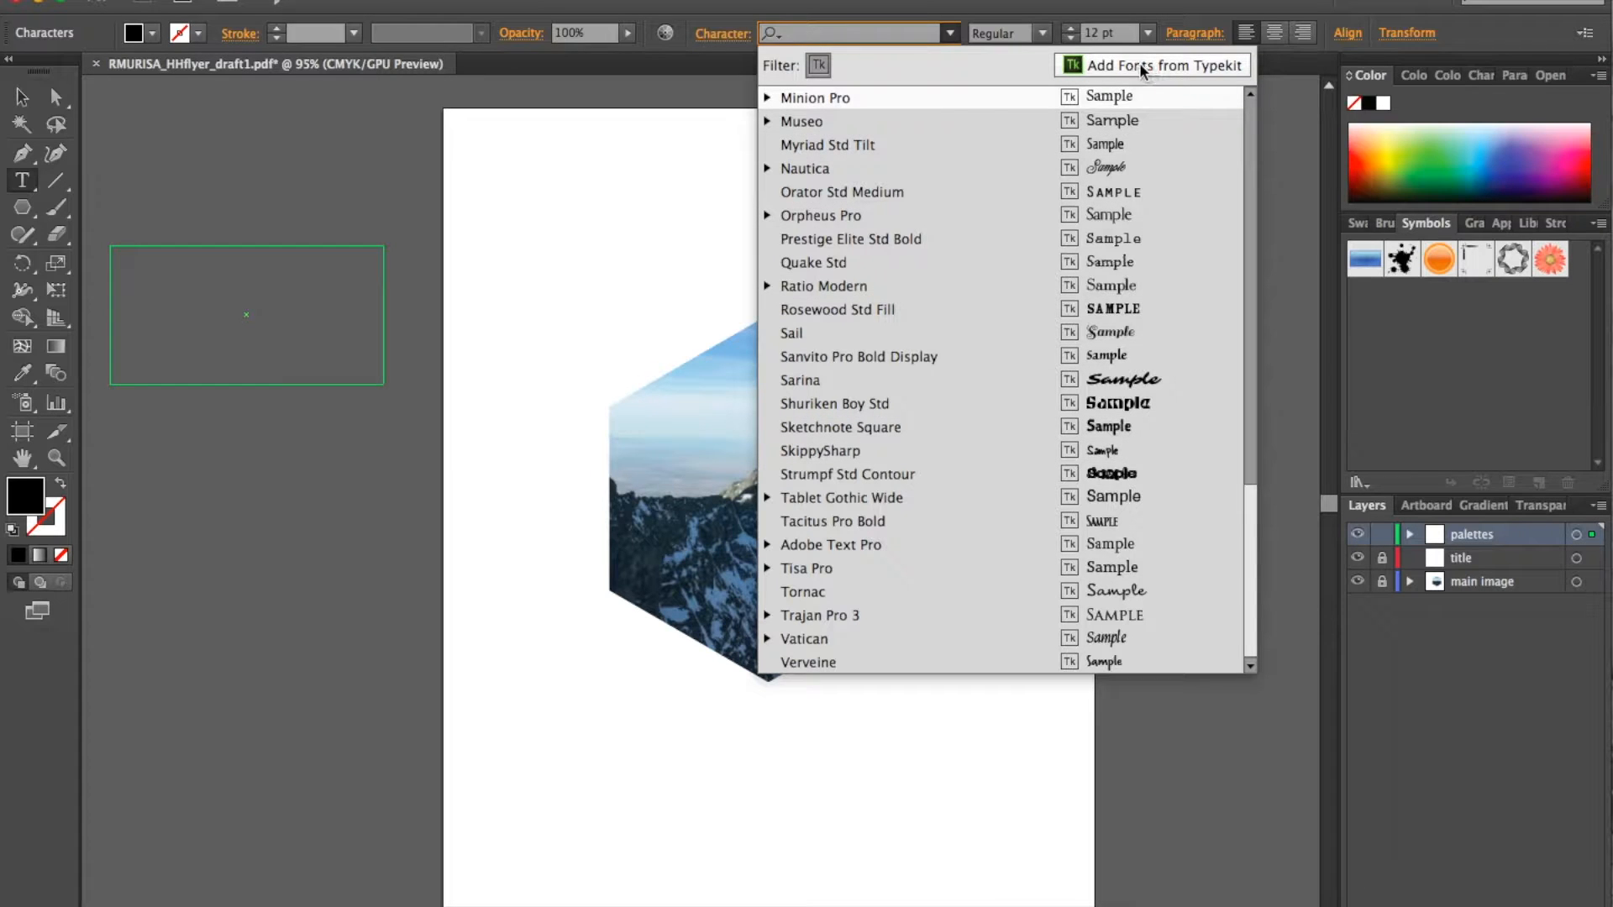
scroll(1015, 245, "up", 20)
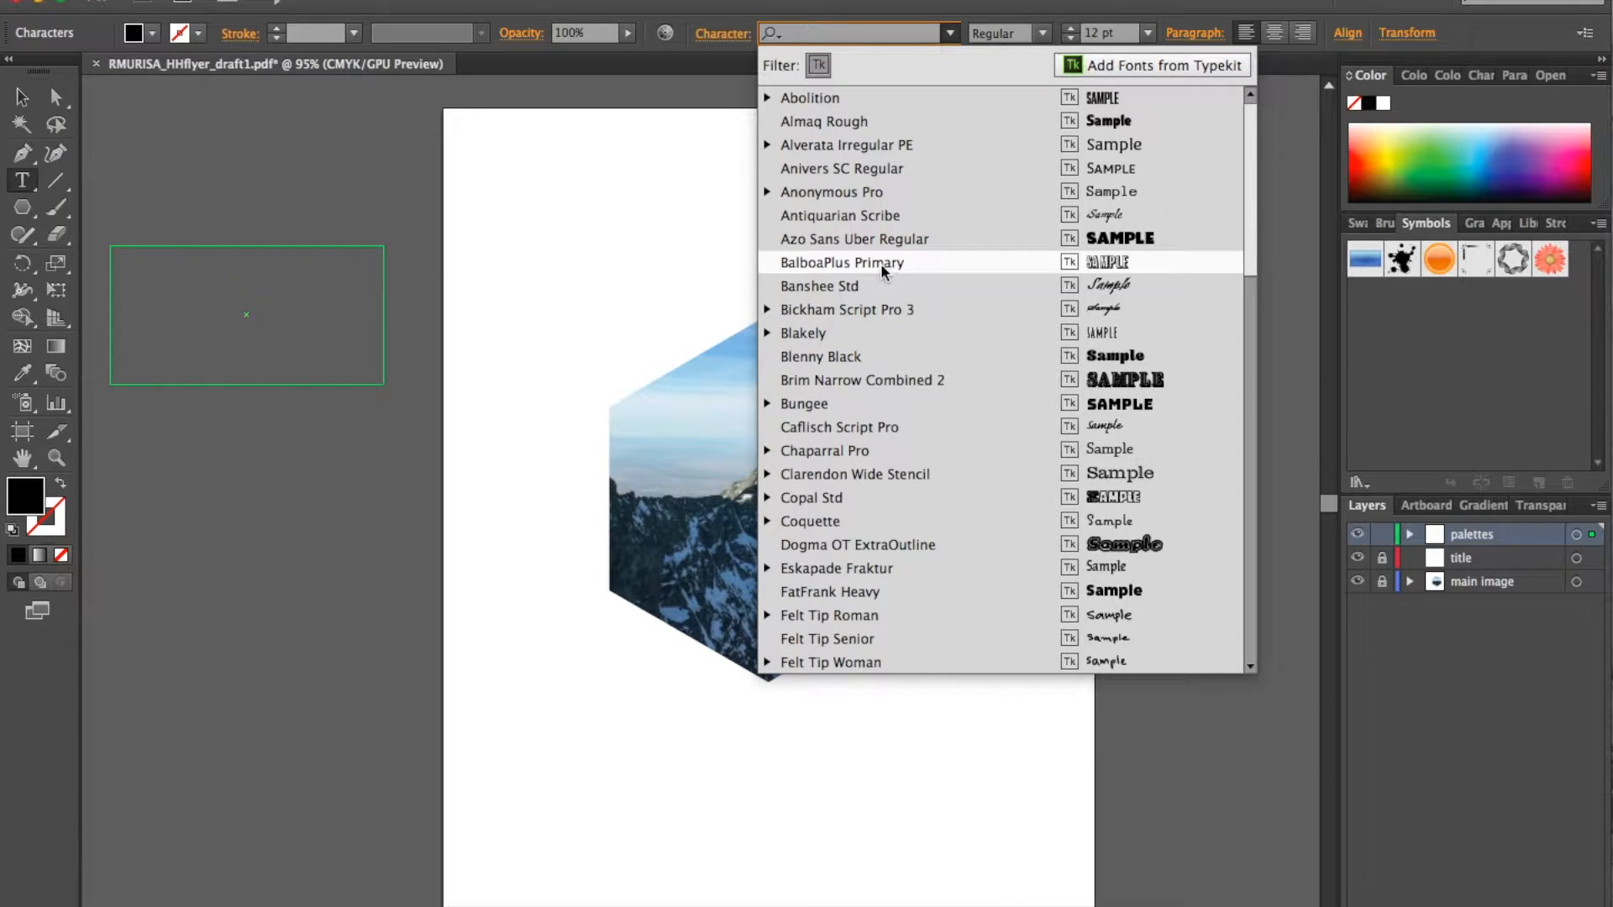
left_click(881, 269)
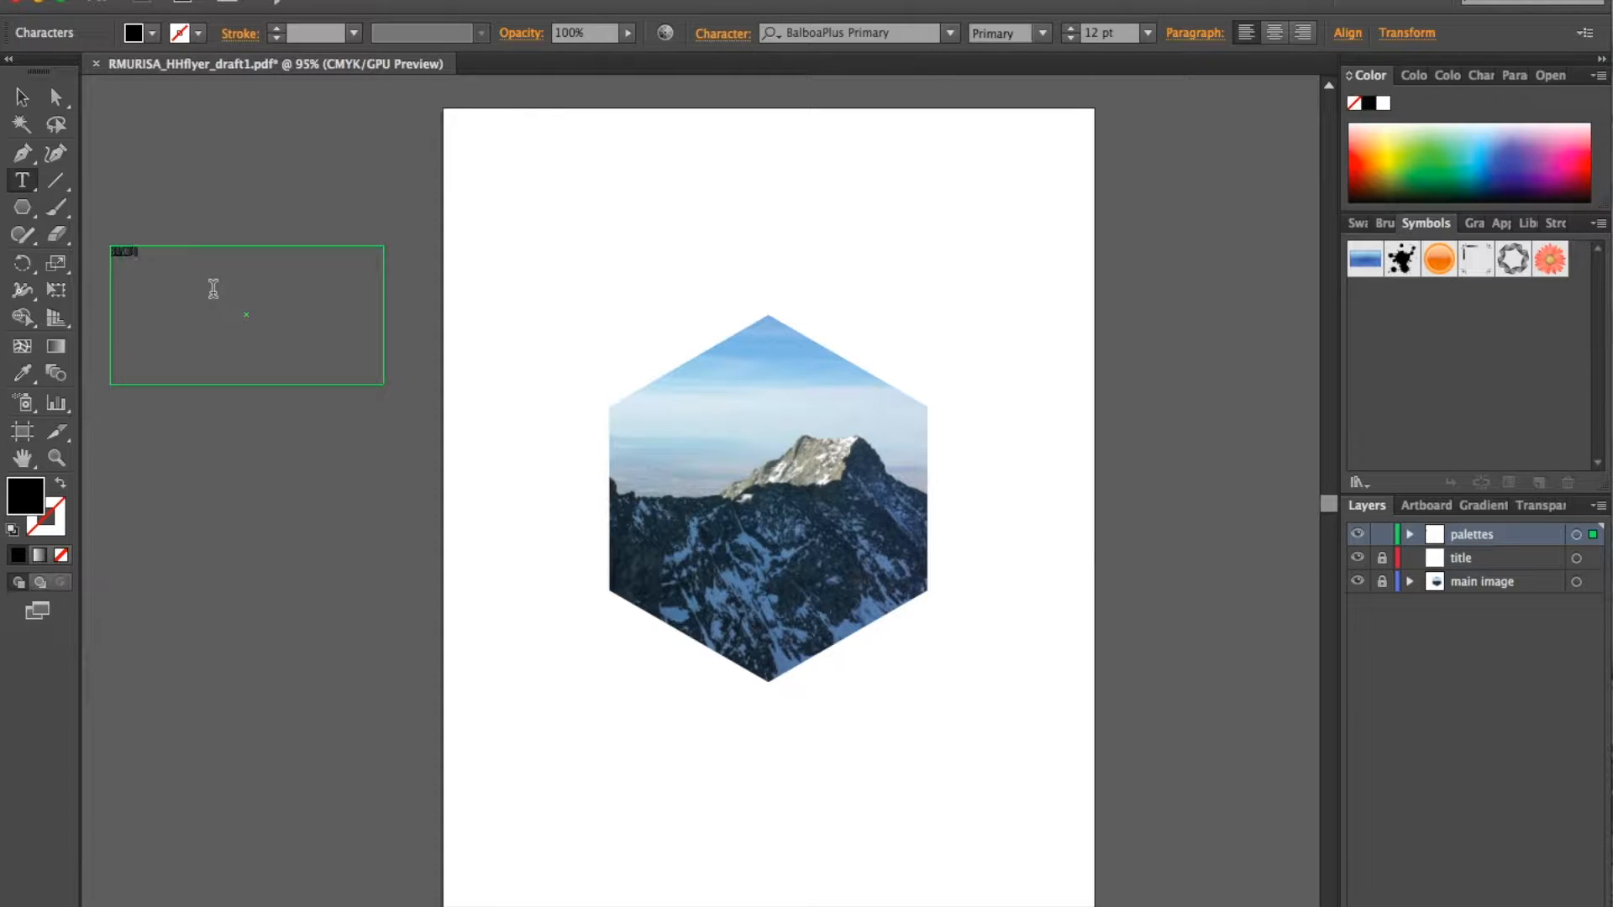
Step: Set the BALBOA text to 48 pt, move it slightly up and shrink its frame around the word
left_click_drag(198, 251, 81, 259)
left_click(1148, 33)
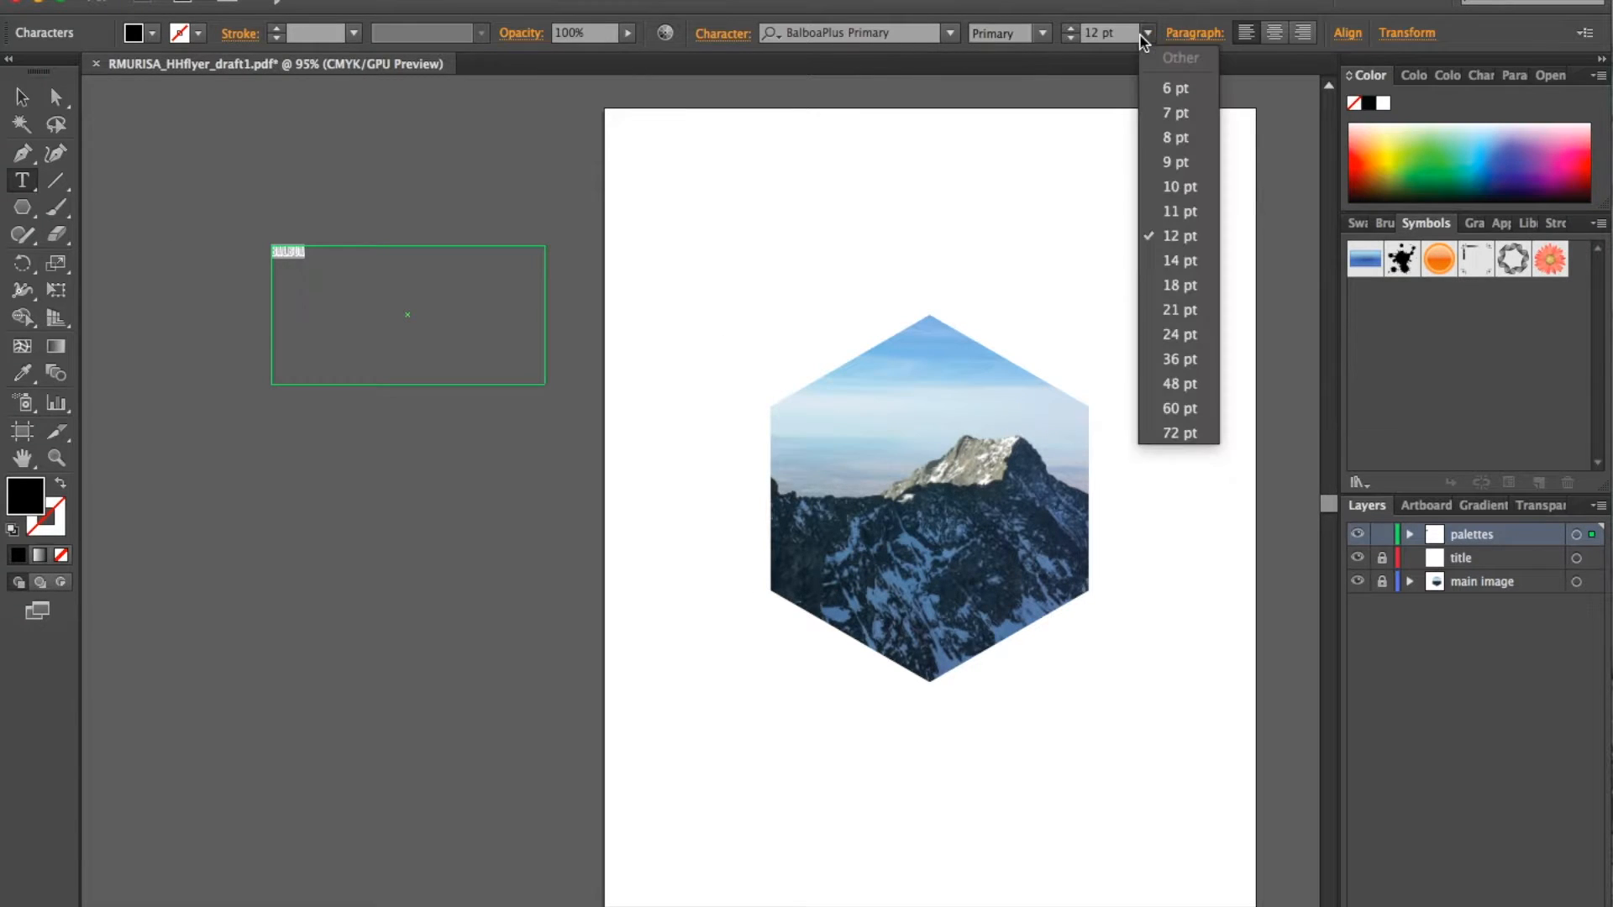
left_click(1196, 385)
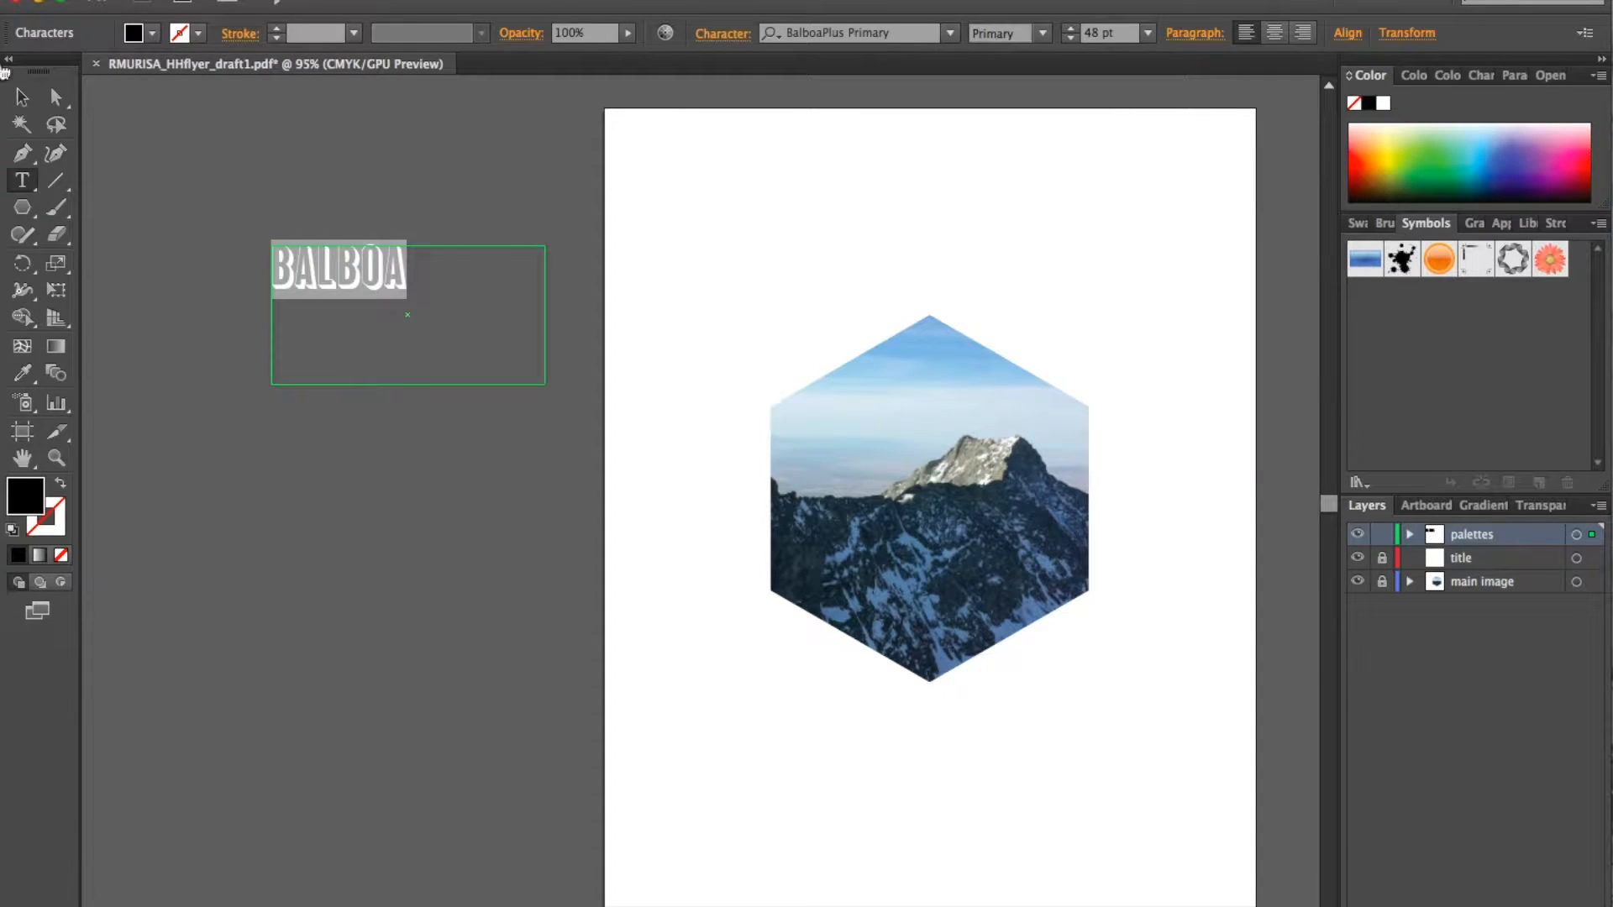
left_click(24, 101)
left_click(549, 234)
left_click_drag(402, 264, 411, 232)
left_click_drag(553, 356, 511, 288)
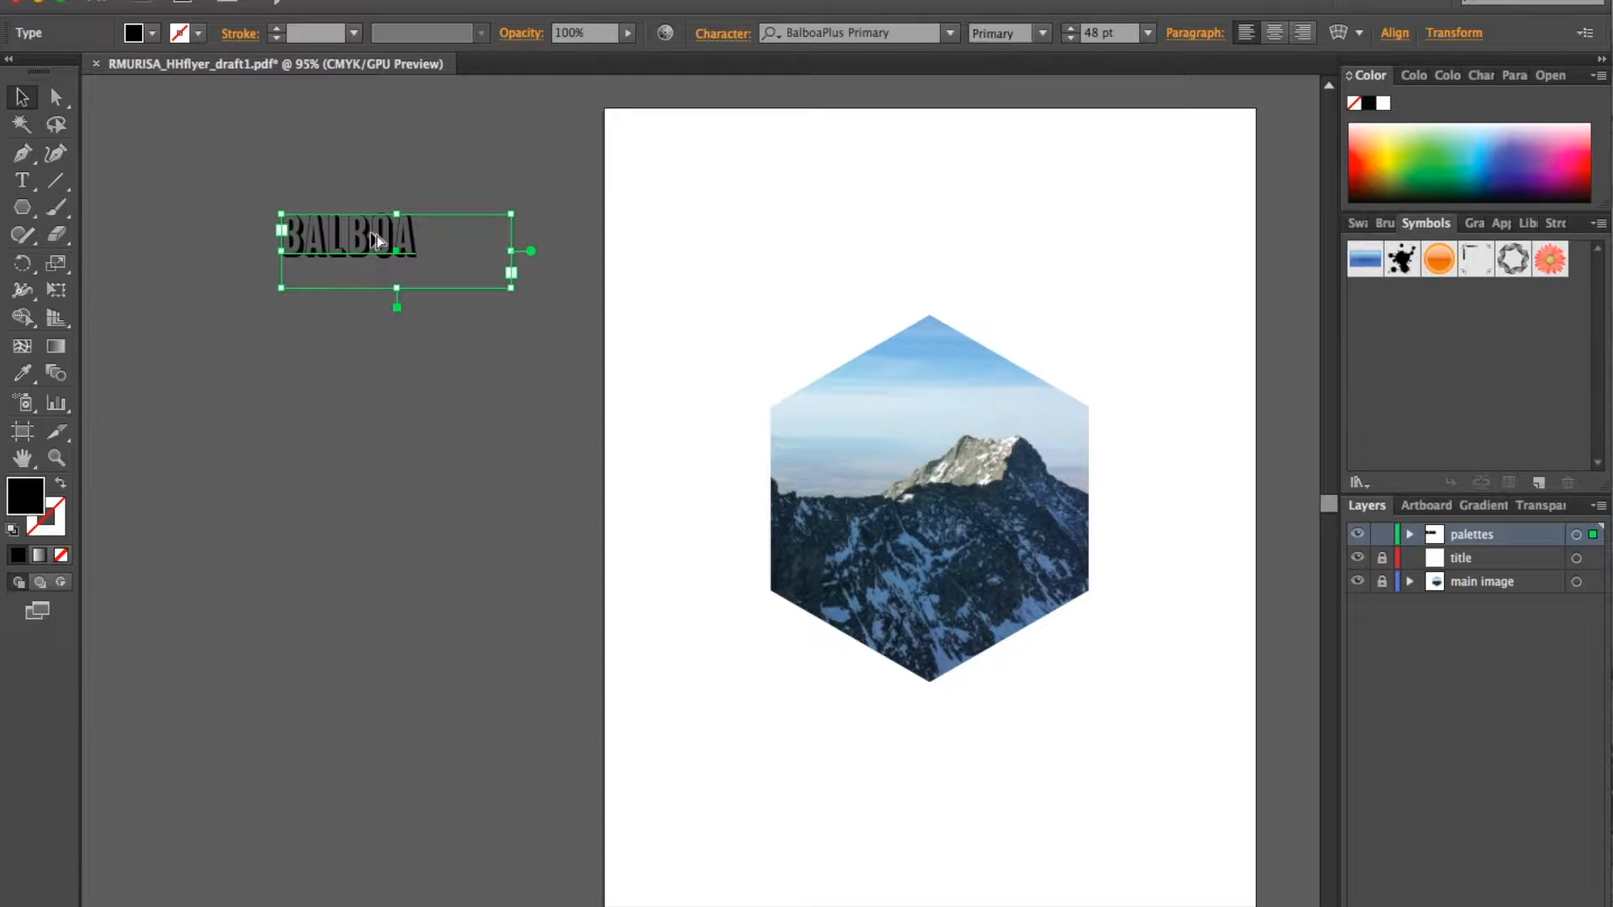
Step: Place two copies of the BALBOA text below the original in a column on the pasteboard
left_click_drag(376, 235, 374, 333)
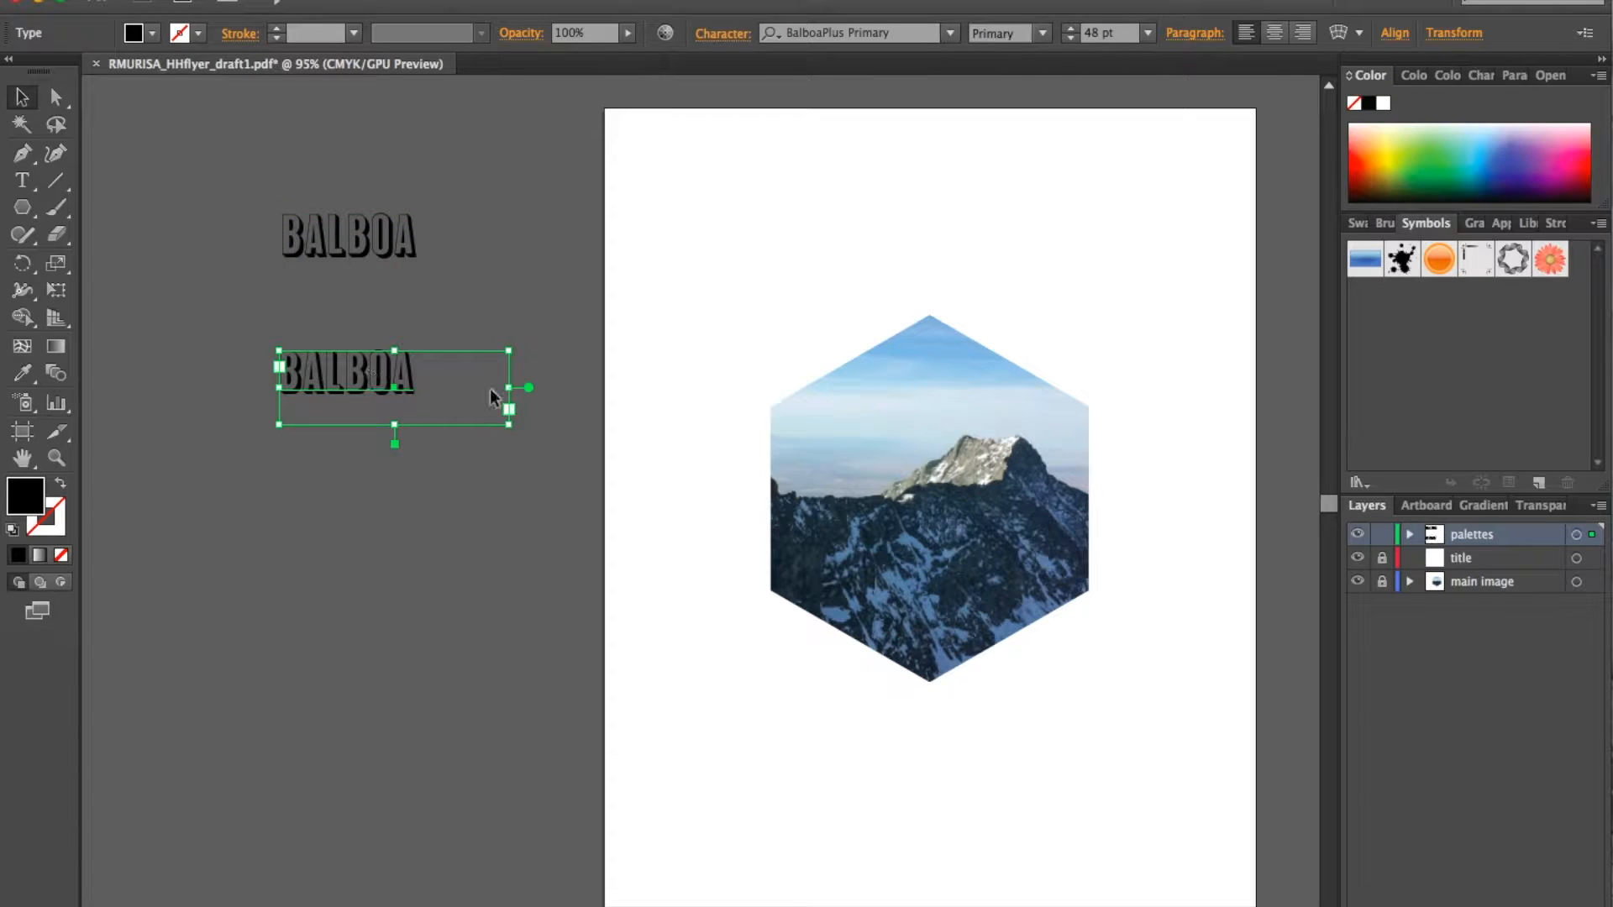
left_click(363, 252)
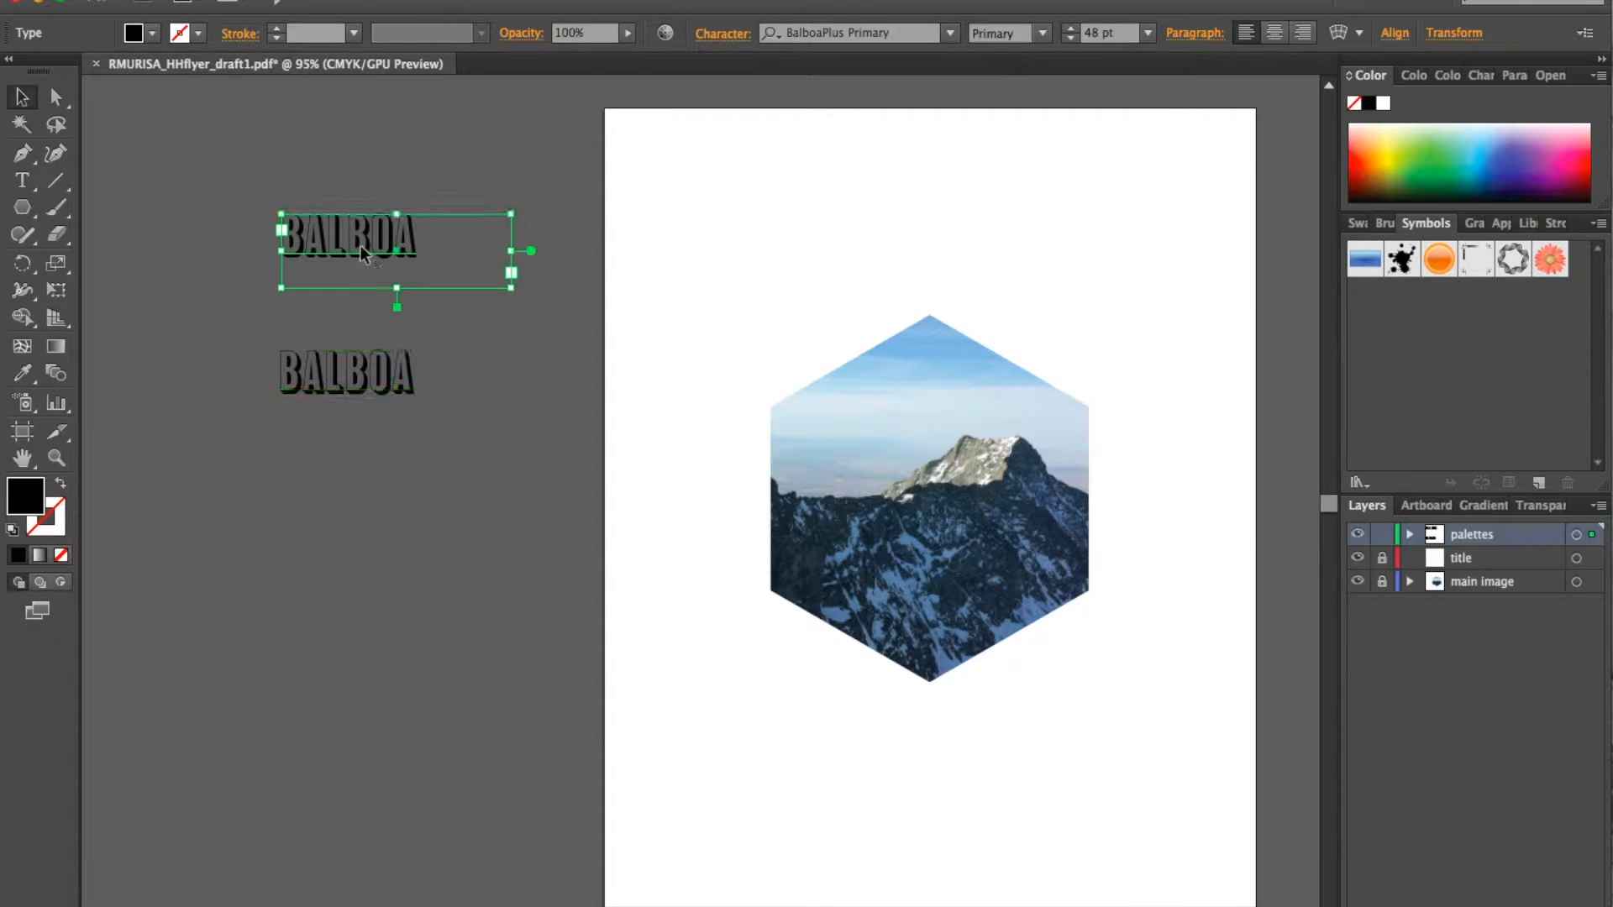
right_click(330, 245)
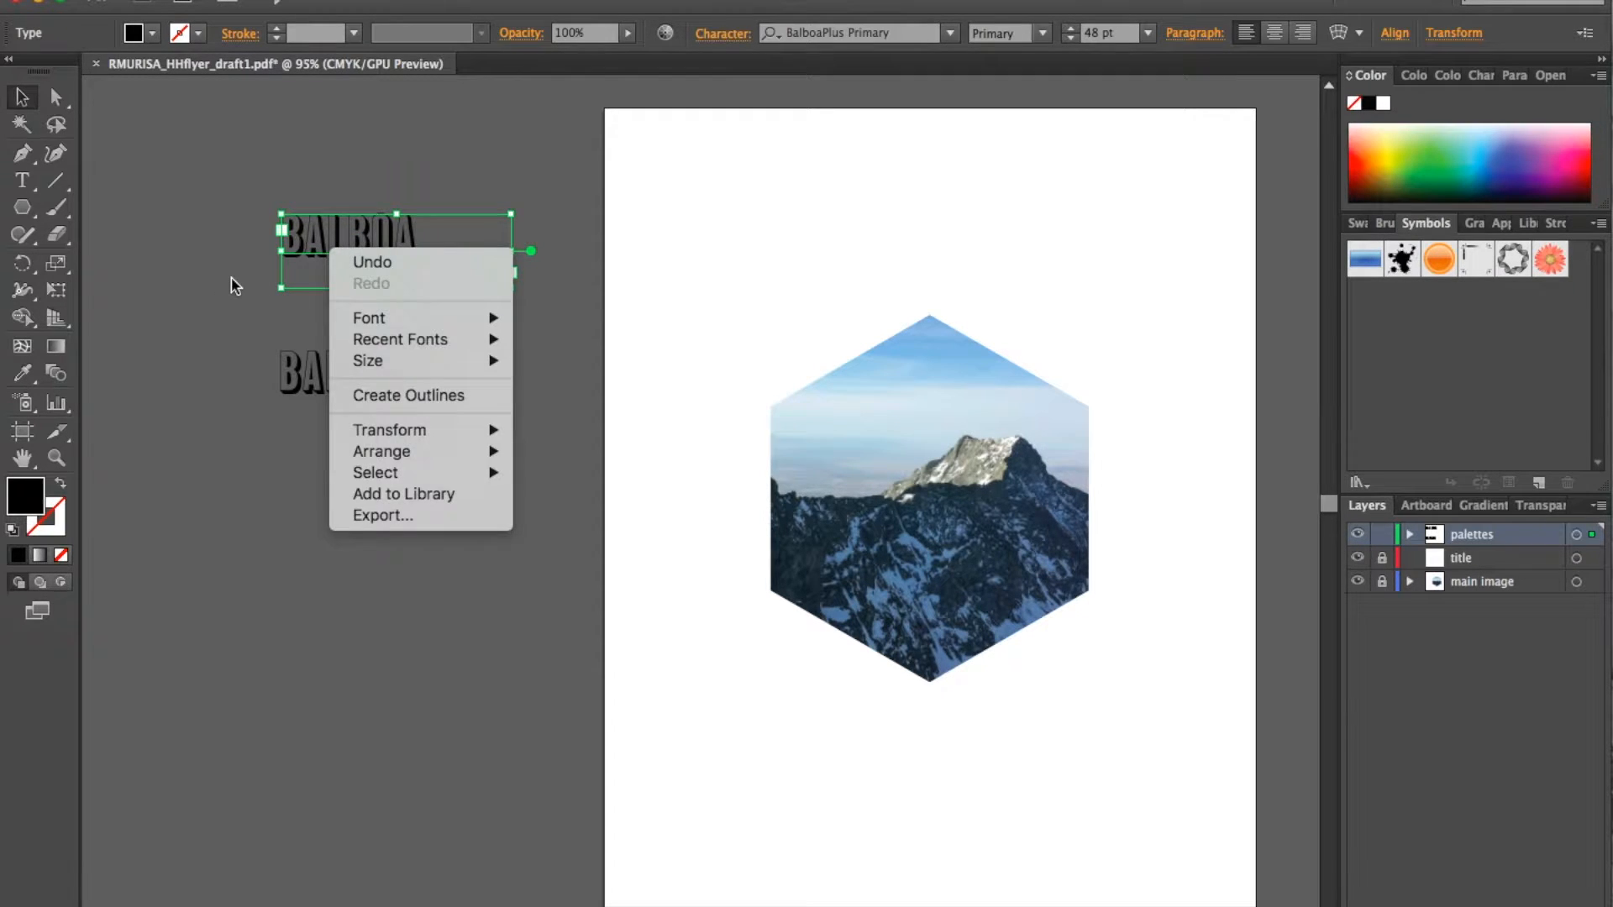
left_click(206, 283)
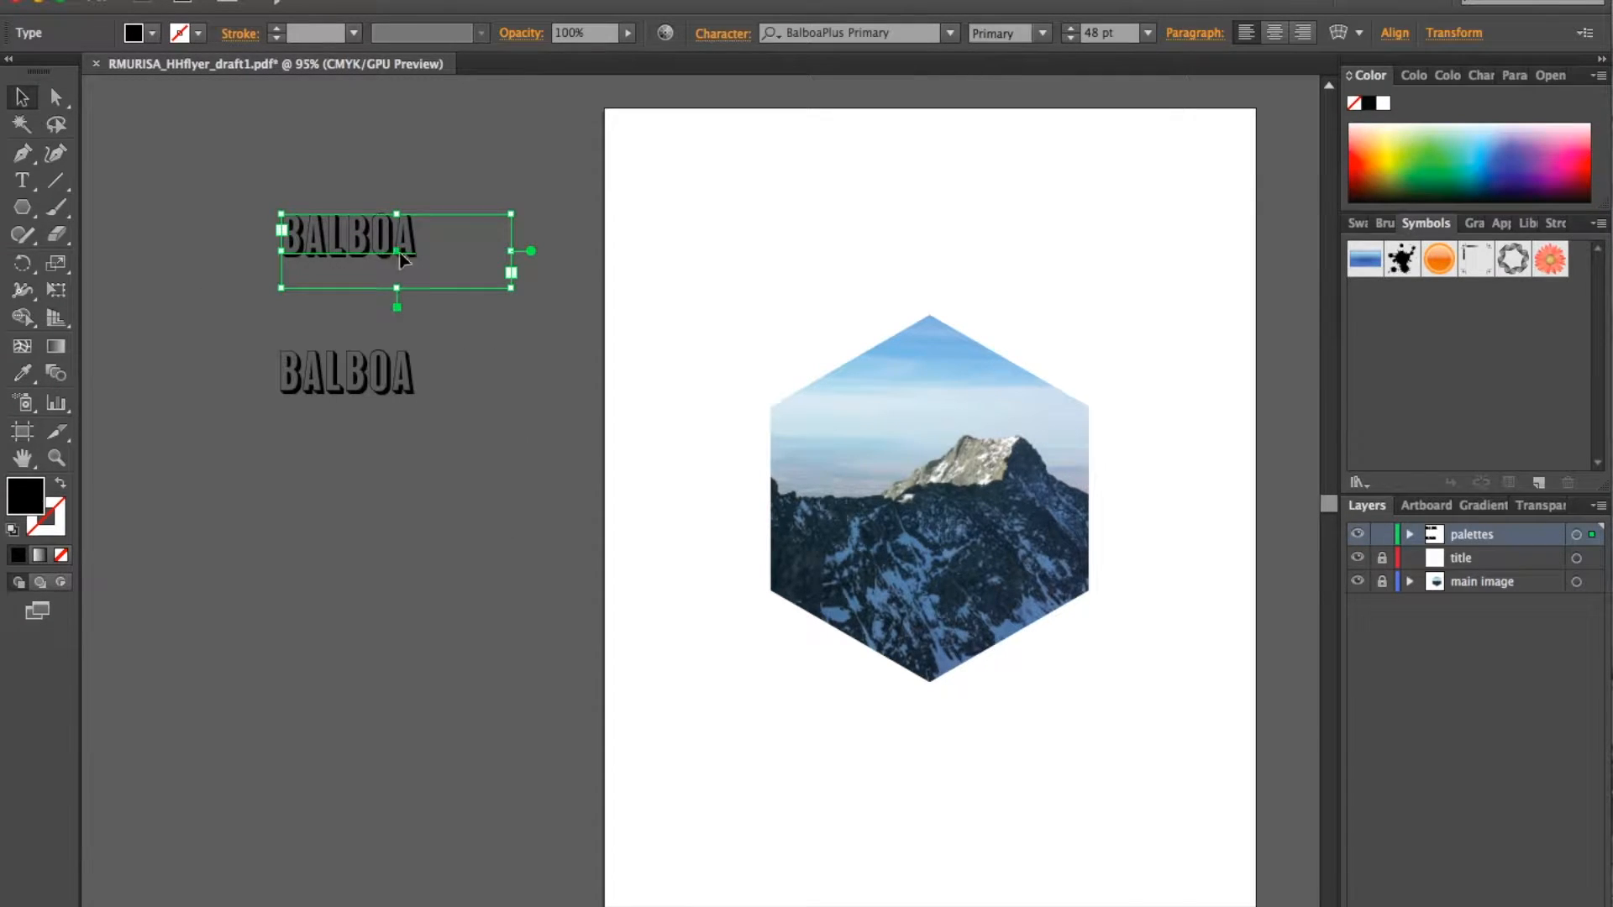
left_click(429, 515)
key("super+v")
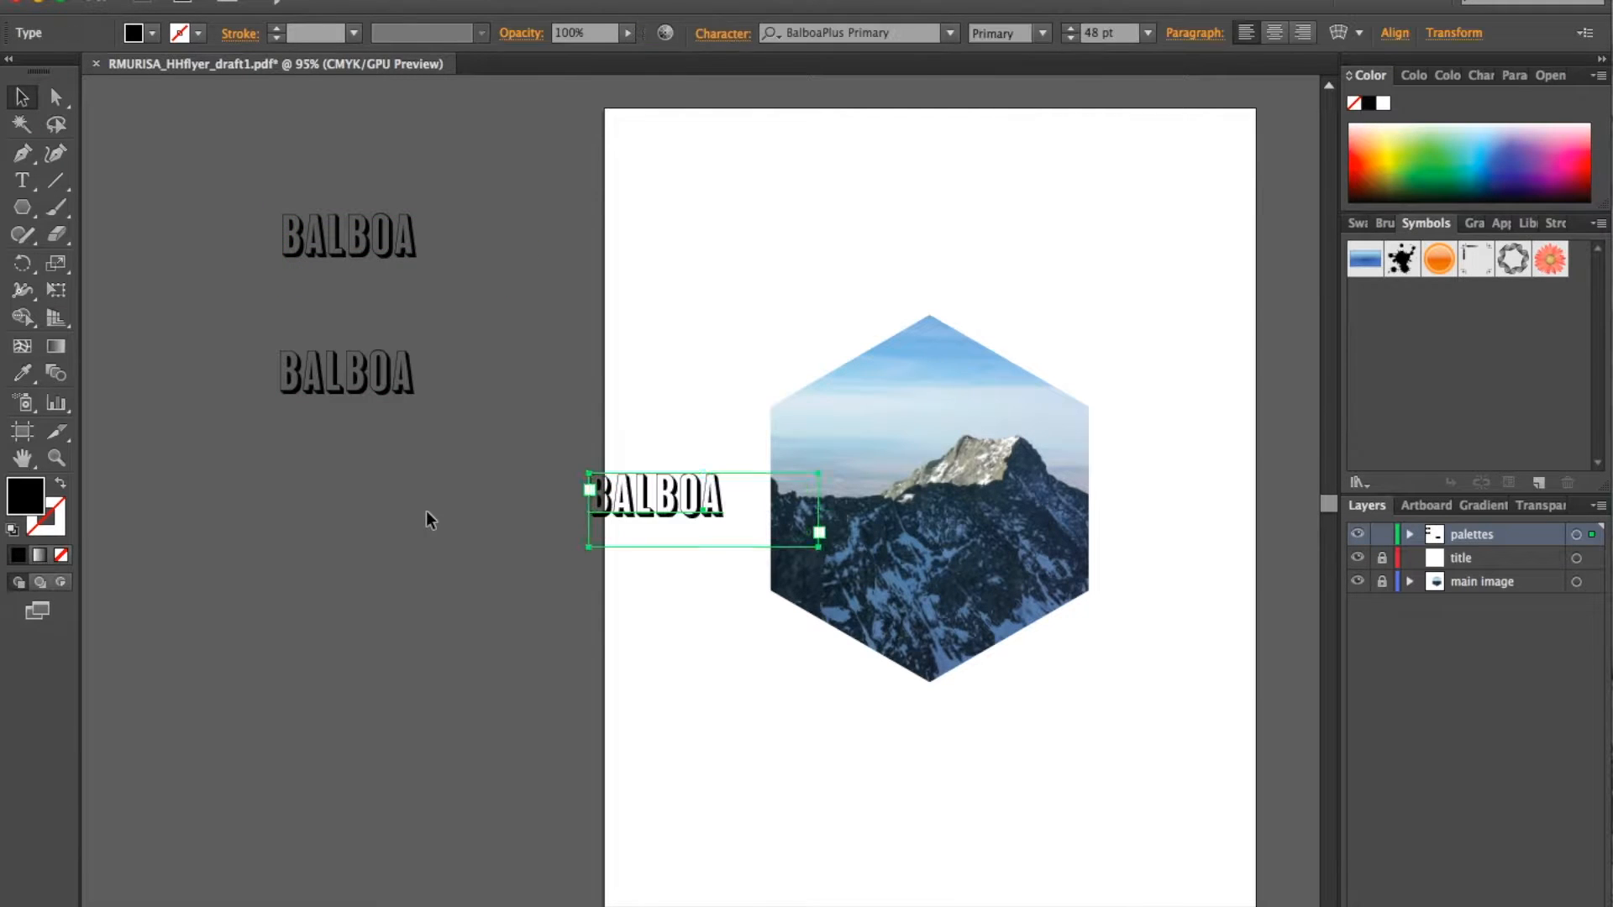
left_click_drag(650, 495, 370, 511)
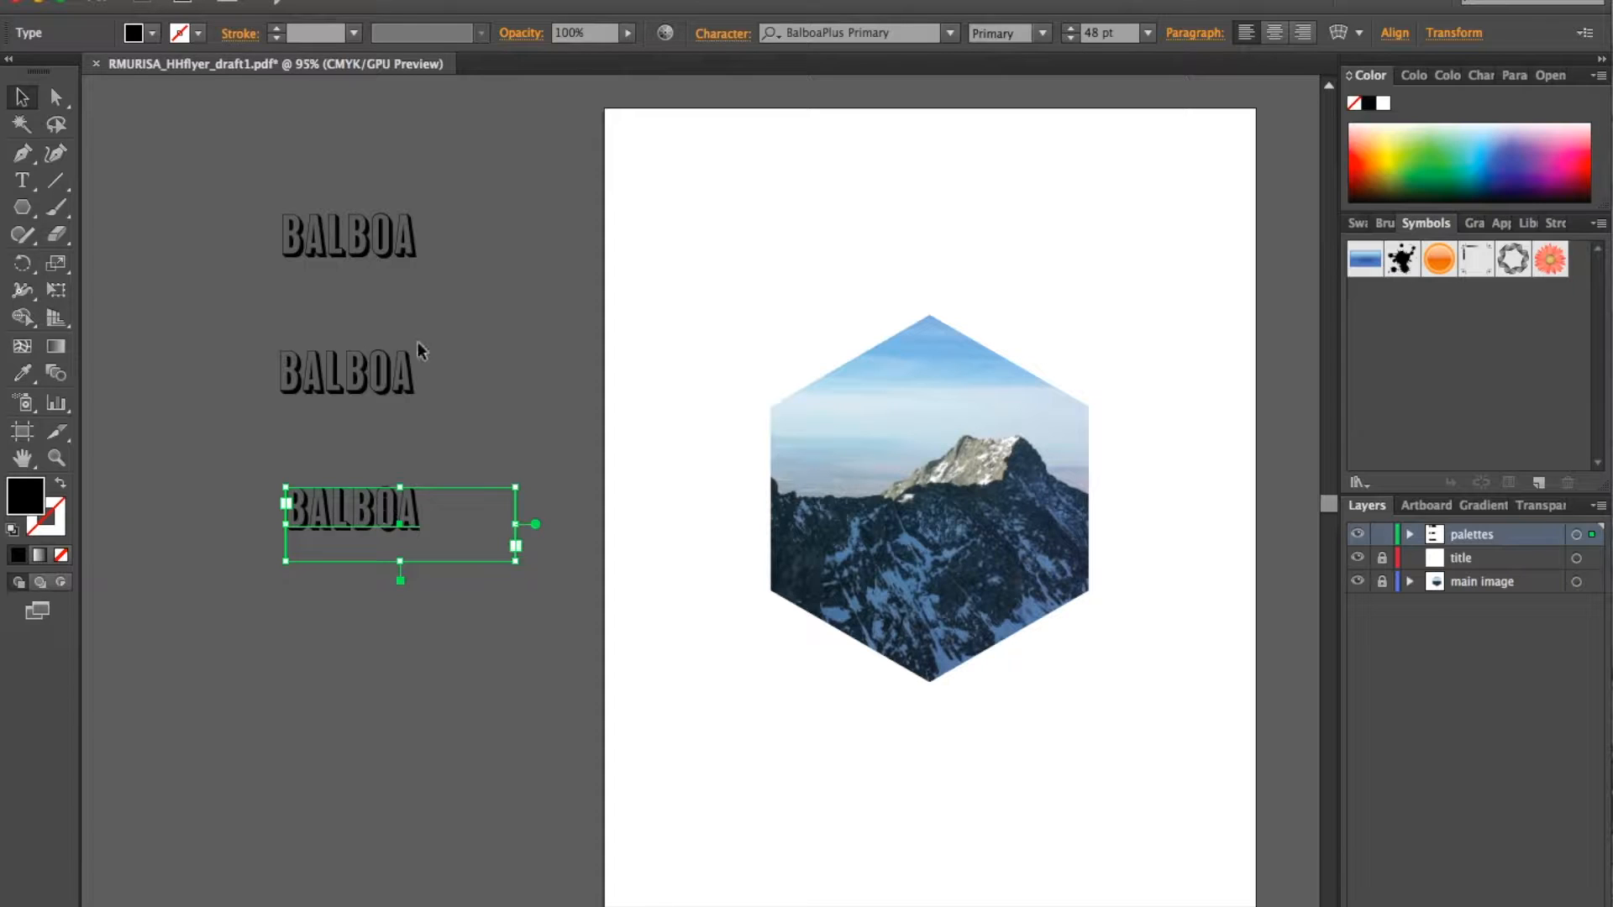
Step: Change the middle BALBOA copy to the Bungee font and replace its text with BUNGEE
left_click(368, 372)
mouse_move(352, 388)
left_mouse_down()
mouse_move(361, 360)
mouse_move(349, 383)
left_mouse_up()
key("t")
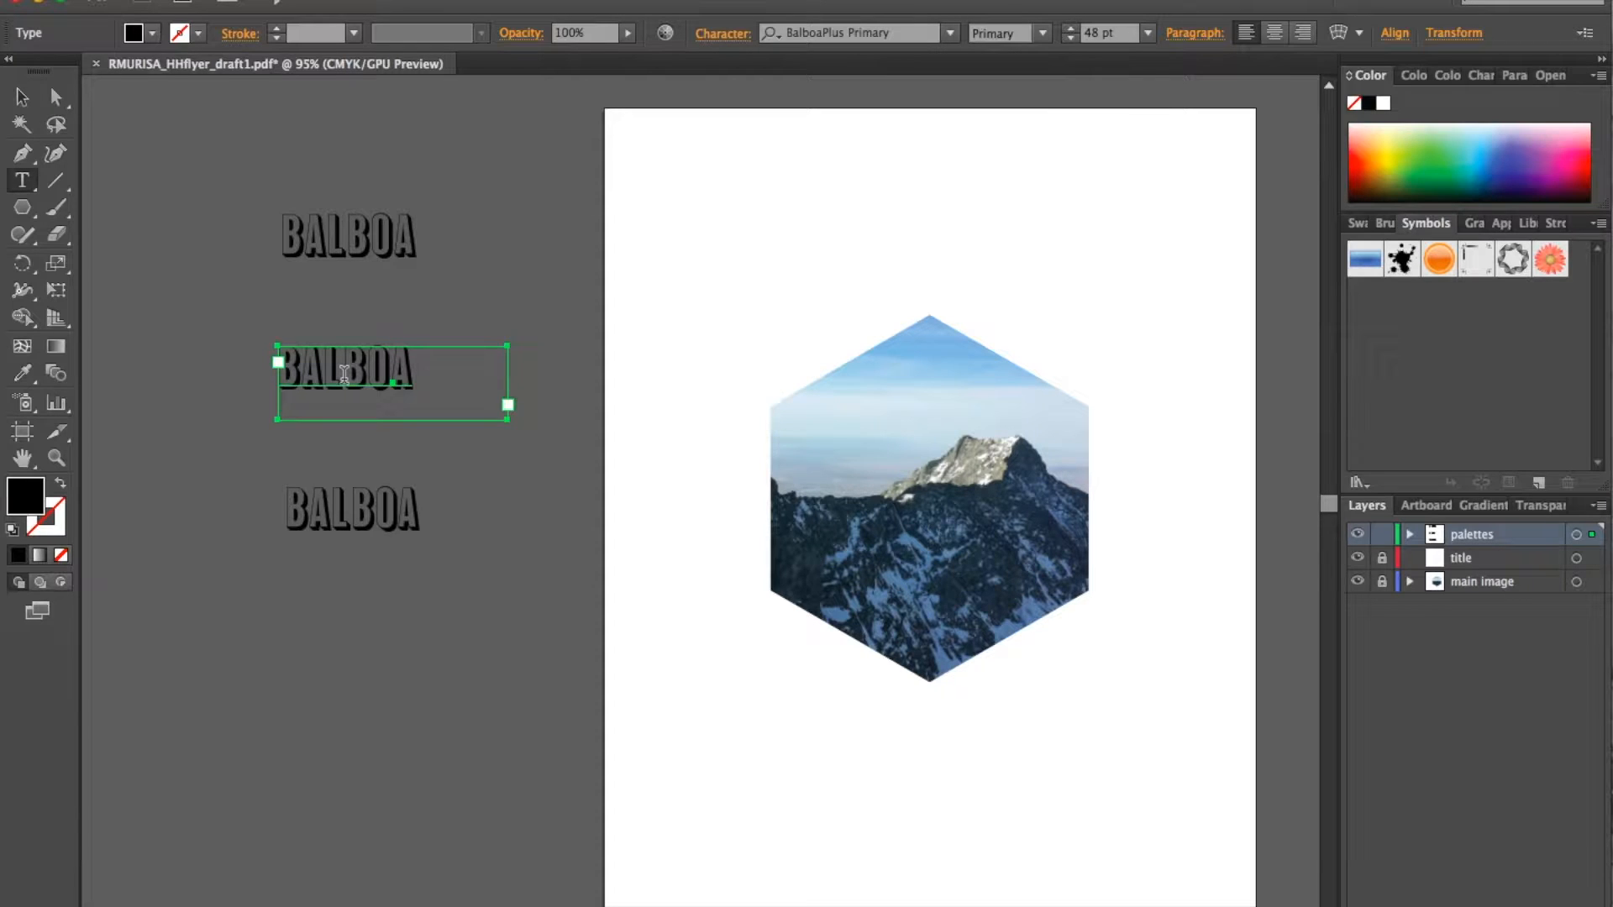
left_click_drag(471, 375, 235, 372)
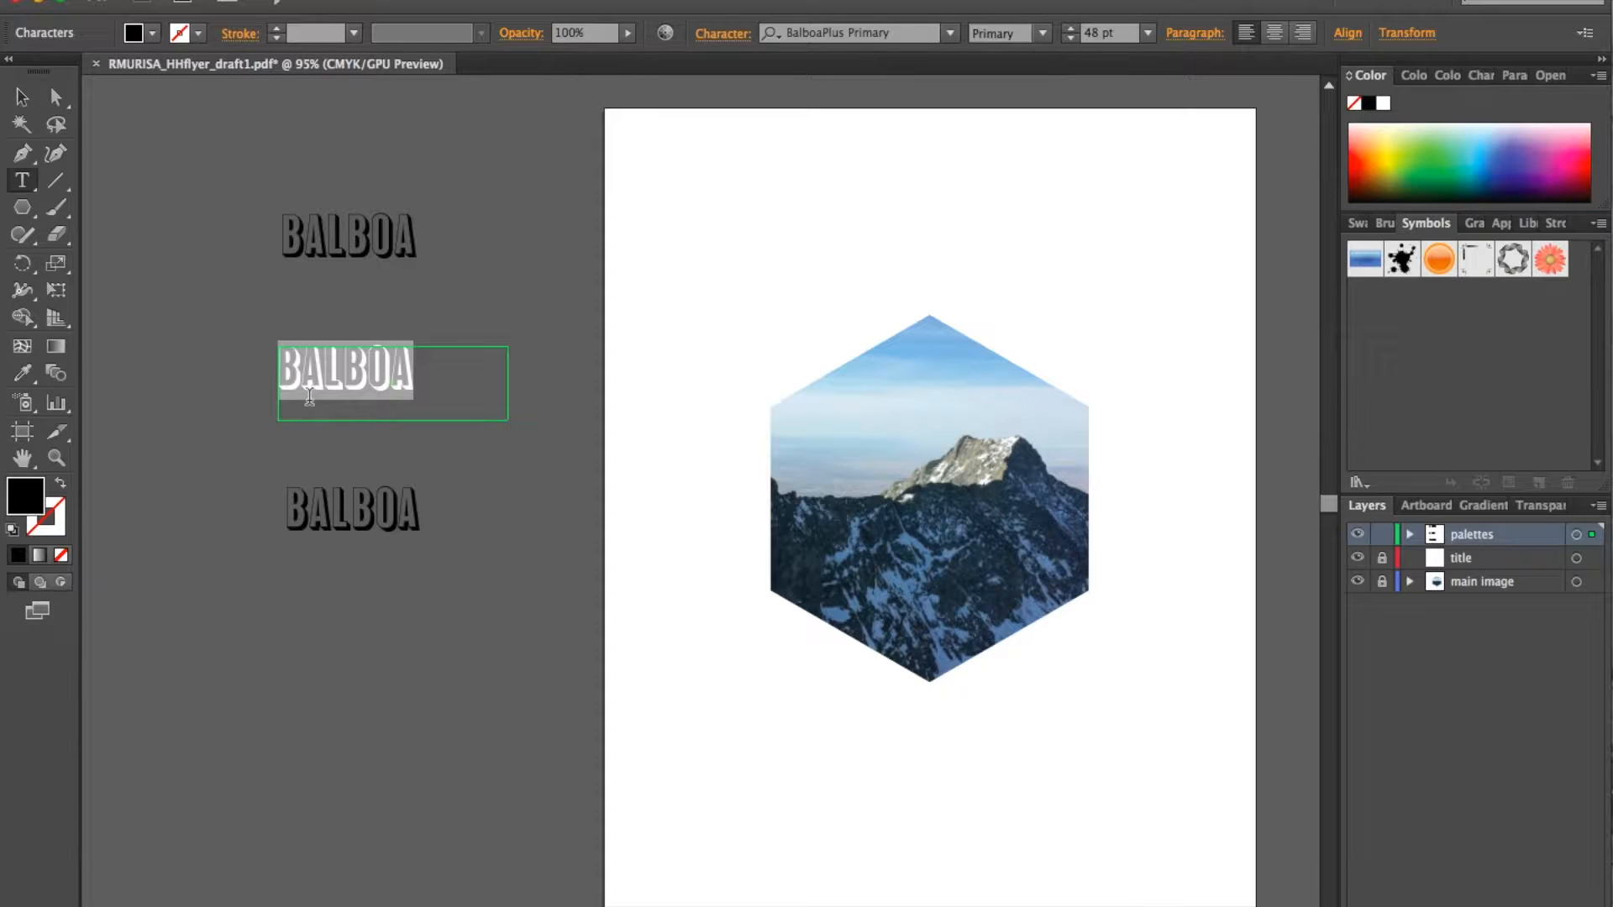
left_click(951, 34)
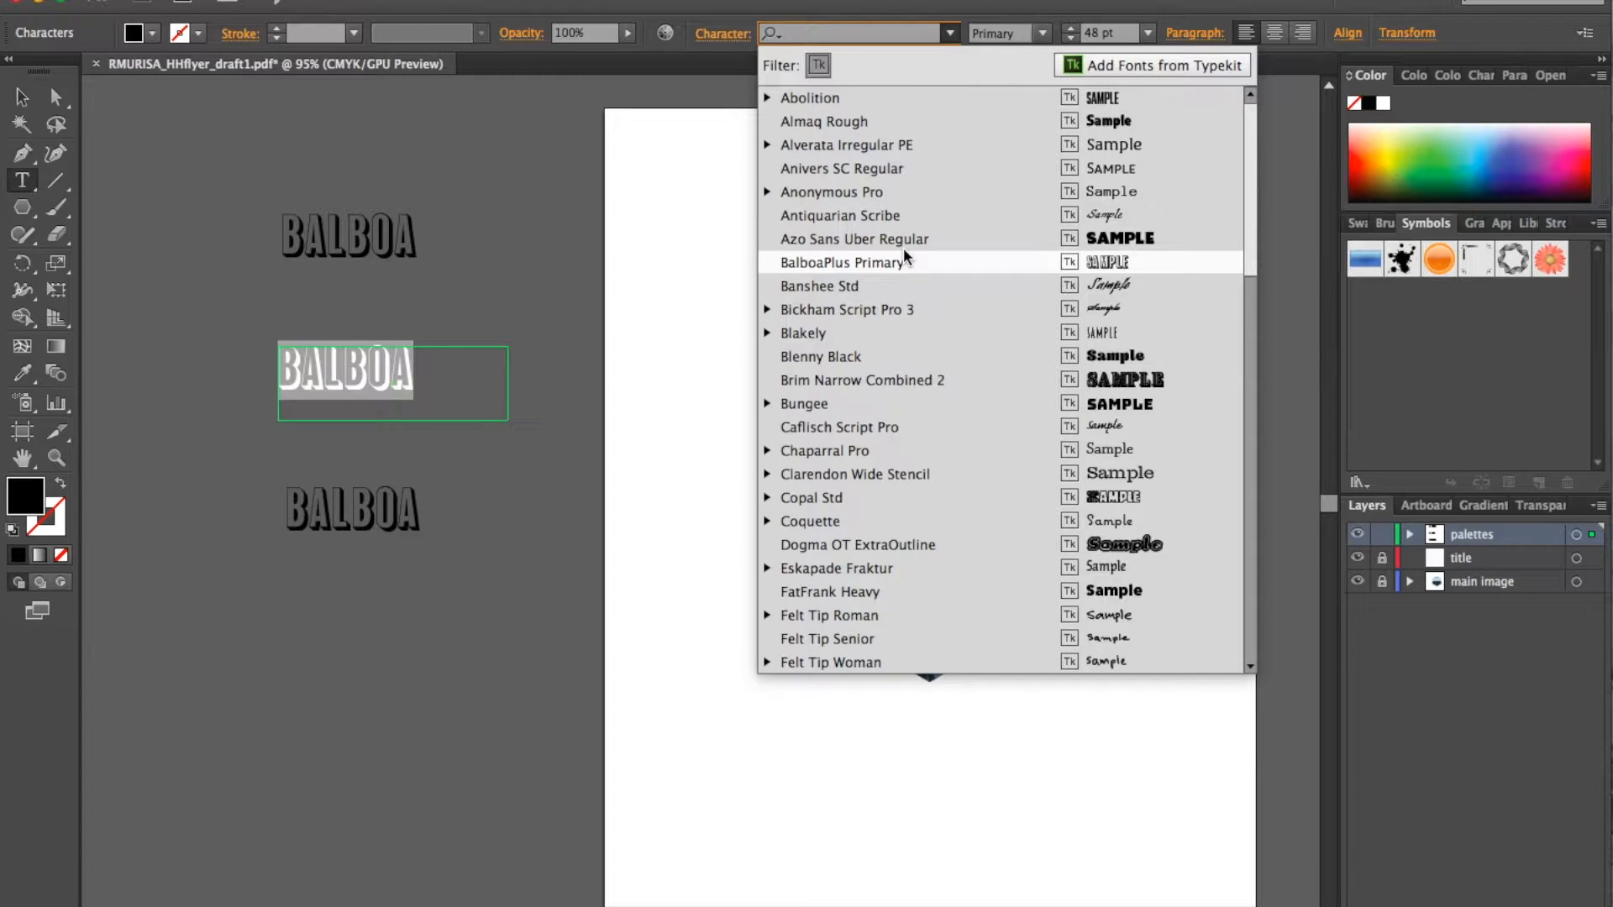
left_click(871, 403)
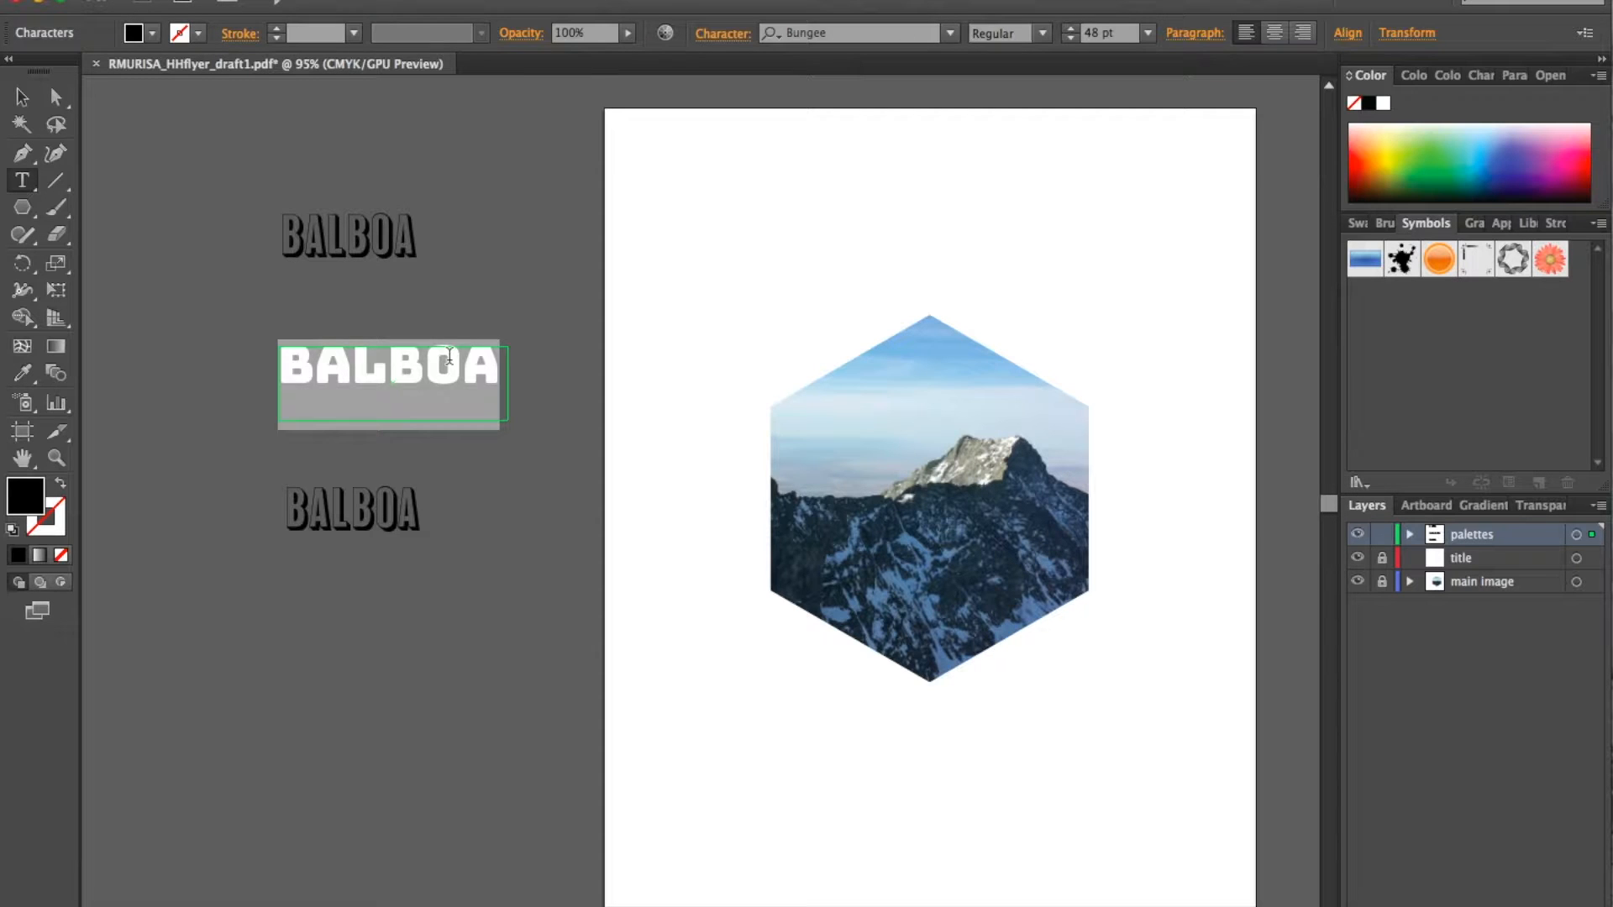
type("BUNGEE")
Step: Change the lowest BALBOA copy to Anivers SC Regular and replace its text with Anivers
left_click(390, 509)
left_click_drag(422, 513, 246, 506)
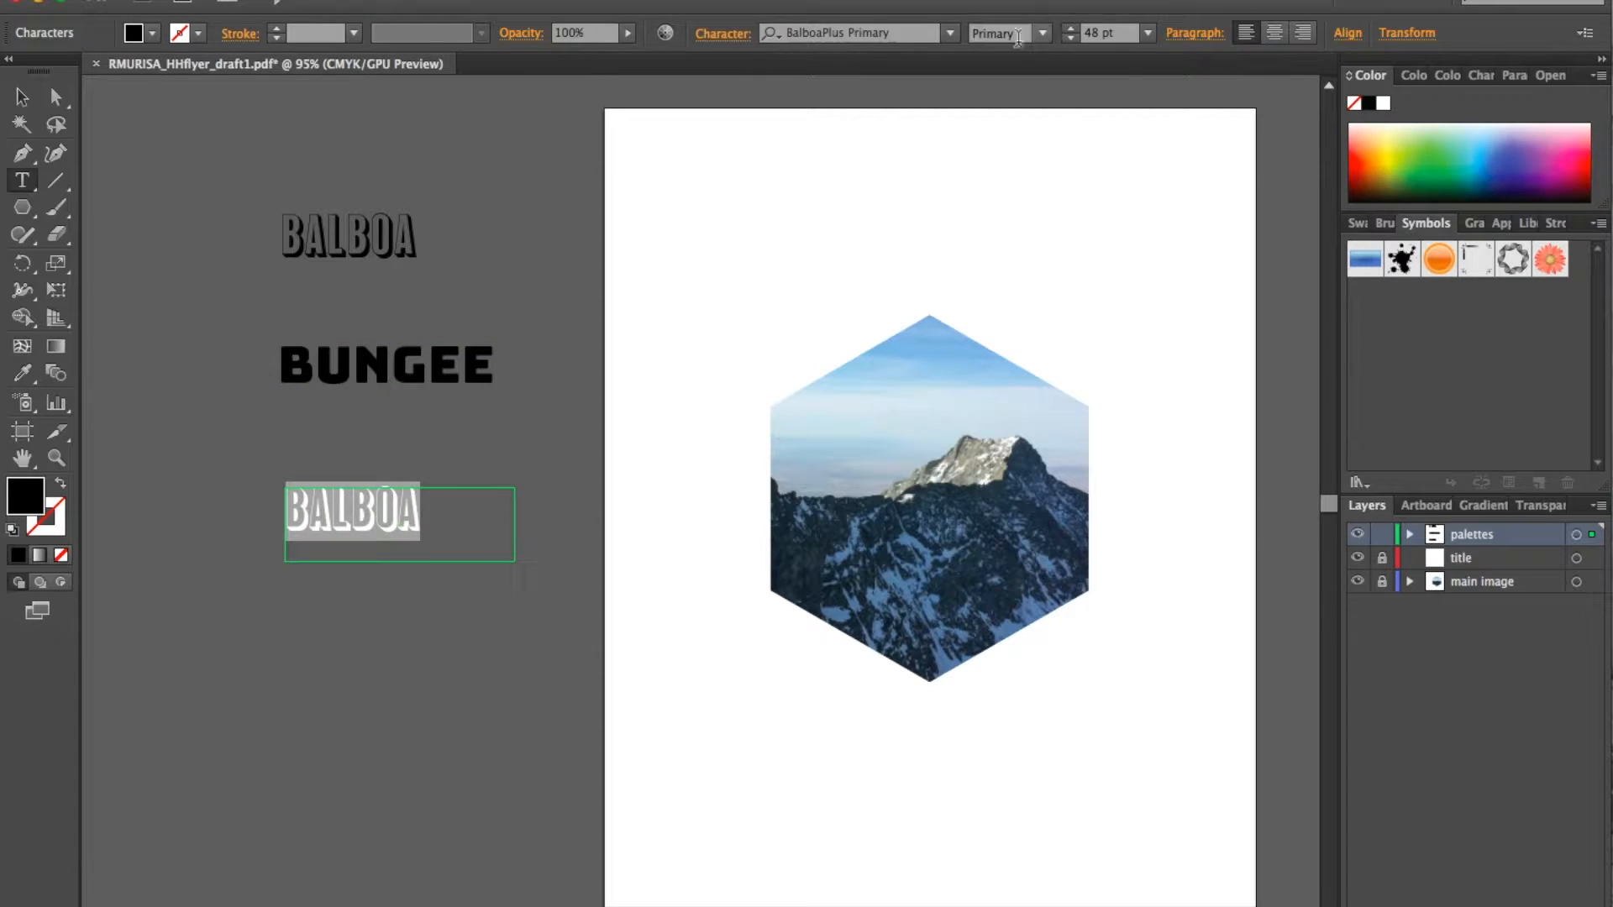
left_click(952, 35)
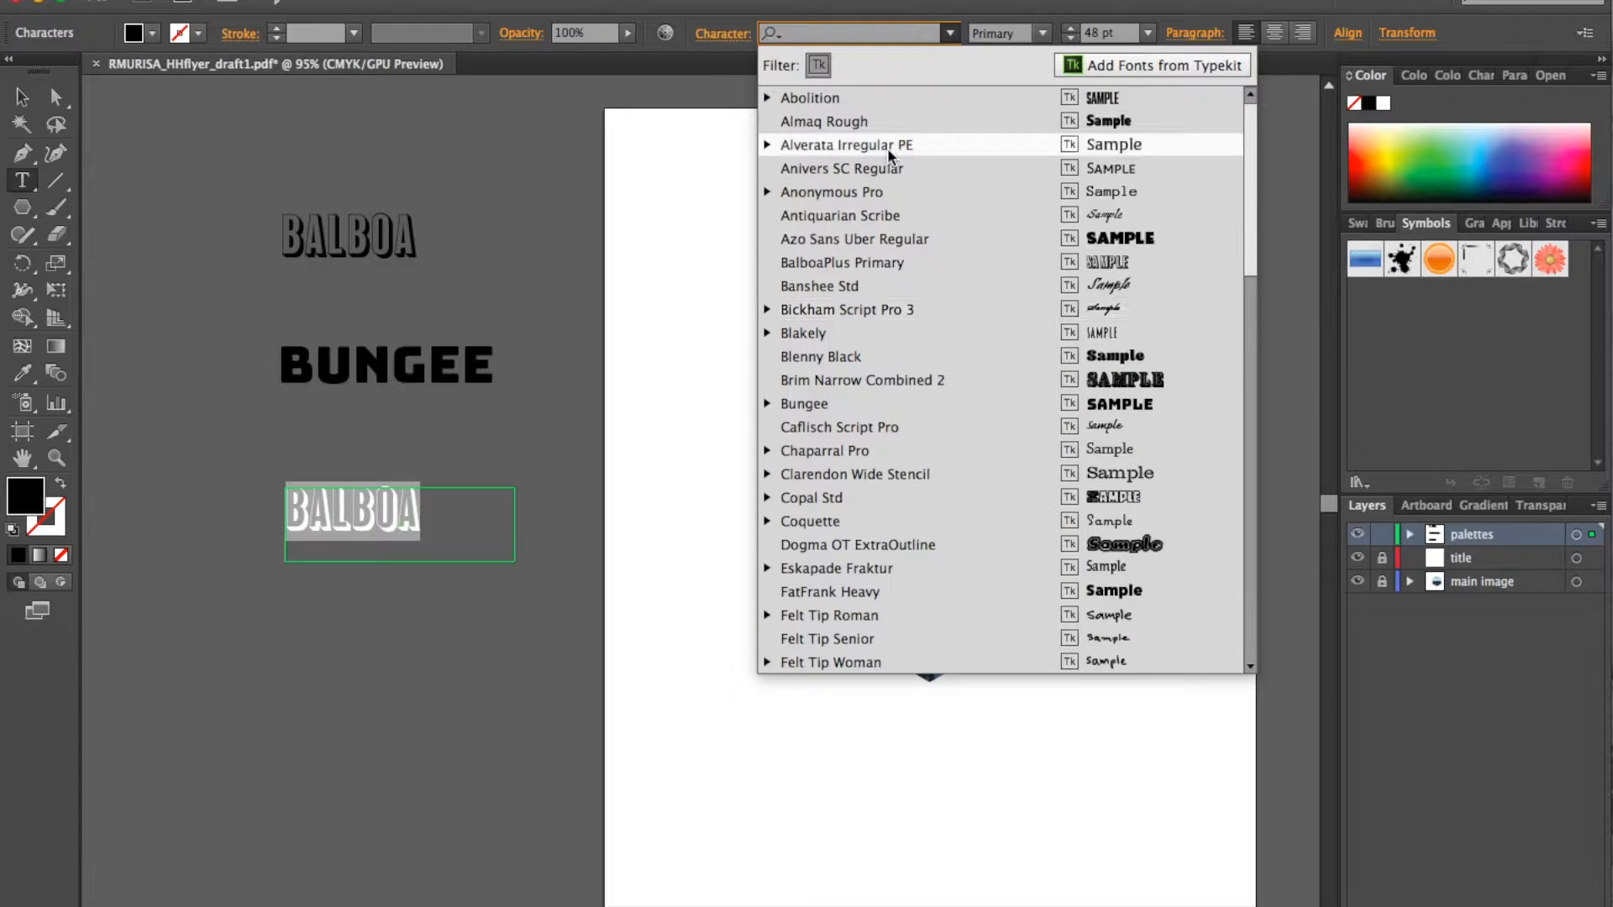
left_click(910, 168)
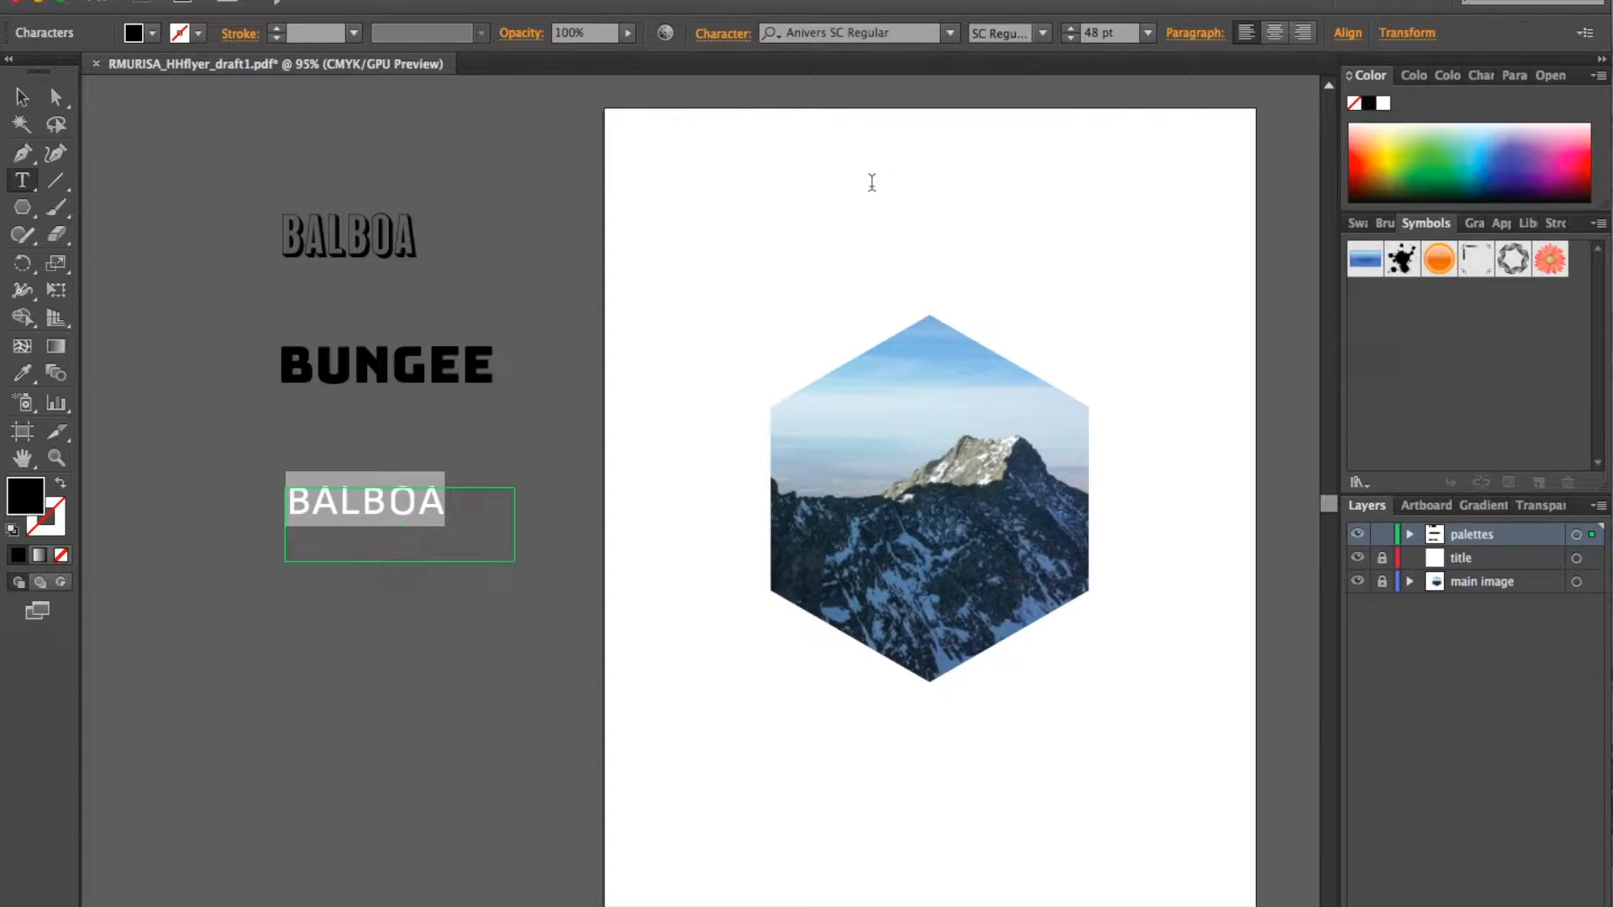
type("Anivers")
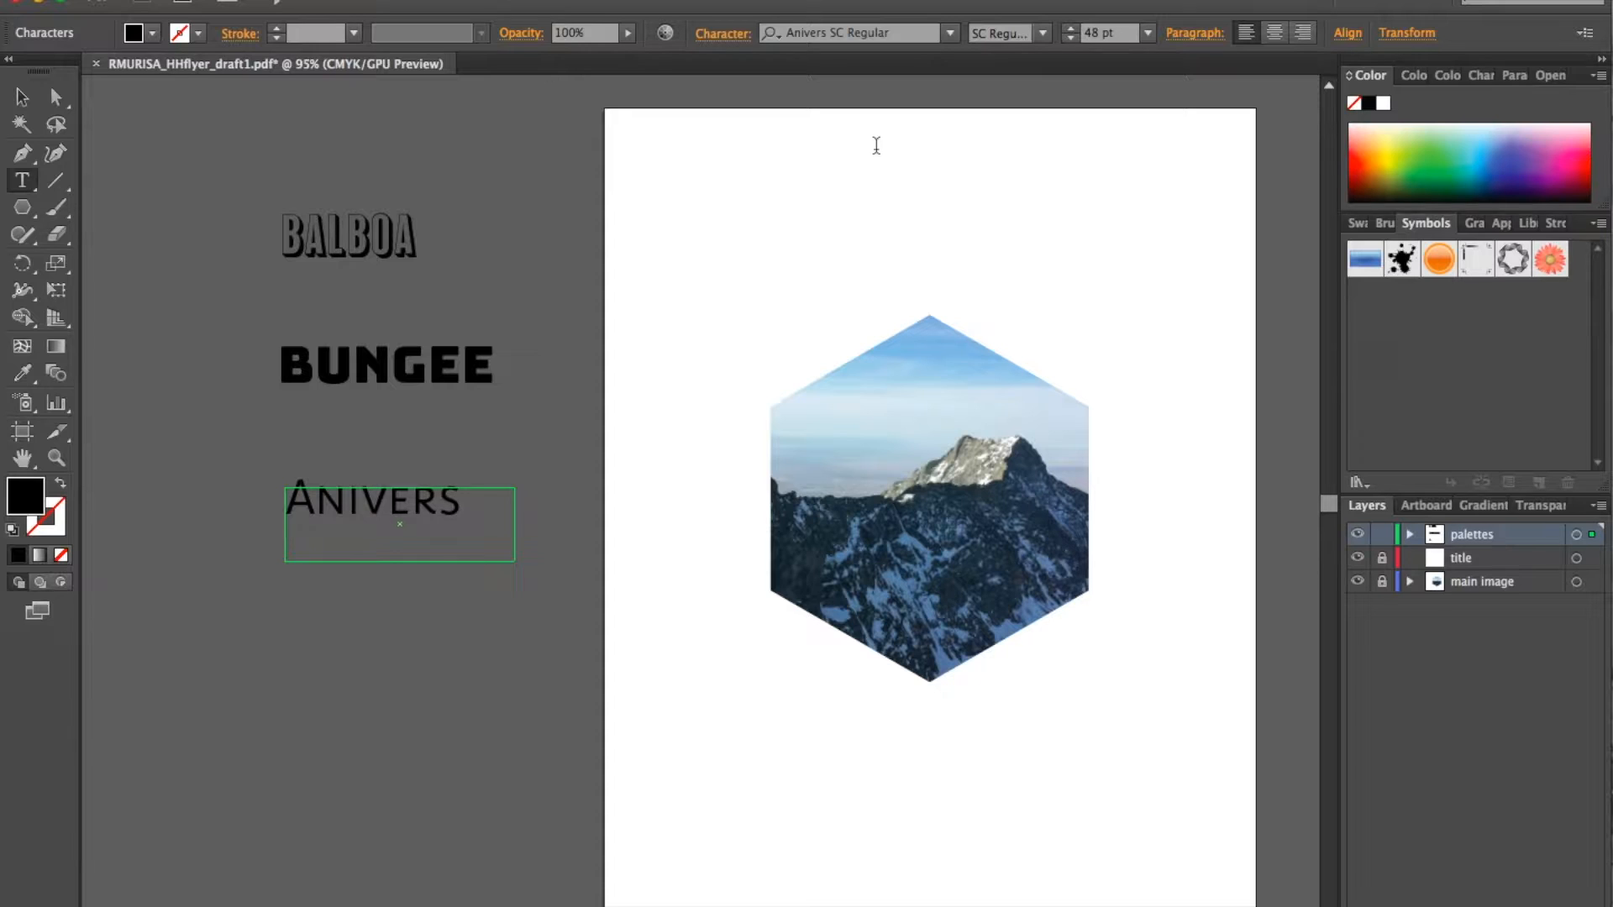
Step: Move the BUNGEE and Anivers samples up so the three font samples sit closer together
left_click(21, 96)
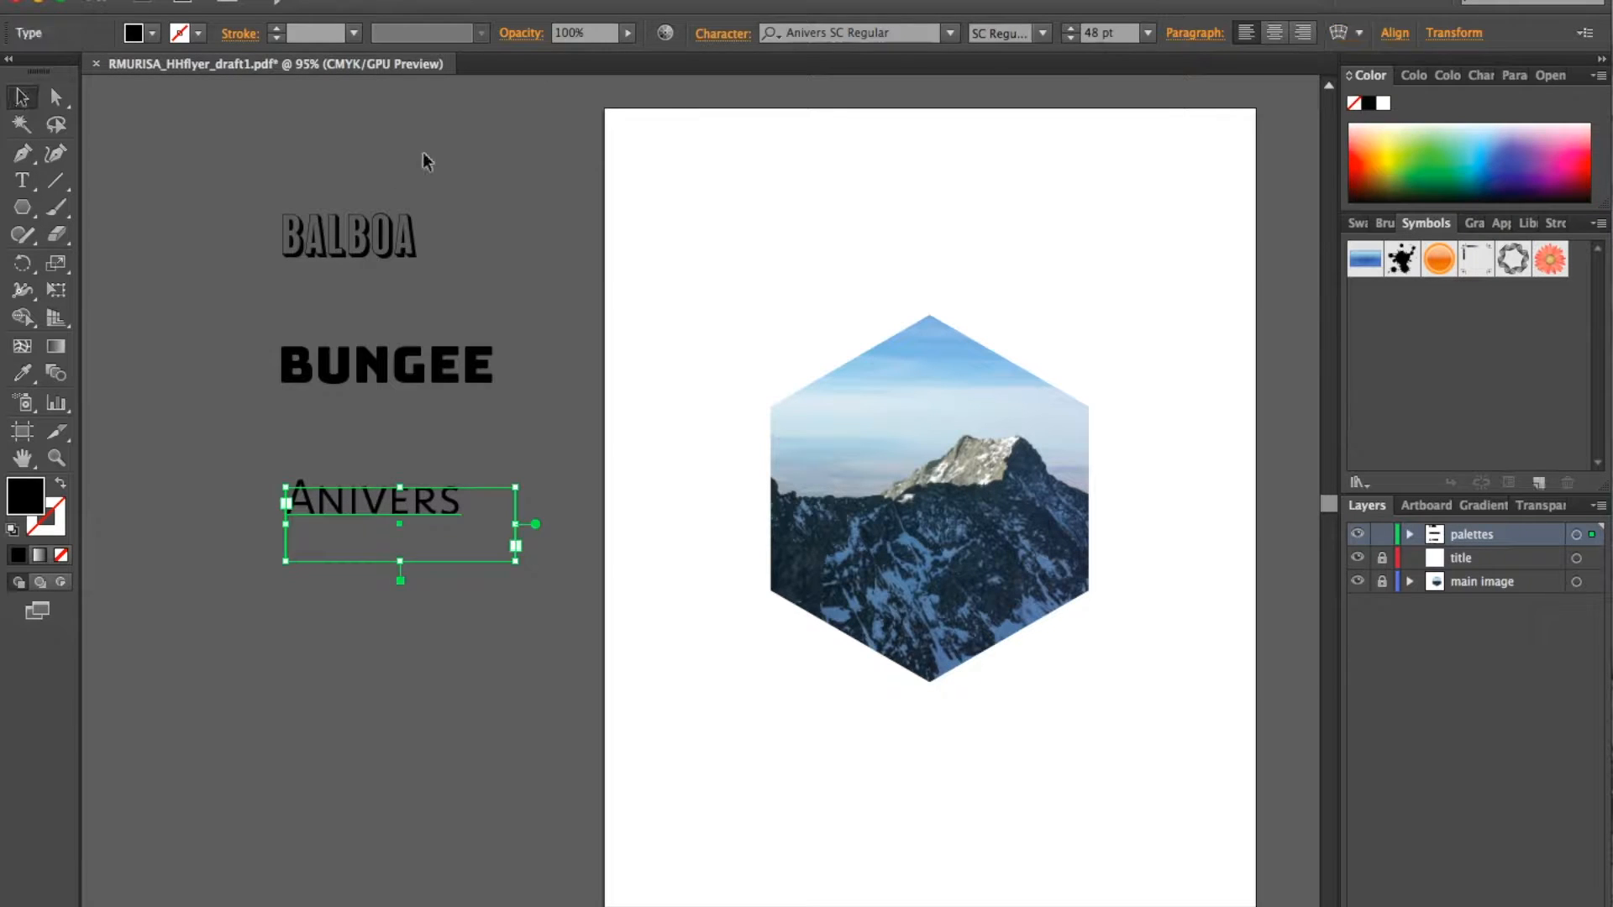
left_click(347, 411)
left_click_drag(347, 408, 375, 366)
left_click_drag(386, 512, 375, 460)
left_click(555, 402)
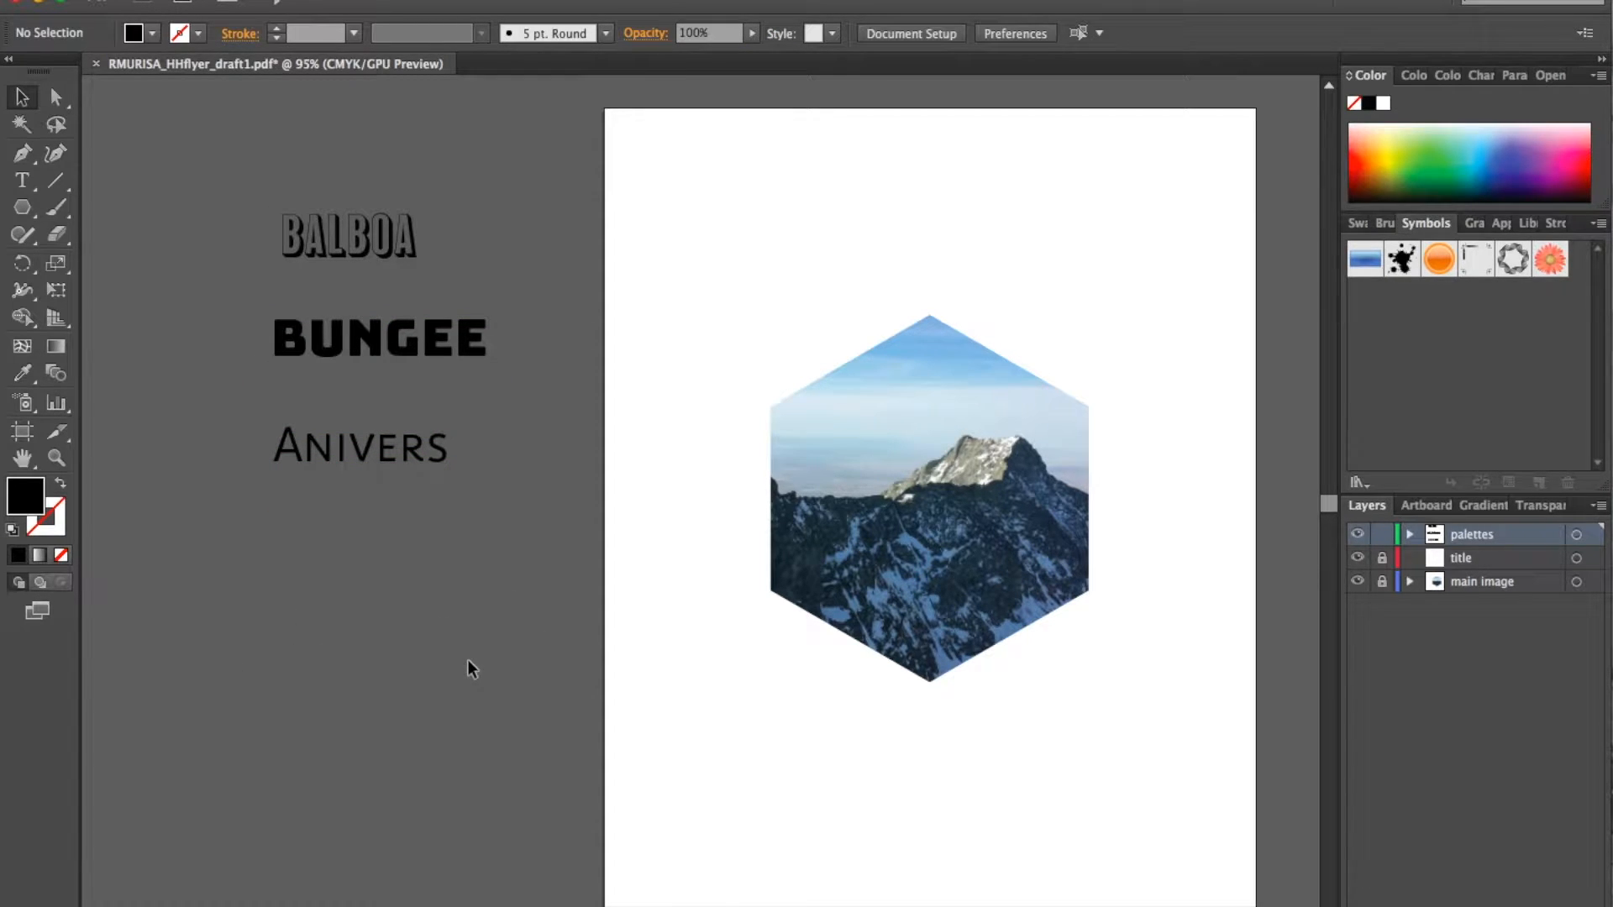
Step: Draw a black rectangle about 1.14 by 1.11 in below the font samples and duplicate it into a row of three
key("m")
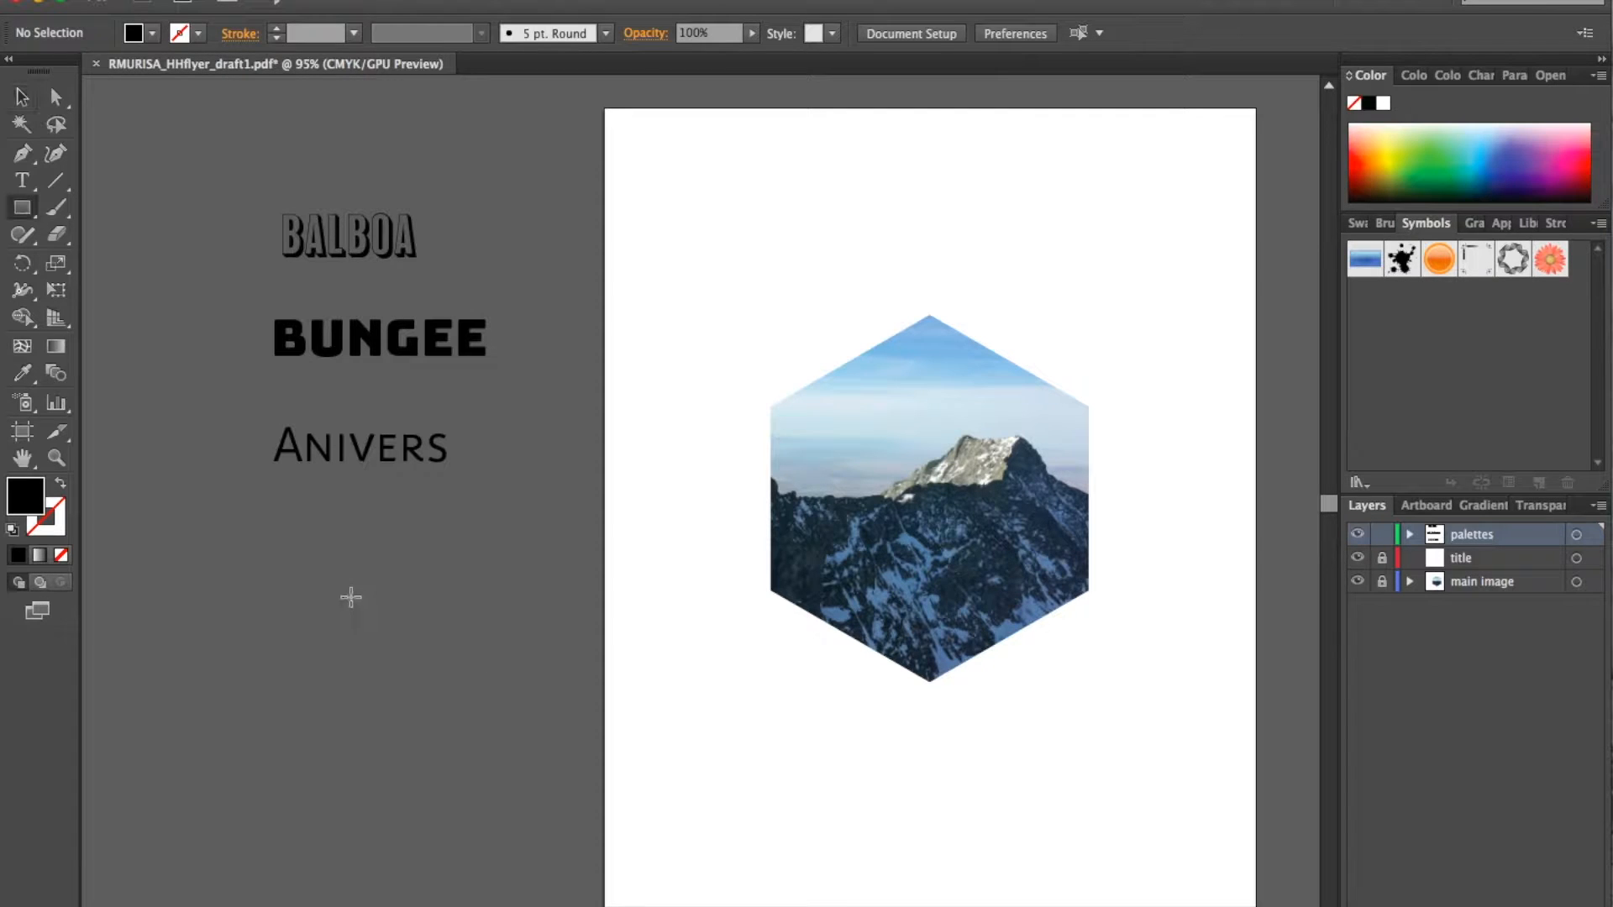
left_click(22, 96)
left_click(23, 207)
left_click_drag(206, 557, 293, 643)
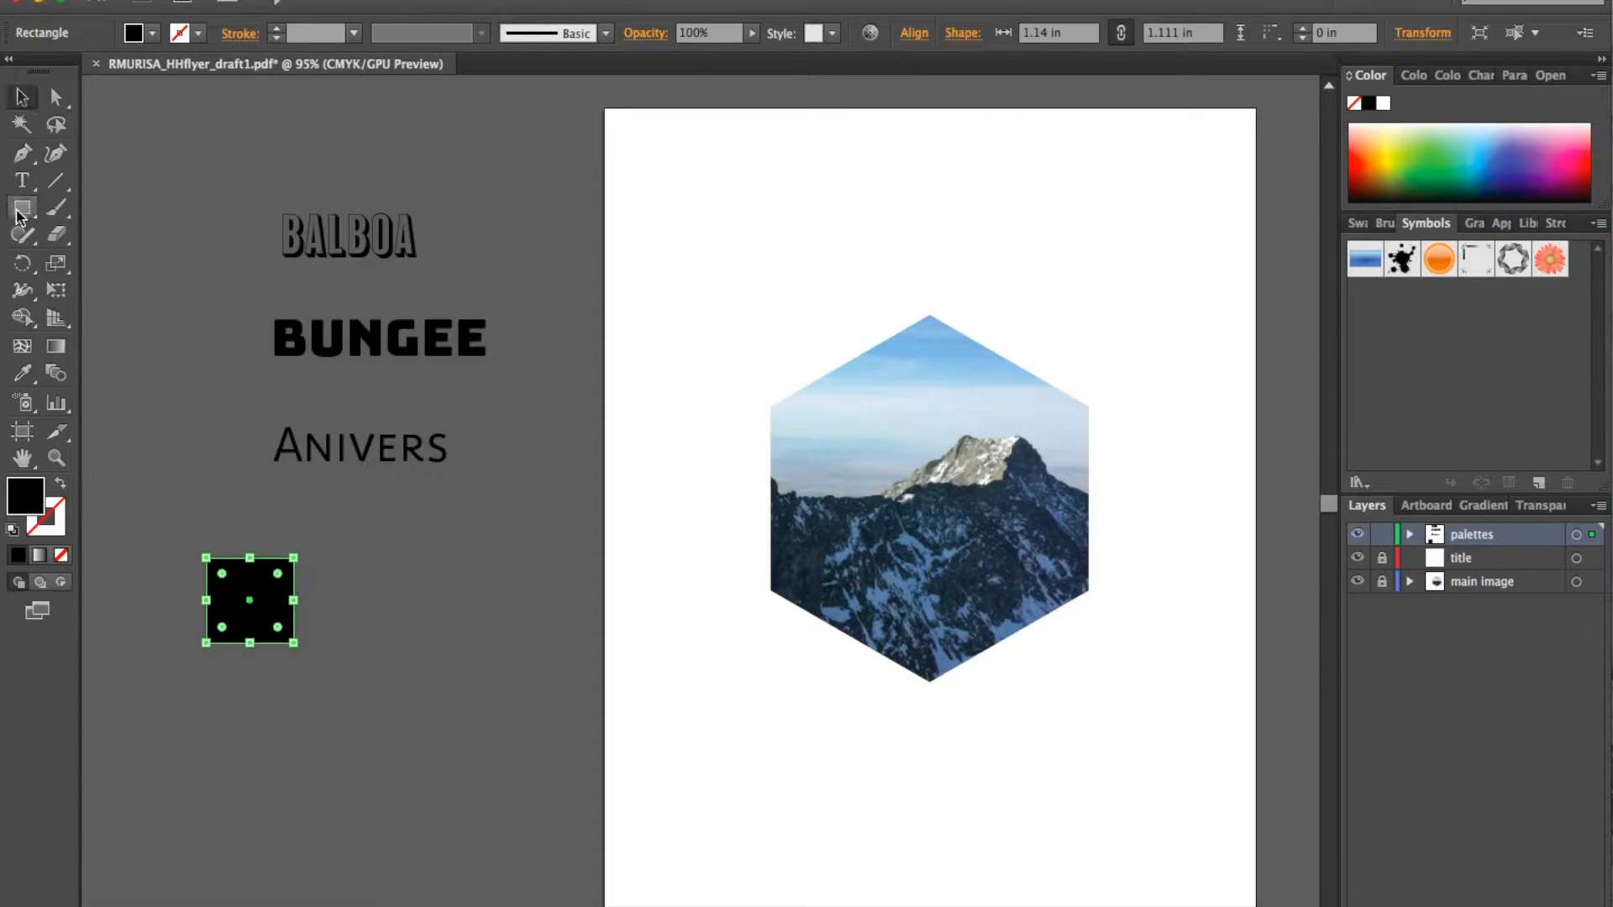
key("v")
left_click_drag(275, 594, 494, 597)
Step: Examine the colours in the reference flyer RMURISA_UCflyer.pdf, then dismiss it and return to the draft
left_click(255, 641)
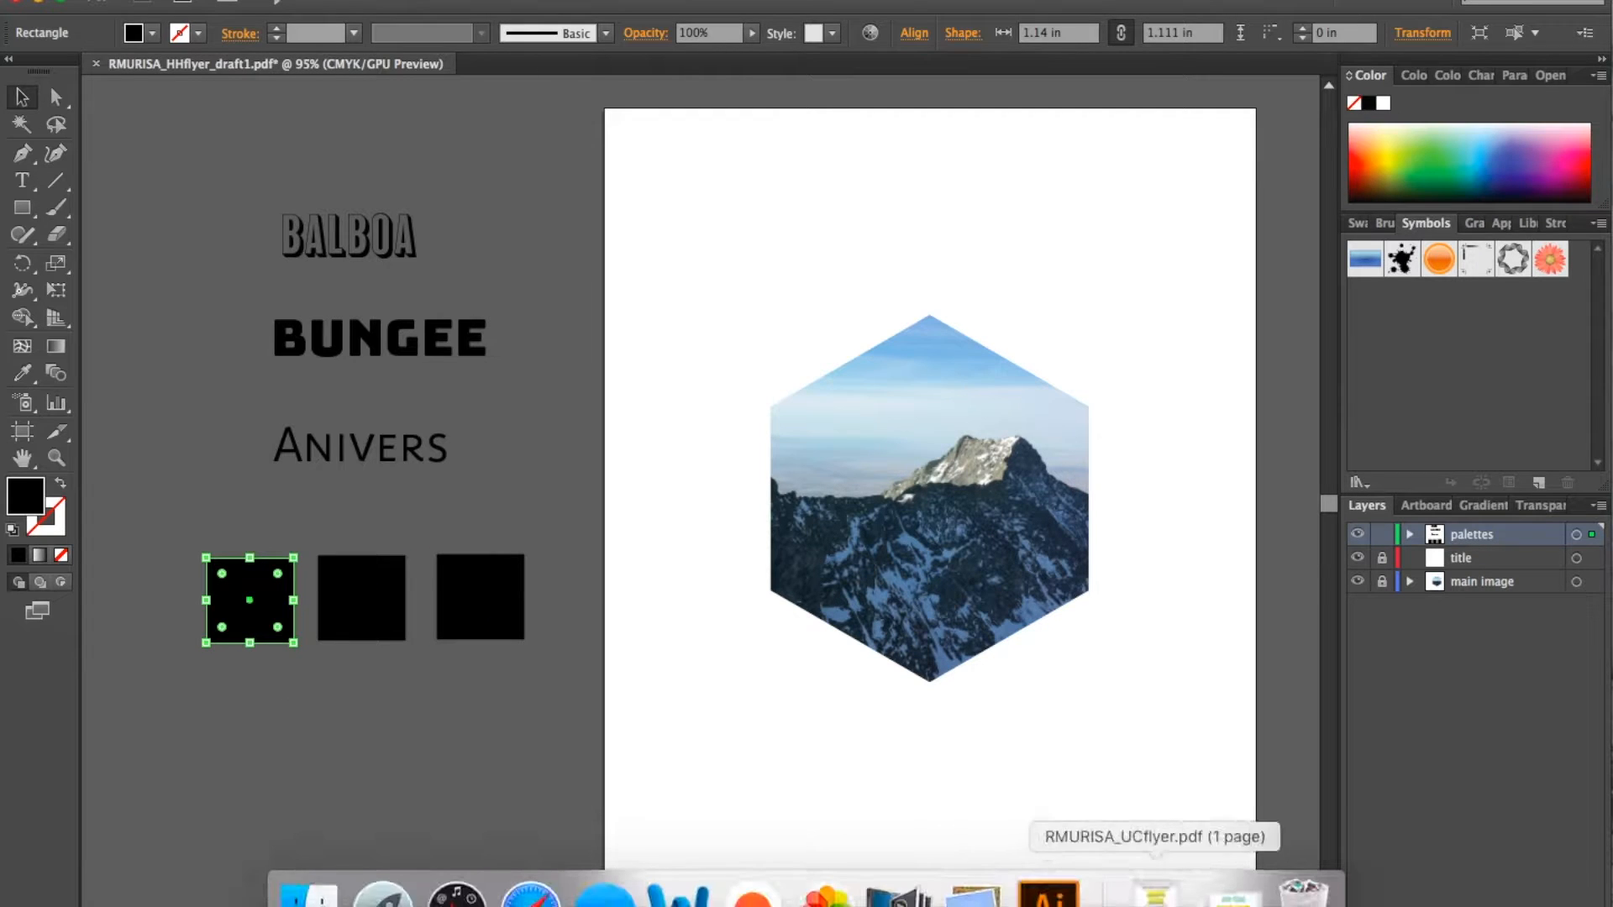
left_click(1157, 893)
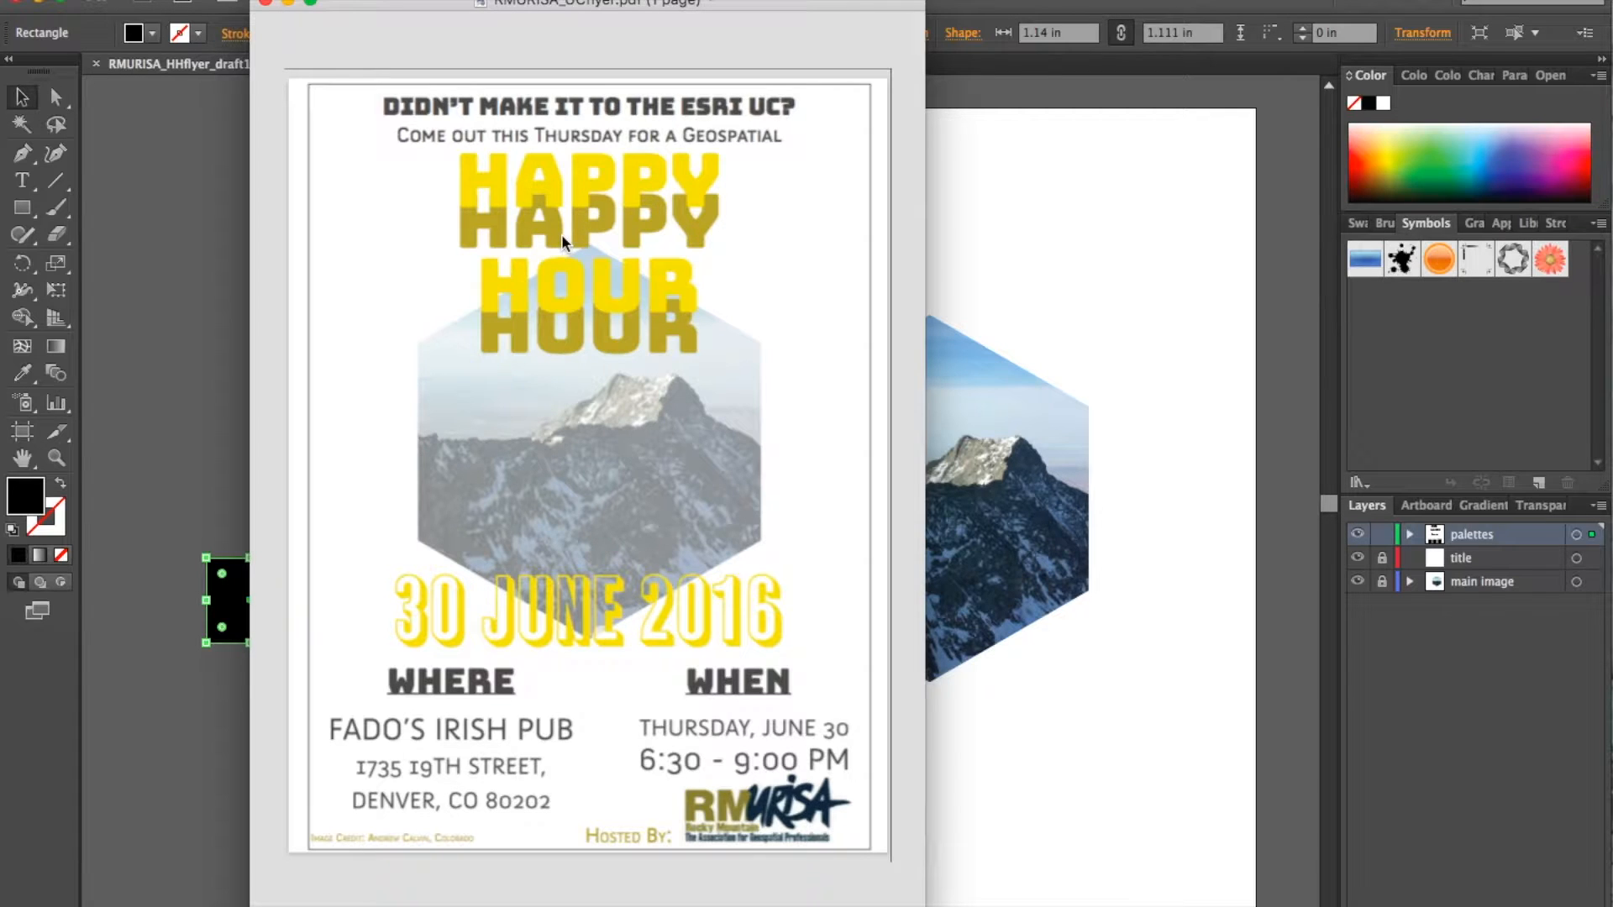
left_click(288, 3)
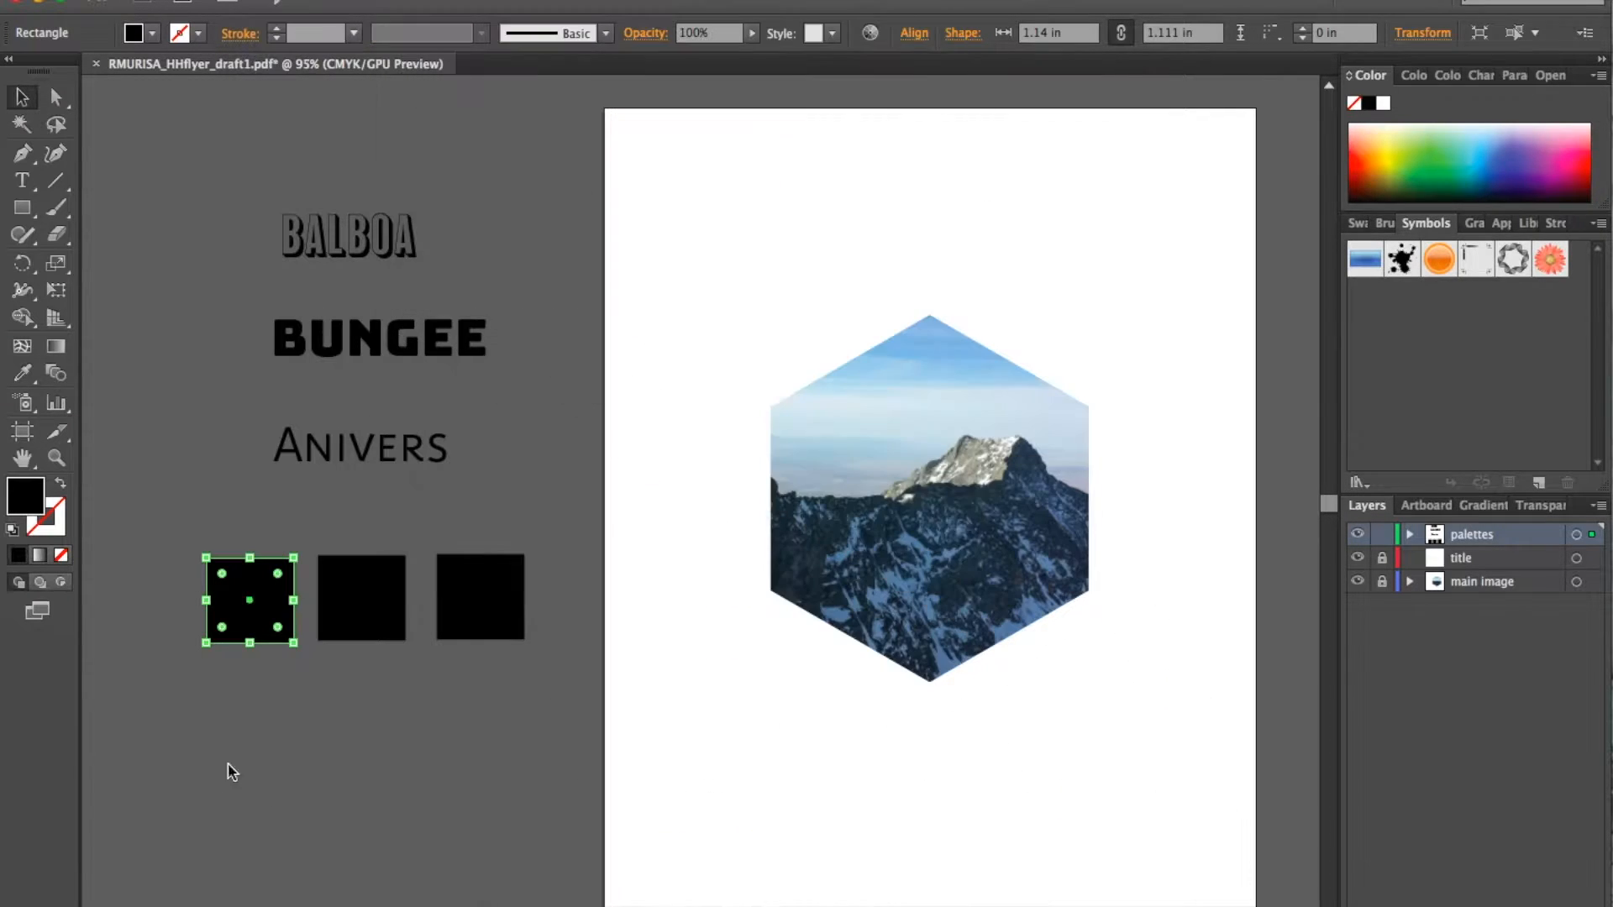
Step: Fill the first black square of the palette row with golden yellow EEC41A
double_click(27, 505)
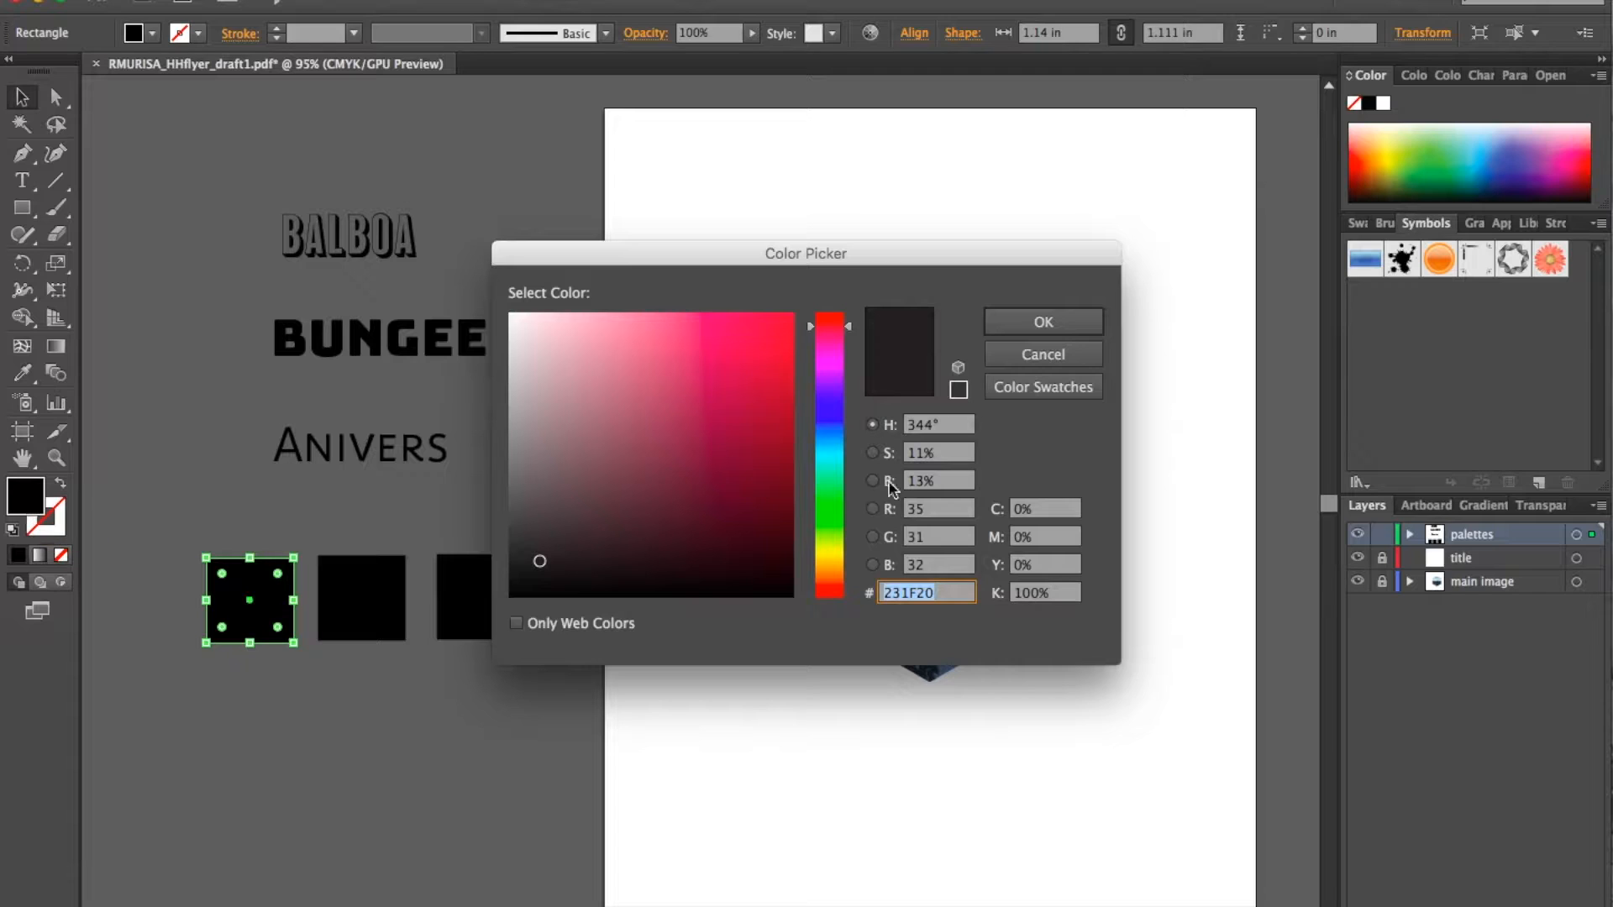
left_click(830, 560)
mouse_move(845, 559)
left_mouse_down()
mouse_move(845, 512)
mouse_move(843, 560)
left_mouse_up()
mouse_move(765, 336)
left_mouse_down()
mouse_move(613, 476)
mouse_move(683, 414)
mouse_move(681, 433)
mouse_move(775, 330)
left_mouse_up()
left_click(1042, 317)
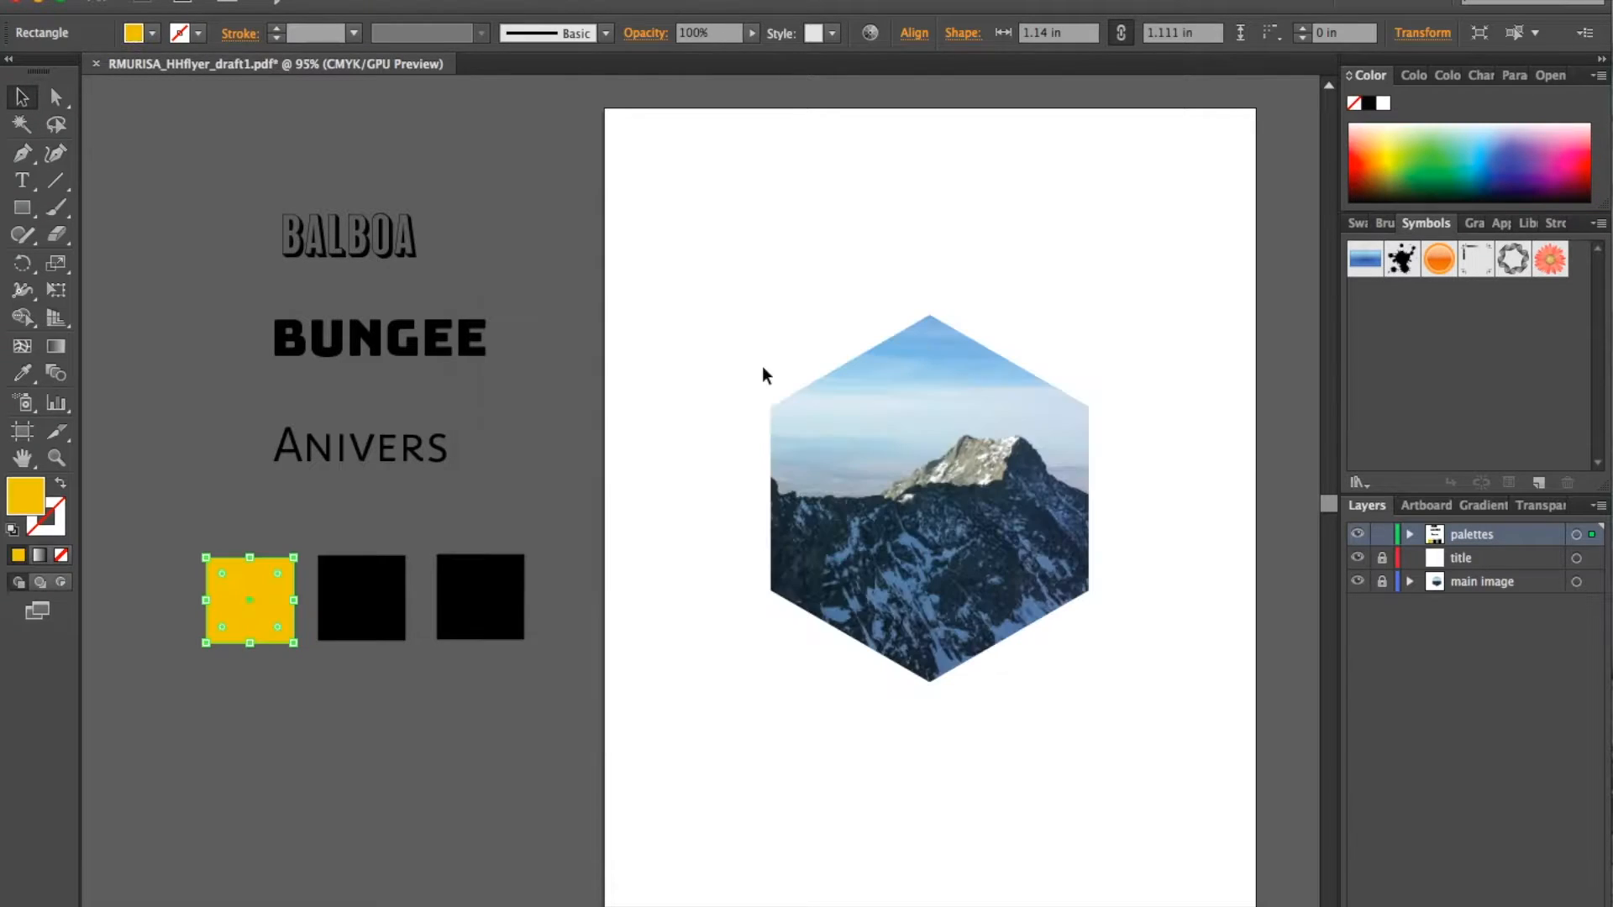
Step: Sample the yellow square's colour onto the middle square and darken its fill to brown 6D5906
left_click(446, 508)
left_click(401, 588)
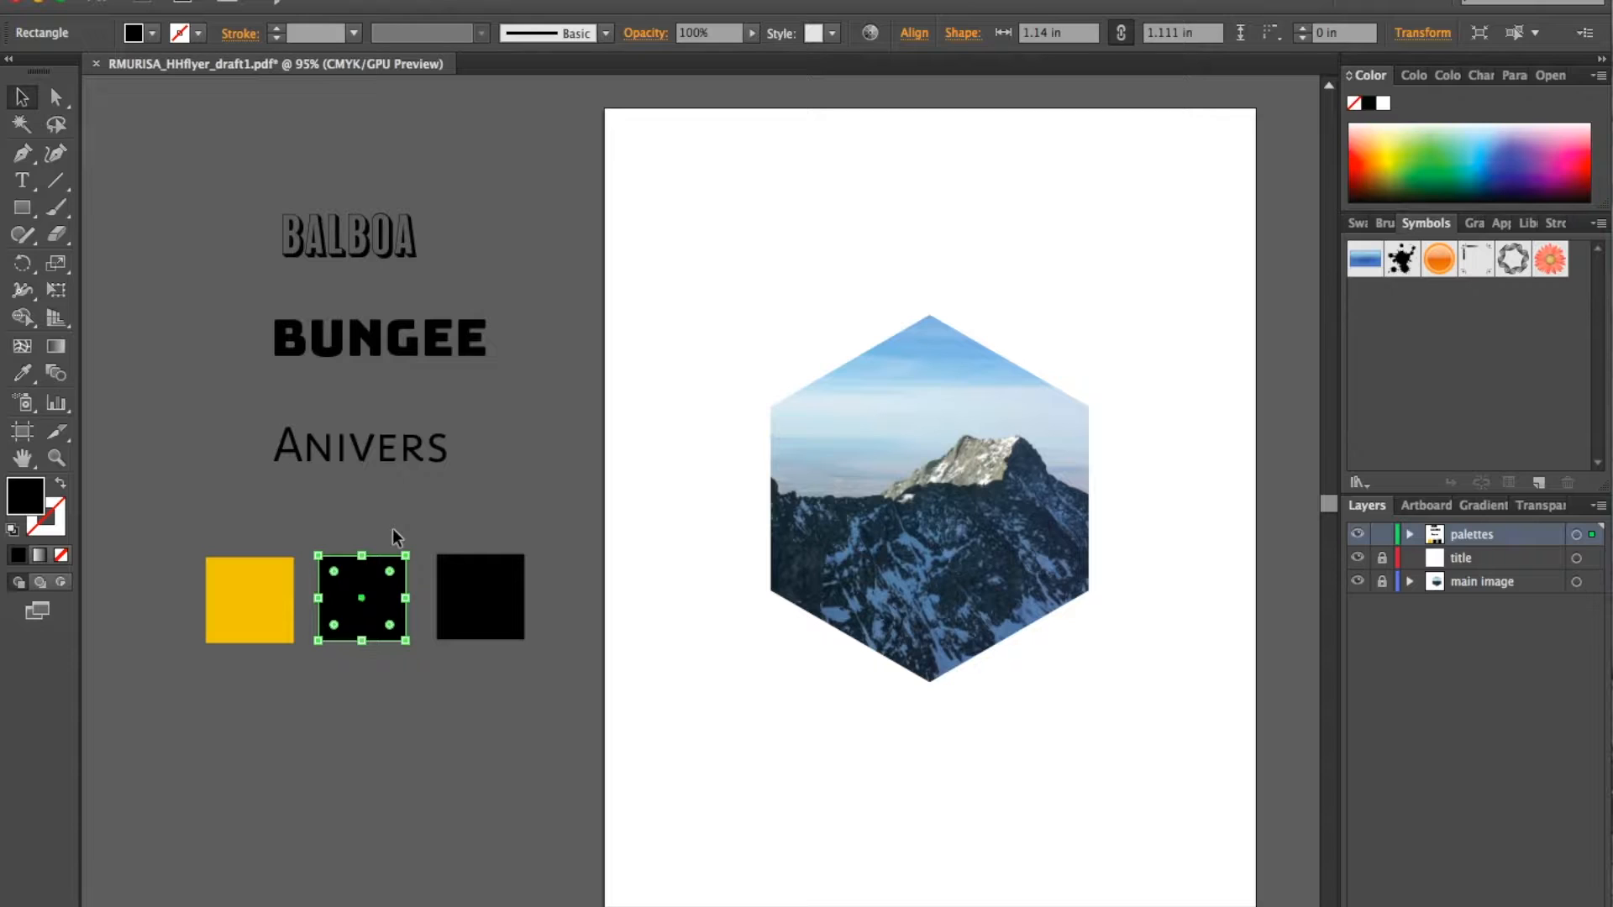
left_click(23, 374)
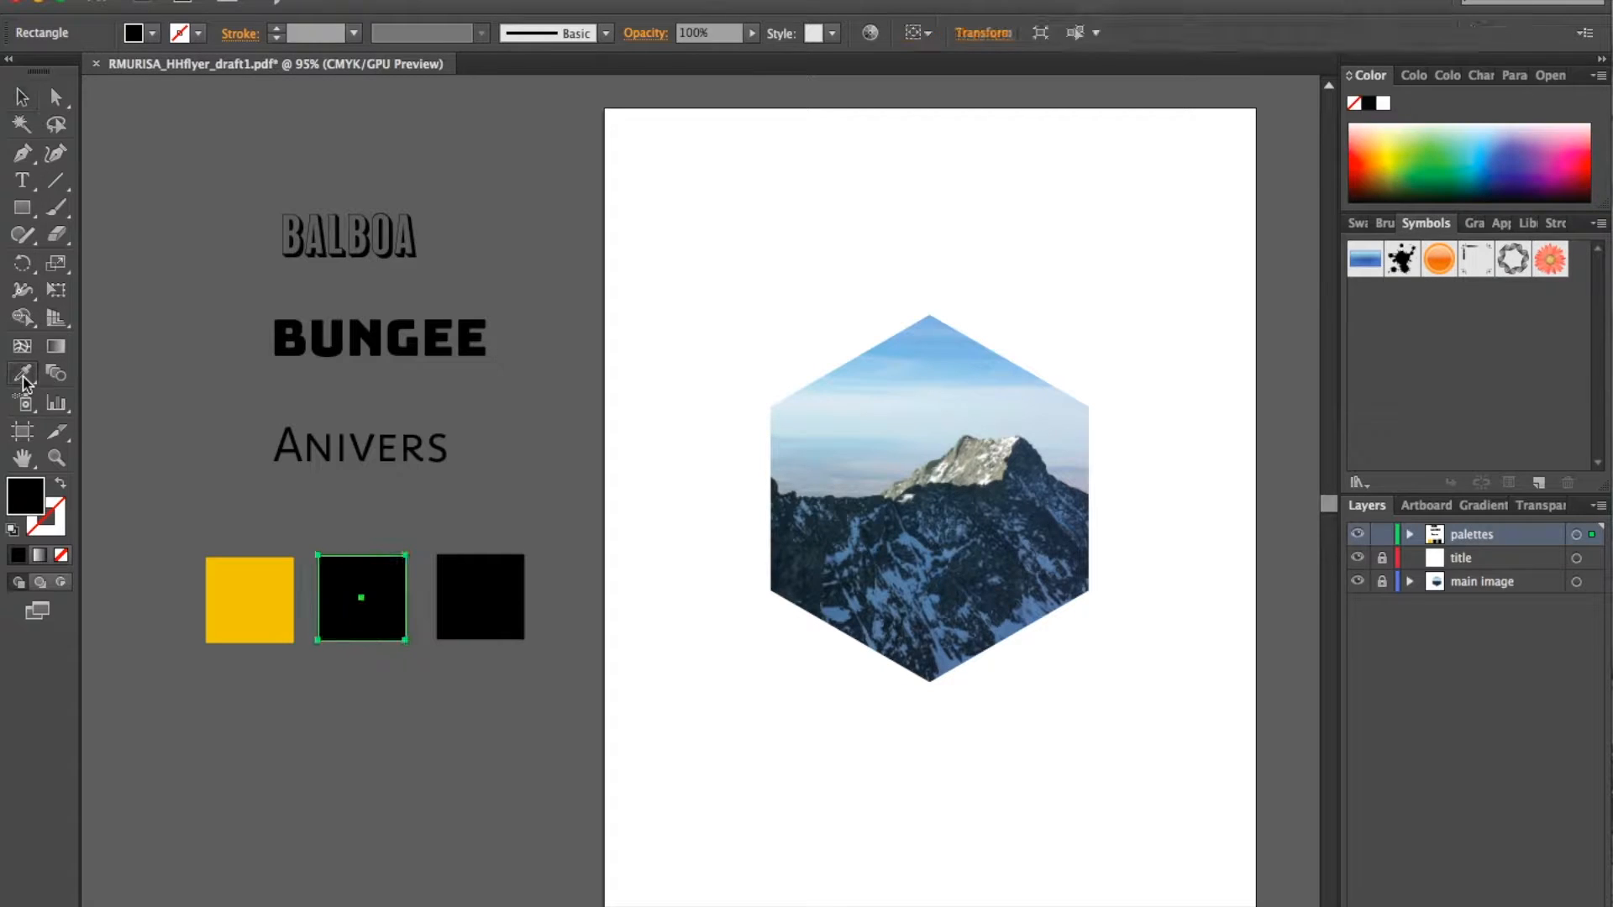
left_click(255, 587)
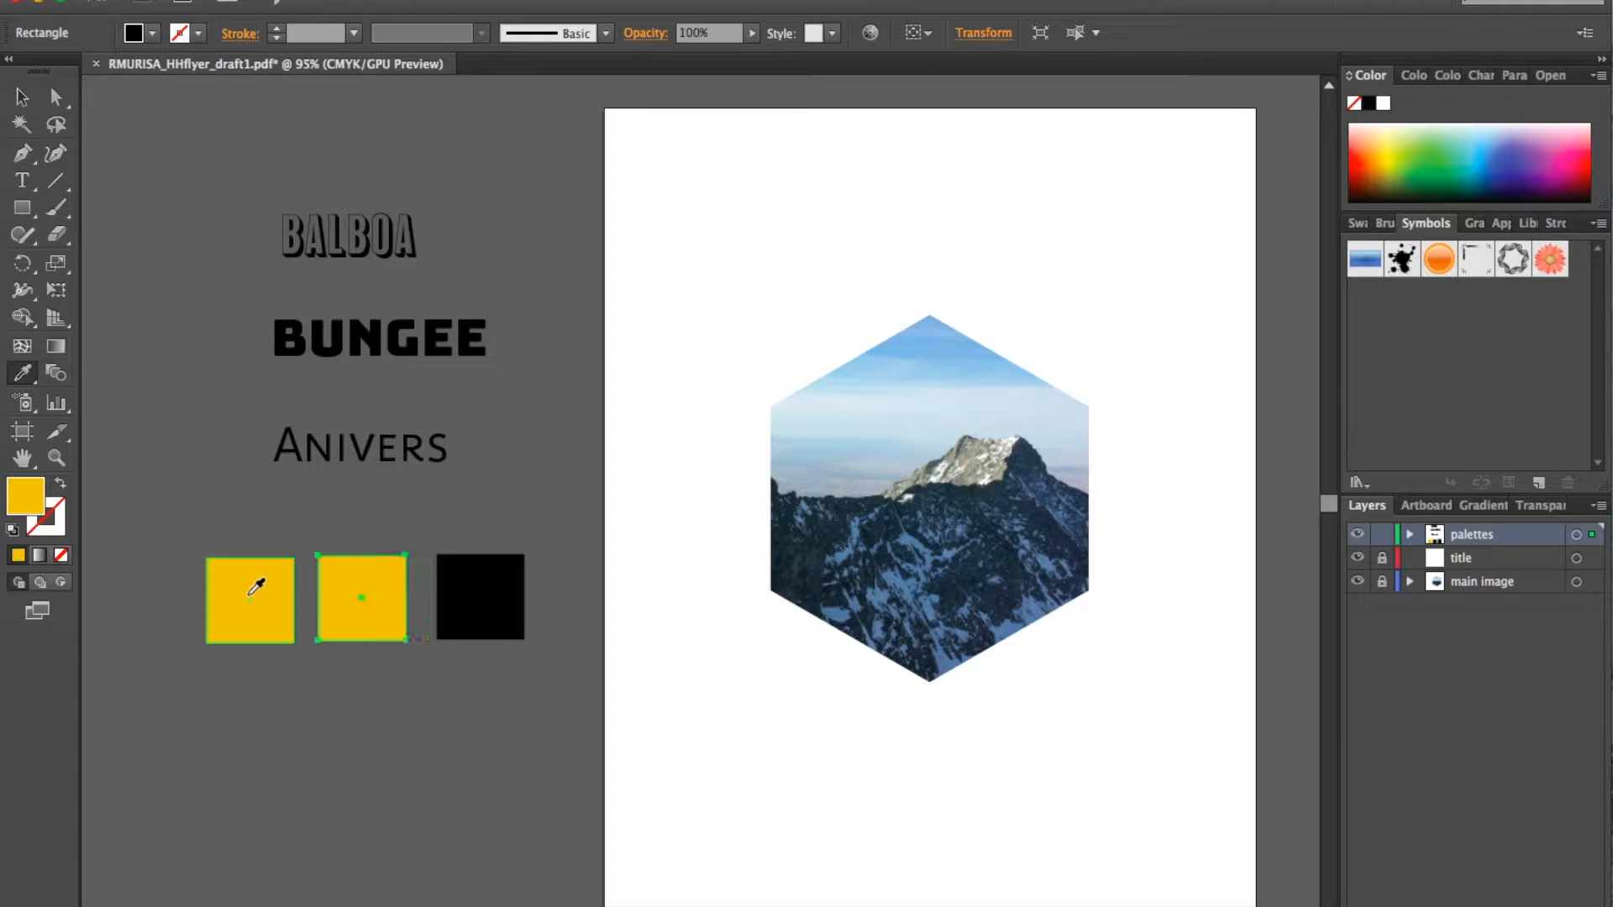
double_click(25, 502)
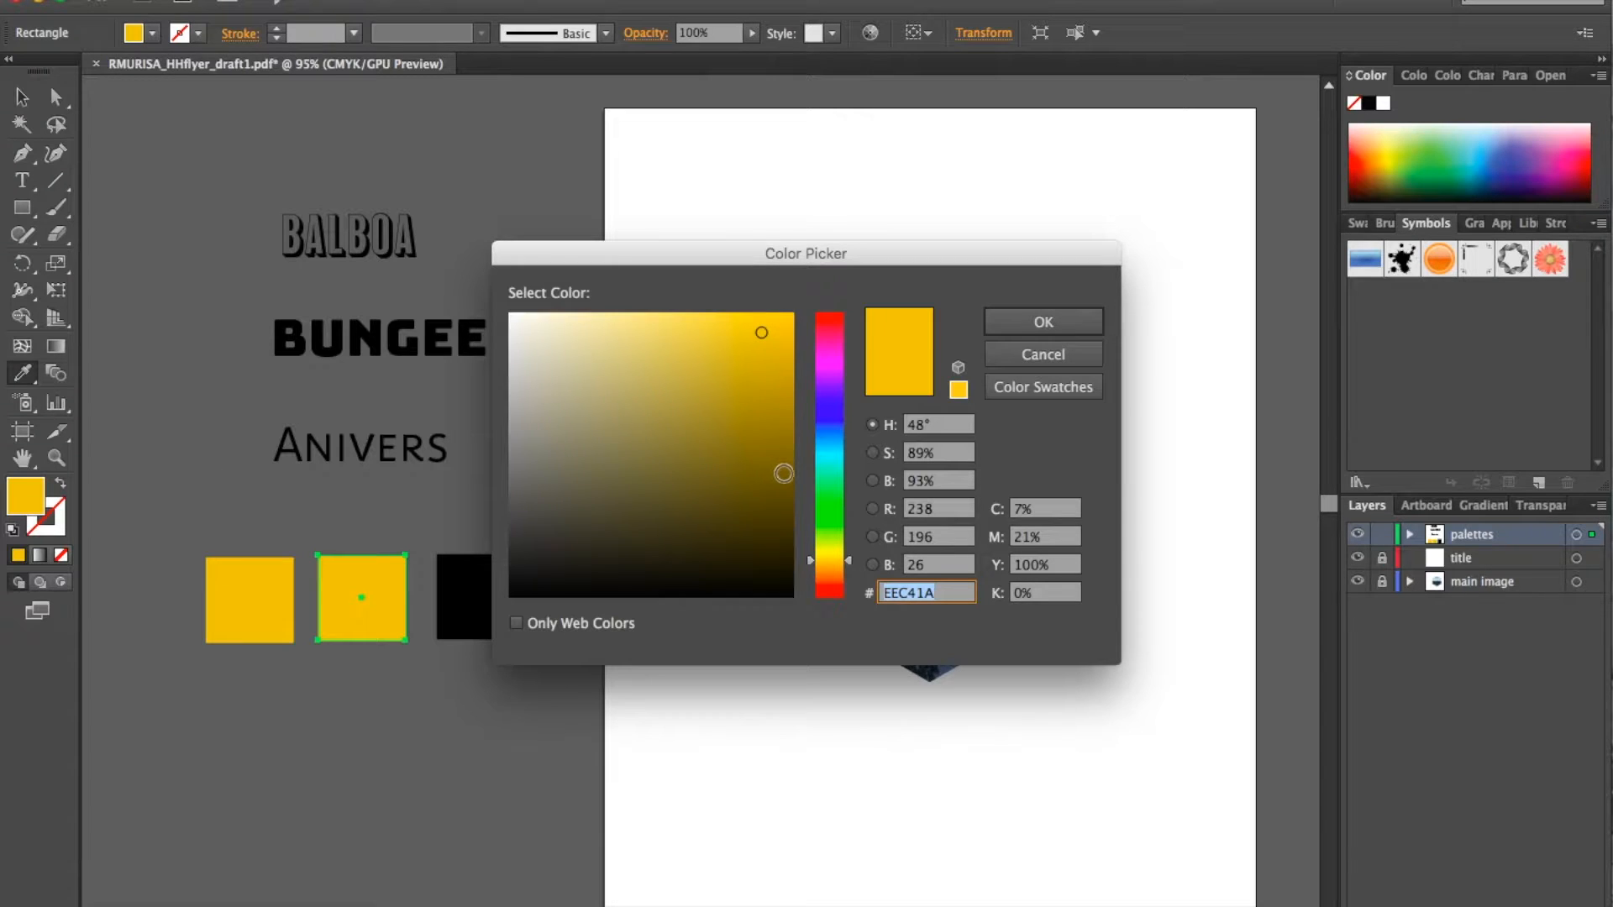
left_click(779, 477)
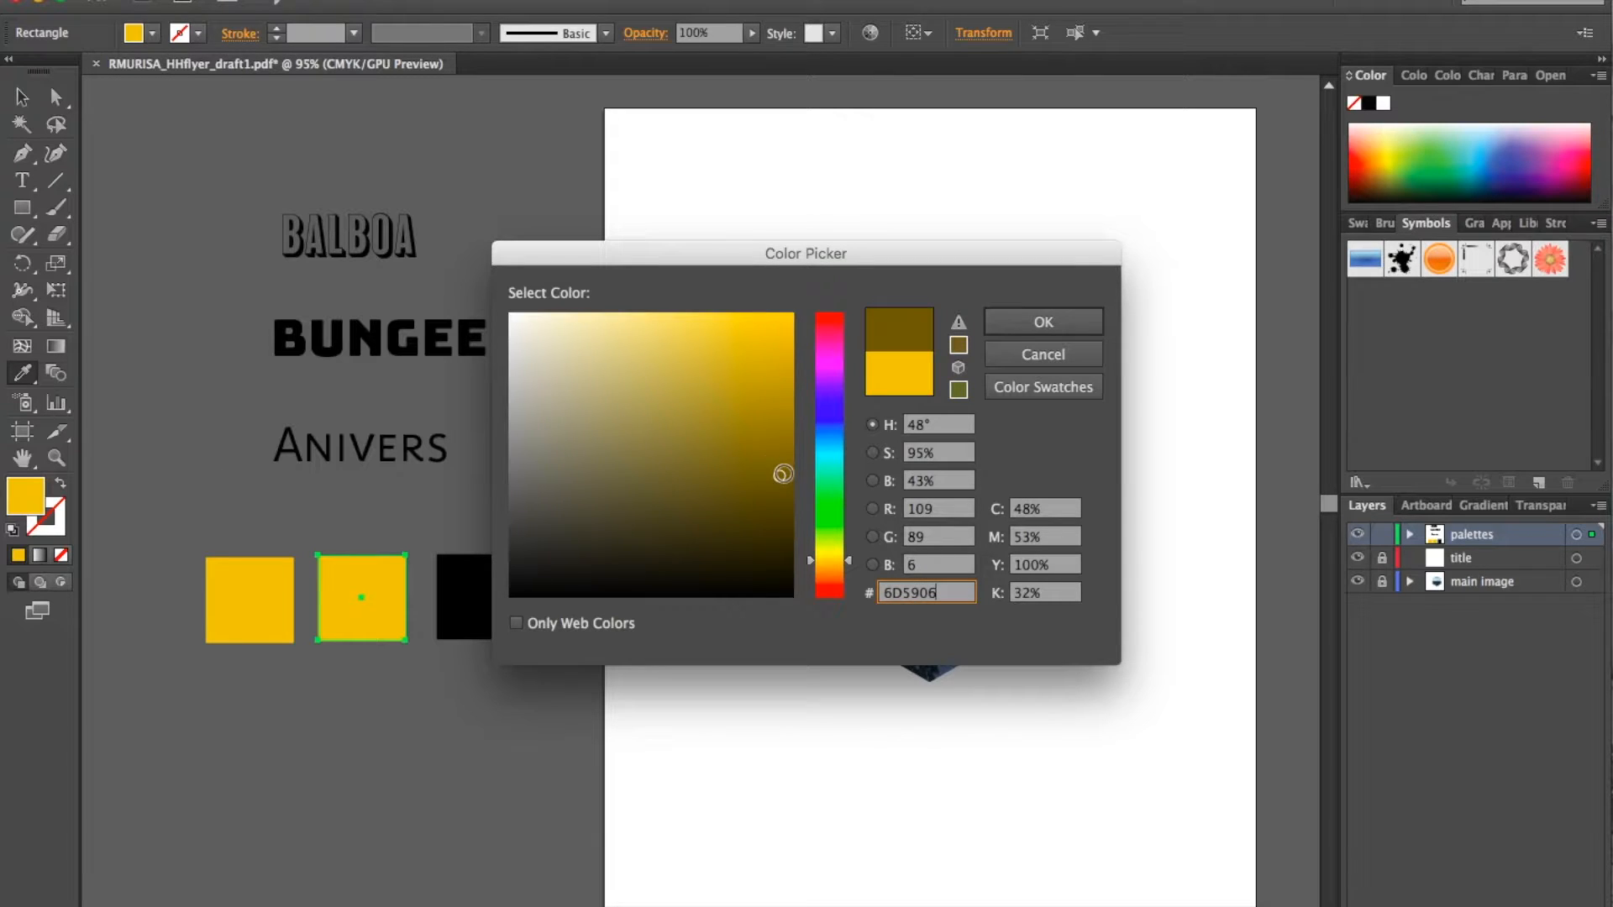
left_click(1042, 325)
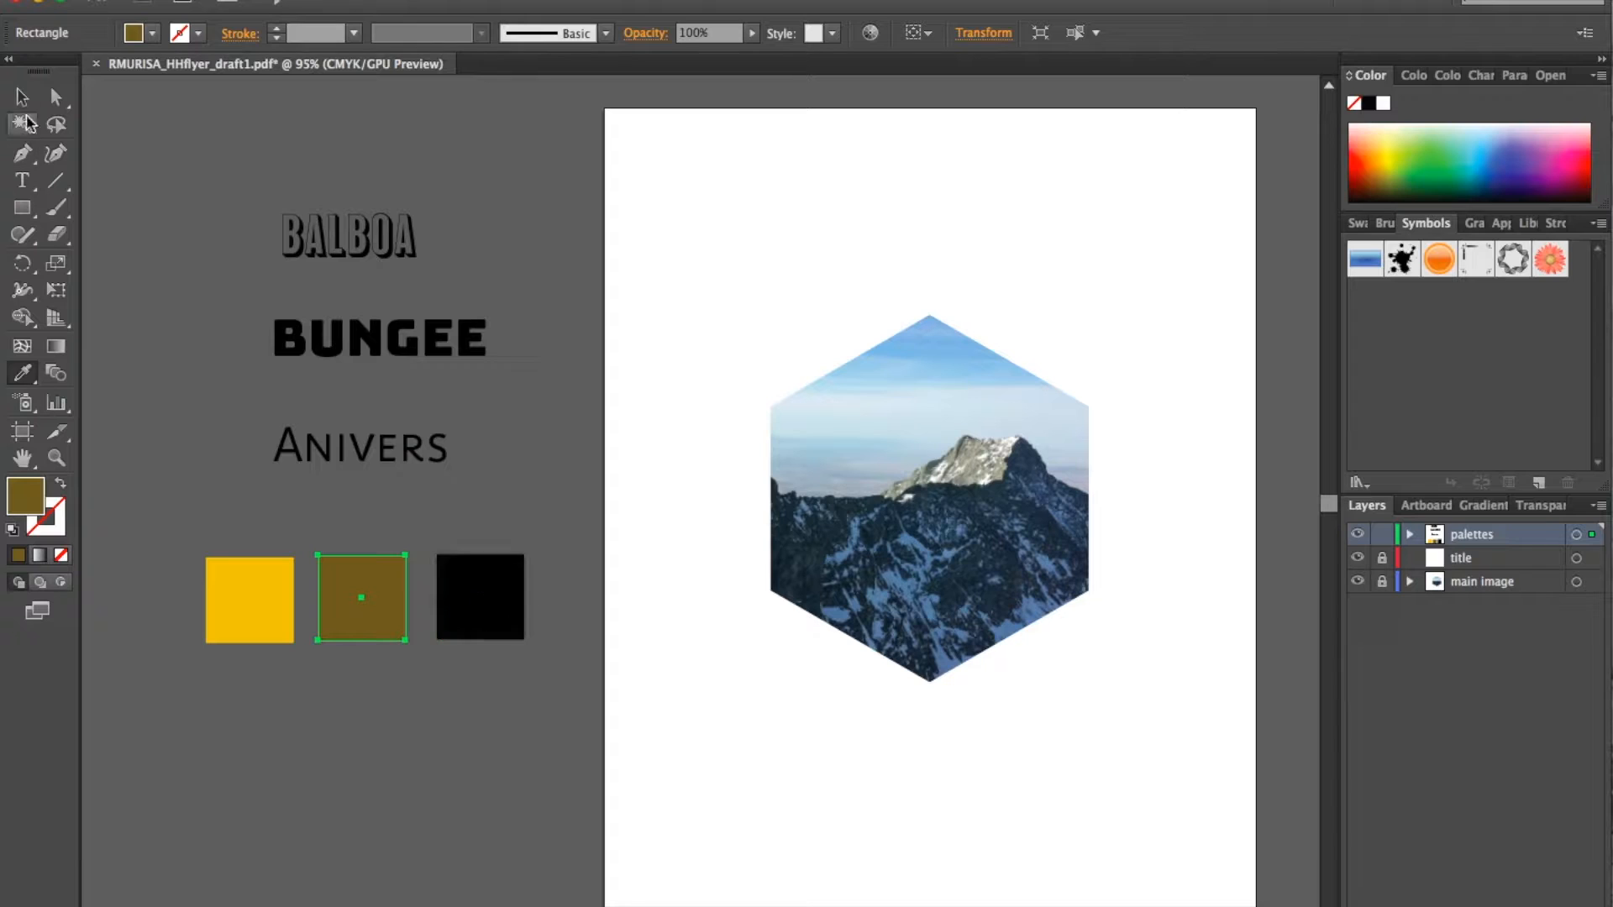
Step: Fill the remaining black square with dark slate blue-grey 3F484C
left_click(22, 97)
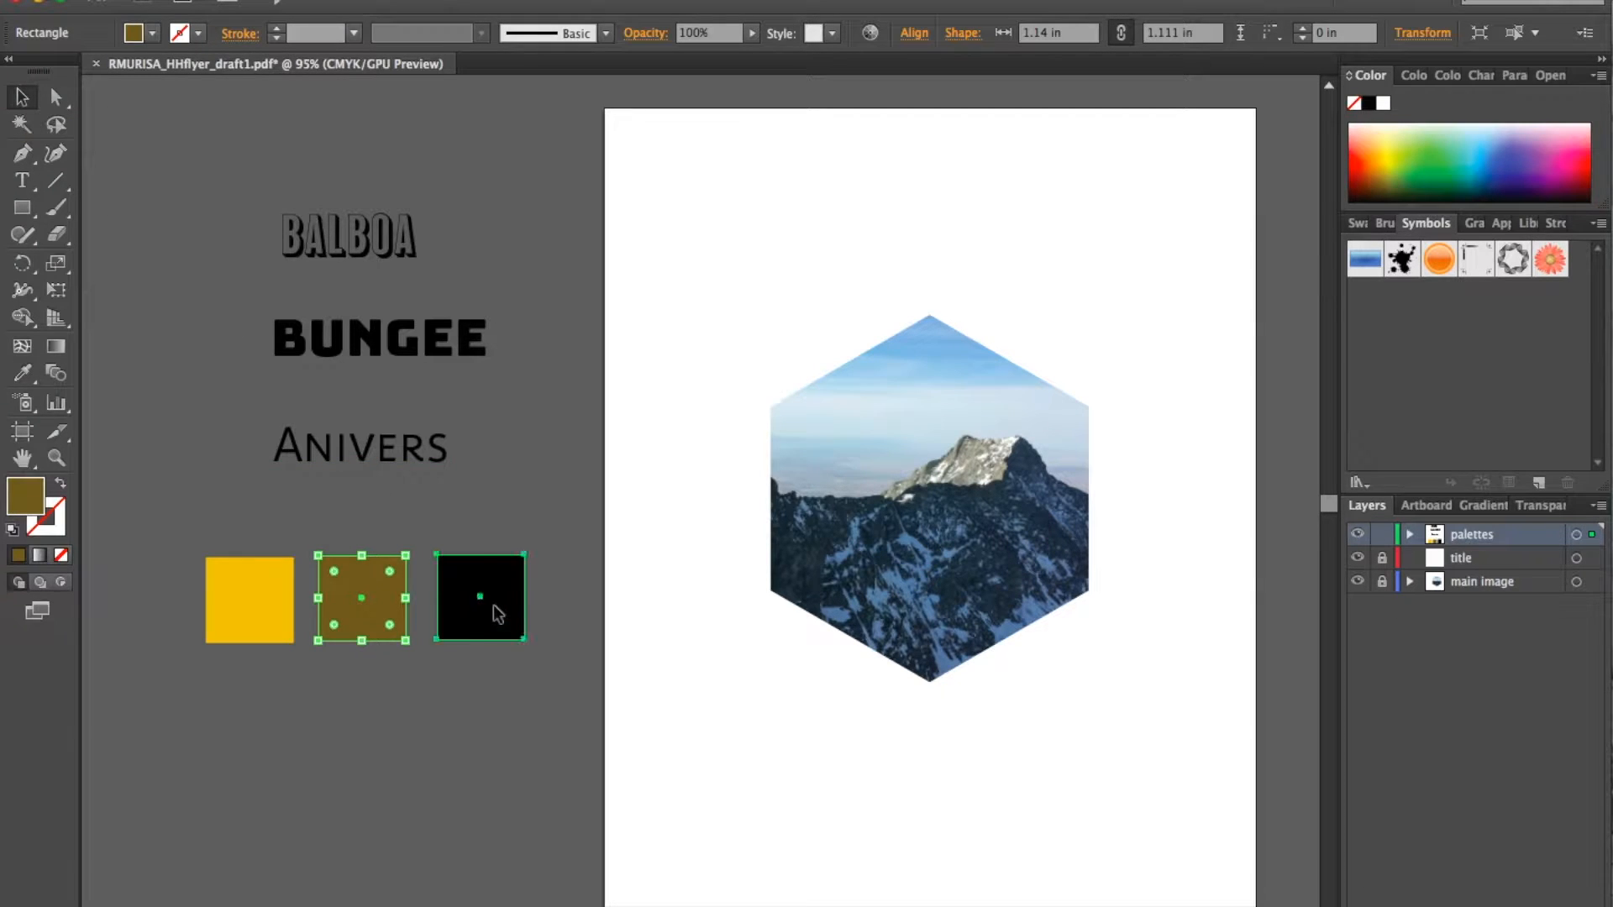
left_click(494, 606)
double_click(27, 507)
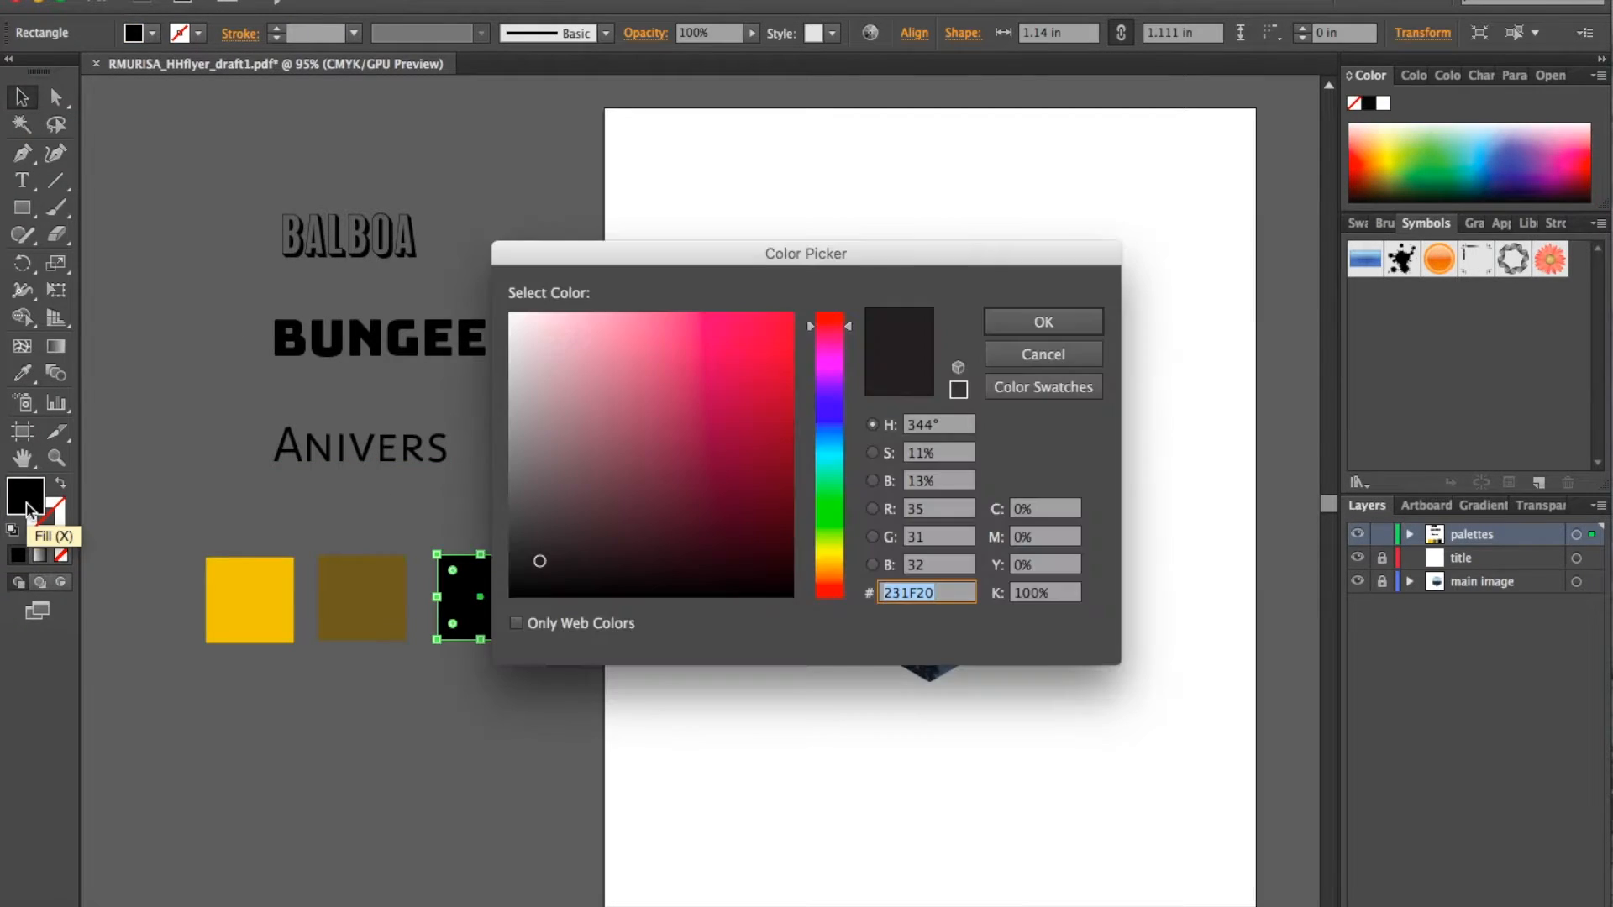
left_click(834, 437)
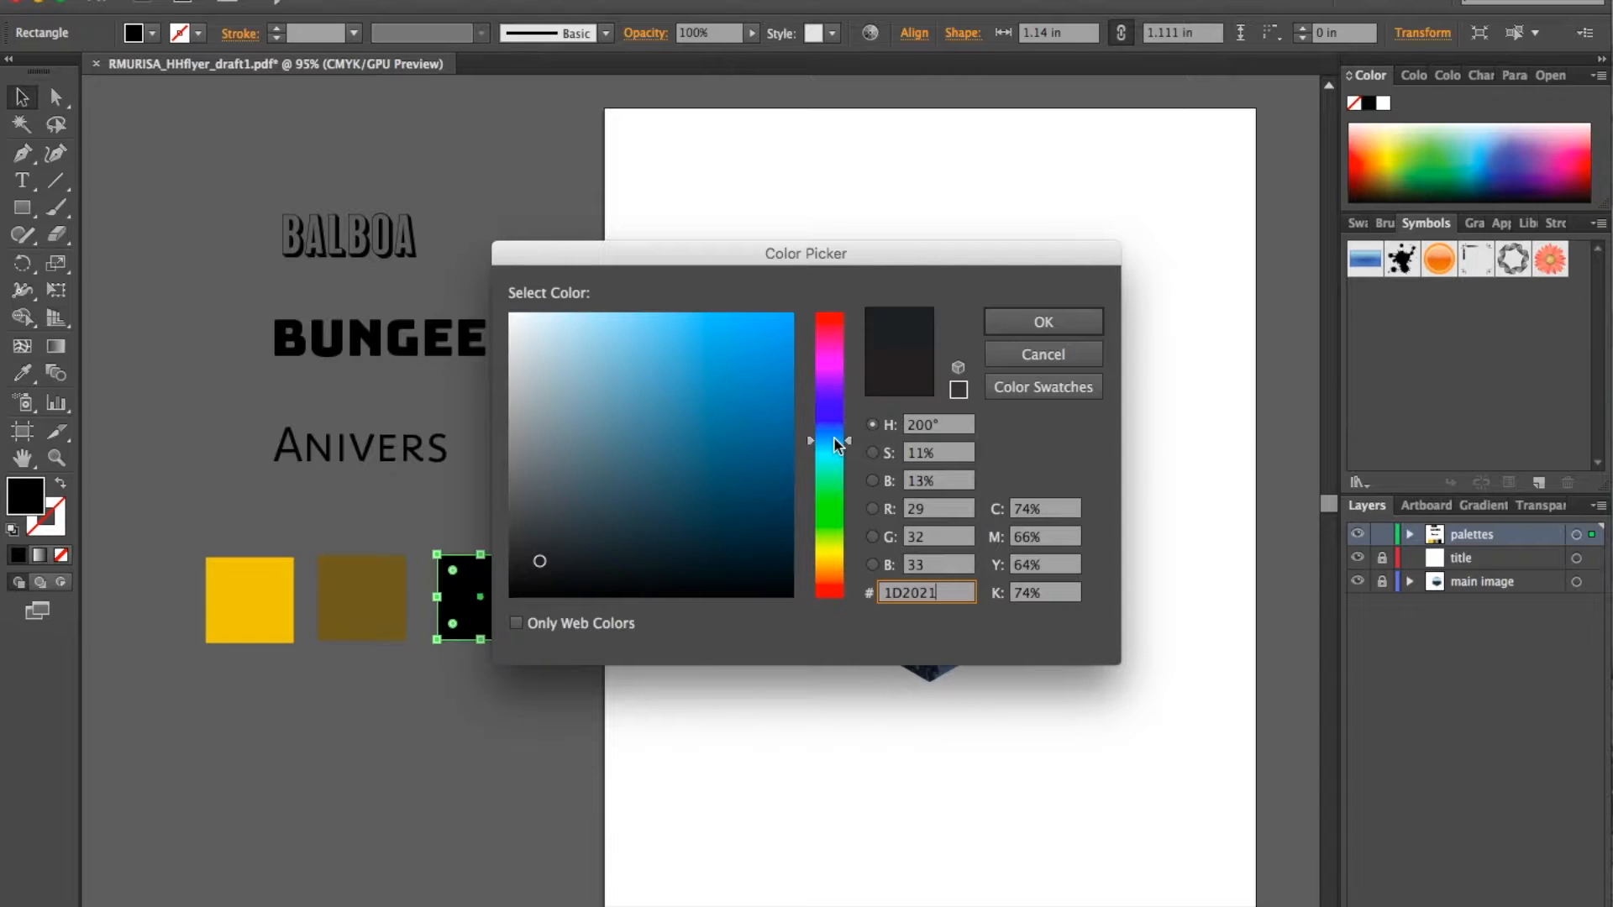
left_click(560, 533)
left_click_drag(559, 532, 563, 529)
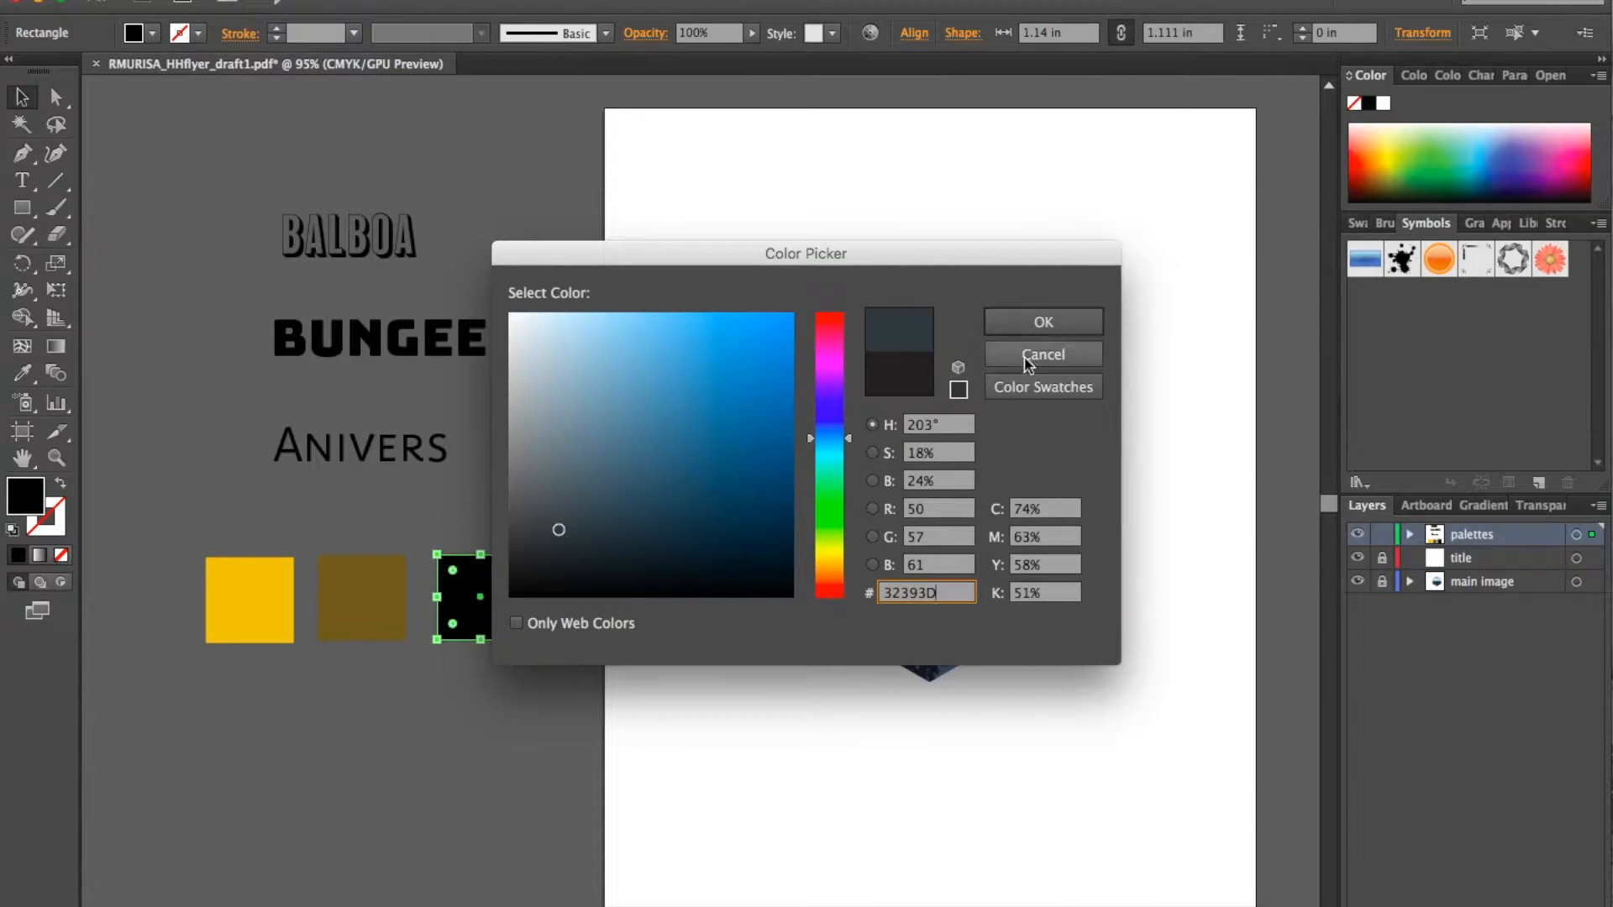
left_click(562, 508)
left_click_drag(562, 508, 560, 513)
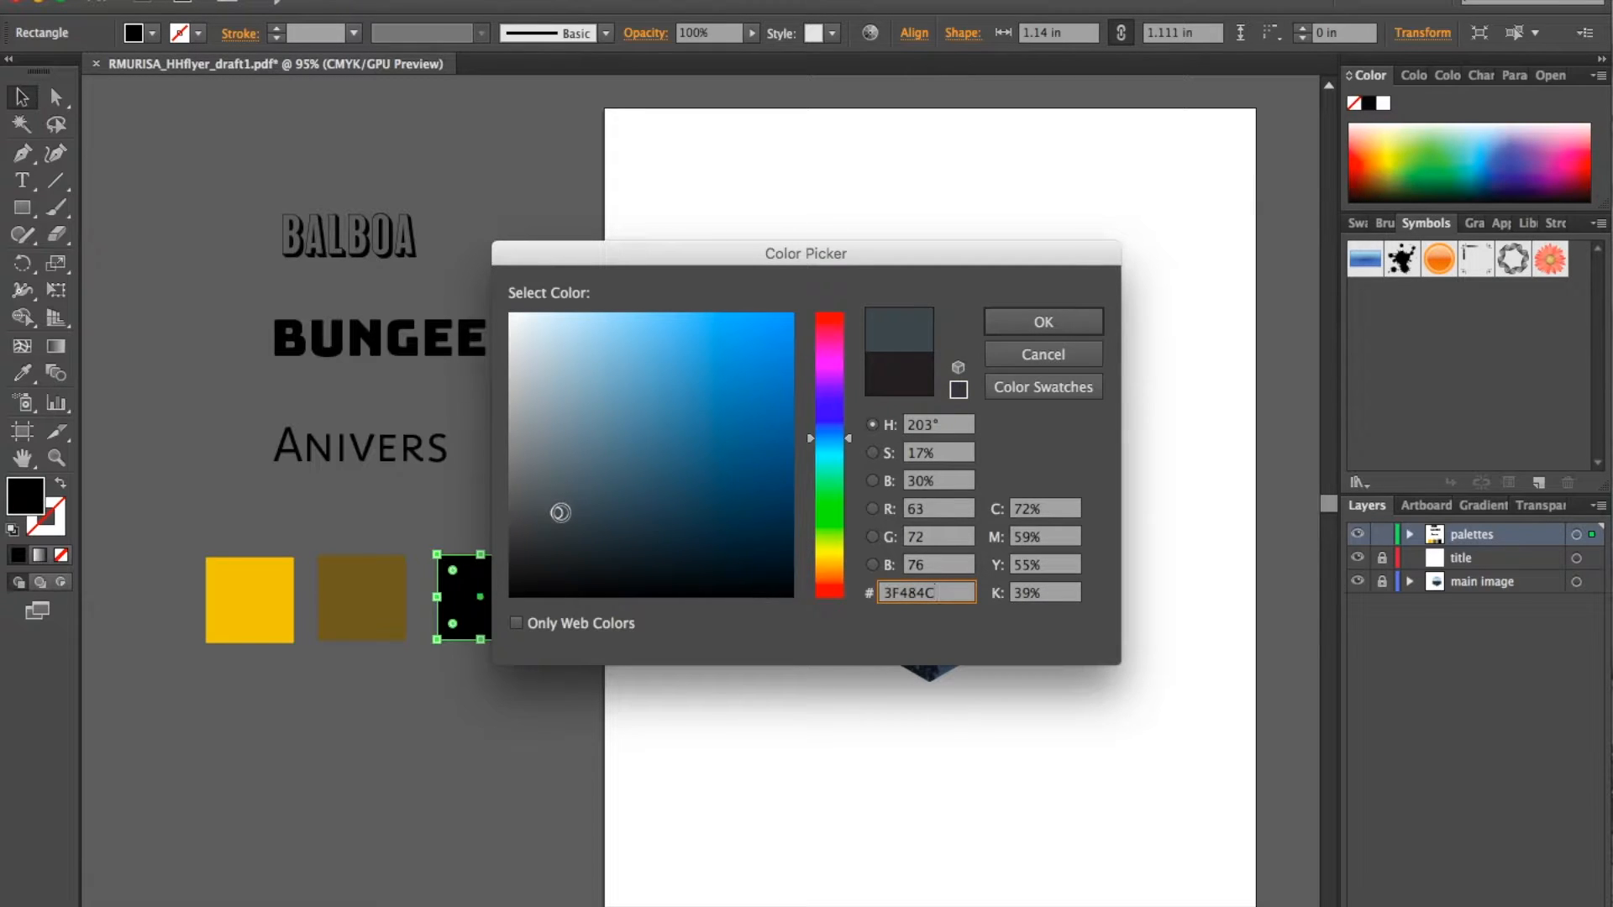
left_click(1081, 323)
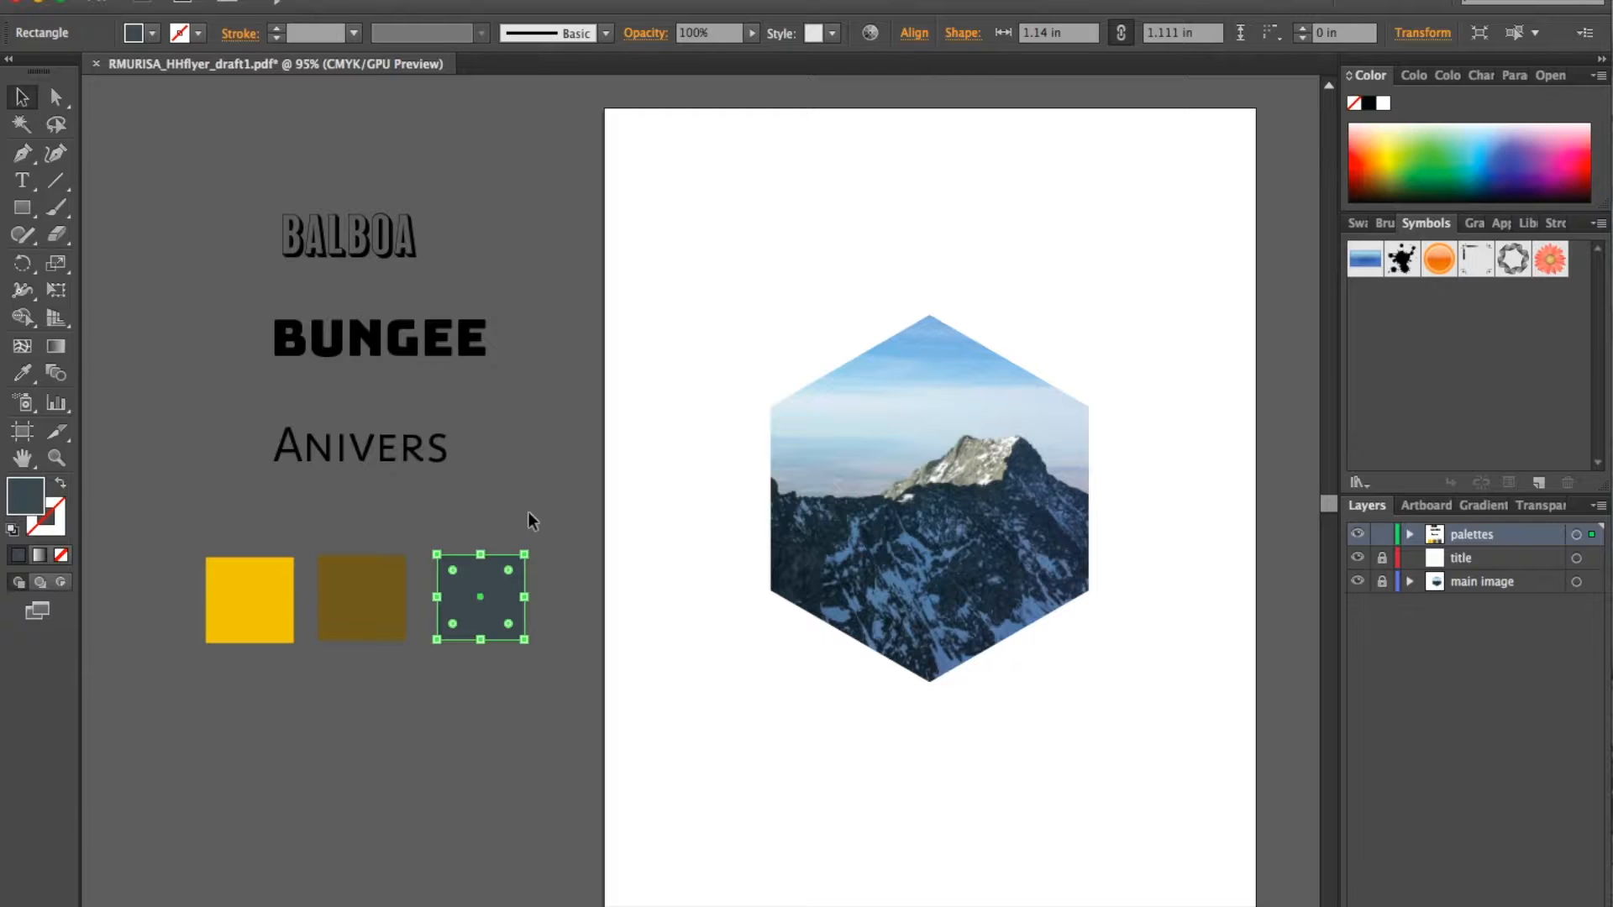
left_click(431, 642)
left_click_drag(471, 679, 230, 558)
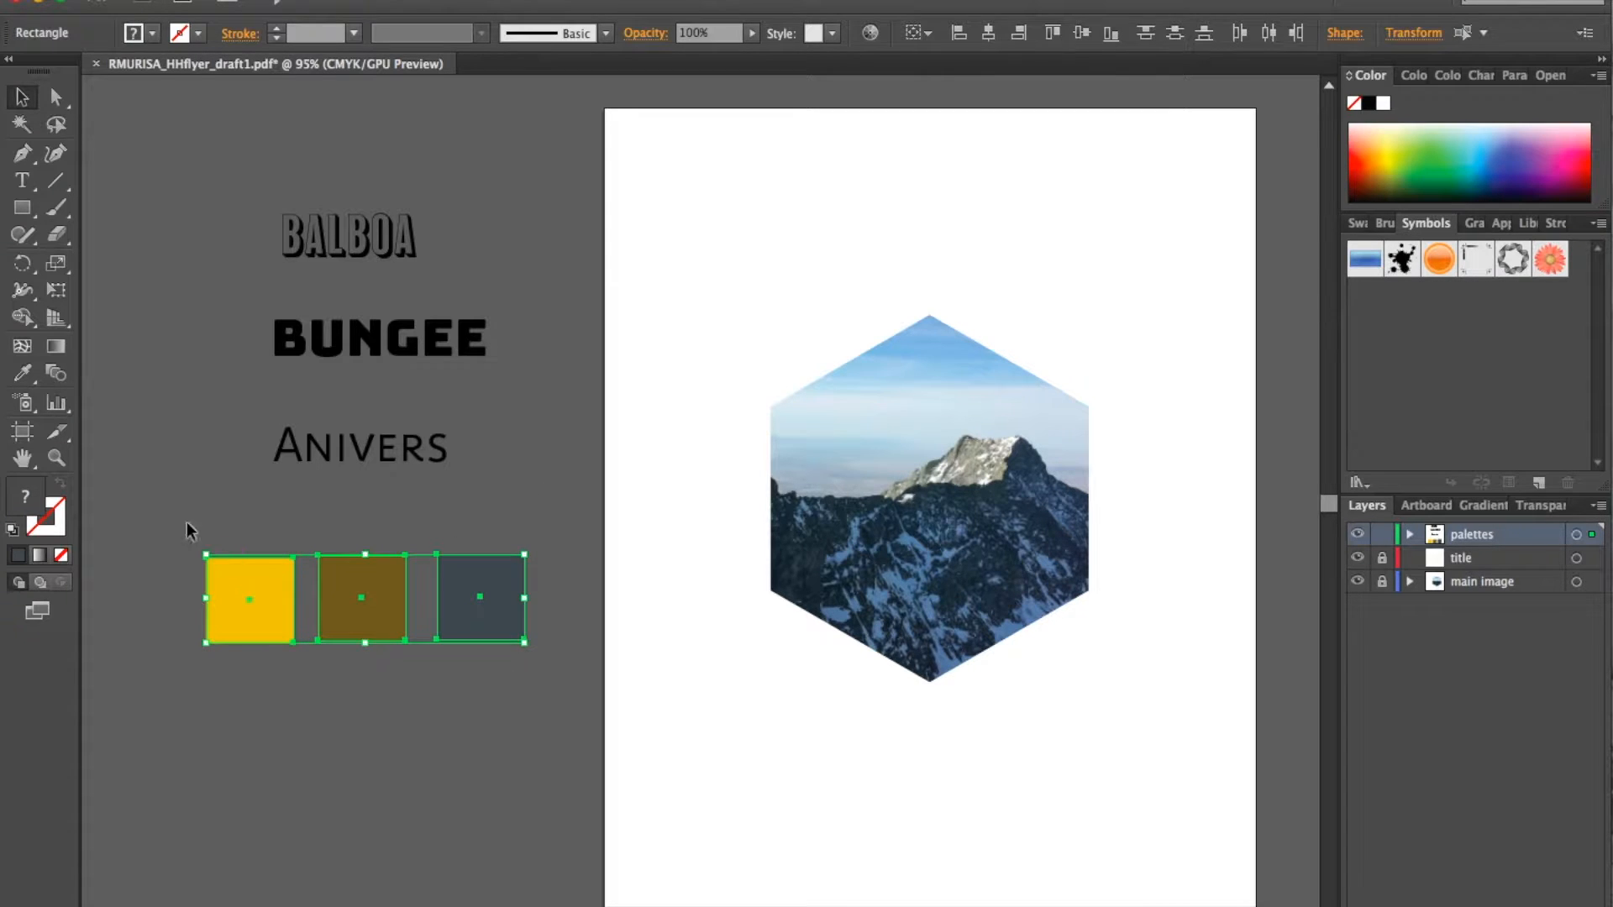
left_click(152, 508)
Step: Try a near-black 020202 stroke on the slate square, undo it and deselect the square
left_click(508, 601)
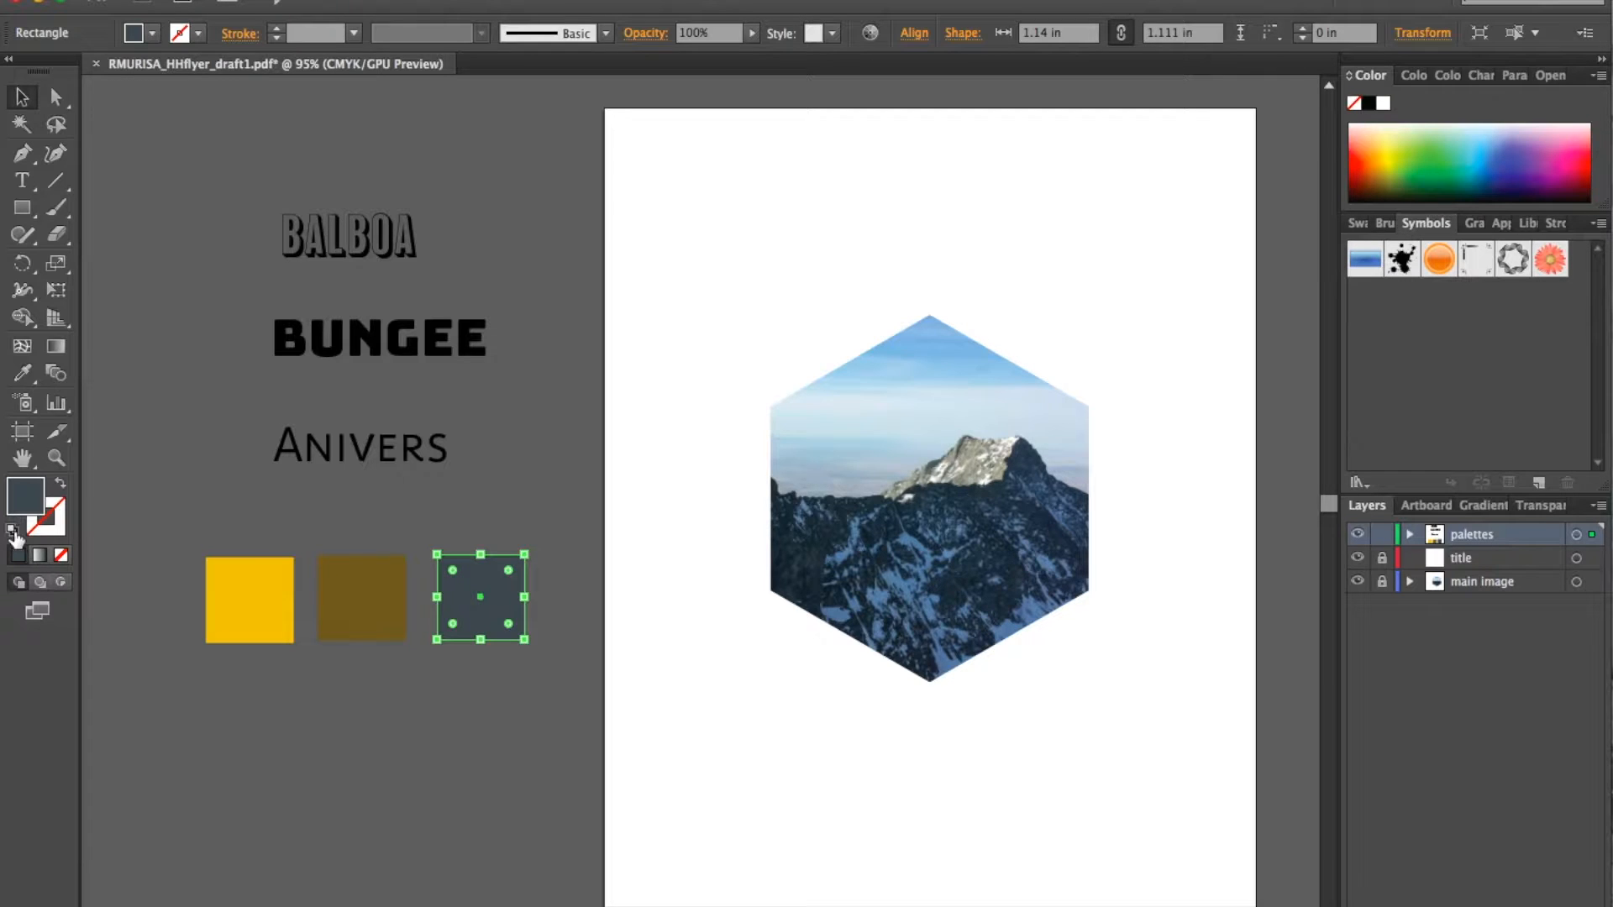
double_click(54, 514)
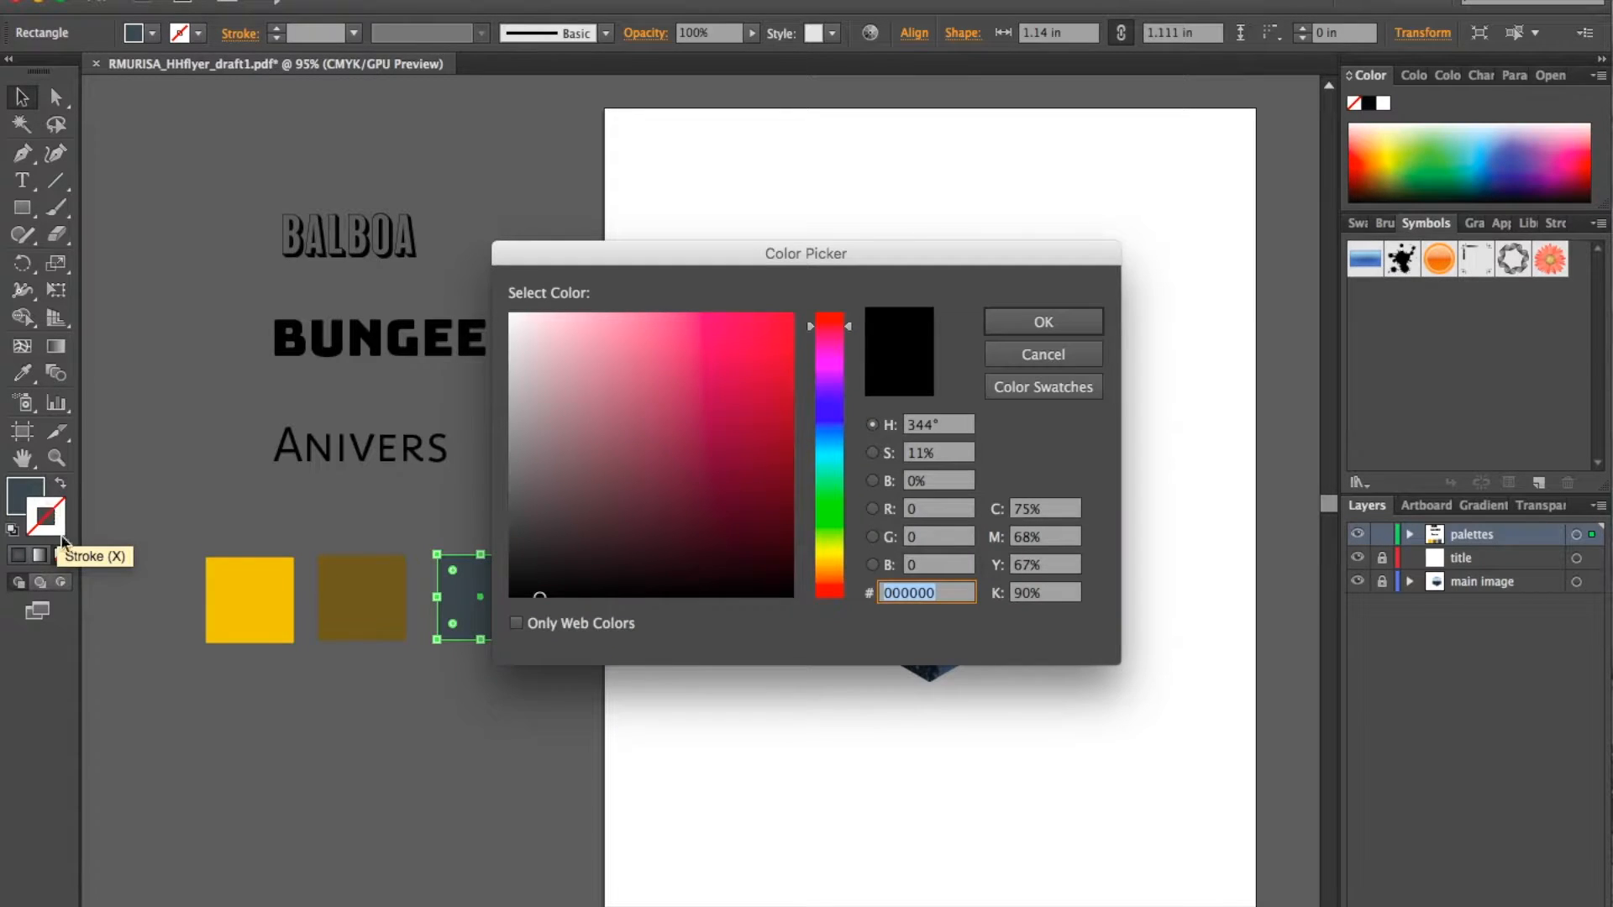
left_click(518, 590)
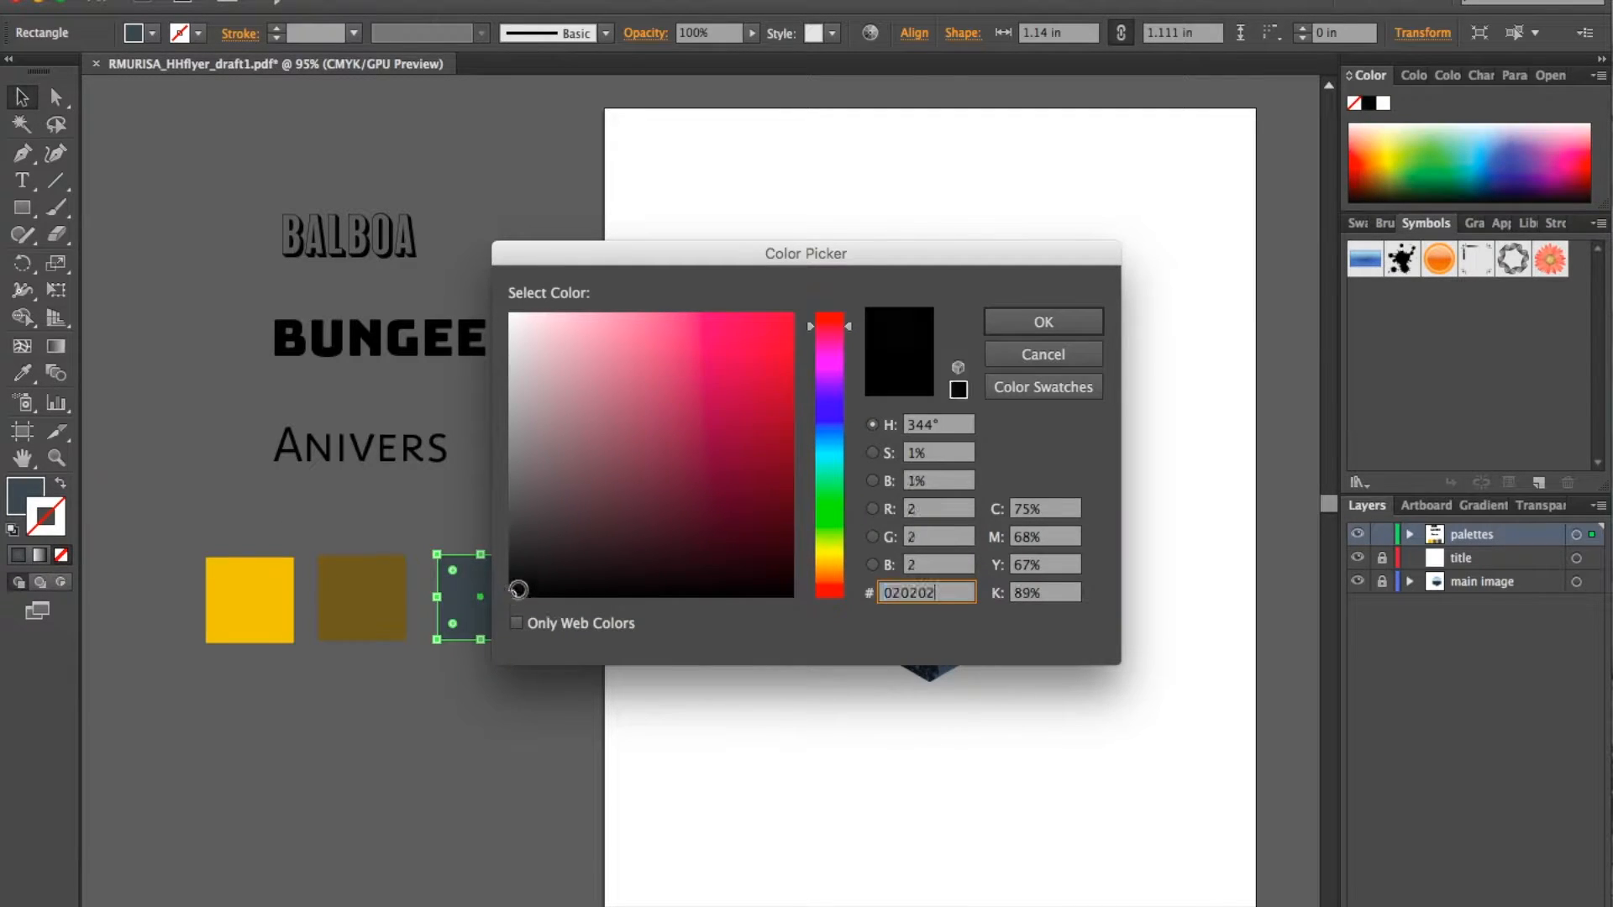
left_click(1044, 322)
left_click(609, 487)
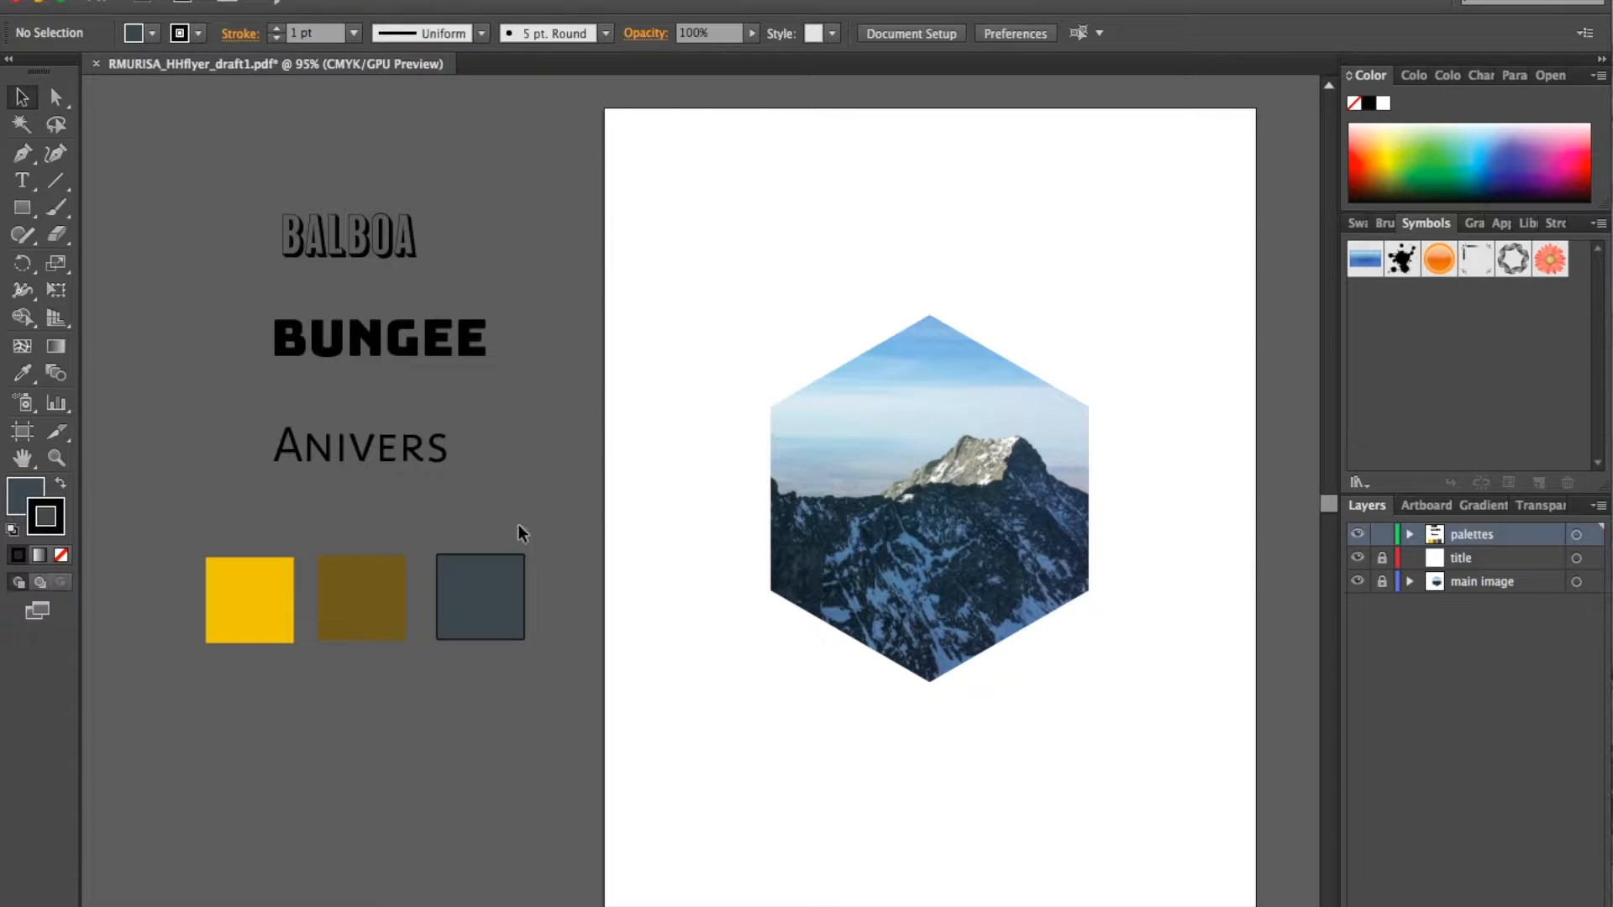
key("super+z")
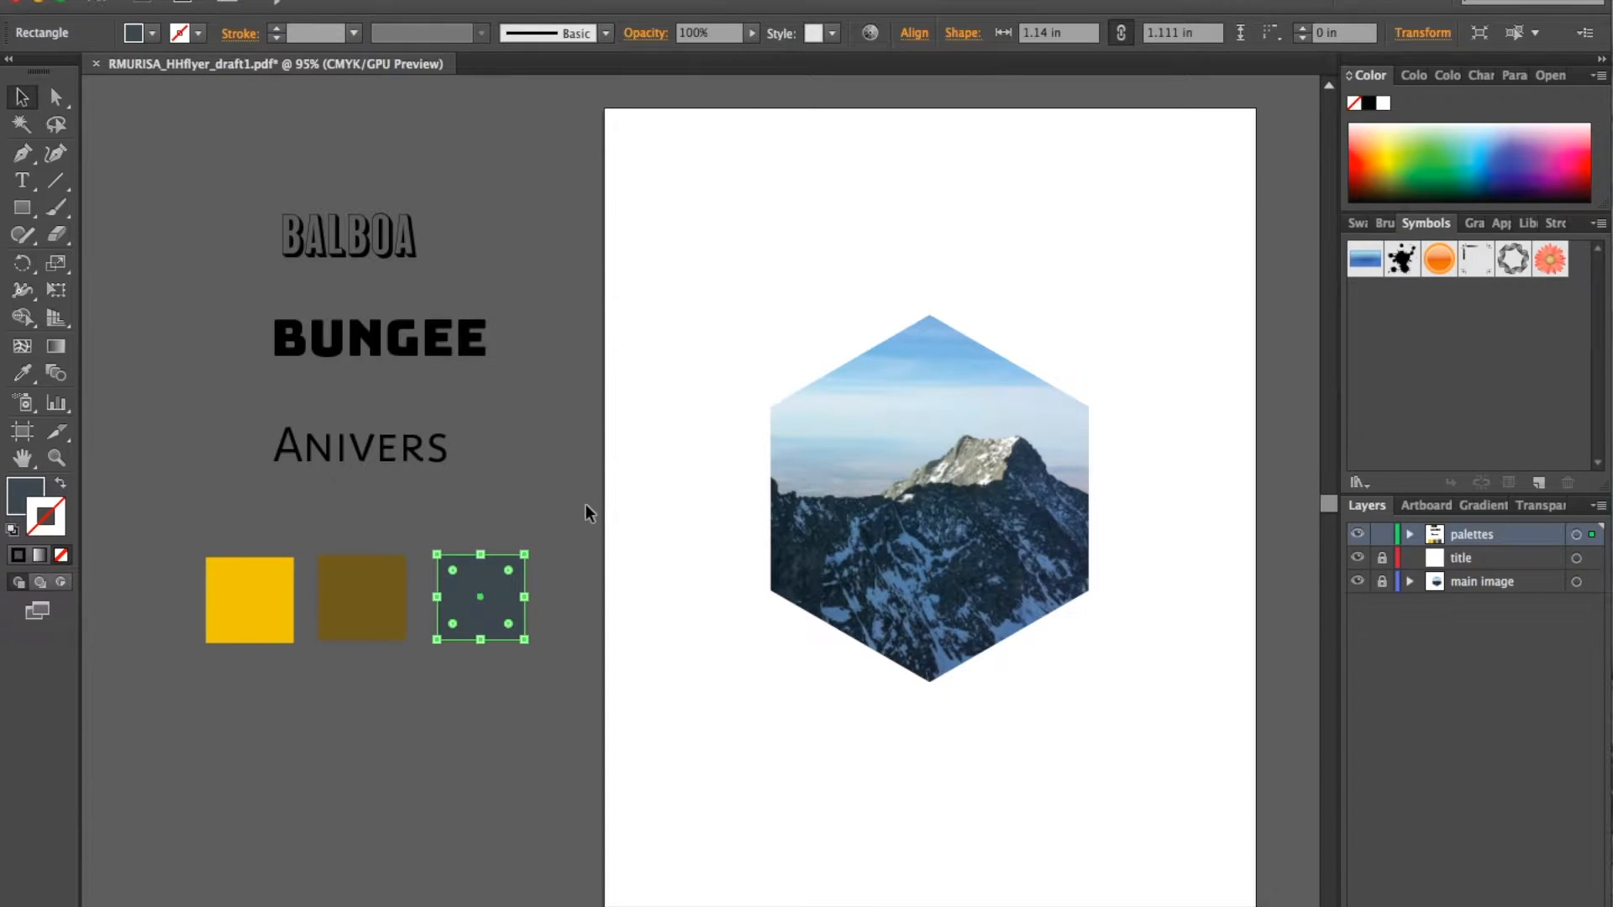
left_click(559, 499)
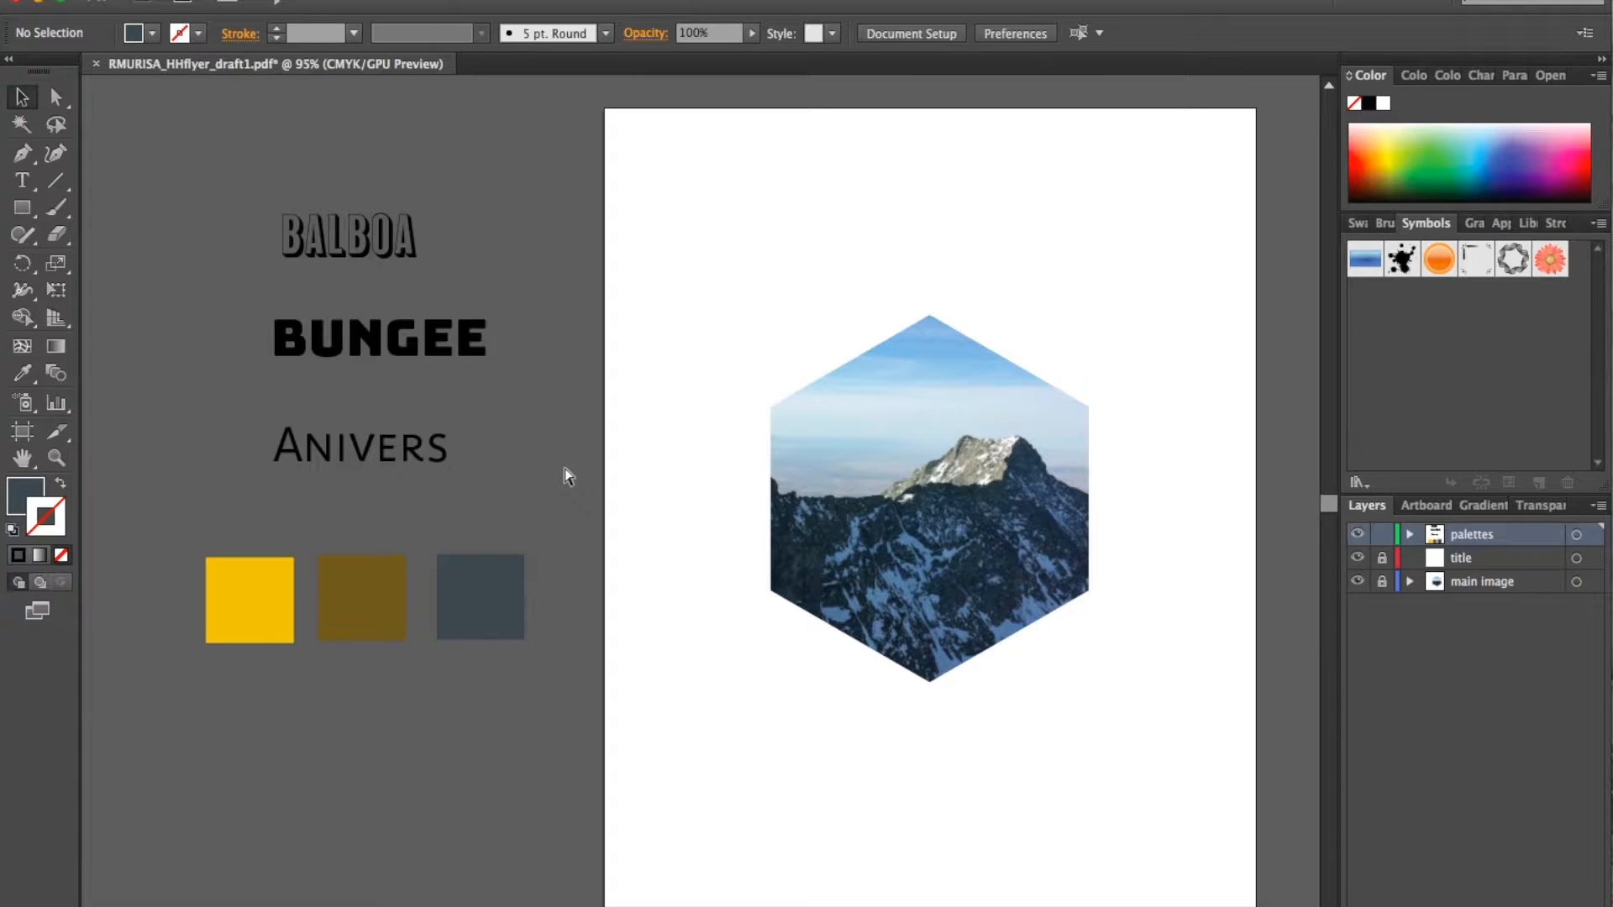
Step: Save the flyer draft
key("super+s")
left_click(197, 2)
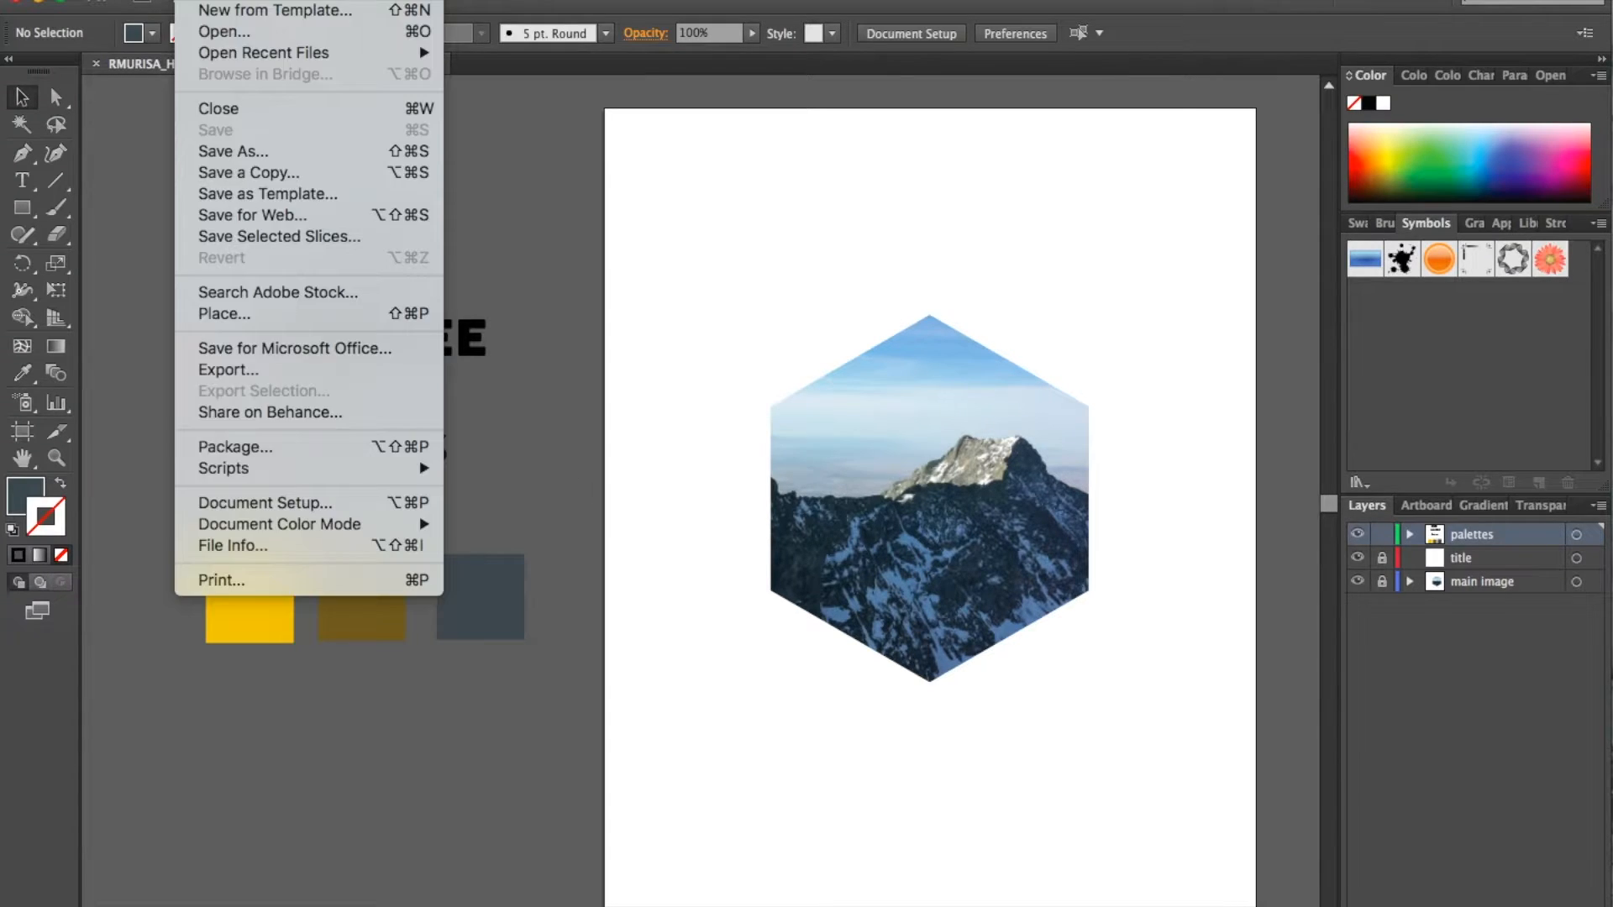
left_click(583, 187)
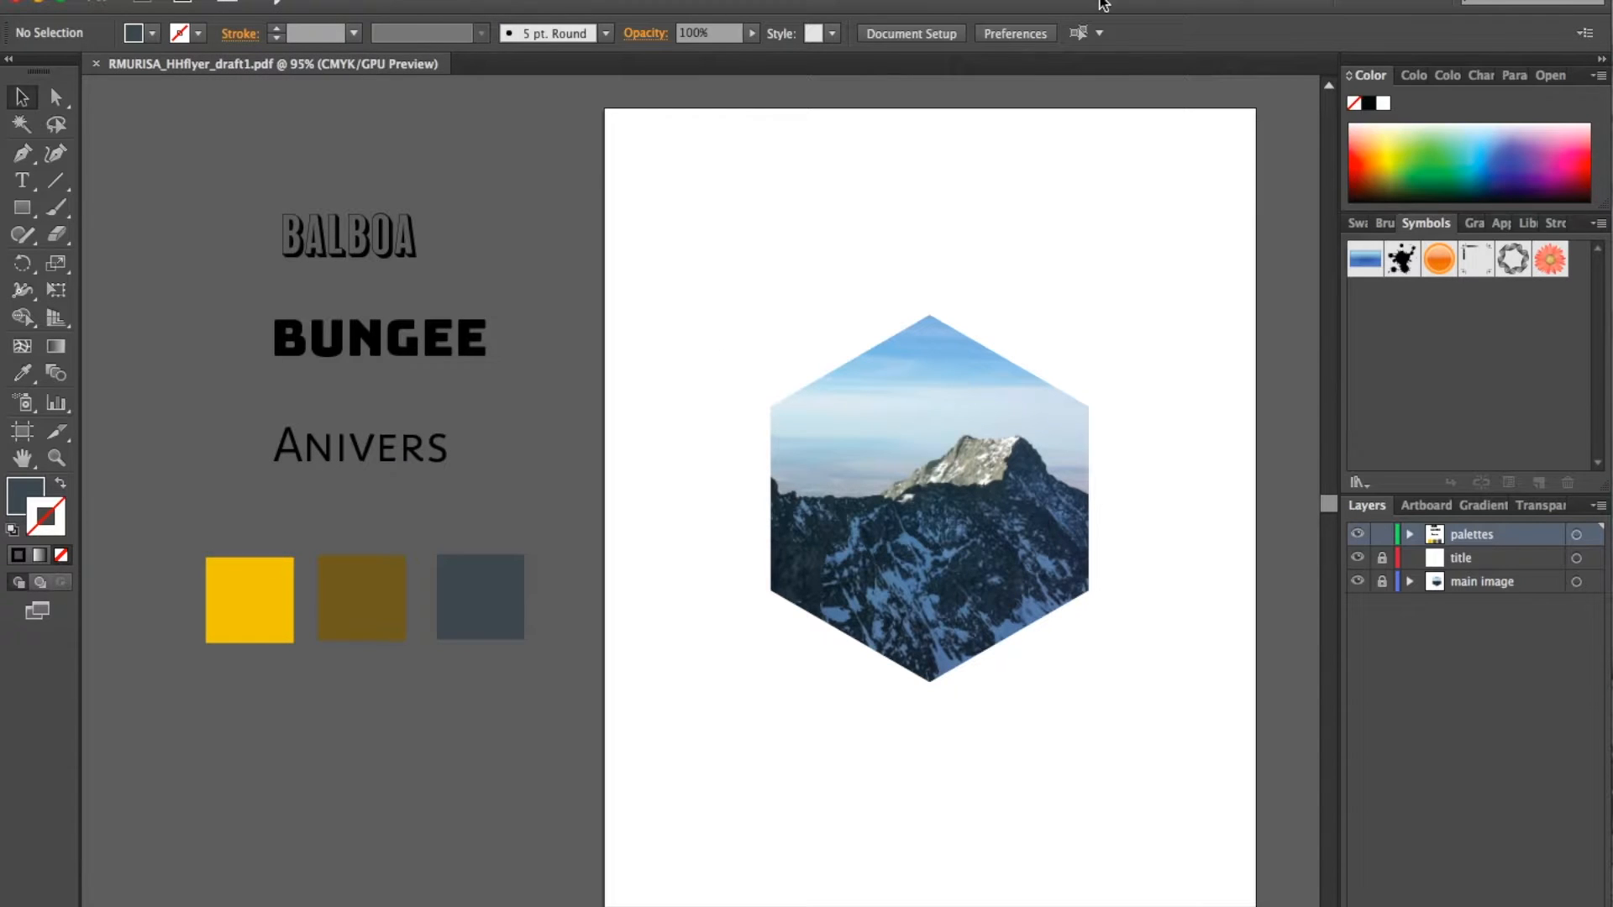
Step: Lock the palettes layer, then unlock the title layer and make it the active layer
left_click(1158, 2)
left_click(1016, 12)
left_click(1382, 535)
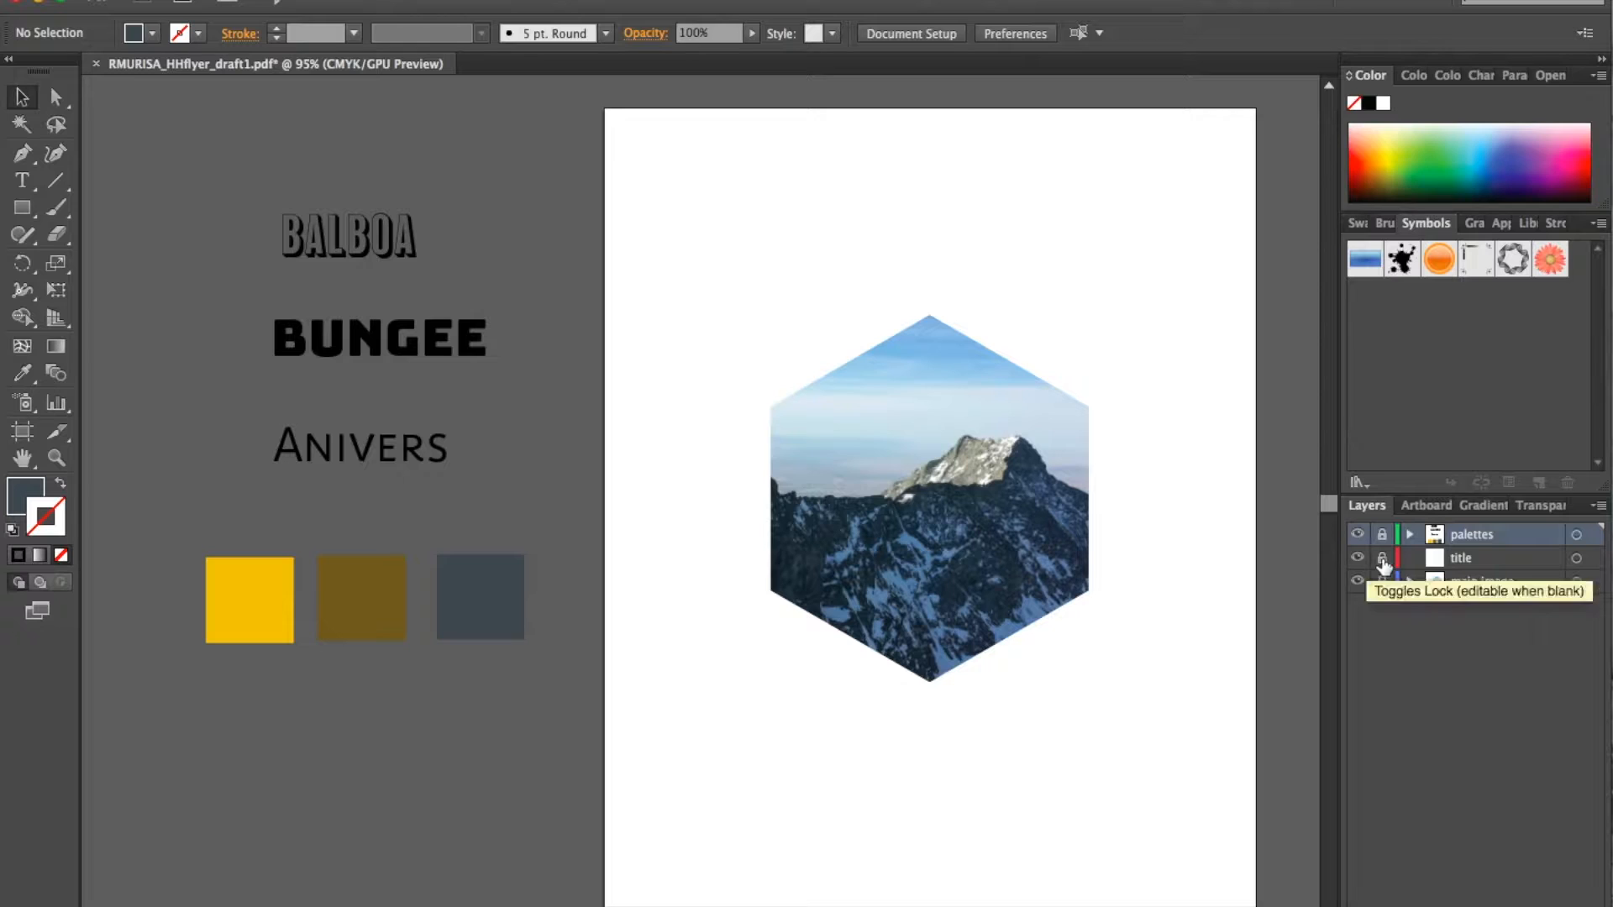
left_click(1469, 560)
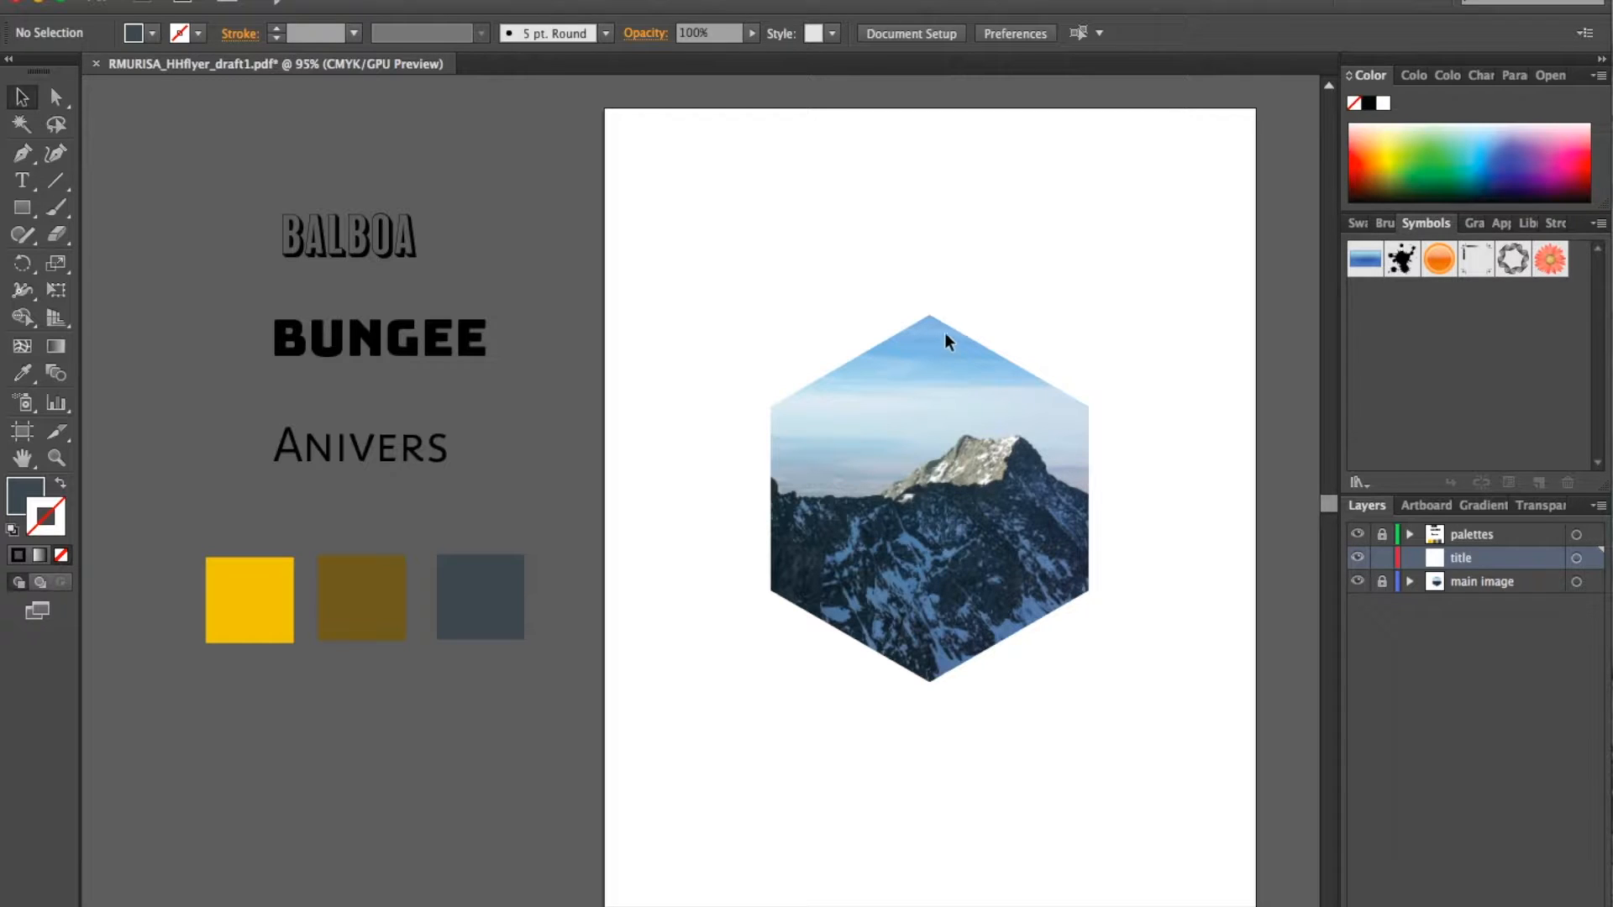
Step: Create a centre-aligned text area spanning the artboard's width over the hexagon's upper part, reading Happy and Hour on two lines
key("t")
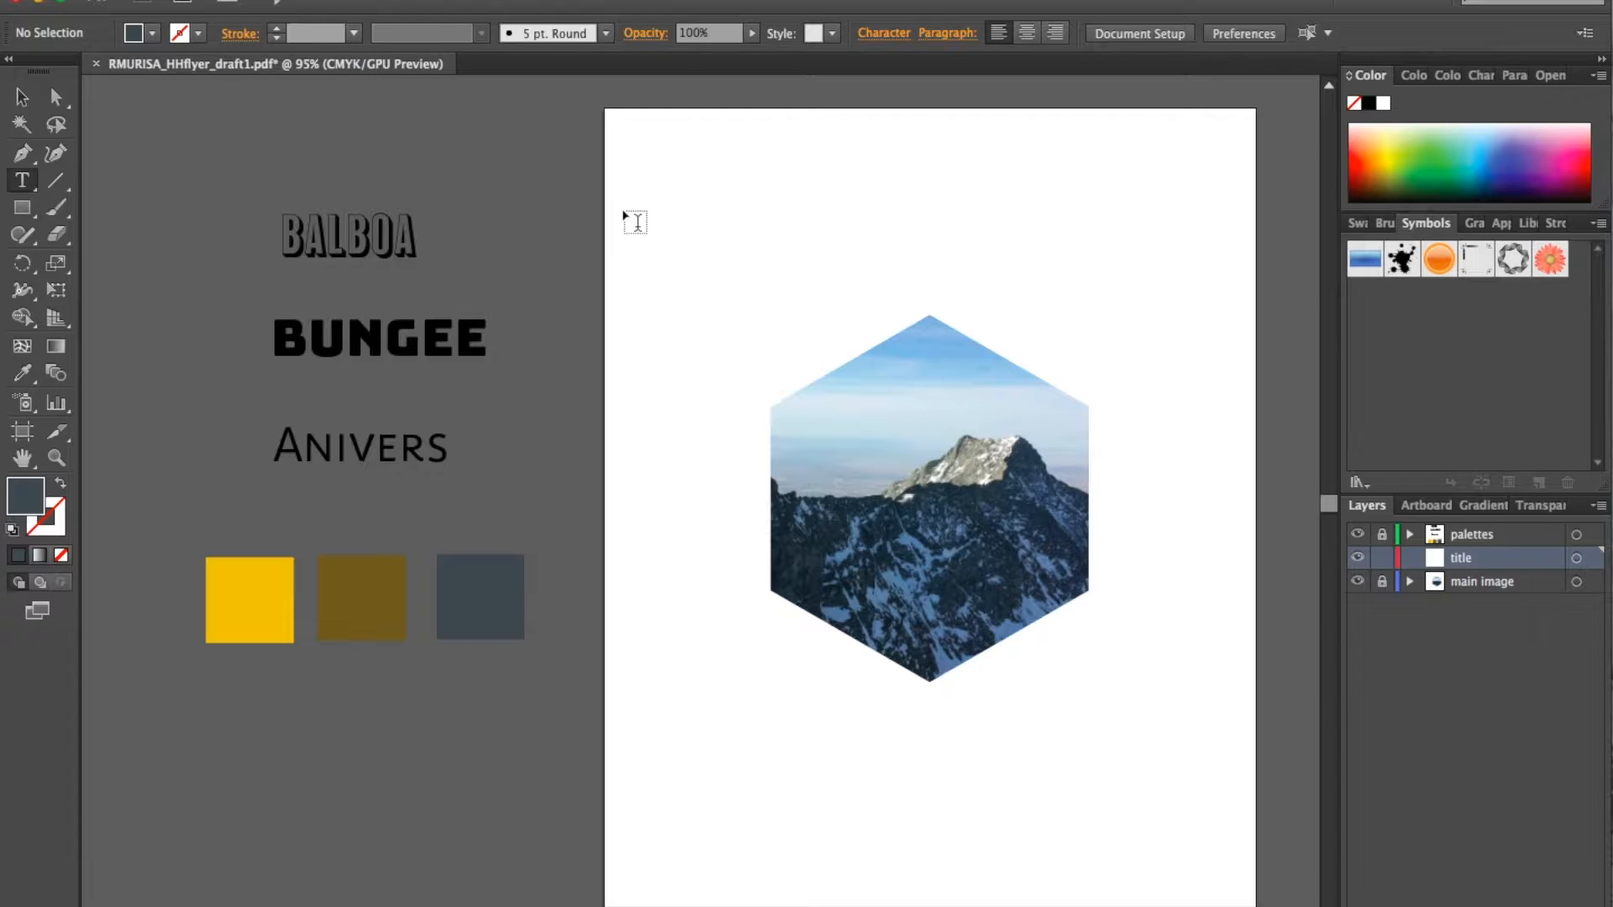
left_click_drag(622, 212, 1255, 459)
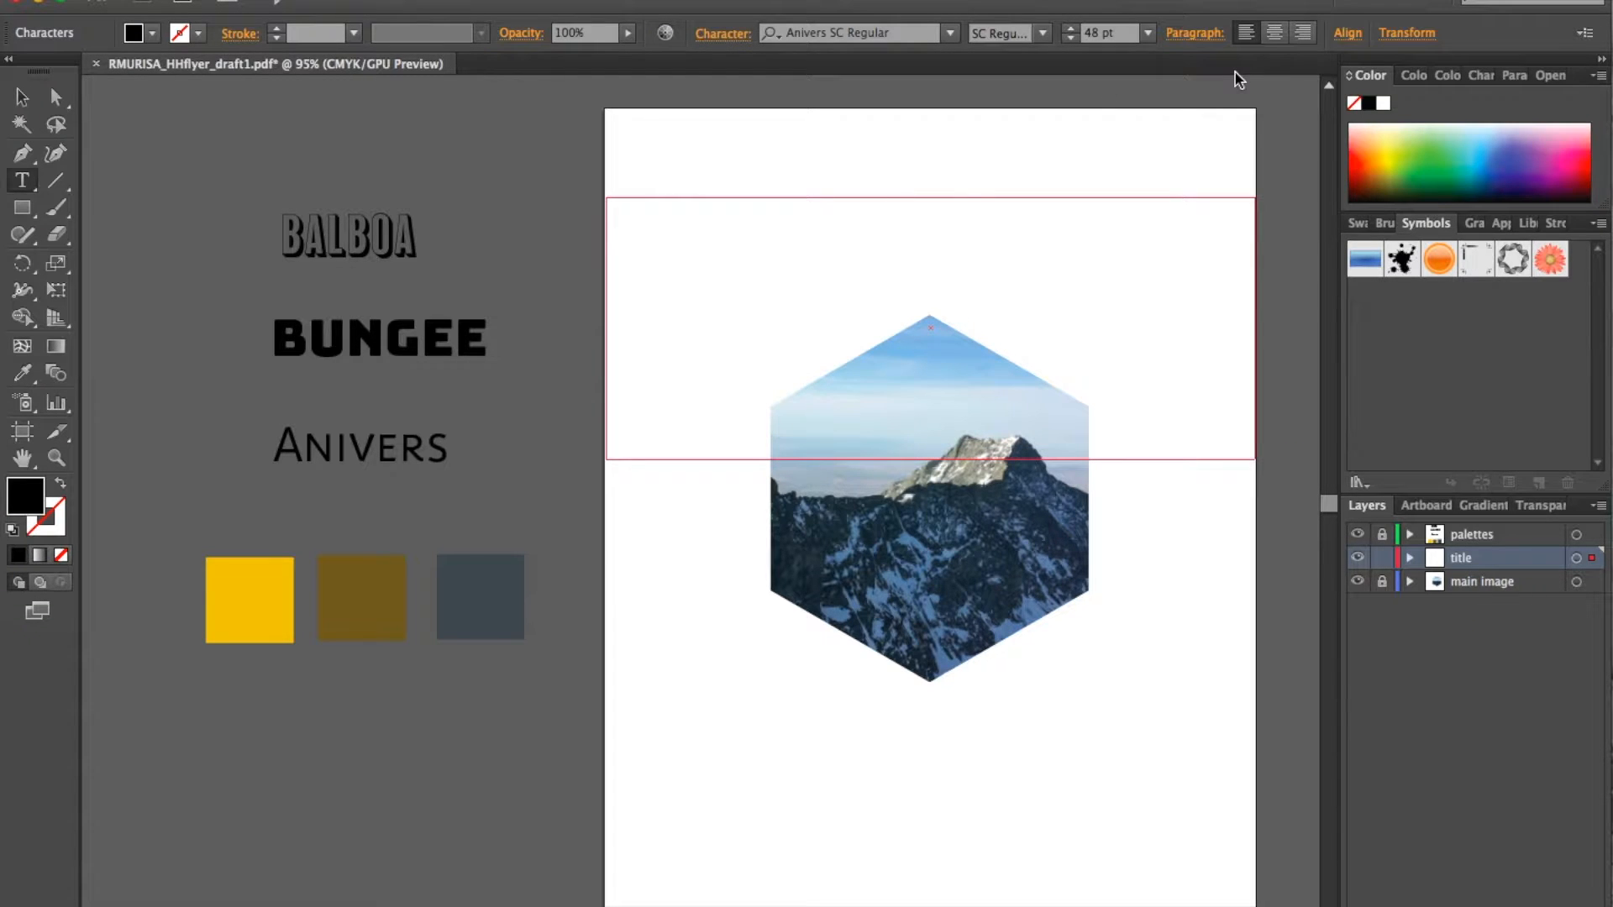
left_click(1277, 38)
type("Happy")
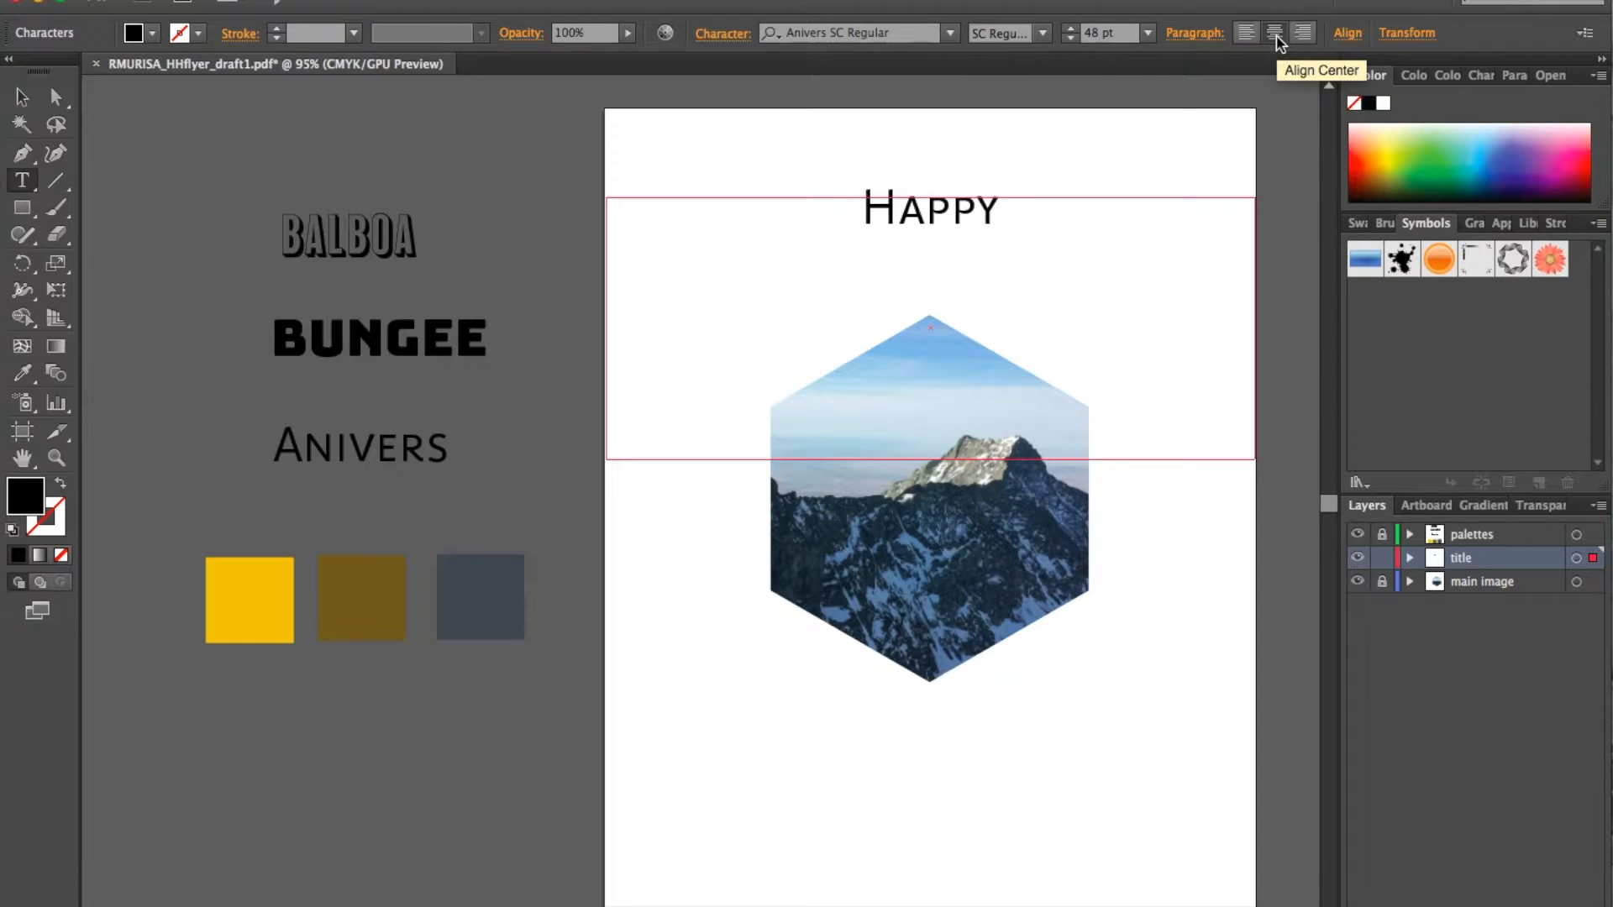
key("BackSpace")
key("BackSpace")
type("py")
key("Return")
type("Hour")
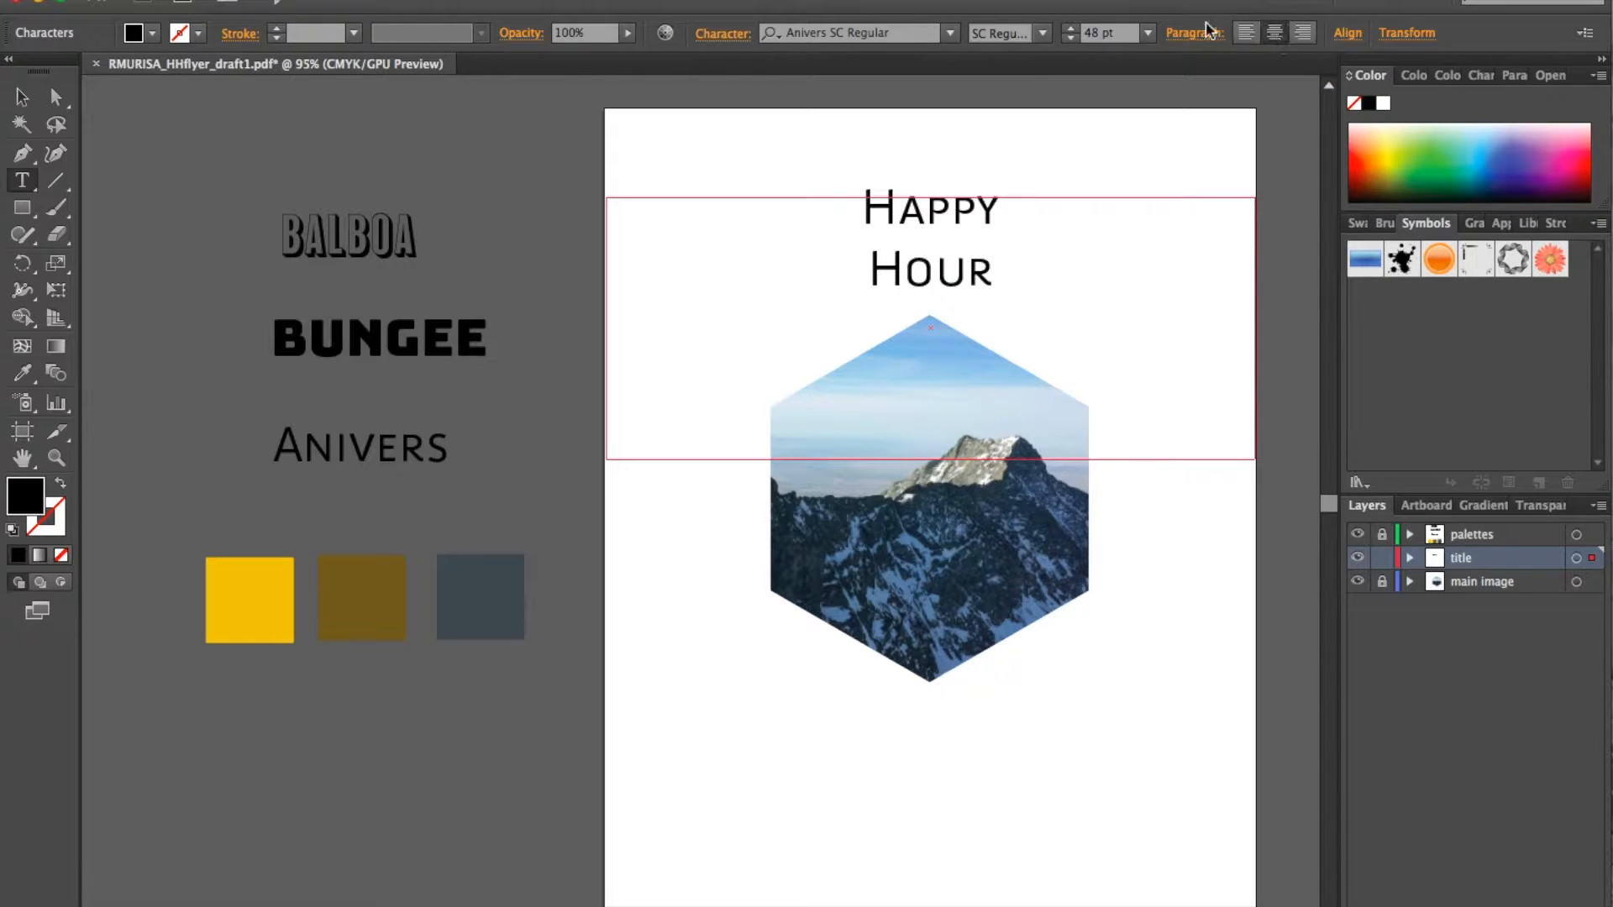
Step: Apply the BUNGEE sample's text style to the whole Happy Hour title with the Eyedropper
left_click_drag(1013, 275, 817, 194)
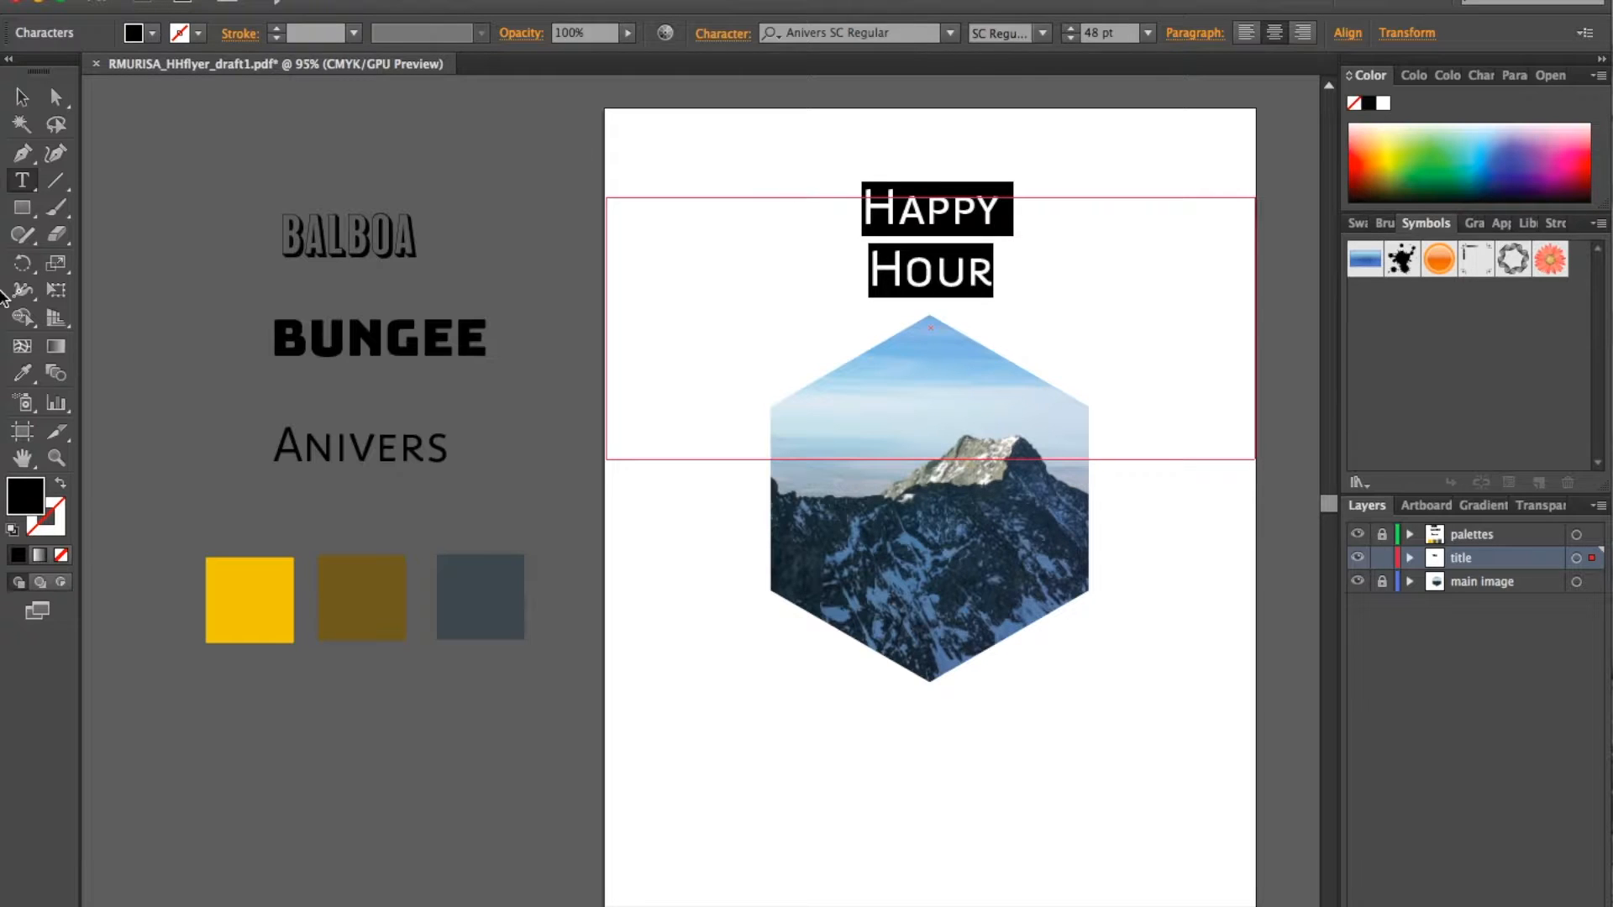
left_click(26, 376)
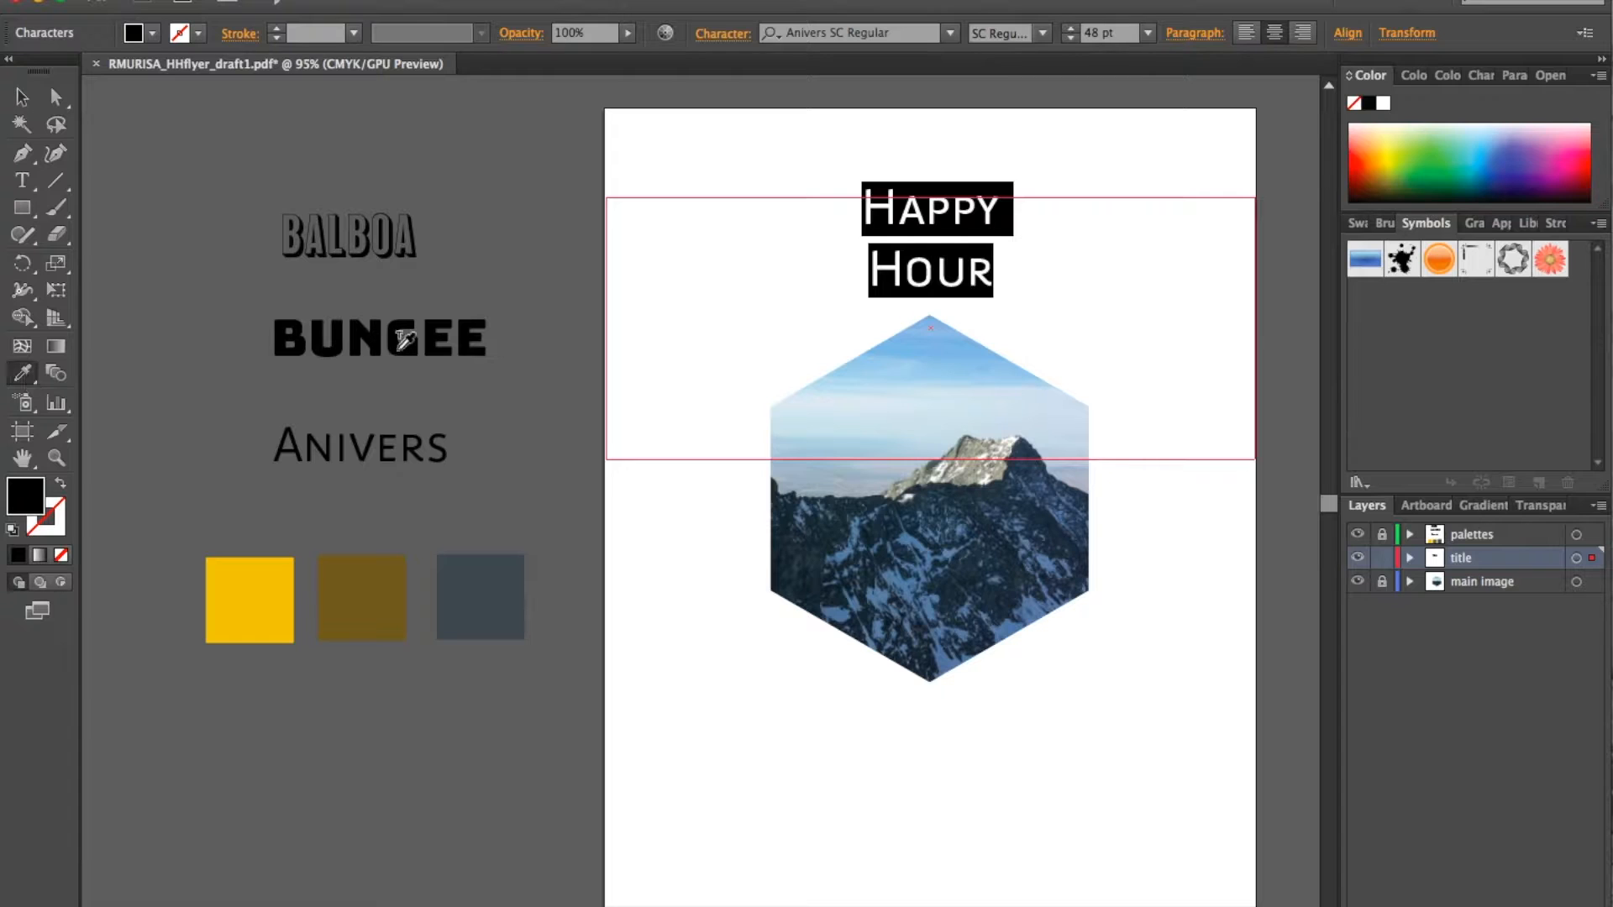
left_click(378, 331)
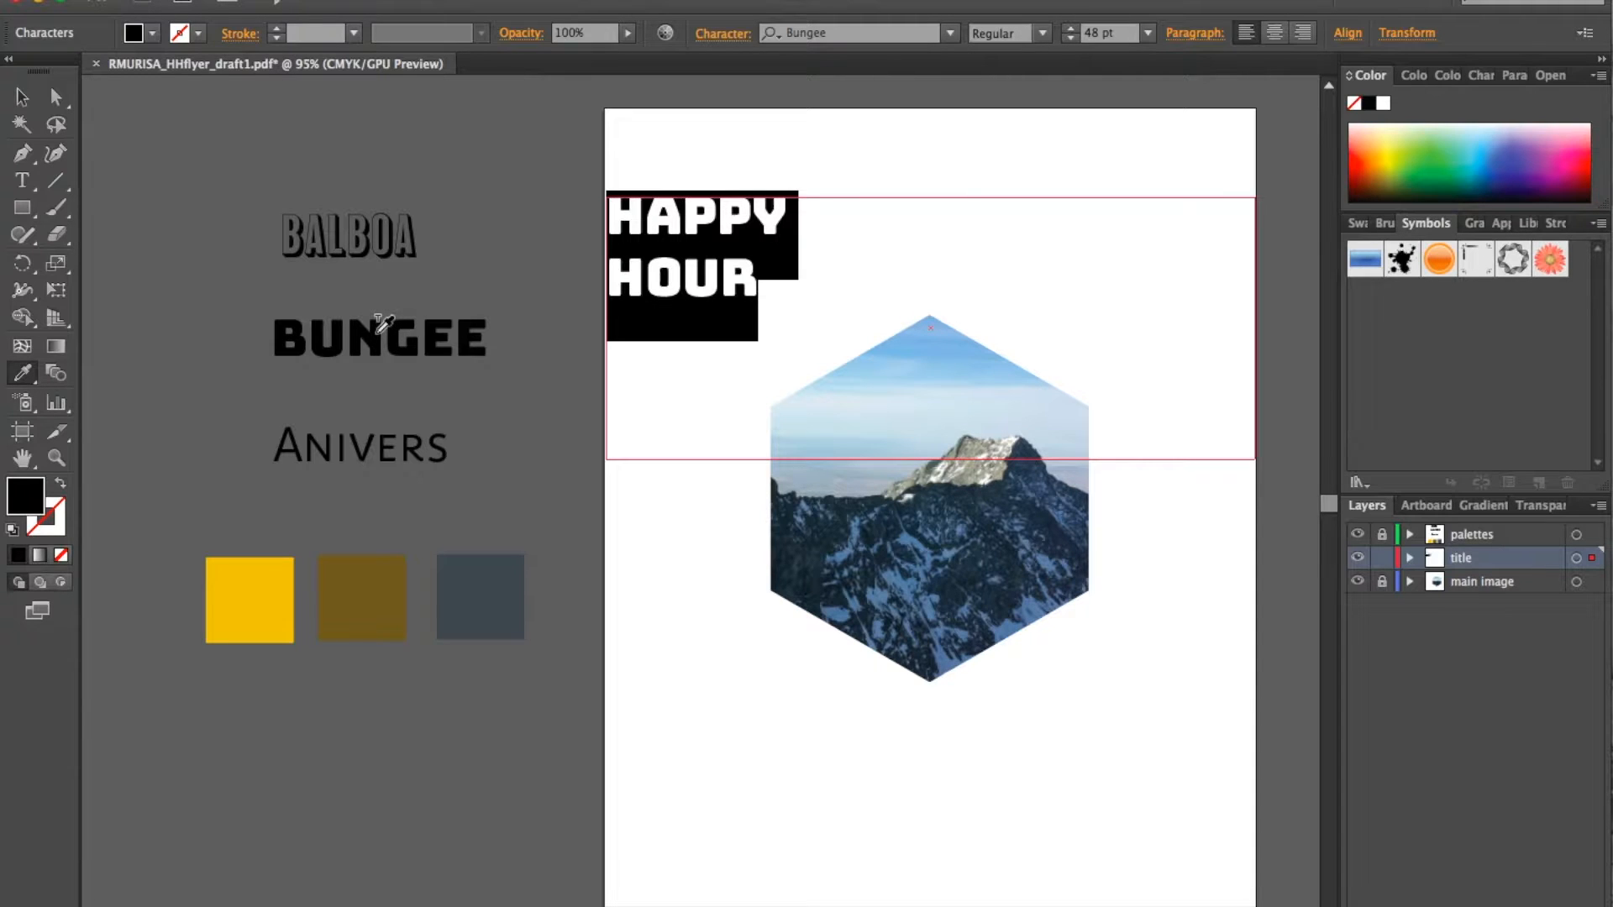
Step: Fill the Happy Hour title with the palette's yellow and centre-align its text
left_click(262, 595)
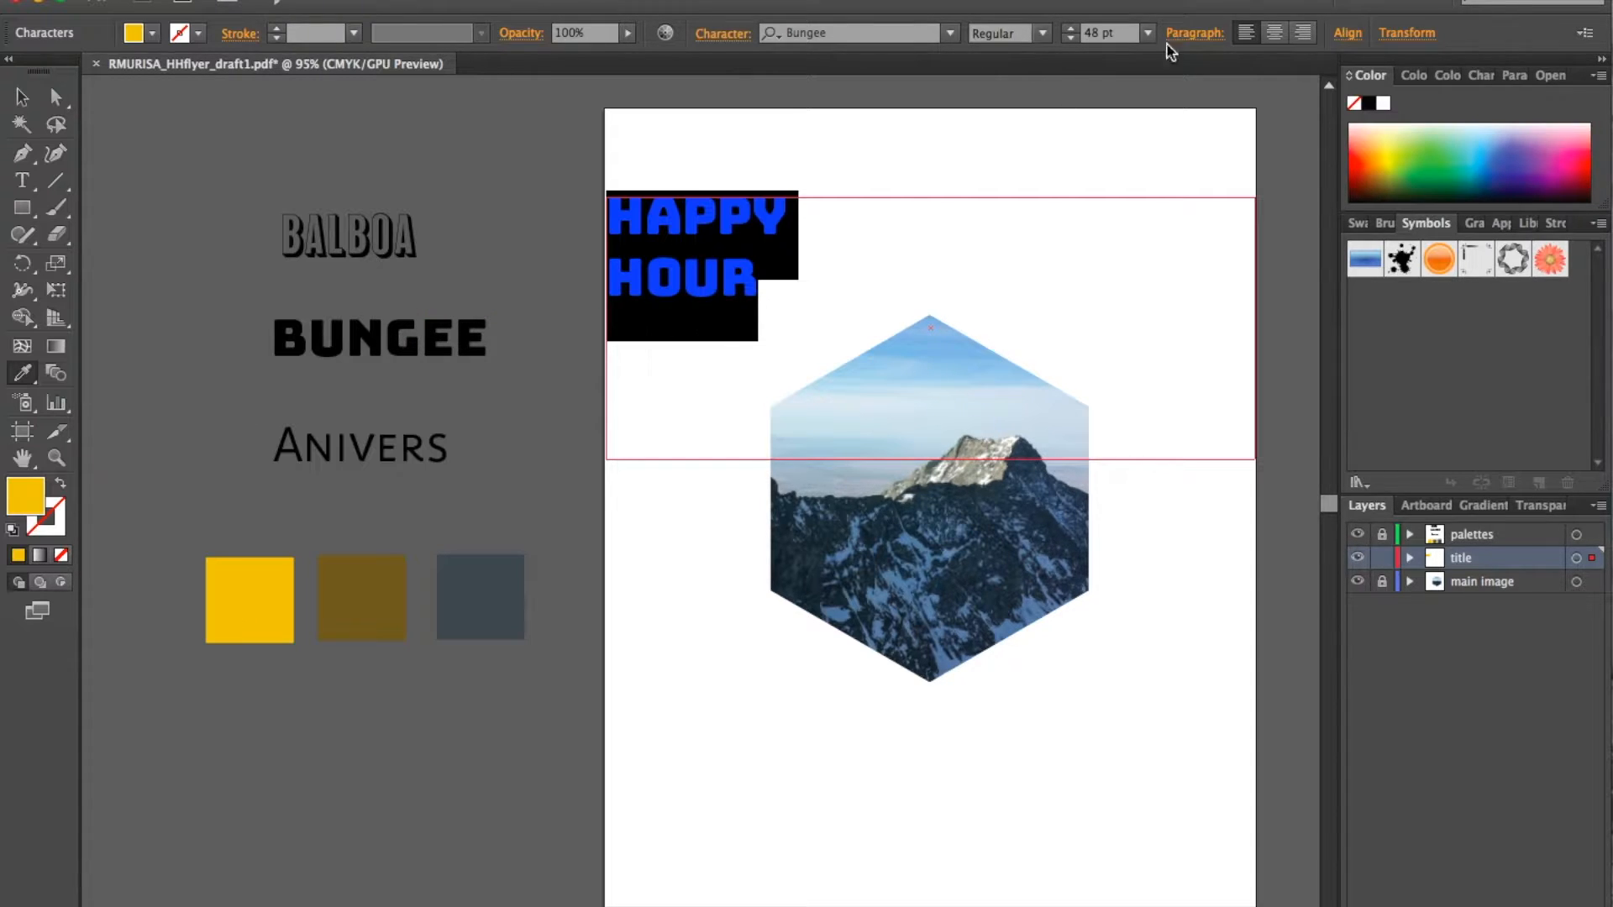
left_click(1274, 32)
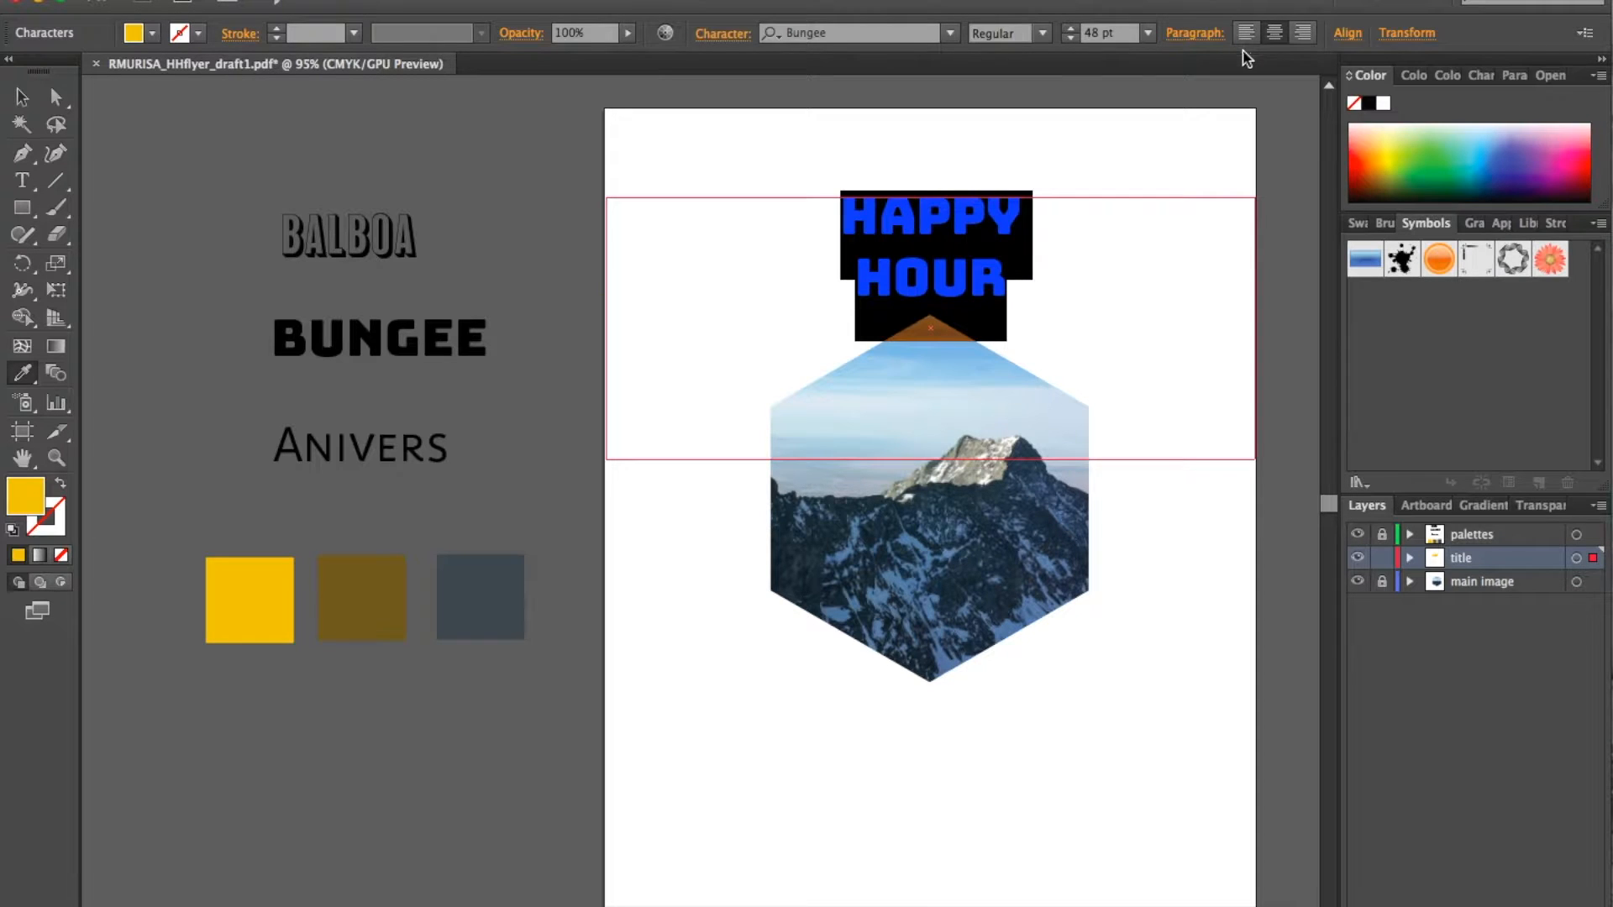
left_click(22, 97)
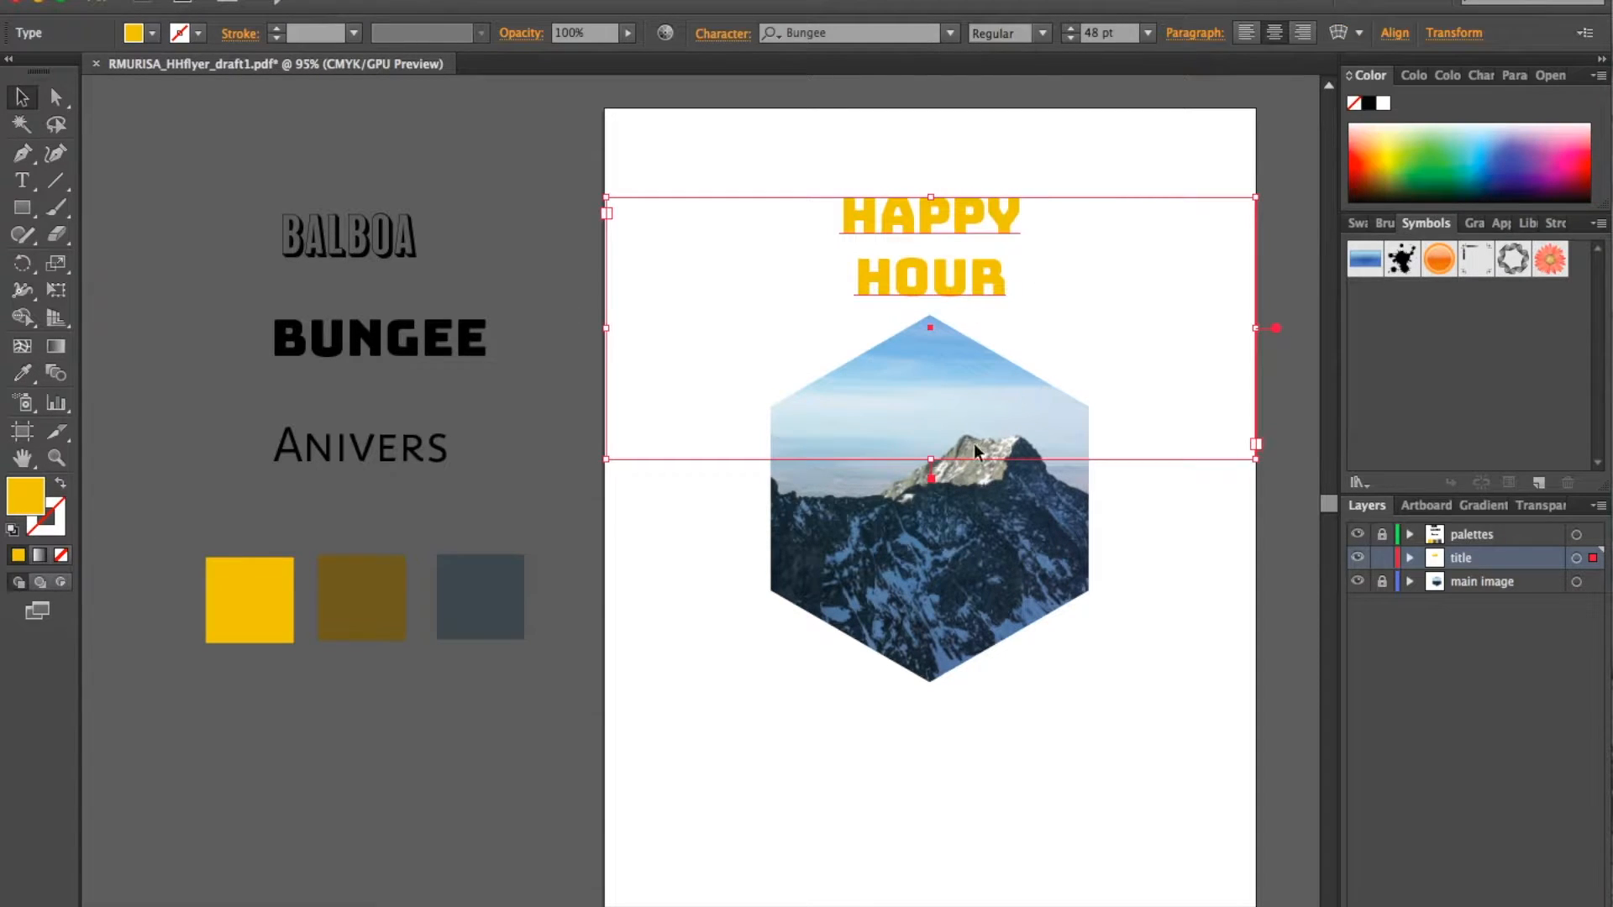
Step: Shorten the title's text area slightly from its lower edge and set the title's font size to 80 pt
left_click_drag(926, 460, 927, 448)
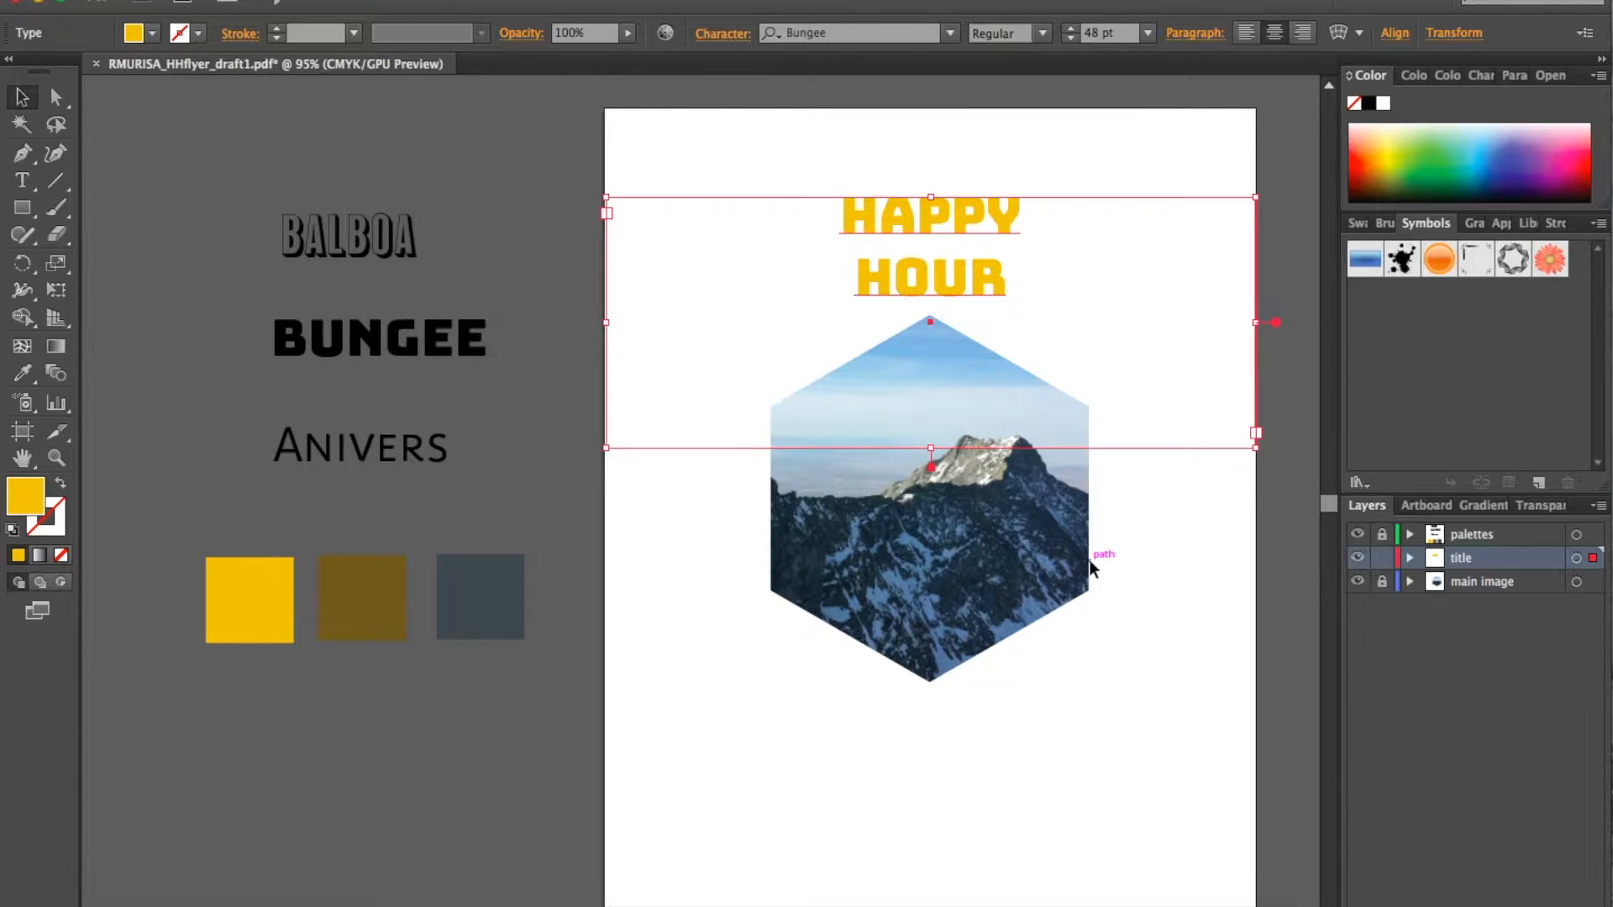
scroll(1089, 559, "down", 2)
scroll(1089, 560, "up", 5)
scroll(1088, 556, "down", 3)
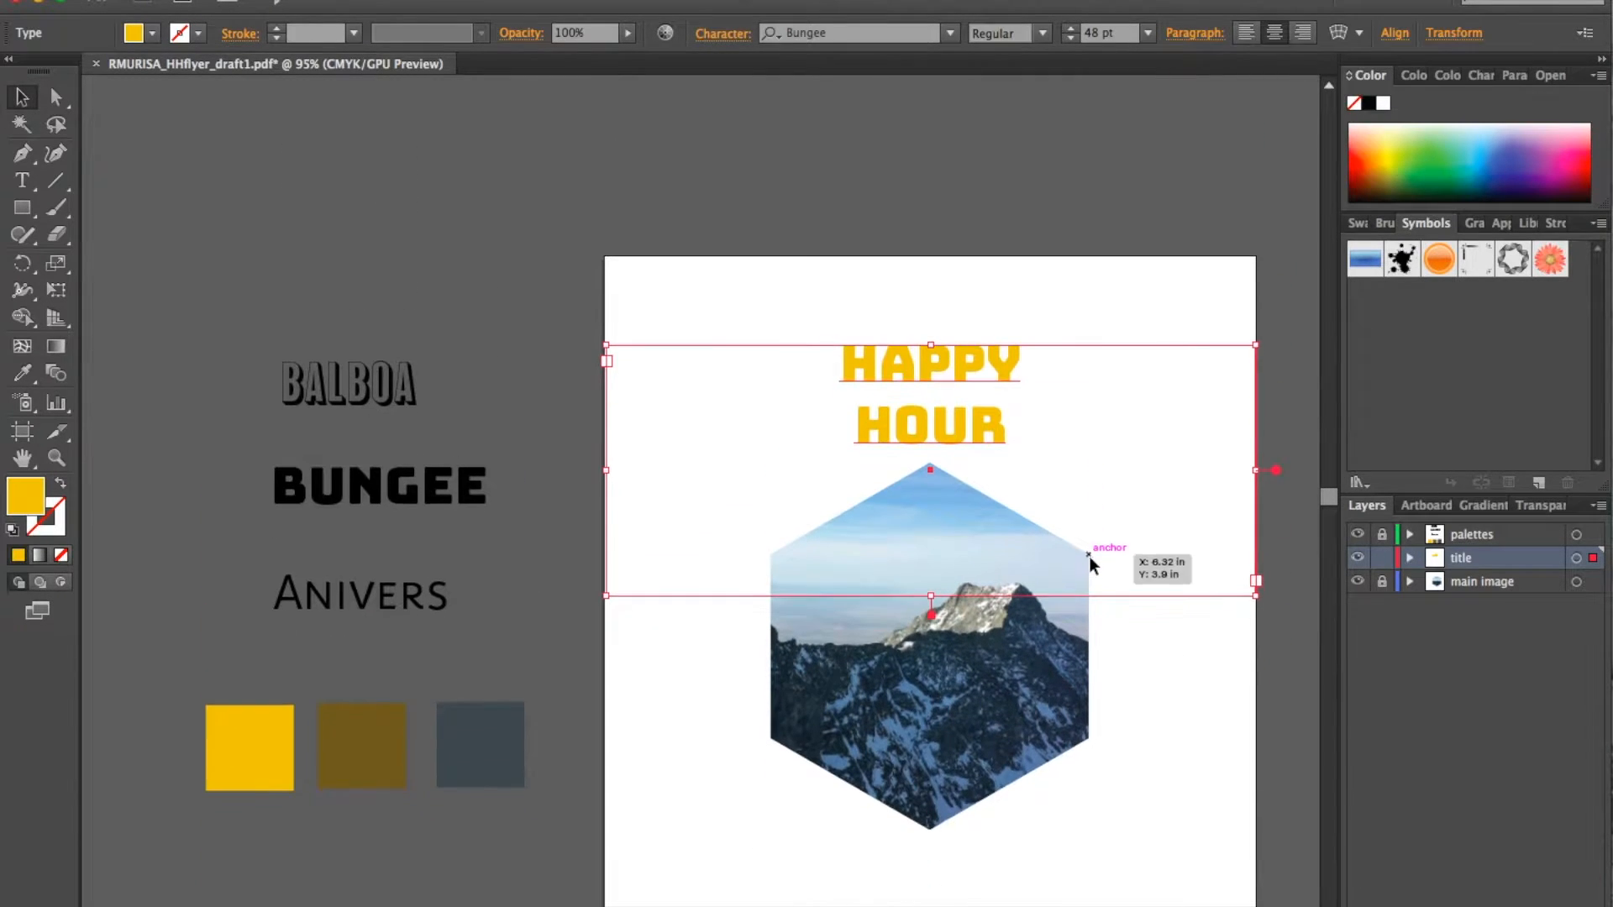
scroll(1089, 556, "down", 2)
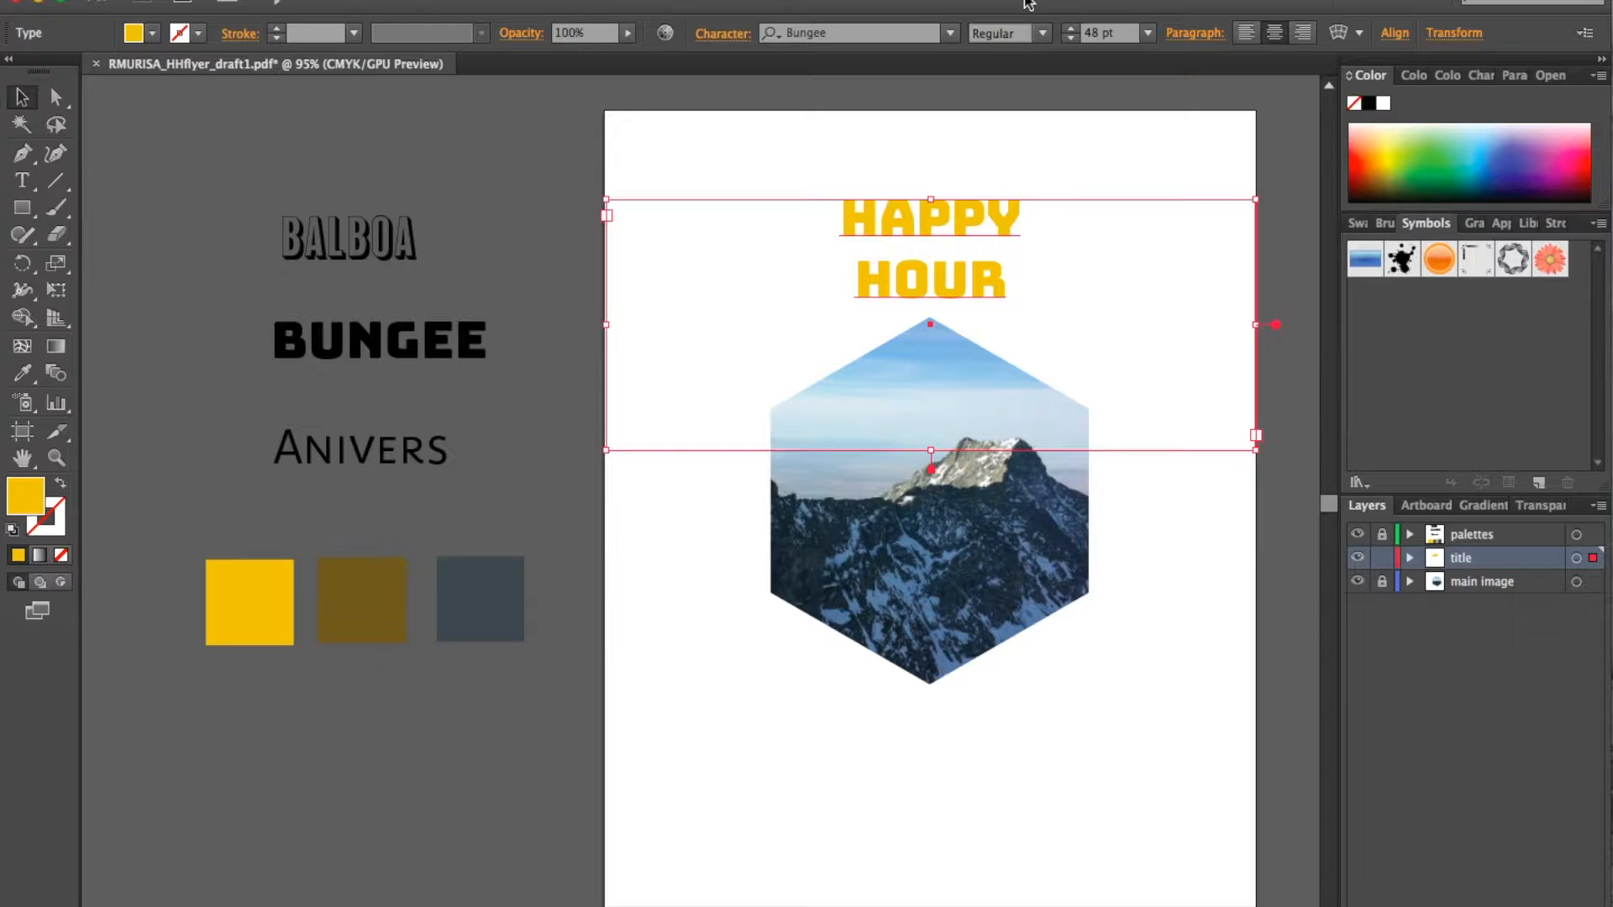
left_click(1079, 37)
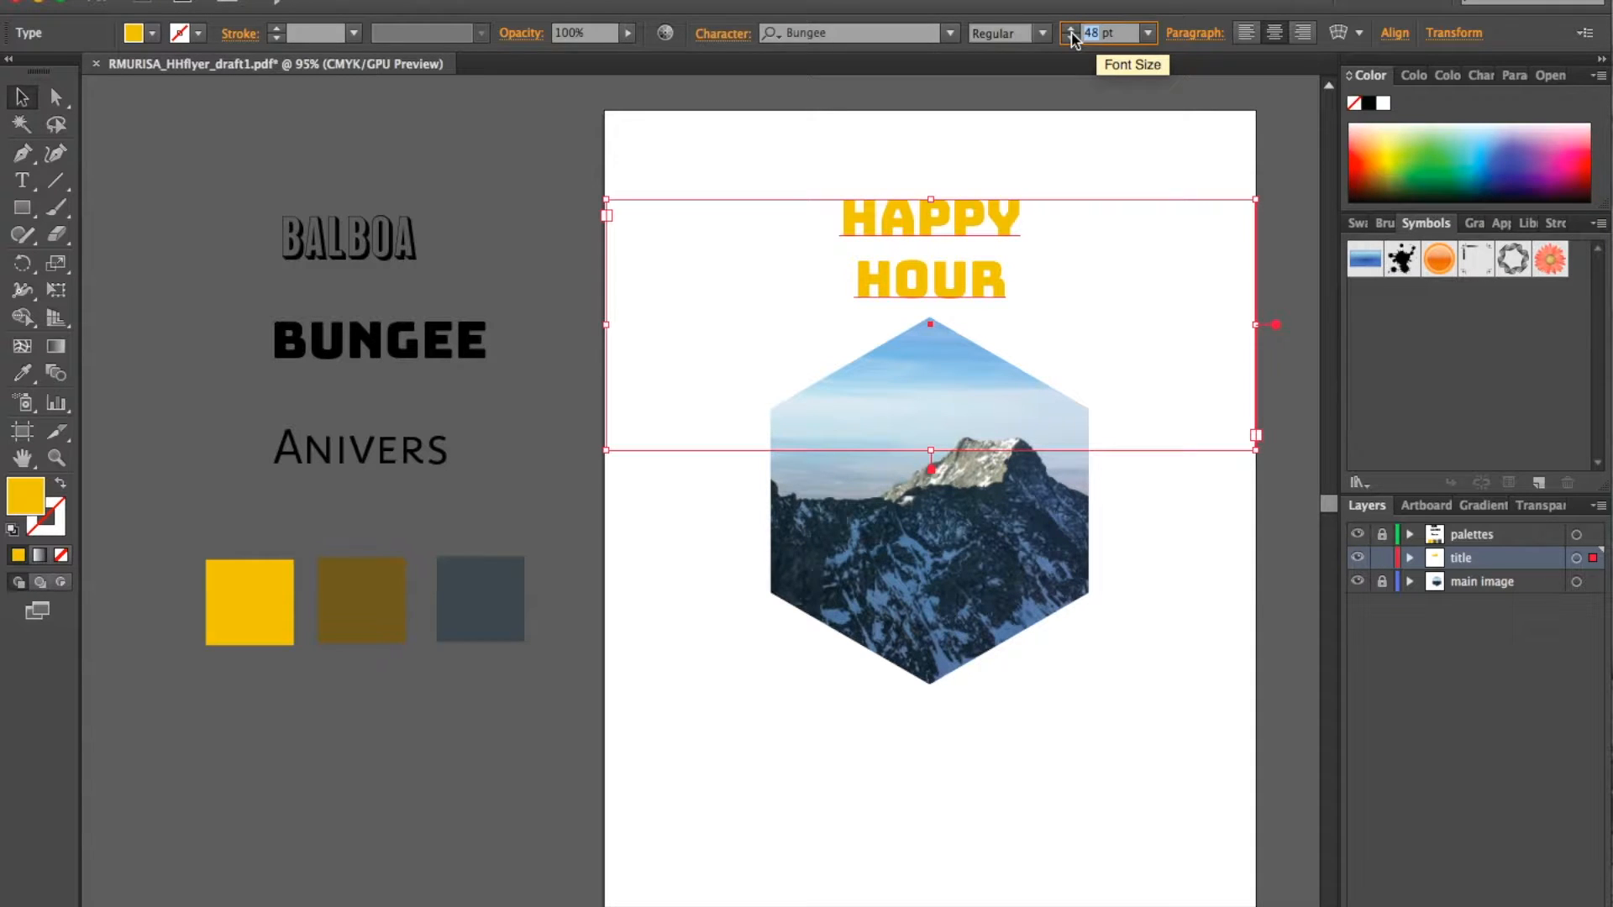
type("80")
key("Return")
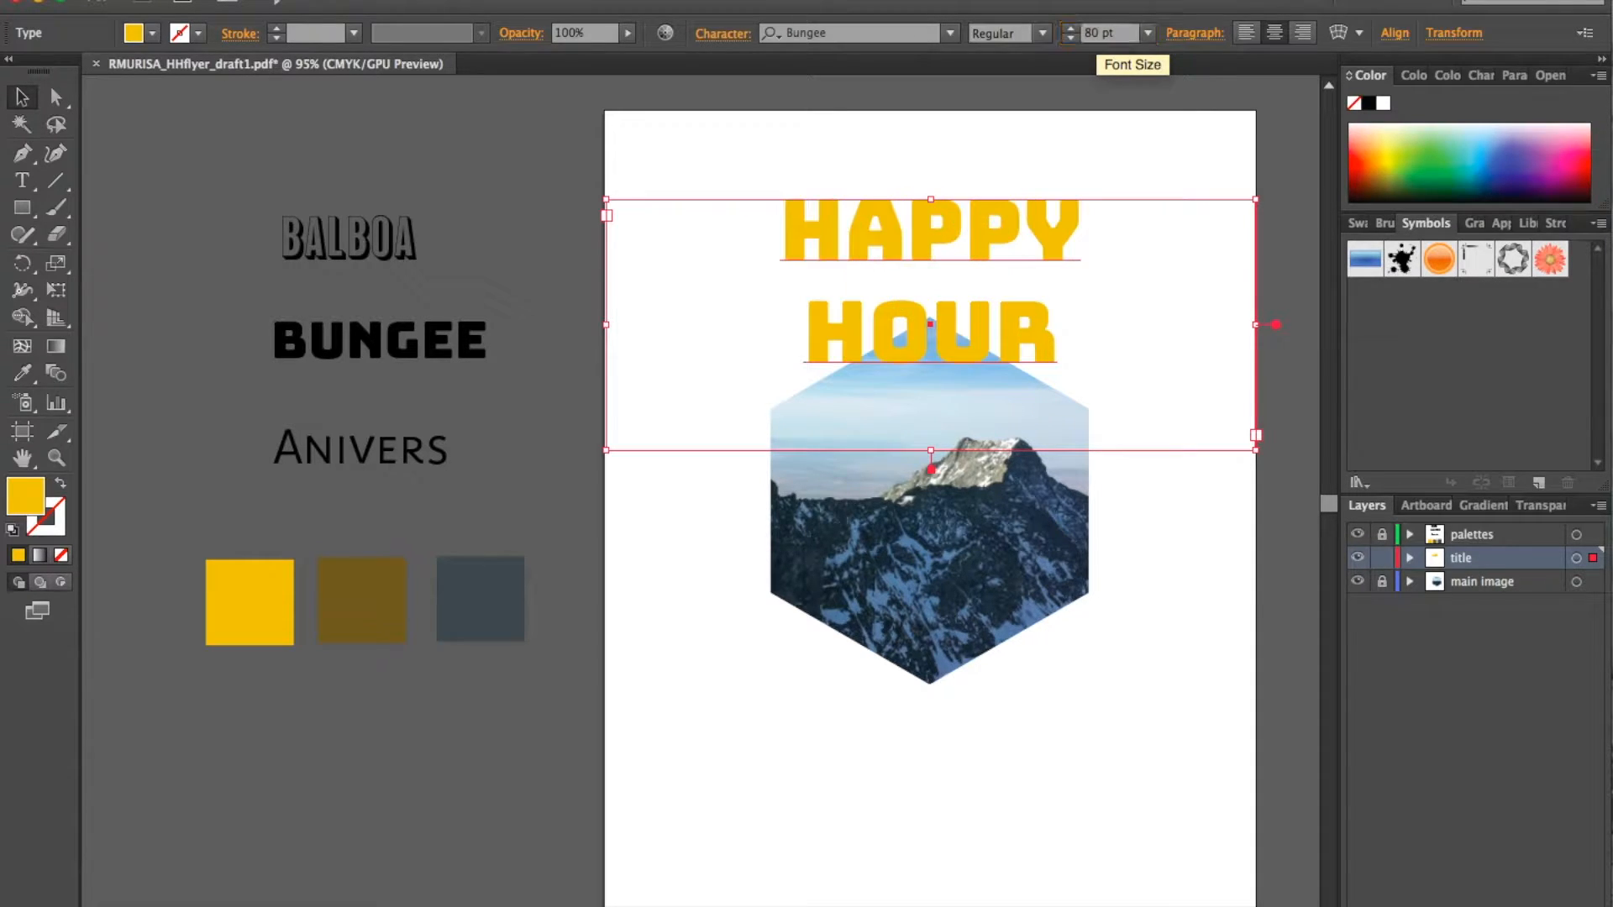
Step: Duplicate the Happy Hour title slightly below the original and fill the copy with the palette's brown
left_click(1283, 245)
left_click(1010, 230)
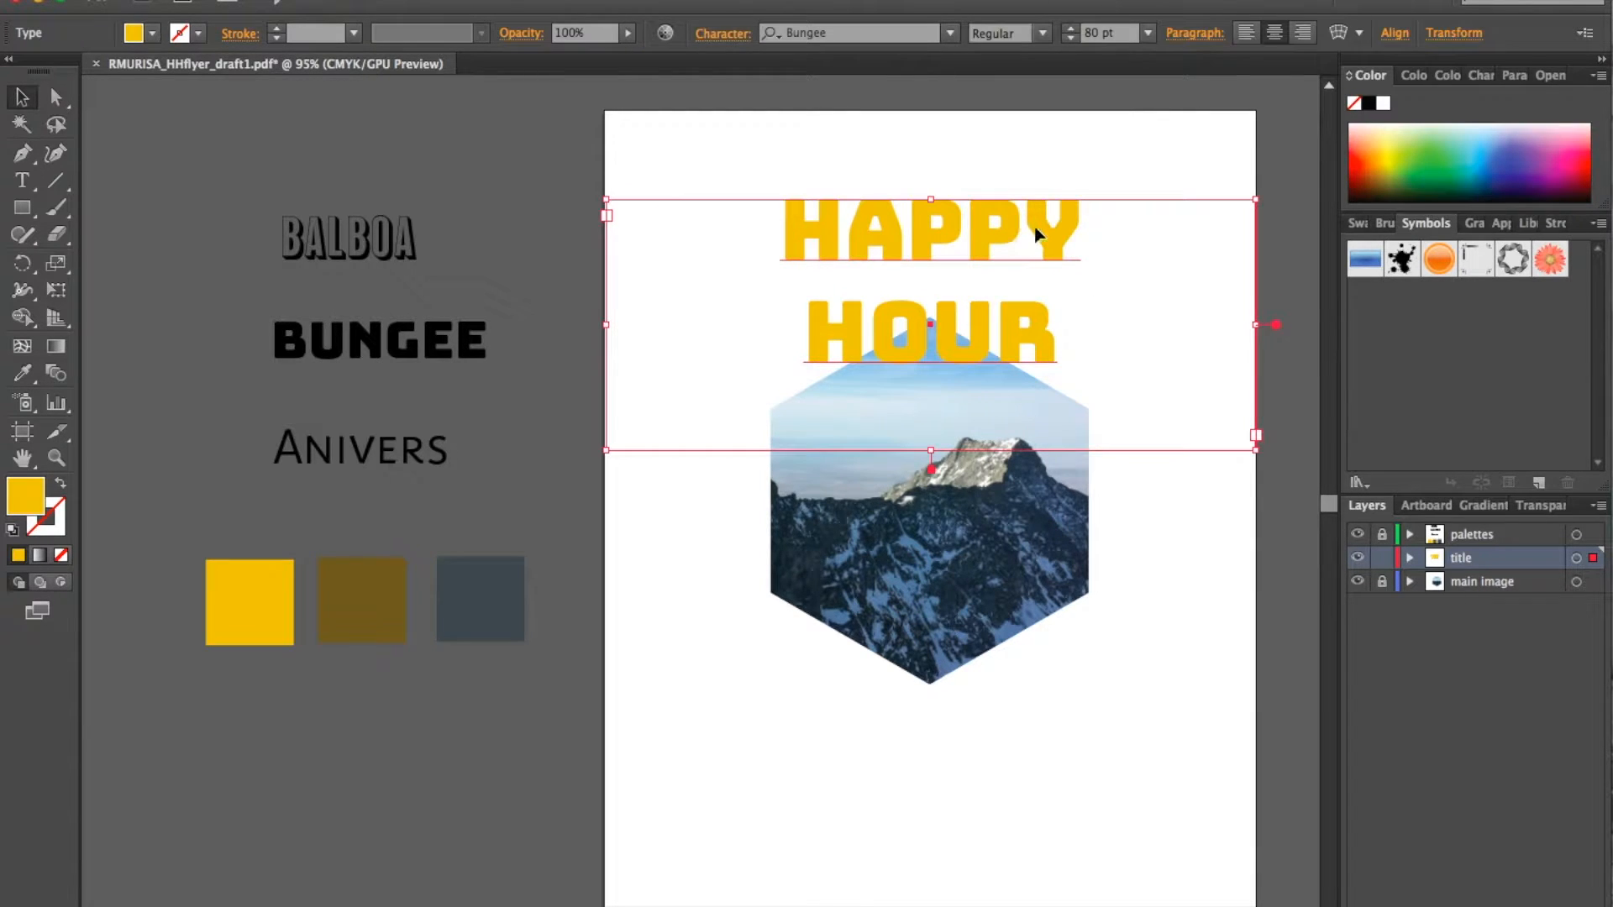
left_click_drag(1013, 229, 1008, 268)
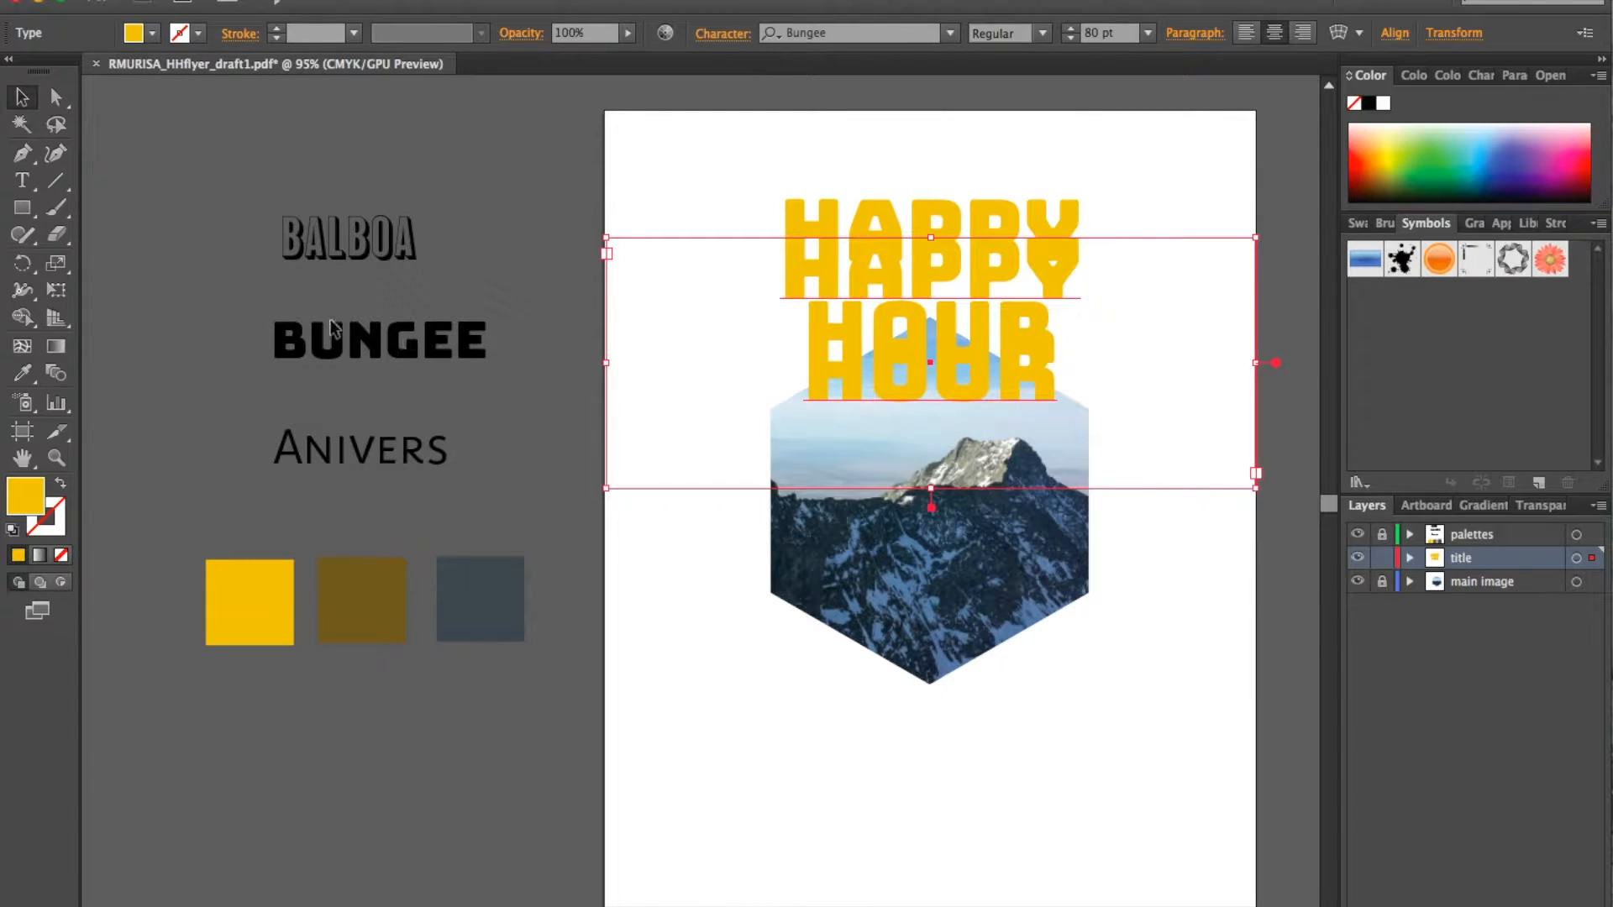
left_click(28, 378)
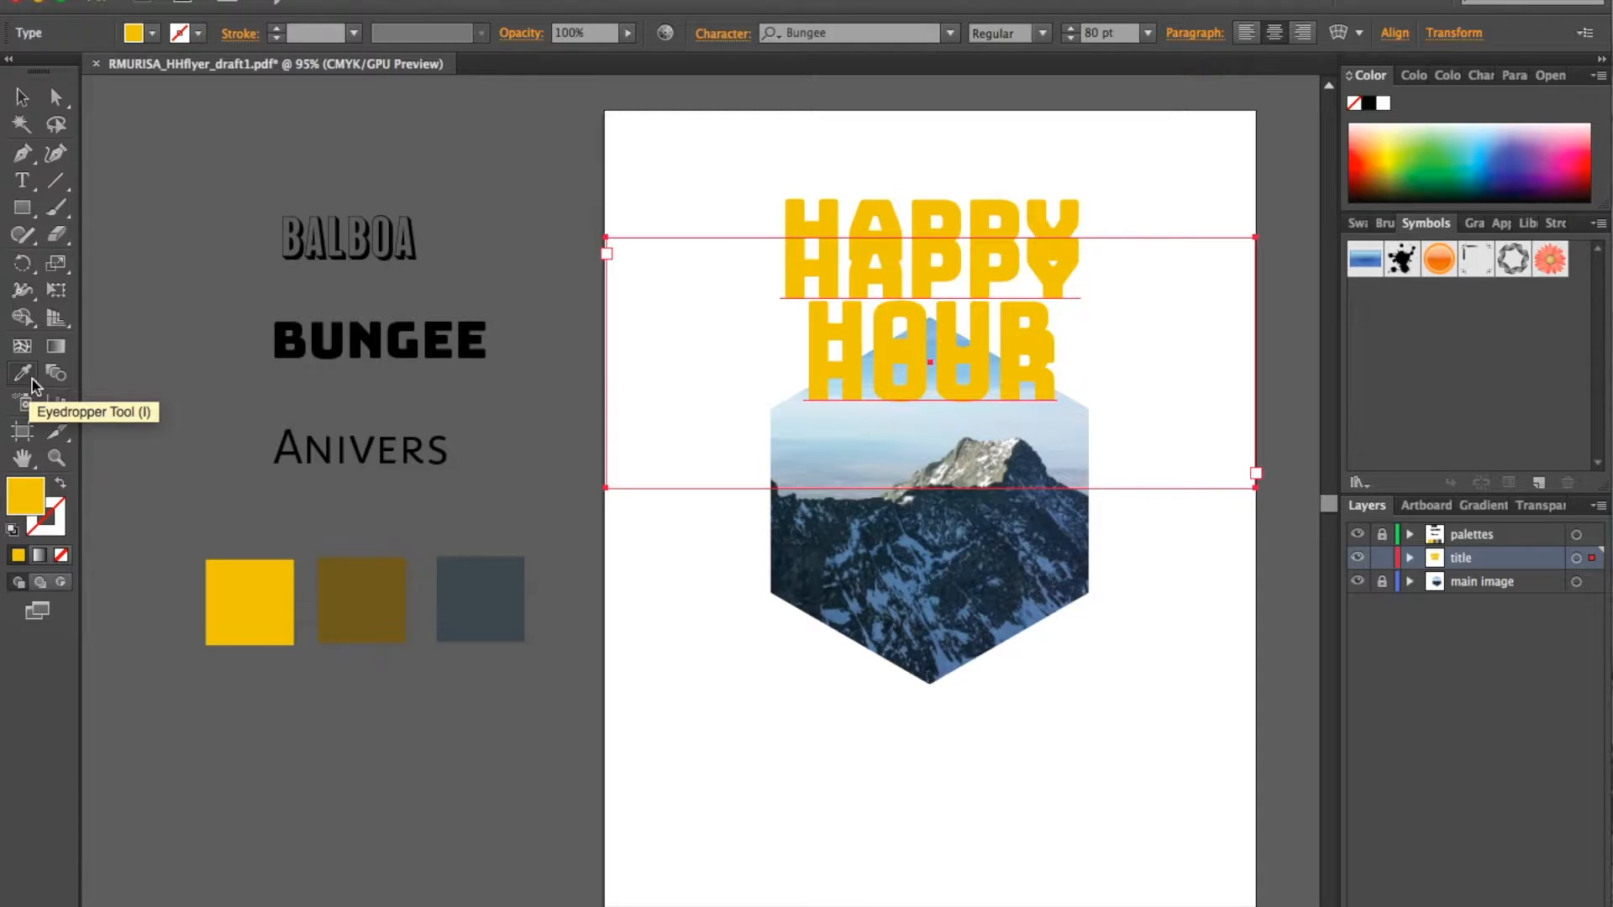
left_click(376, 598)
left_click(22, 99)
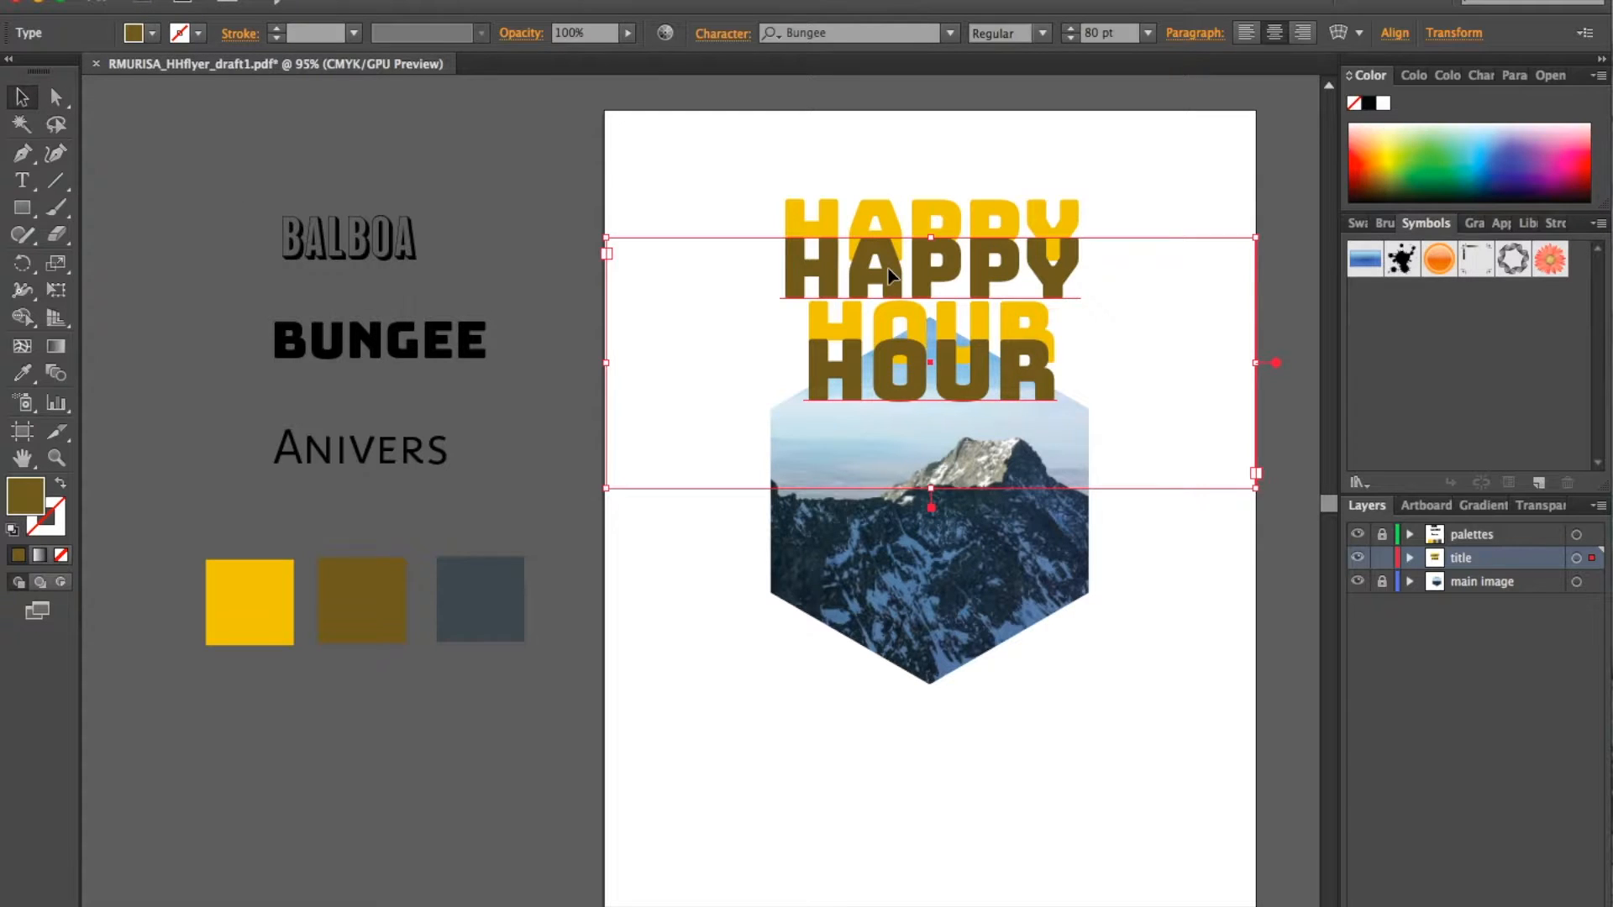
Step: Send the brown title copy to the back so it sits behind the yellow title
mouse_move(1047, 904)
key("super+[")
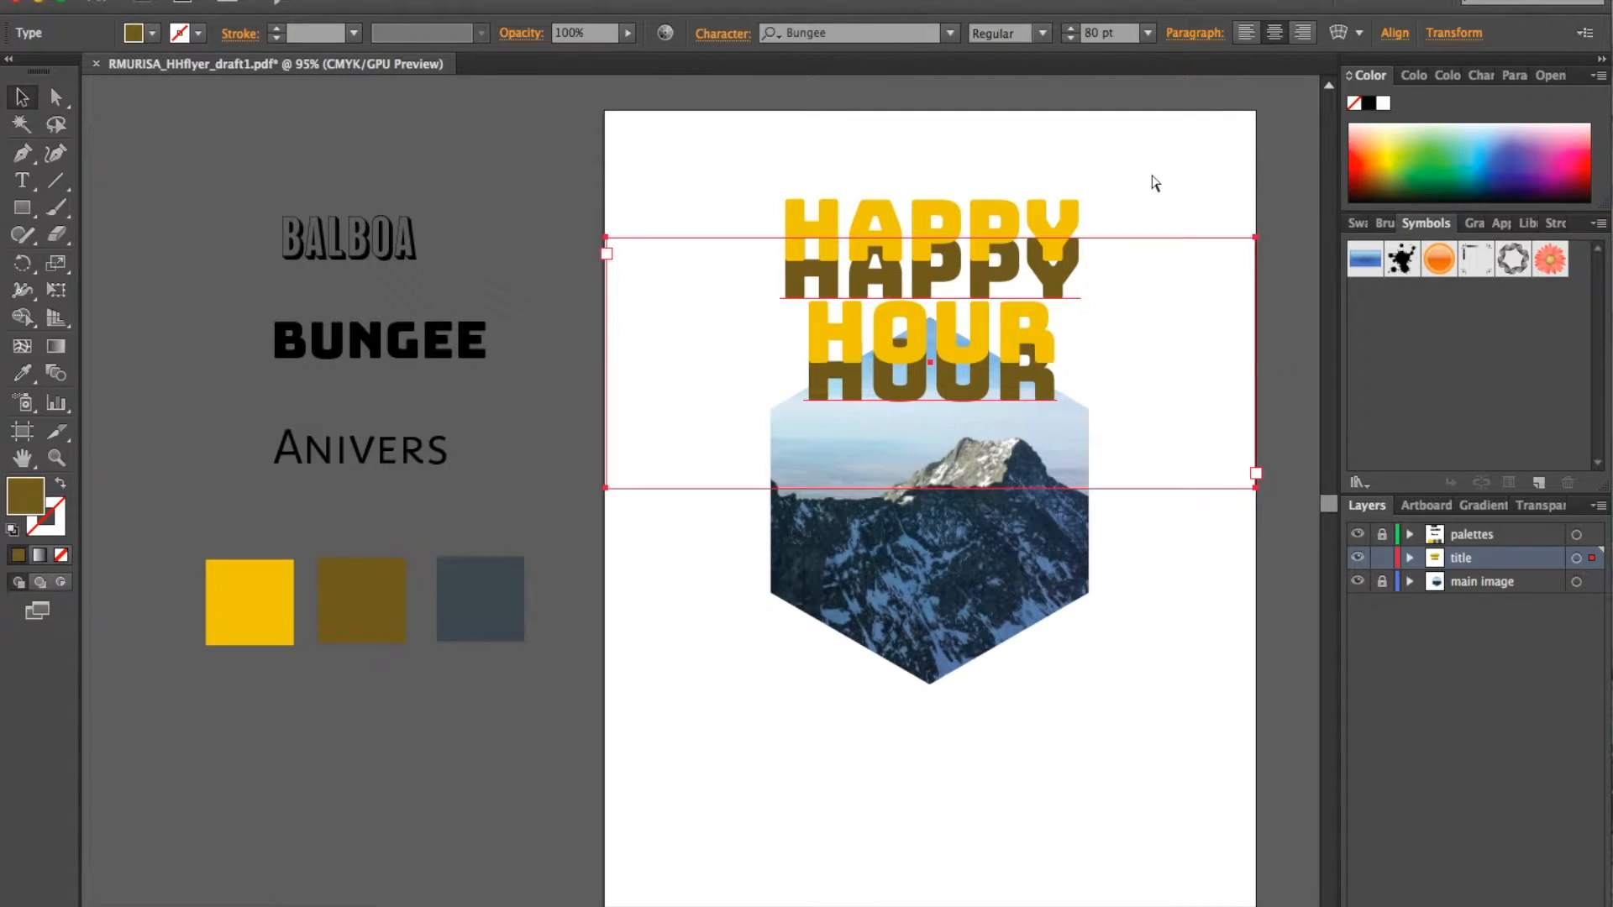
key("super+]")
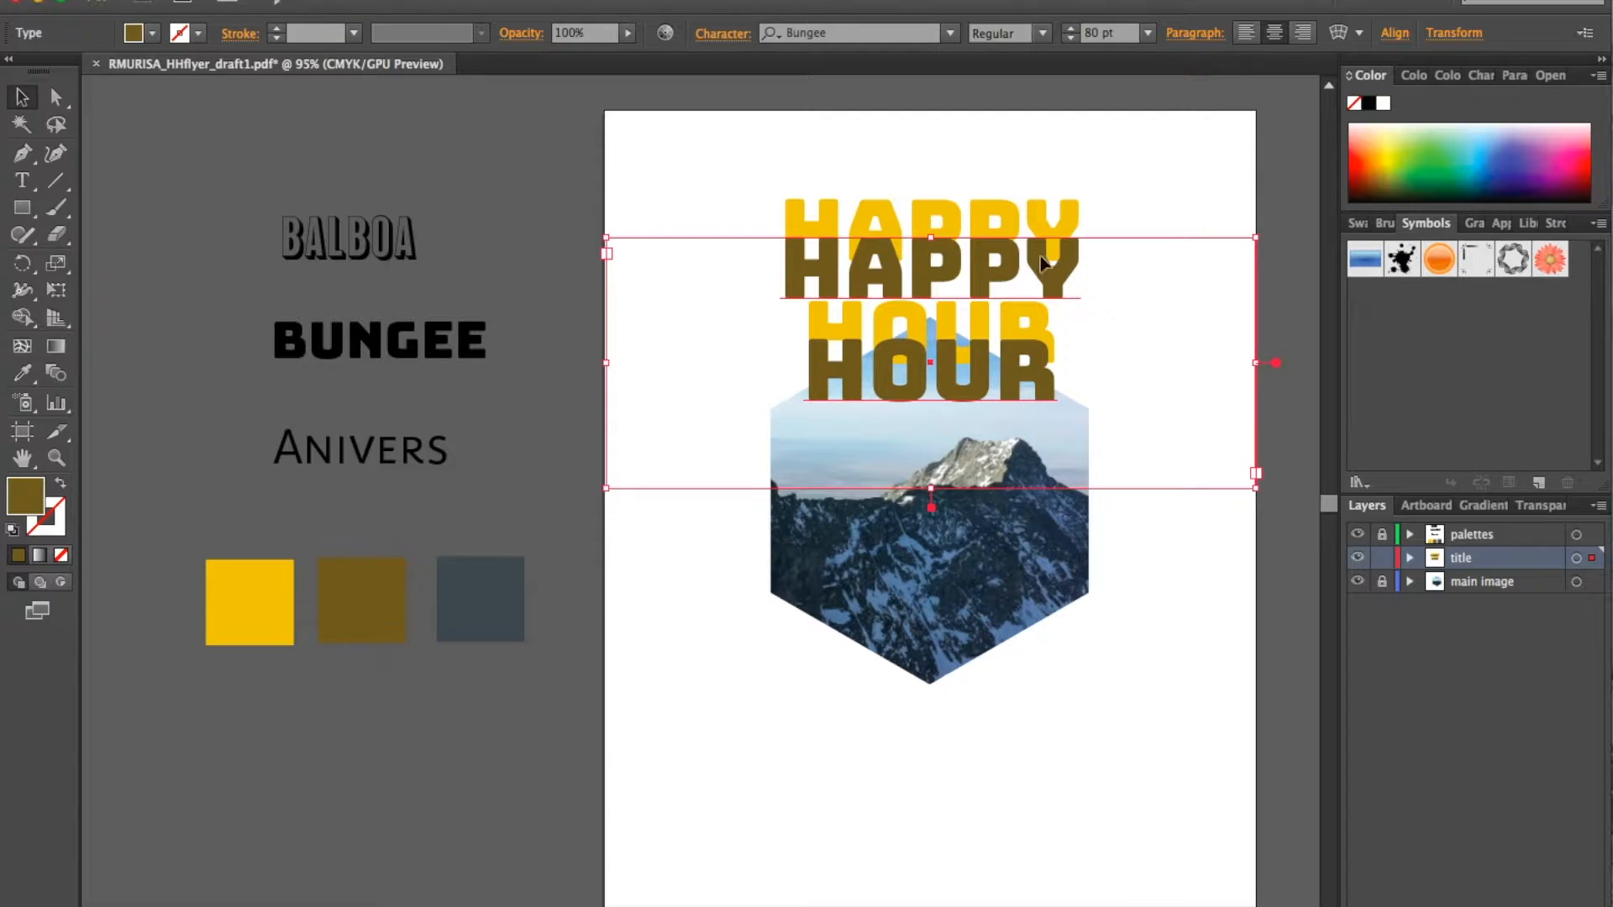
right_click(997, 274)
mouse_move(1121, 368)
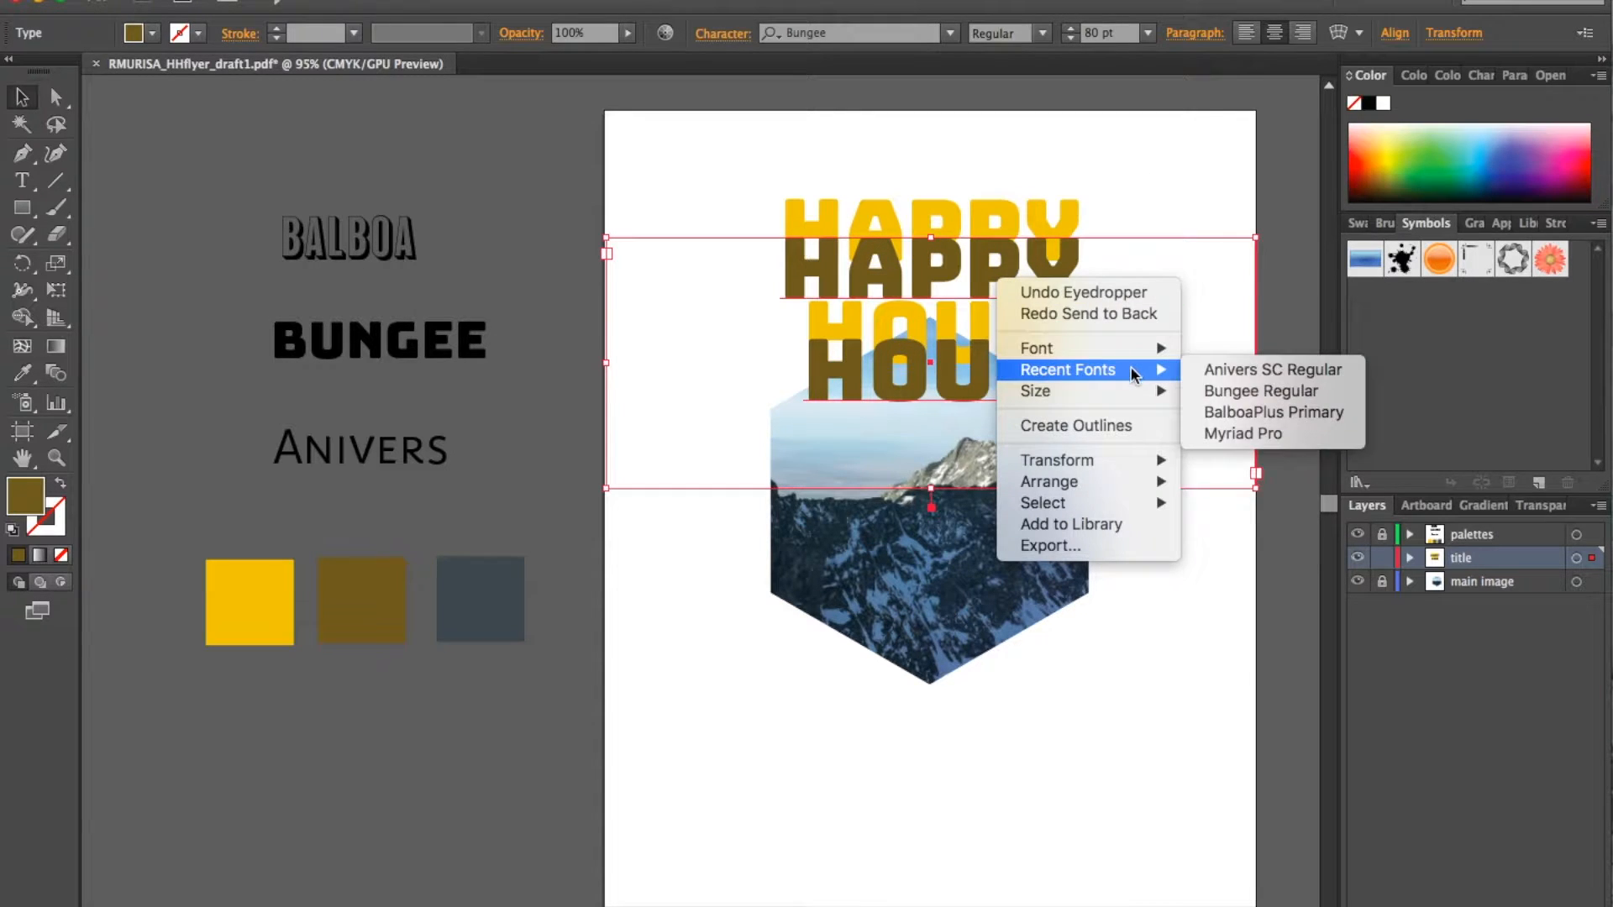
mouse_move(1071, 486)
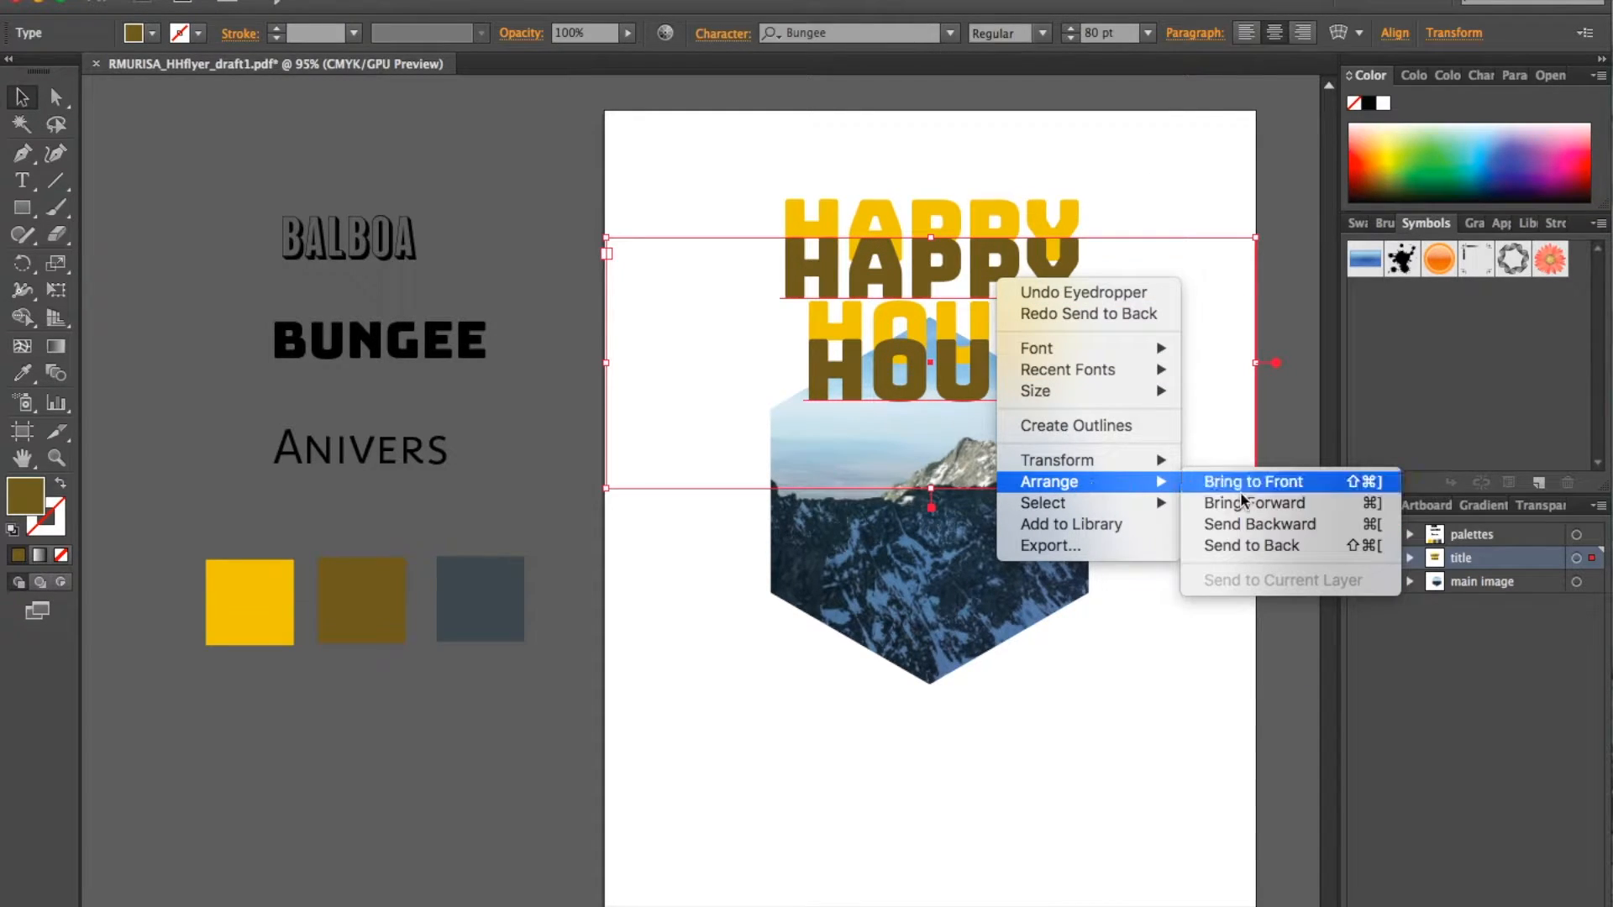
left_click(1286, 546)
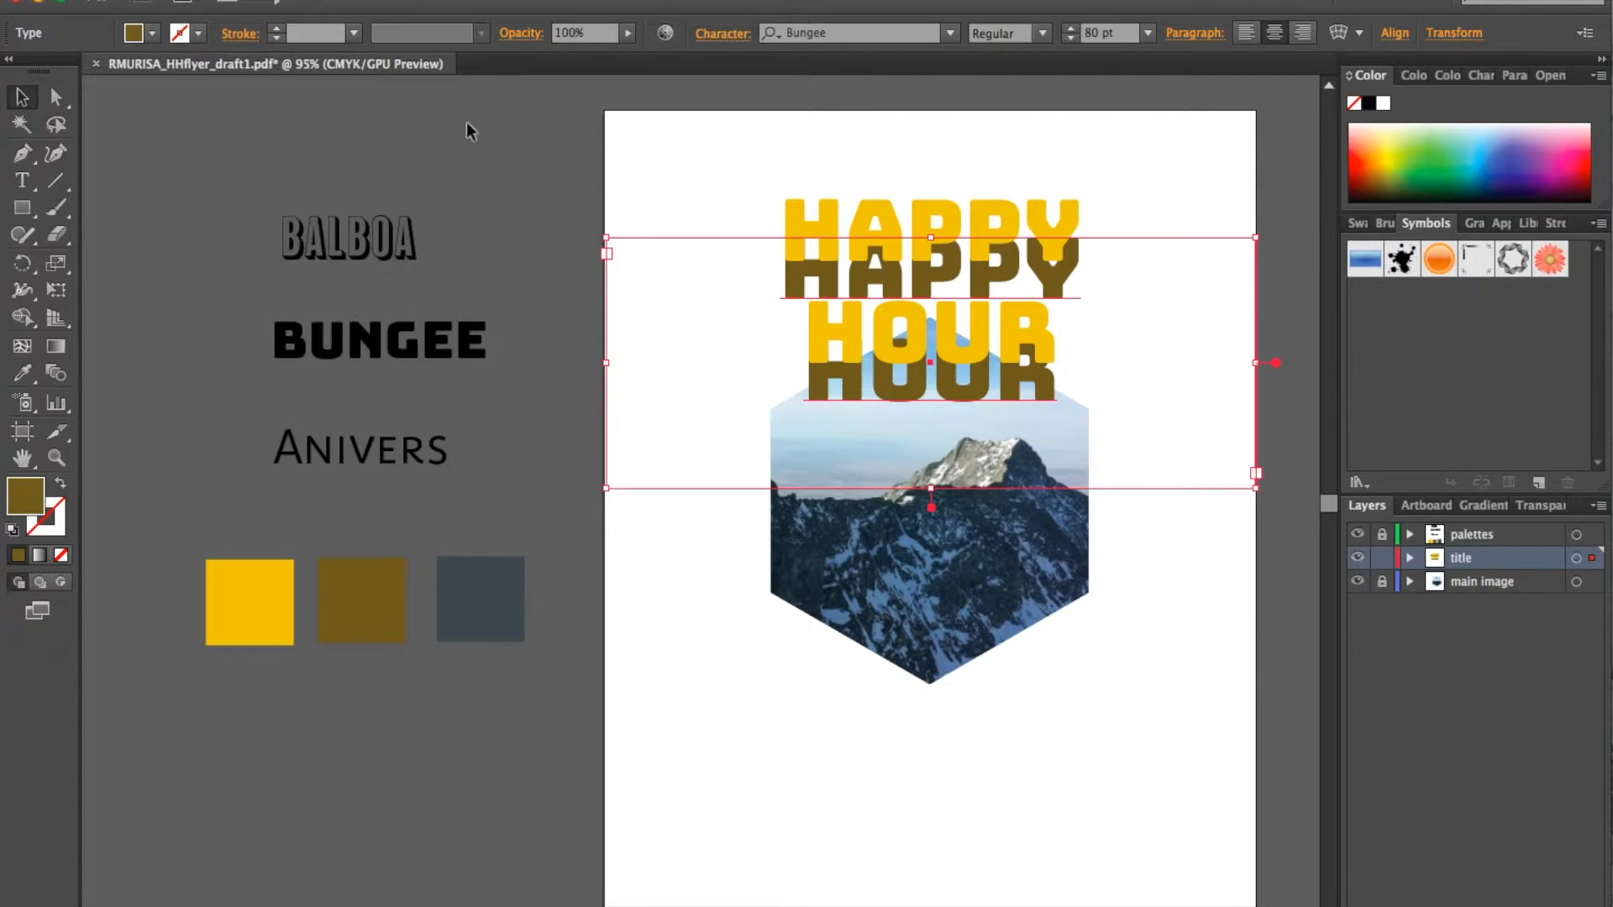
left_click(454, 155)
left_click(1048, 242)
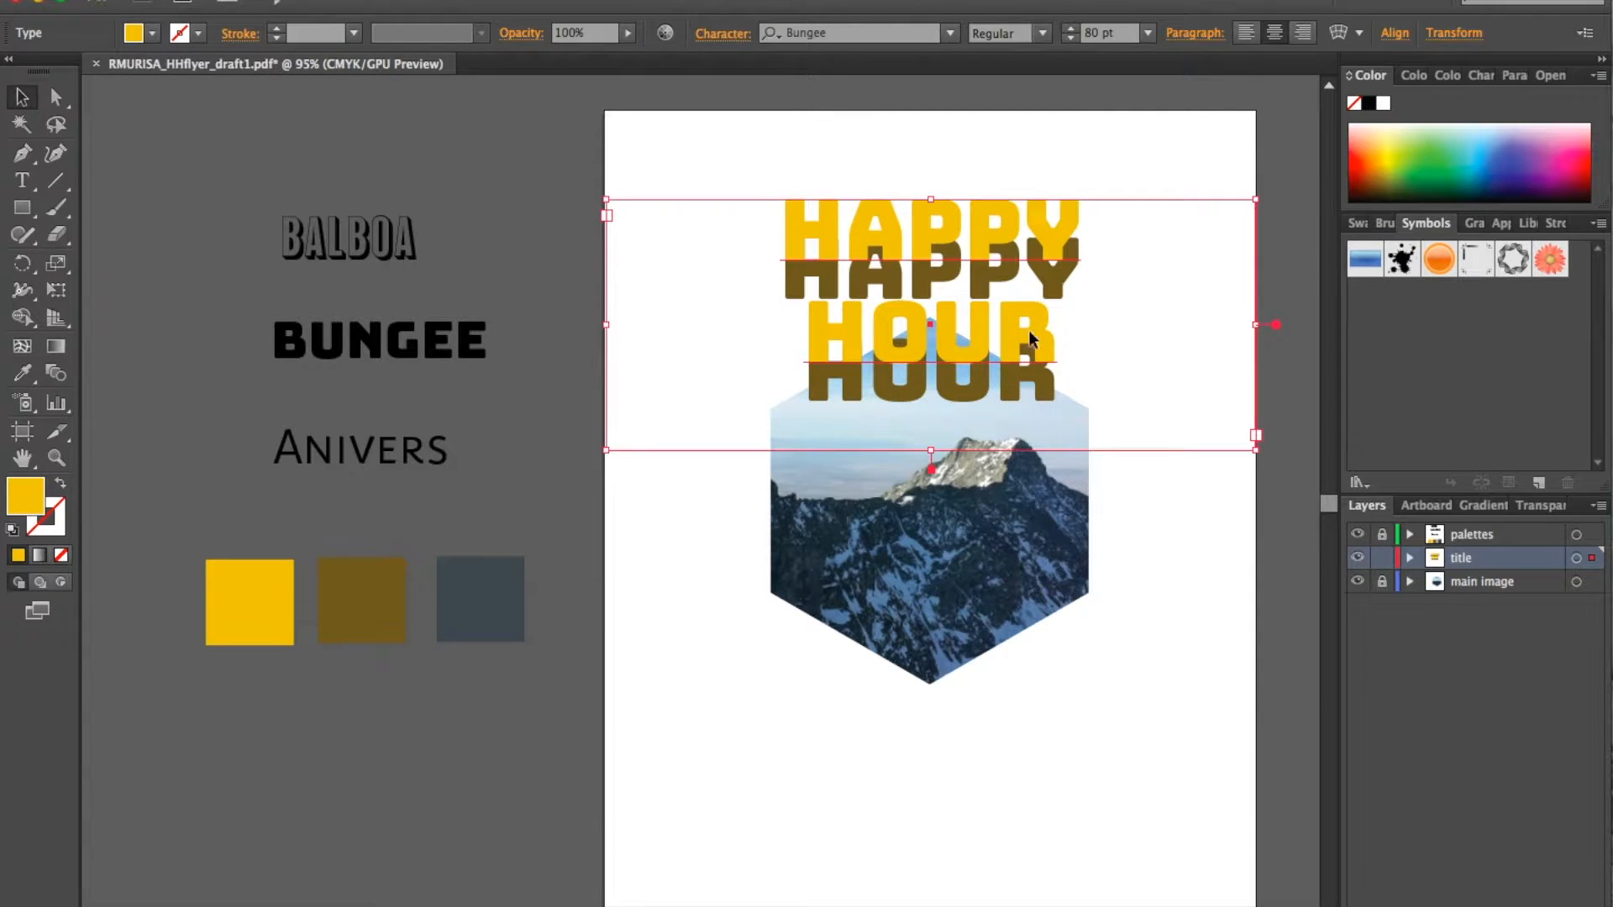
left_click(583, 162)
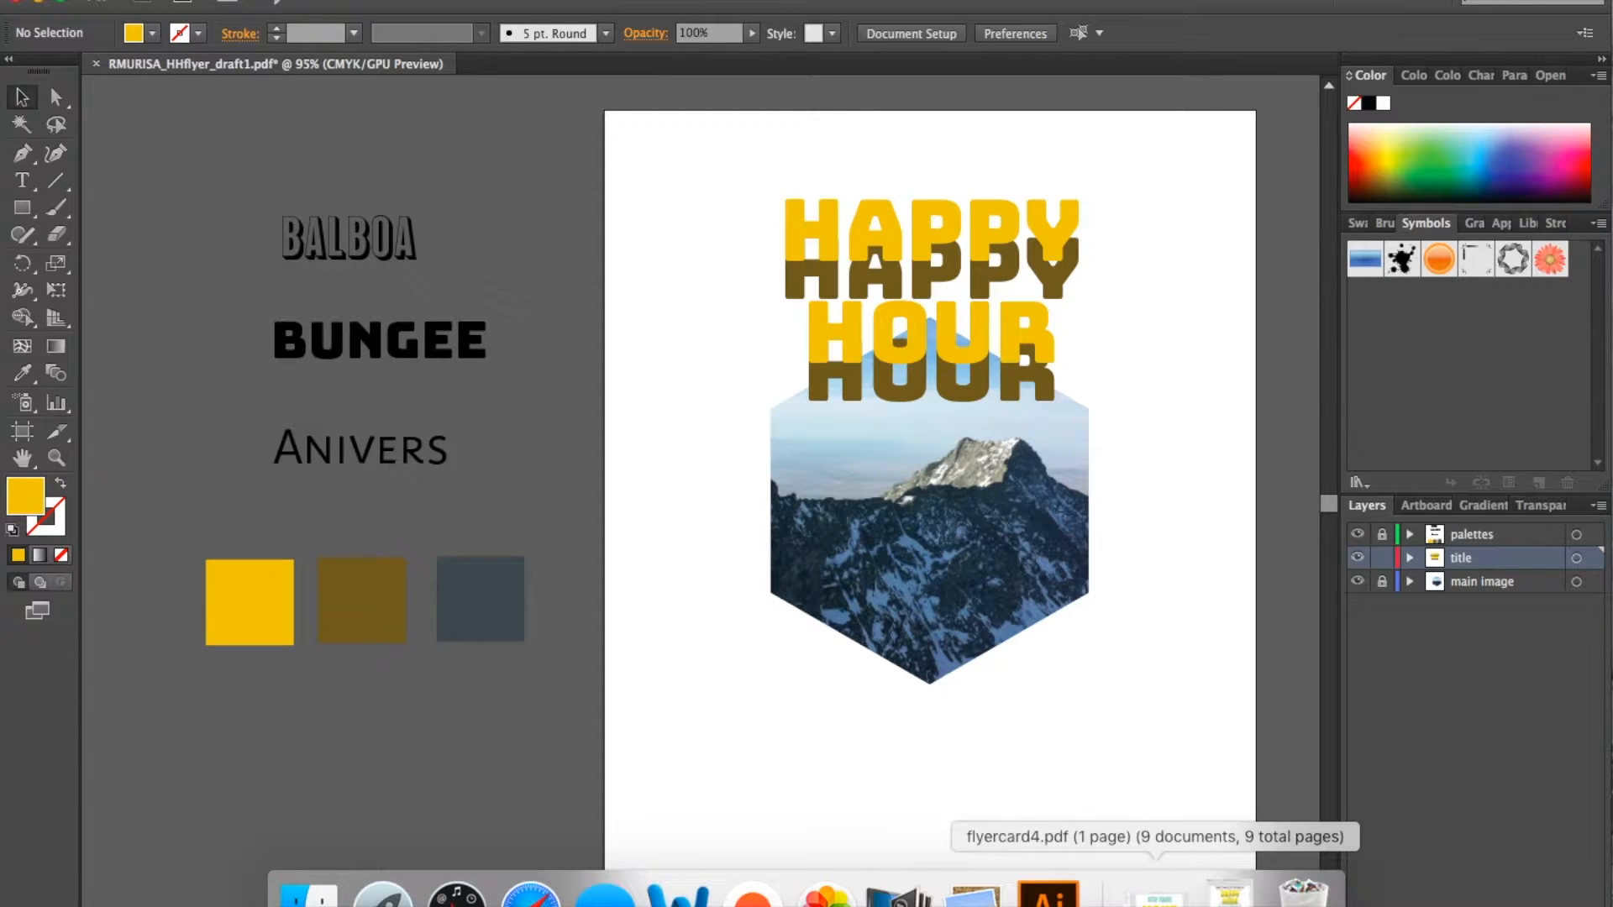
Step: Check the finished flyer in the open RMURISA_UCflyer.pdf and place a copy of the yellow title across the hexagon's lower tip
left_click(1229, 892)
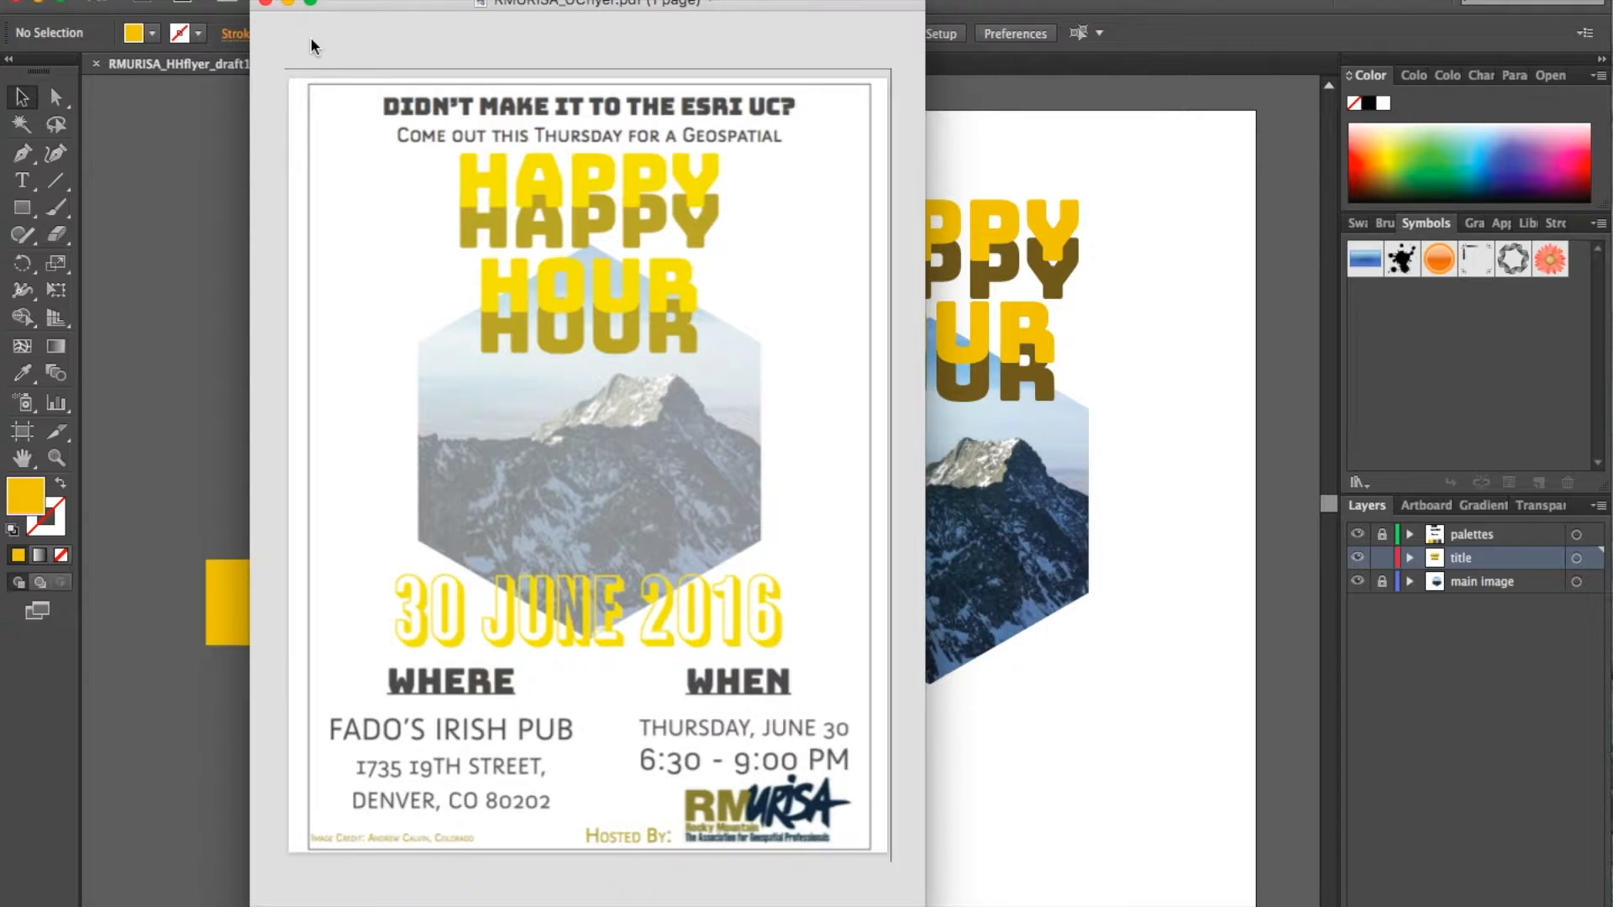
left_click(285, 3)
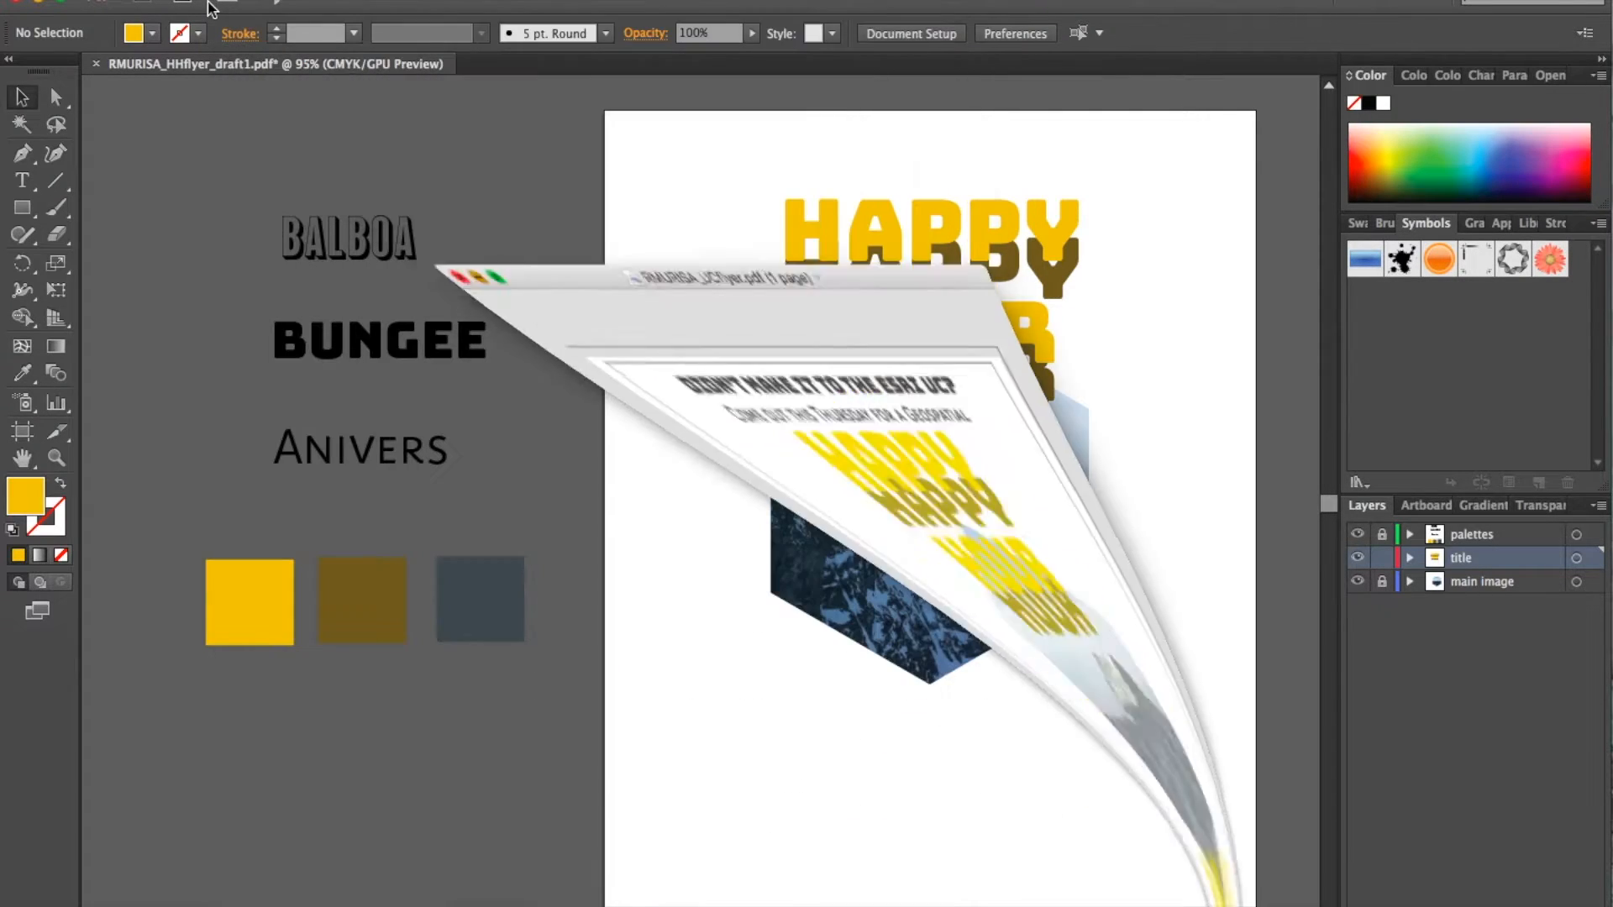
left_click(926, 227)
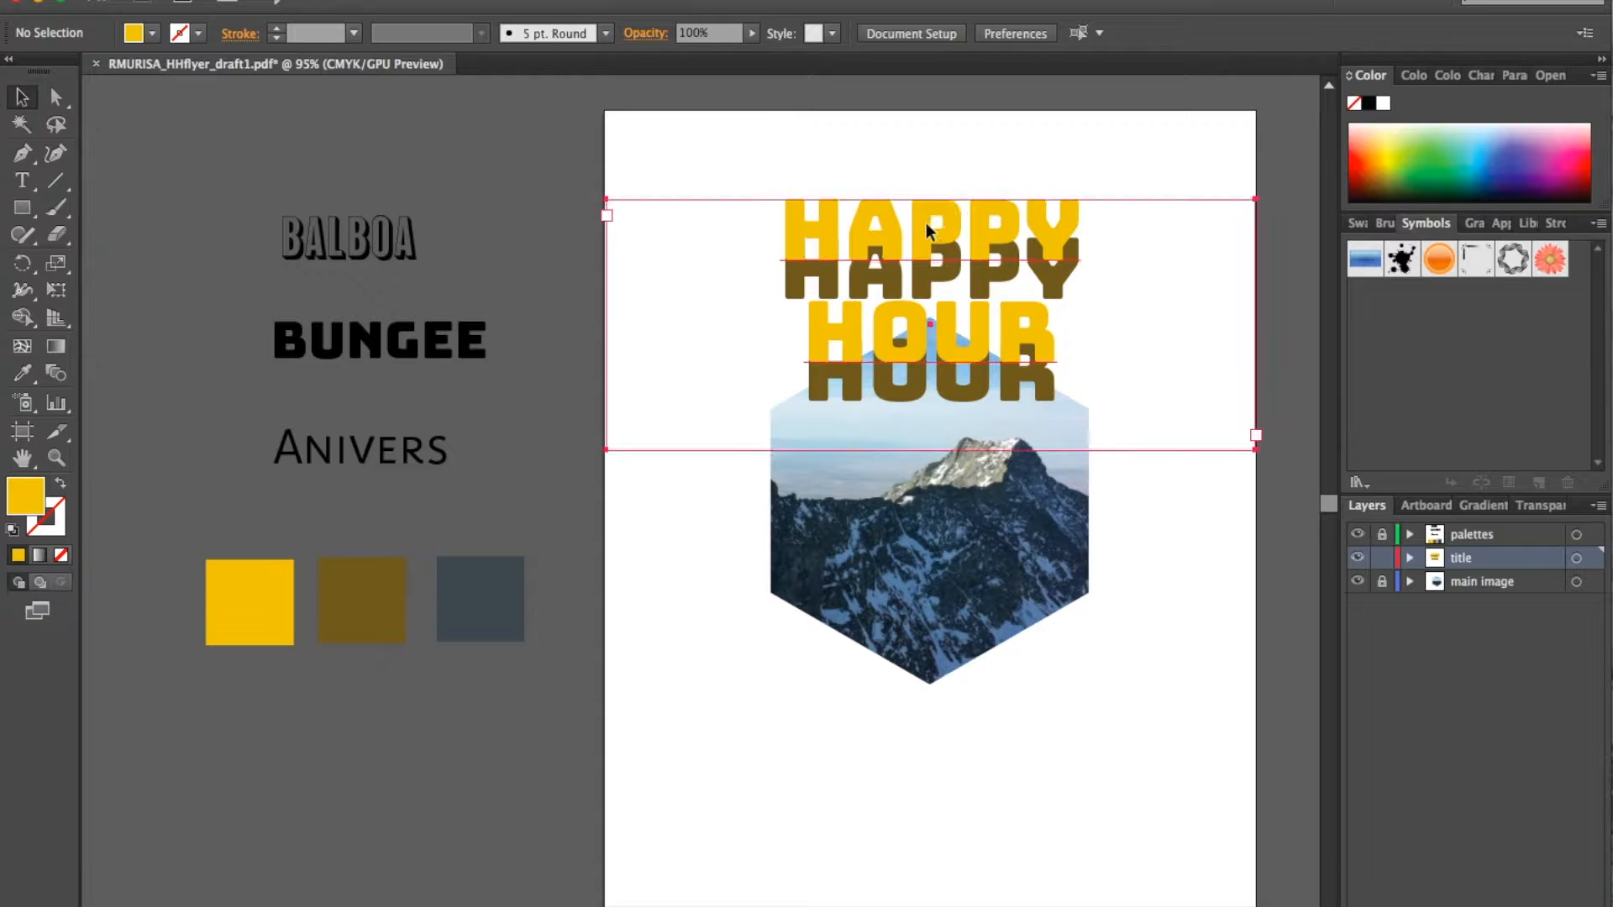
left_click_drag(920, 215, 915, 629)
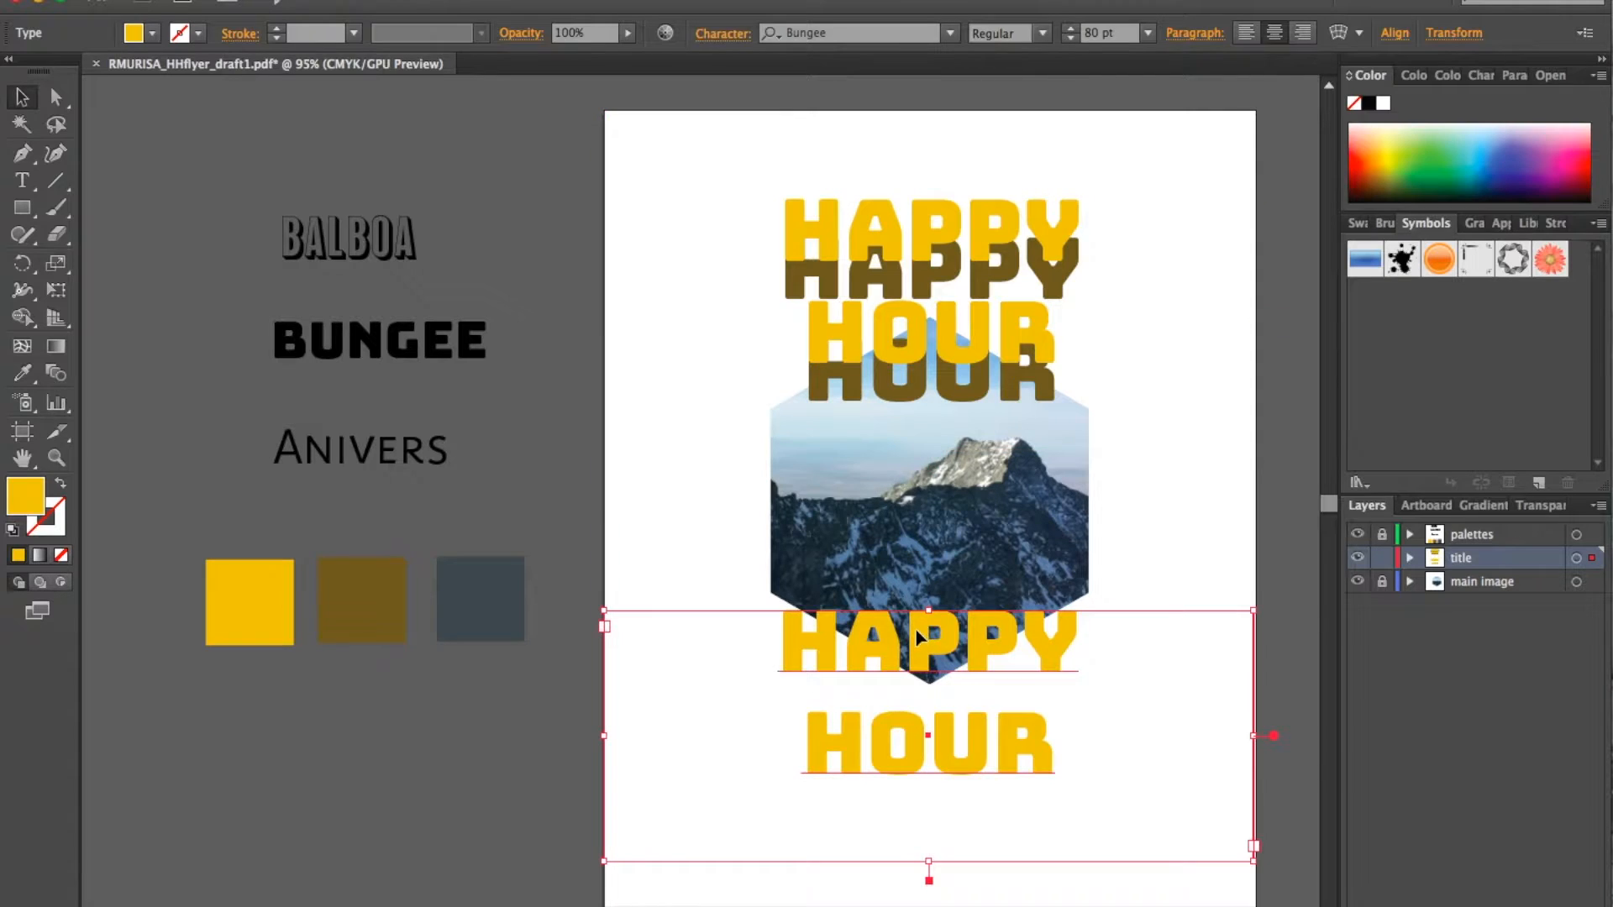
Step: Replace the text of the lower title copy with 30 JUNE 2016
key("t")
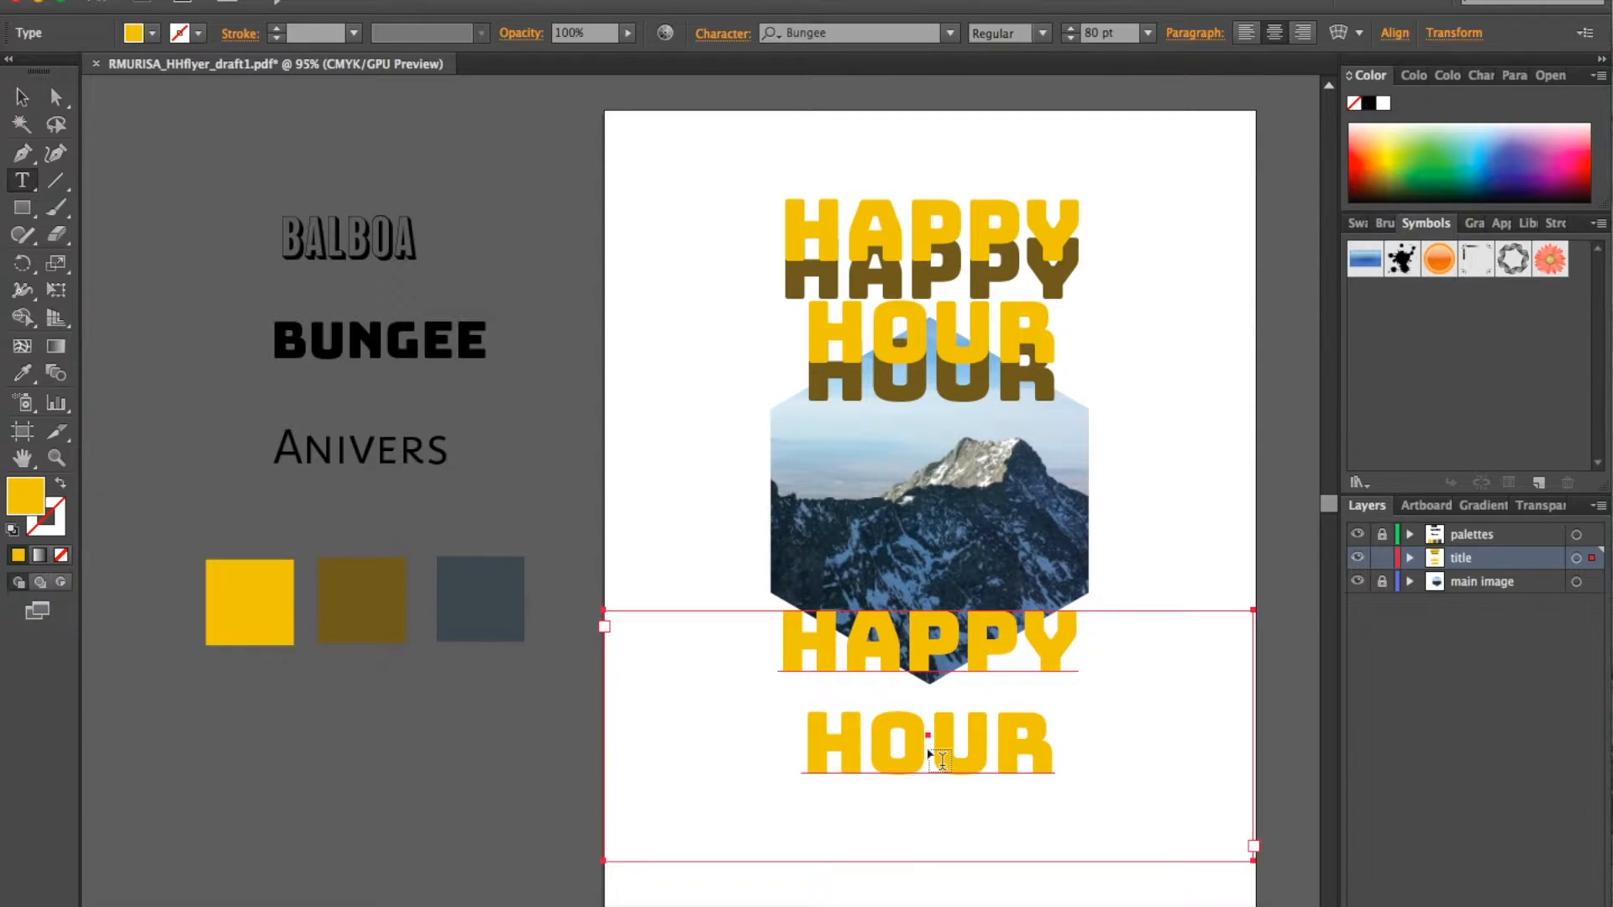
left_click(931, 745)
left_click_drag(1090, 741, 768, 622)
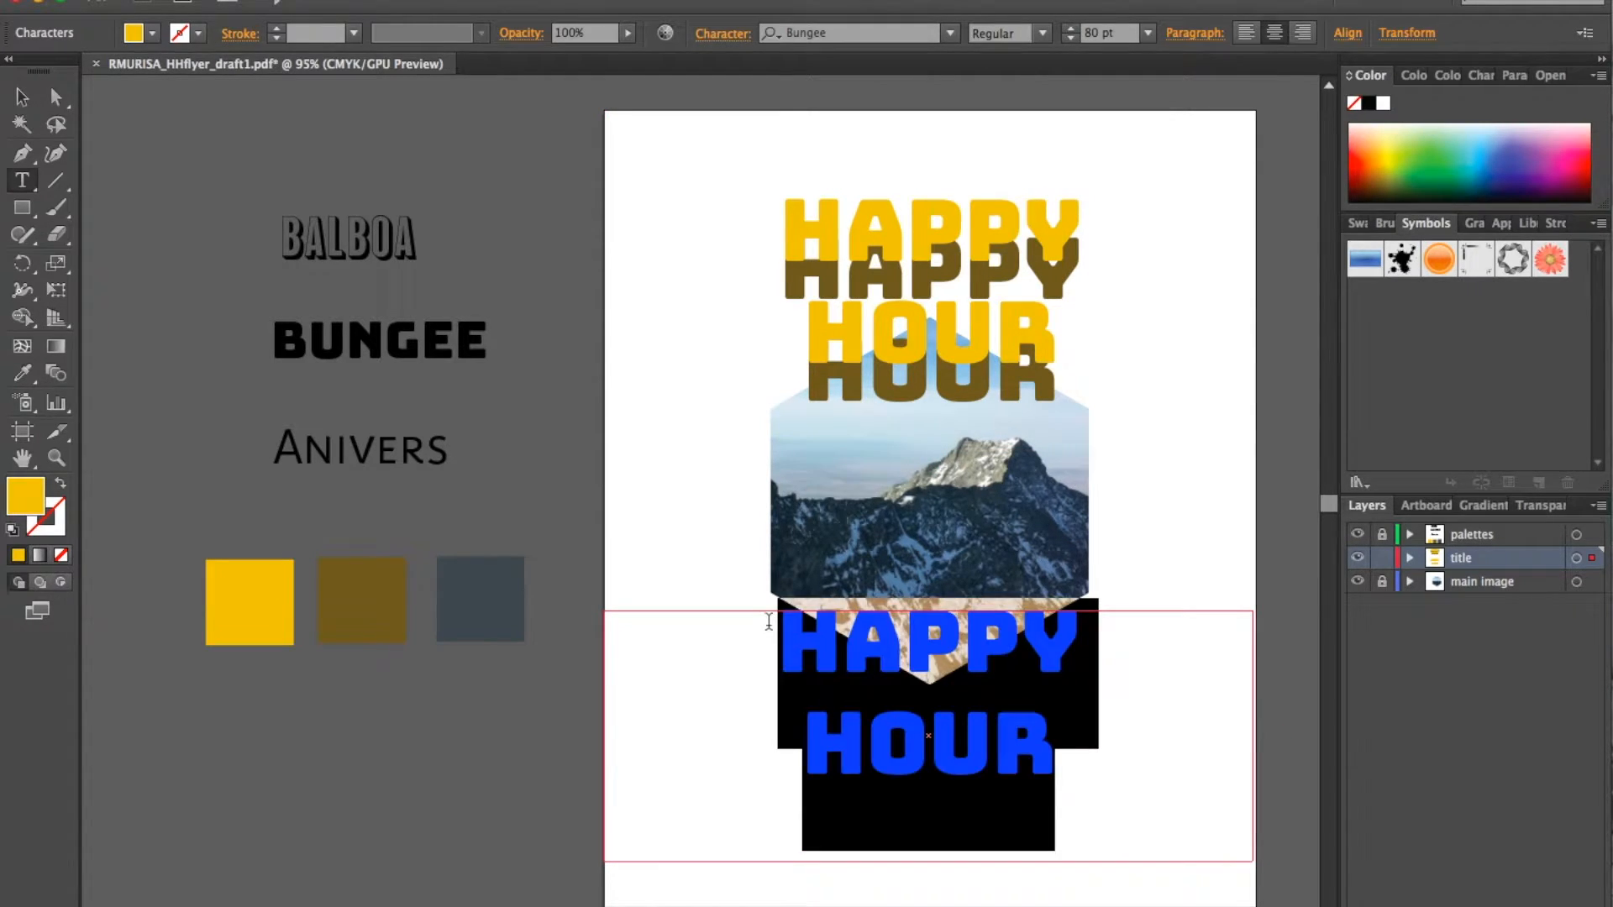
type("30 J")
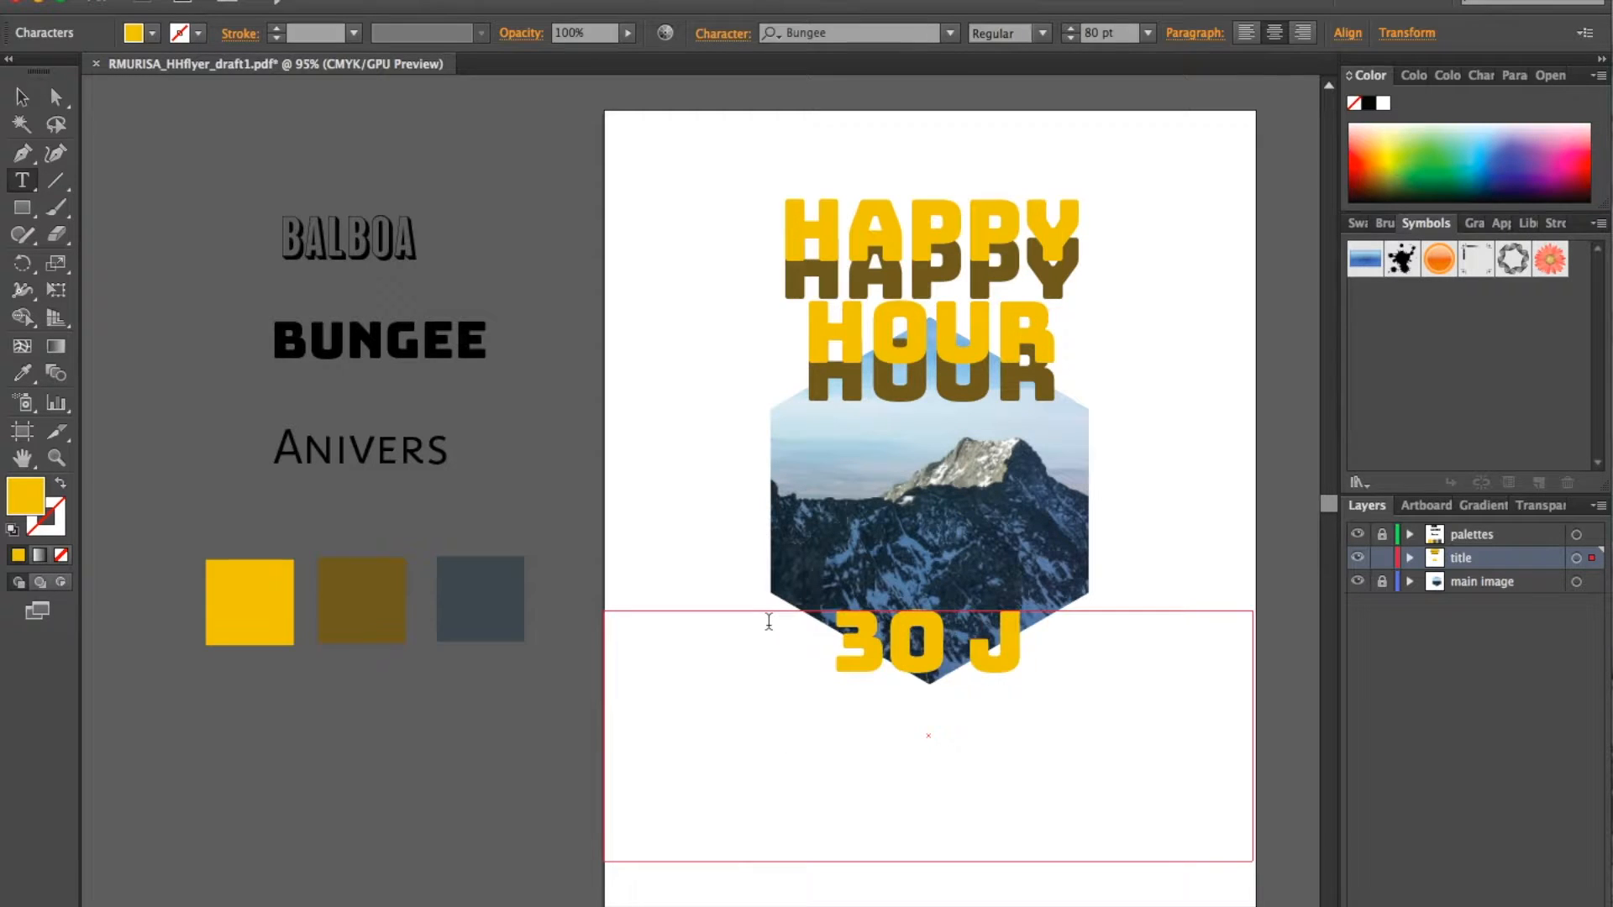
type("UNE 2016")
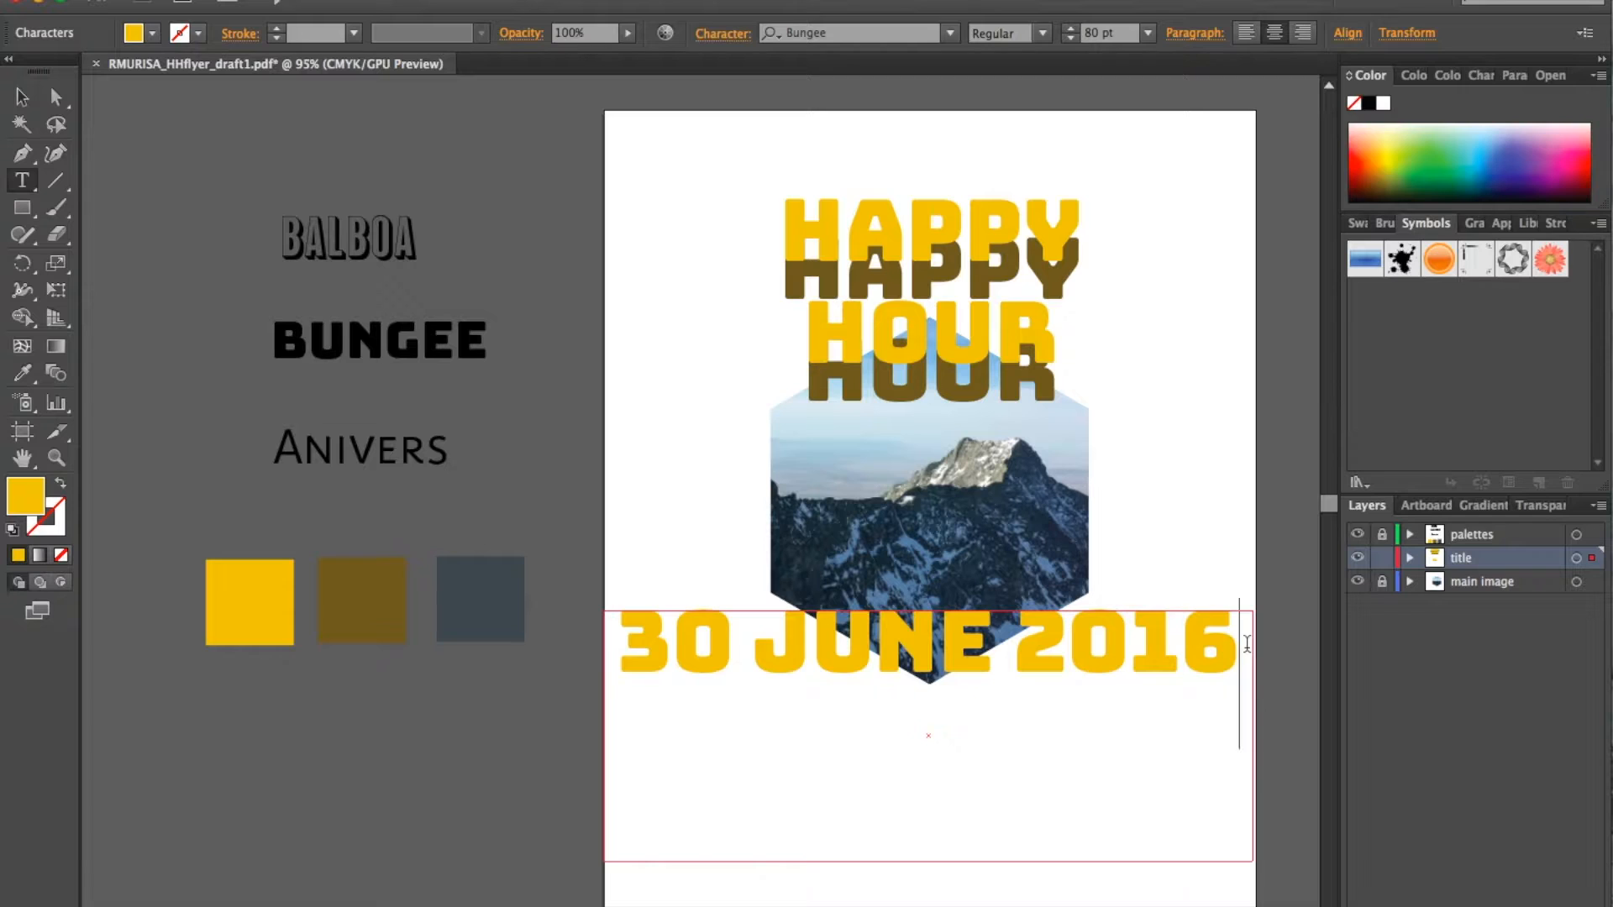
Step: Set the 30 JUNE 2016 text to the BalboaPlus Primary font at 90 pt
left_click_drag(1247, 643, 621, 613)
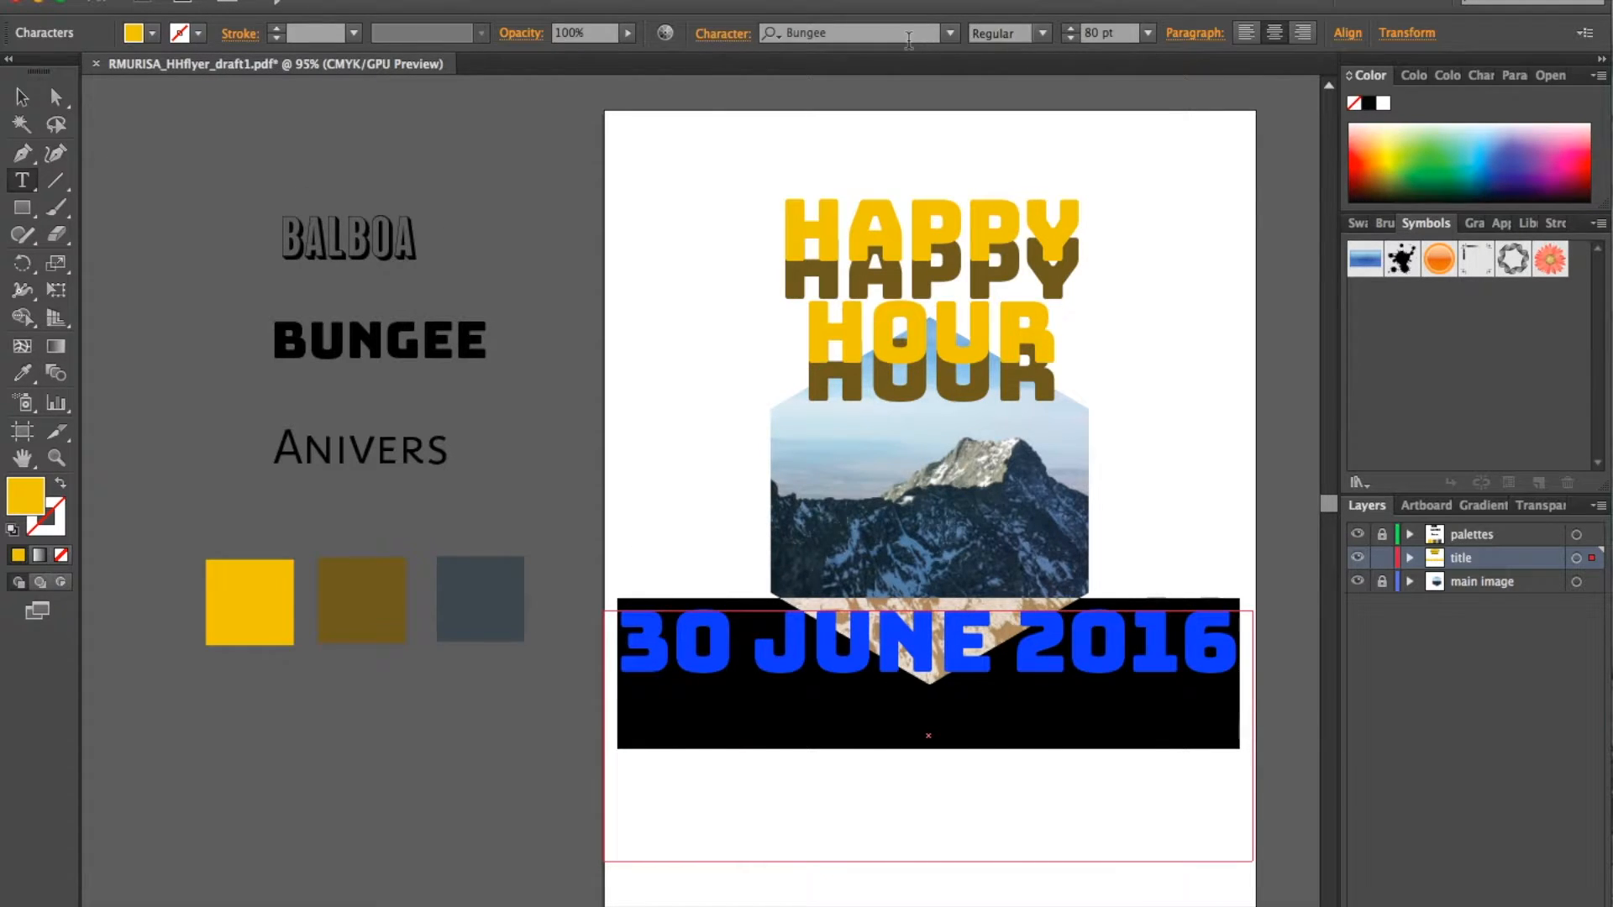
left_click(952, 35)
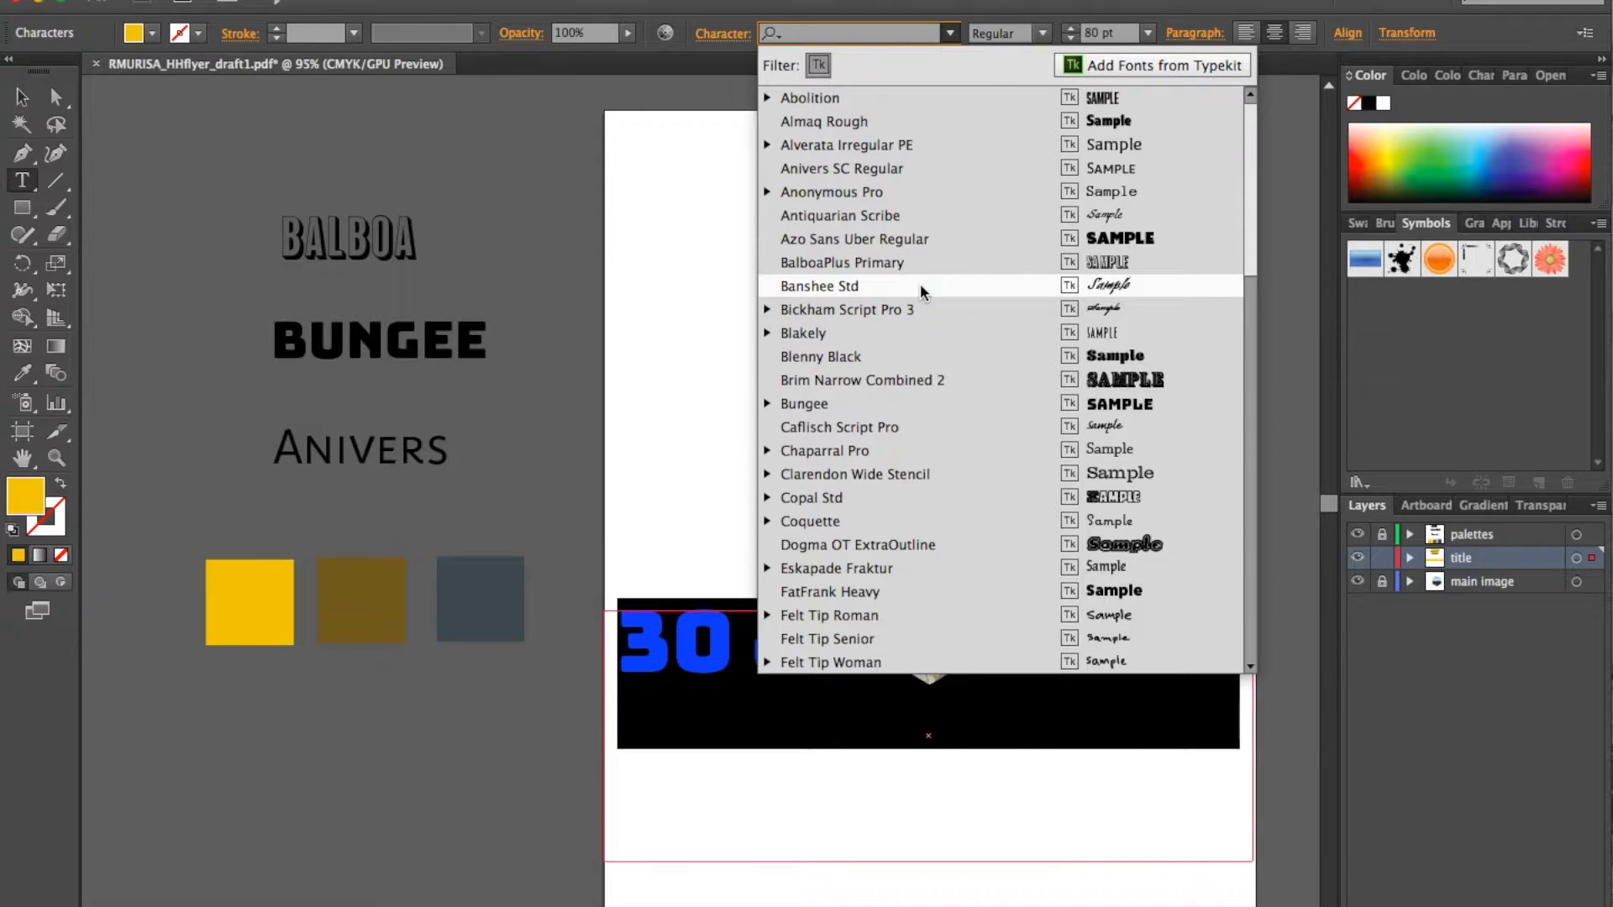
left_click(910, 264)
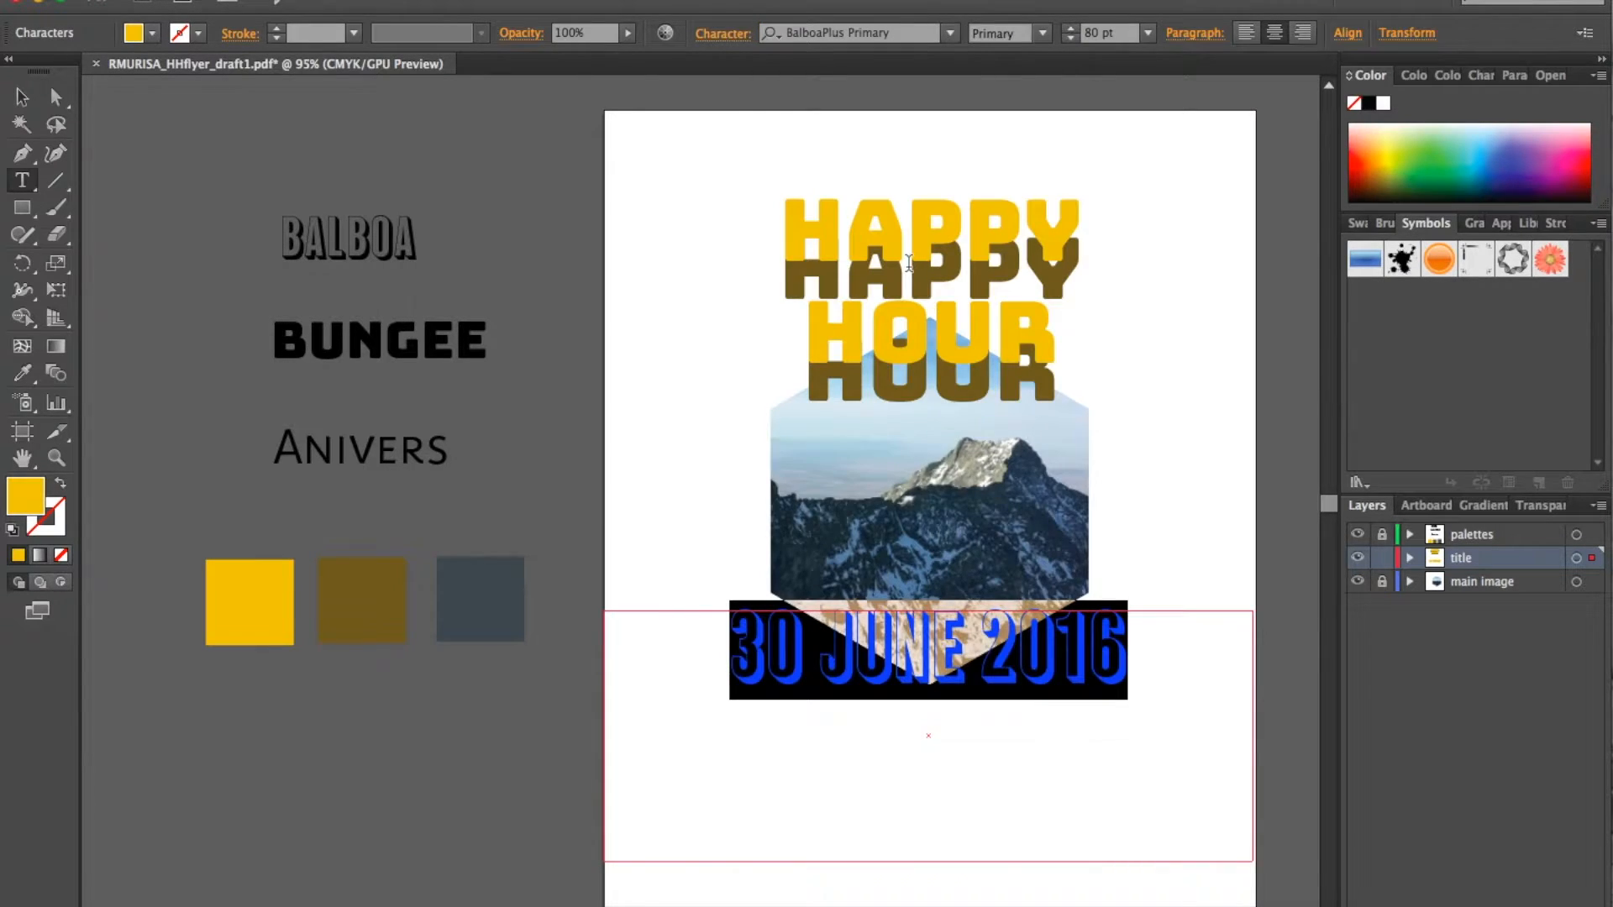
left_click(22, 96)
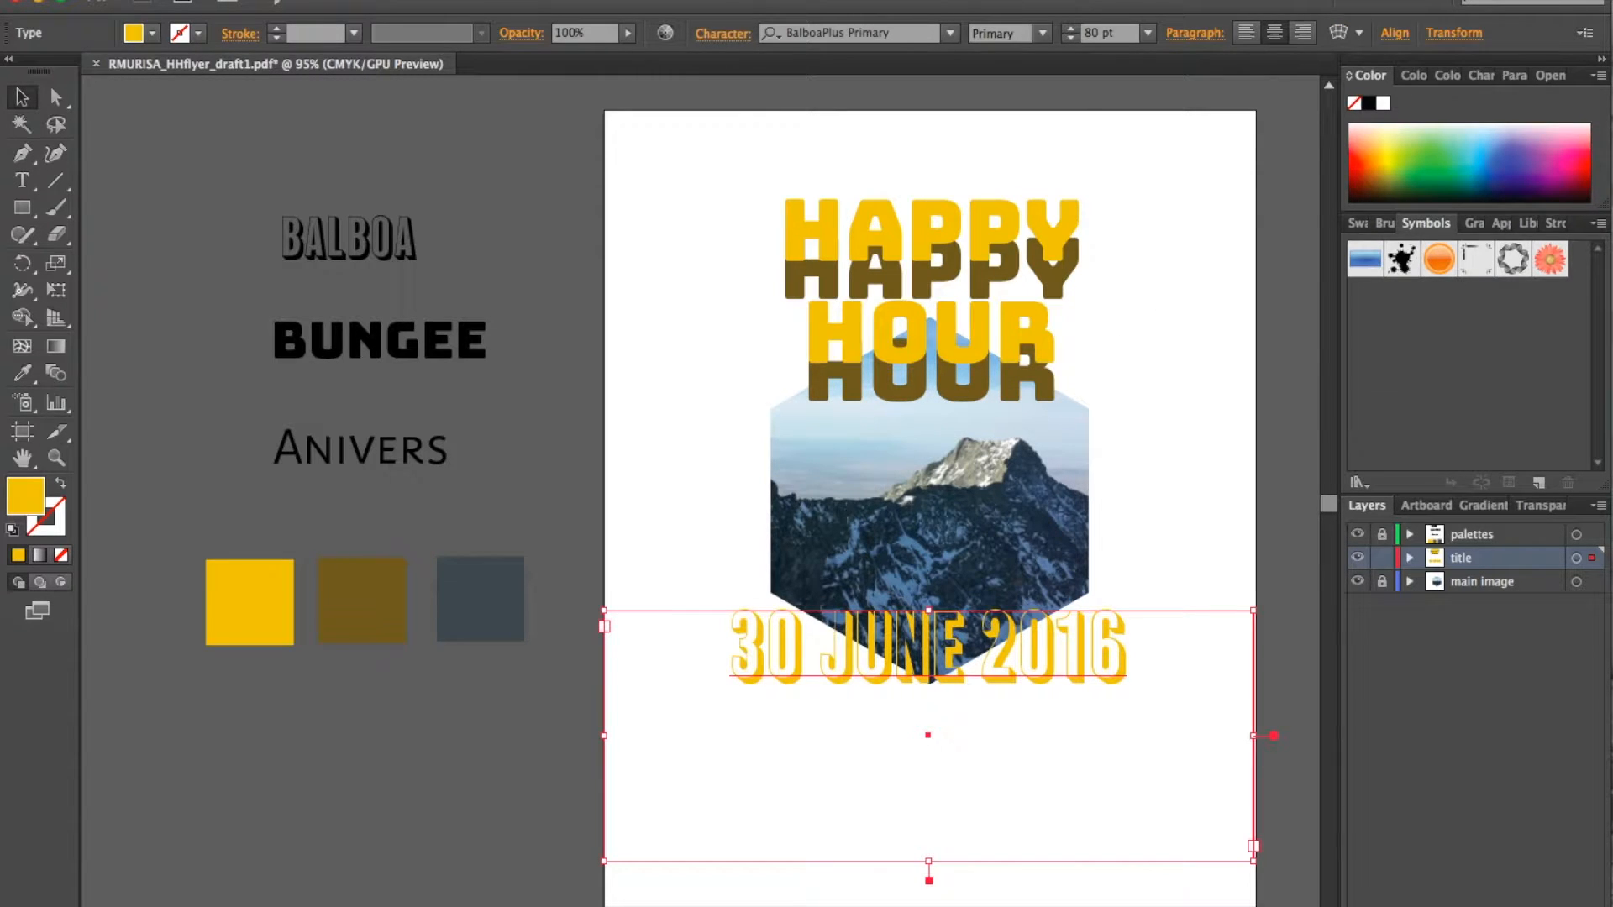
left_click(1097, 33)
key("BackSpace")
key("BackSpace")
key("Return")
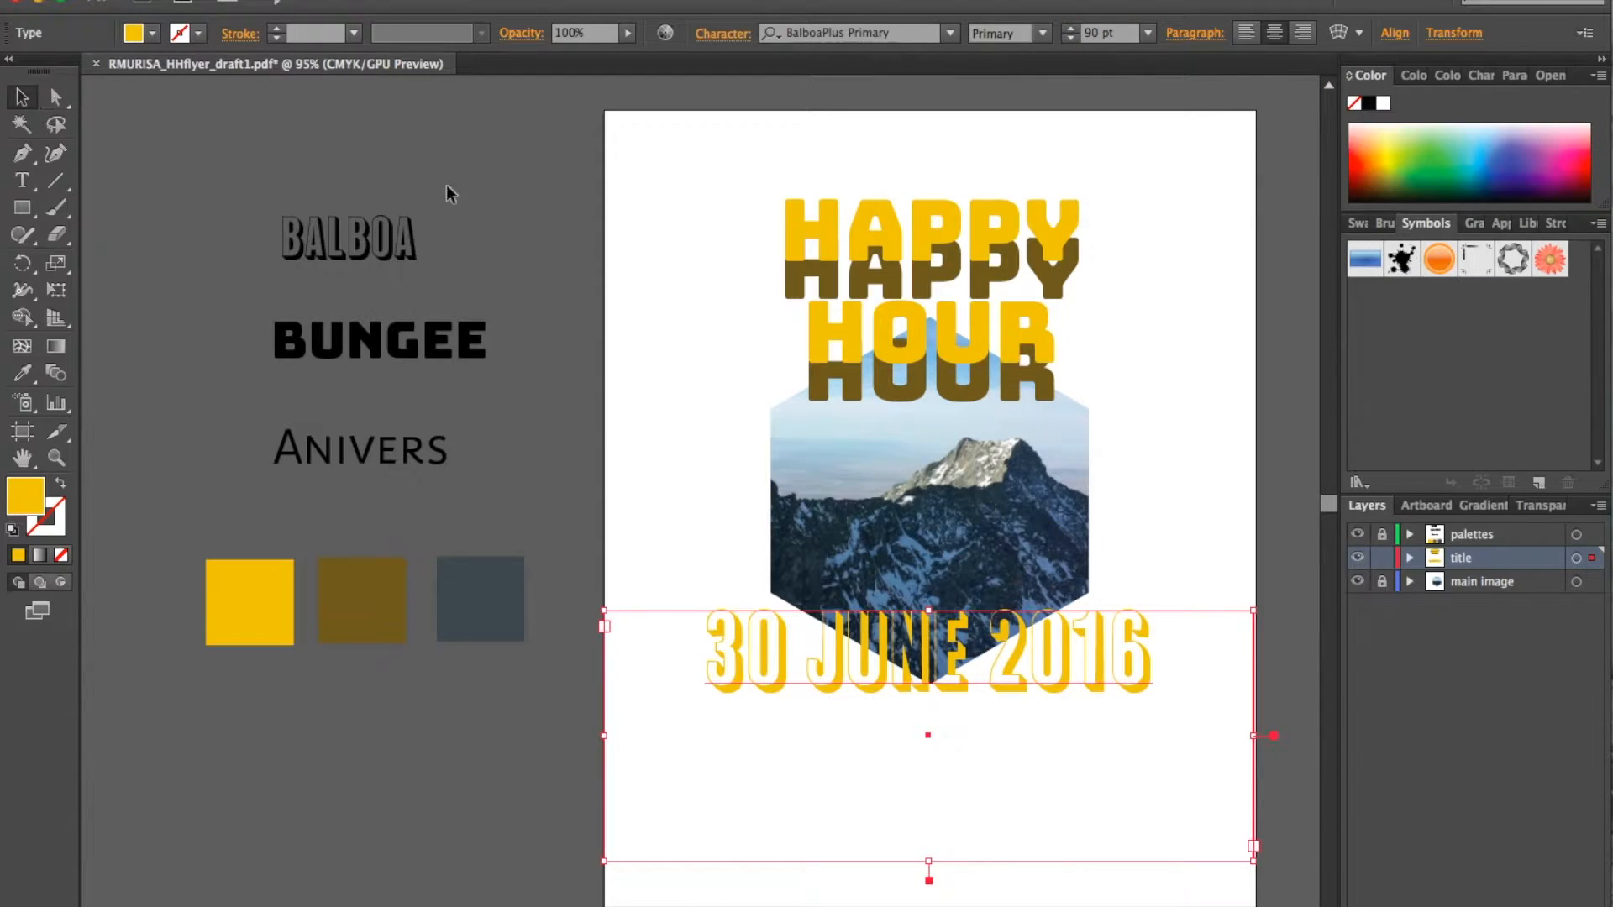
left_click(426, 159)
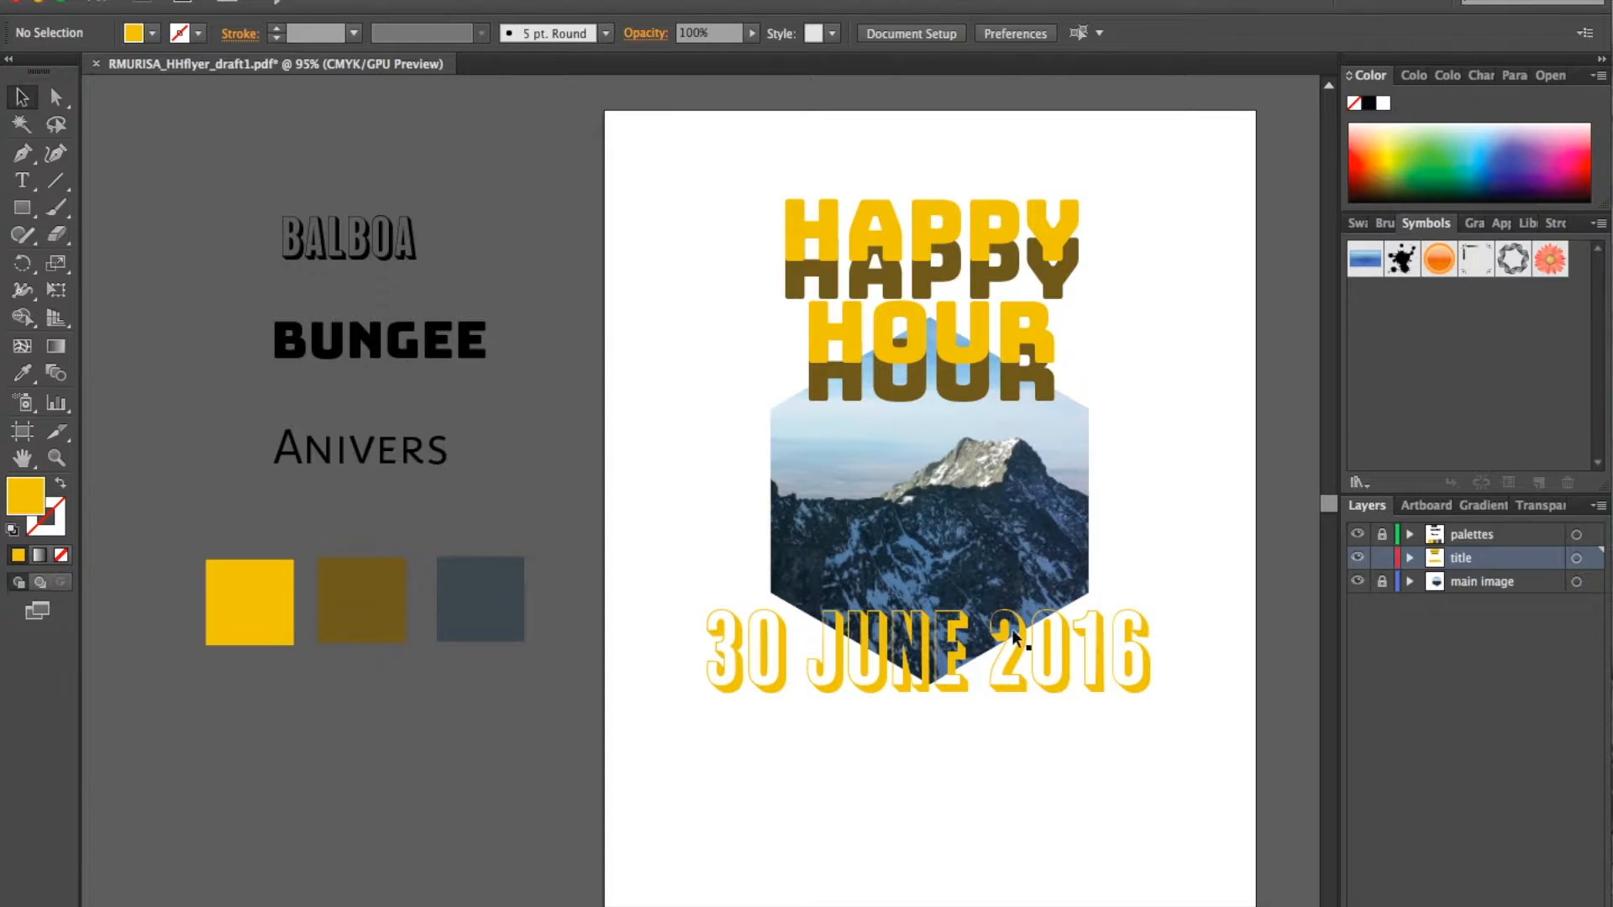
Step: Shorten the 30 JUNE 2016 text frame to fit its single line and save the flyer
scroll(845, 571, "up", 1)
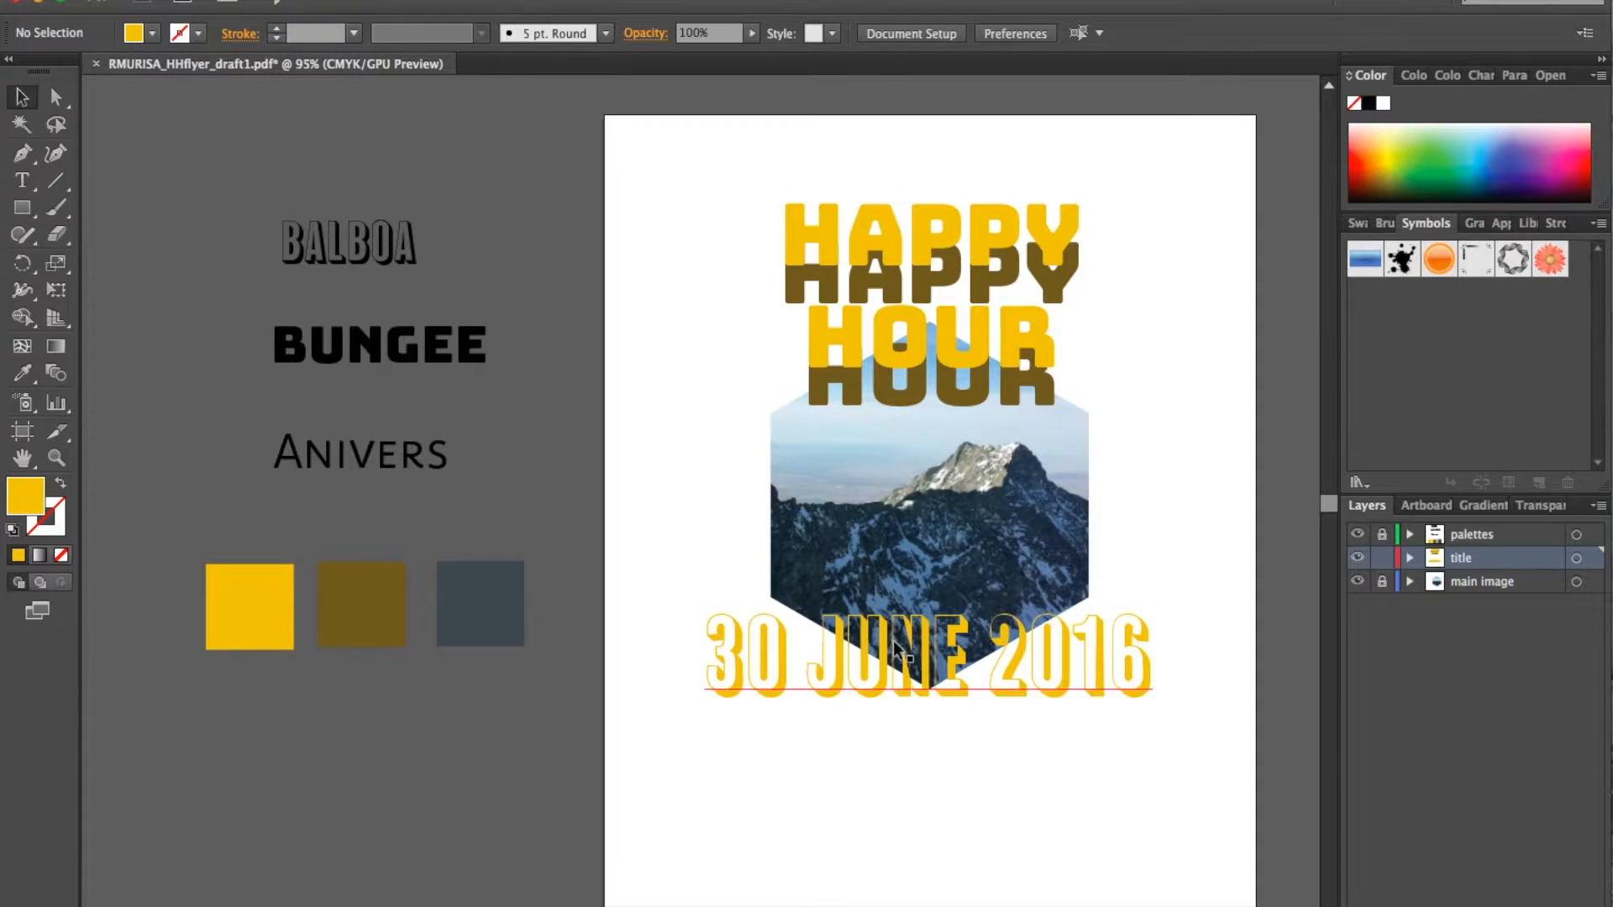
left_click(892, 664)
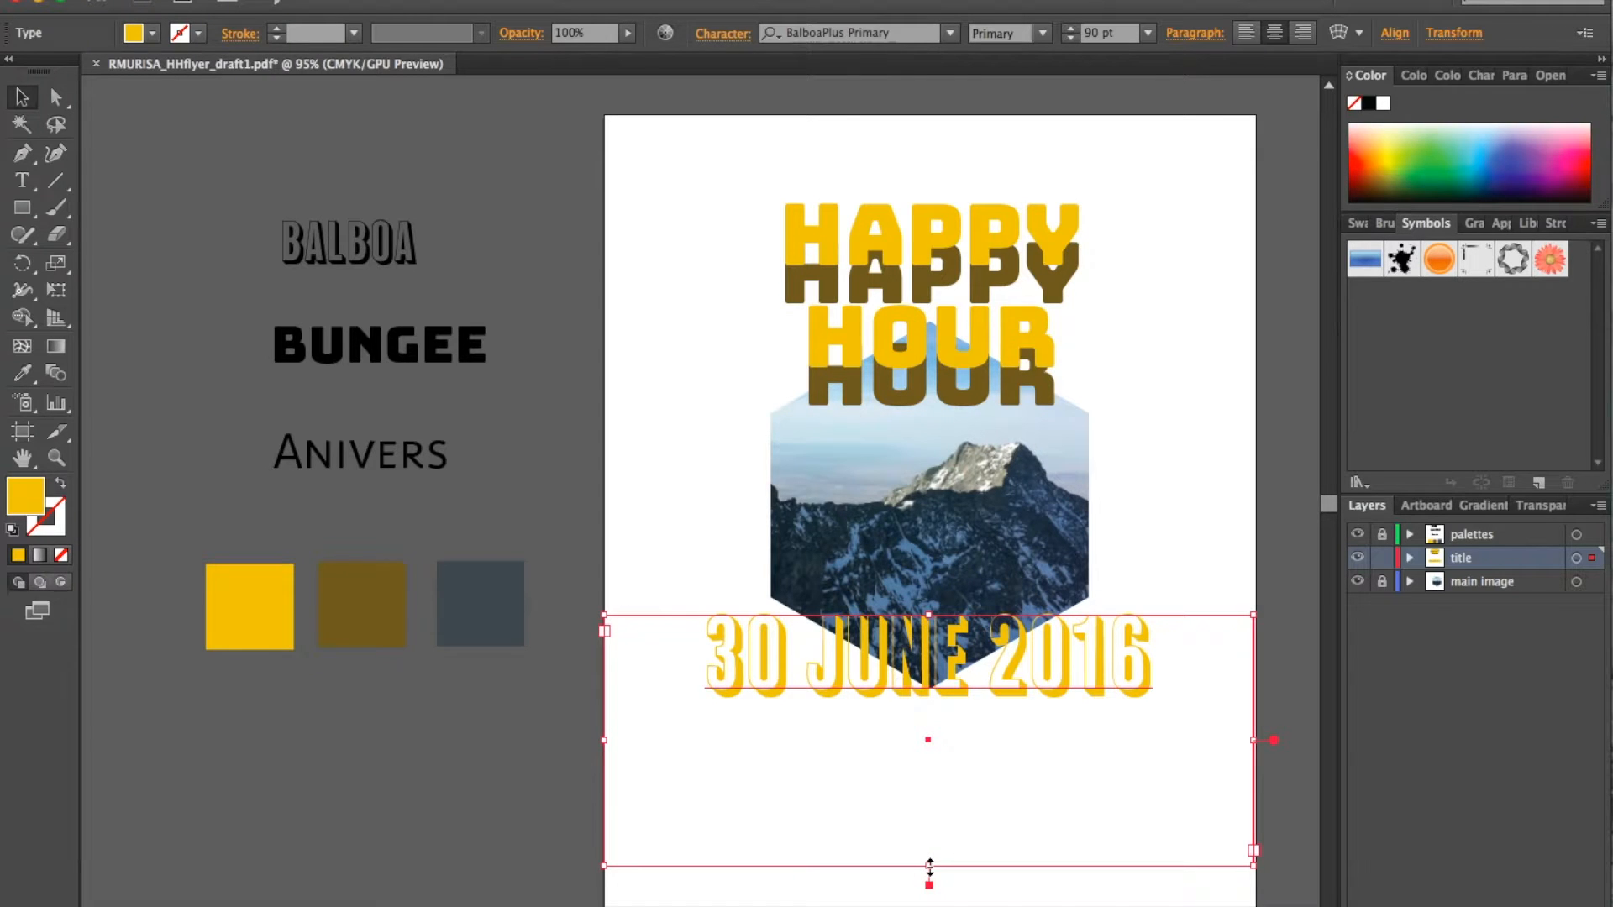
left_click_drag(930, 865, 924, 711)
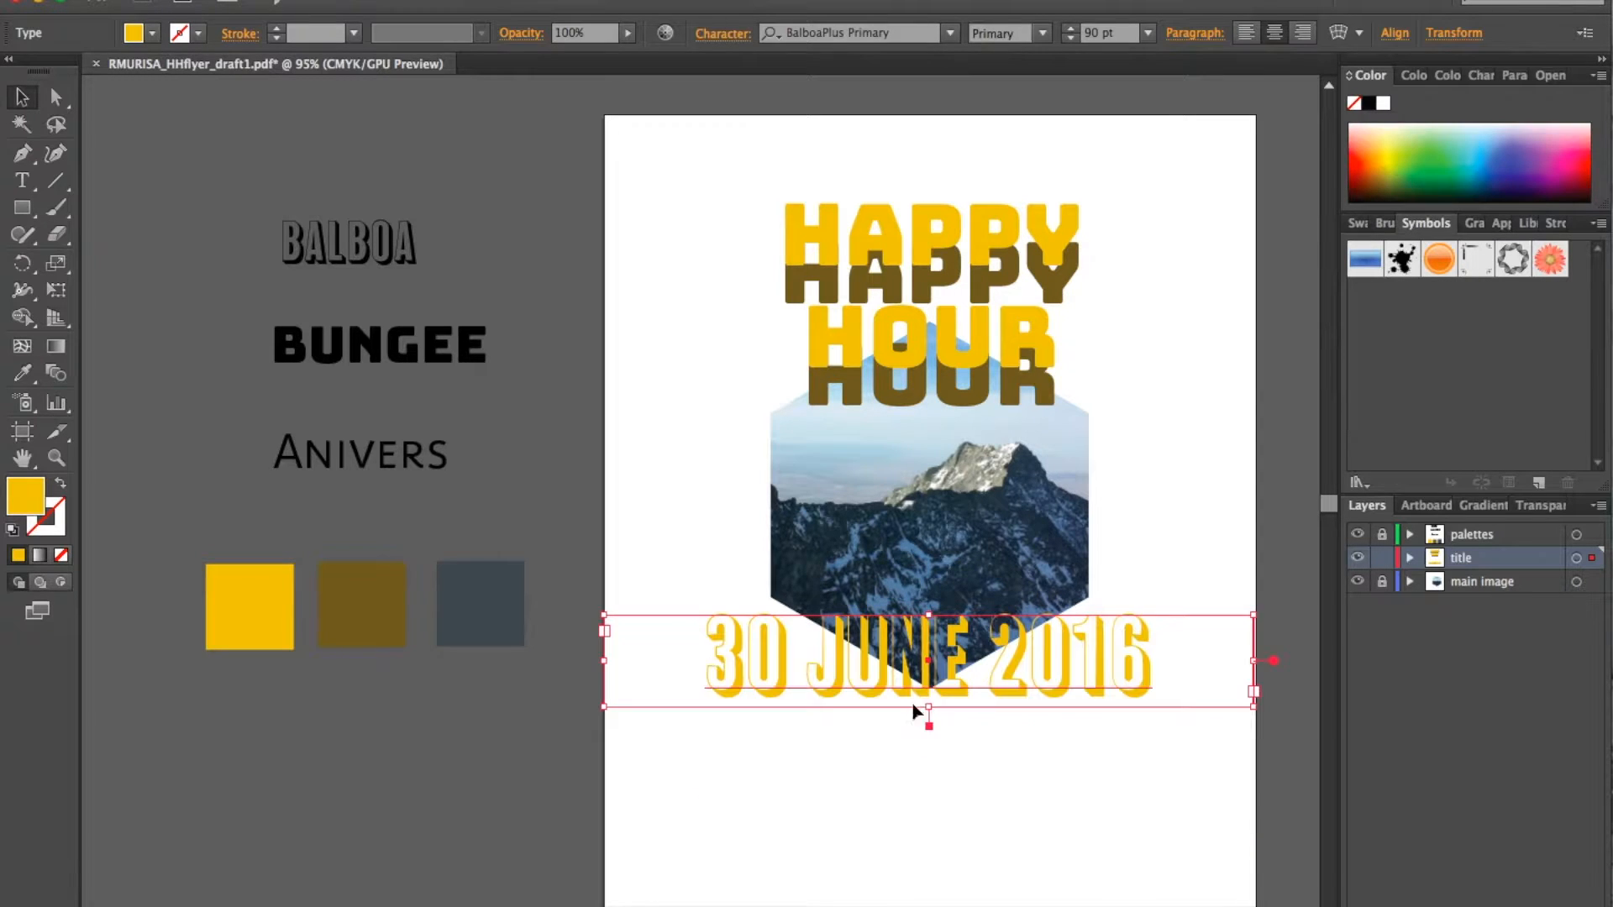
left_click(527, 798)
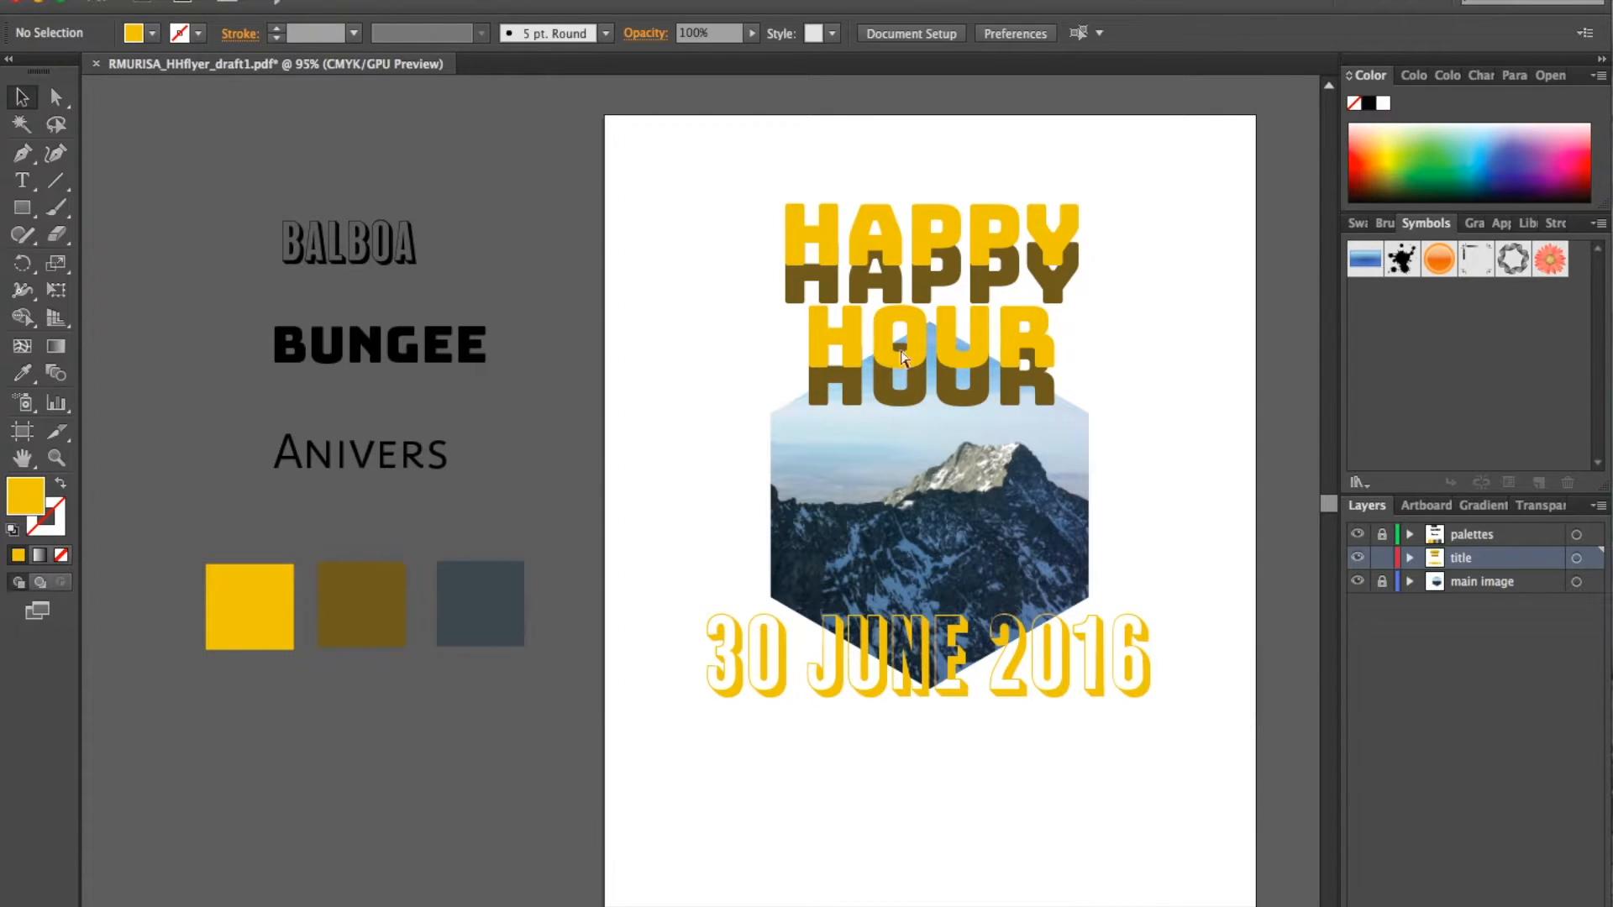
key("super+s")
Step: Place a copy of the yellow title just below the date line and check the layout in the finished RMURISA_UCflyer.pdf
scroll(884, 230, "down", 2)
scroll(884, 230, "right", 1)
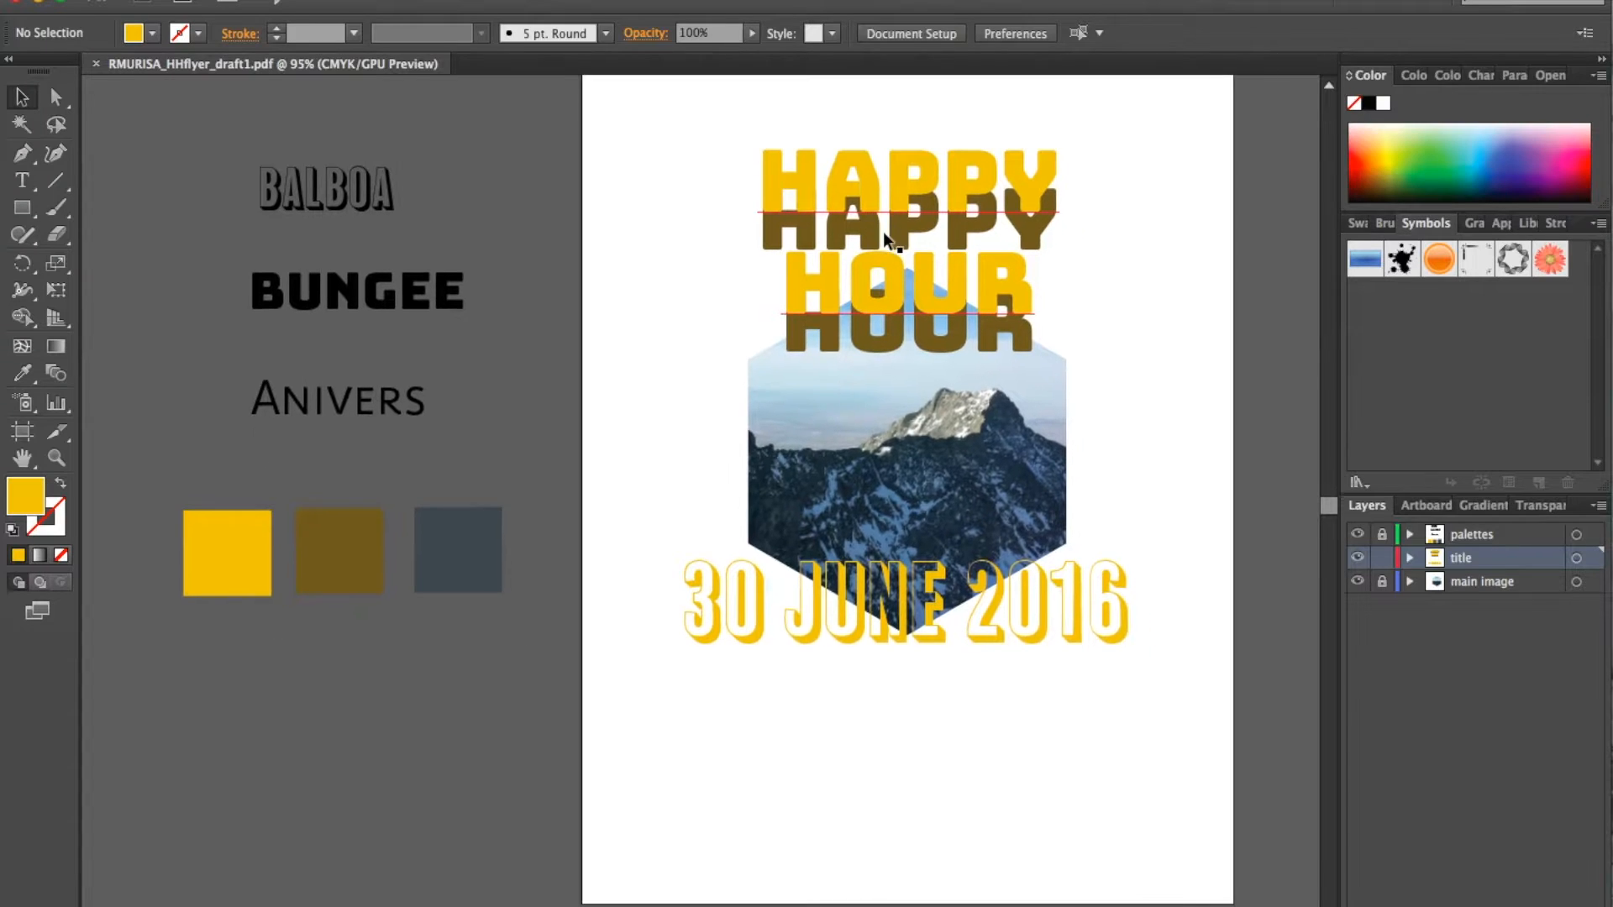
left_click(882, 181)
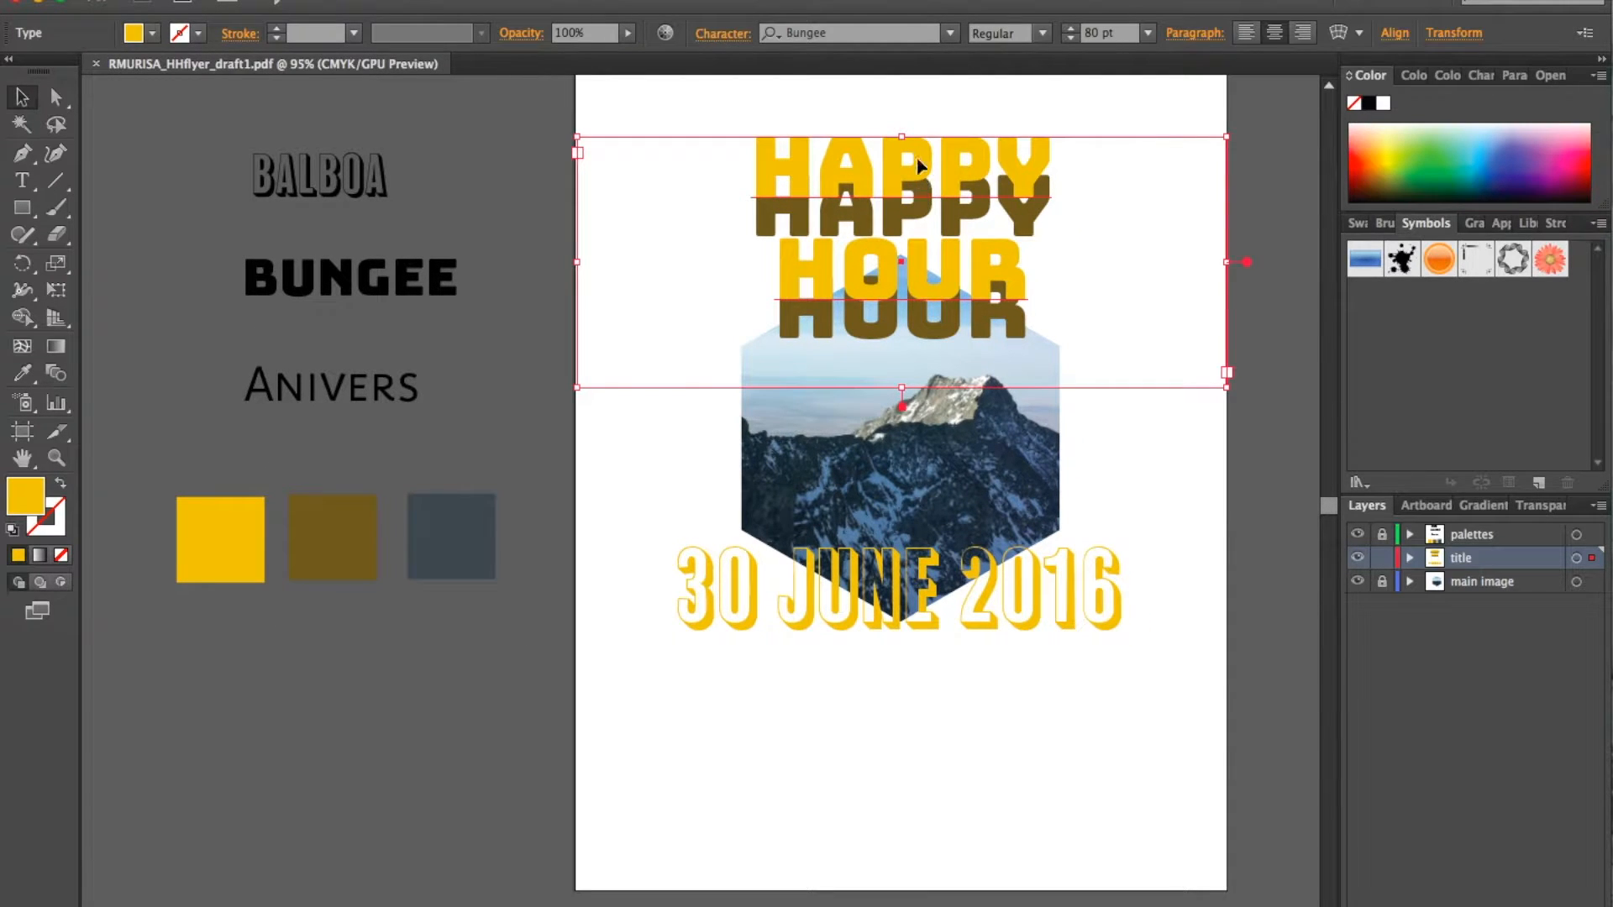
left_click_drag(914, 150, 915, 658)
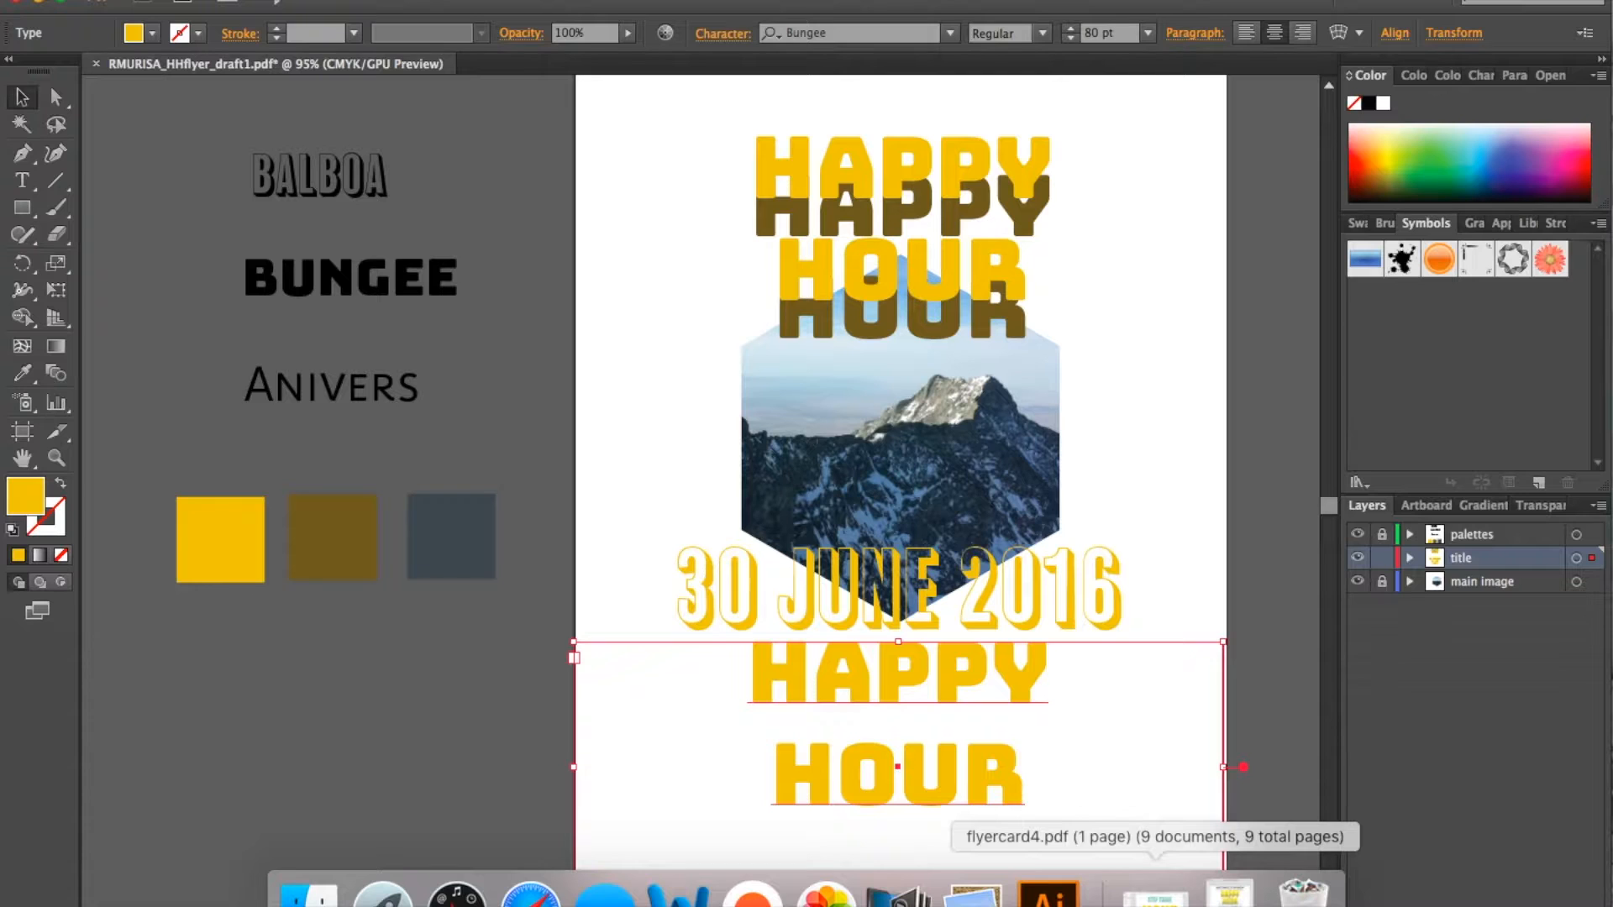
left_click(1202, 889)
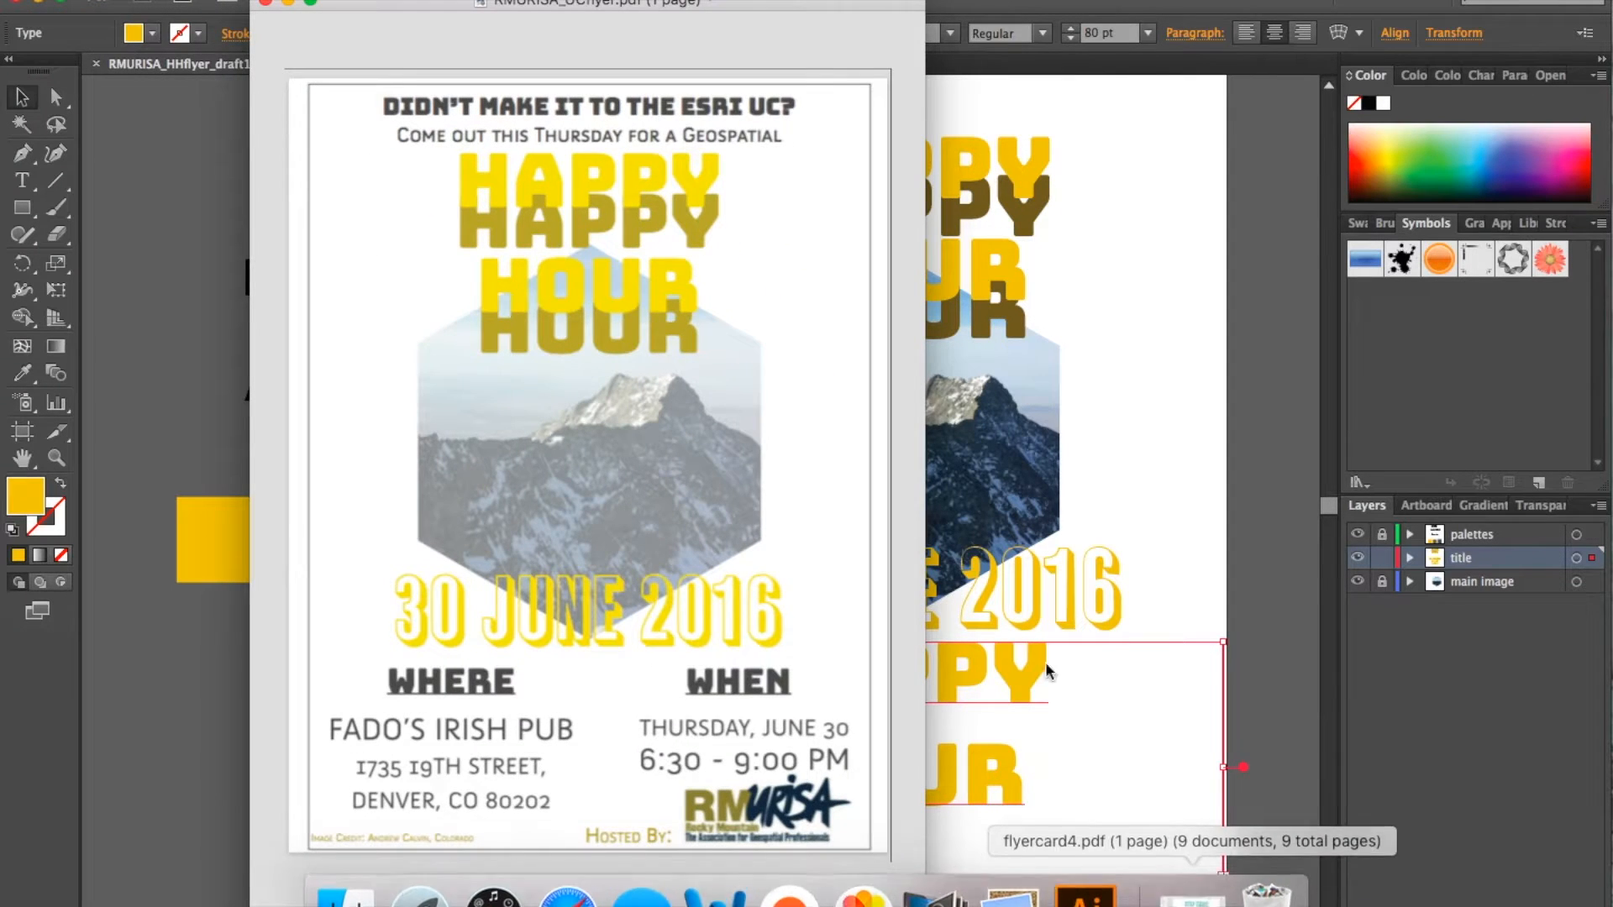
left_click(288, 3)
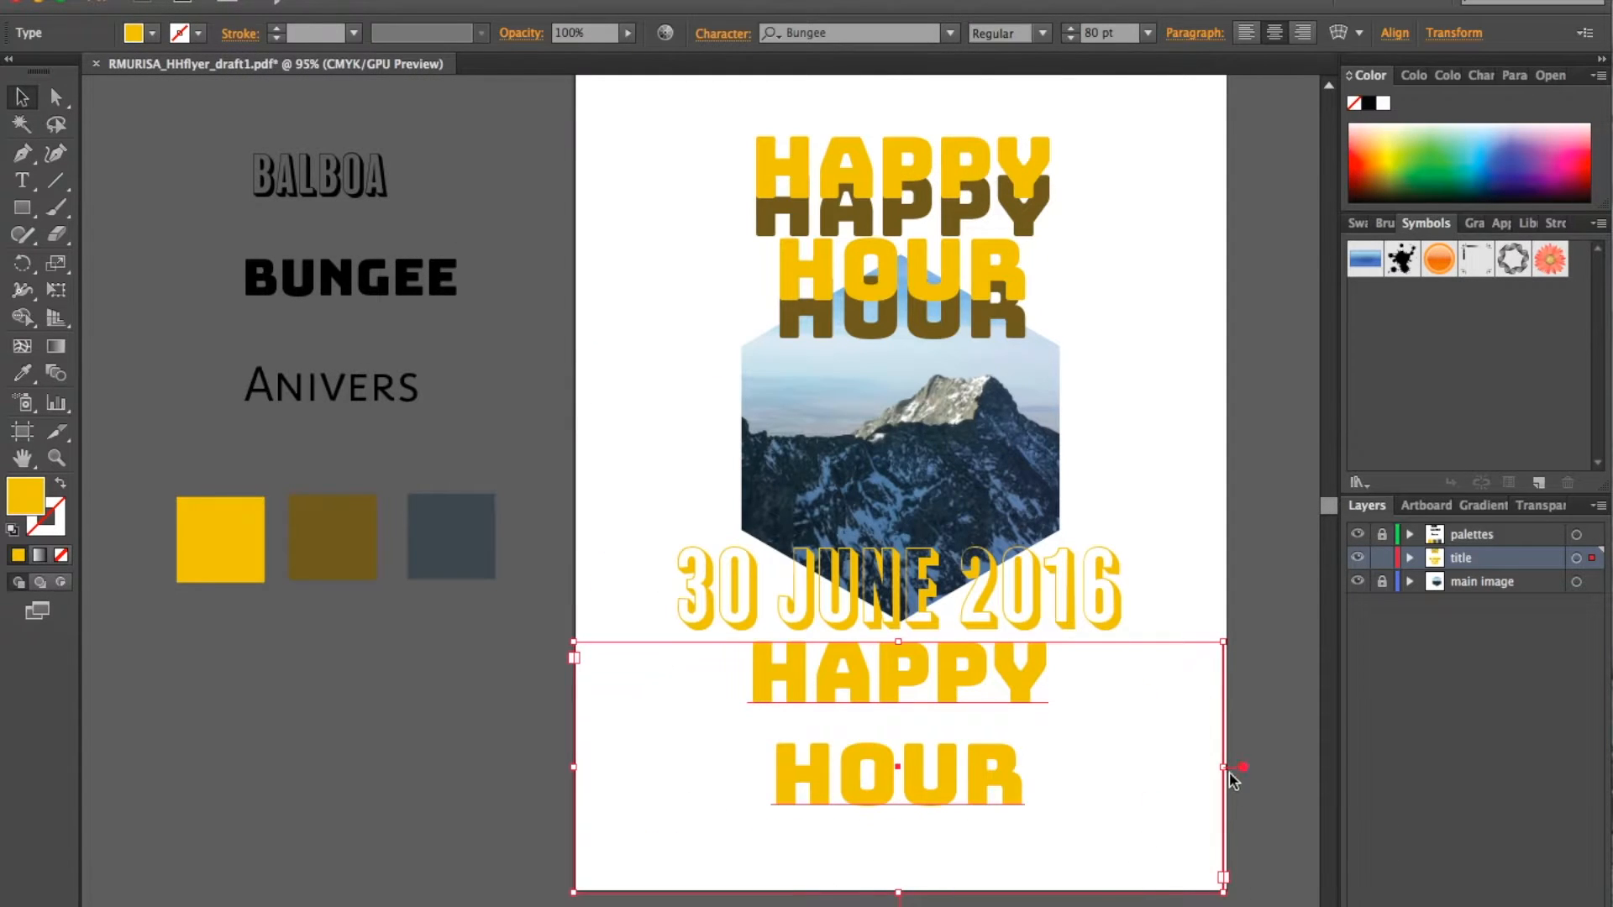
Step: Narrow the lower title copy's frame to the left half of the page and replace its text with WHERE
left_click_drag(1224, 767, 896, 785)
key("t")
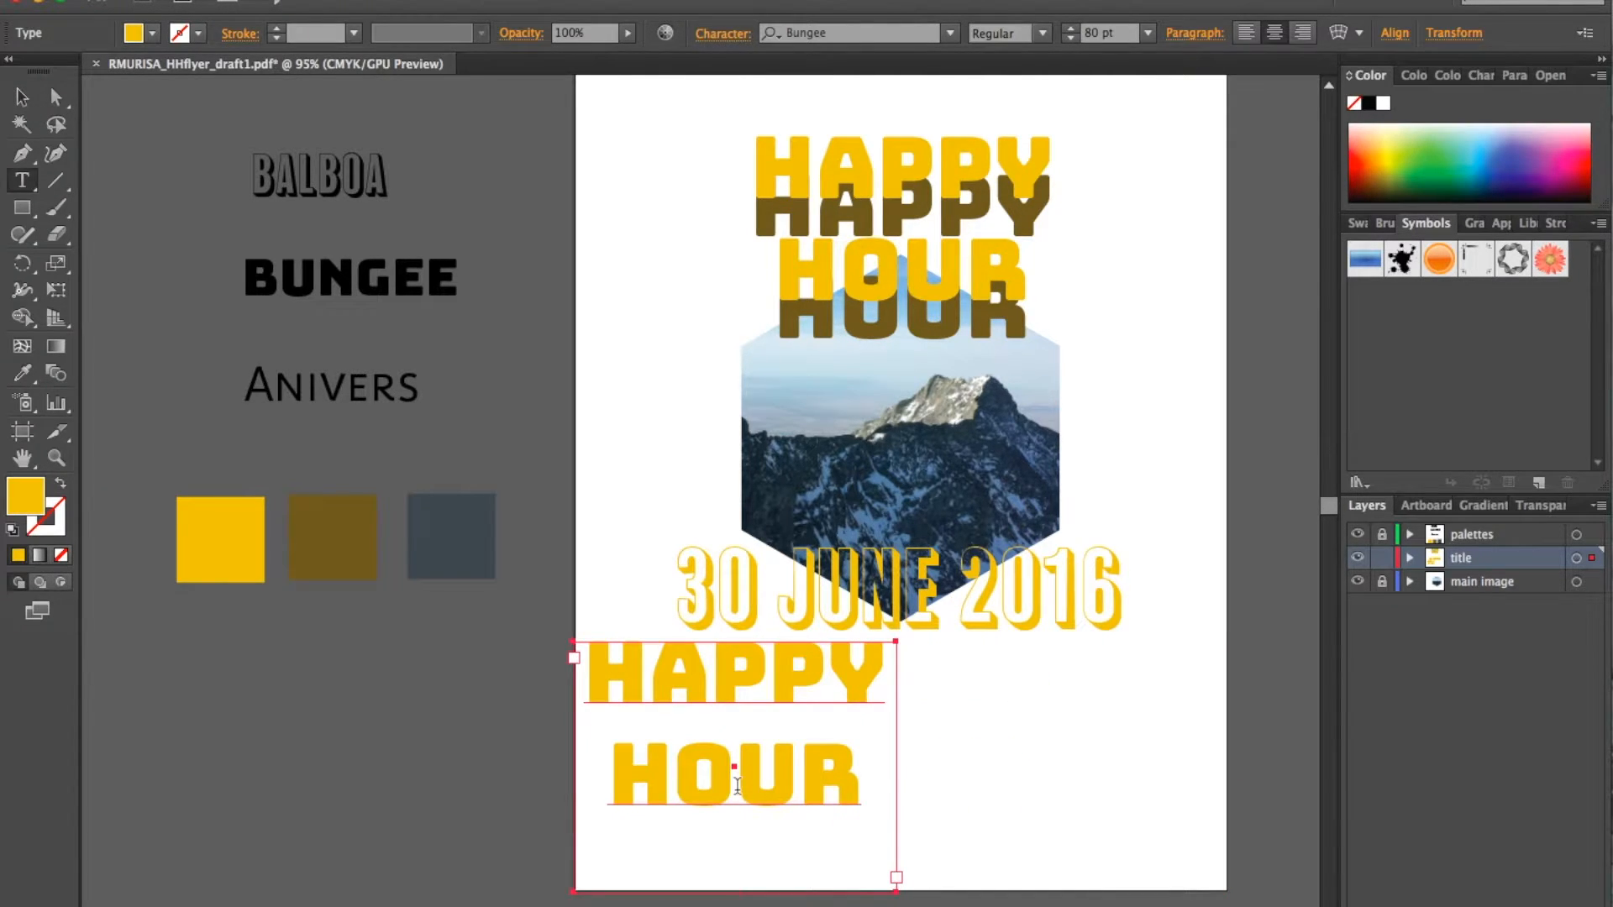
left_click_drag(875, 781, 555, 641)
type("WHERE")
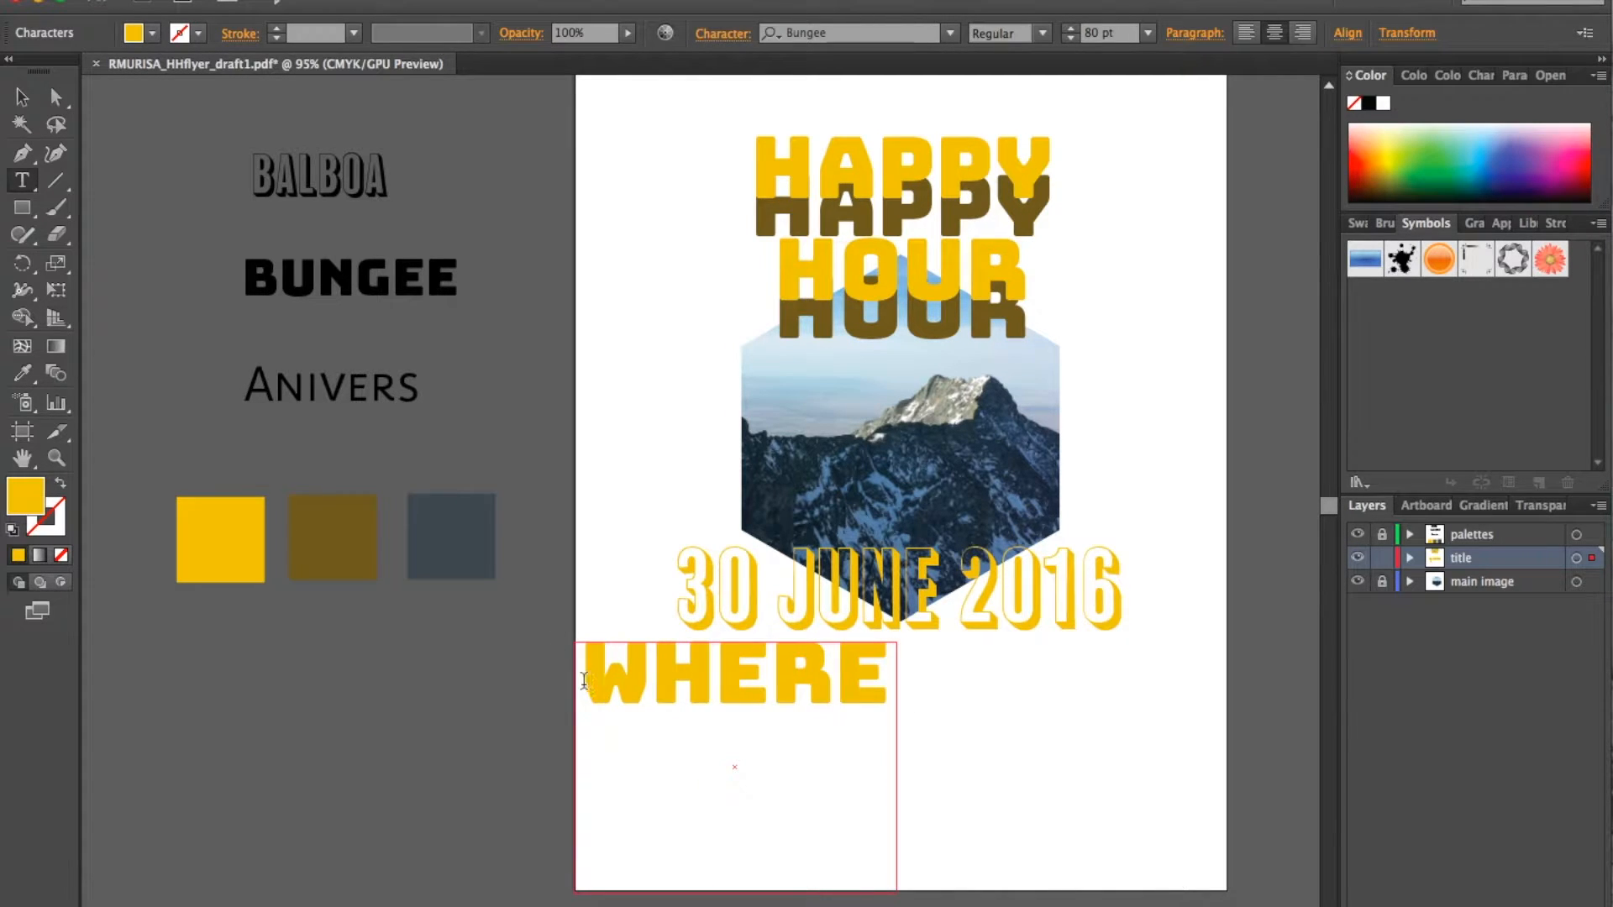
Step: Set the WHERE heading to 36 pt and colour it with the dark blue-grey palette swatch
left_click_drag(586, 685, 892, 689)
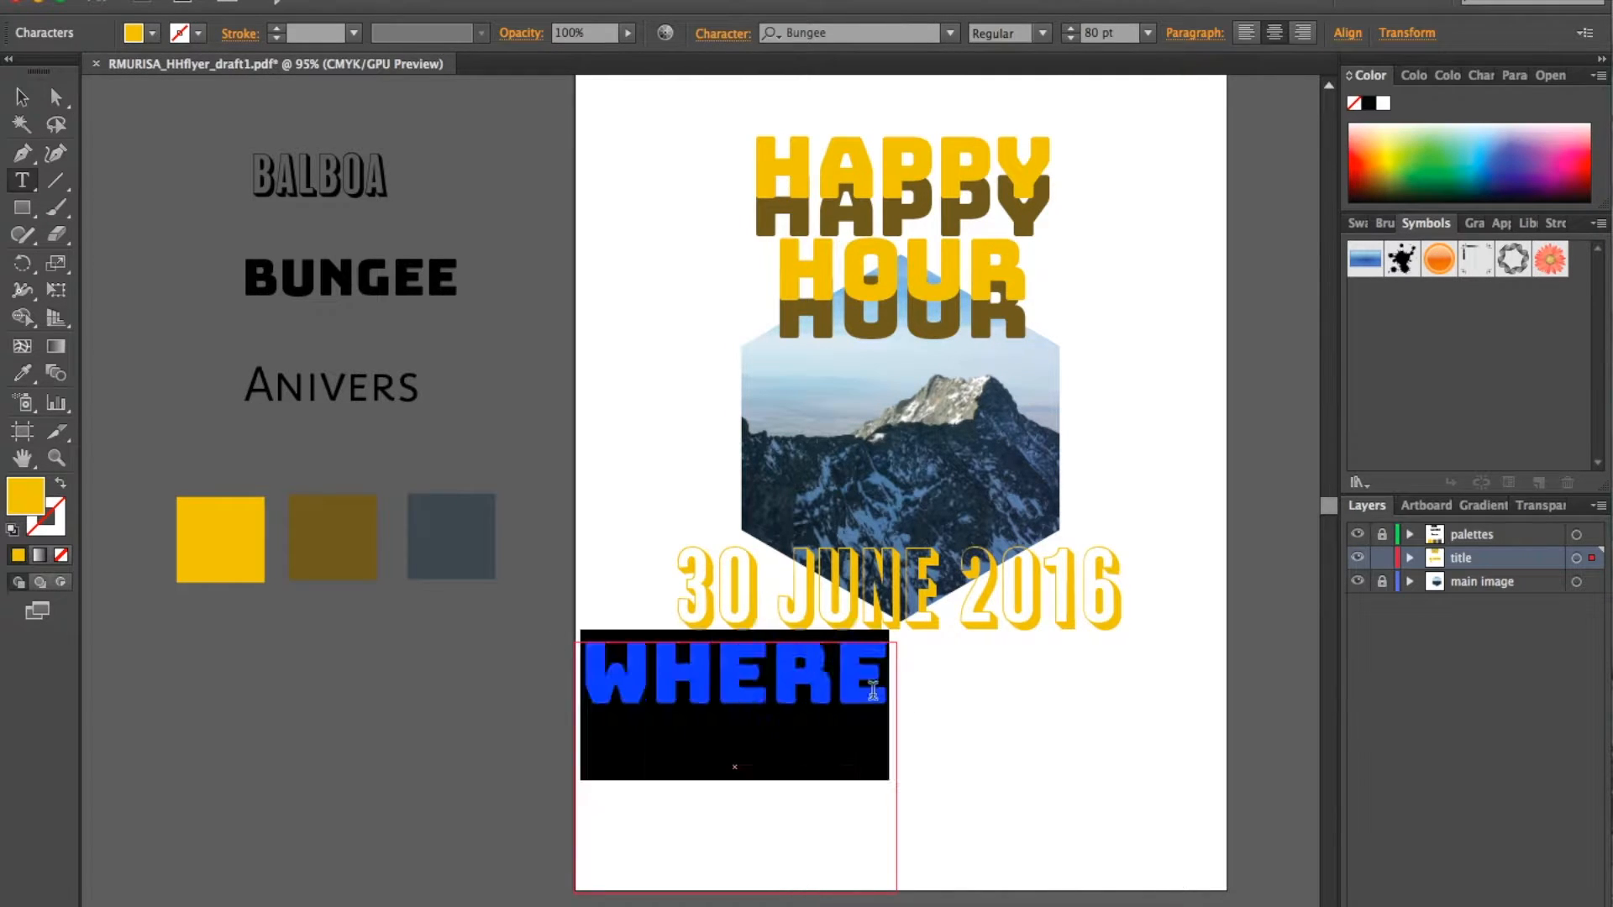
left_click(1146, 34)
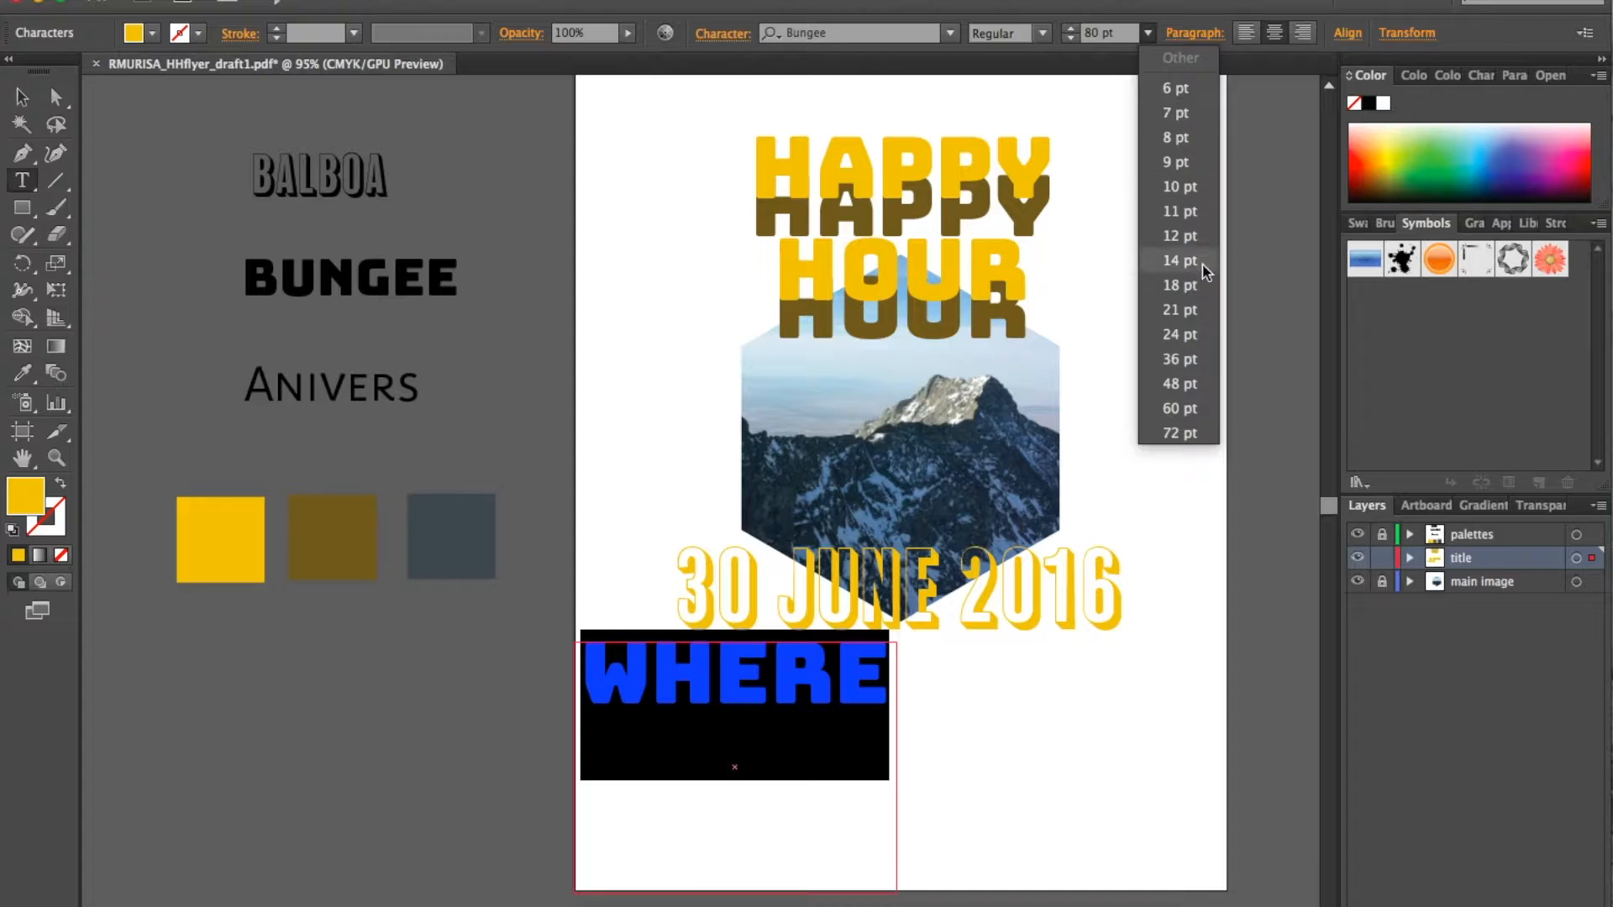
left_click(1181, 352)
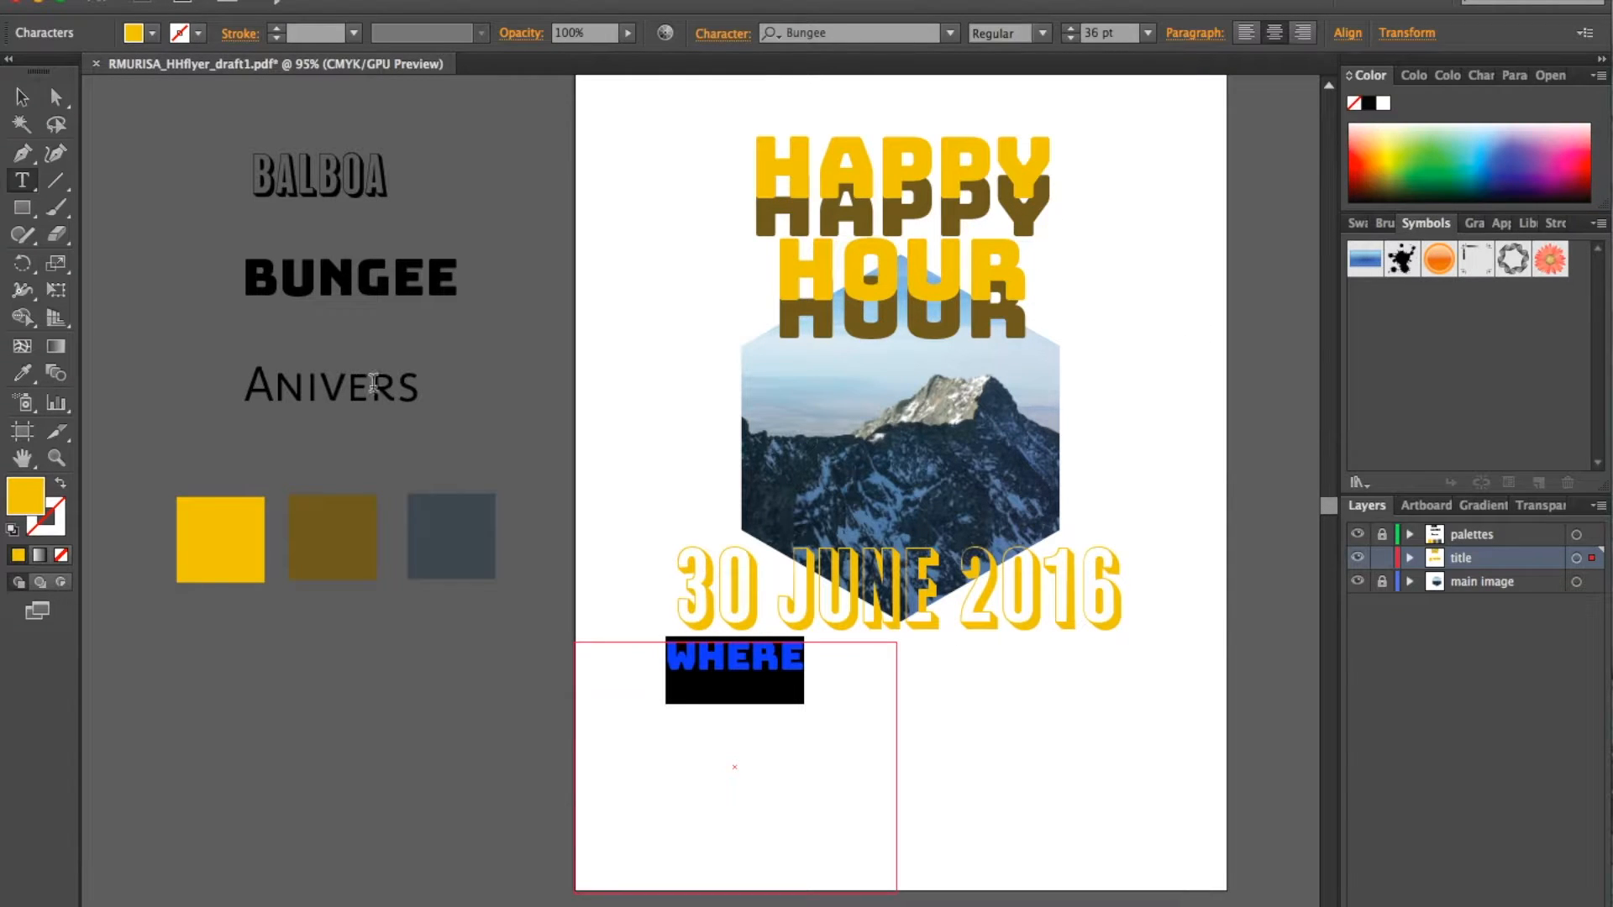
left_click(22, 98)
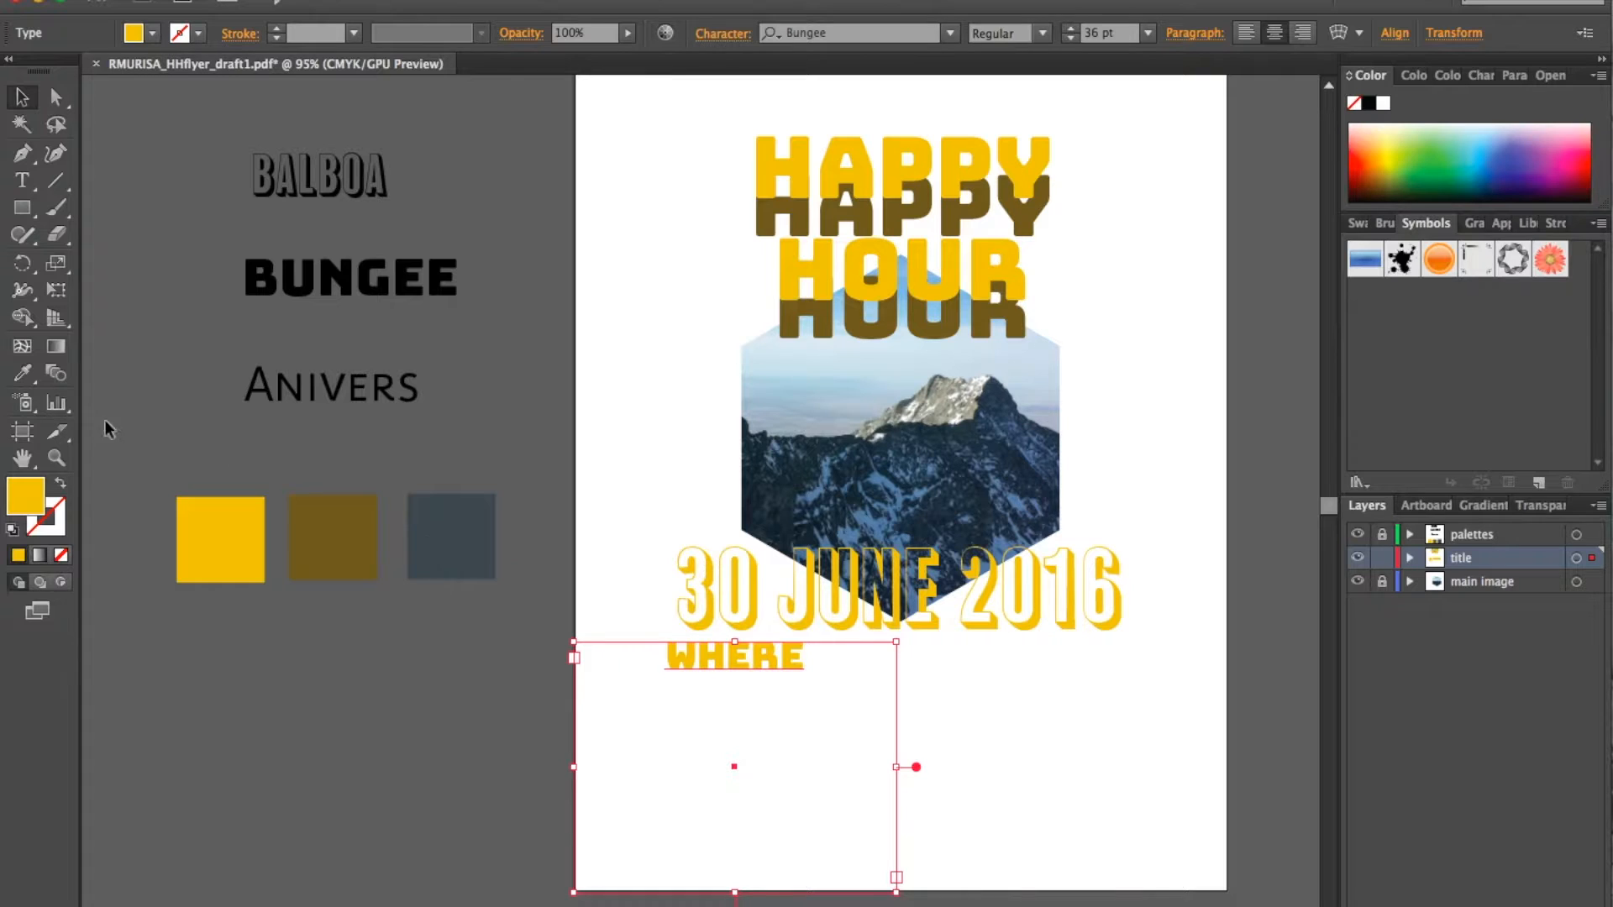
key("i")
left_click(458, 538)
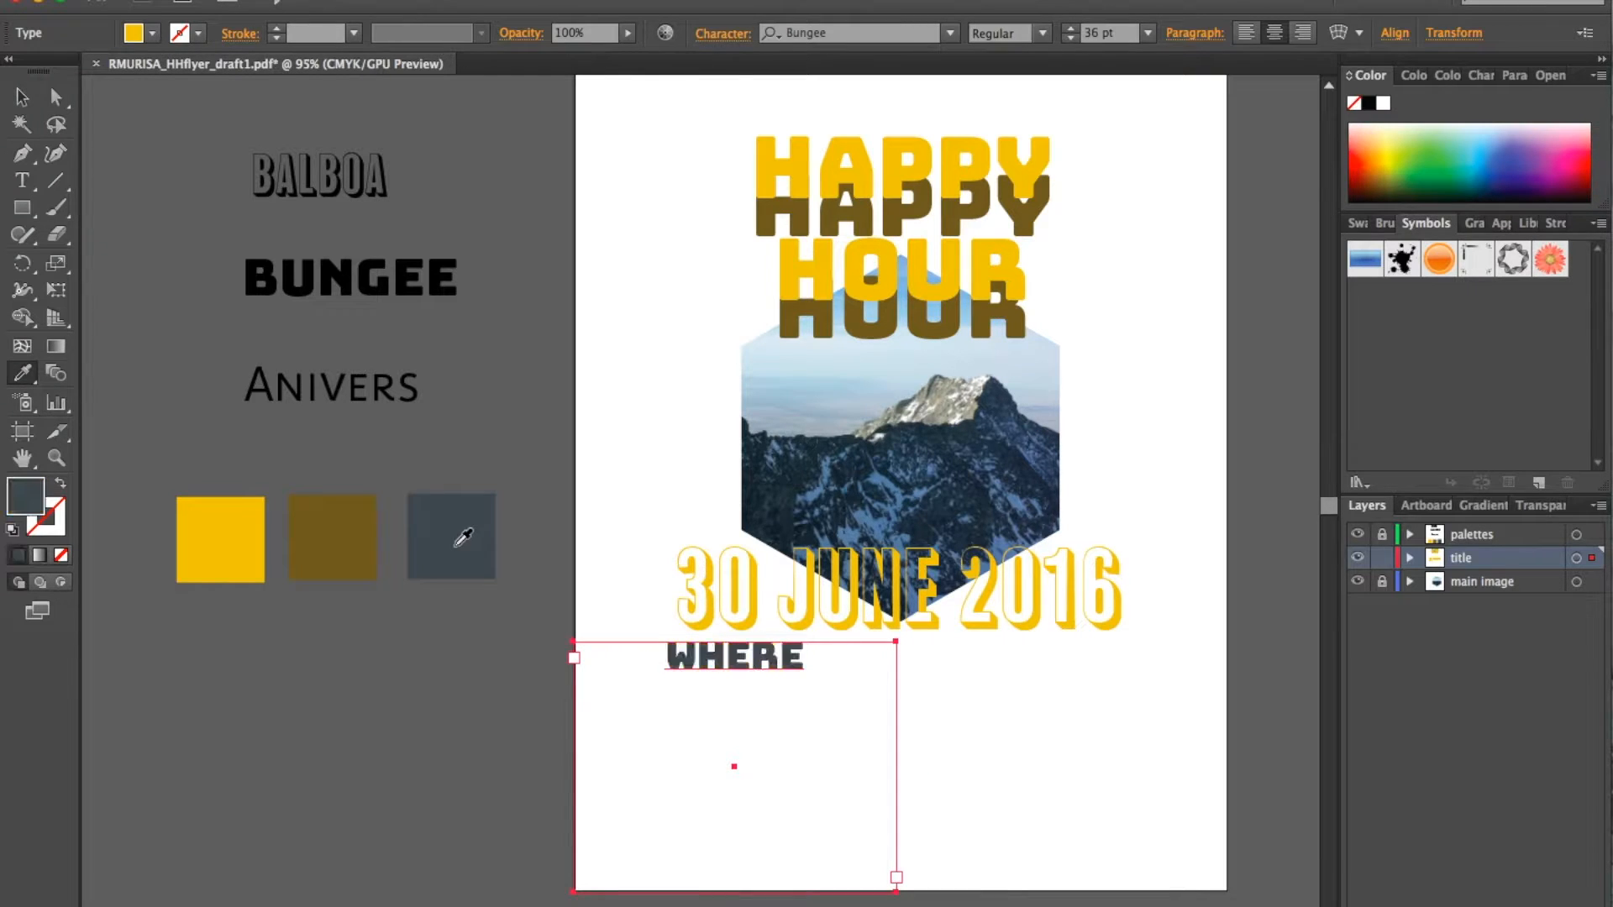
left_click(22, 98)
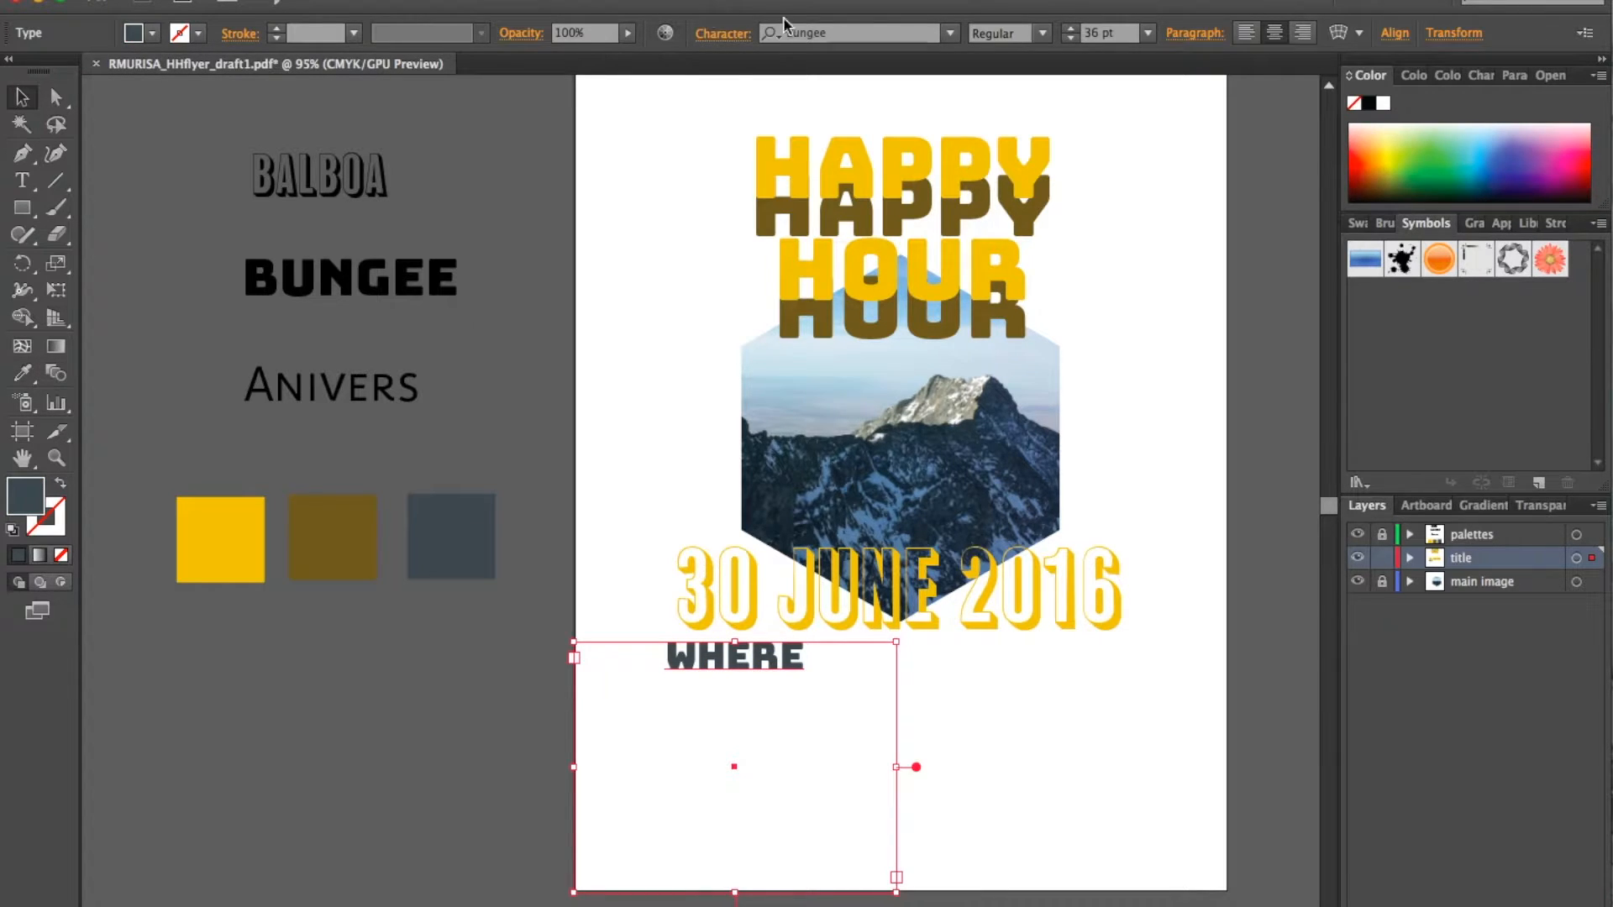
Step: Underline the WHERE heading through its character settings
left_click(733, 37)
left_click(725, 37)
left_click(725, 37)
left_click(721, 32)
left_click(605, 2)
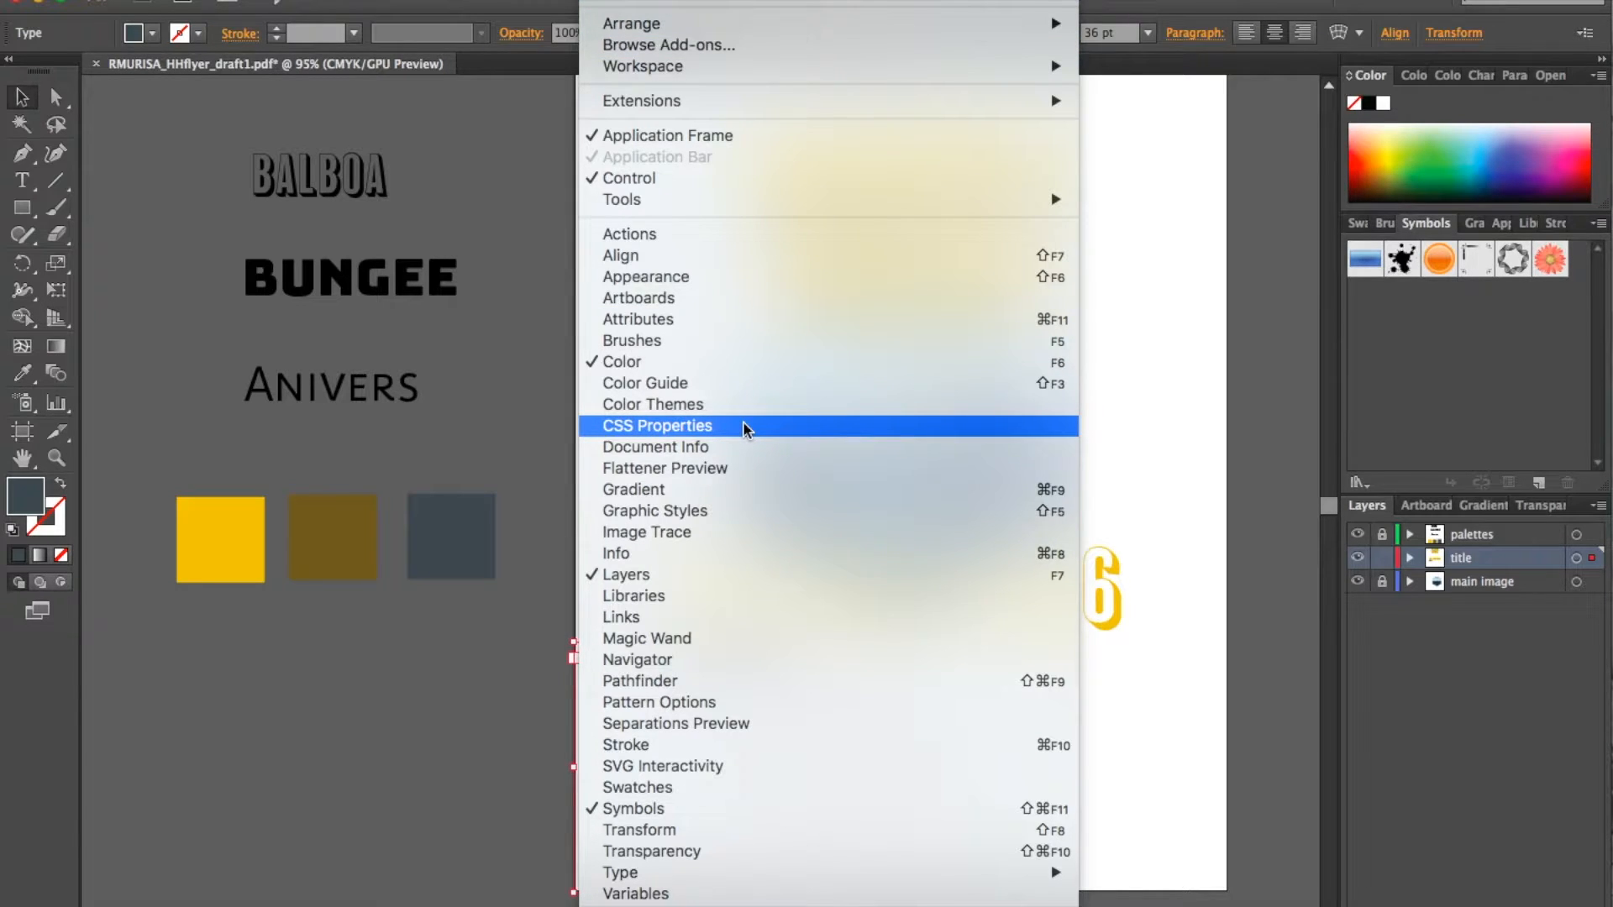
scroll(746, 430, "down", 3)
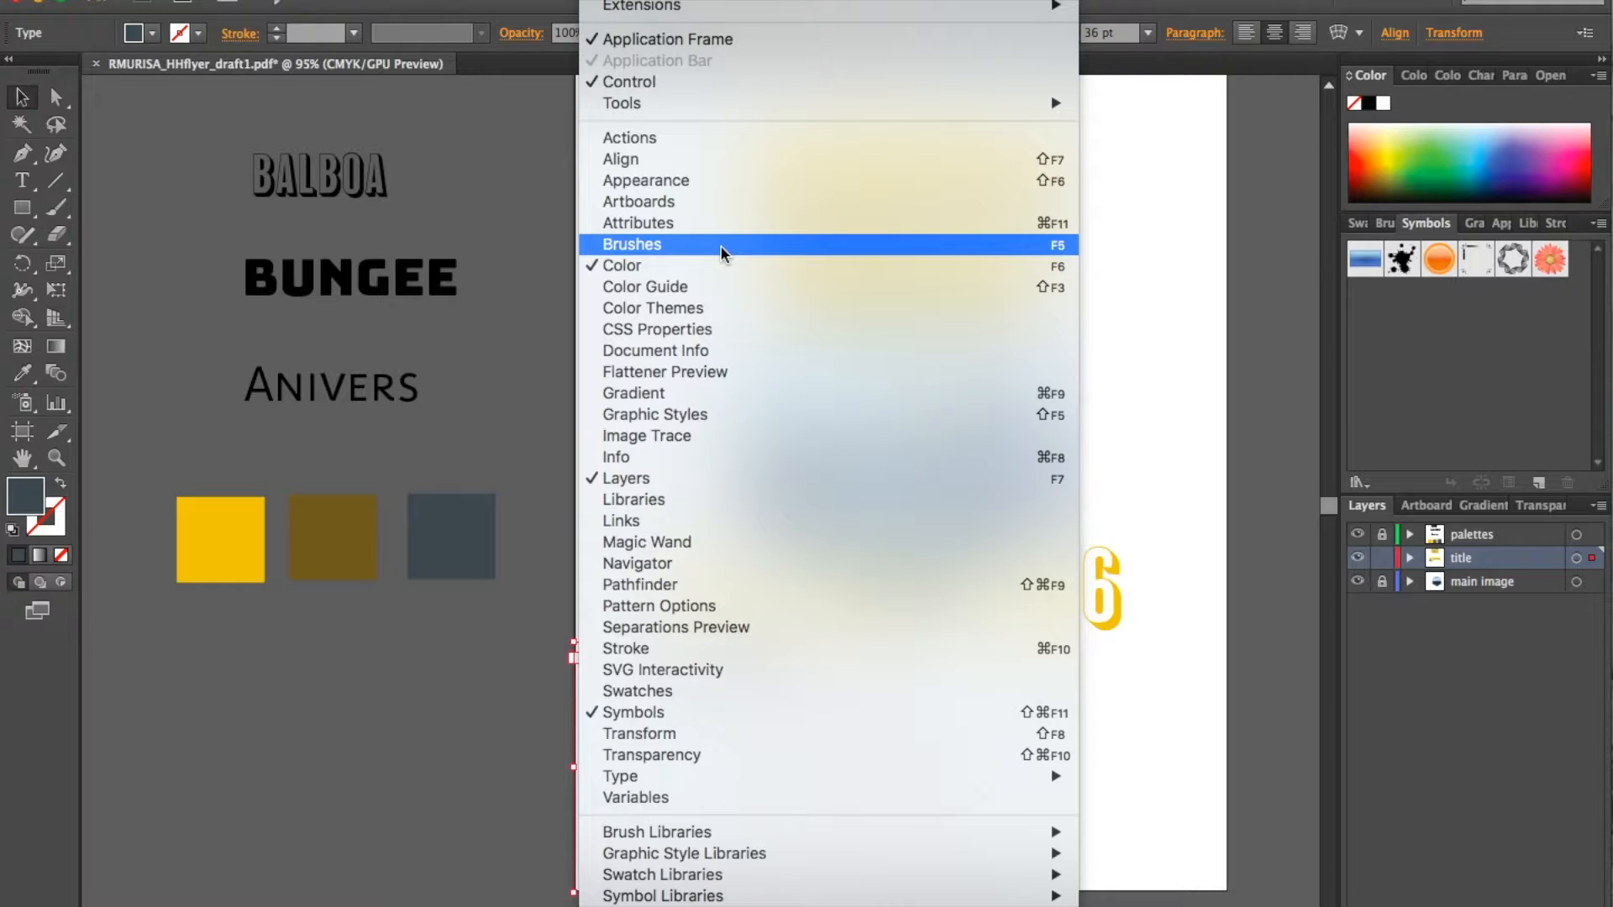
scroll(722, 250, "up", 3)
left_click(523, 190)
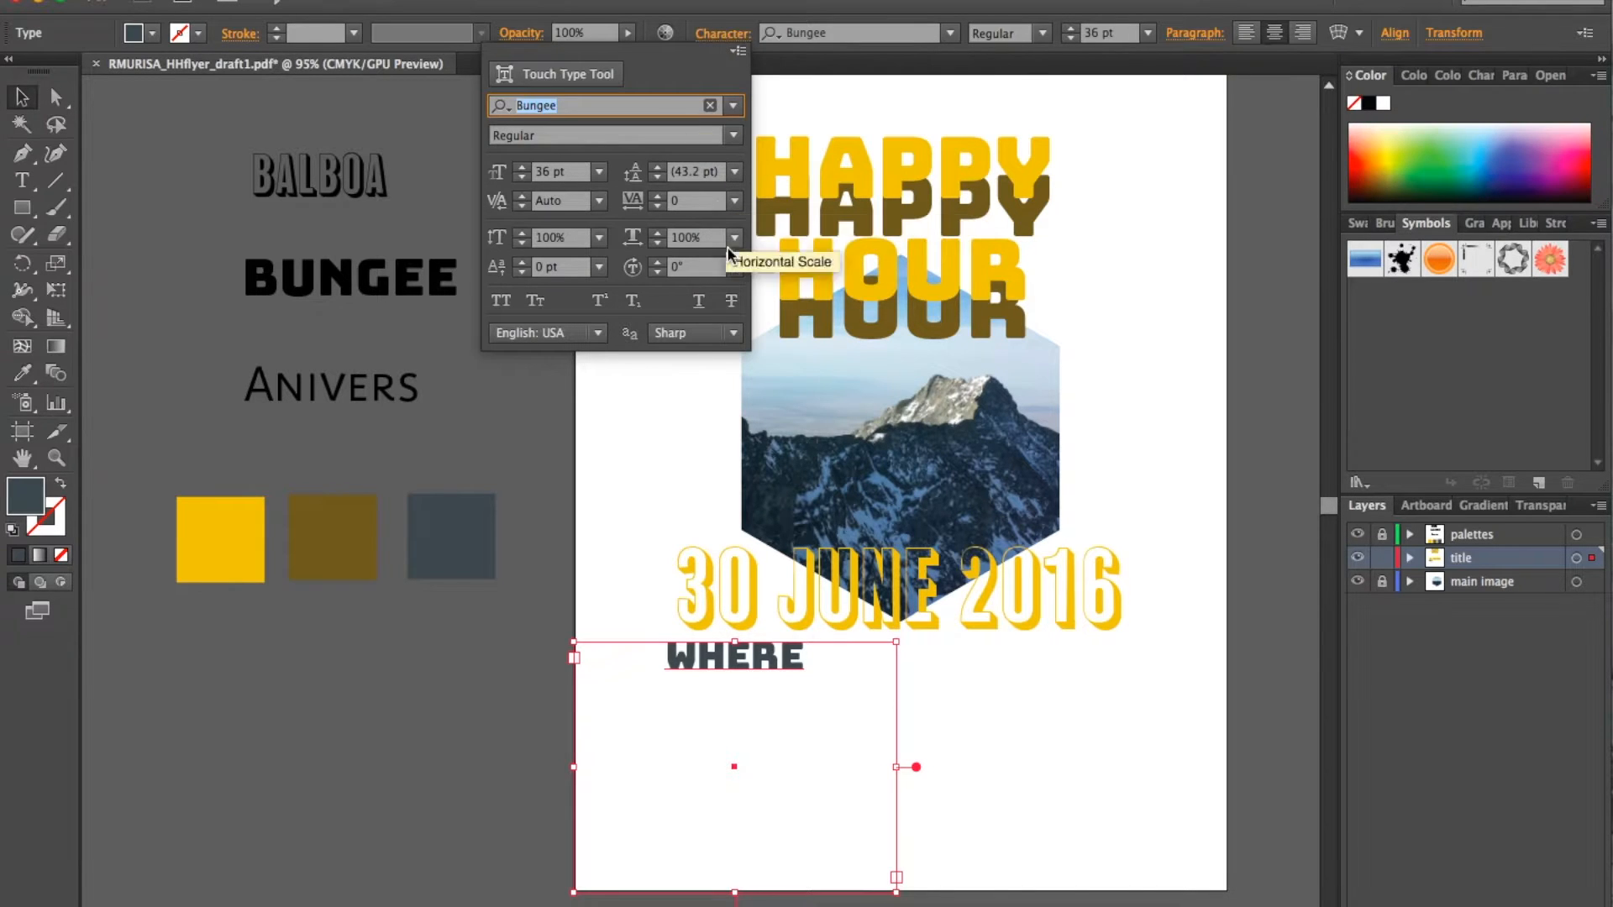
left_click(699, 302)
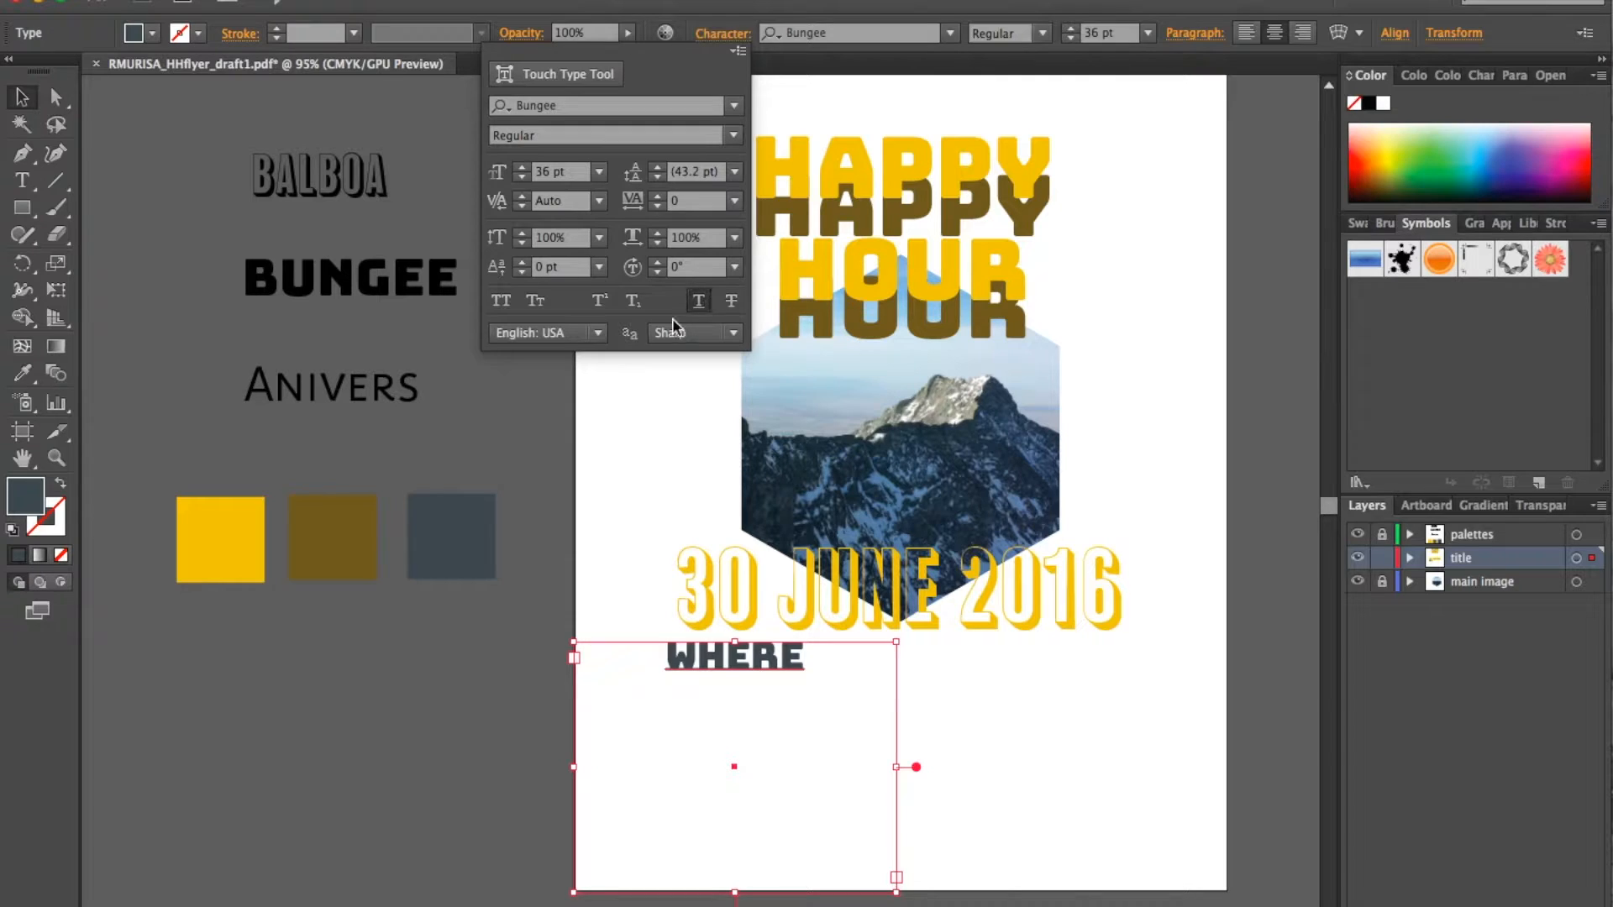
left_click(519, 438)
left_click(530, 794)
Step: Copy the WHERE heading level into the right half of the page and change the copy's text to WHEN
left_click(767, 663)
left_click_drag(743, 666, 1068, 662)
key("t")
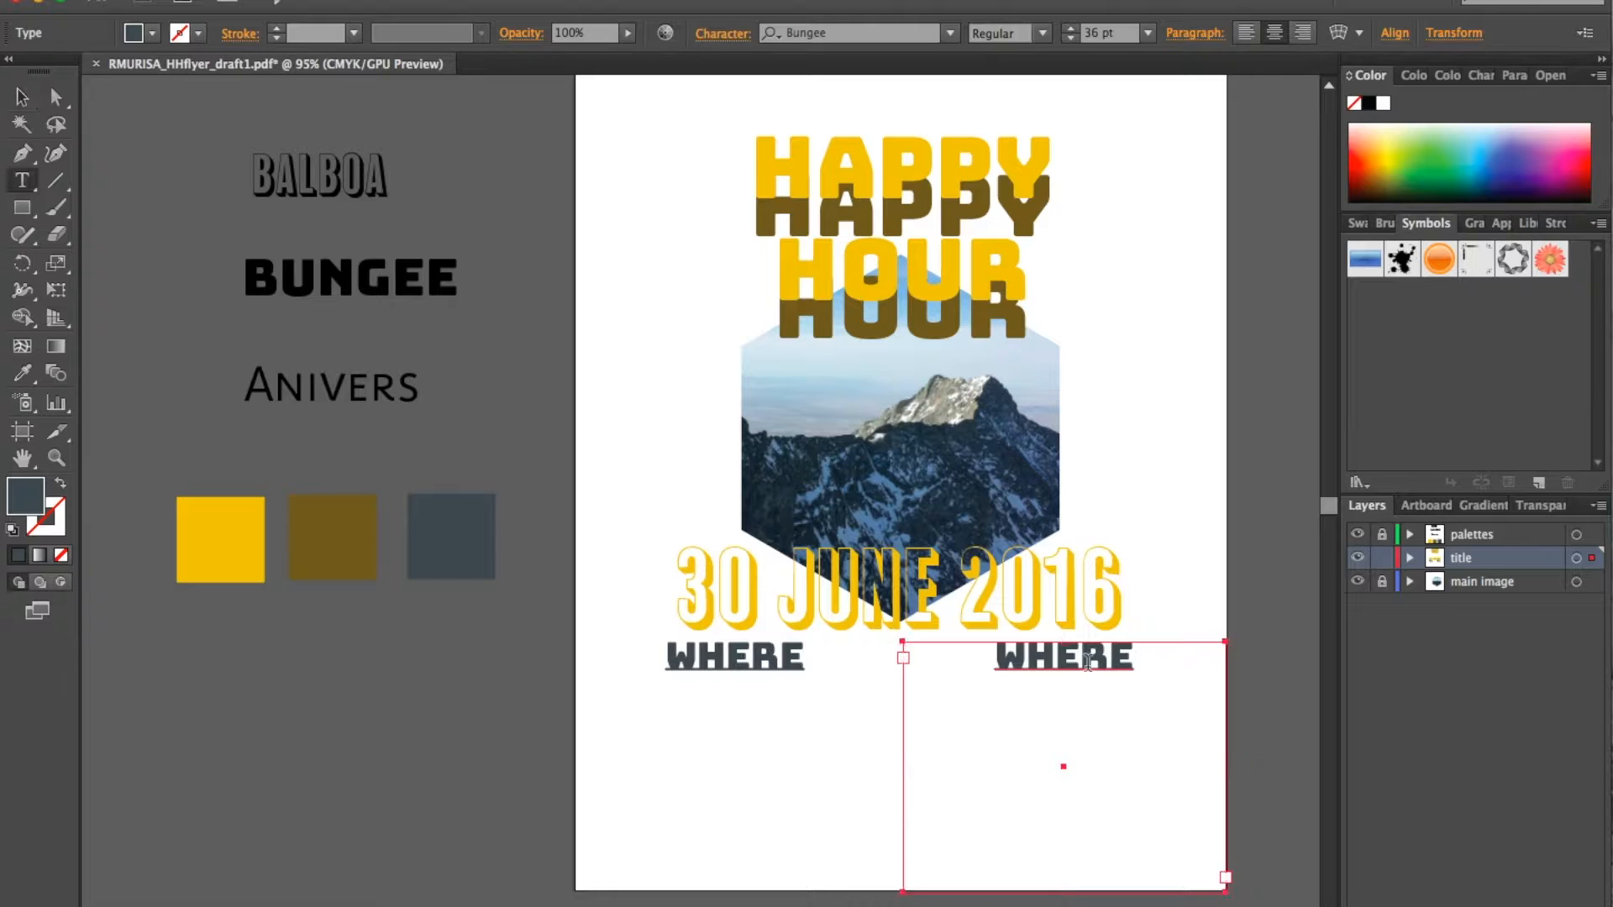
left_click(1141, 654)
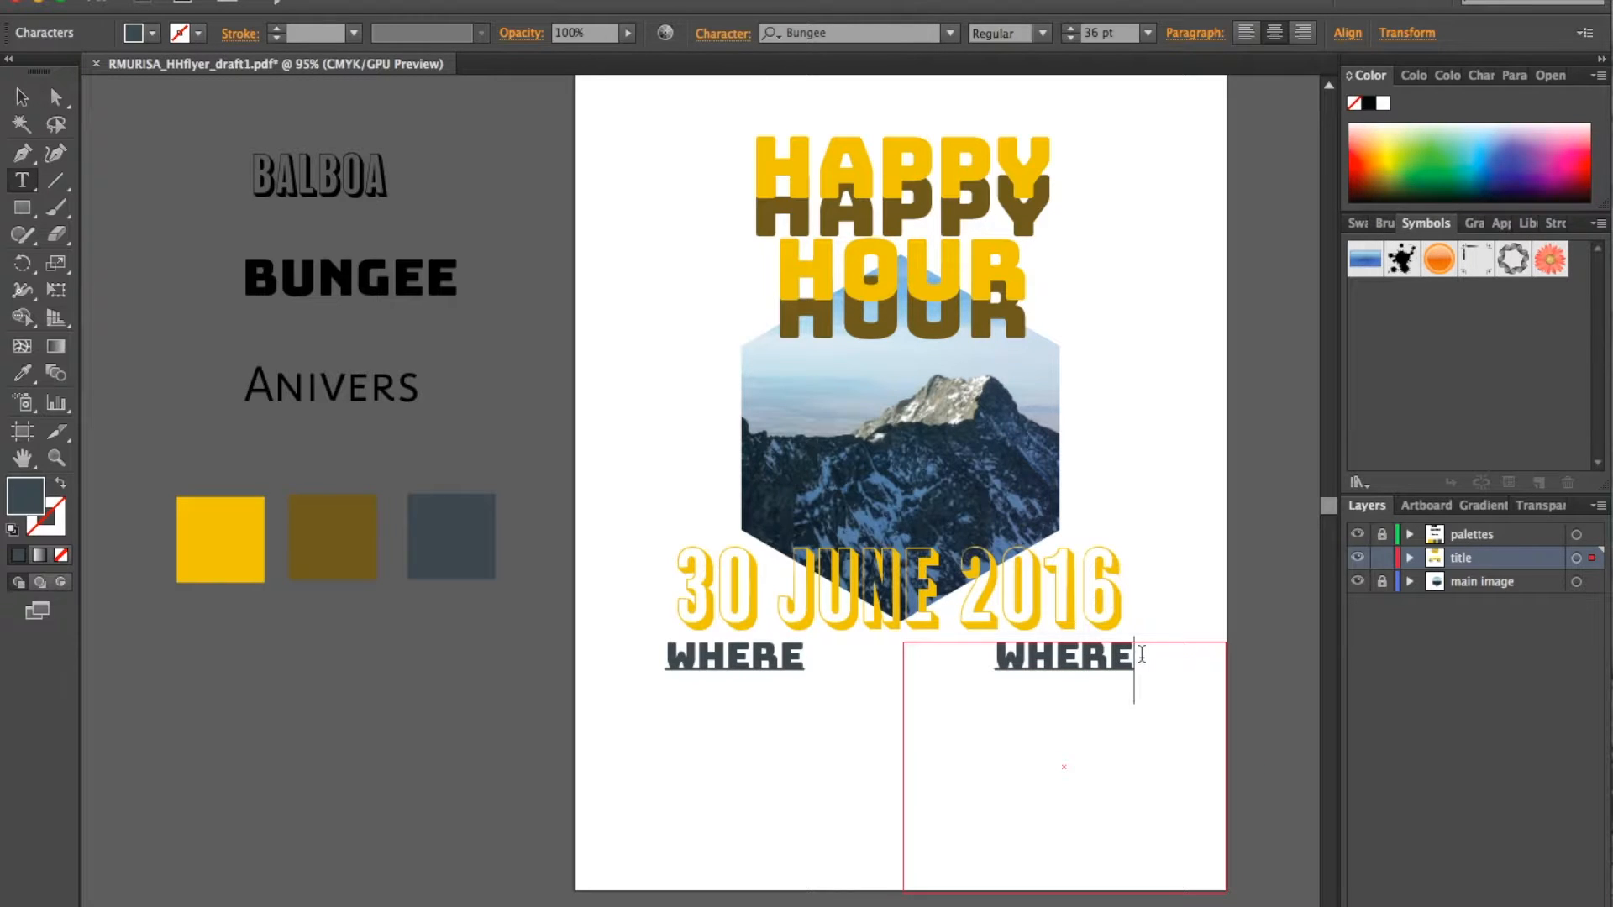
key("BackSpace")
key("BackSpace")
type("N")
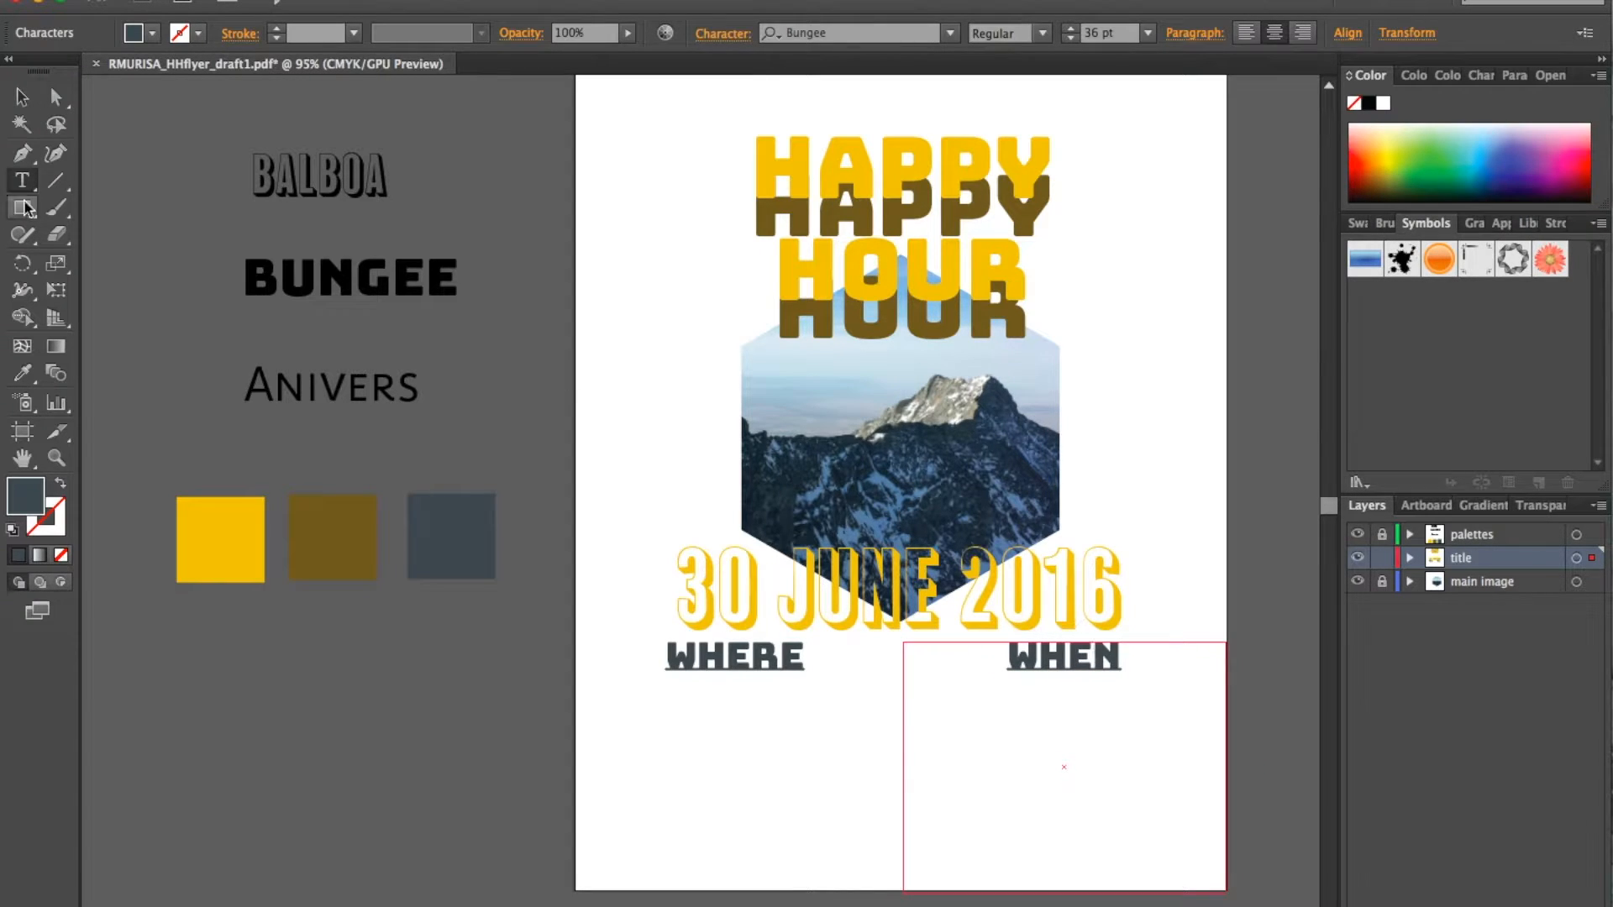
left_click(23, 97)
left_click(514, 435)
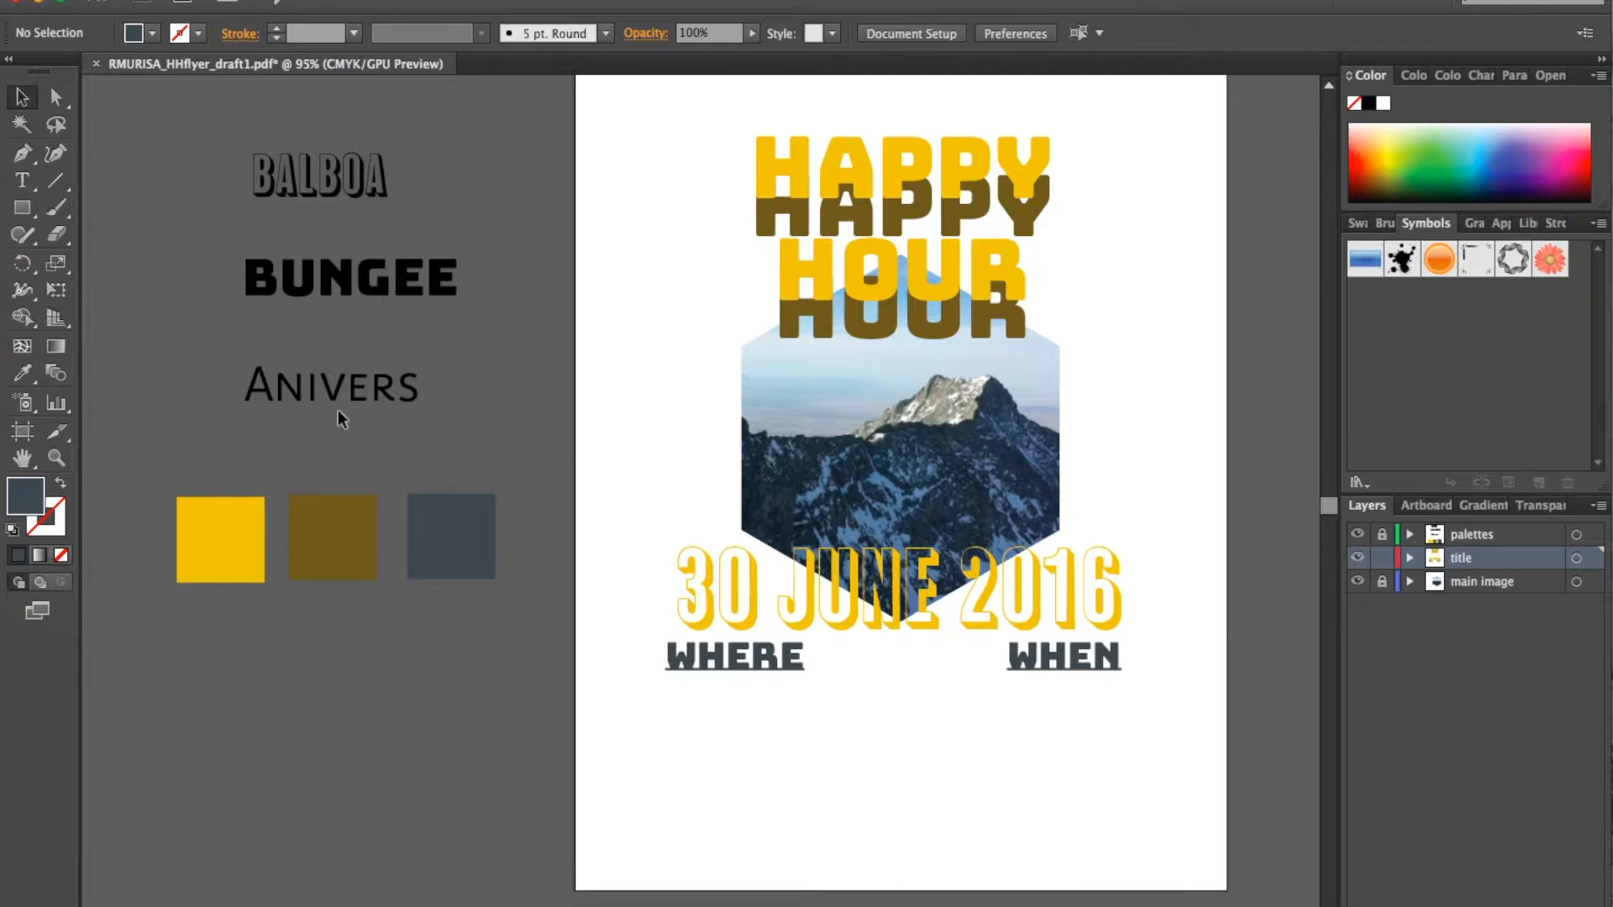
Step: Lower the top edge of the WHERE and WHEN text frames together slightly to add space below the date
scroll(767, 656, "down", 3)
left_click(734, 597)
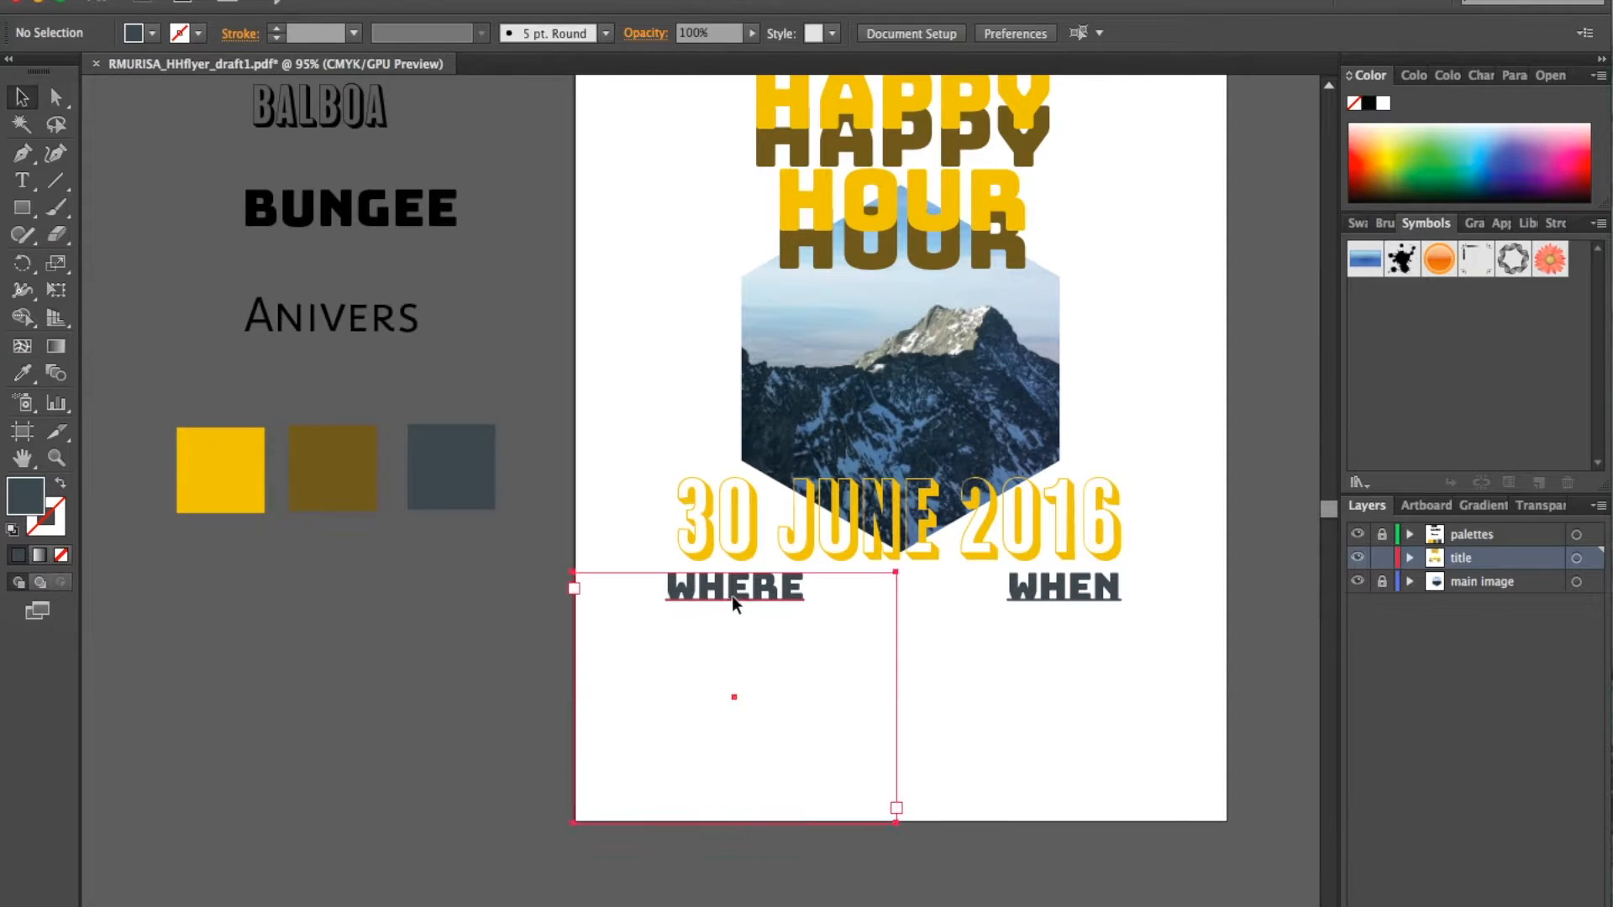
left_click(1053, 592, "shift")
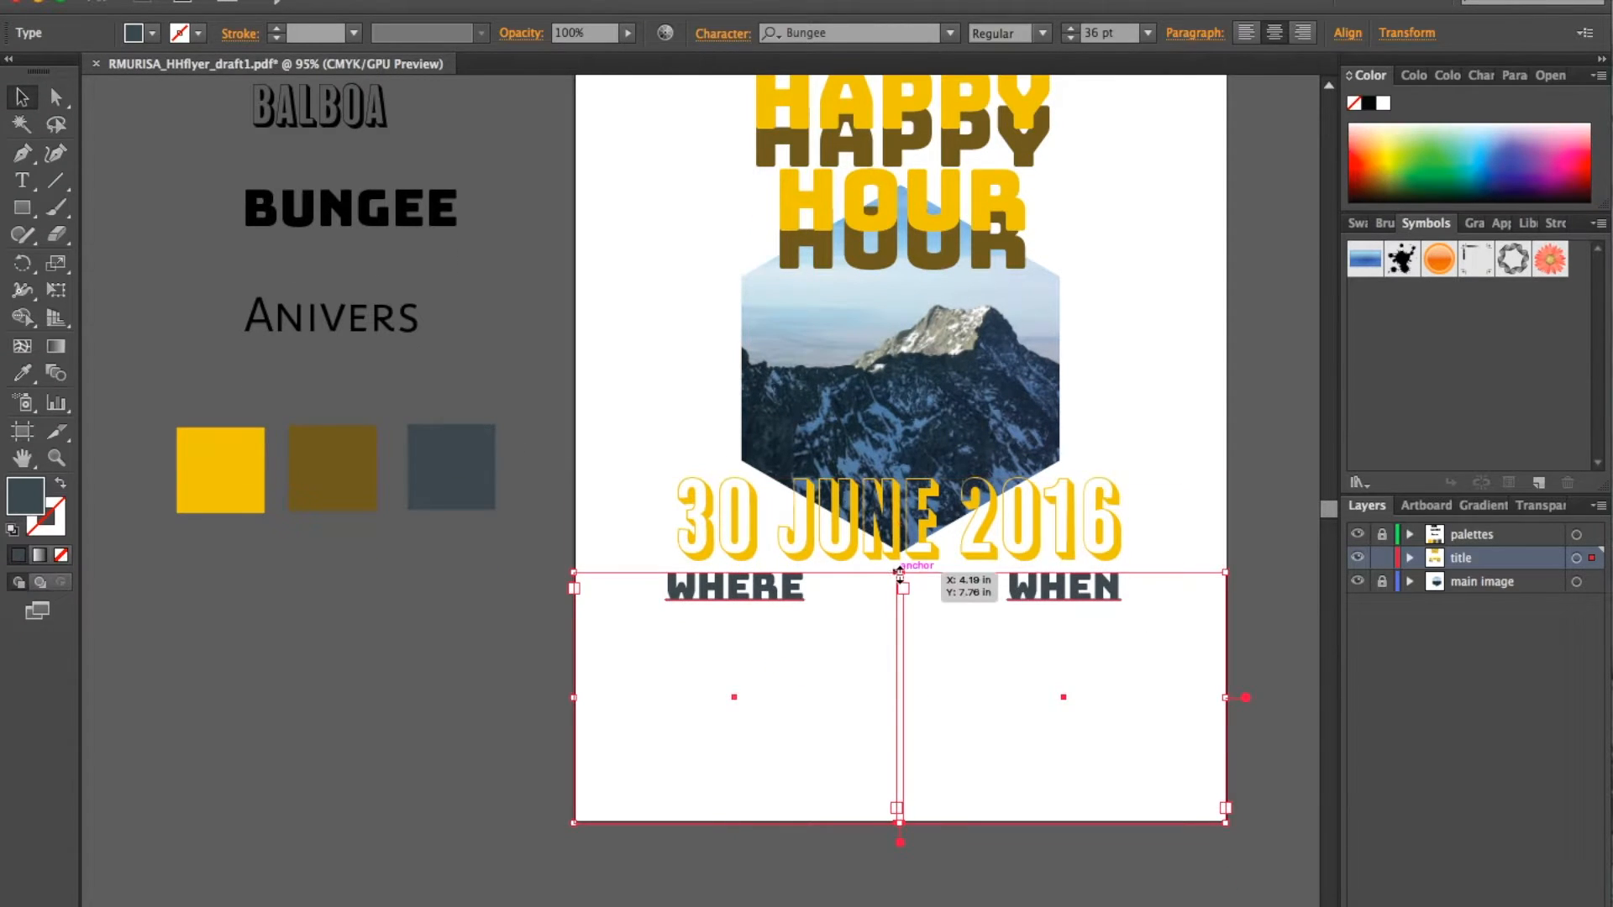
scroll(967, 592, "up", 1)
scroll(966, 587, "up", 3)
scroll(966, 586, "down", 5)
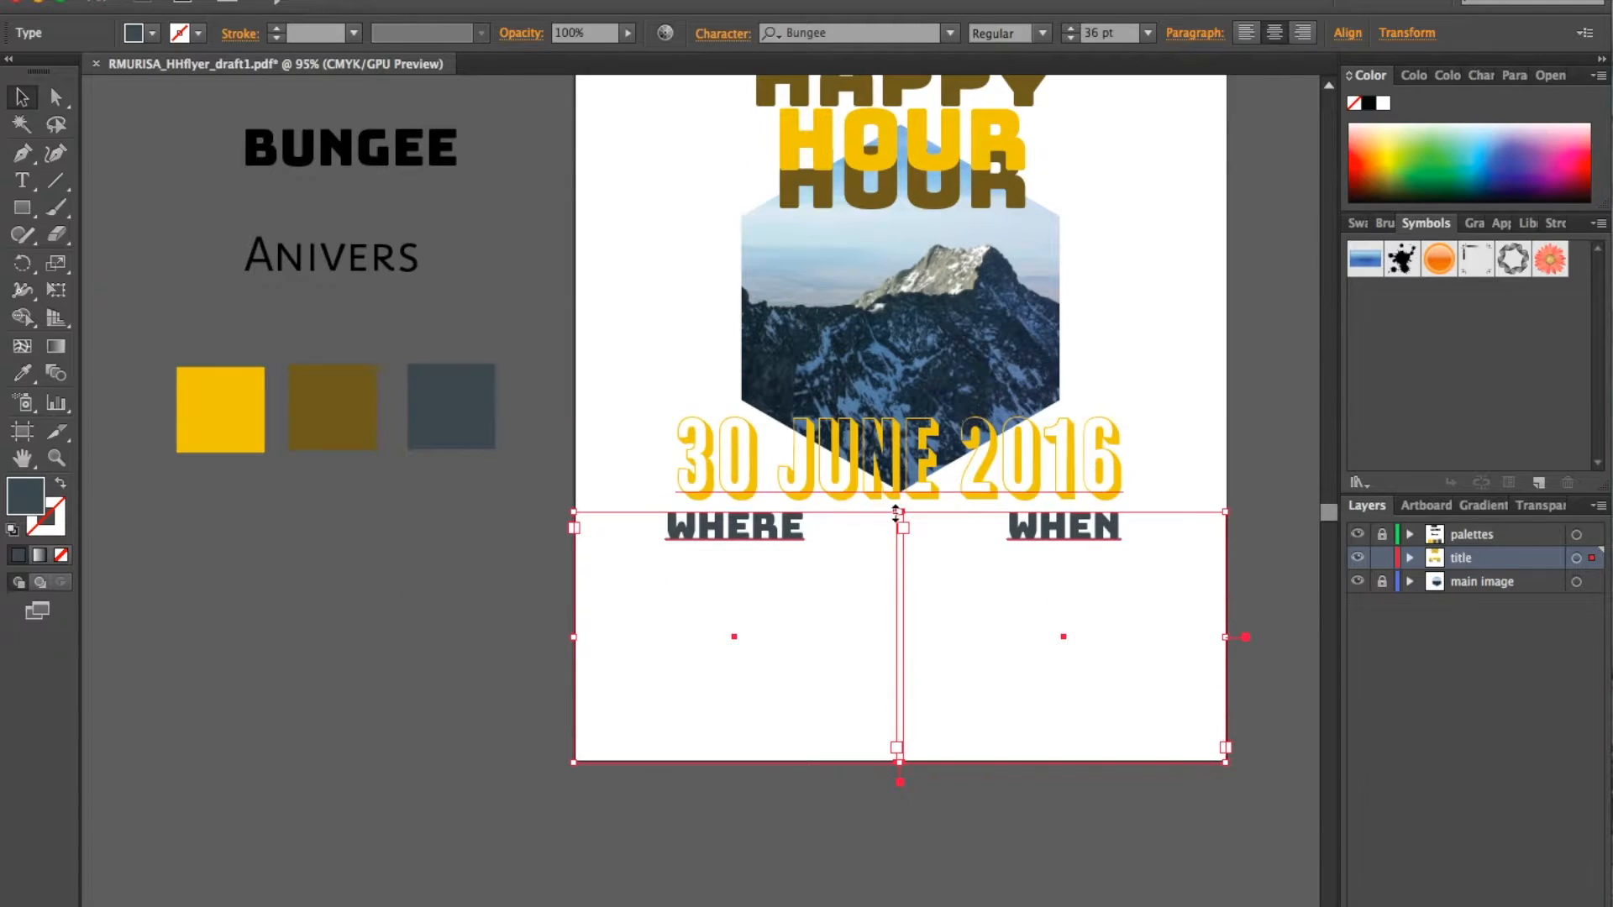
left_click_drag(897, 512, 896, 522)
left_click(1092, 844)
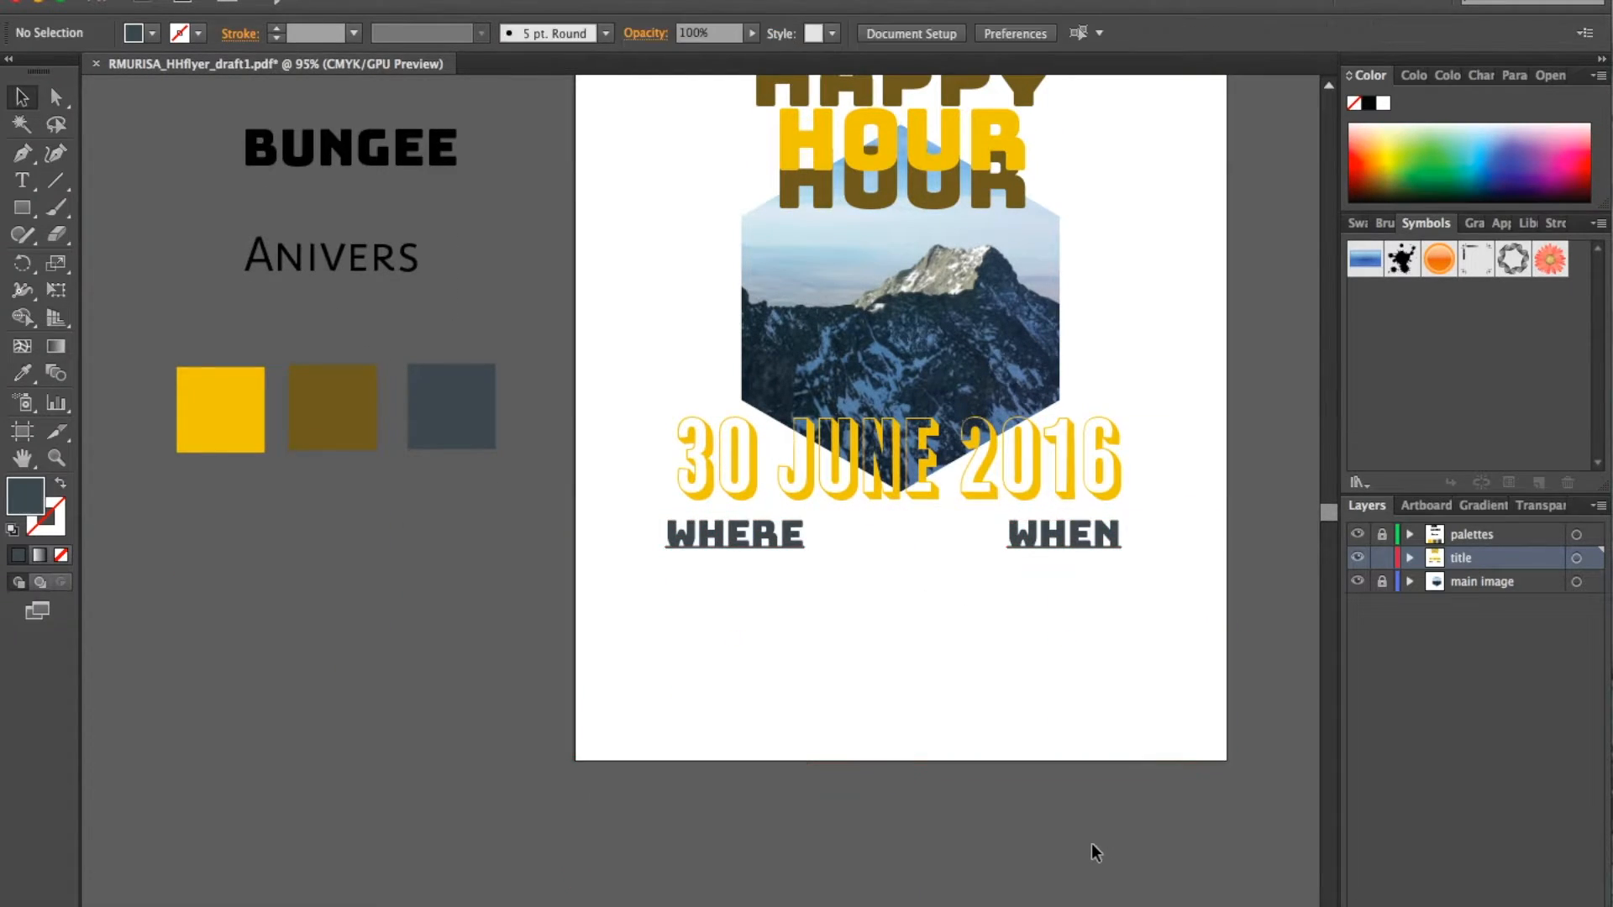
left_click(1059, 543)
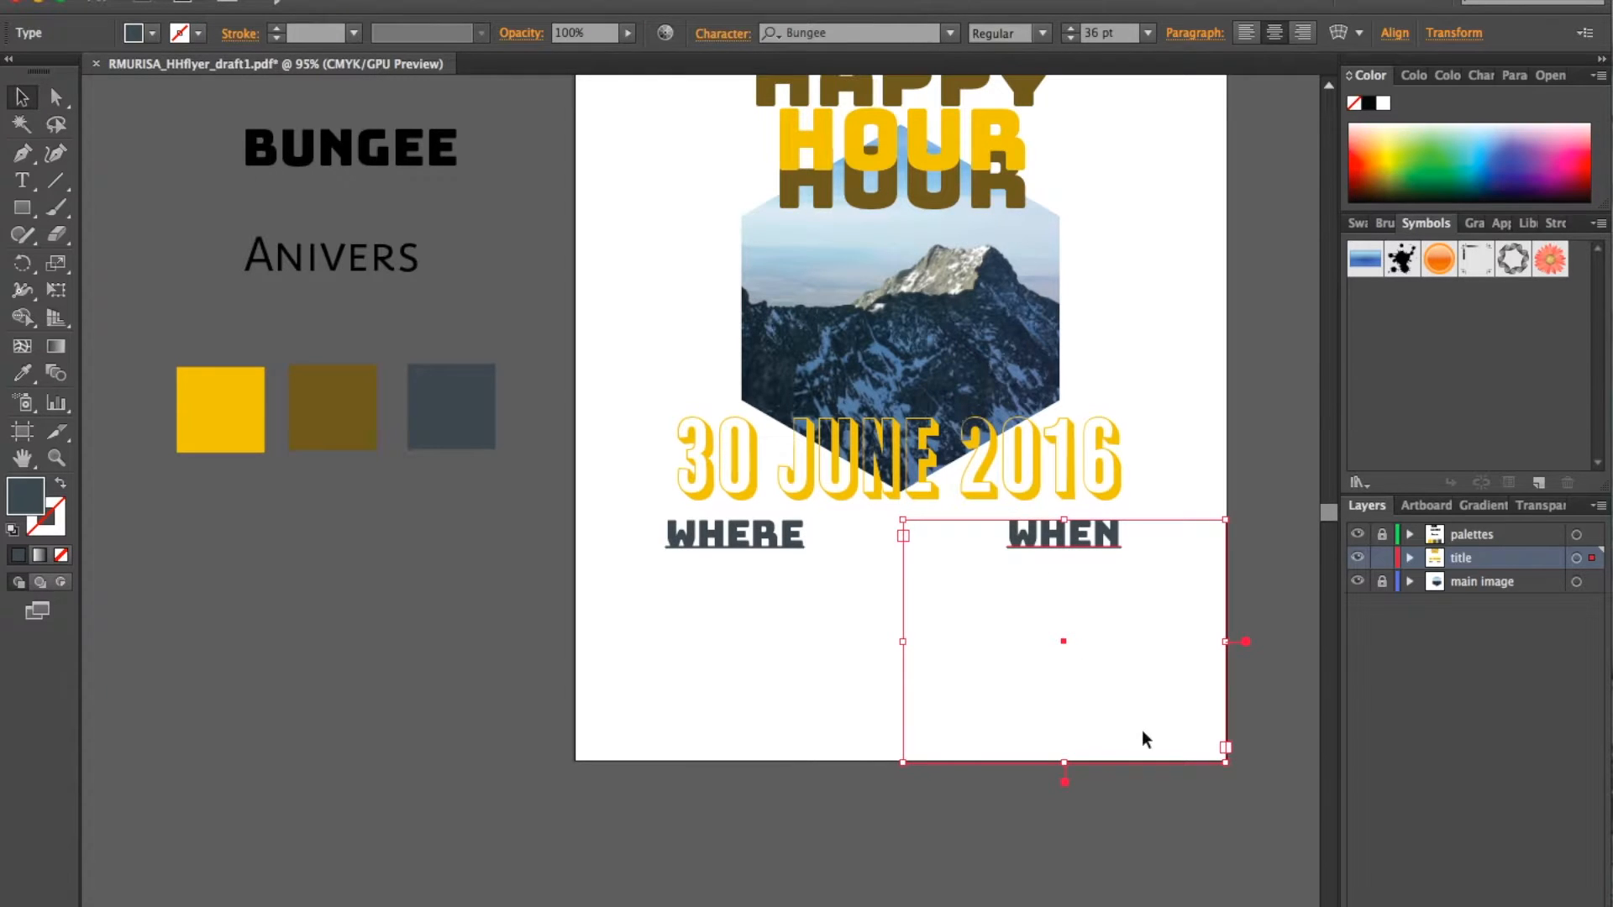
left_click(1193, 866)
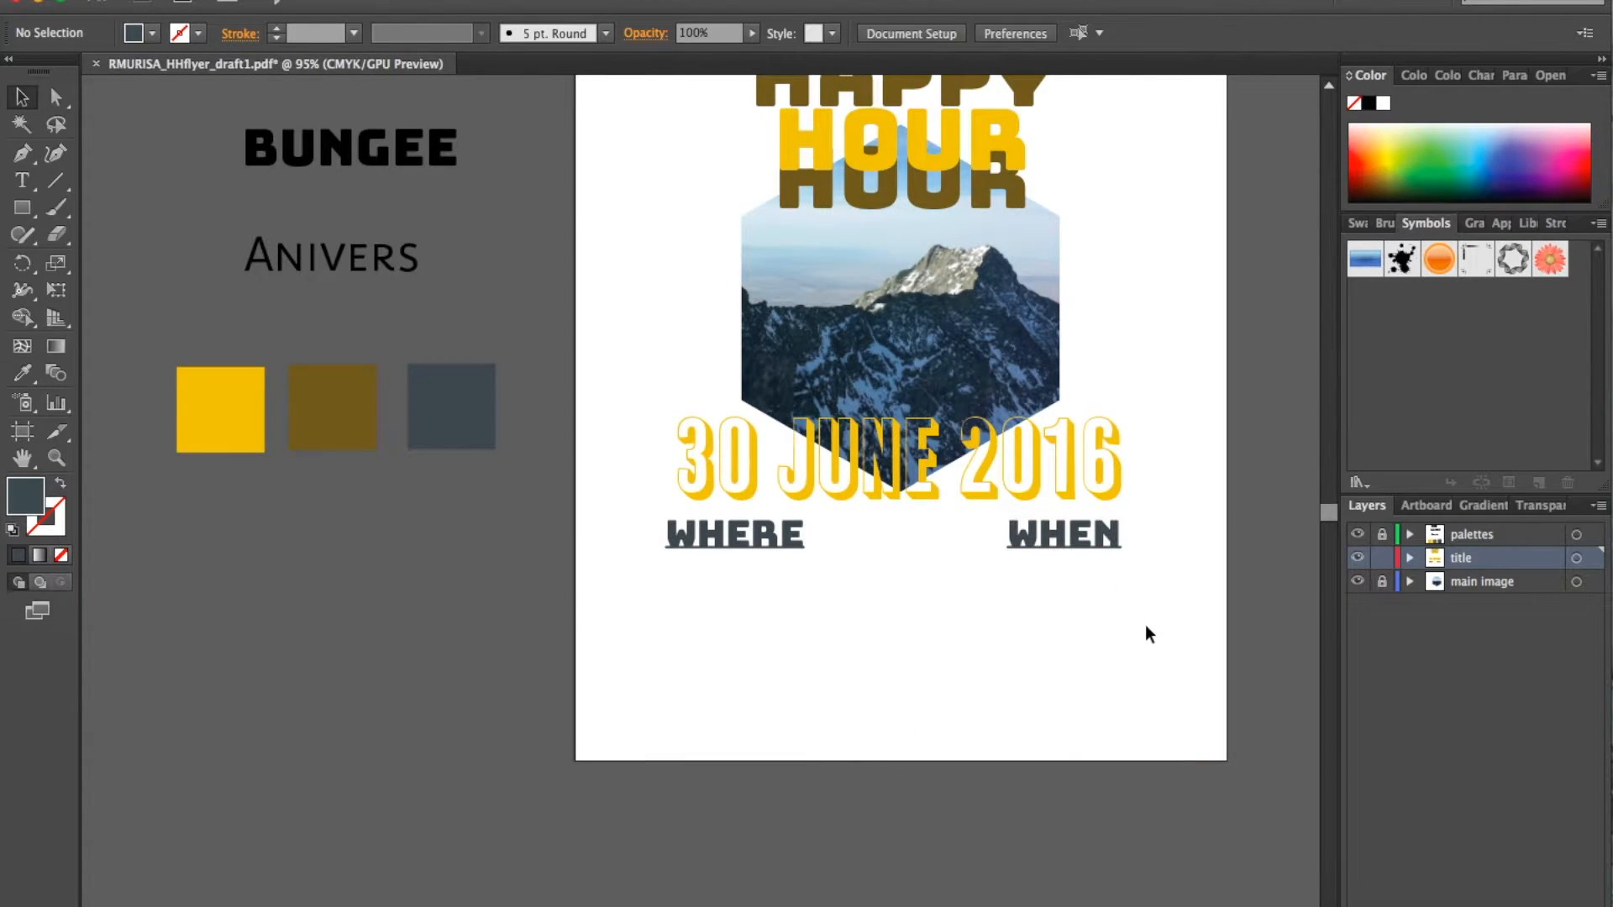
Step: Save the flyer, and lock the title layer after viewing the instruction card flyercard5.pdf
scroll(1148, 626, "up", 3)
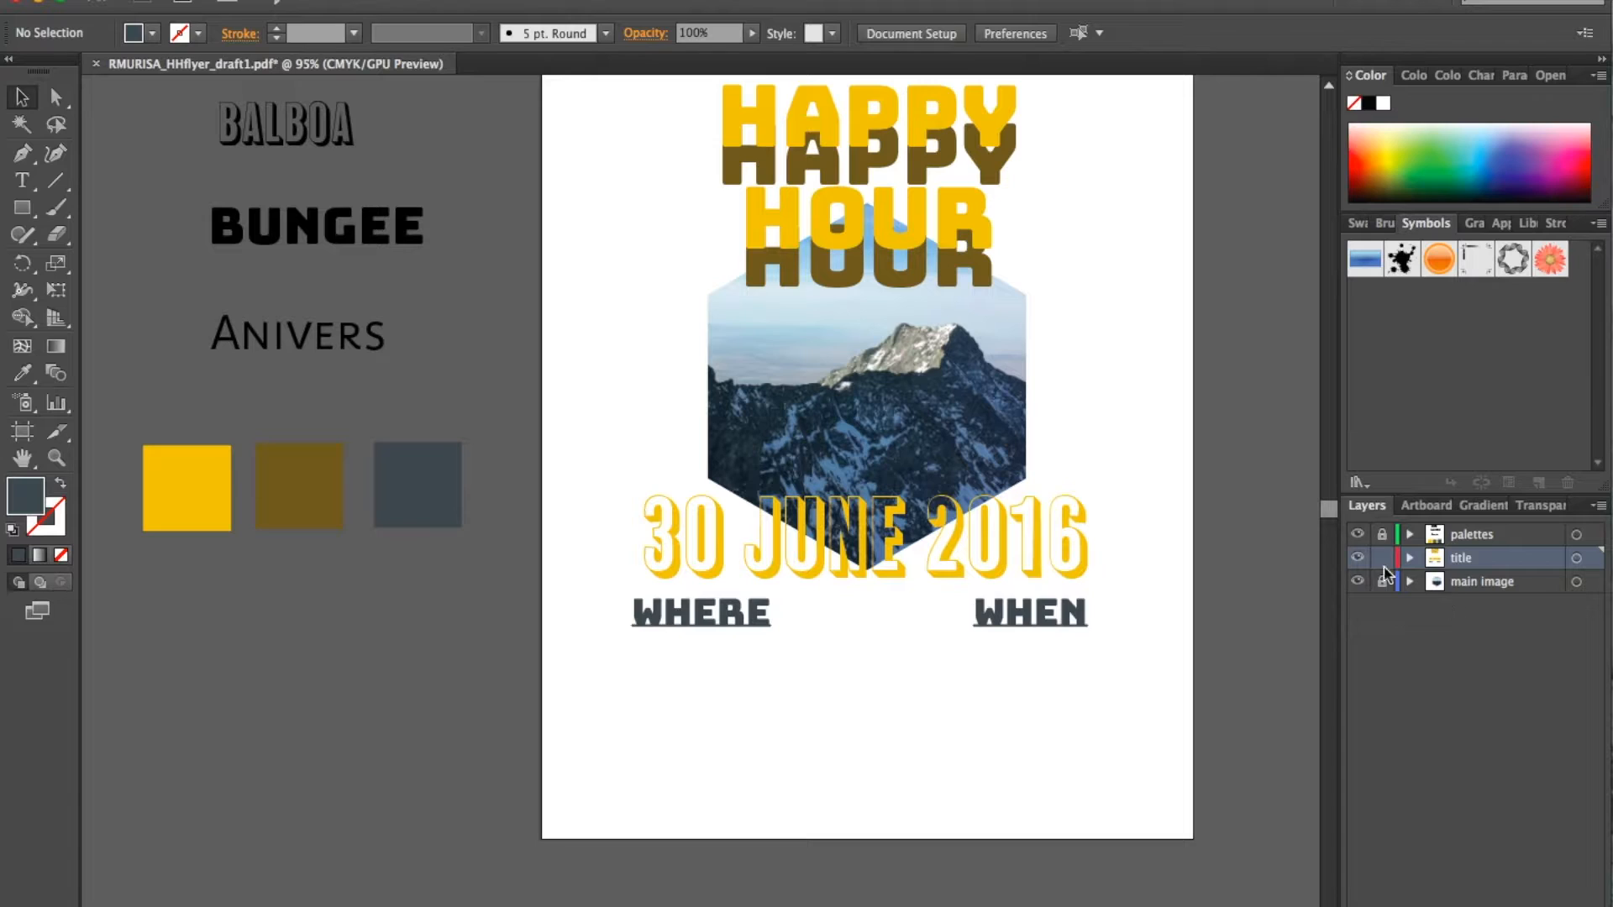
key("super+s")
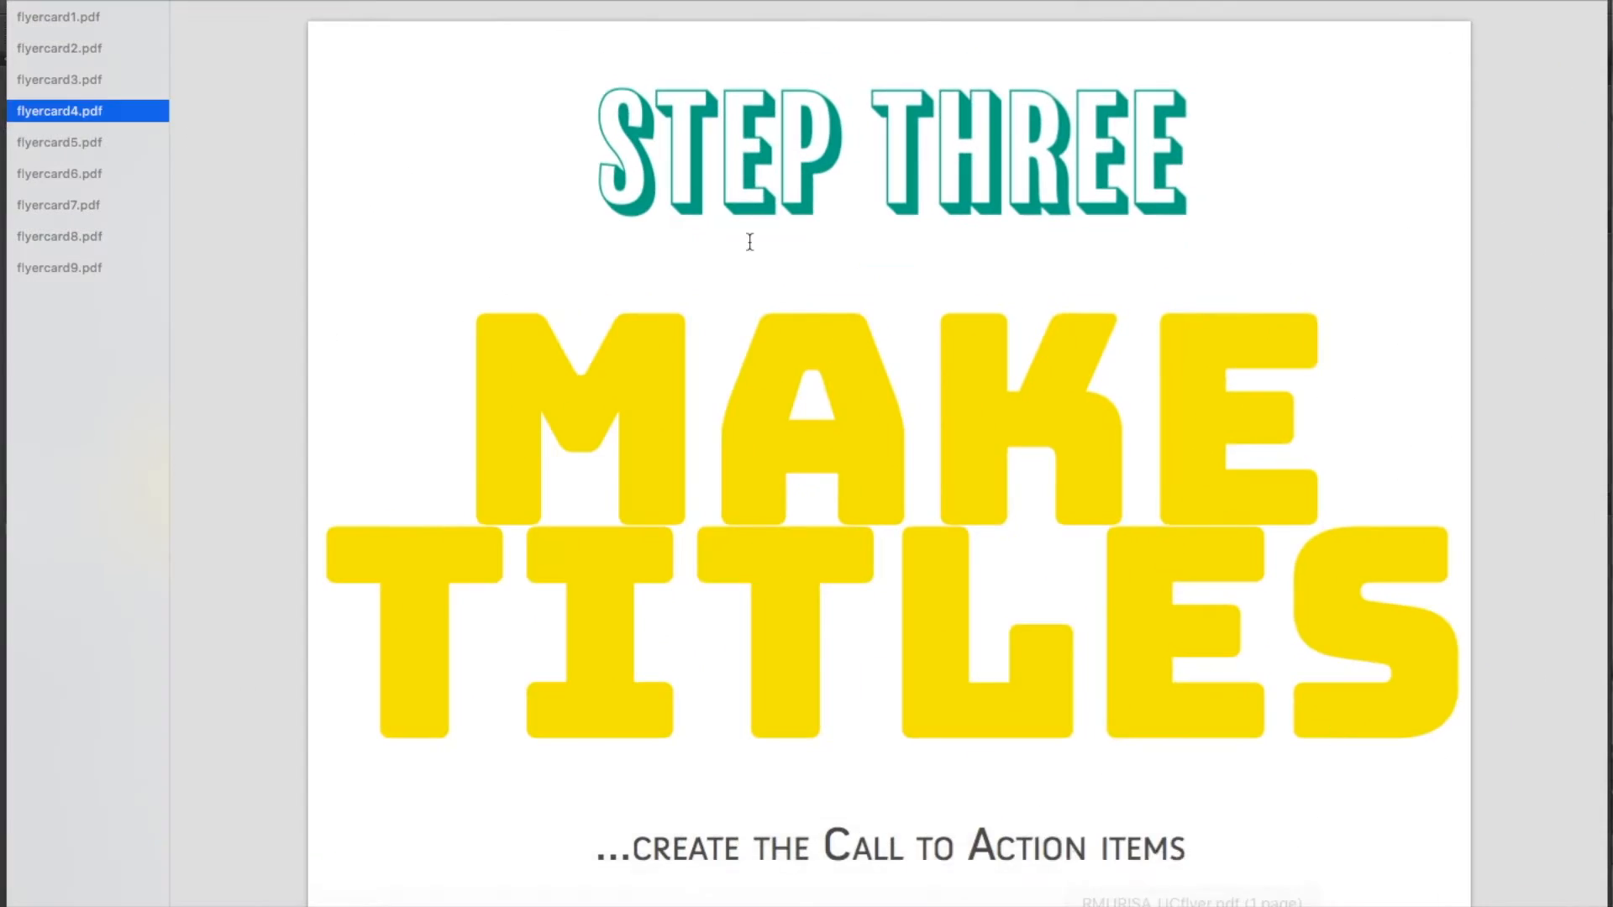
left_click(84, 145)
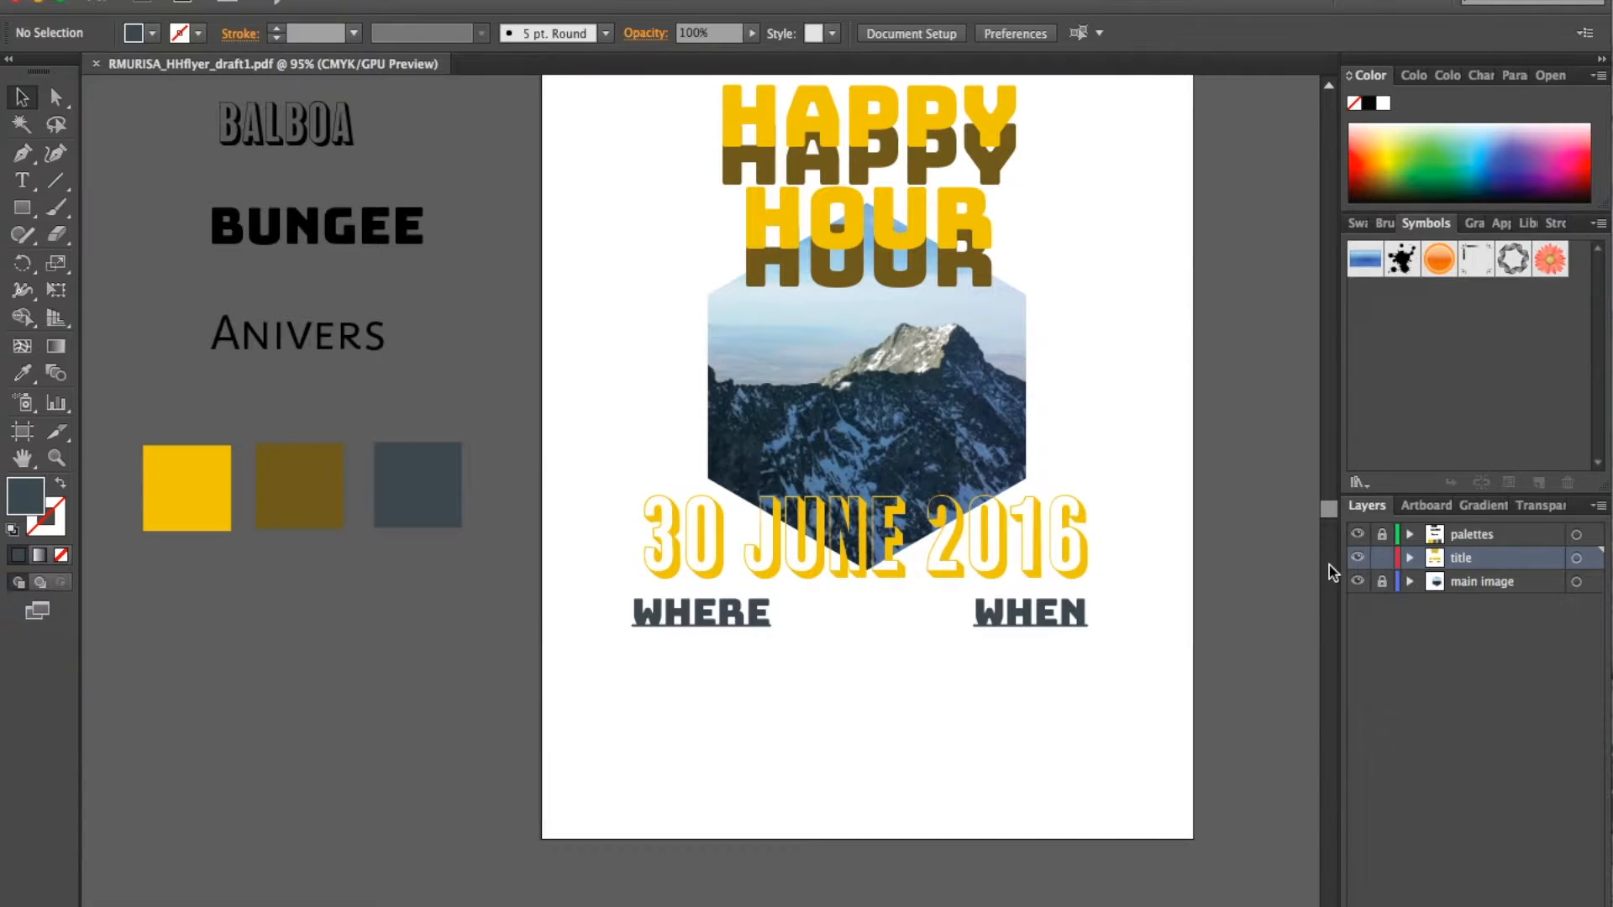
left_click(1381, 558)
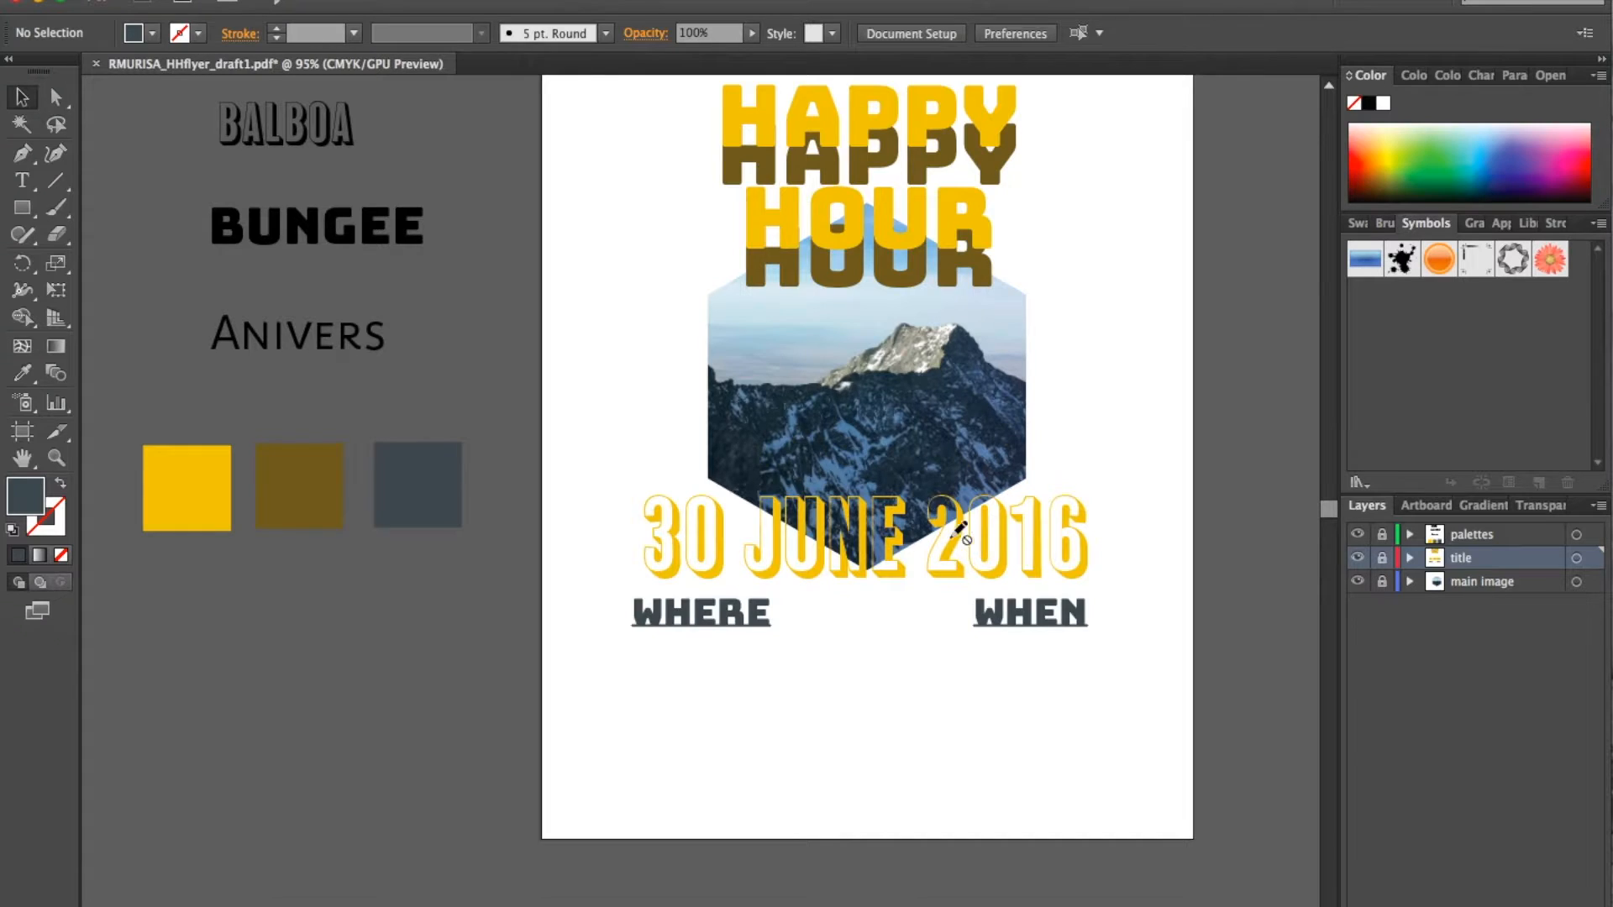
Step: Create a new layer named copy above the palettes layer
scroll(967, 537, "up", 3)
scroll(966, 538, "right", 4)
left_click(1525, 538)
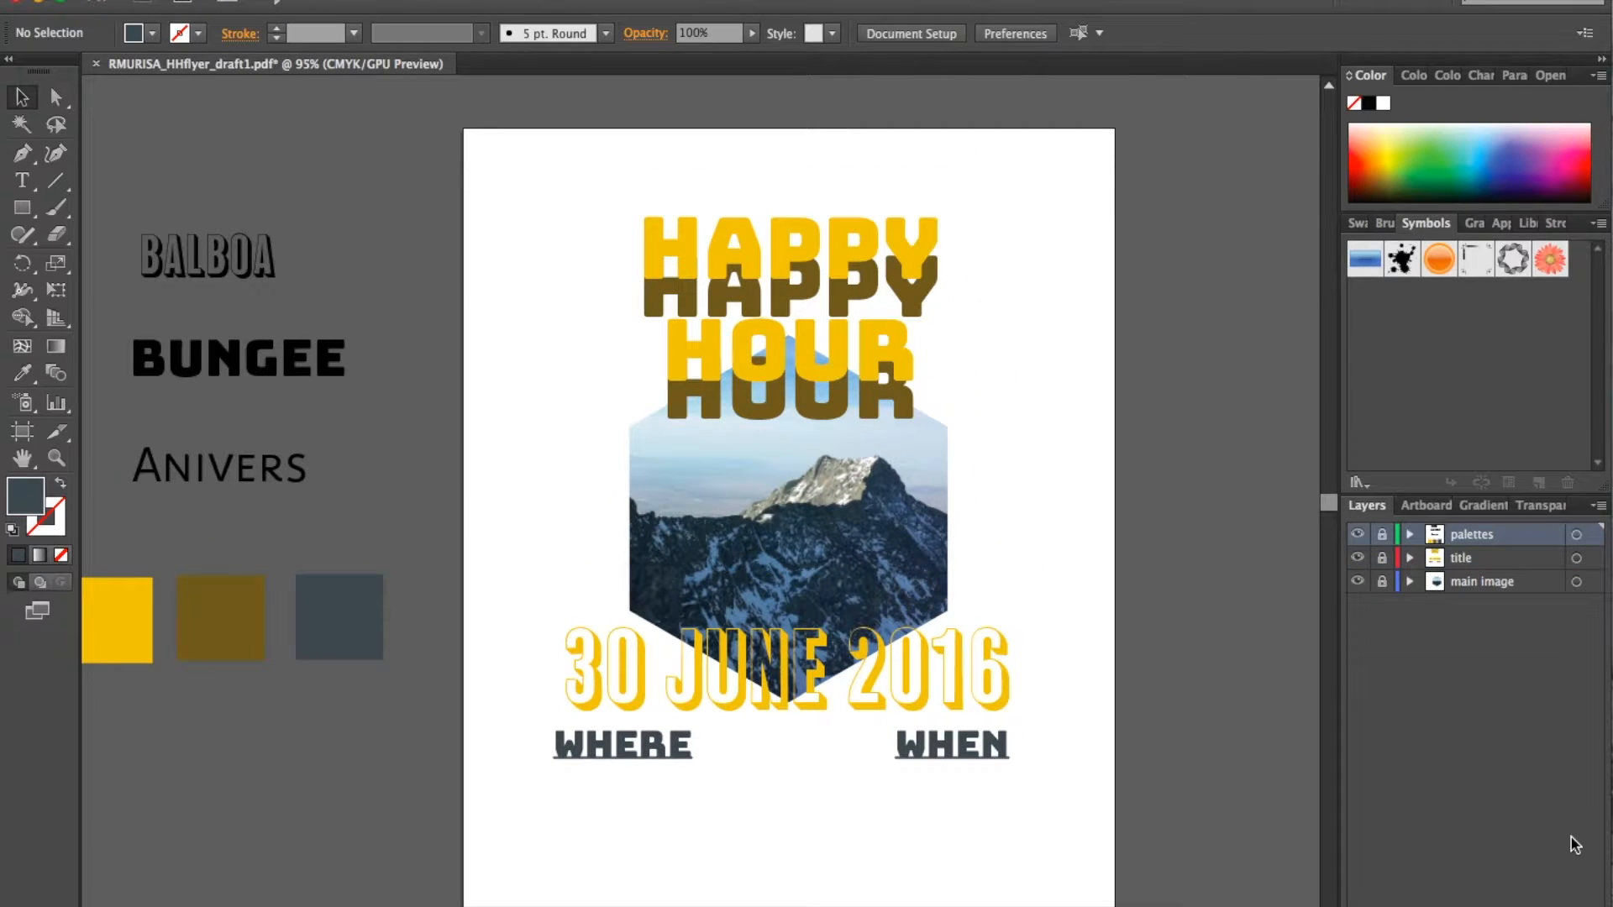
key("super+l")
double_click(1480, 536)
type("copy")
key("Return")
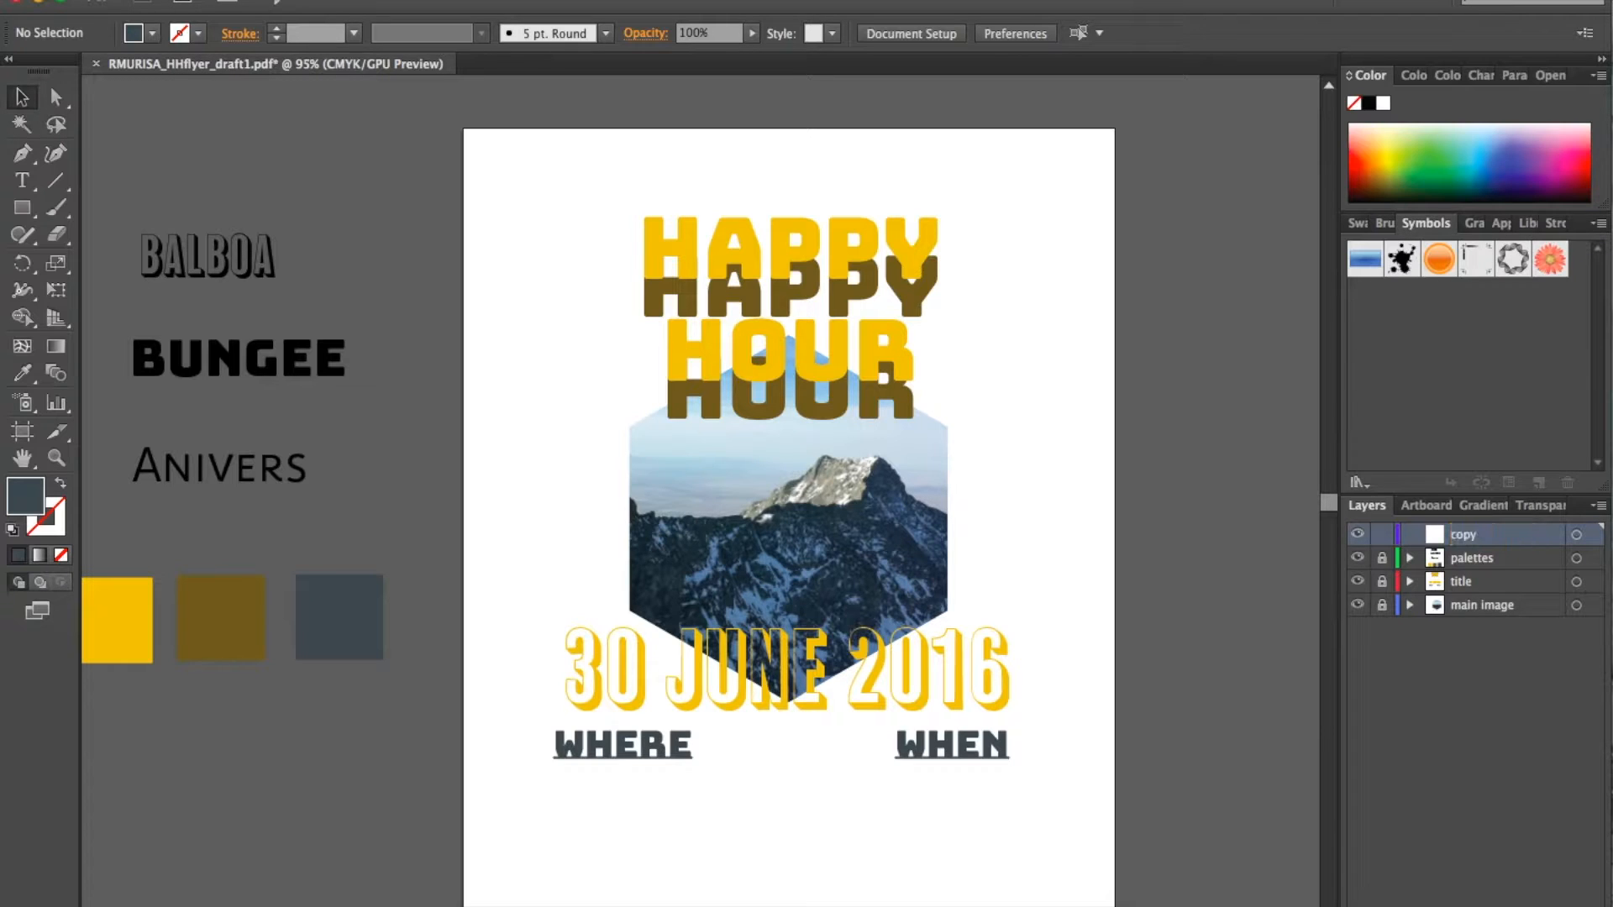
Step: Draw a text frame spanning the page width above the HAPPY HOUR title, and view the finished reference flyer for the wording
scroll(1140, 588, "down", 2)
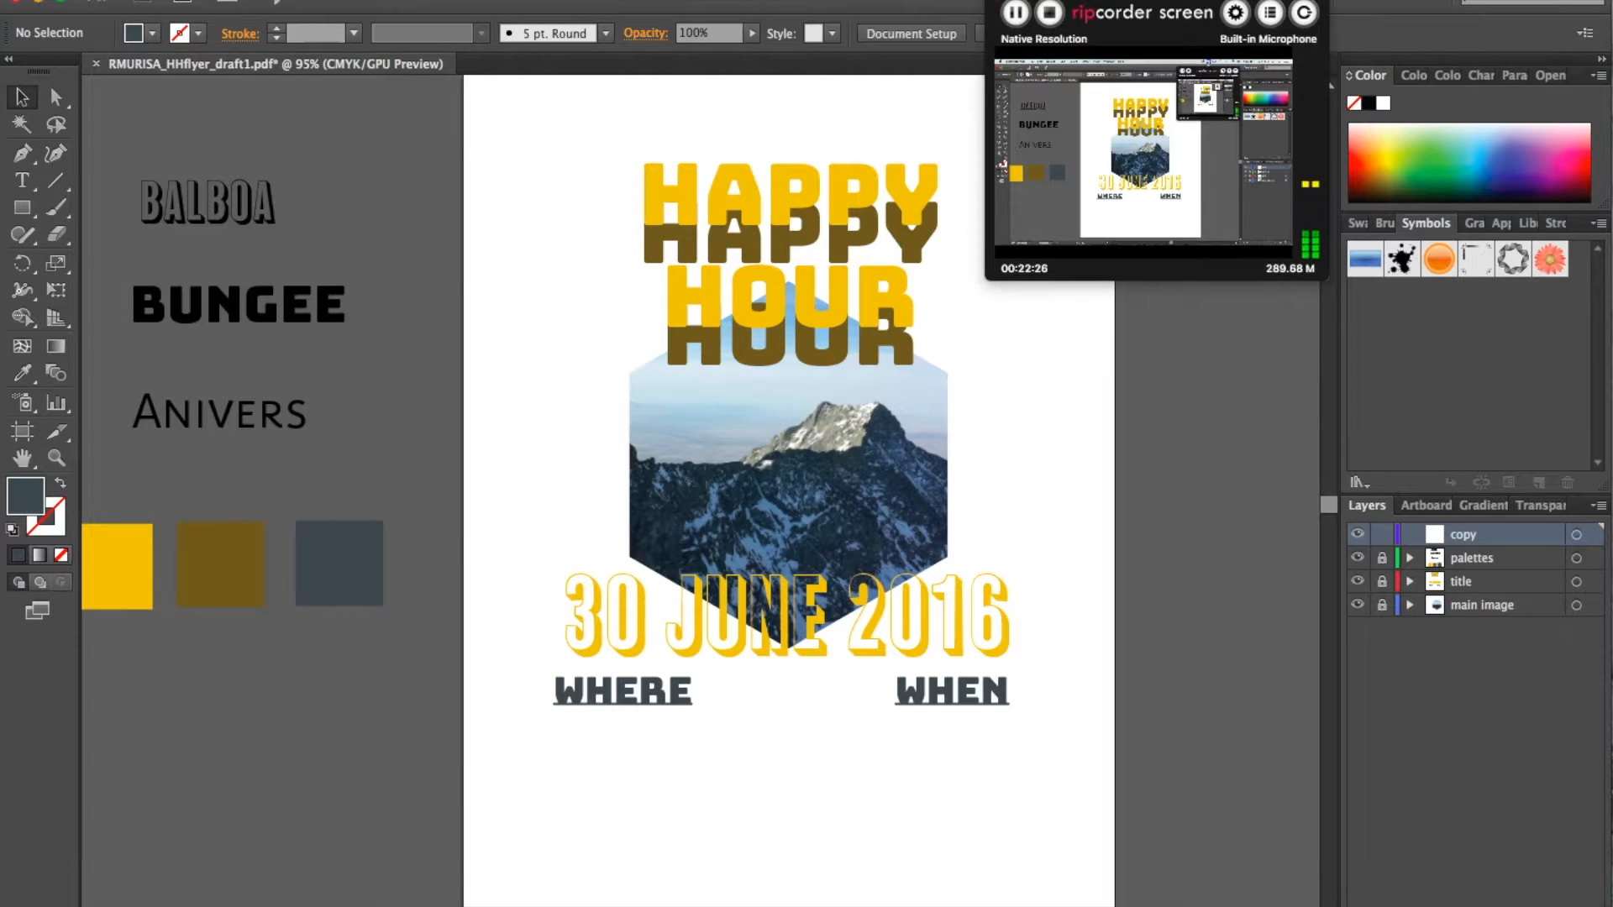
scroll(823, 636, "up", 3)
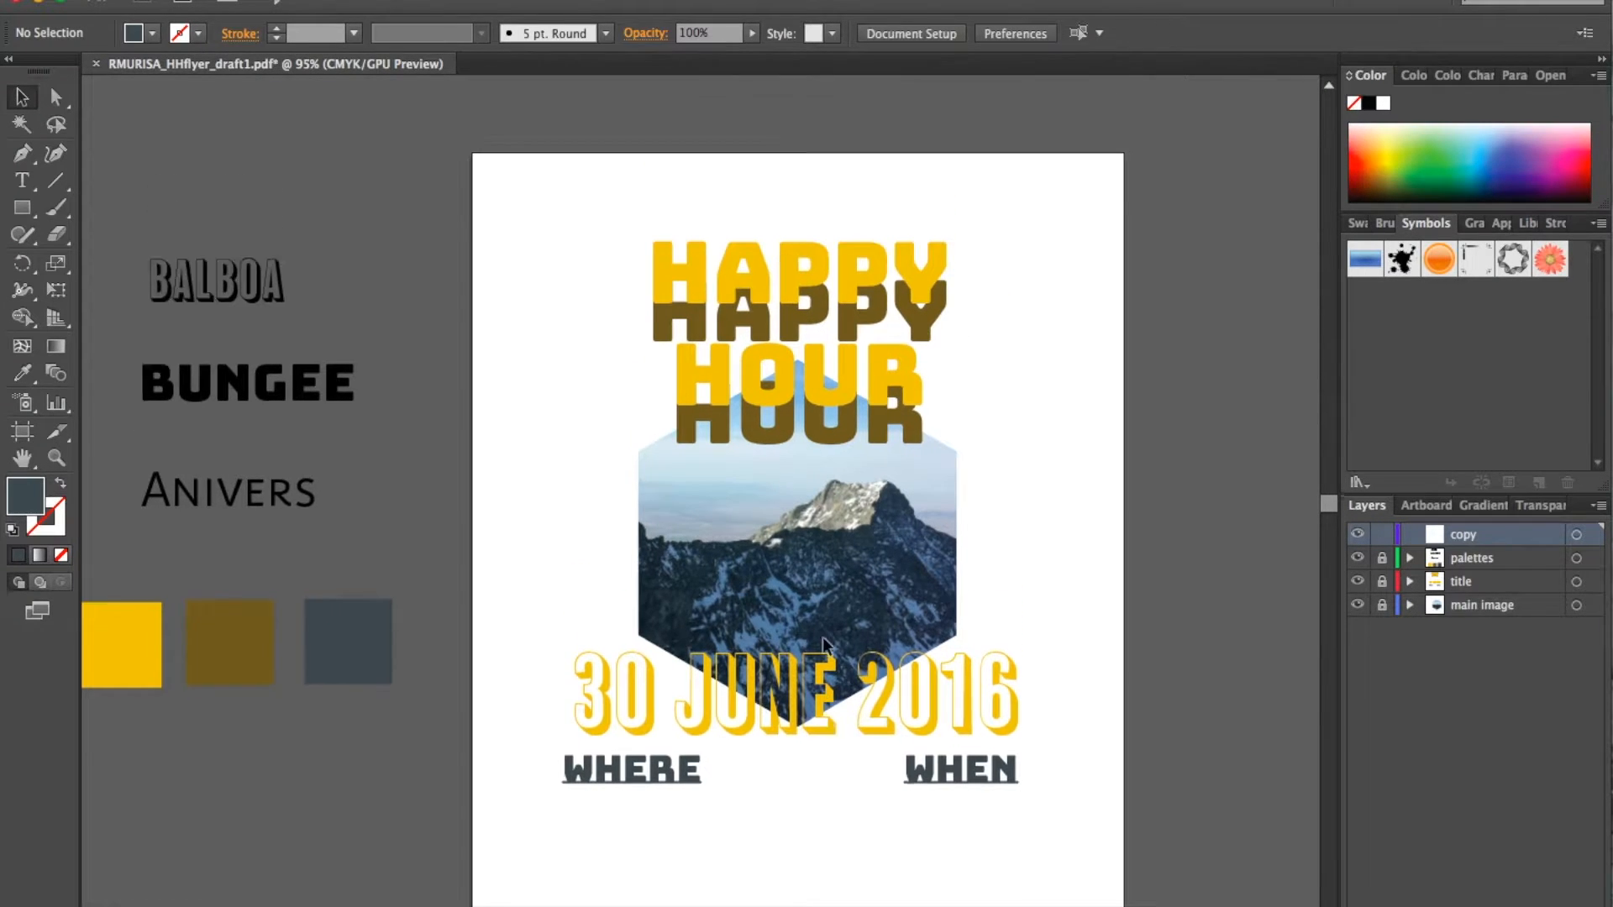
key("t")
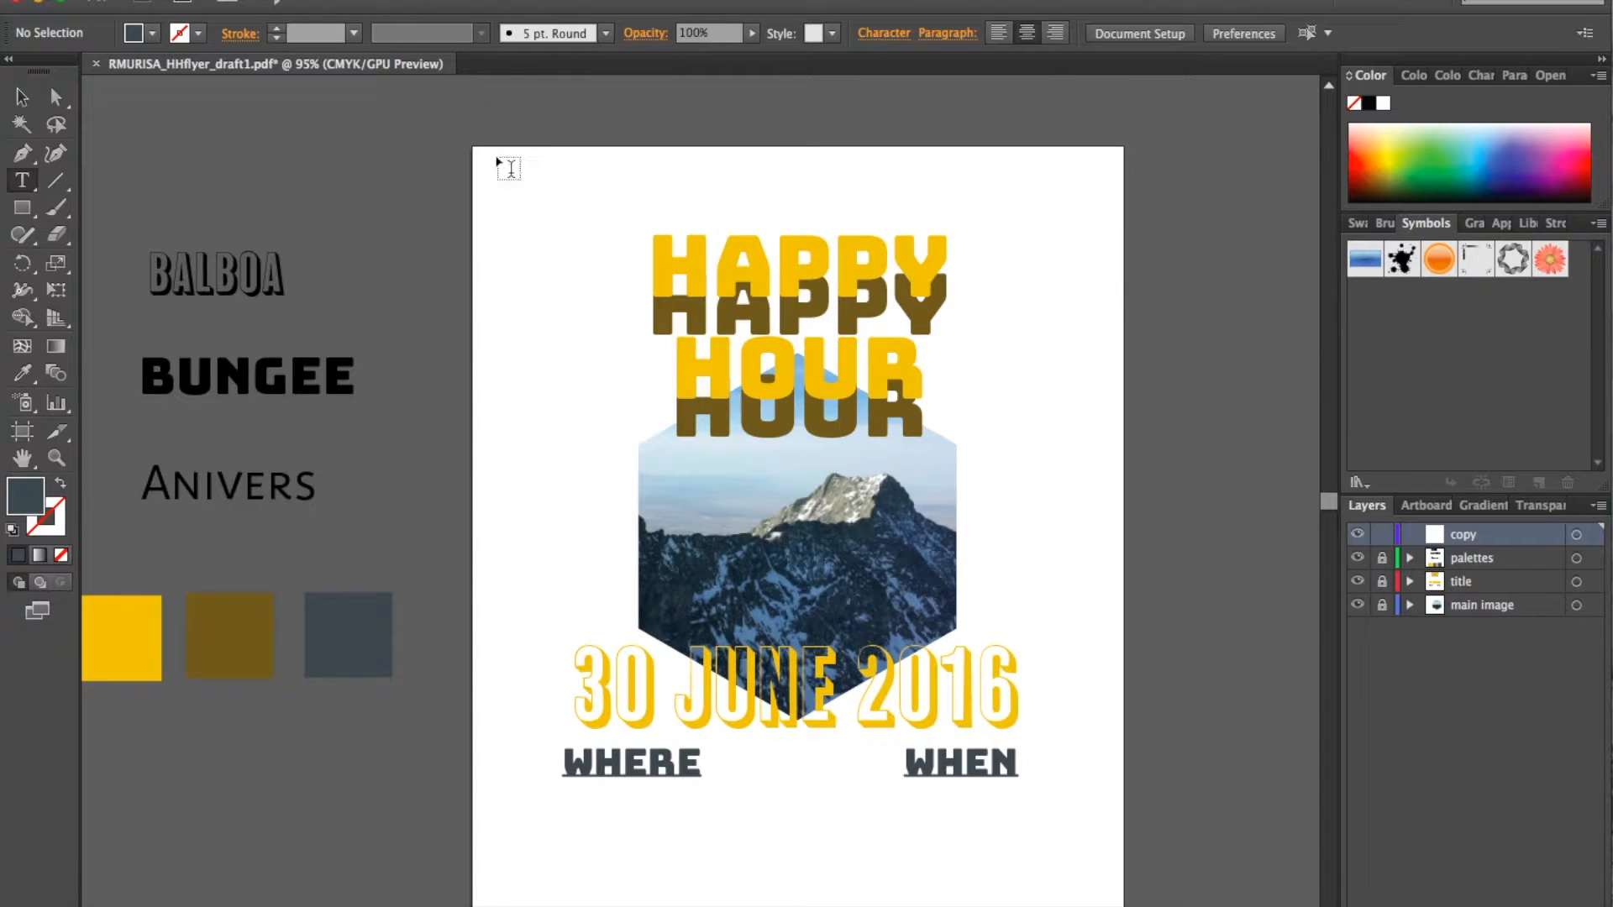
left_click_drag(472, 148, 1124, 225)
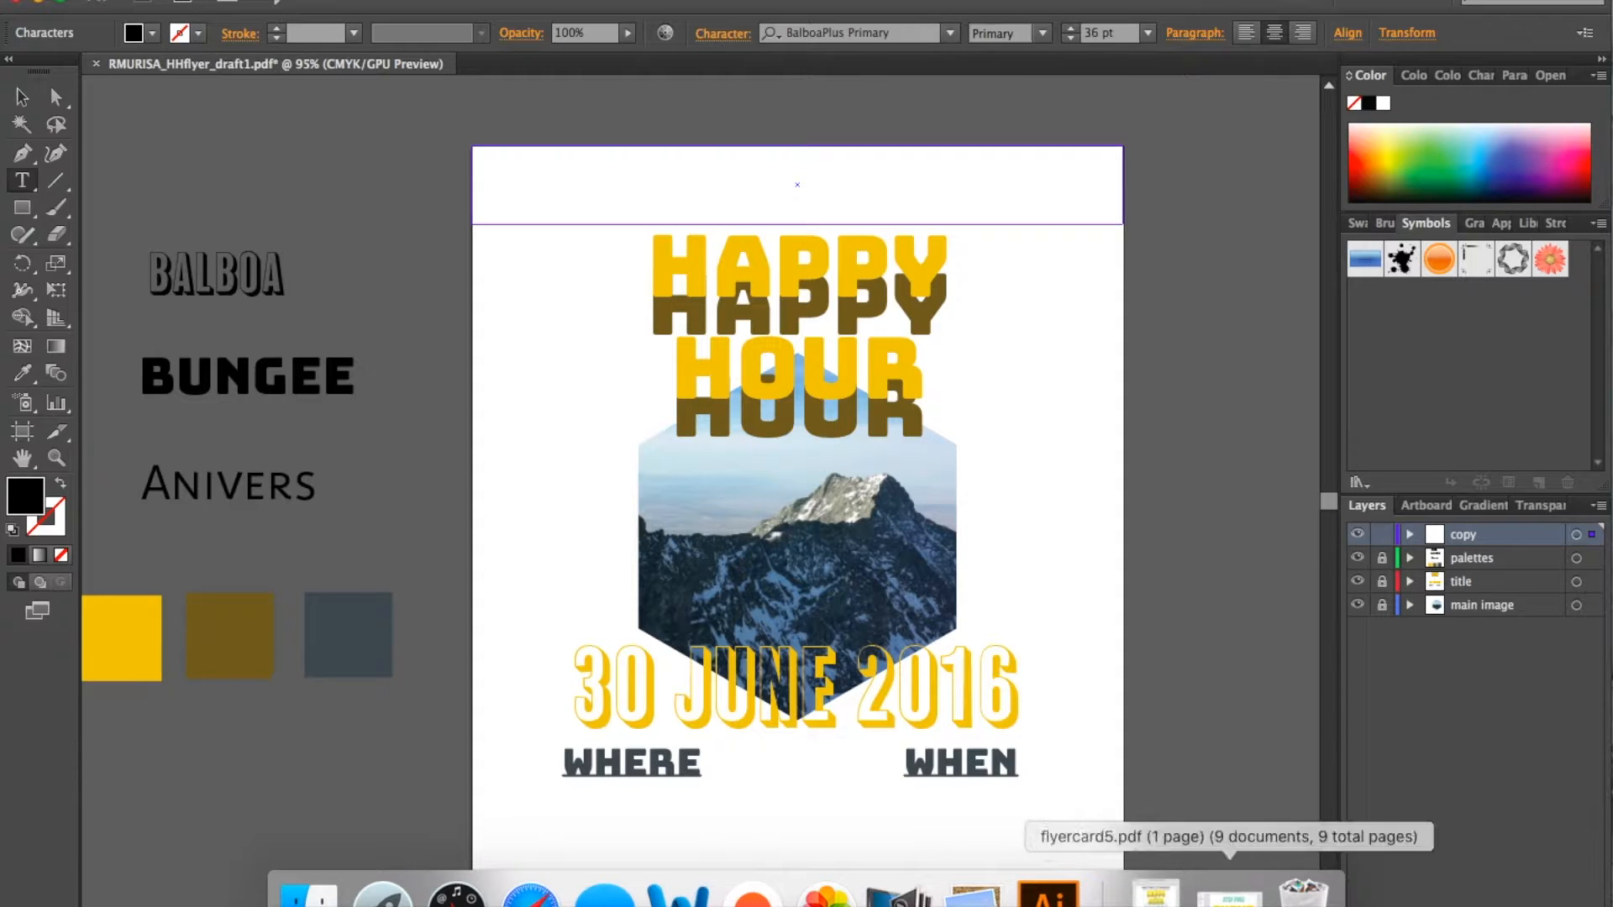
left_click(1201, 892)
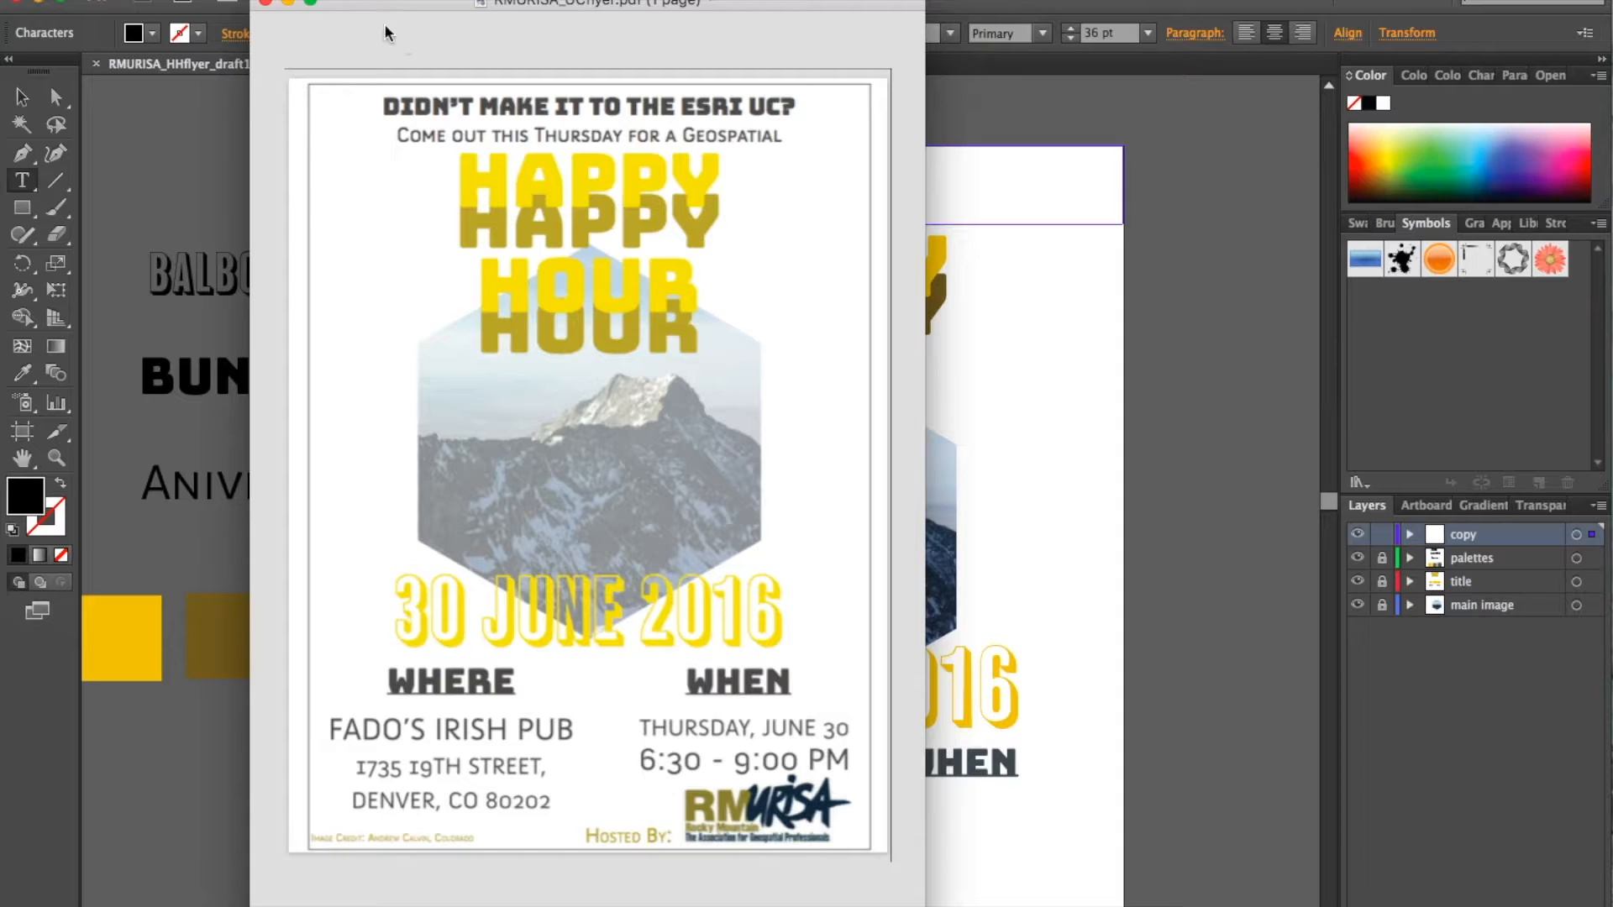
left_click(289, 5)
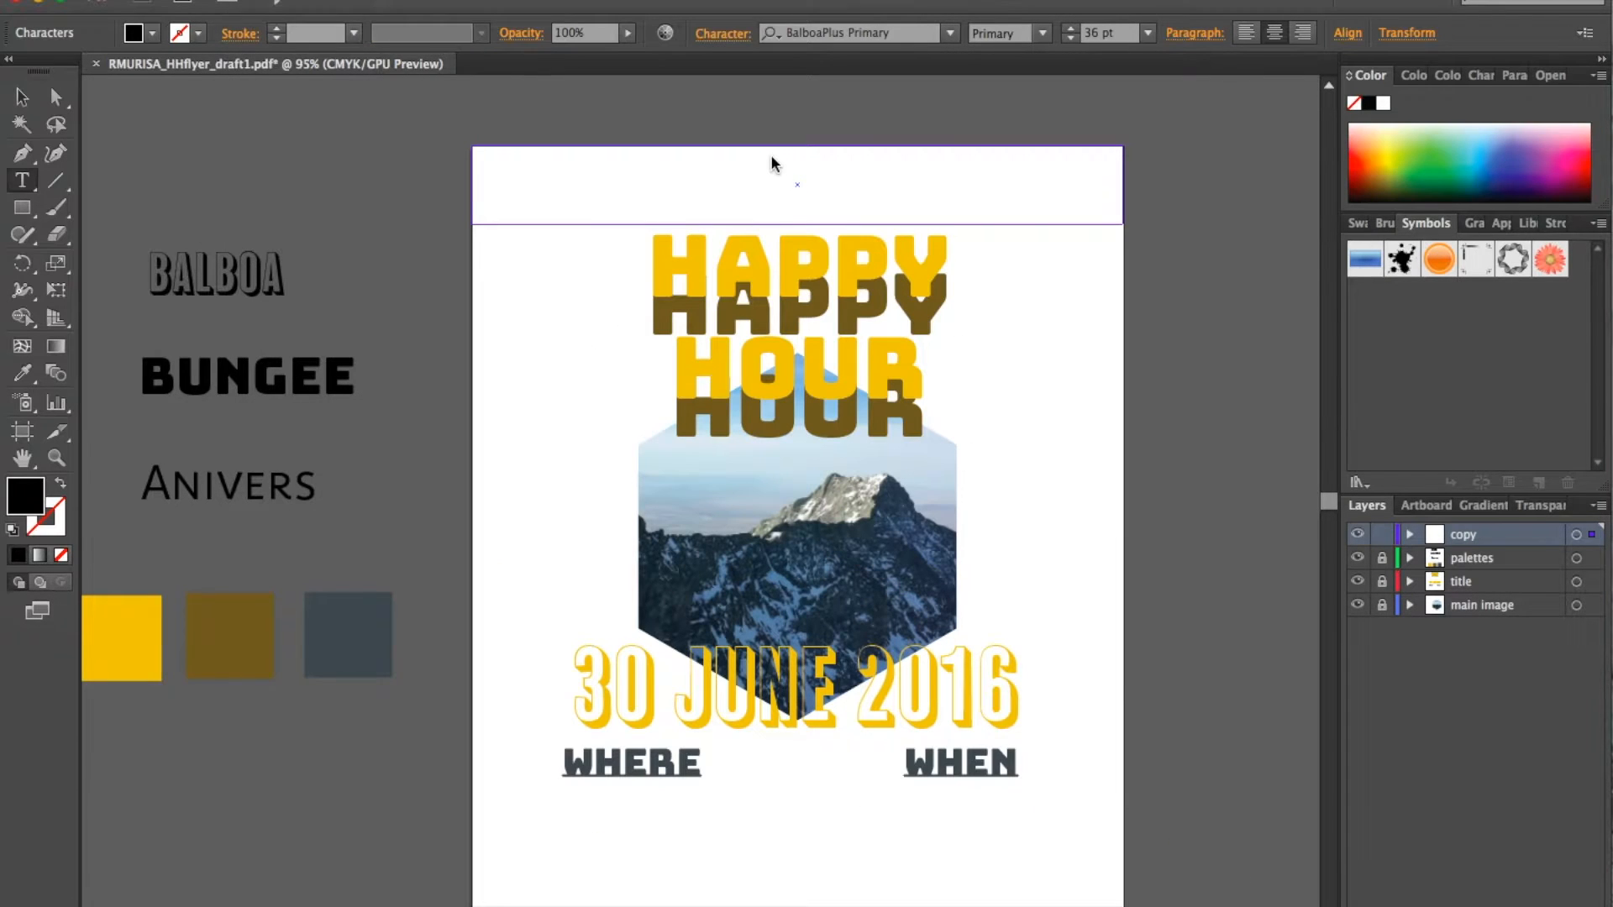
Step: Enter "DIDN'T MAKE IT TO THE ESRI UC?" in the frame with "Come out this Thursday for a Geospatial" on a second line
type("DIDN'T MAKE")
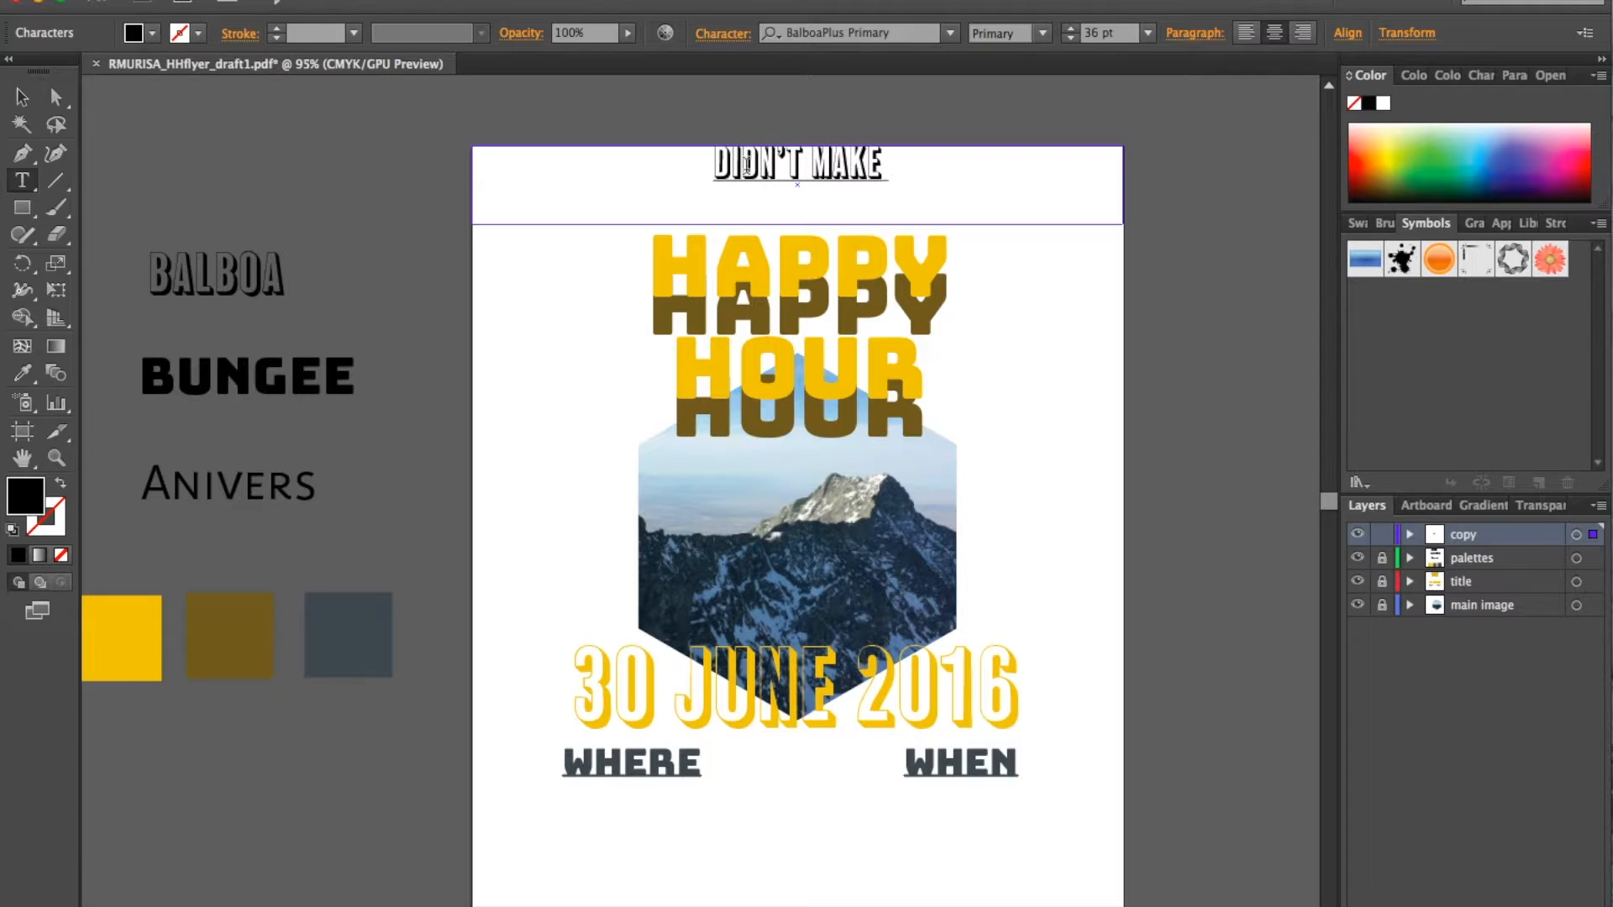
type(" IT TO THE ESR")
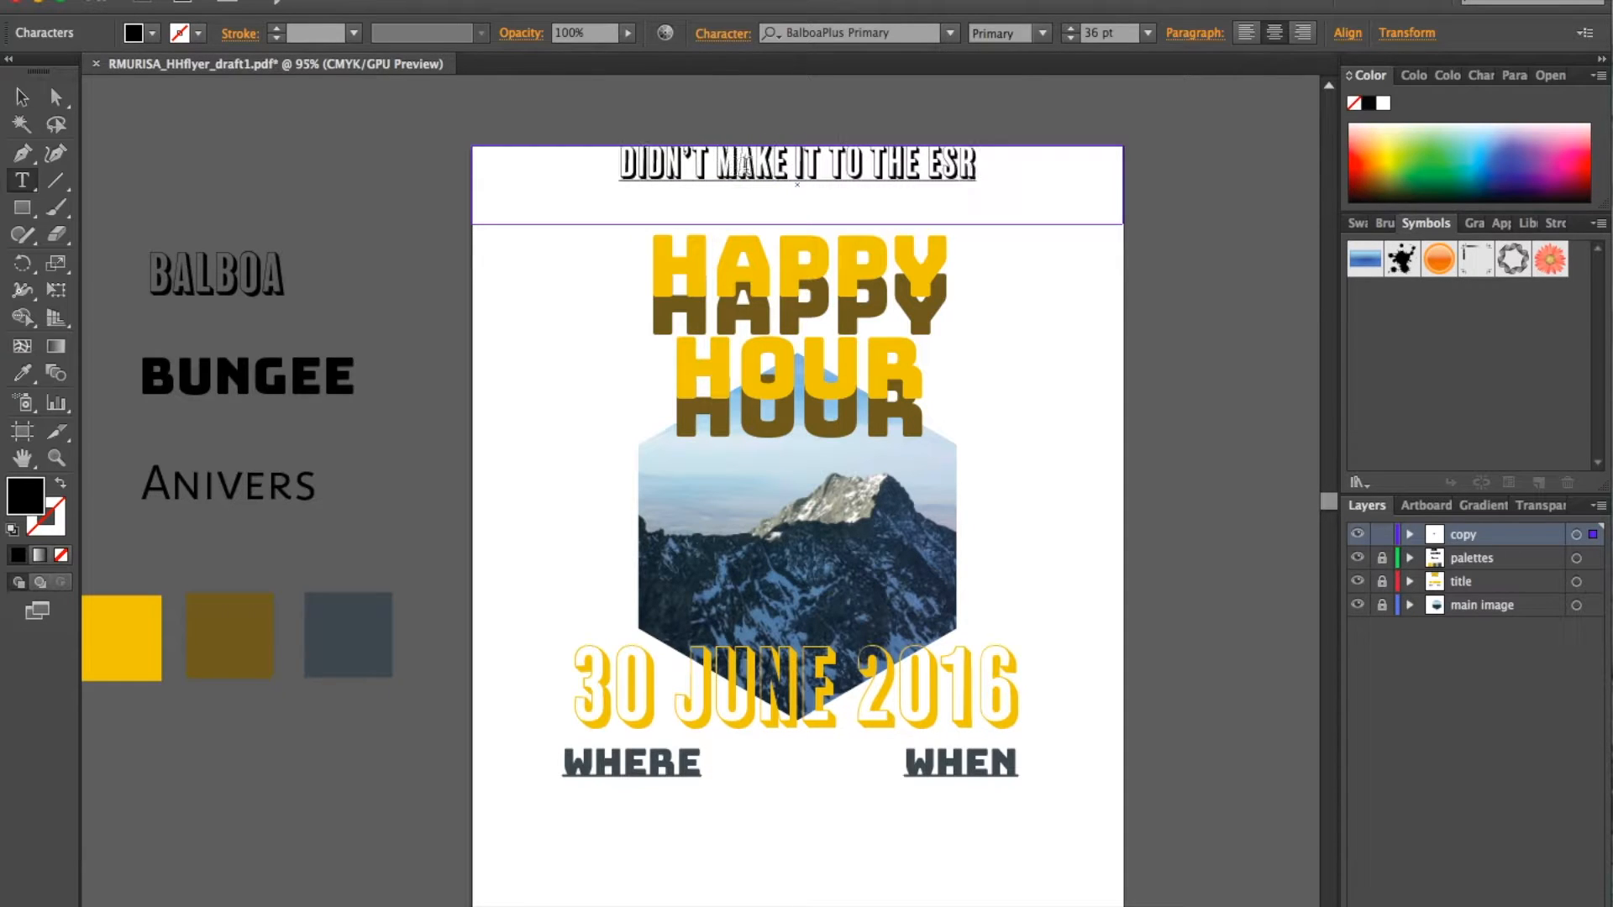
type("I UC?")
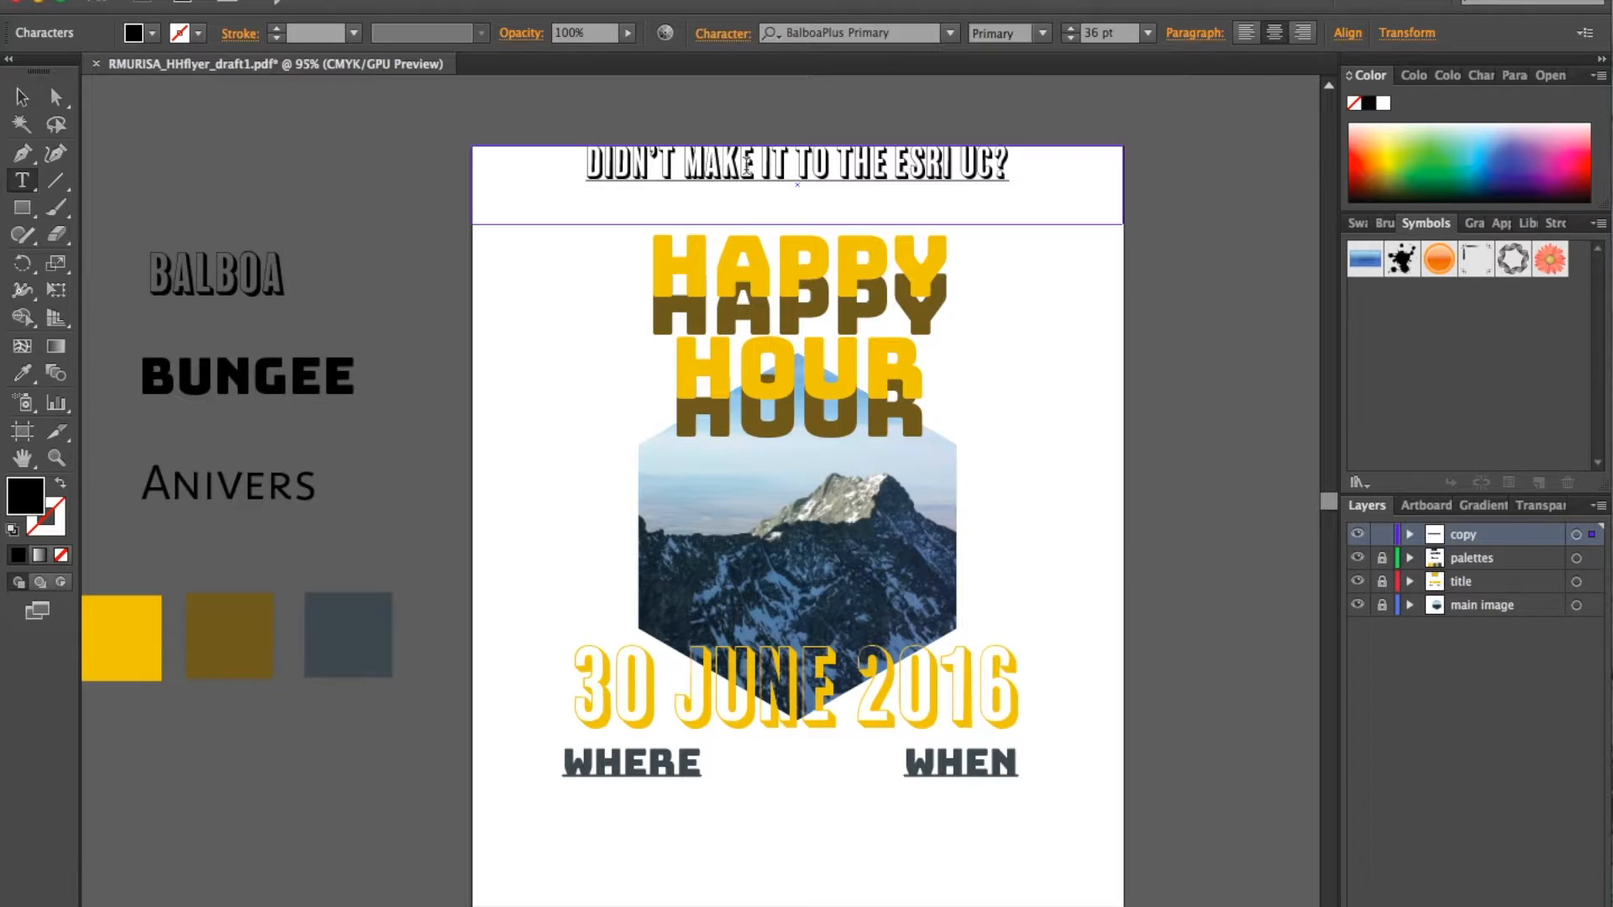
type("COME OUT THIS THURSDAY FO")
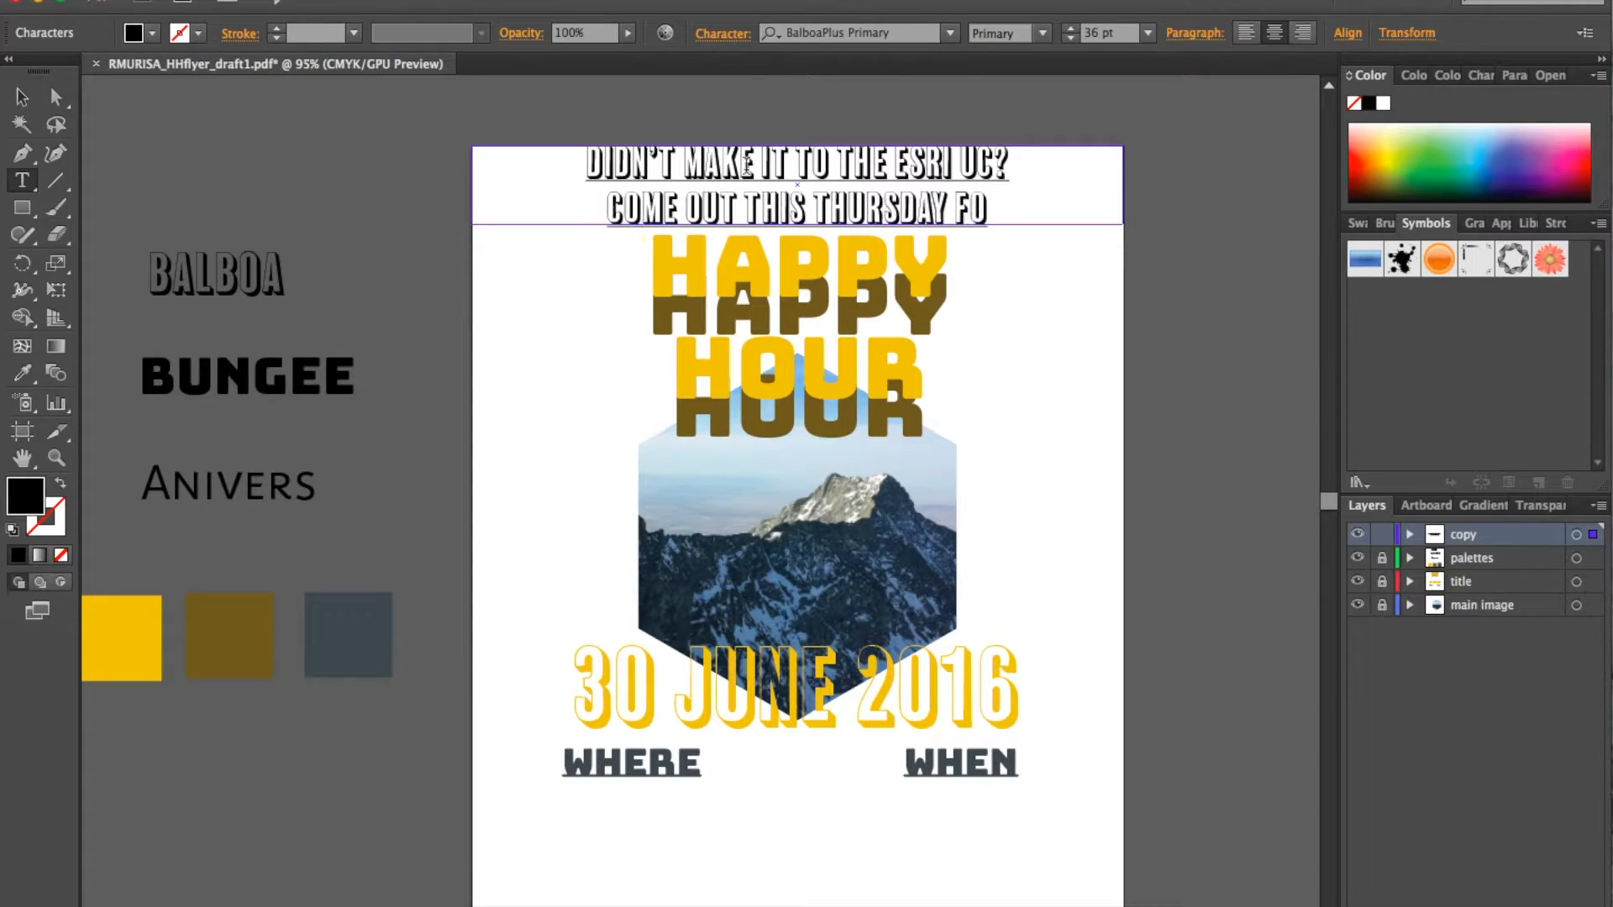
type("R A GEOSPA")
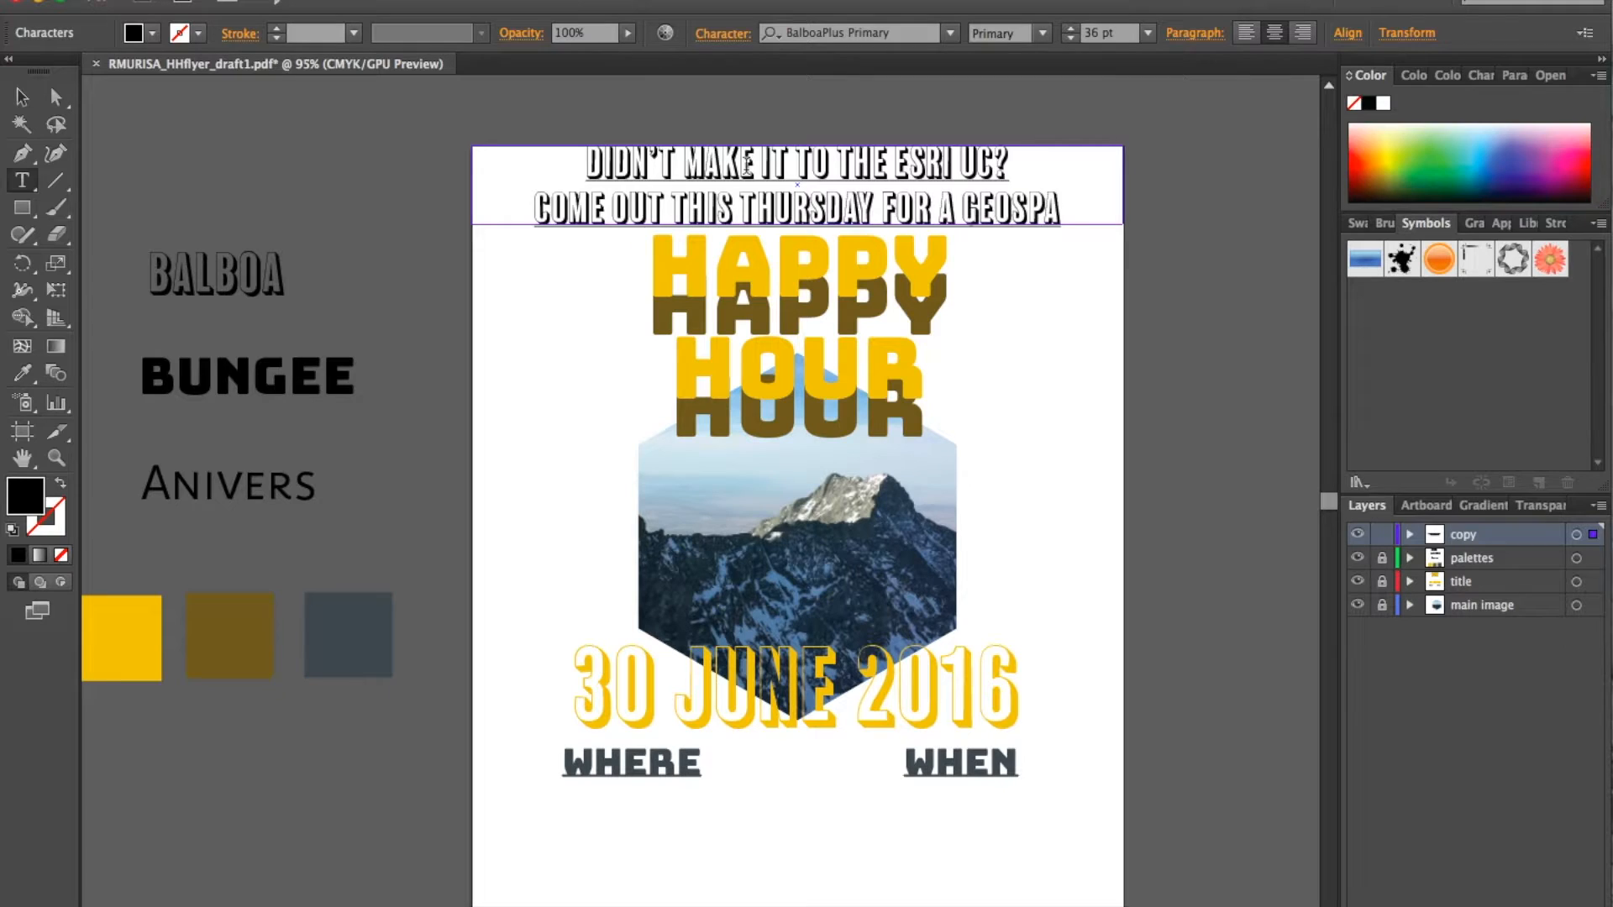
type("TIAL")
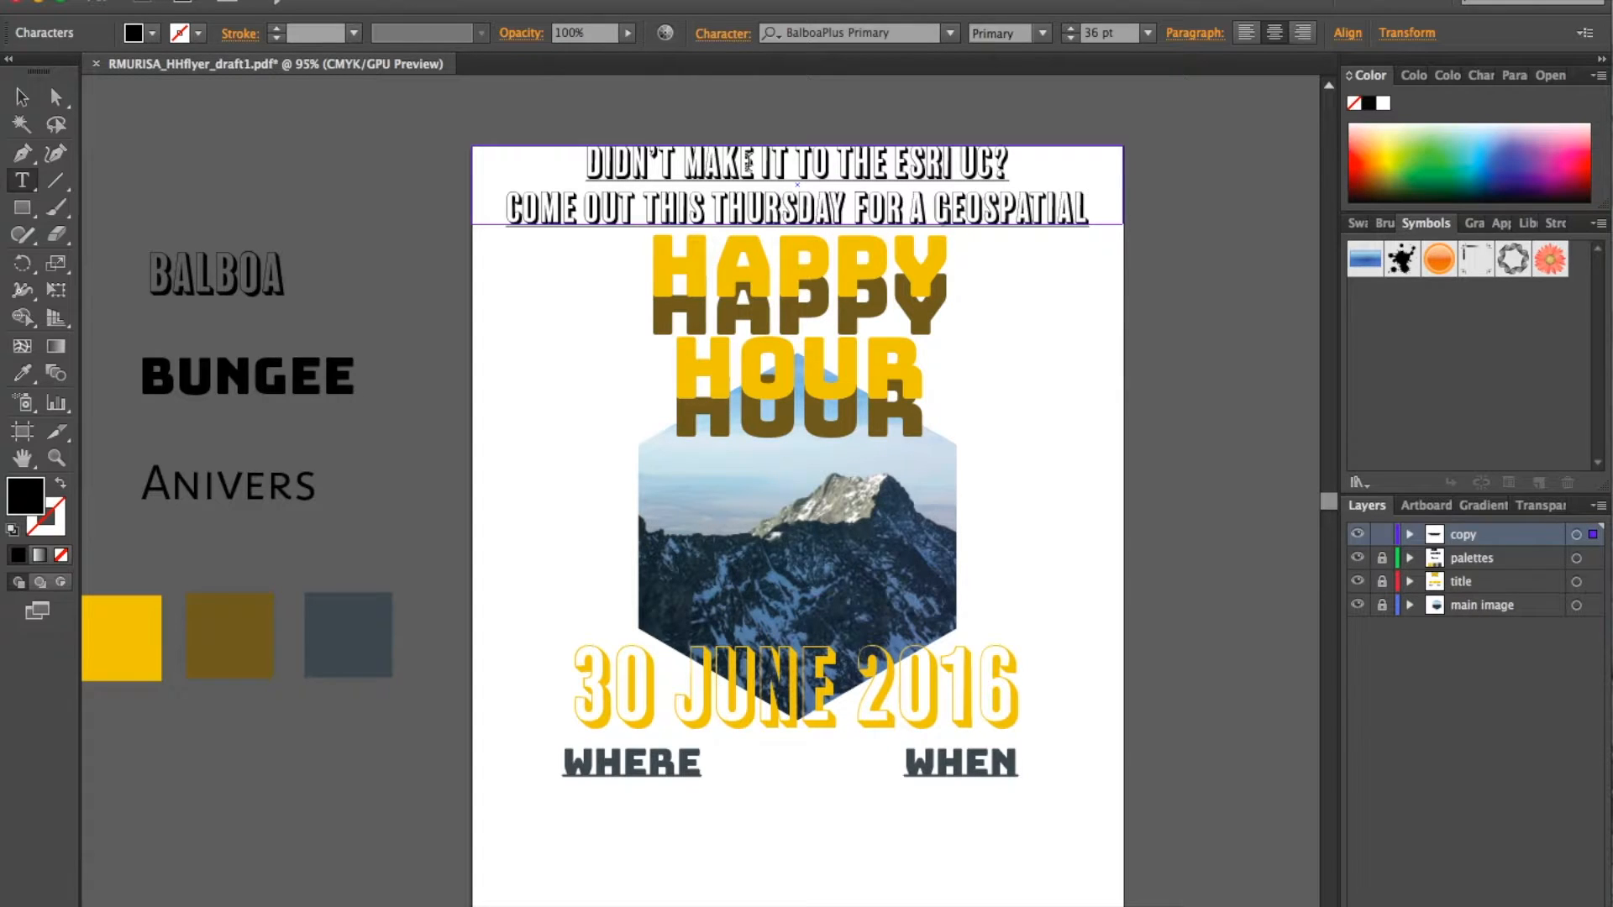
Step: Change the first line of the intro text to the Bungee font, checking it against the reference flyer
left_click_drag(1029, 160, 567, 156)
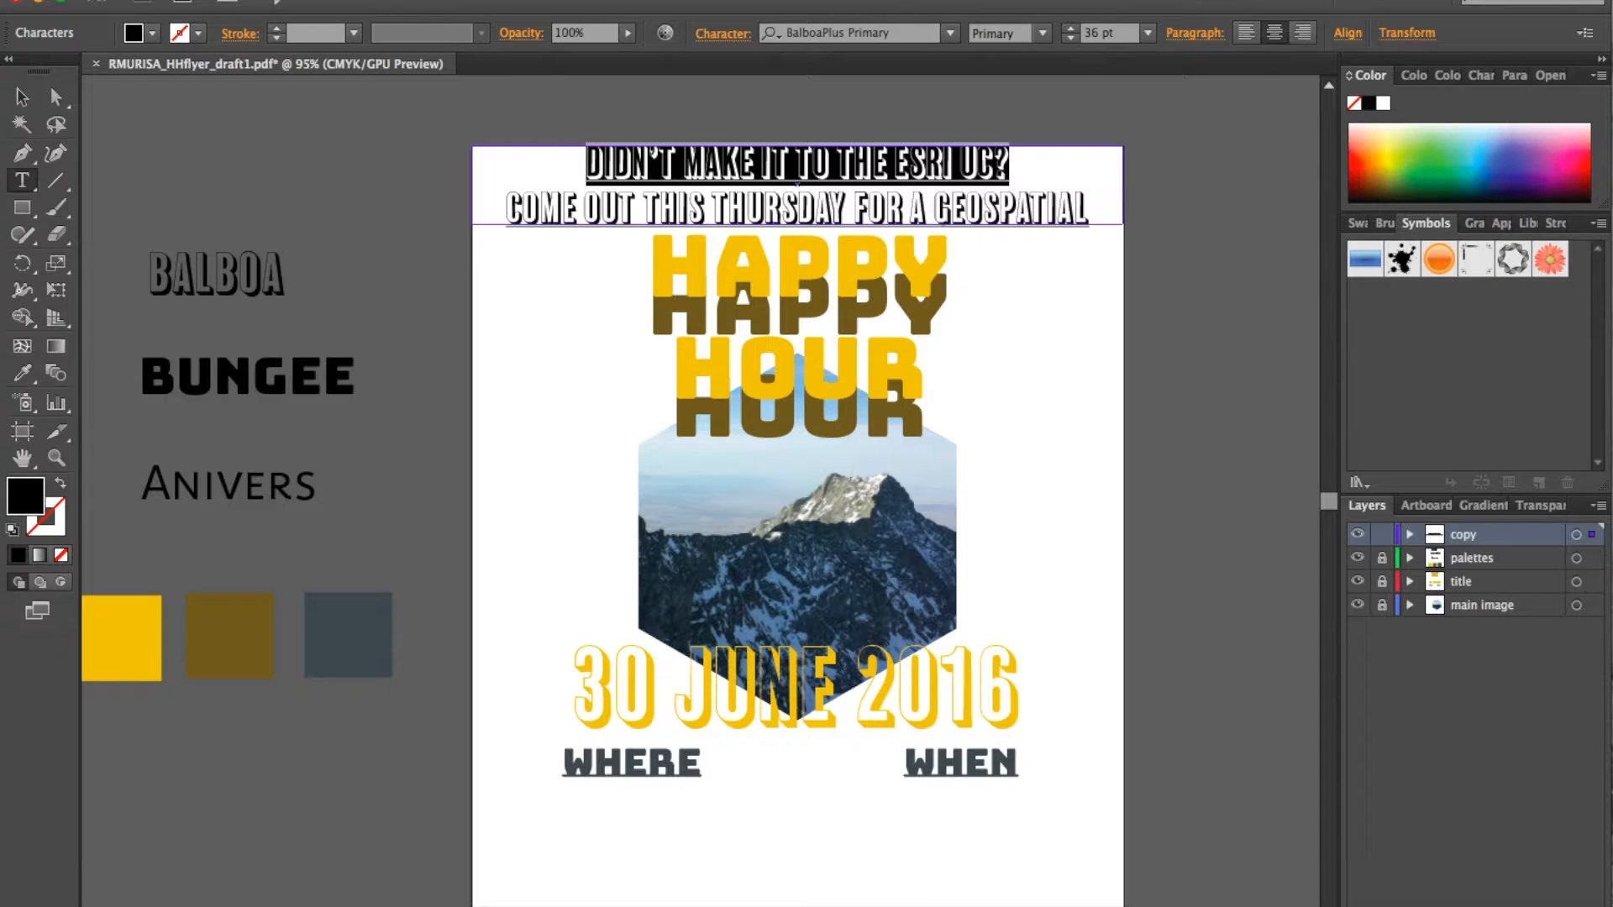
left_click(1188, 894)
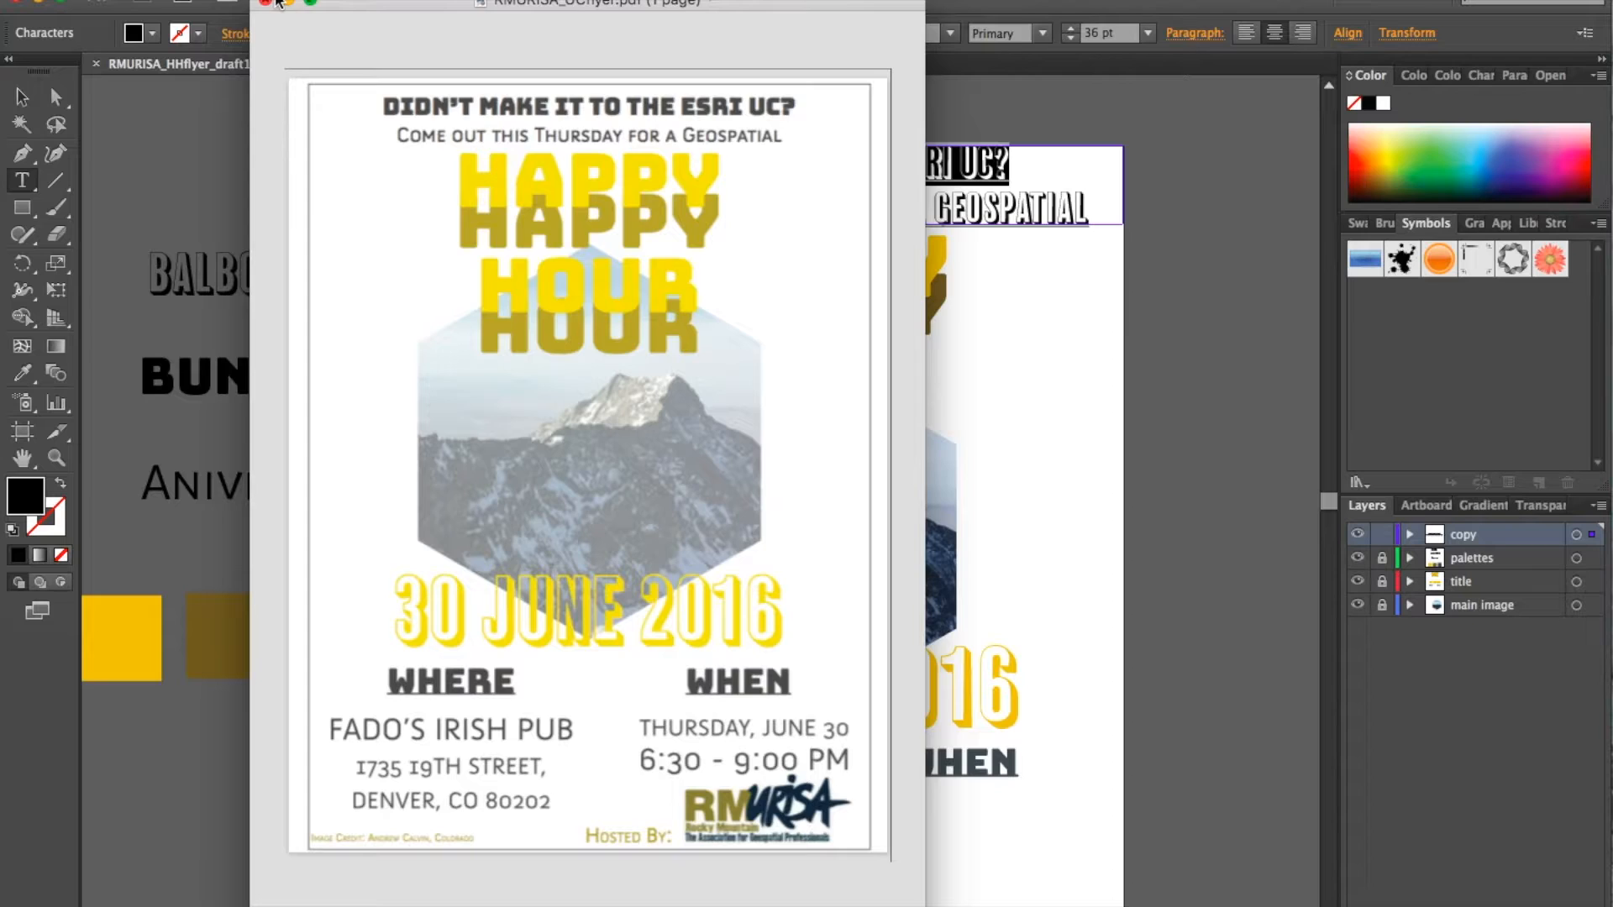
left_click(285, 4)
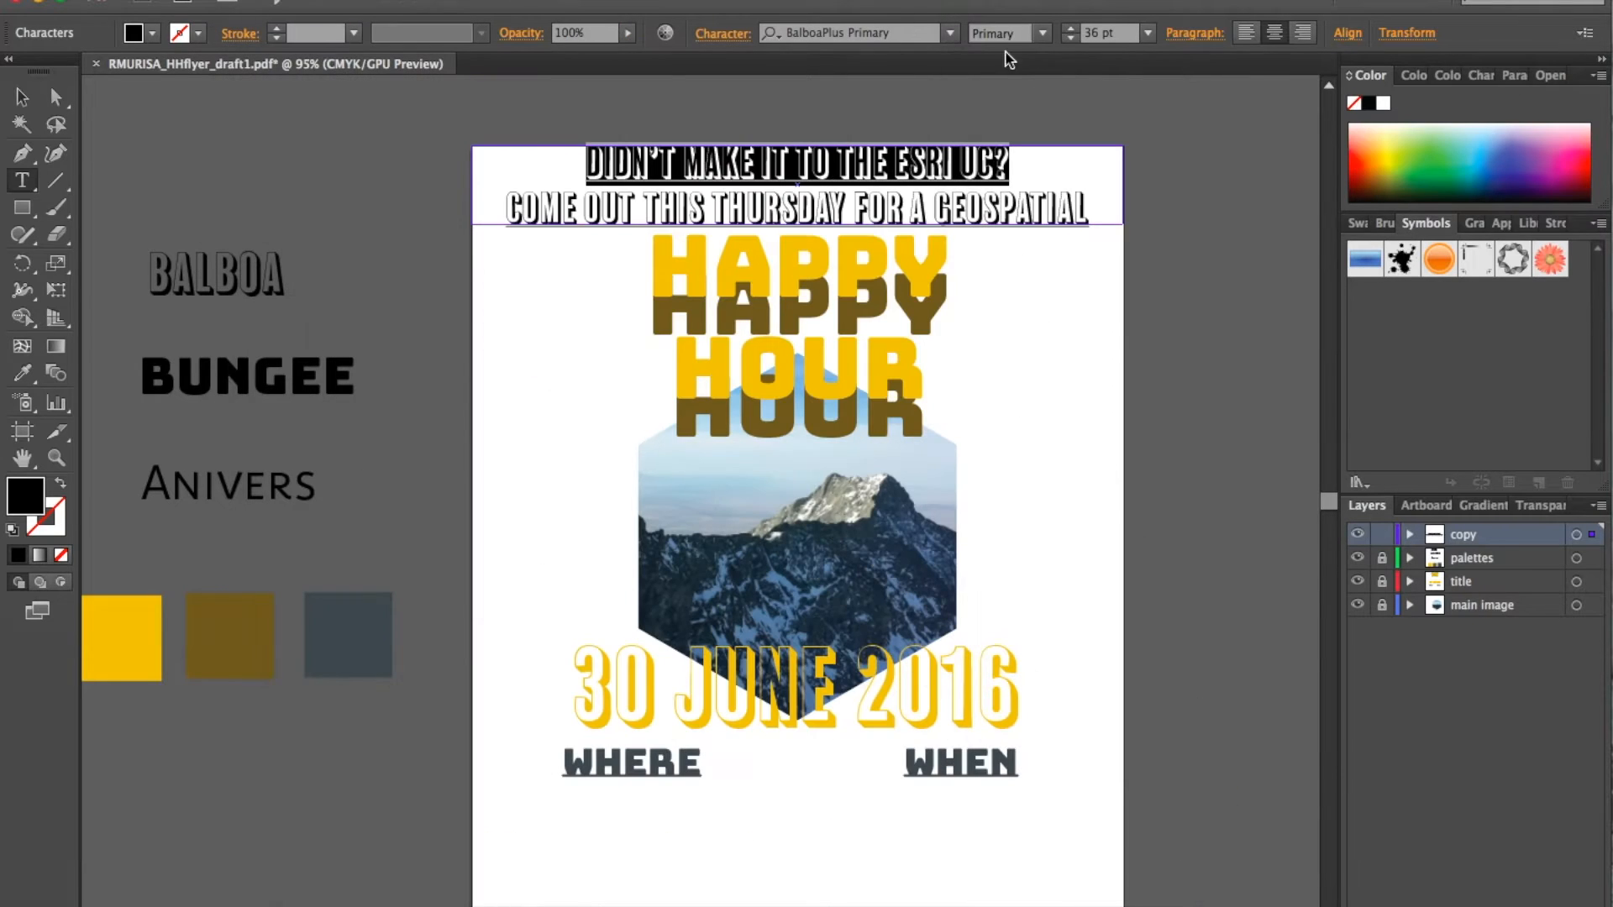
left_click(950, 35)
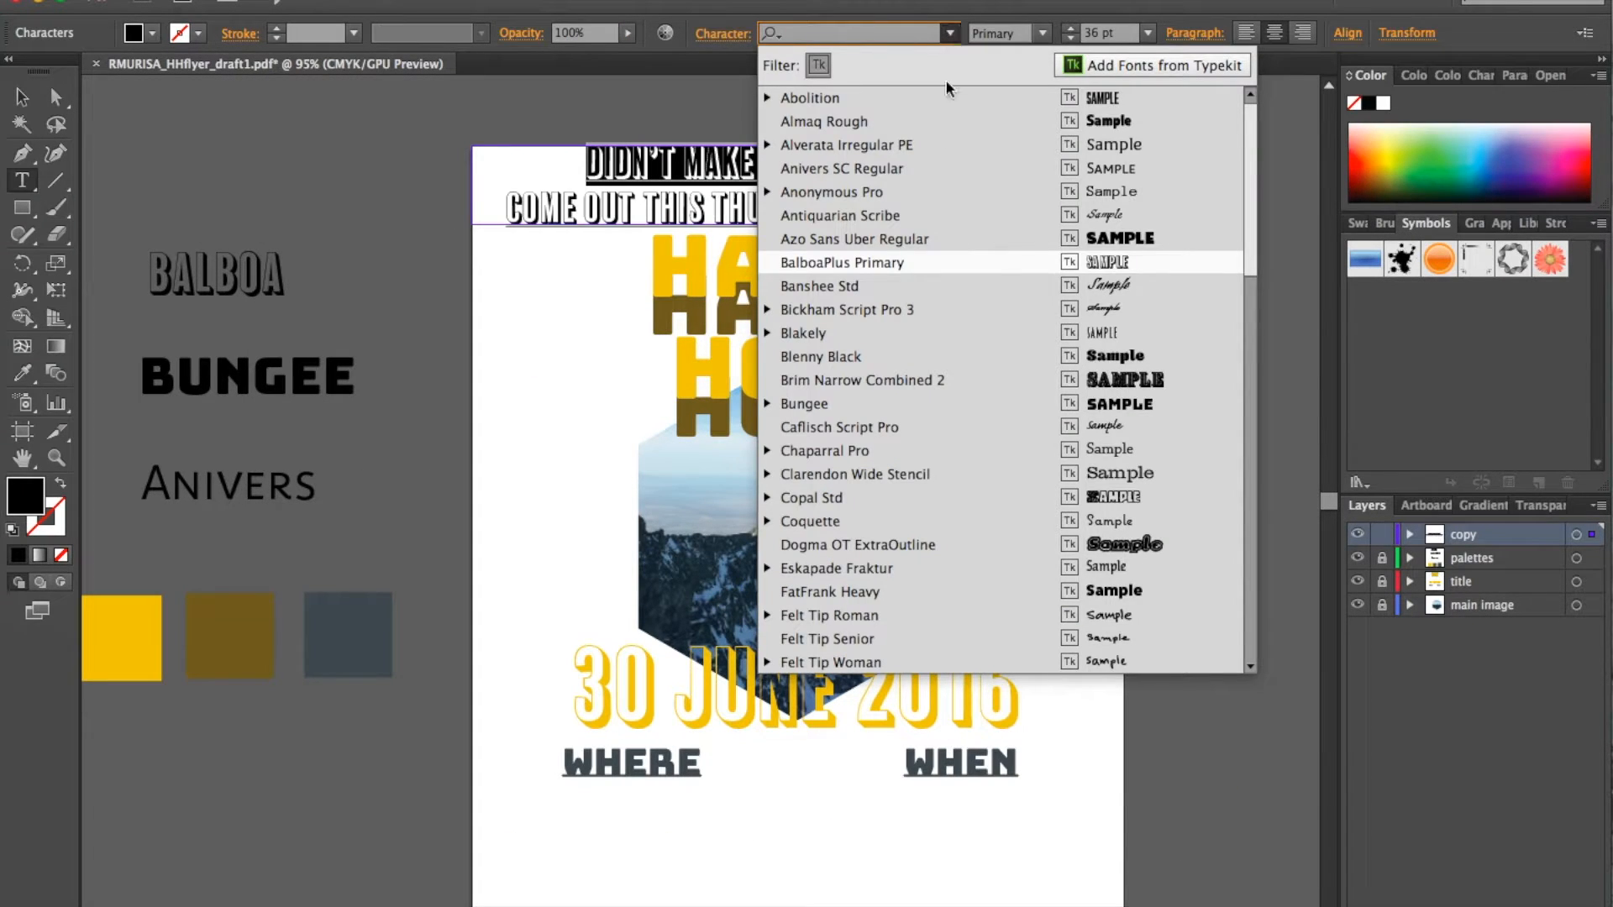
left_click(925, 401)
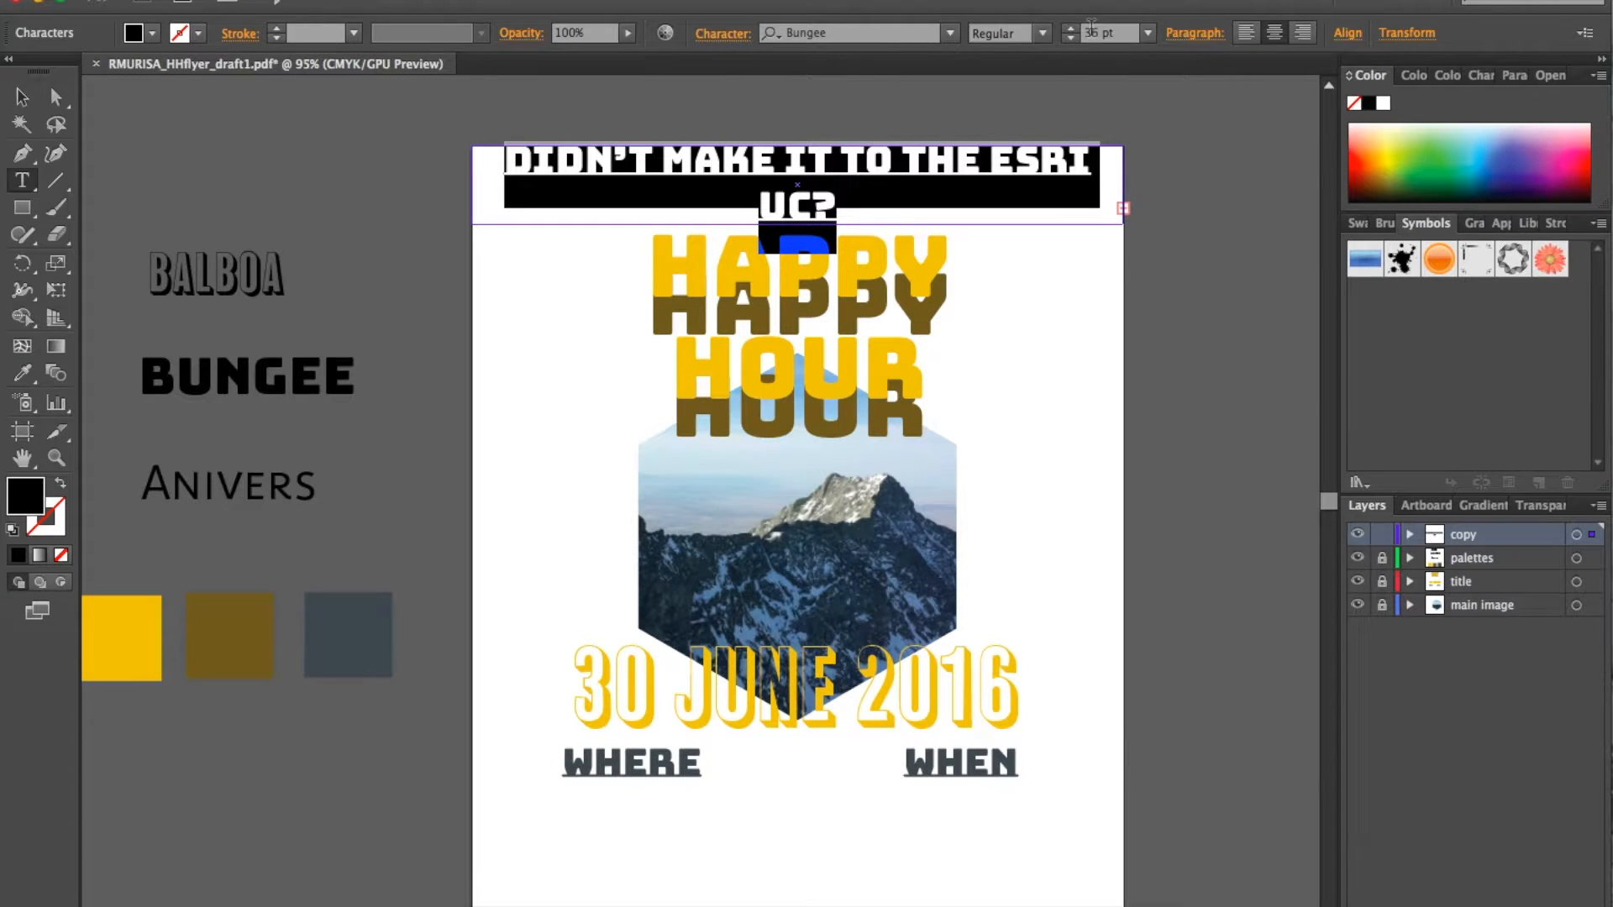
Step: Set the font size of the "DIDN'T MAKE IT TO THE ESRI UC?" line to about 28 pt
left_click(1147, 35)
left_click(1187, 331)
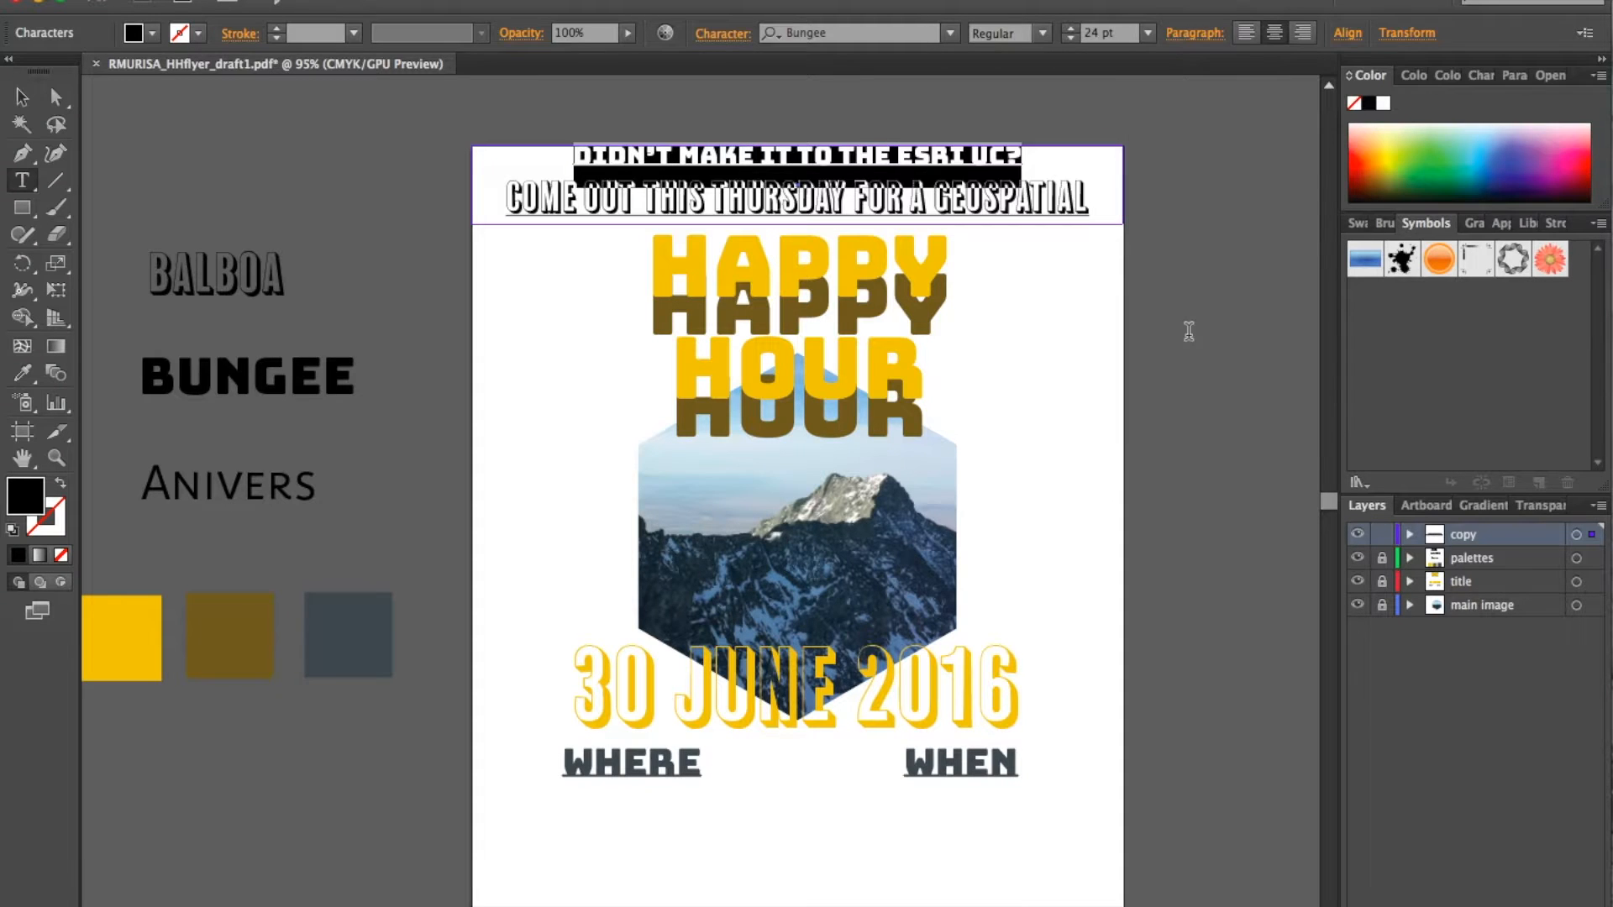
left_click(1149, 37)
left_click(1149, 37)
left_click(1067, 38)
left_click(1071, 29)
left_click(1071, 28)
left_click(1072, 28)
left_click(1072, 28)
left_click(1072, 29)
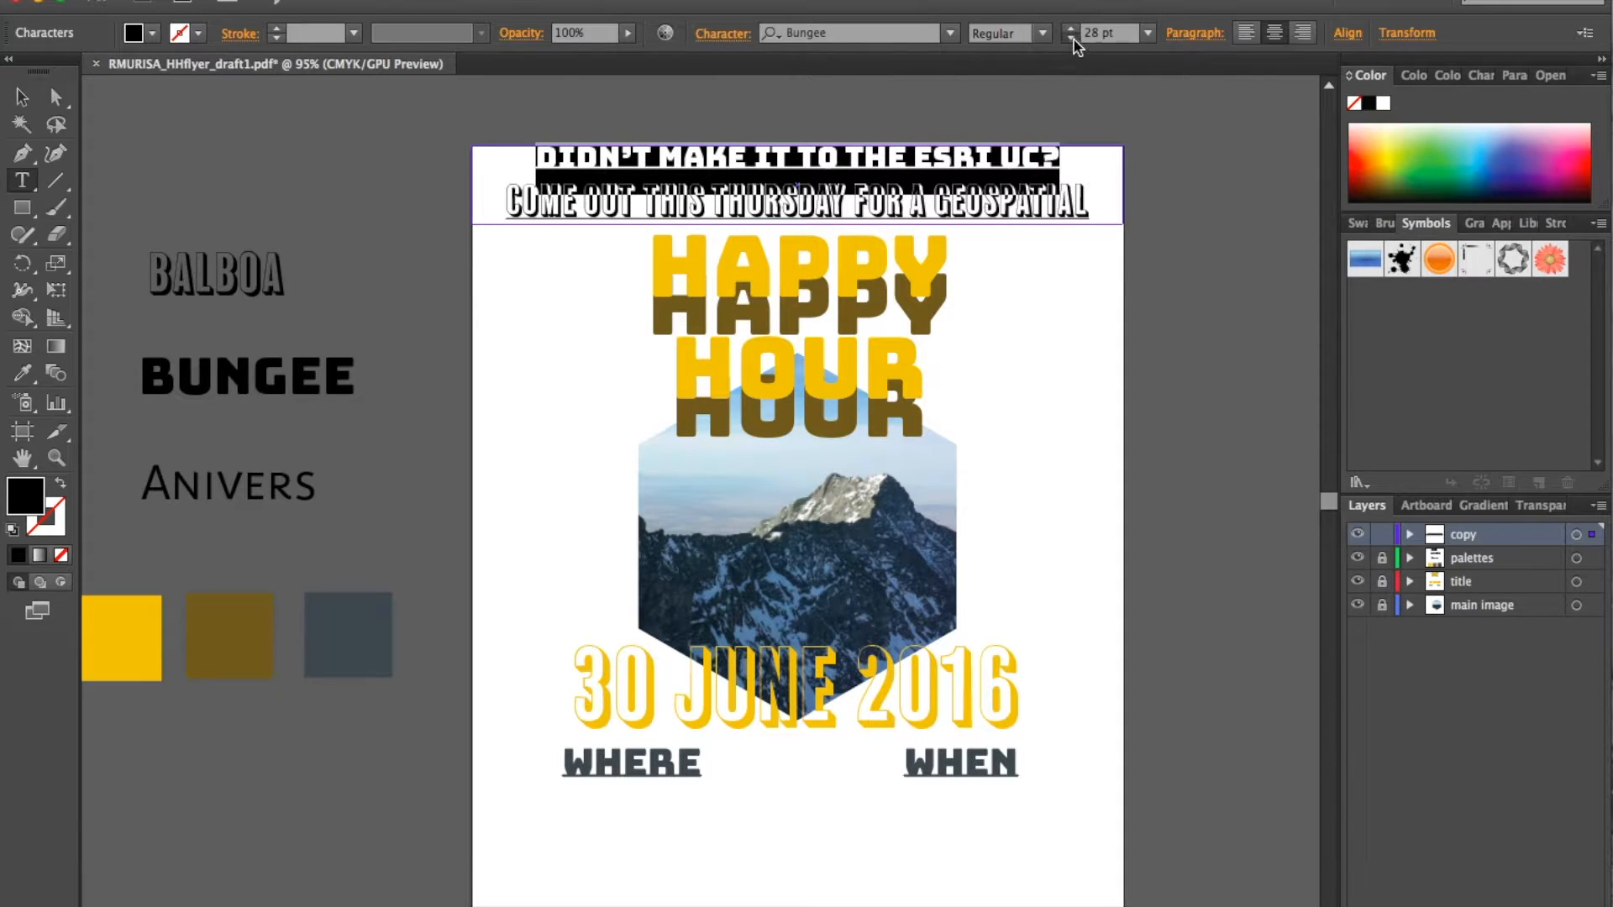
Step: Set the second intro line in Anivers SC Regular, matching the reference flyer, and reduce its size until it is narrower than the line above
left_click(1084, 201)
left_click_drag(1109, 210, 416, 210)
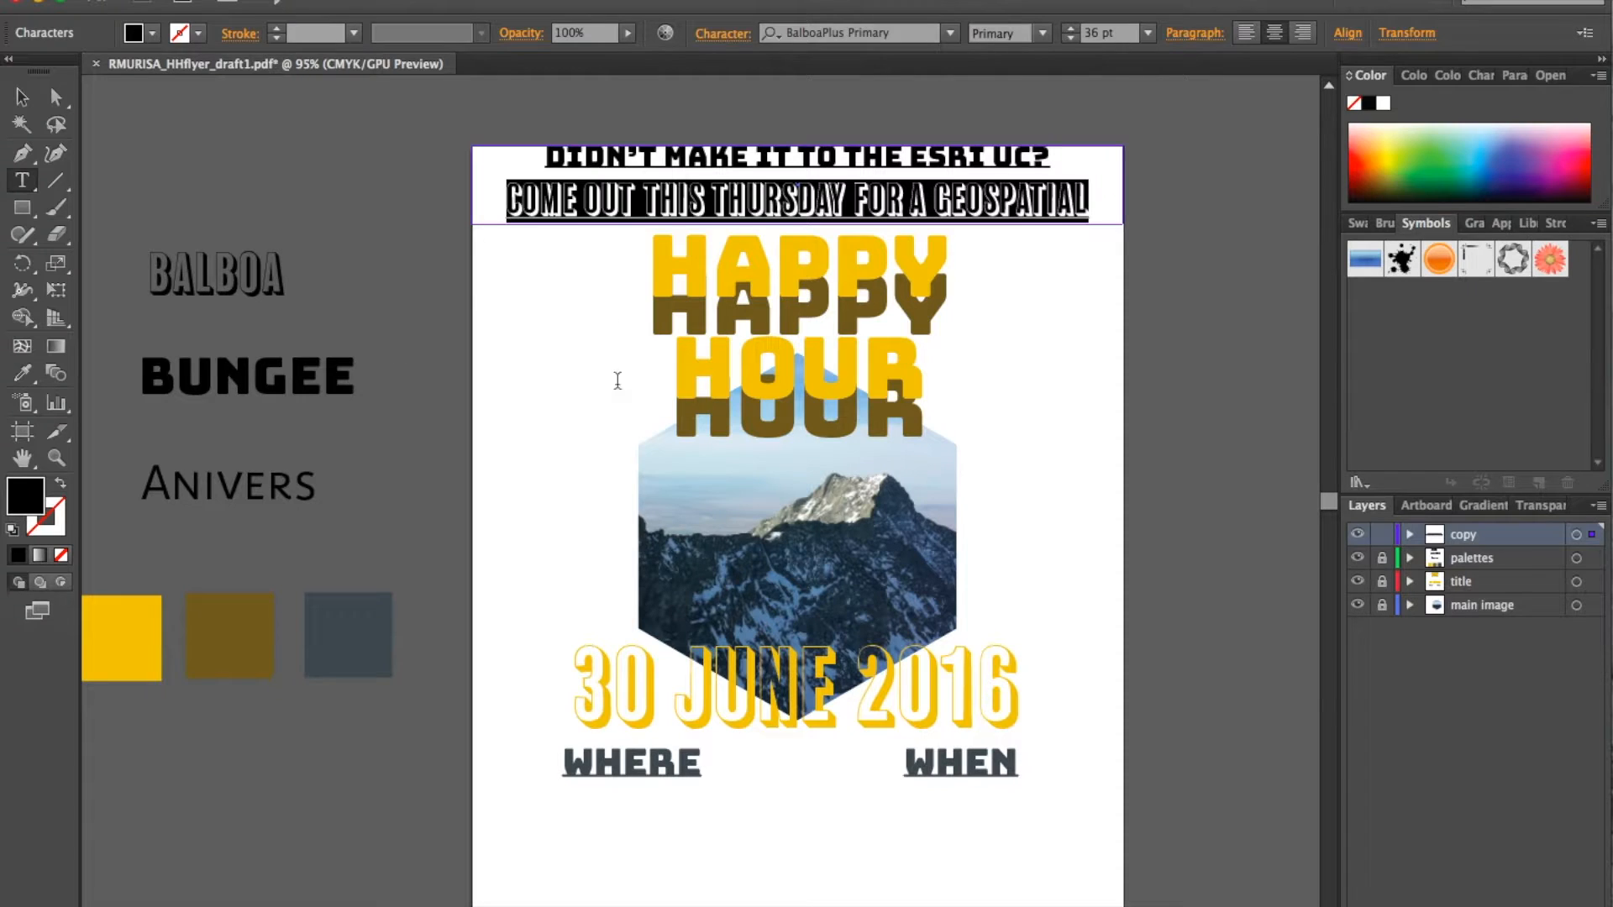
left_click(1197, 895)
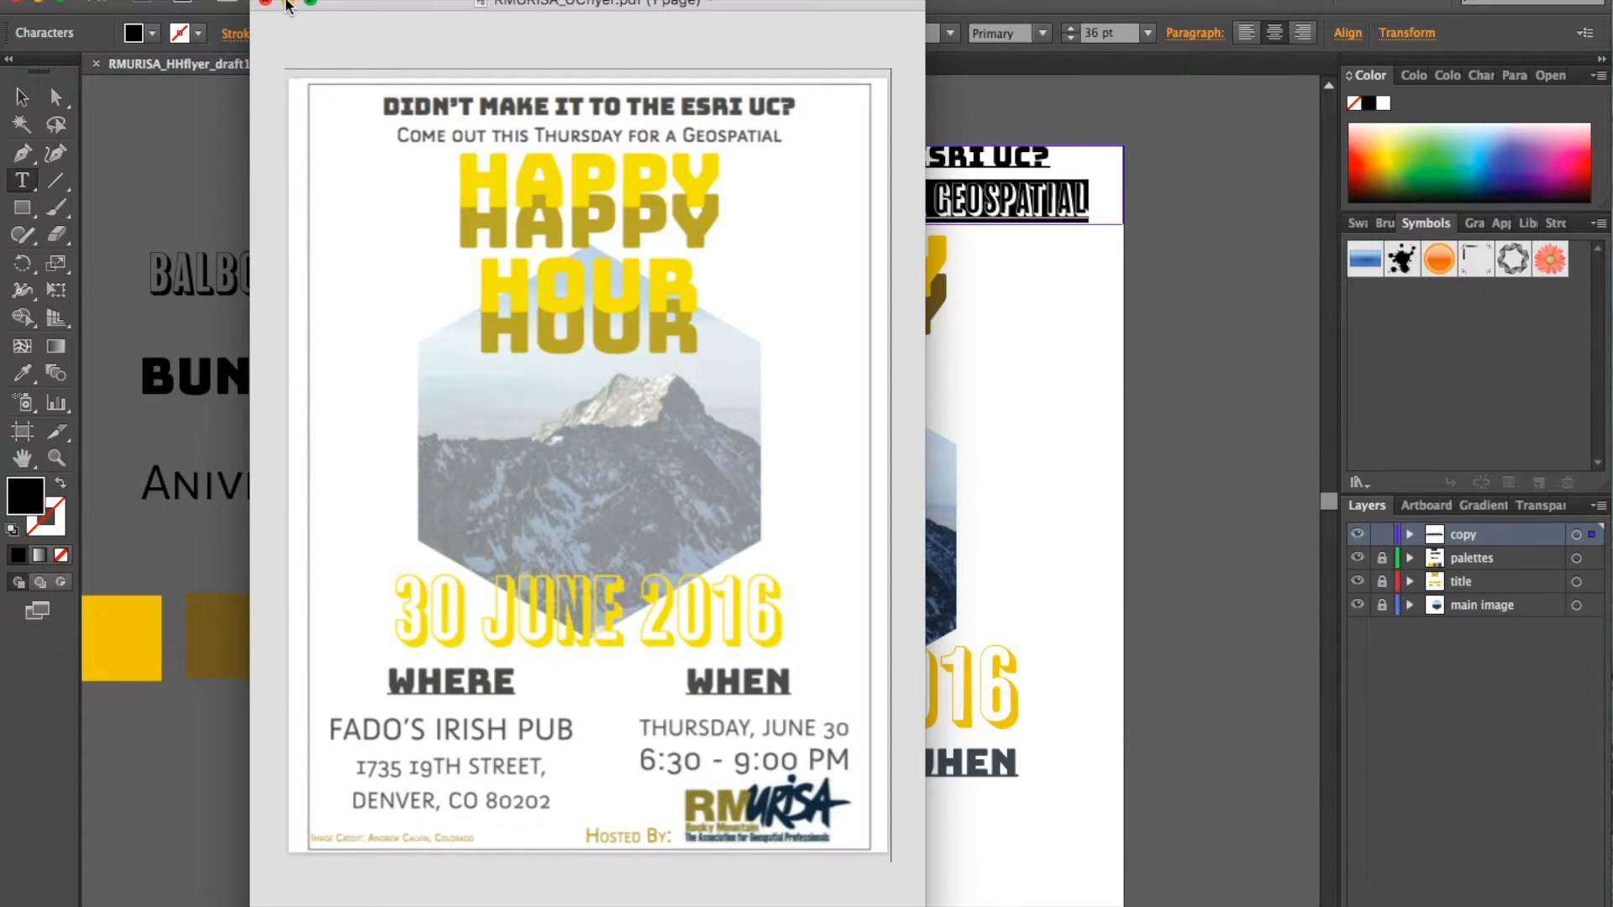
left_click(287, 5)
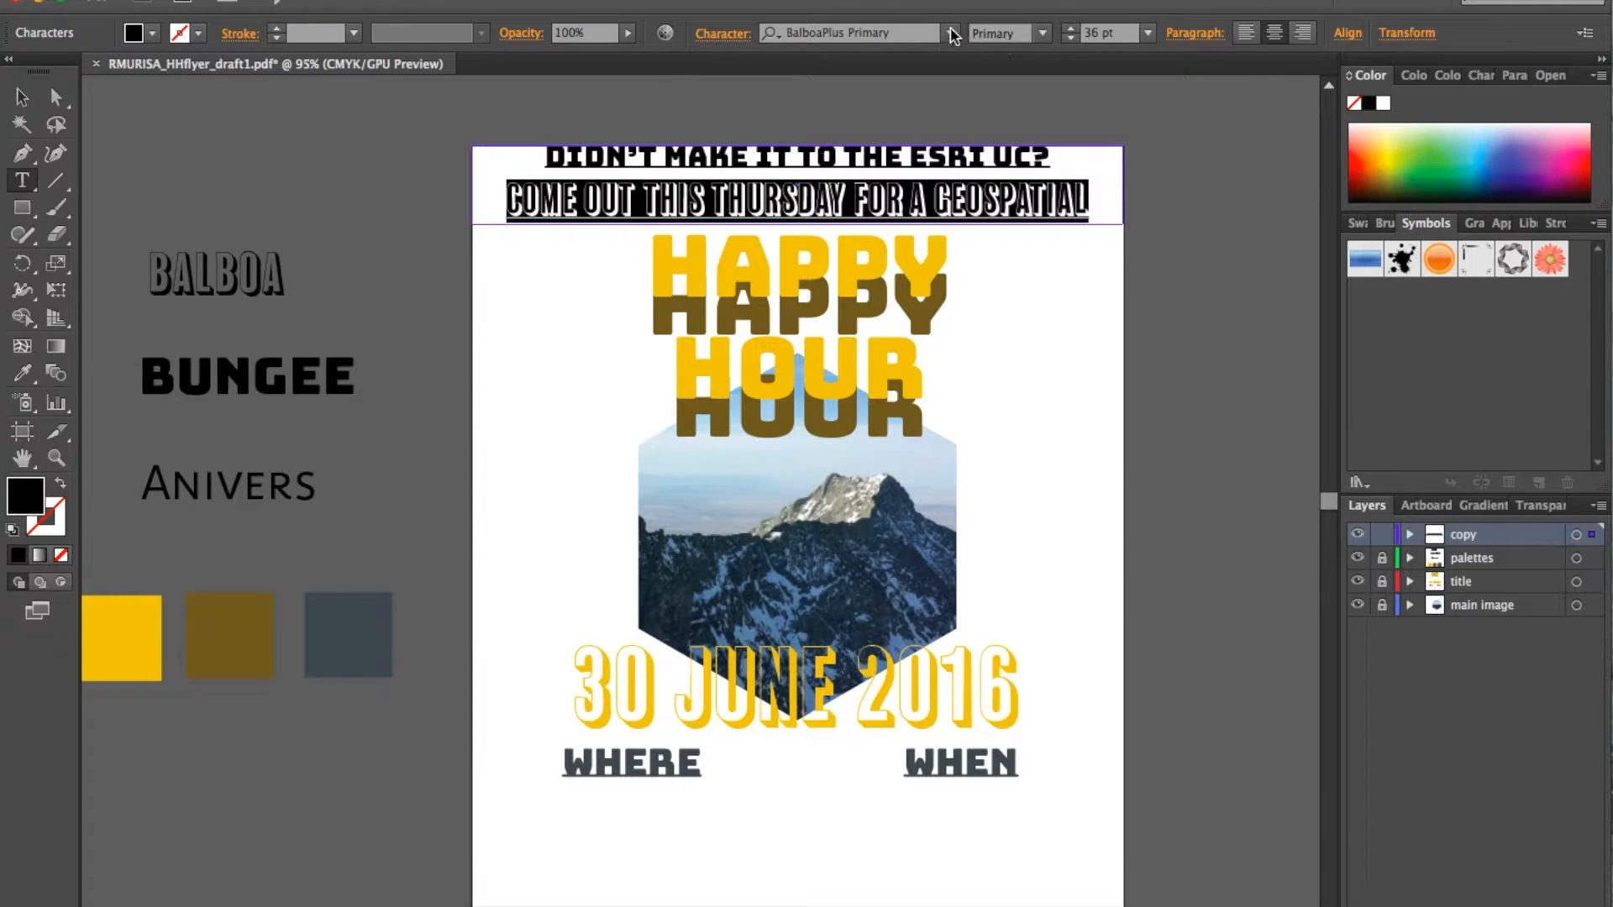
left_click(950, 34)
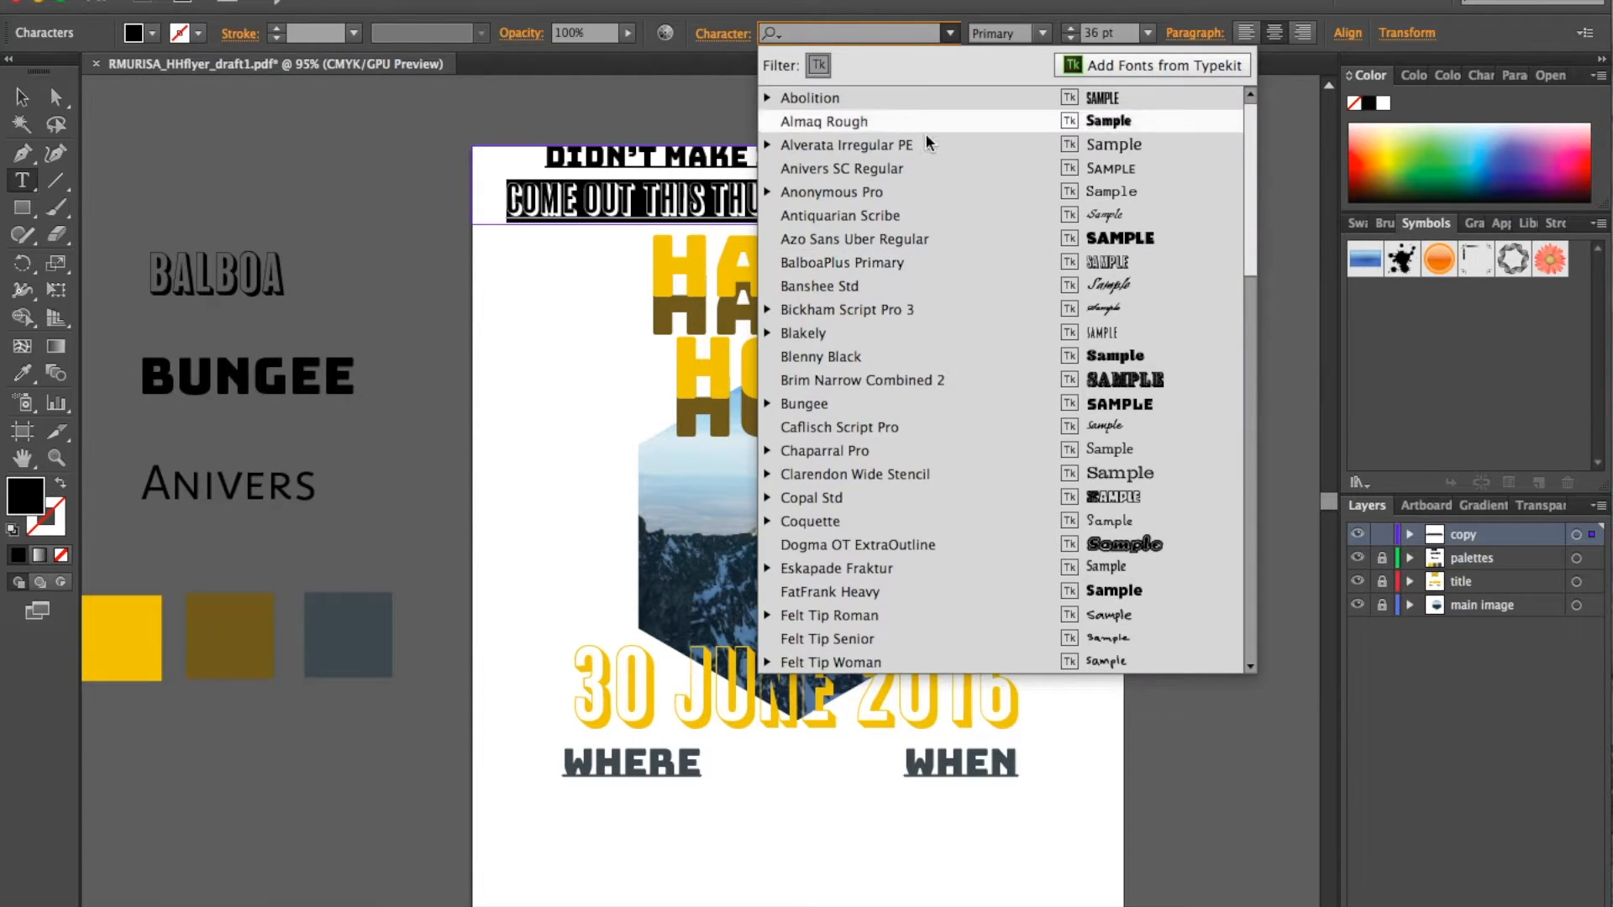
left_click(915, 167)
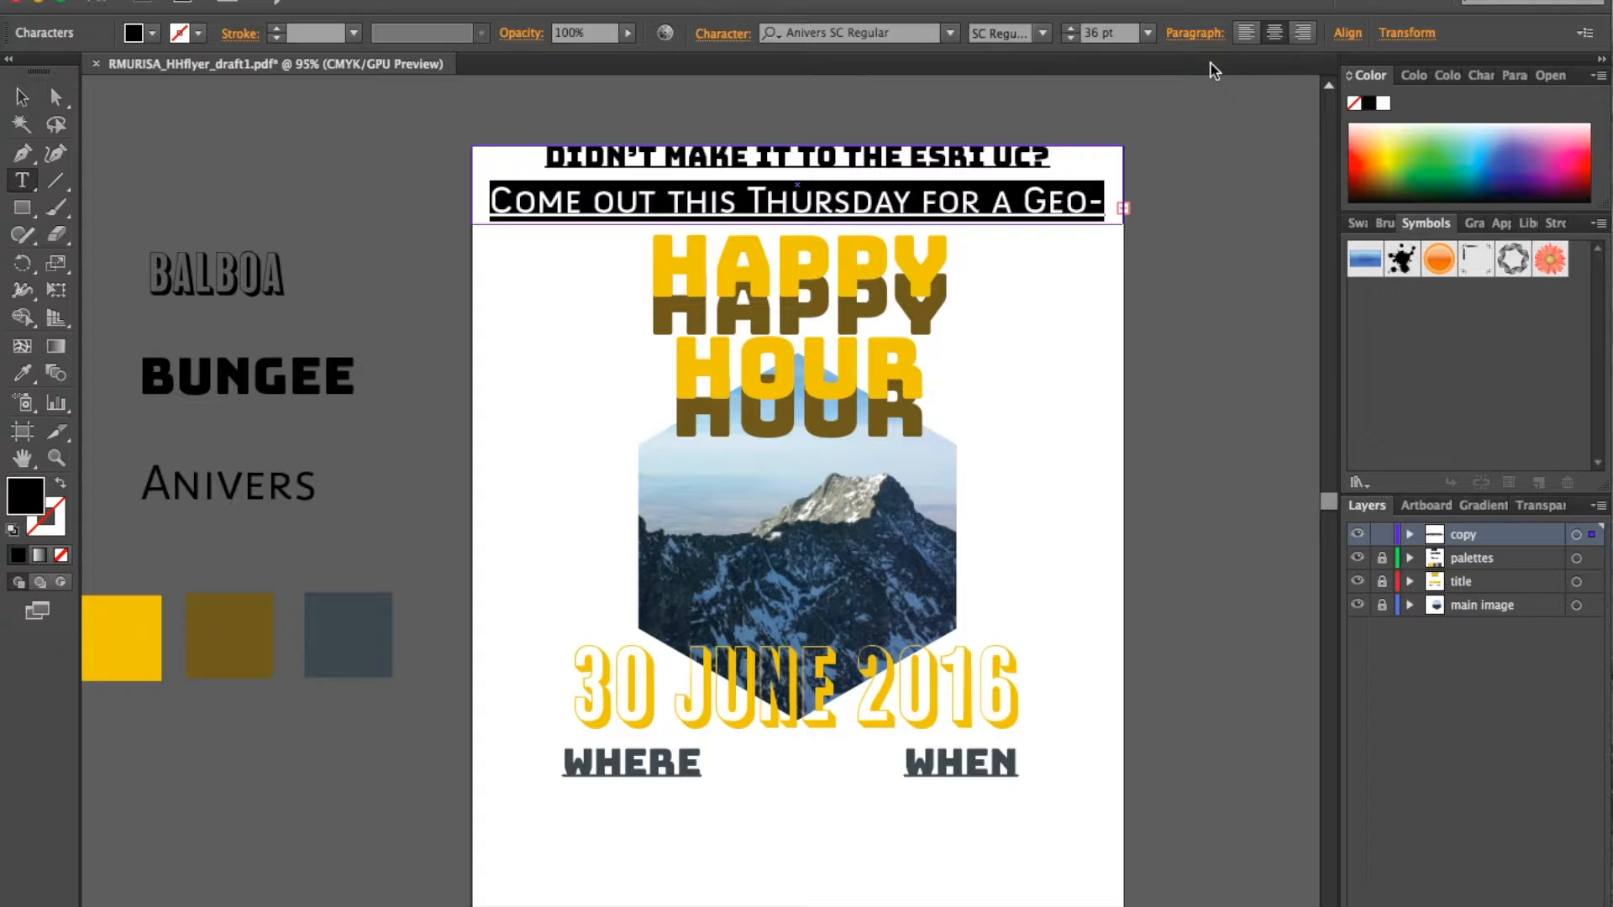
left_click(1069, 39)
left_click(1069, 39)
left_click(1070, 39)
left_click(1070, 39)
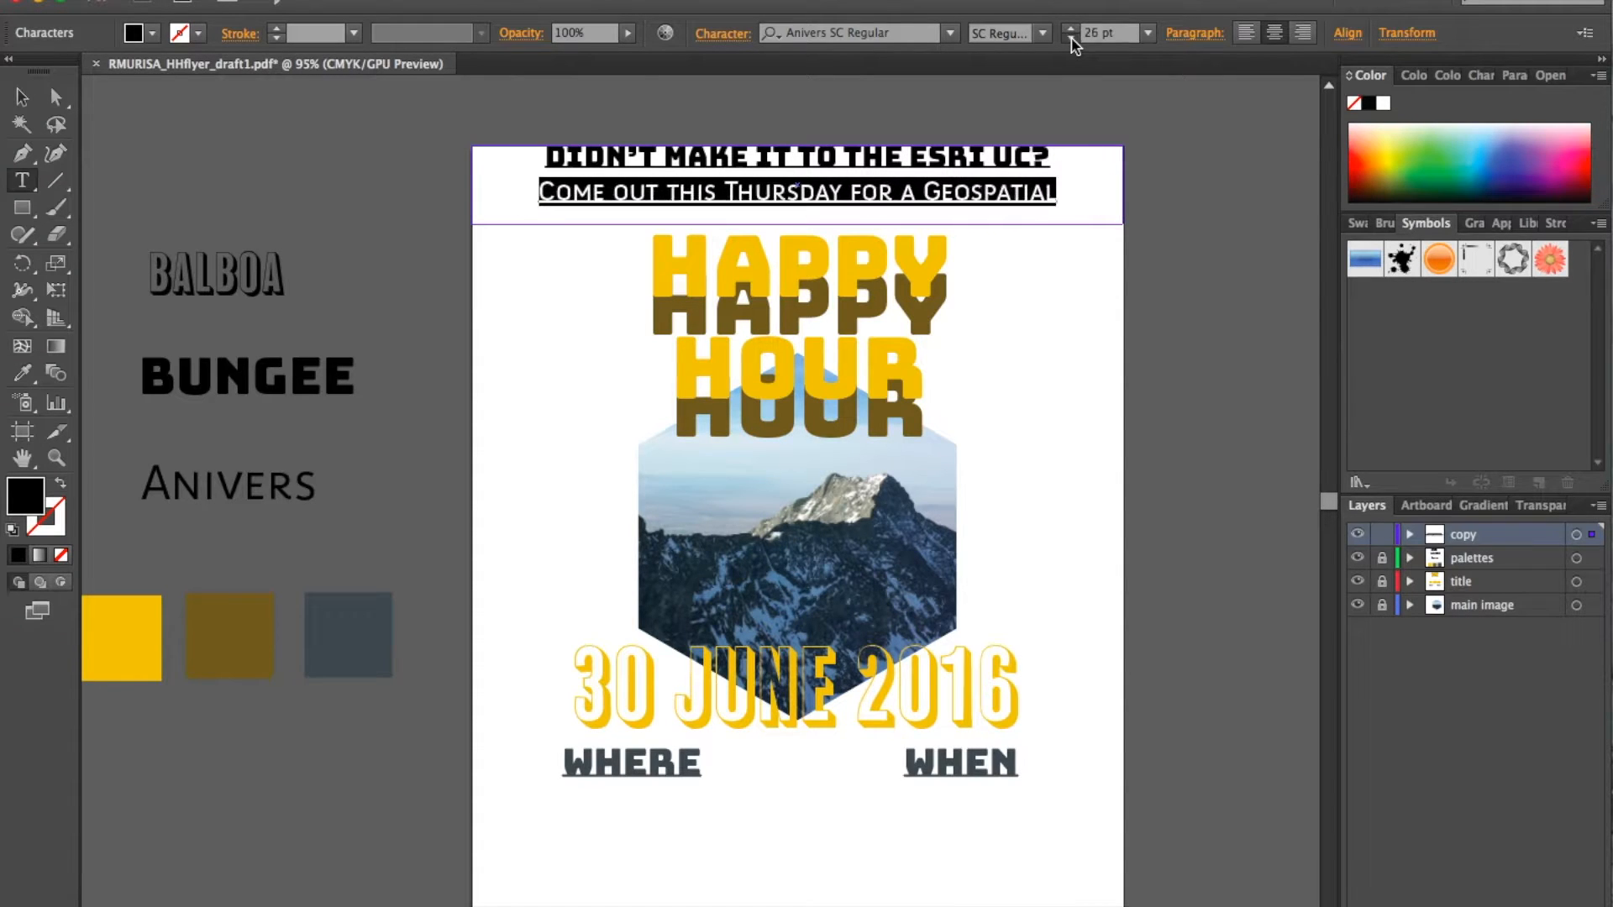
Step: Lower the top edge of the intro text frame slightly to move both lines down from the page edge
left_click(22, 97)
left_click(247, 130)
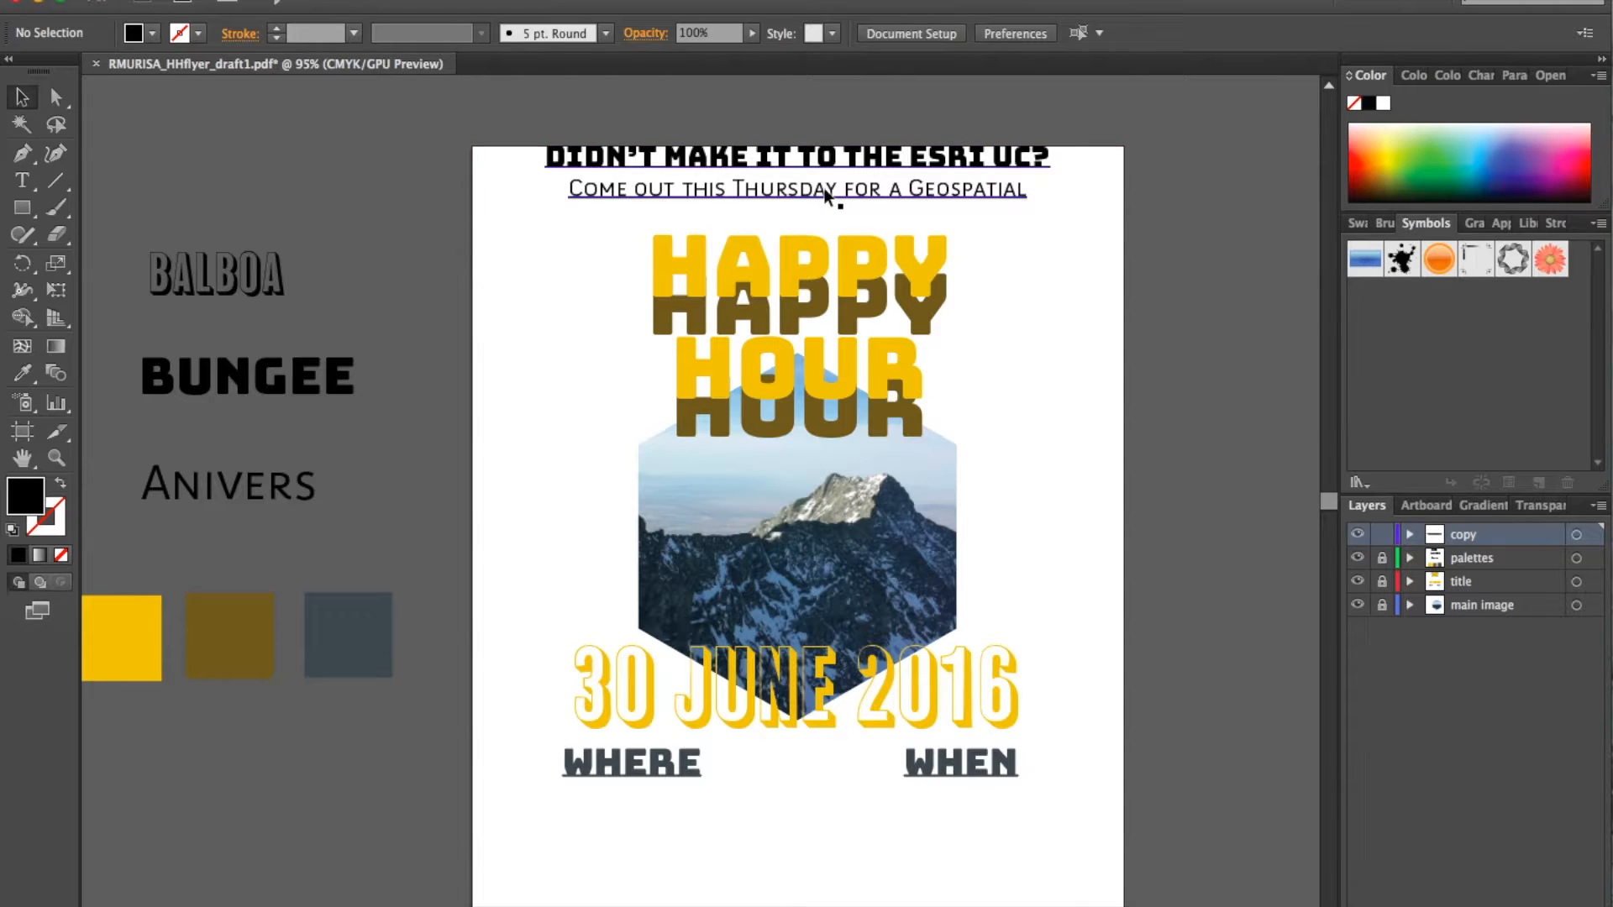
left_click(831, 199)
left_click_drag(799, 141, 799, 164)
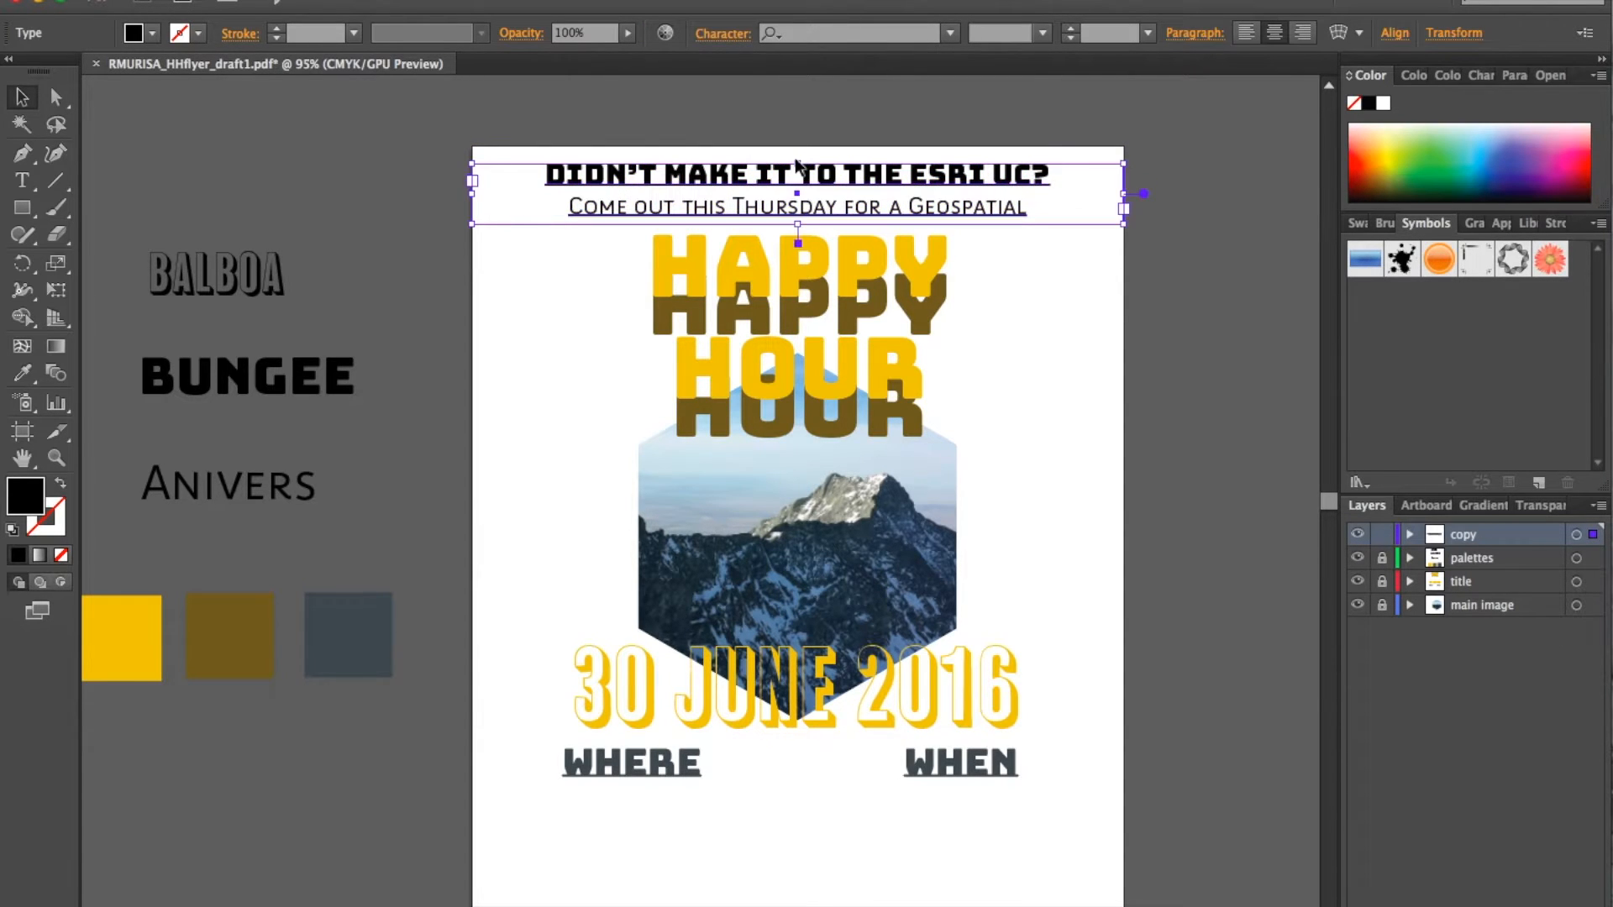
Step: Recolour both intro lines with the dark slate sampled from the palette square using the Eyedropper
double_click(860, 187)
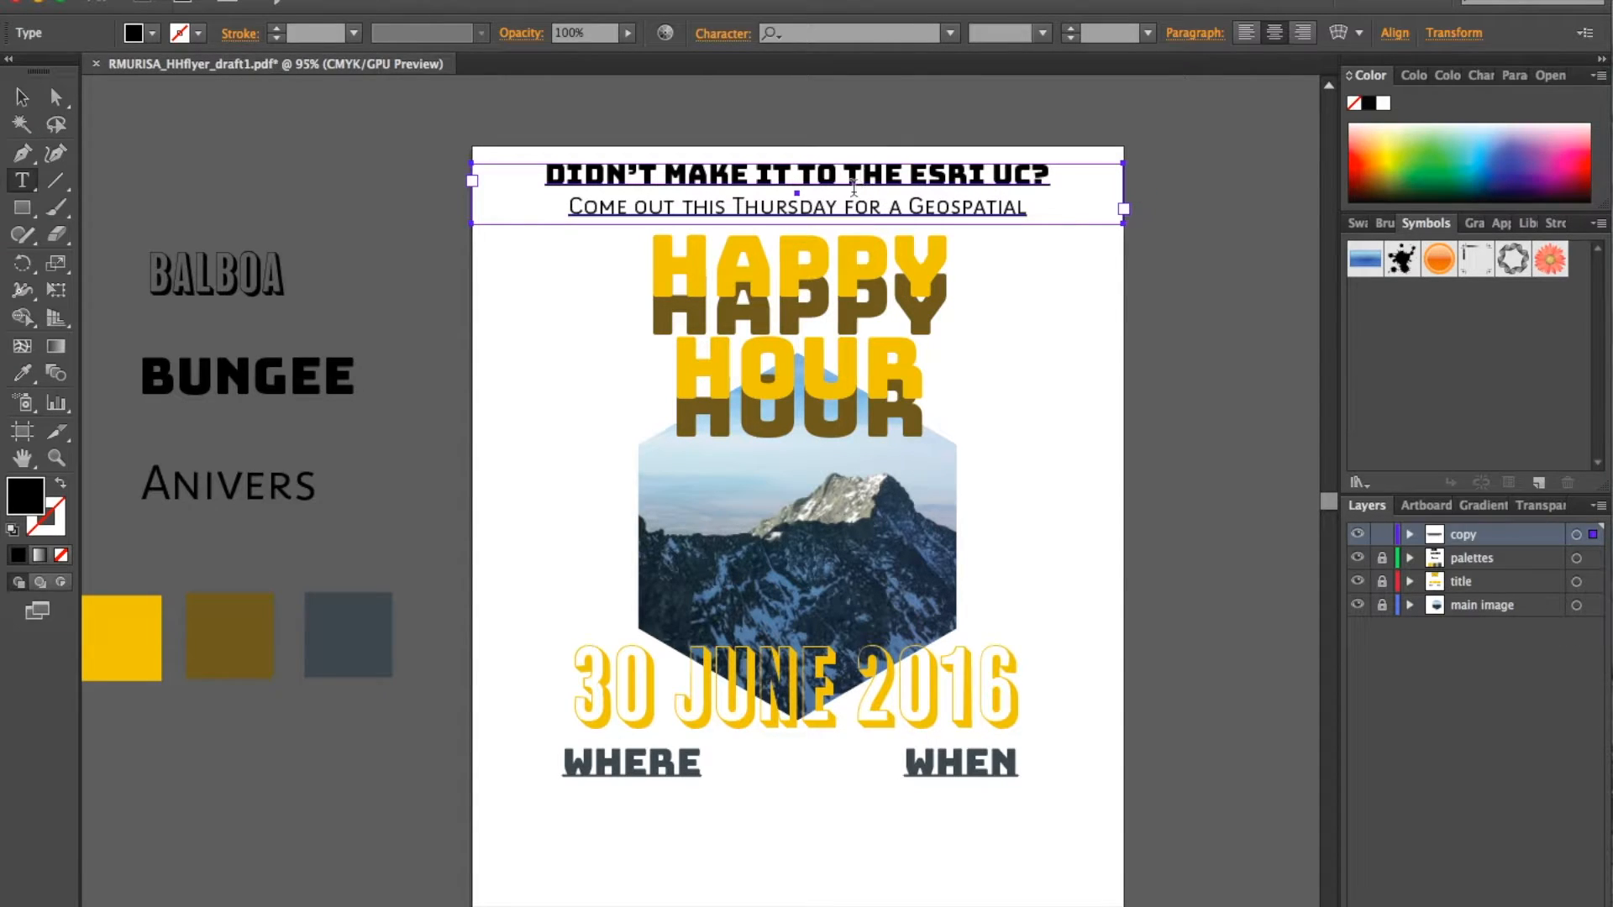
key("ctrl+a")
left_click_drag(567, 175, 462, 154)
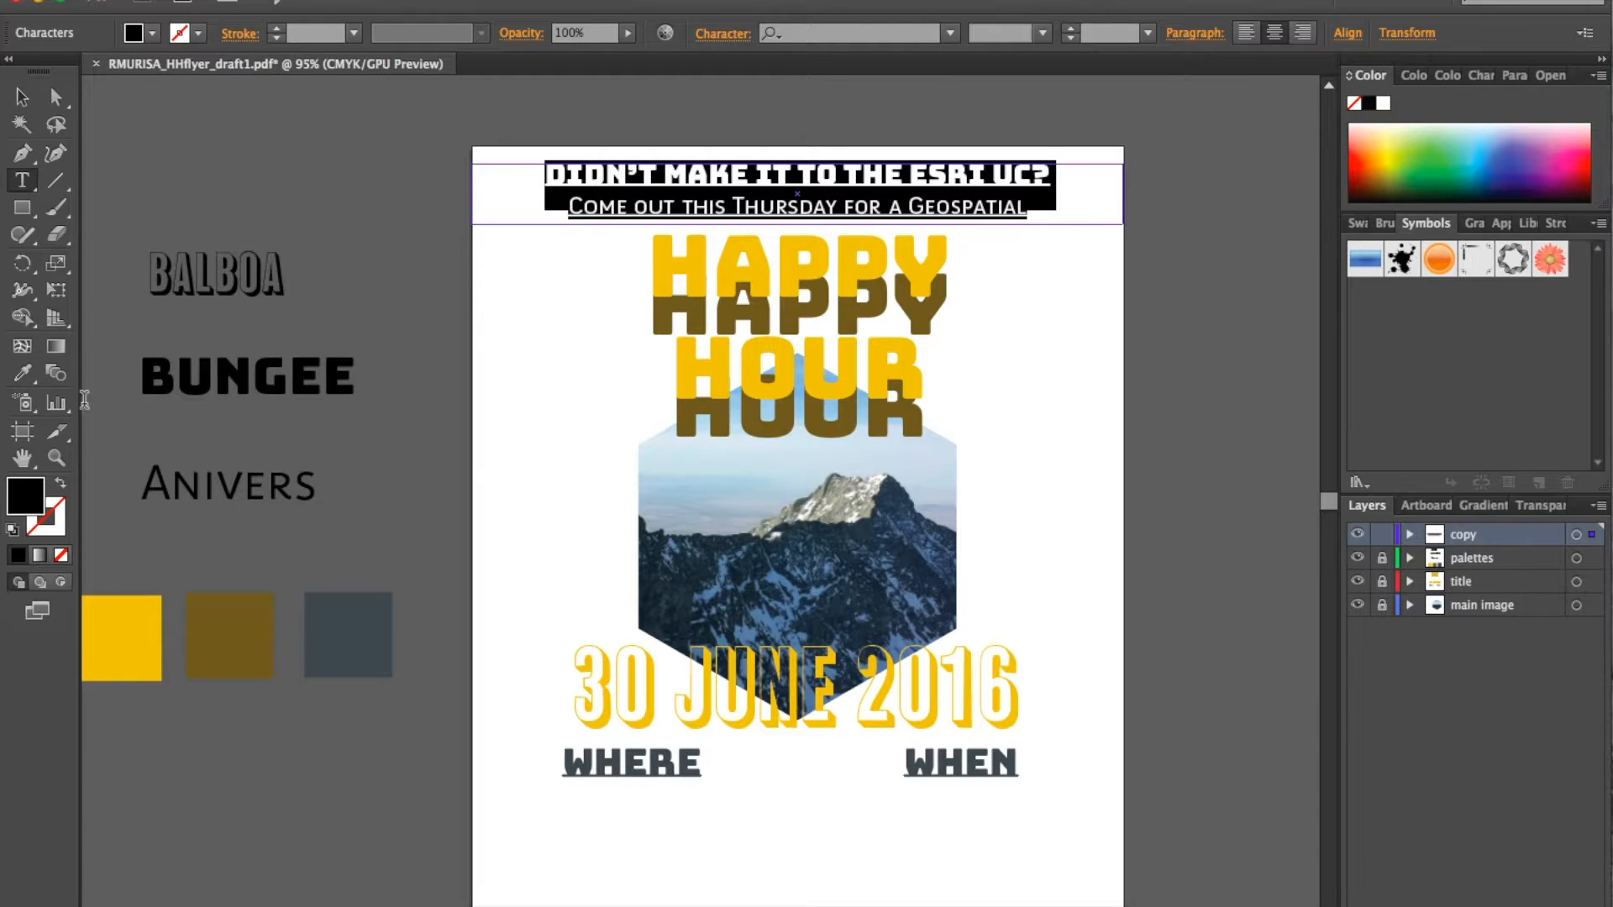
left_click(27, 377)
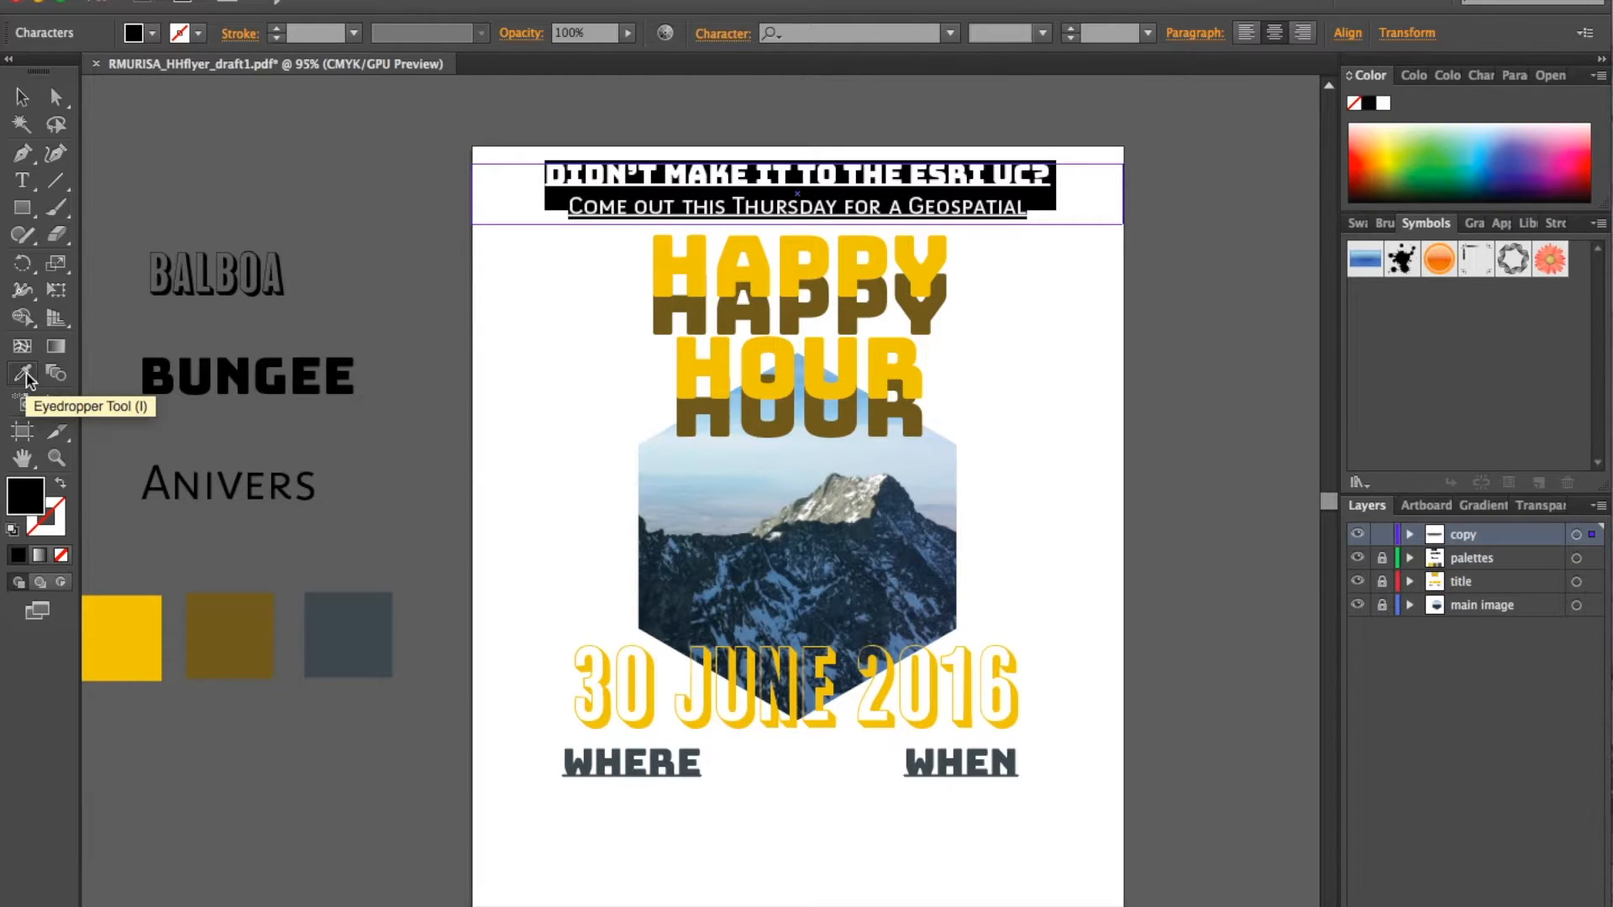
left_click(366, 630)
left_click(24, 99)
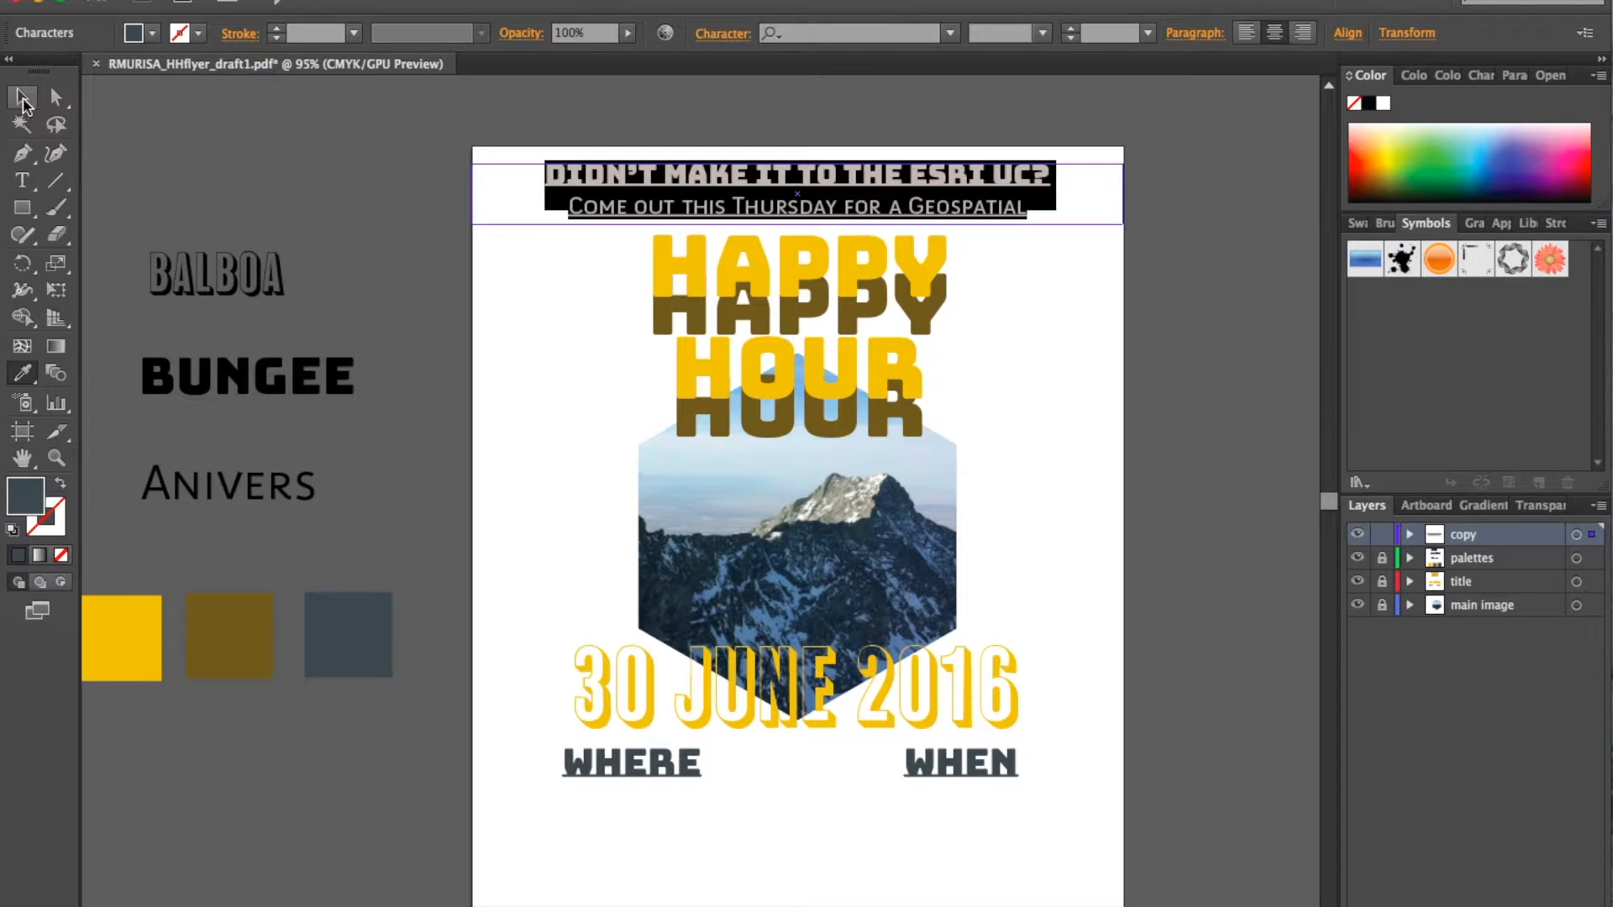
Step: Check the underline setting in the intro text frame's character formatting
left_click(378, 183)
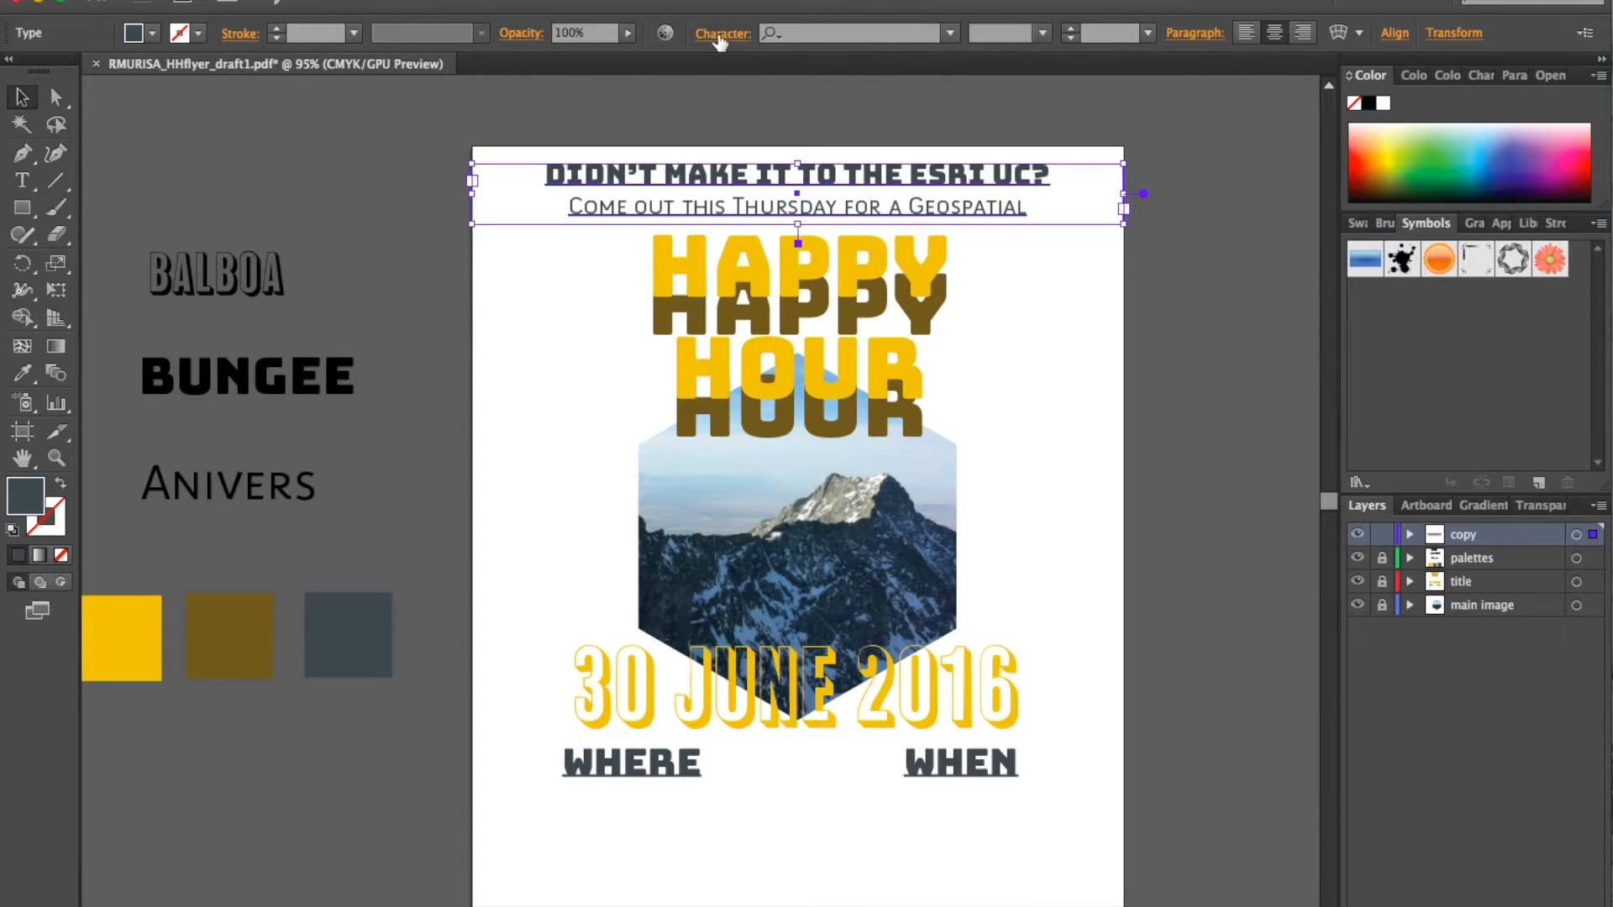
left_click(719, 35)
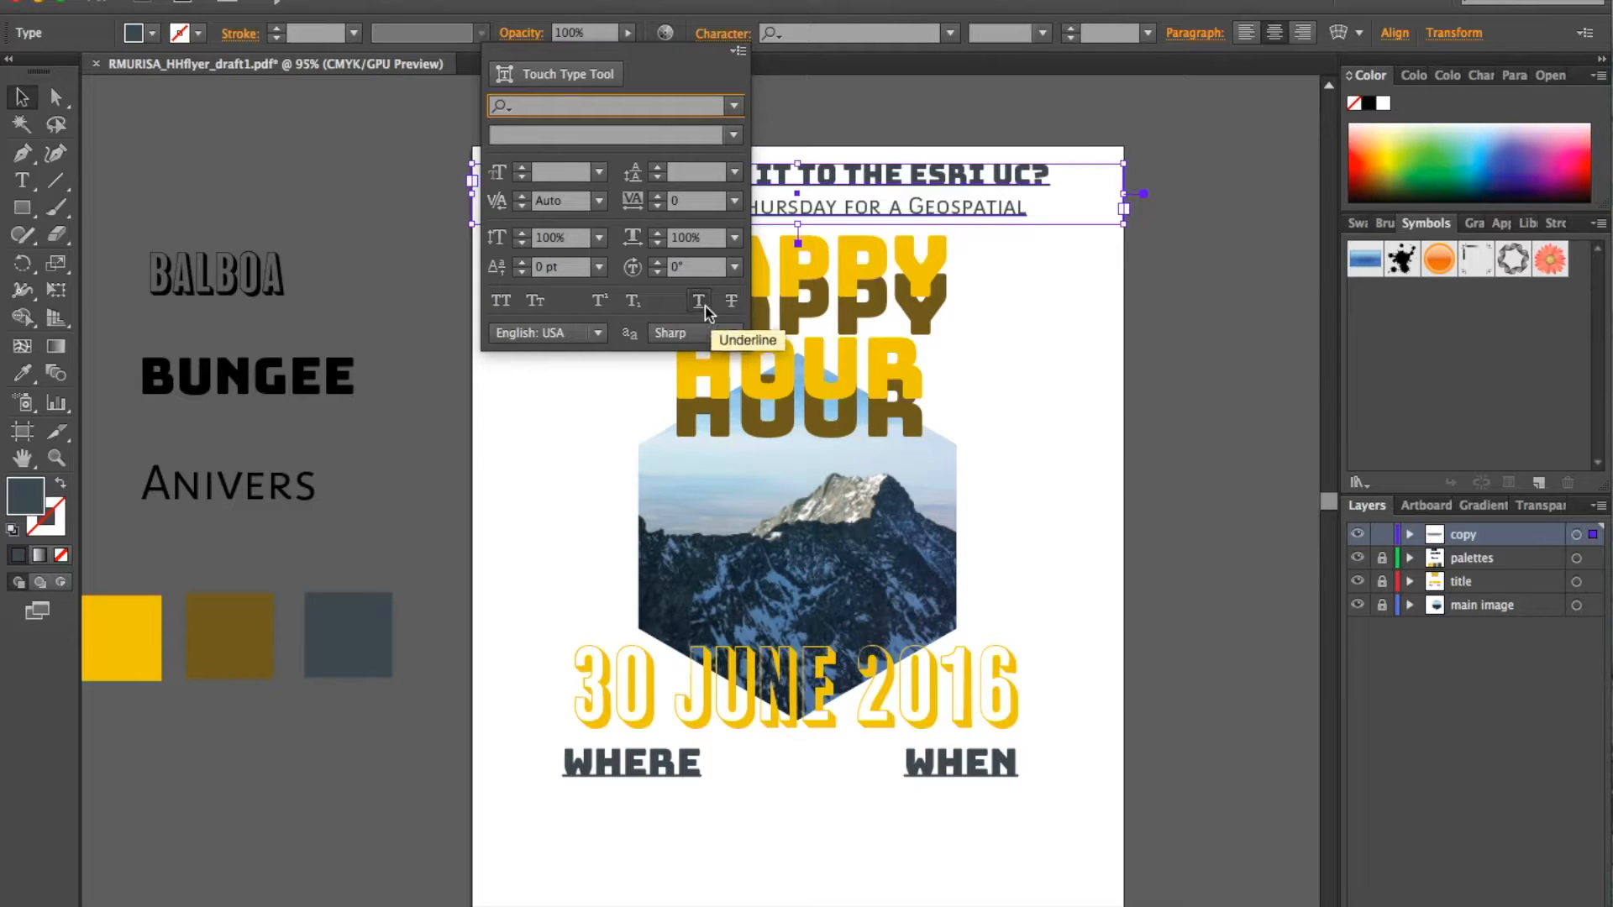
left_click(1260, 267)
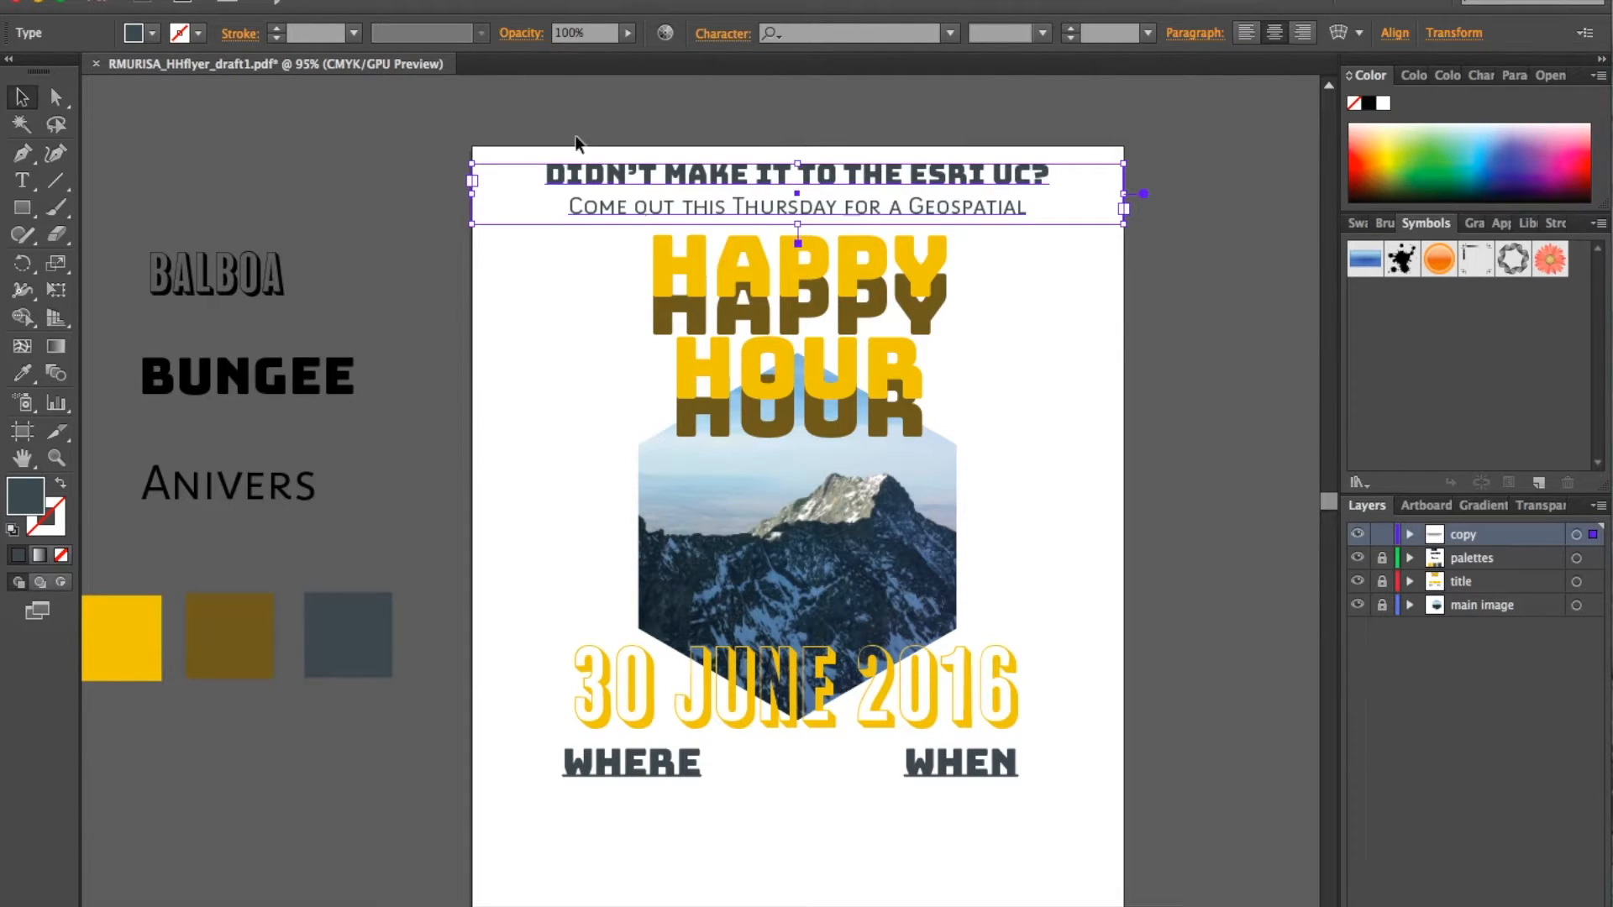
left_click(623, 248)
Step: Duplicate the intro text frame beneath the WHERE heading, extend it downward and narrow it to the left half of the page
scroll(1008, 305, "down", 2)
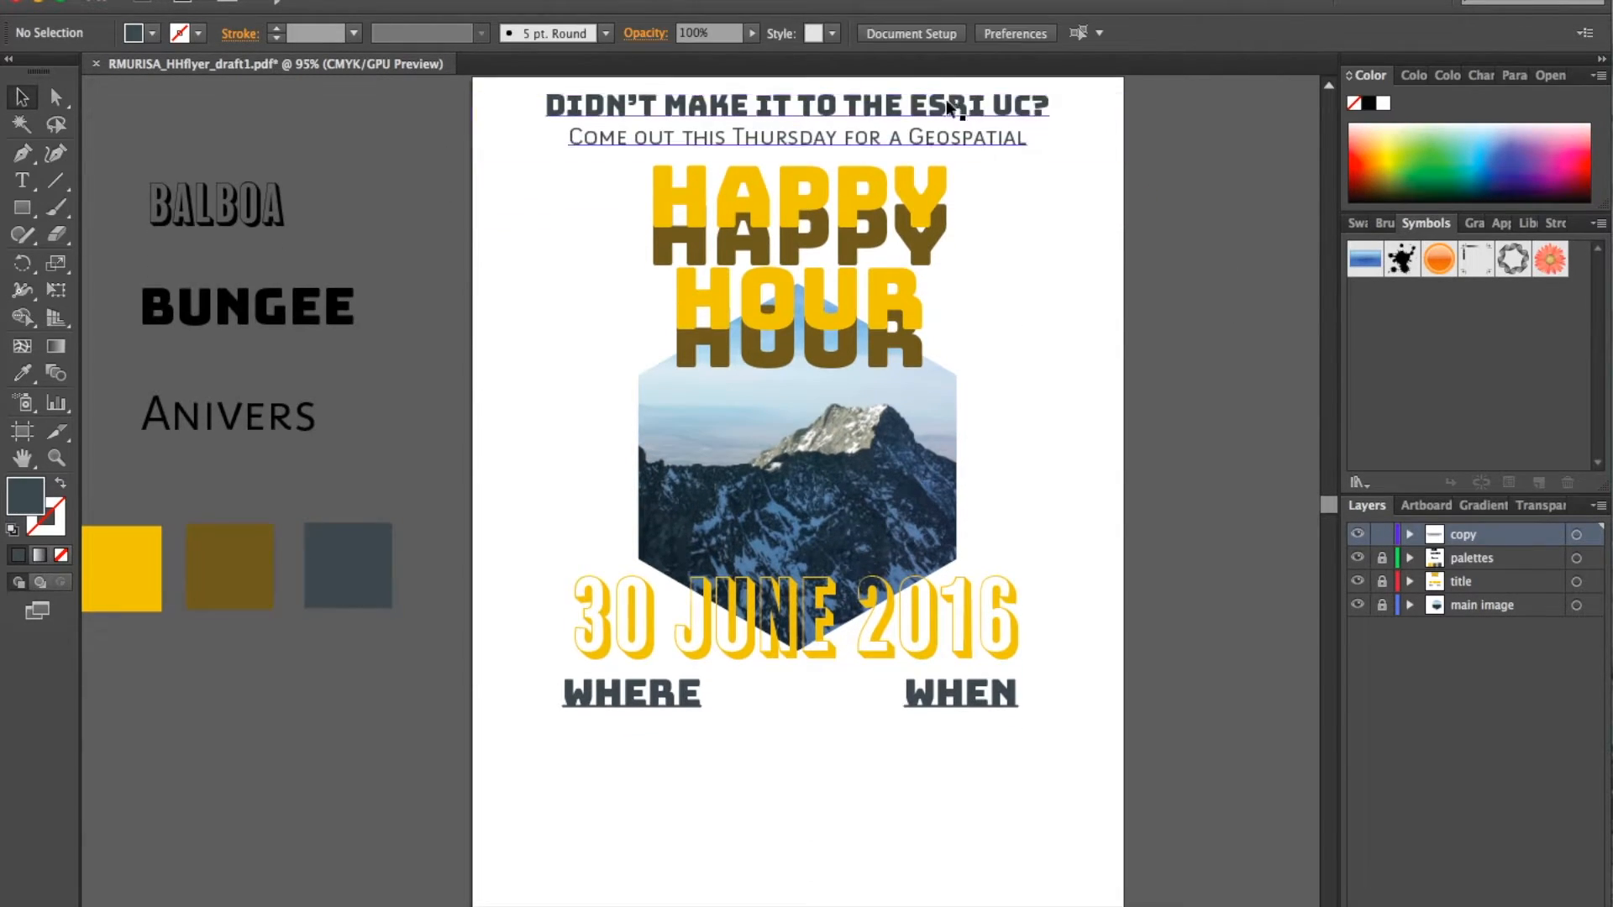
left_click_drag(947, 102, 945, 739)
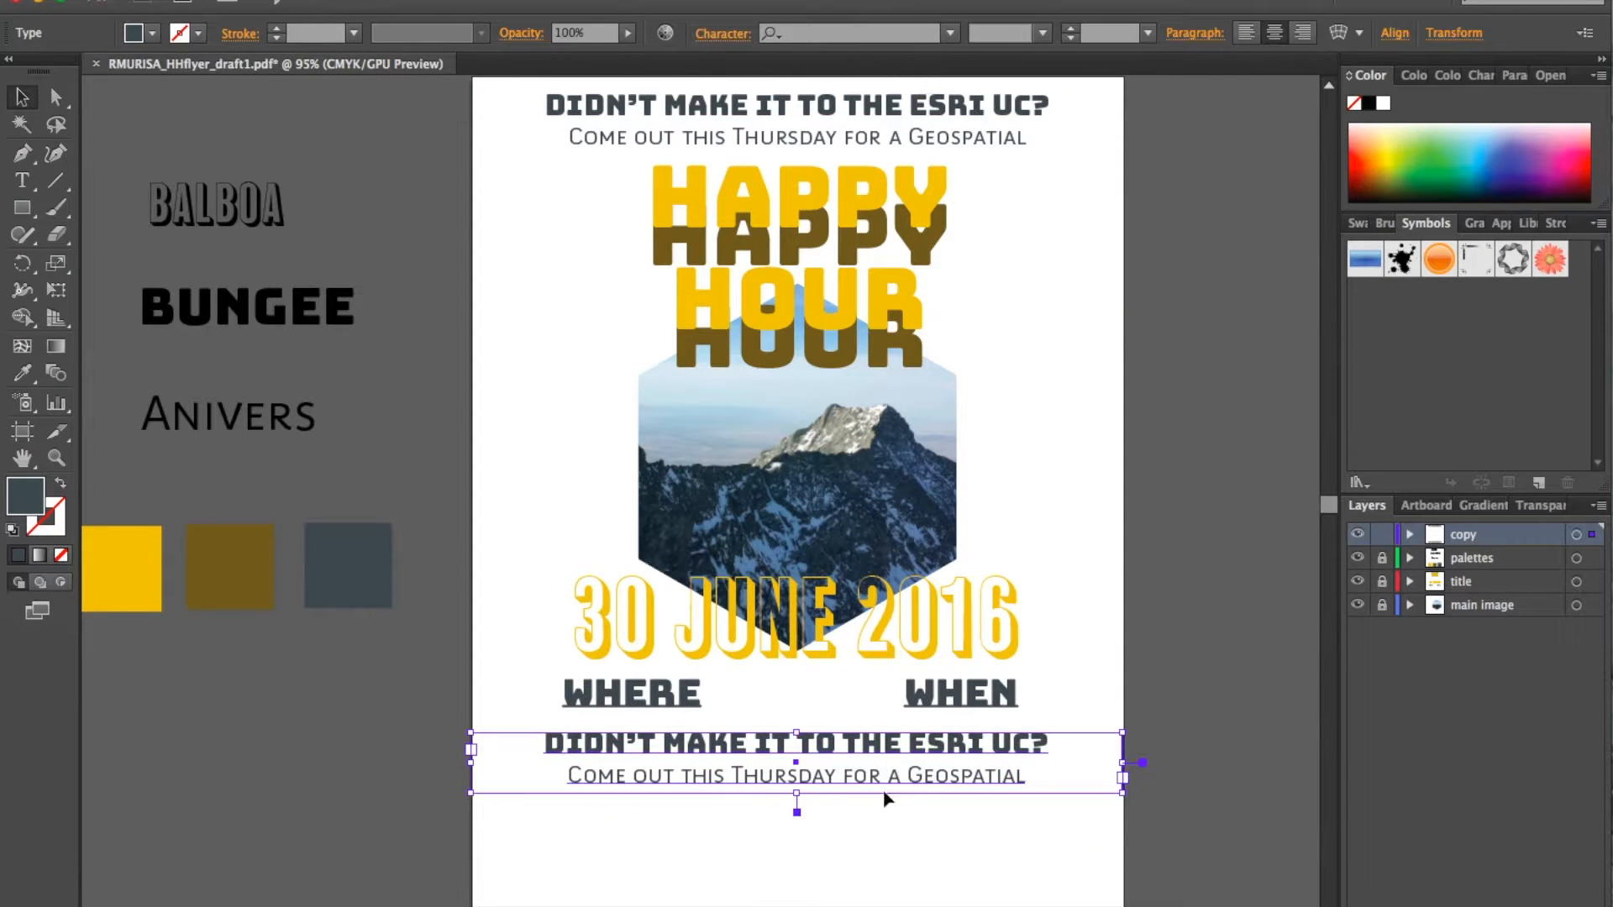
left_click_drag(797, 795, 773, 906)
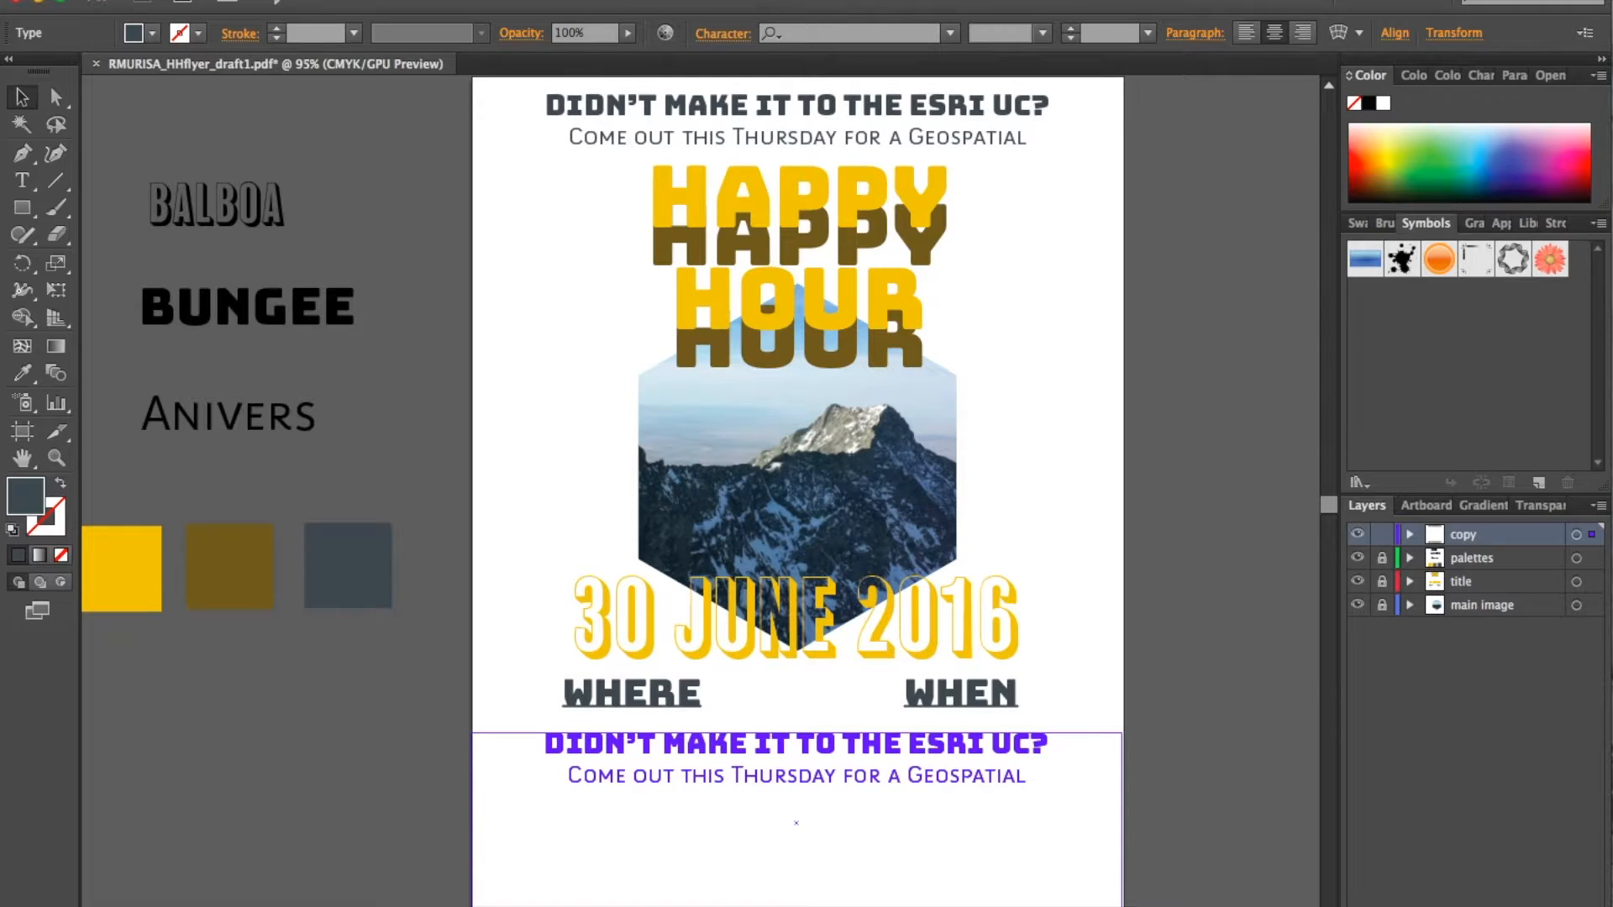
left_click_drag(782, 765, 781, 750)
left_click_drag(1120, 818, 805, 819)
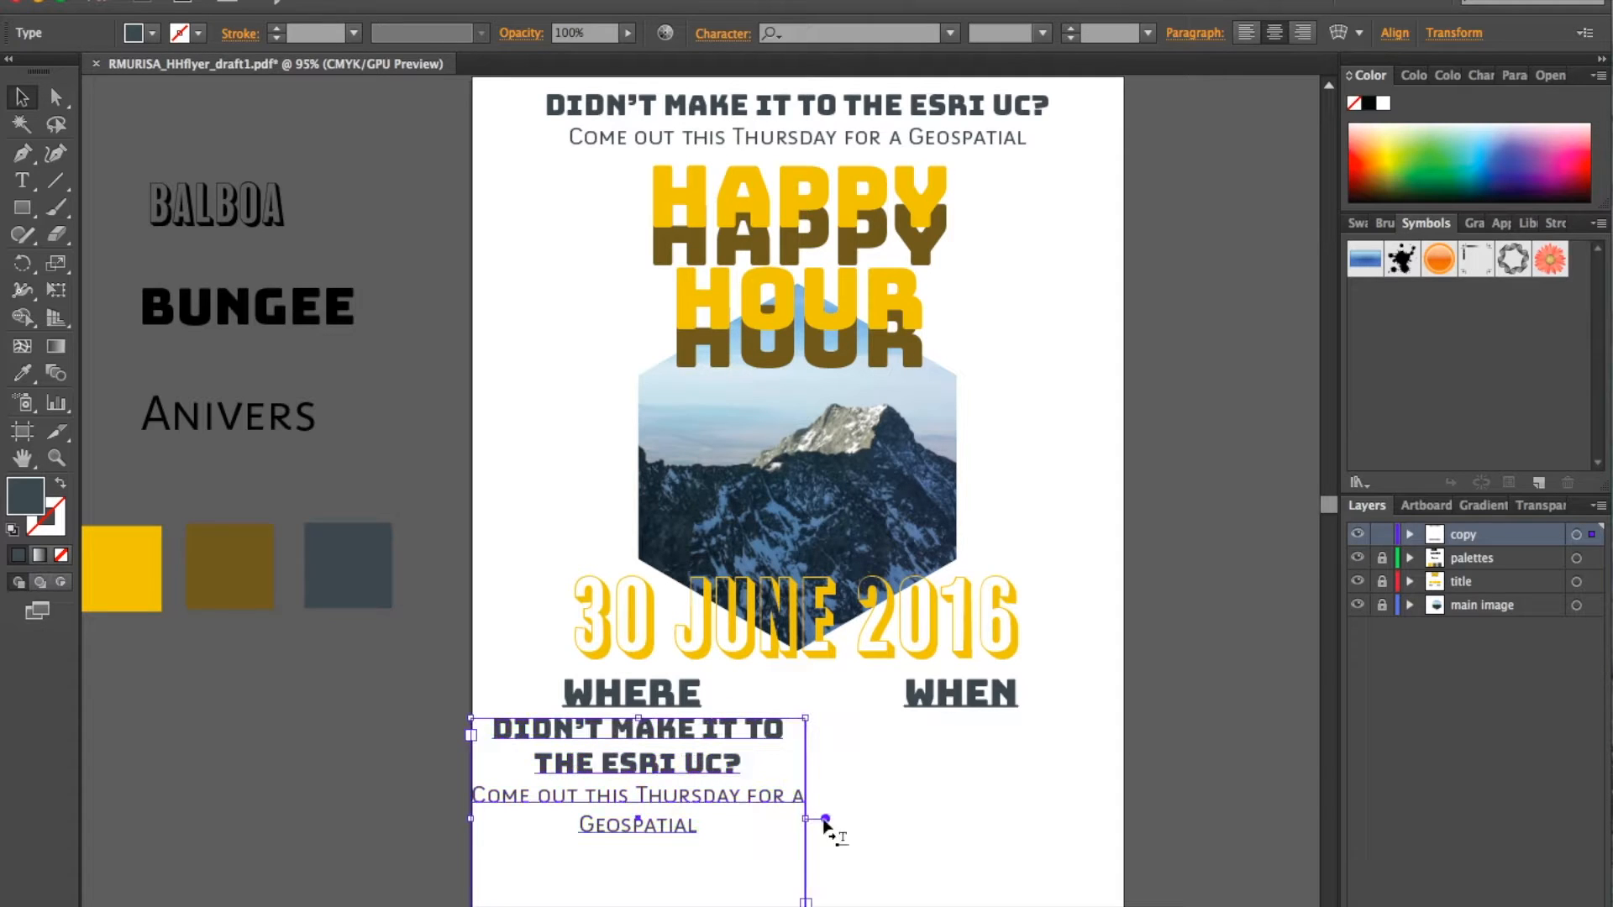
Step: Bring up the reference RMURISA_UCflyer.pdf and arrange it beside a narrowed Illustrator window, keeping both flyers in view
mouse_move(1155, 895)
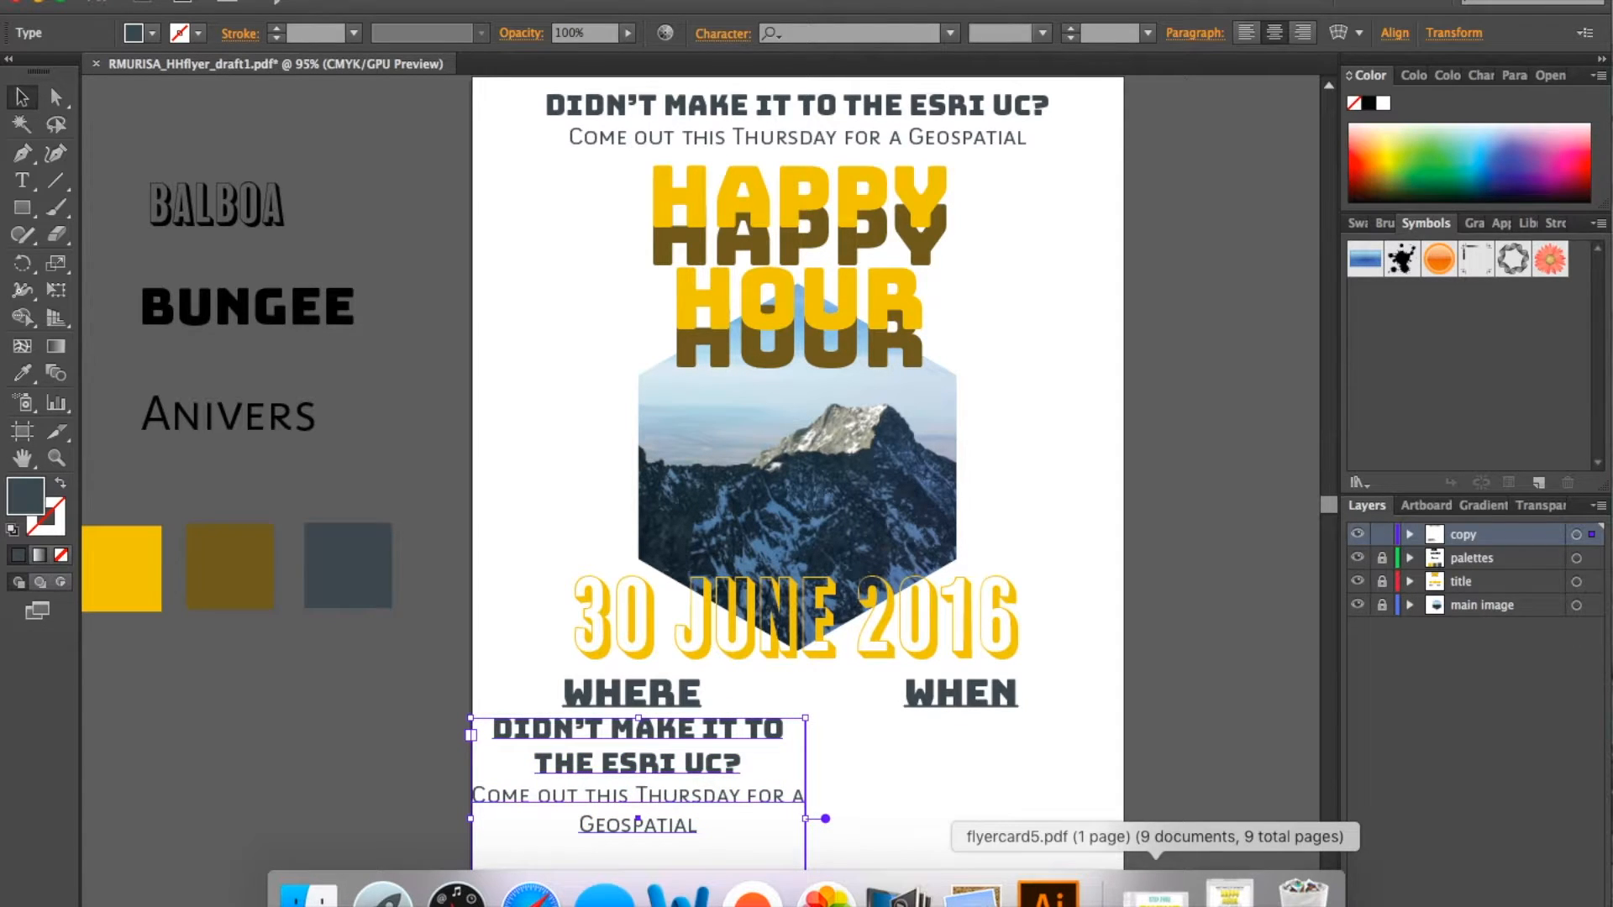
left_click(1229, 892)
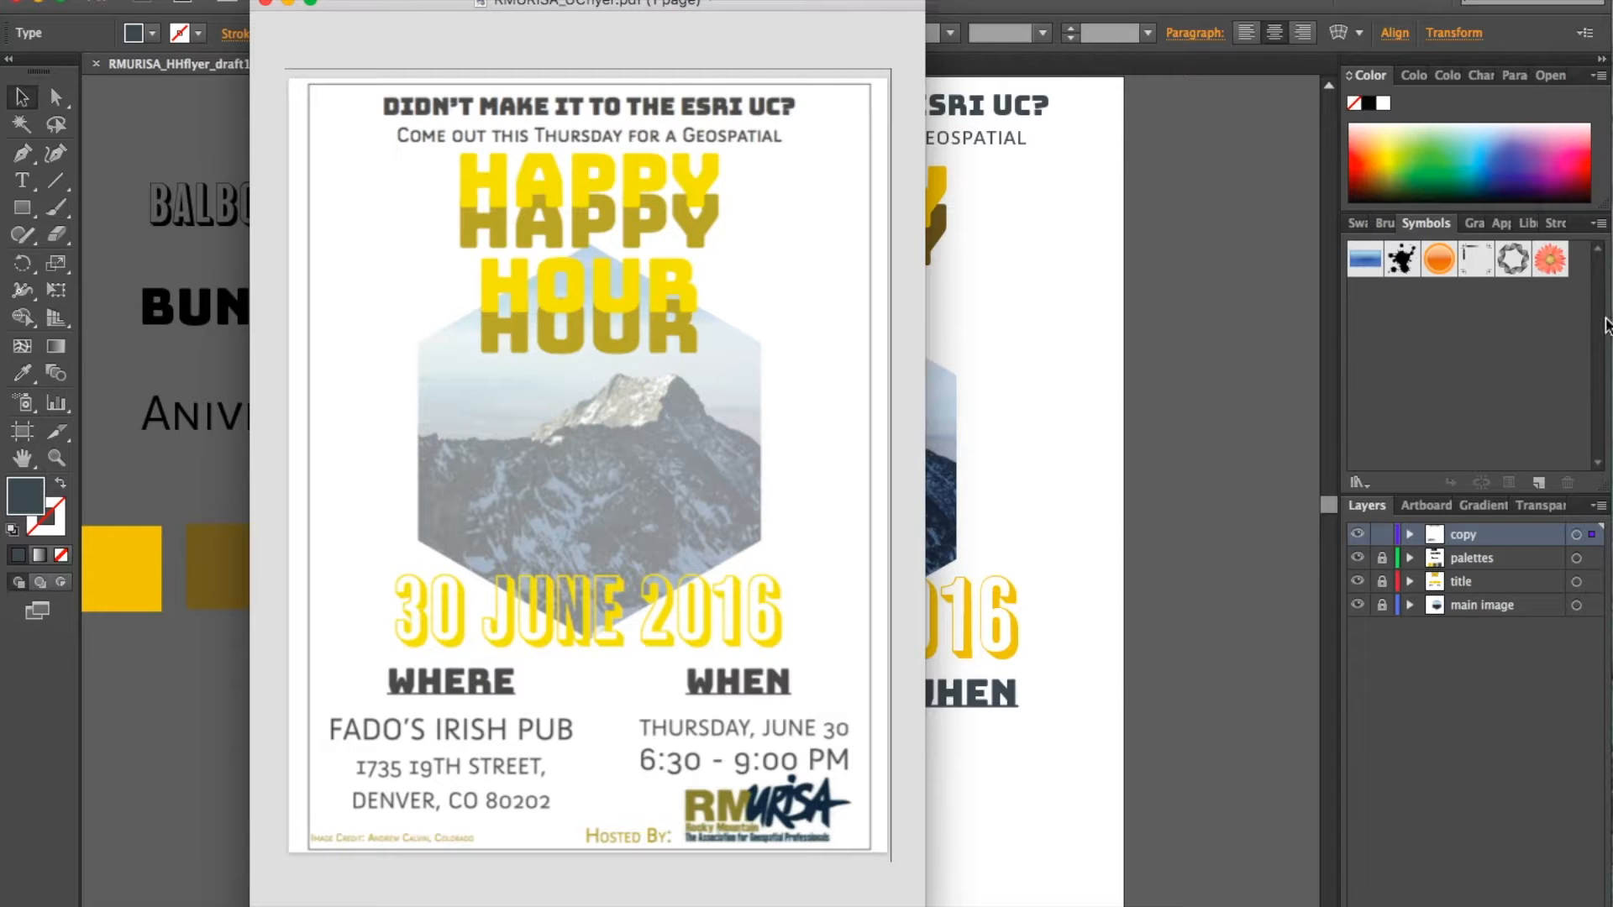
left_click_drag(715, 8, 1196, 67)
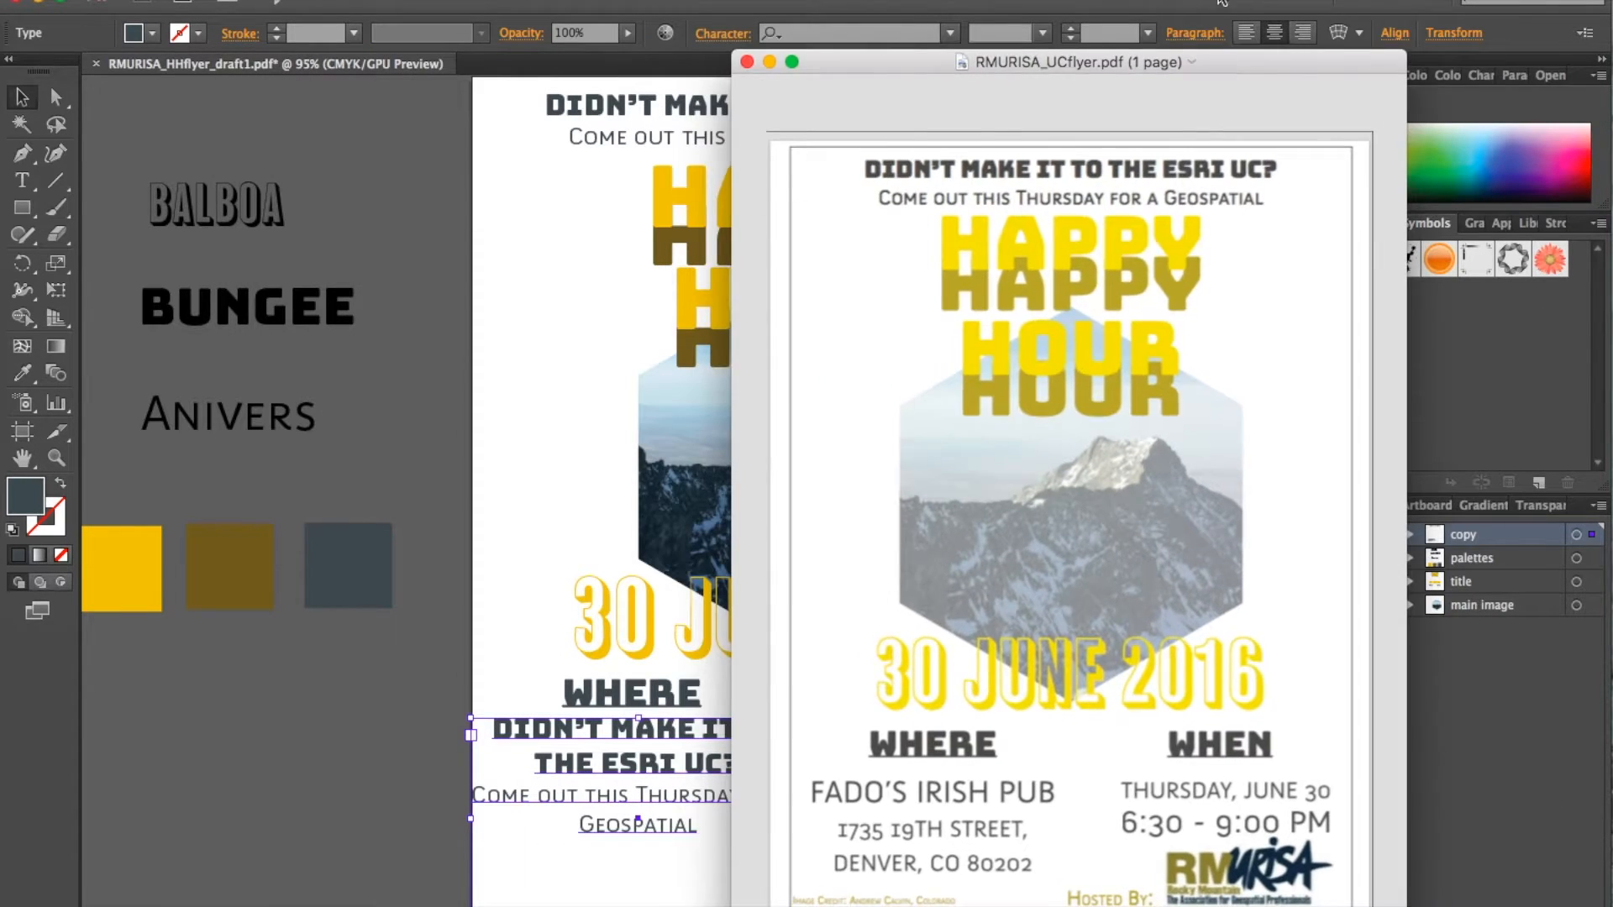
left_click(1605, 229)
left_click_drag(1604, 267, 1037, 306)
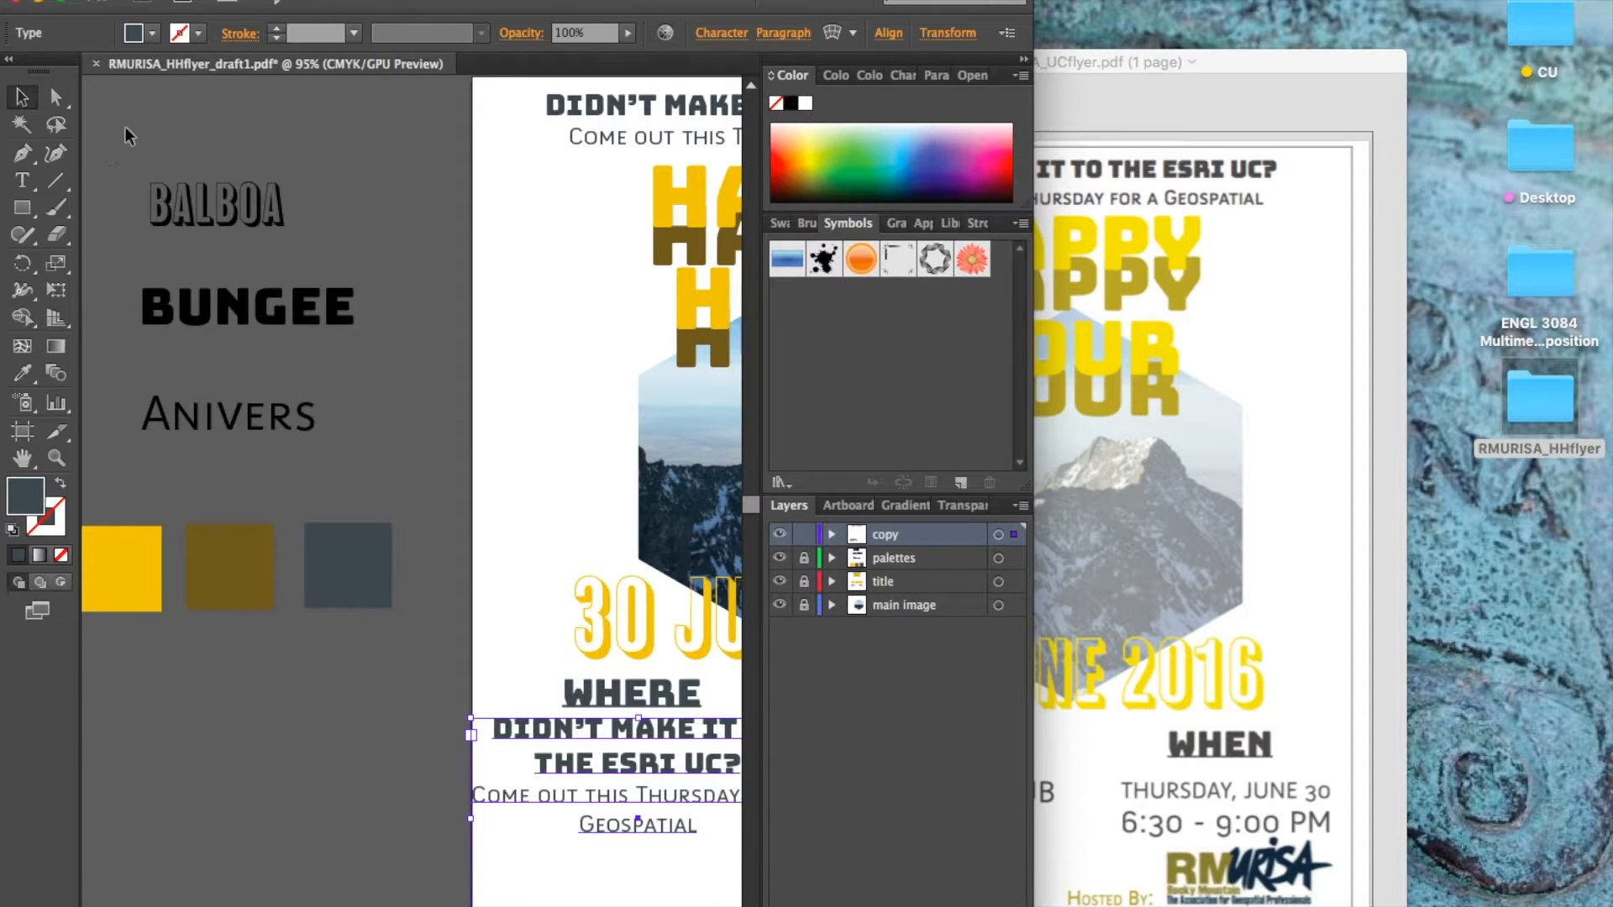
left_click(160, 136)
key("space")
left_click_drag(663, 458, 289, 464)
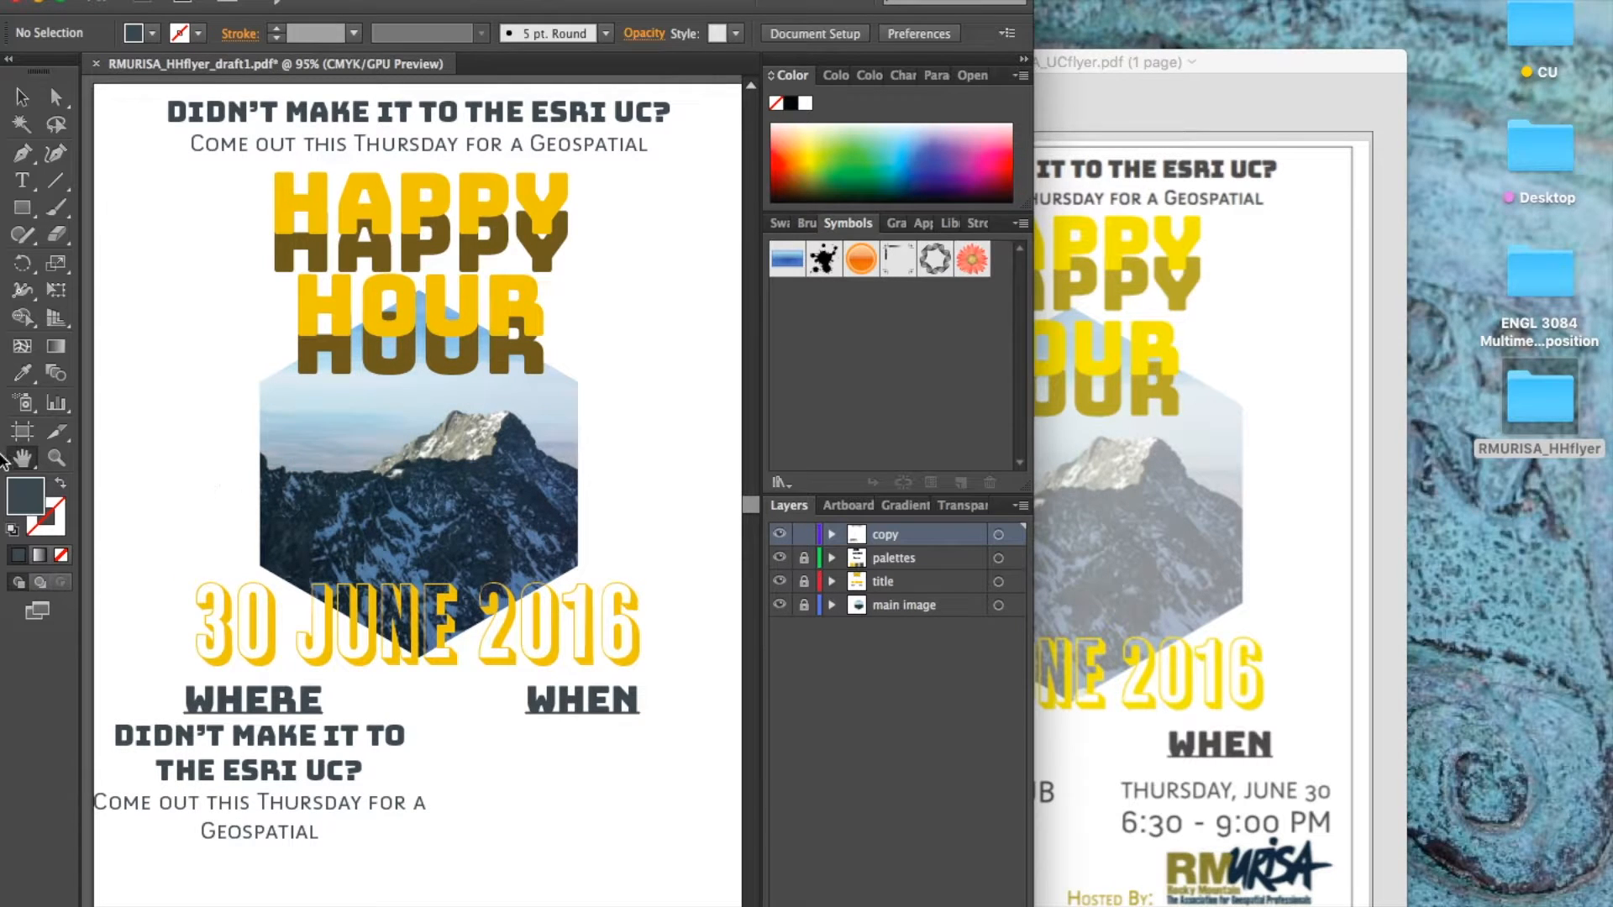
mouse_move(252, 466)
left_mouse_down()
mouse_move(452, 467)
mouse_move(257, 468)
left_mouse_up()
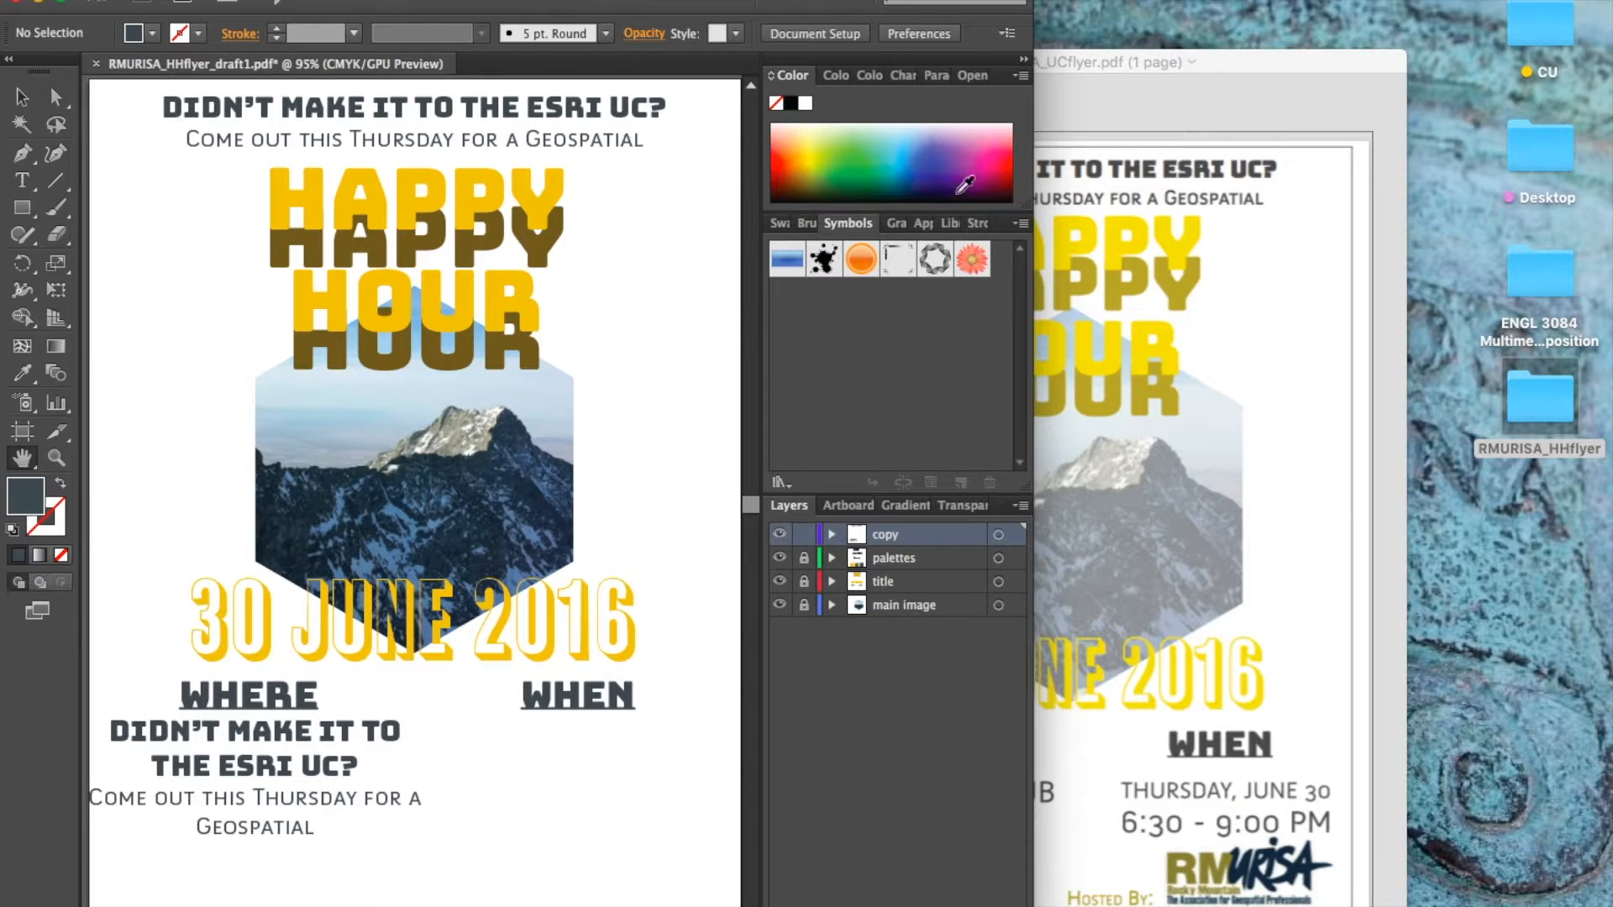
double_click(1087, 59)
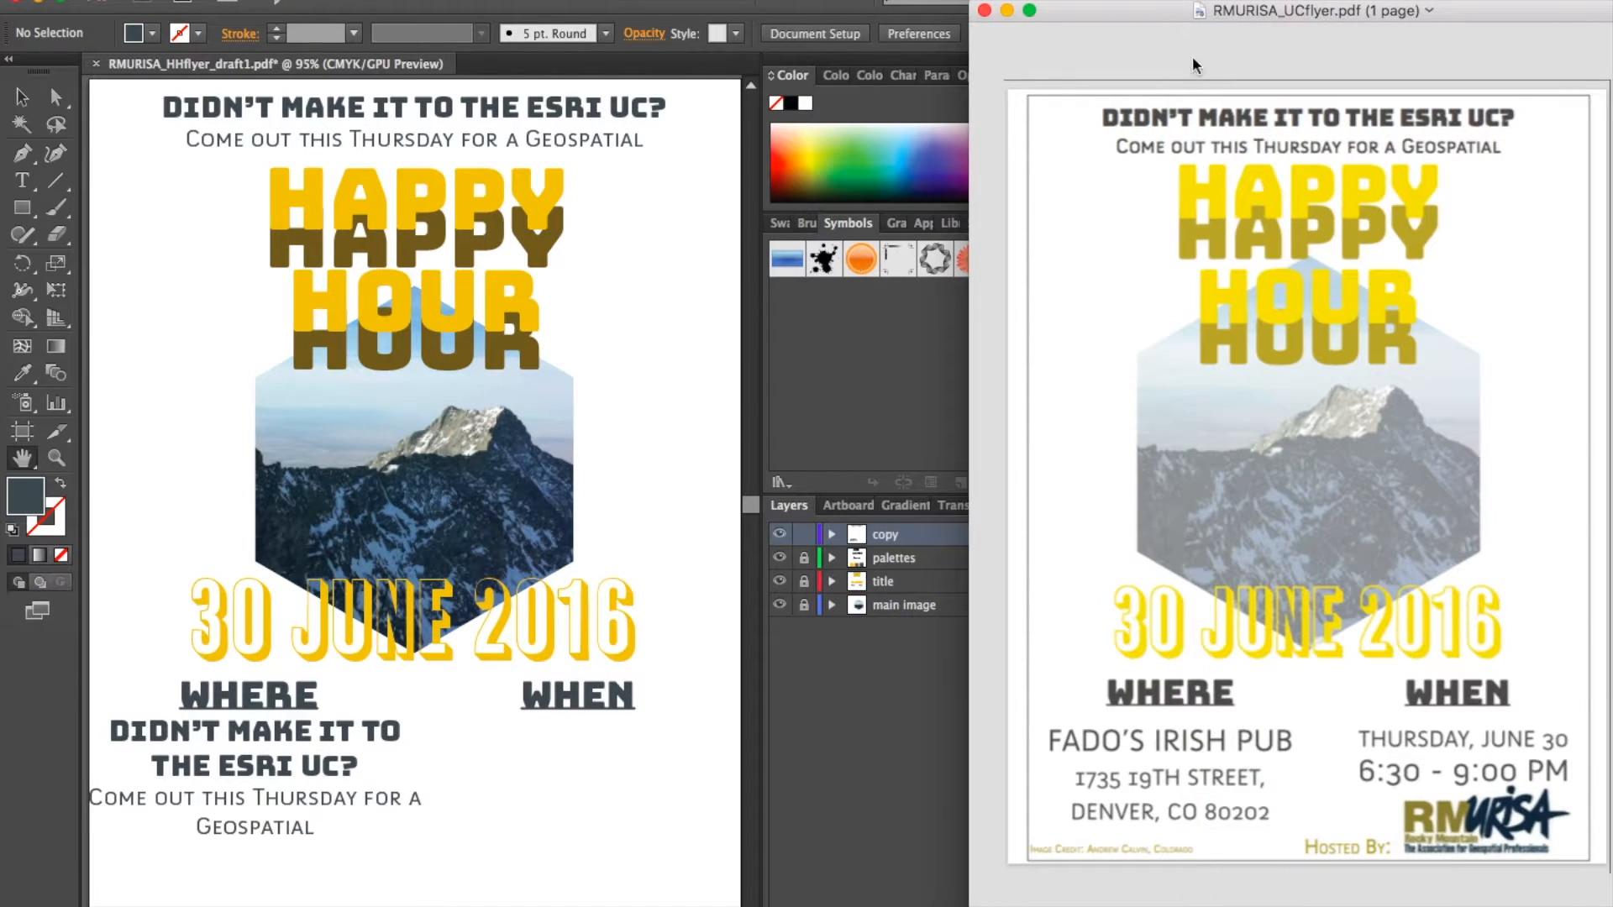
Step: Replace the duplicated intro text under WHERE with the venue name "Fado's Irish Pub"
left_click(220, 780)
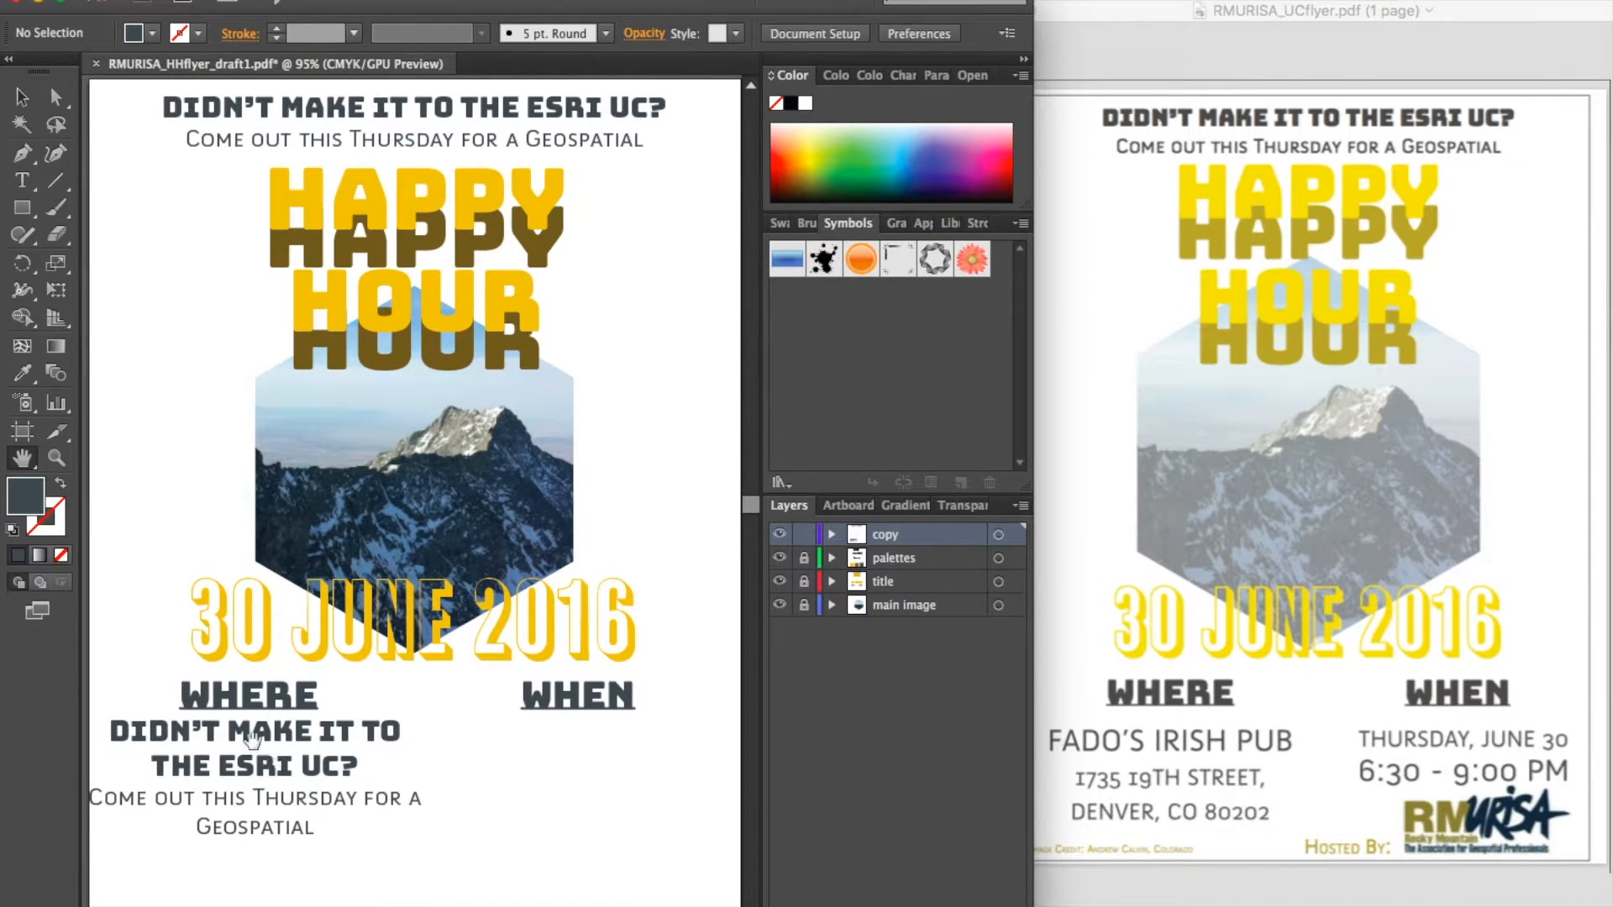
key("v")
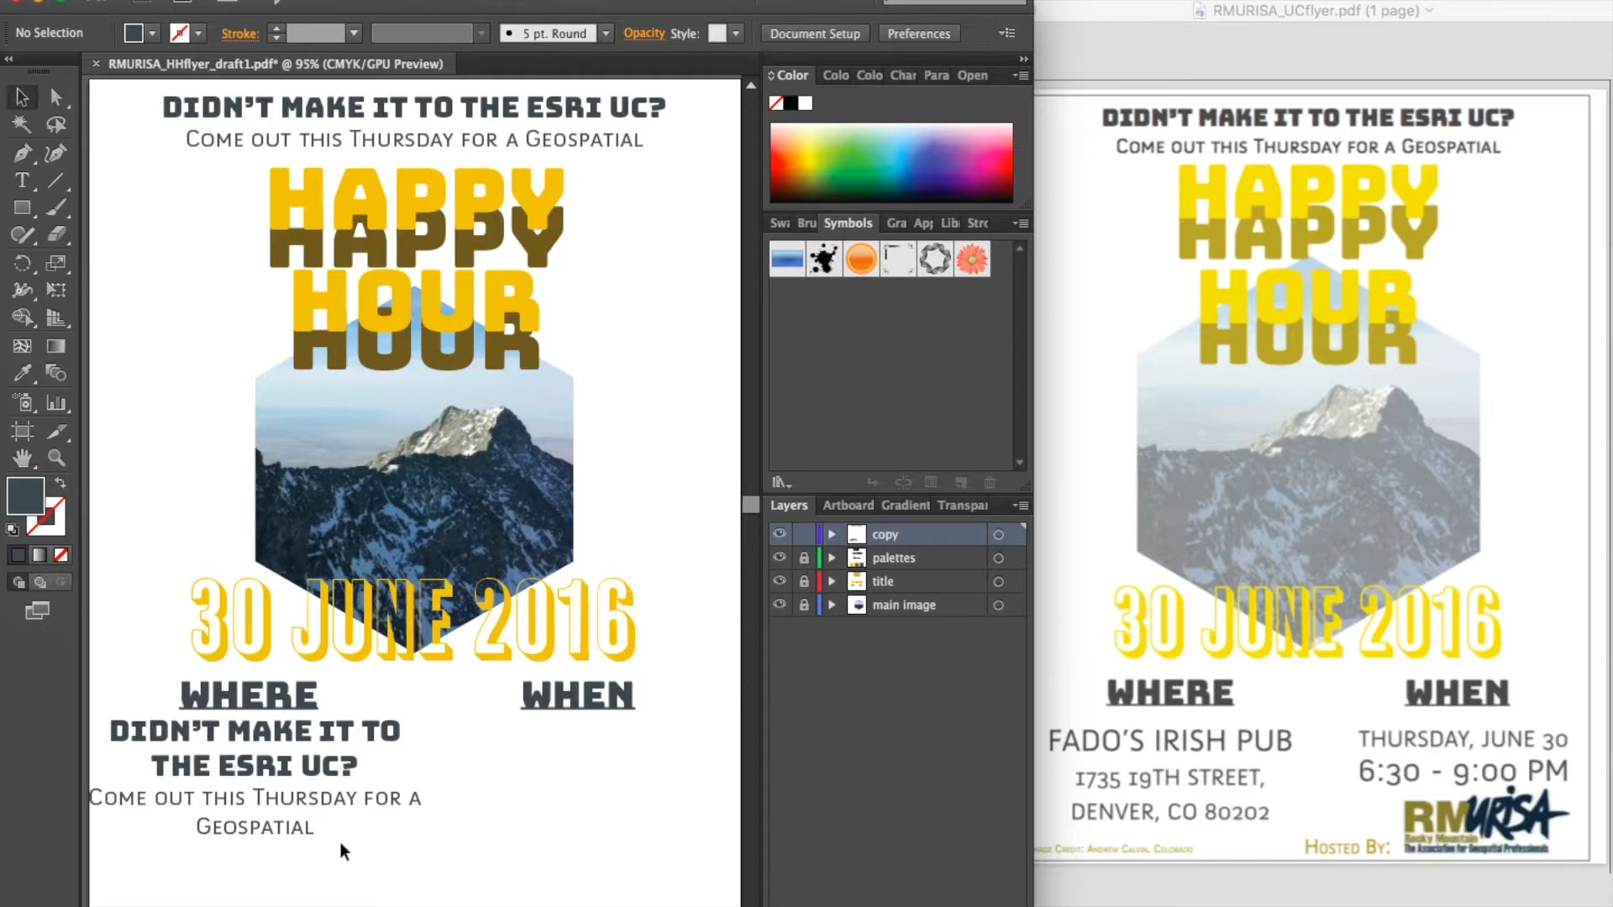
left_click(265, 750)
key("t")
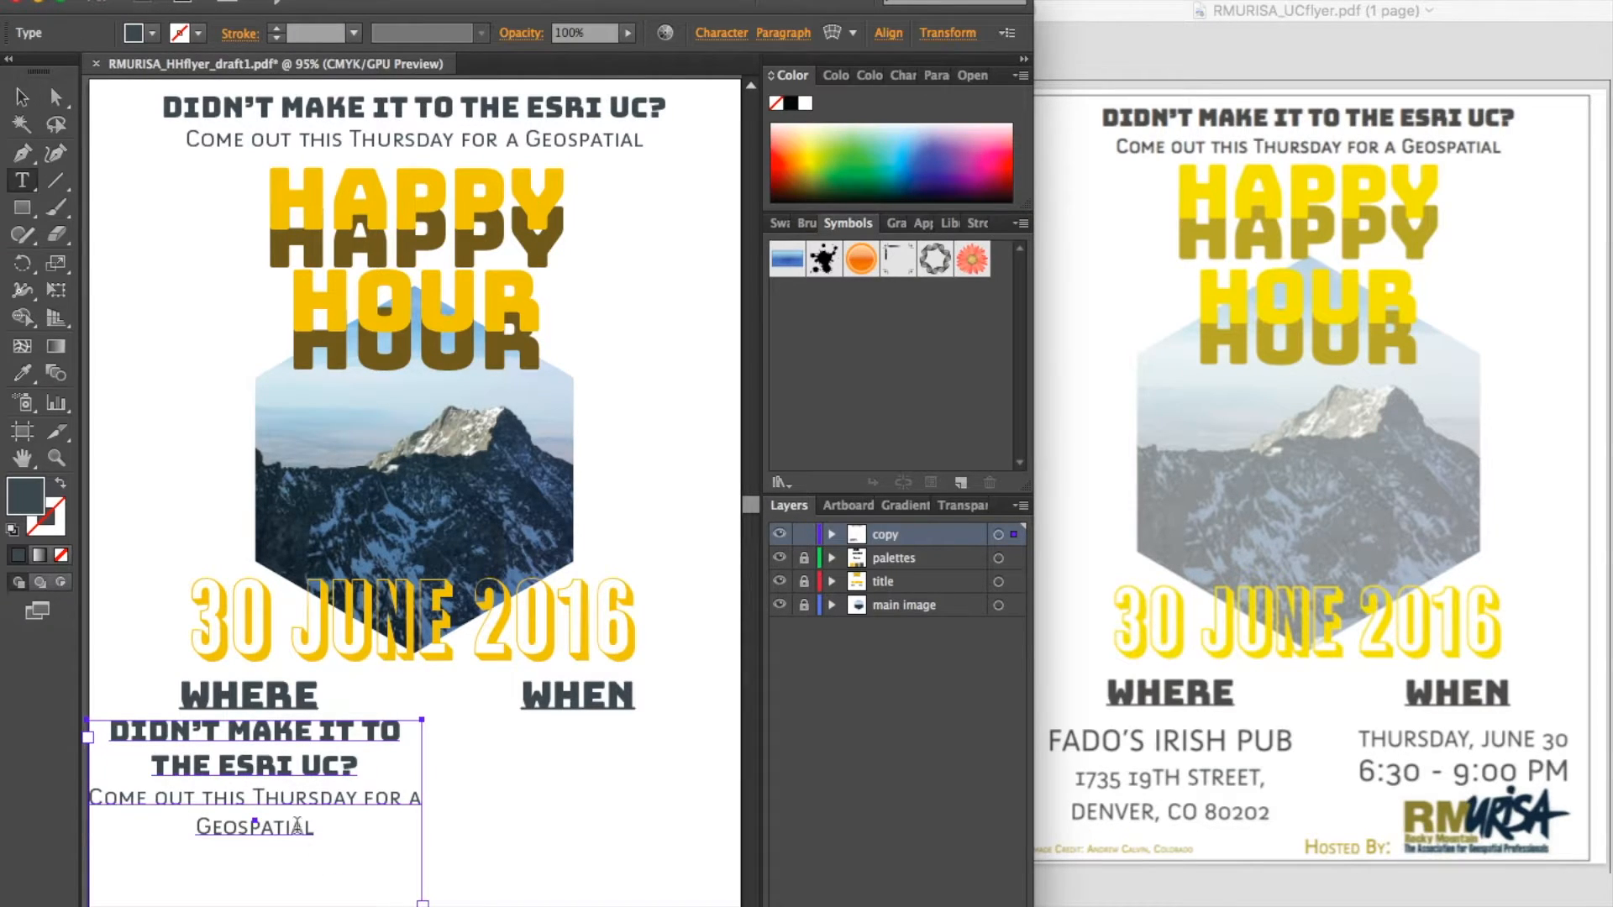
left_click(274, 828)
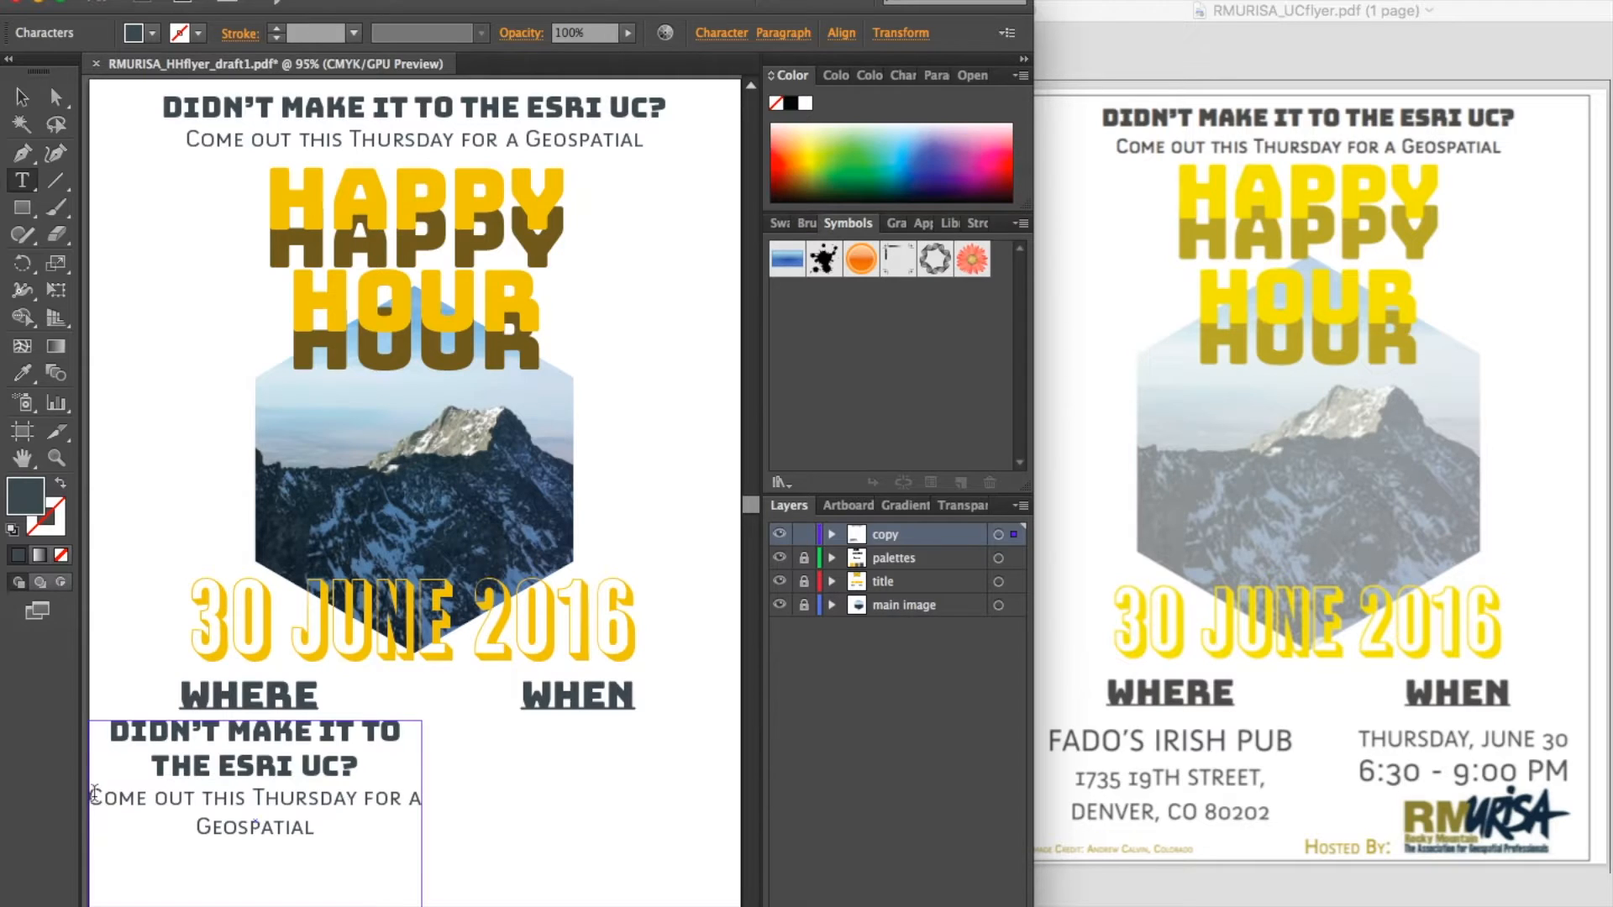
left_click_drag(98, 796, 95, 729)
key("BackSpace")
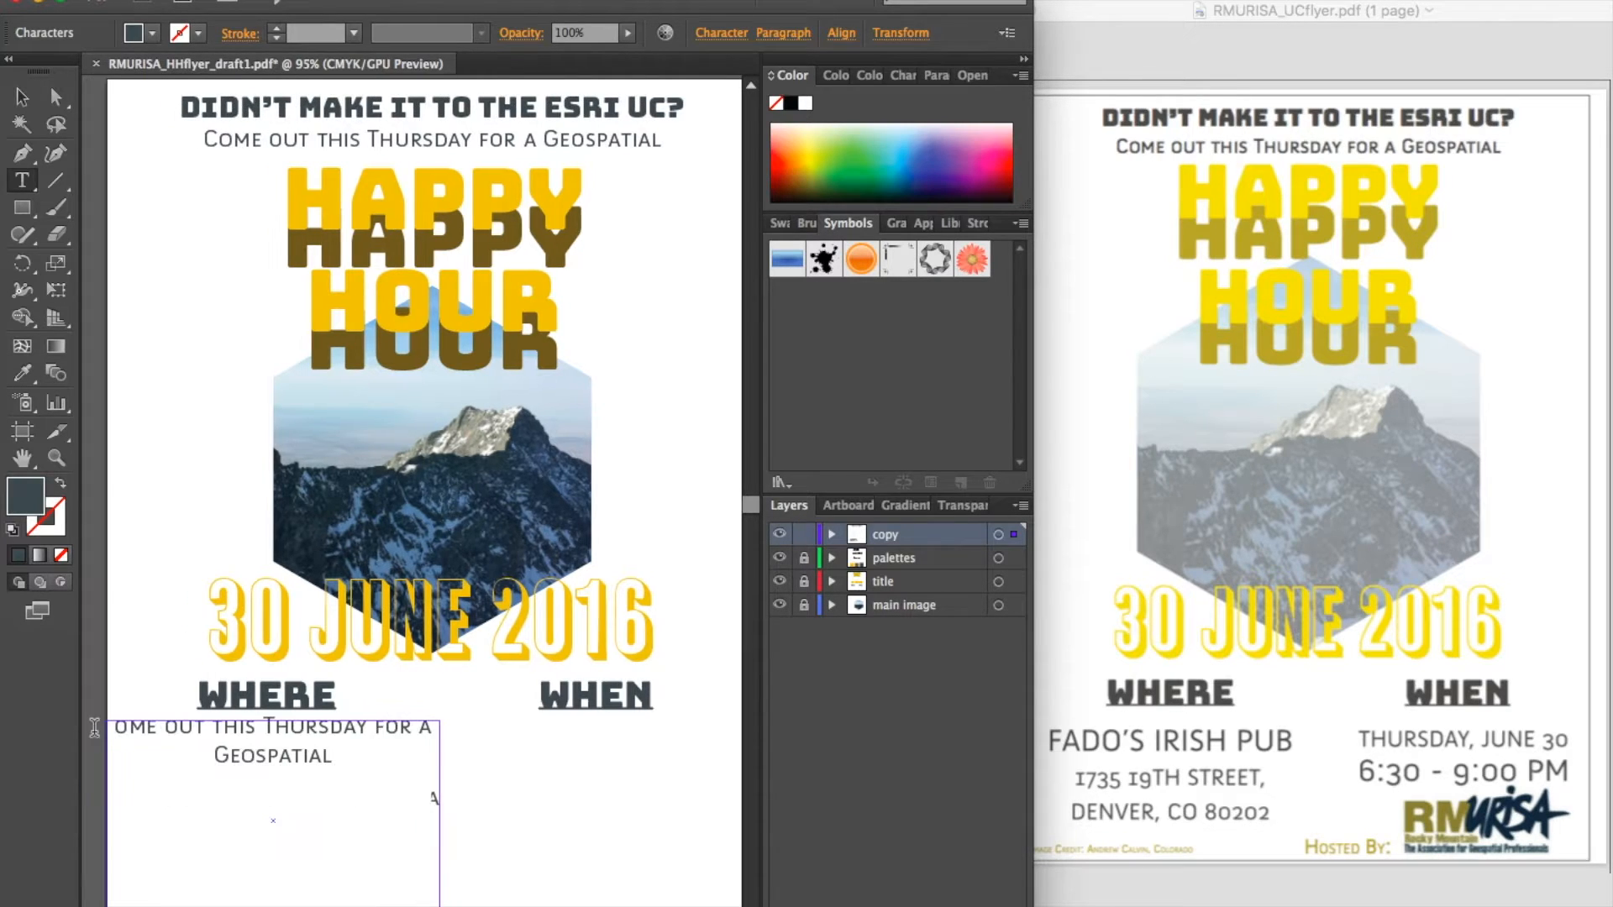
left_click_drag(344, 757, 121, 739)
key("BackSpace")
type("Fado")
type("'s Irish Pu")
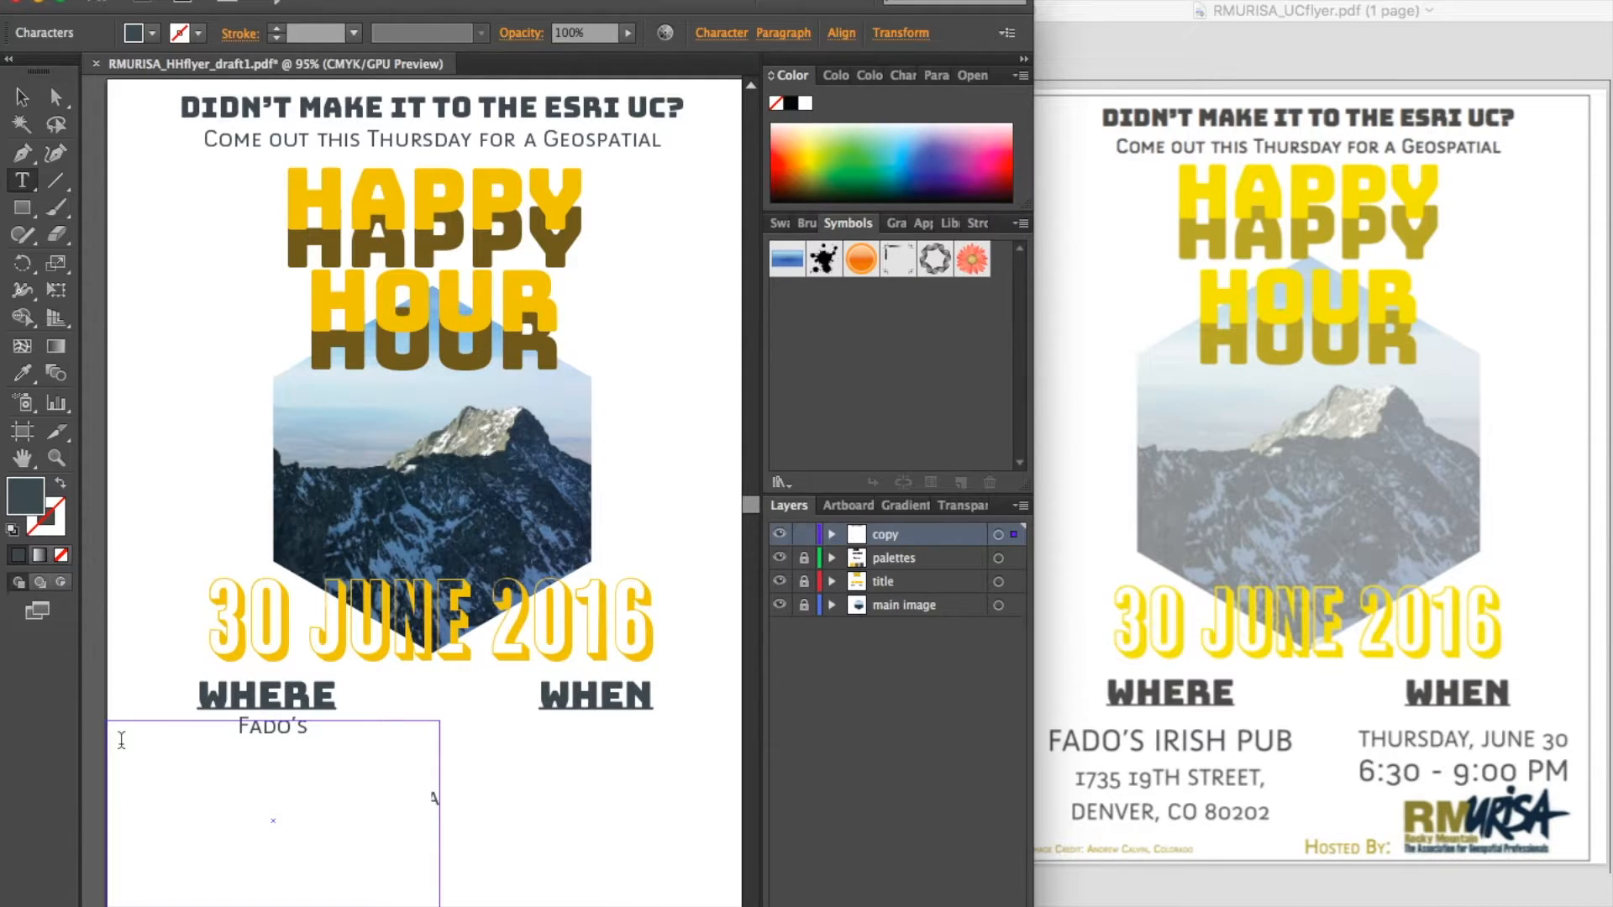
type("b")
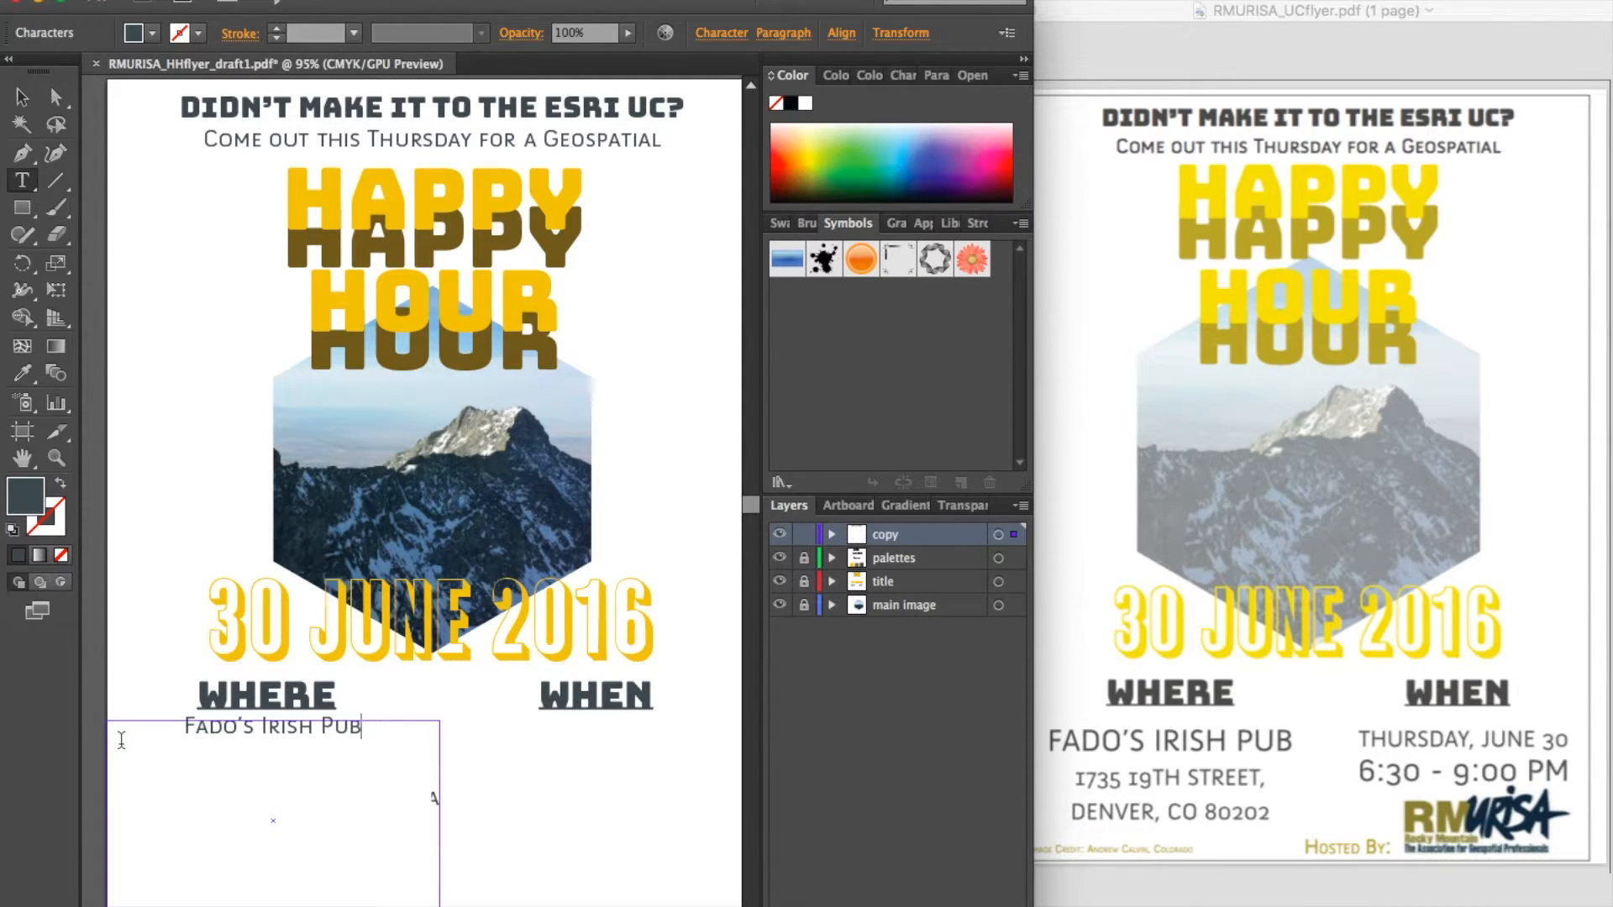
Step: Add the venue's street address and its city, state and ZIP code as two lines beneath the pub name
key("Return")
type("1735 19th Street,")
key("Return")
type("De")
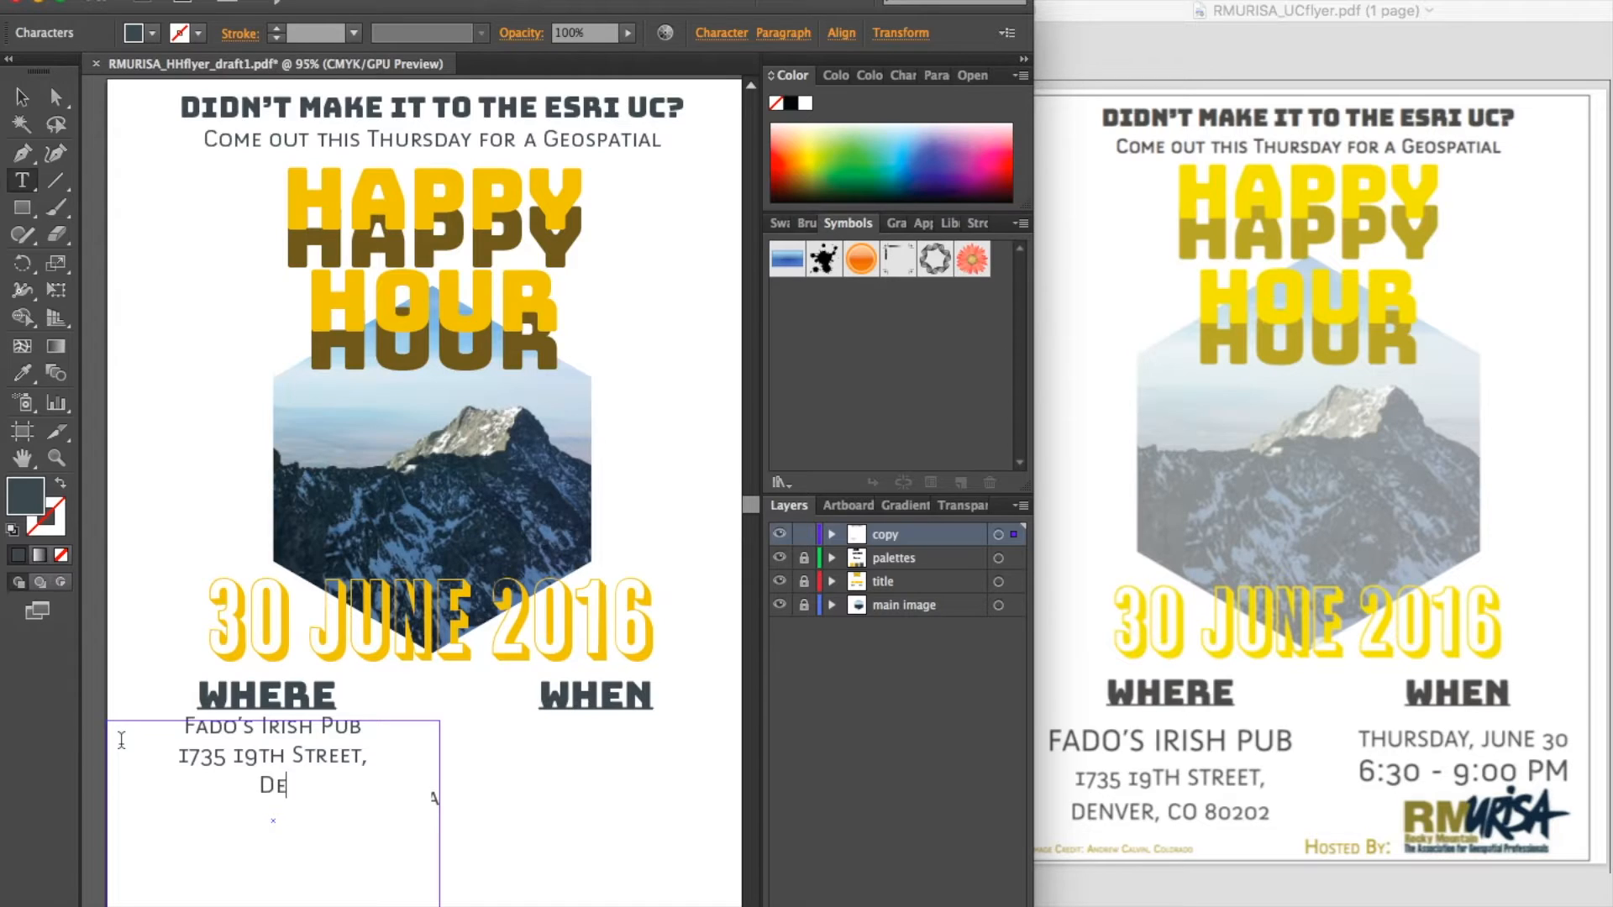
type("nver, CO 80202")
left_click(32, 105)
left_click(547, 873)
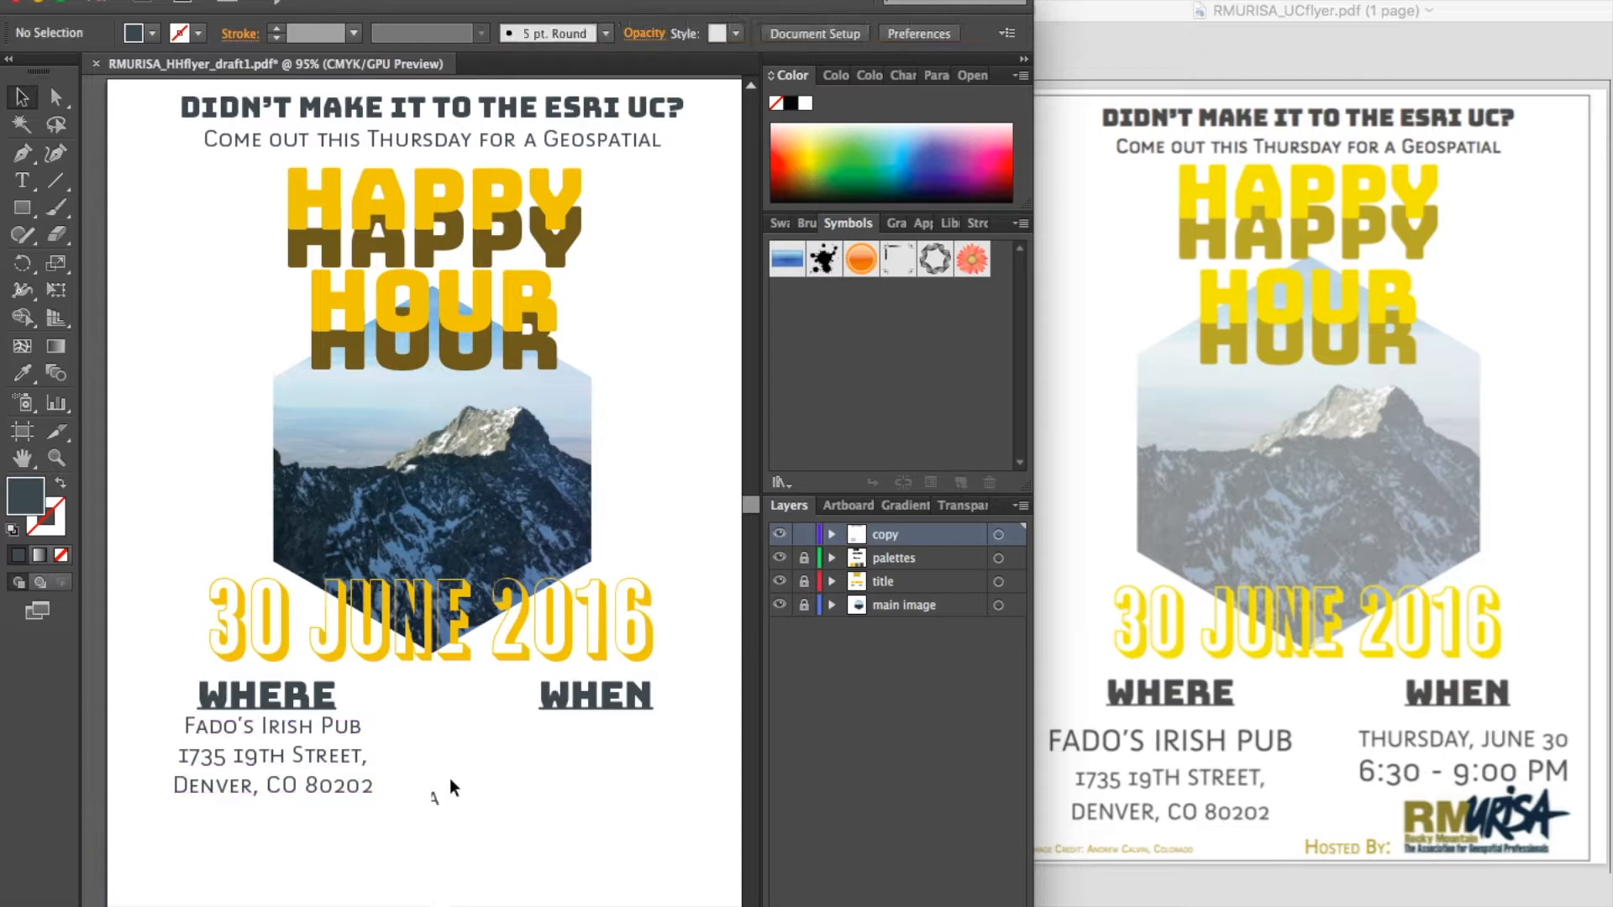
Step: Duplicate the venue text frame beneath the WHEN heading and slightly narrow both frames to separate them
left_click(295, 756)
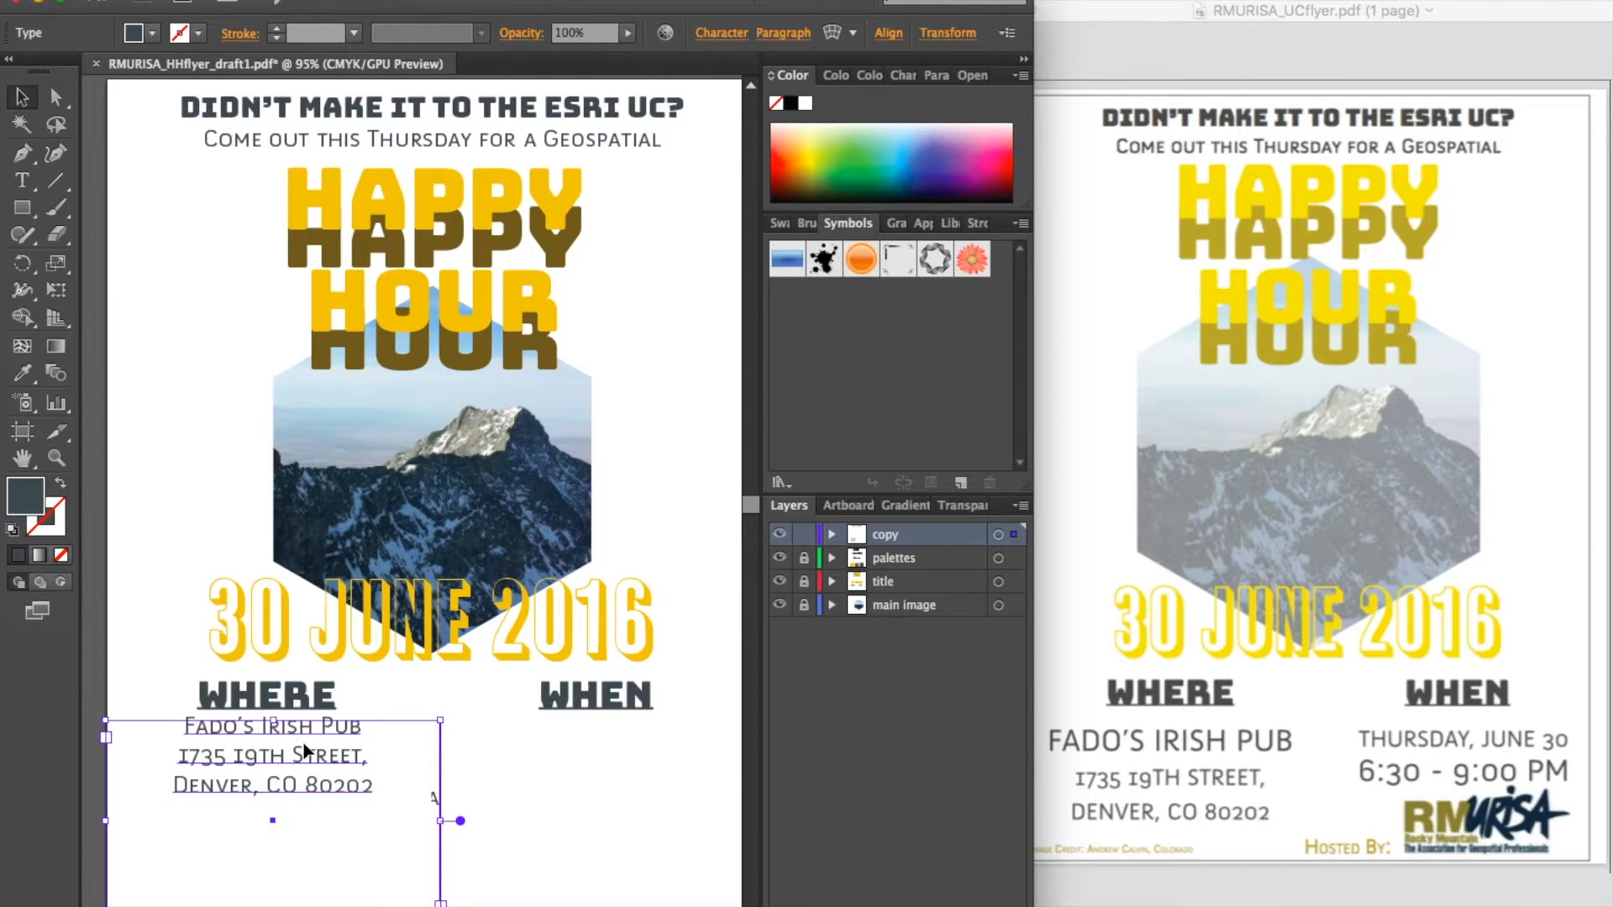
scroll(305, 739, "right", 3)
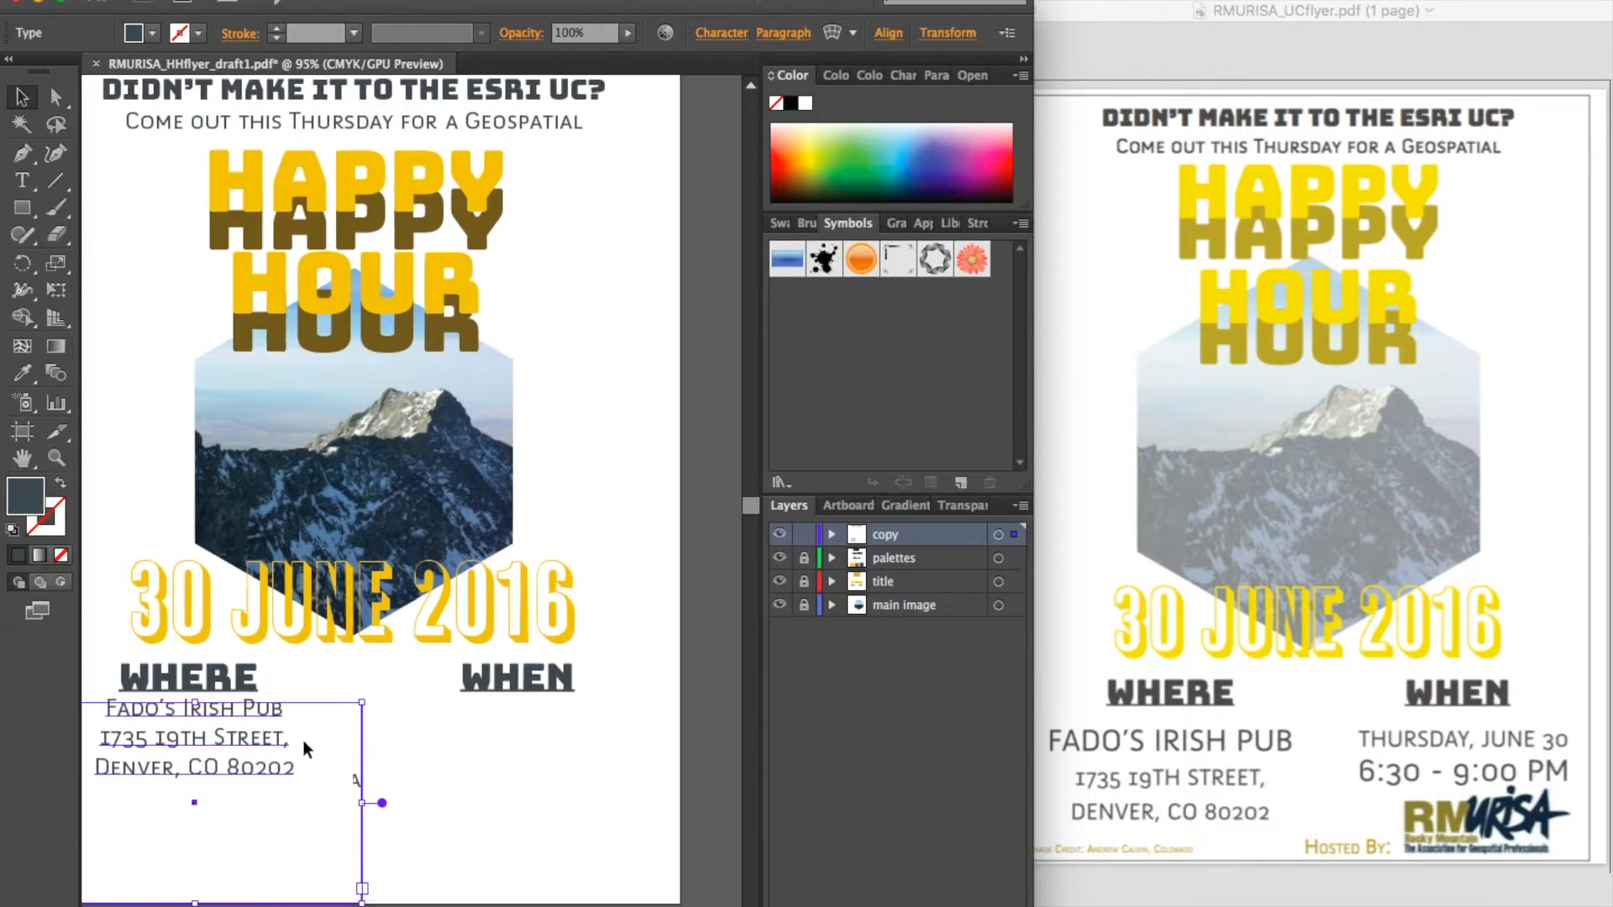
left_click_drag(270, 710, 570, 709)
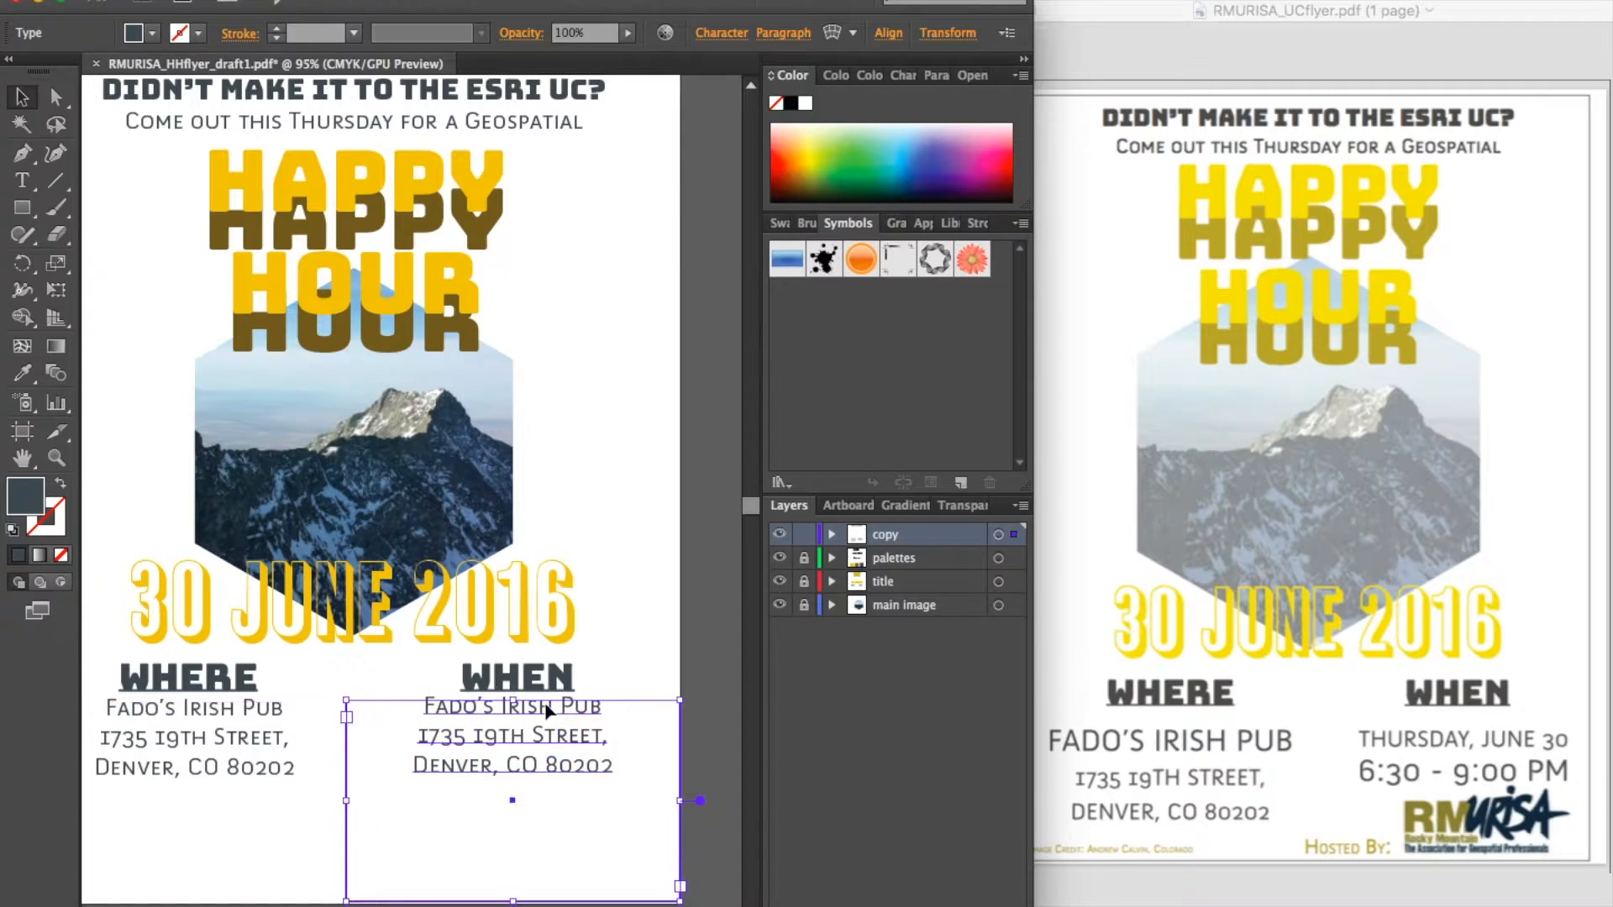
left_click_drag(346, 803, 354, 801)
left_click(289, 768)
left_click(450, 778)
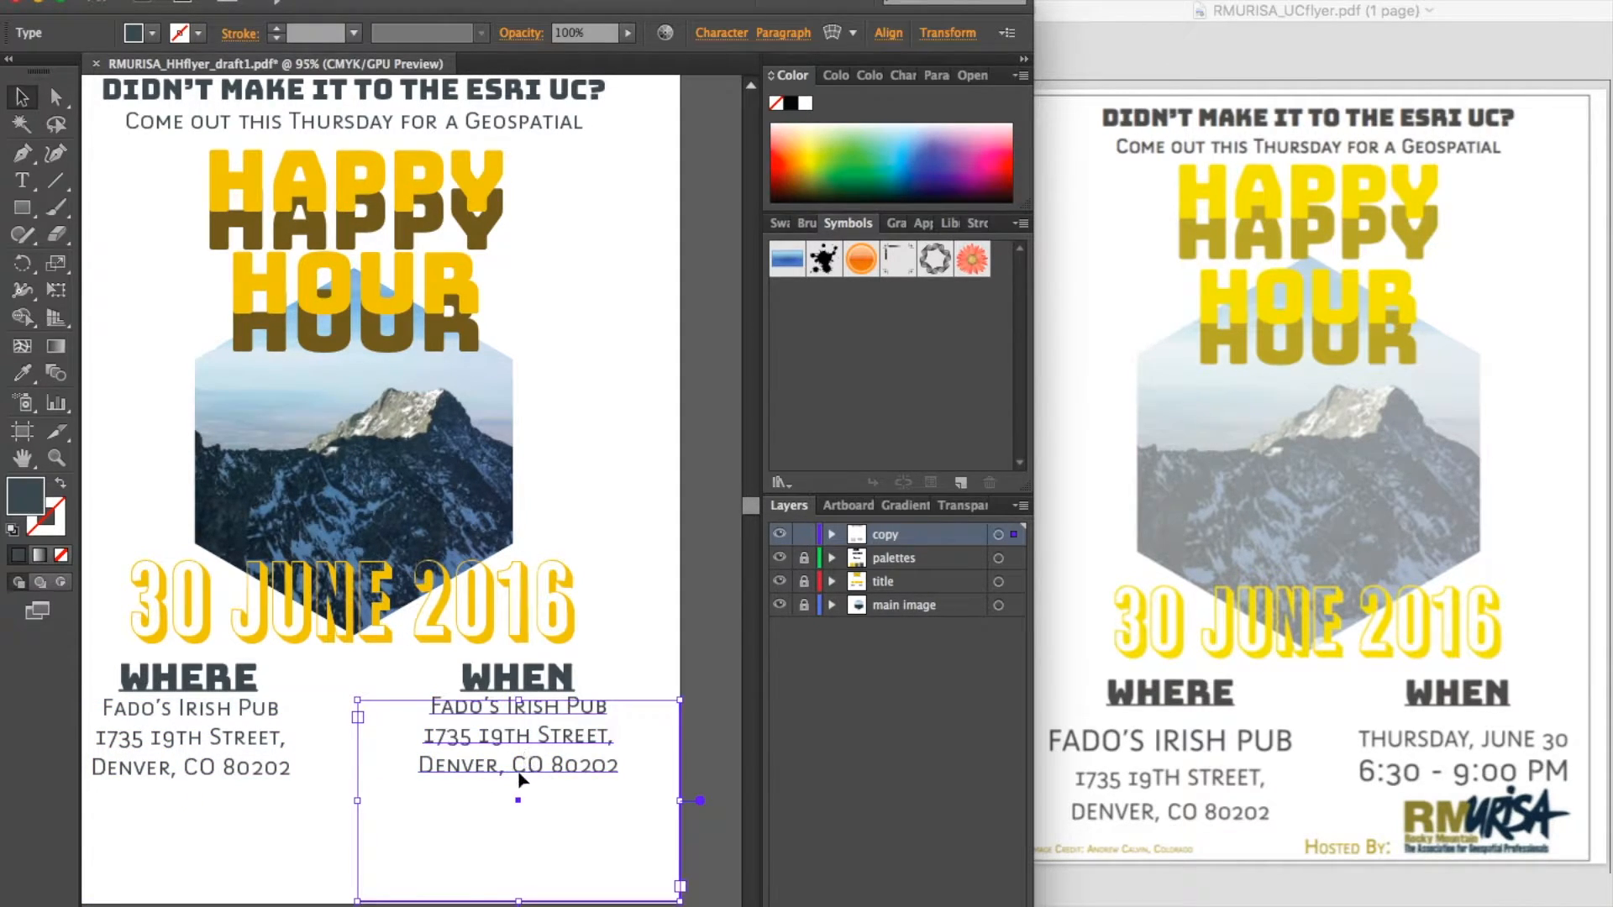
Step: Replace the duplicated text under WHEN with "Thursday, June 30" and "6:30 - 9:00 PM" on two lines
key("t")
left_click(510, 763)
left_click_drag(645, 770, 431, 703)
type("Th")
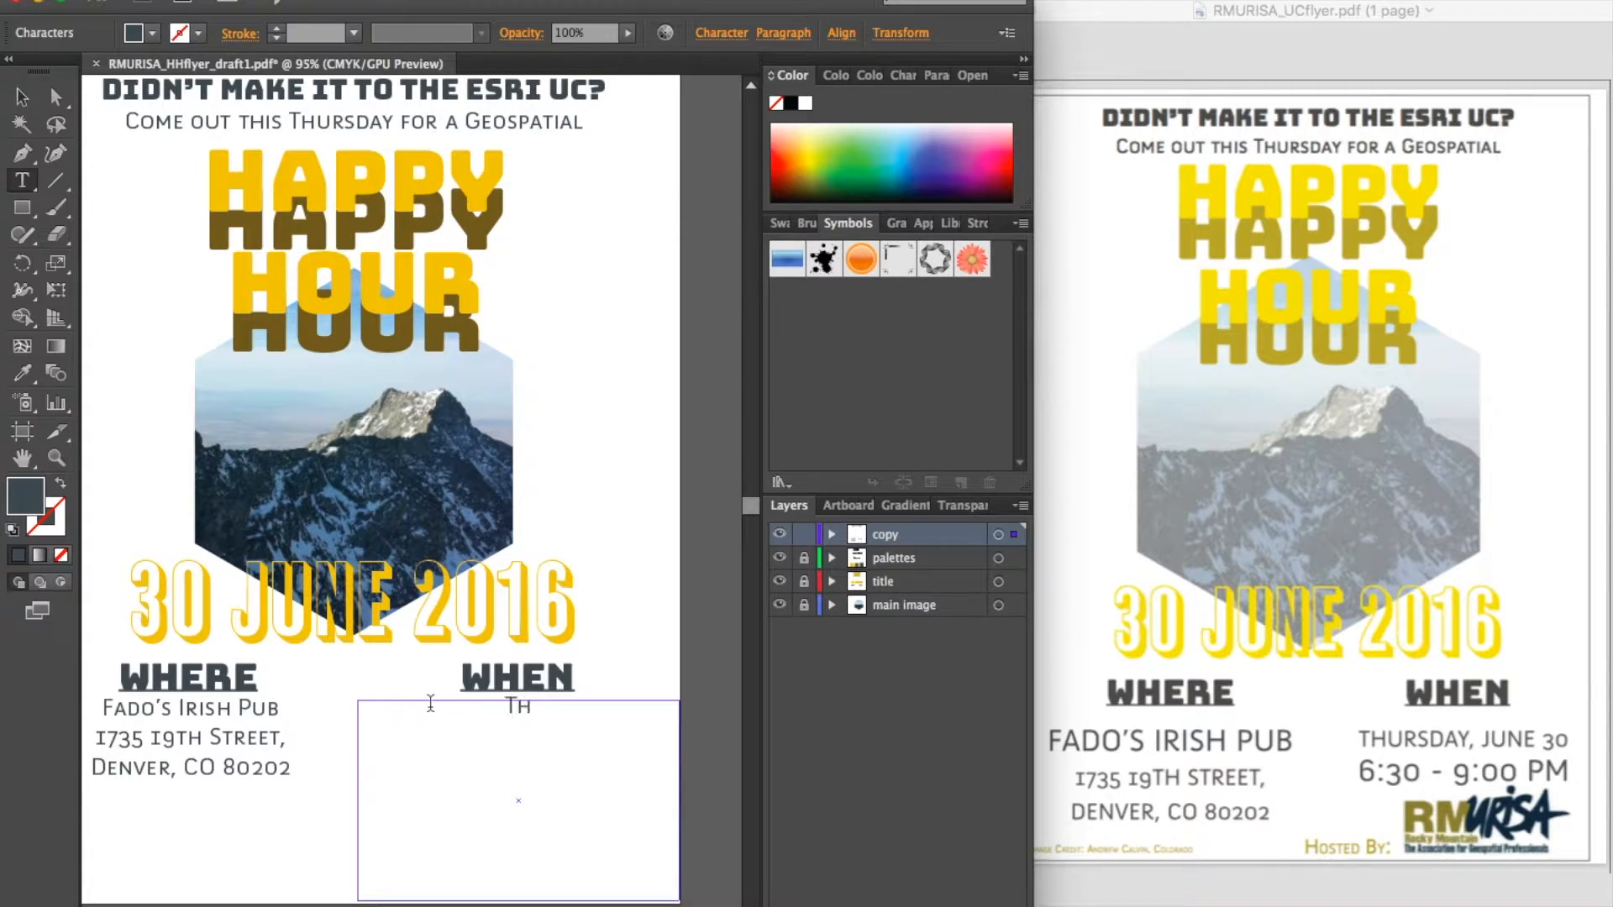
type("ursday, June 30 ")
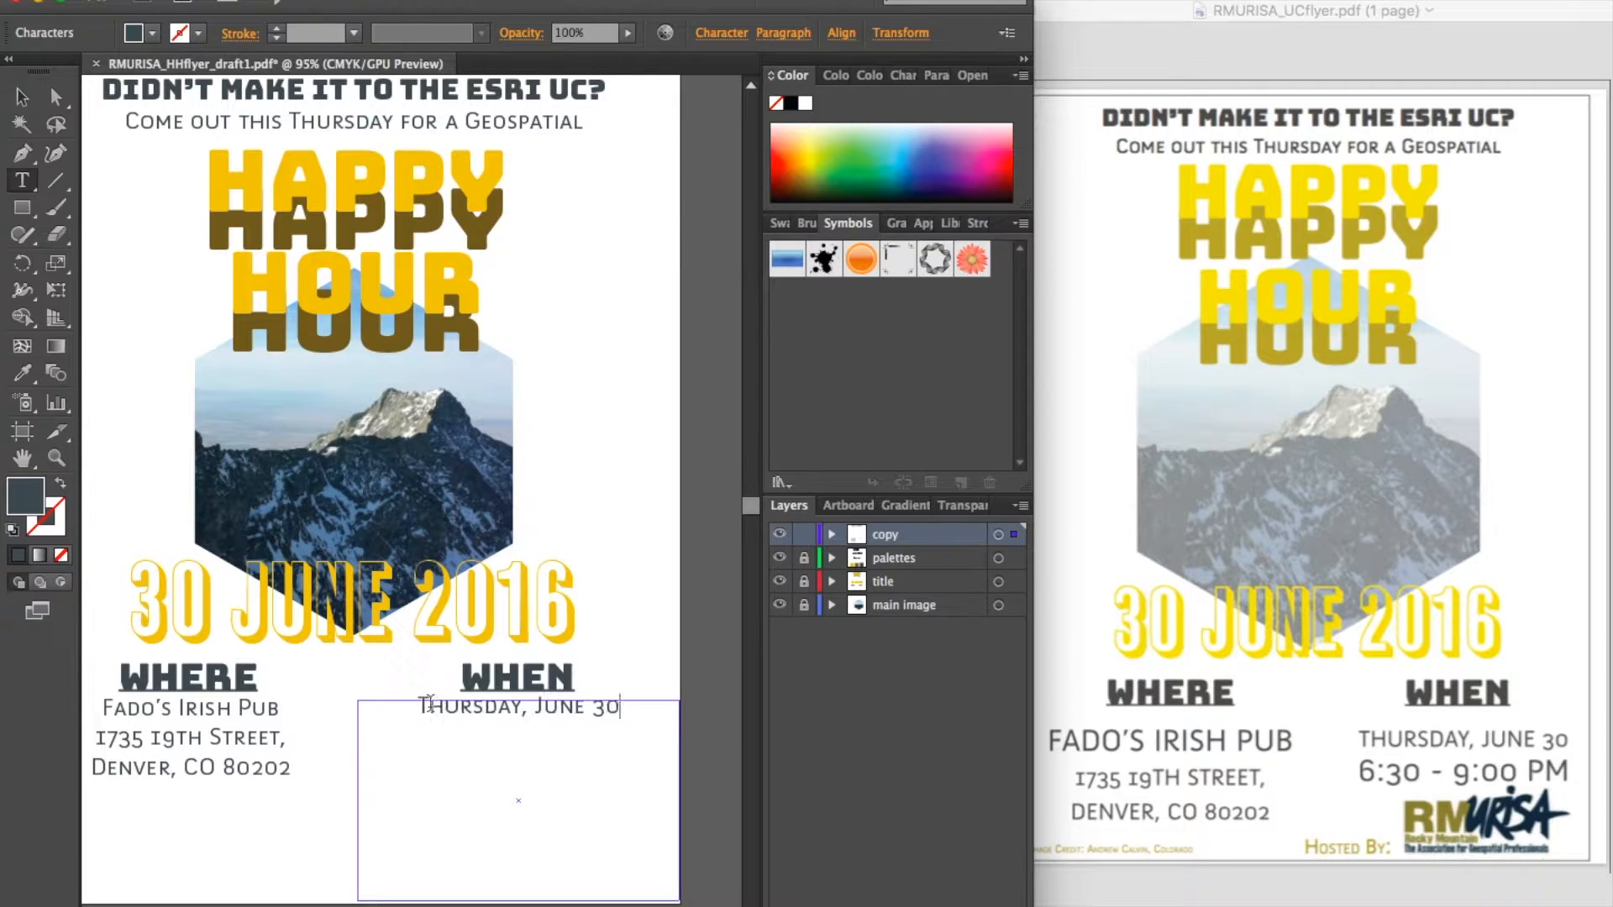
type("6:30 - 9:00 PM")
Step: Widen the Illustrator window and set the font size of the "6:30 - 9:00 PM" line to 32 pt
left_click_drag(647, 735, 405, 734)
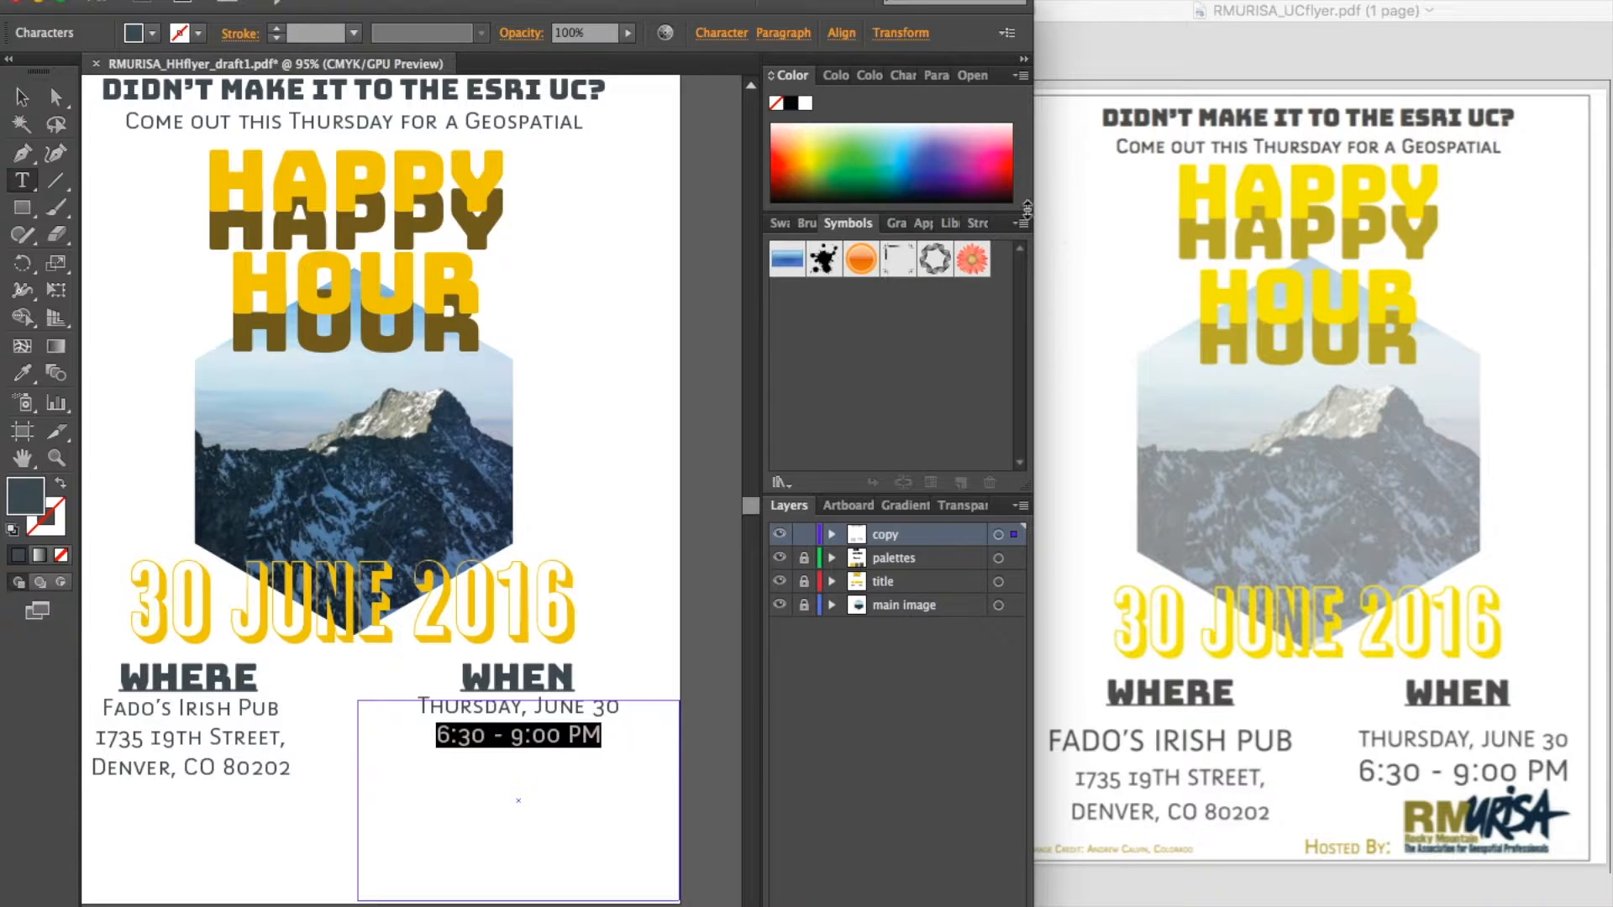
left_click_drag(1033, 210, 1442, 201)
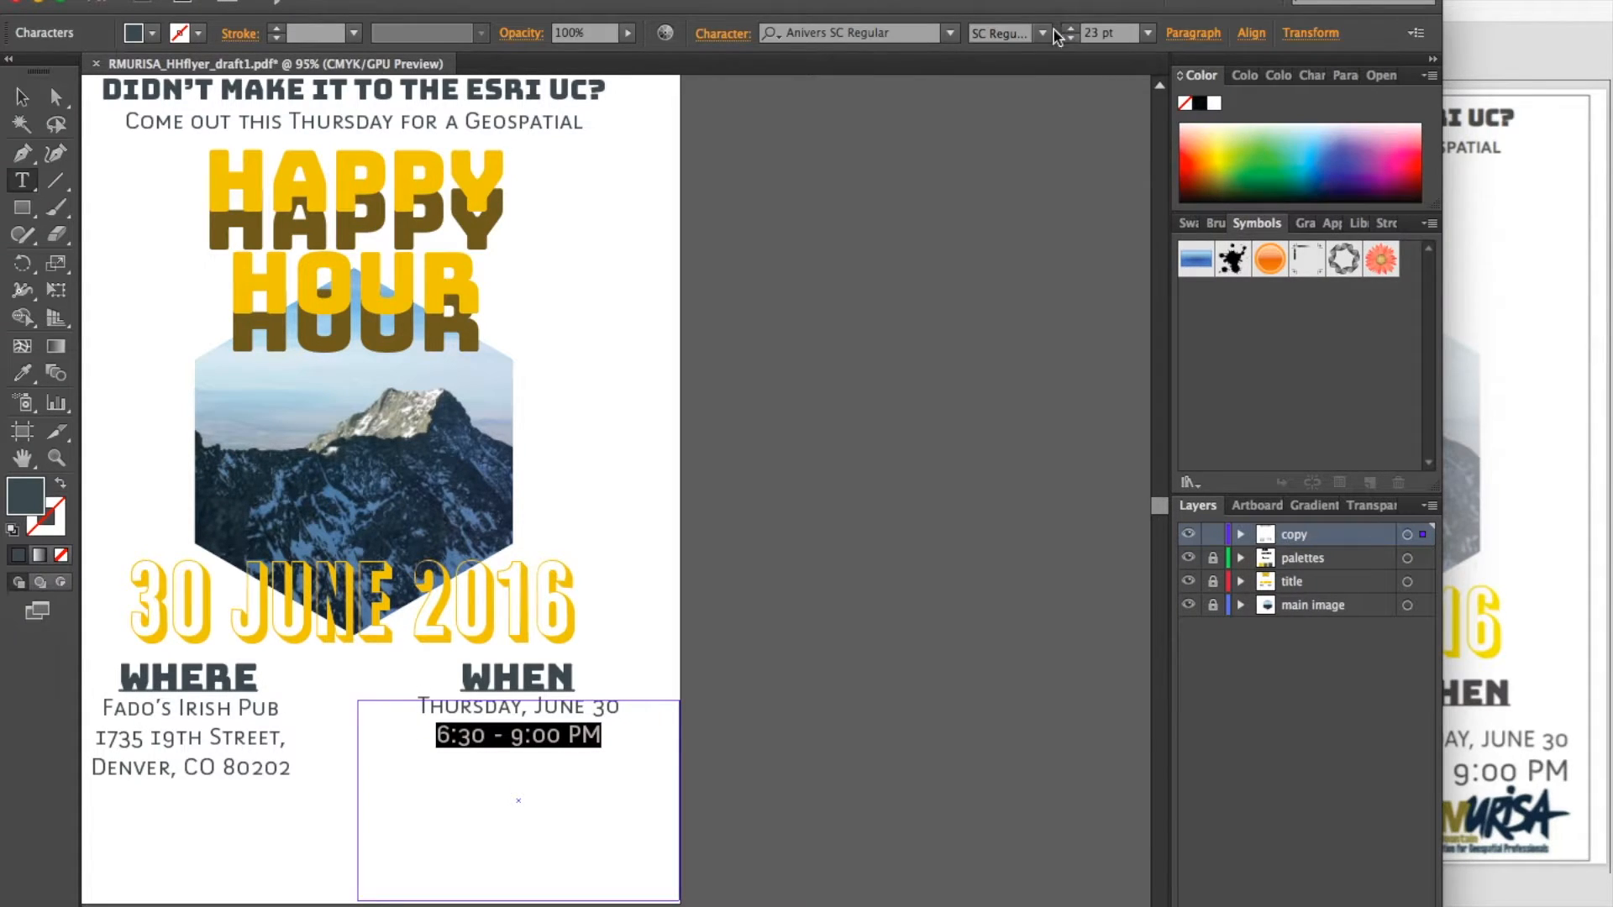
left_click(1148, 34)
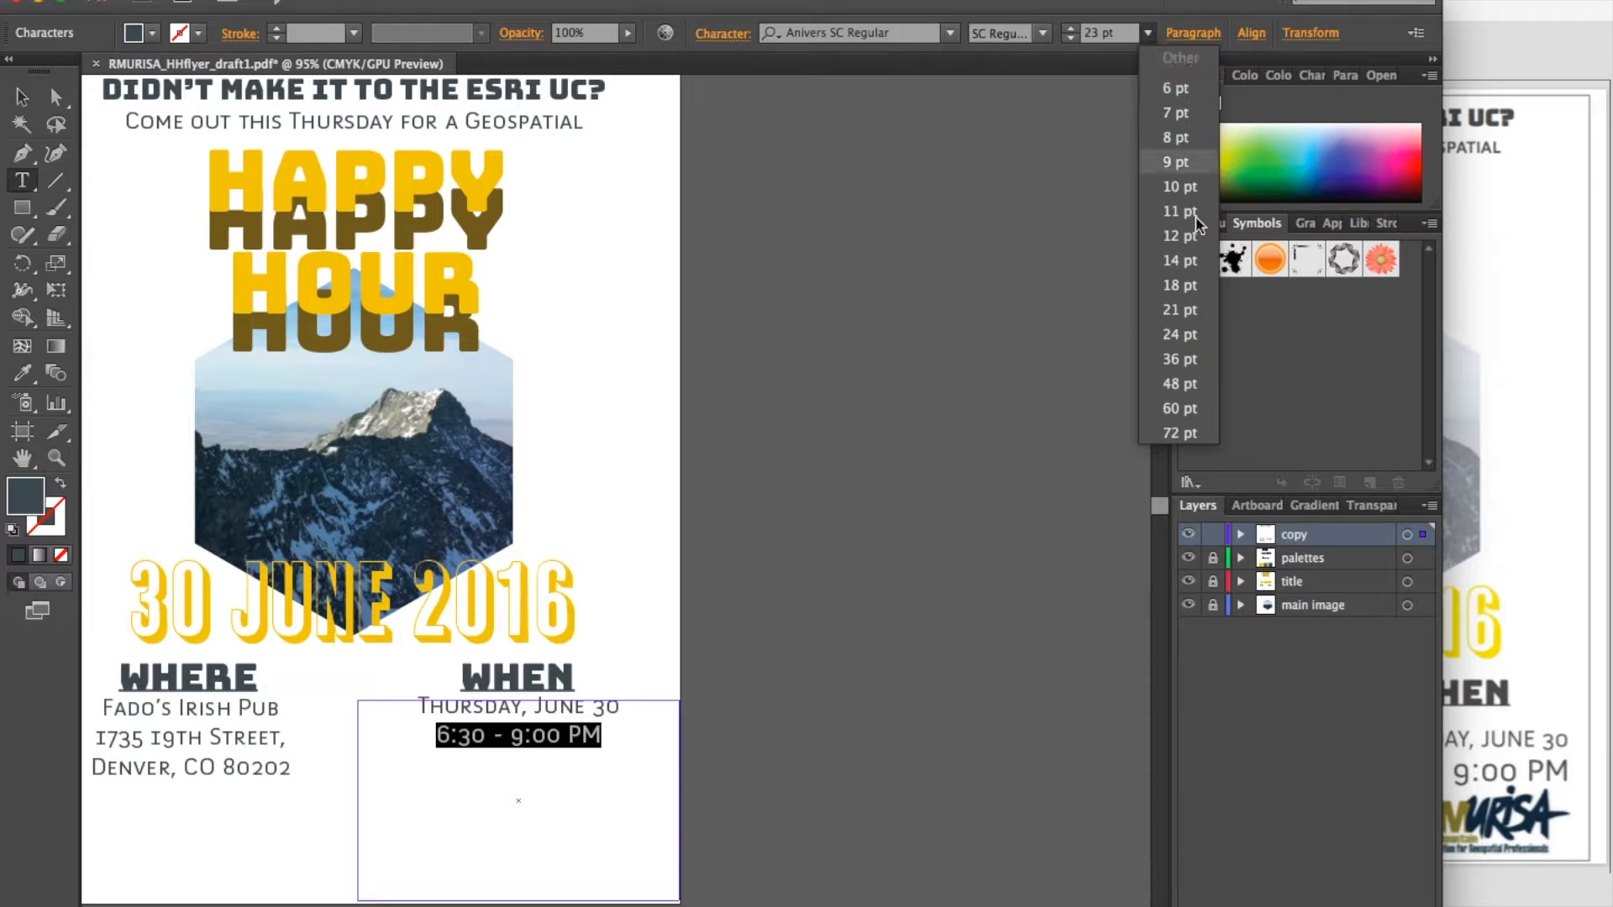
left_click(1143, 351)
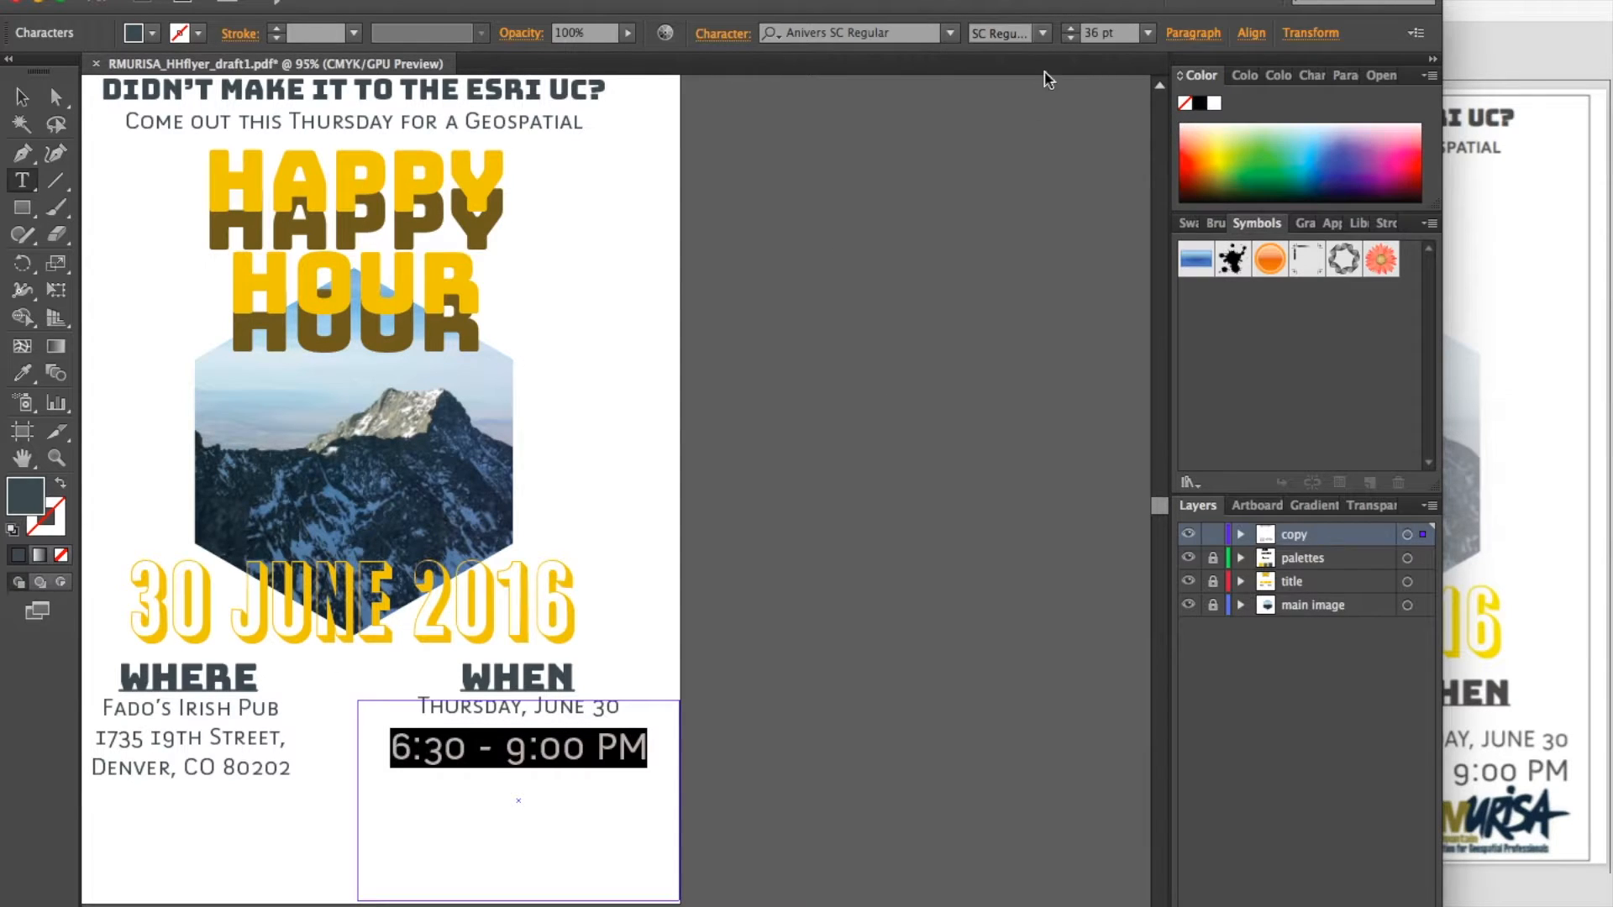
left_click(1091, 33)
key("BackSpace")
type("2")
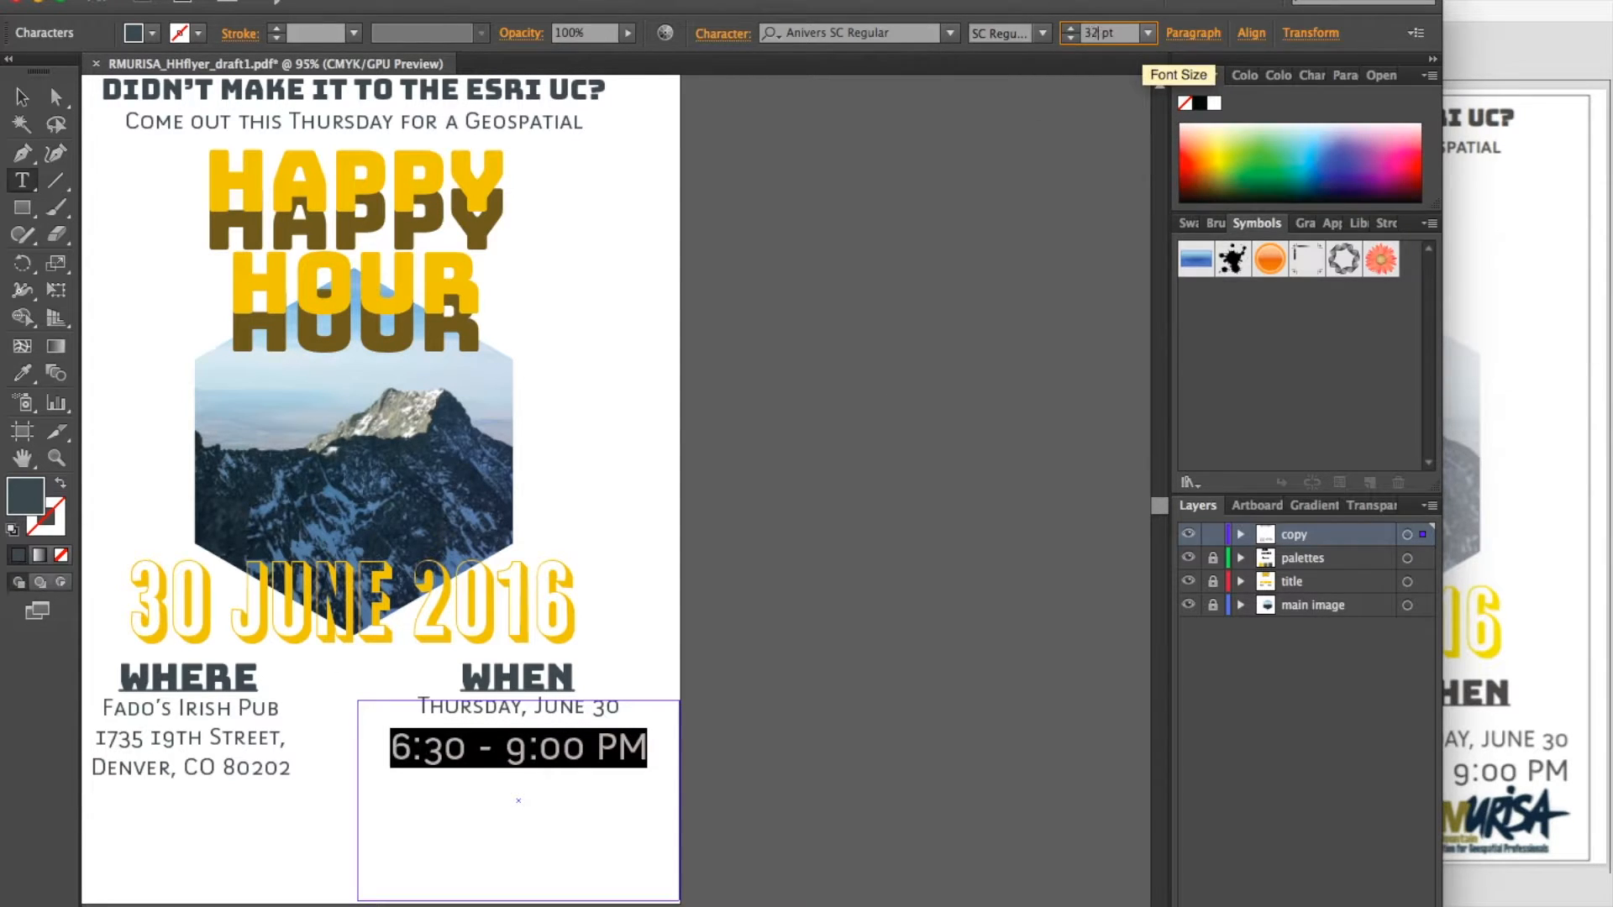
left_click(489, 755)
Step: Set the font size of the "Fado's Irish Pub" line to 32 pt
left_click(206, 739)
left_click_drag(304, 708, 151, 709)
left_click(1147, 33)
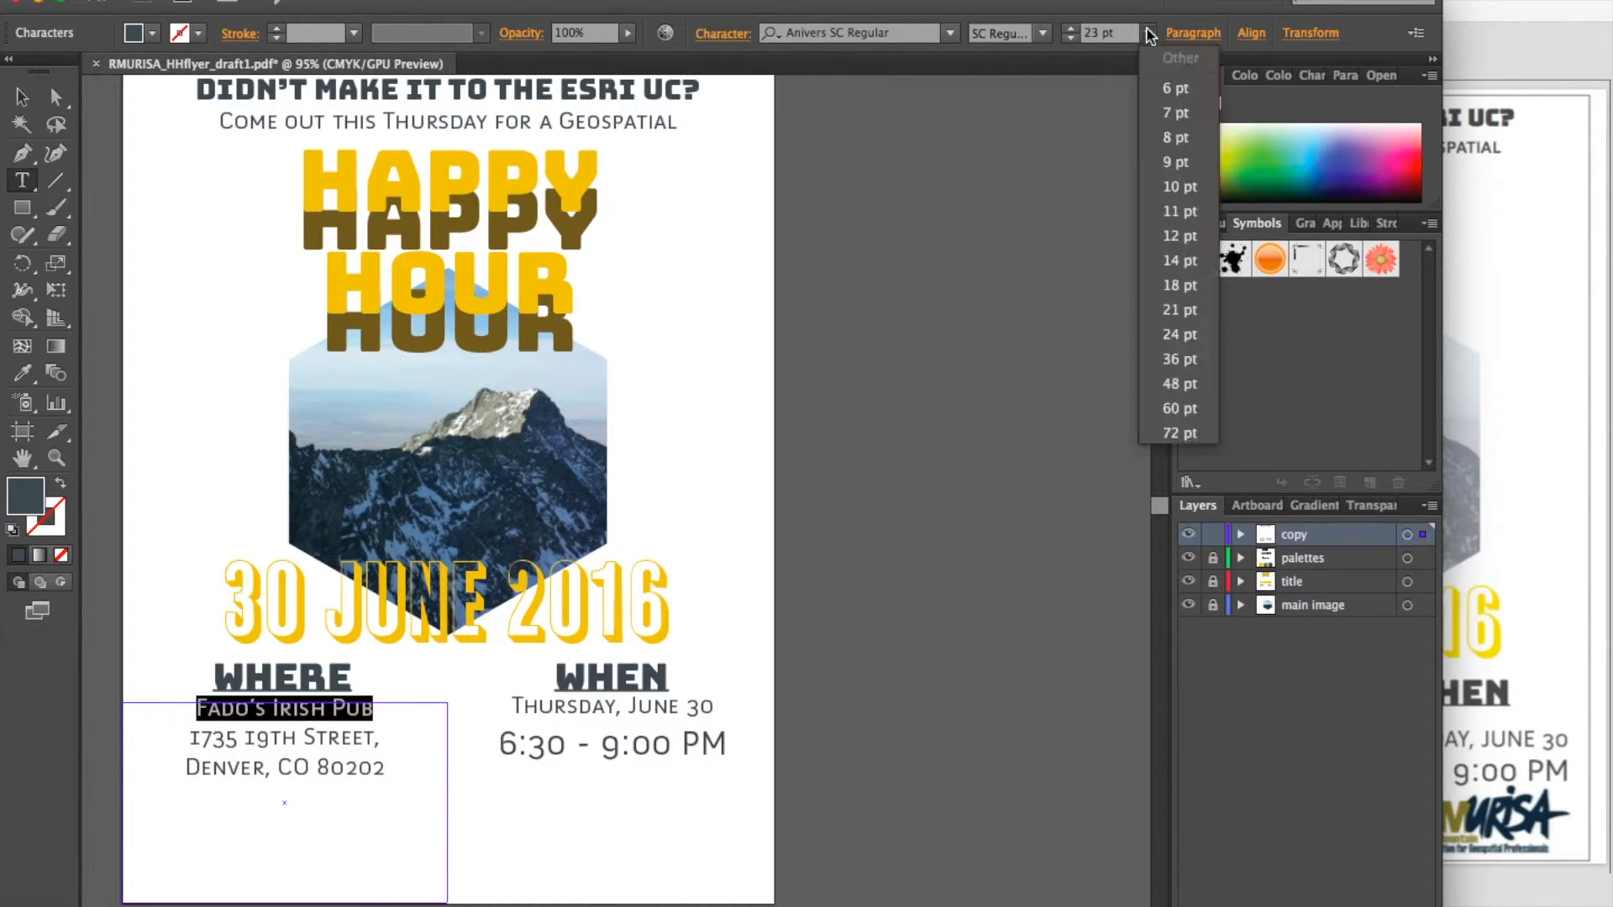
left_click(1097, 33)
key("BackSpace")
key("BackSpace")
type("32")
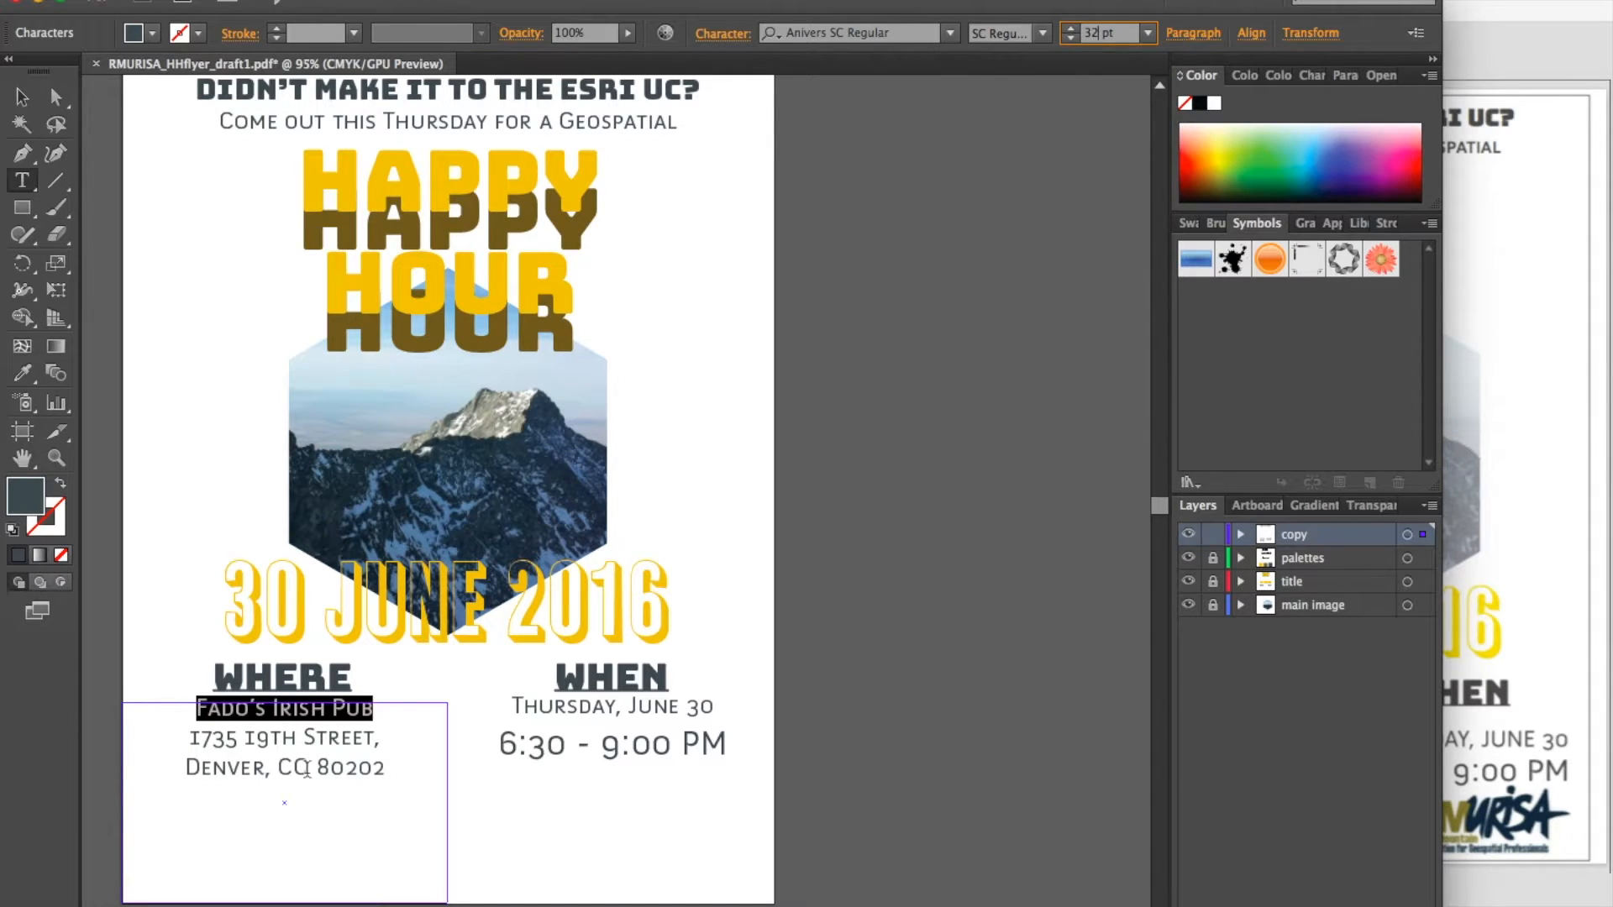
Step: Set the two address lines below the pub name to 24 pt
left_click(307, 768)
left_click_drag(393, 783, 186, 743)
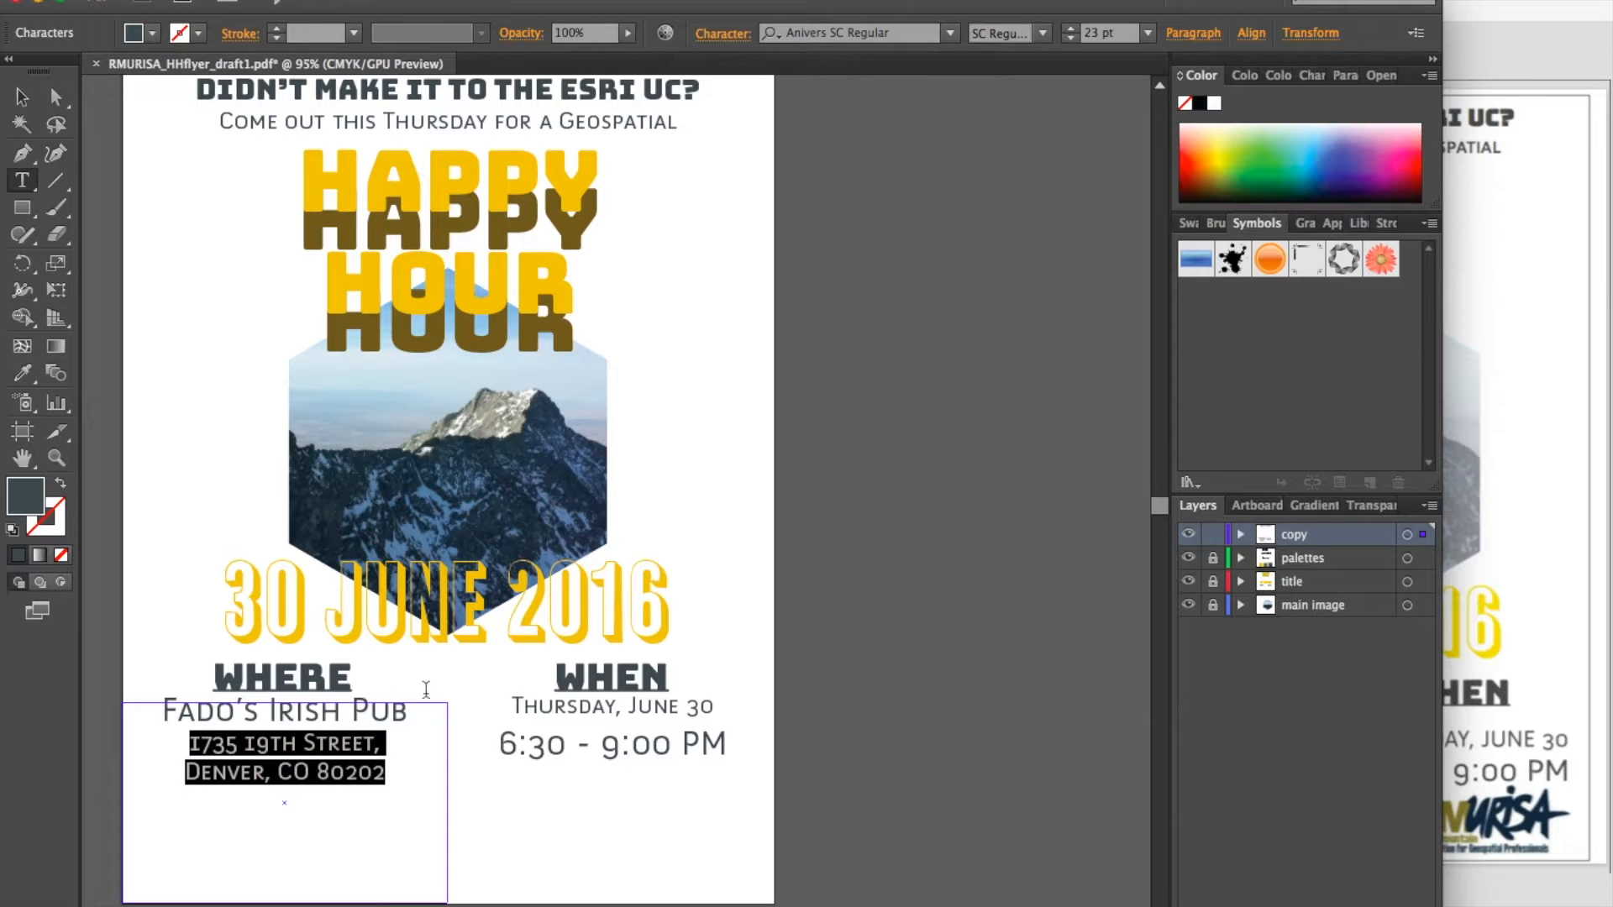
left_click(1148, 33)
left_click(1180, 334)
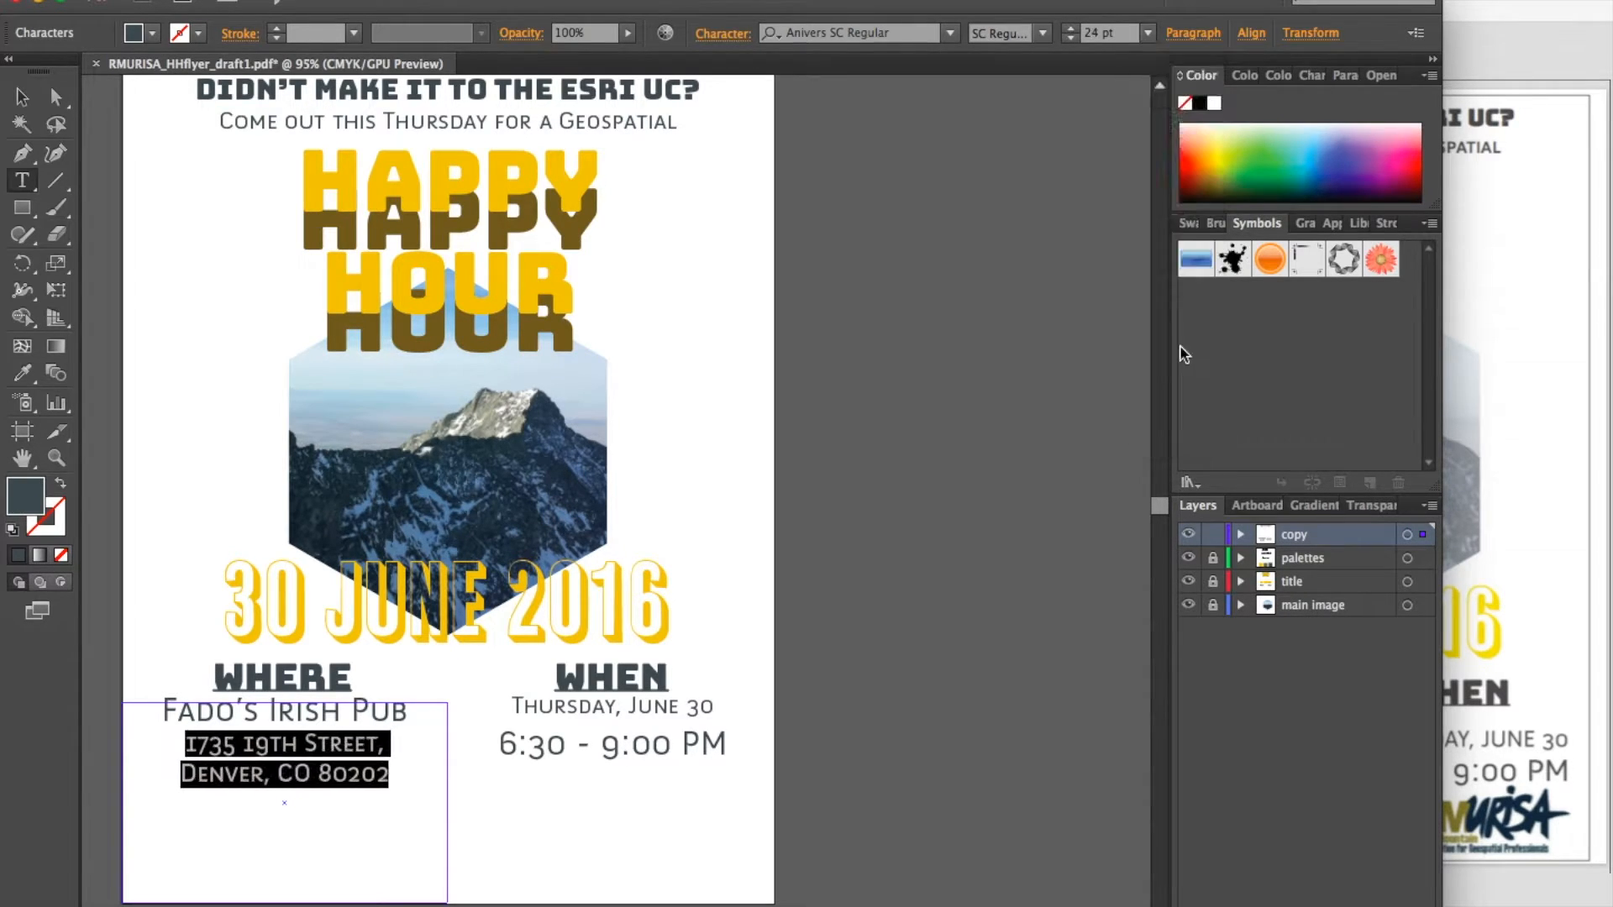
Step: Set the "Thursday, June 30" line under the WHEN heading to 24 pt and deselect the text
left_click(639, 712)
left_click_drag(751, 700, 504, 708)
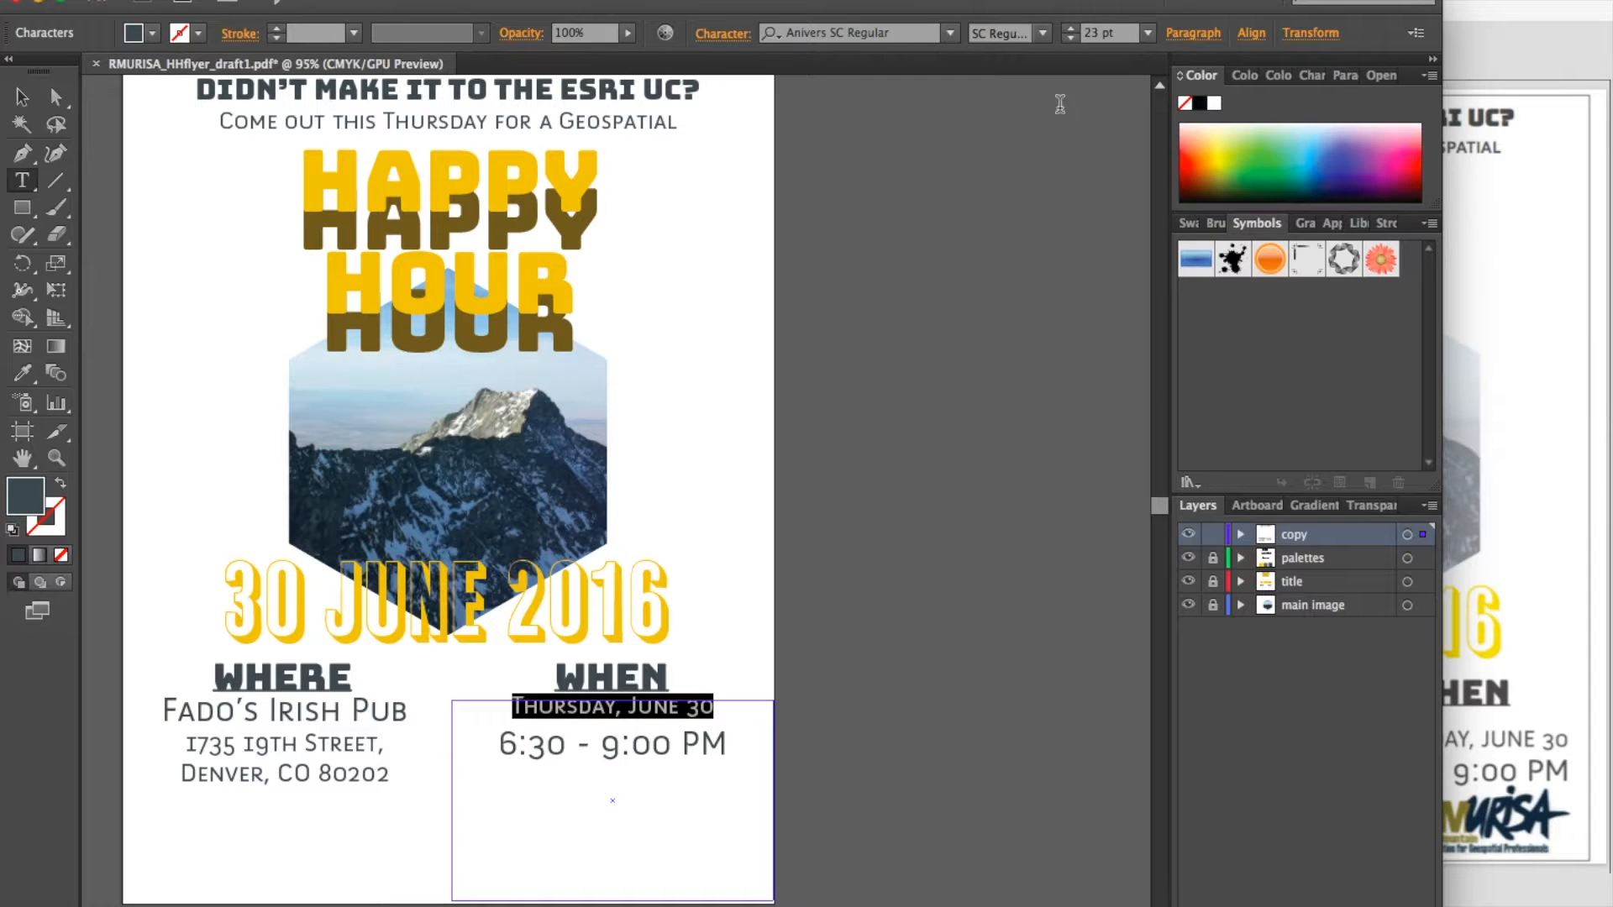
left_click(1148, 32)
left_click(1177, 336)
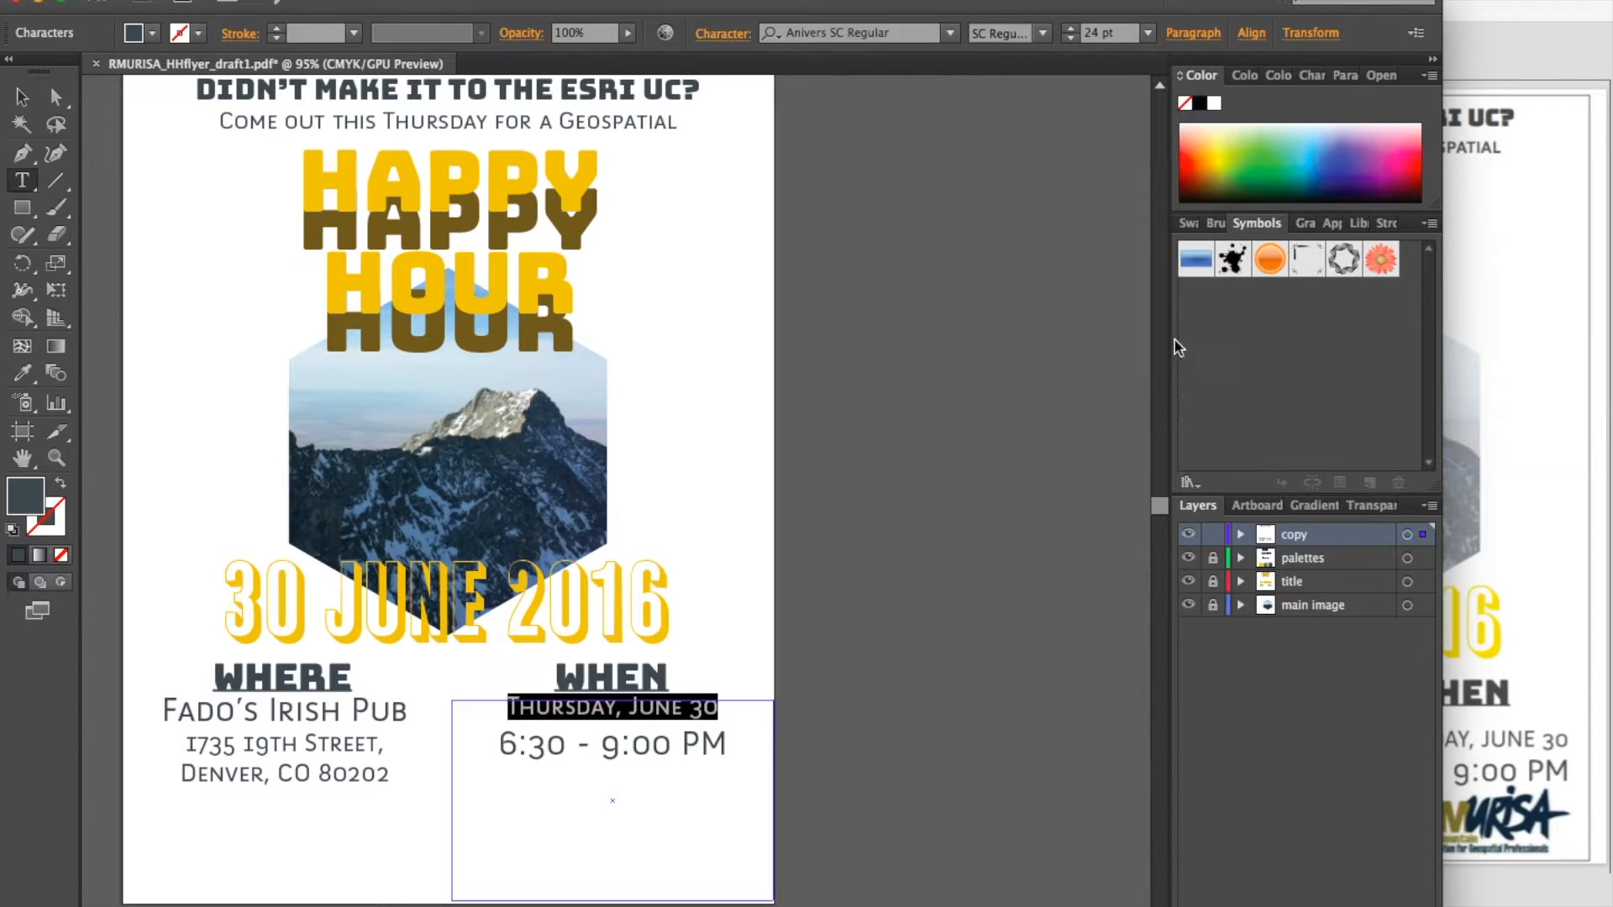
left_click(23, 97)
left_click(971, 594)
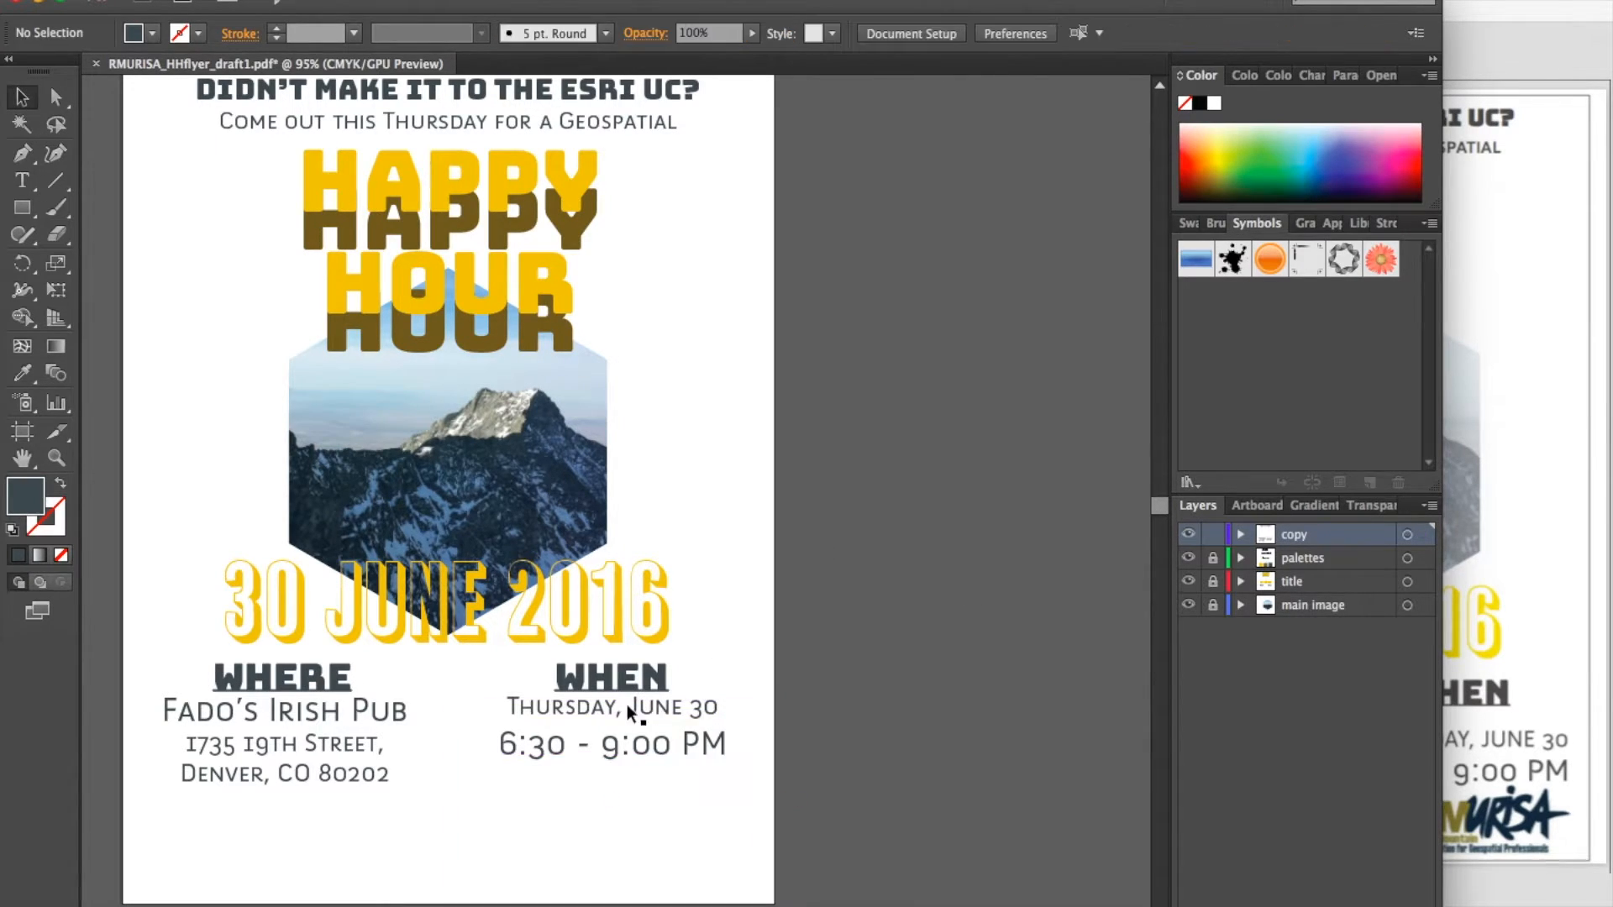
Step: Lock the copy layer
left_click(615, 753)
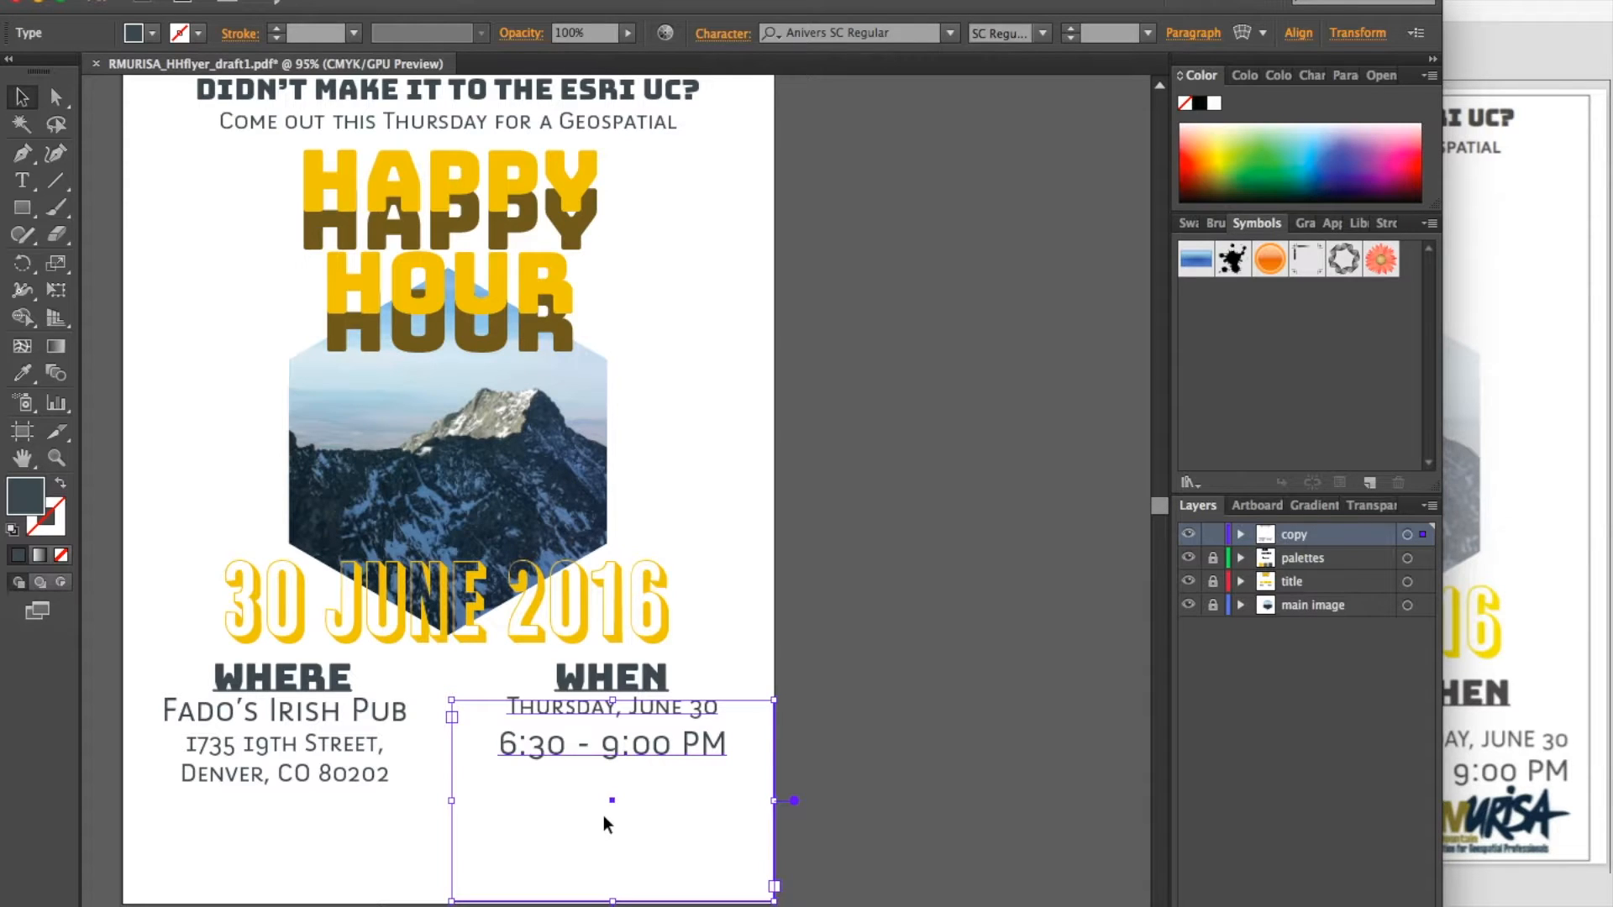
scroll(625, 801, "up", 2)
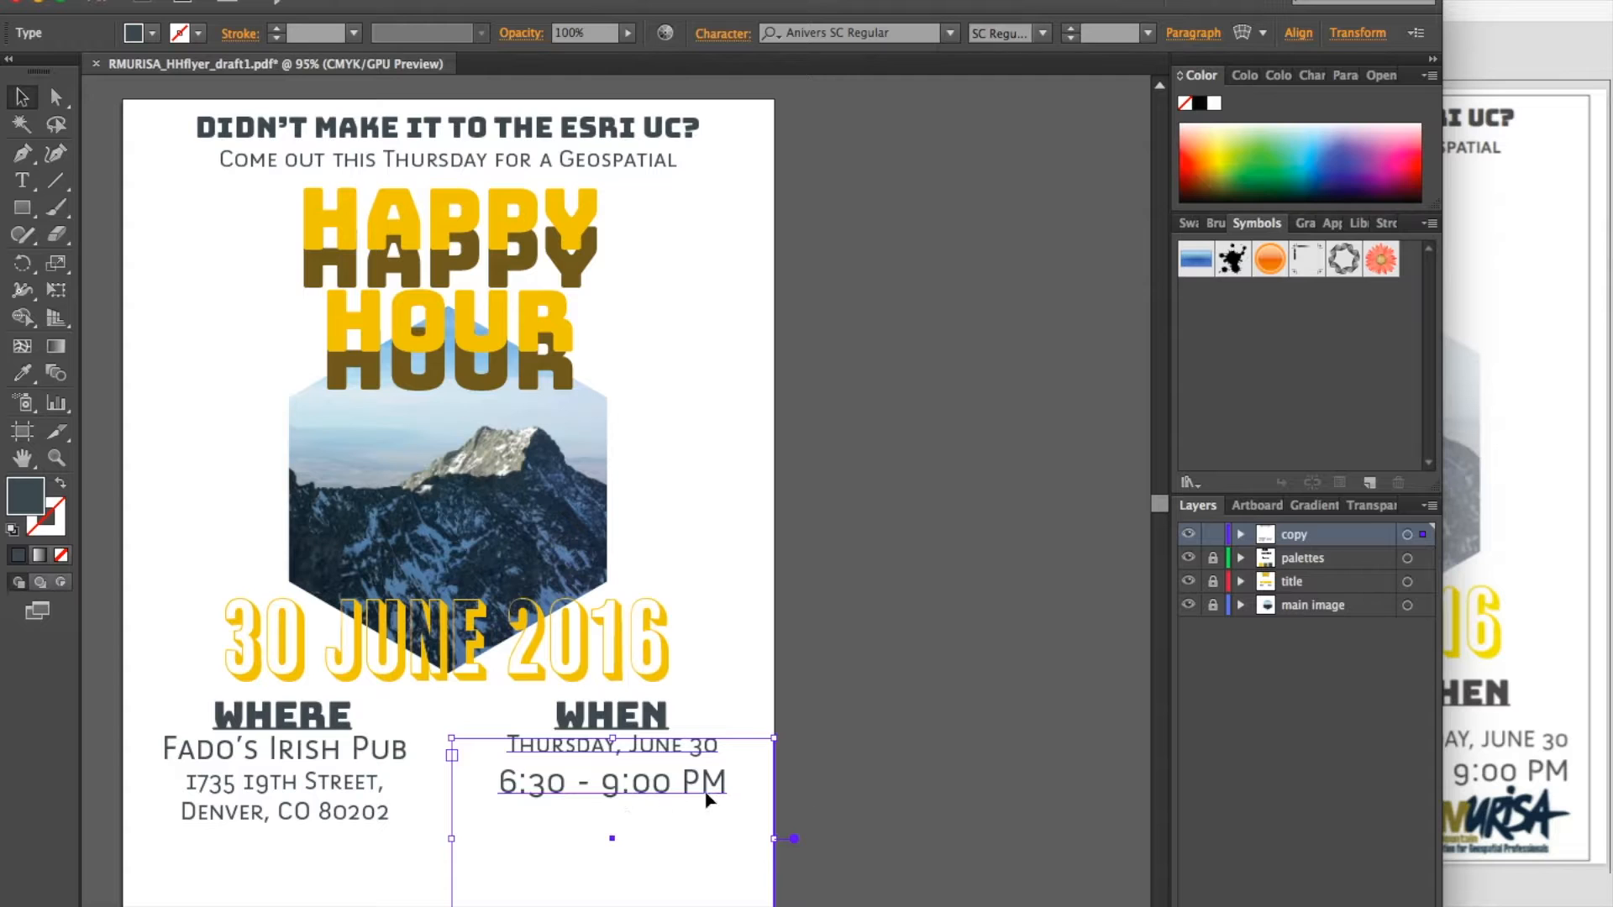
left_click(1213, 534)
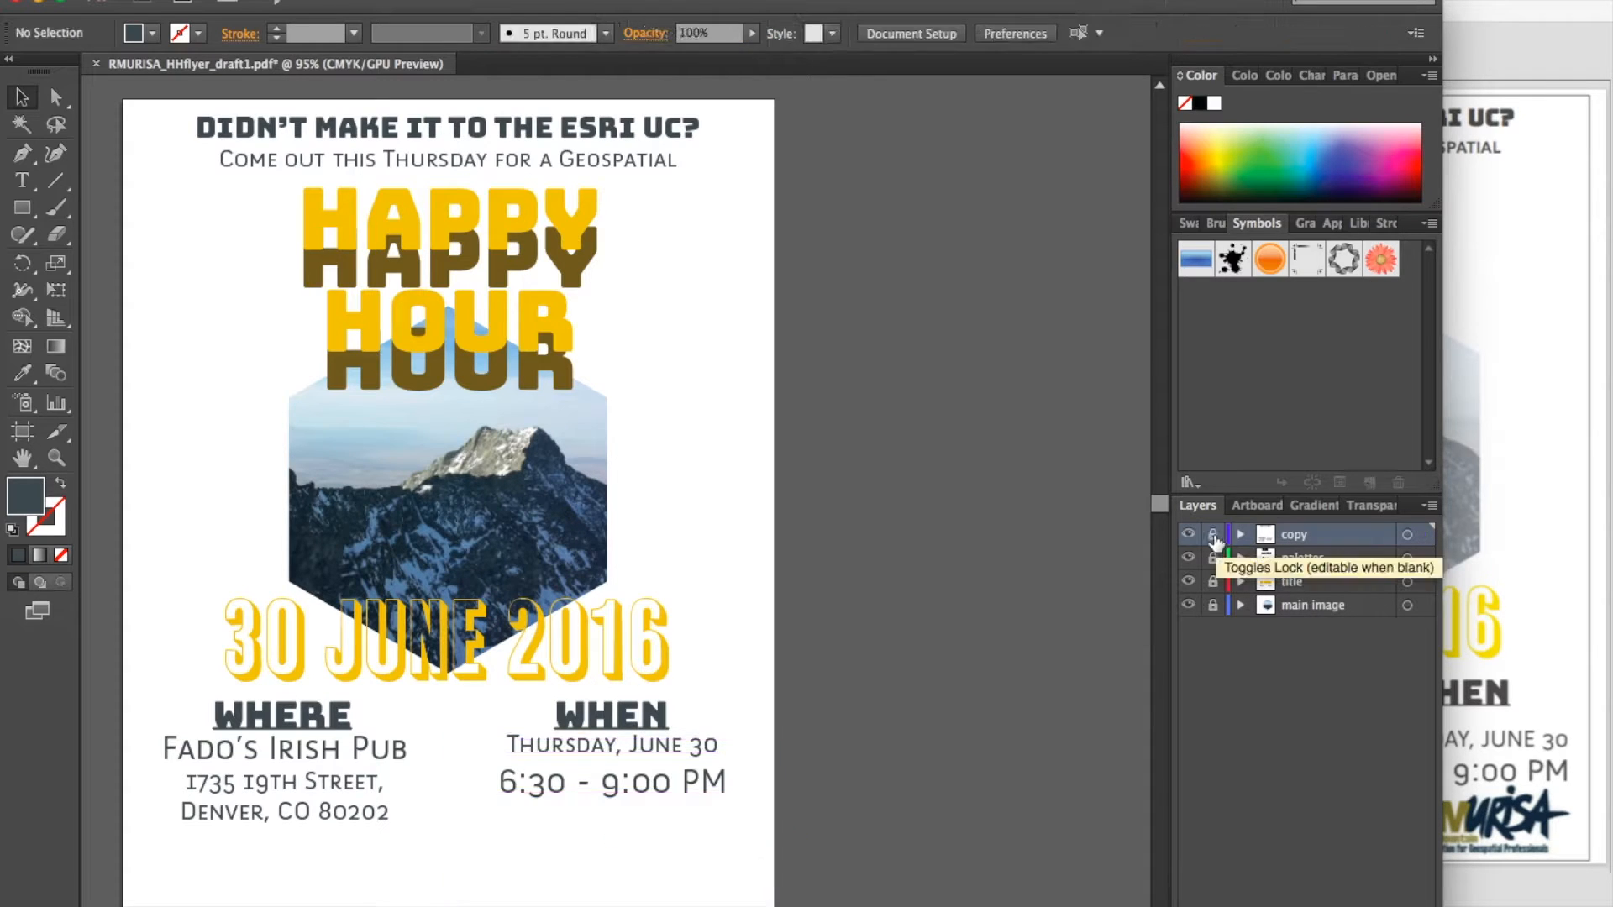
Step: Switch to the PDF viewer with the step cards and show flyercard6.pdf
mouse_move(1008, 894)
left_click(1193, 895)
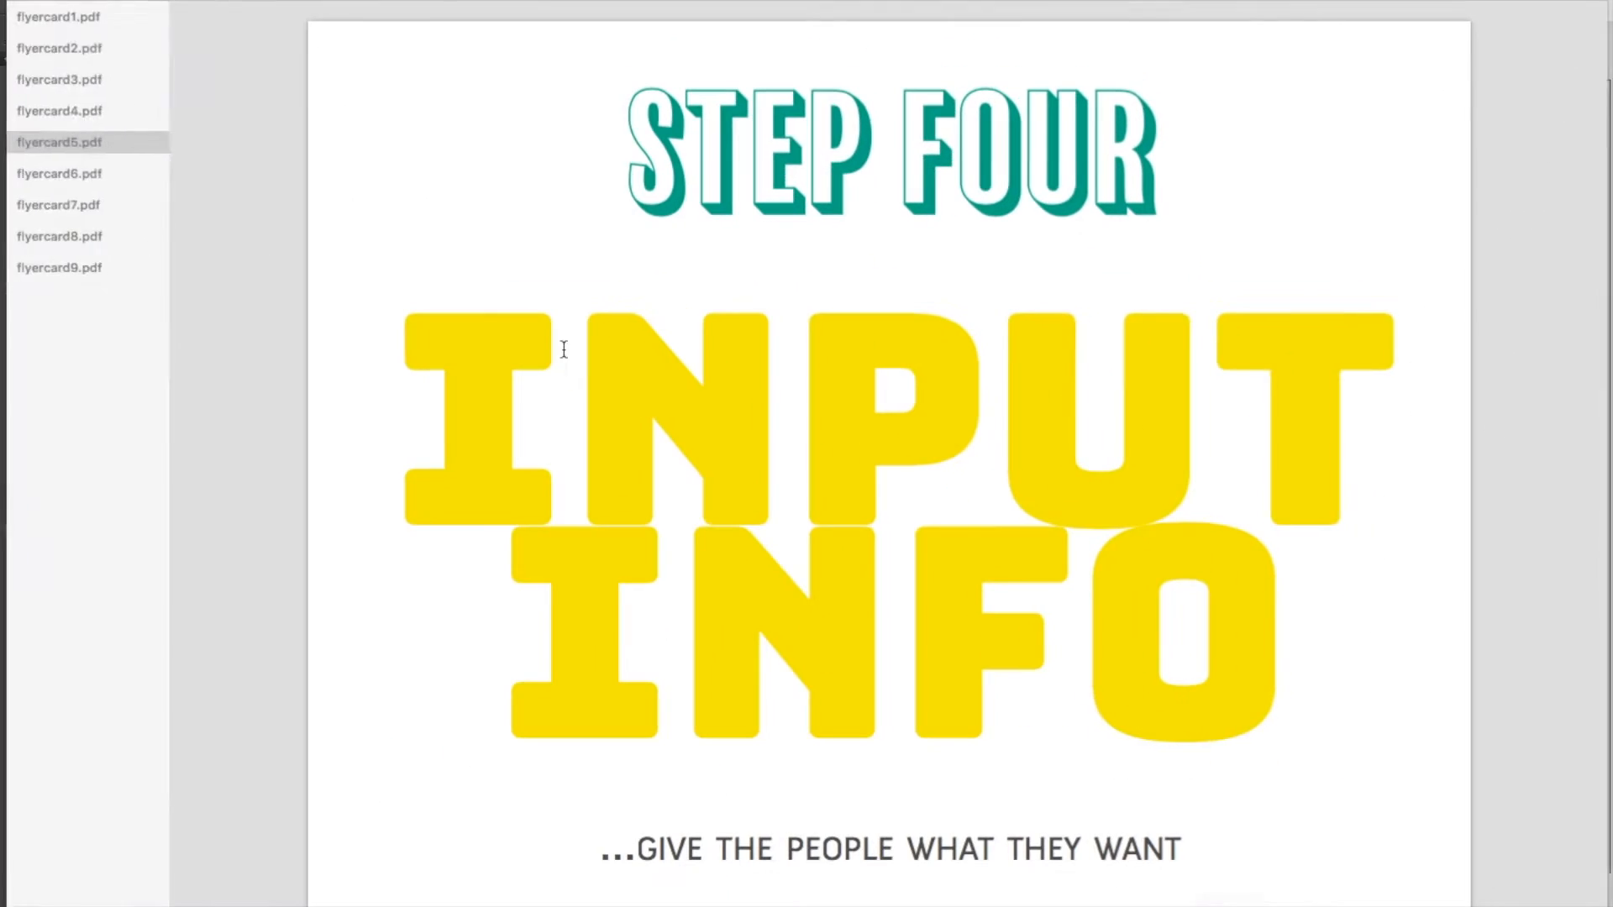
left_click(69, 175)
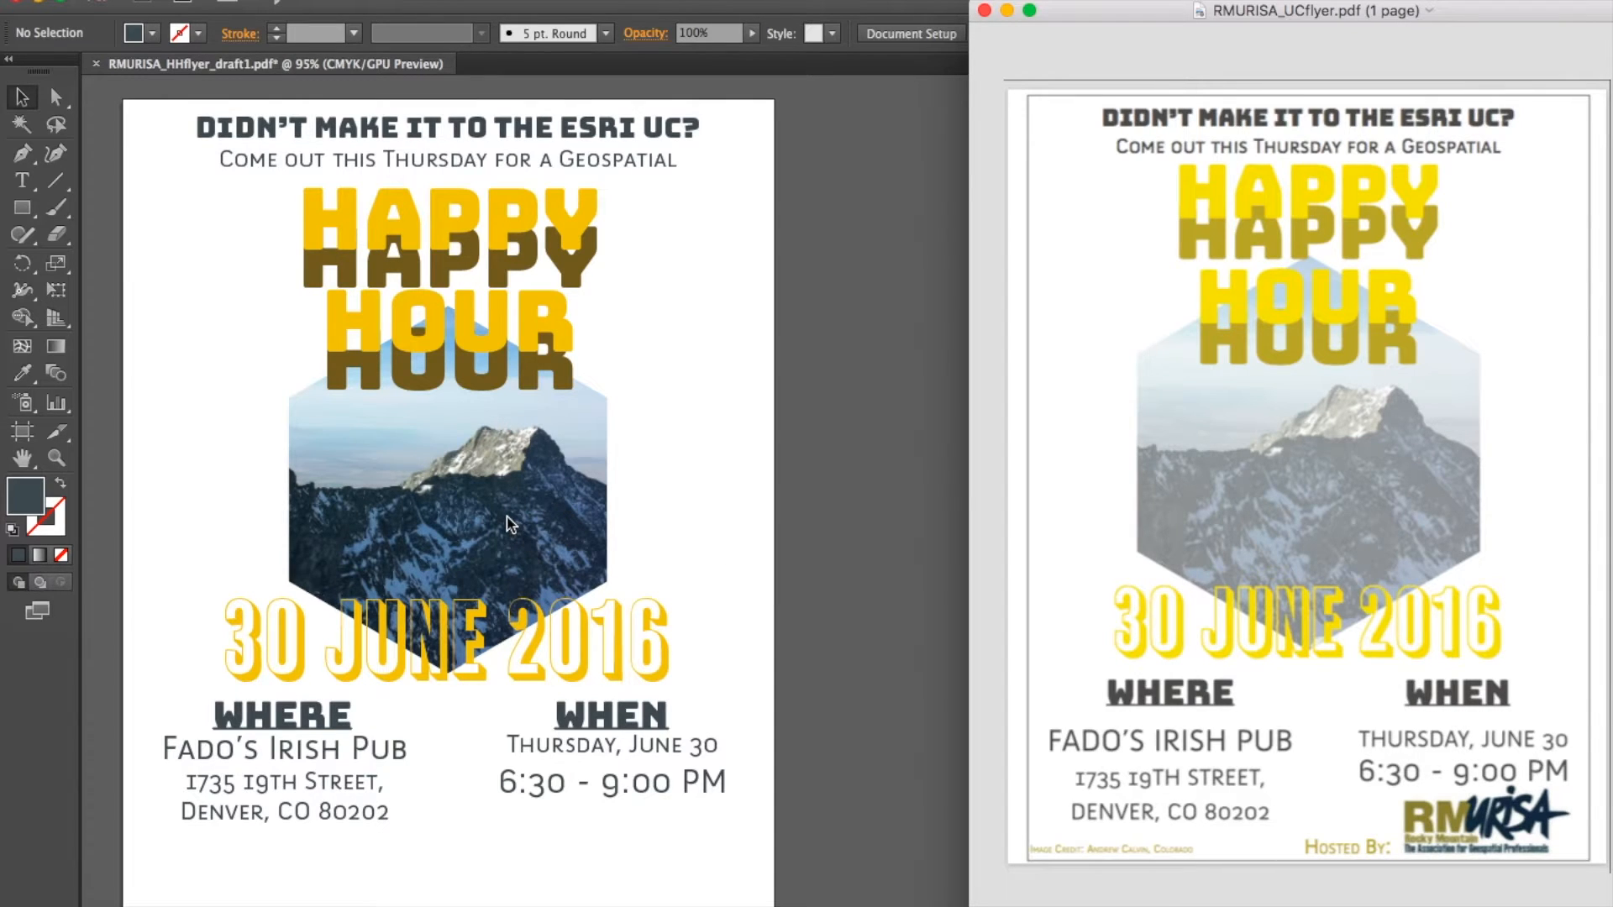
Step: Return to the flyer draft in Illustrator and add a new layer named "footer" above the copy layer
scroll(396, 538, "left", 3)
scroll(396, 538, "down", 2)
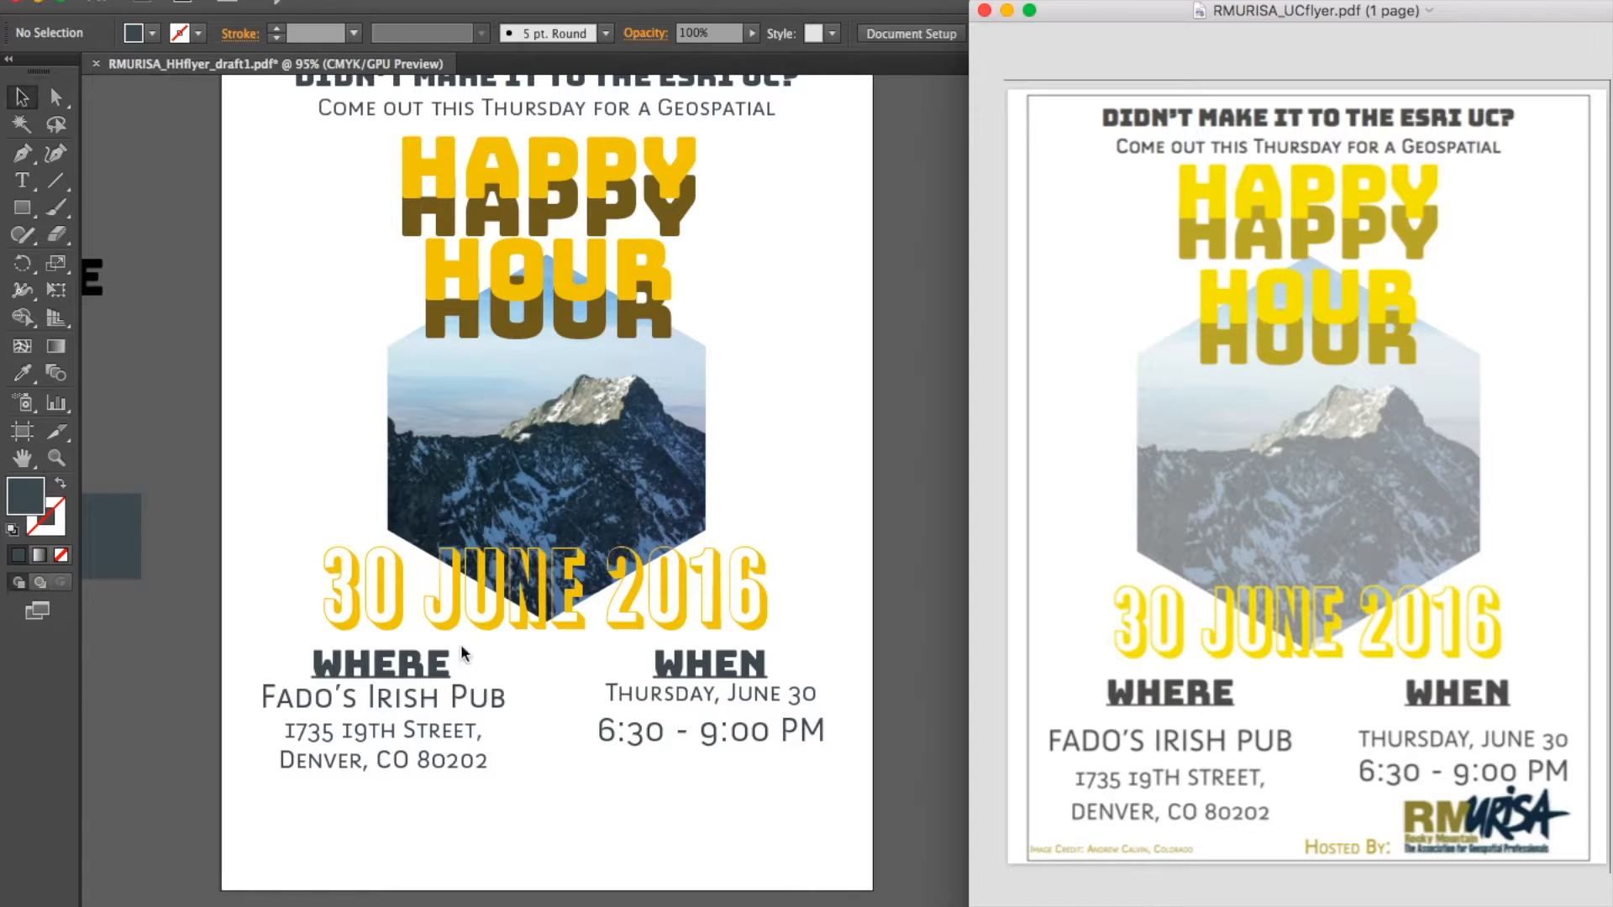
scroll(500, 764, "right", 1)
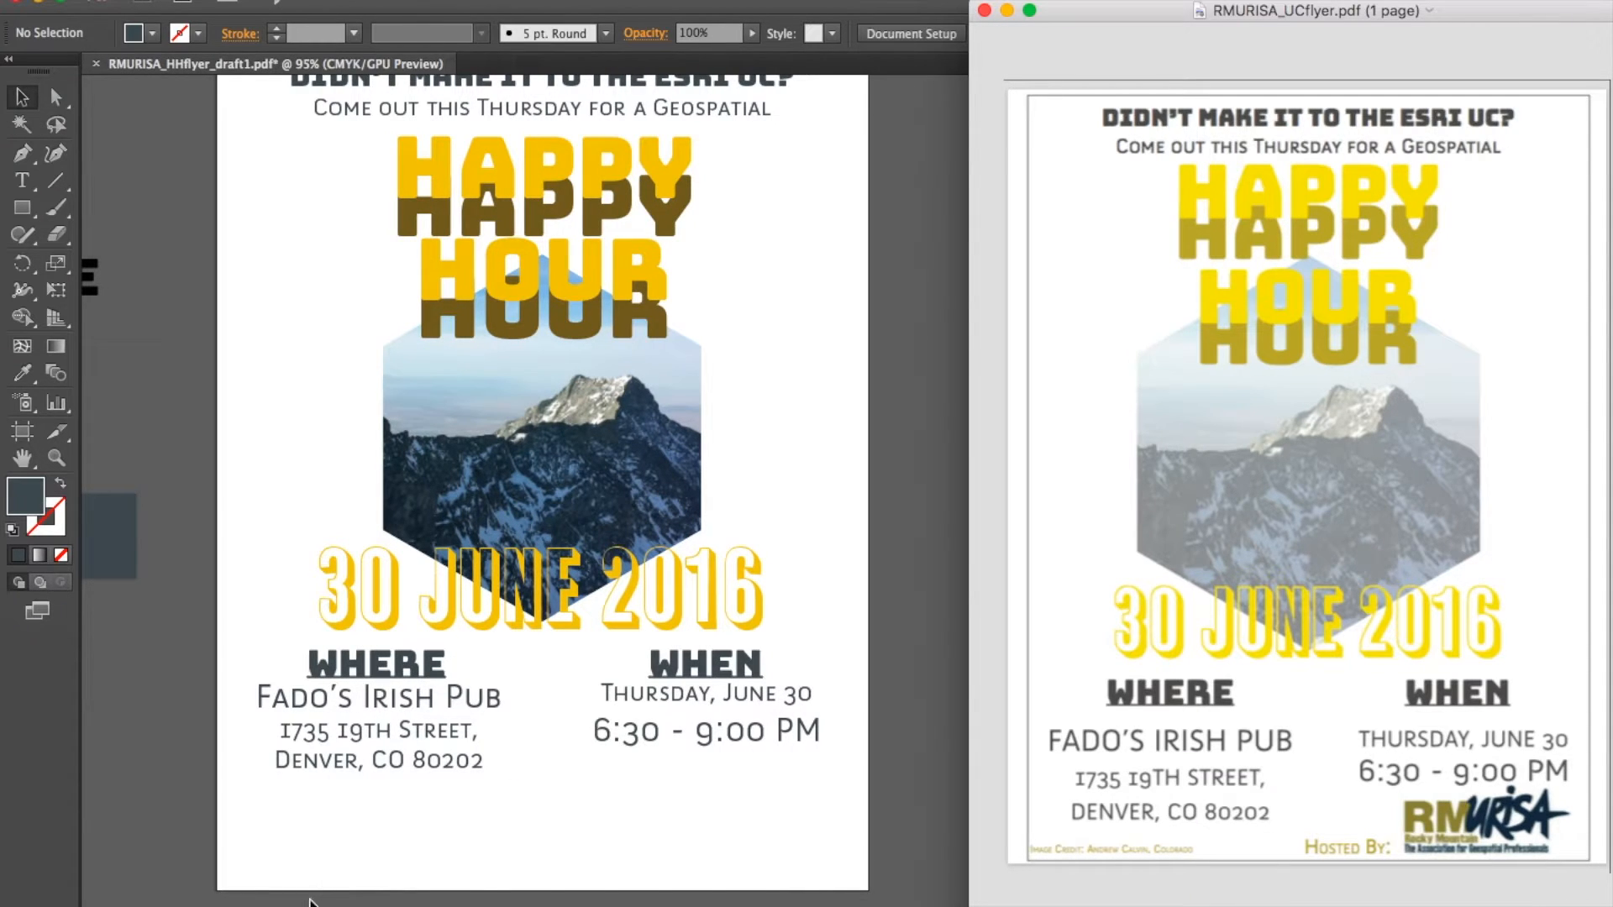
left_click(880, 599)
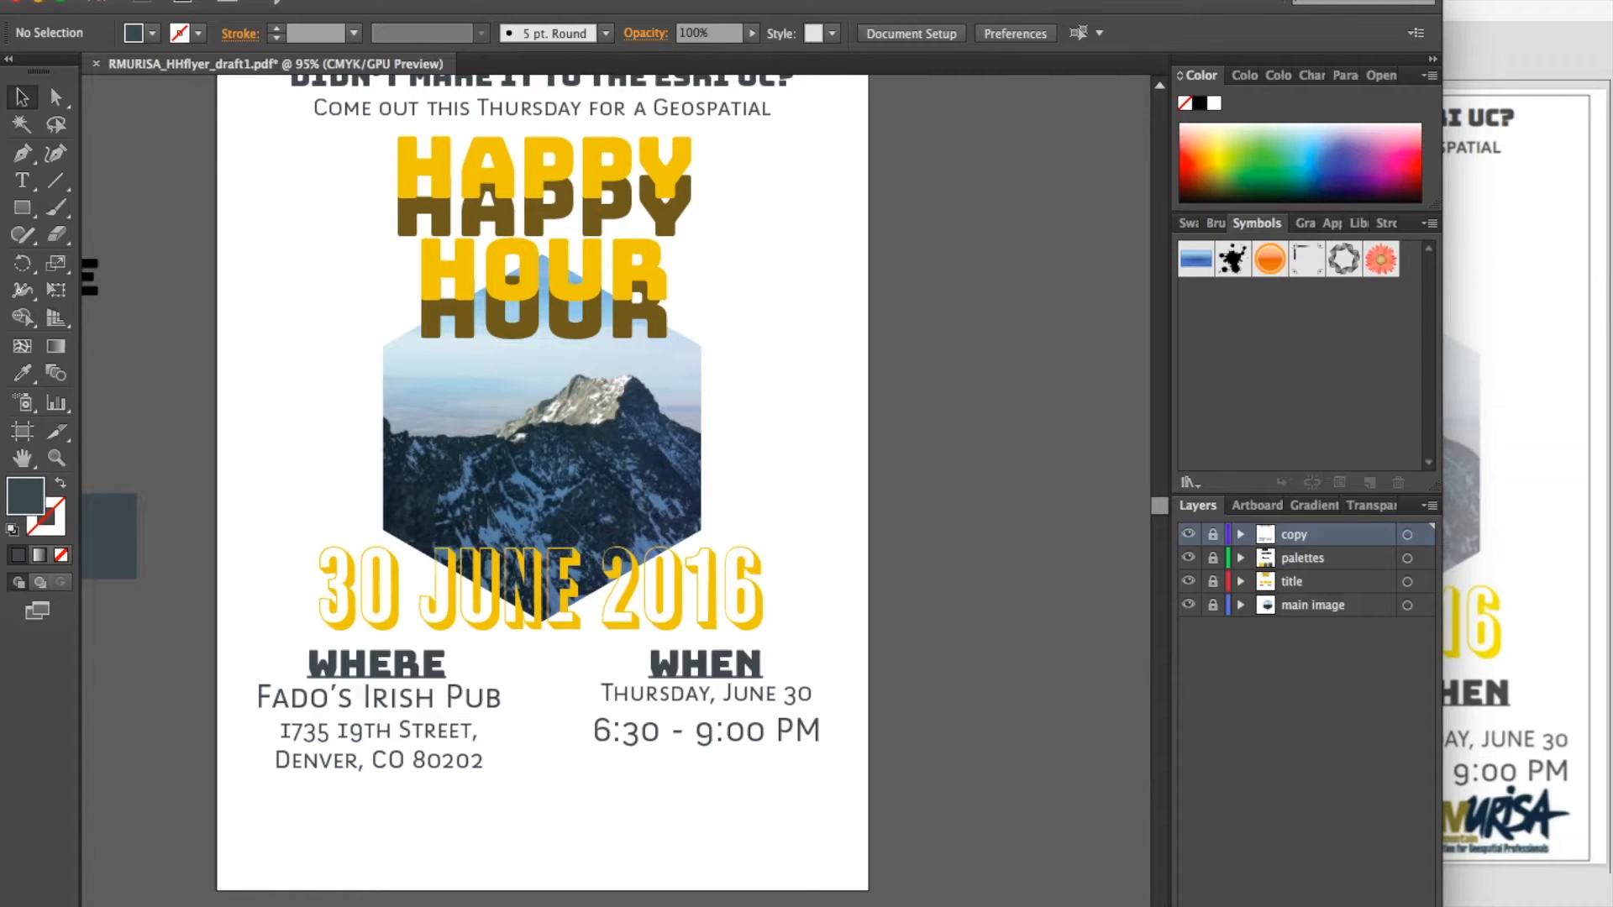
key("super+l")
double_click(1312, 535)
type("footer")
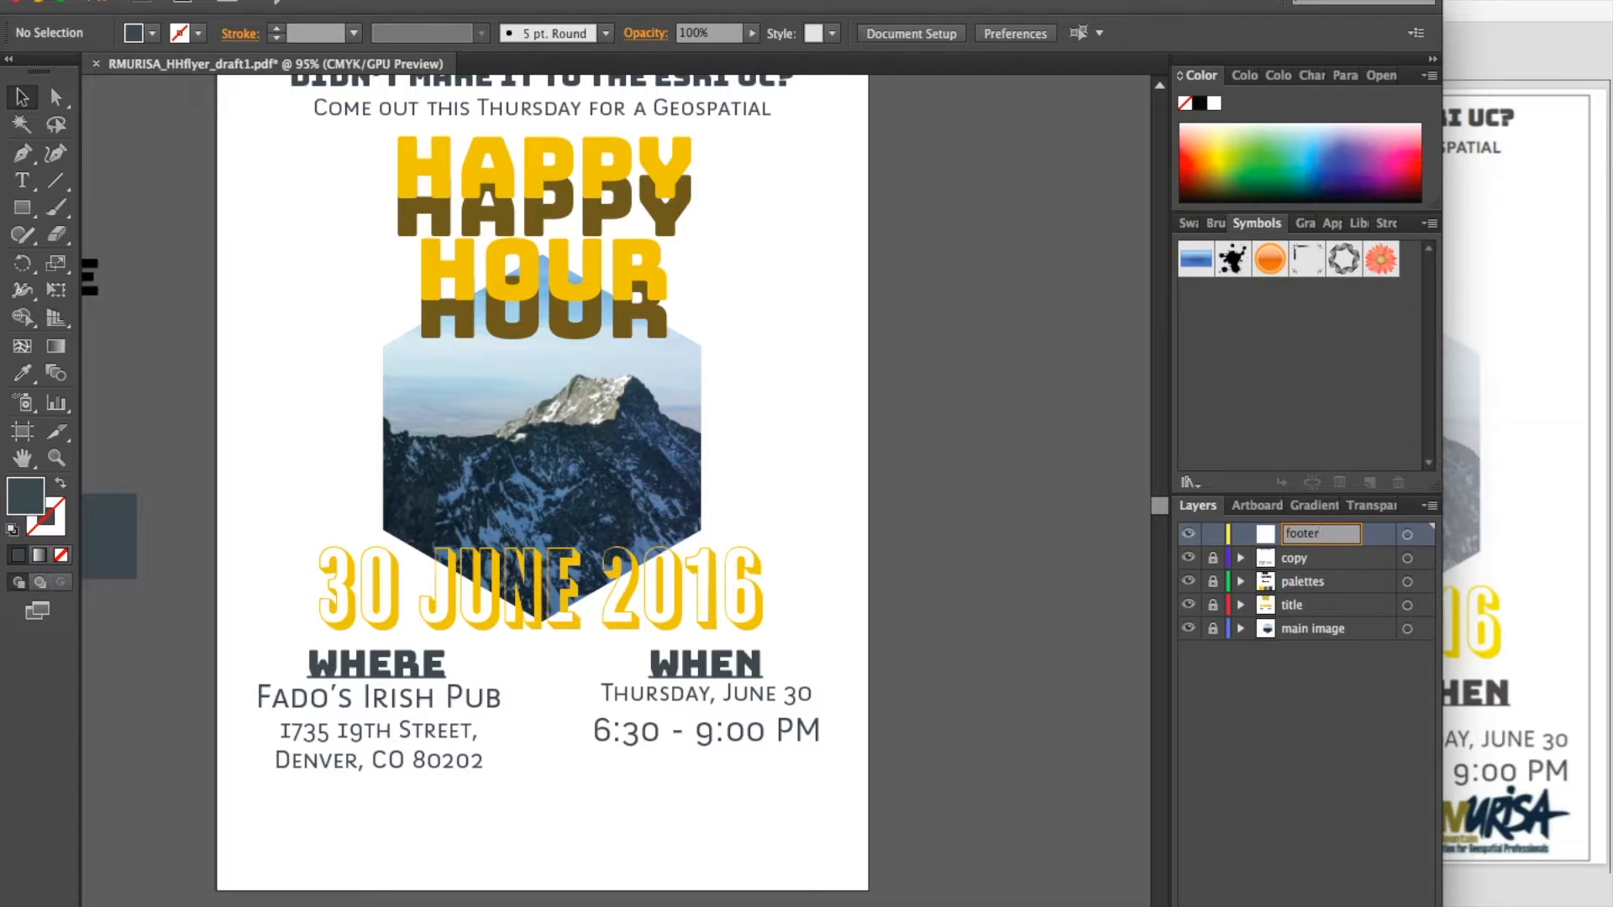
key("Return")
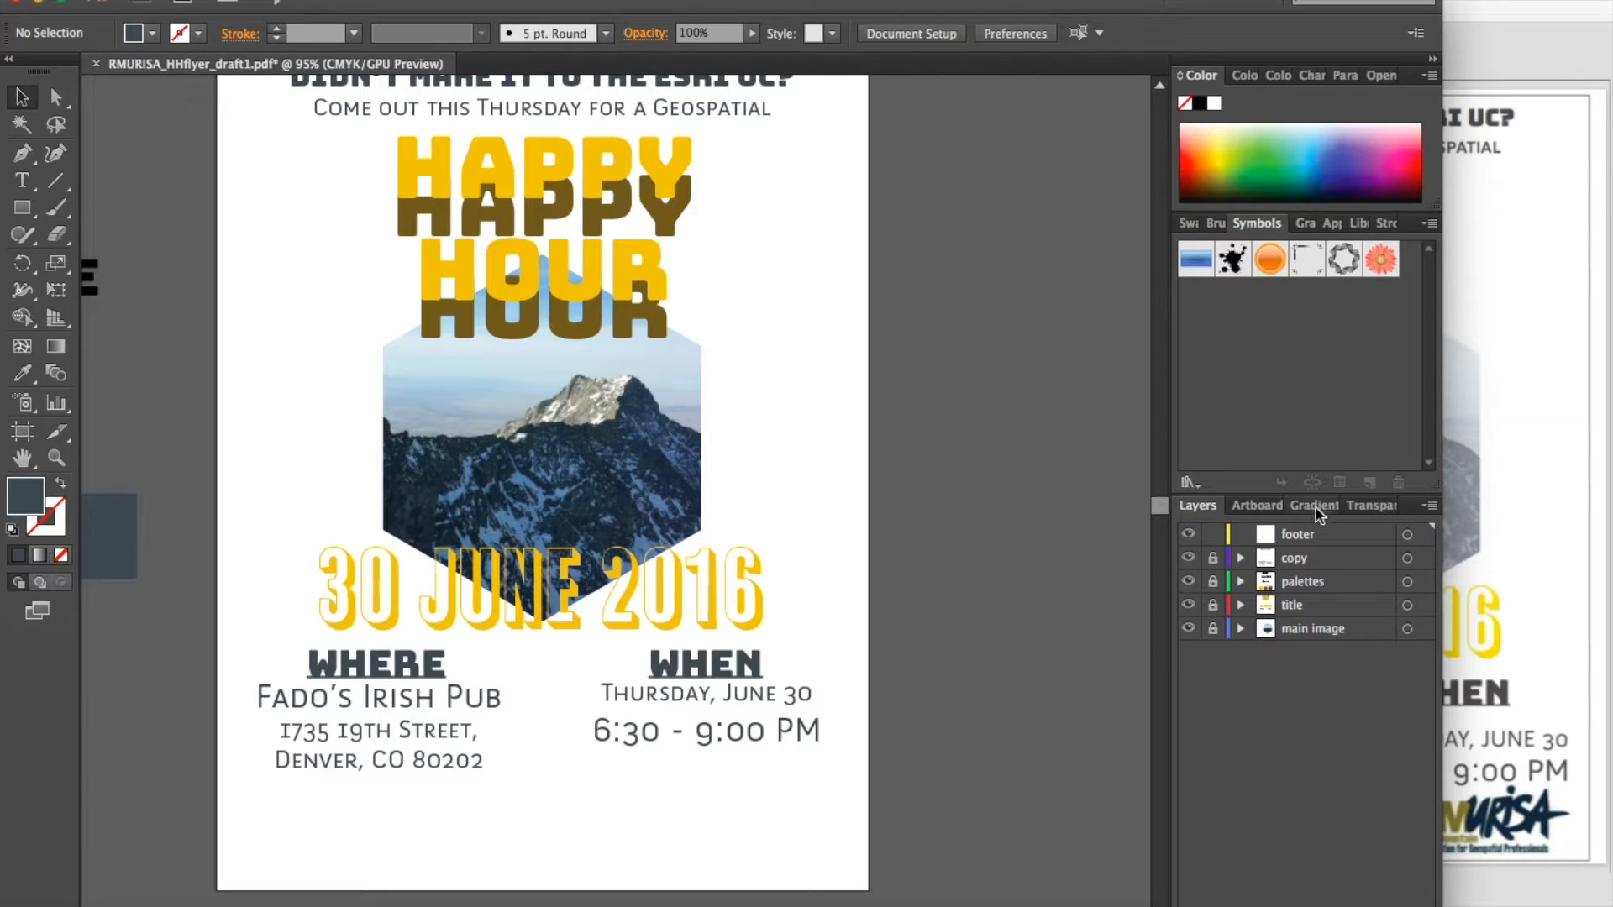
Step: Add a text box below the address near the flyer's lower edge reading "Image Credit:" followed by the photographer's full name
key("t")
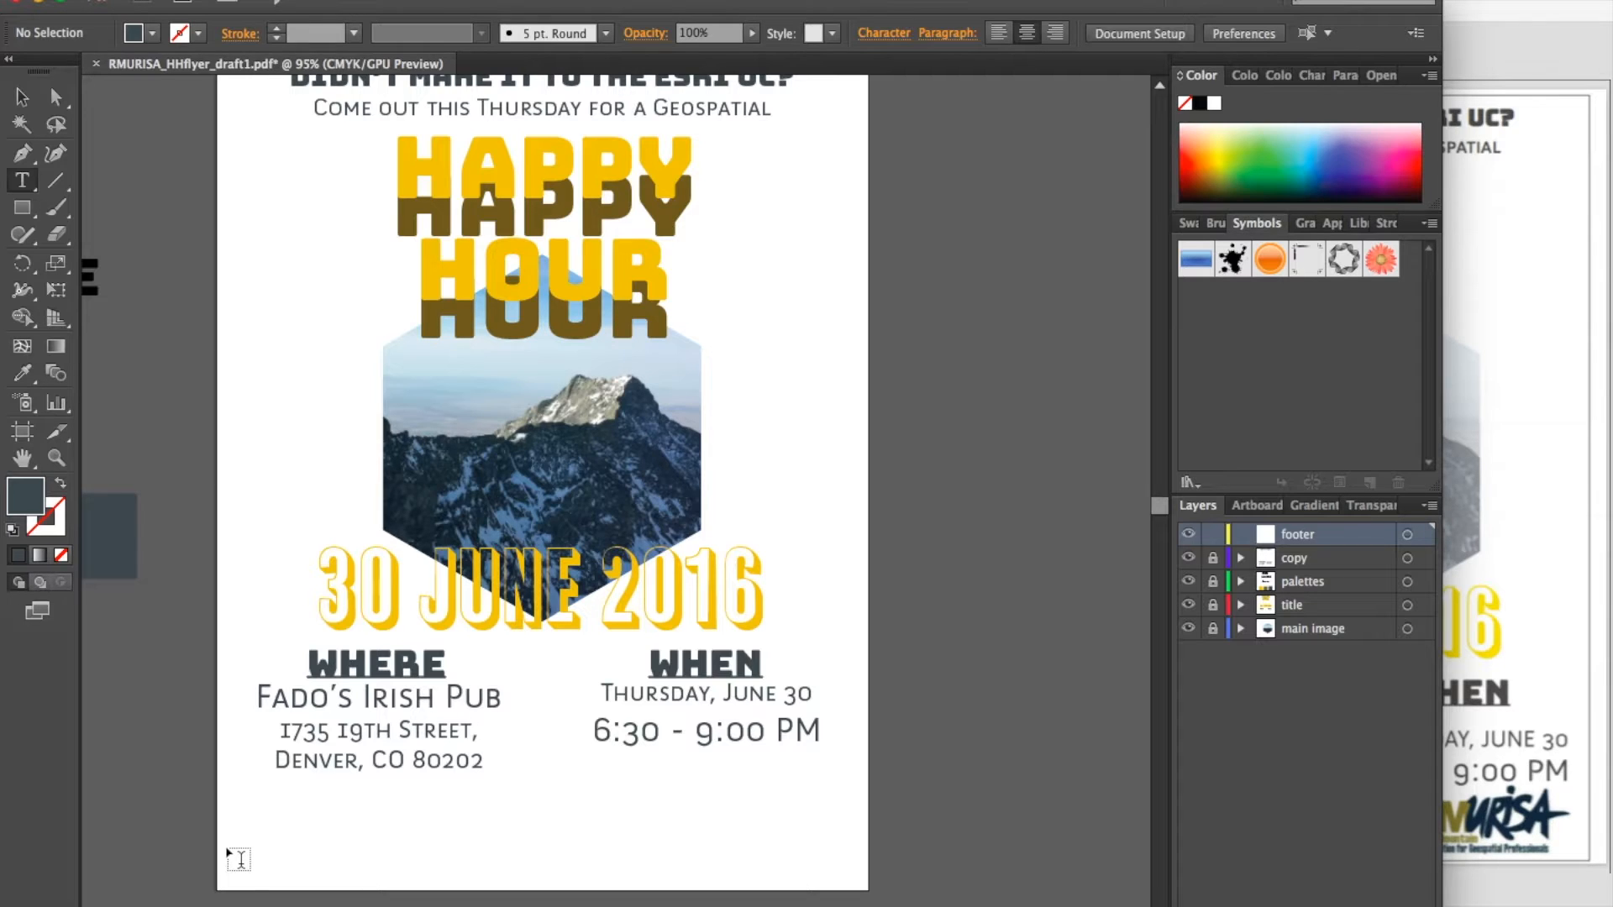
left_click_drag(246, 841, 544, 864)
type("Image")
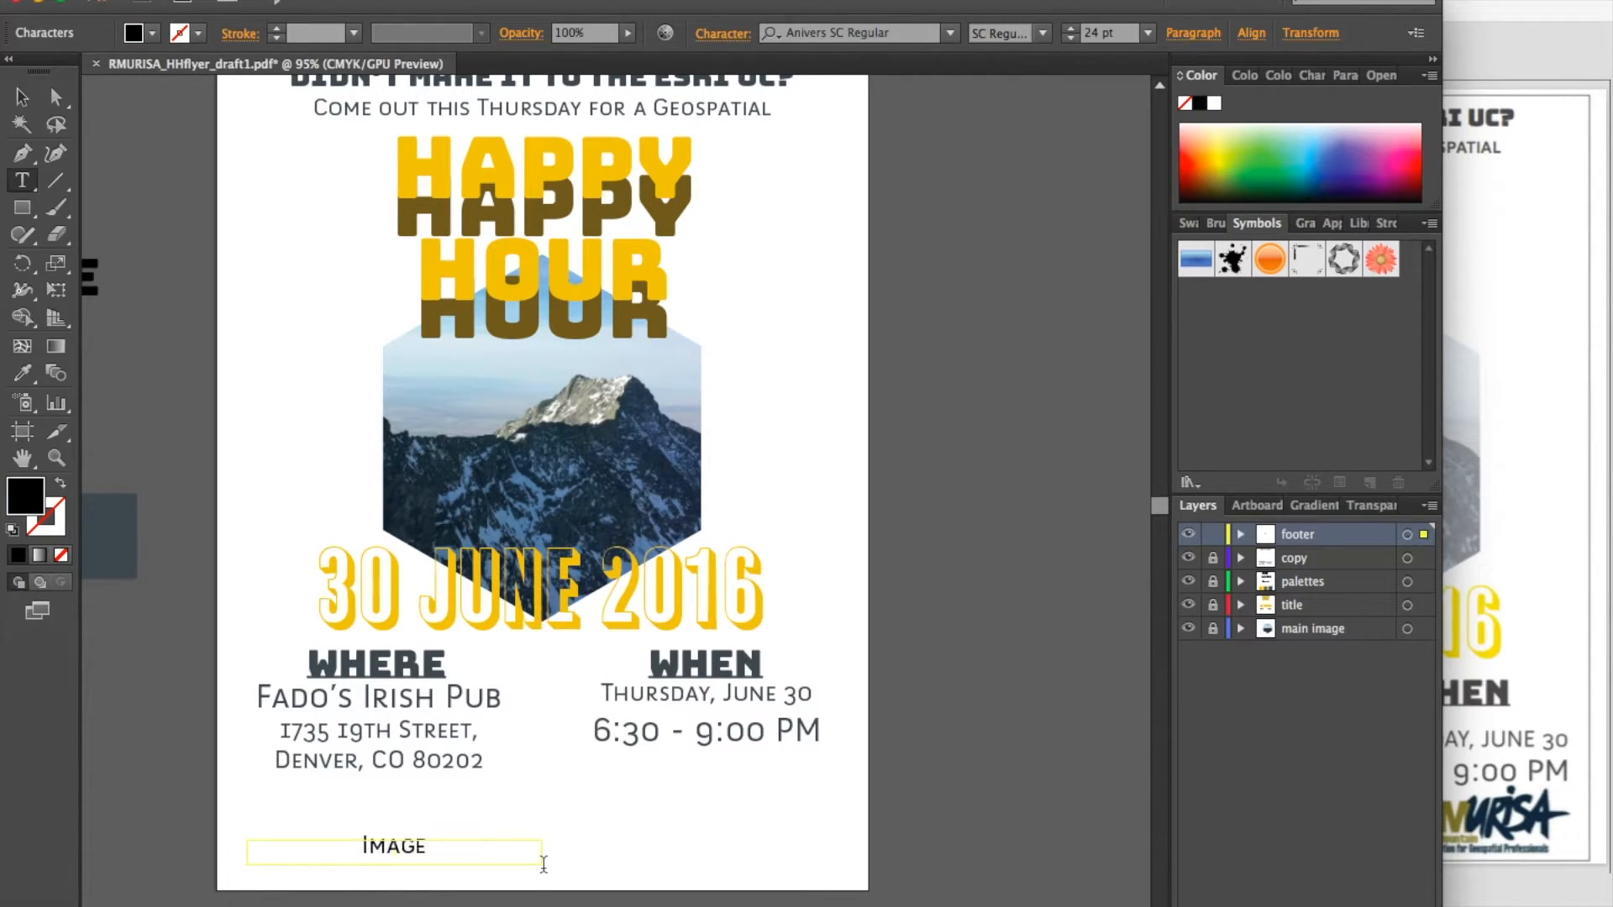
type(" Credit")
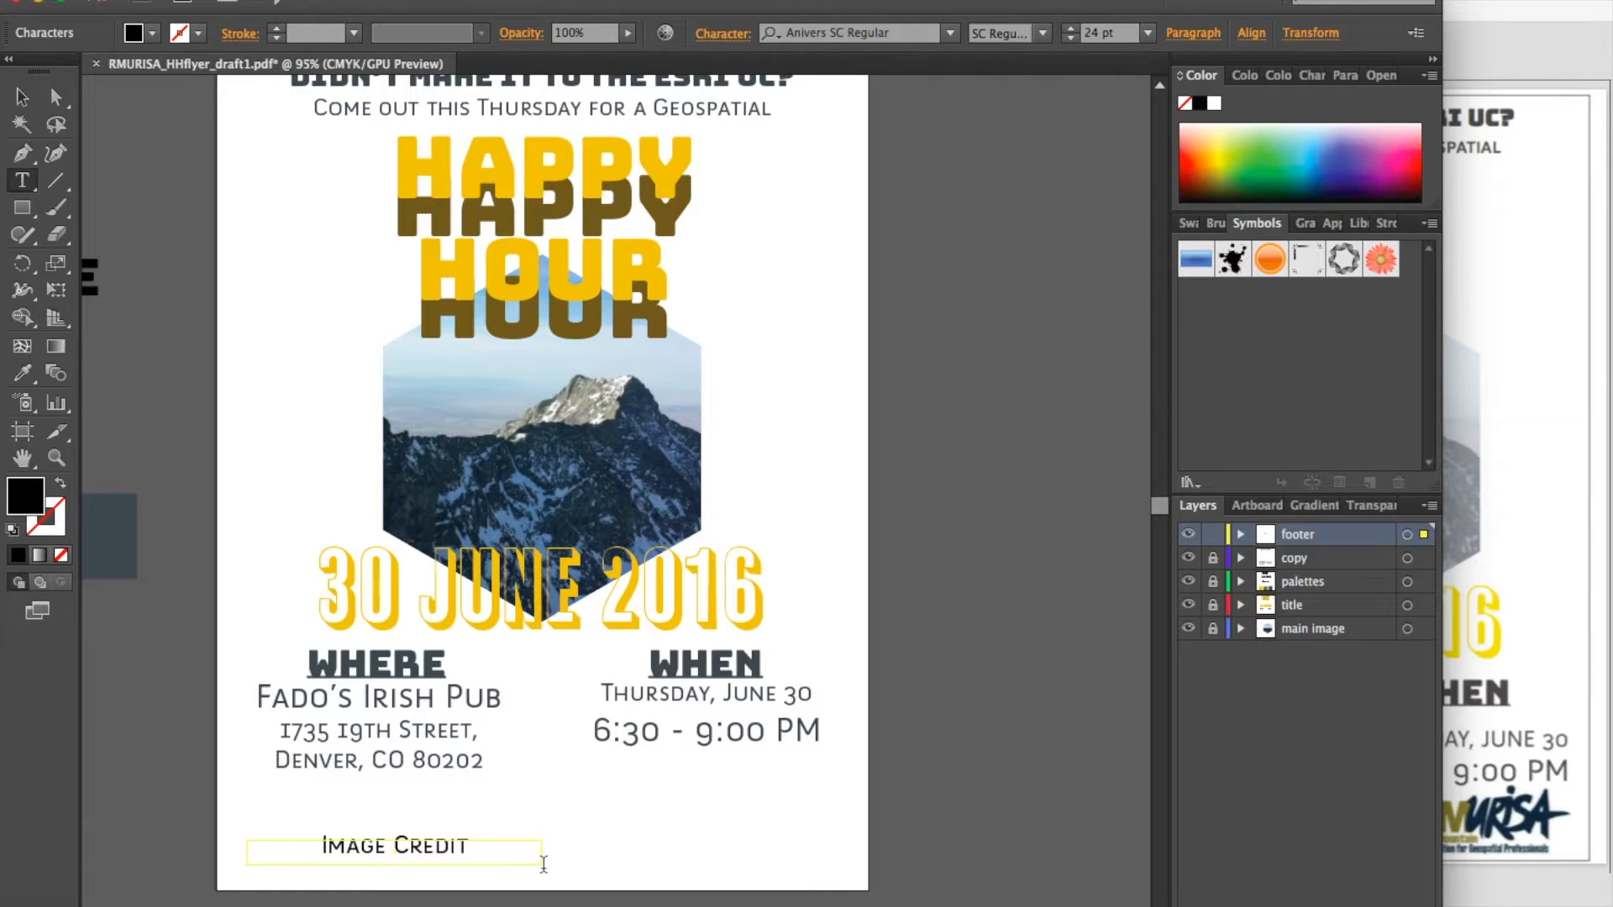
type(": Andrew")
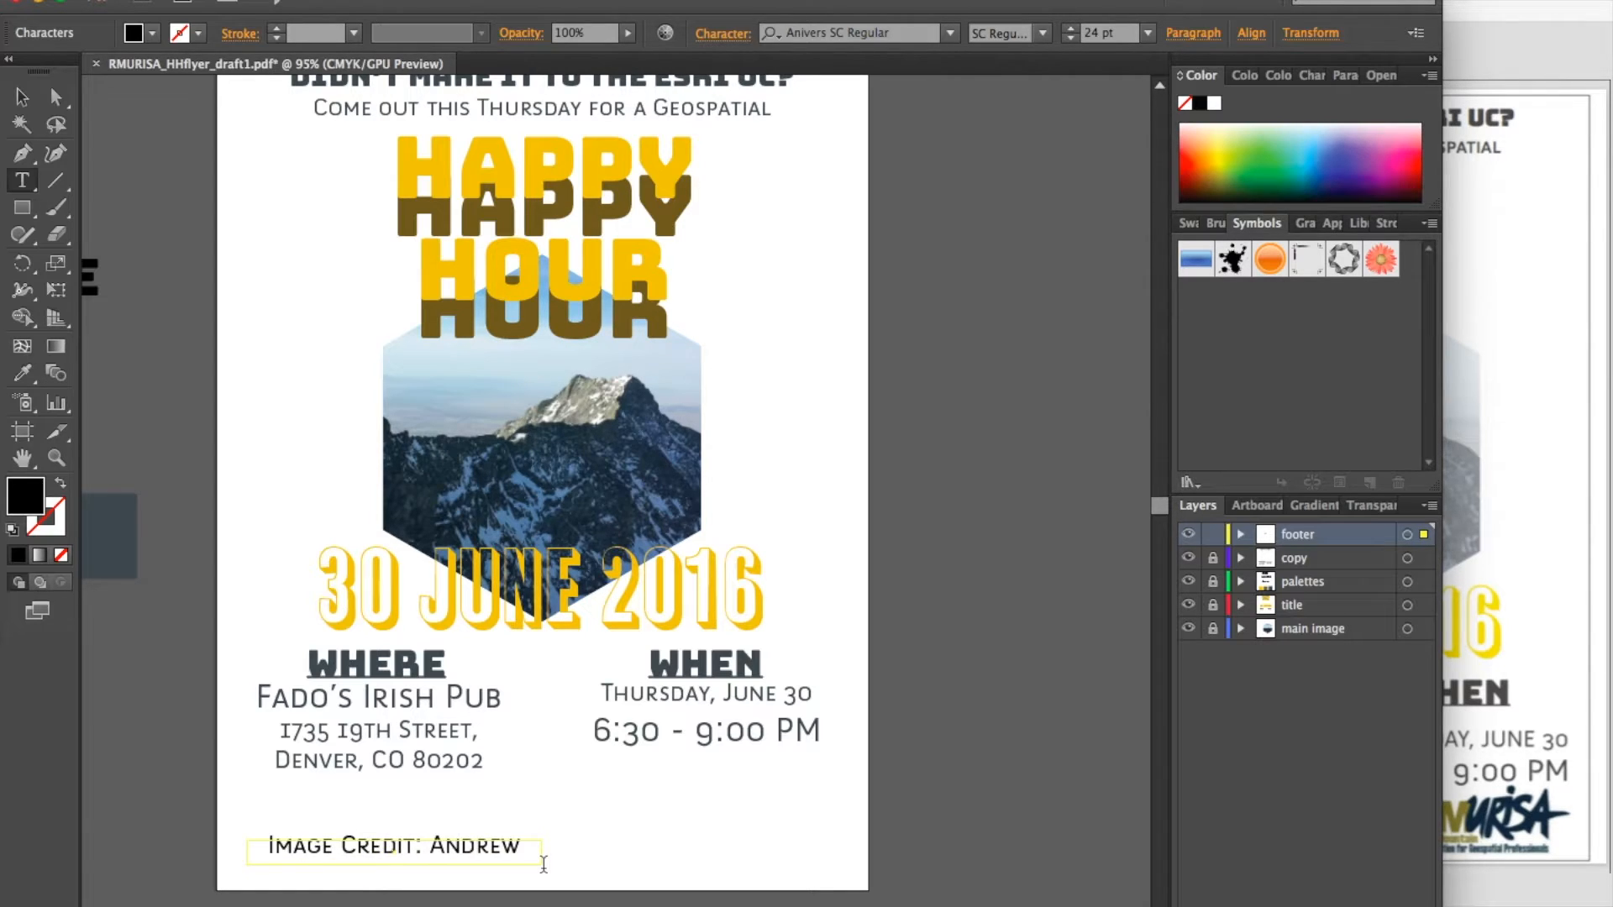
type(" C")
Step: Reduce the image credit text to 12 pt
left_click(22, 97)
left_click(1149, 33)
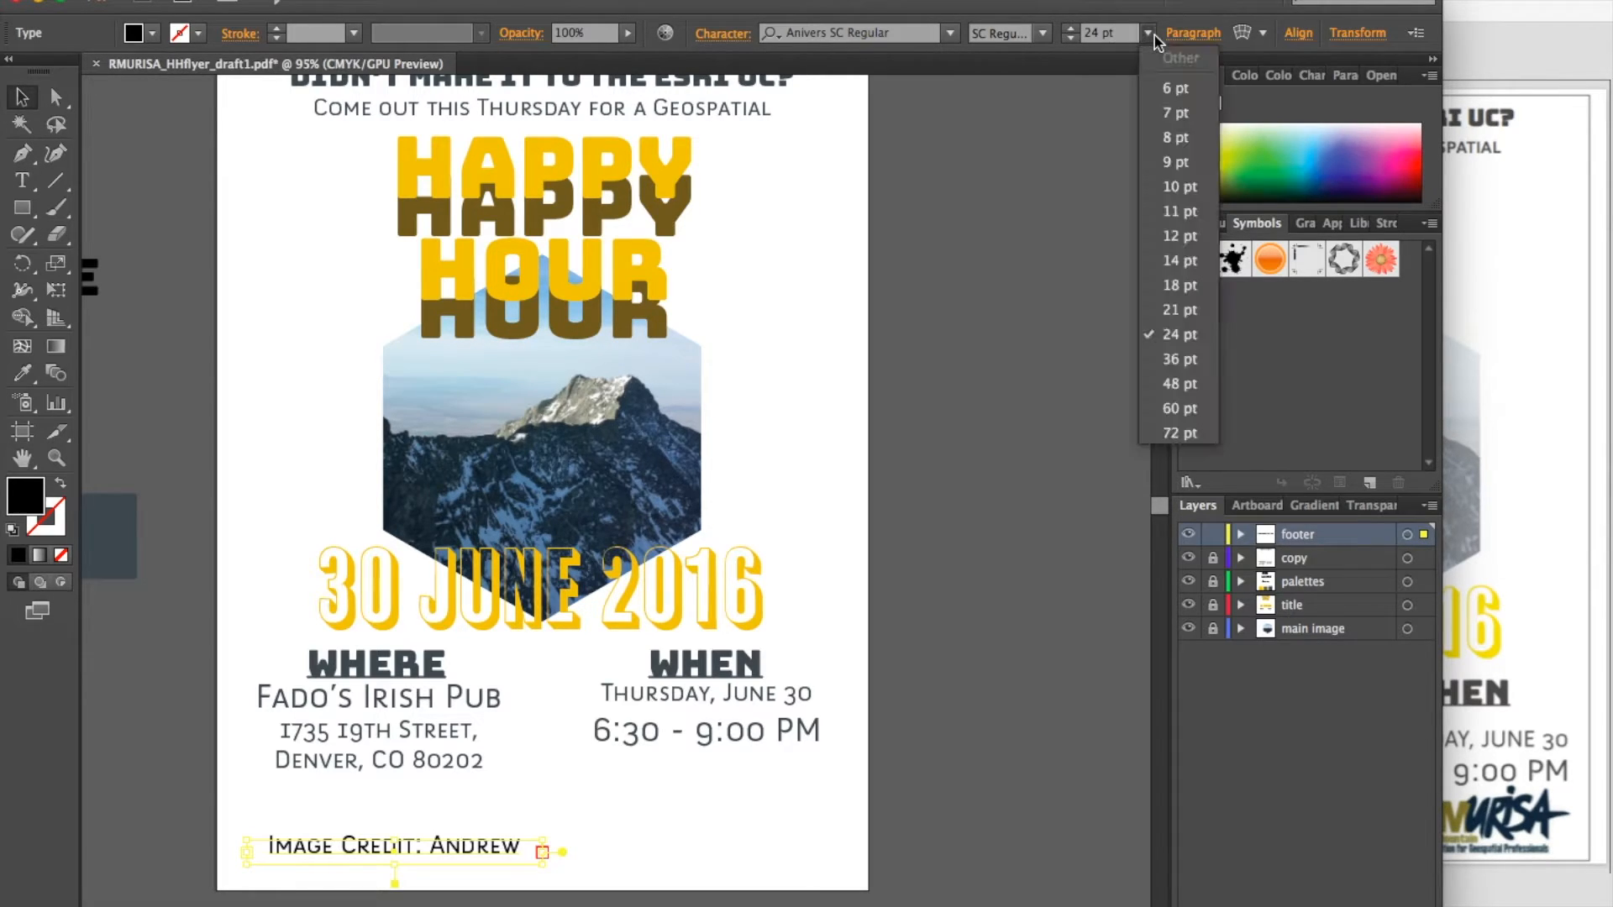
left_click(1205, 284)
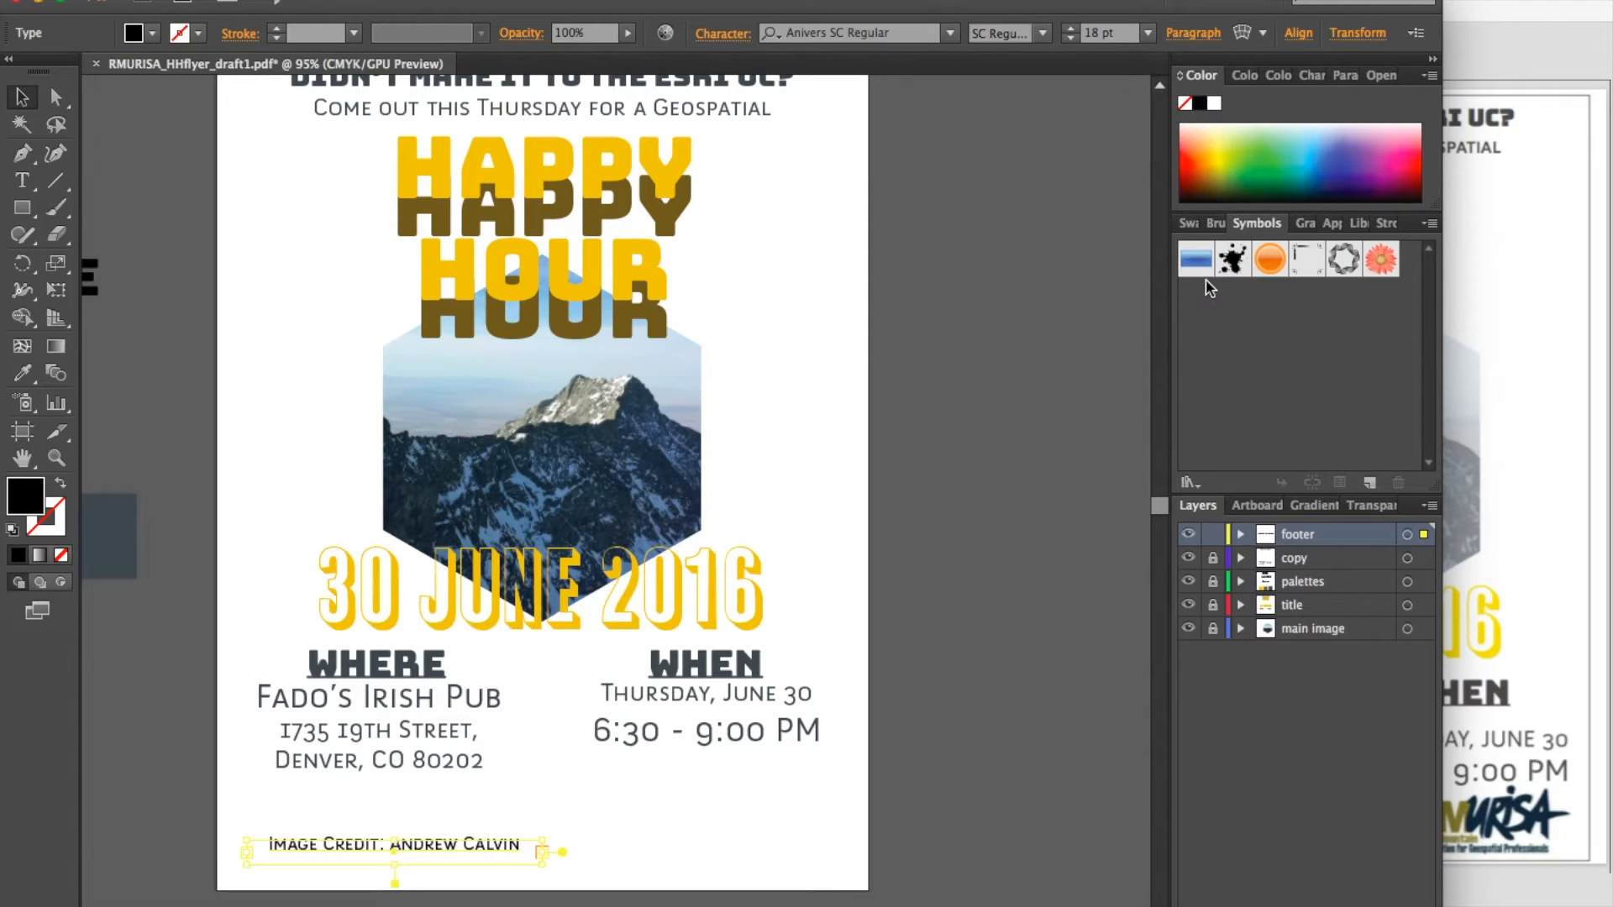
left_click(1150, 36)
left_click(1193, 236)
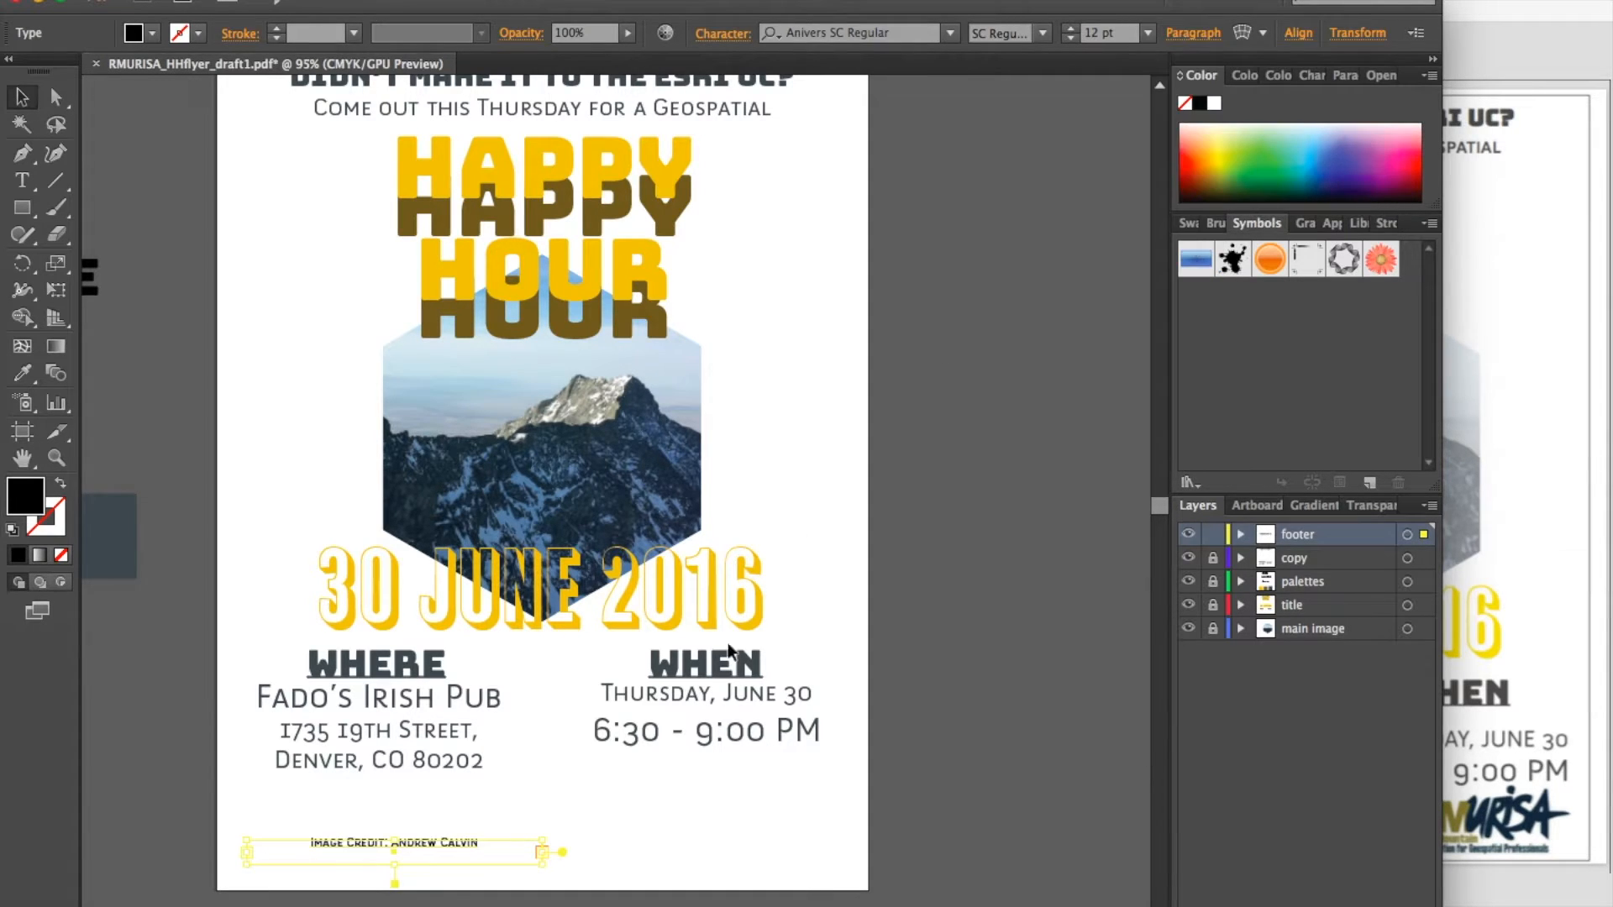
Step: Append ", Colorado" to the end of the image credit line
key("t")
left_click(467, 842)
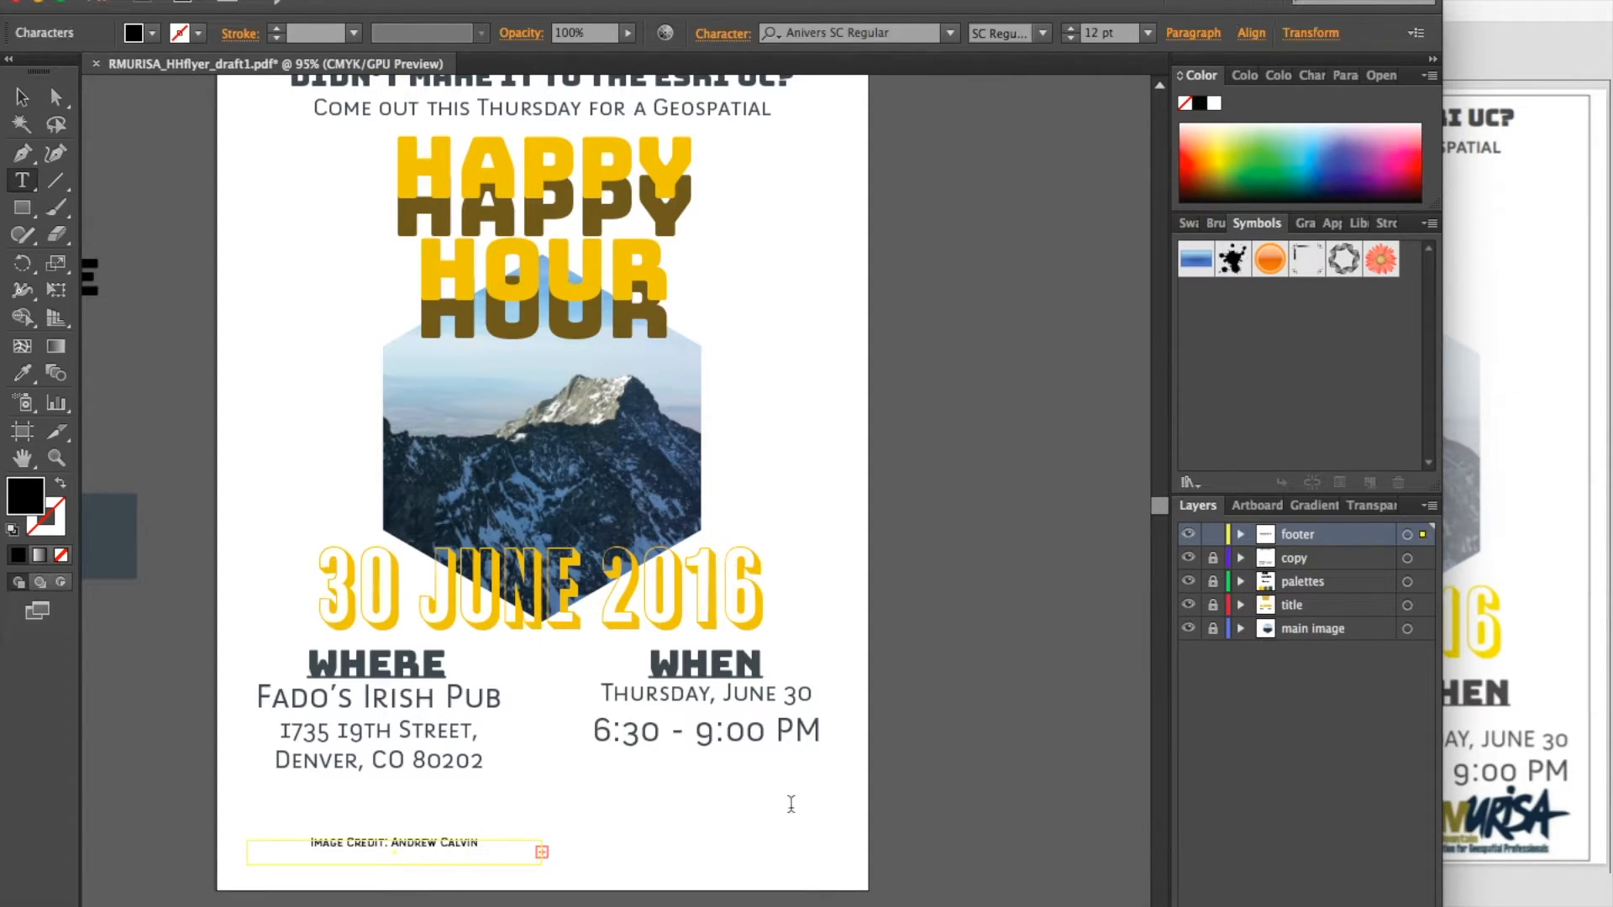
type(", Colorado")
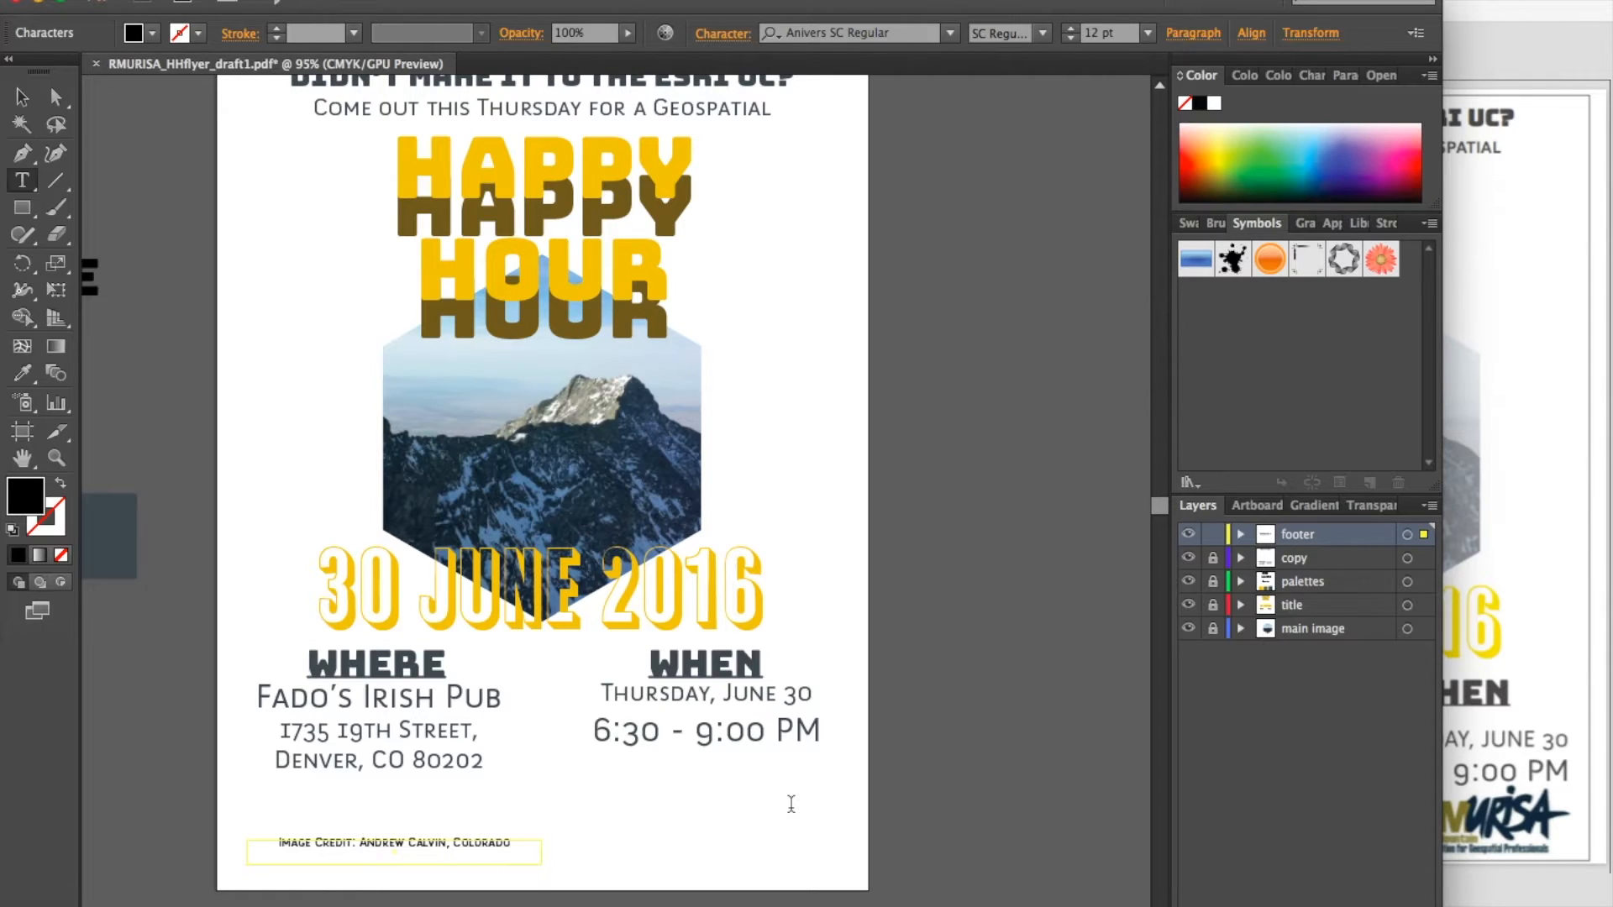
key("Escape")
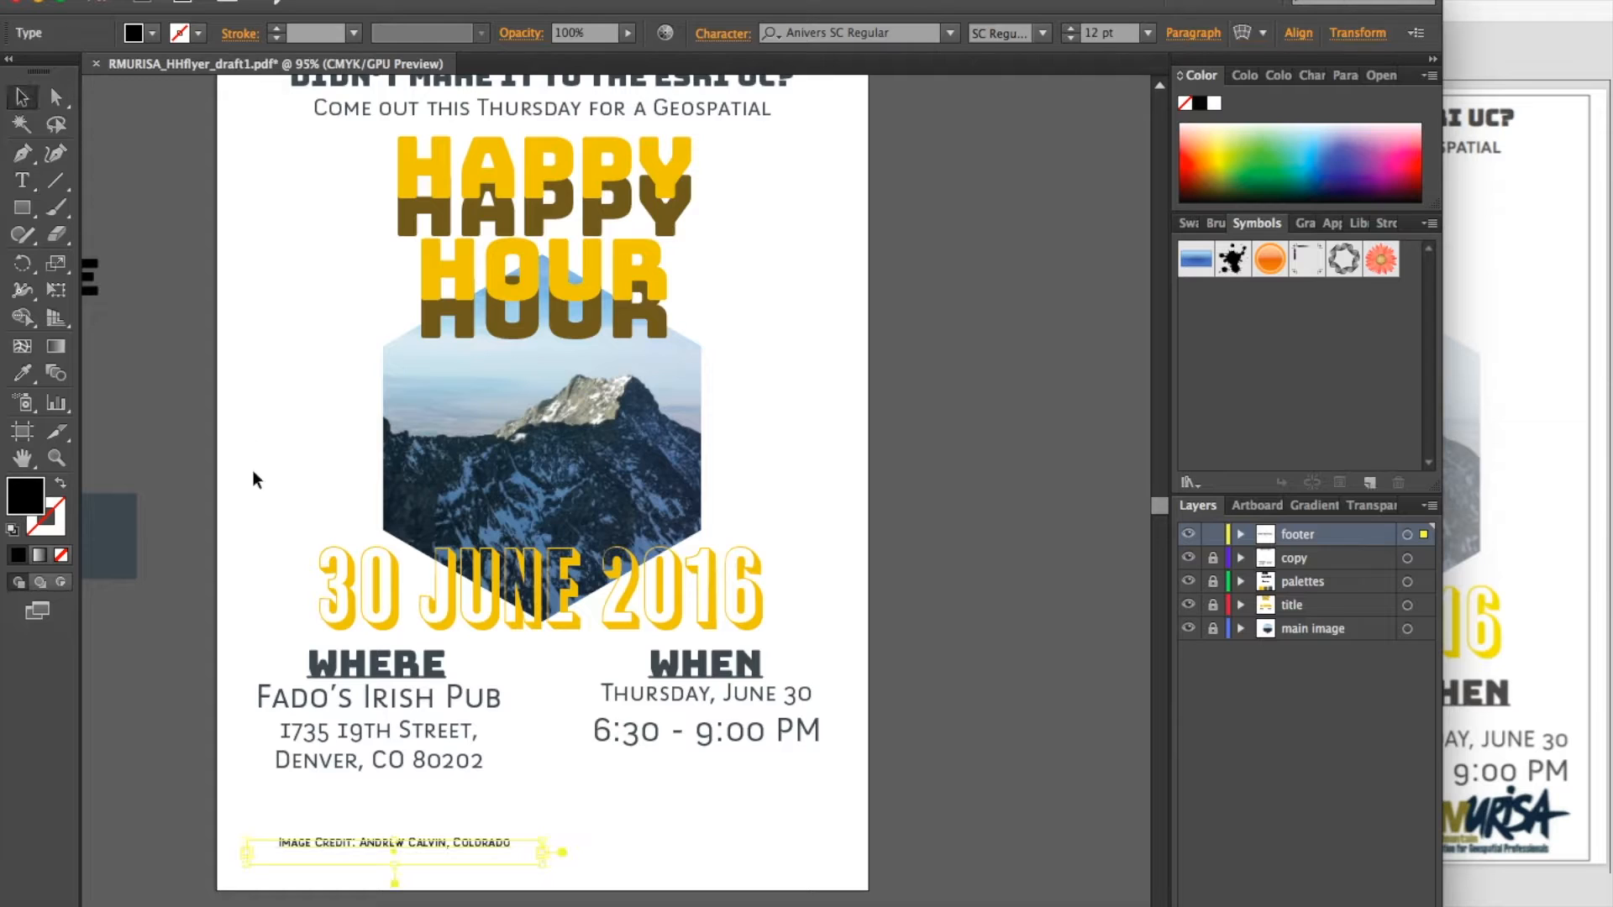
scroll(260, 467, "left", 3)
scroll(269, 470, "left", 5)
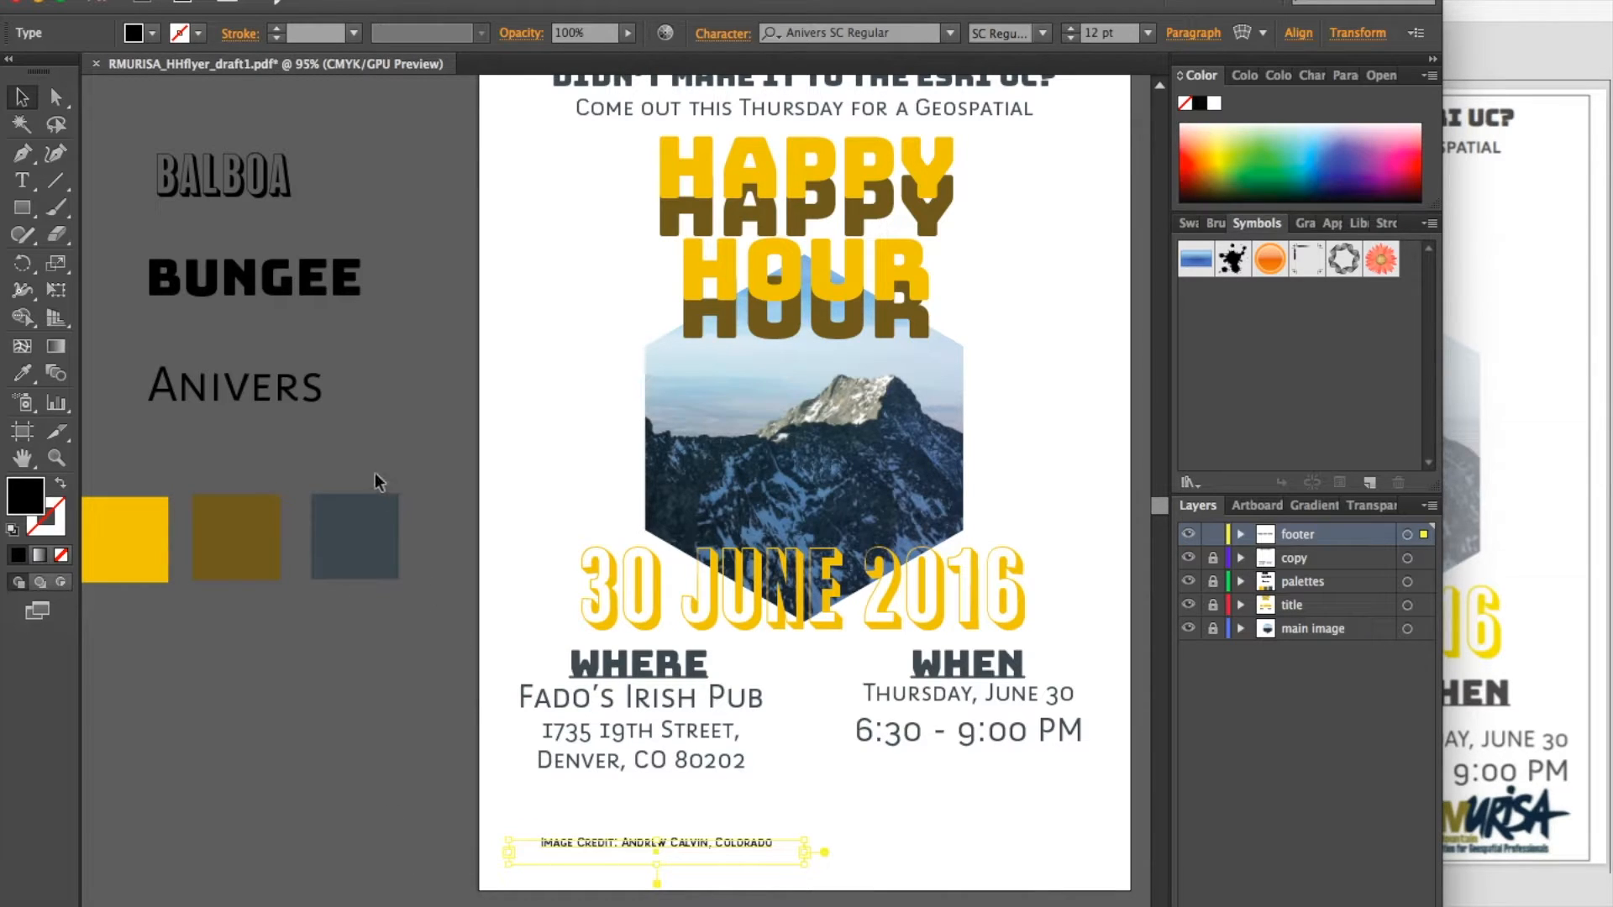
left_click(28, 100)
left_click(401, 781)
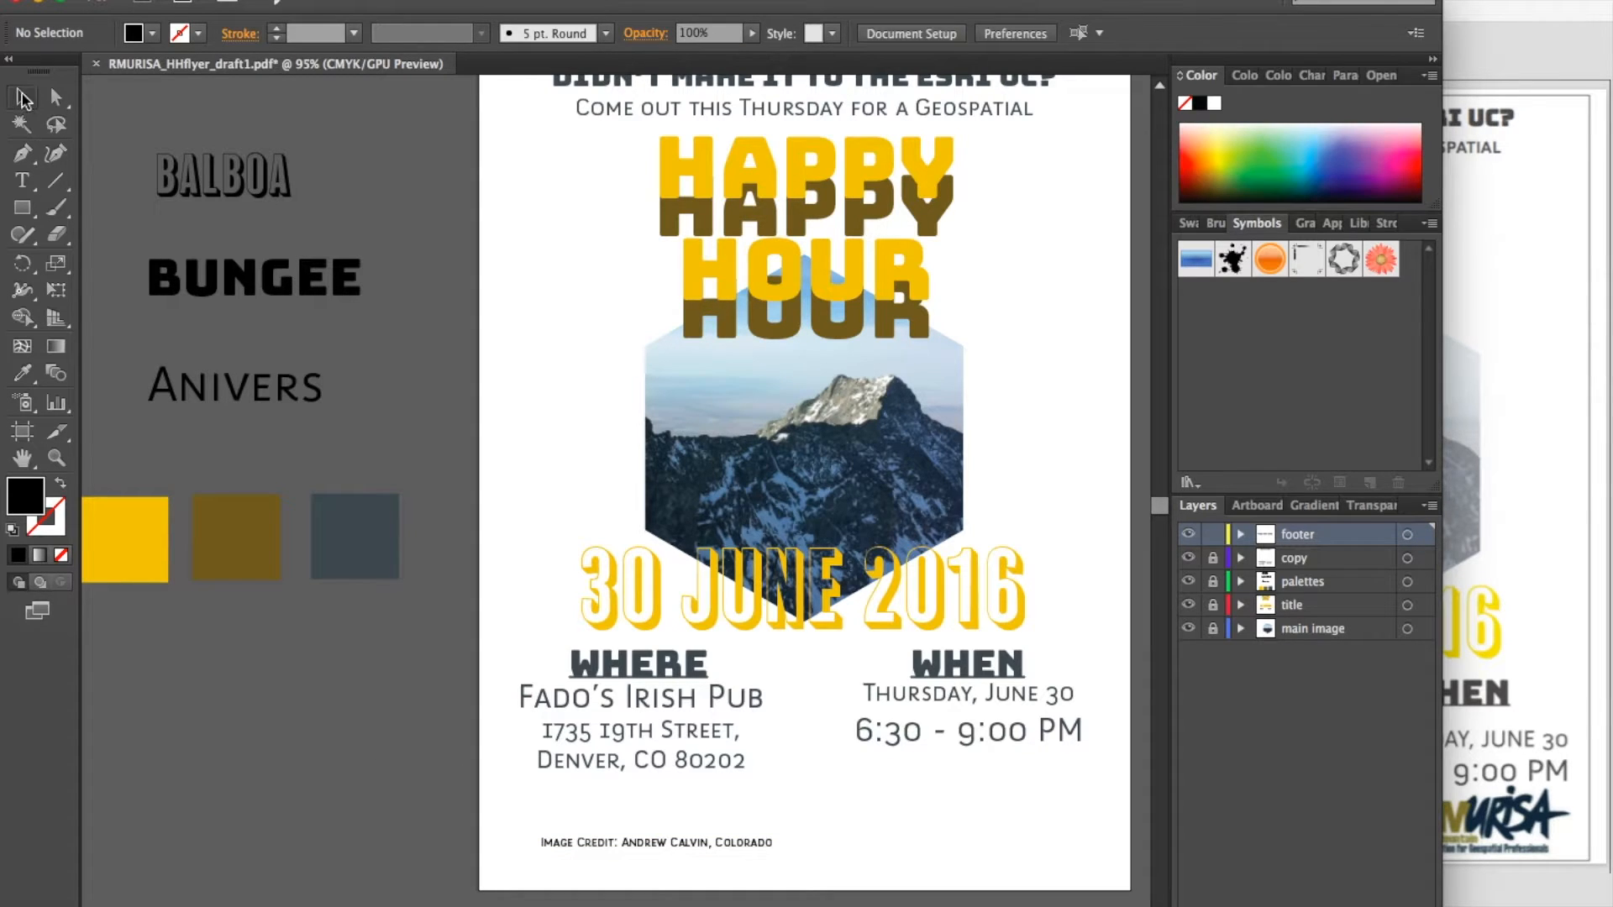
left_click(672, 843)
key("t")
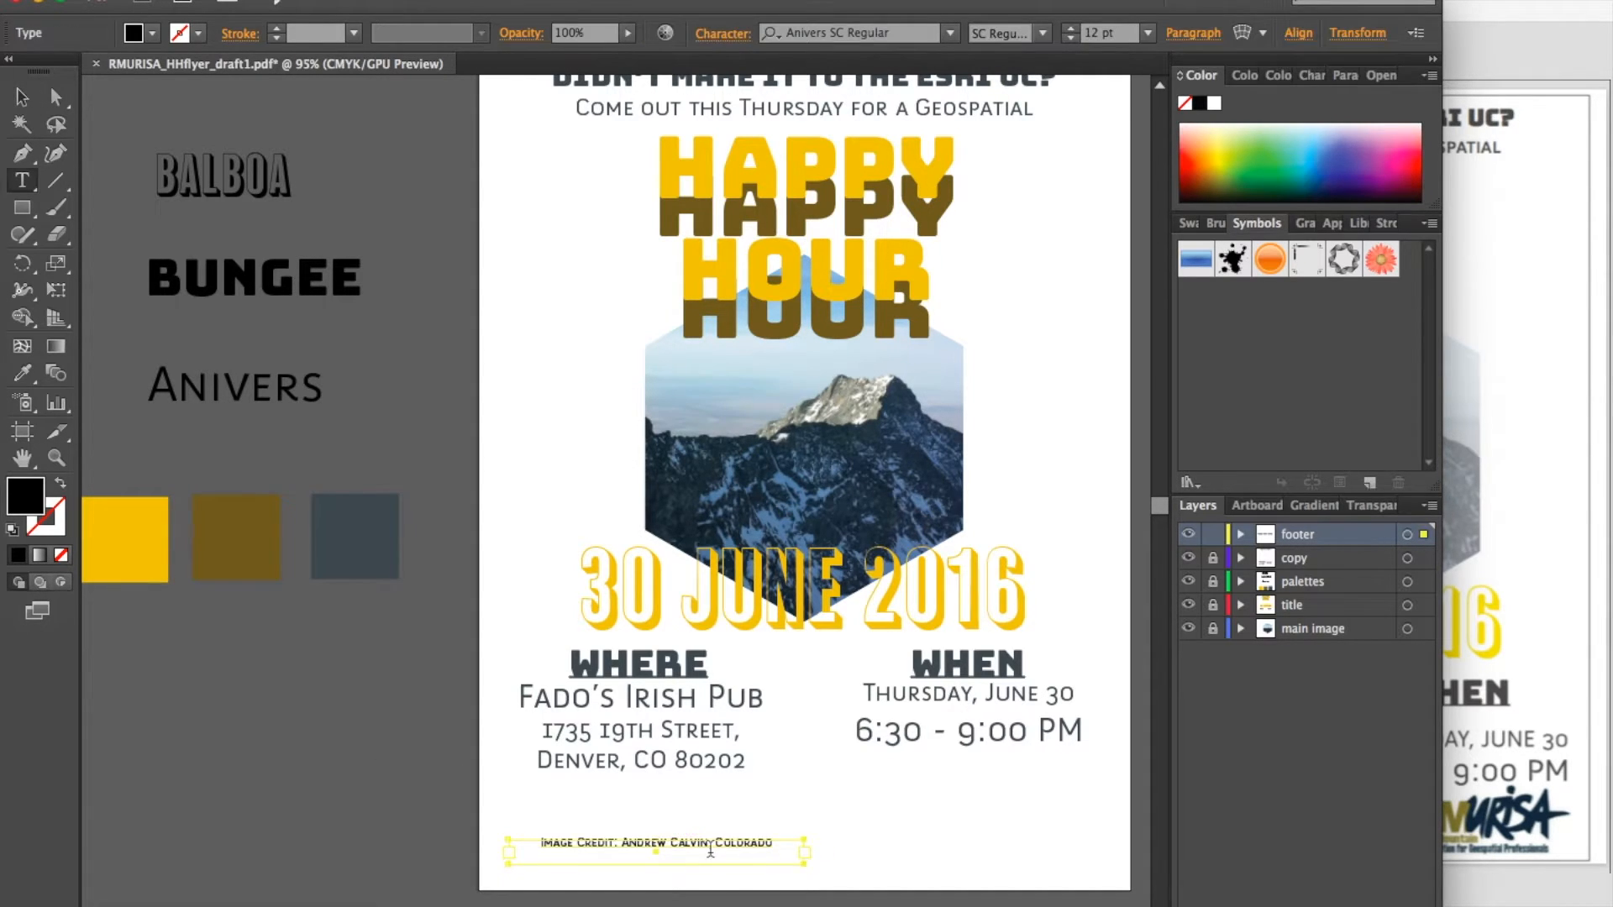
type("v")
key("BackSpace")
key("BackSpace")
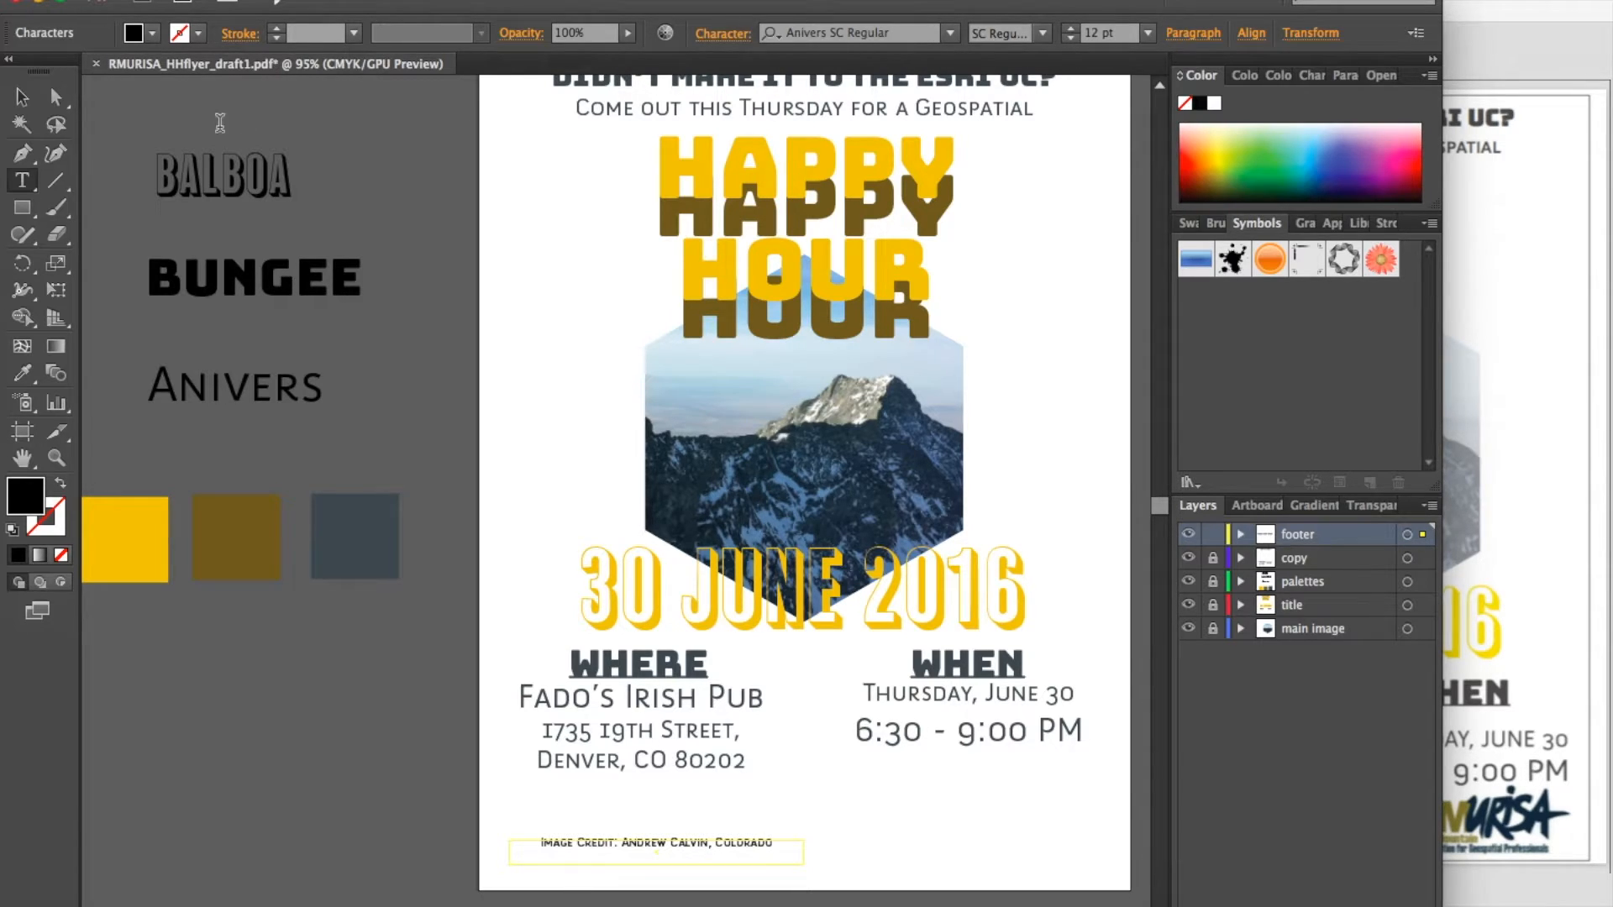
left_click(22, 97)
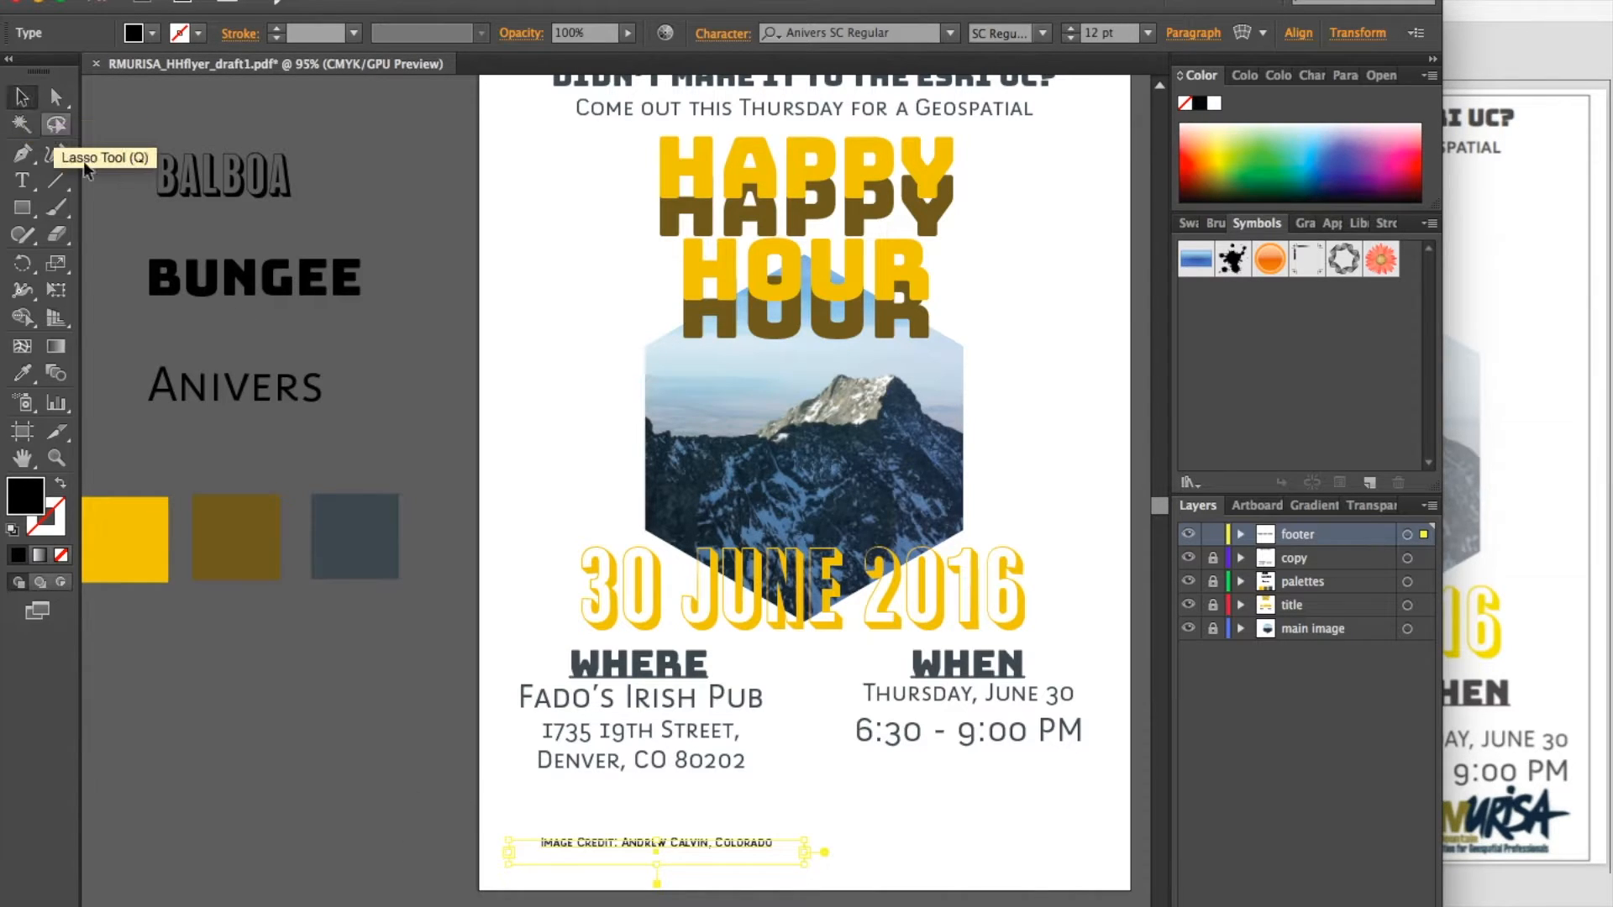
left_click(317, 804)
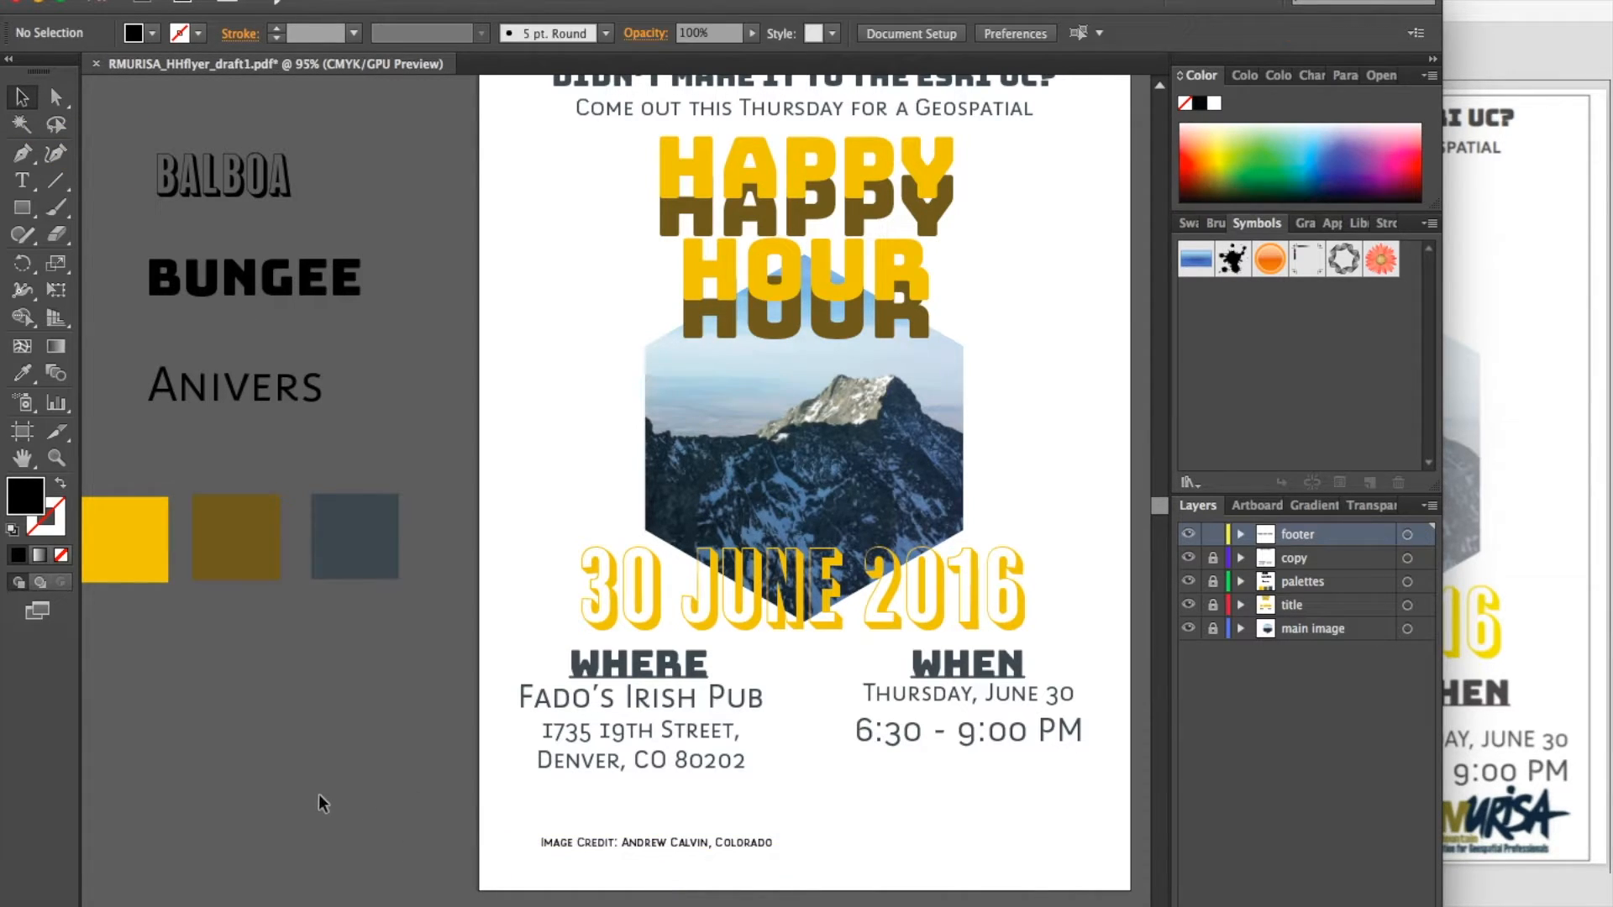
Step: Recolor the image credit text with the dark slate palette swatch using the Eyedropper, and deselect it
left_click(633, 849)
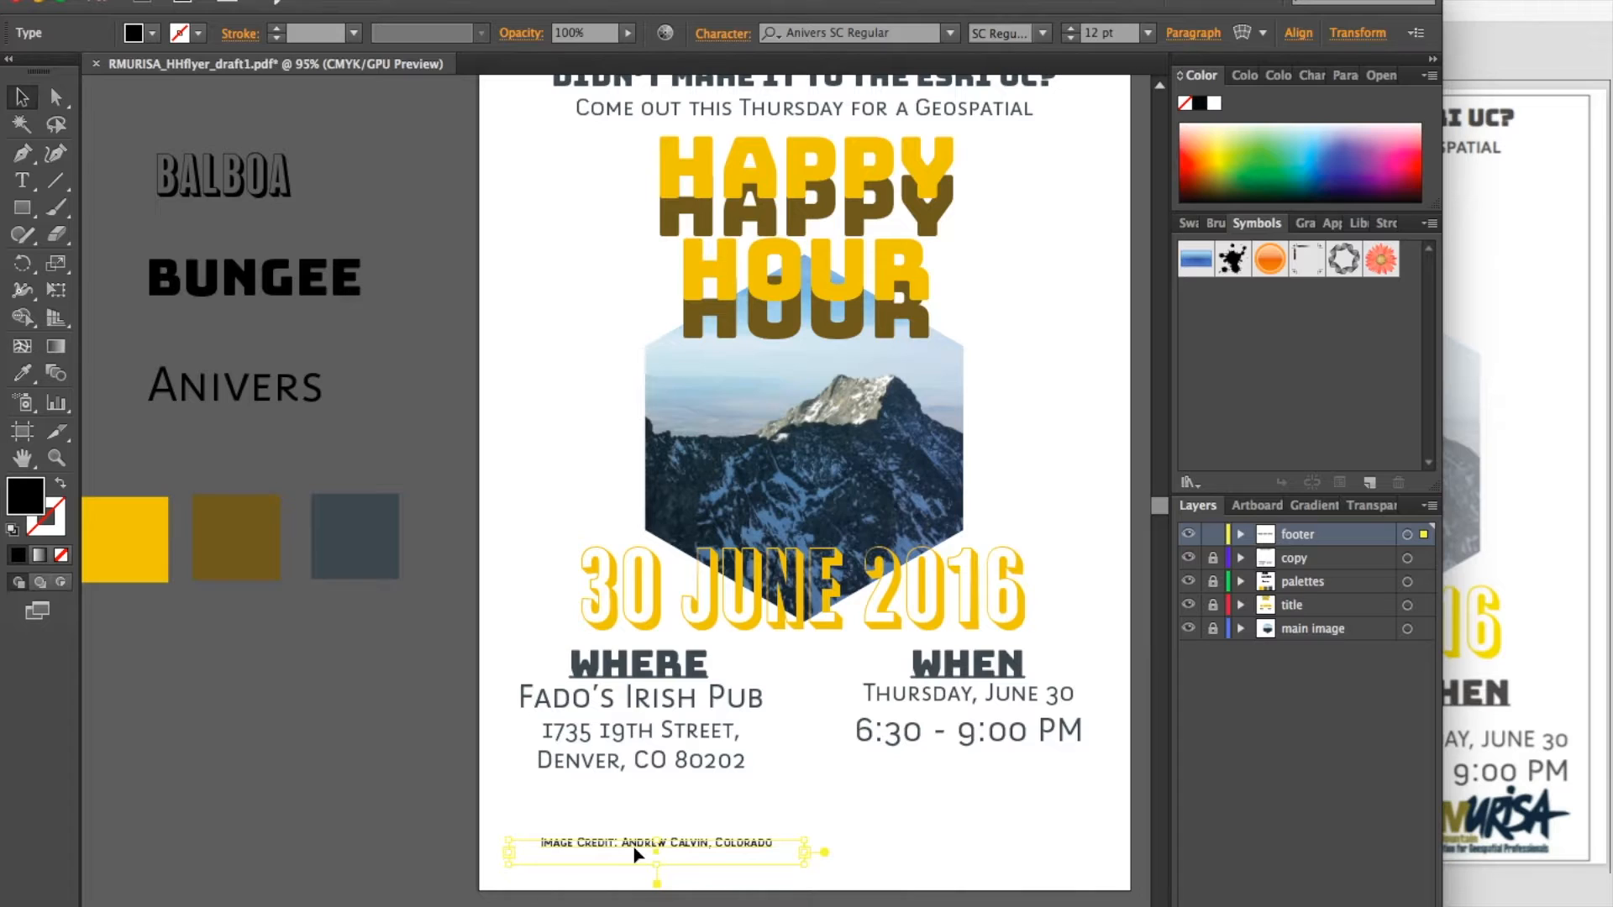
left_click(22, 372)
left_click(389, 513)
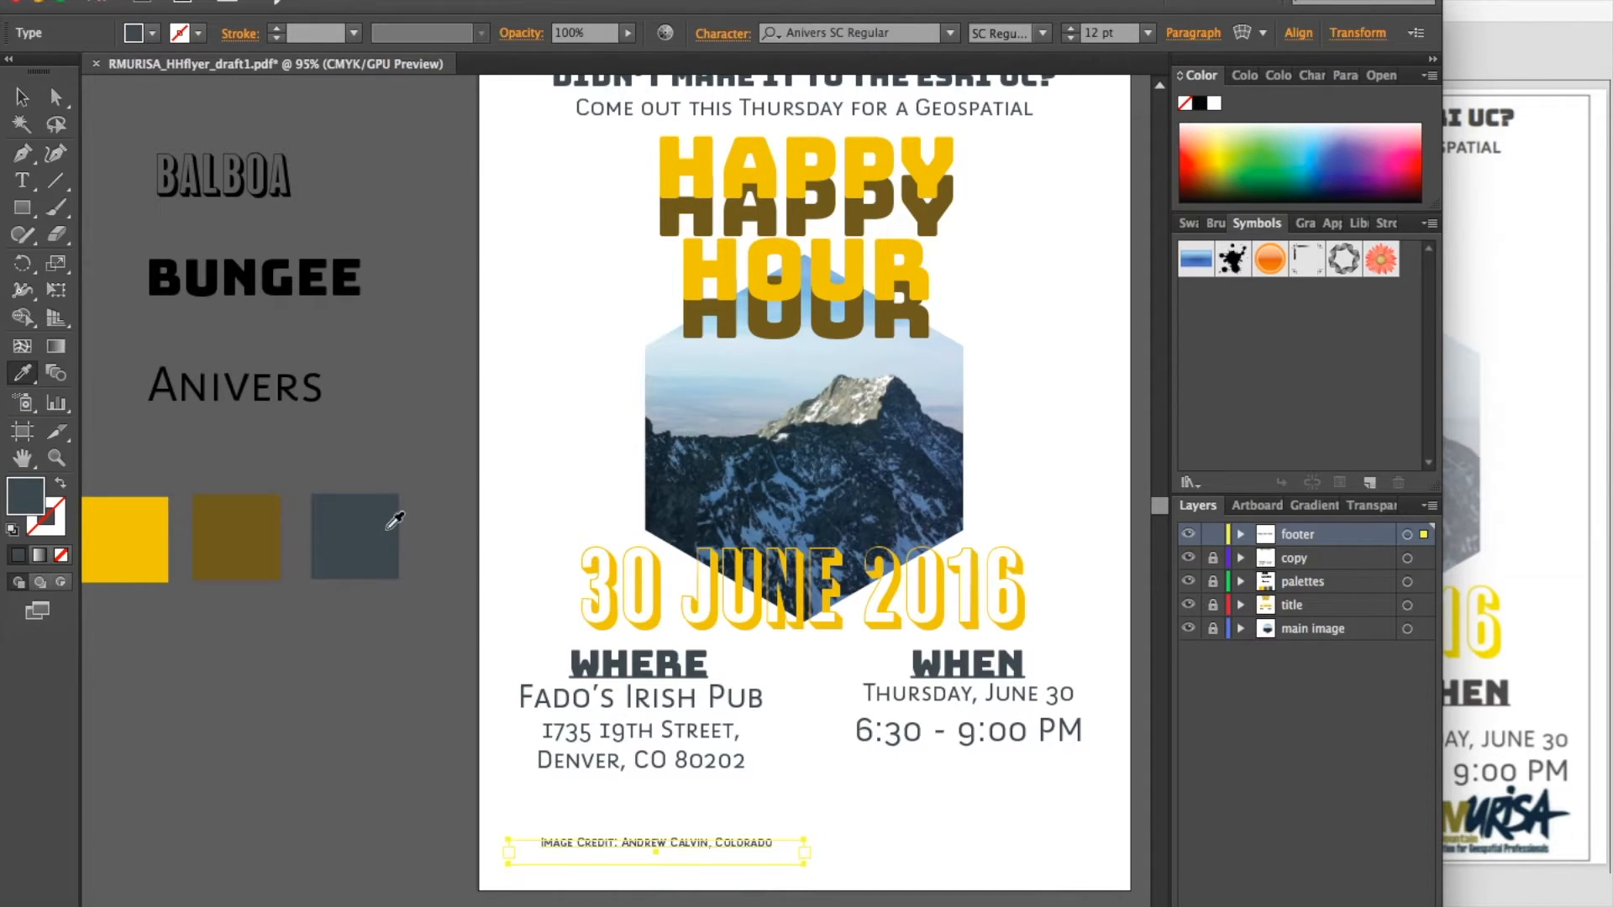
left_click(23, 96)
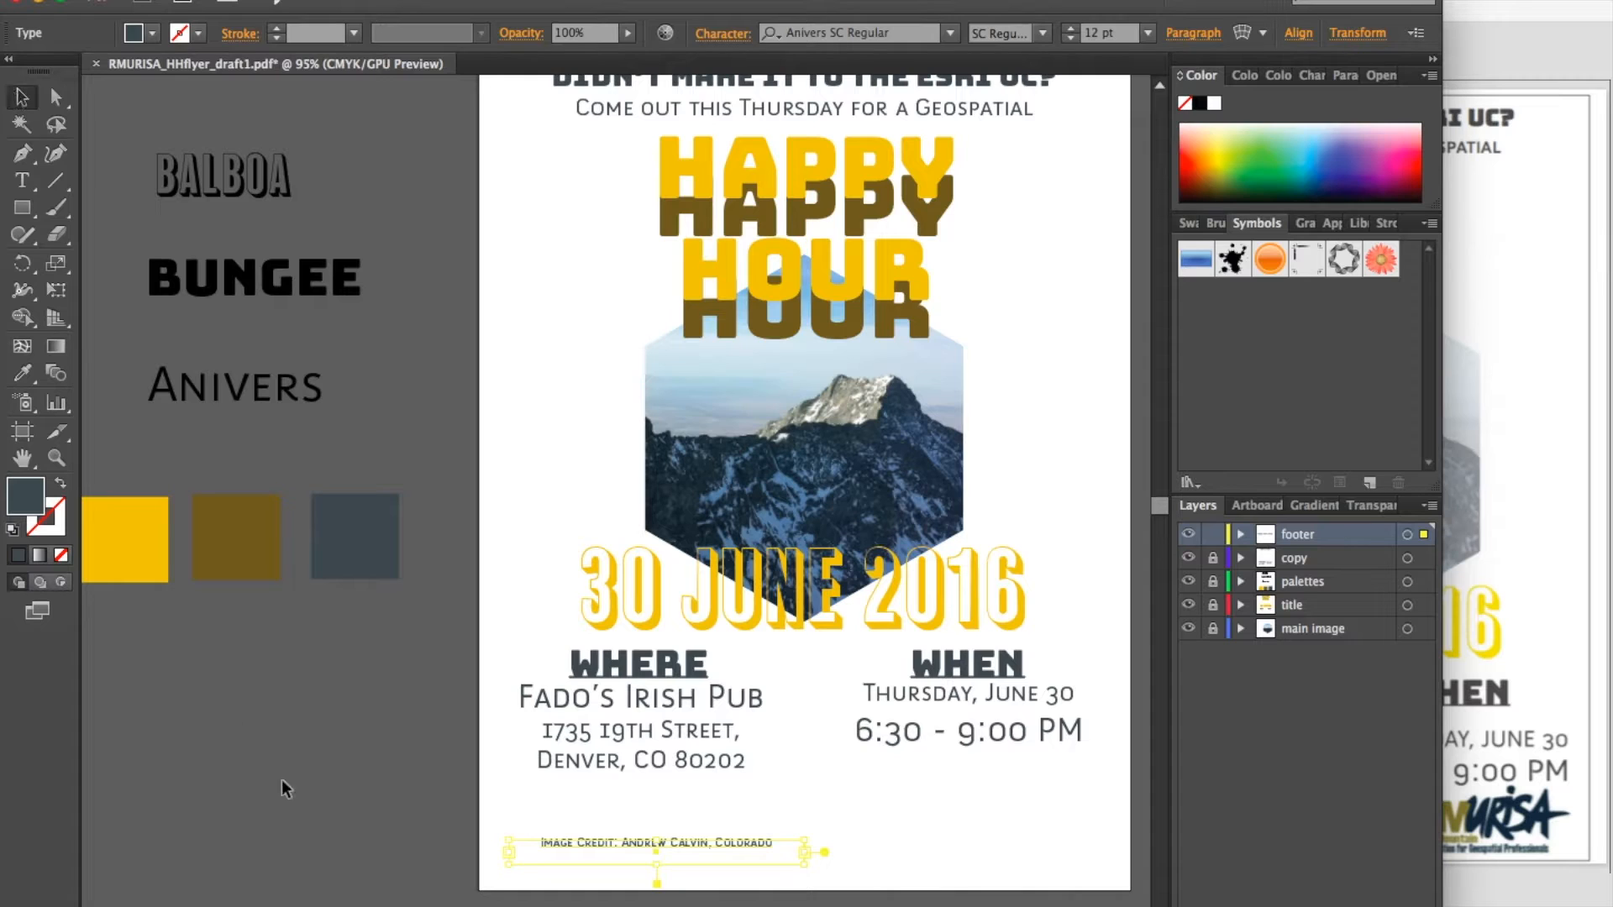
left_click(204, 768)
scroll(368, 694, "right", 5)
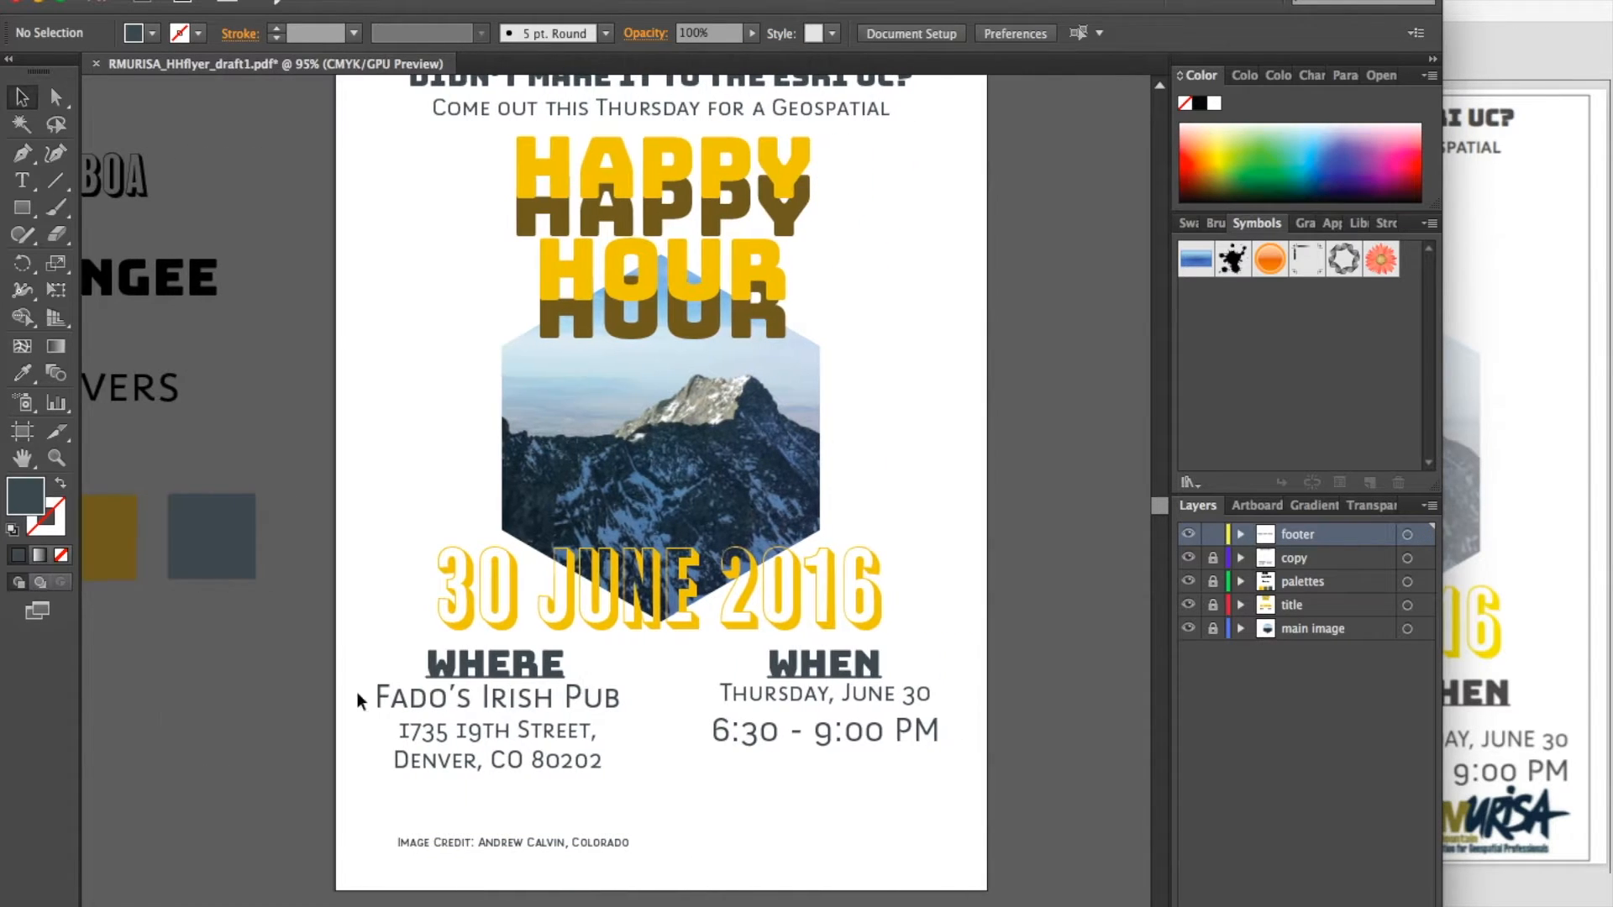
Step: Duplicate the image credit text box alongside the original, under the event time in the flyer's footer
left_click(571, 846)
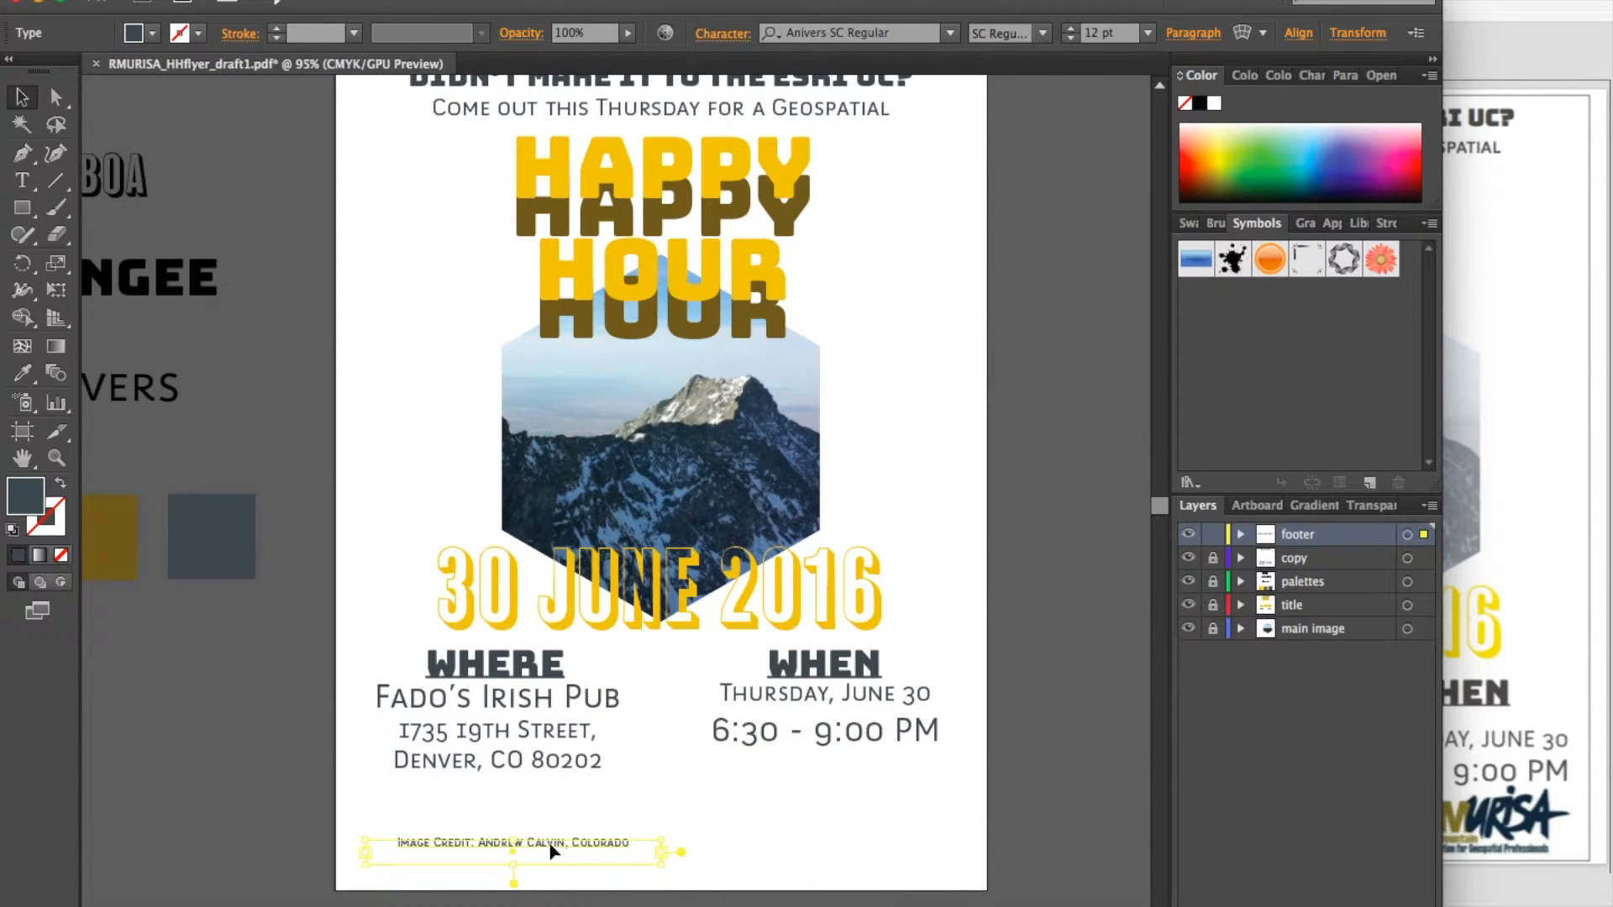
left_click_drag(550, 844, 851, 842)
left_click(1515, 728)
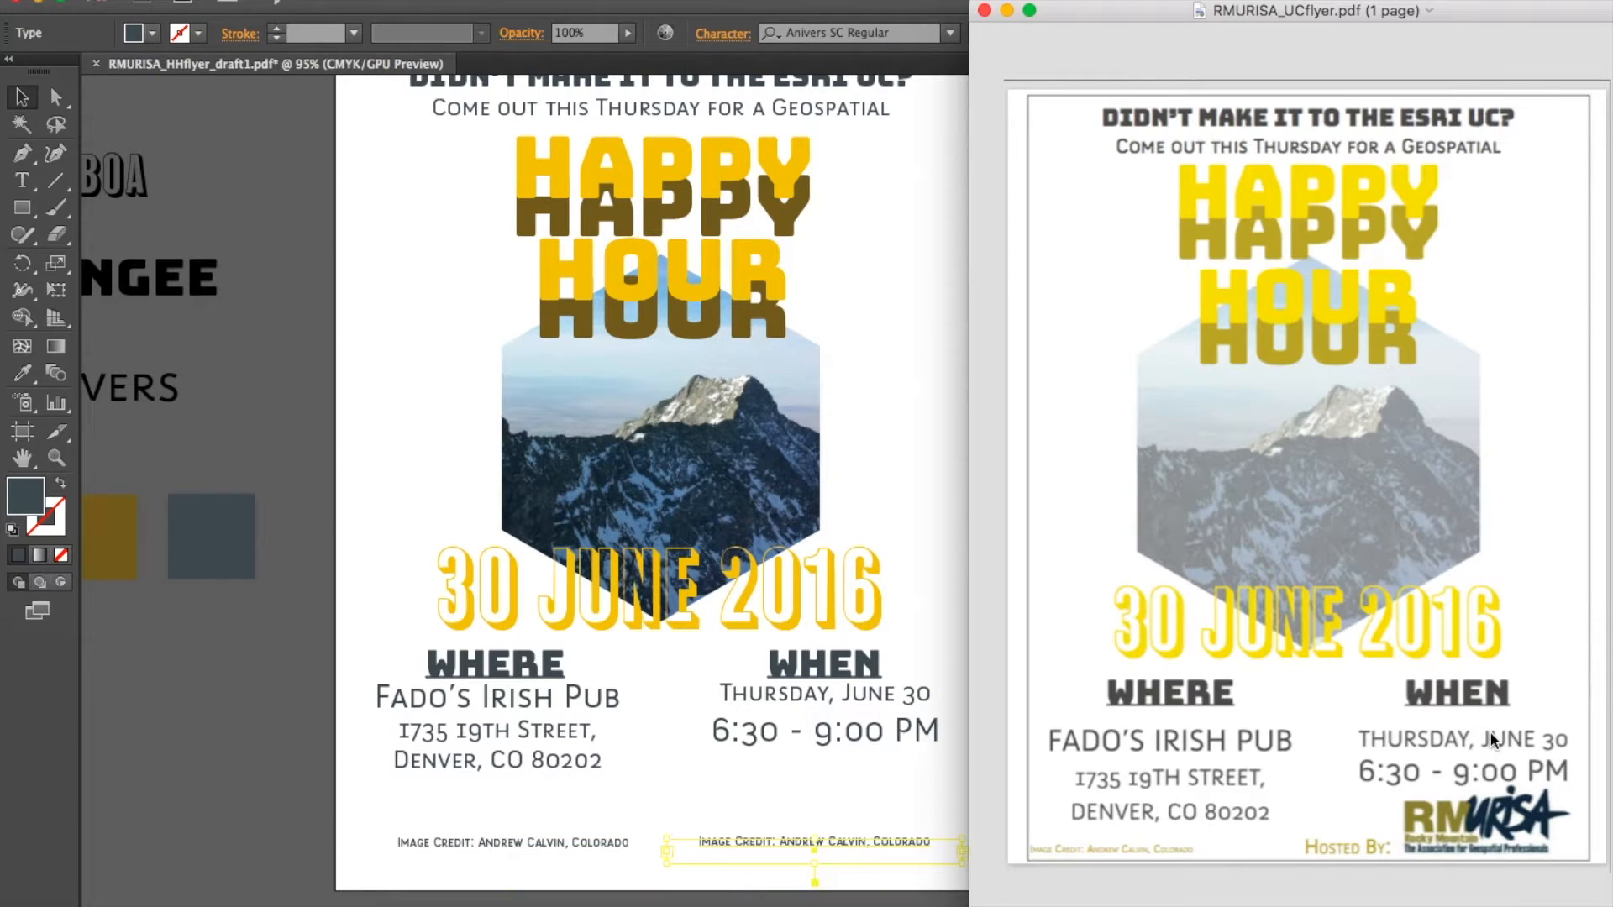
left_click(446, 843)
left_click(507, 838)
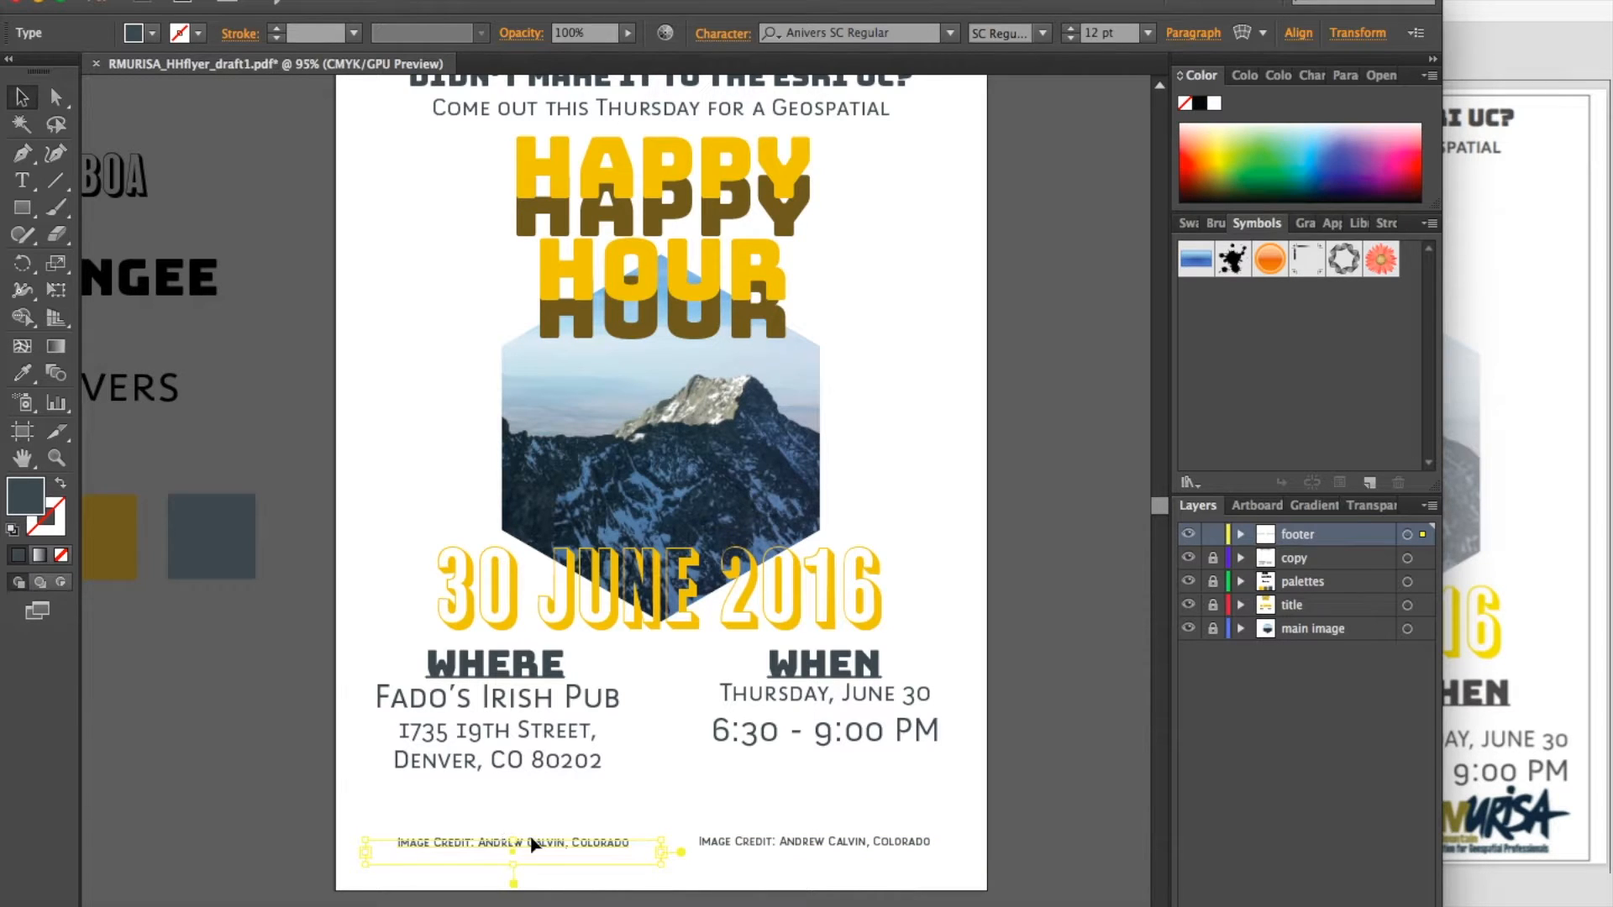
Step: Replace the text of the duplicated footer box with "Hosted By:"
left_click(844, 851)
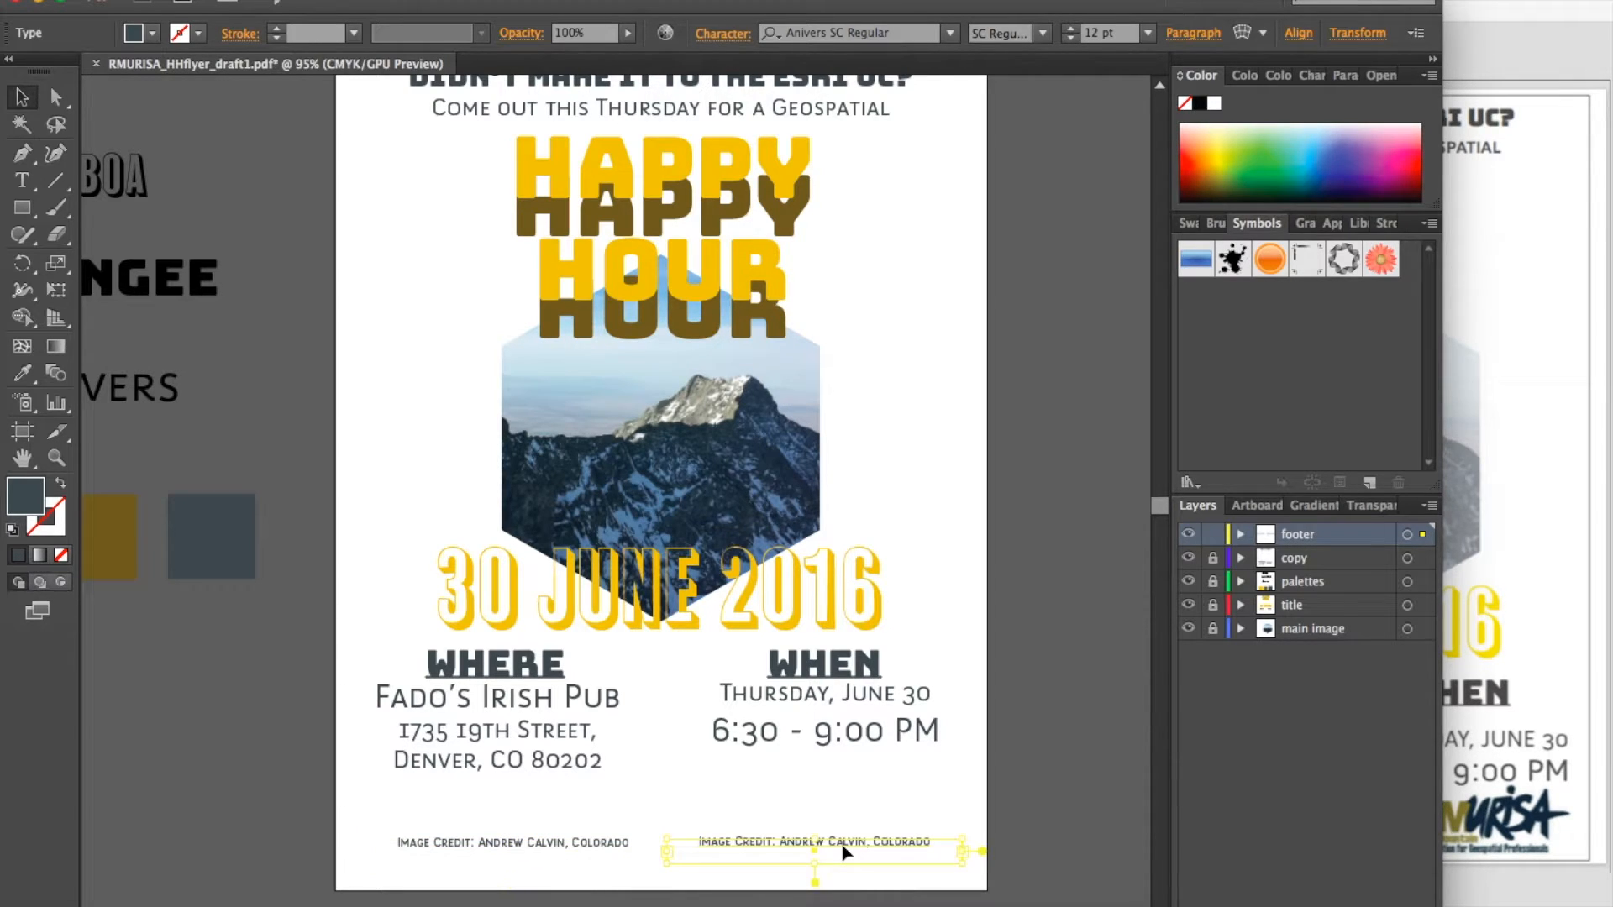
key("t")
left_click_drag(959, 845, 642, 854)
type("Hosted By:")
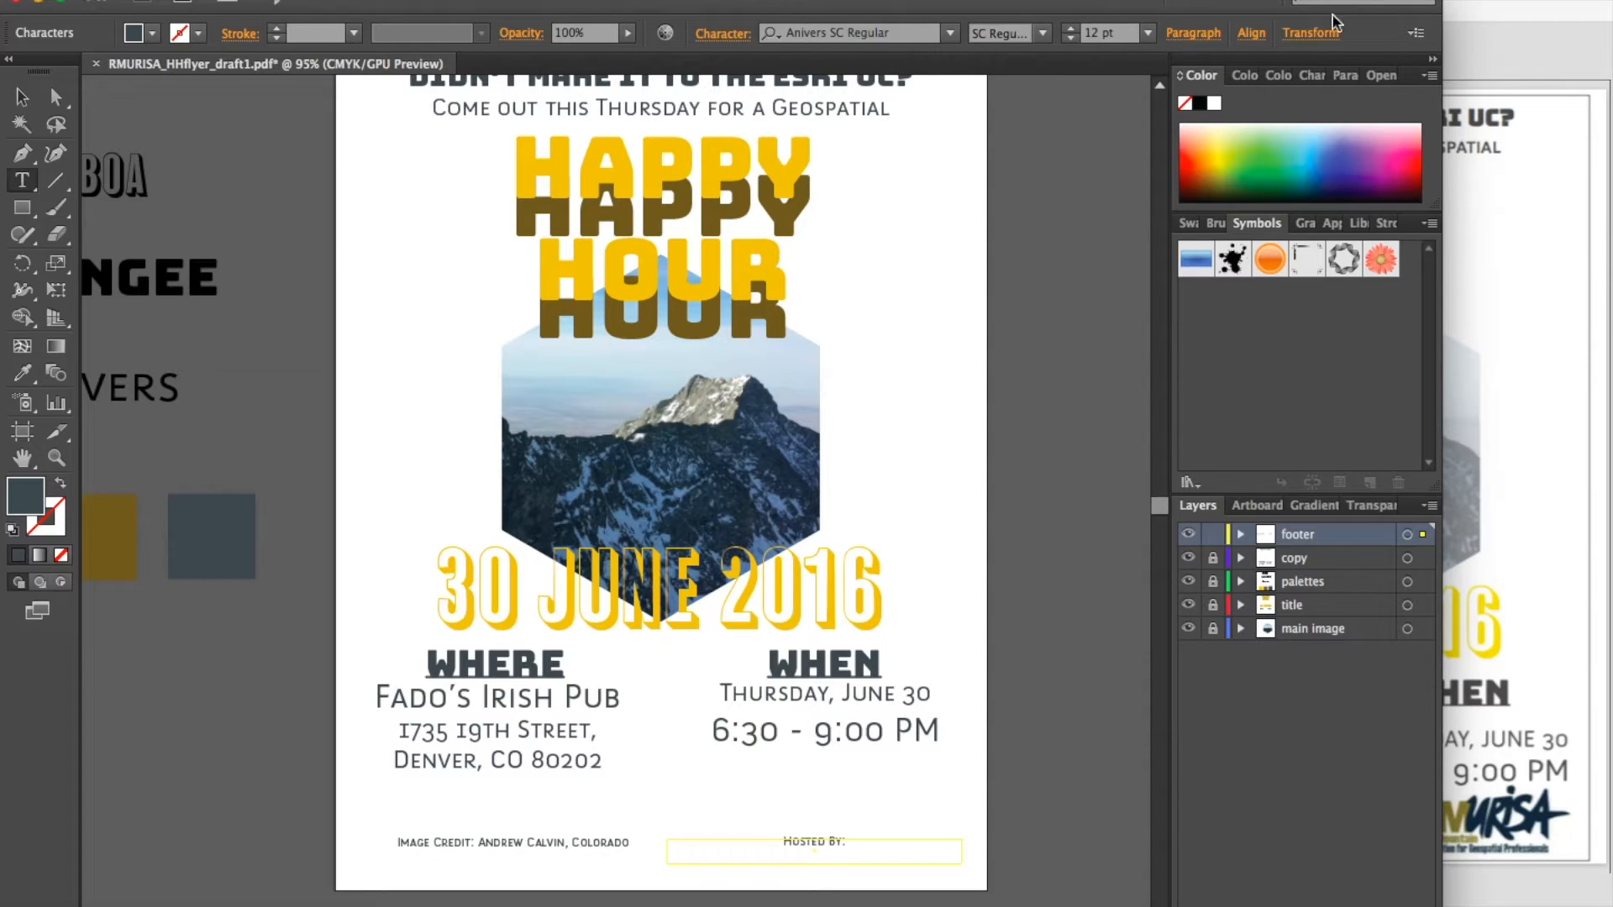
Step: Left-align the "Hosted By:" text within its box and deselect it
left_click(1220, 35)
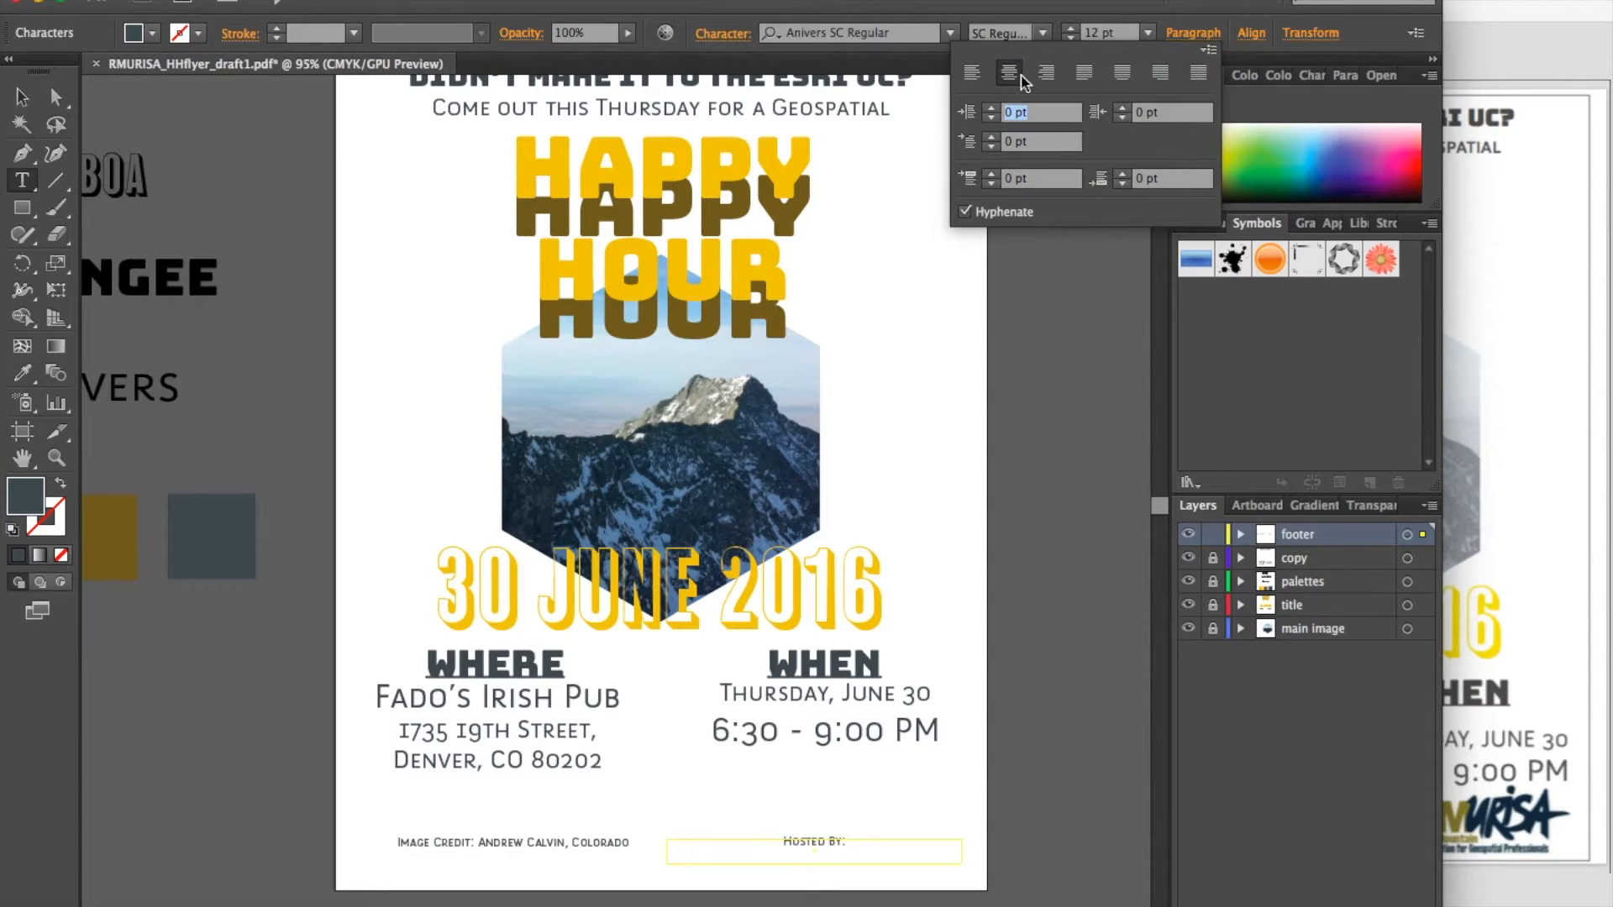
left_click(973, 73)
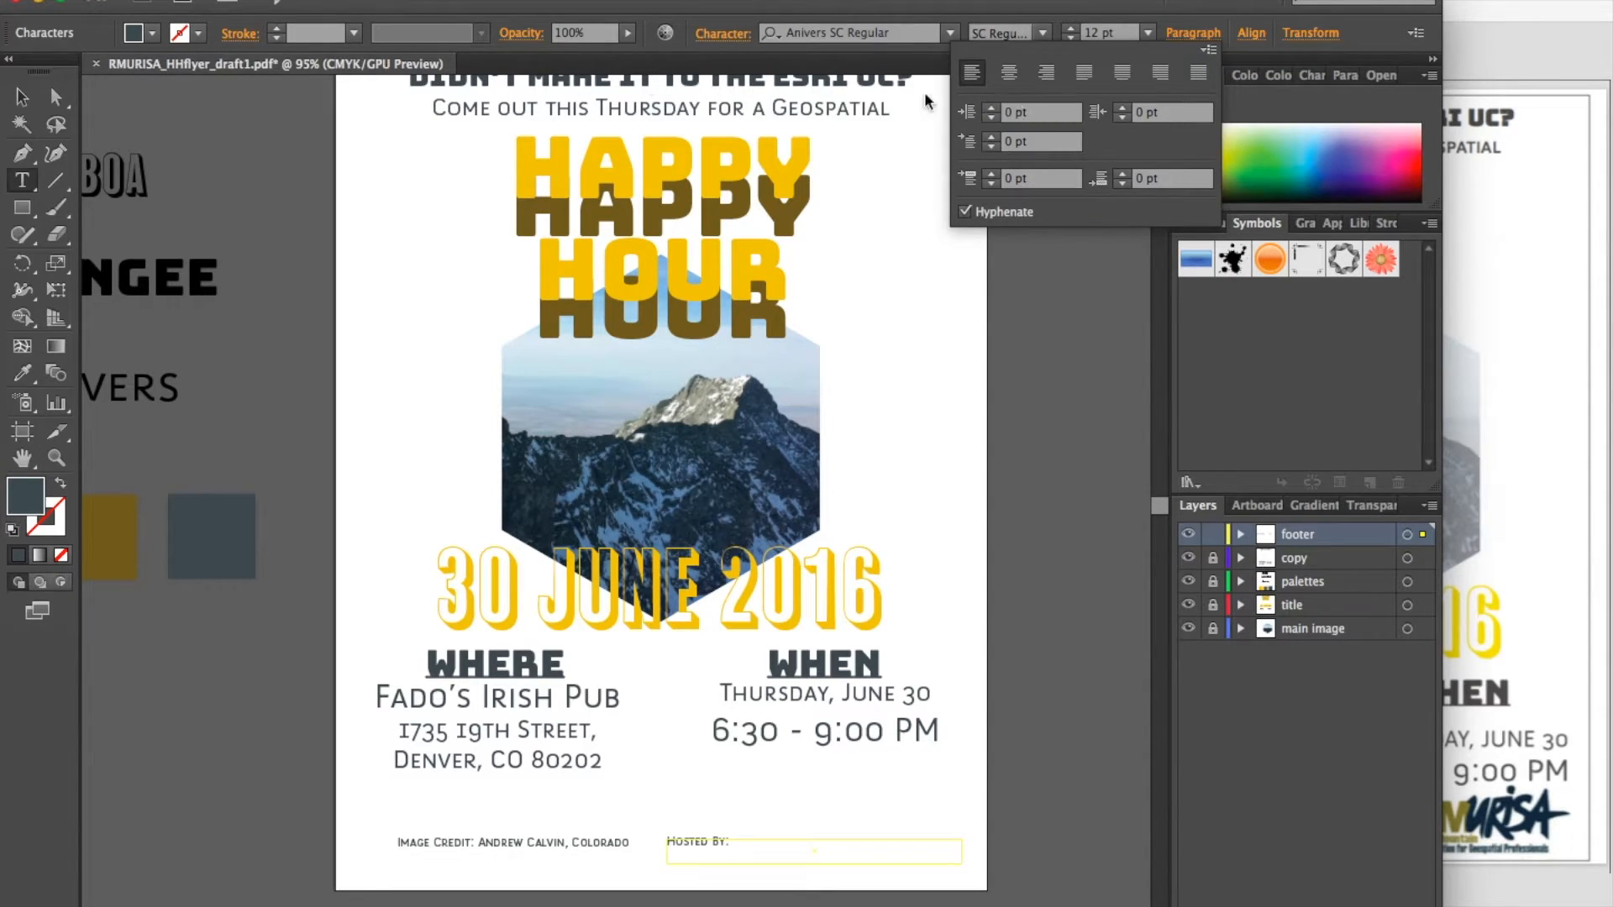
left_click(20, 98)
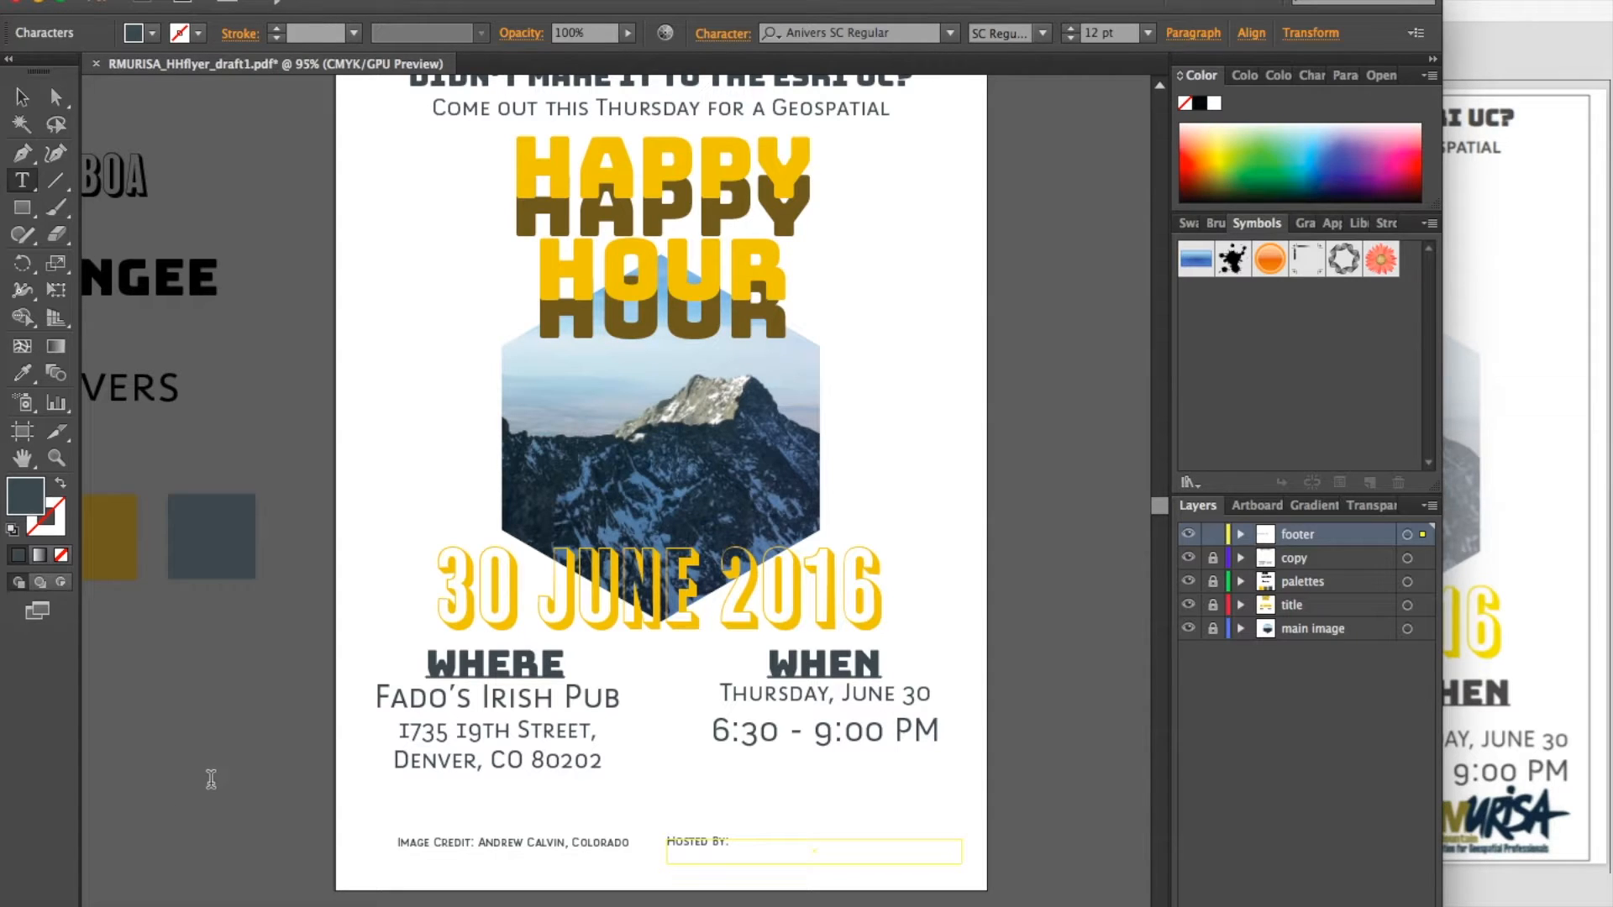
left_click(284, 774)
Step: Recolor the "Hosted By:" and image credit texts with the brown palette swatch using the Eyedropper, and save the flyer
left_click(704, 840)
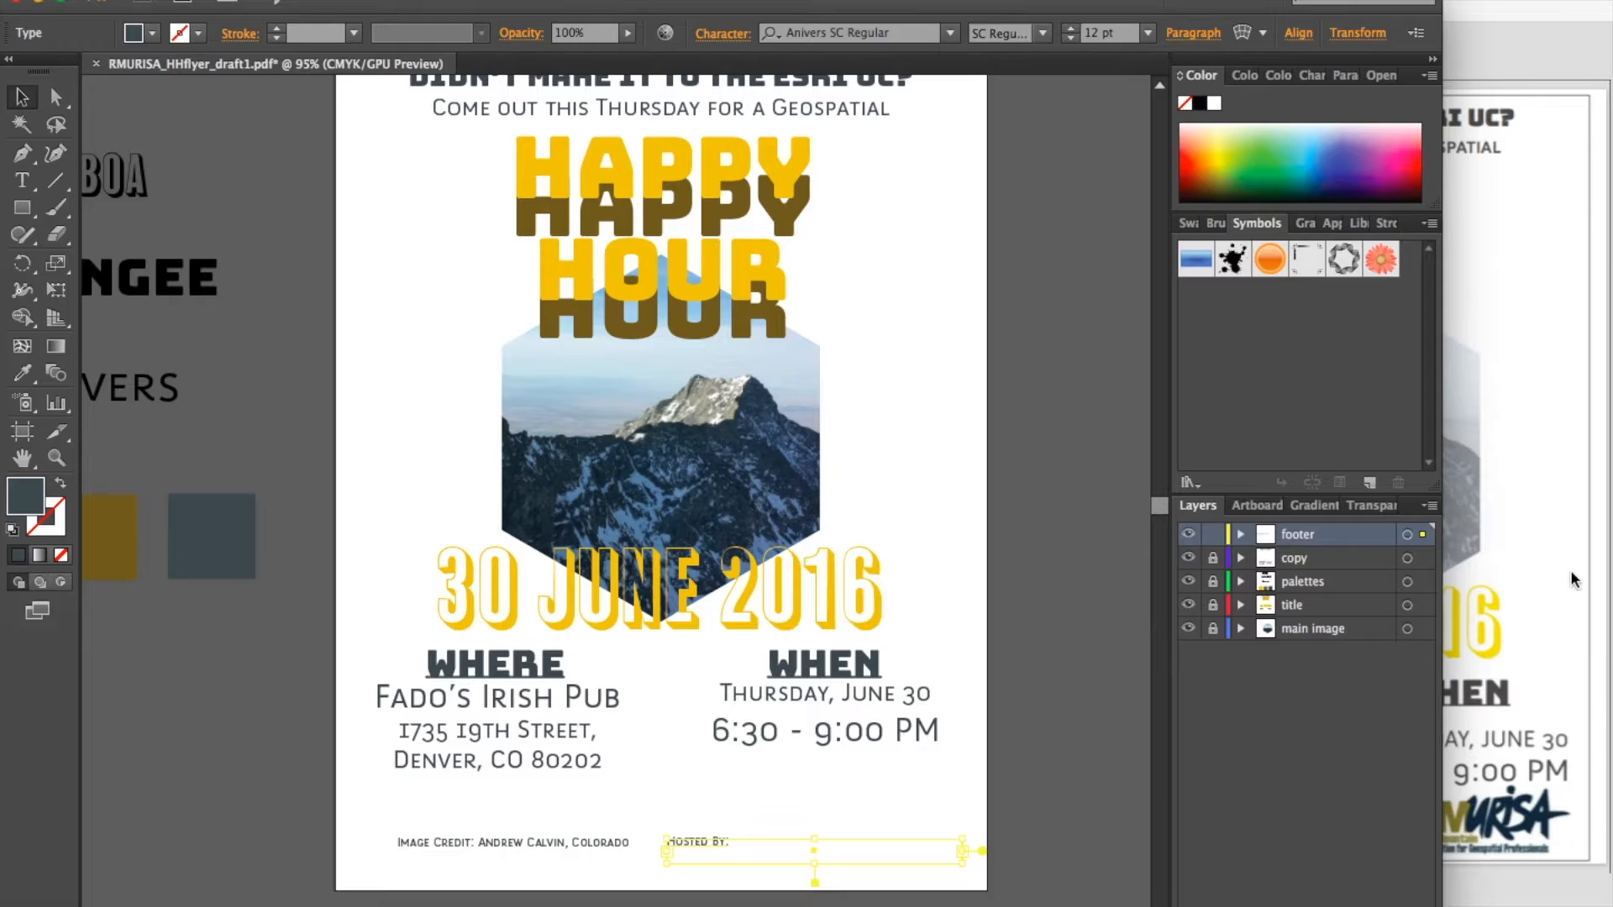
key("super+Tab")
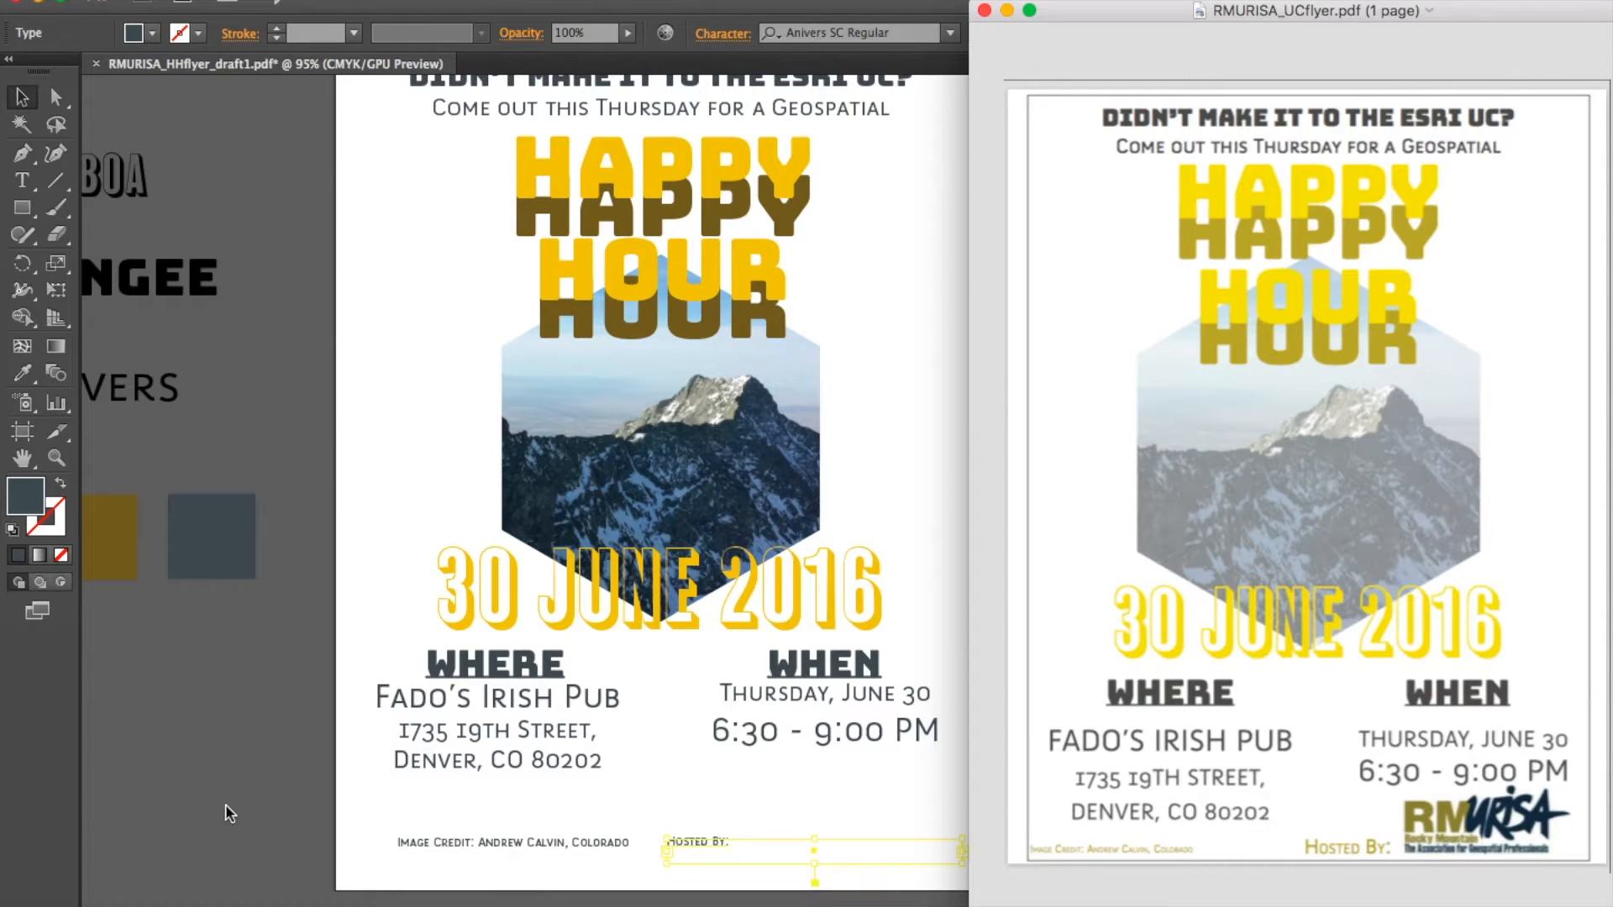
key("super+Tab")
left_click(475, 841, "shift")
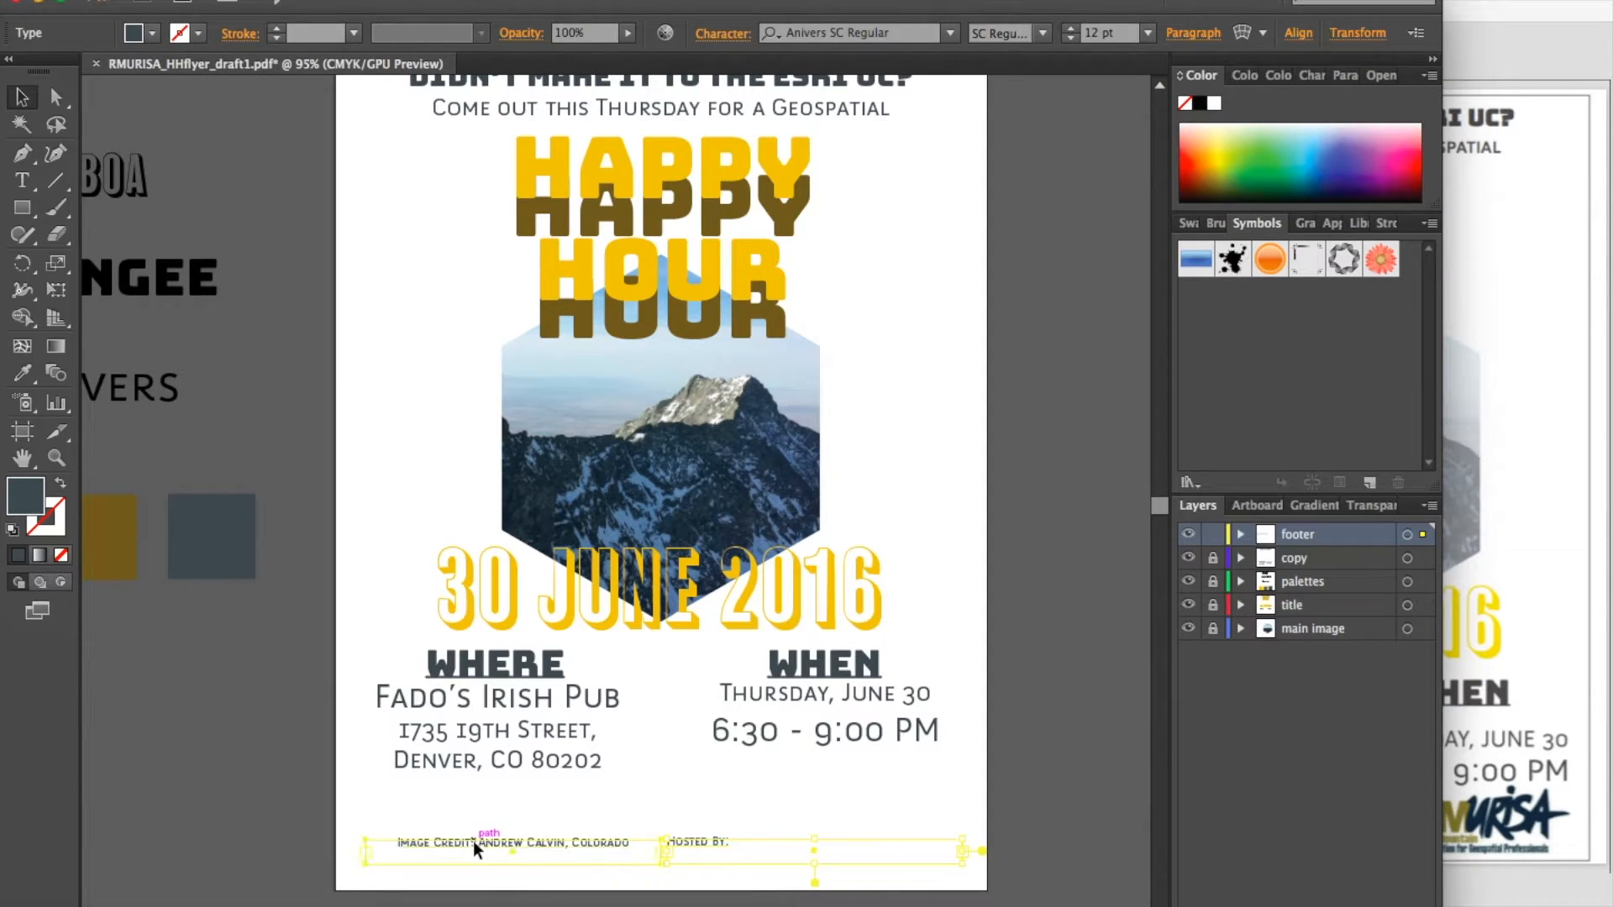
key("i")
left_click(109, 504)
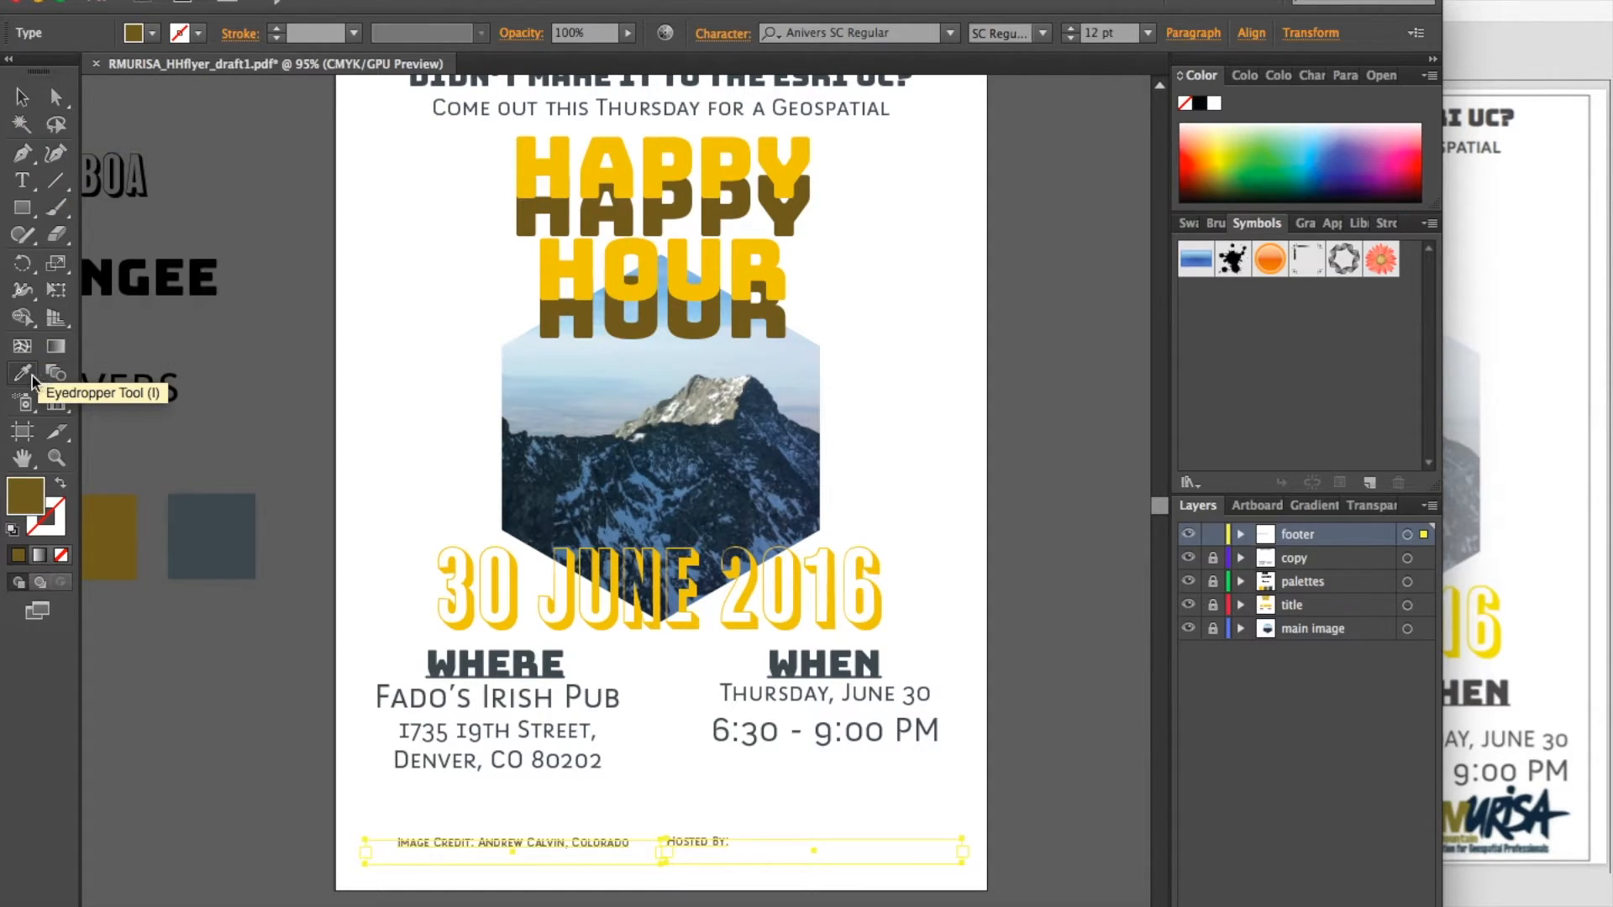
left_click(22, 97)
left_click(857, 782)
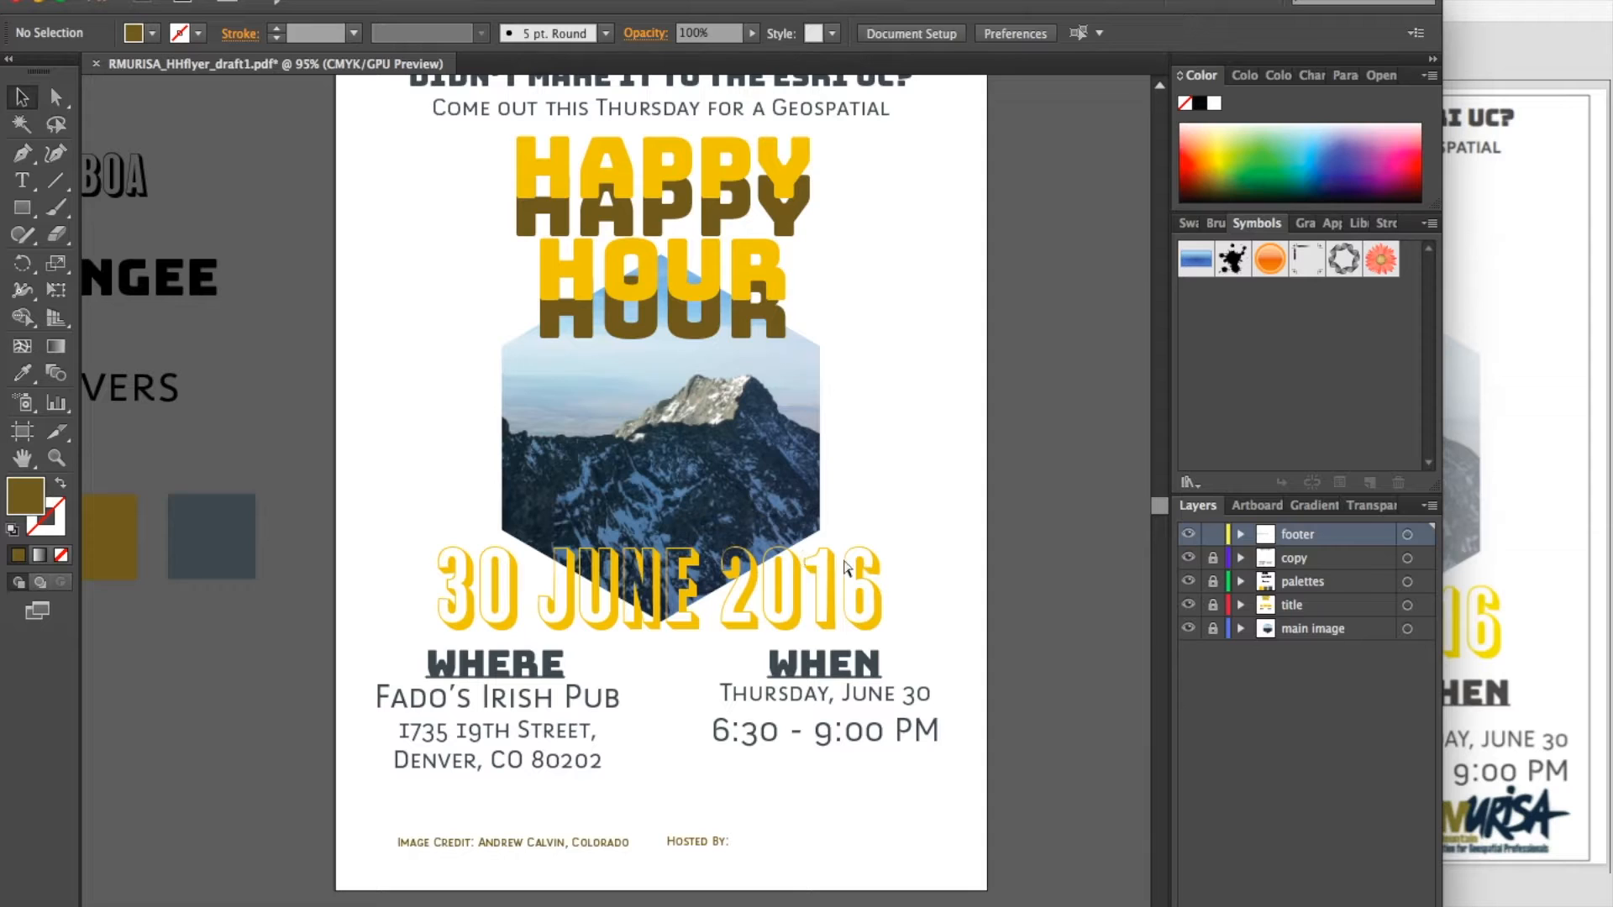
key("super+s")
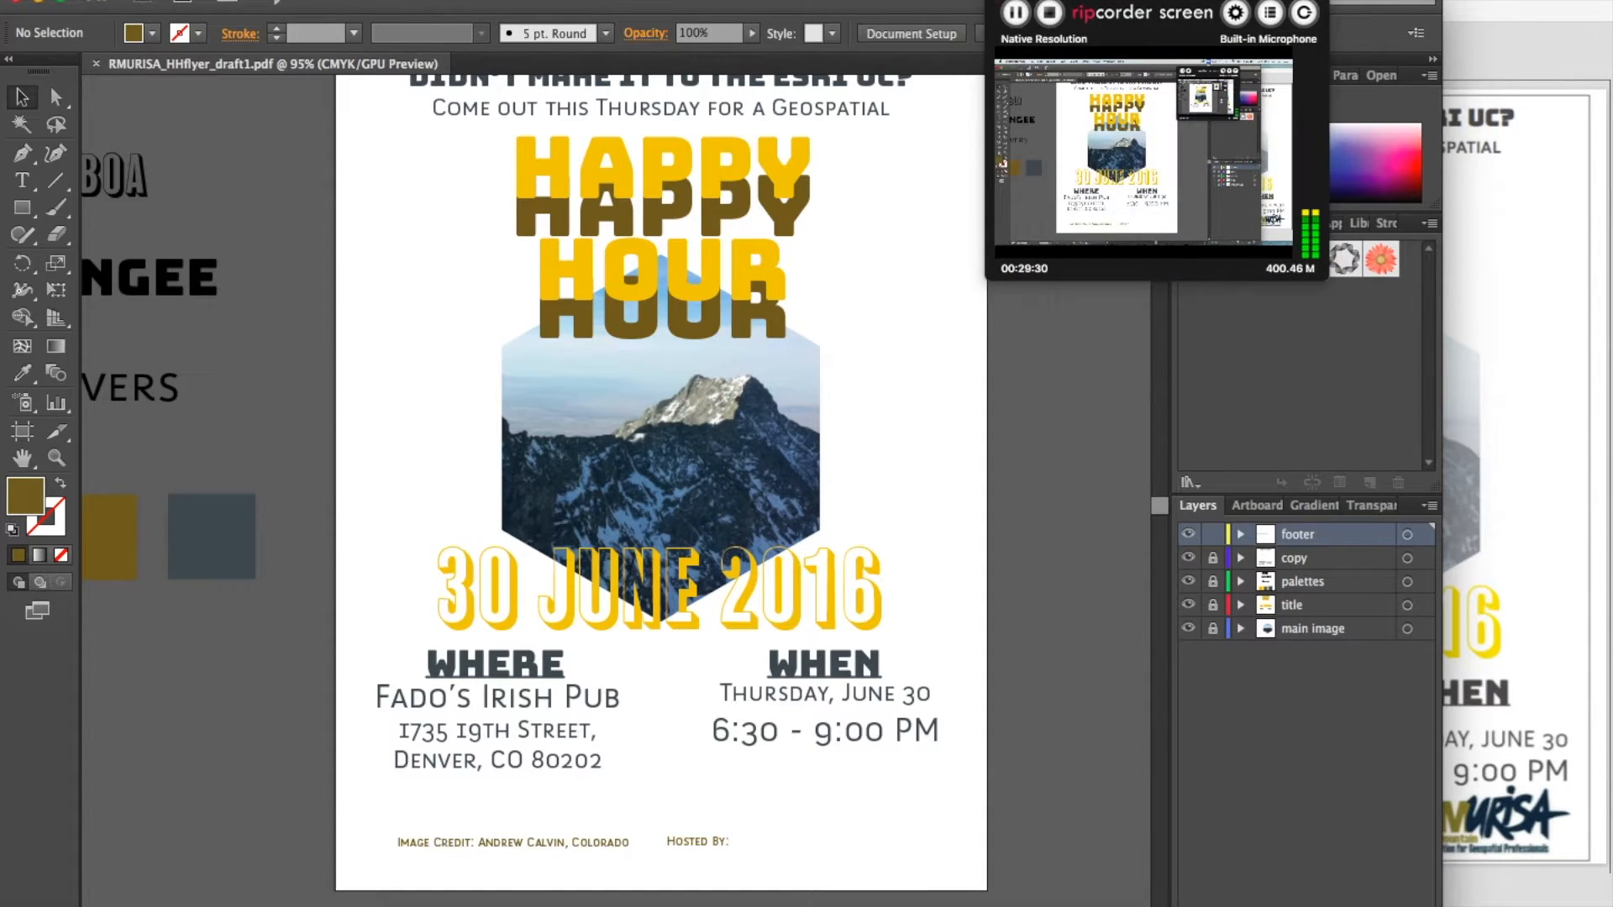
Step: Check the reference flyer, lock the footer layer, and create a new layer named "logo" above it
left_click(1570, 320)
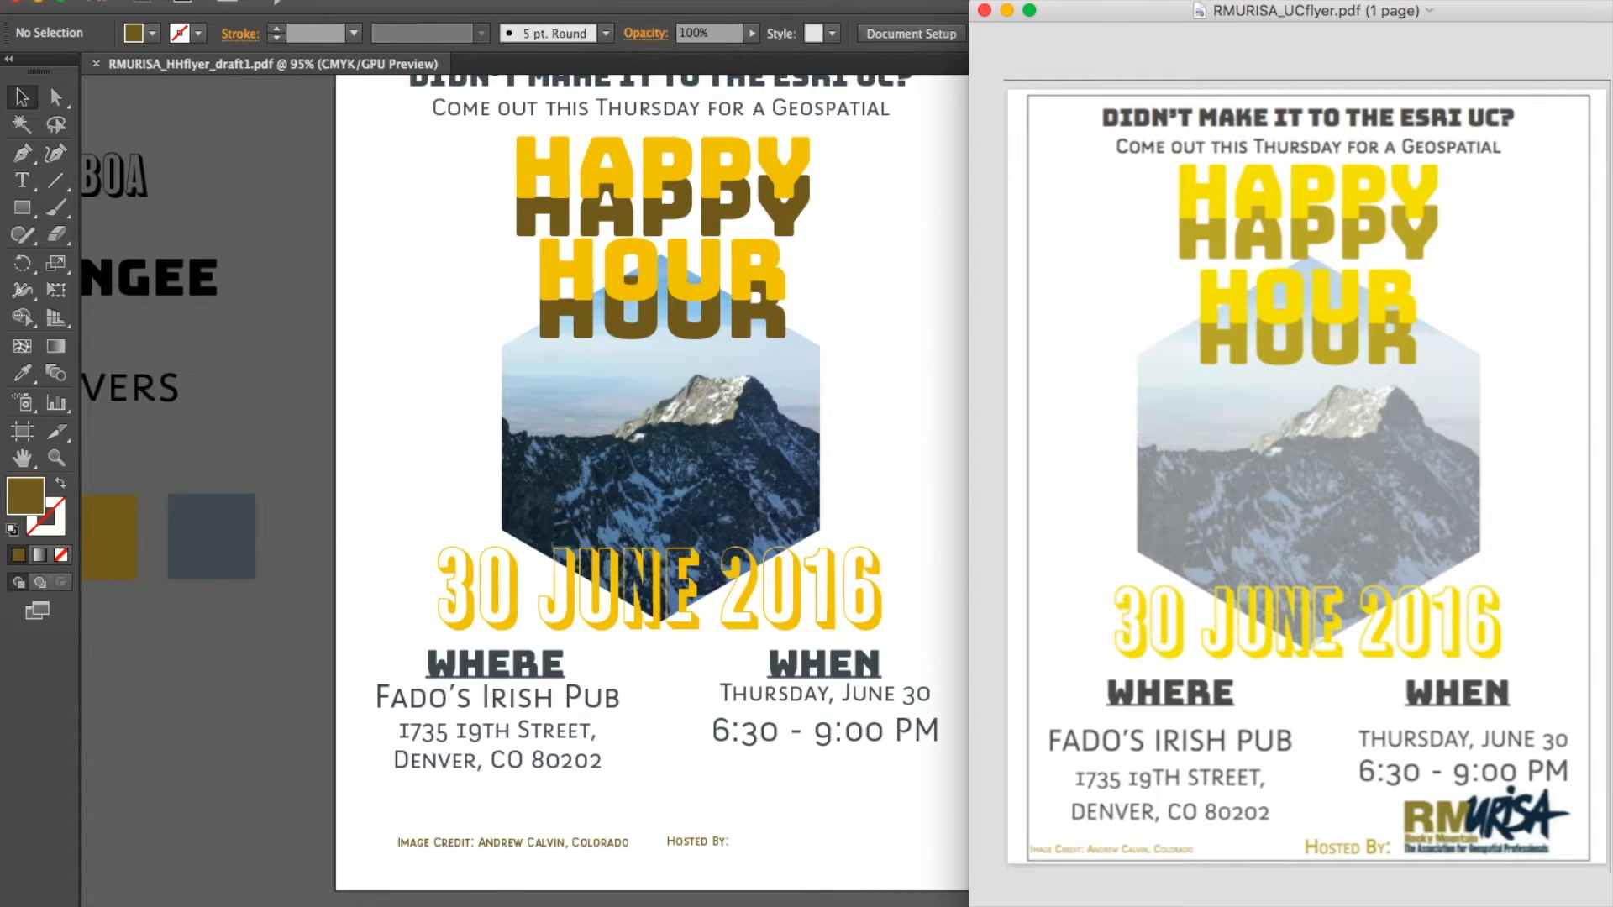
mouse_move(1084, 894)
left_click(1193, 892)
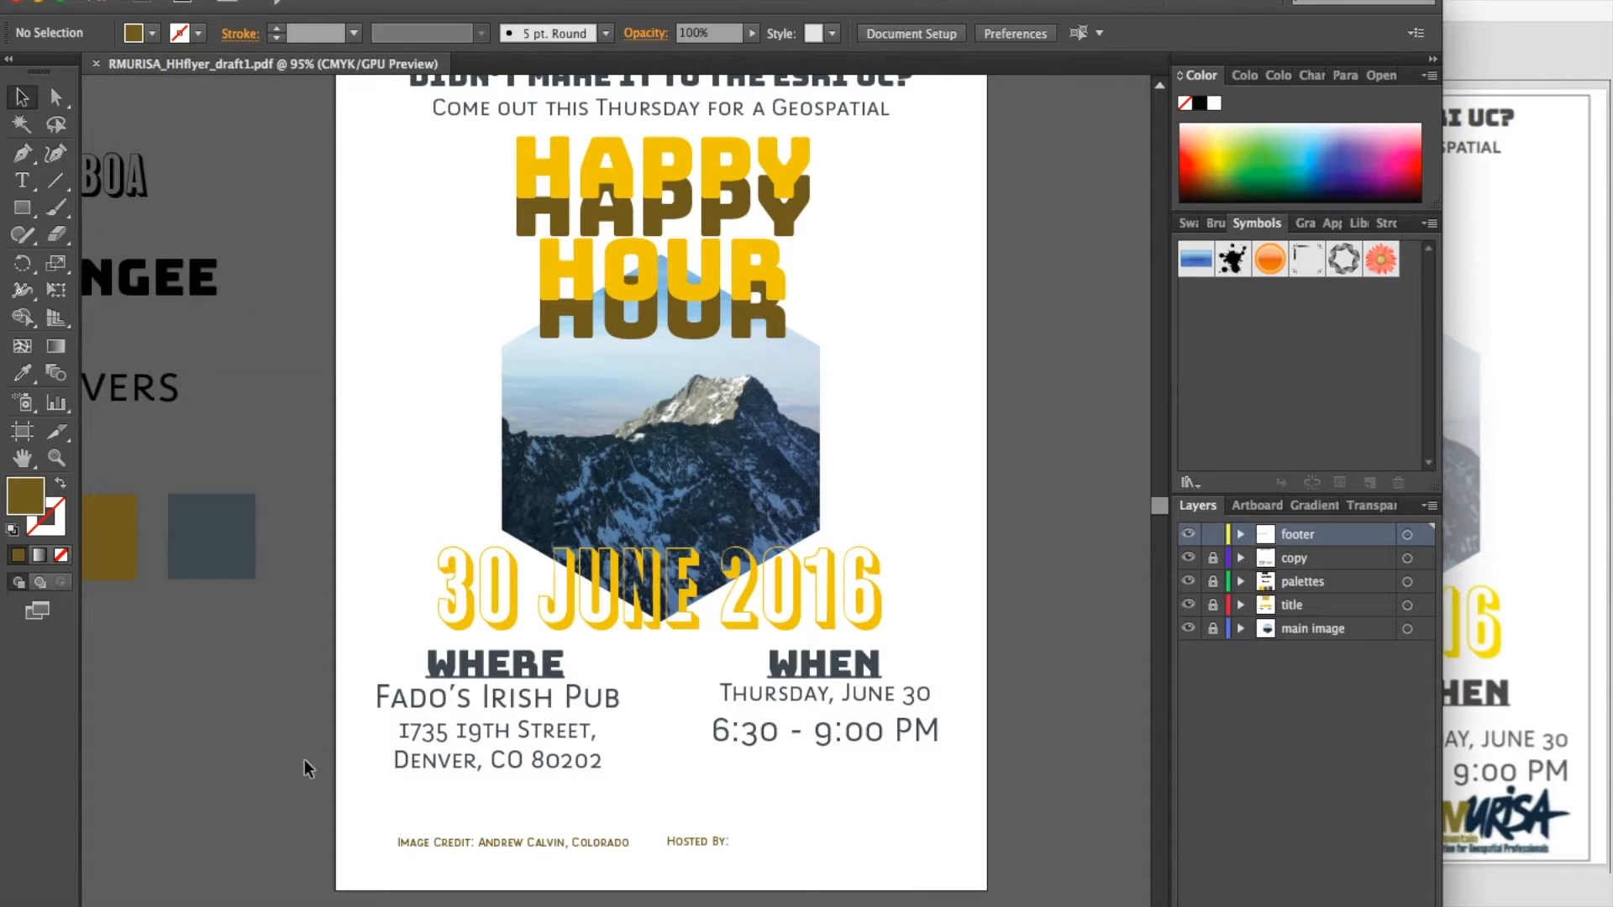
left_click(1213, 534)
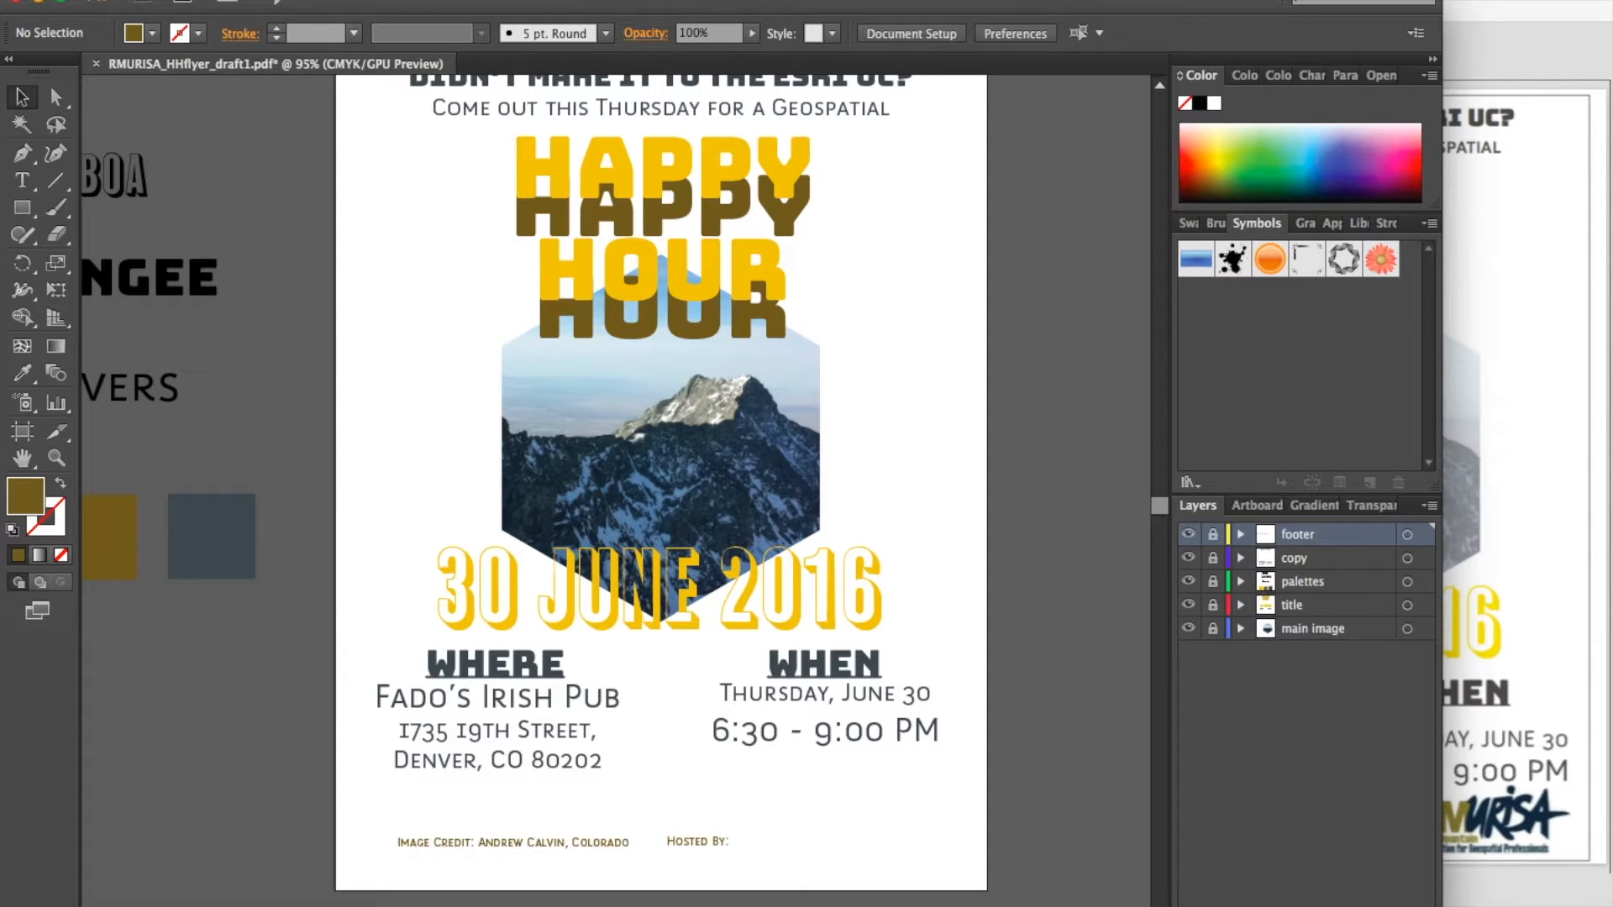
key("super+l")
double_click(1317, 538)
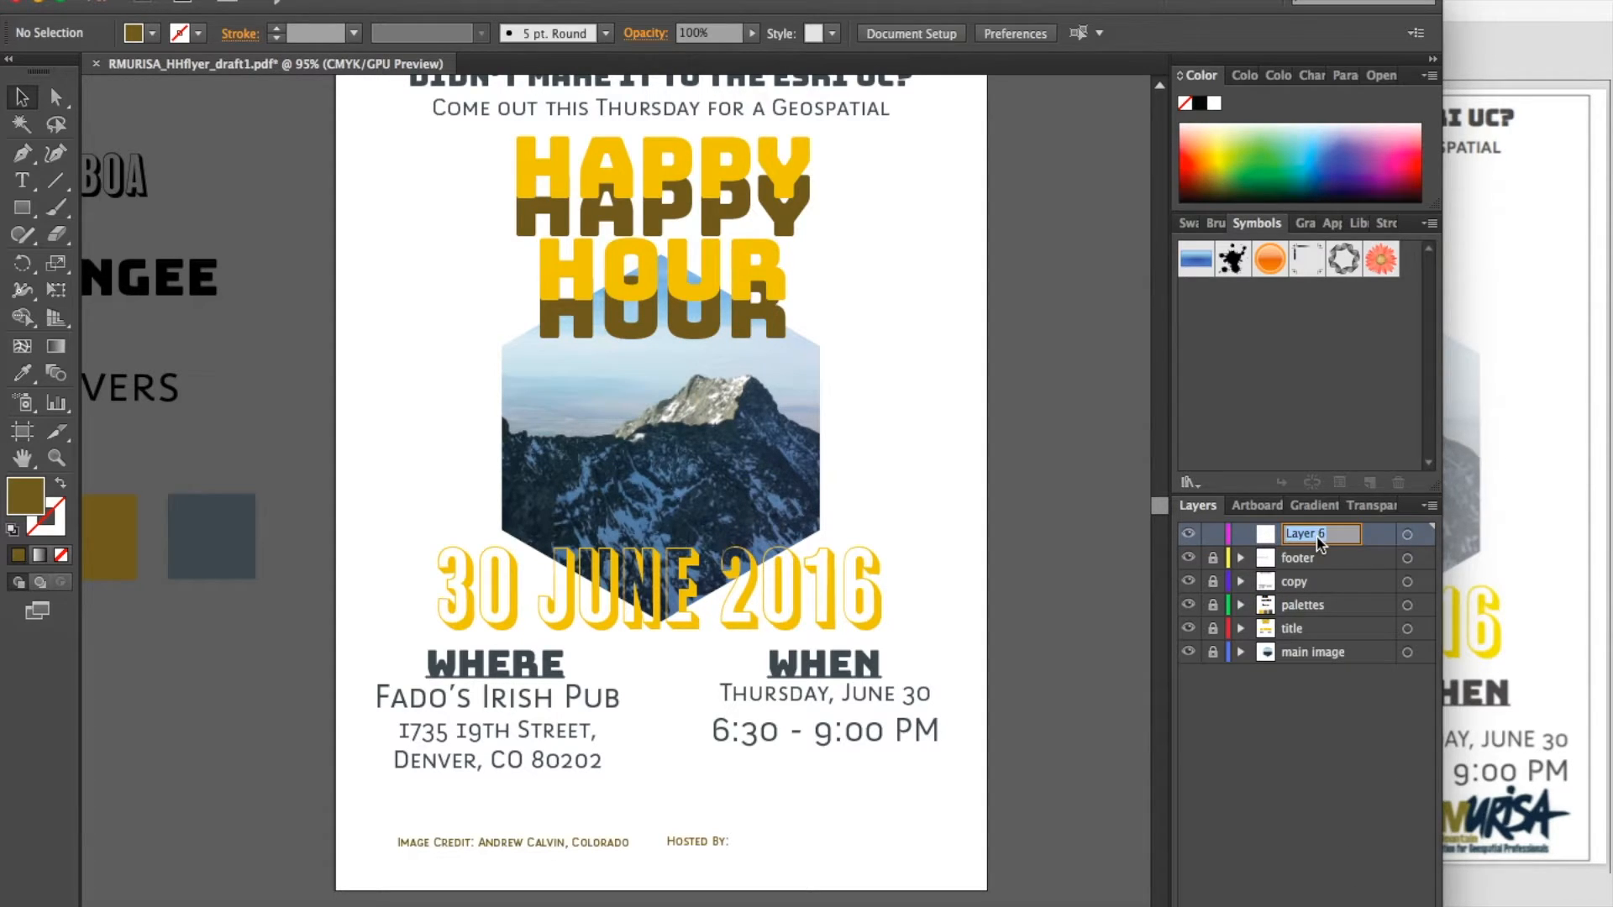
type("logo")
left_click(1339, 855)
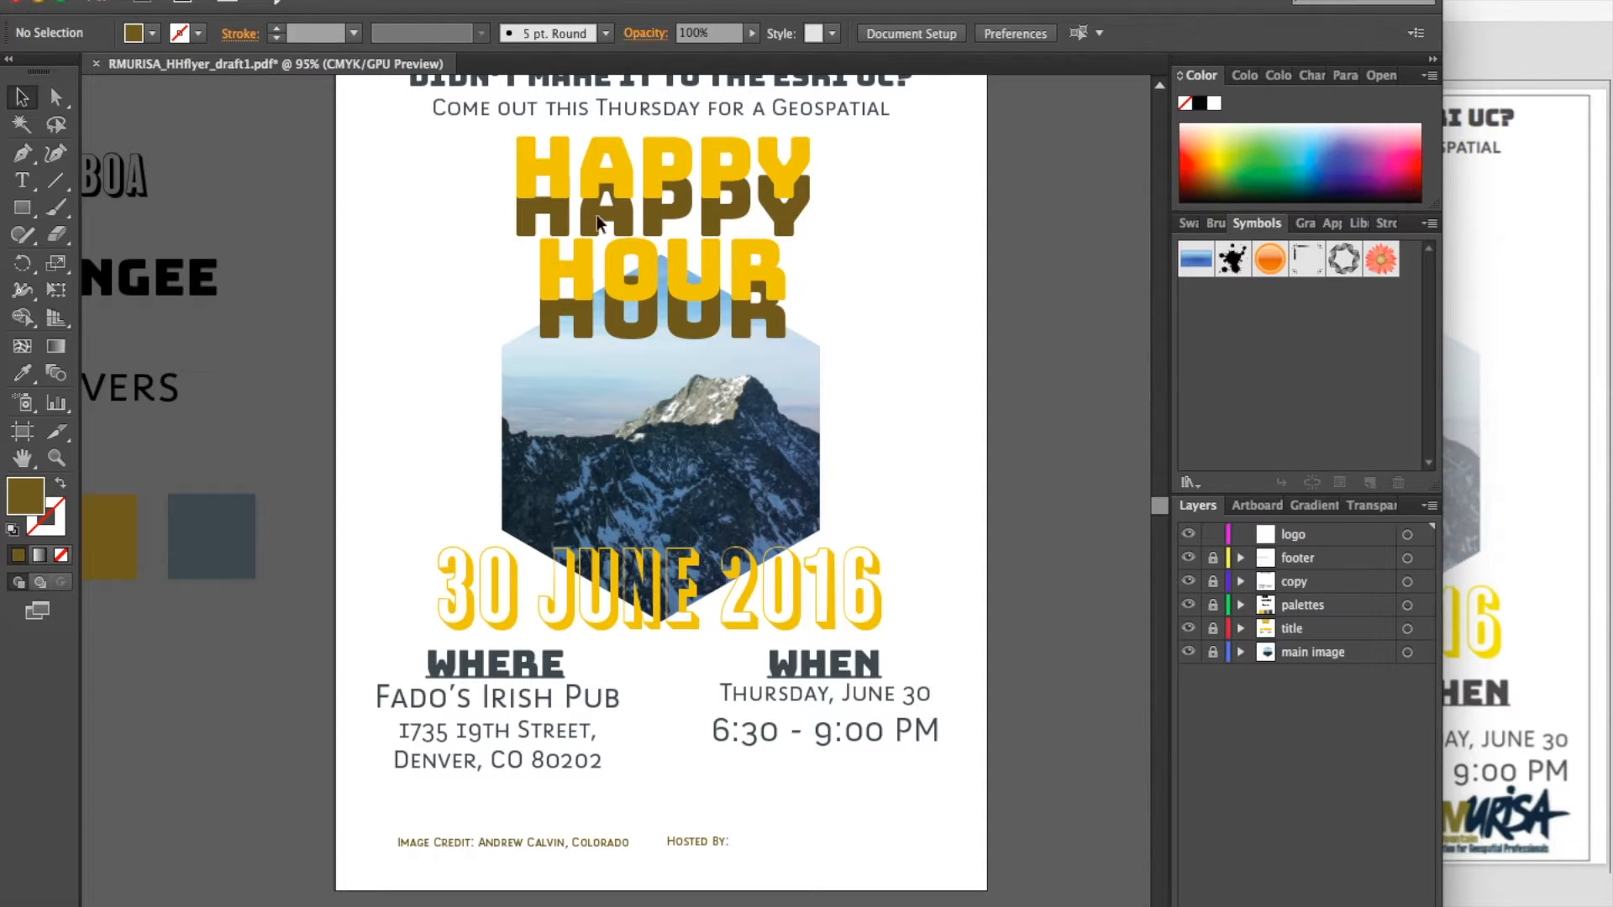
Step: Open RM_URISA_Logo.jpg from the RMURISA_HHflyer folder in Adobe Illustrator CC 2015
left_click(37, 3)
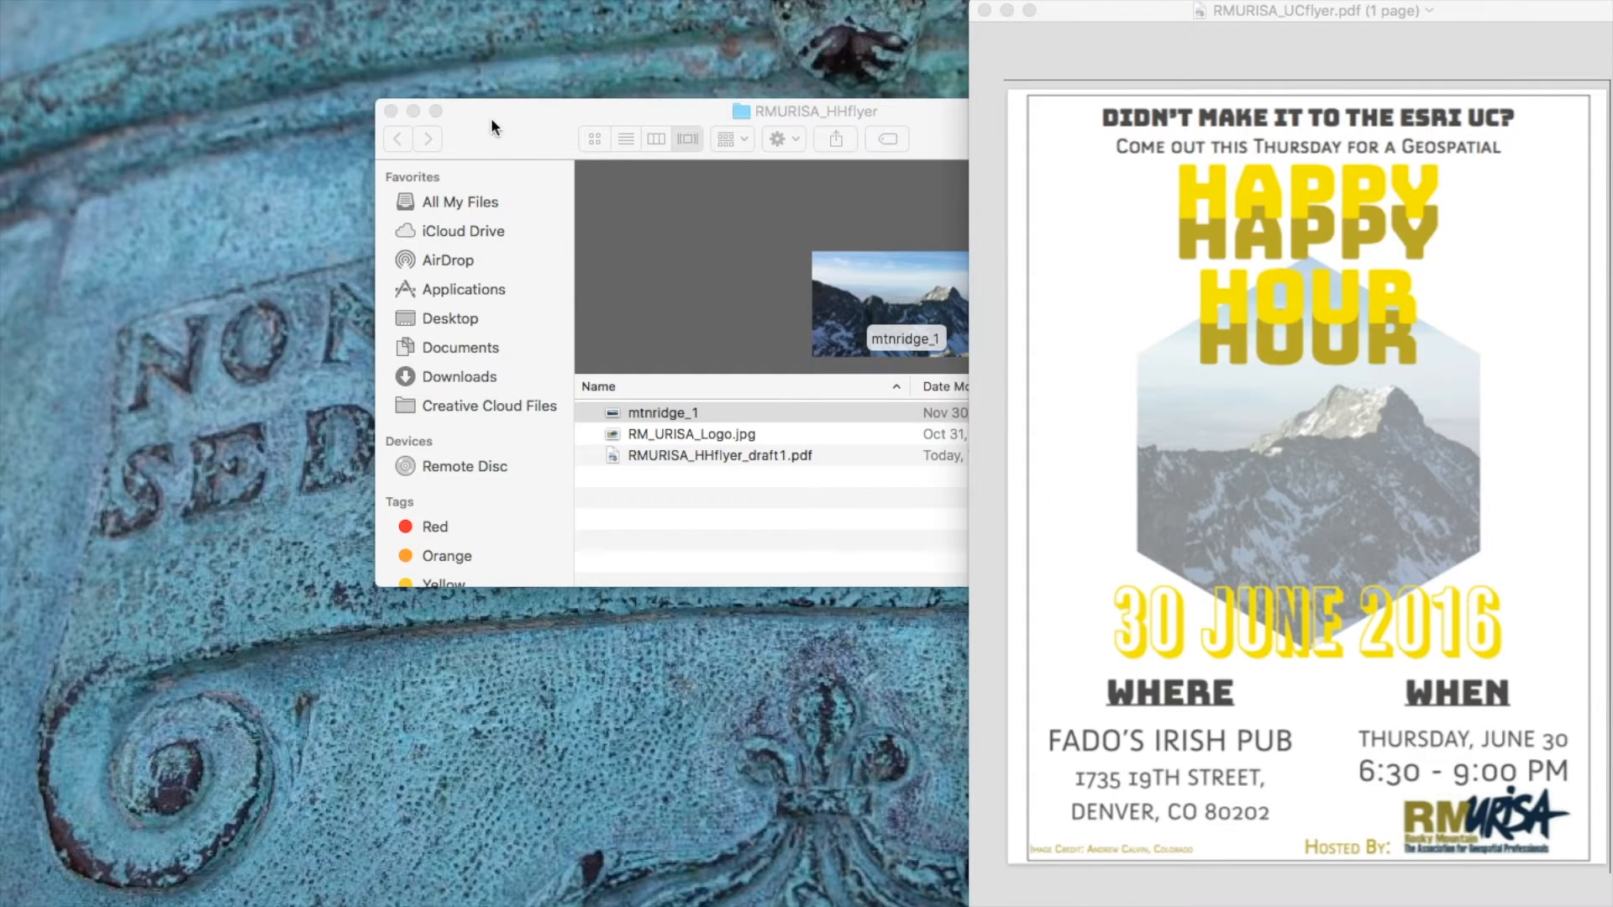
left_click(782, 578)
left_click(733, 433)
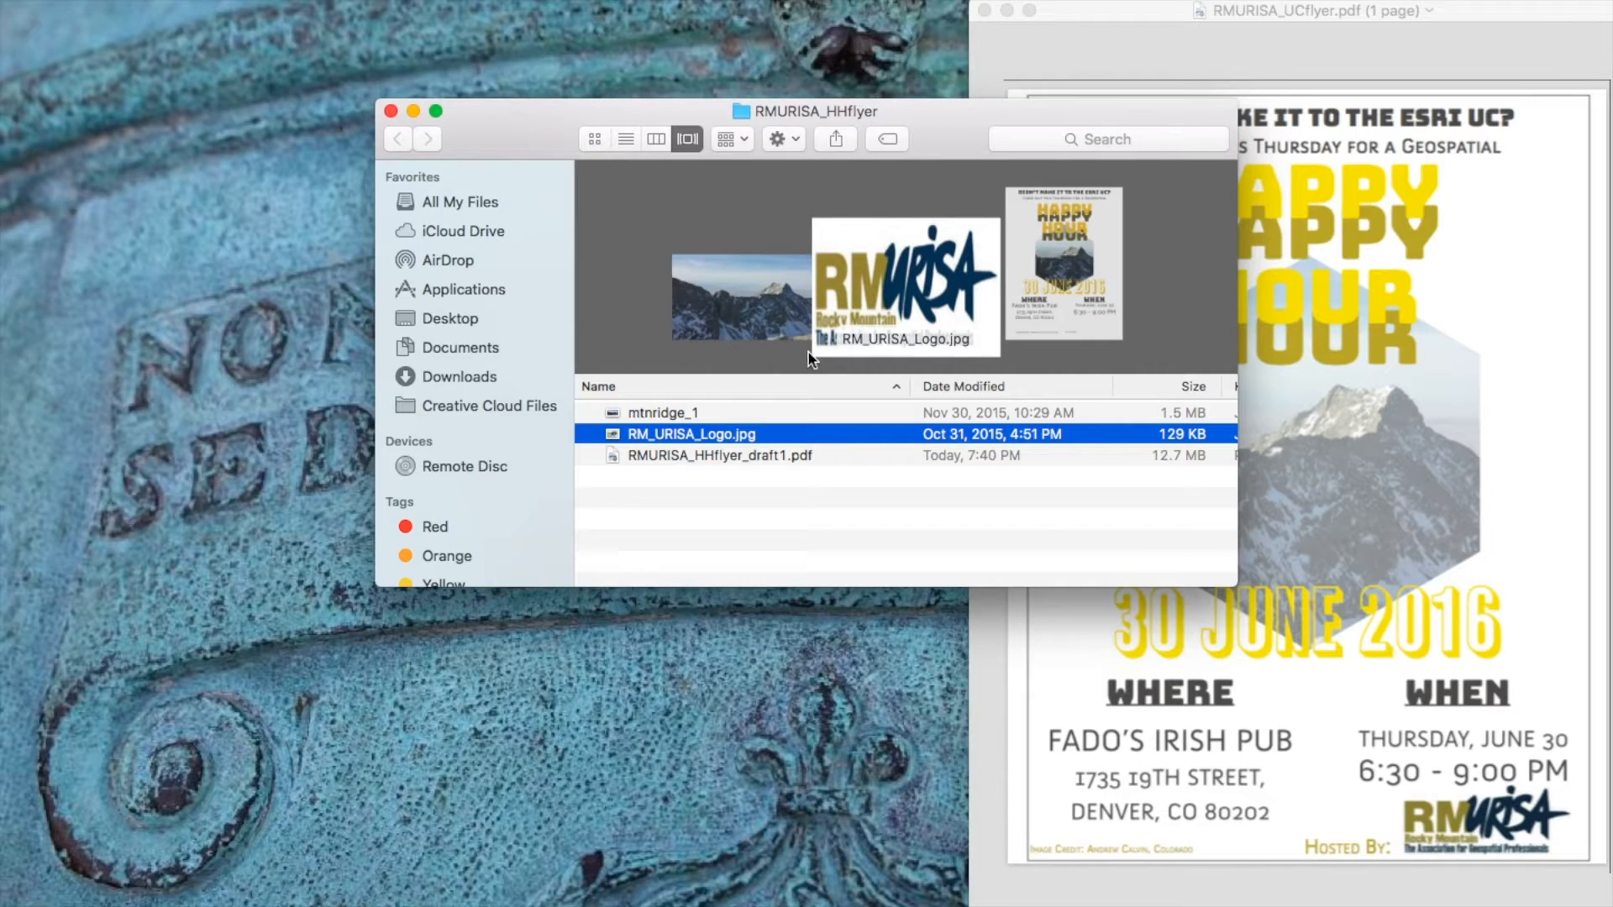
right_click(706, 443)
mouse_move(770, 471)
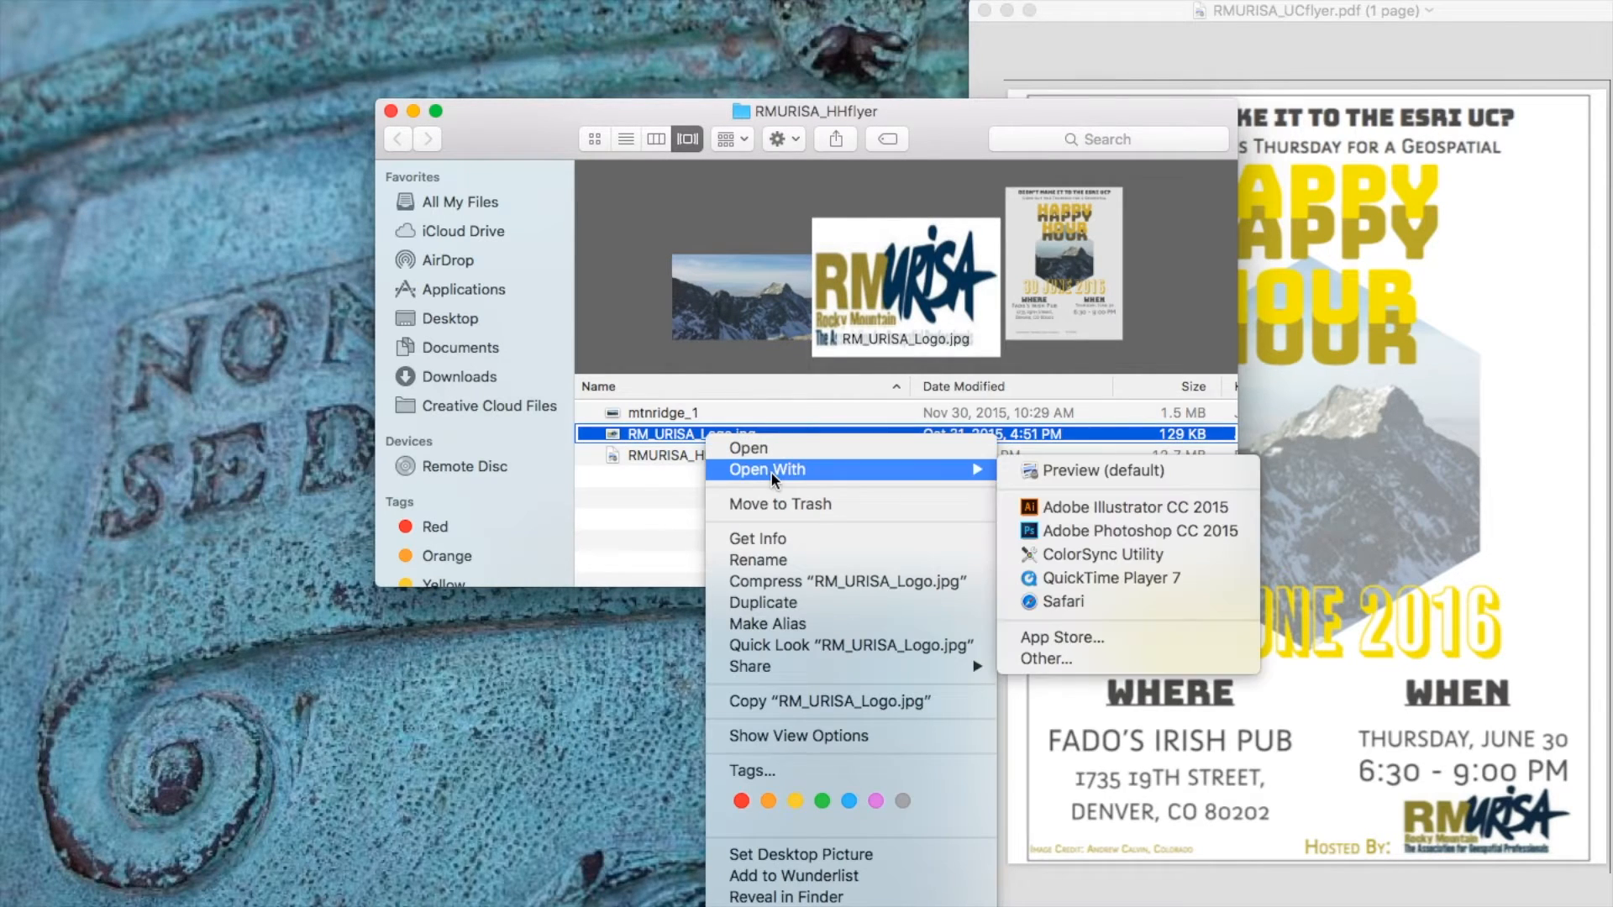
left_click(1179, 509)
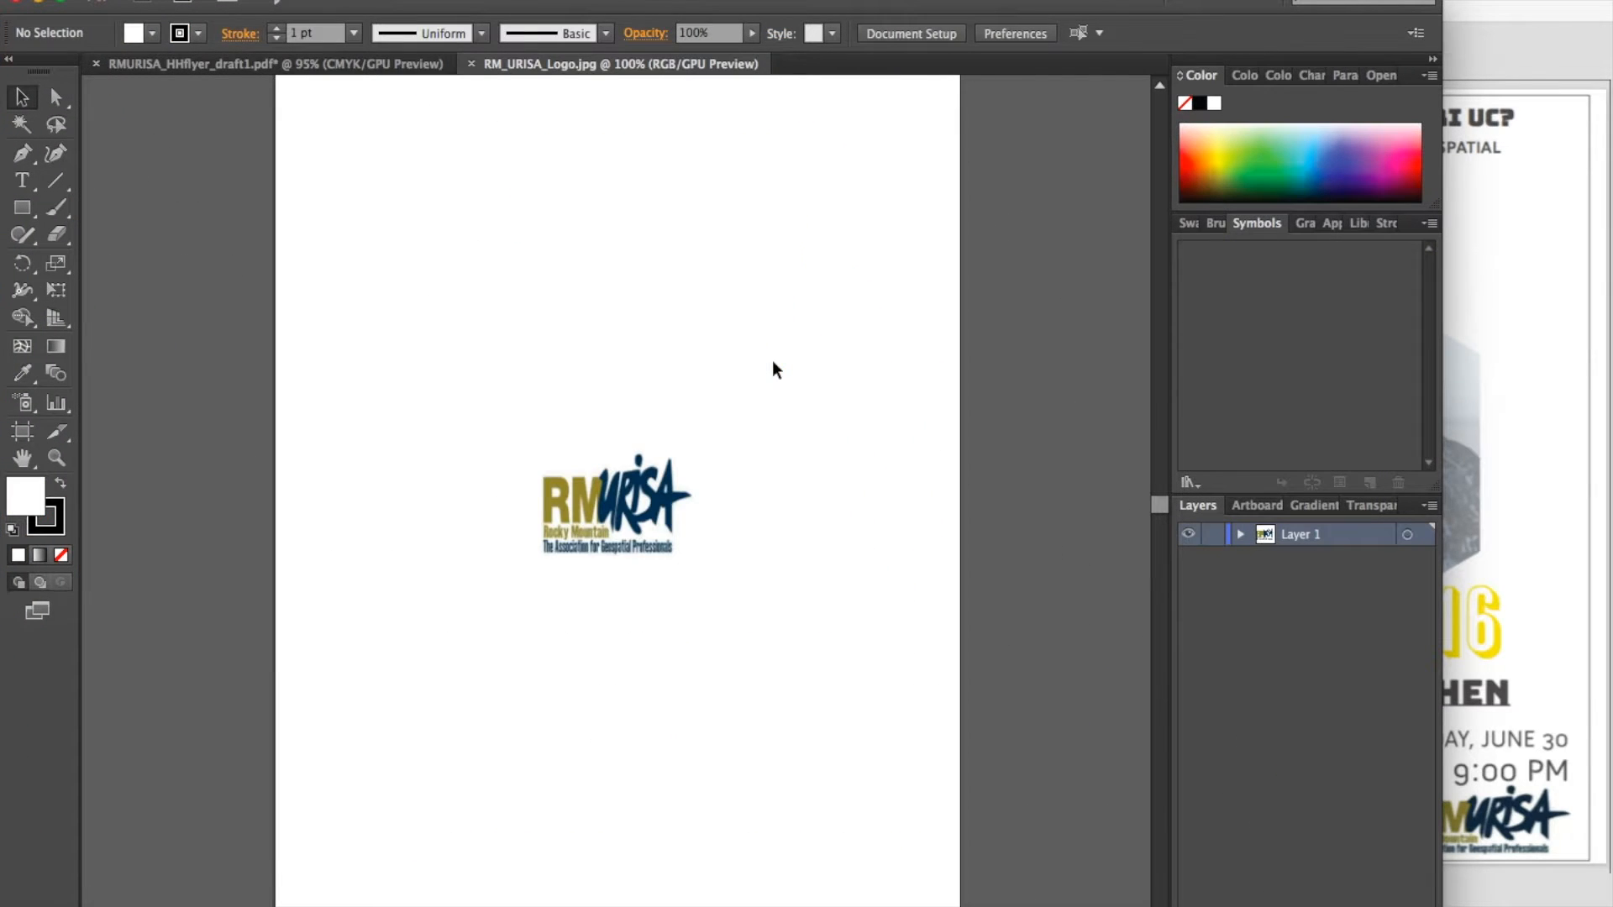
Step: Copy the logo image, close its document, and paste the logo into the flyer's lower-right corner on the logo layer
left_click(630, 497)
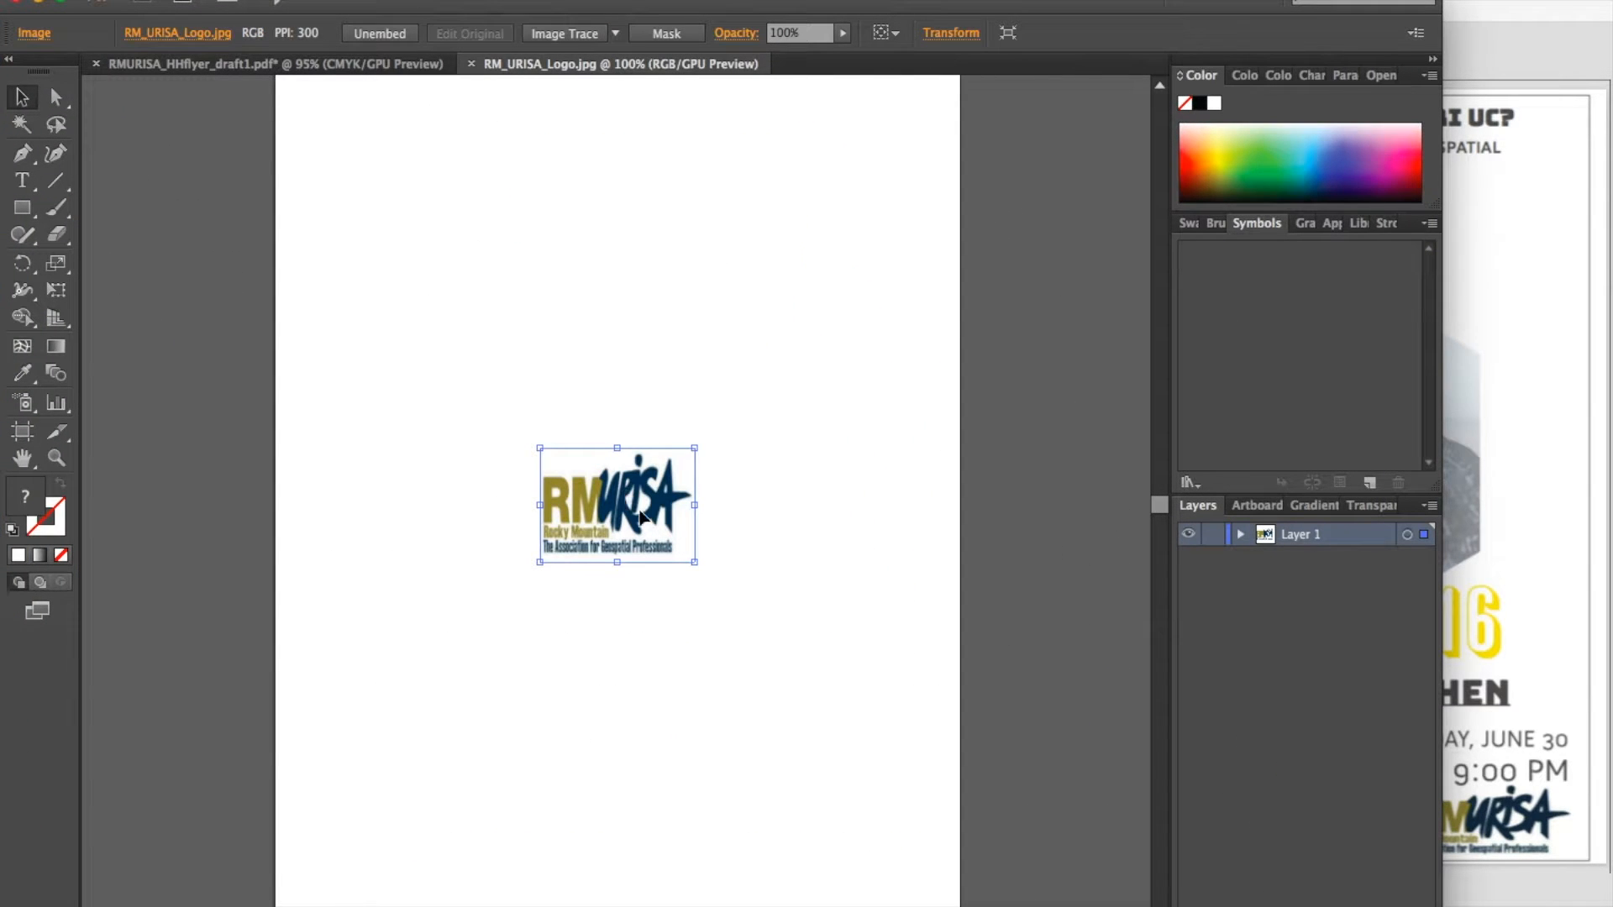
left_click(471, 64)
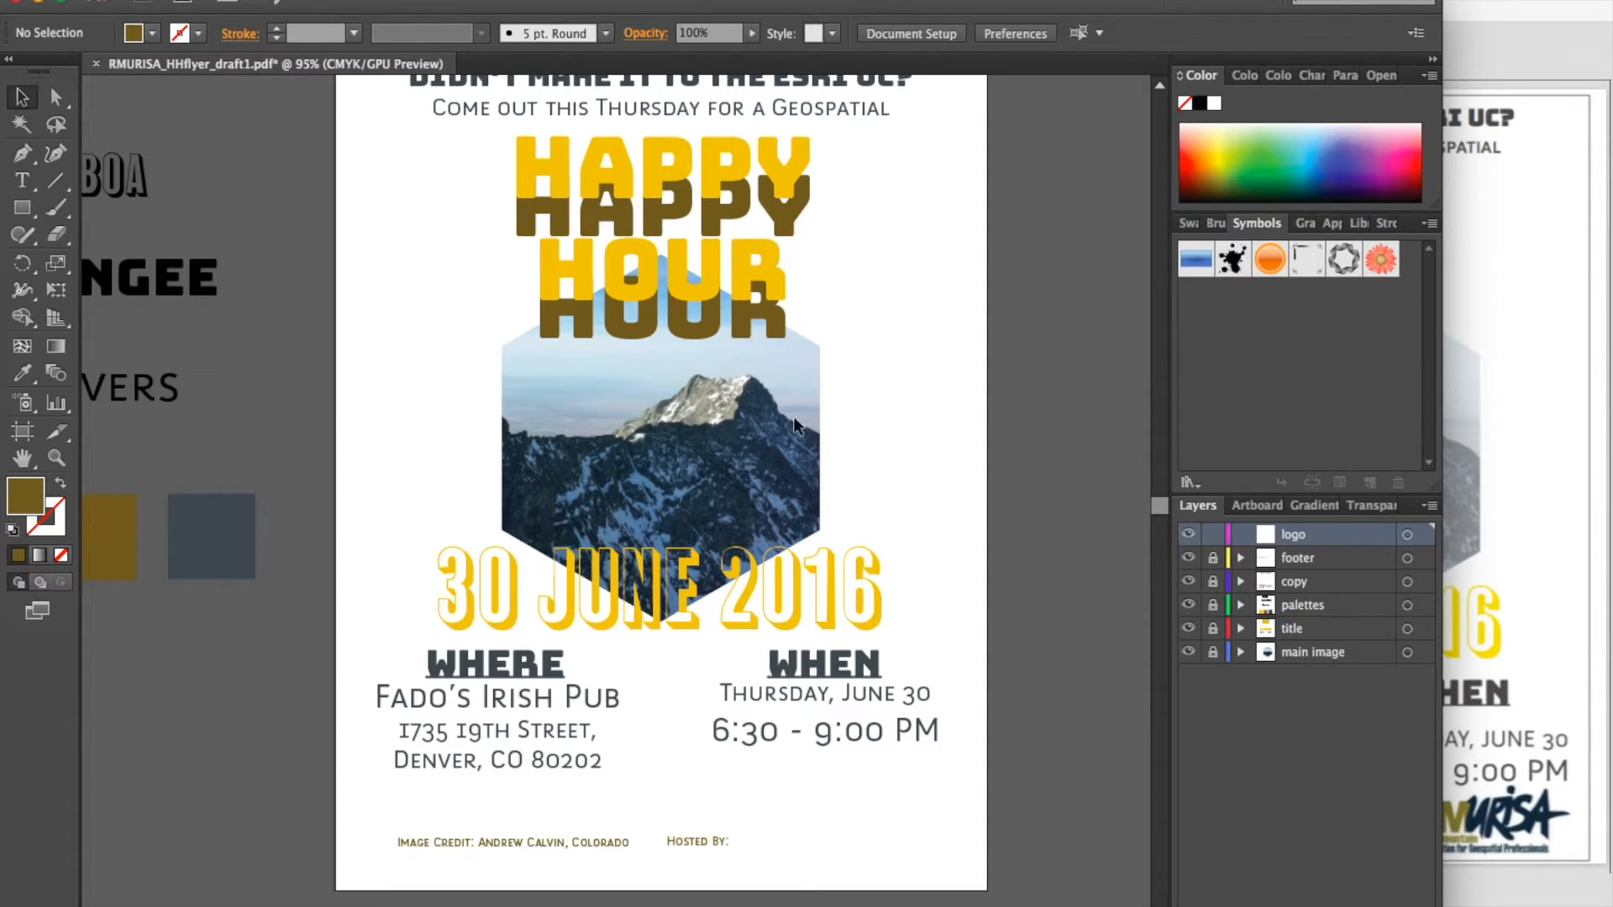
key("ctrl+v")
left_click_drag(605, 508, 889, 824)
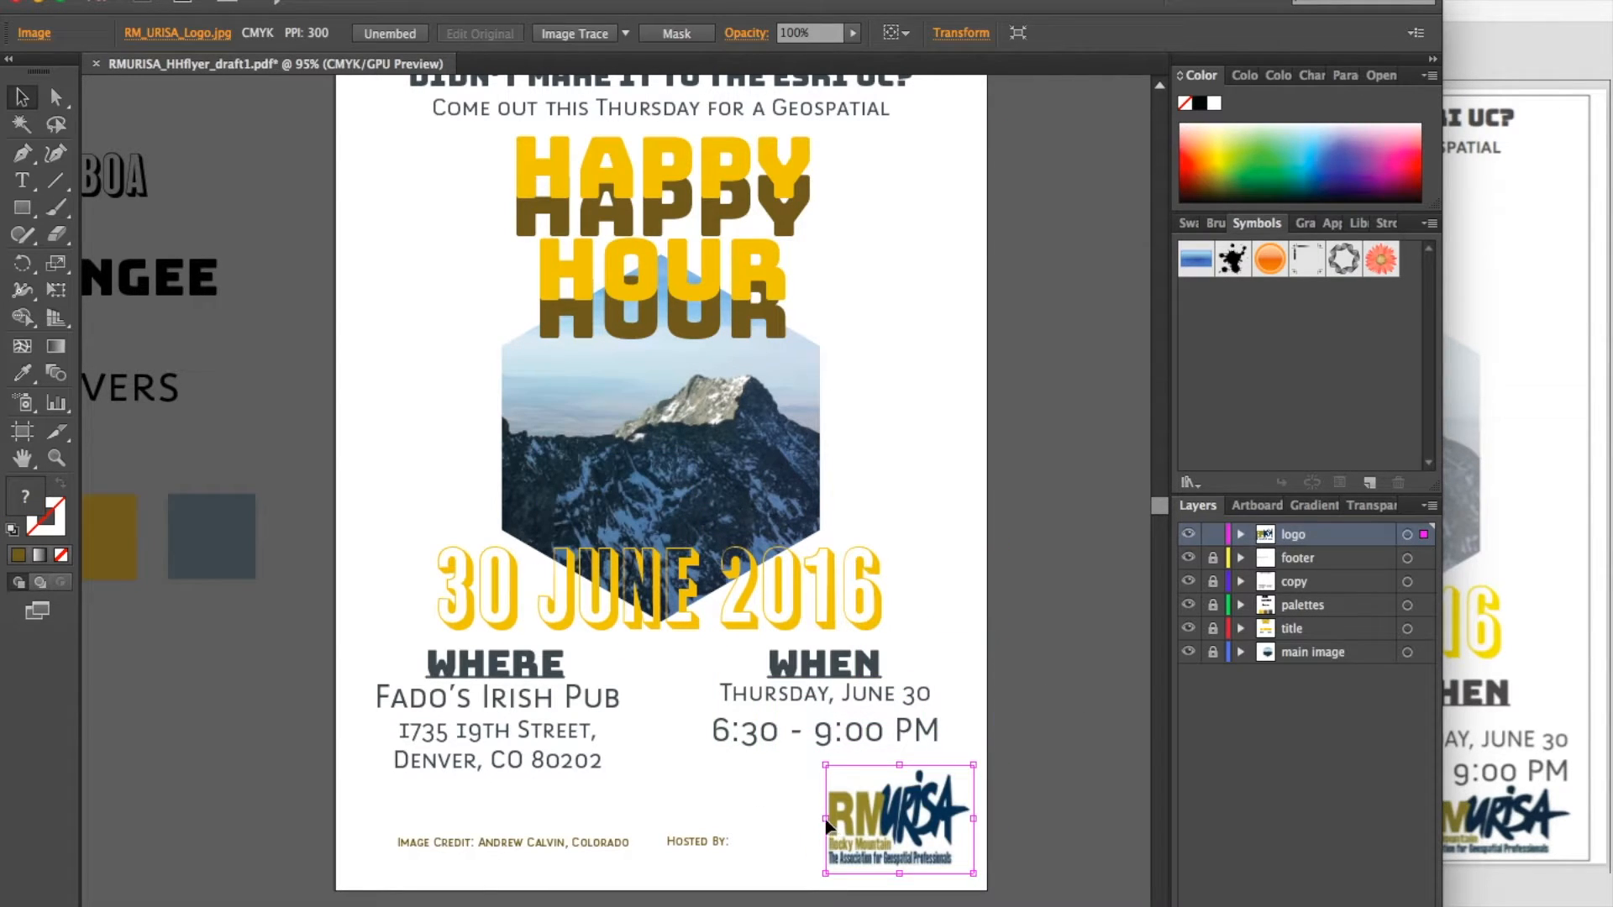
Step: Widen the logo until its left edge nearly meets "Hosted By:", nudge it into vertical alignment with the footer text, and deselect it
left_click_drag(828, 818, 742, 818)
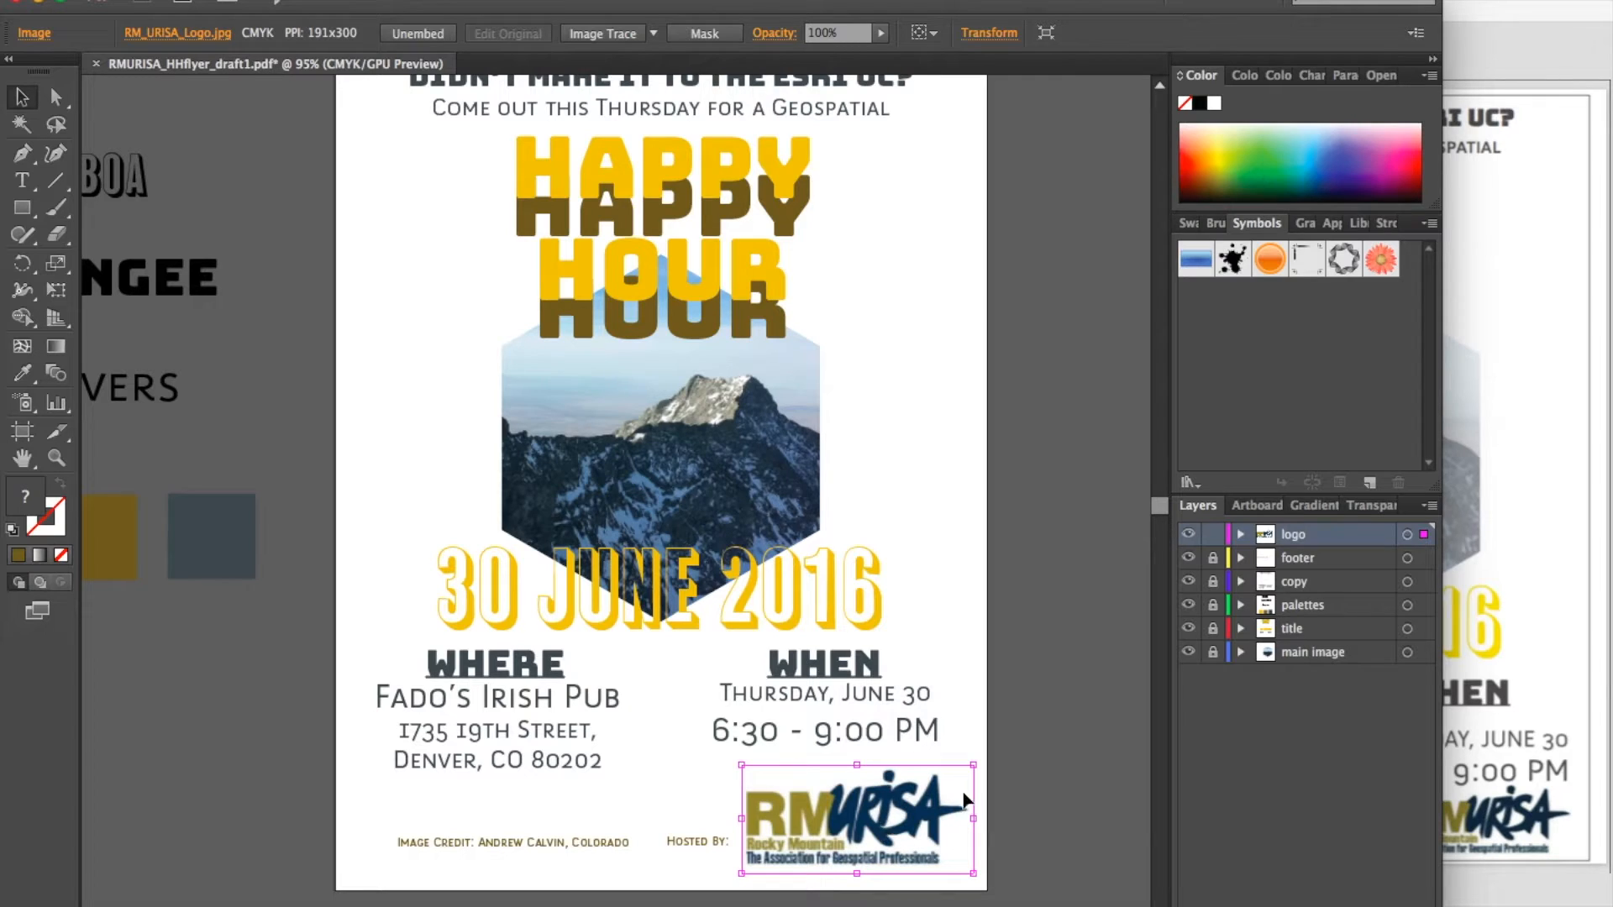
left_click_drag(843, 832, 841, 819)
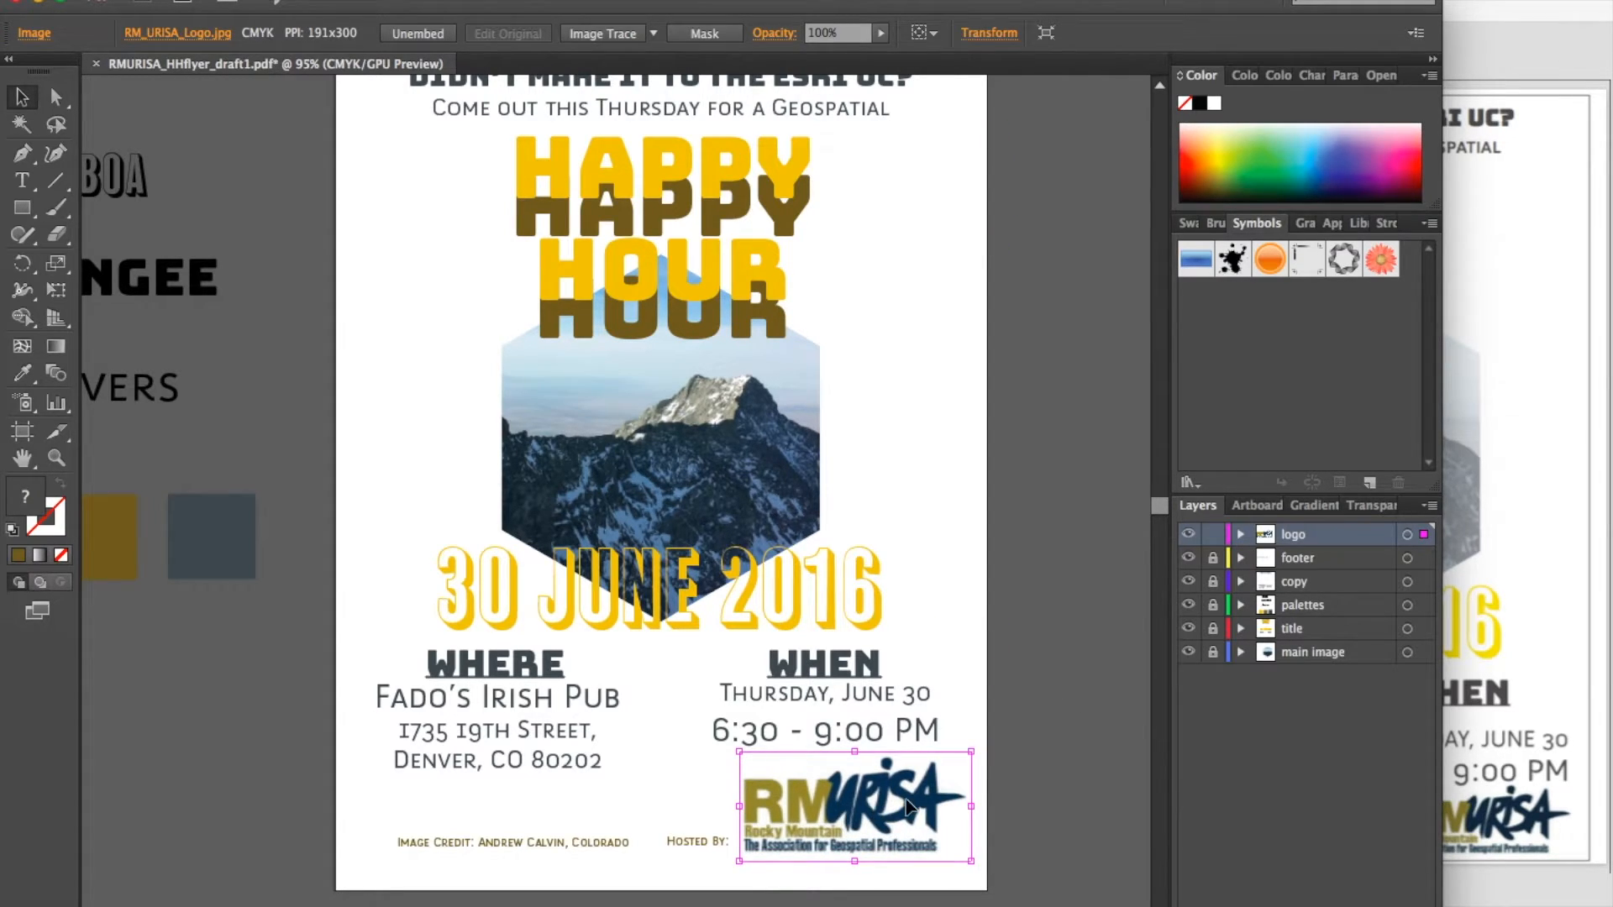
key("Up")
key("Up")
key("Up")
key("Up")
key("Up")
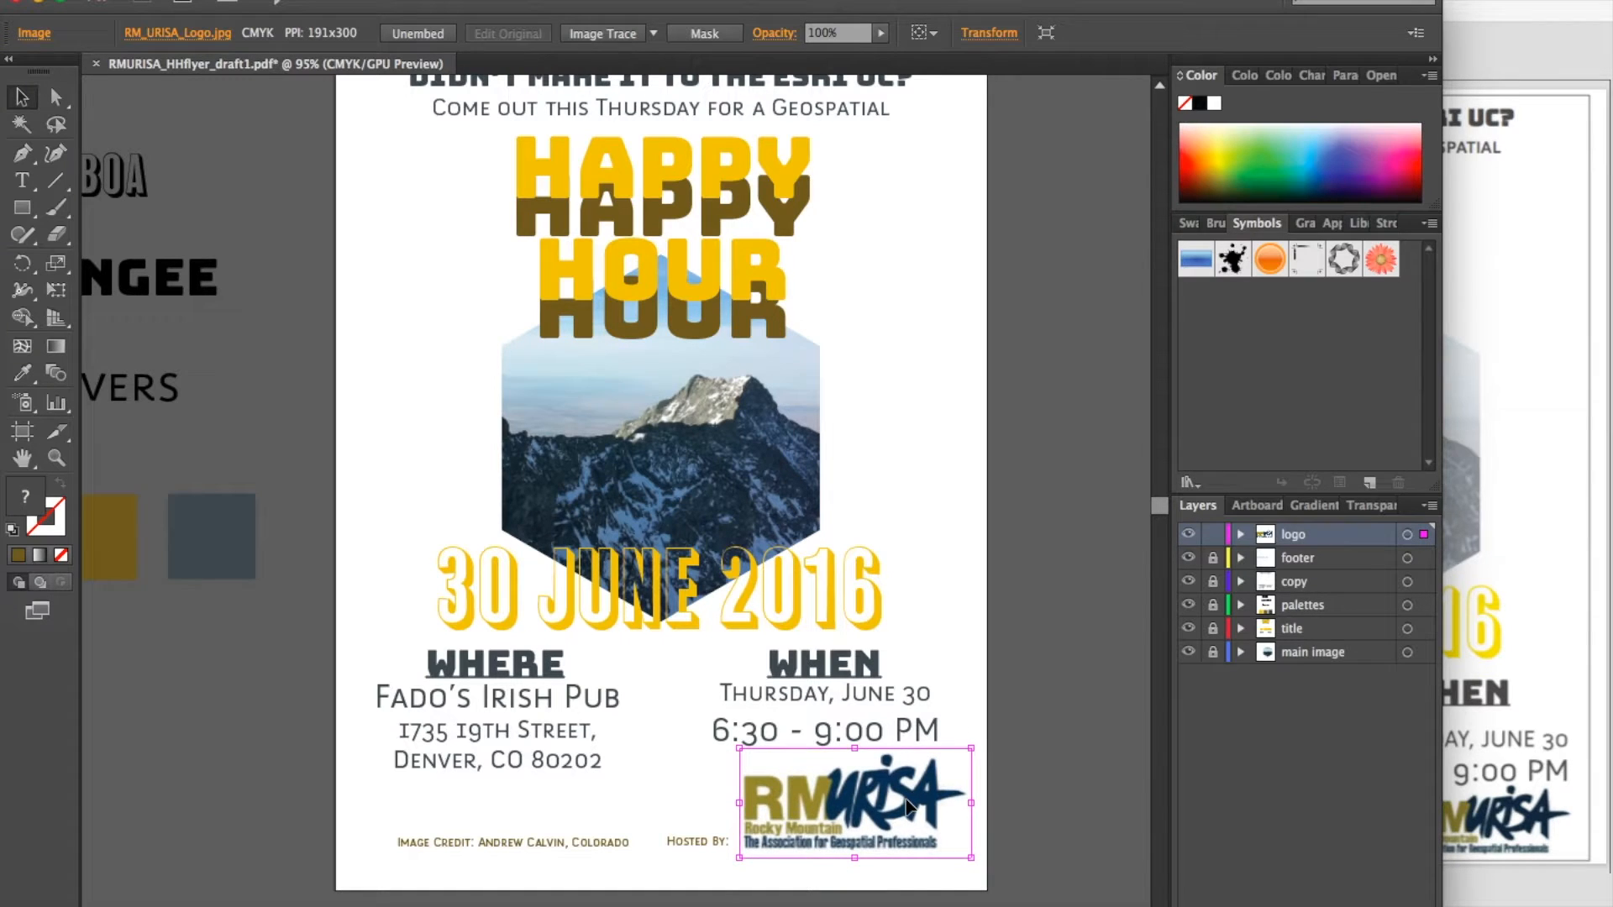
key("Down")
key("Down")
key("Down")
left_click(1080, 803)
Step: Lock the logo layer and save the flyer
left_click(1213, 534)
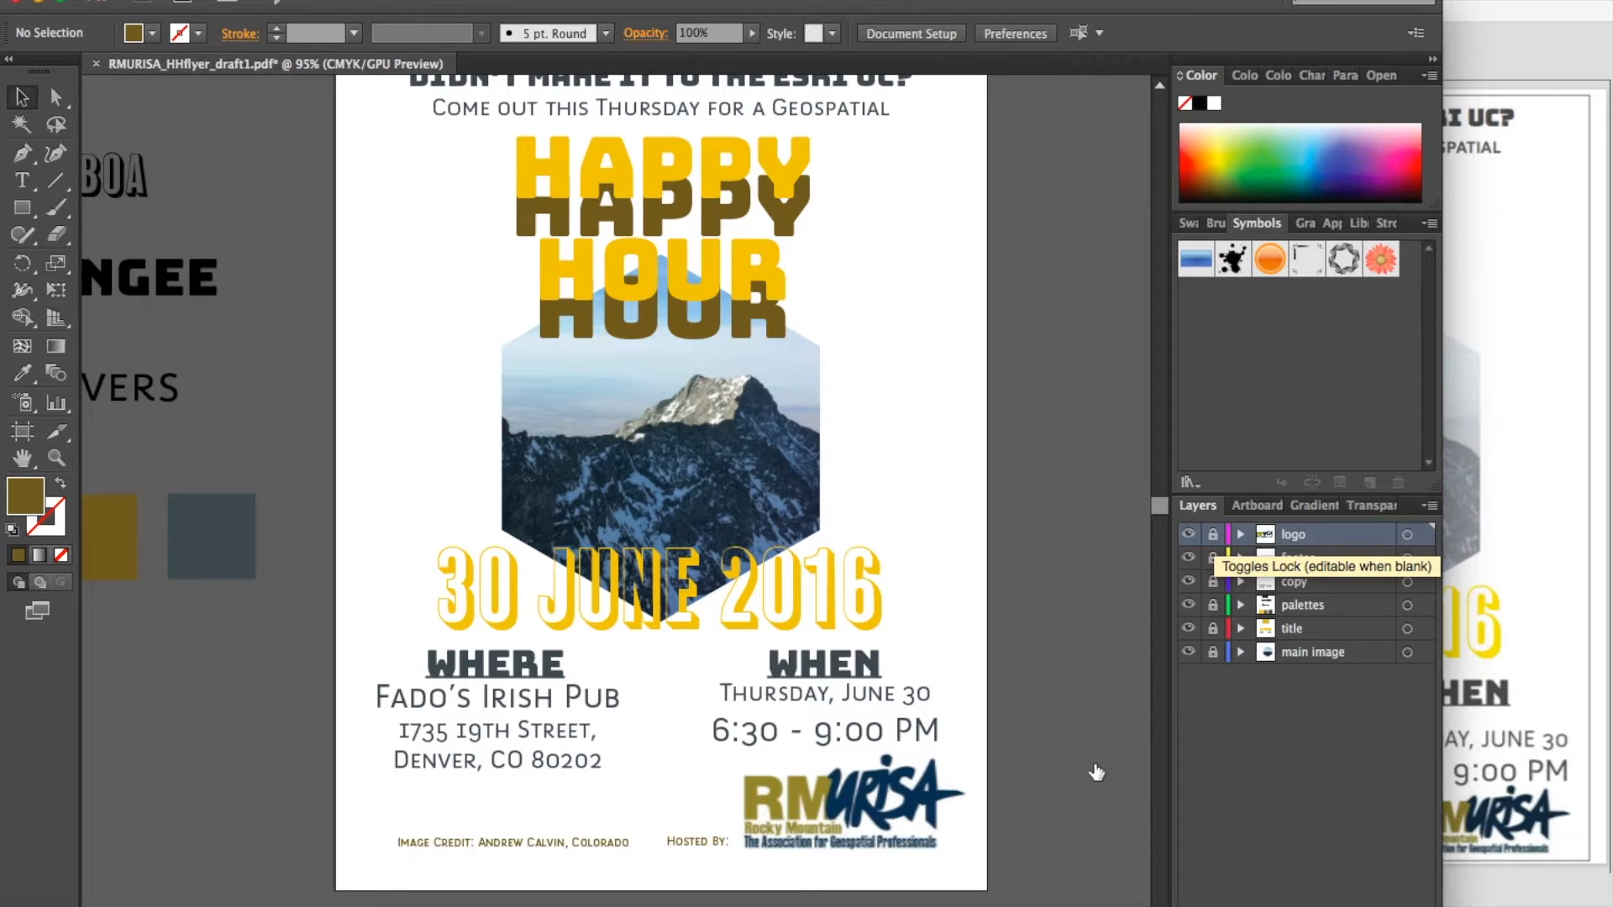
key("super+s")
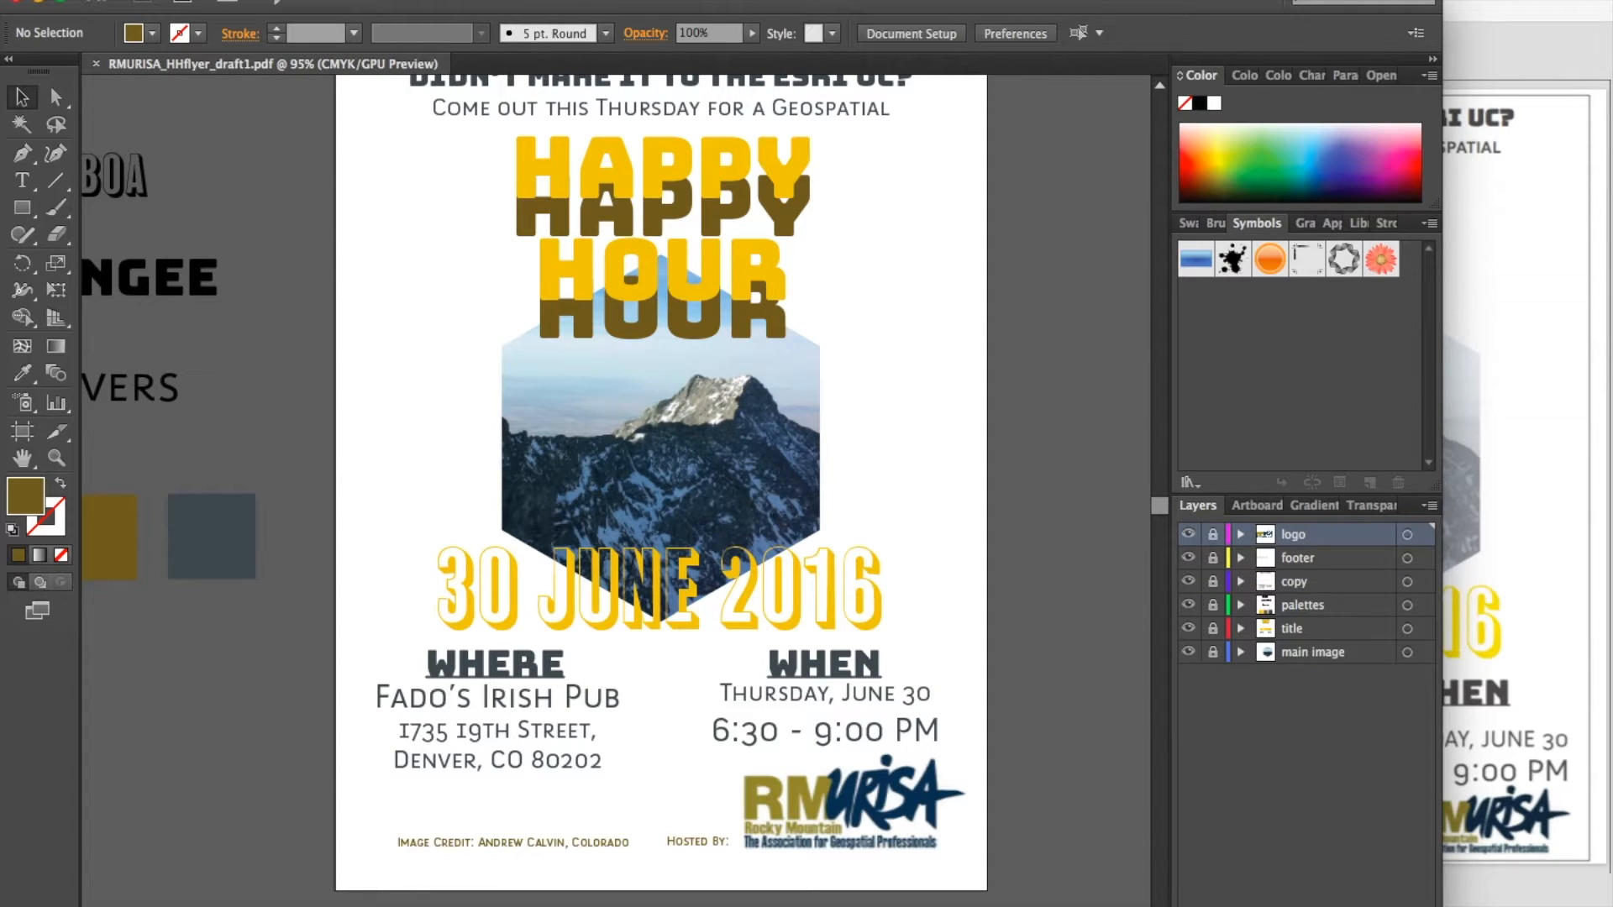
left_click(1156, 1)
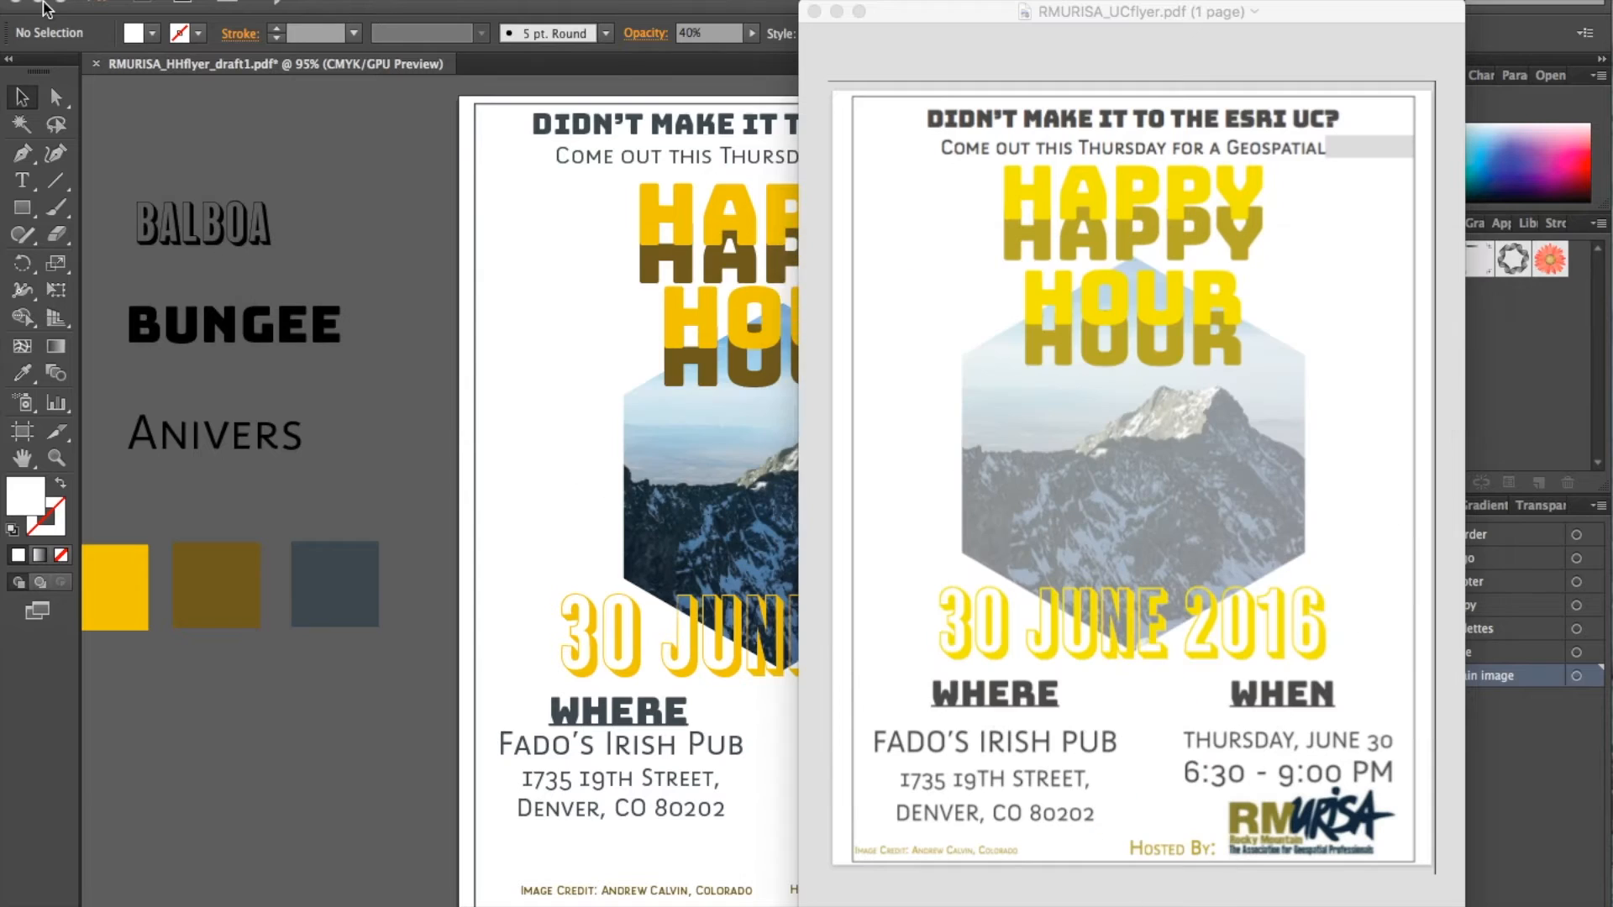
Step: Minimize the reference PDF window and save the finished flyer with its border
left_click(836, 11)
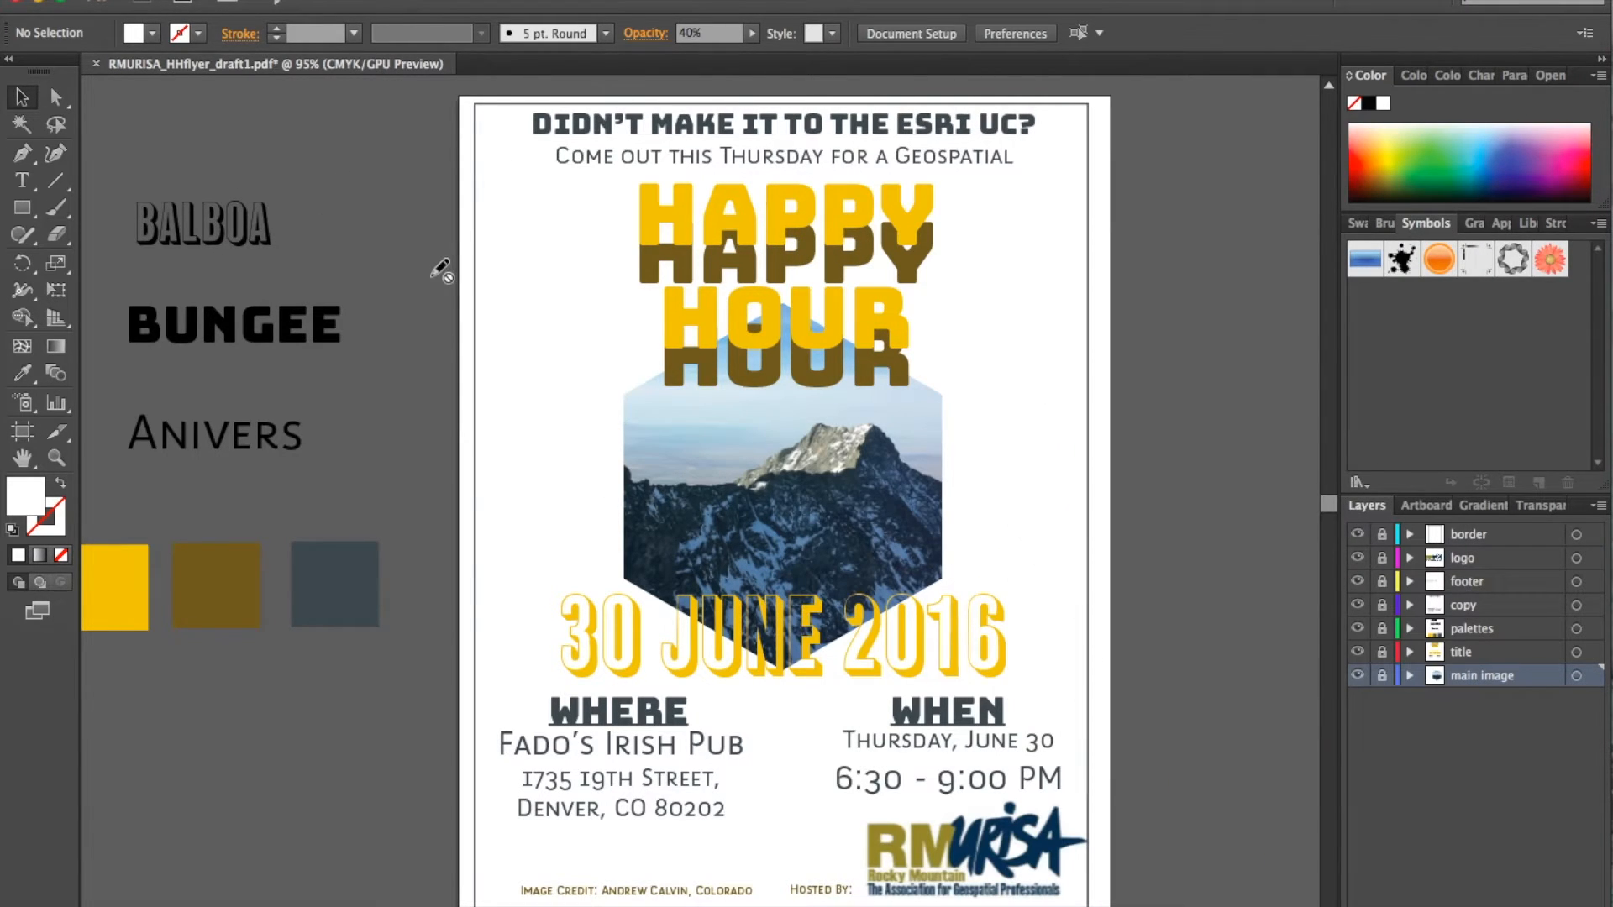
scroll(445, 264, "down", 1)
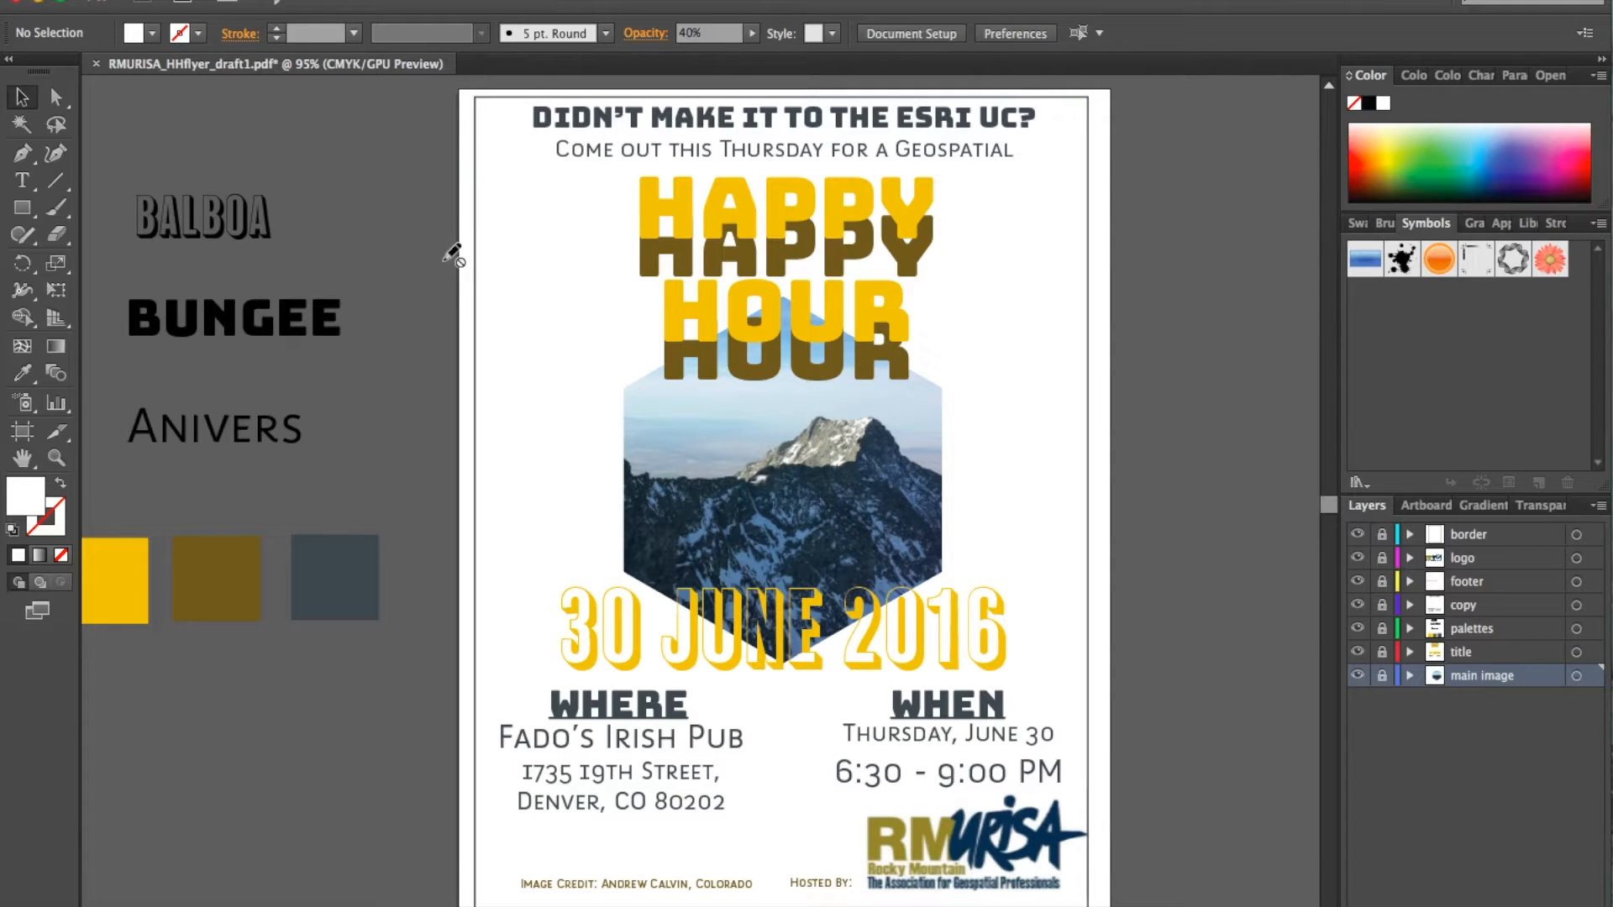
key("super+s")
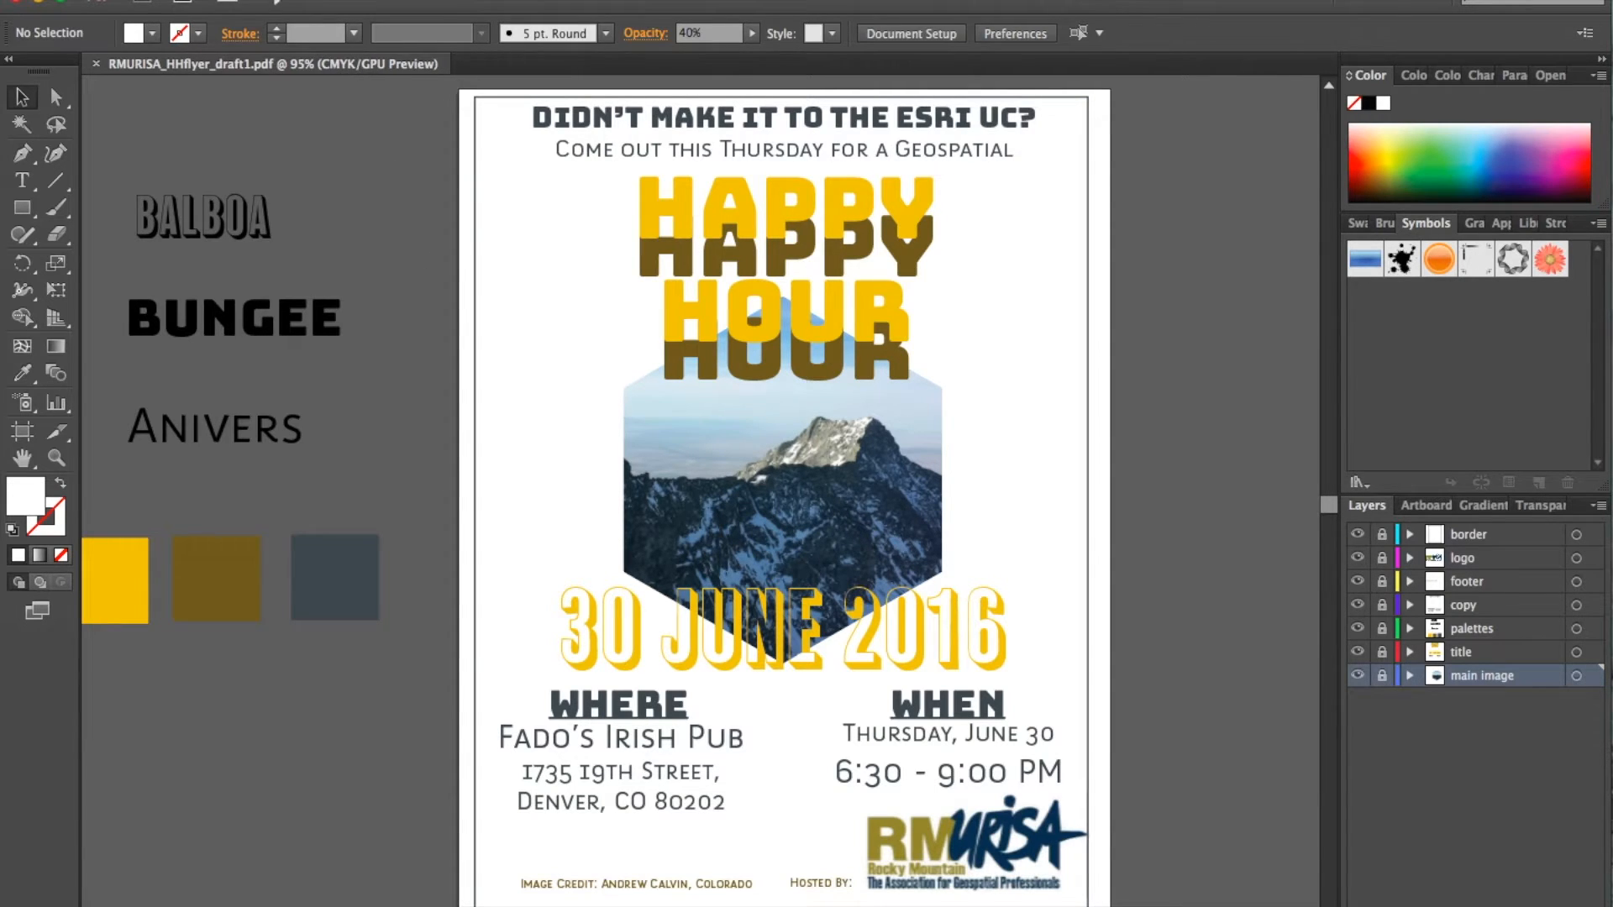
Step: Save the flyer as a new Adobe PDF version named RMURISA_HHflyer_draft2.pdf in the RMURISA_HHflyer folder
left_click(202, 2)
left_click(284, 154)
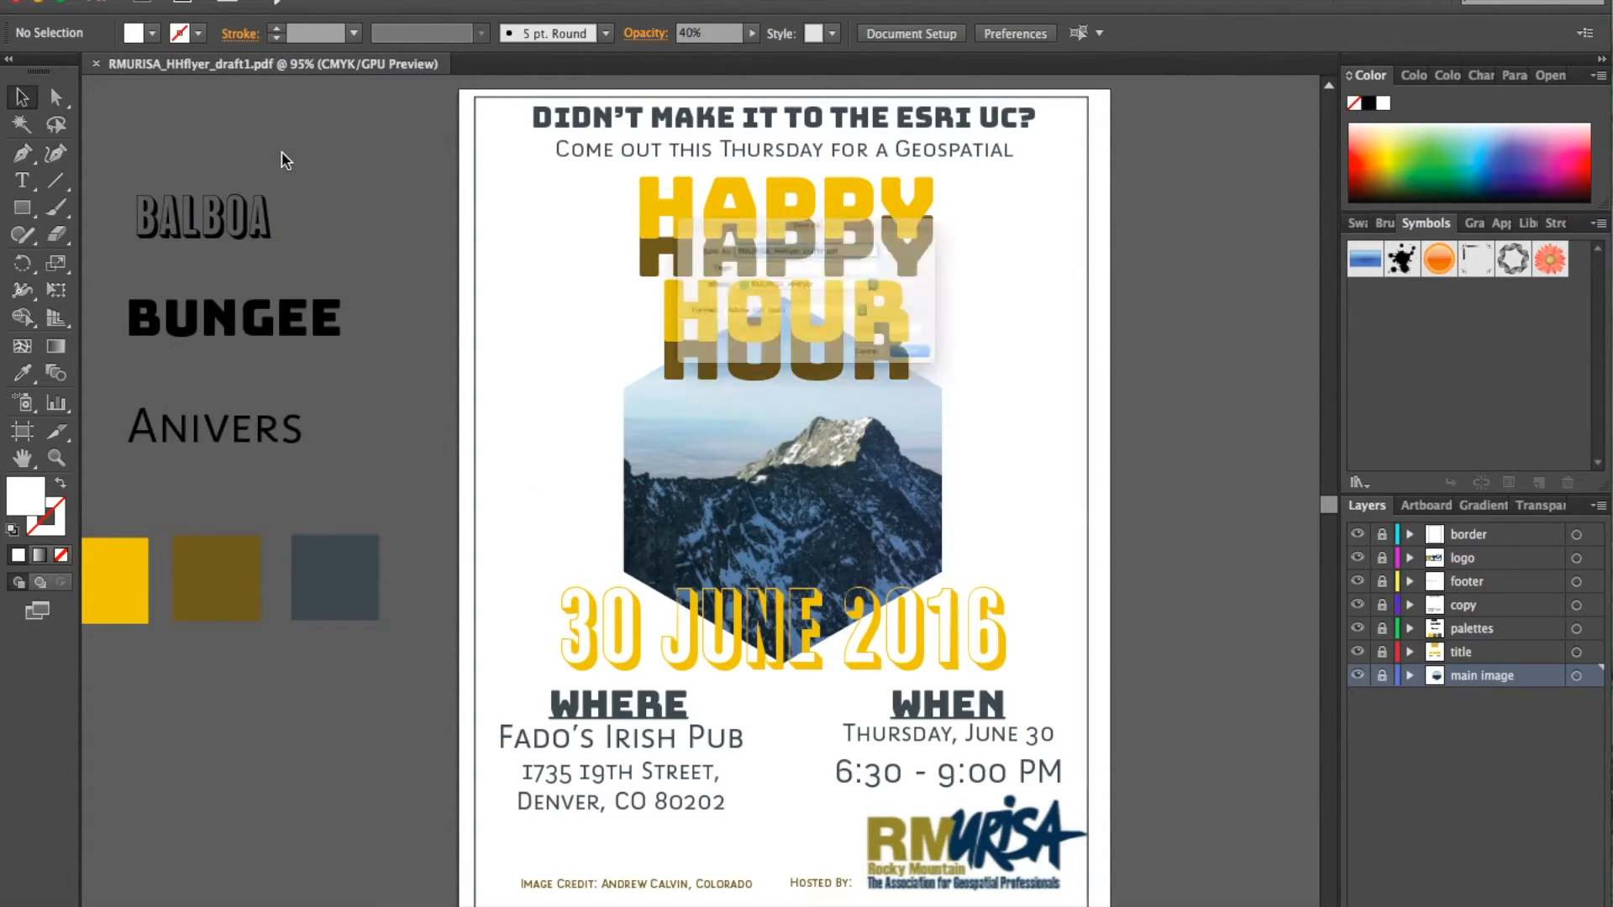
key("Right")
key("BackSpace")
type("2")
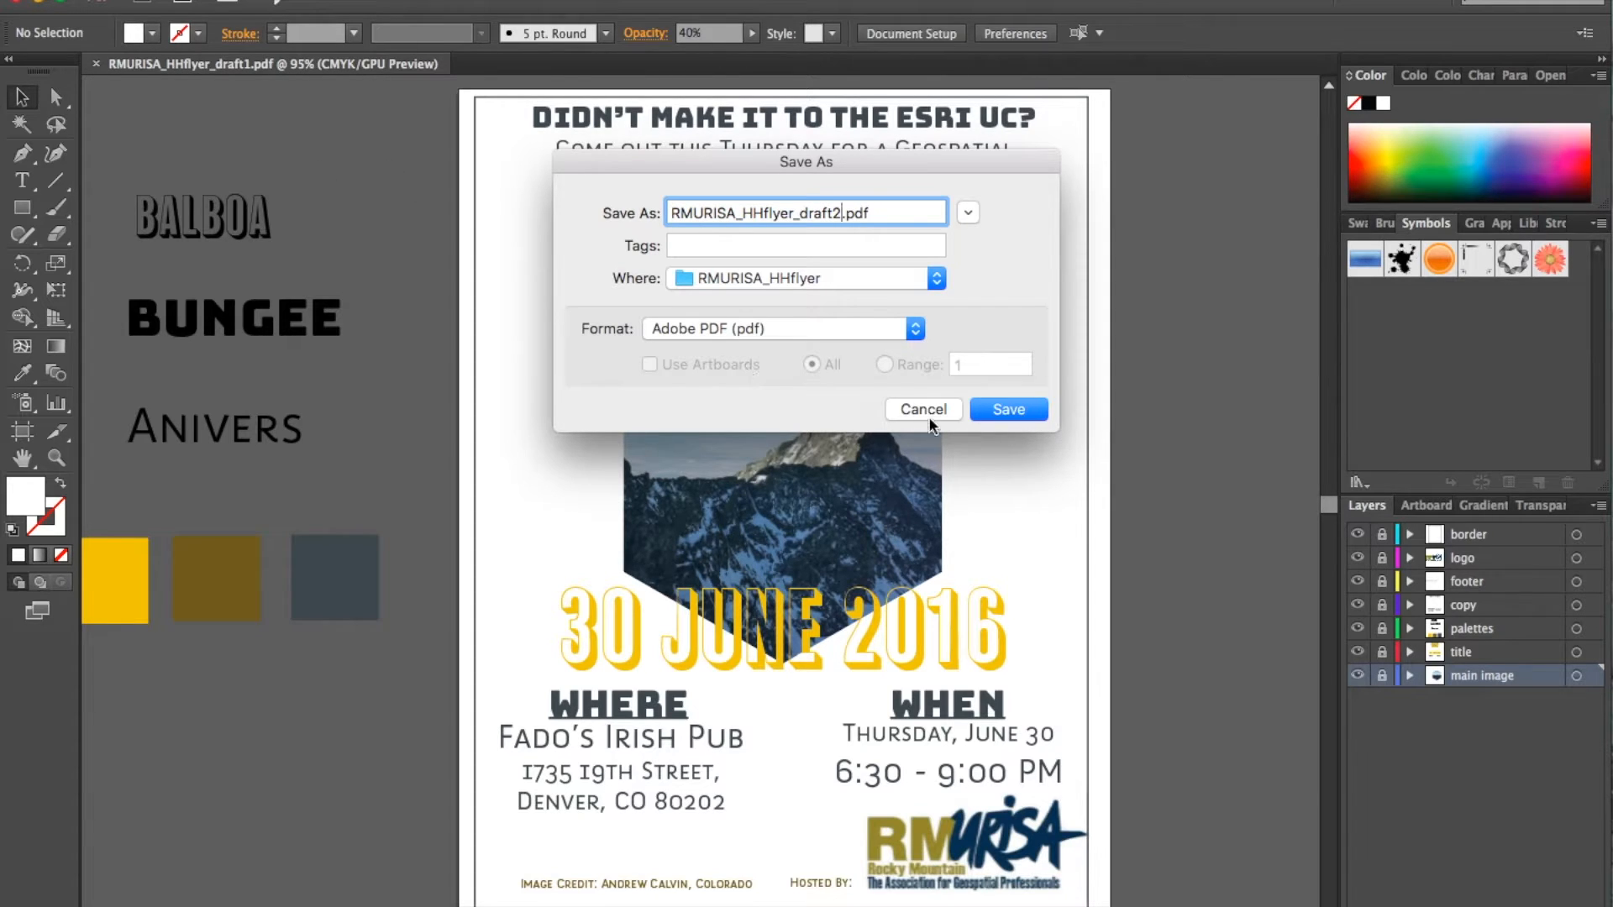
left_click(1009, 409)
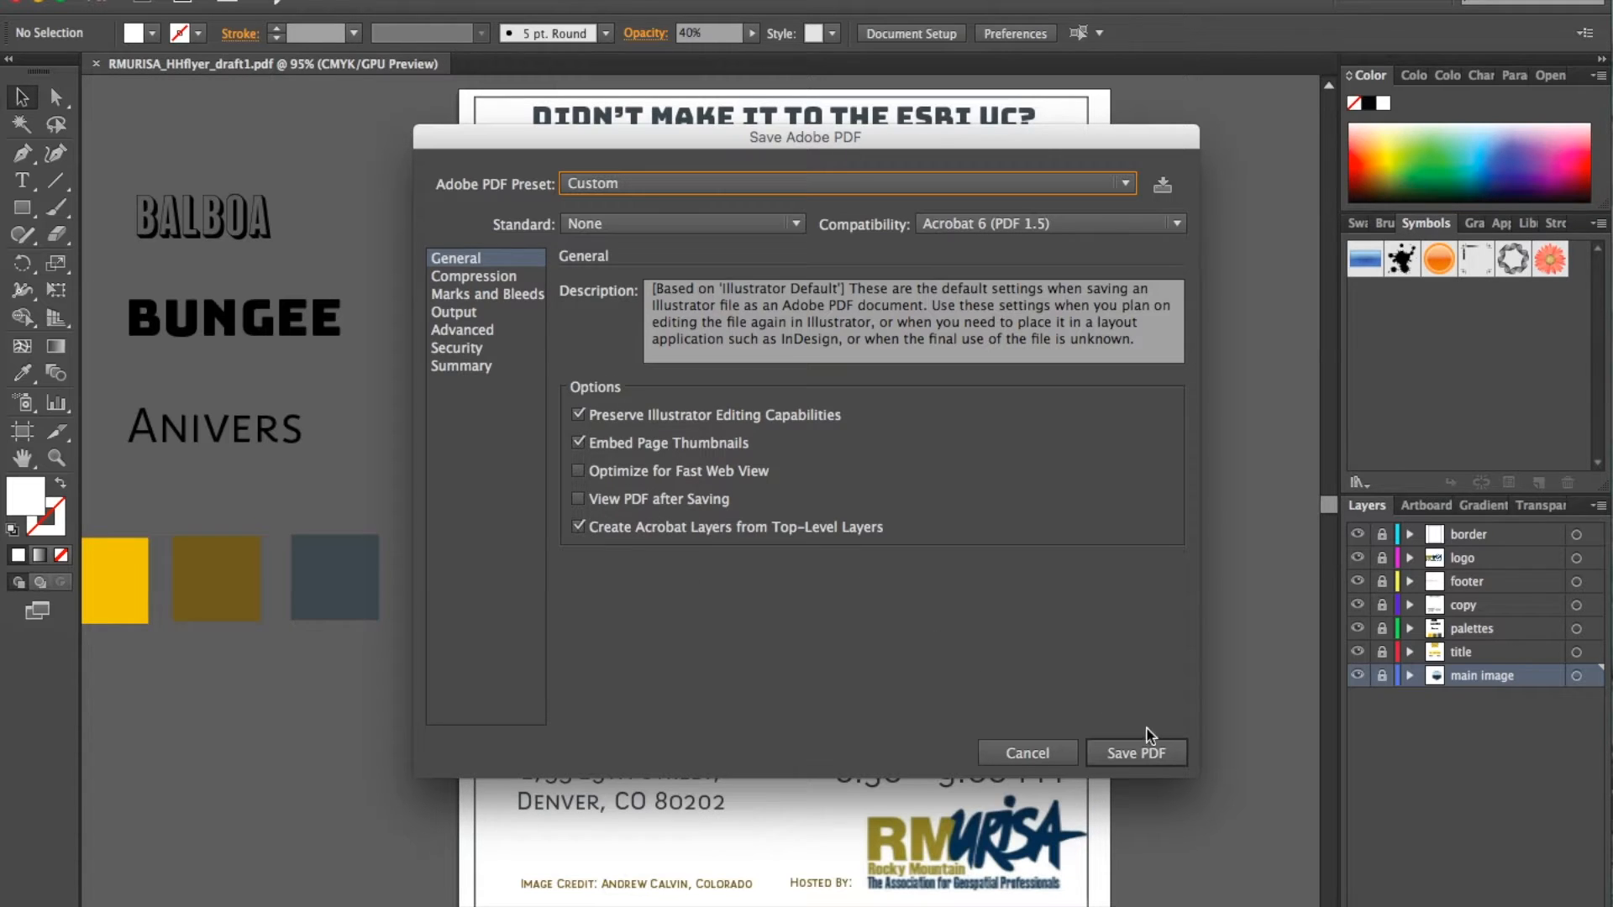
Step: Turn off Create Acrobat Layers from Top-Level Layers in the PDF options and save the PDF
left_click(578, 530)
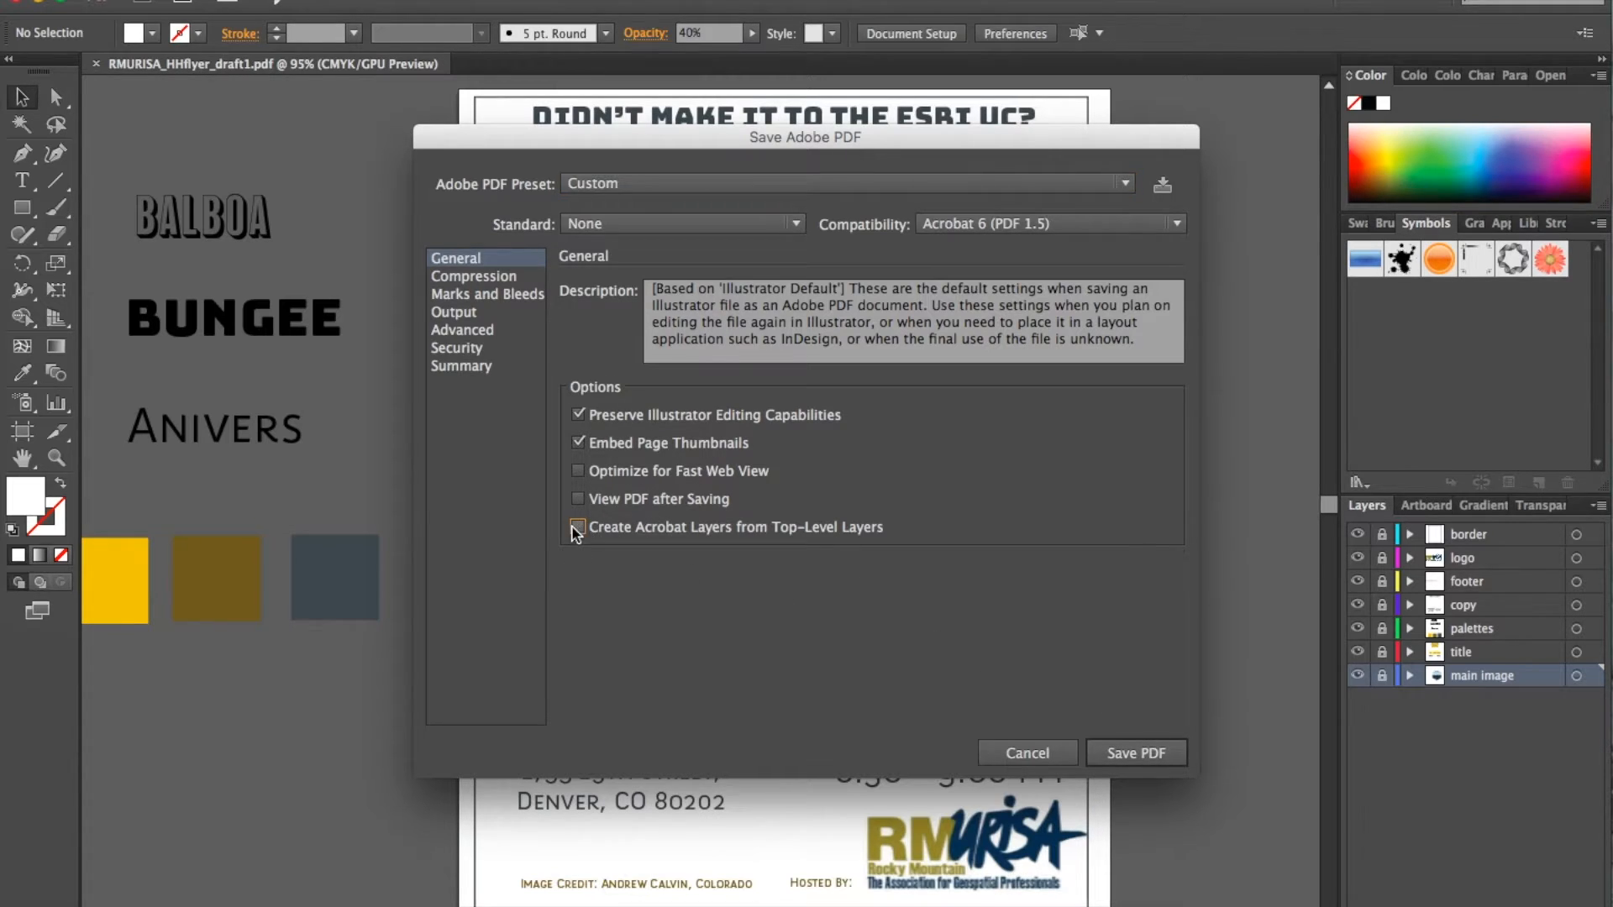
left_click(581, 419)
left_click(1156, 757)
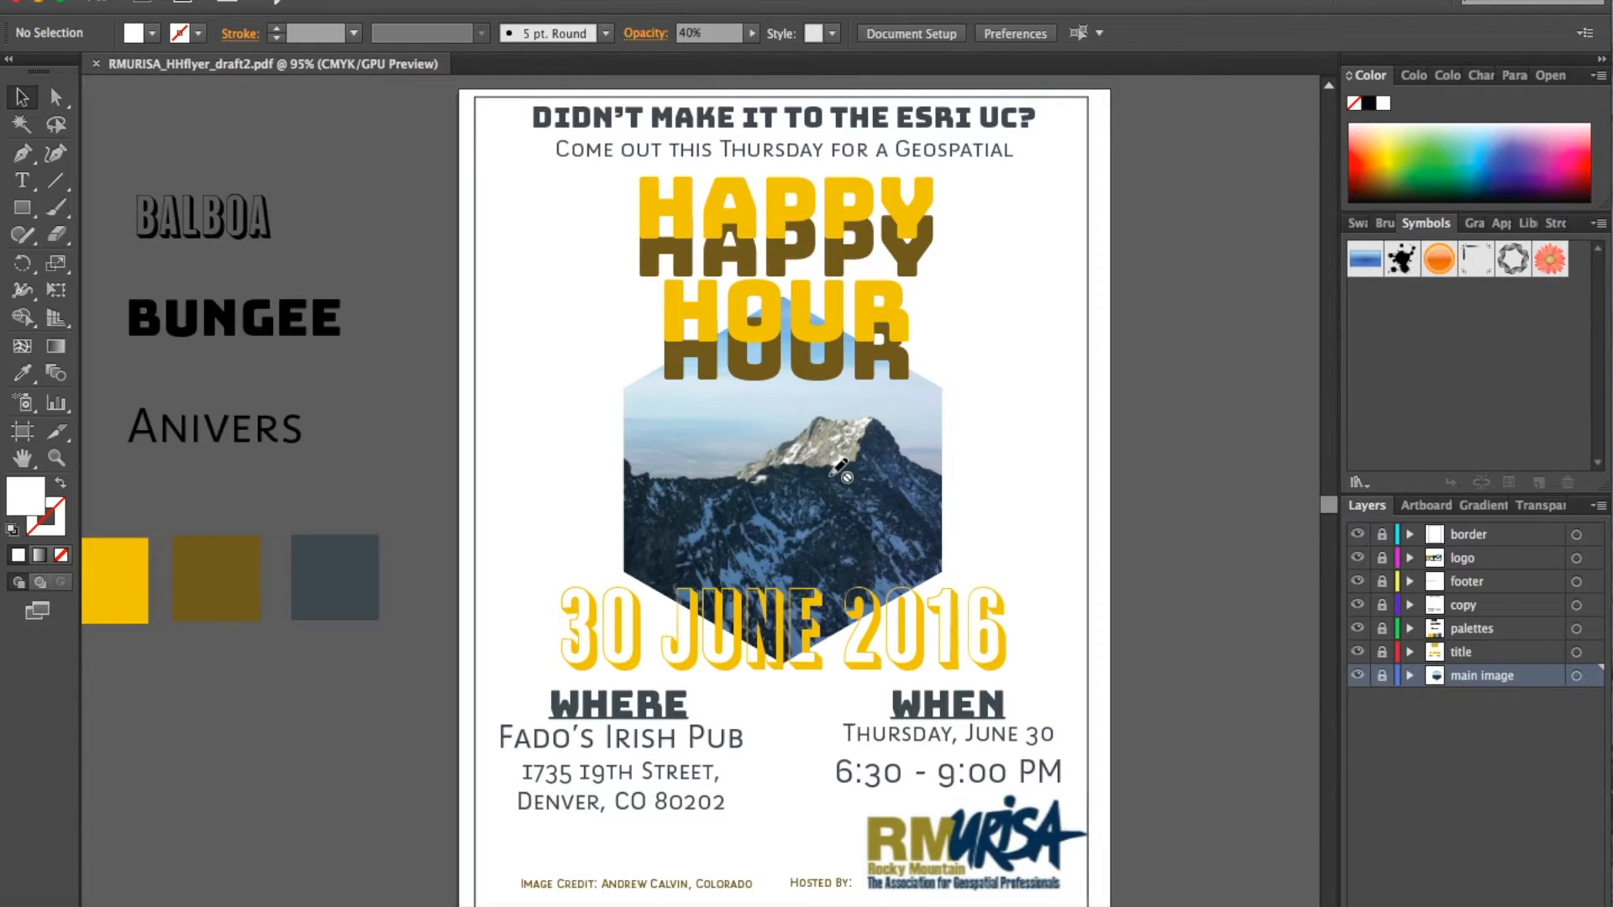
Step: Unlock the main image layer and place a copy of the hexagonal mountain picture to the right of the original
scroll(830, 476, "up", 1)
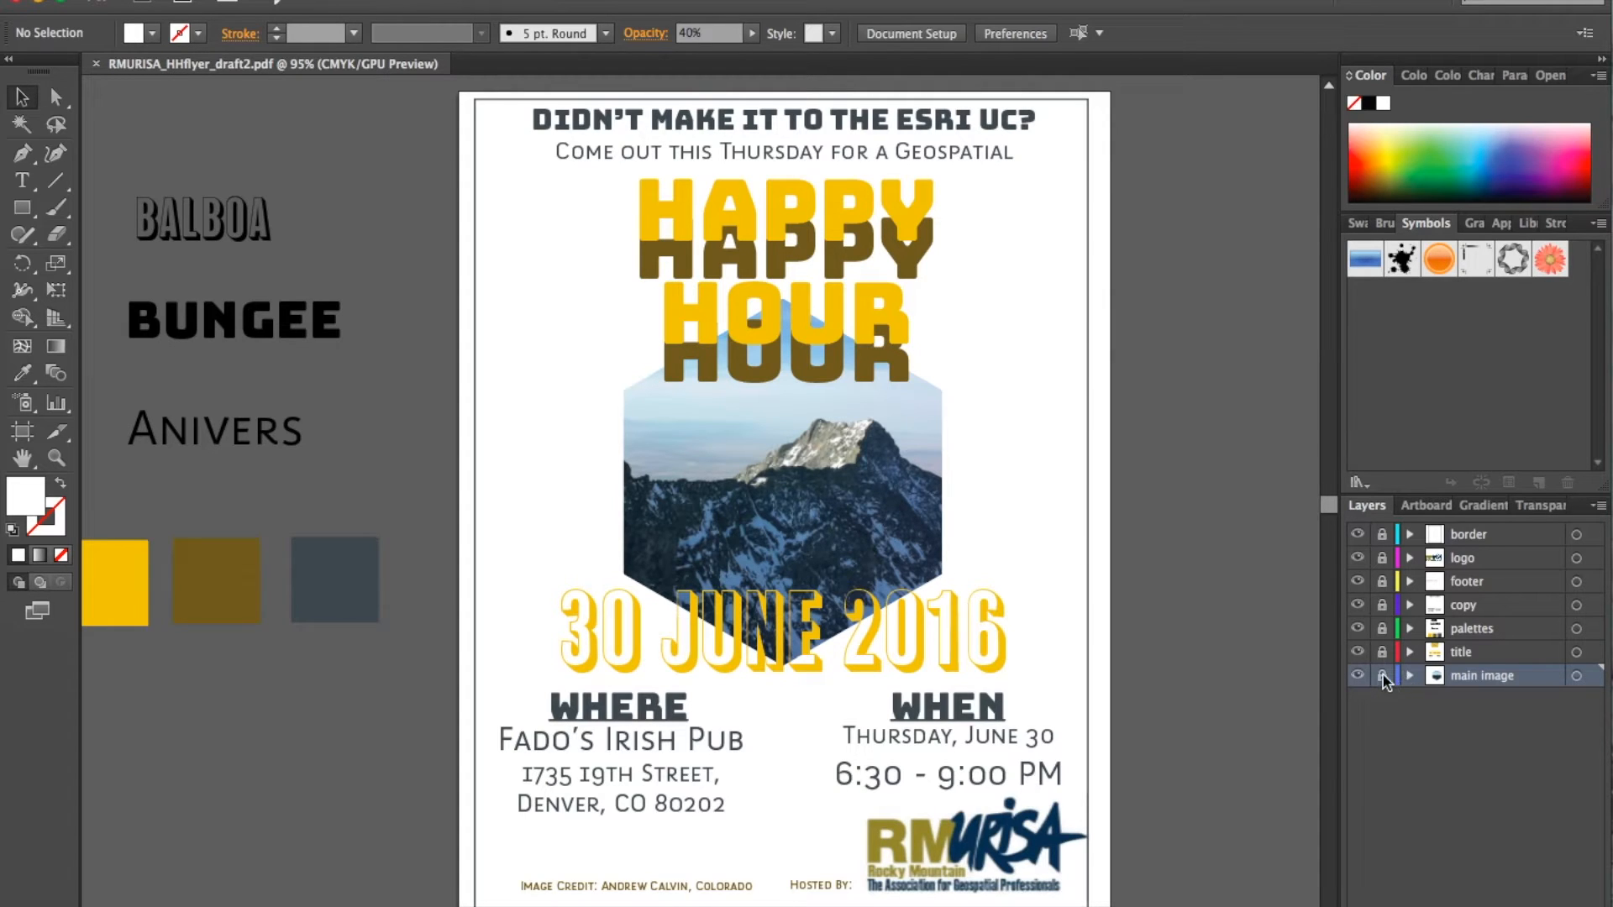
left_click(1382, 676)
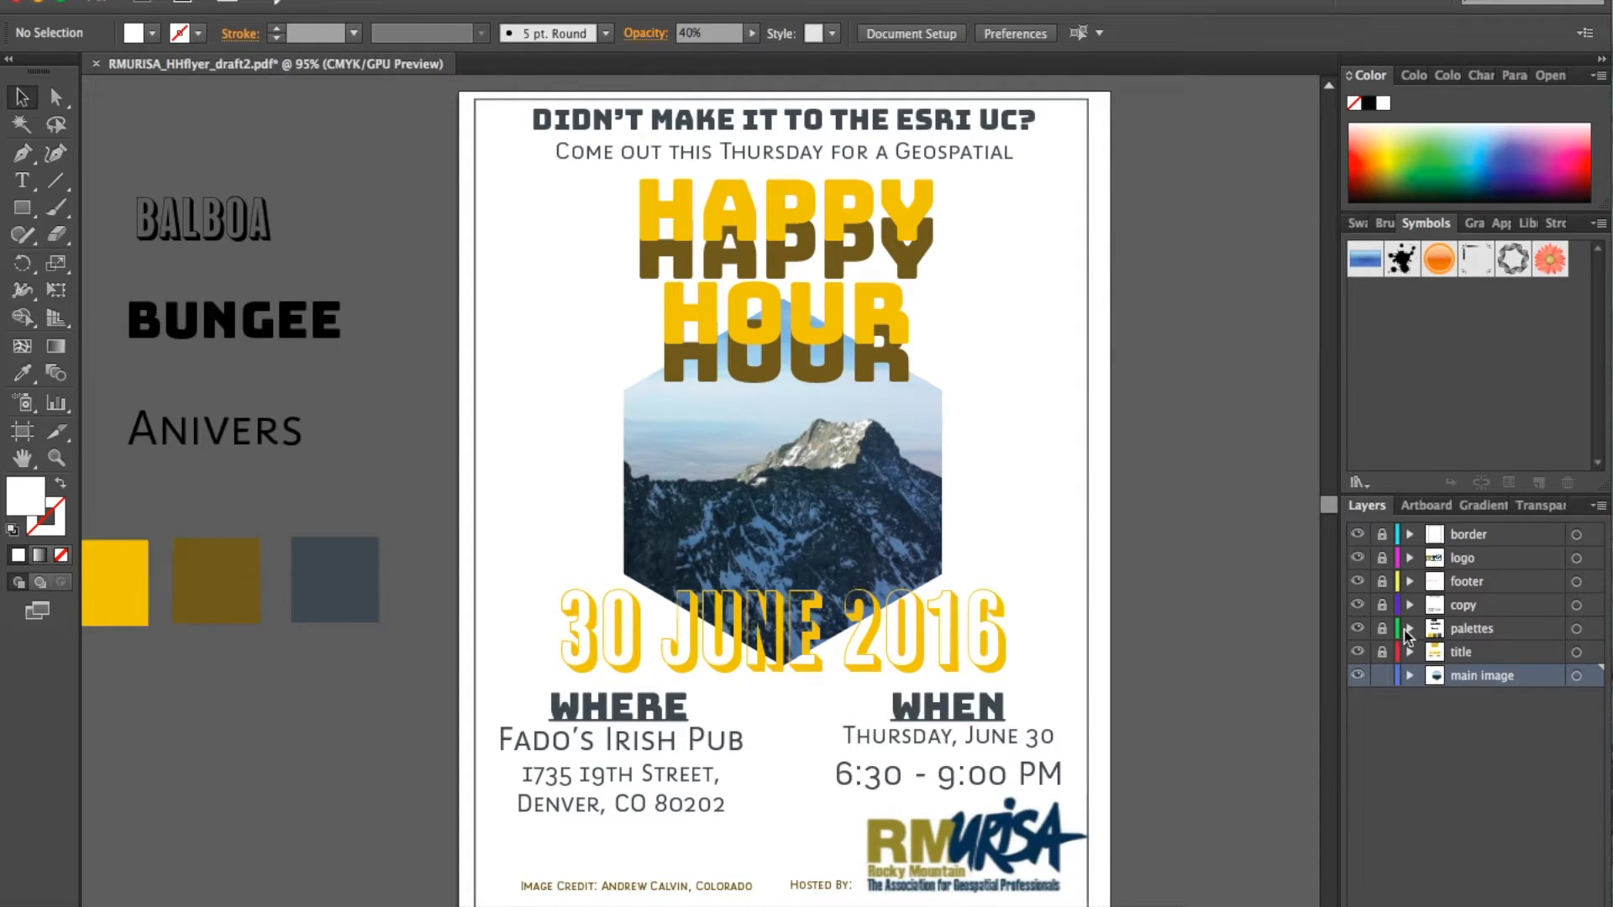
left_click(850, 531)
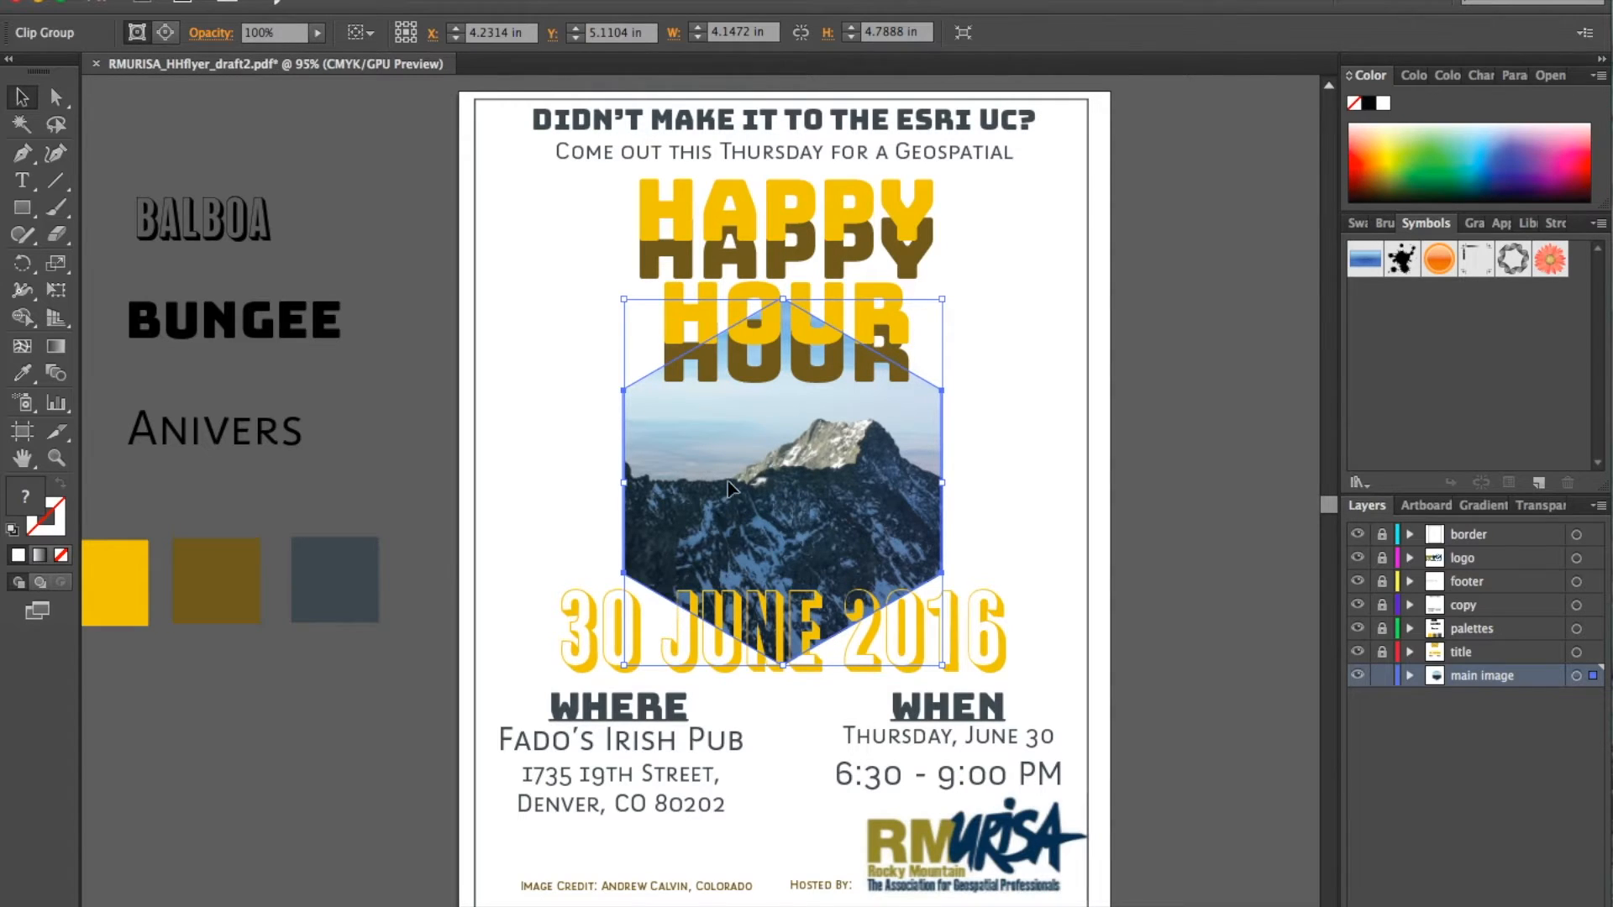
left_click_drag(706, 486, 909, 494)
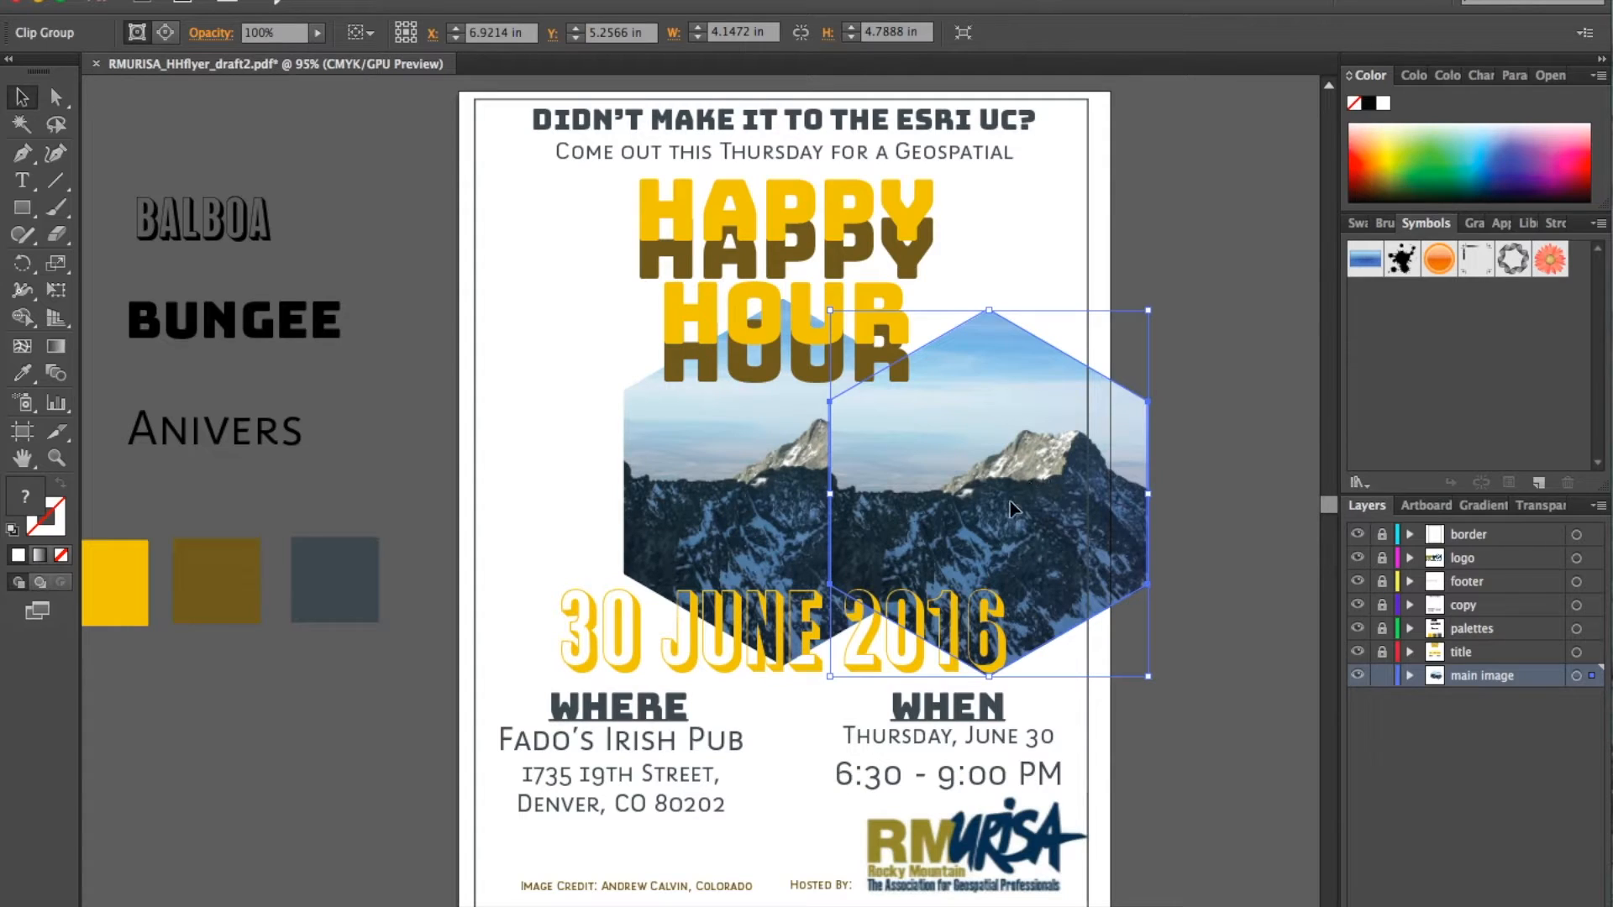
right_click(988, 507)
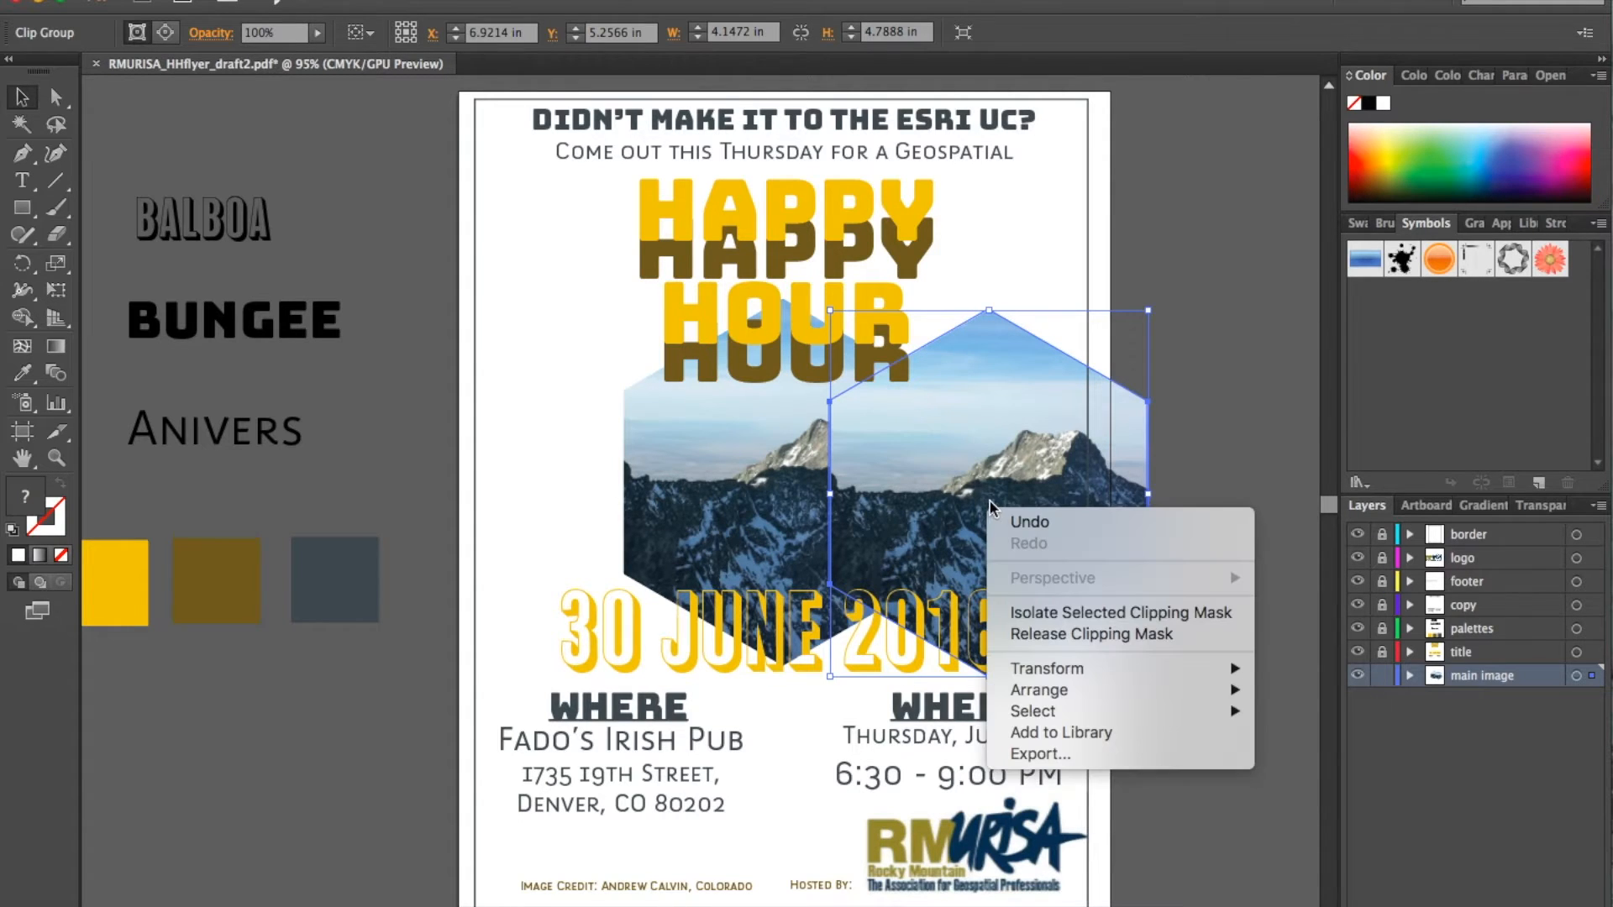
left_click(1058, 636)
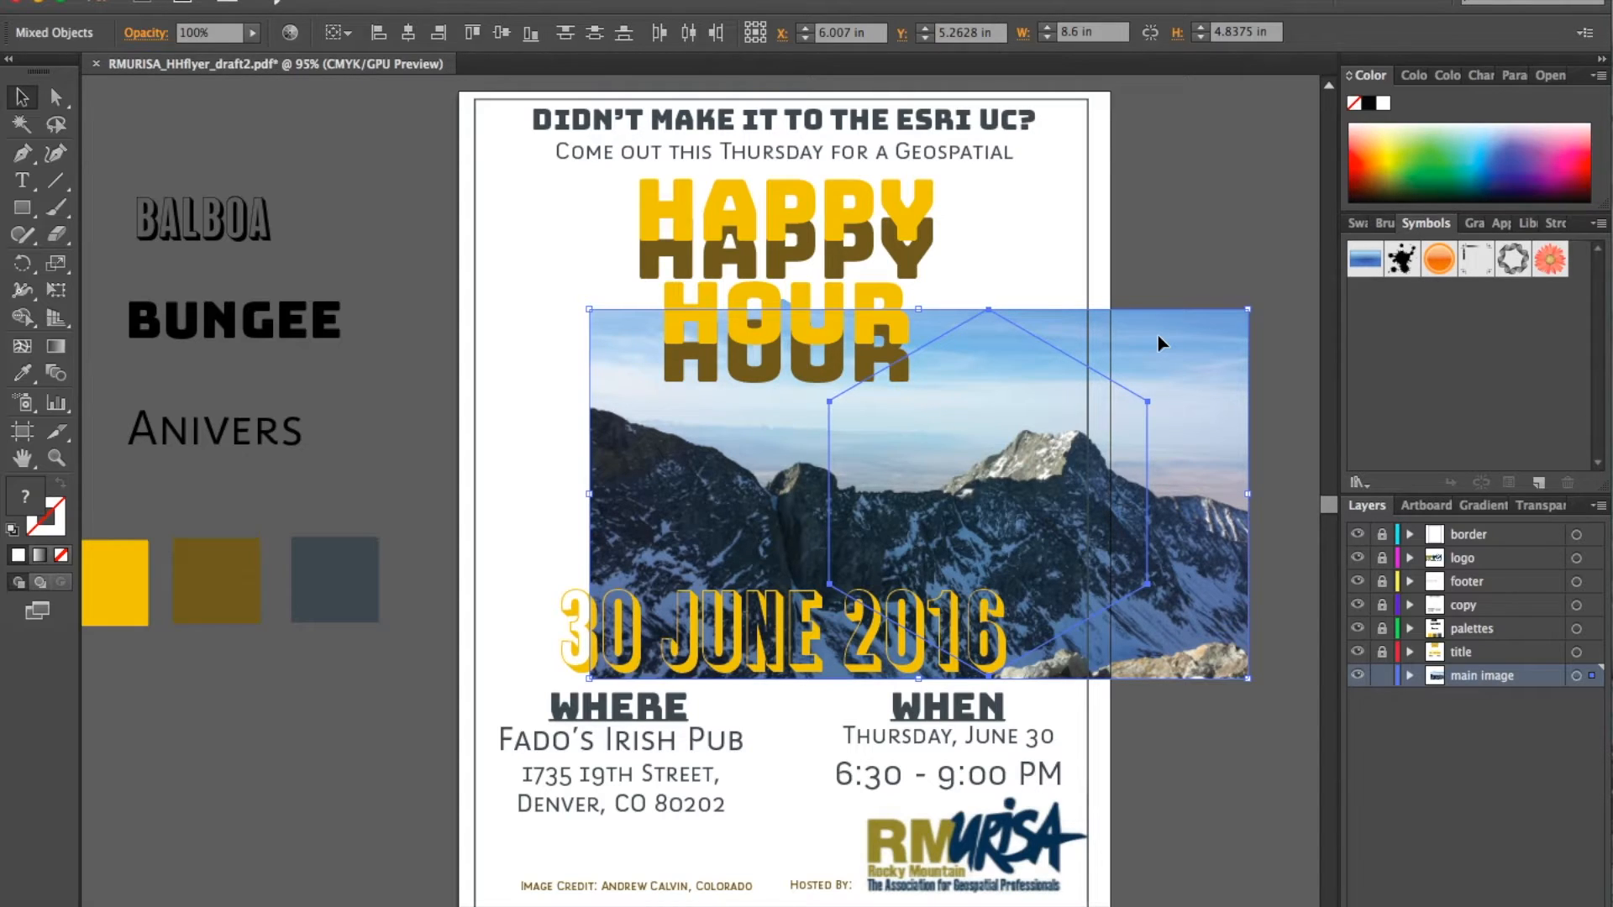
left_click(1196, 223)
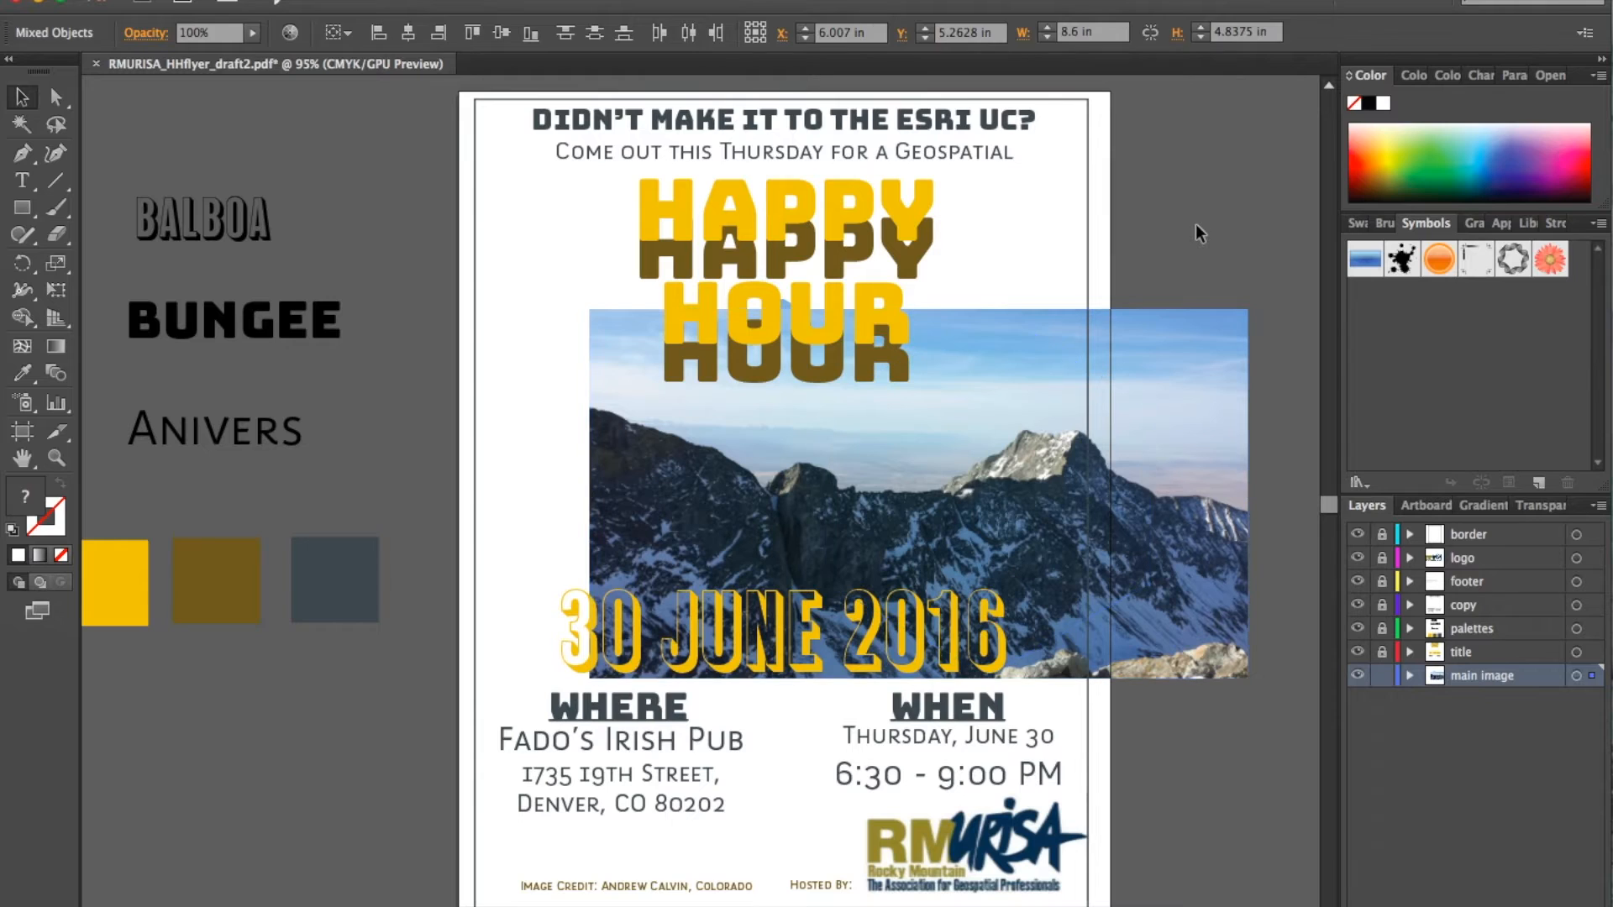
left_click(1227, 386)
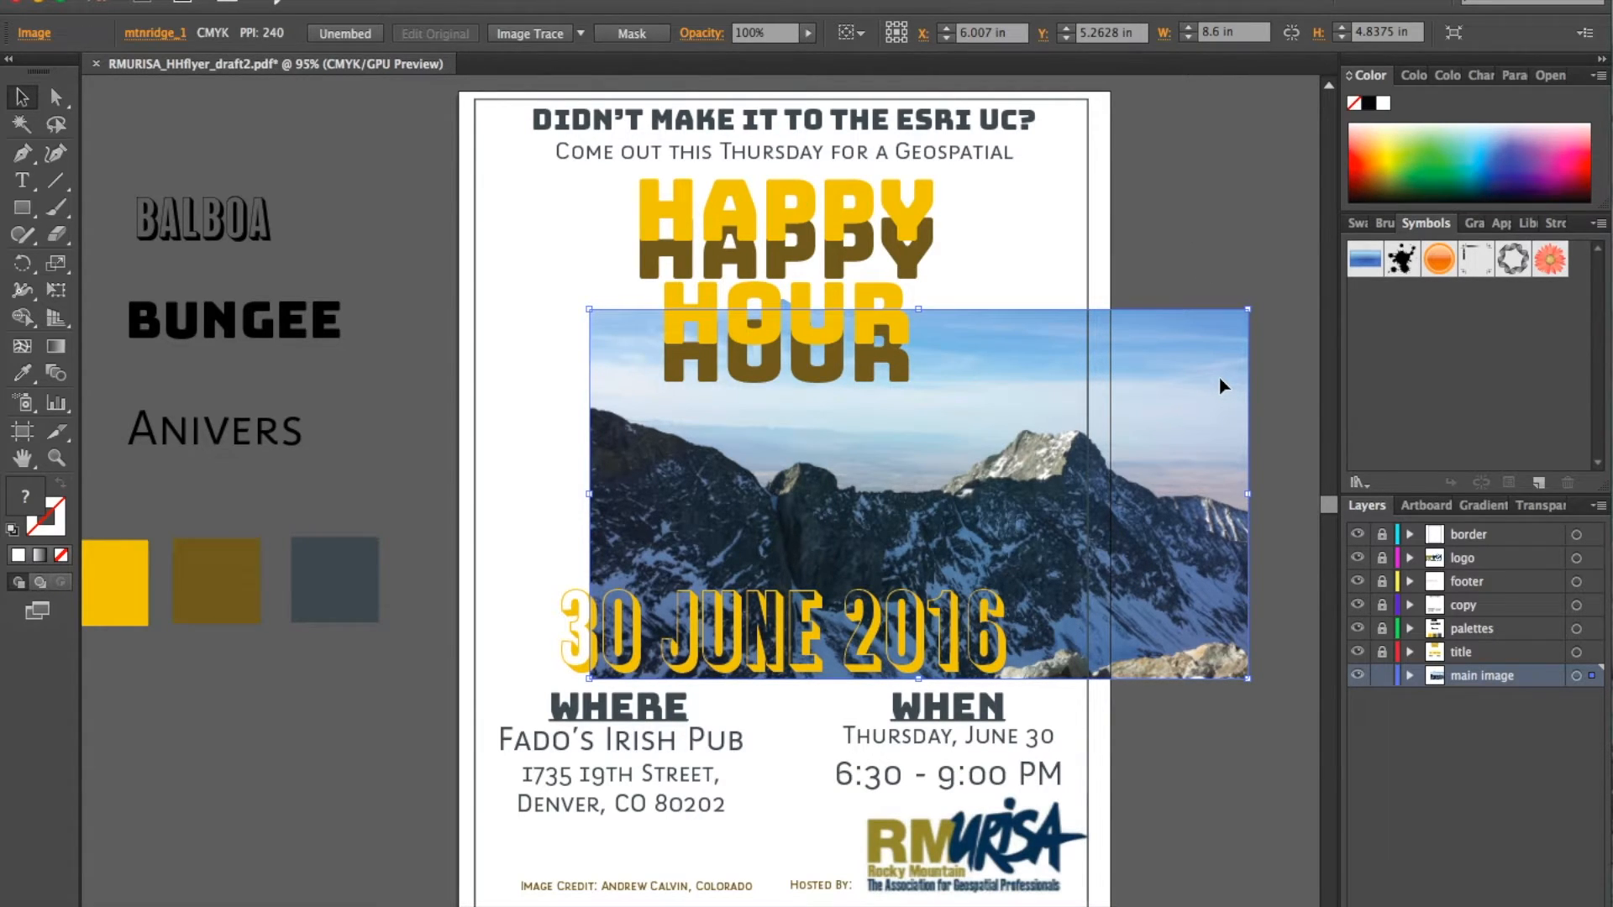
key("ctrl+z")
Step: Release the clipping mask of the copied hexagon and delete its mountain photo, keeping only the hexagon path
right_click(1062, 458)
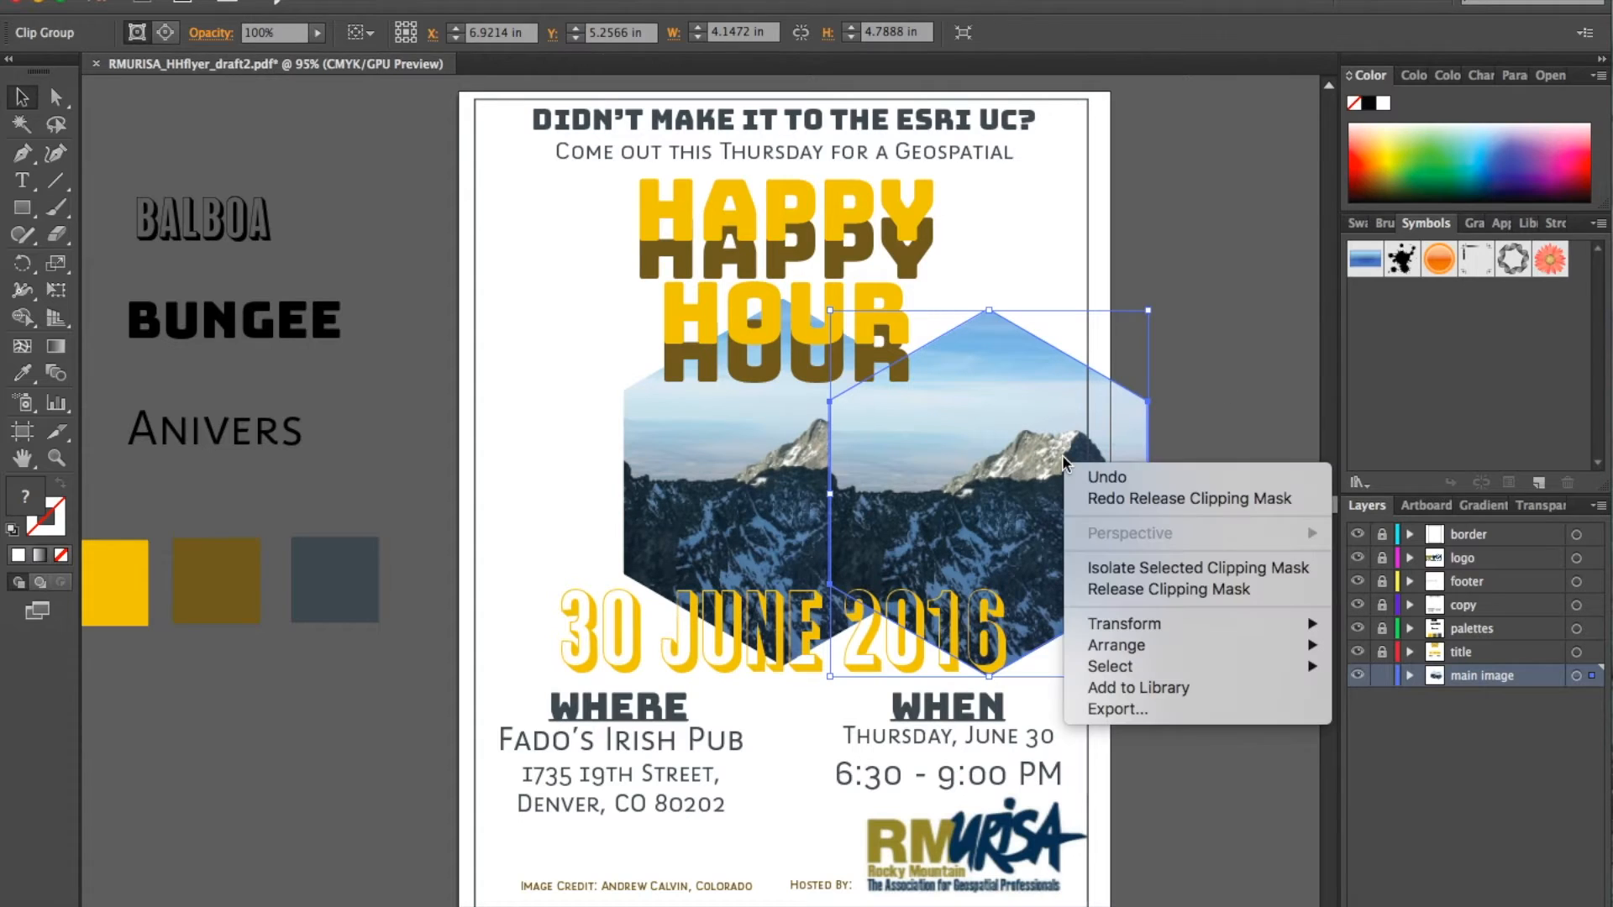
left_click(1177, 593)
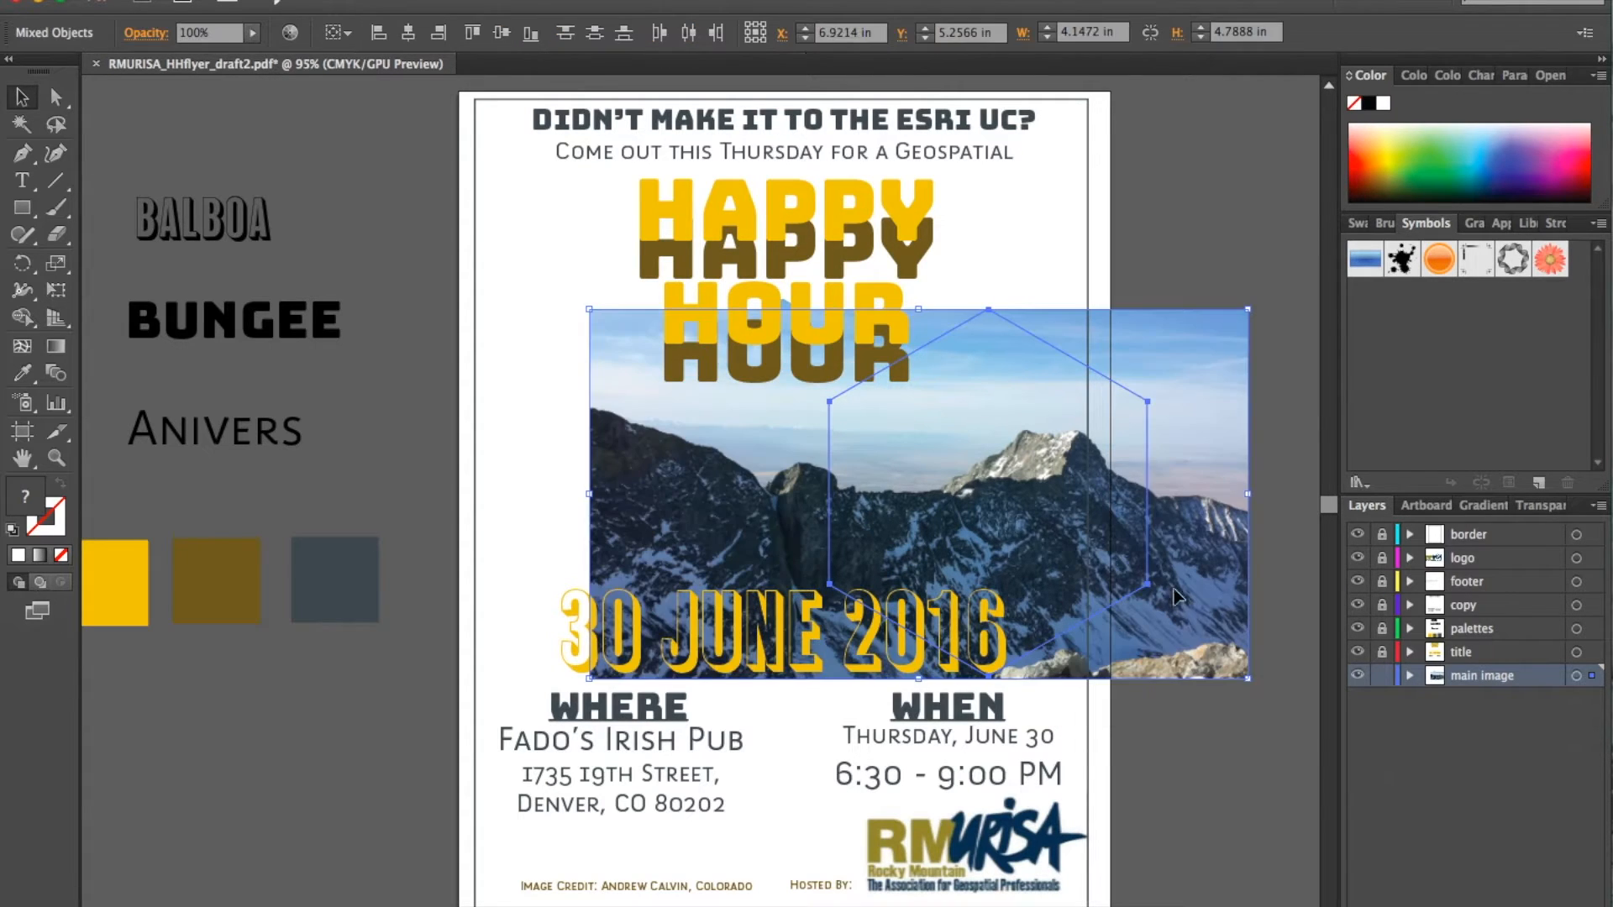
left_click(1215, 127)
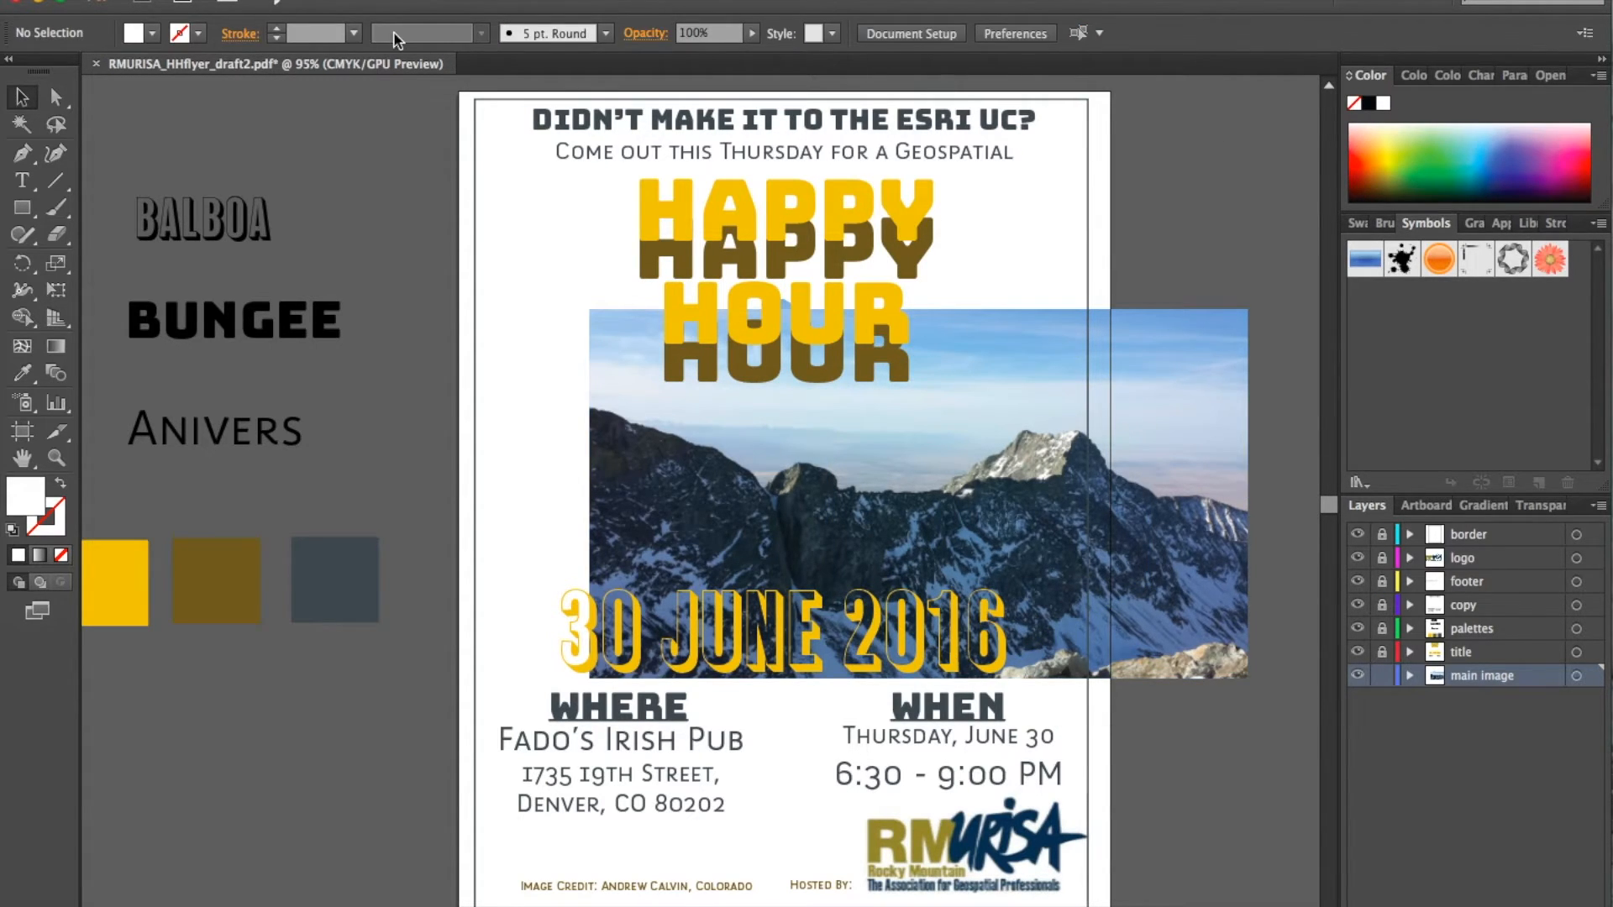
left_click(1228, 356)
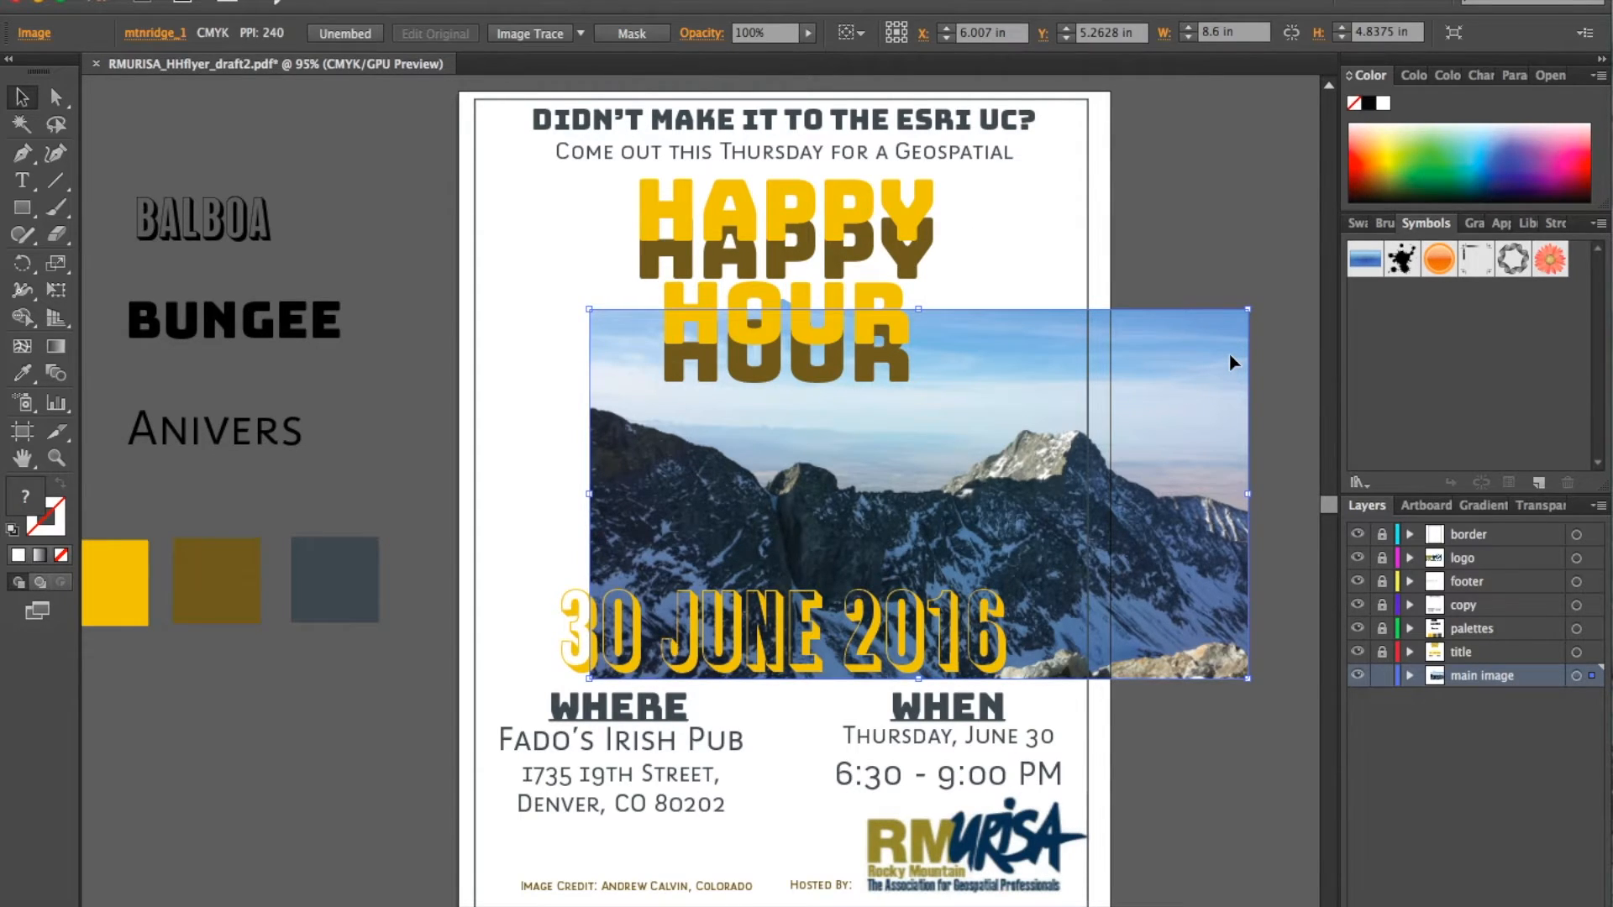
key("Delete")
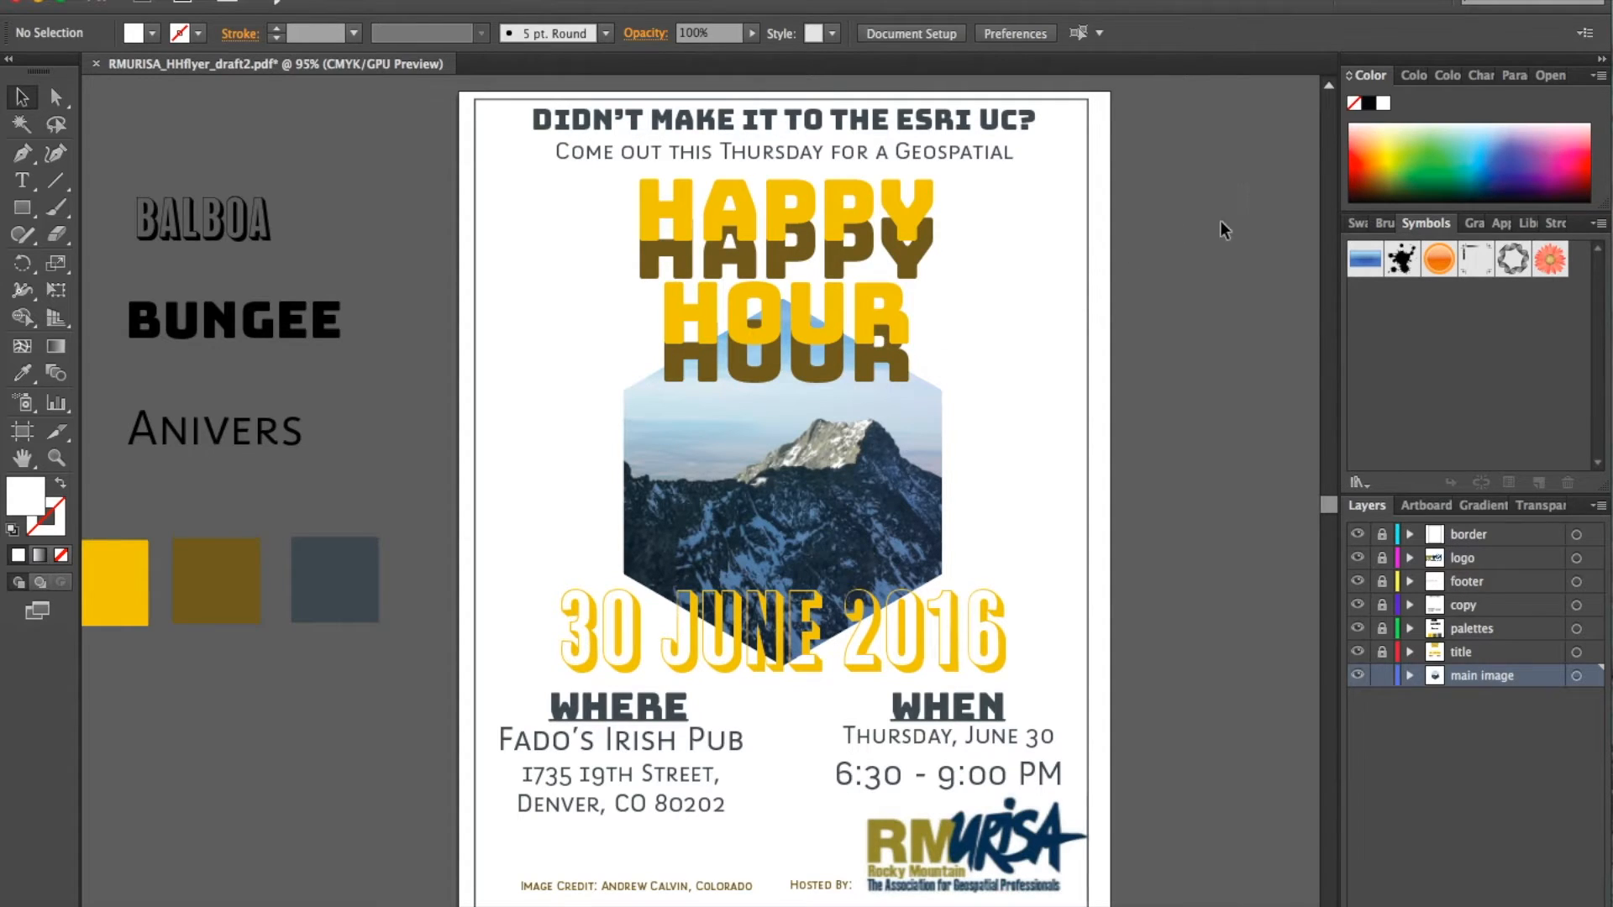
Step: Give the remaining hexagon path a white fill with no stroke, and move it partly over the mountain image
key("ctrl+v")
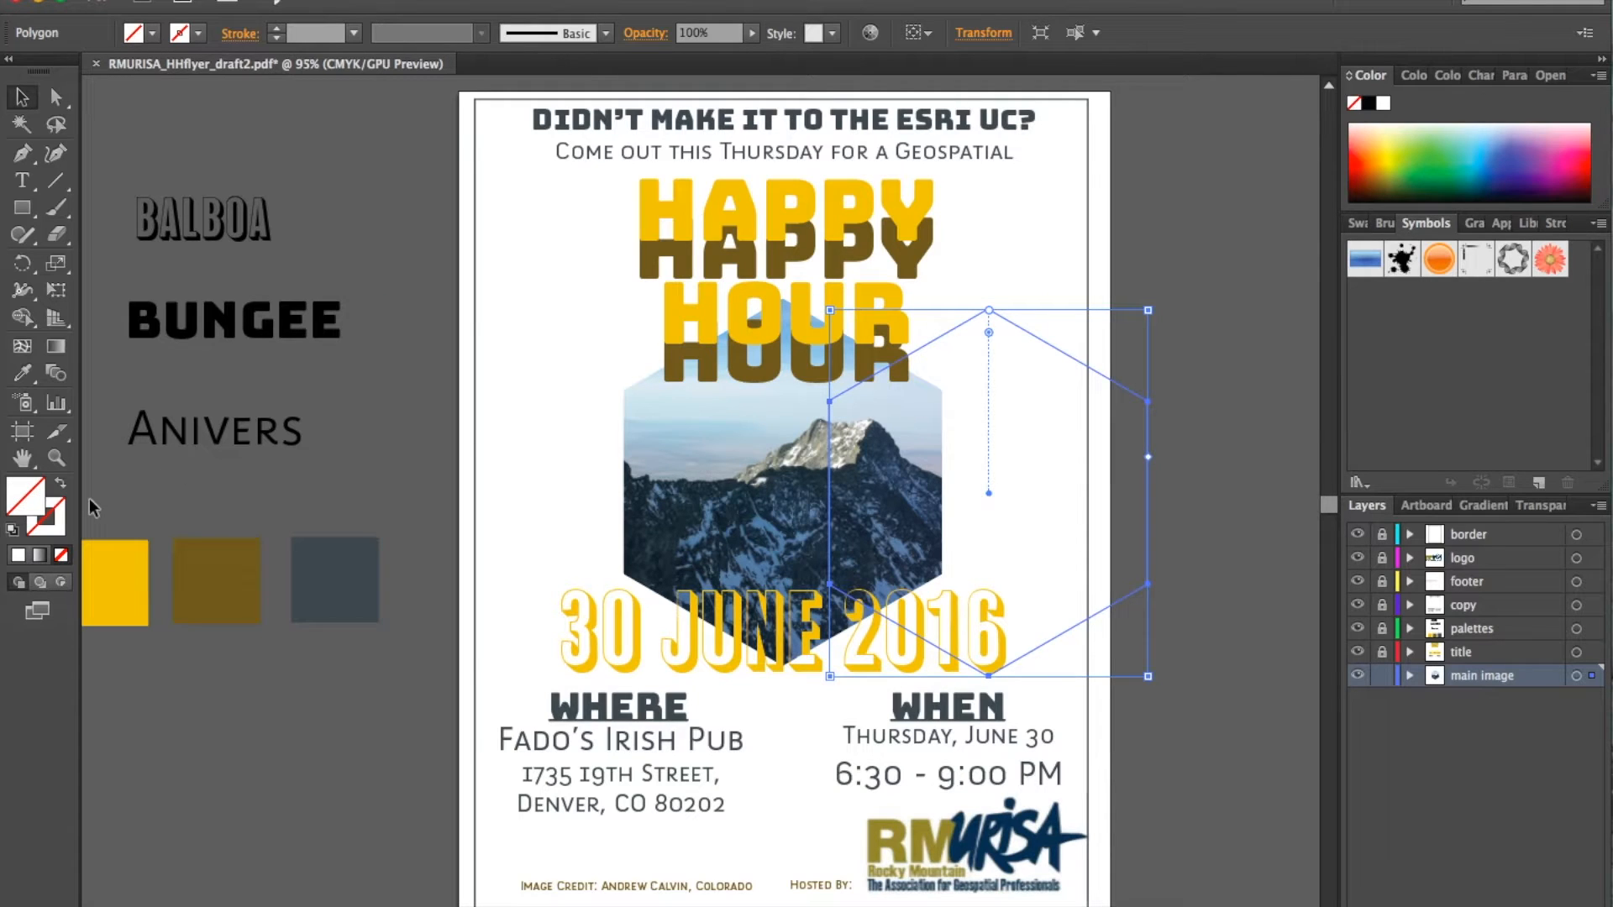
left_click(14, 532)
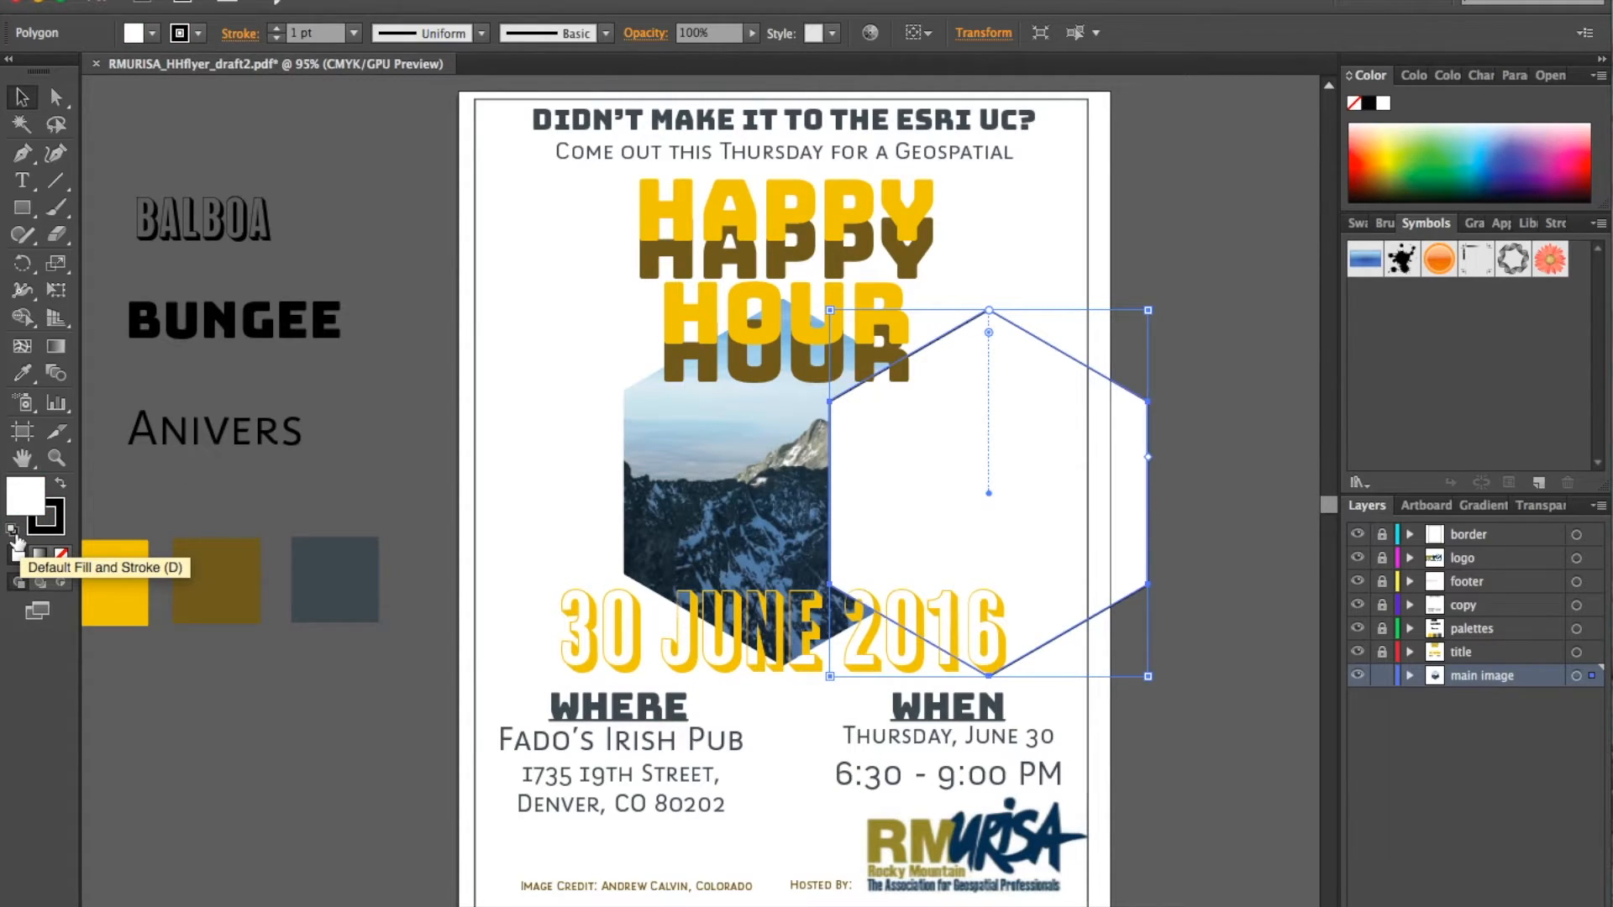
left_click(56, 531)
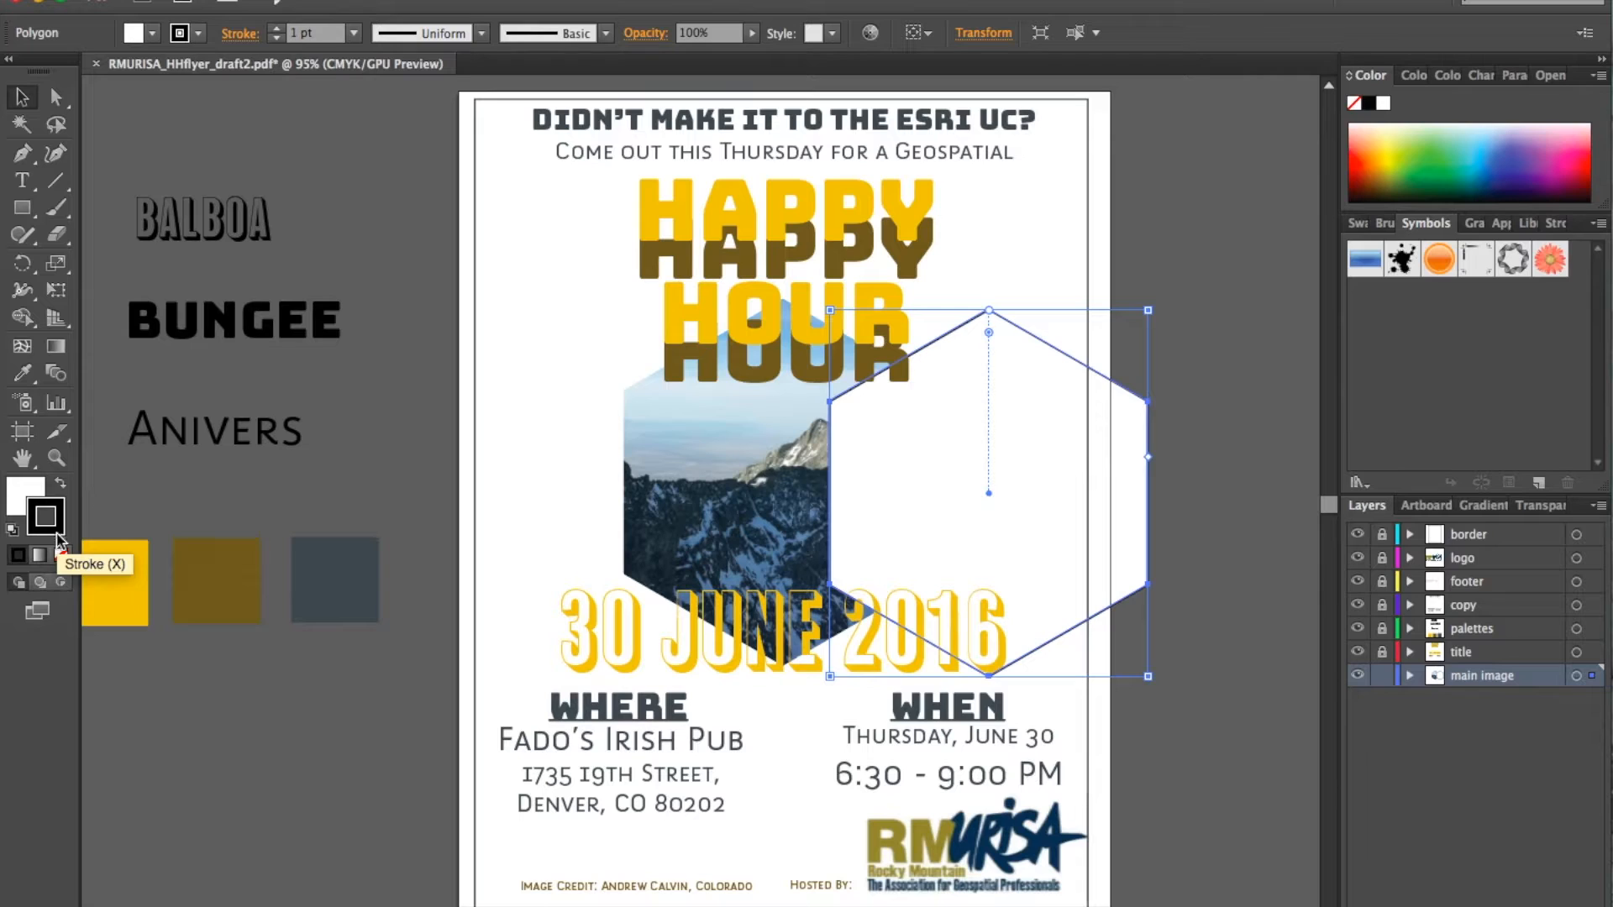
left_click(60, 556)
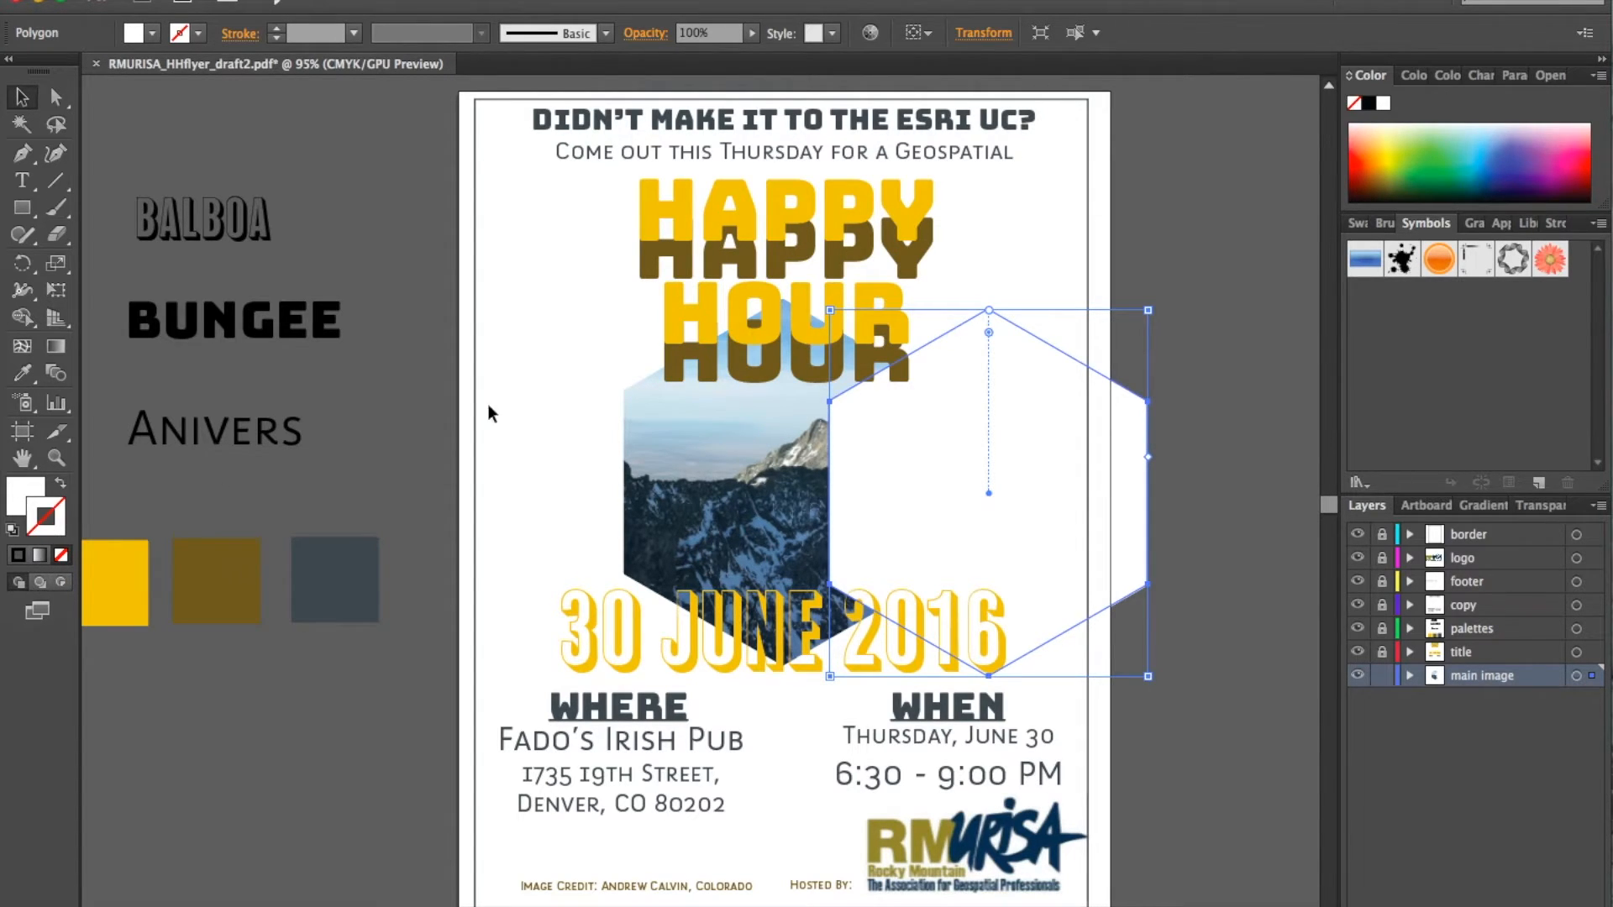
left_click(1177, 361)
left_click_drag(1135, 486, 1019, 480)
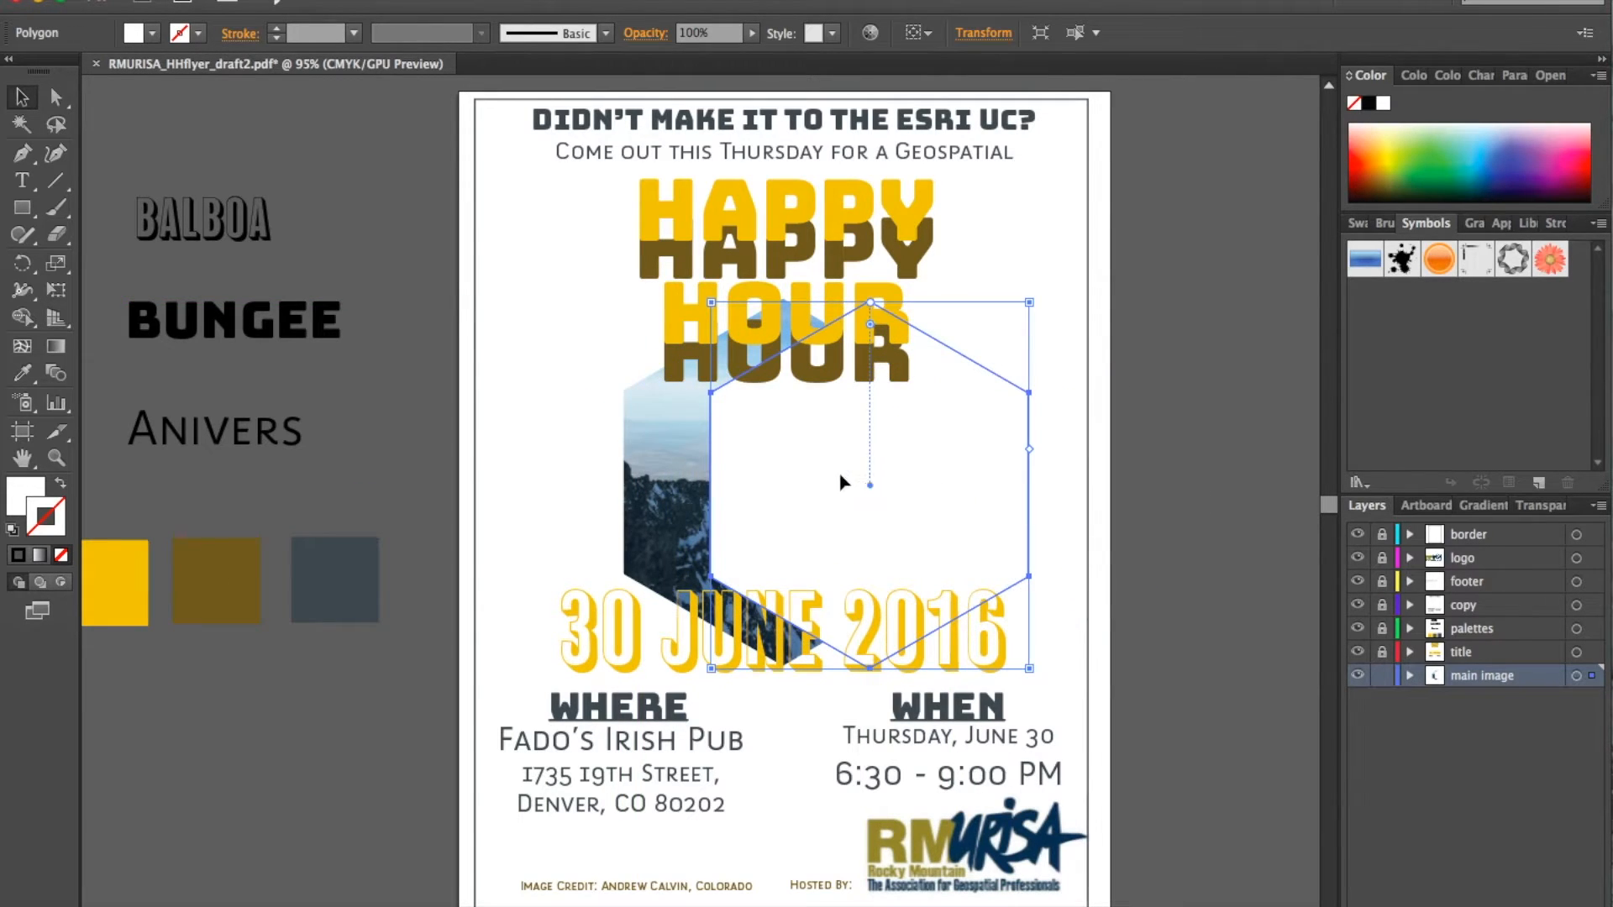
Step: Try the Lighten, Soft Light and Multiply blending modes on the white hexagon
left_click(1547, 506)
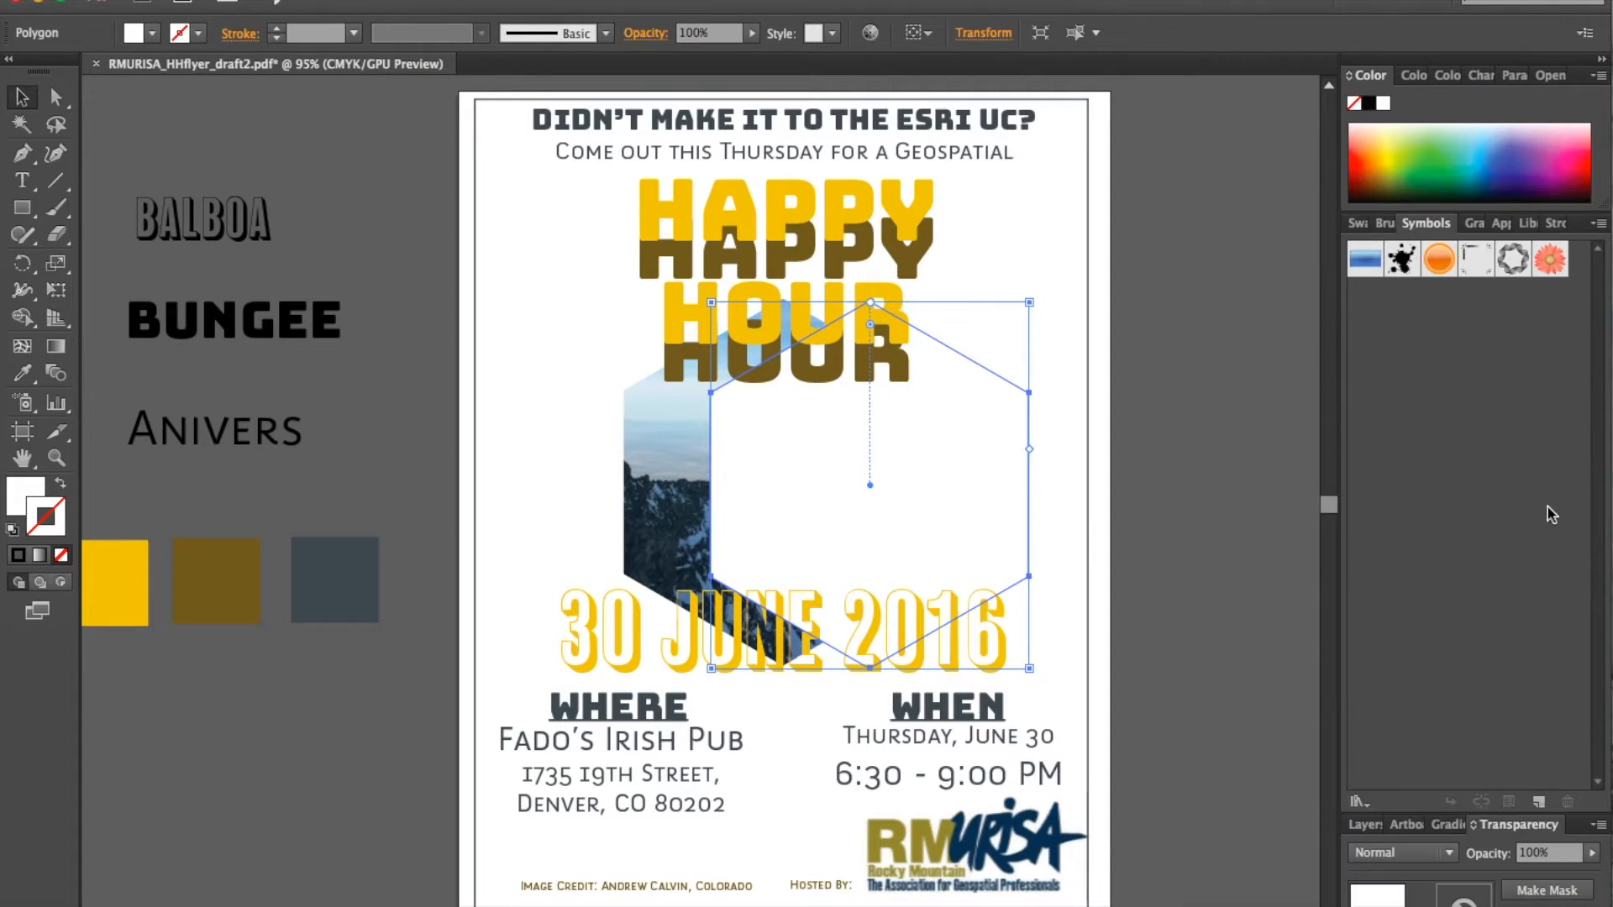
left_click(1451, 857)
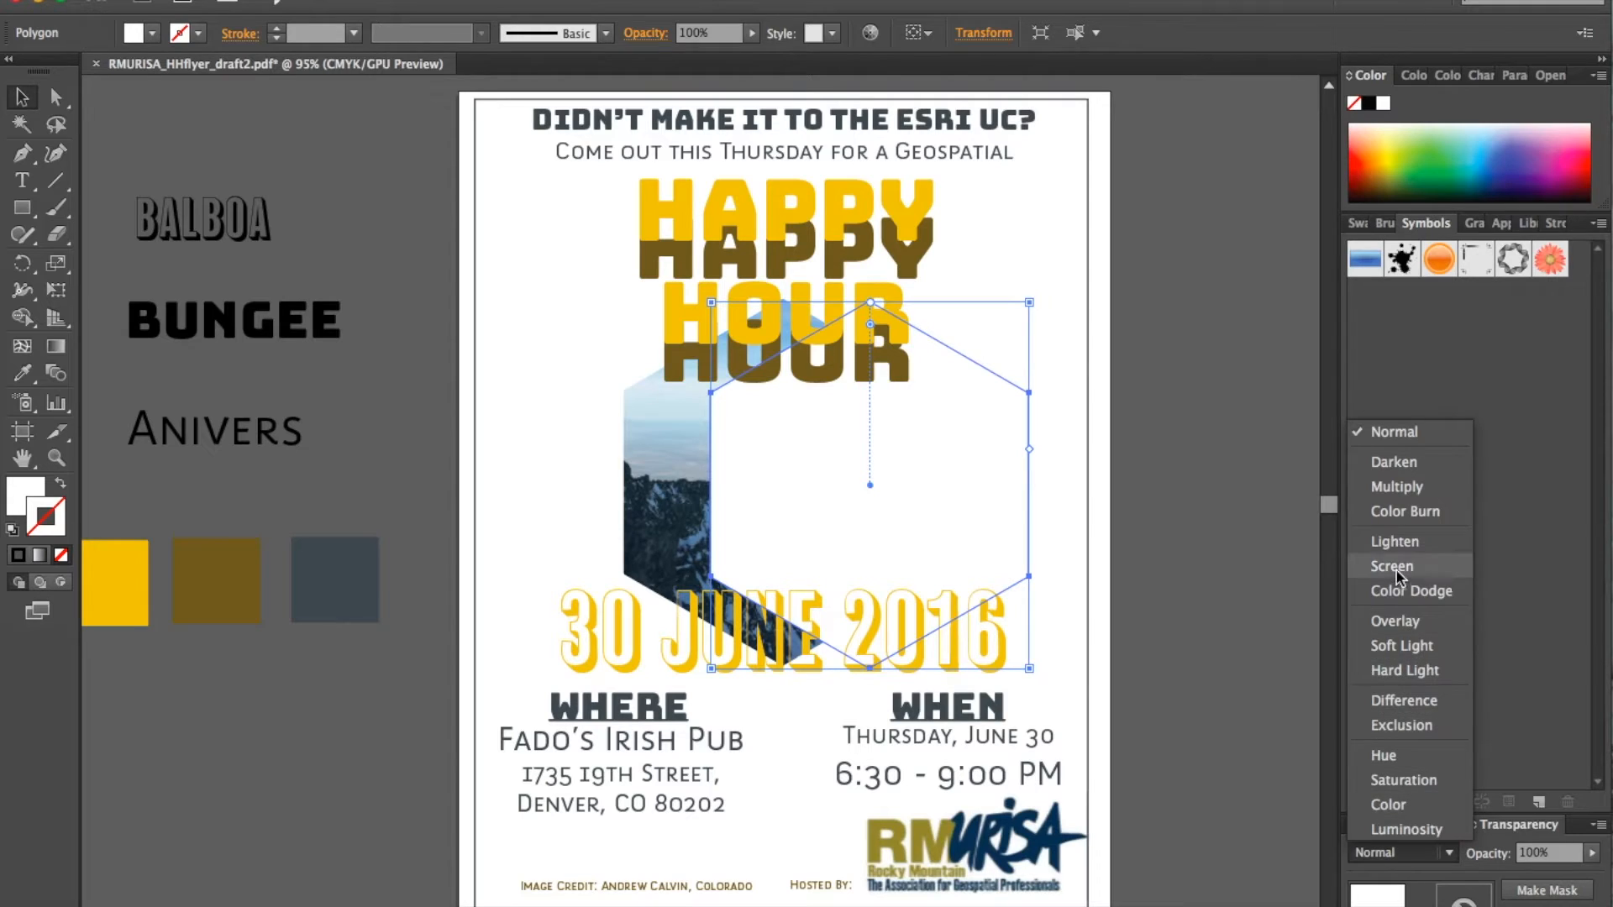
left_click(1460, 542)
left_click(1362, 852)
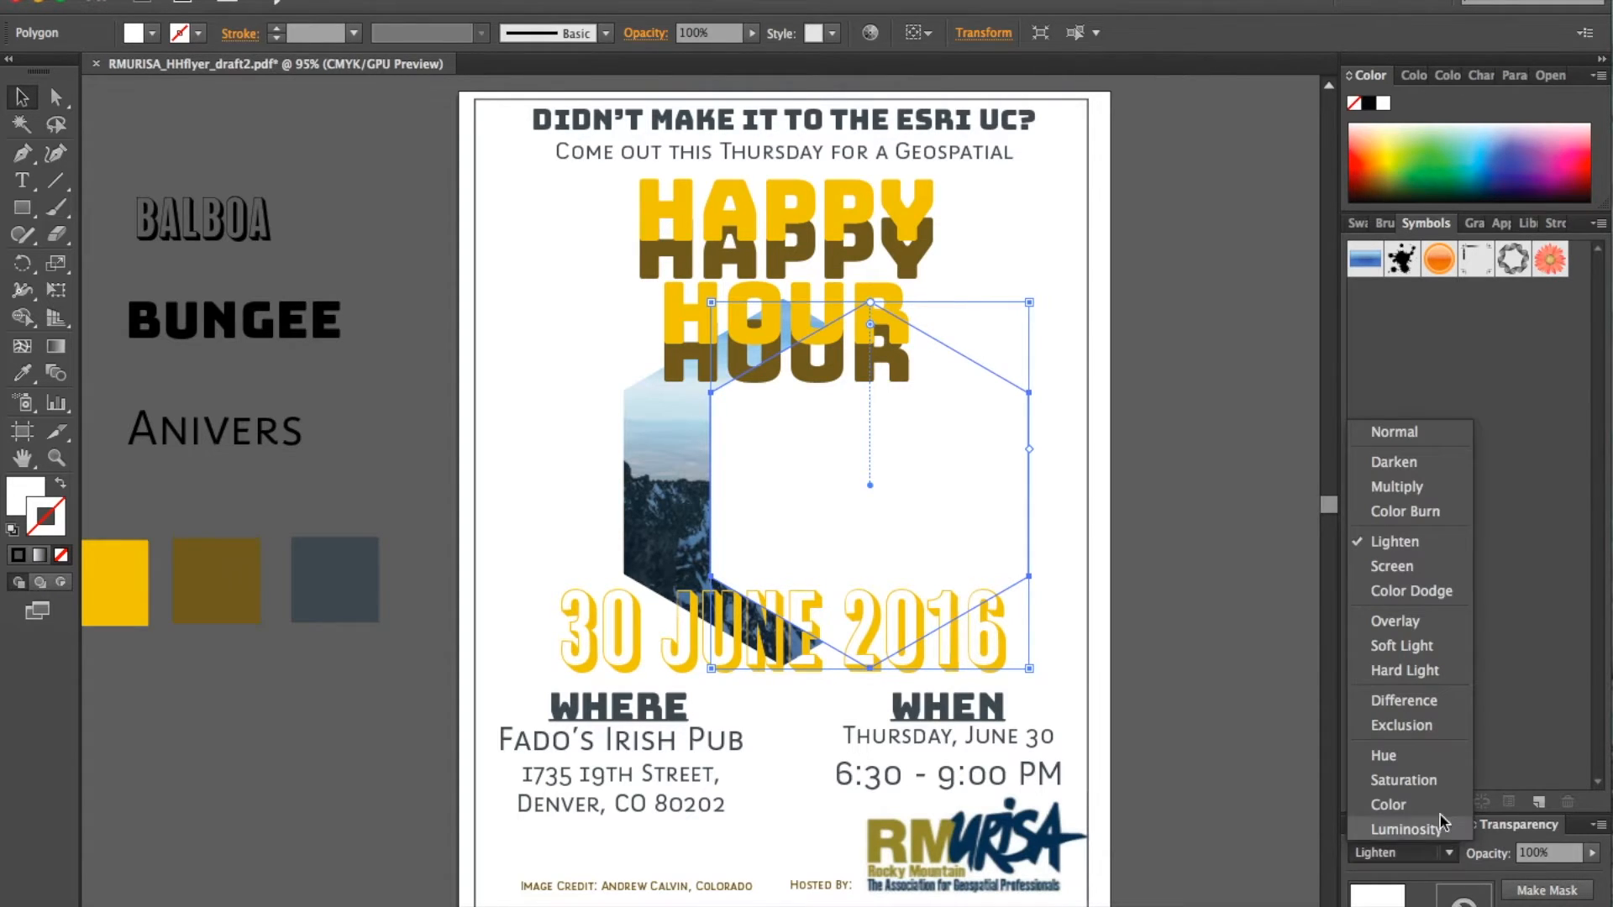
left_click(1422, 656)
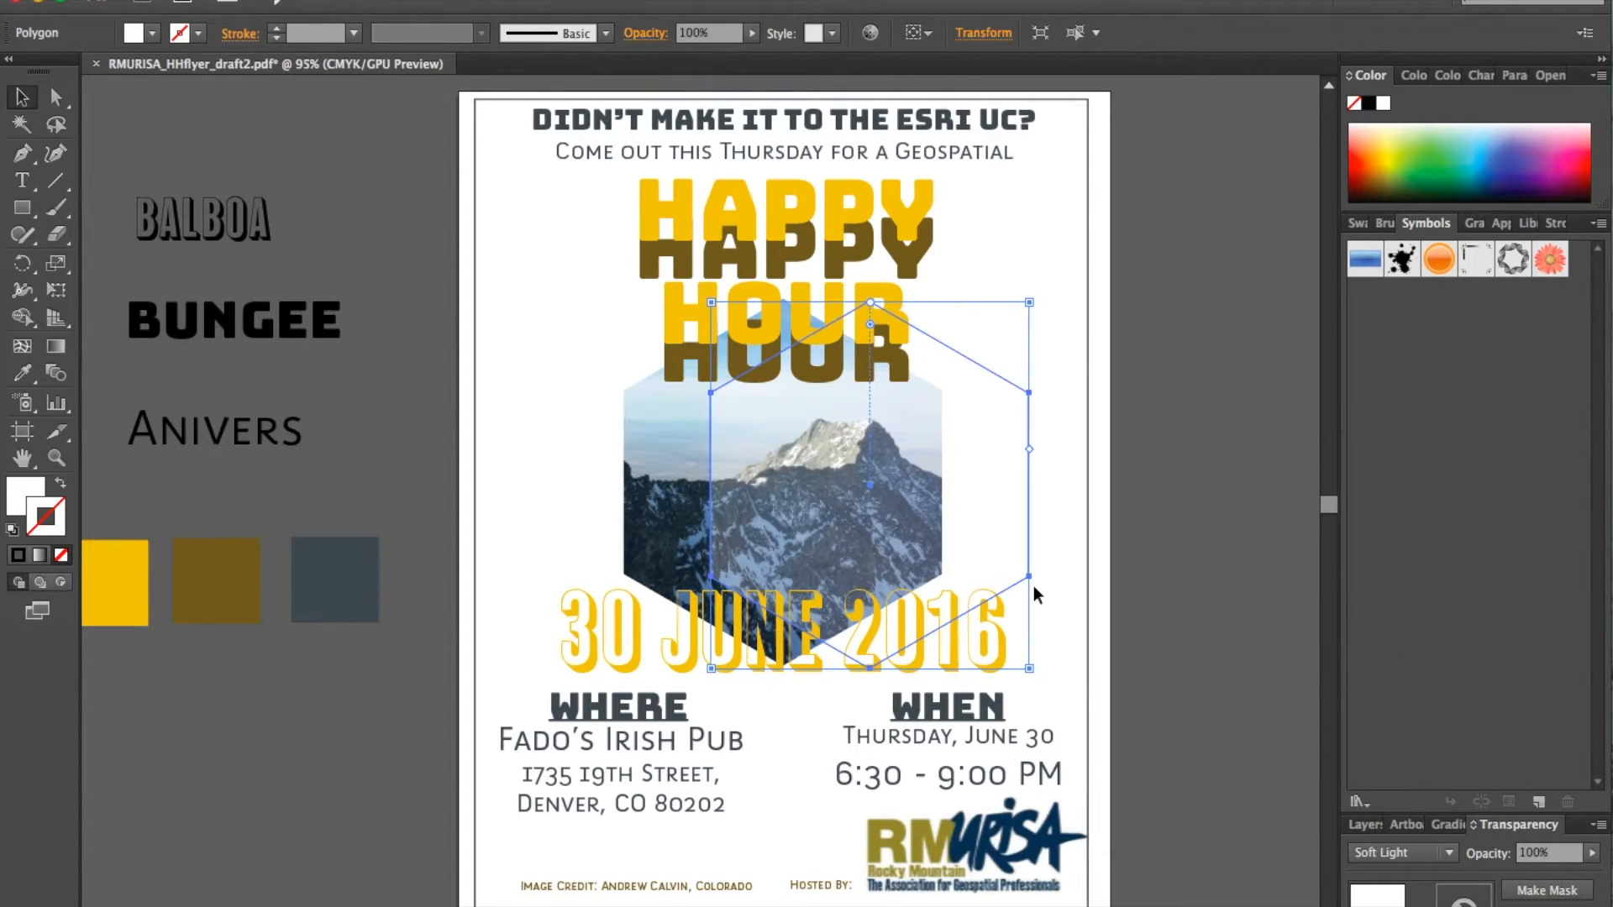
scroll(1033, 587, "down", 1)
left_click(1440, 855)
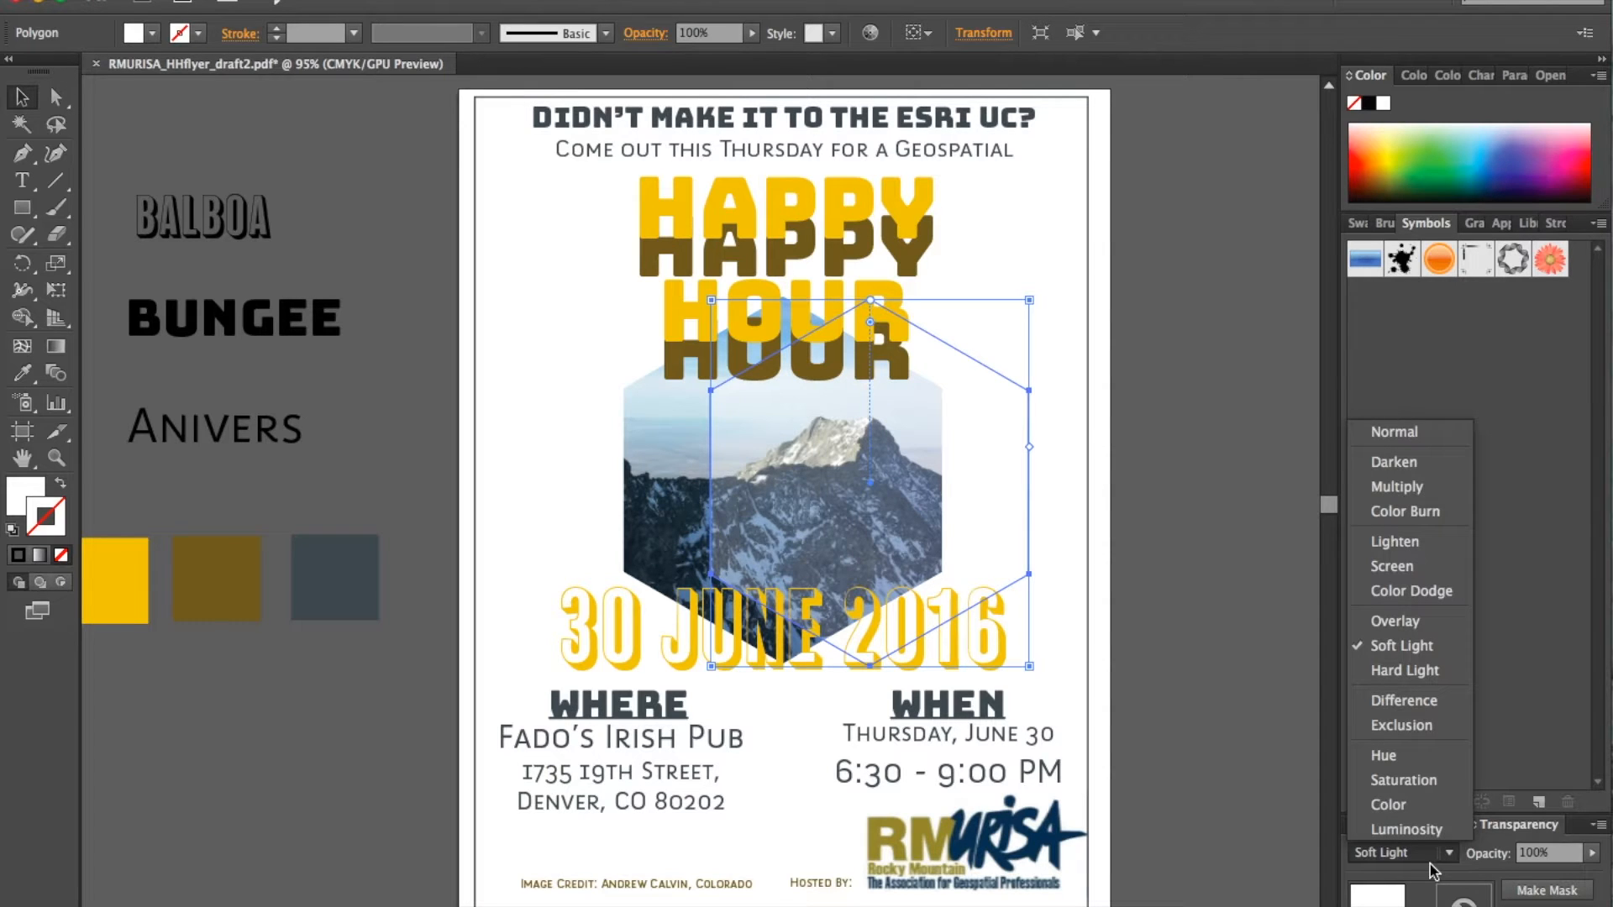
left_click(1397, 486)
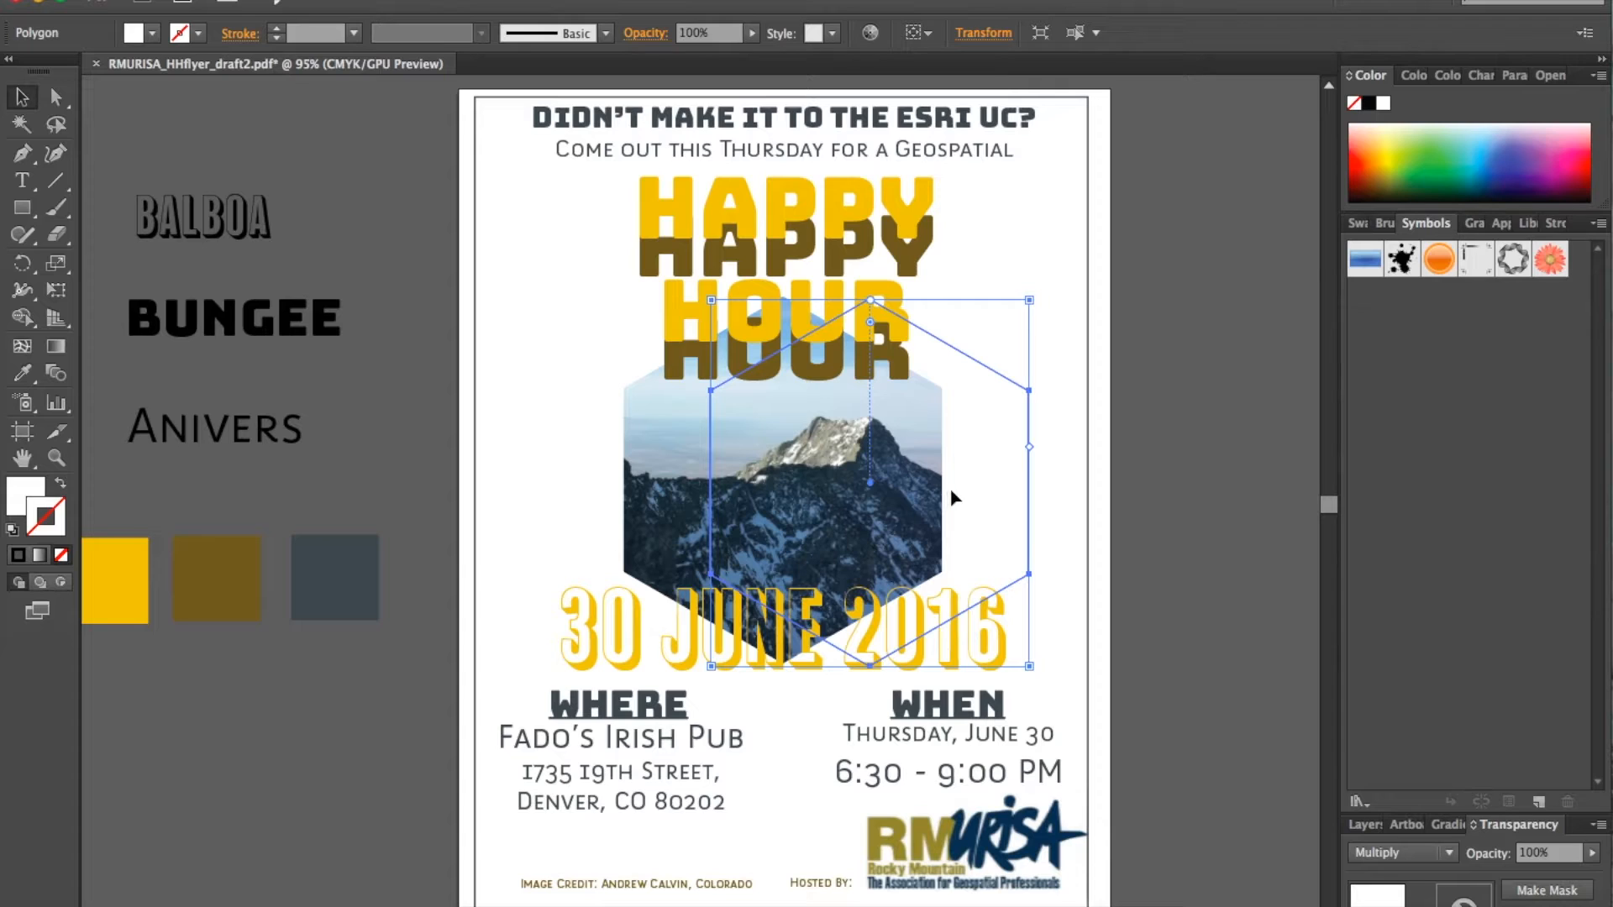
left_click(675, 457, "shift")
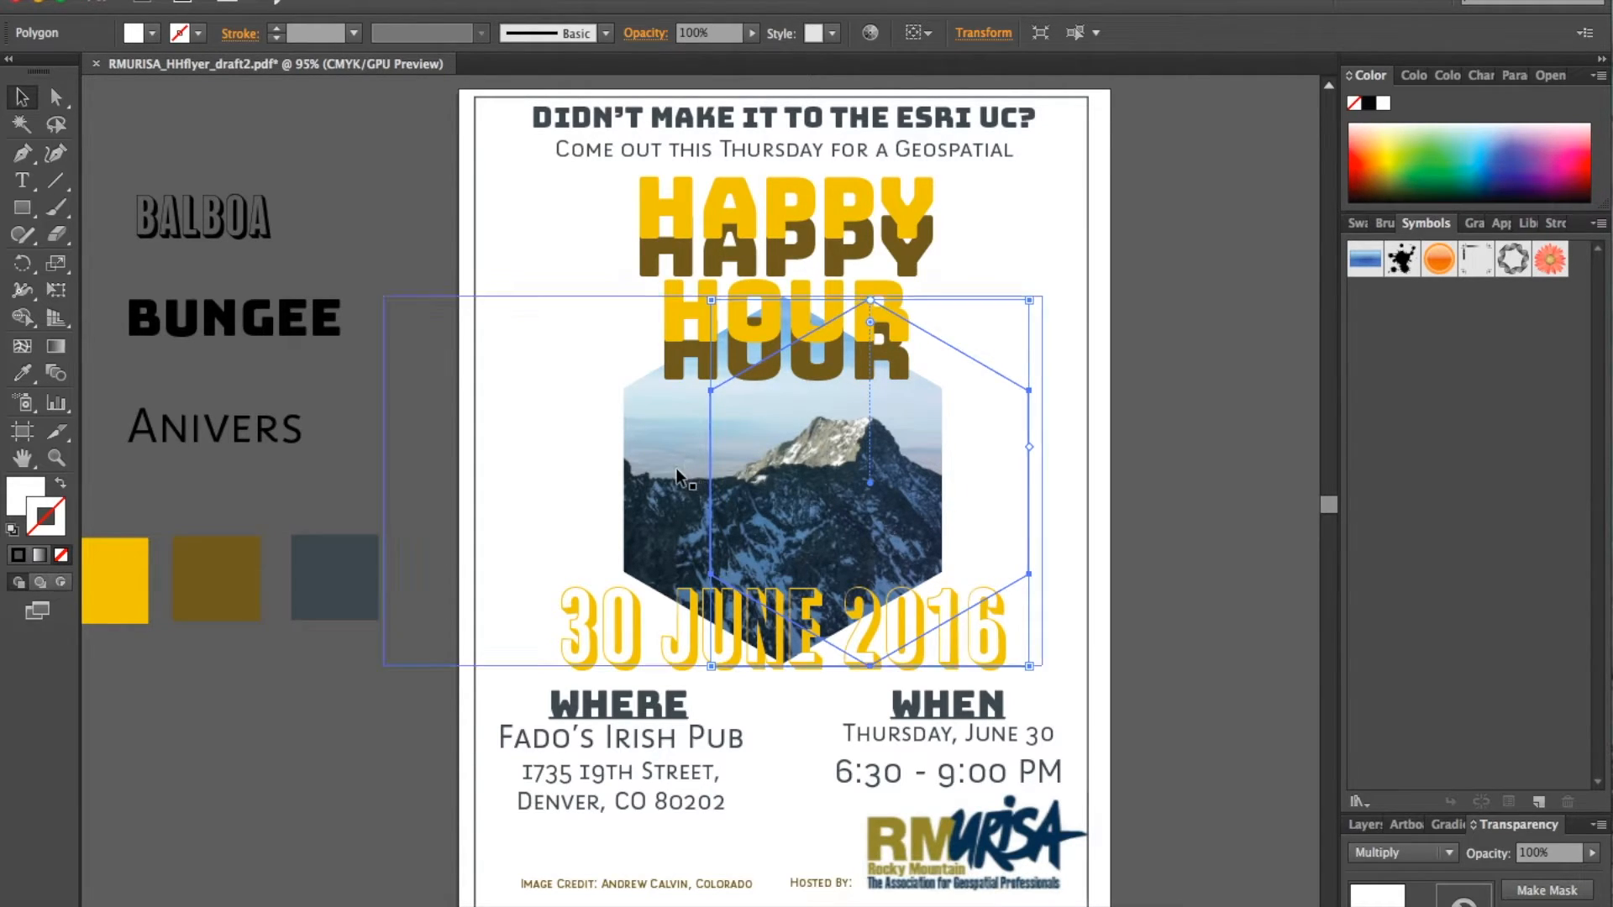
left_click(672, 470, "shift")
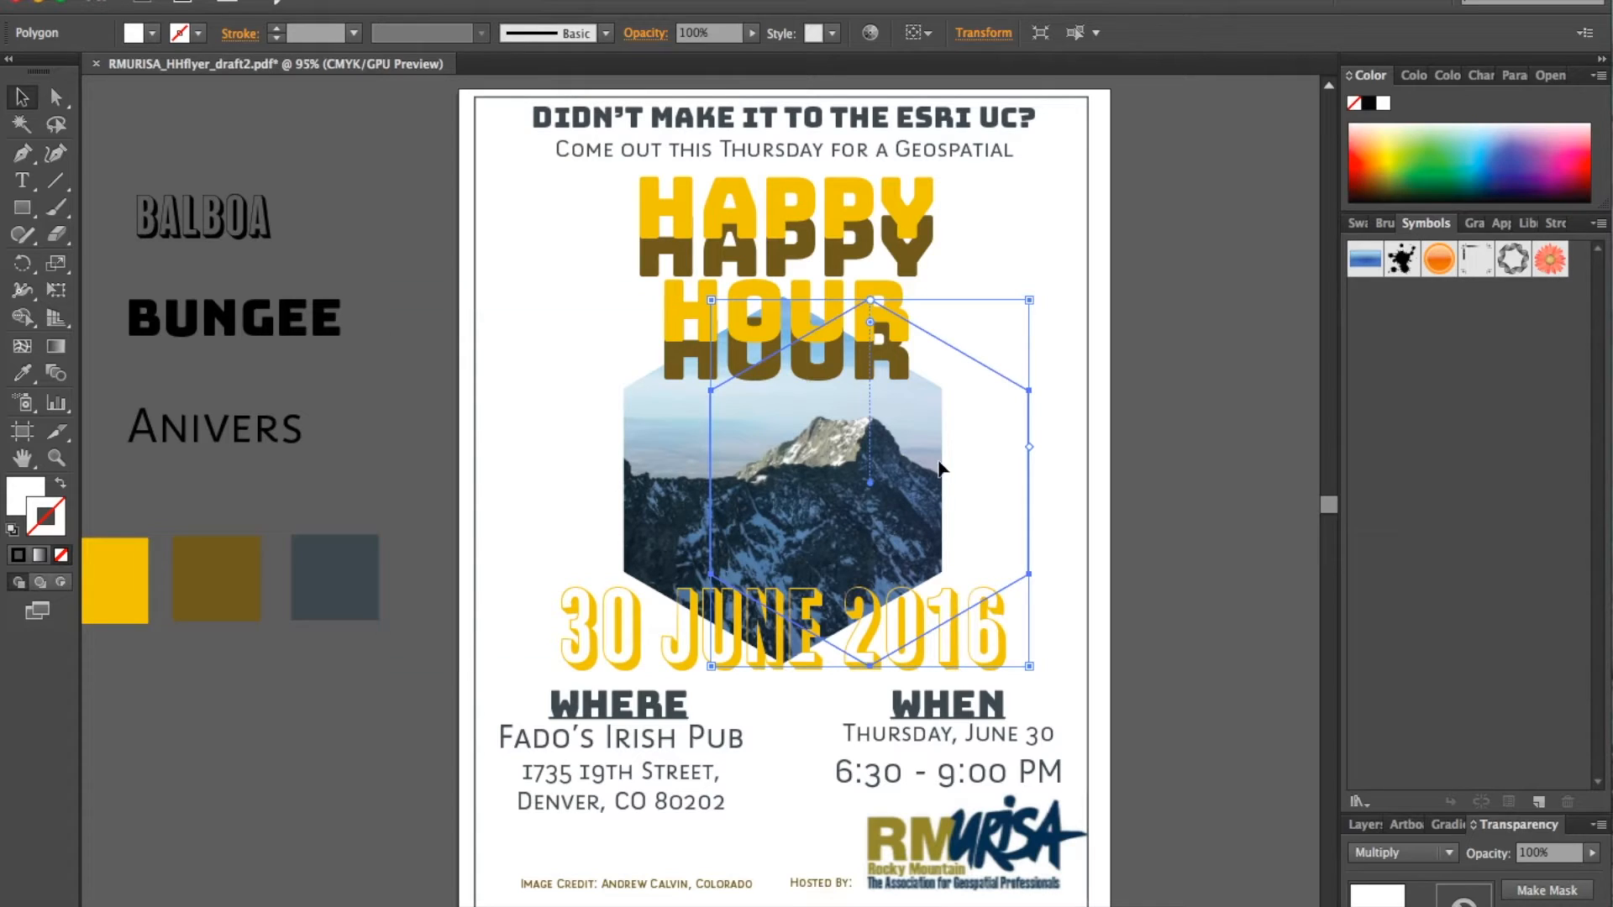
left_click(689, 465, "shift")
left_click(688, 459, "shift")
Step: Set the white hexagon to the Lighten blending mode at 60% opacity and align it exactly over the hexagonal mountain image
left_click(1445, 854)
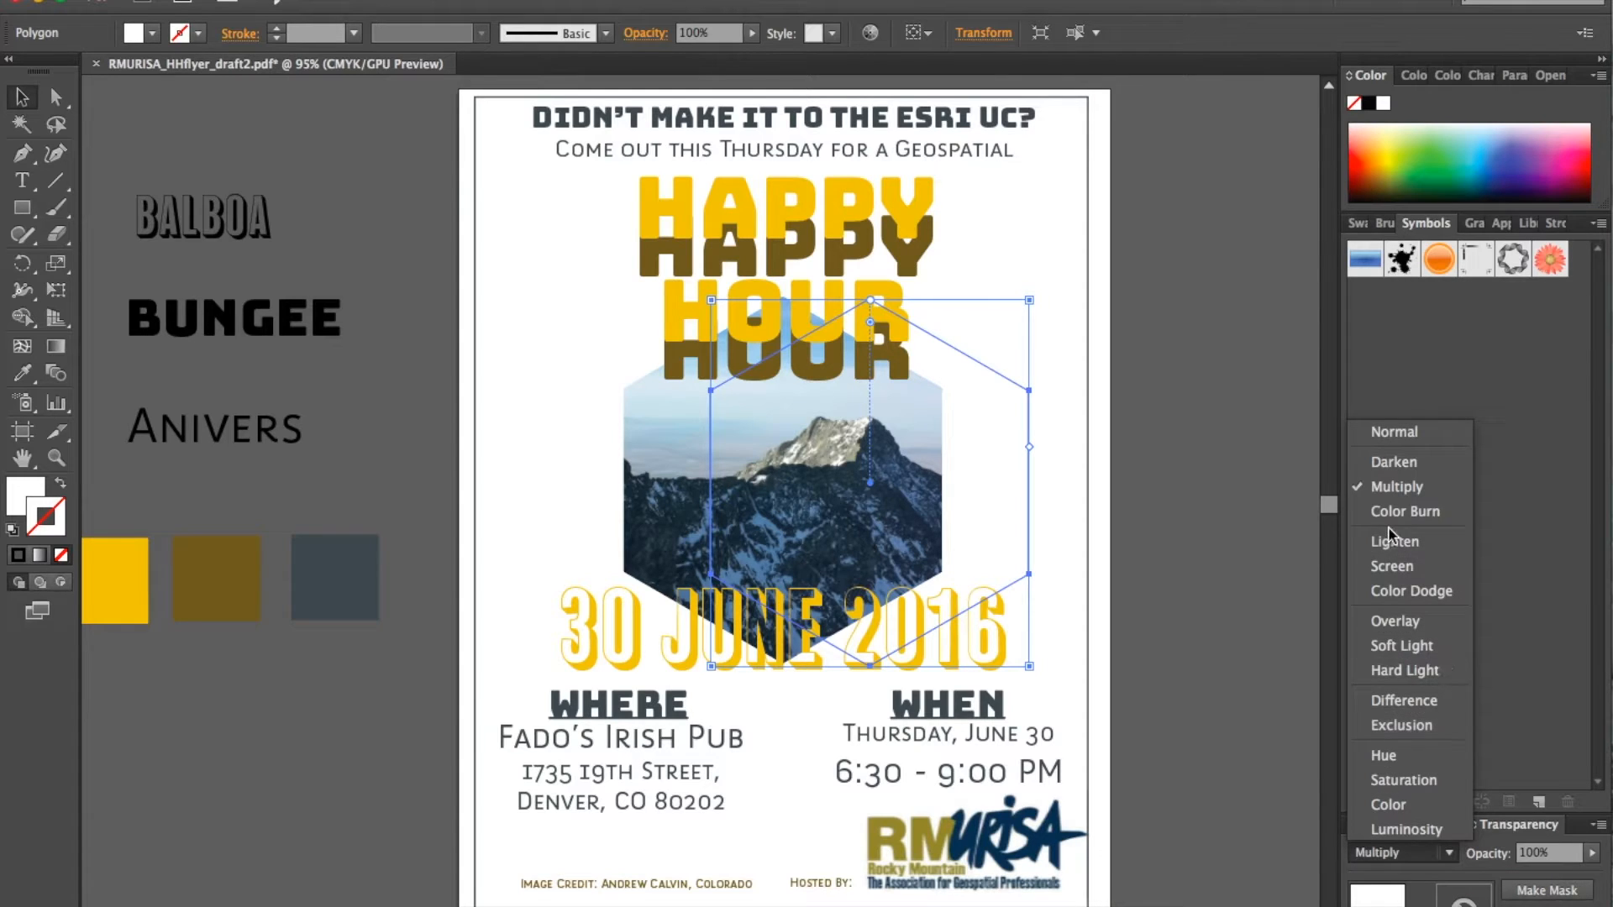
left_click(1388, 542)
left_click(1534, 853)
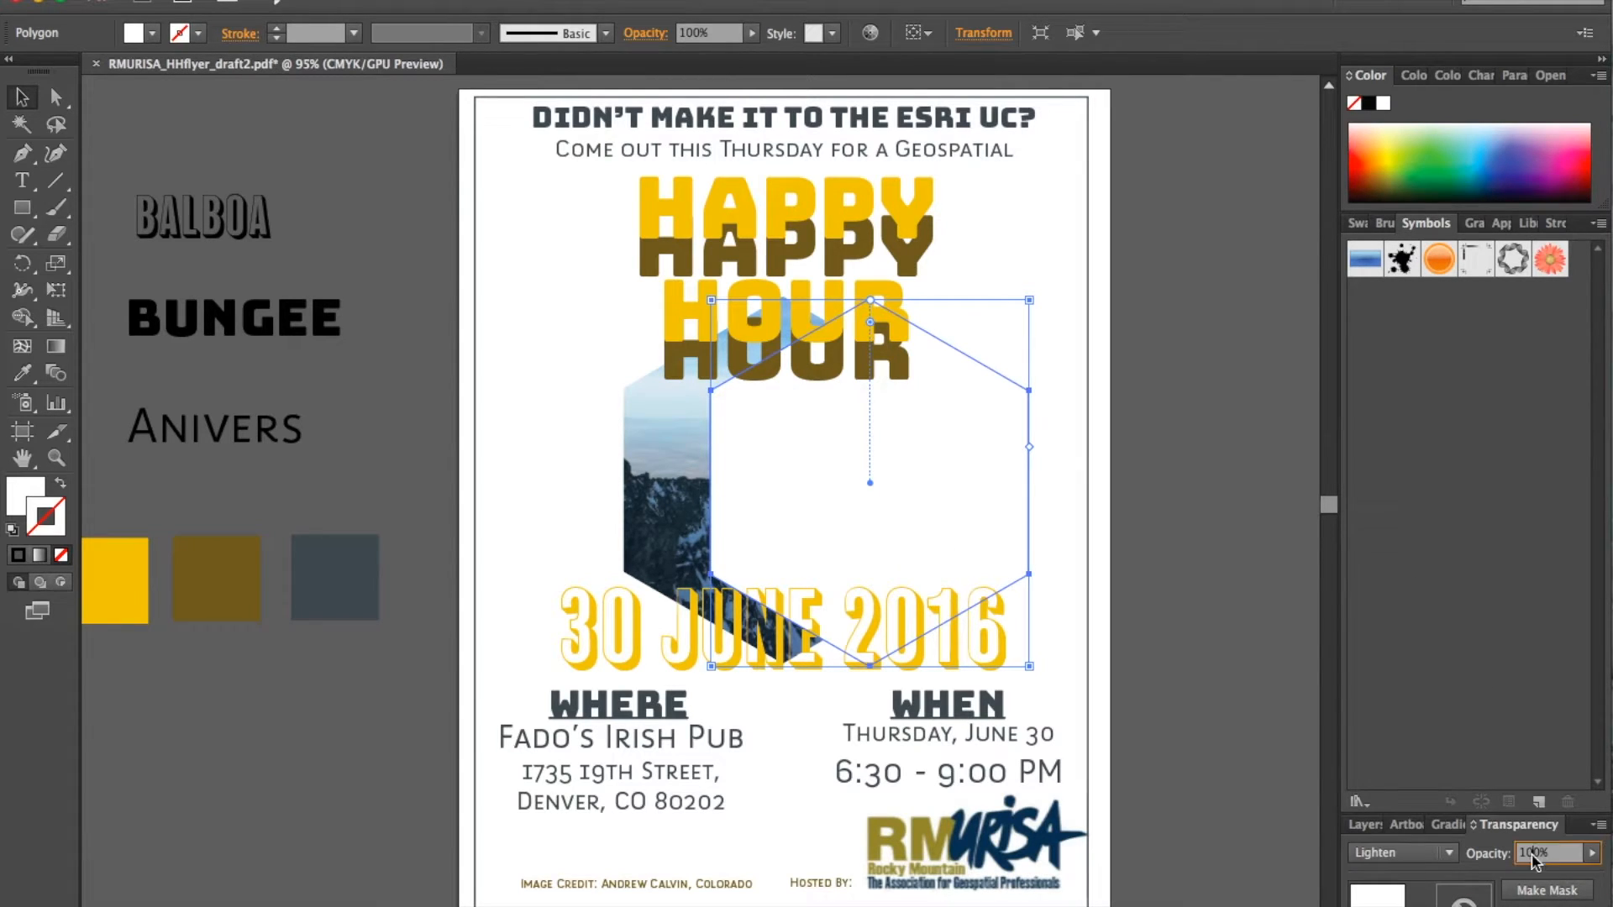
key("ctrl+a")
type("60")
key("Return")
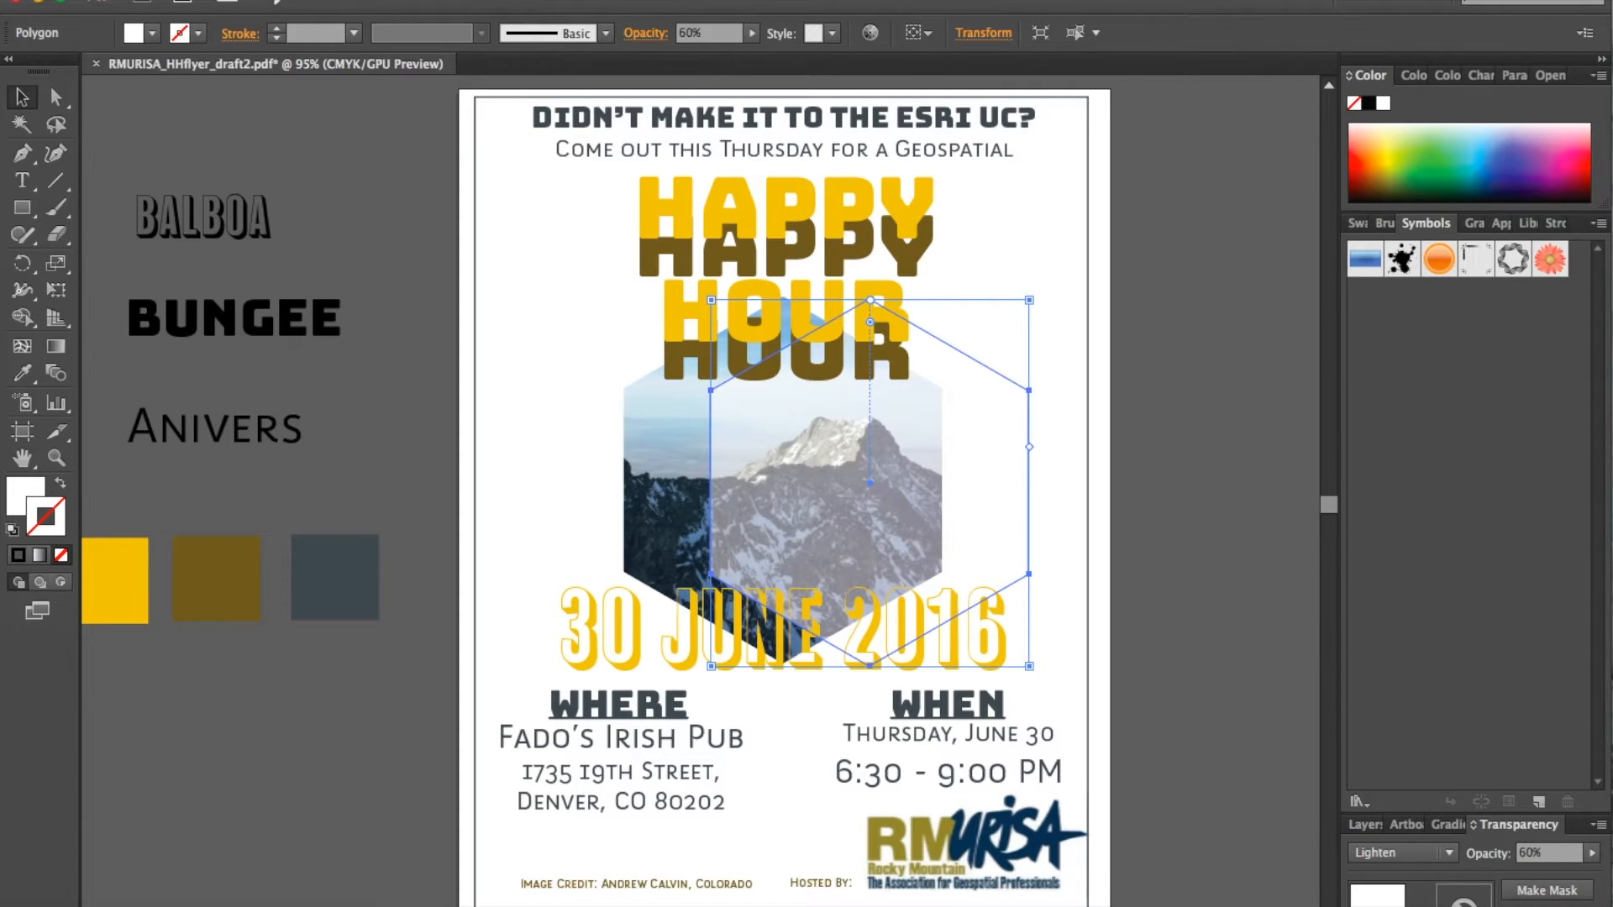
left_click(1148, 431)
mouse_move(967, 497)
left_mouse_down()
mouse_move(909, 488)
mouse_move(943, 500)
left_mouse_up()
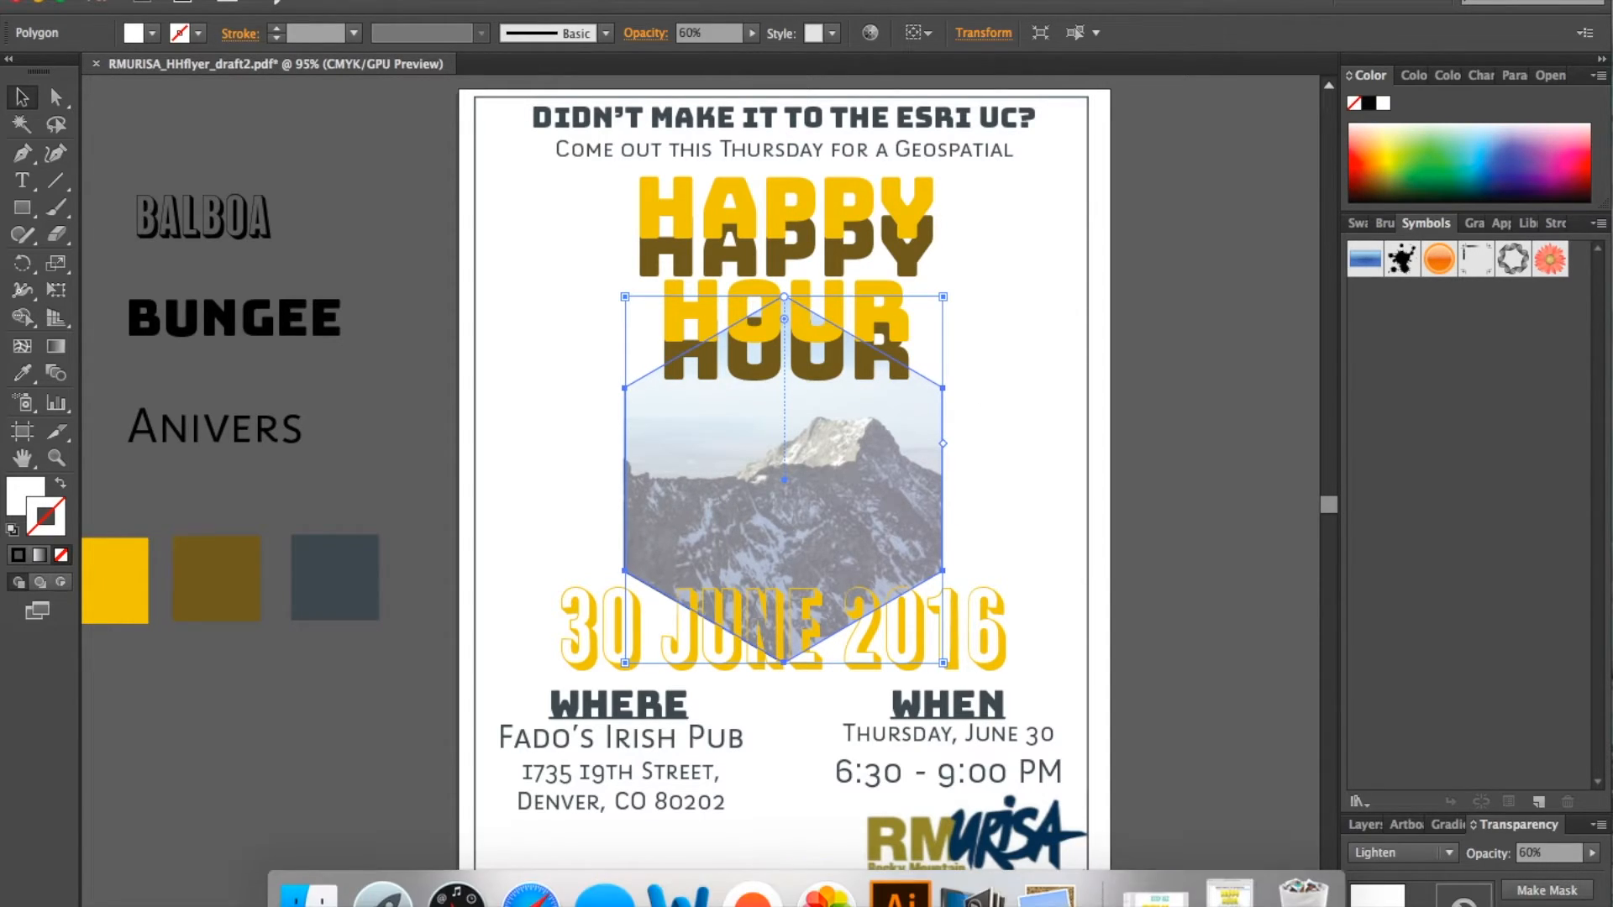
Step: Compare the flyer with the reference RMURISA_UCflyer.pdf, and move the white hexagon aside to reduce its opacity to 30%
left_click(1164, 898)
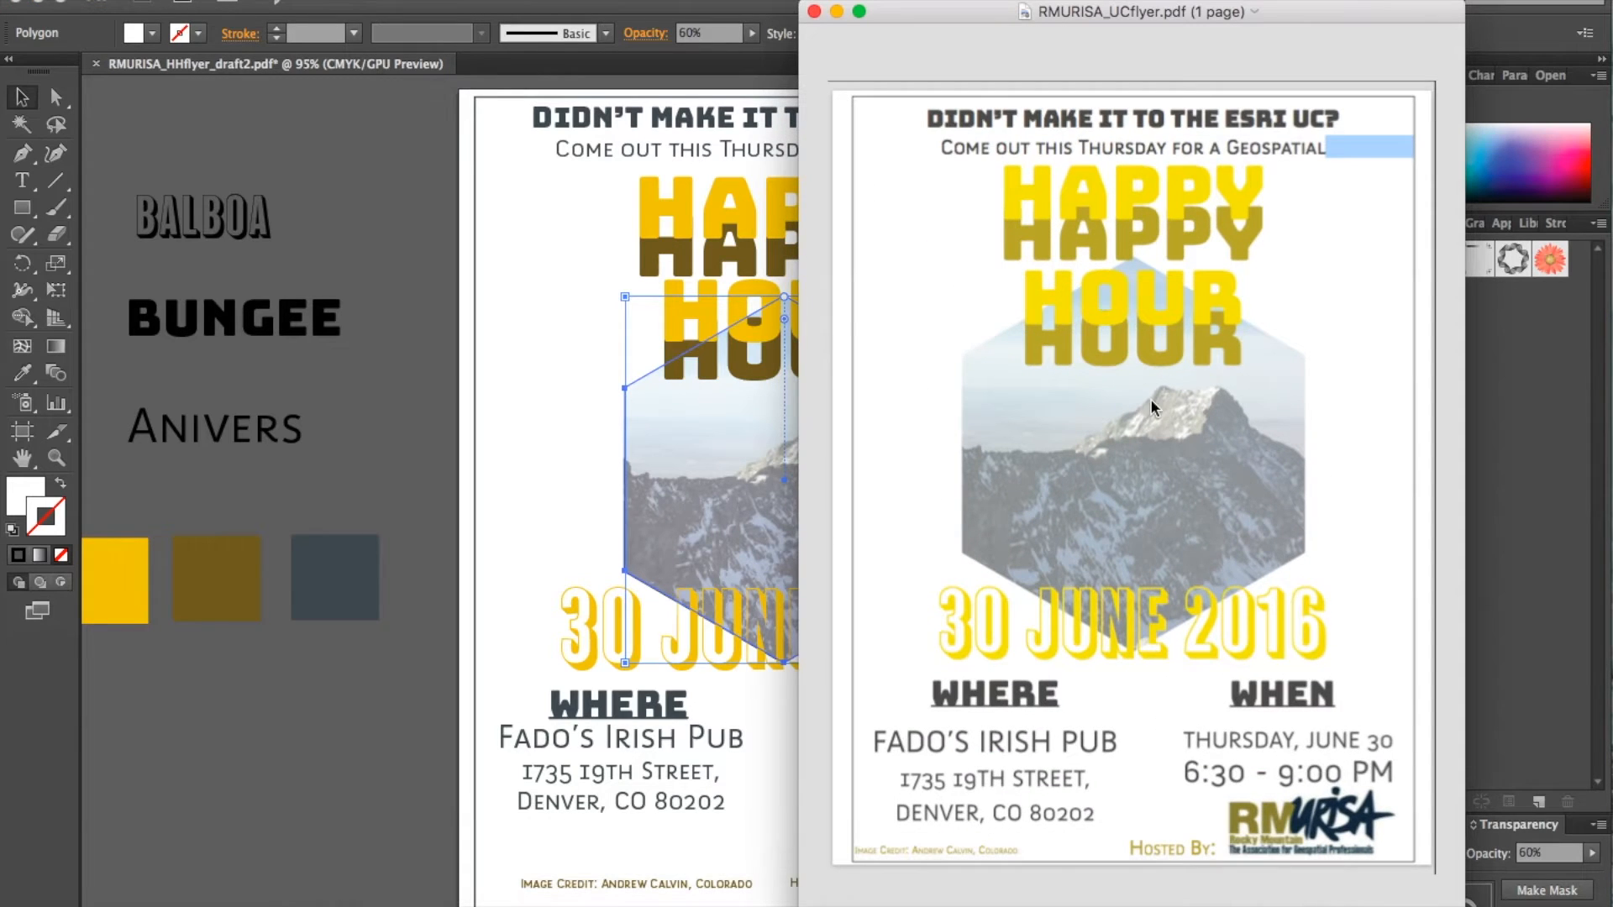
left_click(546, 354)
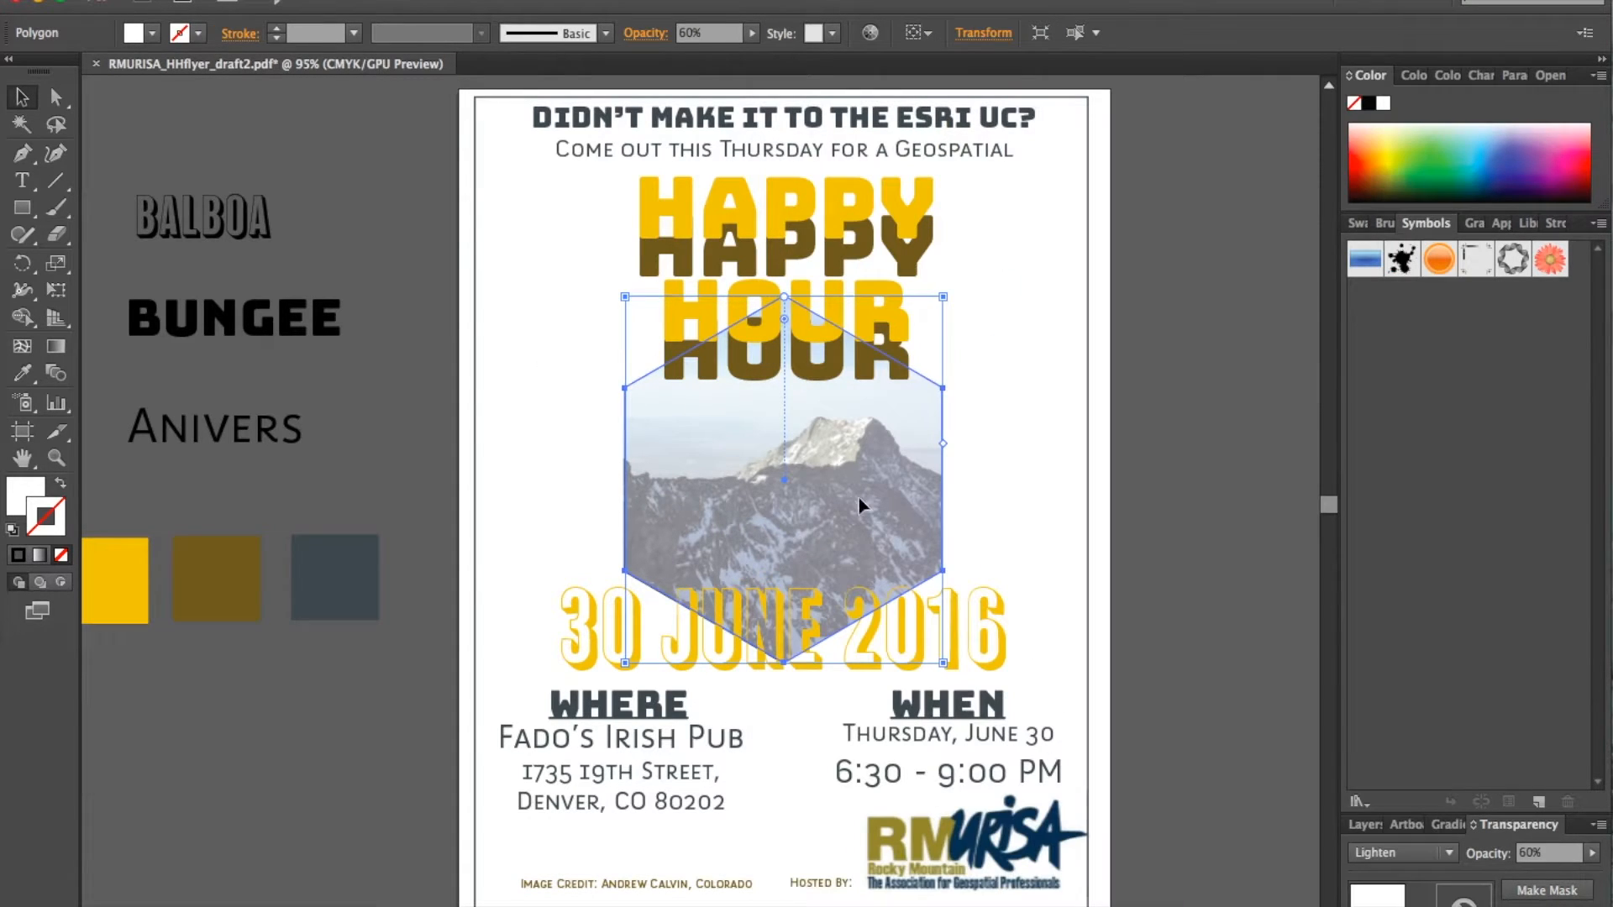
left_click(1009, 457)
left_click_drag(850, 492, 1072, 486)
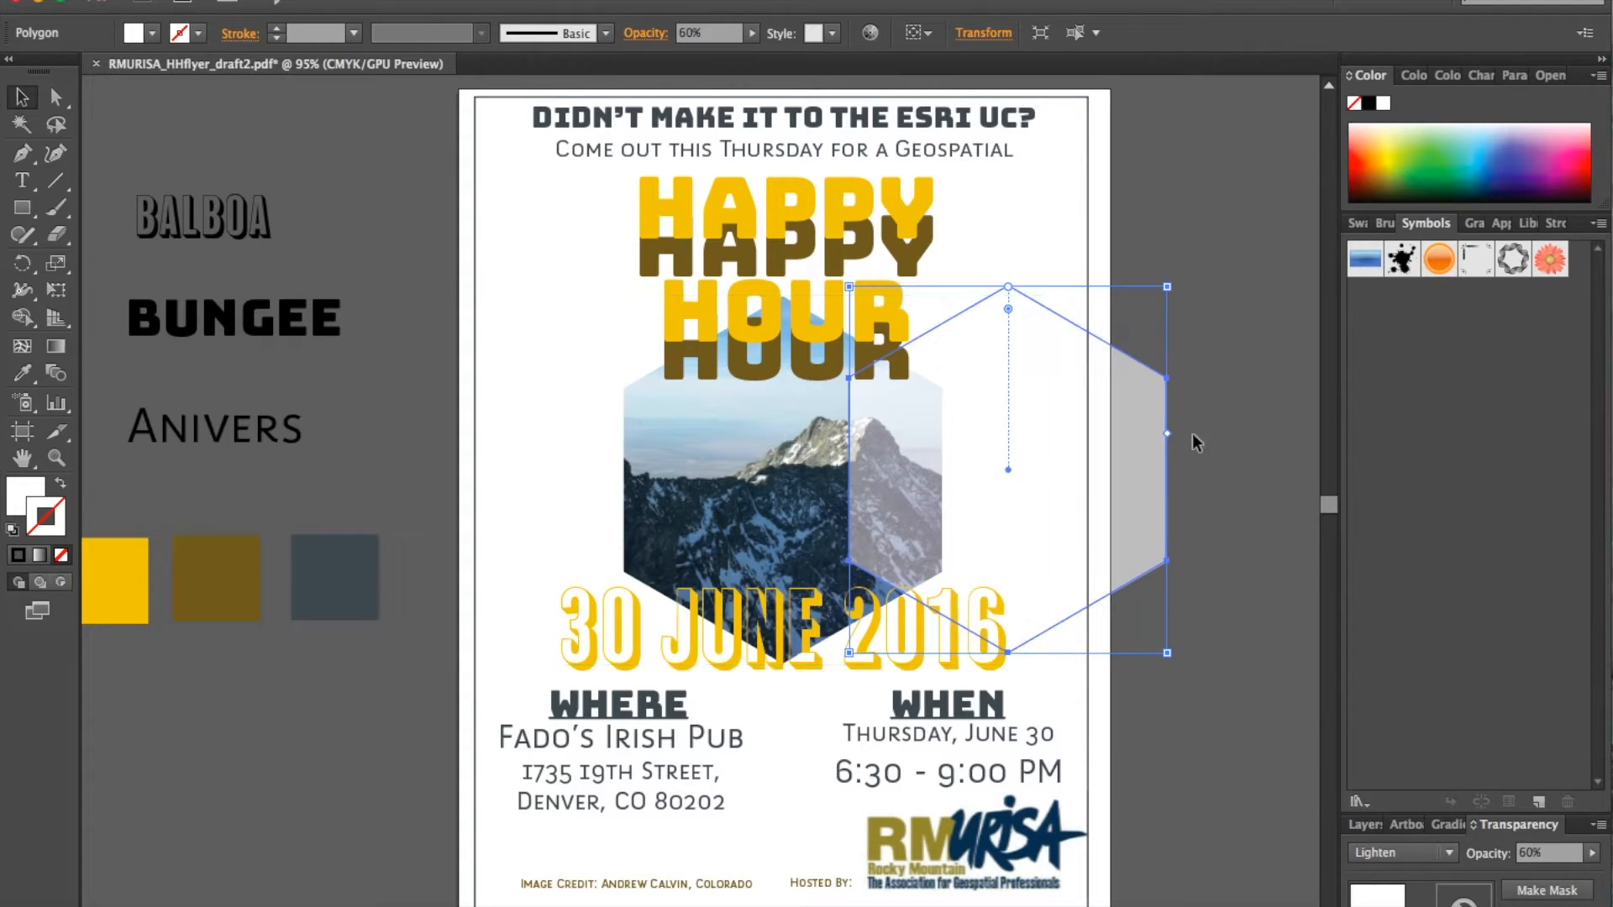
left_click(1205, 494)
left_click(1153, 502)
left_click(1525, 853)
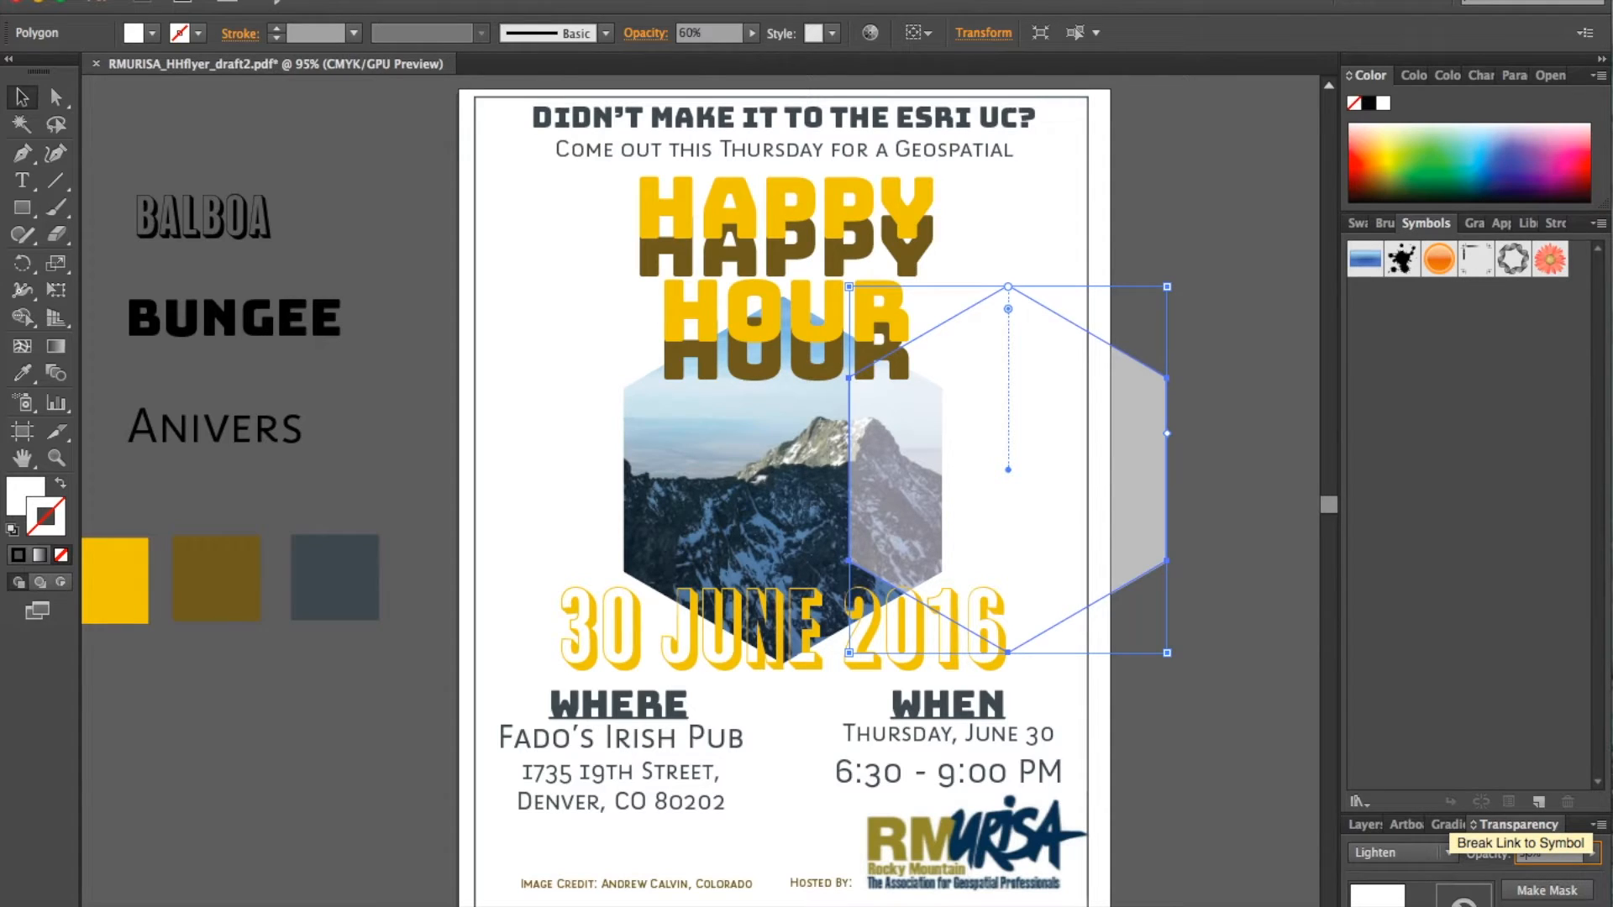
type("30")
key("Return")
left_click(1274, 300)
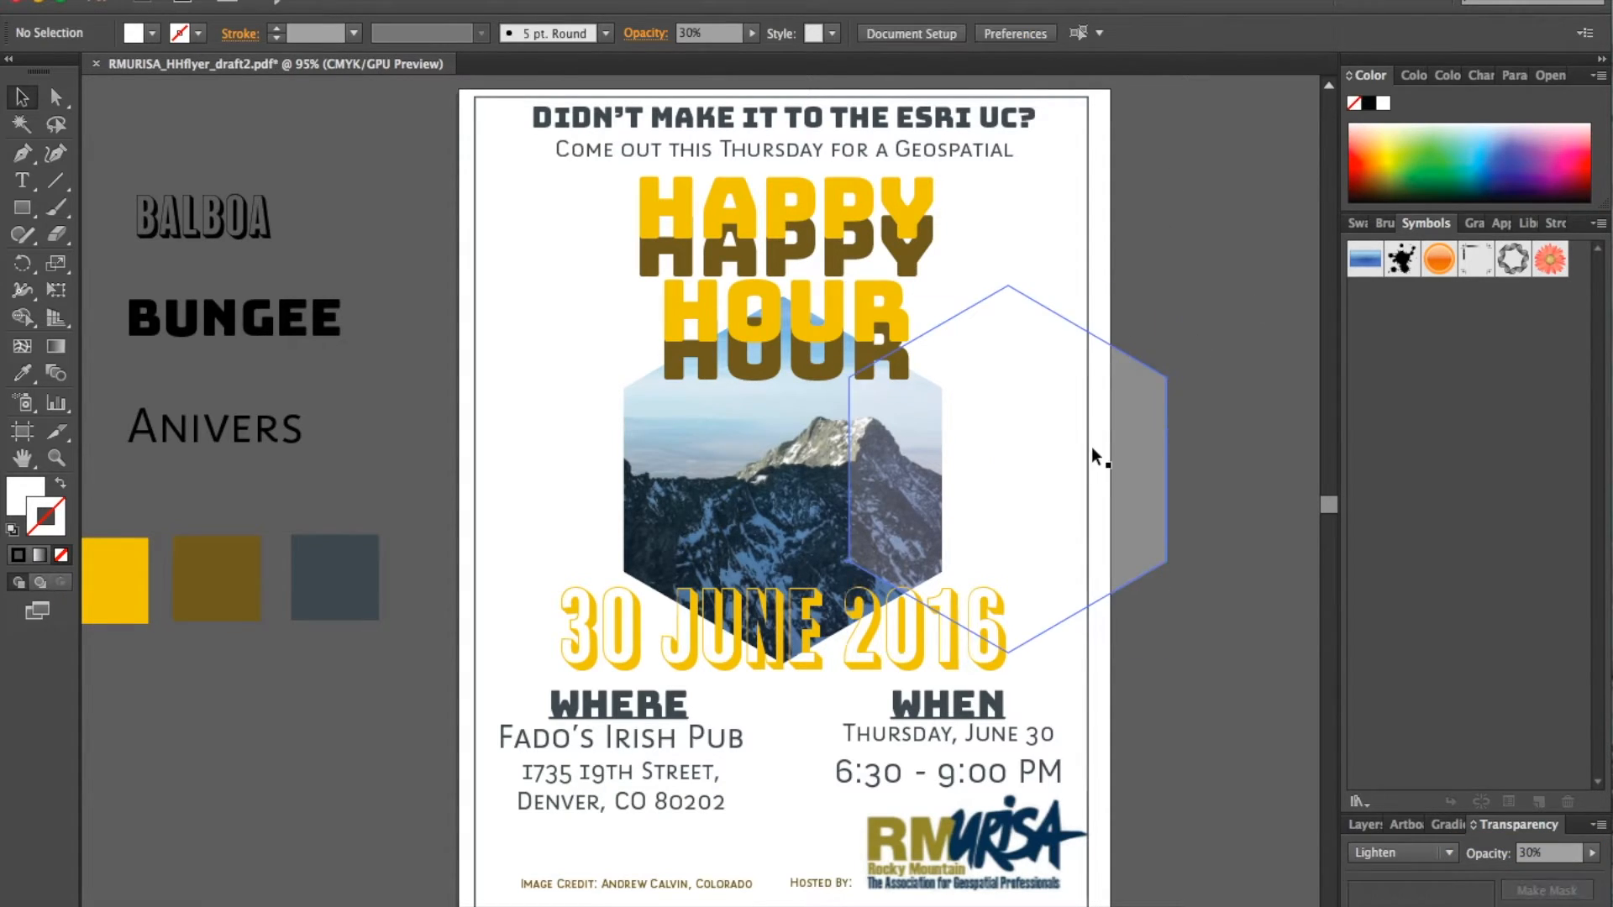
Step: Move the white hexagon back over the mountain image and align the two by their horizontal centers
left_click_drag(1080, 459, 852, 475)
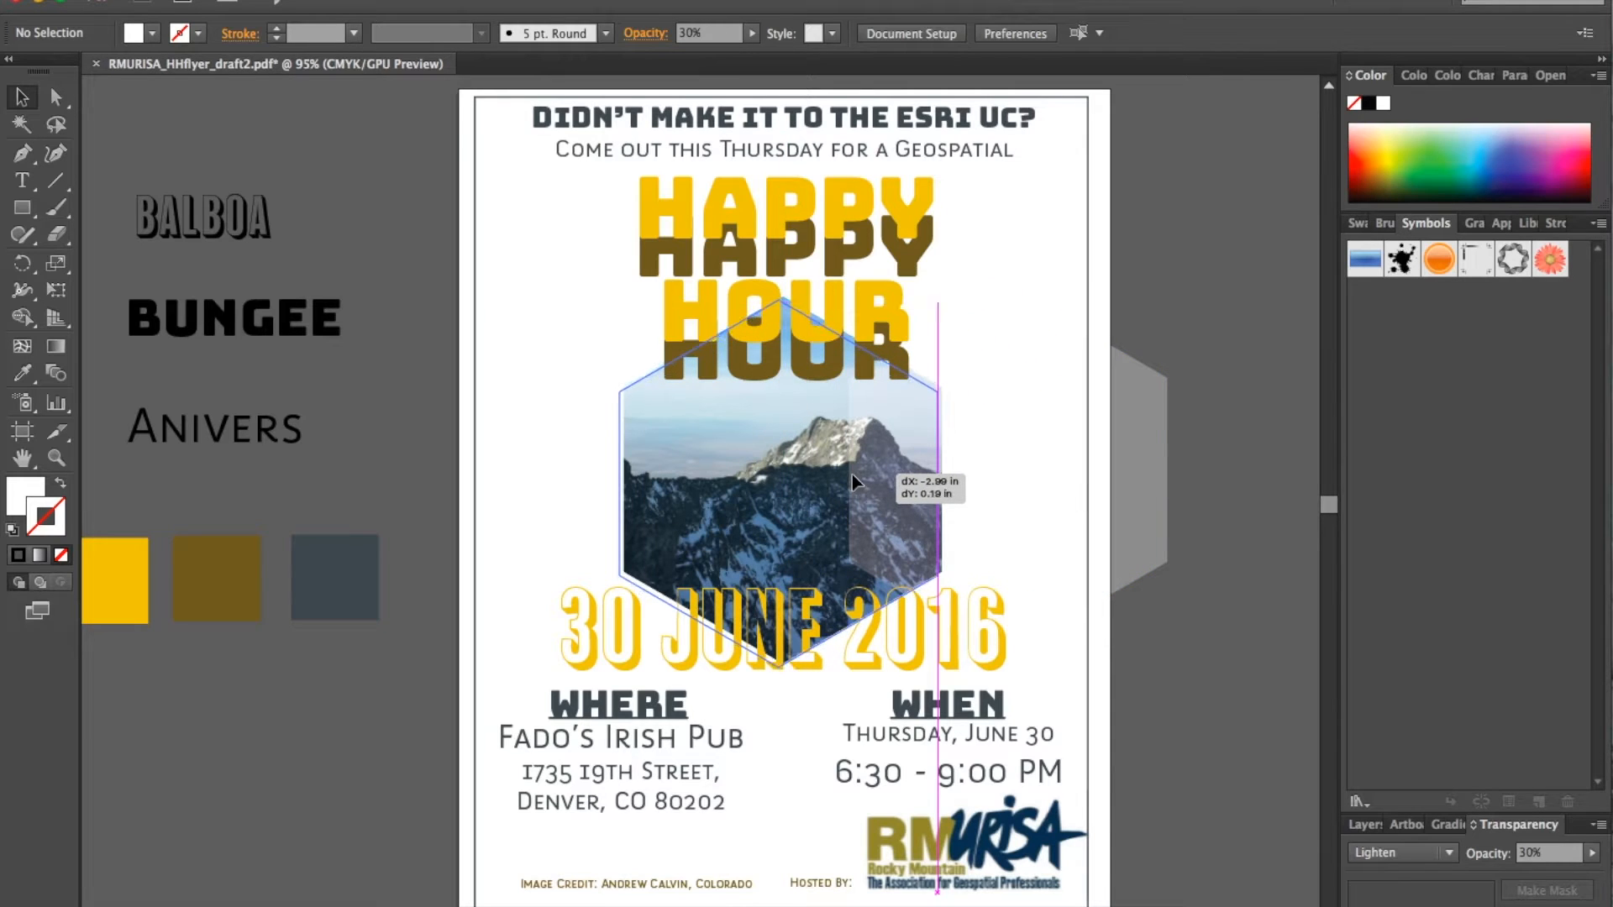
left_click(1151, 520)
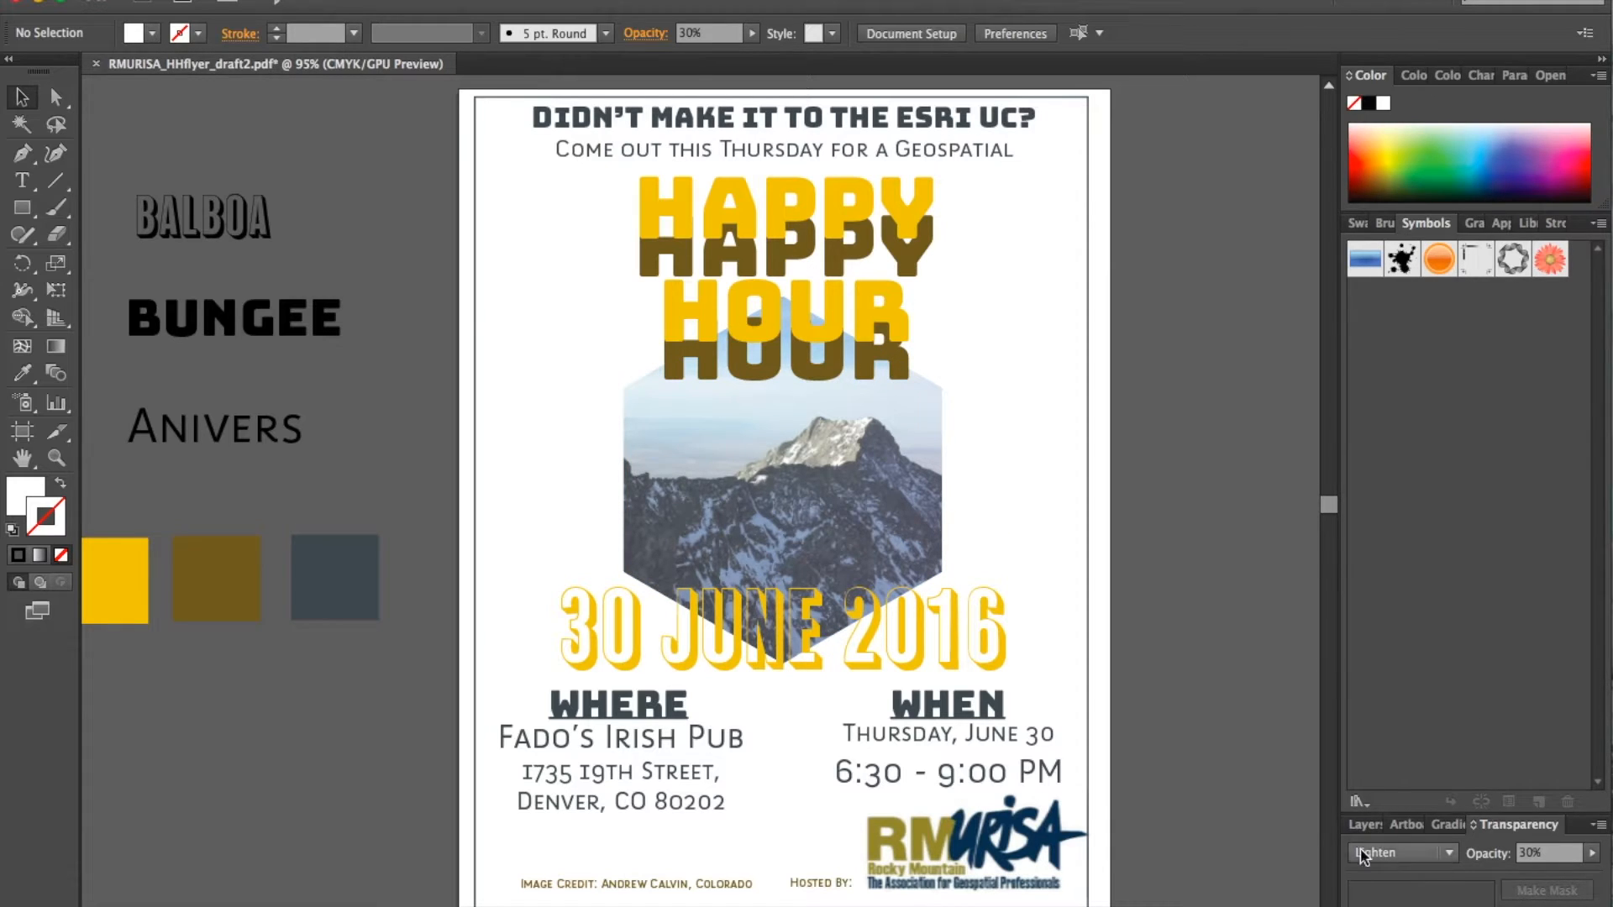
left_click(1366, 826)
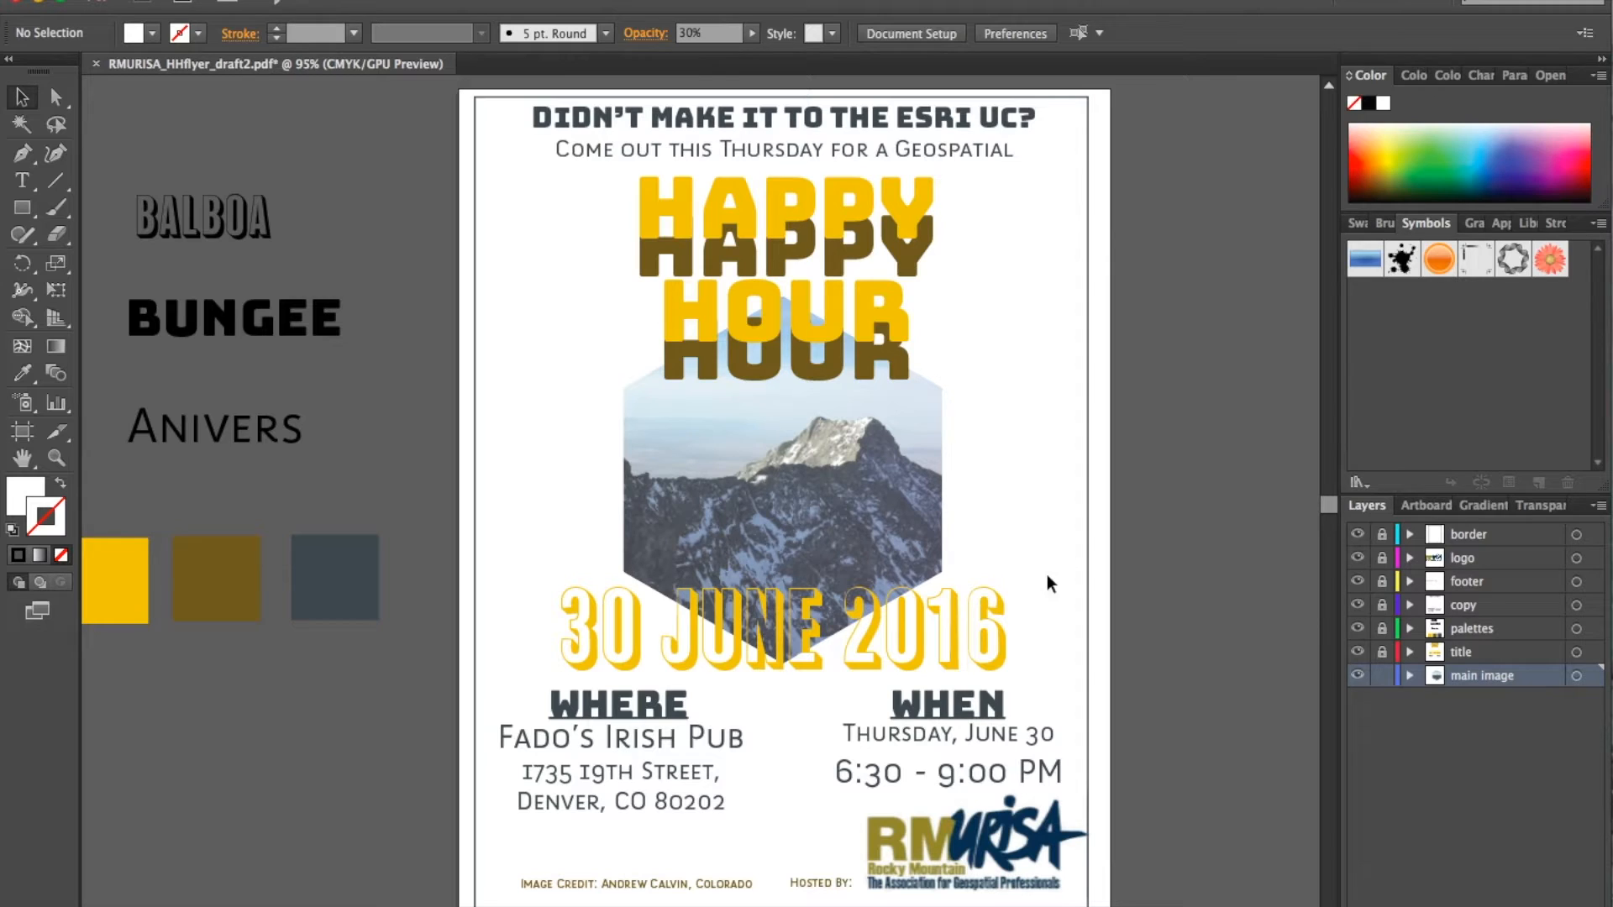
left_click_drag(1050, 504, 525, 461)
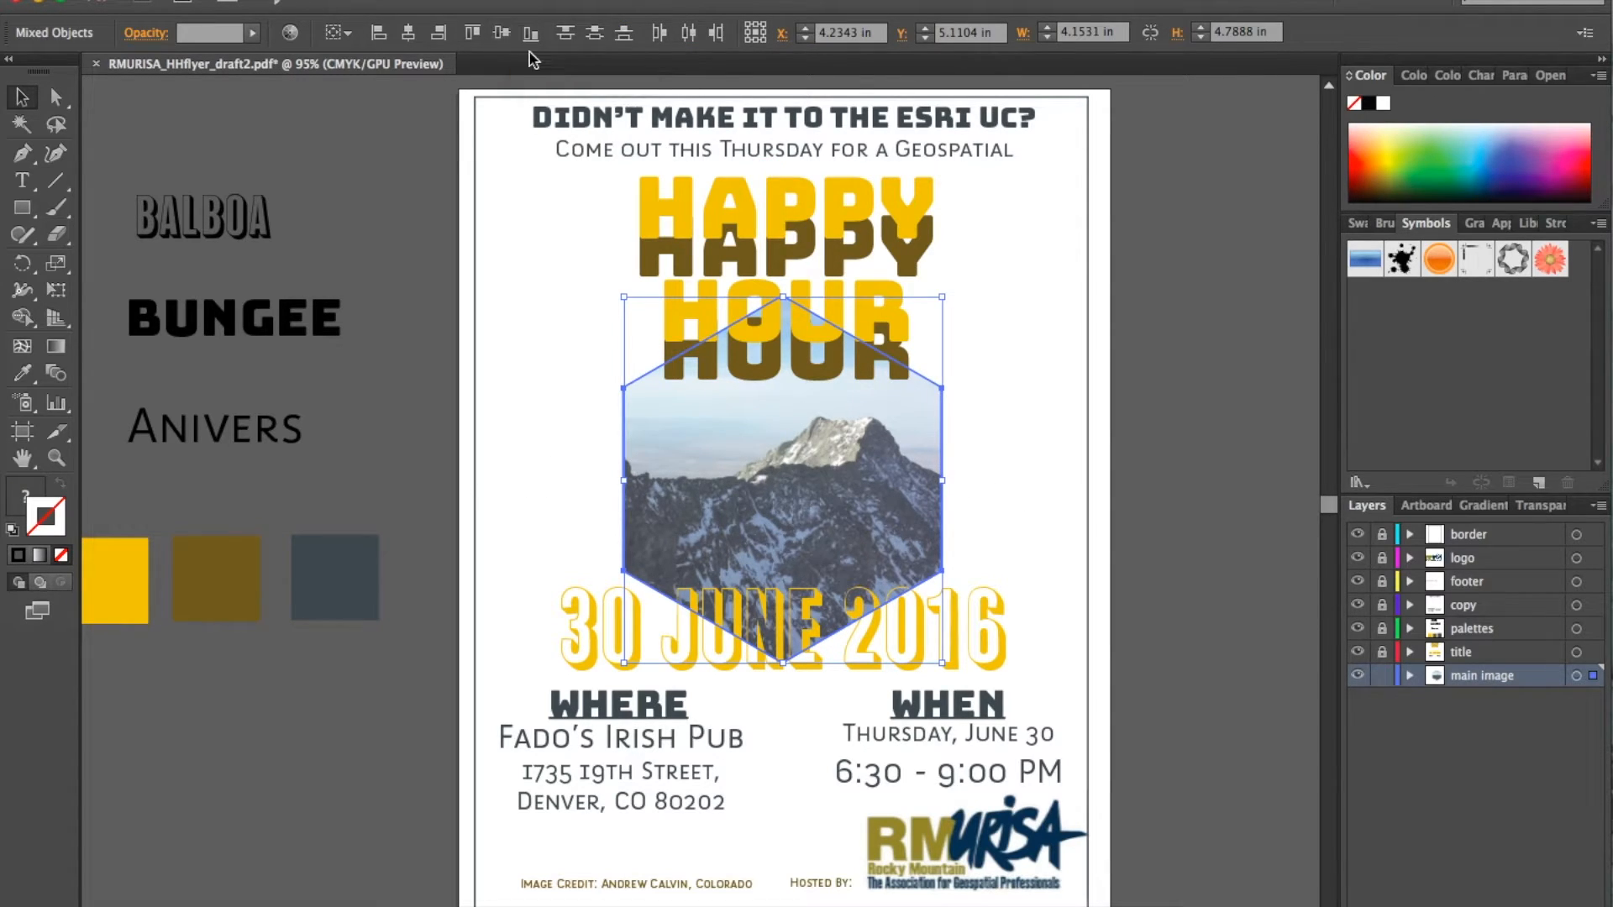
left_click(409, 33)
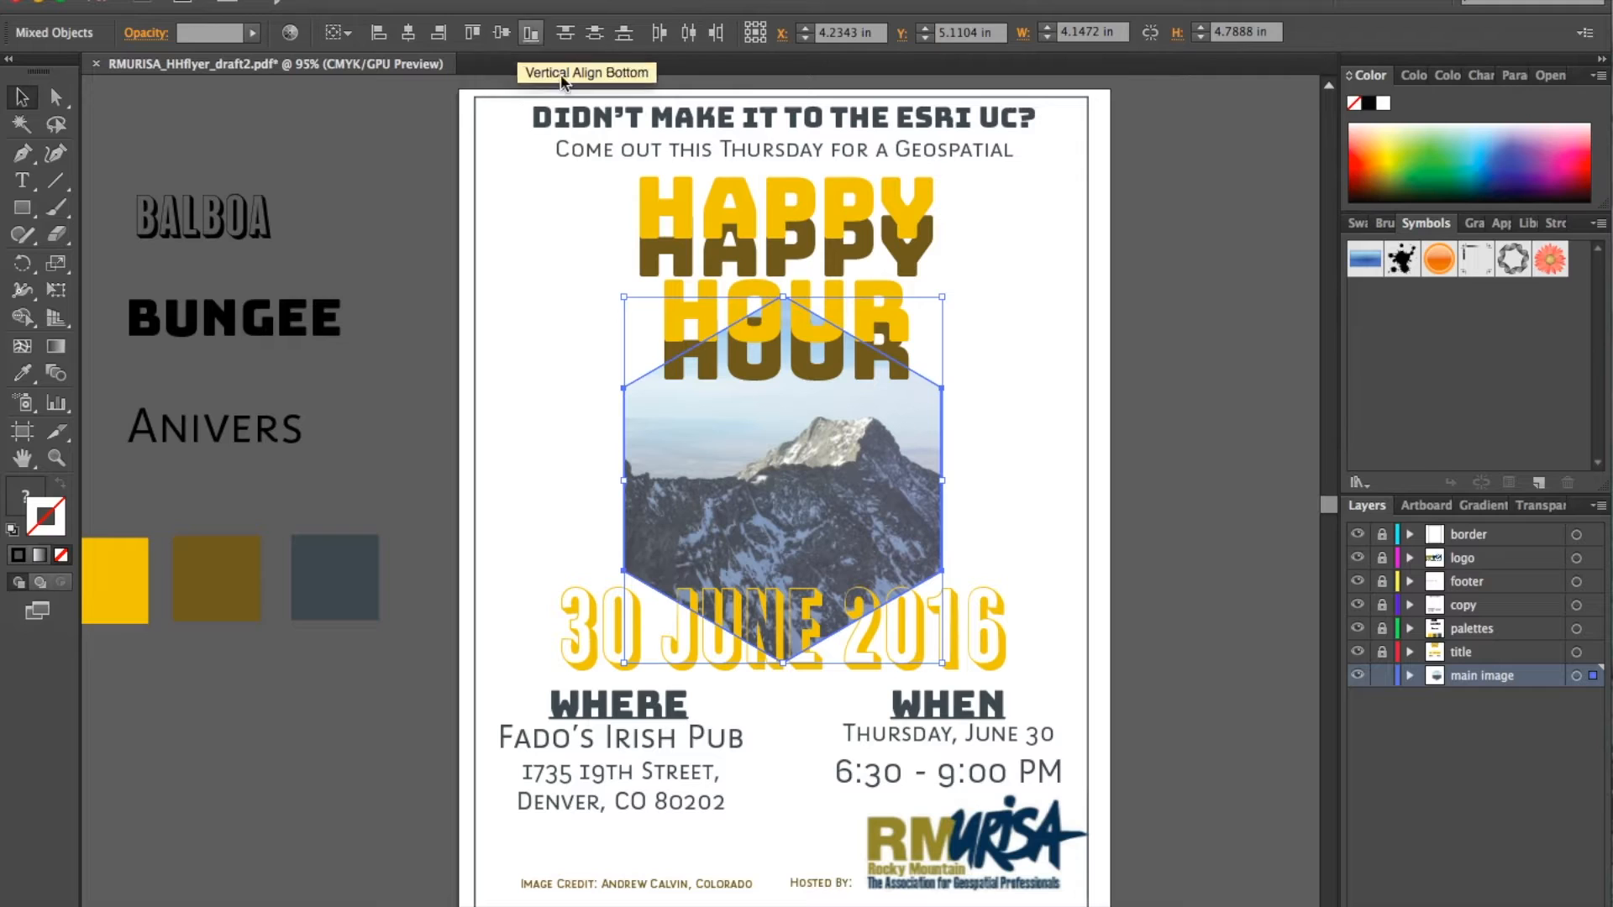
left_click(1028, 502)
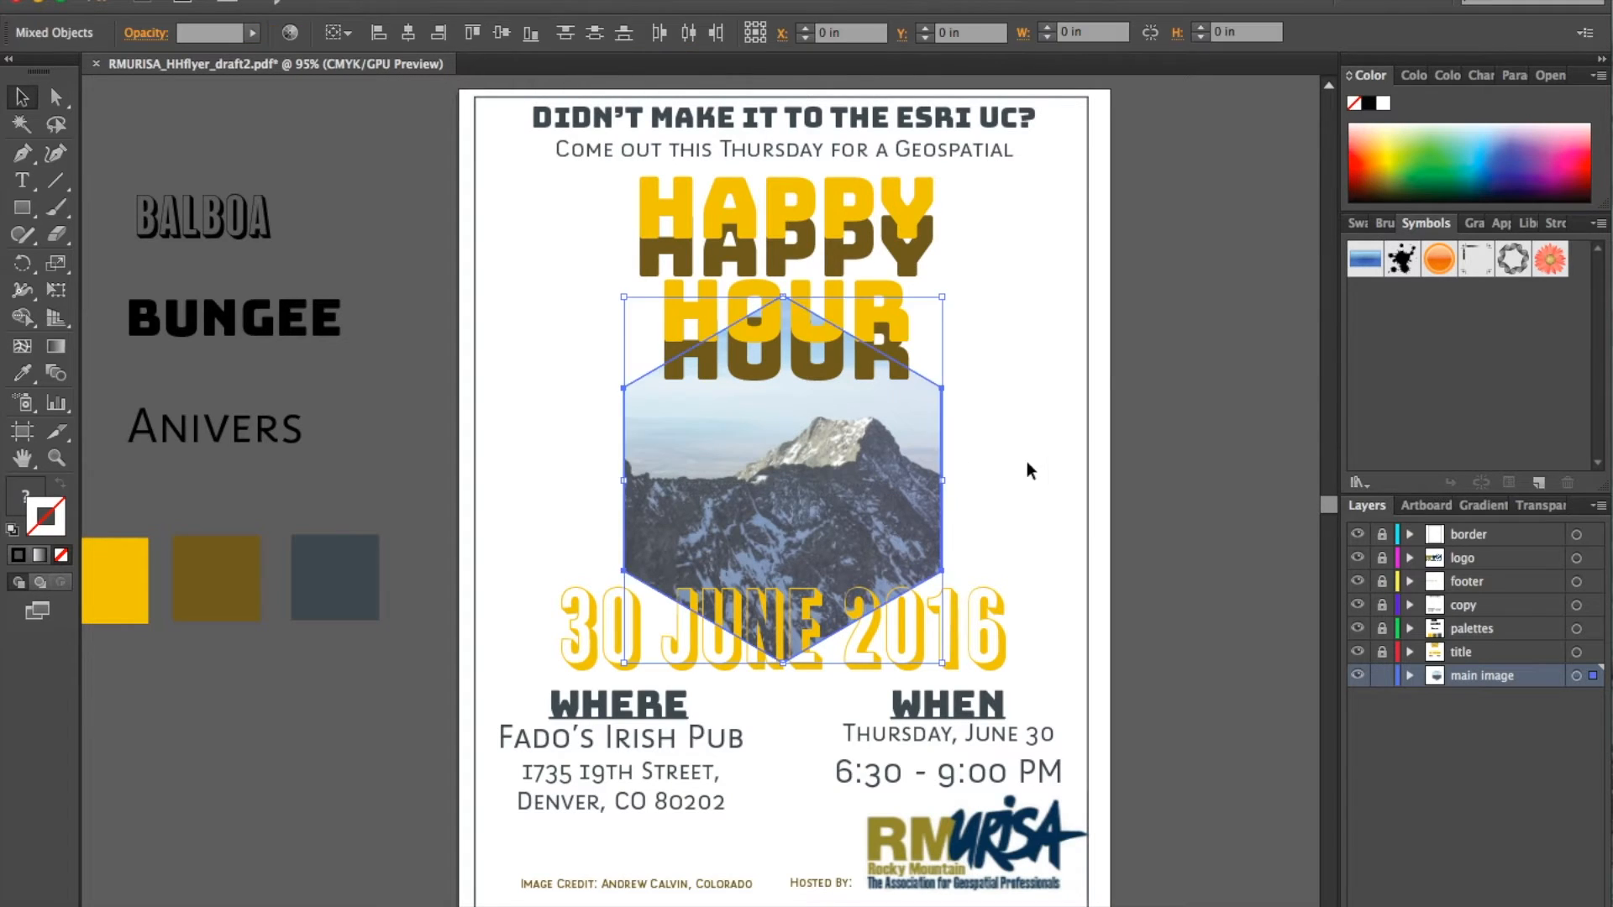
left_click_drag(834, 499, 1000, 494)
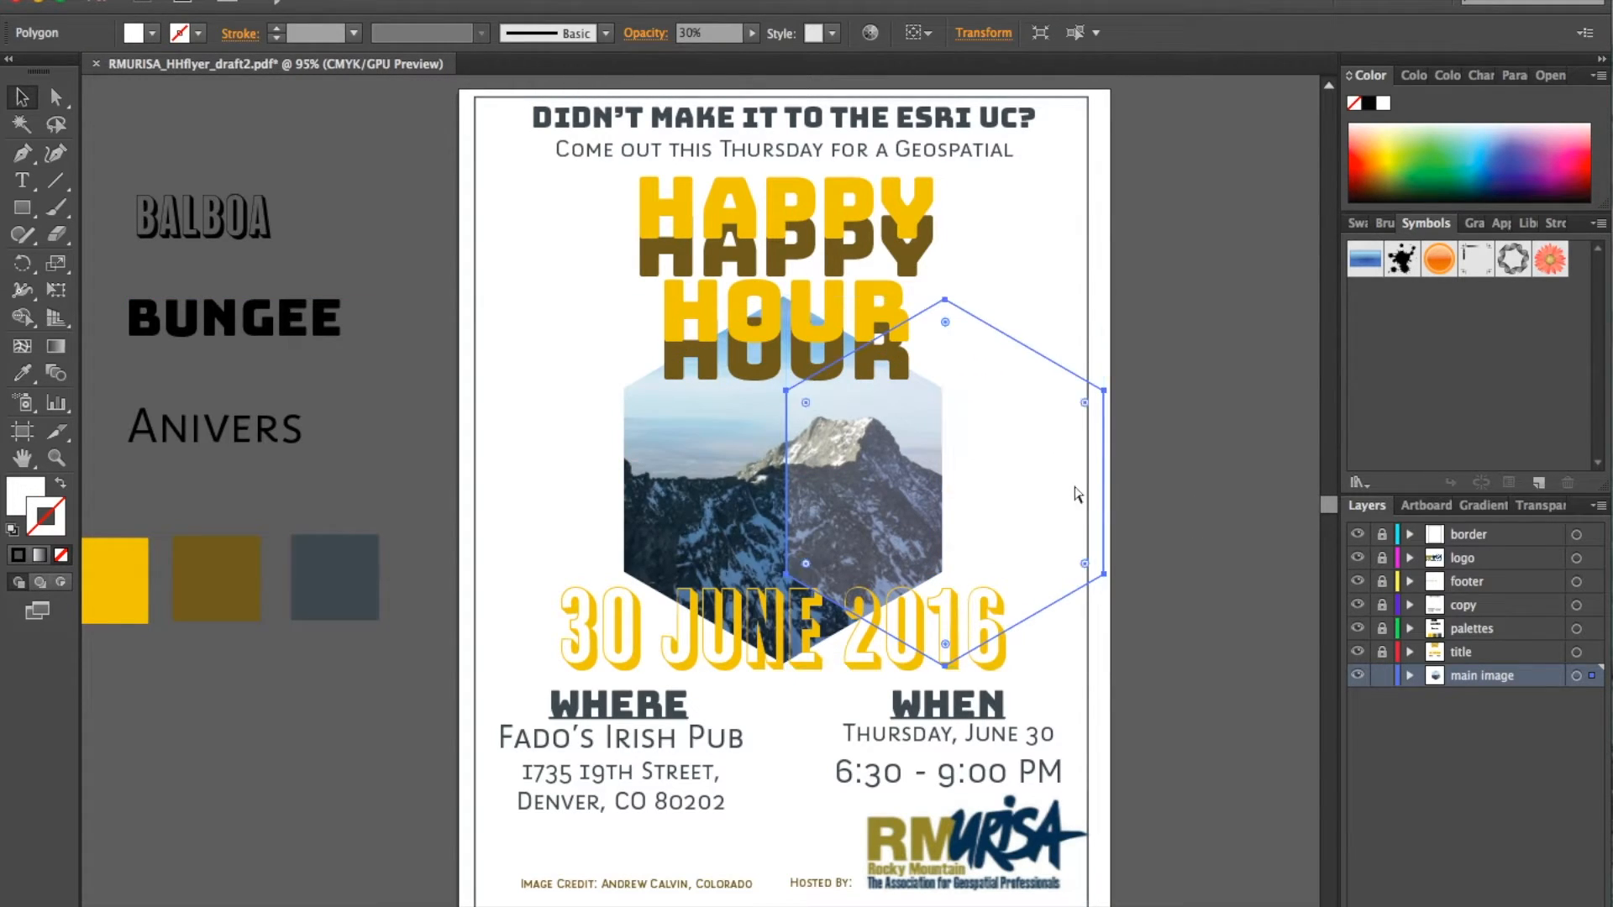
key("ctrl+z")
left_click(1026, 481)
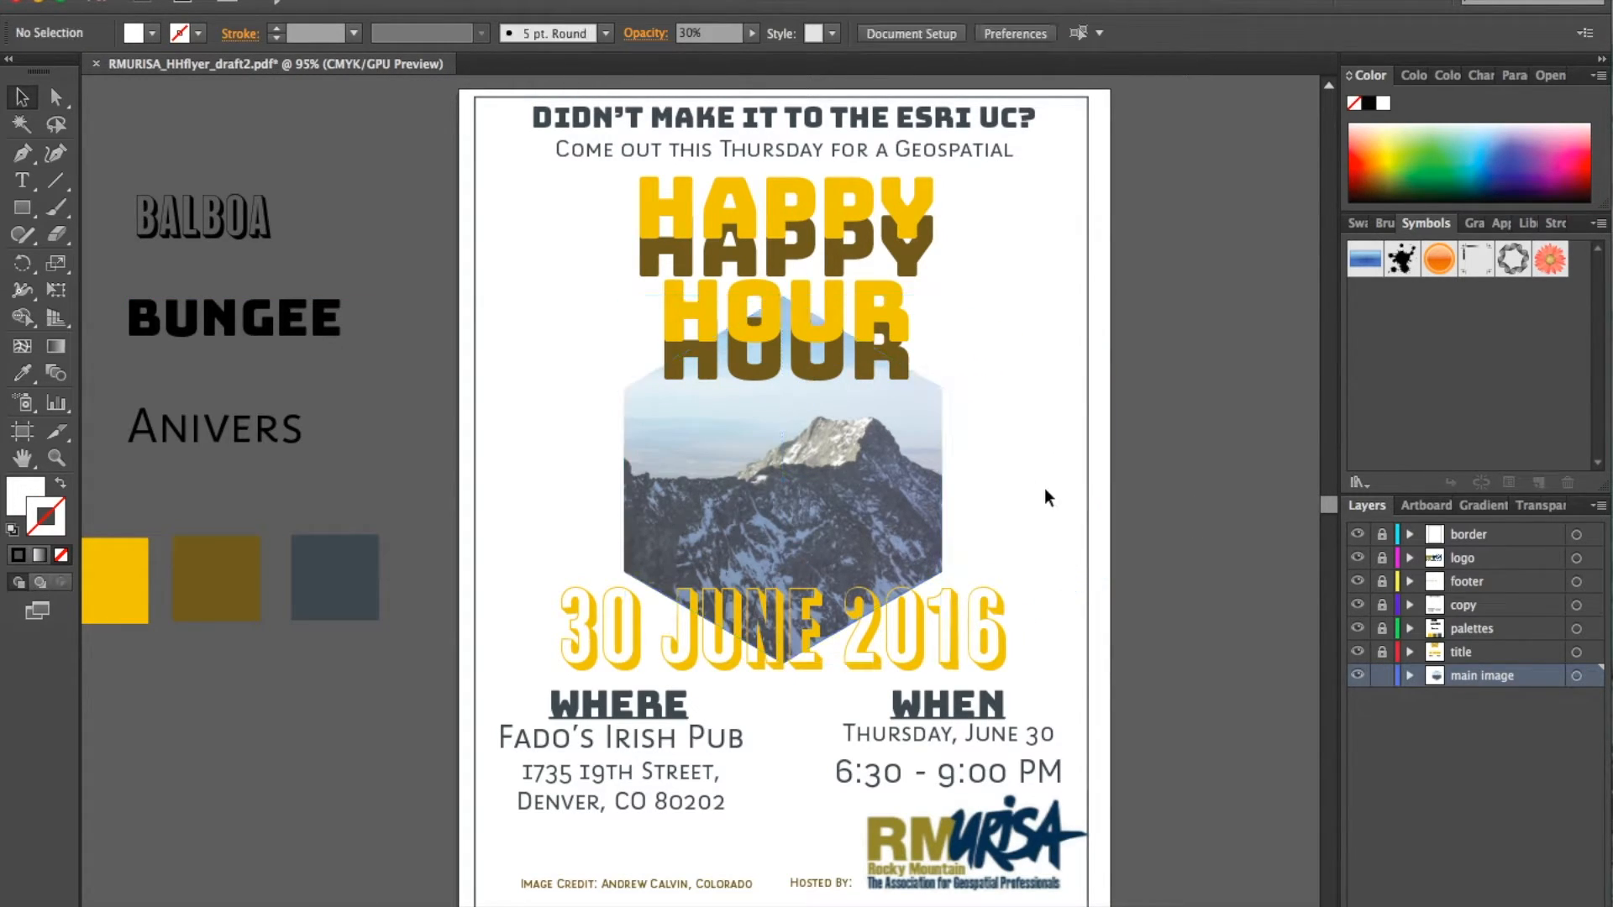
Step: Try grouping the white hexagon with the mountain image and ungrouping them again
left_click(615, 472)
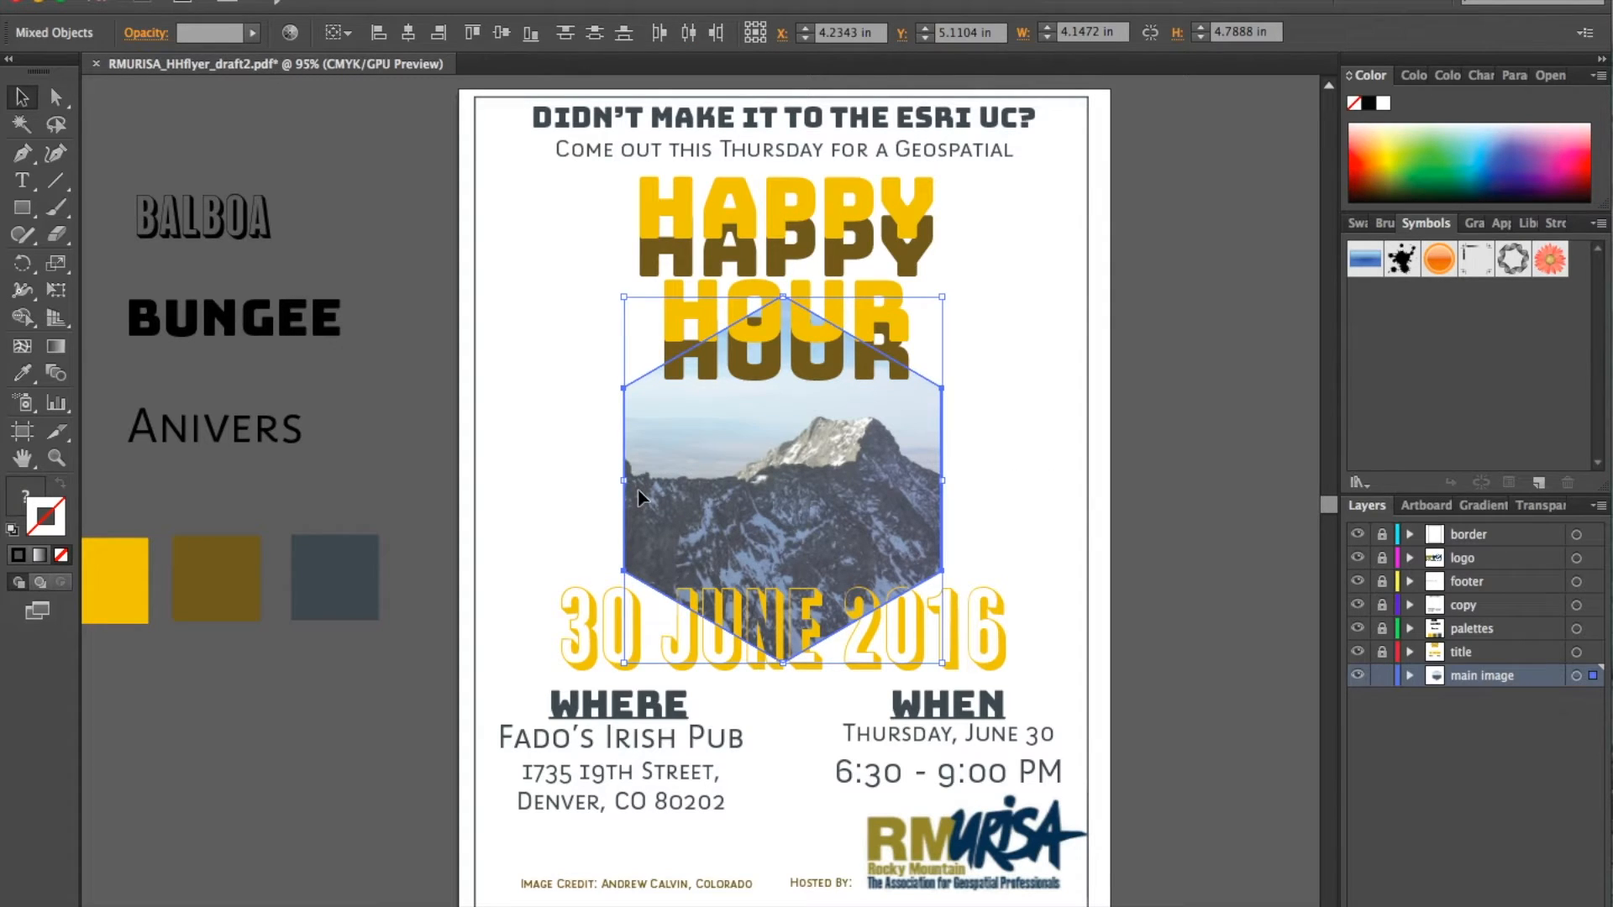
key("ctrl+g")
right_click(830, 510)
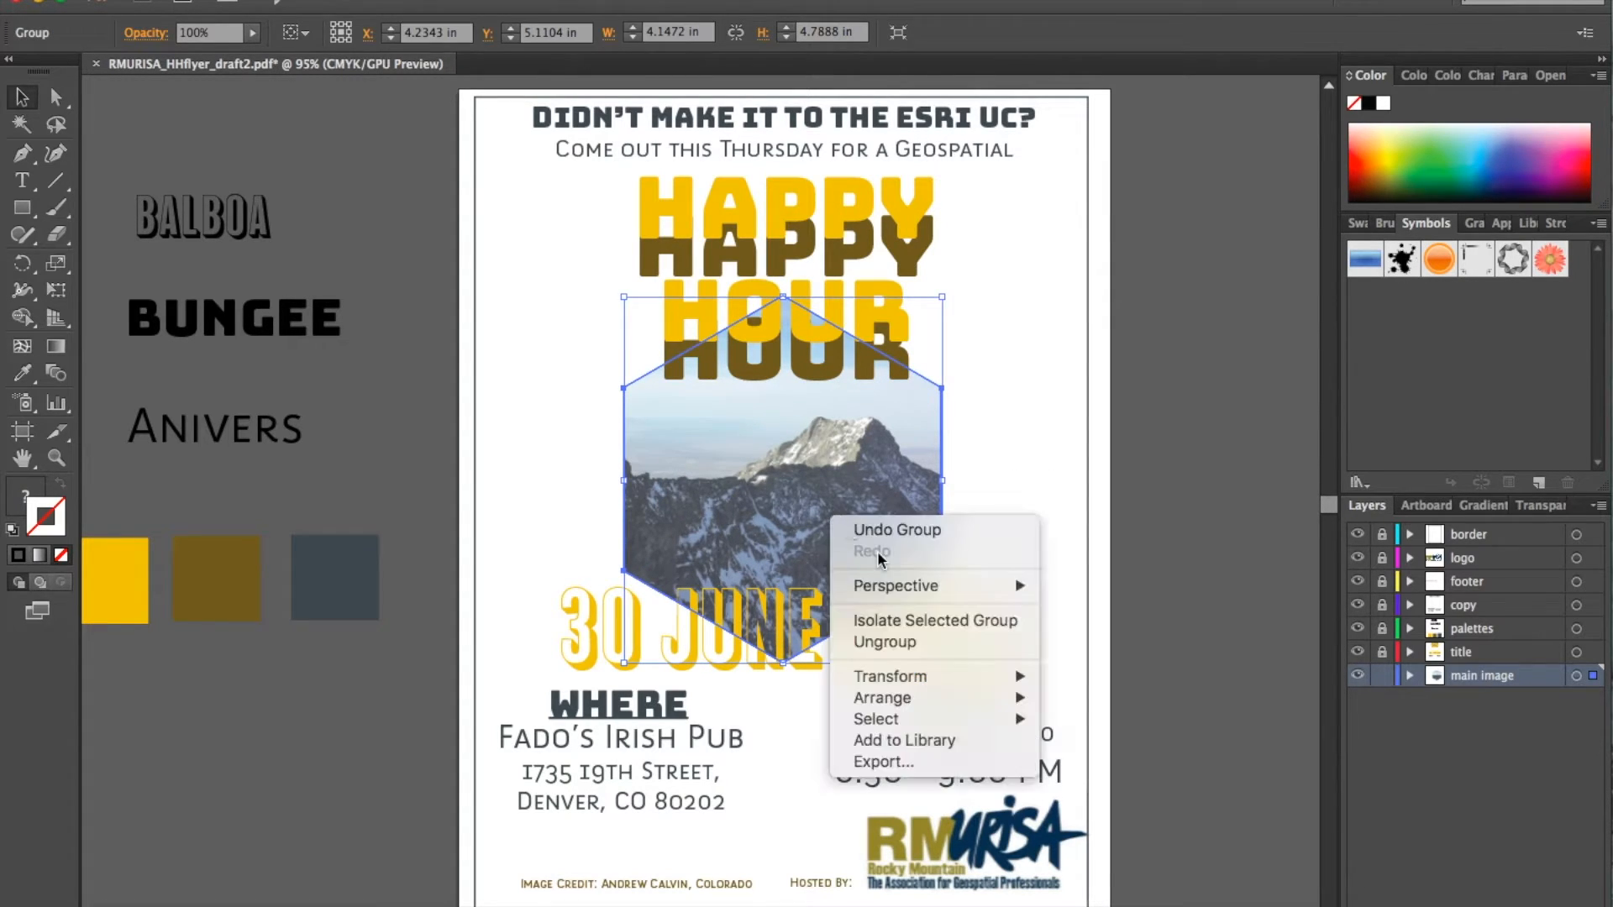
right_click(753, 457)
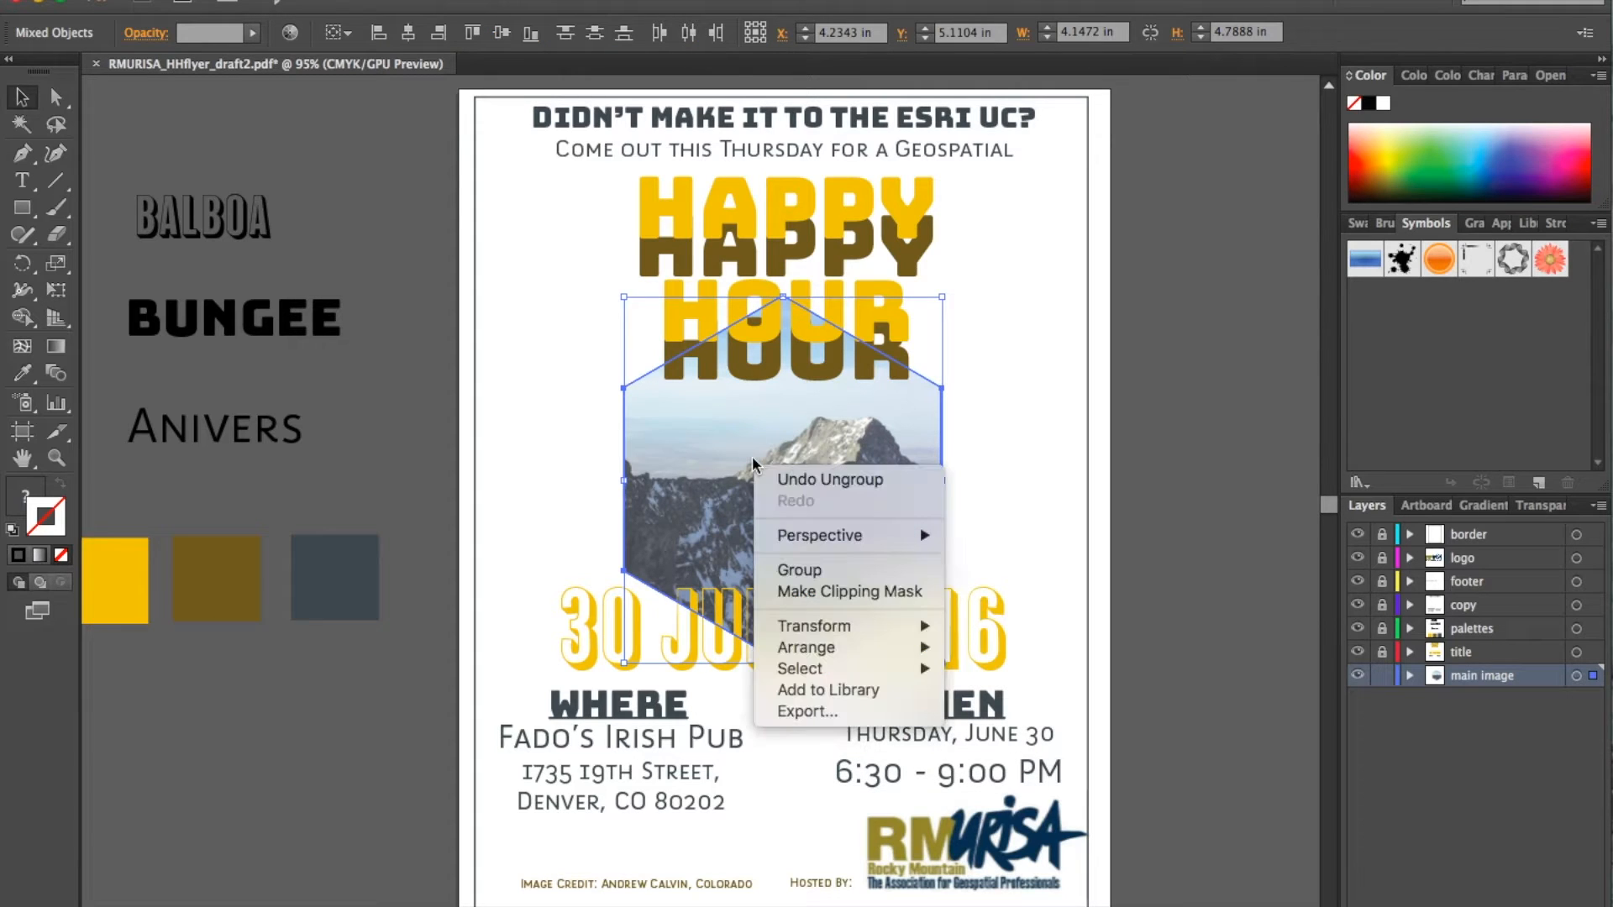
left_click(823, 576)
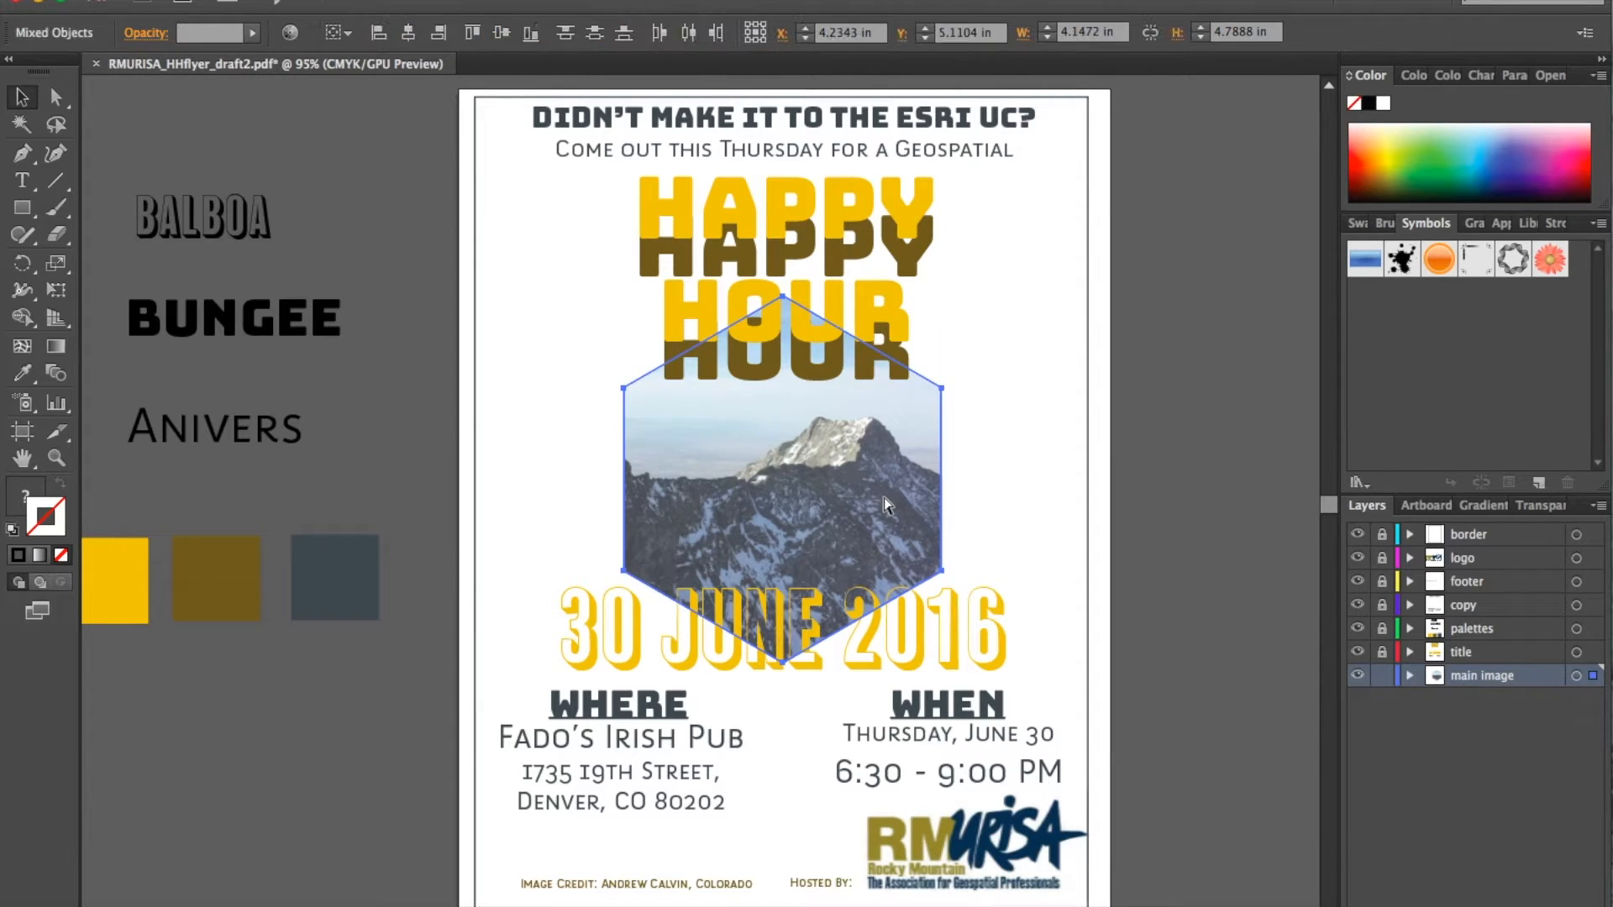
left_click(1077, 461)
left_click(737, 493)
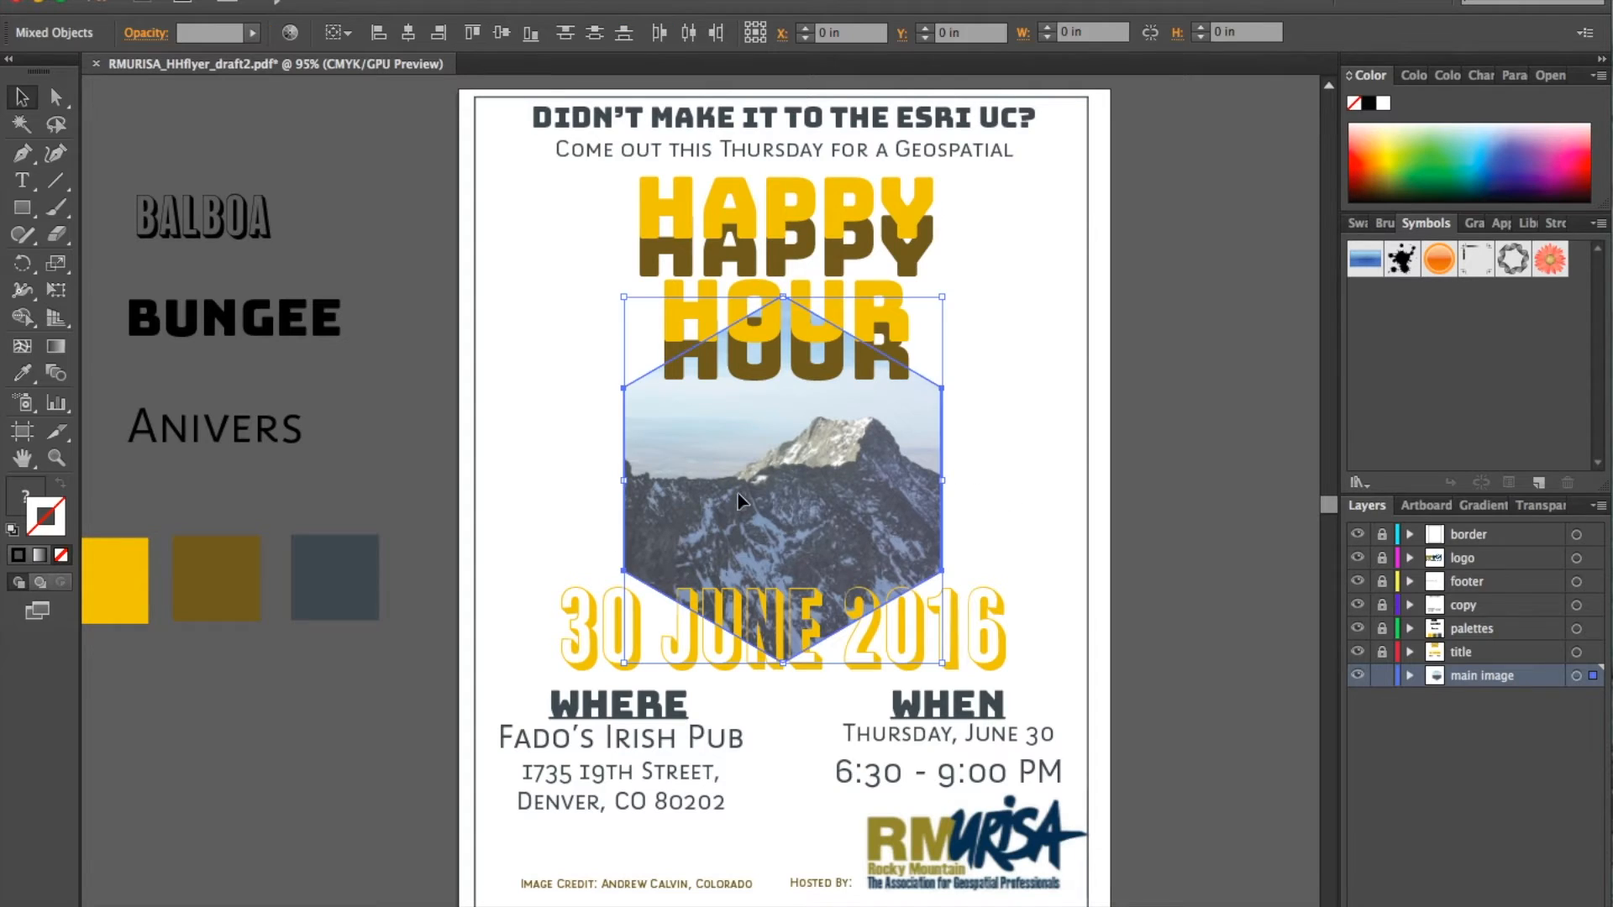
right_click(742, 501)
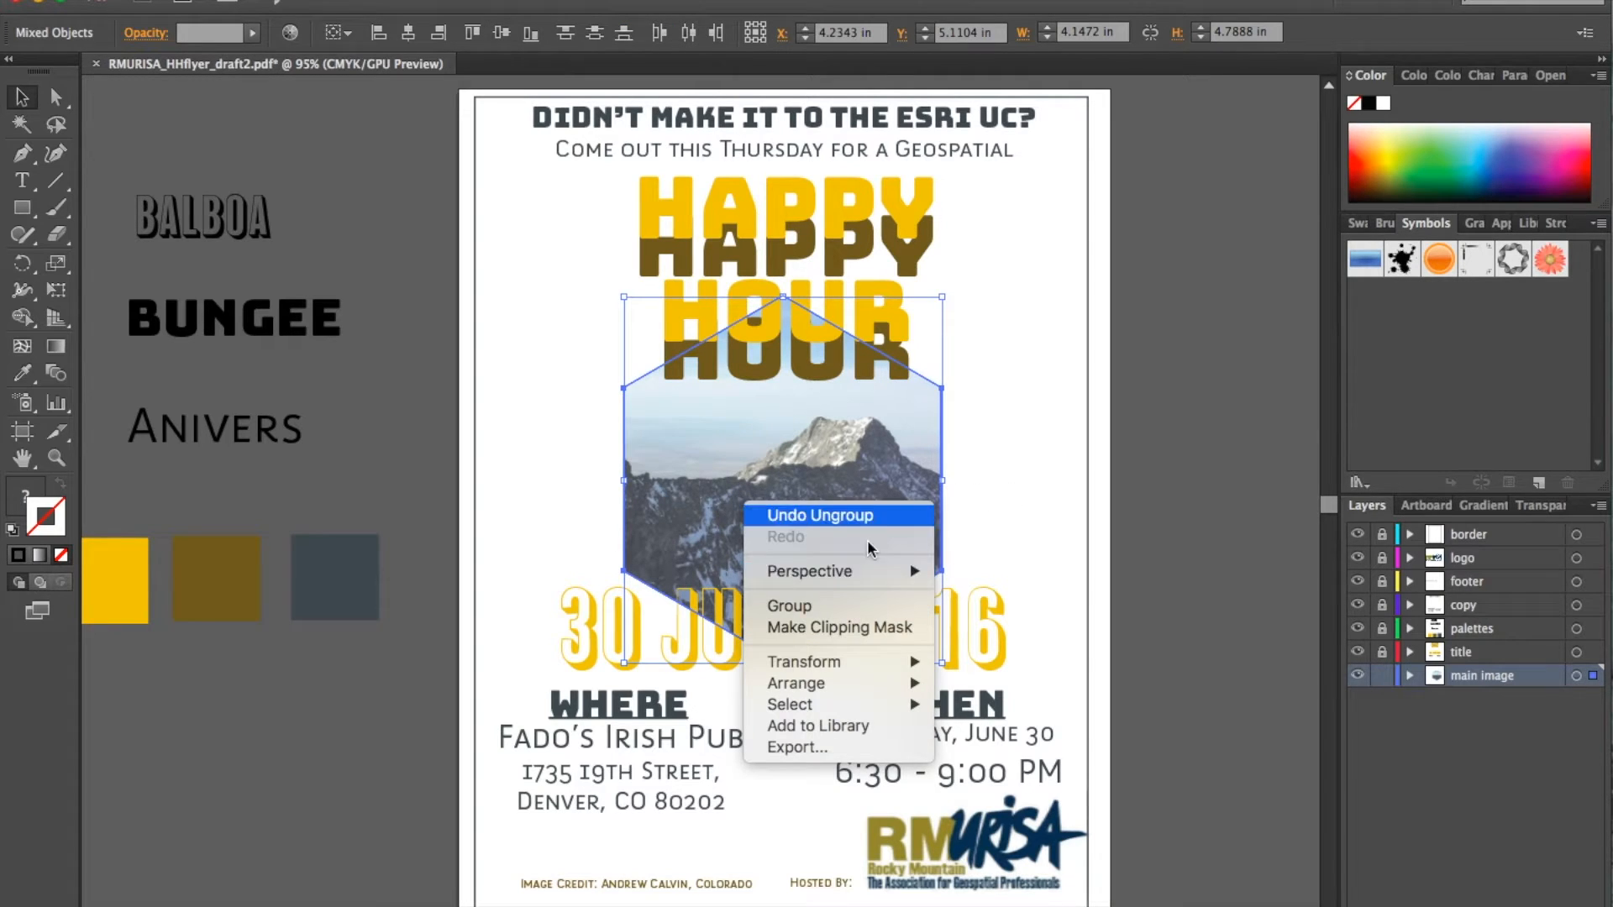
left_click(828, 605)
right_click(777, 507)
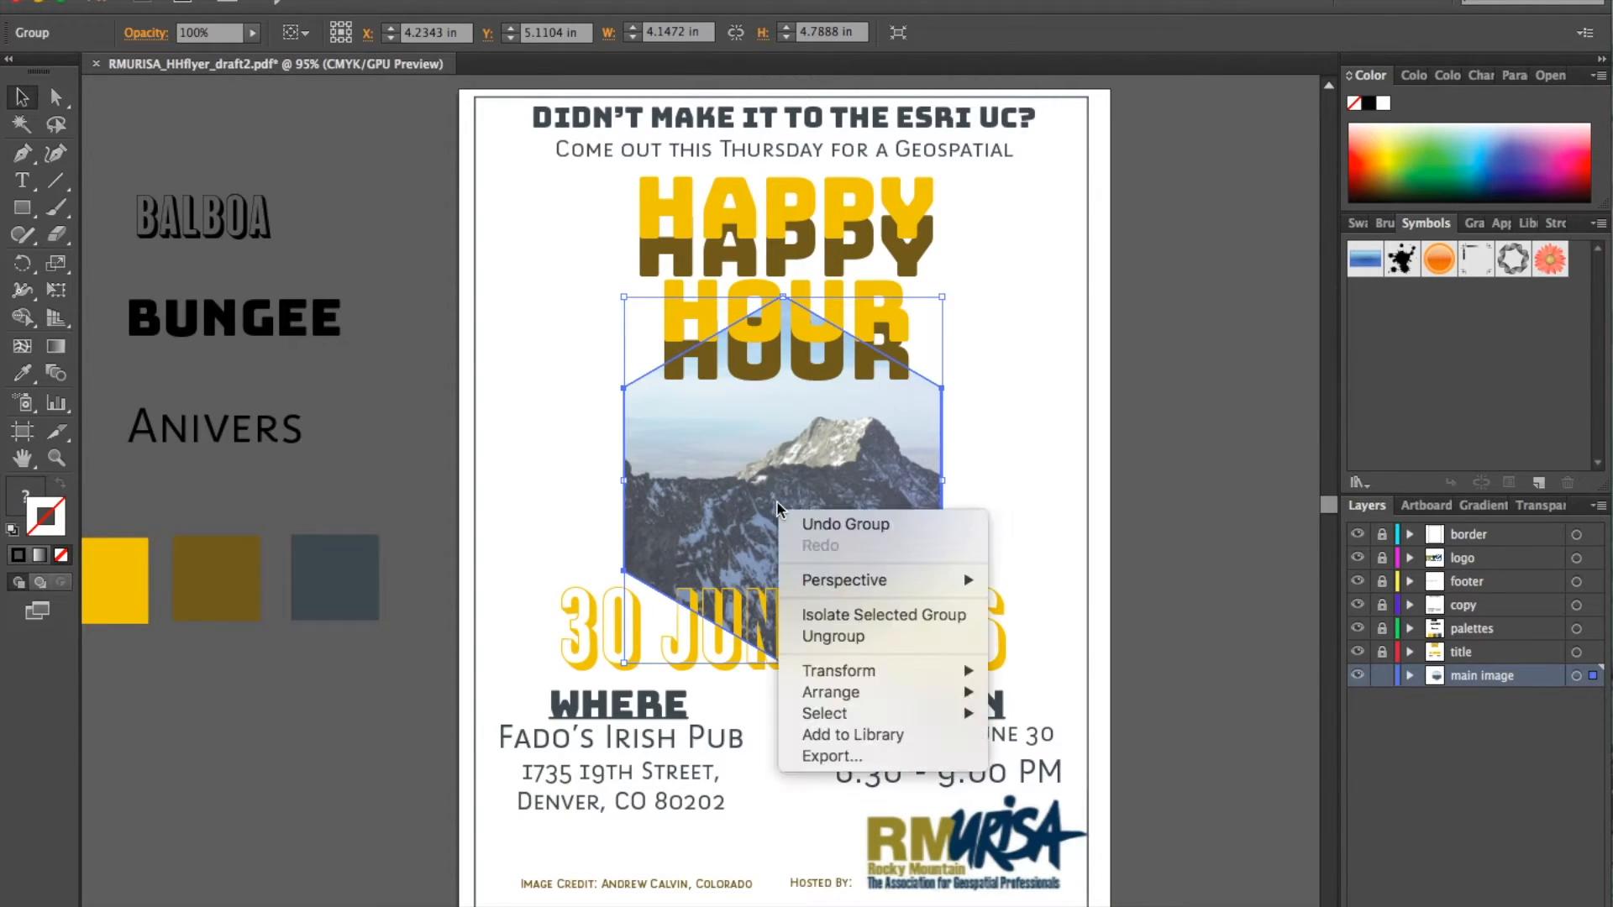
left_click(874, 637)
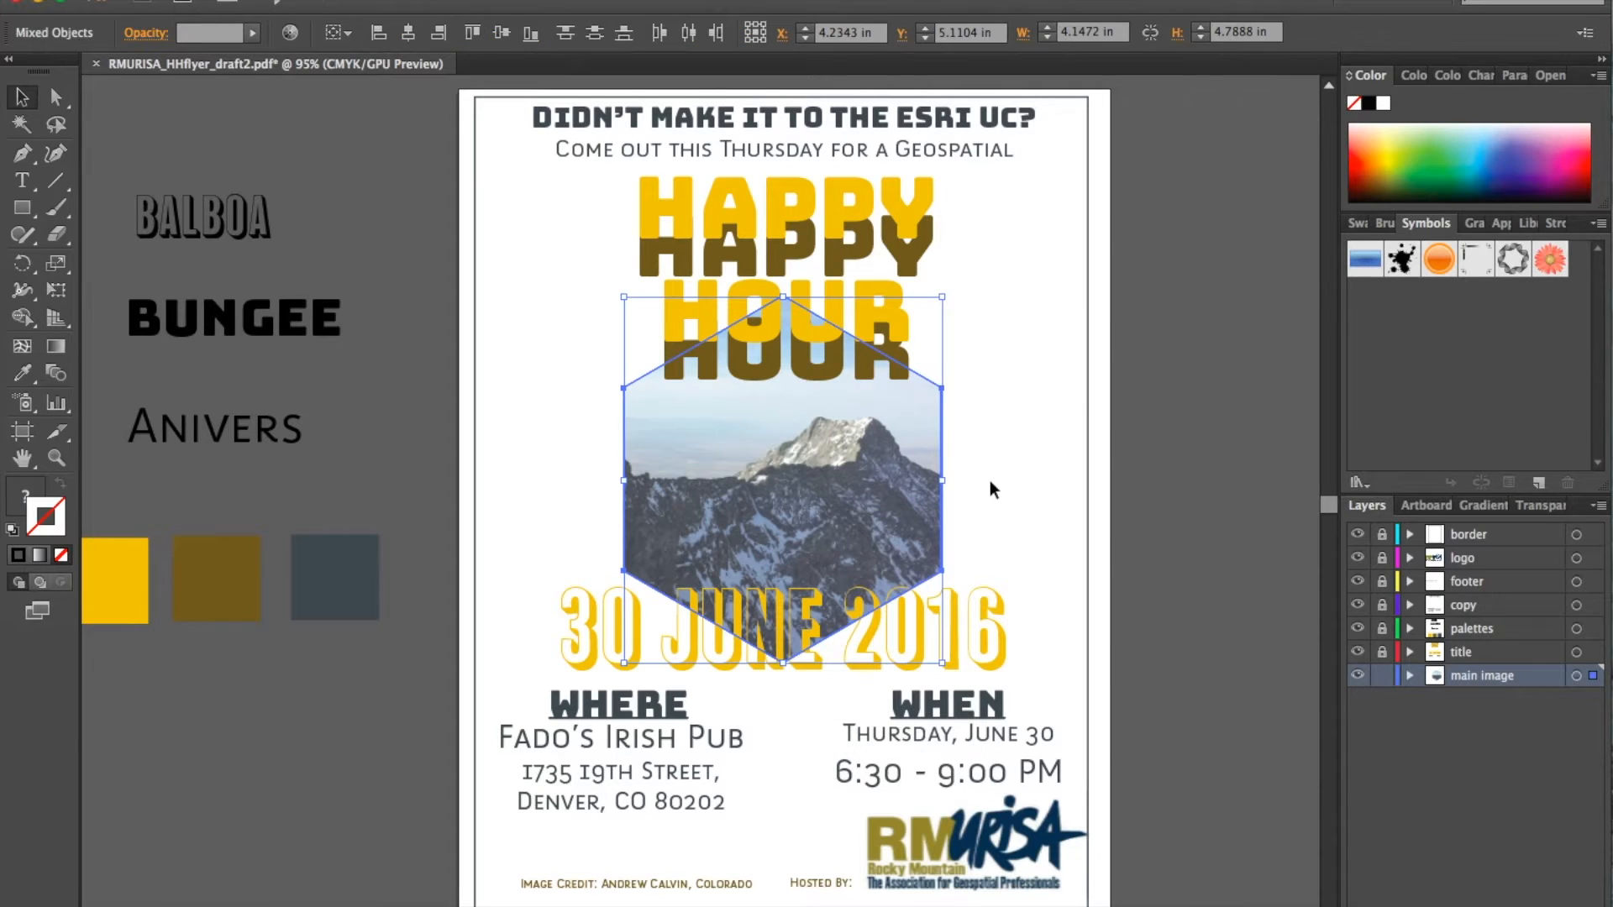
Step: Group the white hexagon with the mountain image and lock the main image layer
left_click(1017, 479)
left_click(773, 526)
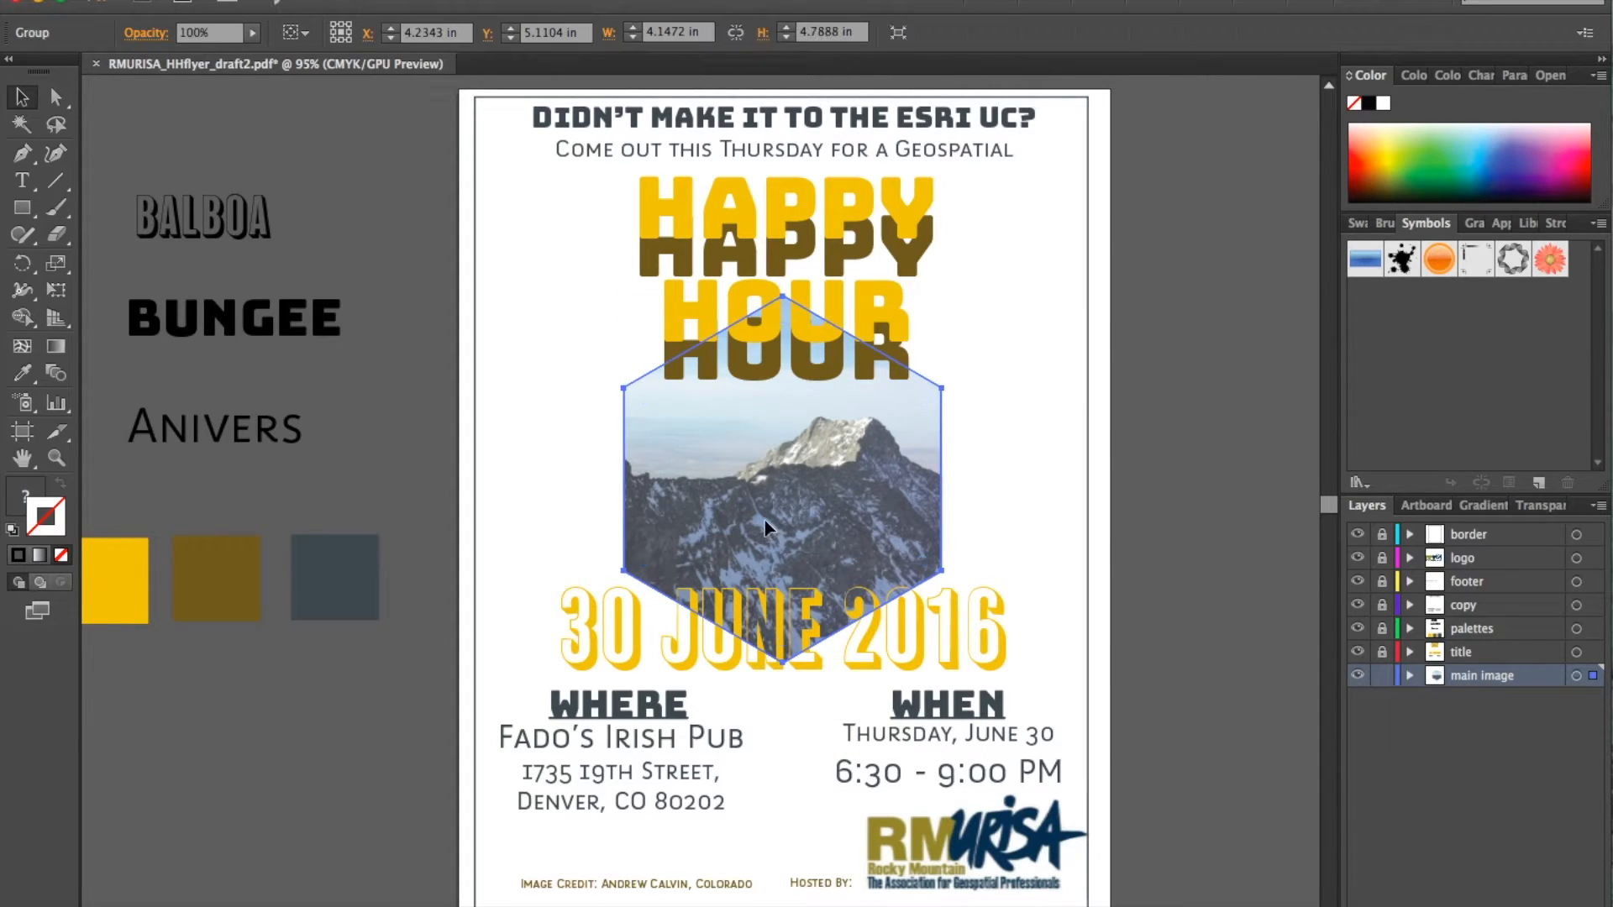
left_click(1383, 676)
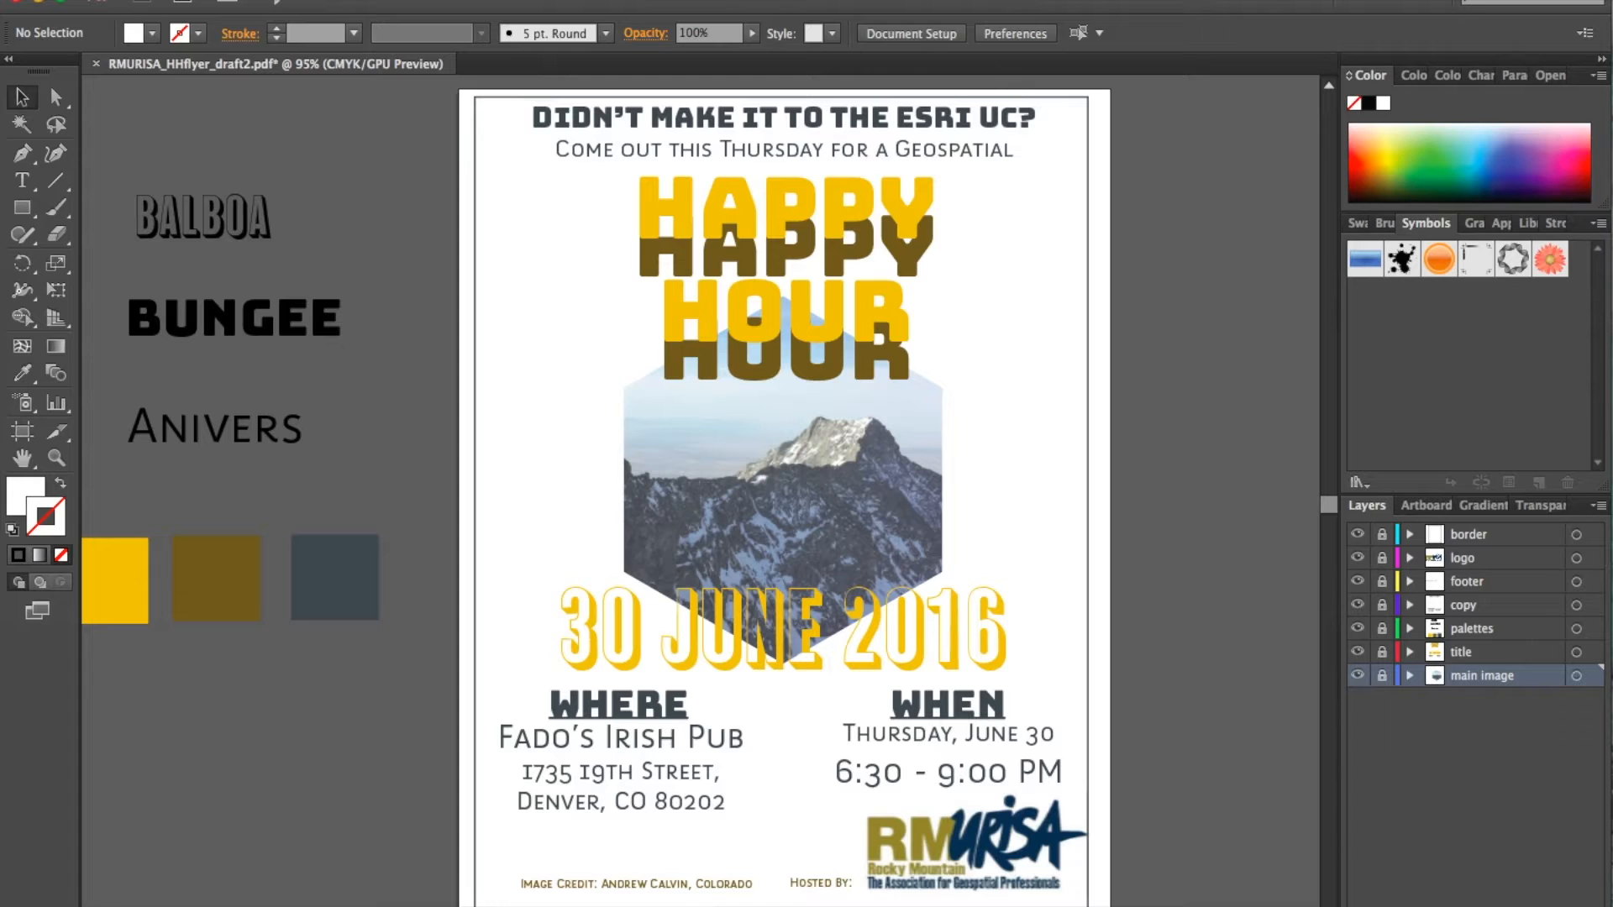
left_click(1197, 4)
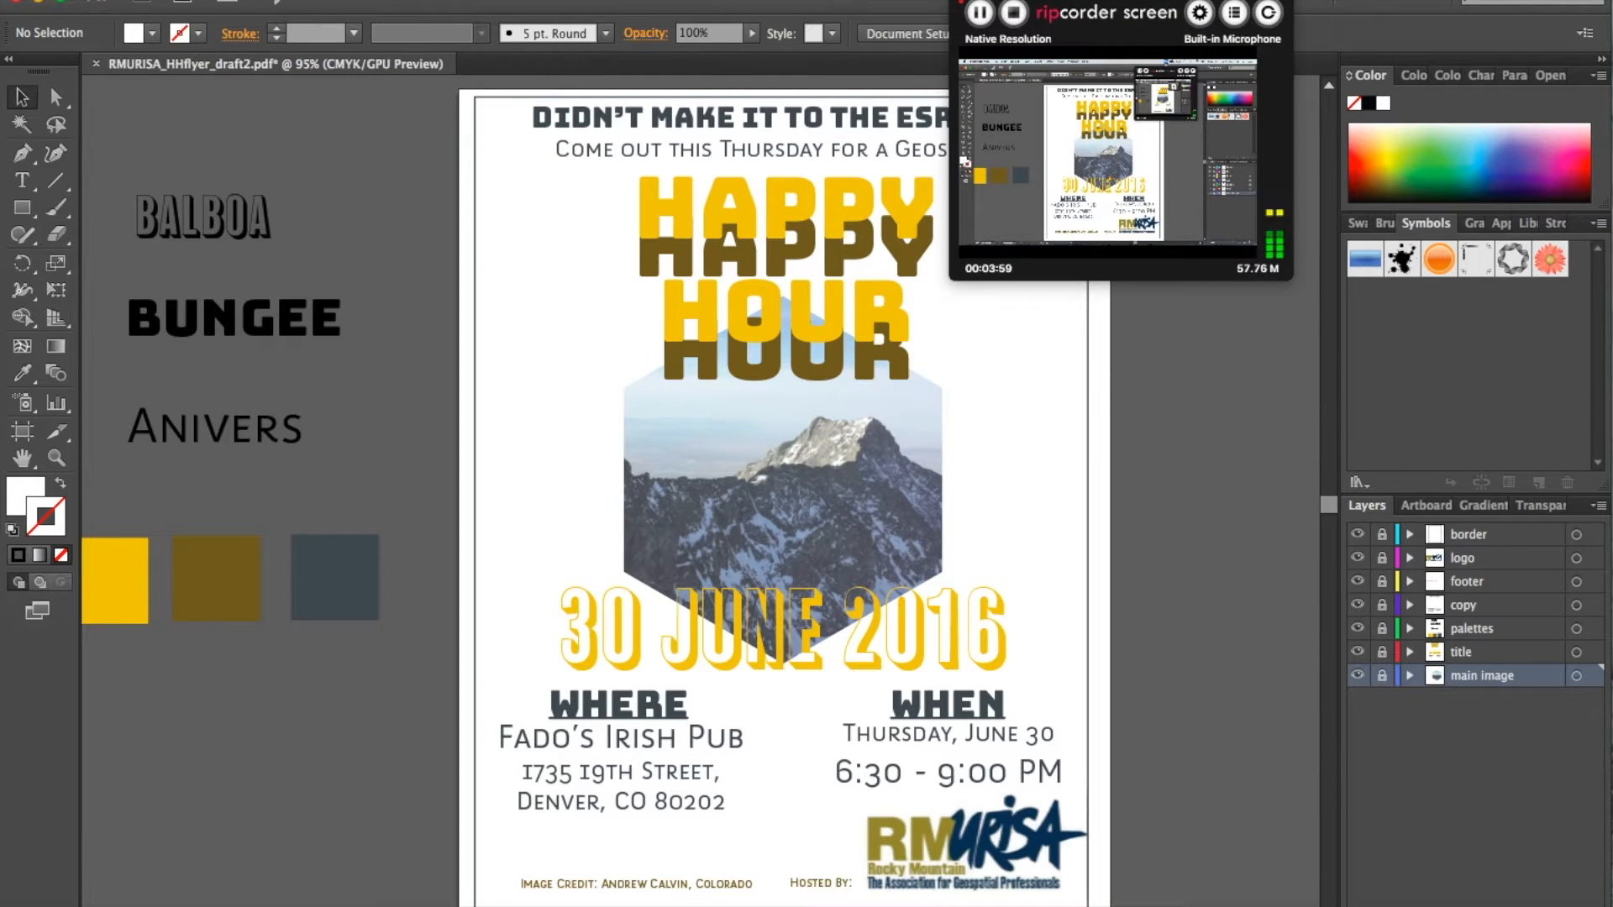
left_click(1197, 7)
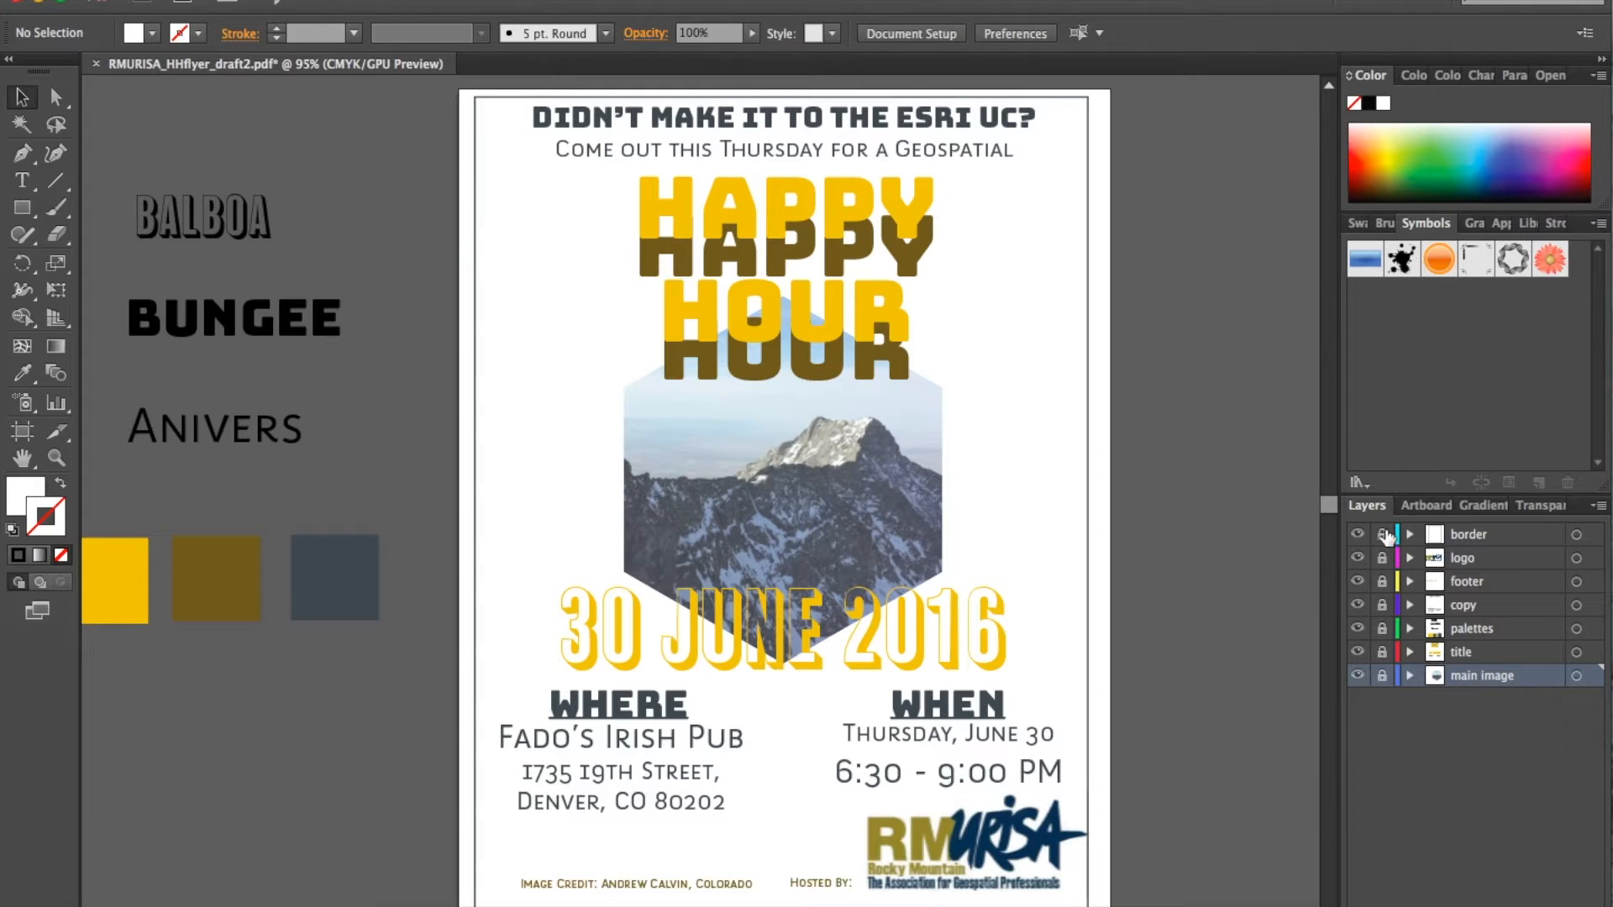
Step: Unlock all the flyer's layers, from border down to main image
left_click_drag(1383, 536, 1382, 673)
left_click_drag(1385, 535, 1380, 684)
left_click_drag(1385, 535, 1383, 685)
left_click(856, 129)
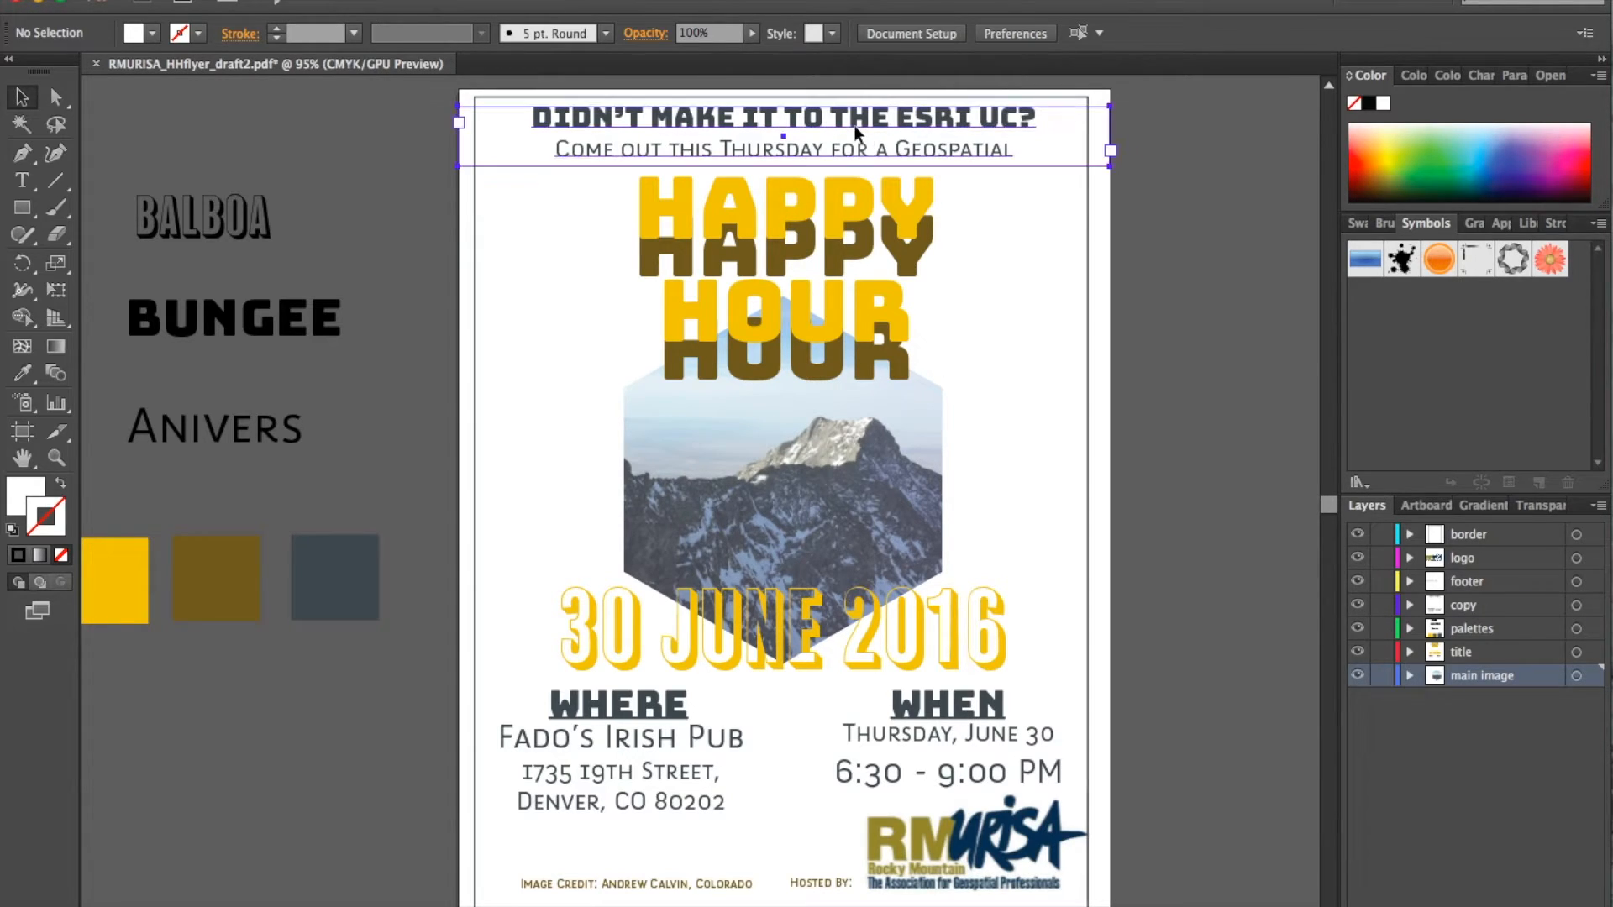
left_click(889, 205, "shift")
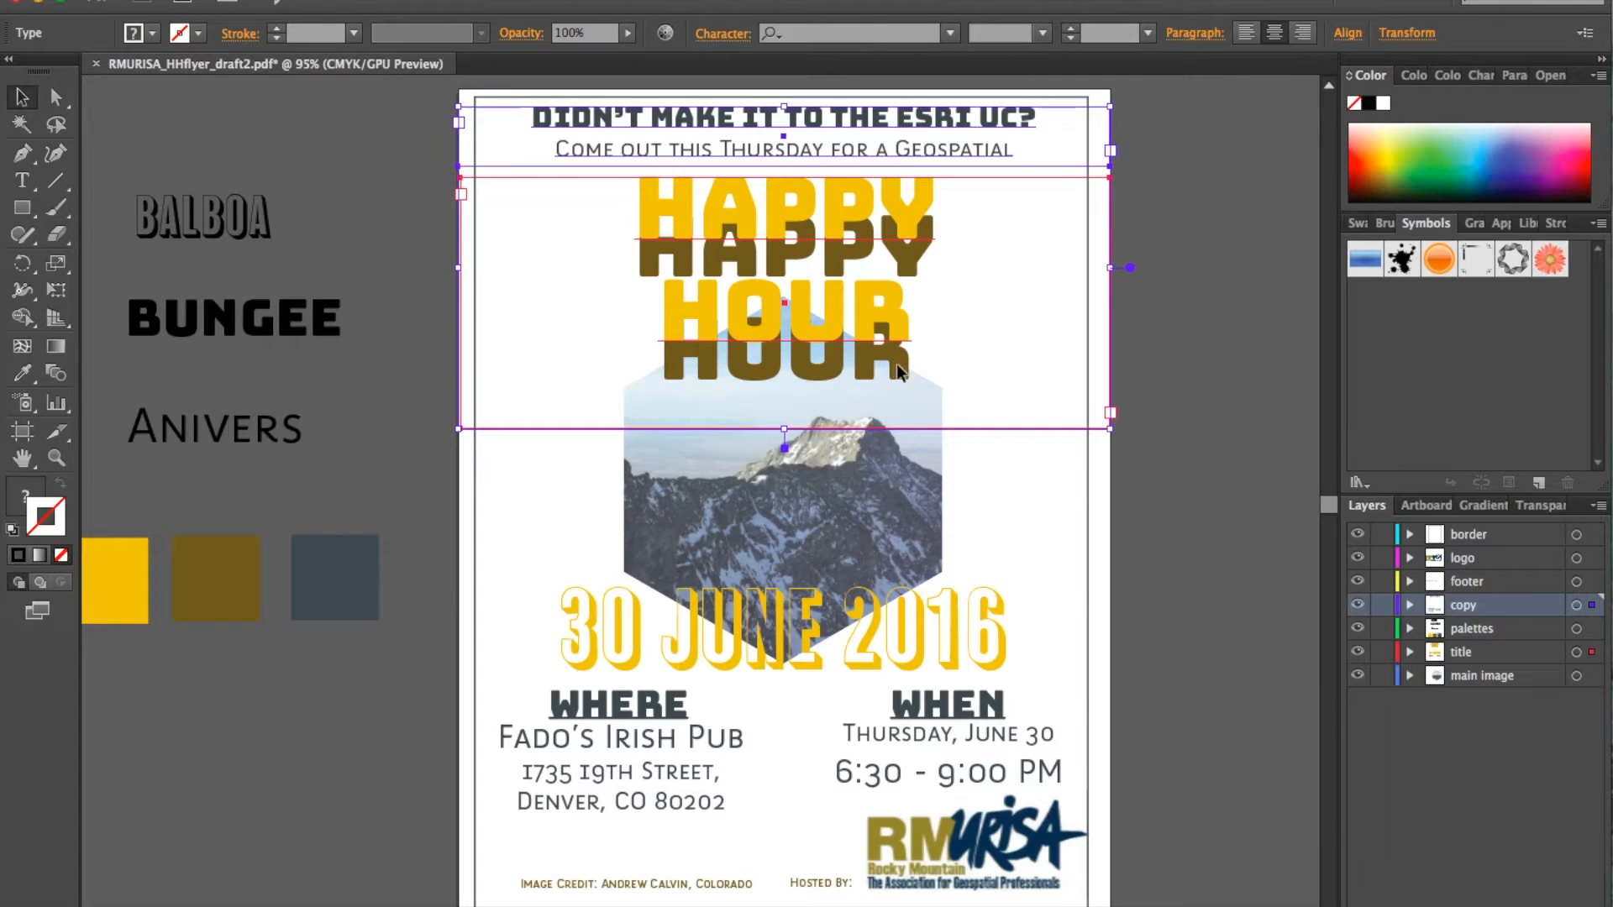
left_click(916, 262, "shift")
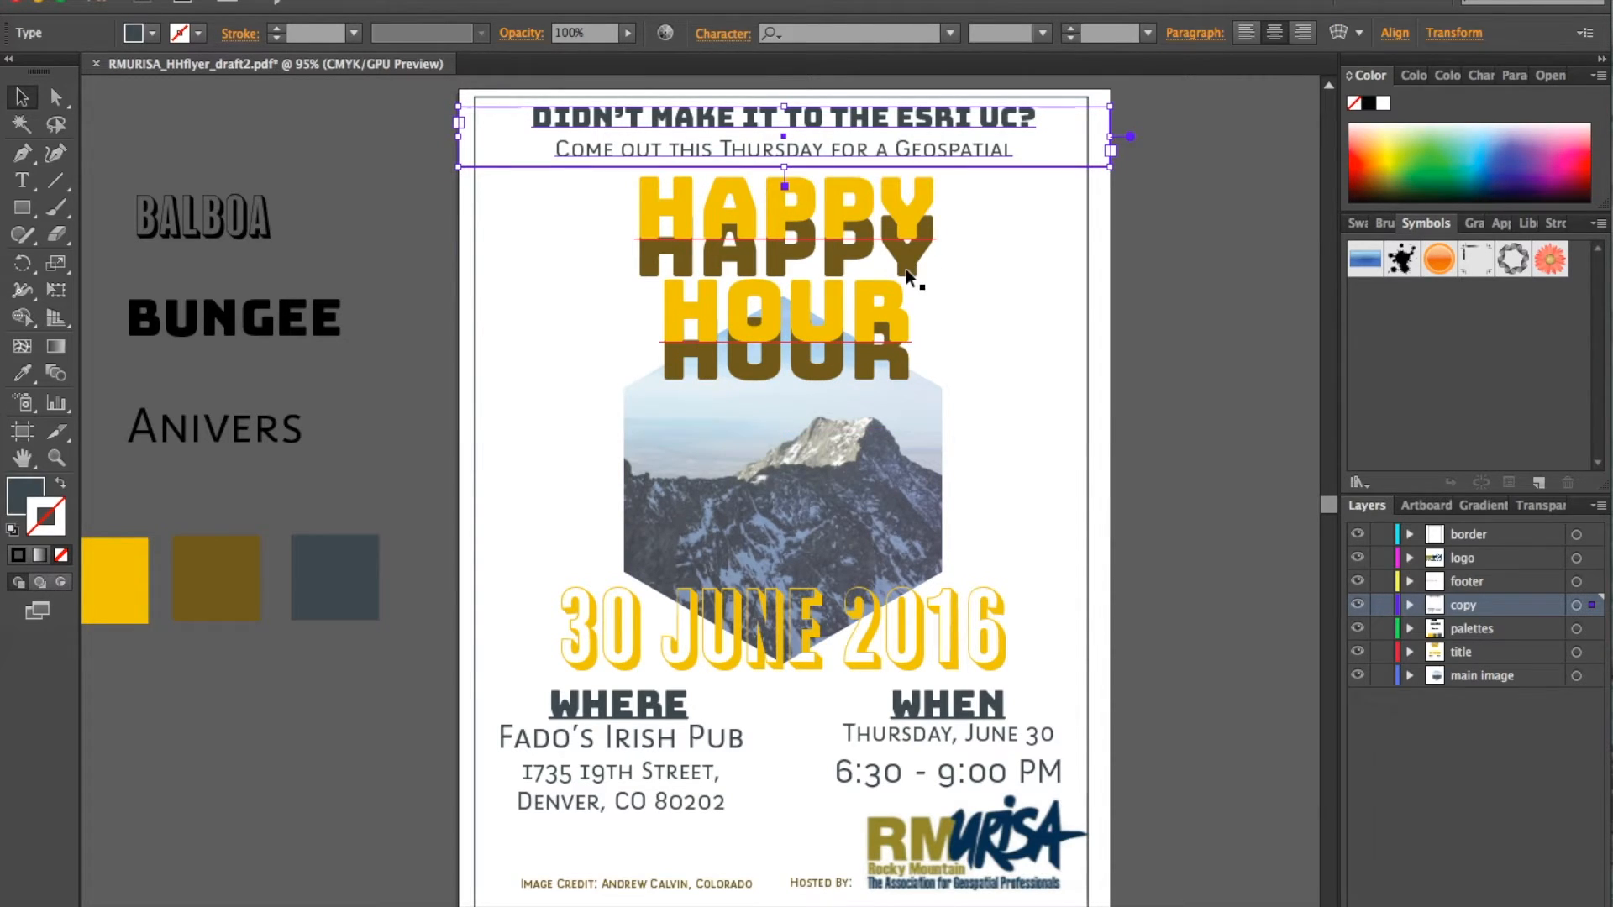
left_click(906, 269, "shift")
left_click(978, 714, "shift")
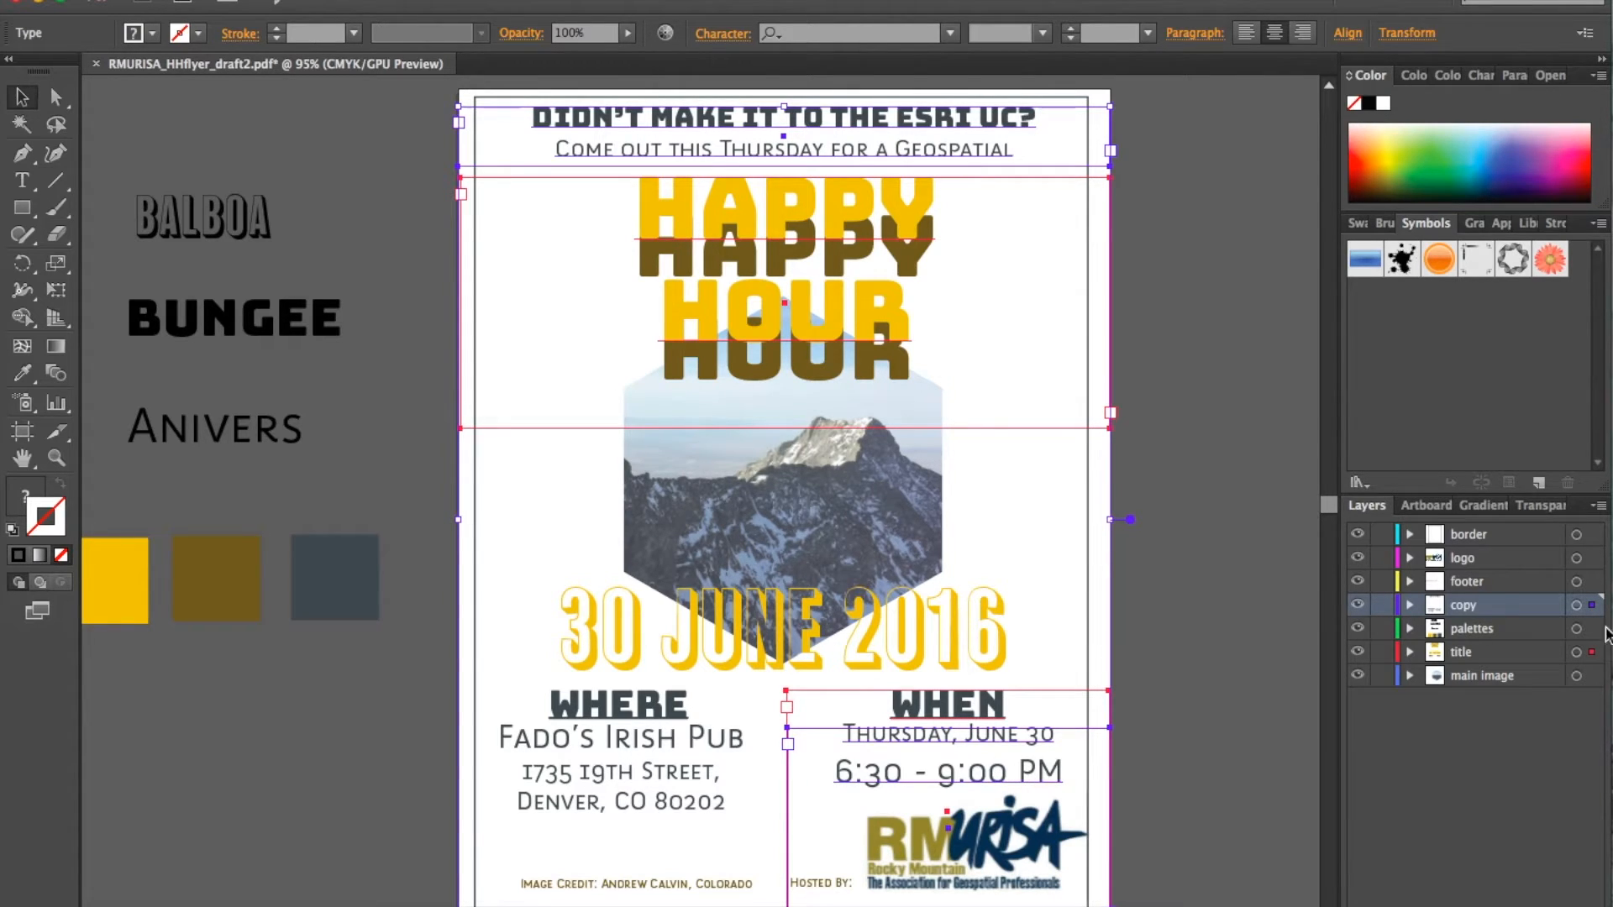
left_click(1186, 627)
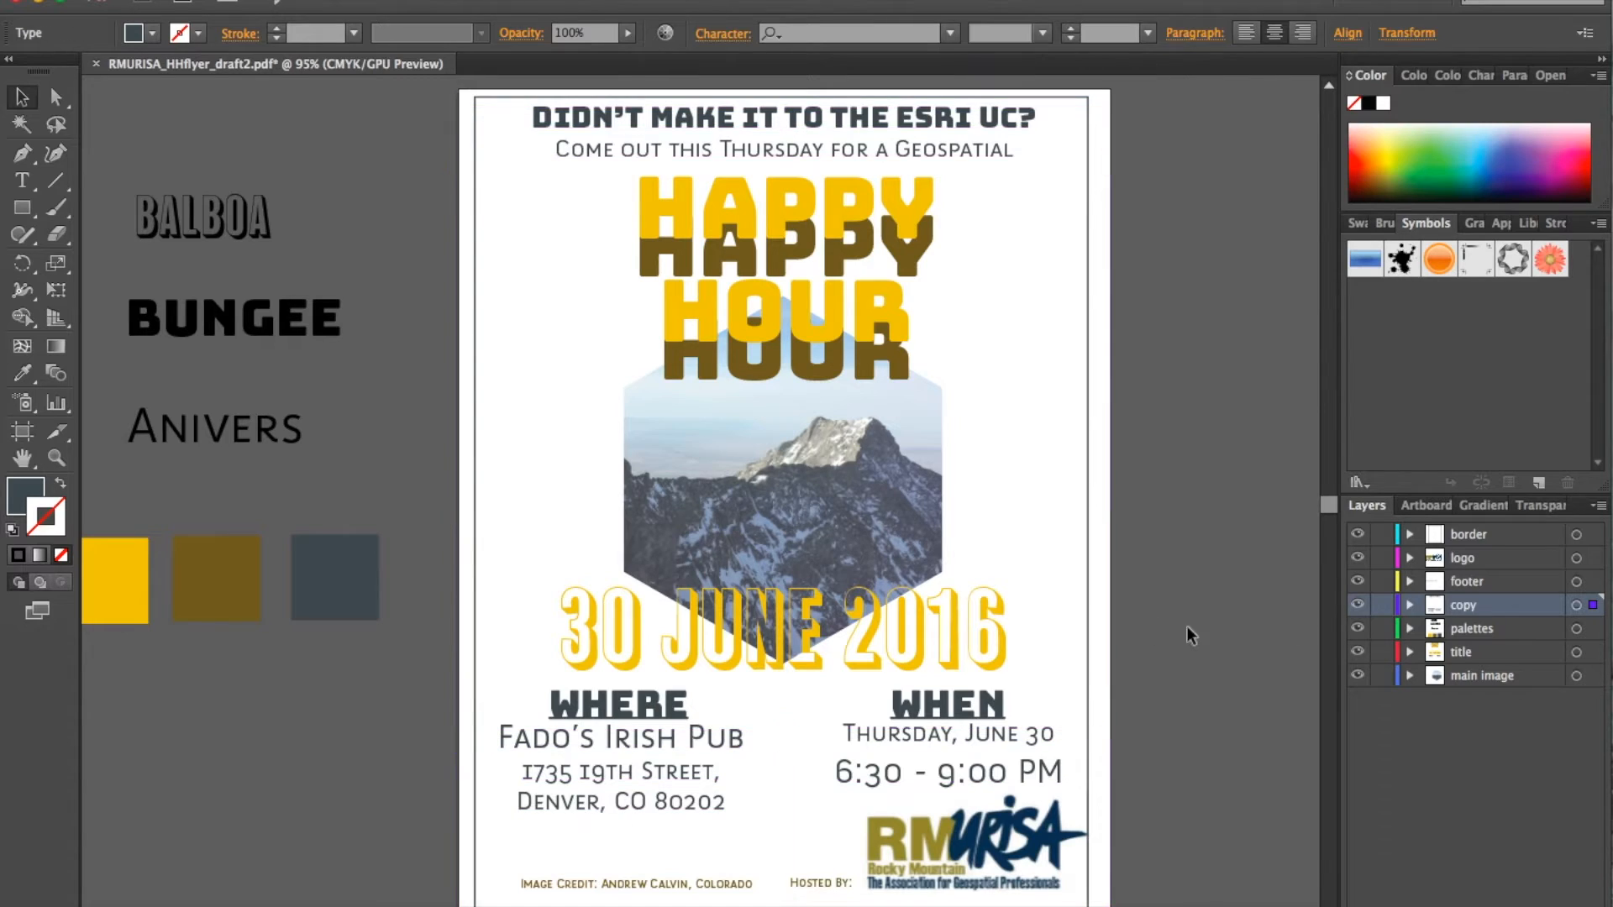
Step: Select all artwork on the copy and title layers, convert the text to outlines, and check the outlined yellow HAPPY HOUR title
left_click(1594, 612)
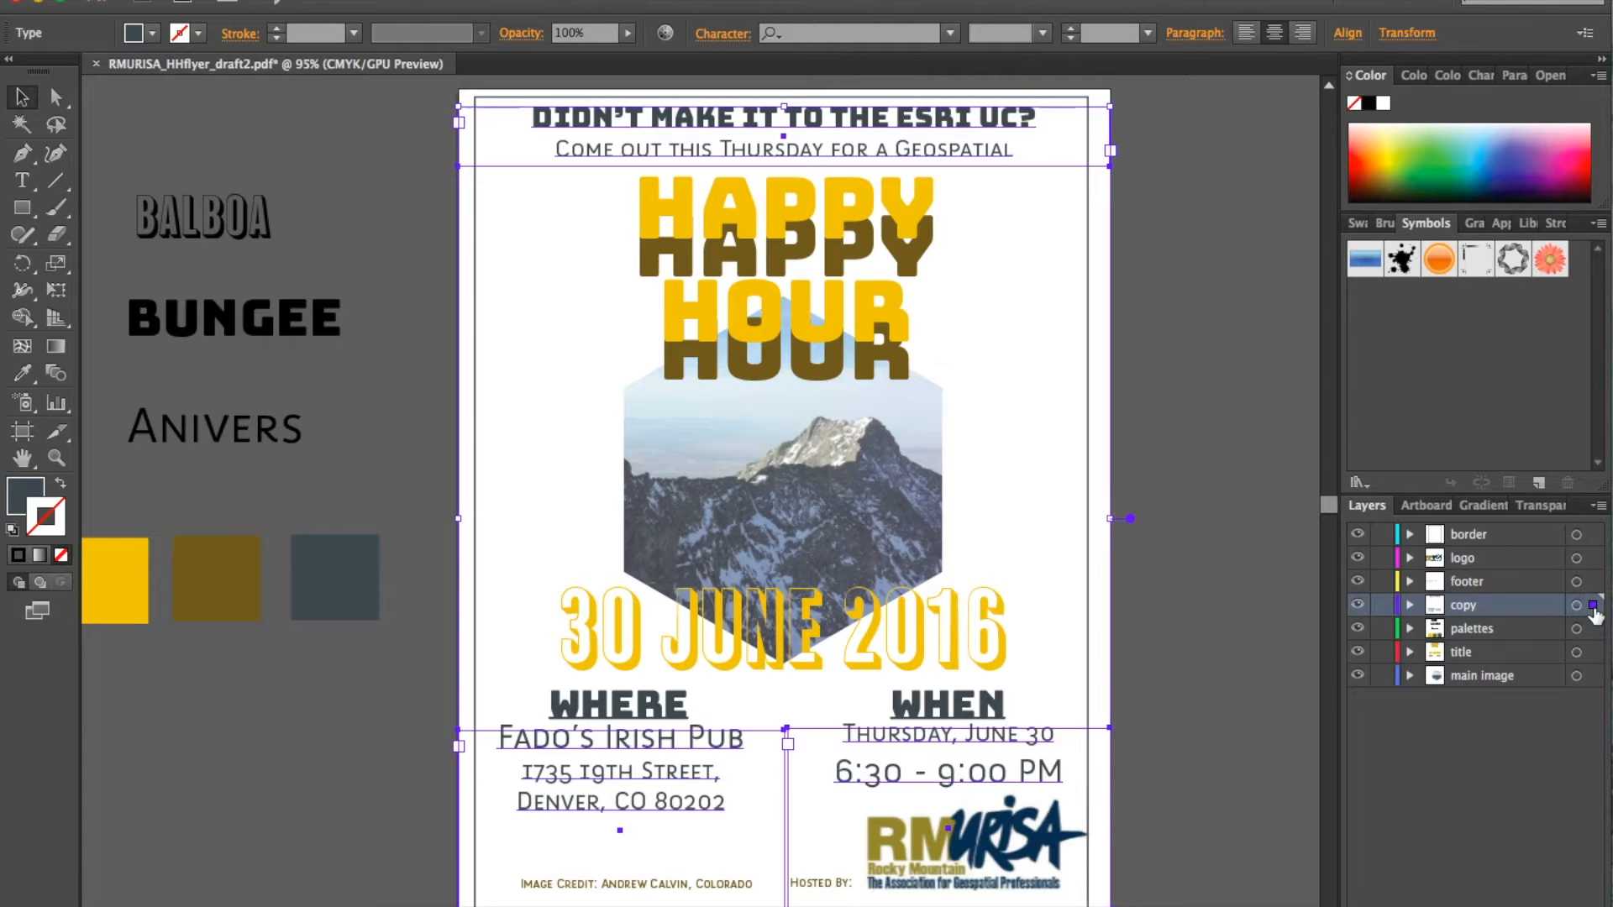
left_click(1593, 653, "shift")
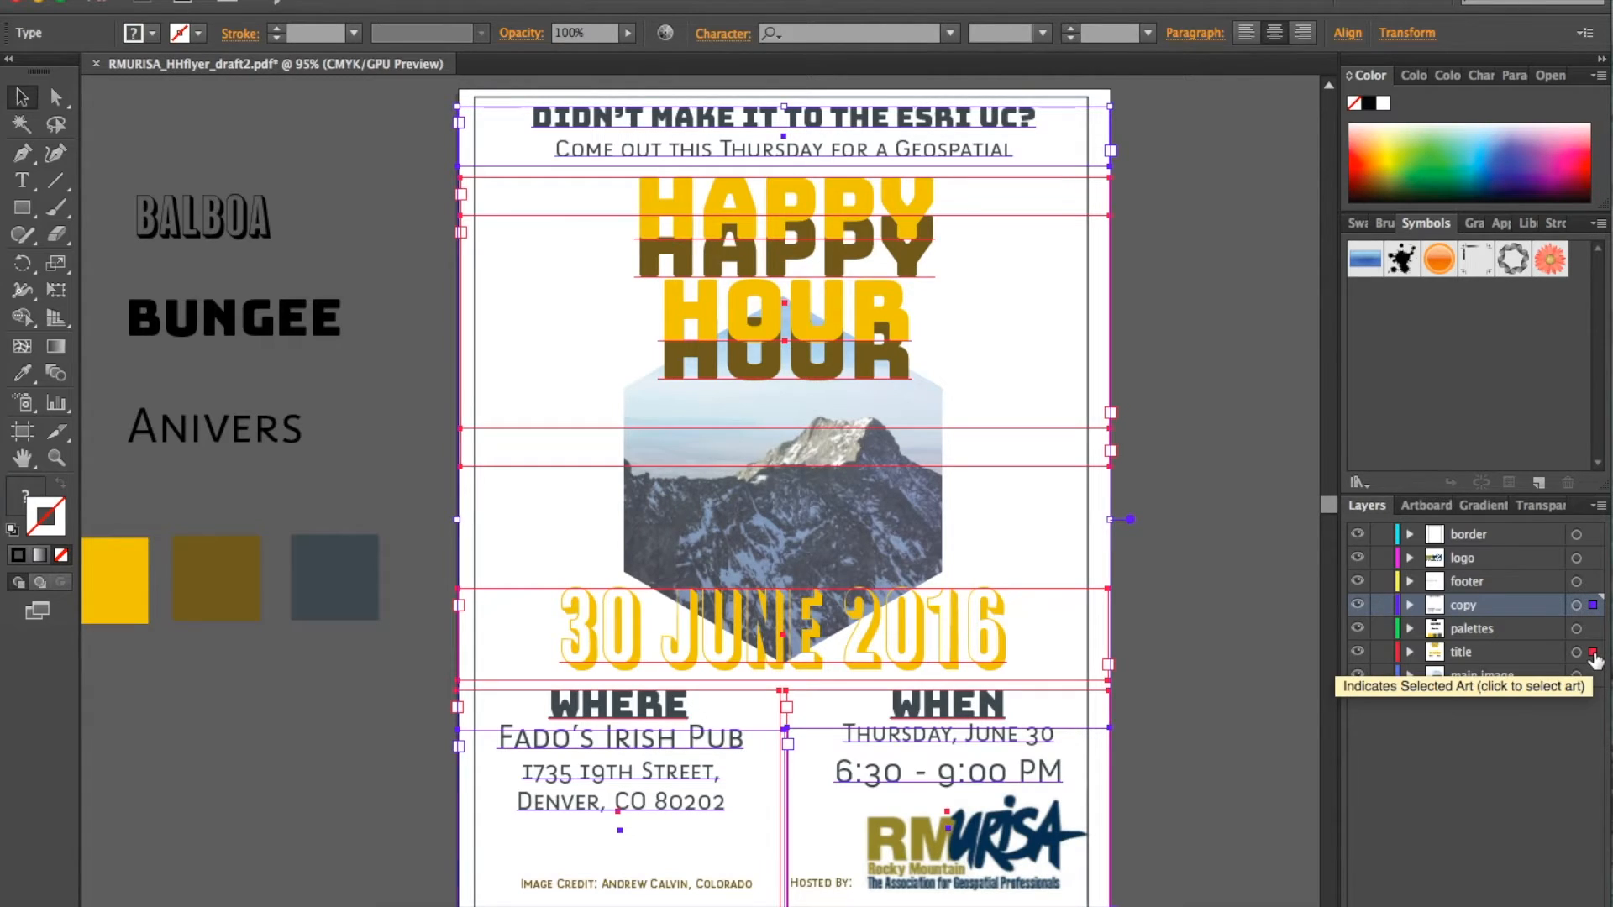
right_click(807, 207)
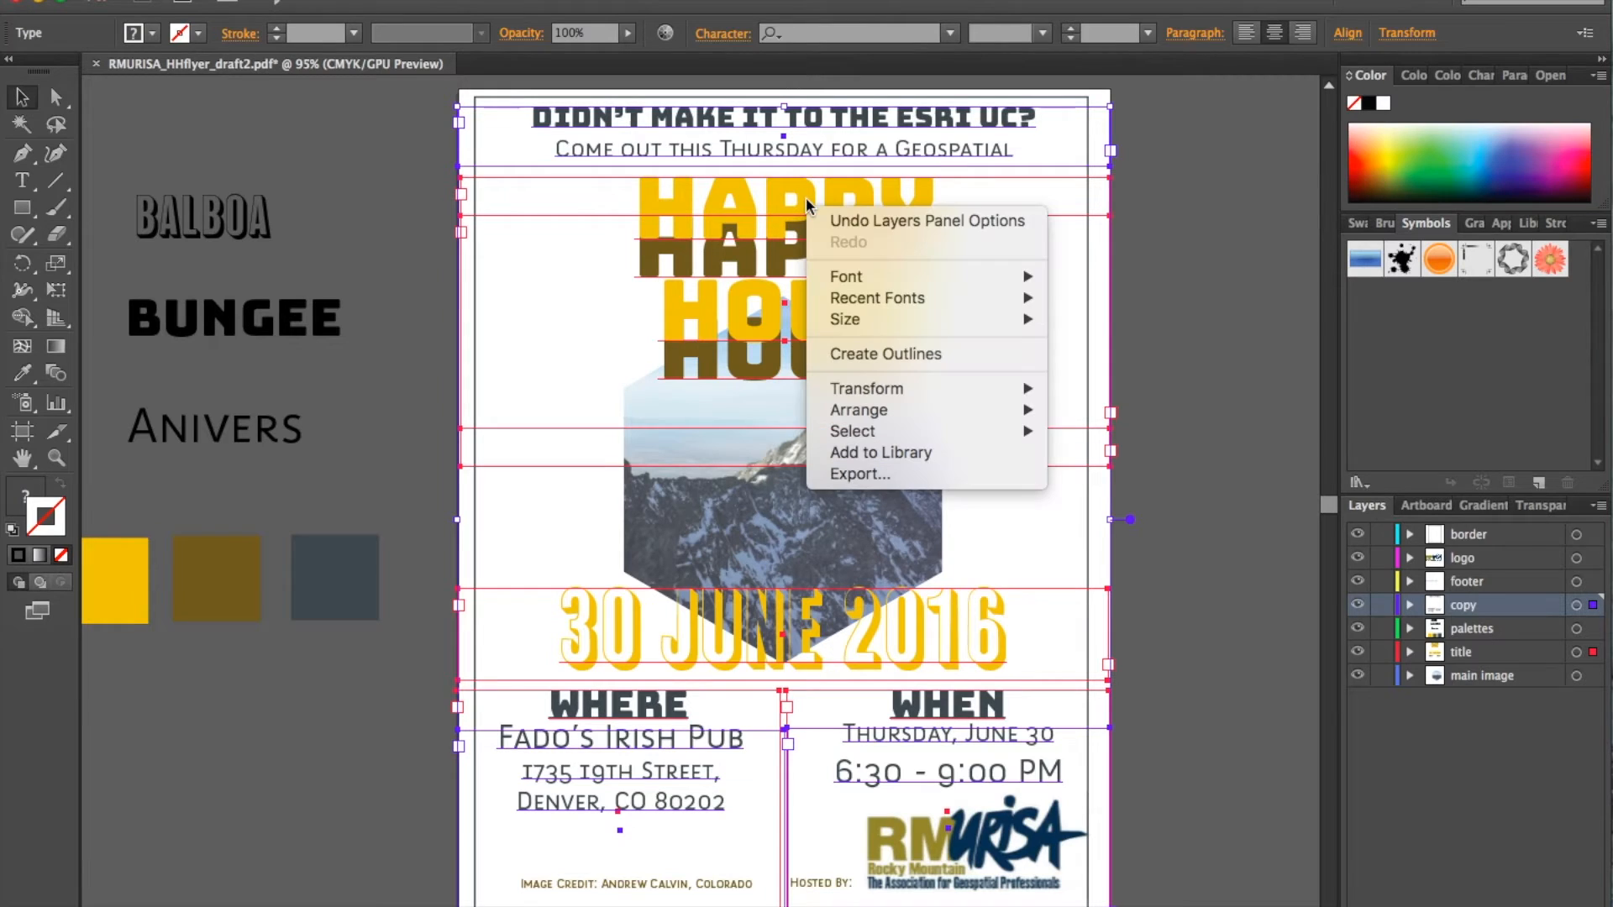
left_click(948, 355)
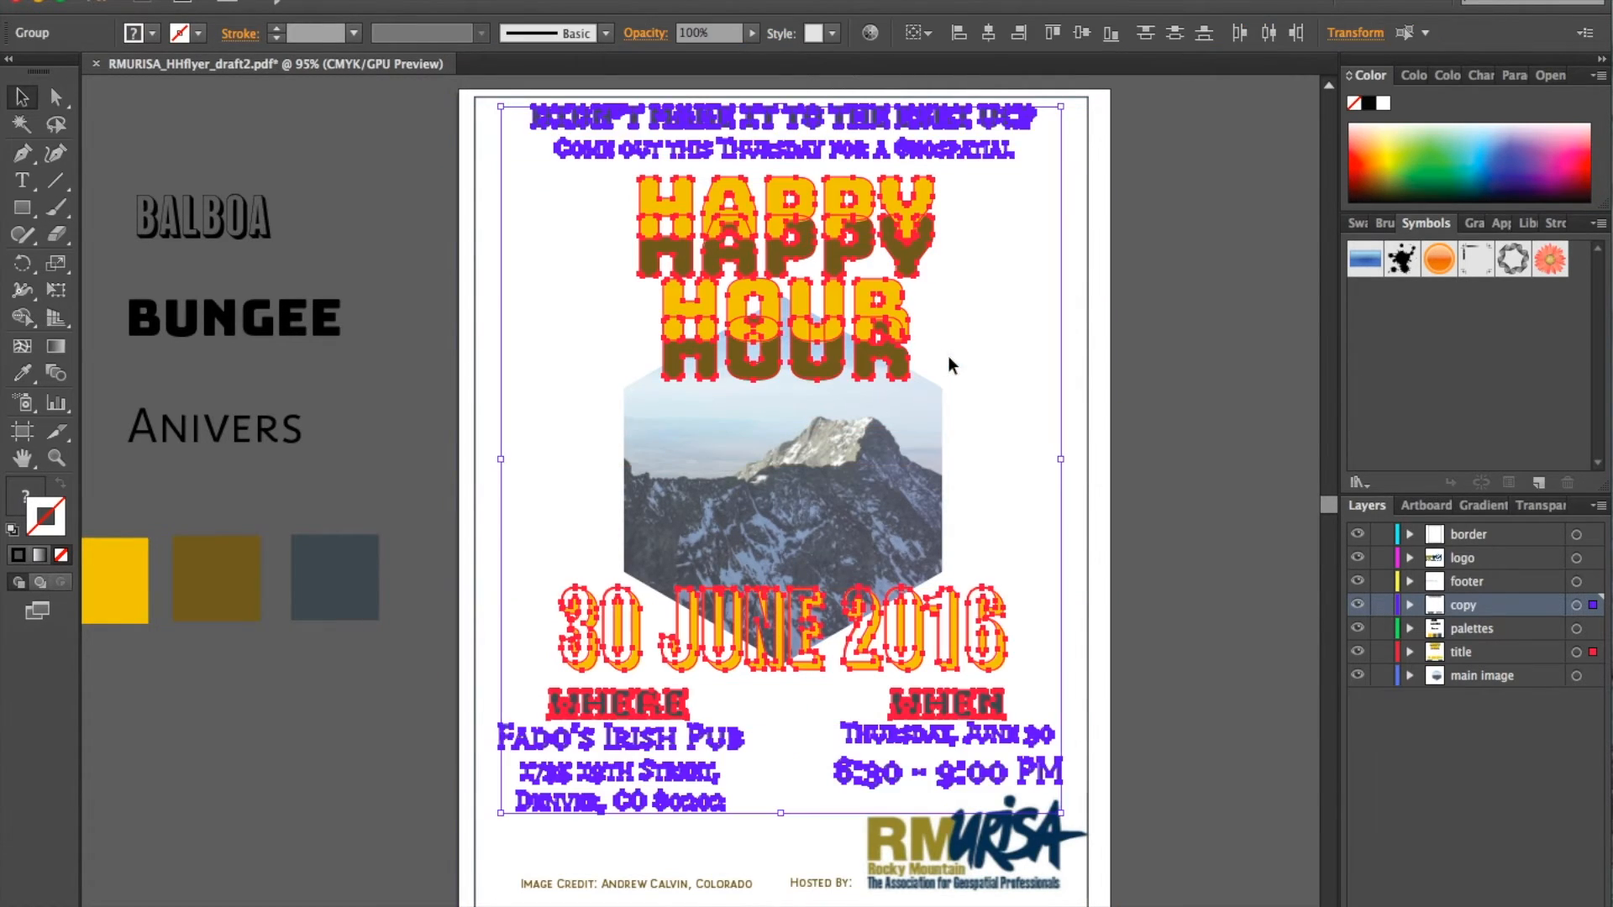
left_click(1164, 351)
left_click(865, 195)
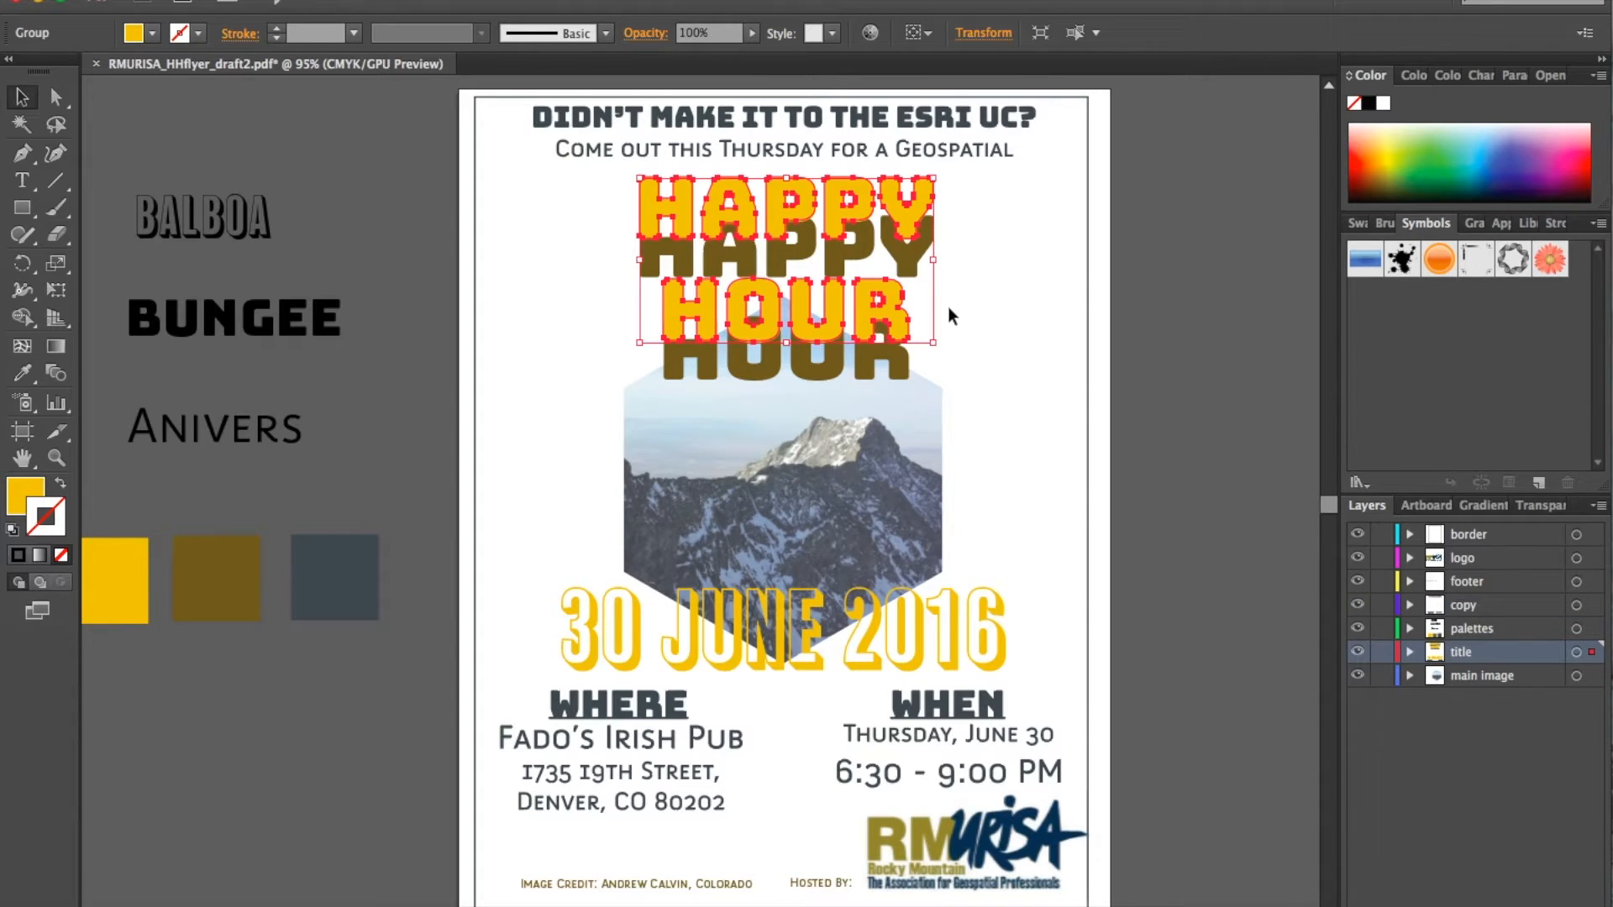
Step: Try scaling the outlined yellow HAPPY HOUR title down slightly and undo the change
mouse_move(934, 342)
left_mouse_down()
mouse_move(1035, 399)
mouse_move(1004, 349)
mouse_move(930, 341)
left_mouse_up()
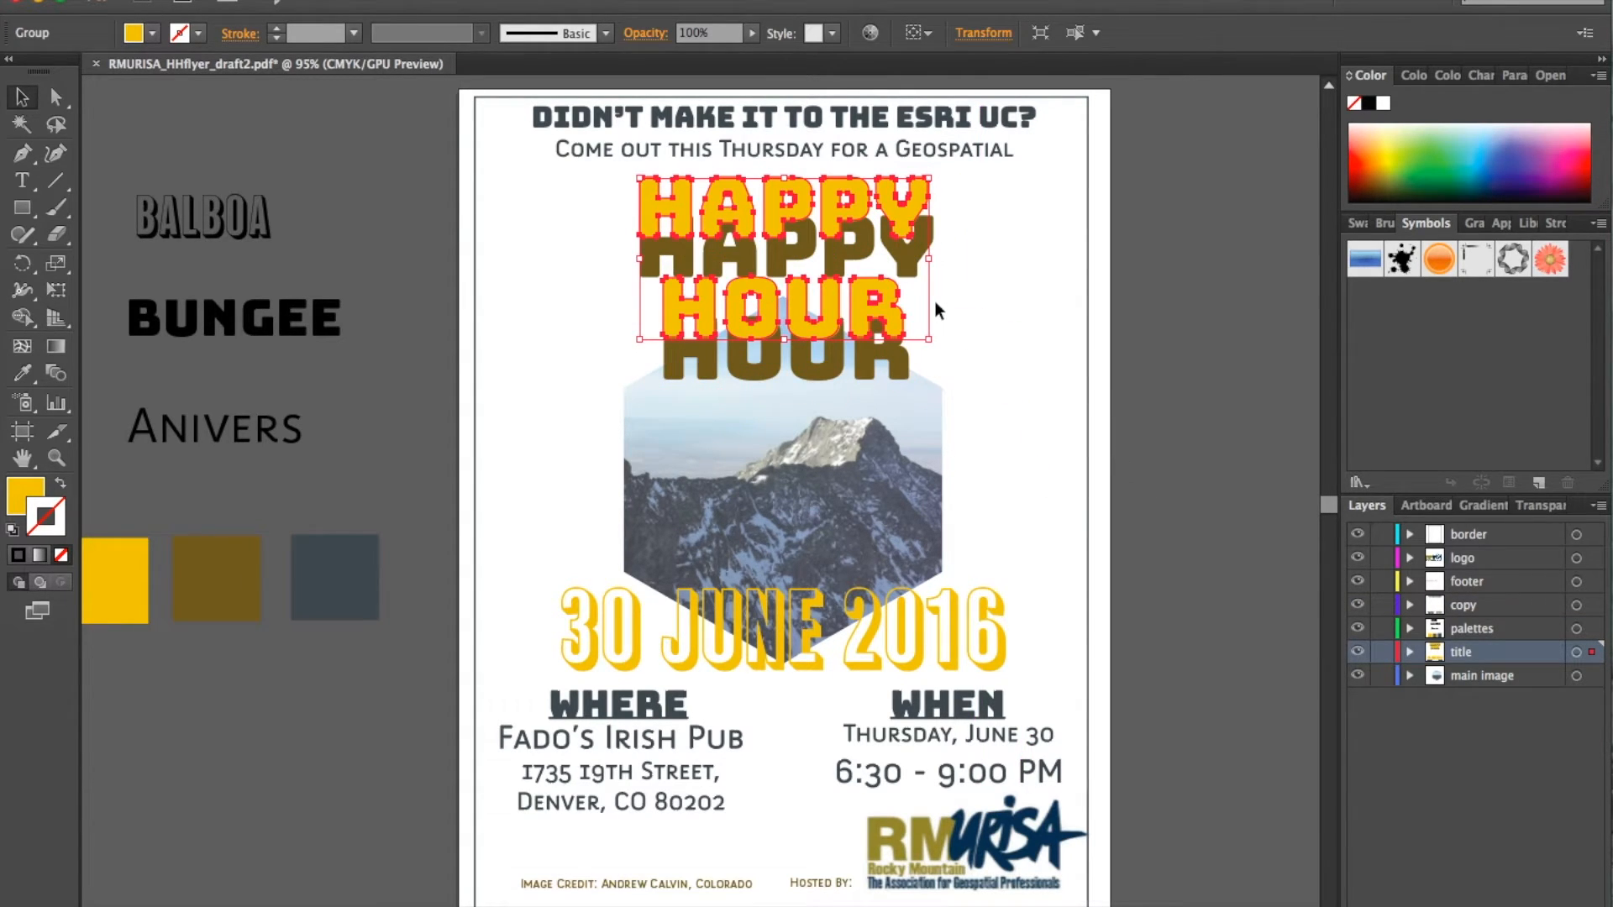
key("super+z")
key("super+z")
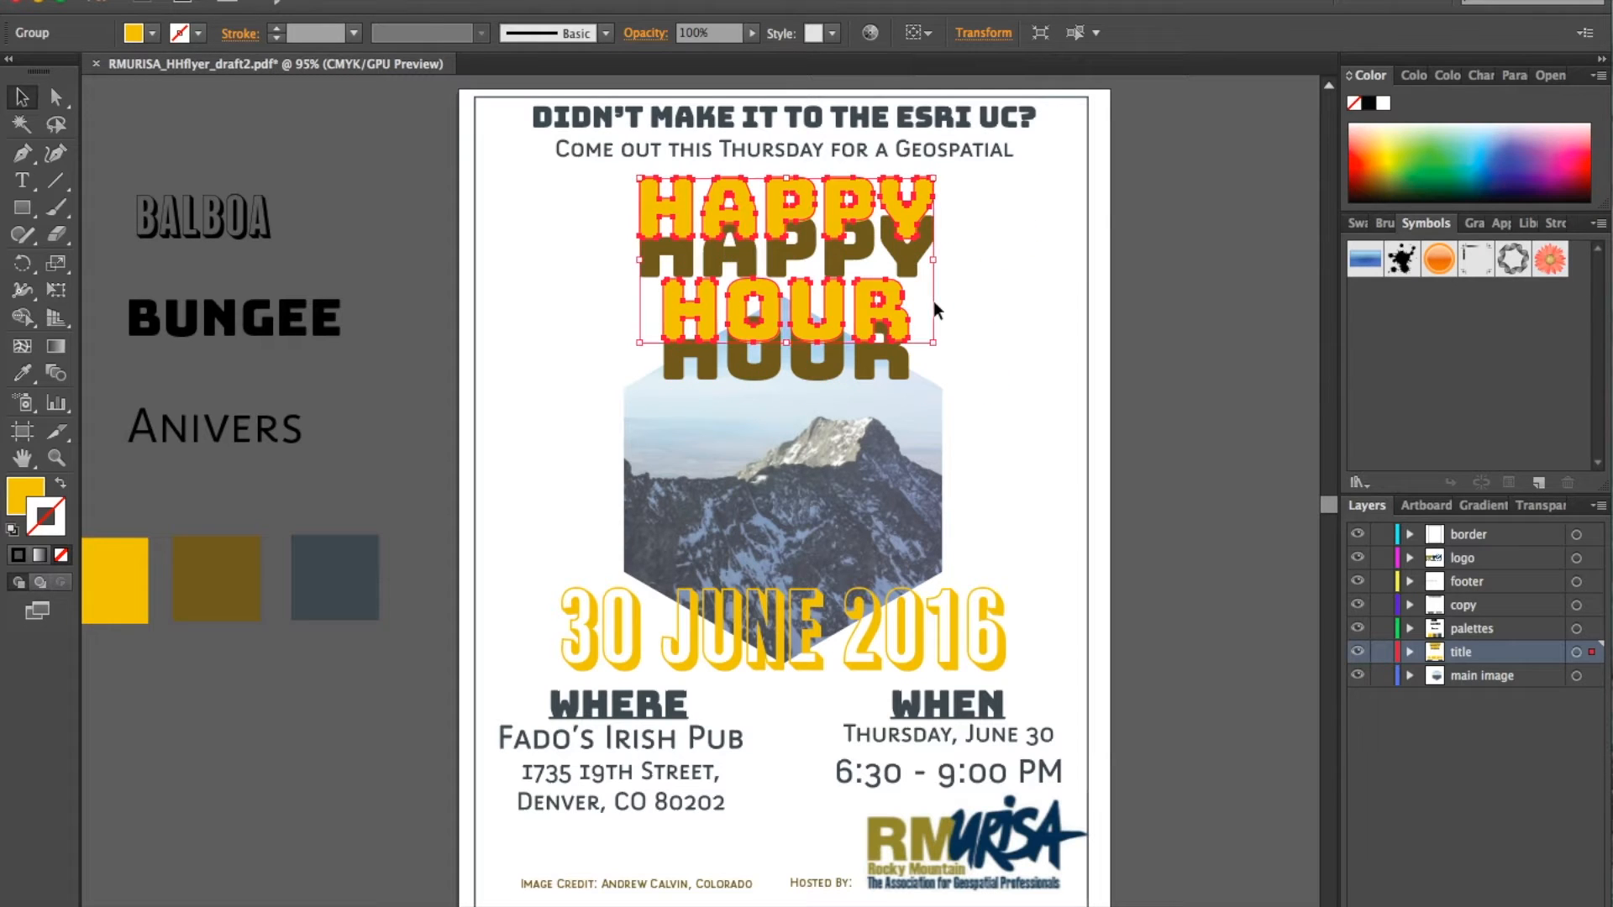
left_click(1207, 355)
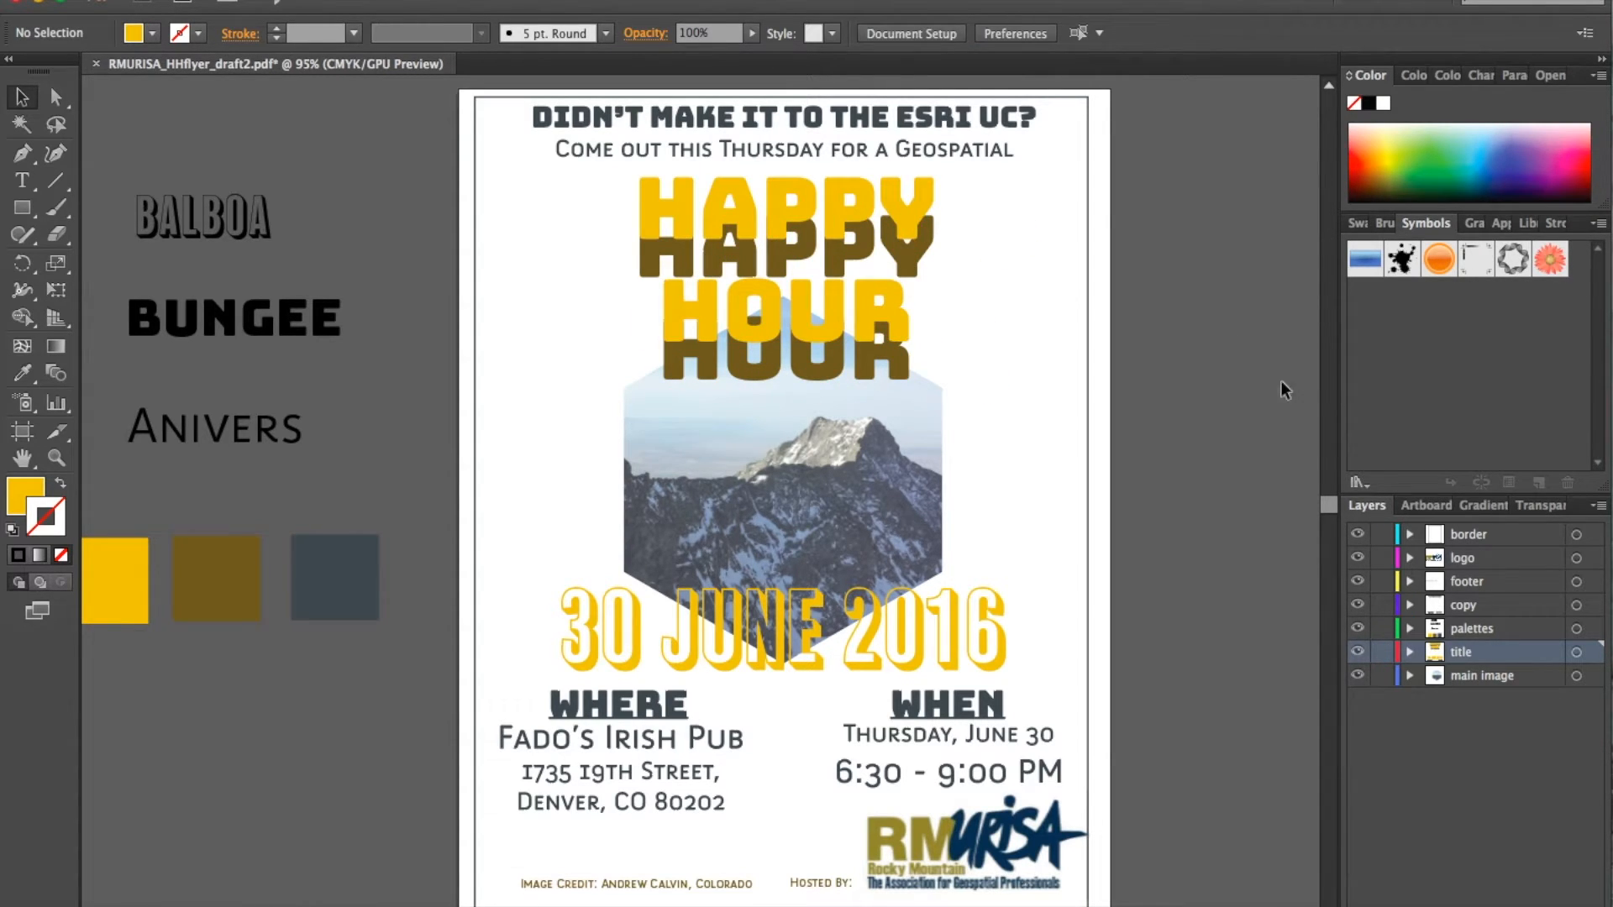
Step: Save the flyer document
left_click(242, 2)
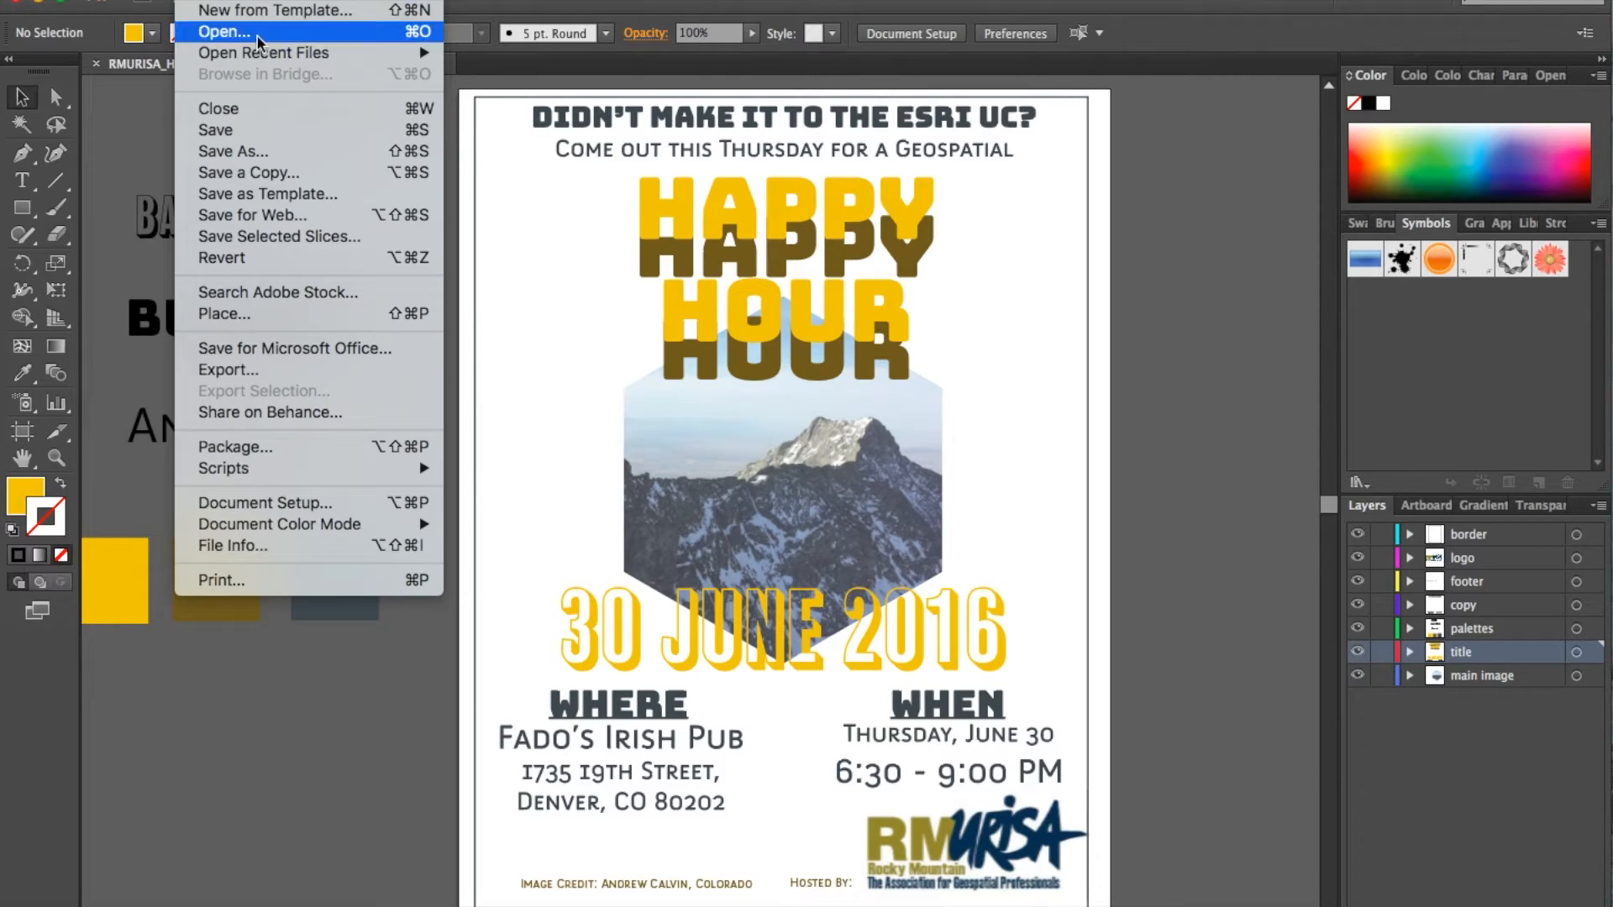
left_click(249, 137)
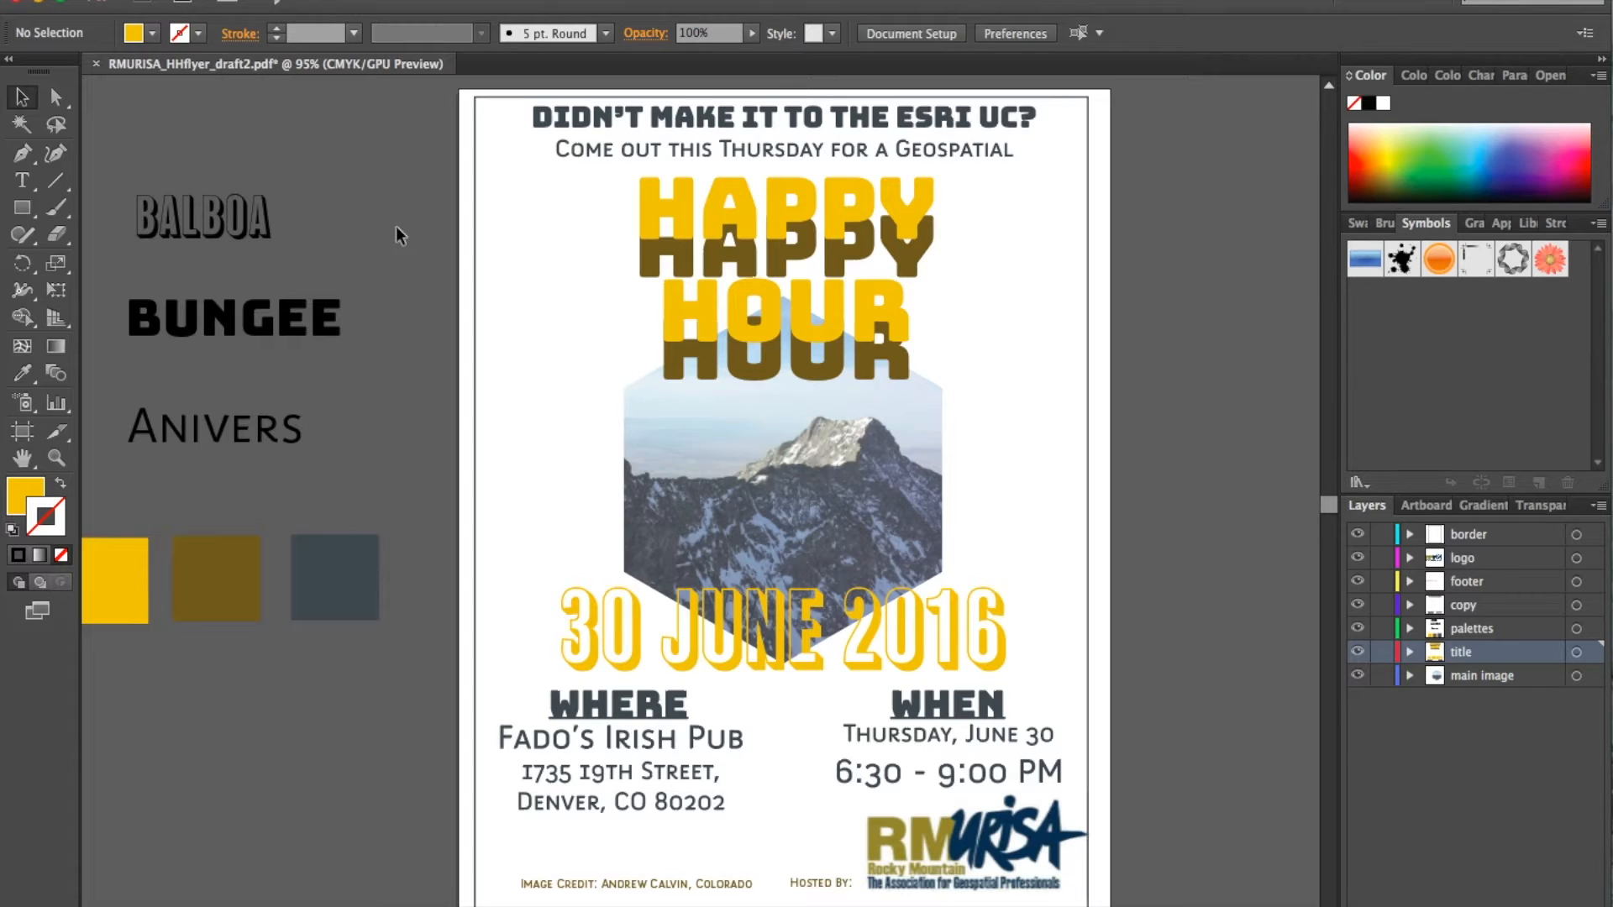
Step: Try deleting the font samples and colour swatches beside the artboard, and undo the deletion
scroll(361, 219, "left", 5)
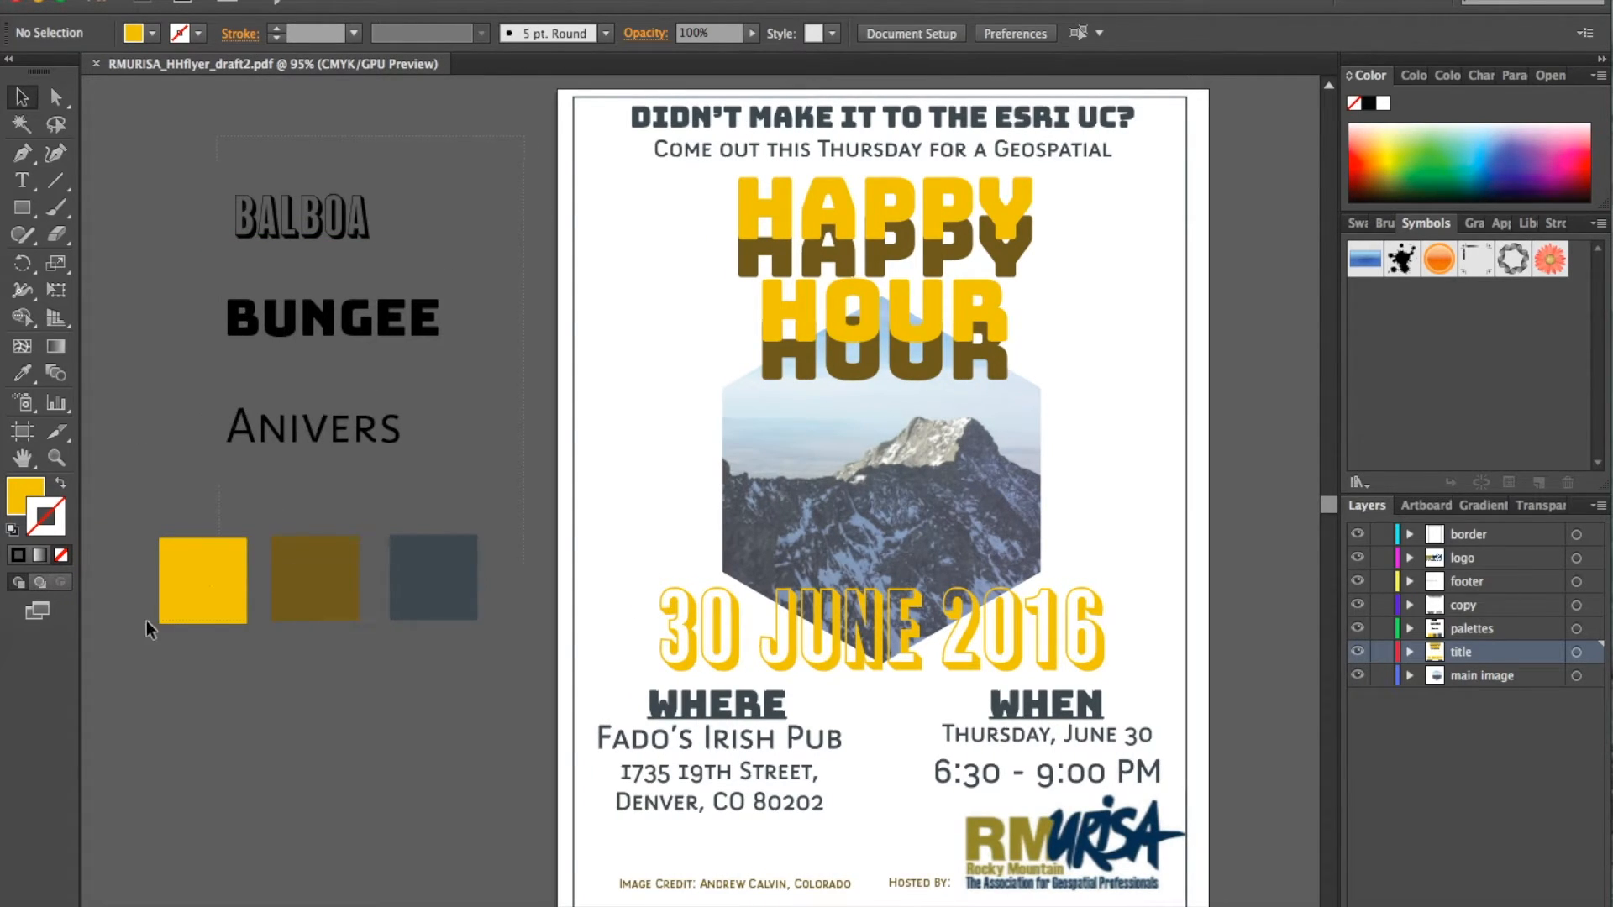
left_click_drag(146, 628, 415, 578)
key("Delete")
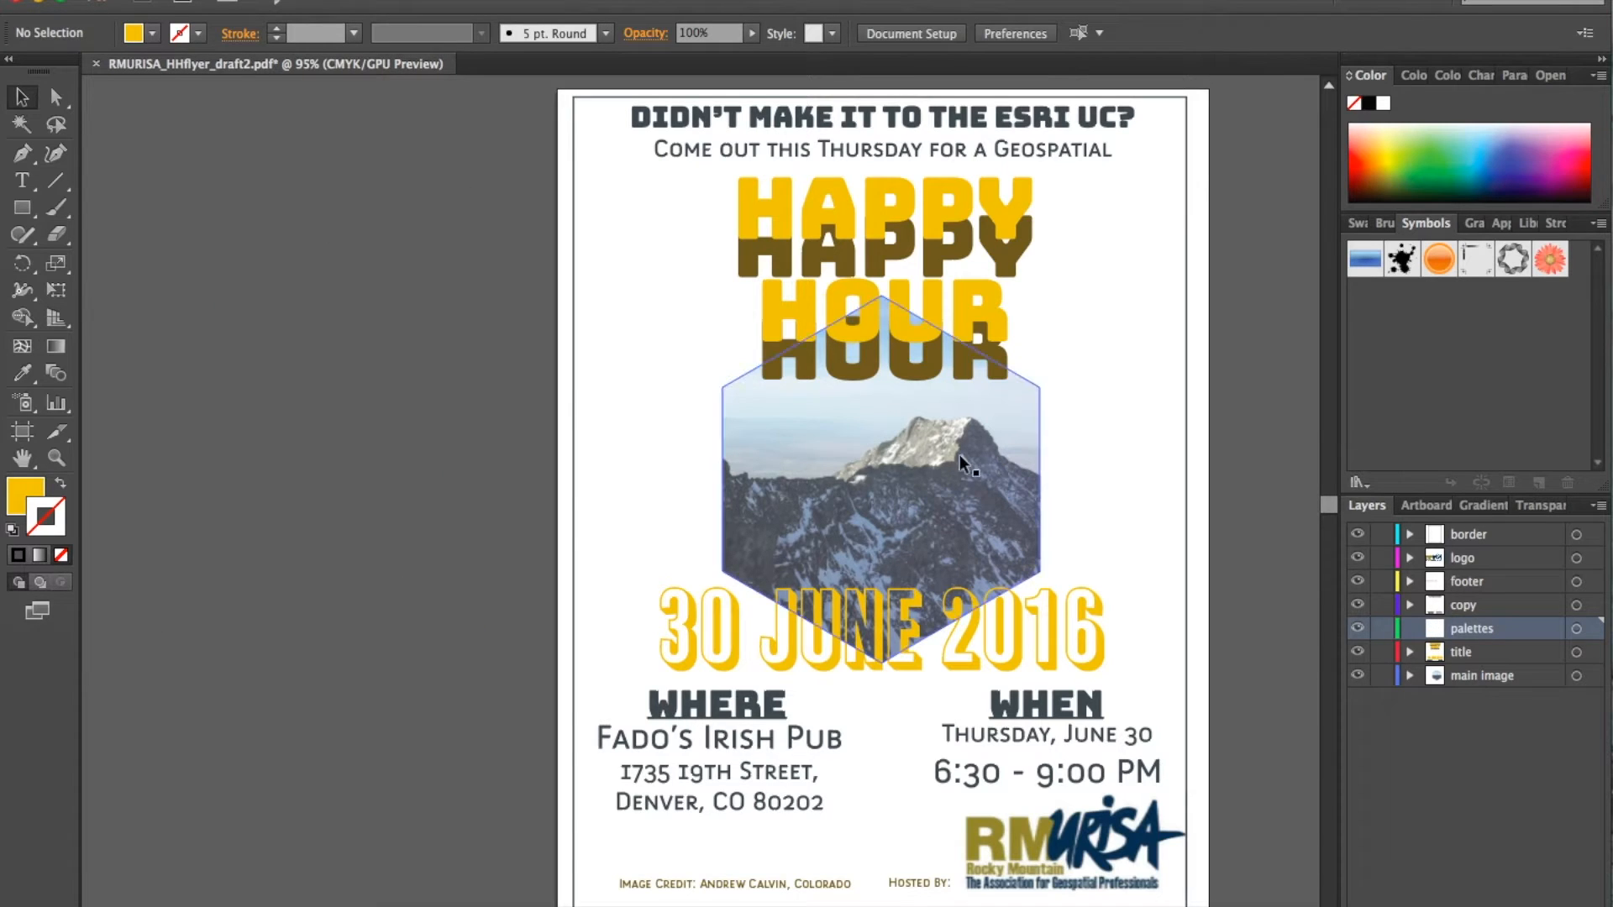
scroll(957, 457, "right", 3)
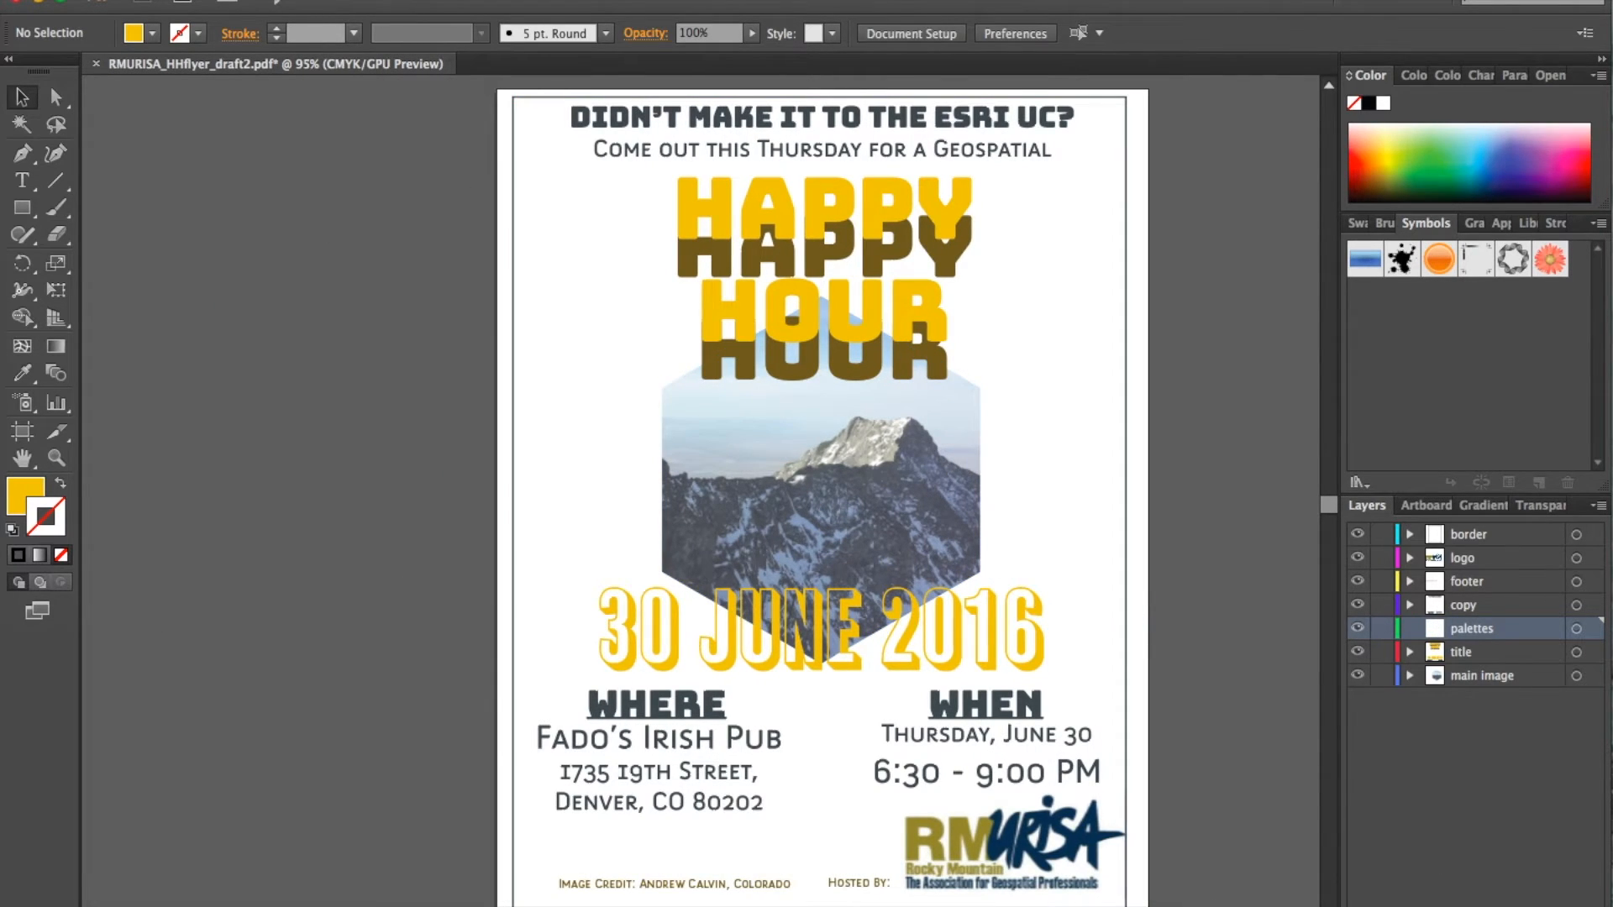
left_click(1568, 906)
key("ctrl+z")
key("ctrl+z")
Step: Try deleting the whole palettes layer with its artwork, and undo the deletion
left_click(1204, 632)
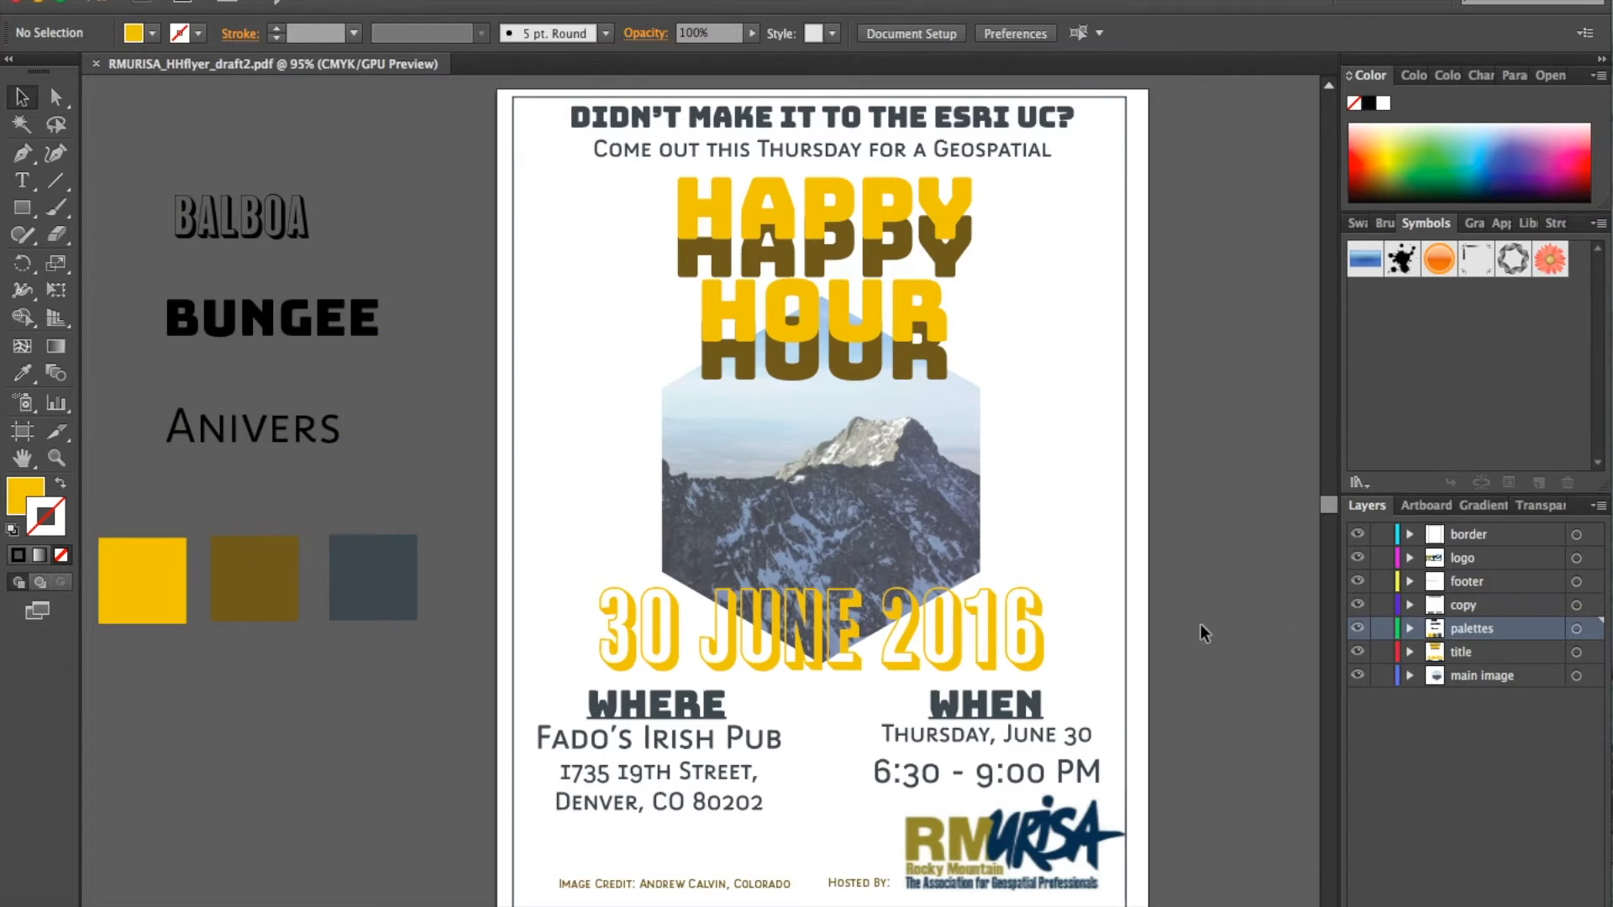
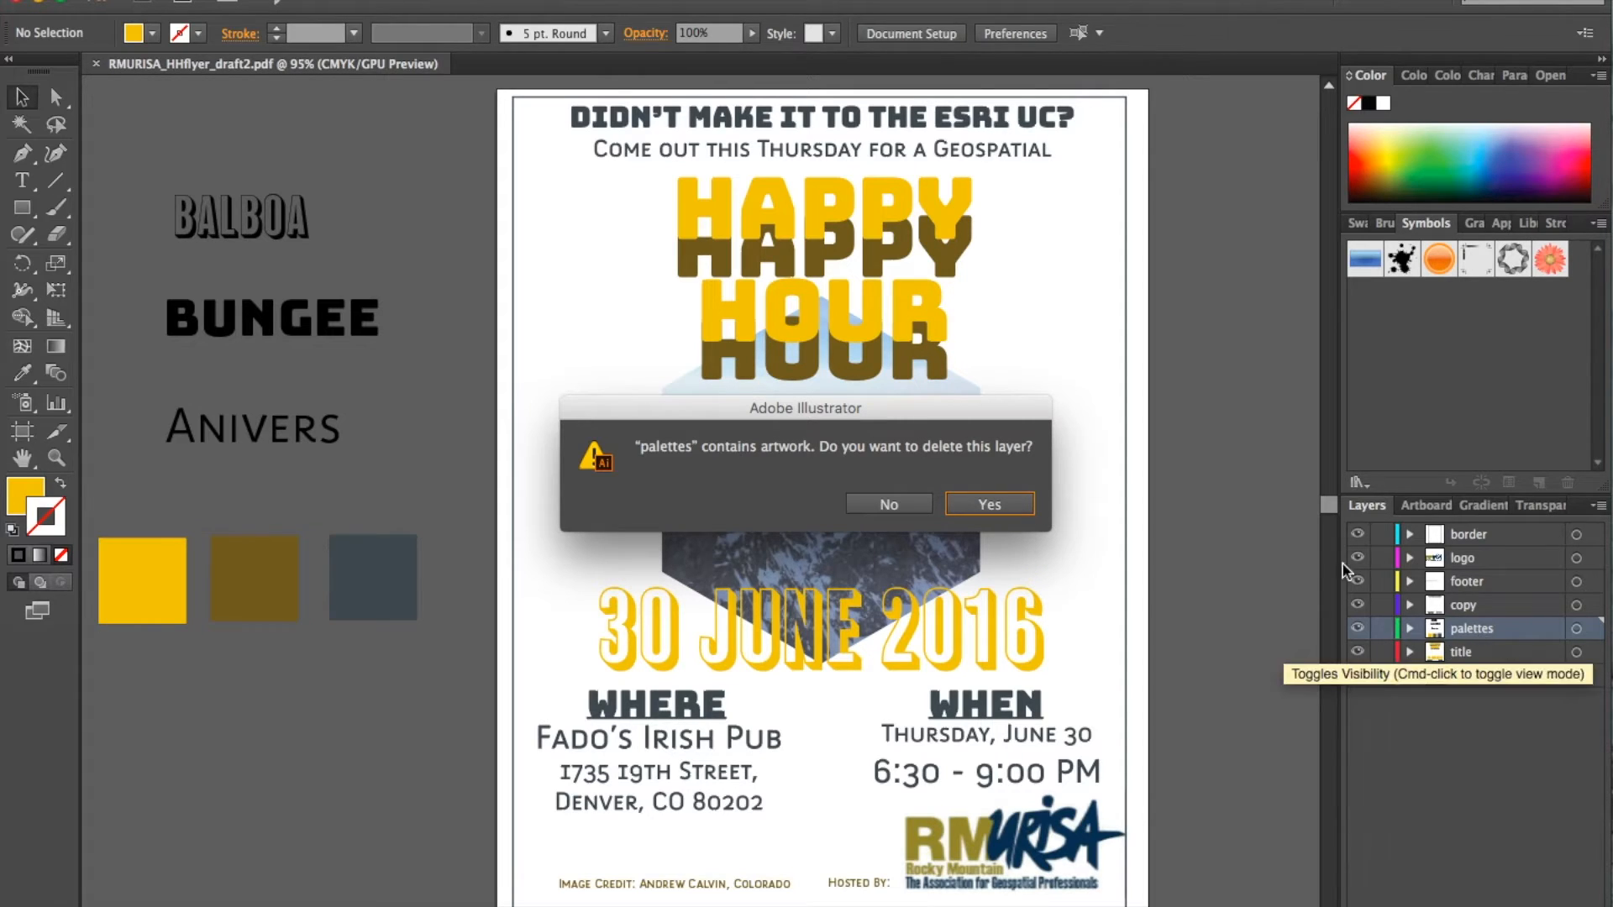
left_click(1009, 506)
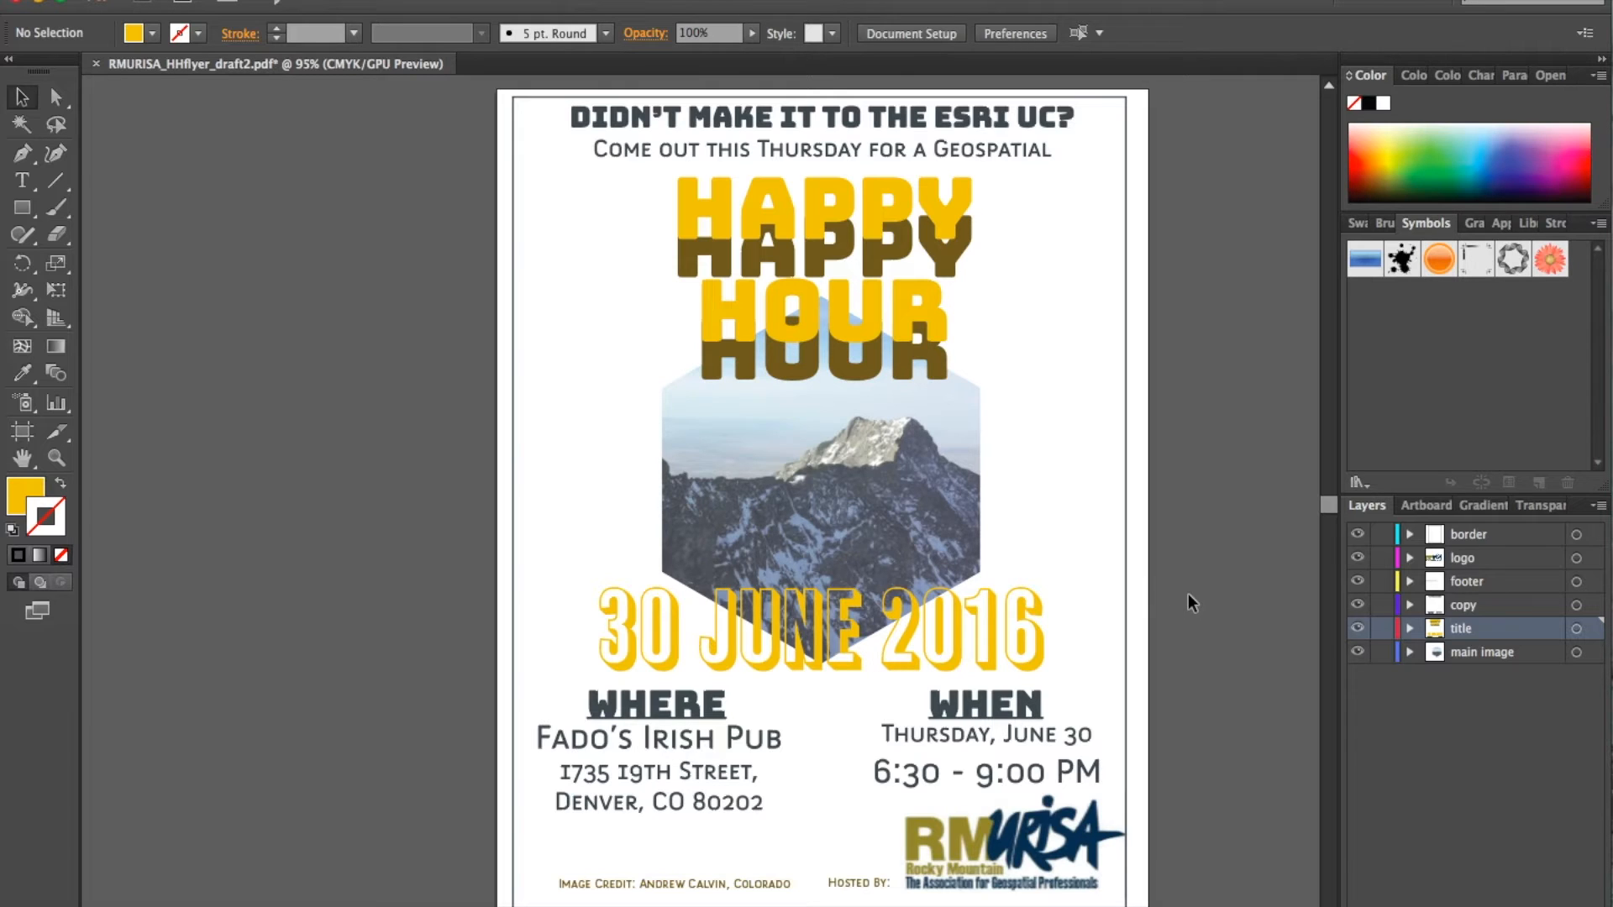
key("ctrl+z")
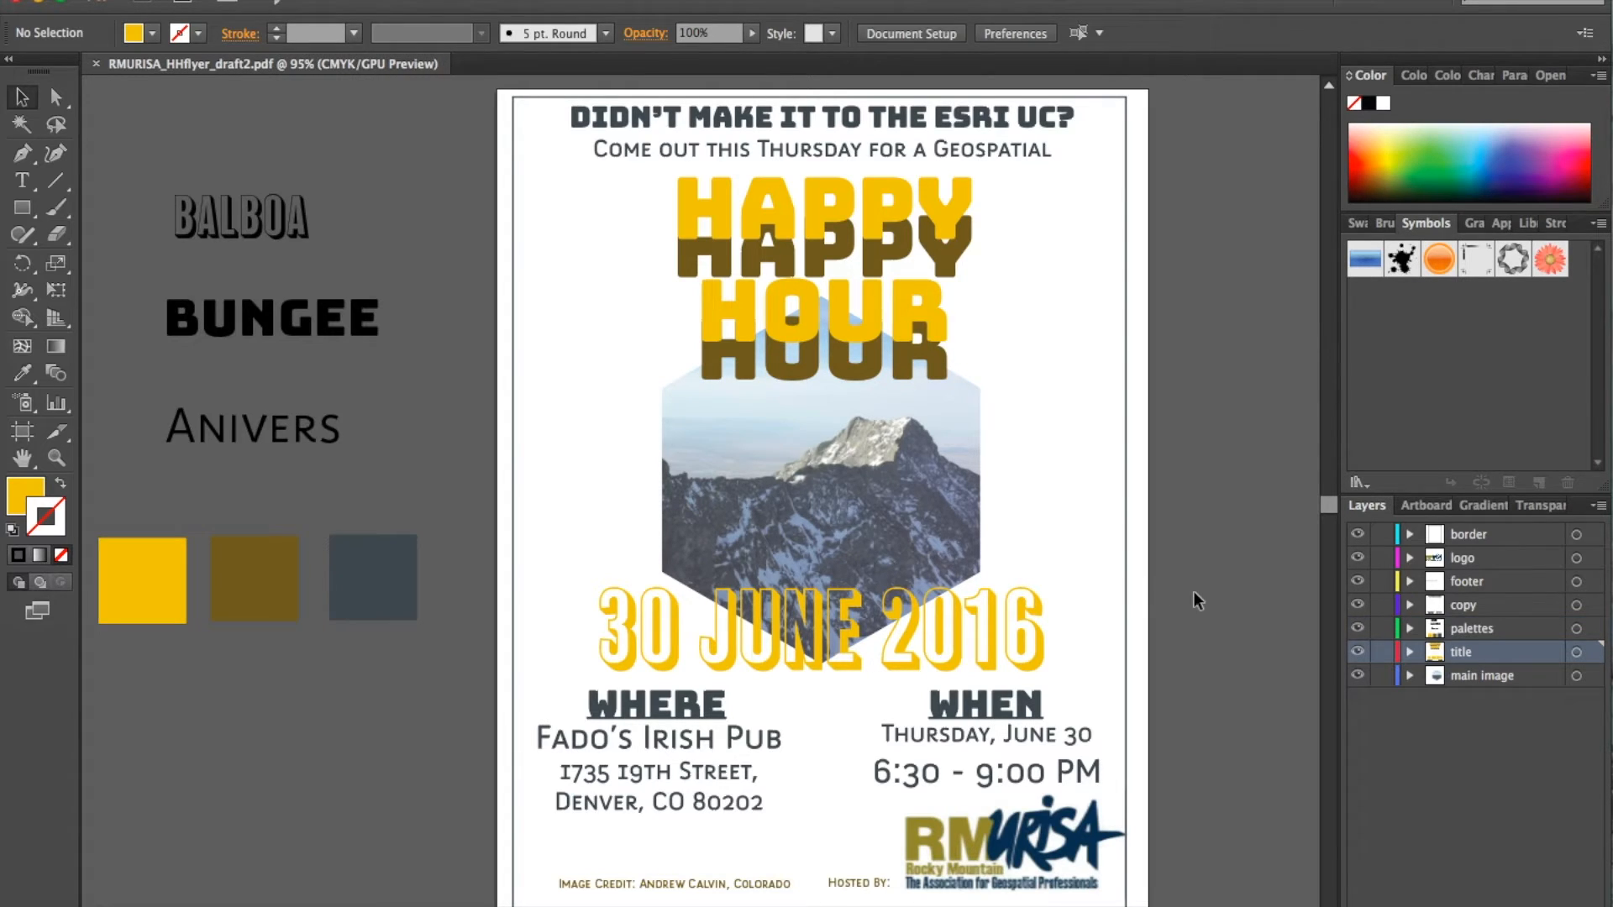
Step: Delete the font samples and colour swatches beside the flyer, and remove the emptied palettes layer
left_click(106, 598)
key("Delete")
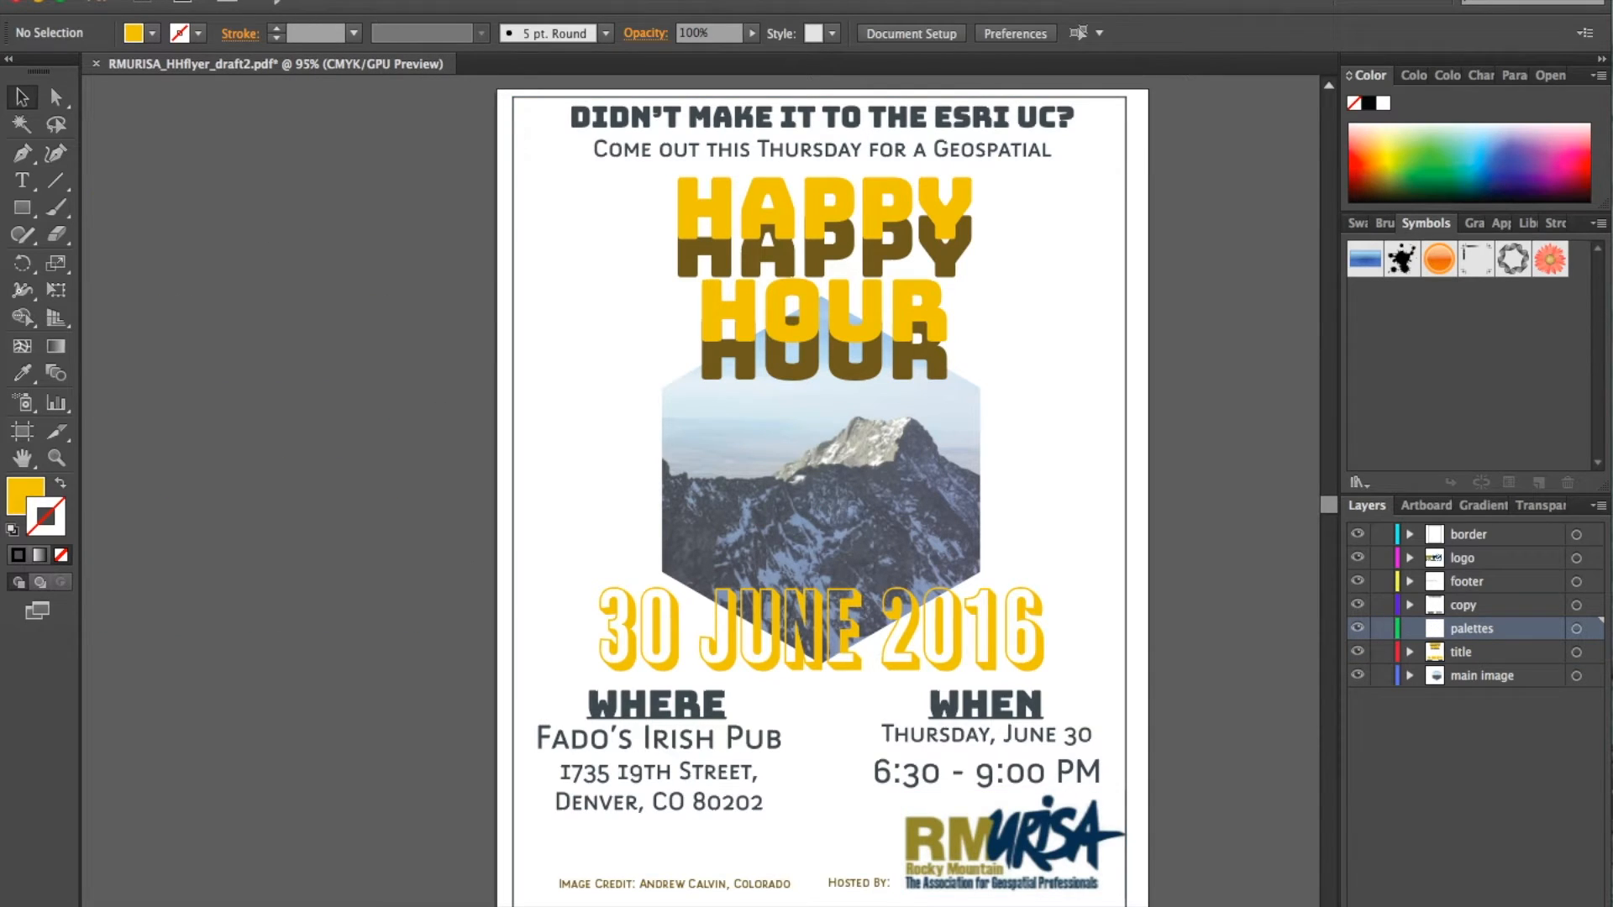
key("Delete")
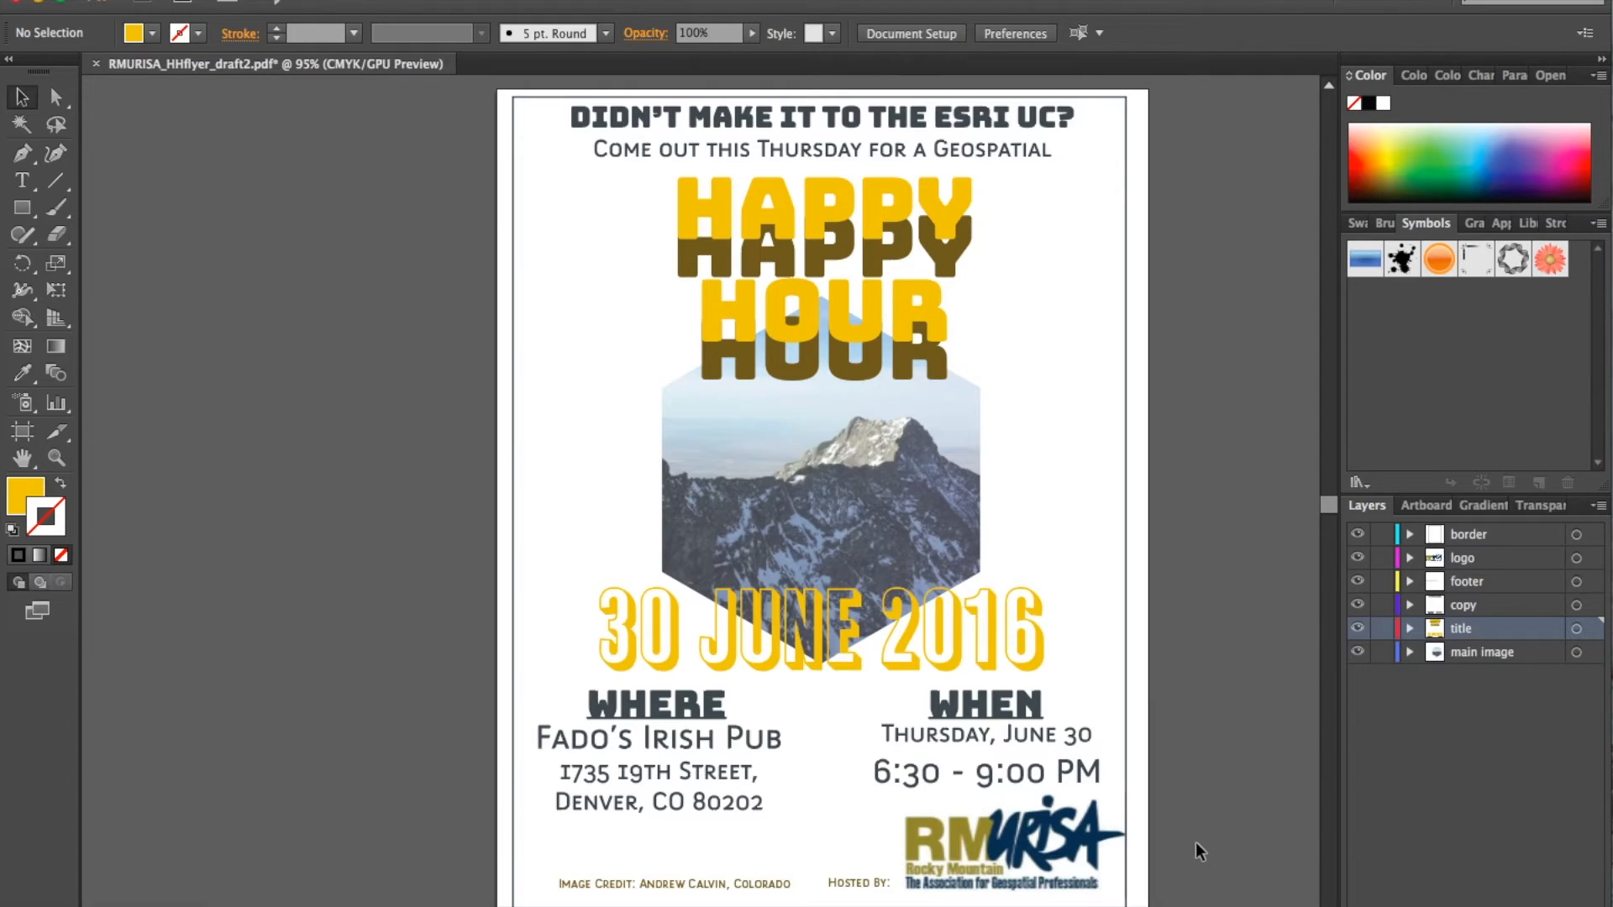
Step: Move the image credit, the "Hosted By:" text and the RMURISA logo slightly down towards the flyer's lower border
left_click(1023, 882)
left_click(861, 882, "shift")
scroll(848, 827, "down", 1)
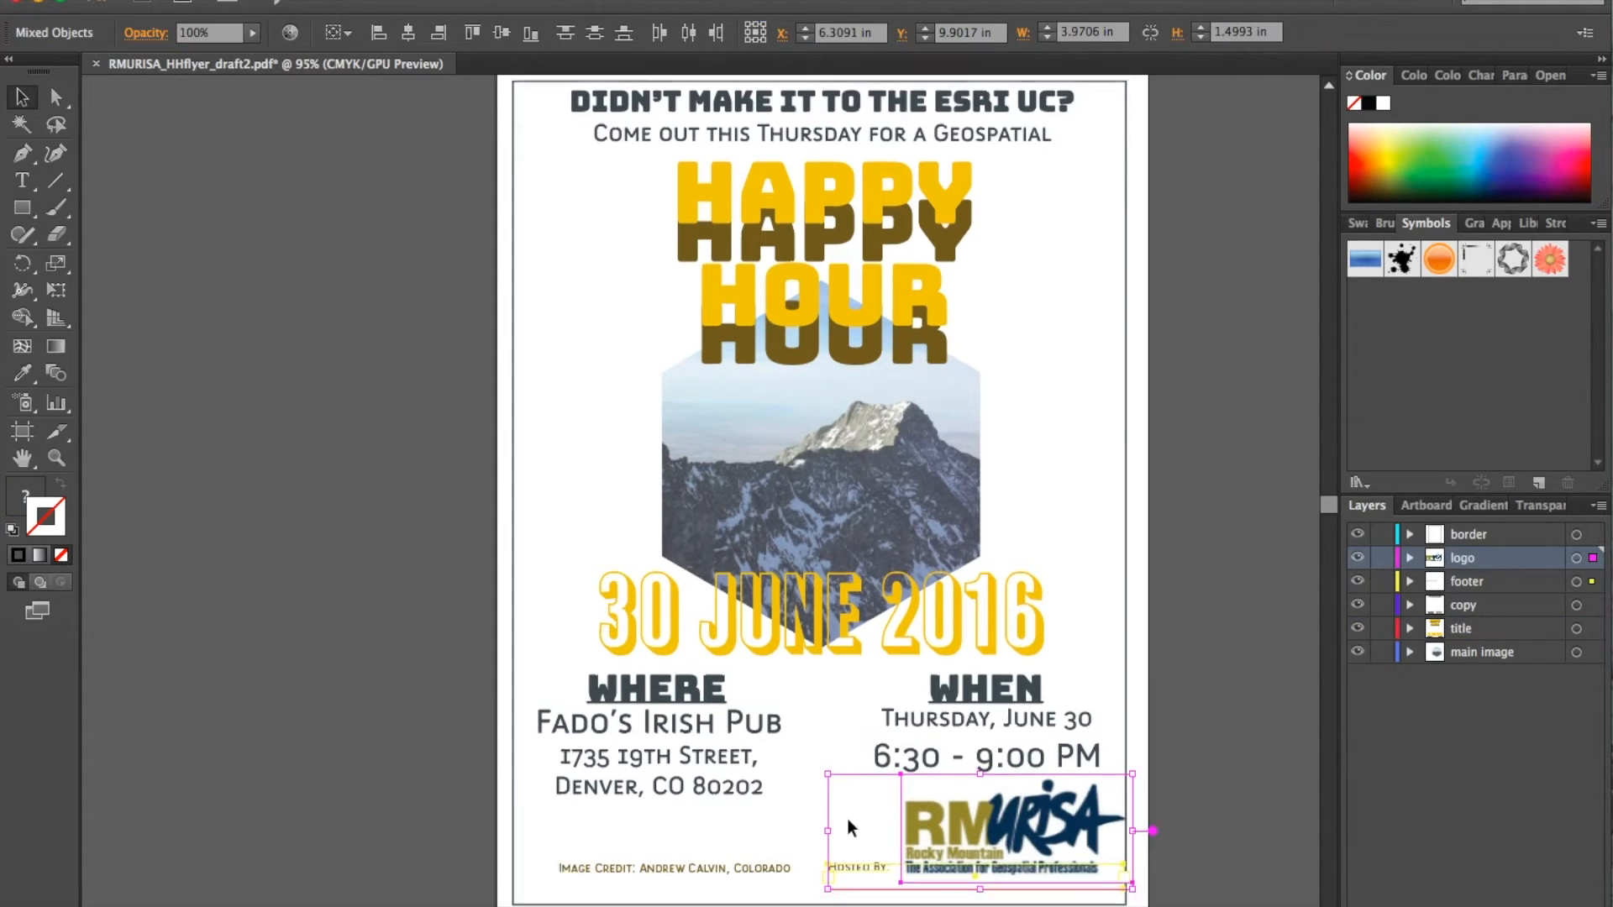
scroll(848, 820, "down", 5)
left_click(857, 740)
left_click(860, 708)
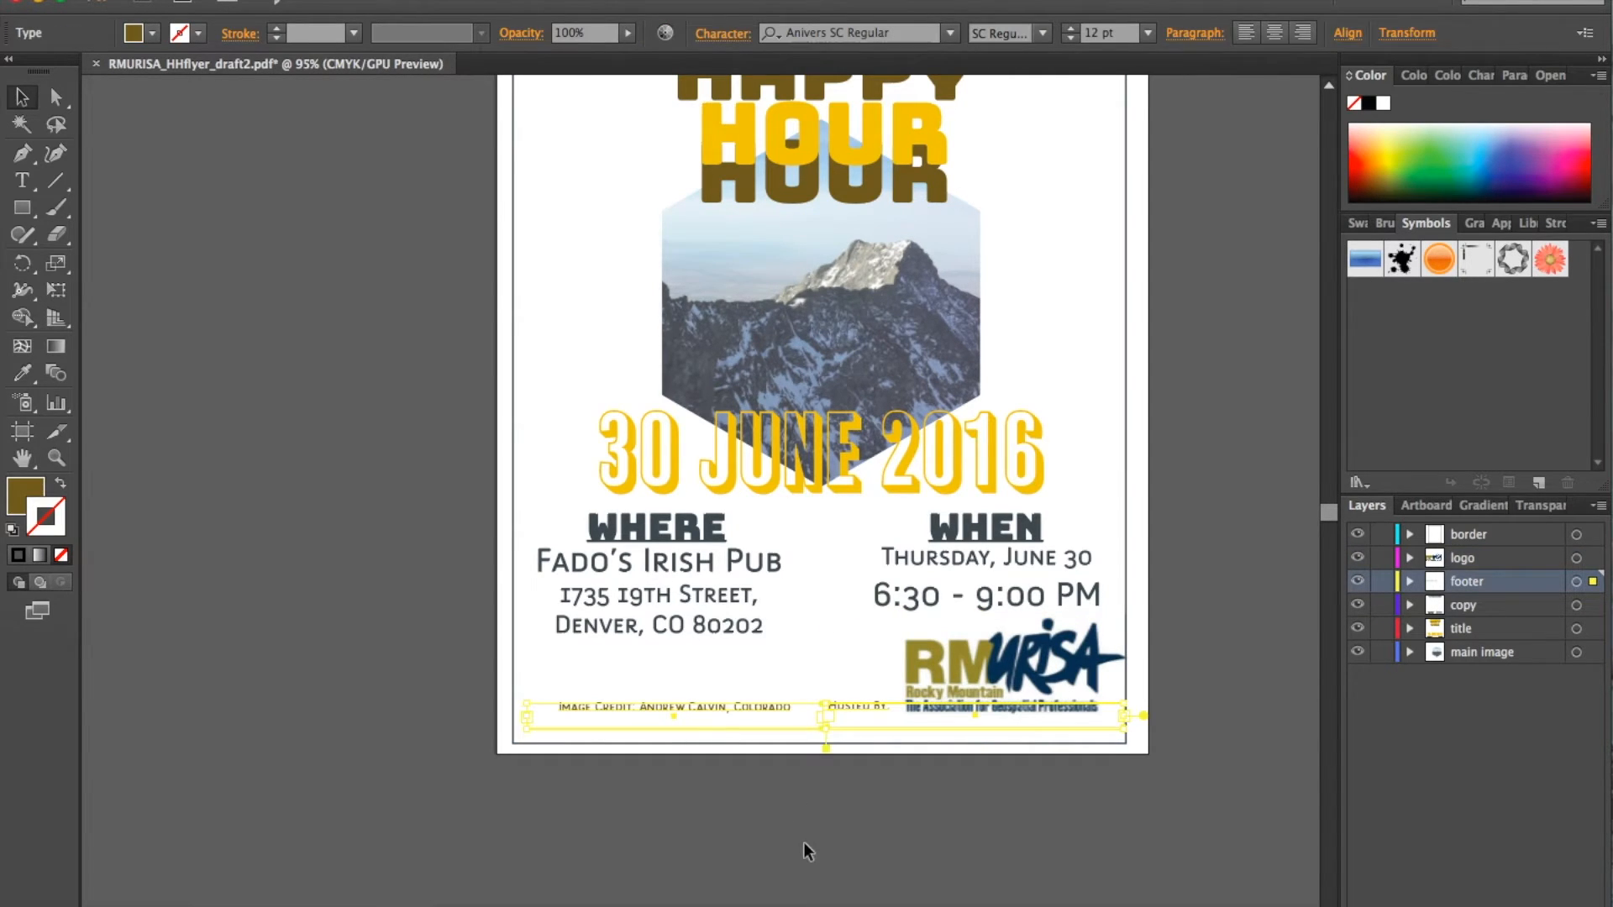
left_click(803, 842)
left_click_drag(694, 707, 683, 720)
left_click(864, 706, "shift")
left_click_drag(863, 707, 863, 713)
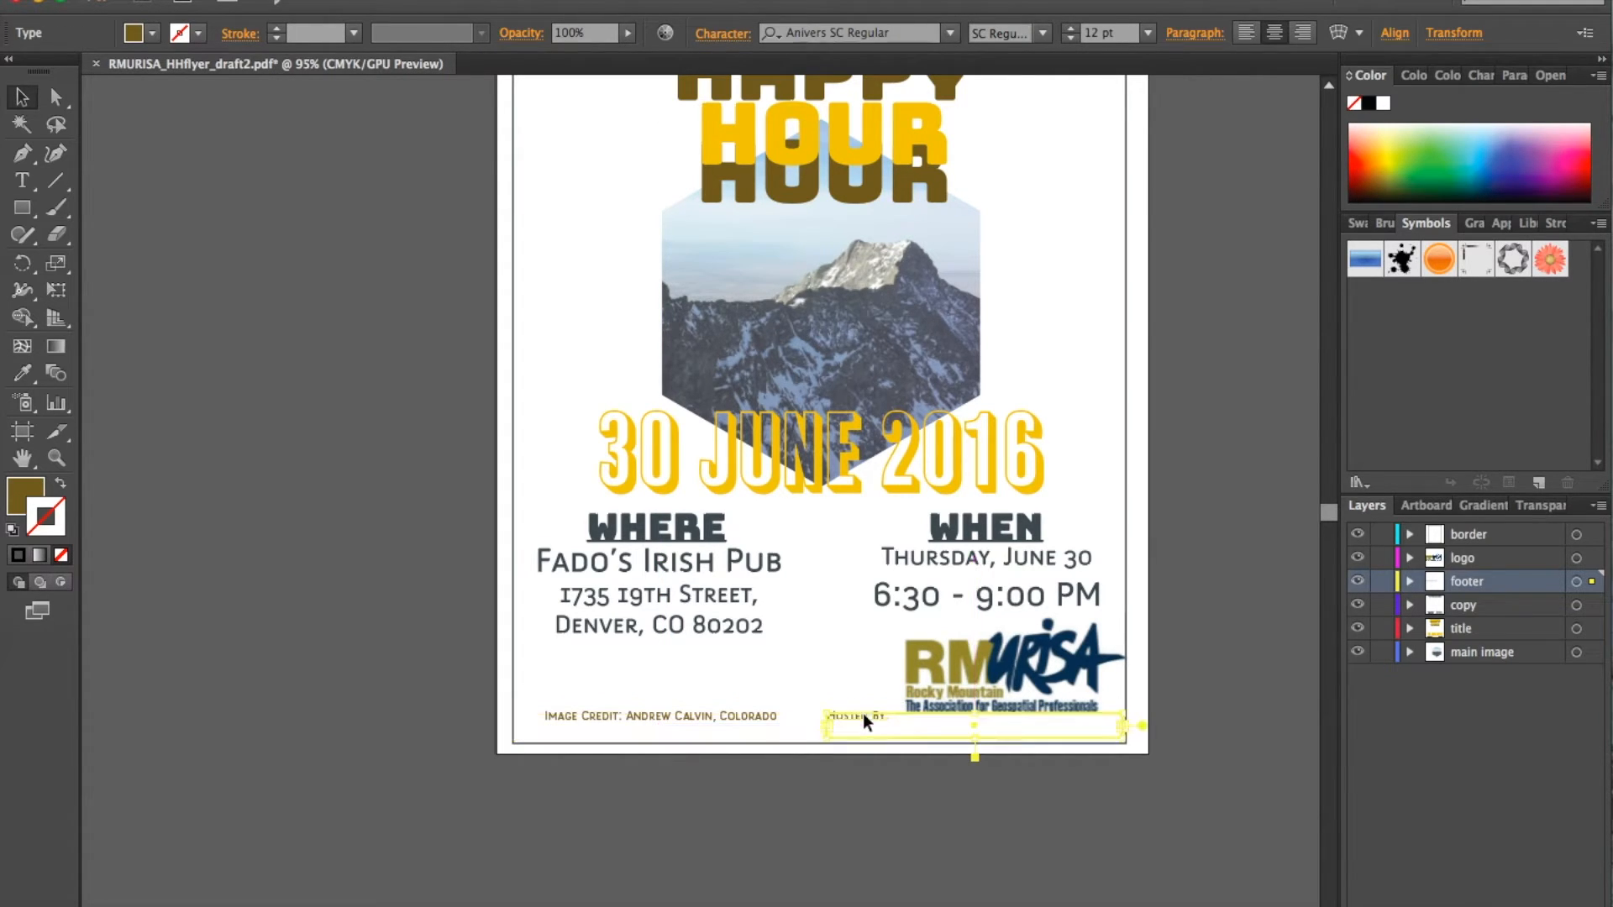
left_click_drag(1054, 679, 1055, 698)
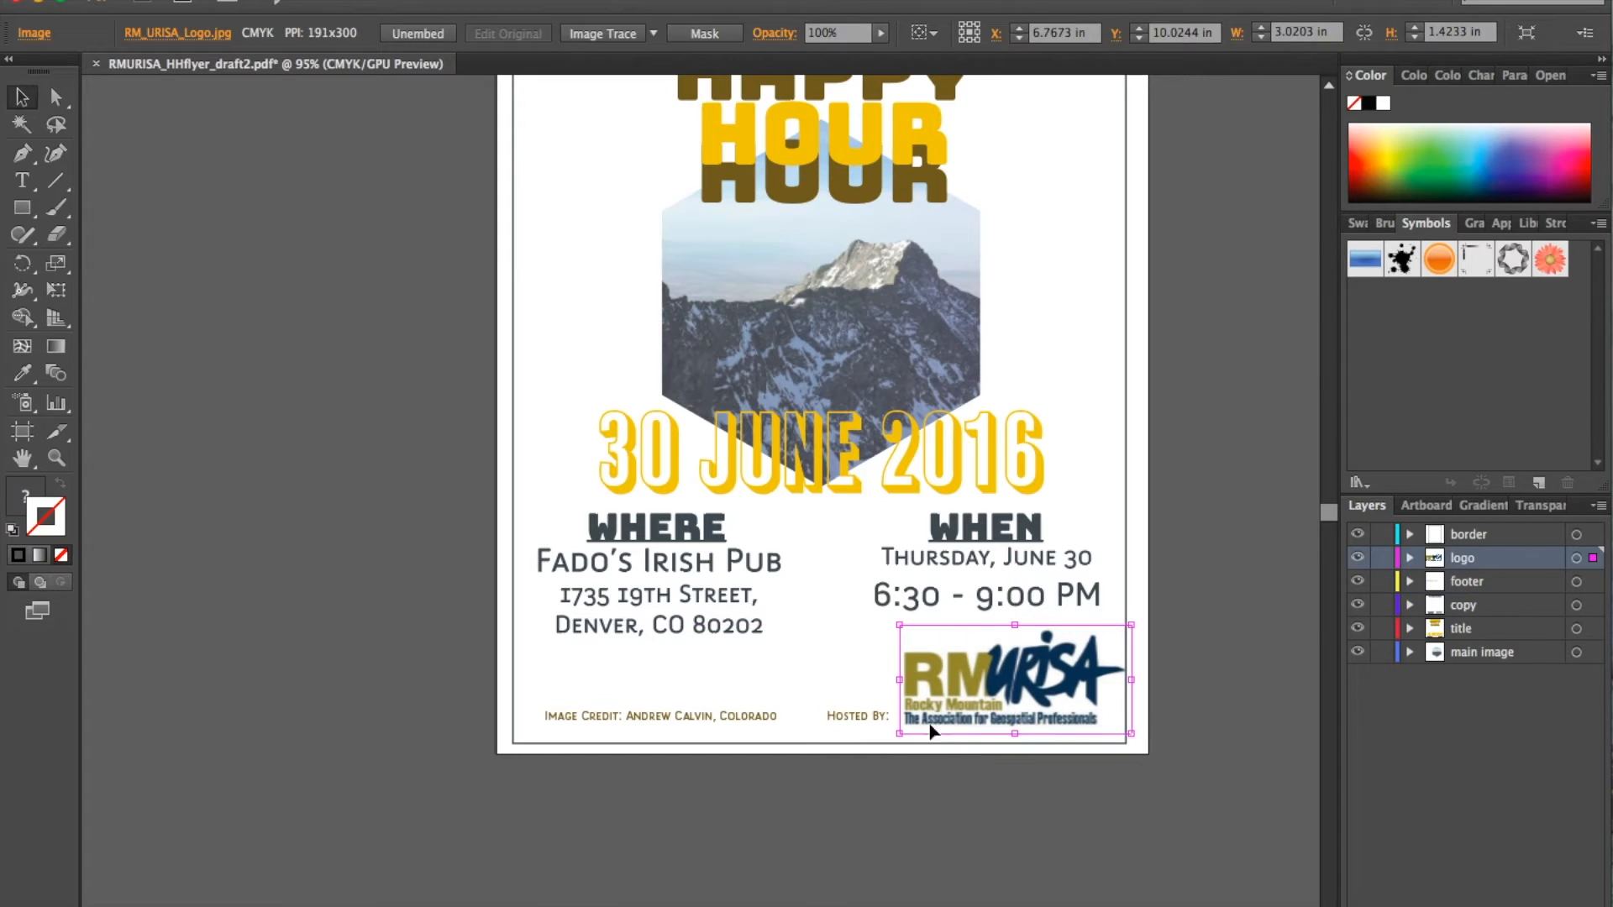
Step: Set the "Hosted By:" text to 24 pt and shift it and the image credit left to clear the logo
left_click(859, 719)
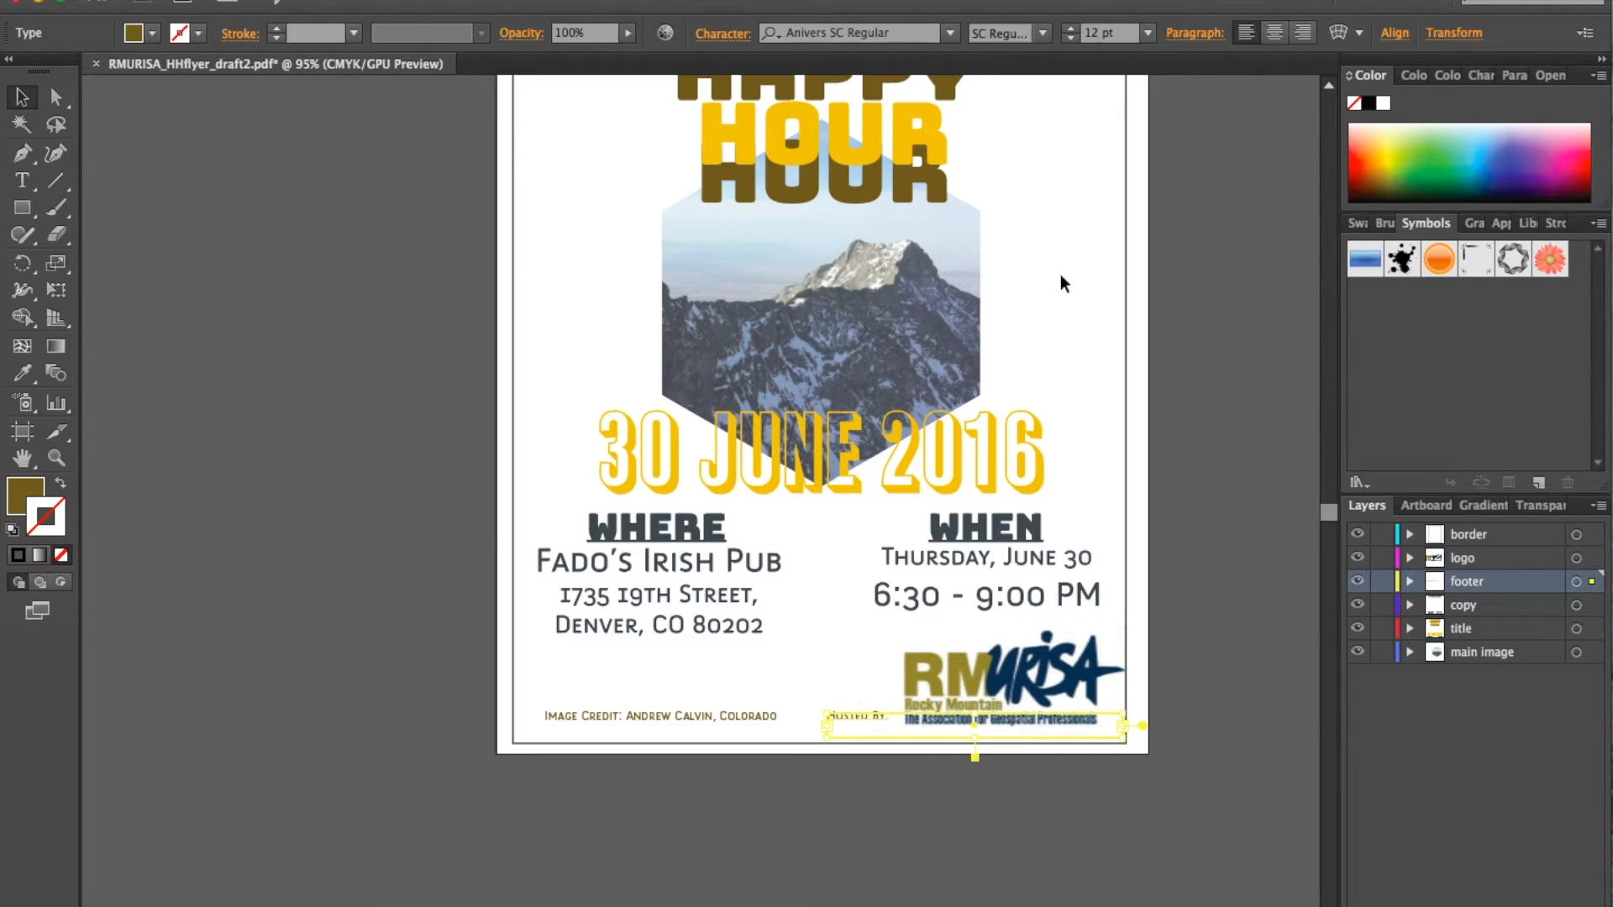
left_click(1147, 33)
left_click(1185, 334)
left_click_drag(828, 712, 786, 713)
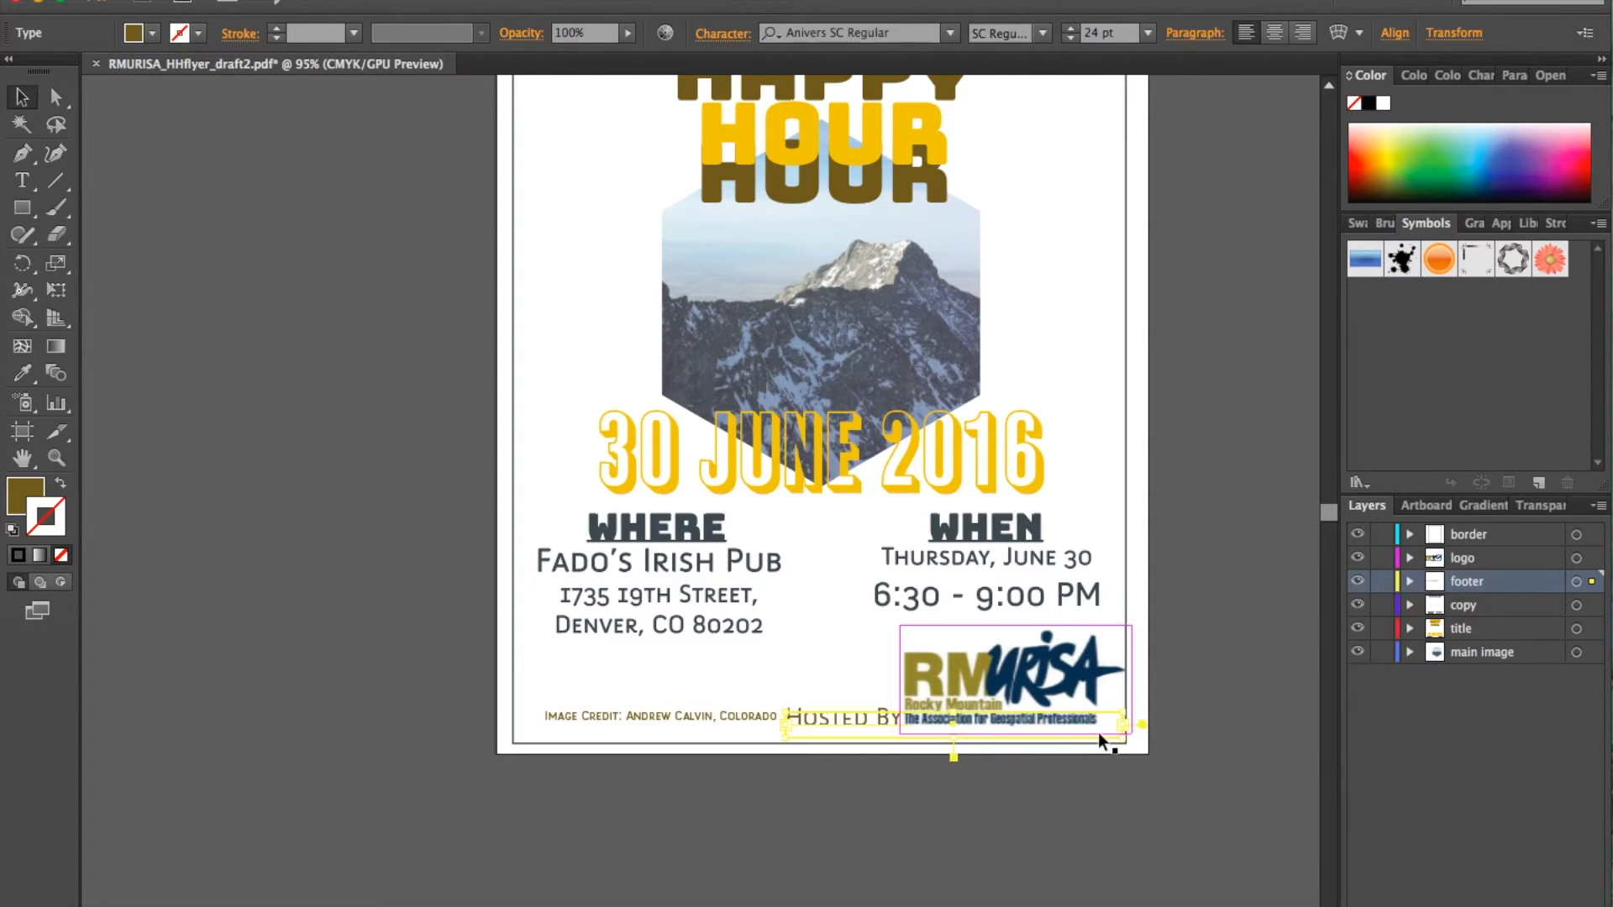
left_click(684, 716)
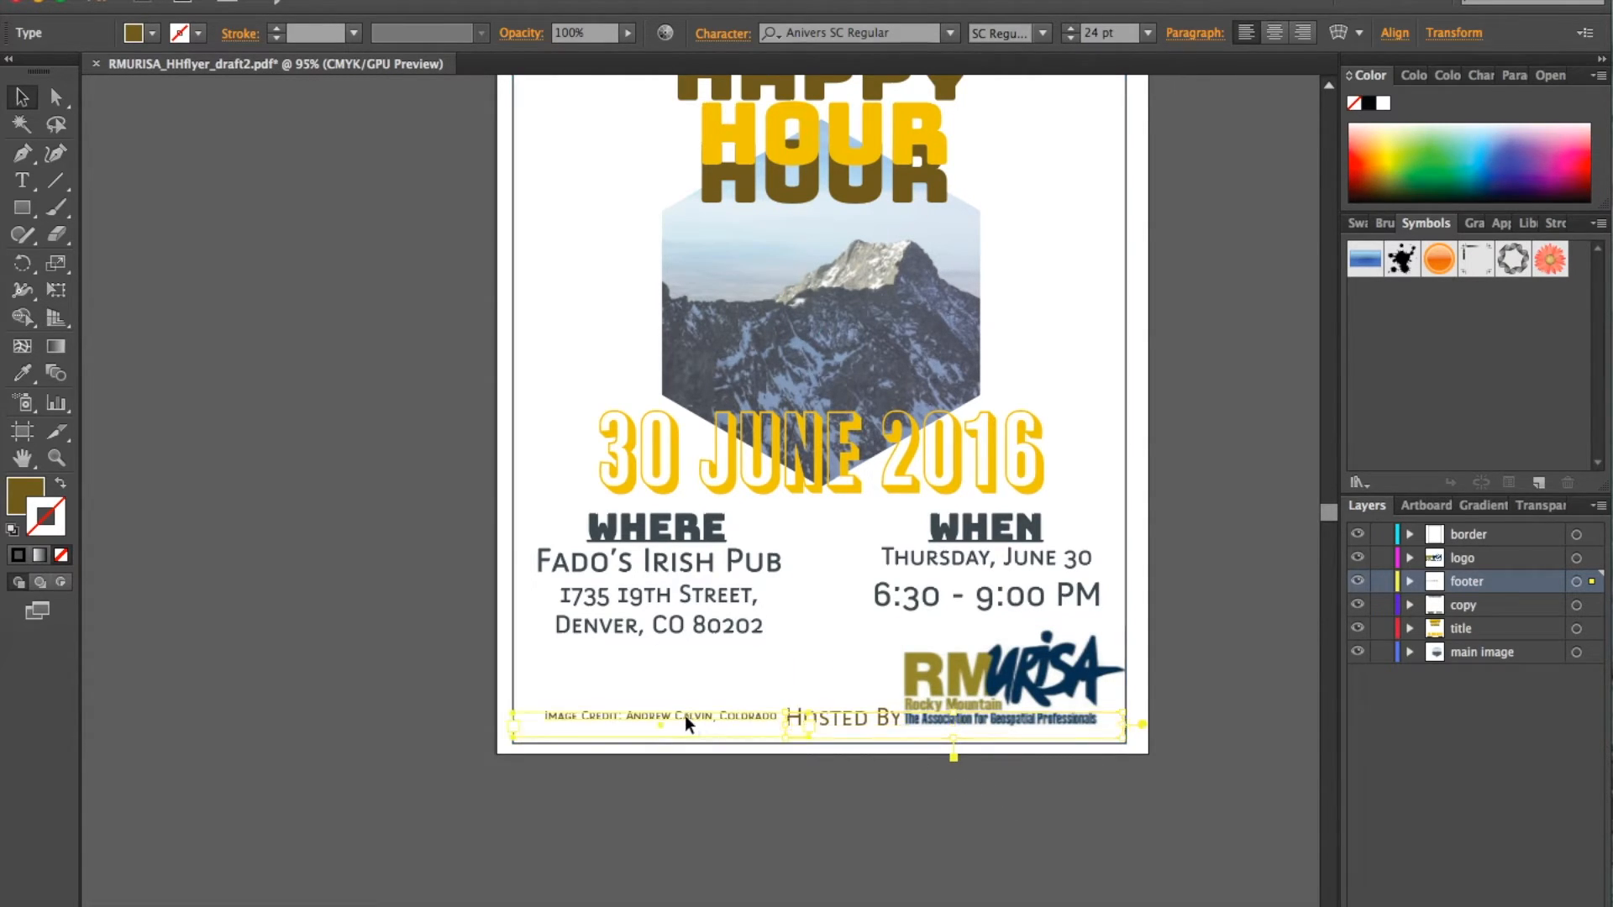
left_click_drag(796, 726, 764, 726)
Step: Nudge the "Hosted By:" text sideways until it sits between the image credit and the logo without touching either
left_click(836, 718)
key("shift+Left")
key("shift+Left")
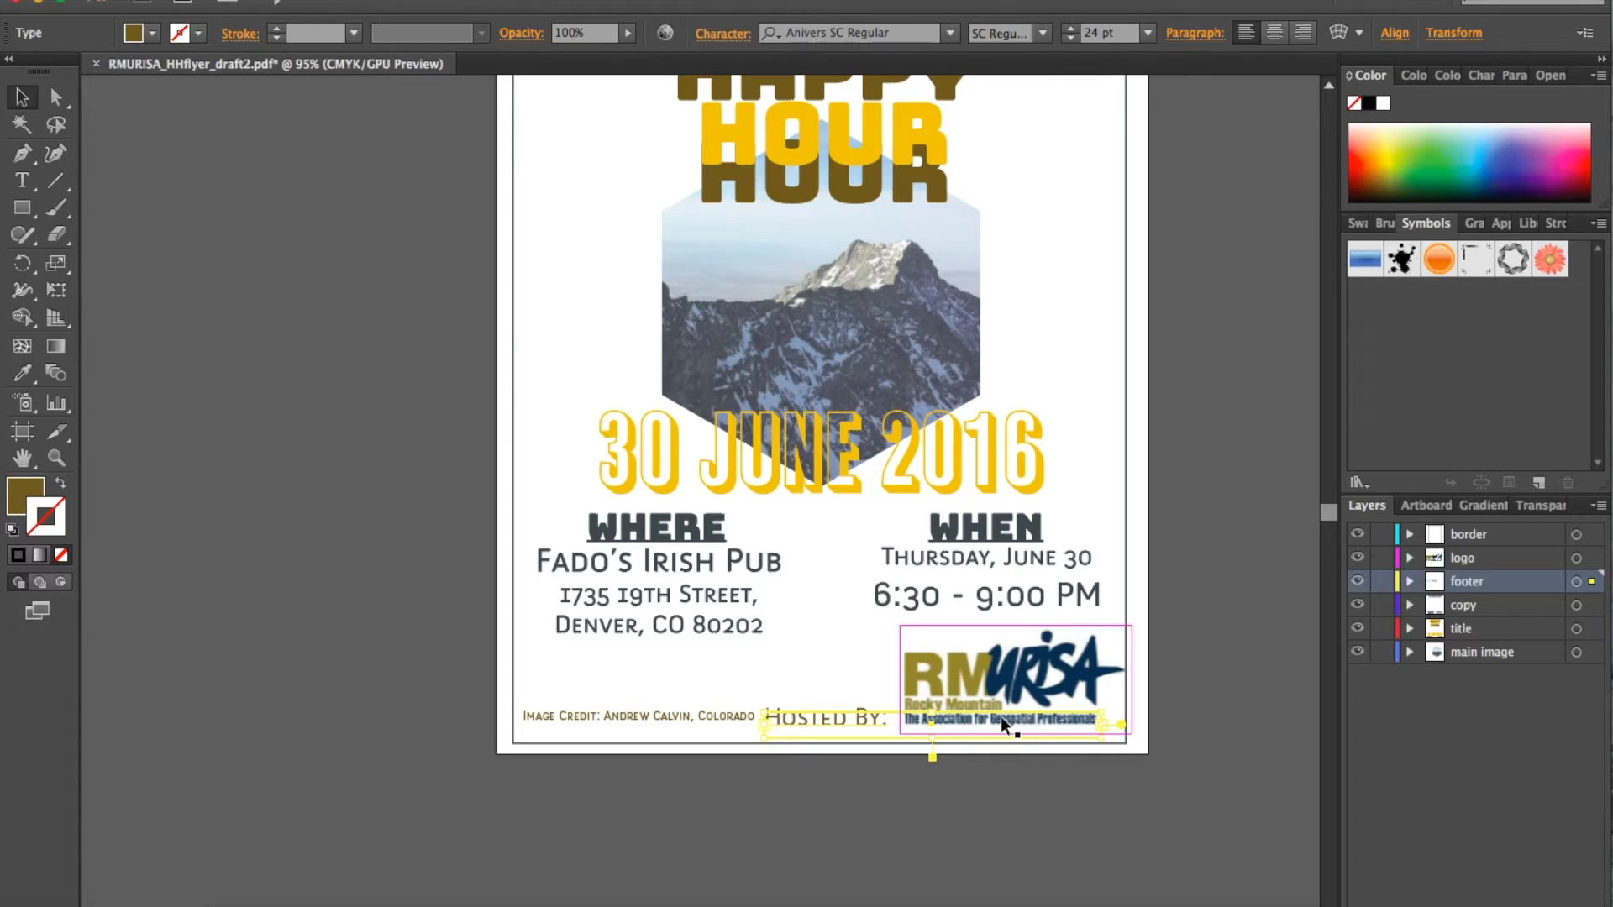
key("shift+Right")
key("shift+Right")
key("shift+Right")
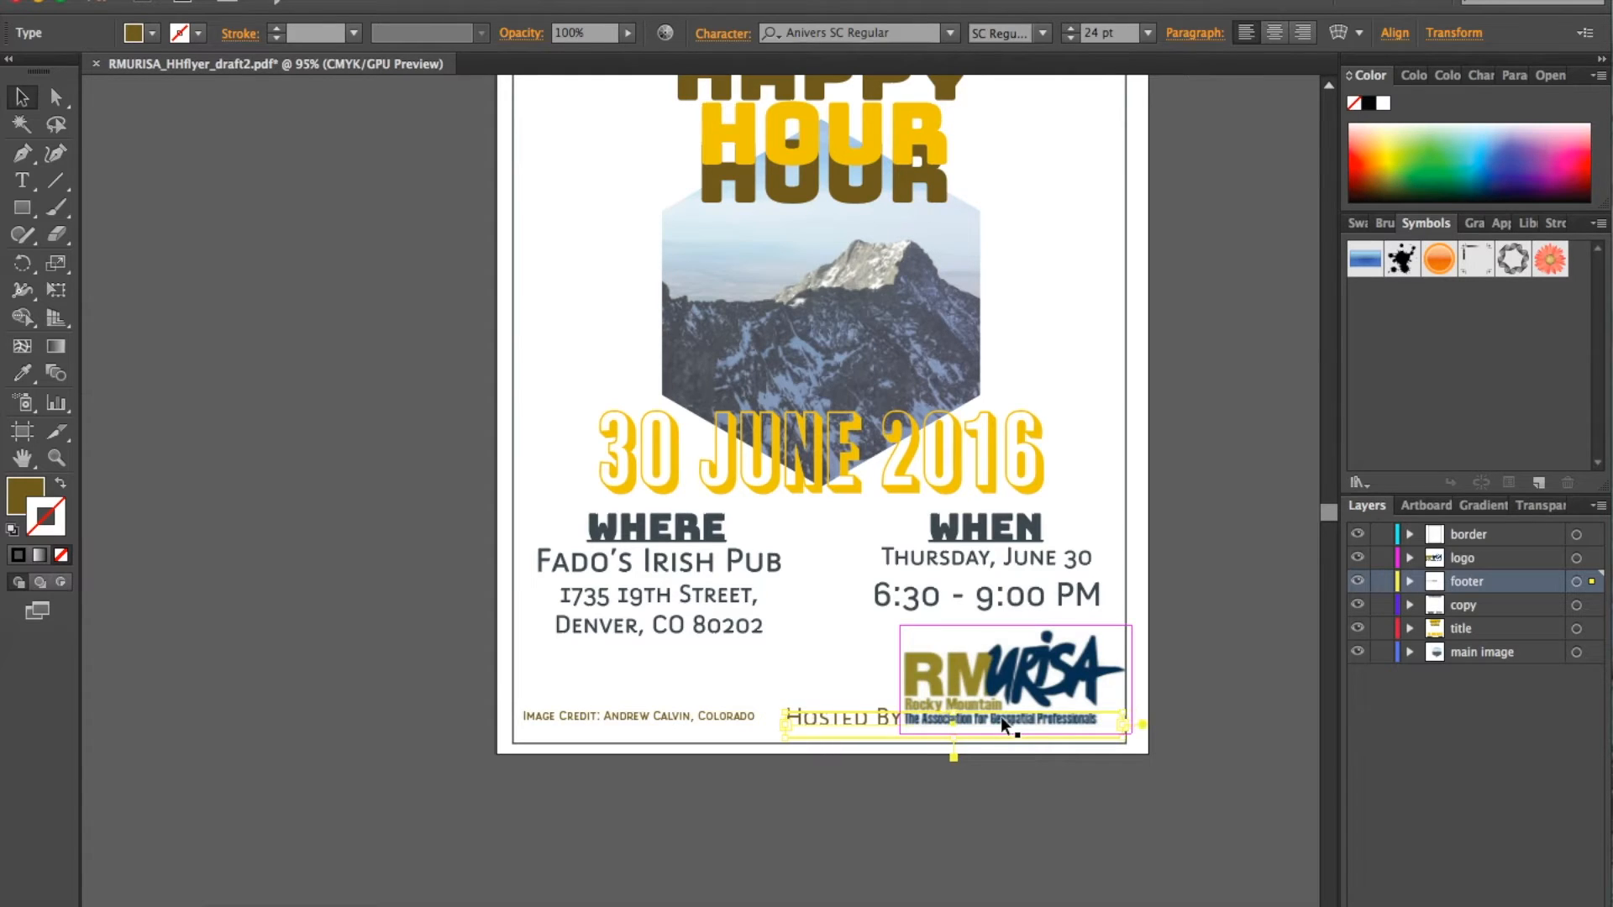
key("shift+Left")
key("shift+Left")
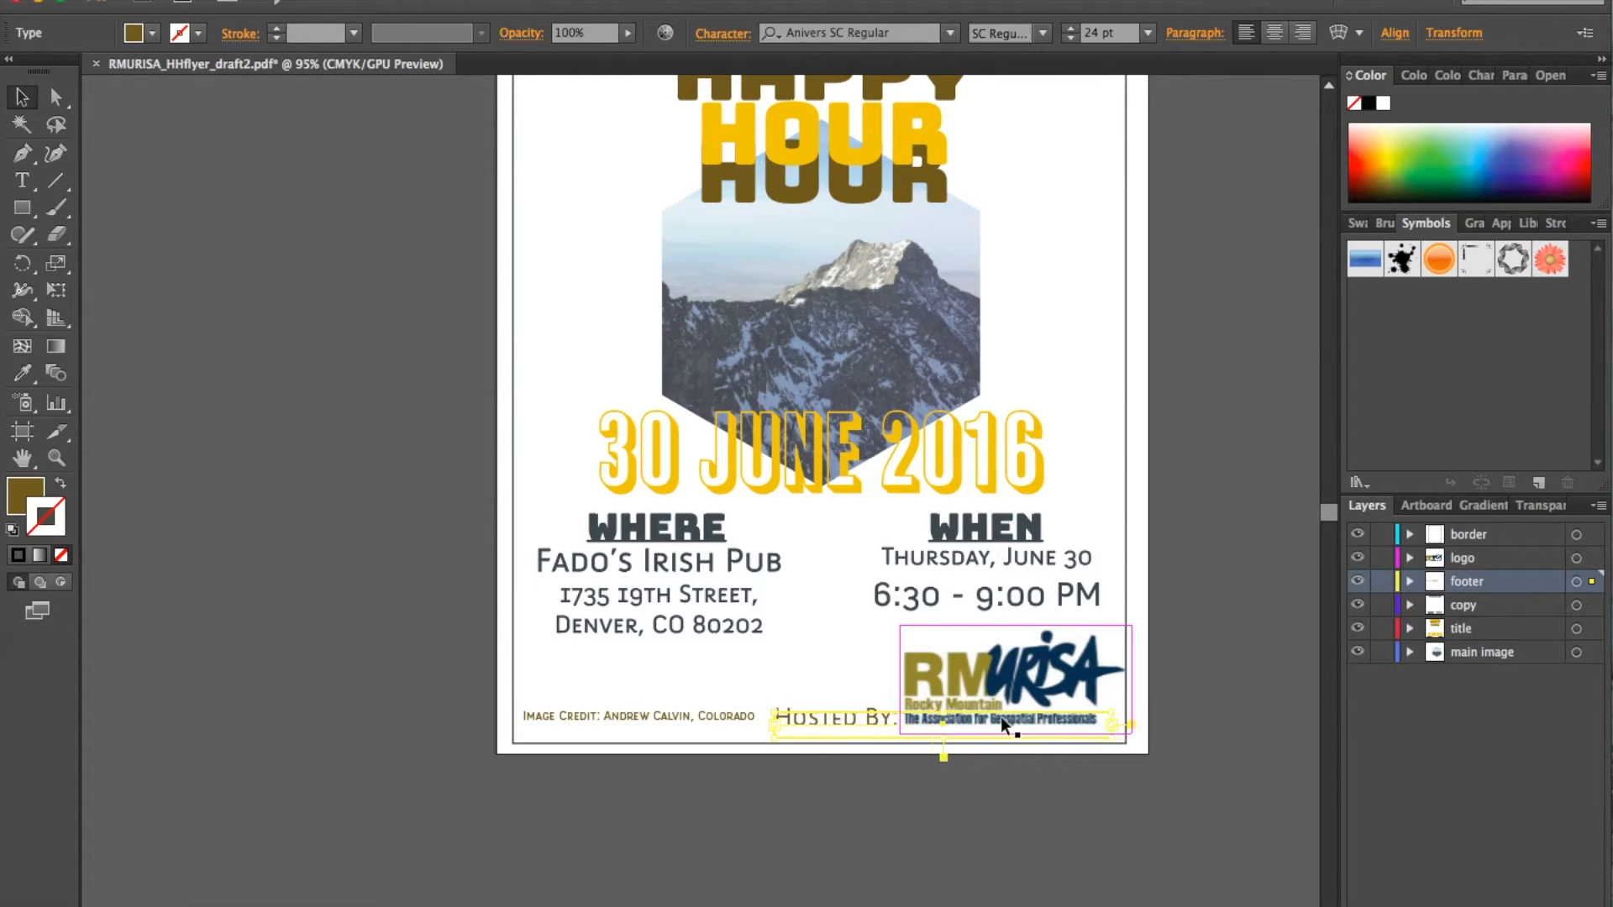
key("Left")
key("Left")
key("Left")
key("Left")
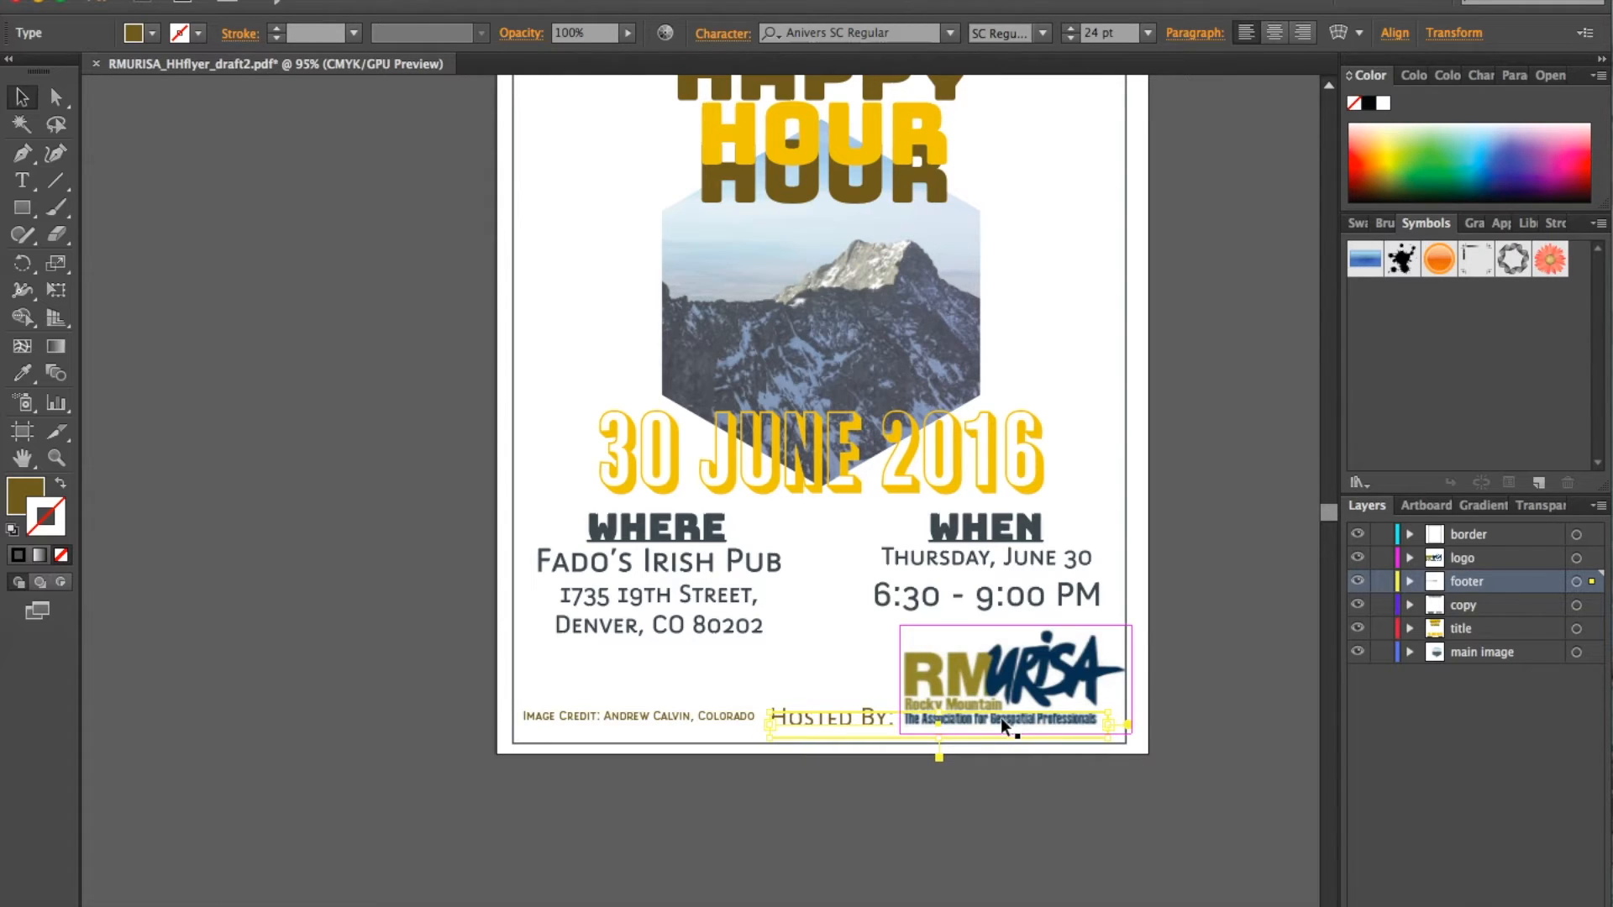
left_click(1183, 694)
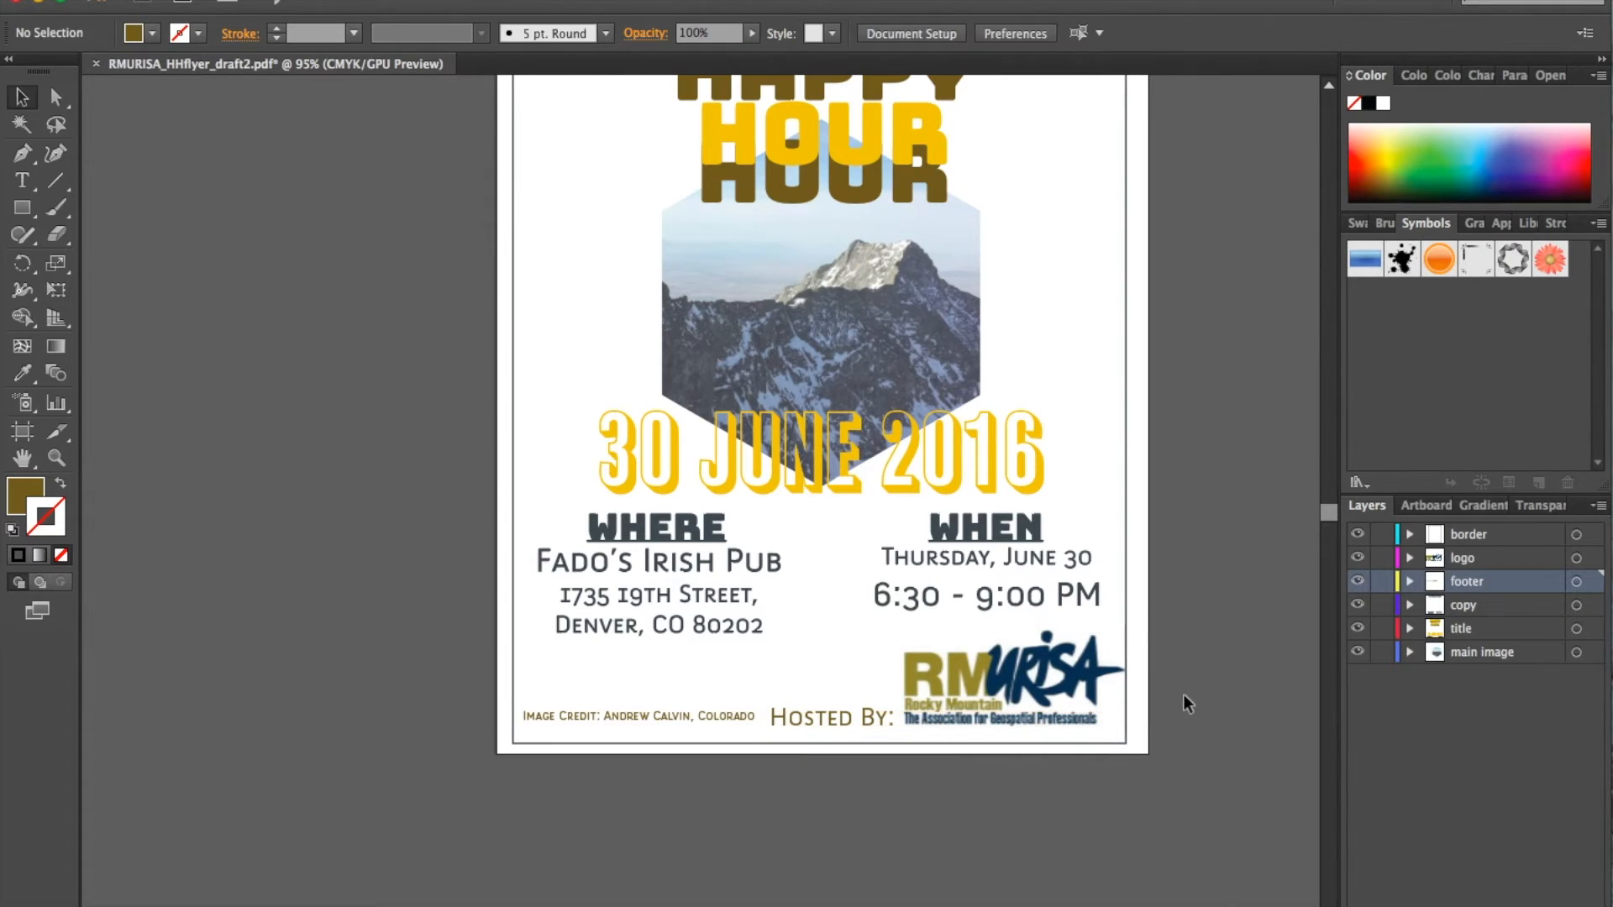
Step: Nudge the image credit slightly down to line up with the "Hosted By:" text
left_click(686, 705)
key("shift+Down")
key("Up")
key("Up")
key("Up")
key("Up")
key("Up")
left_click(1248, 684)
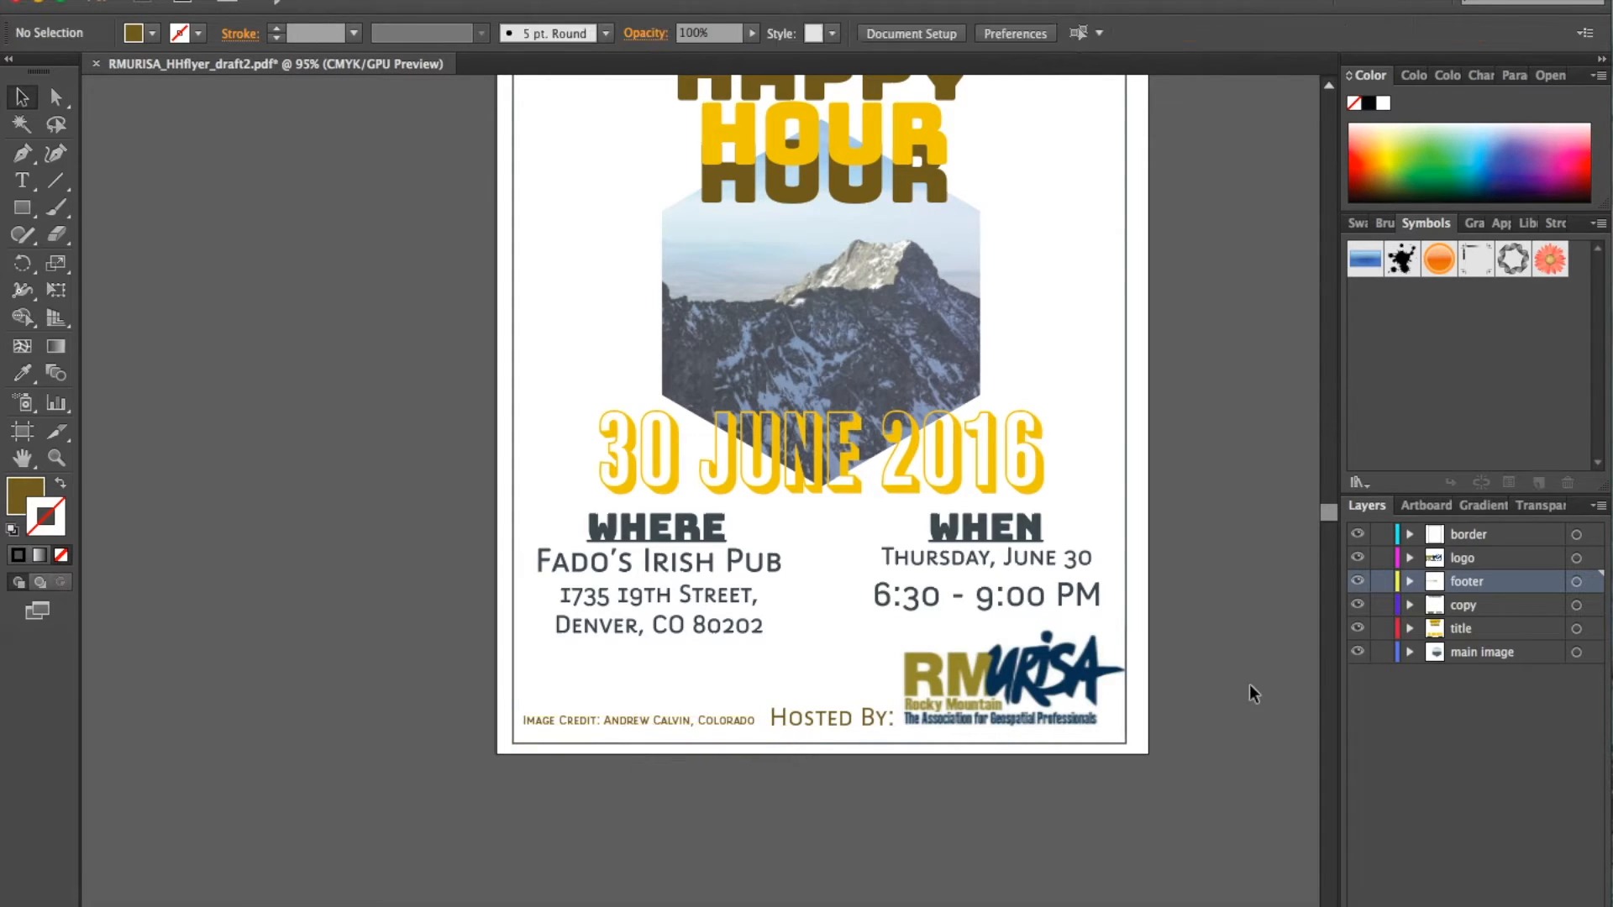
Step: Lock the footer and logo layers
left_click(1382, 582)
left_click(1382, 558)
Step: Move the venue details under WHERE and the date and time text under WHEN slightly down together
key("z")
left_click(955, 723, "alt")
left_click(703, 480, "alt")
scroll(736, 468, "up", 6)
scroll(736, 468, "left", 3)
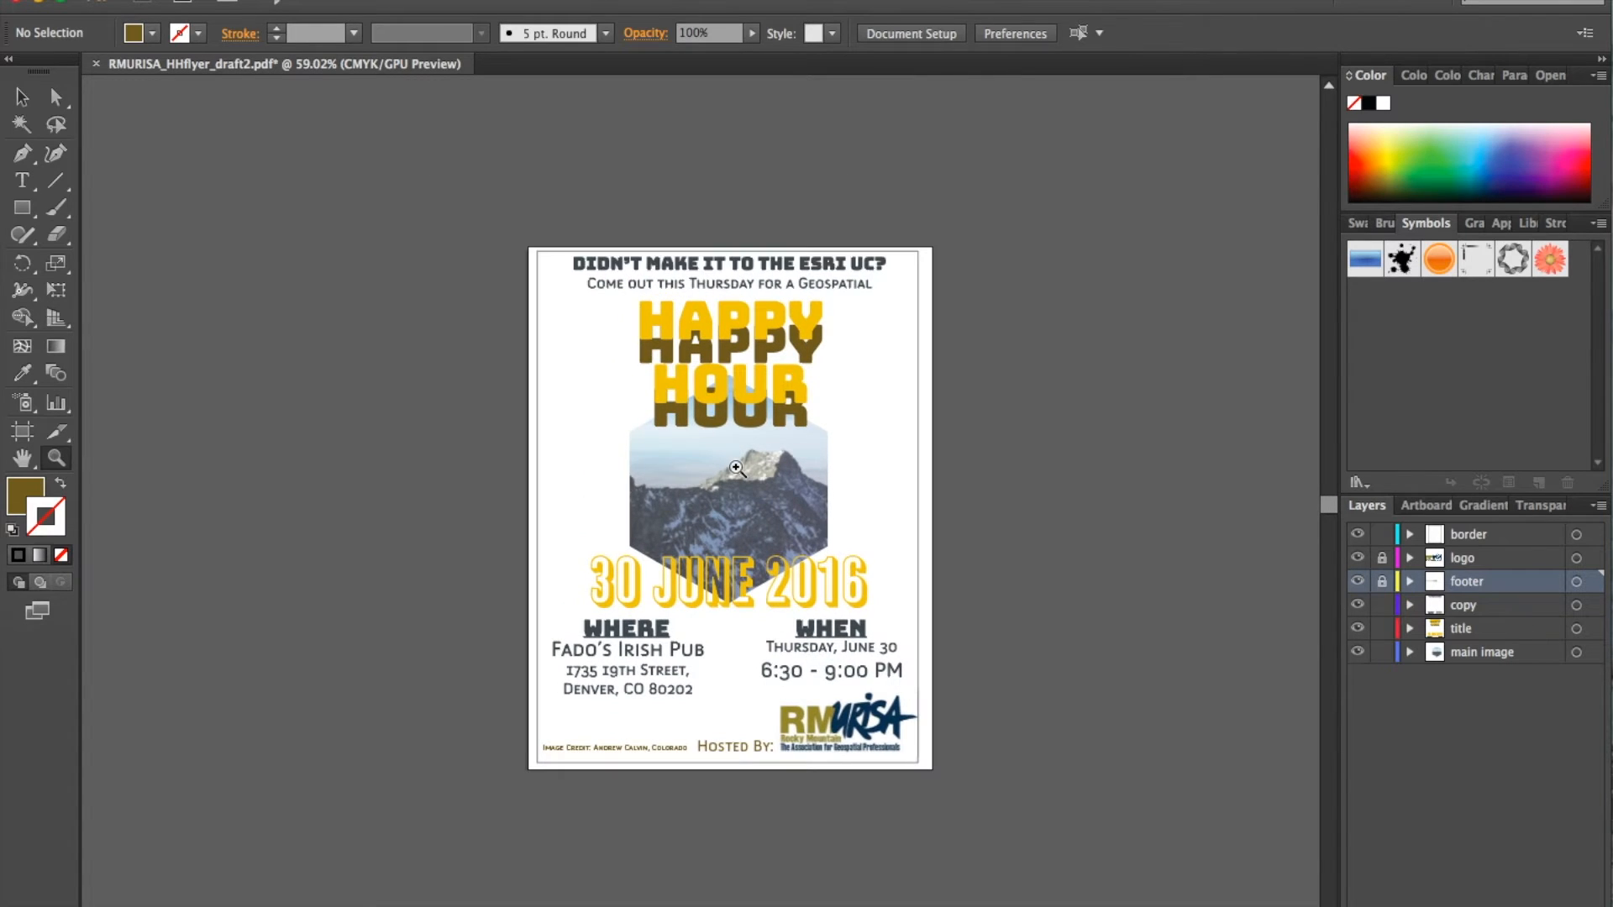
key("v")
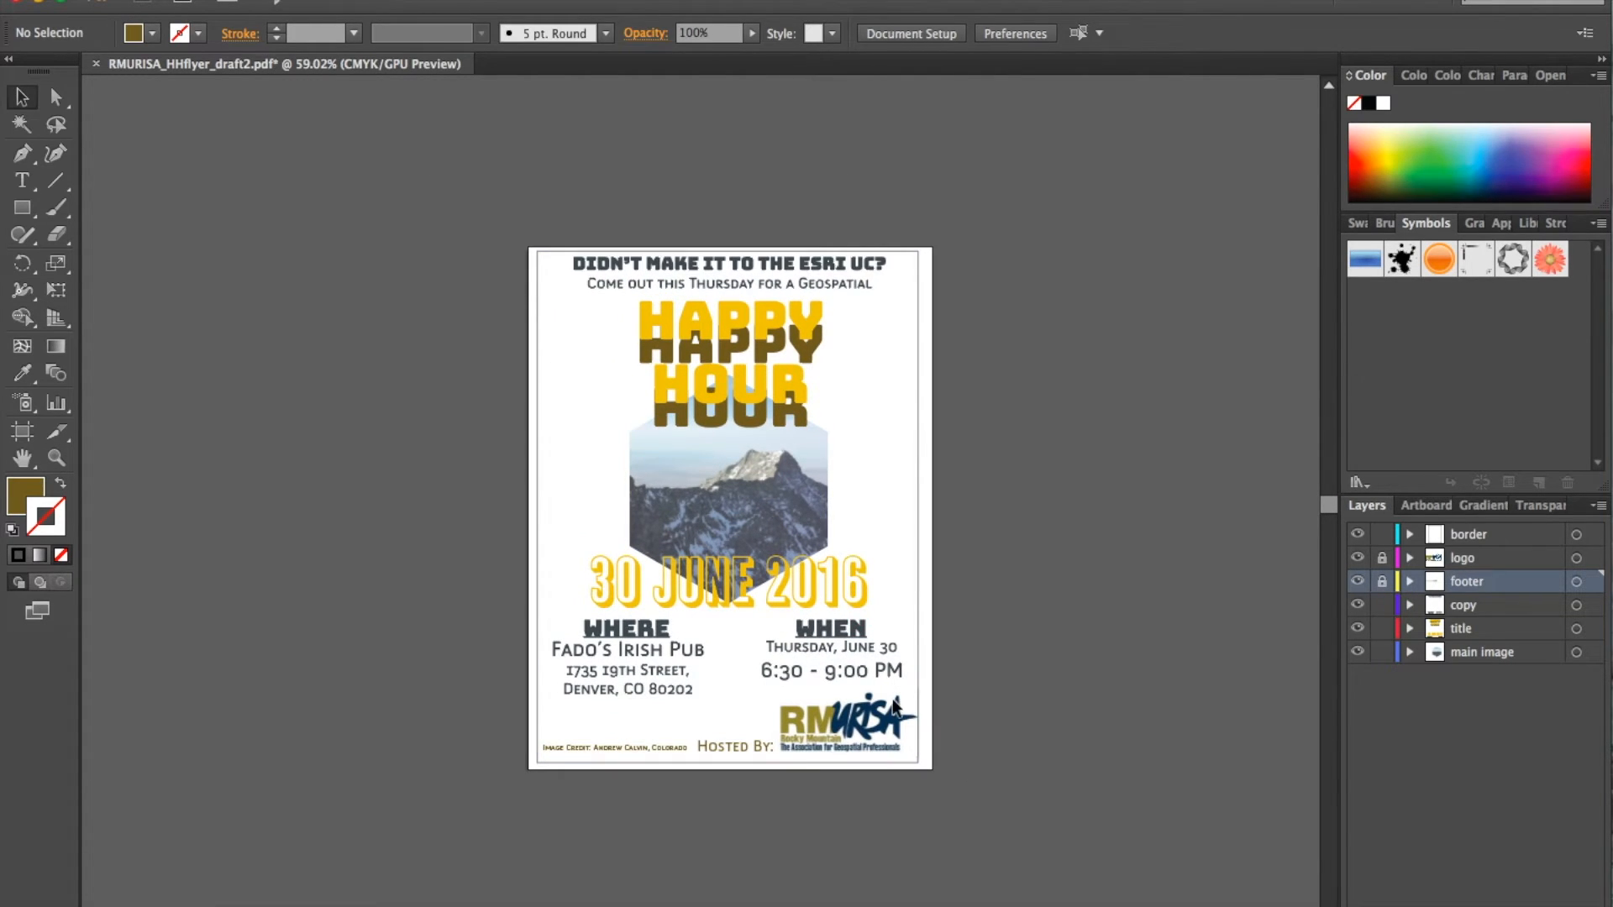
left_click(892, 672)
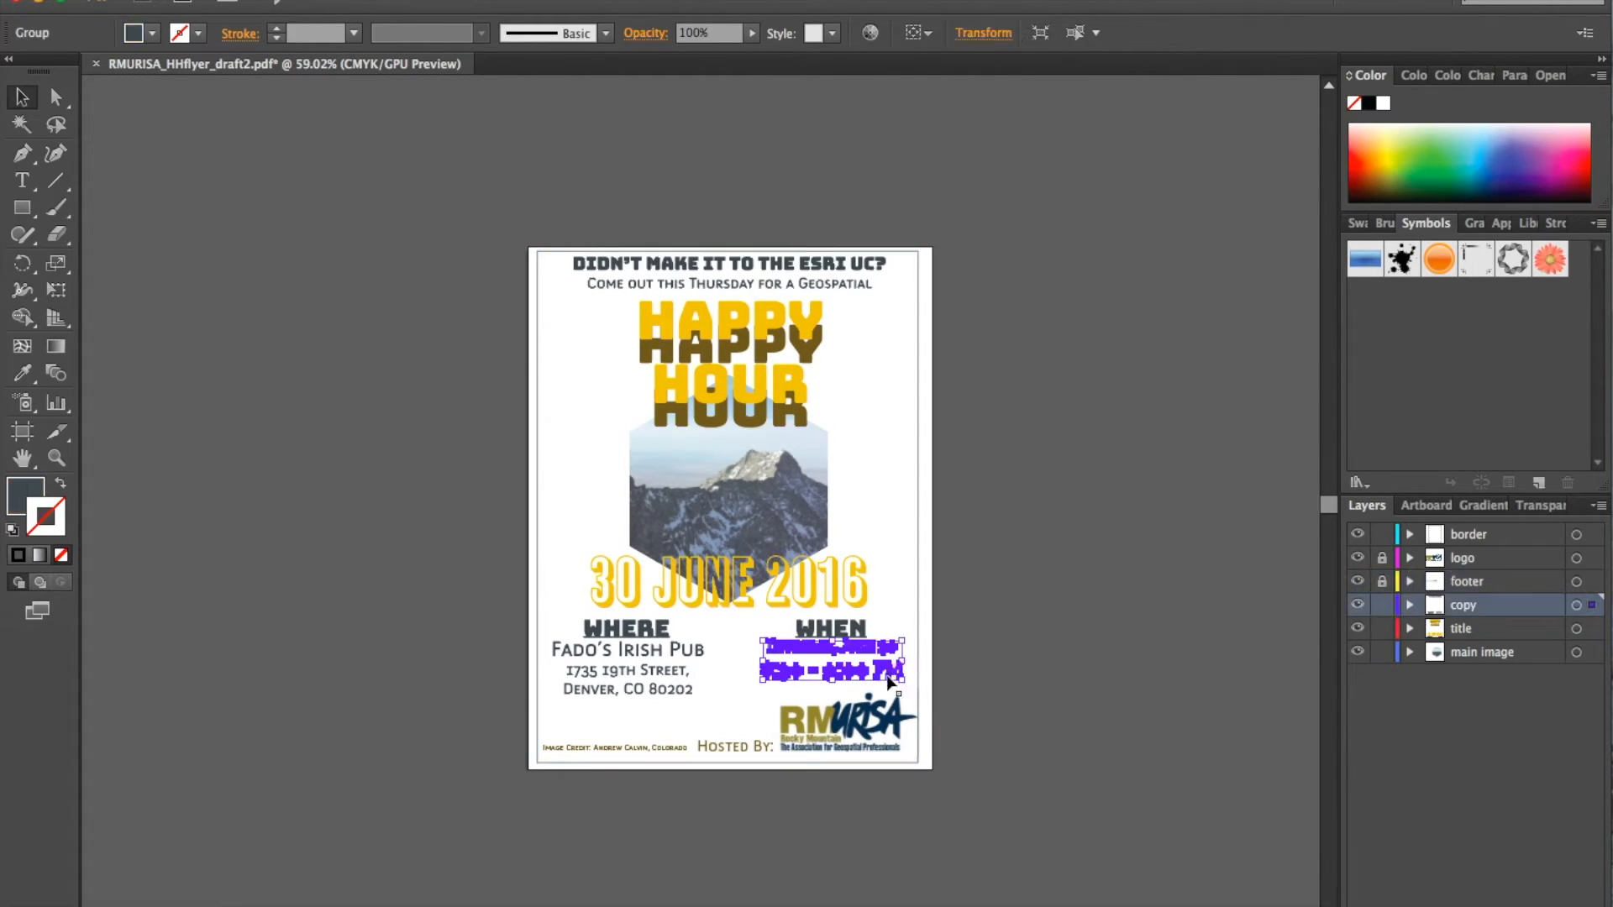
left_click(646, 691, "shift")
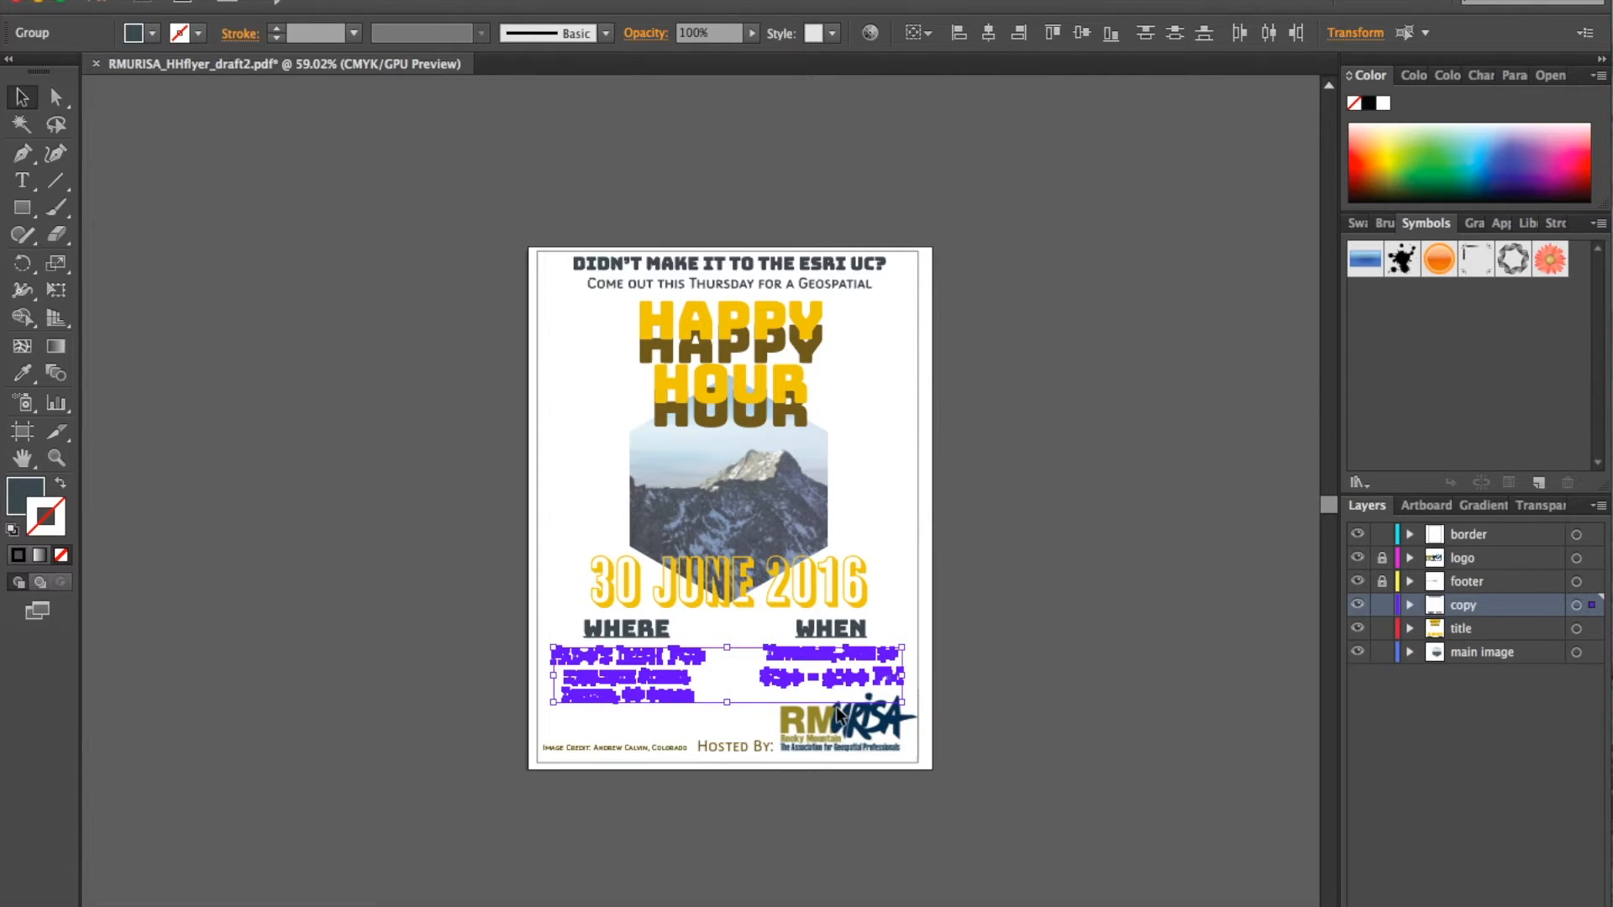
left_click(1057, 688)
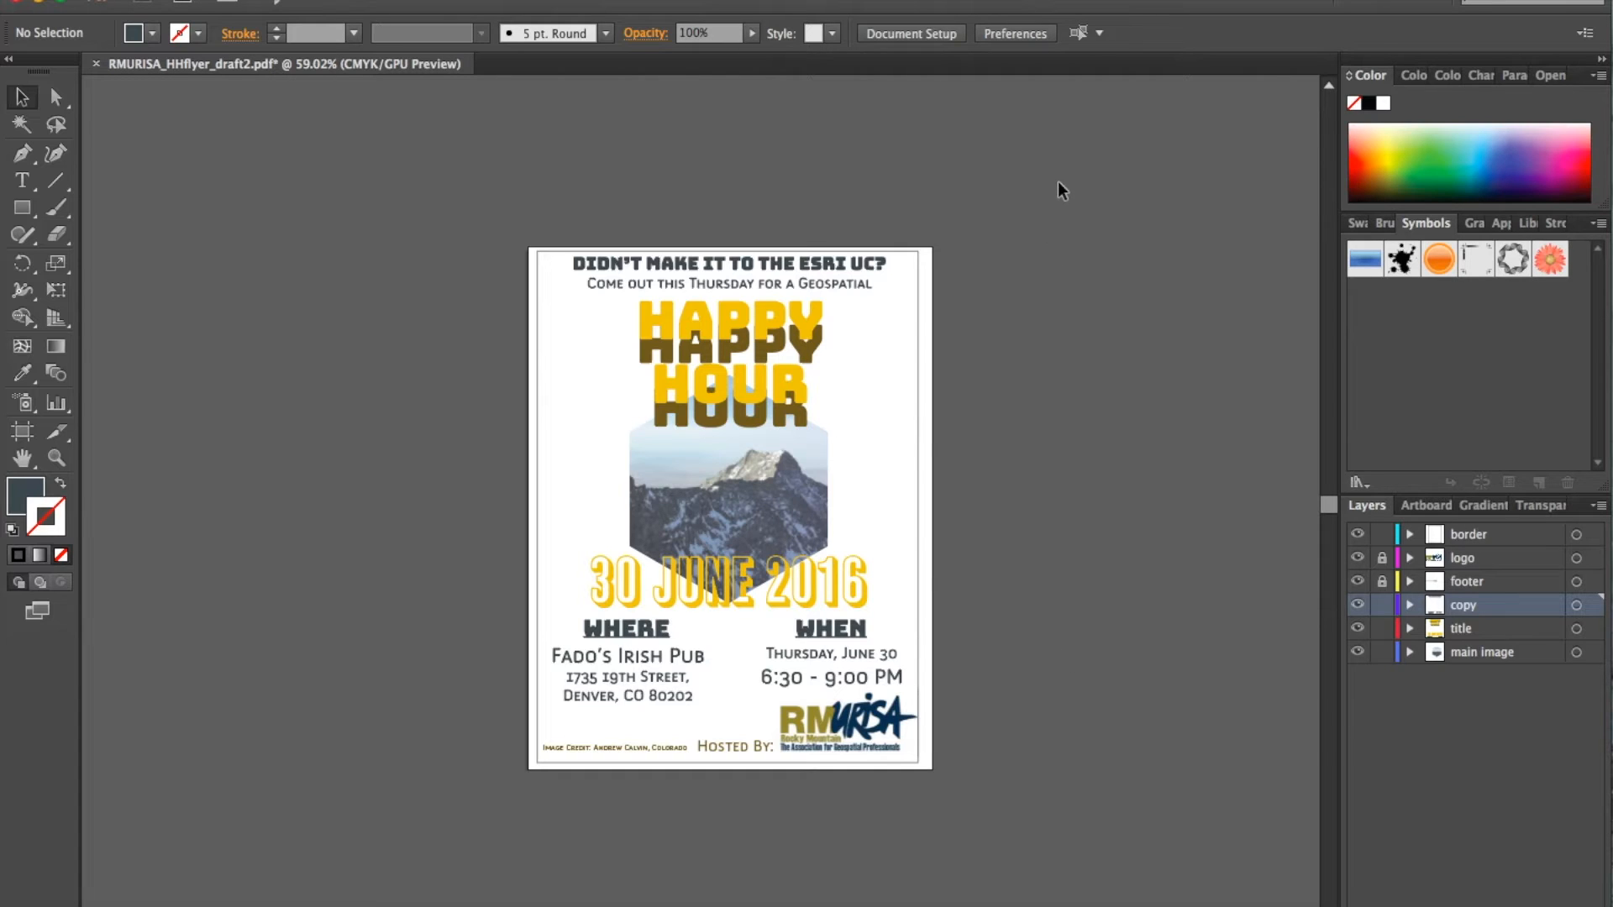
Step: Try centring all unlocked artwork horizontally, and undo the alignment
key("super+a")
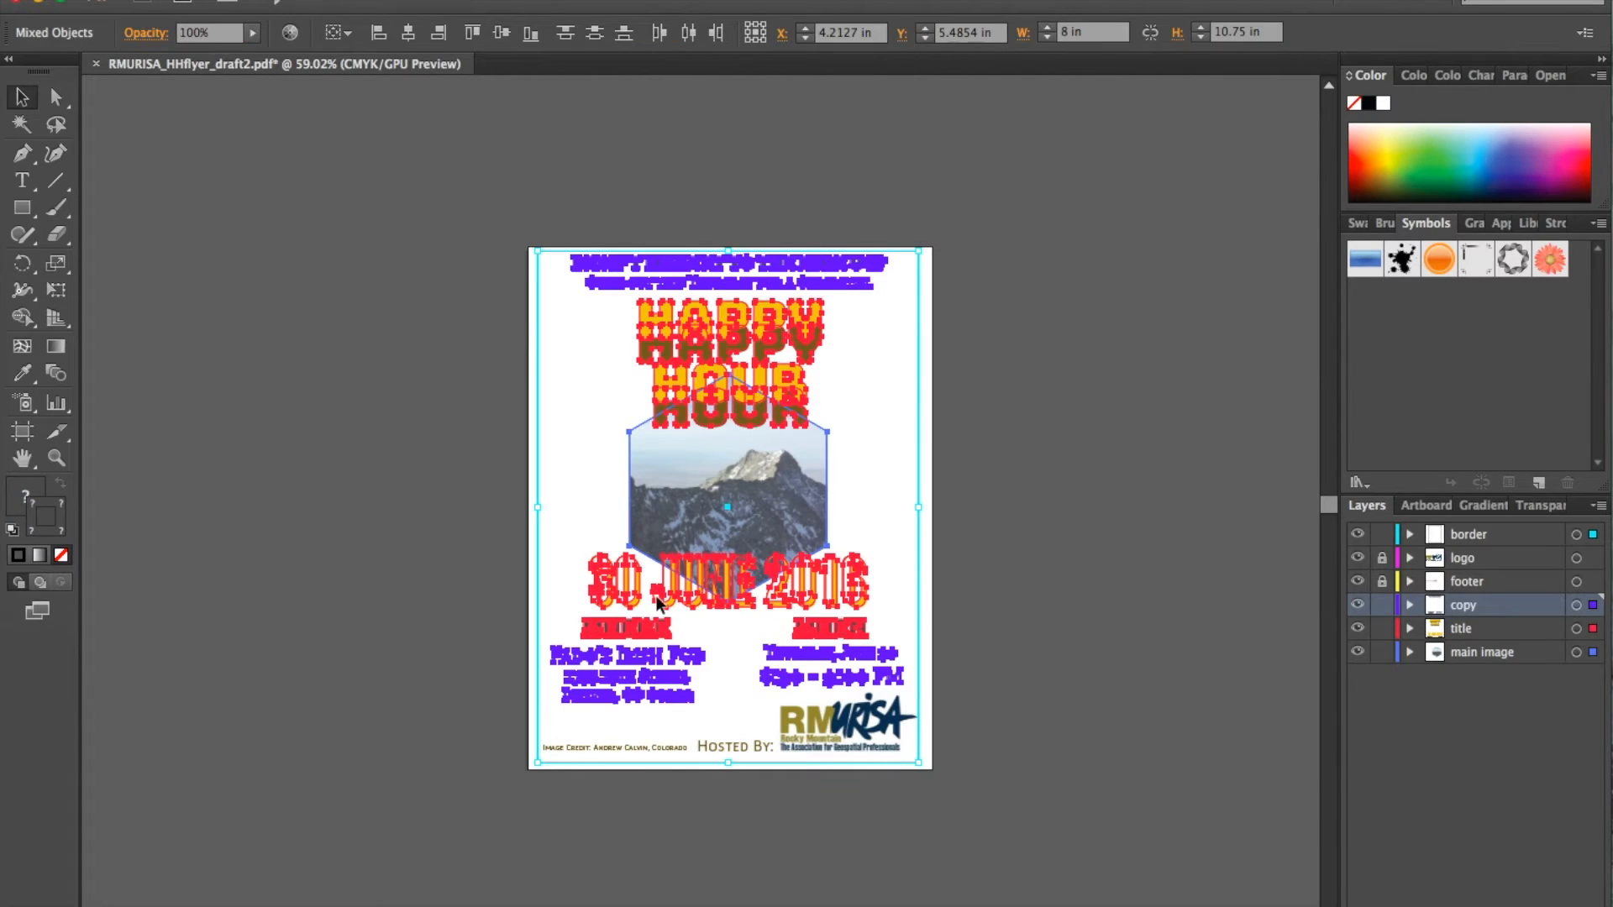
left_click(411, 35)
left_click(1148, 600)
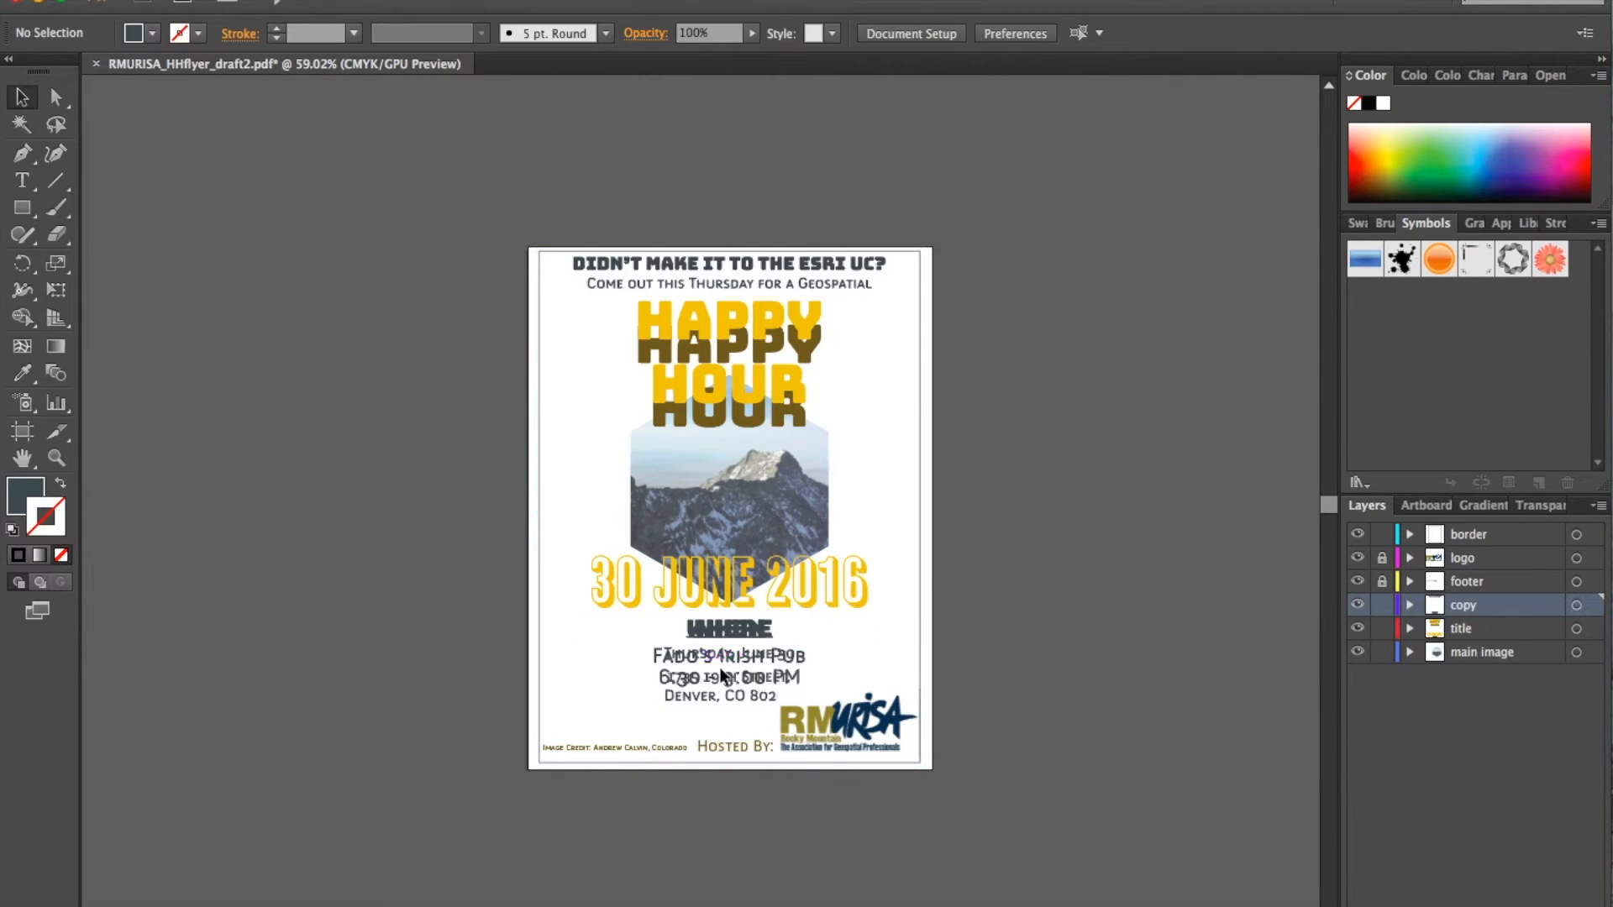
key("super+z")
Step: Align the top edges of the venue details and the date and time text
left_click(846, 677)
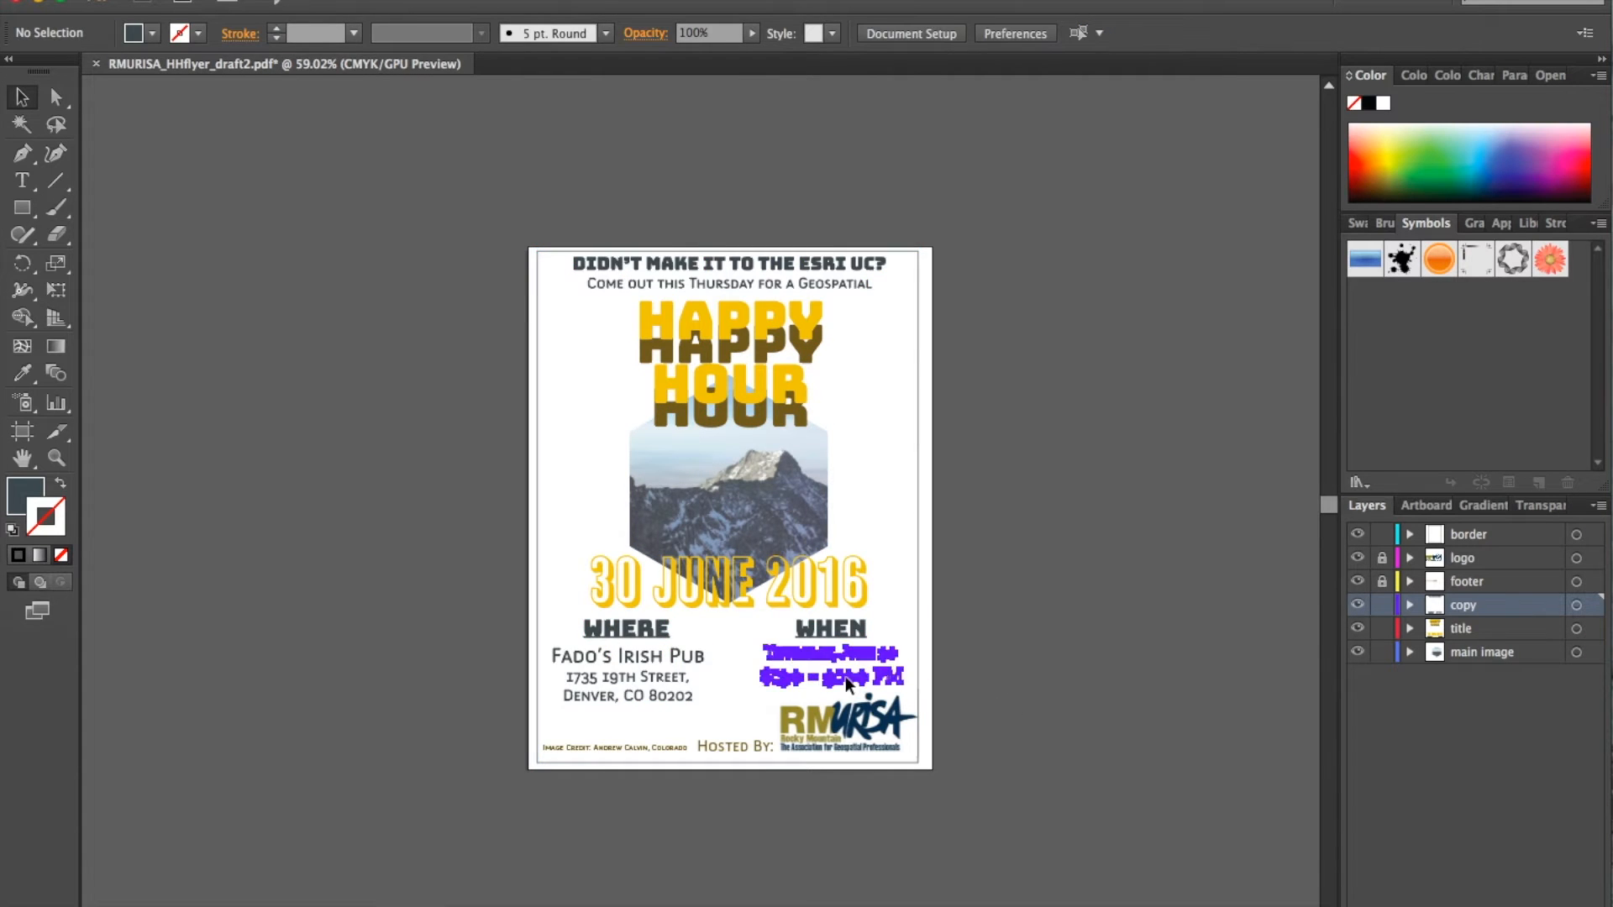
left_click(694, 678, "shift")
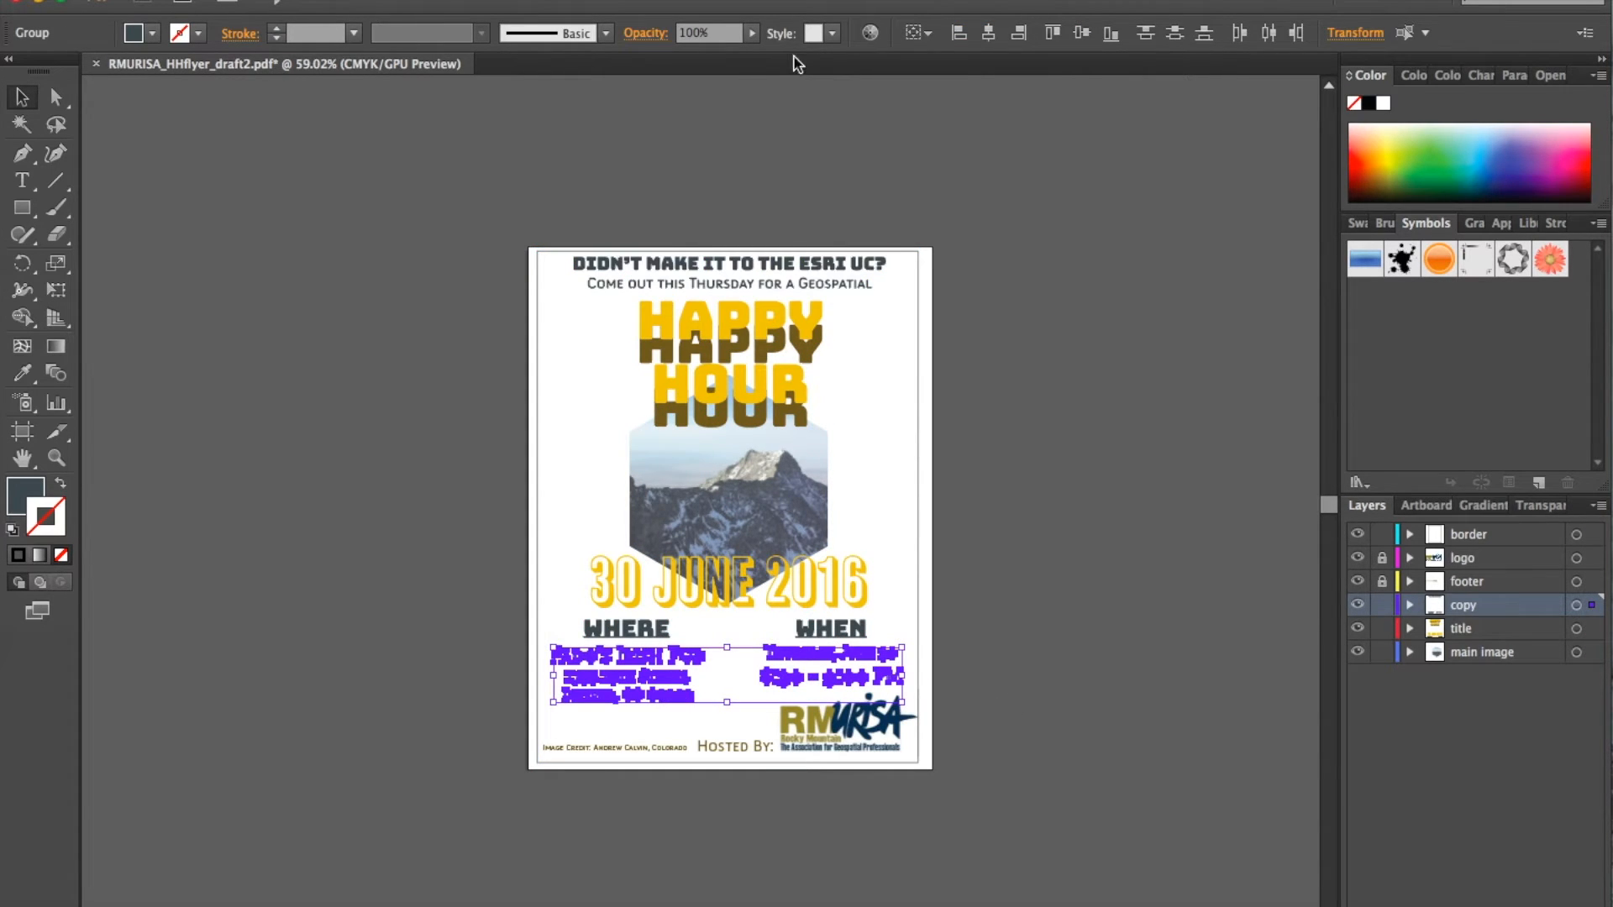
left_click(1055, 33)
left_click(614, 1)
left_click(641, 253)
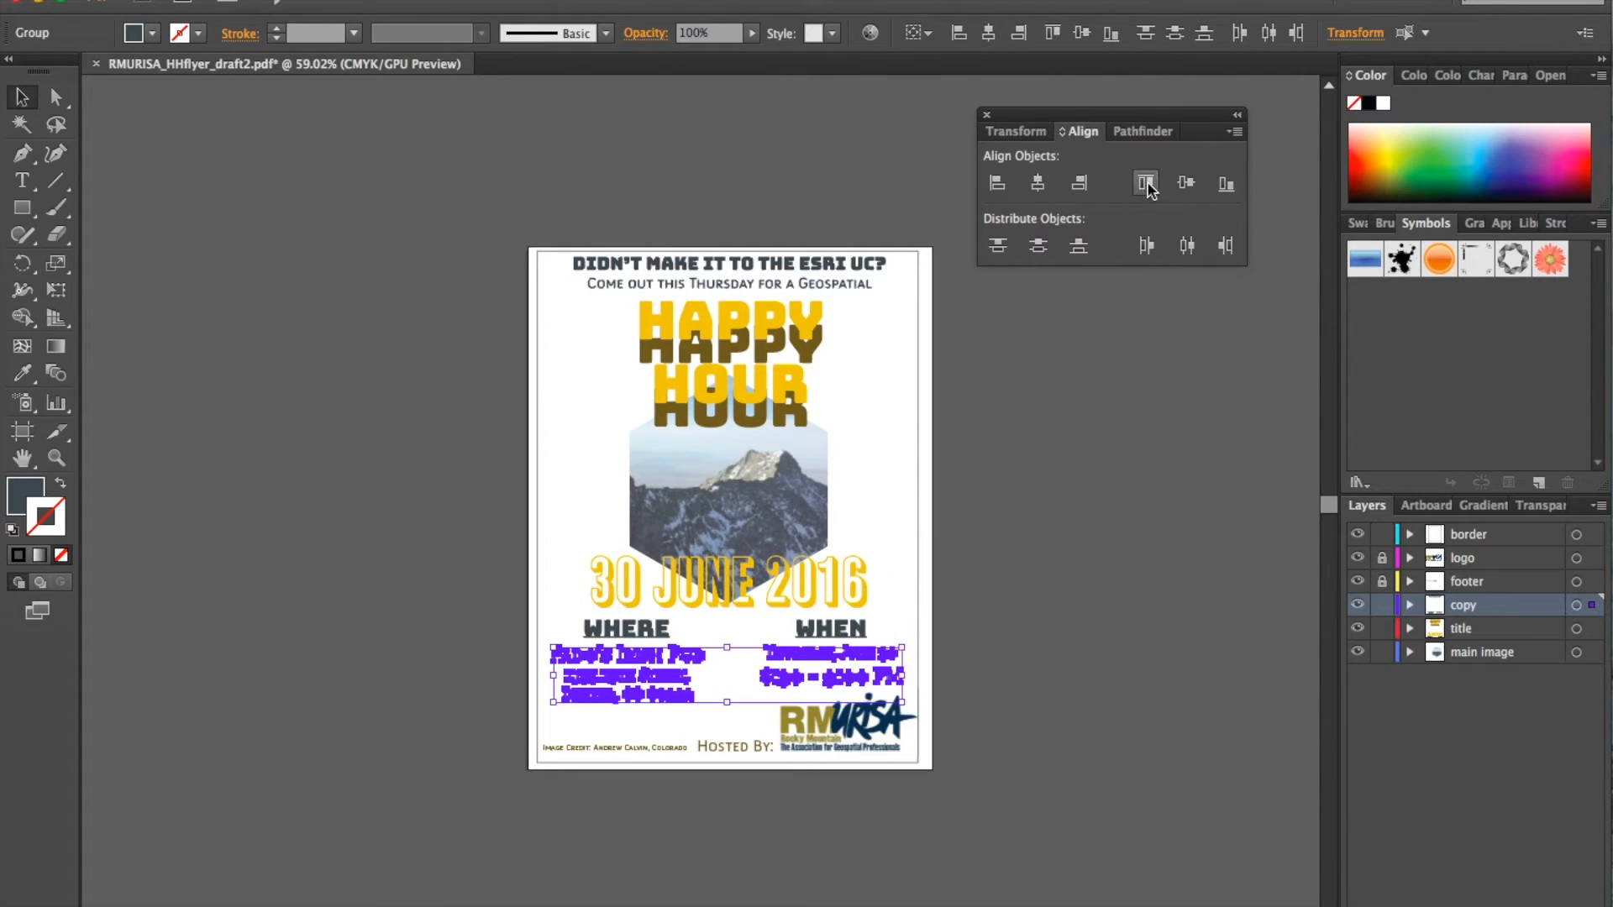
left_click(1091, 496)
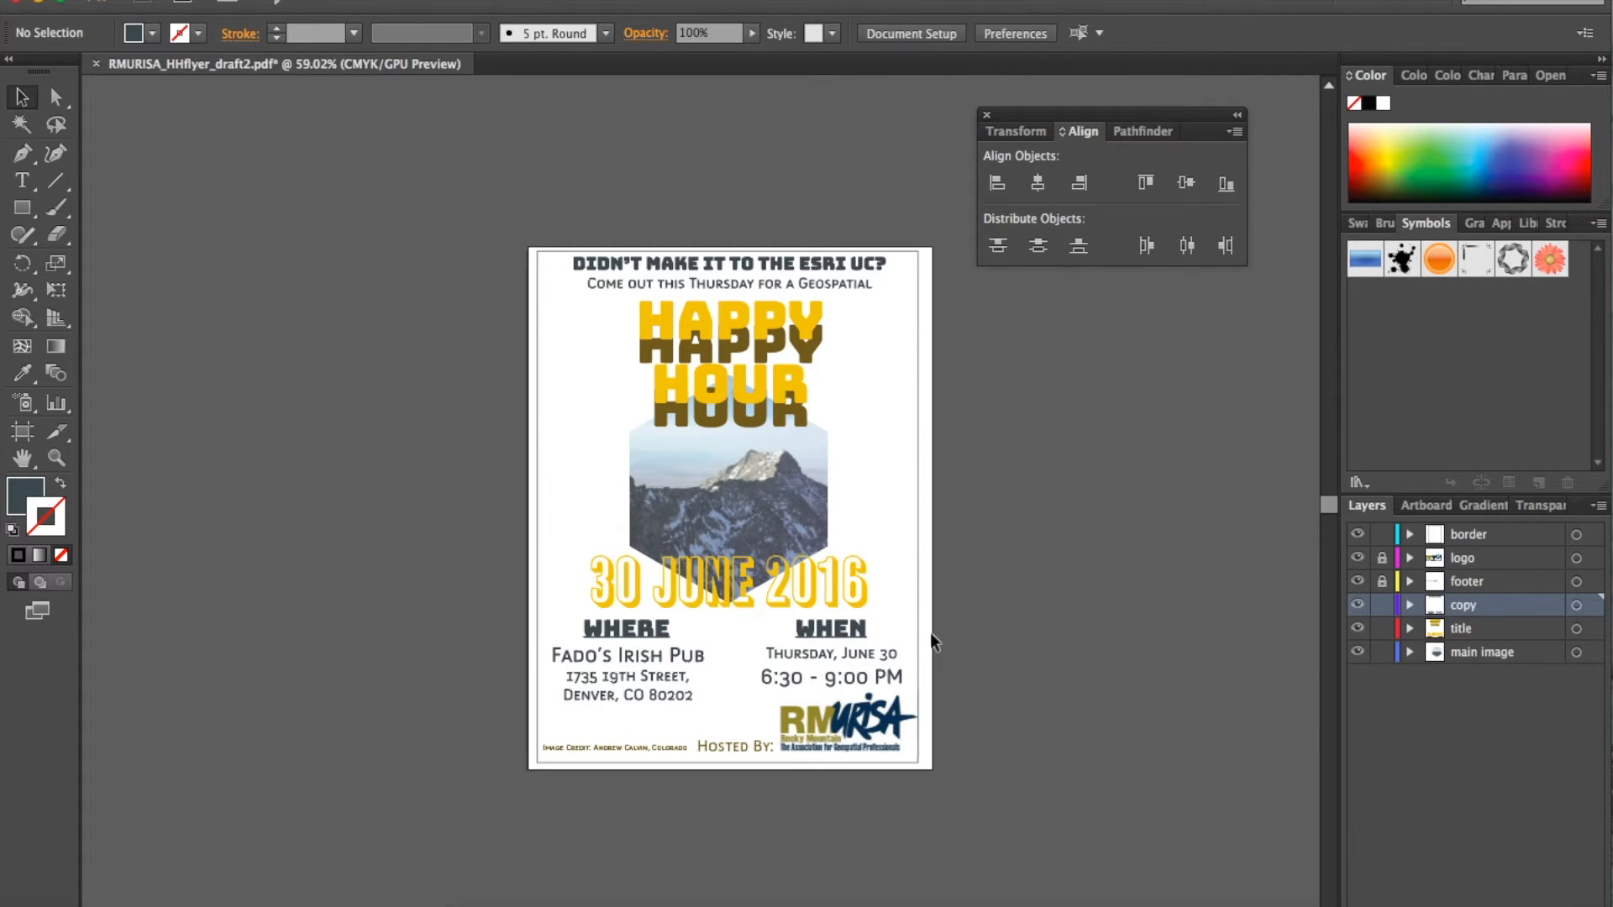
Step: Centre the date and time text horizontally with the WHEN heading, and the venue details with the WHERE heading
left_click(847, 654)
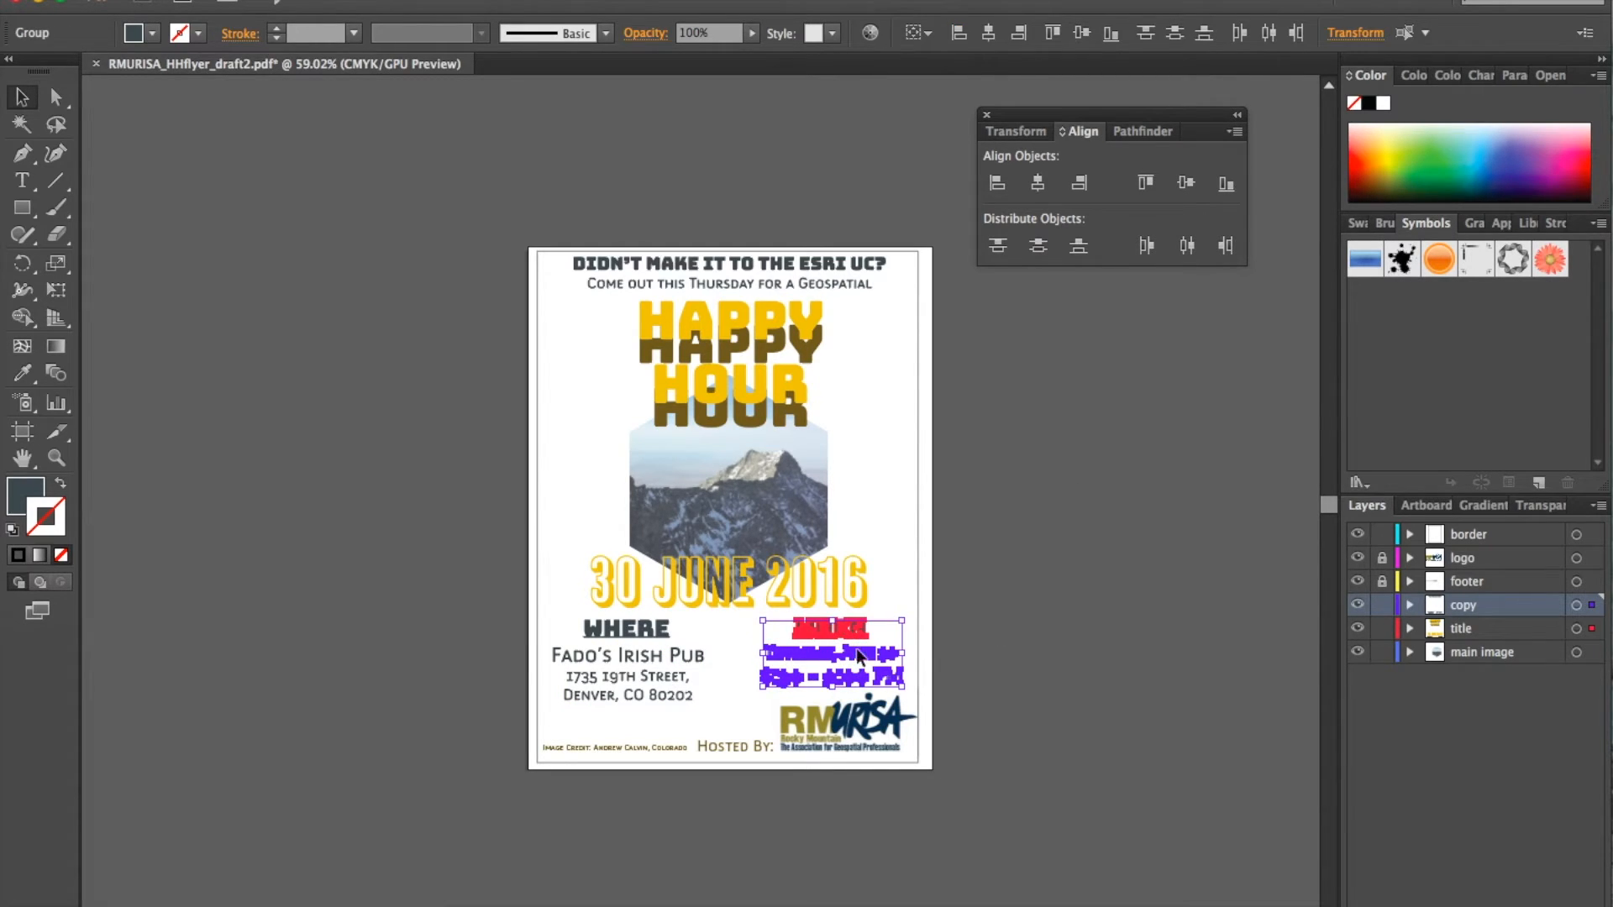
left_click(1038, 183)
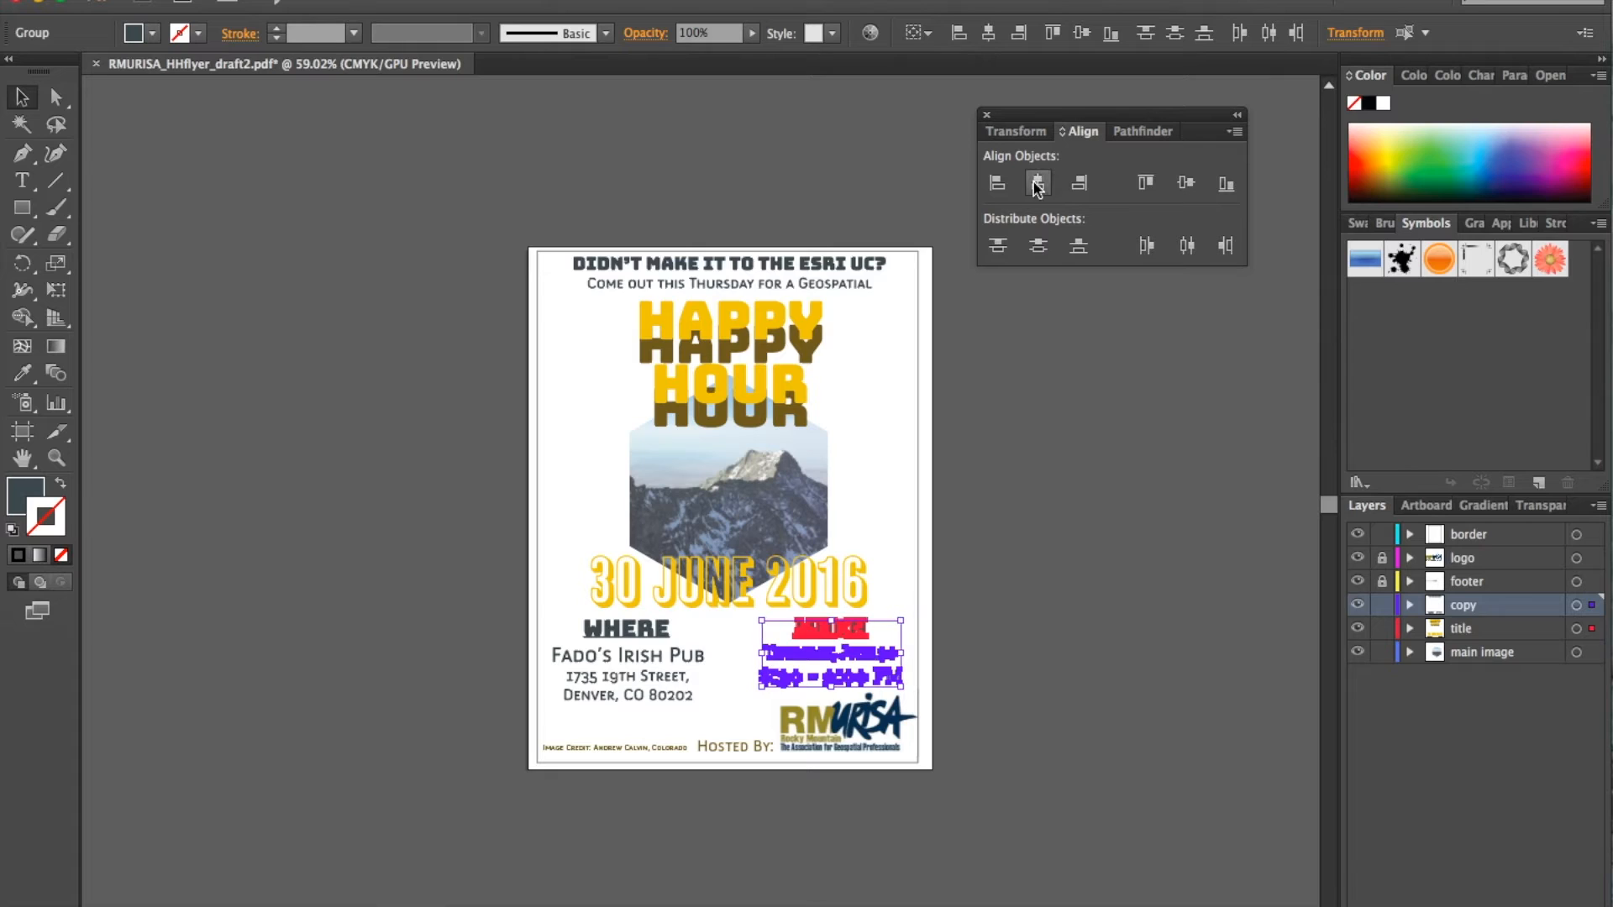
left_click(664, 661)
left_click(641, 628, "shift")
left_click(1038, 185)
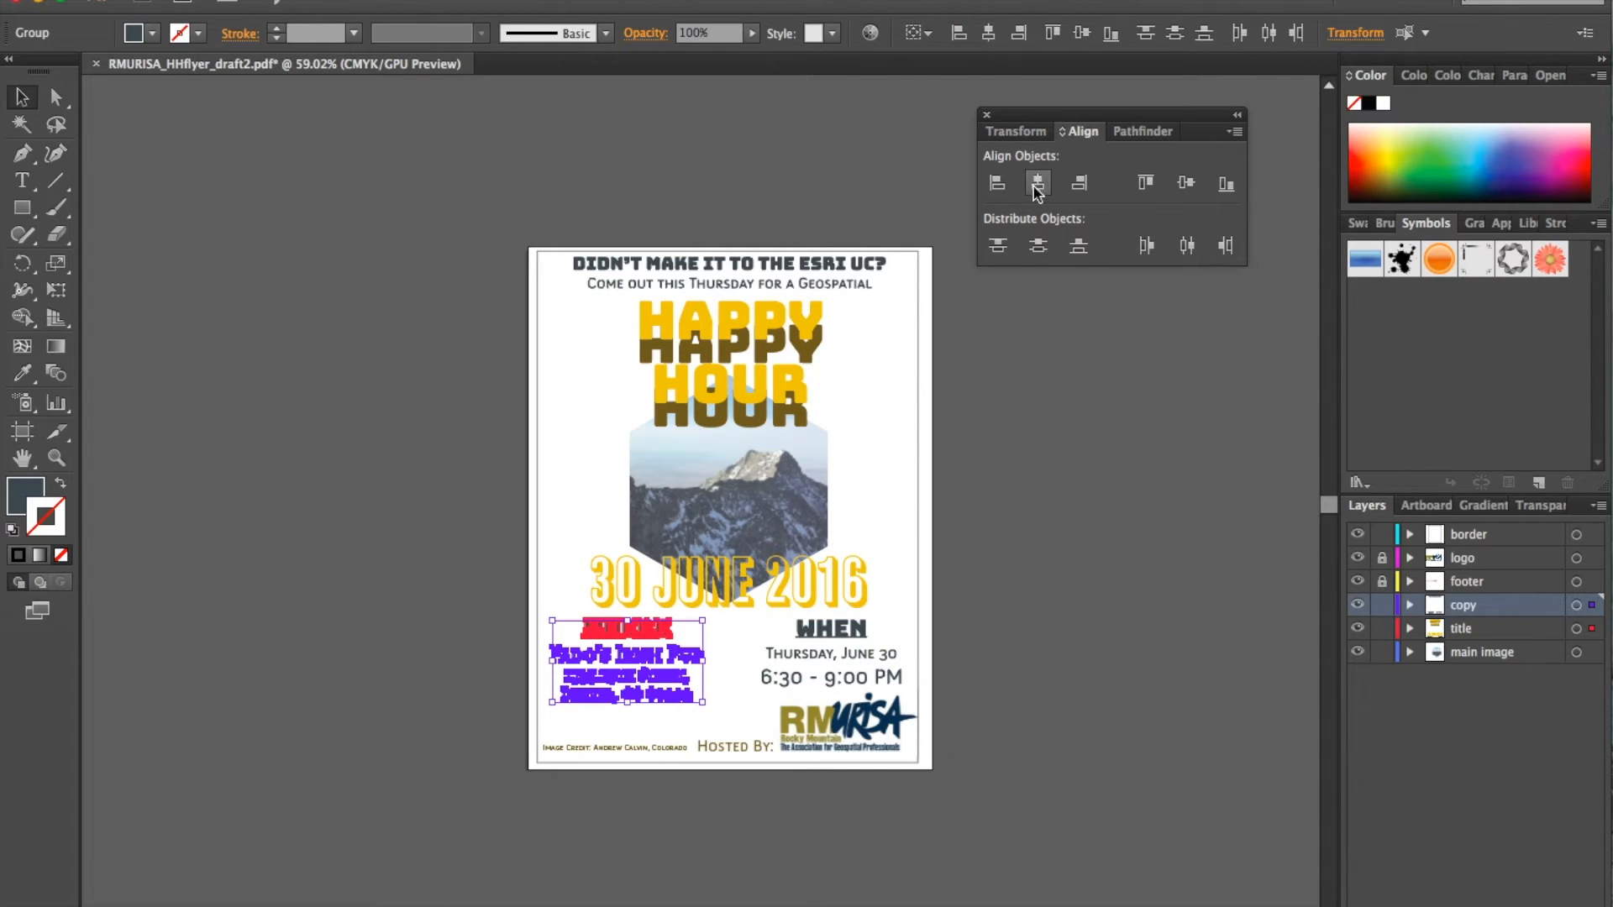
left_click(1101, 695)
Step: Align the WHERE and WHEN headings along their bottom edges
left_click(837, 629)
left_click(664, 629, "shift")
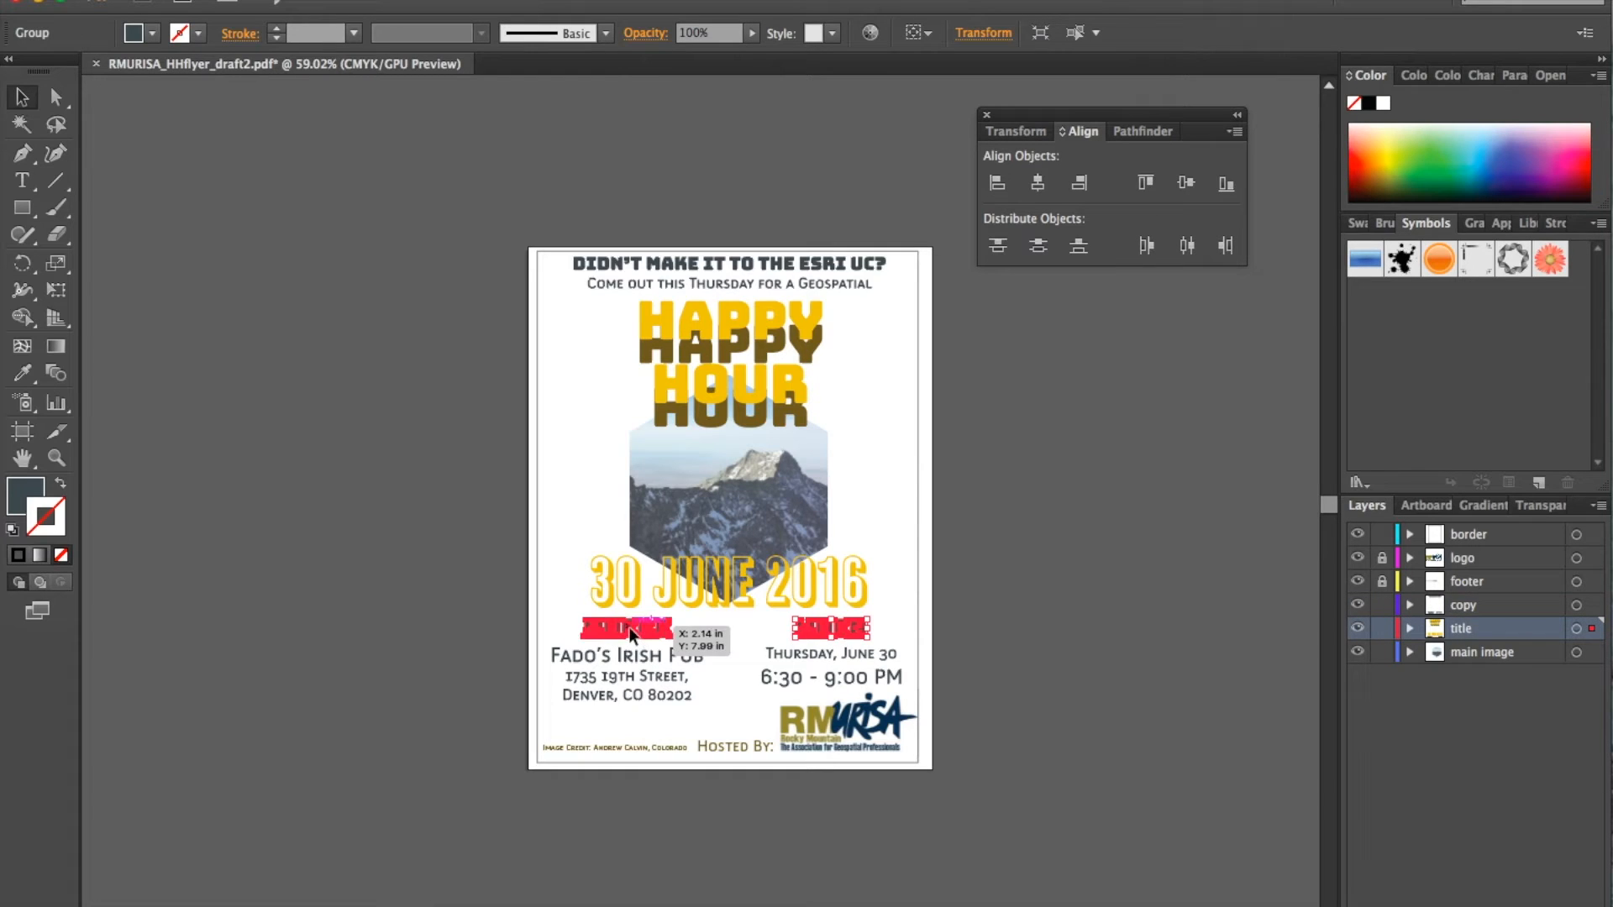
left_click(1226, 184)
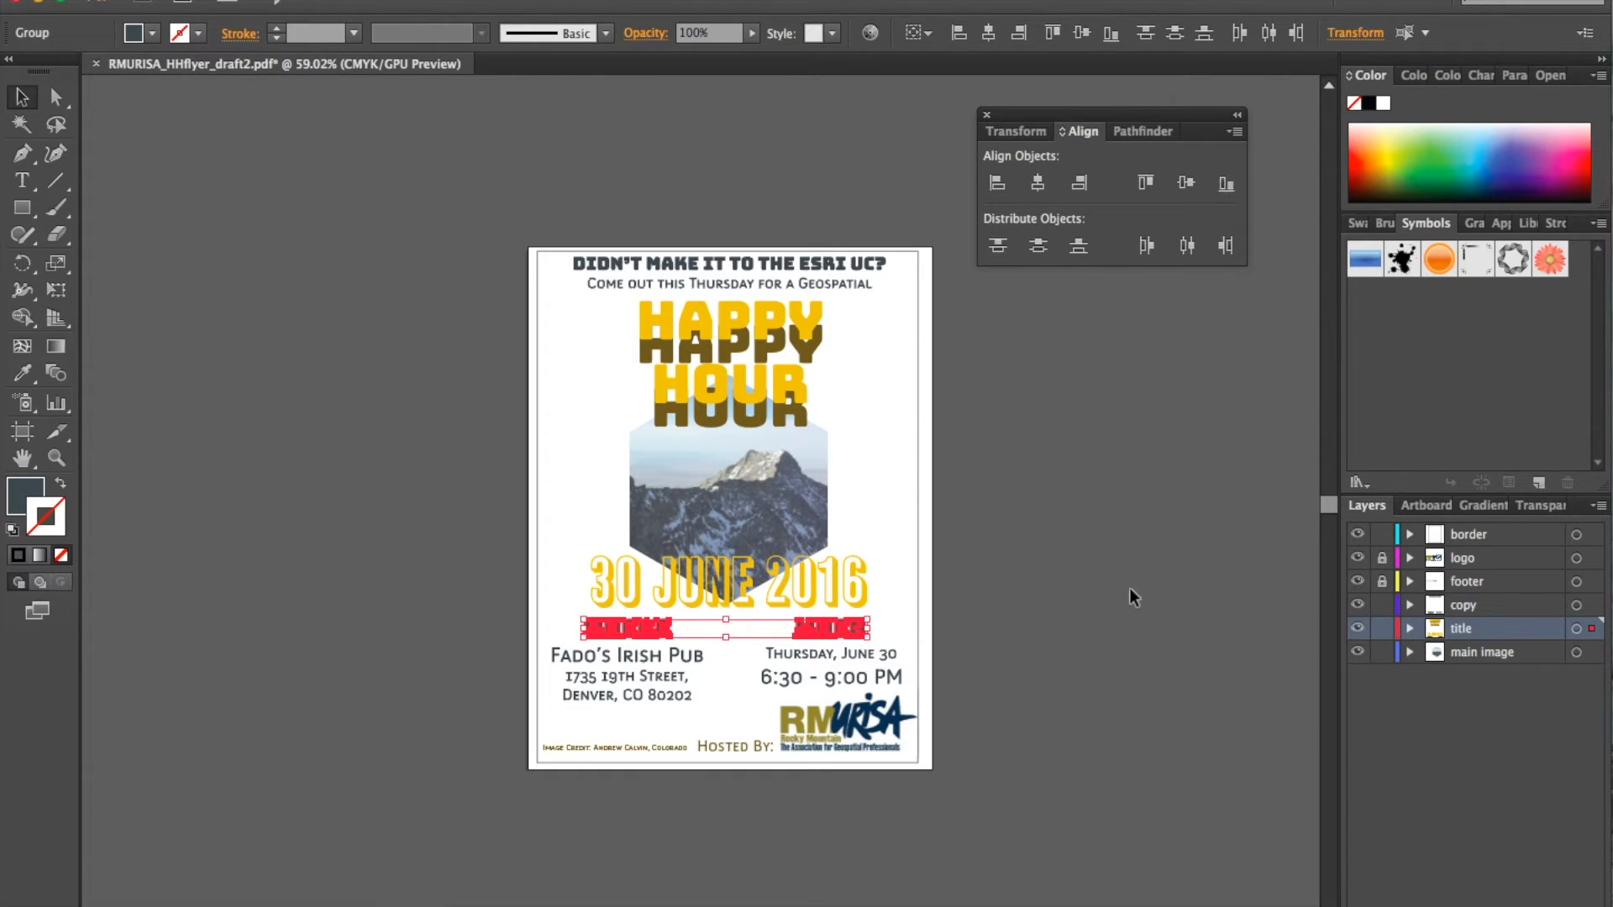
left_click(1018, 584)
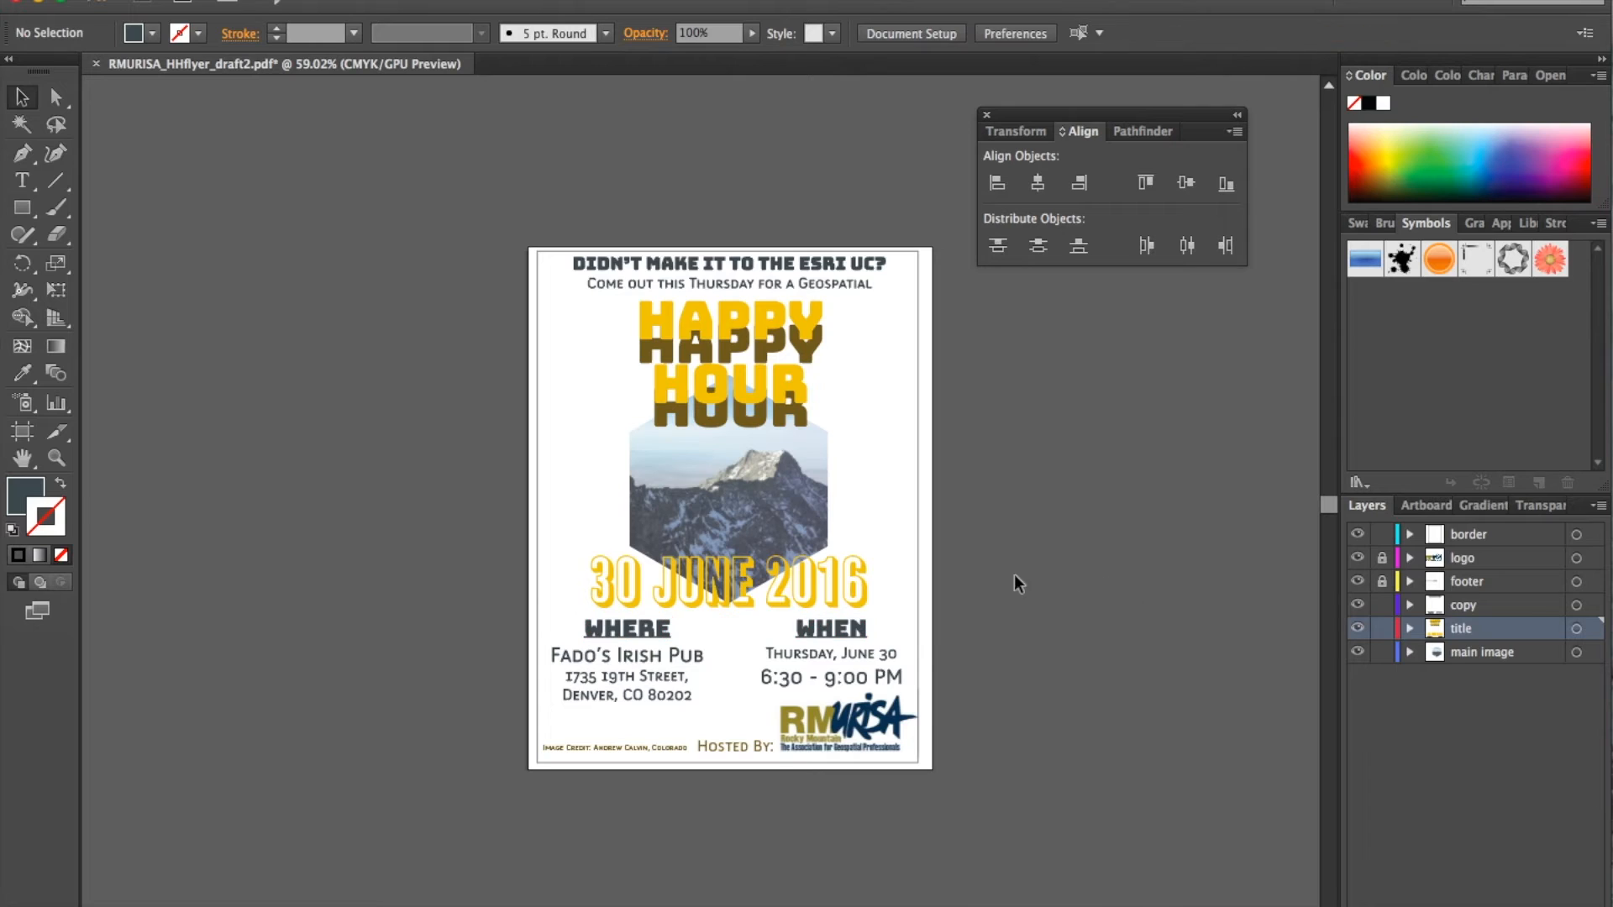
Step: Group the WHERE and WHEN headings with the venue details and the date and time text
left_click(885, 673)
left_click(840, 630, "shift")
left_click(622, 630, "shift")
left_click(658, 661, "shift")
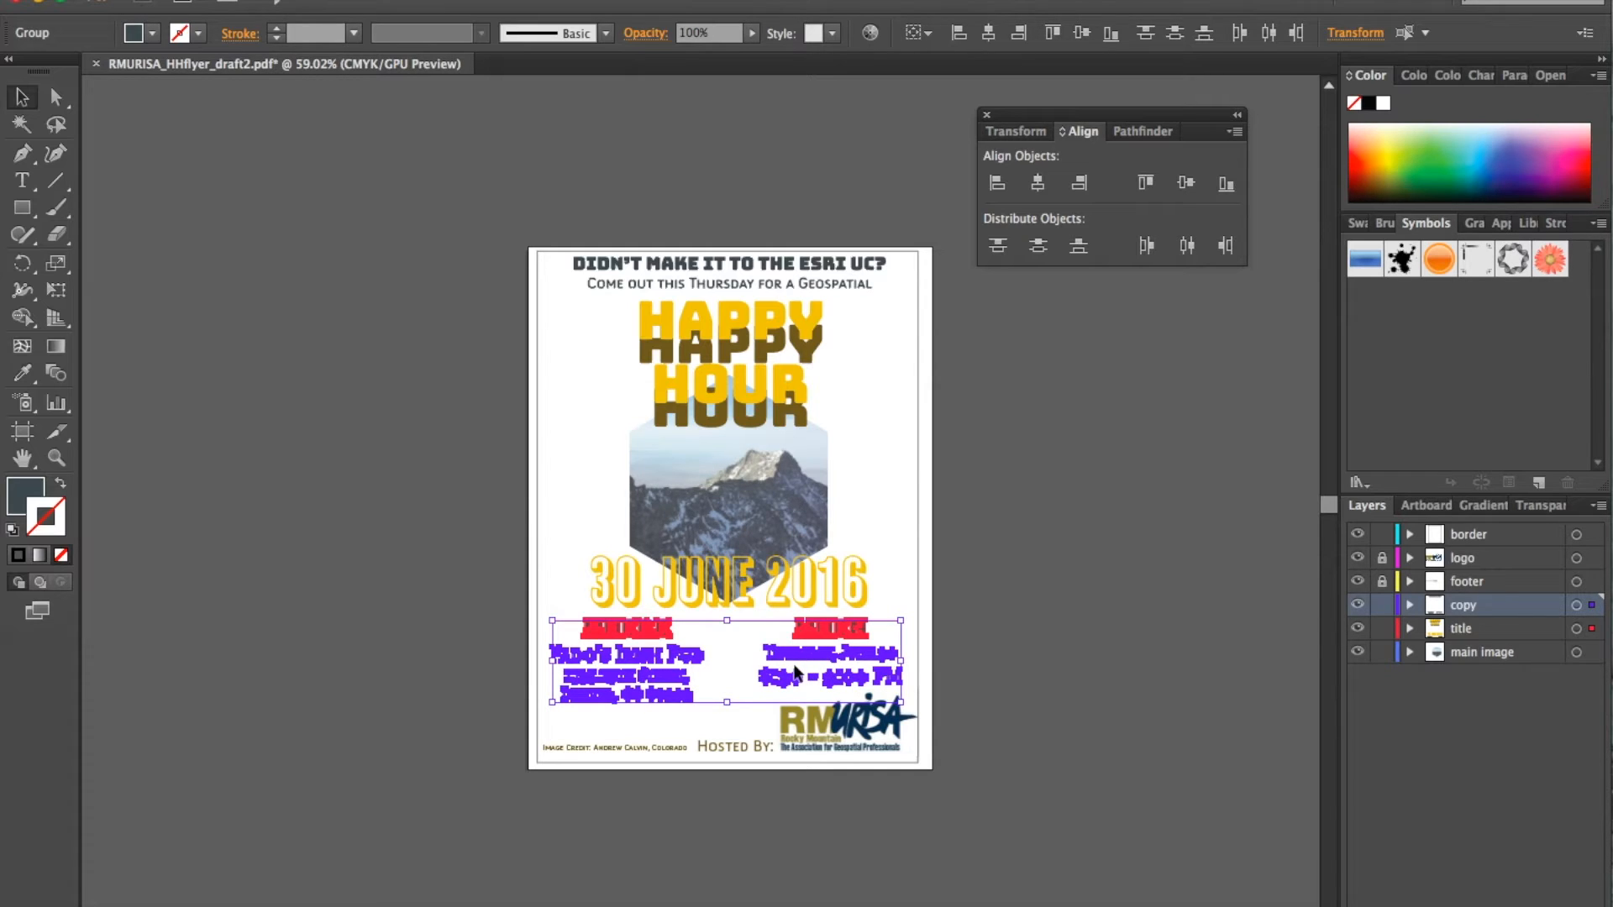
key("super+g")
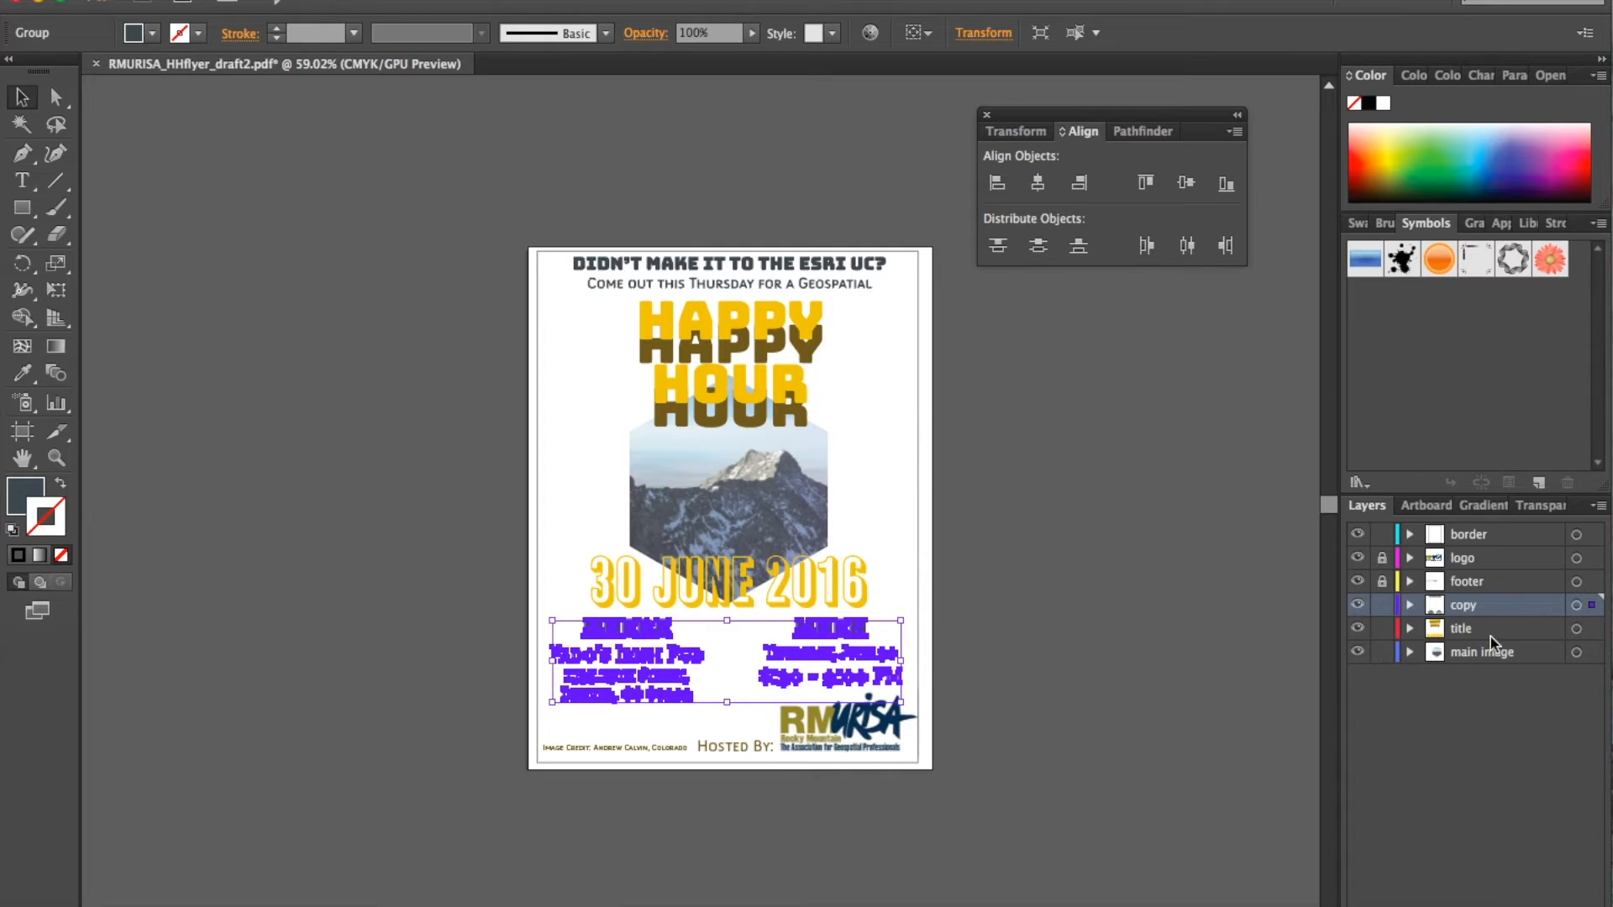
left_click(1498, 632)
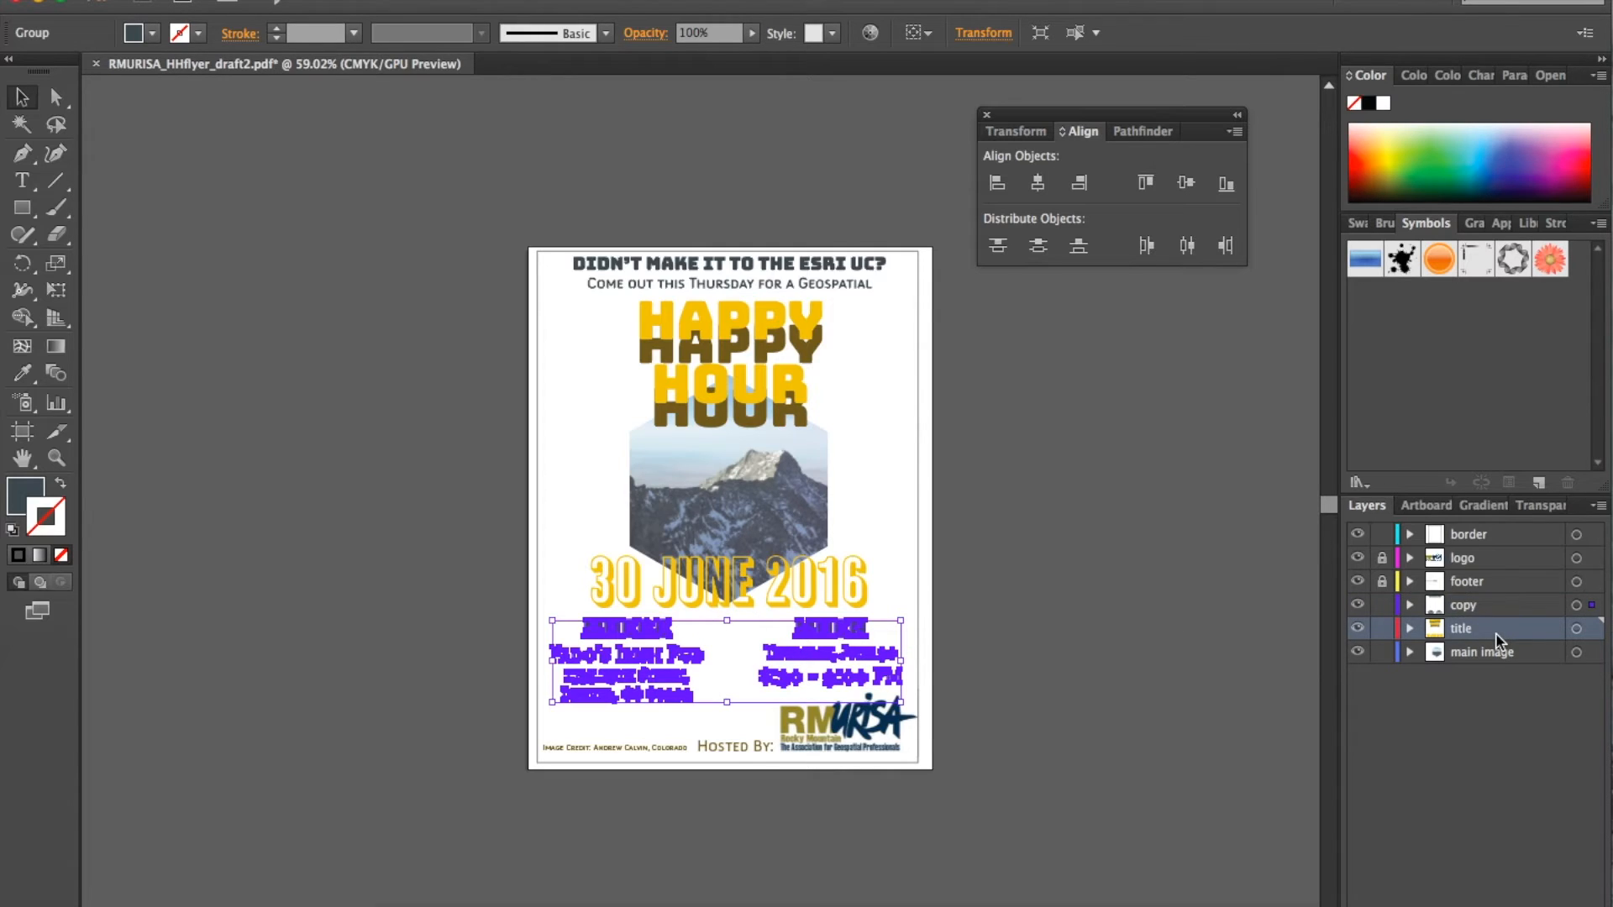
left_click(1474, 603)
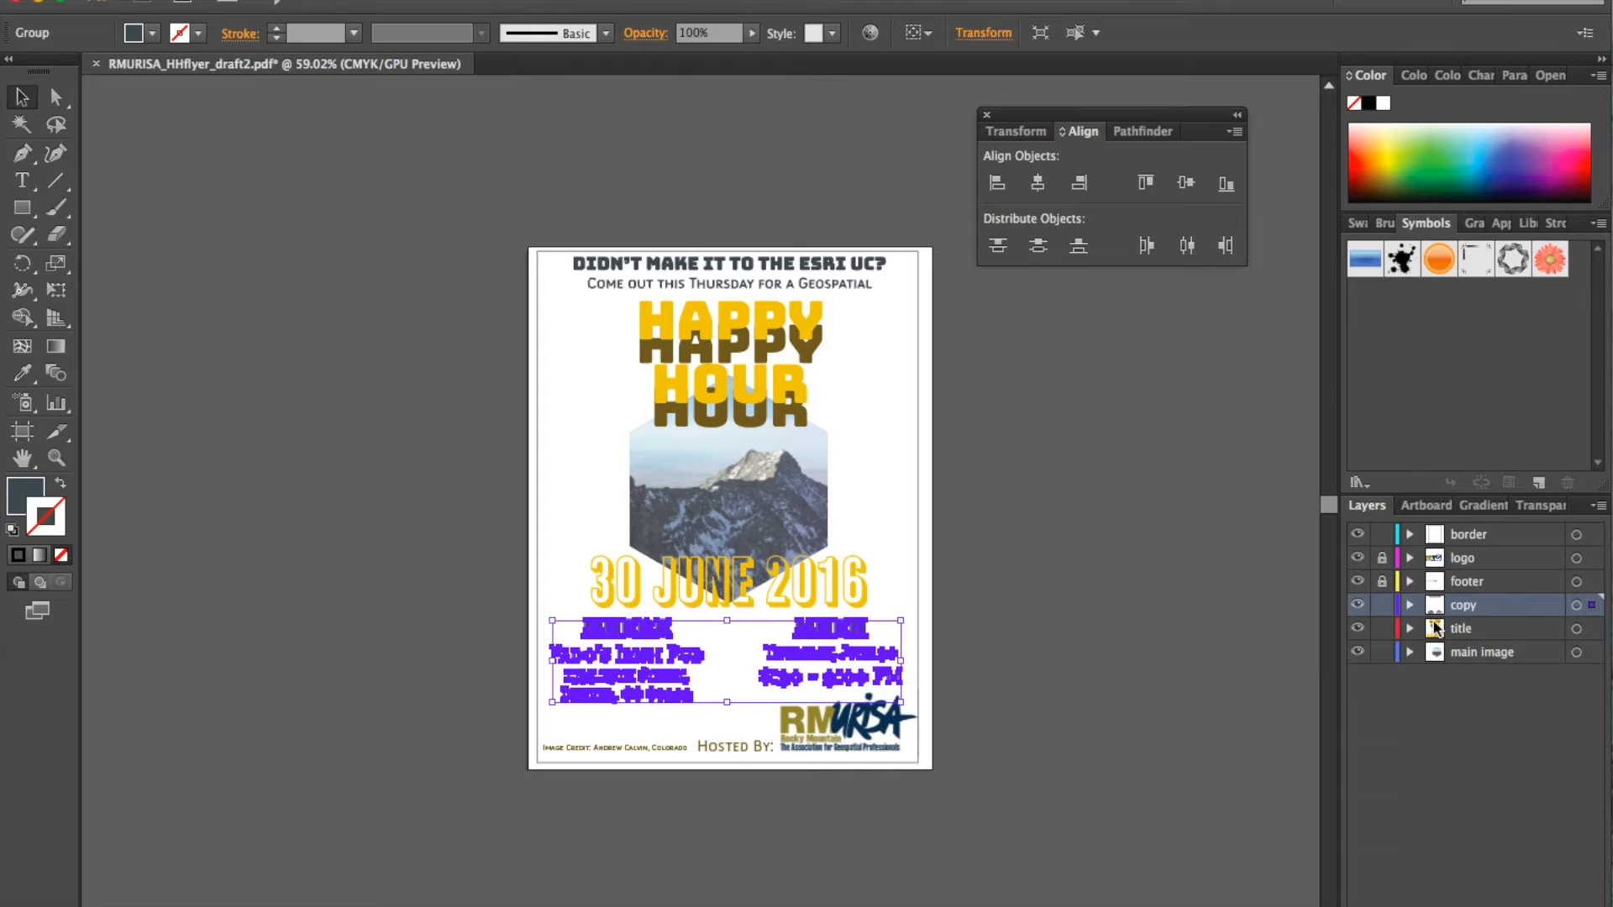
left_click(1064, 677)
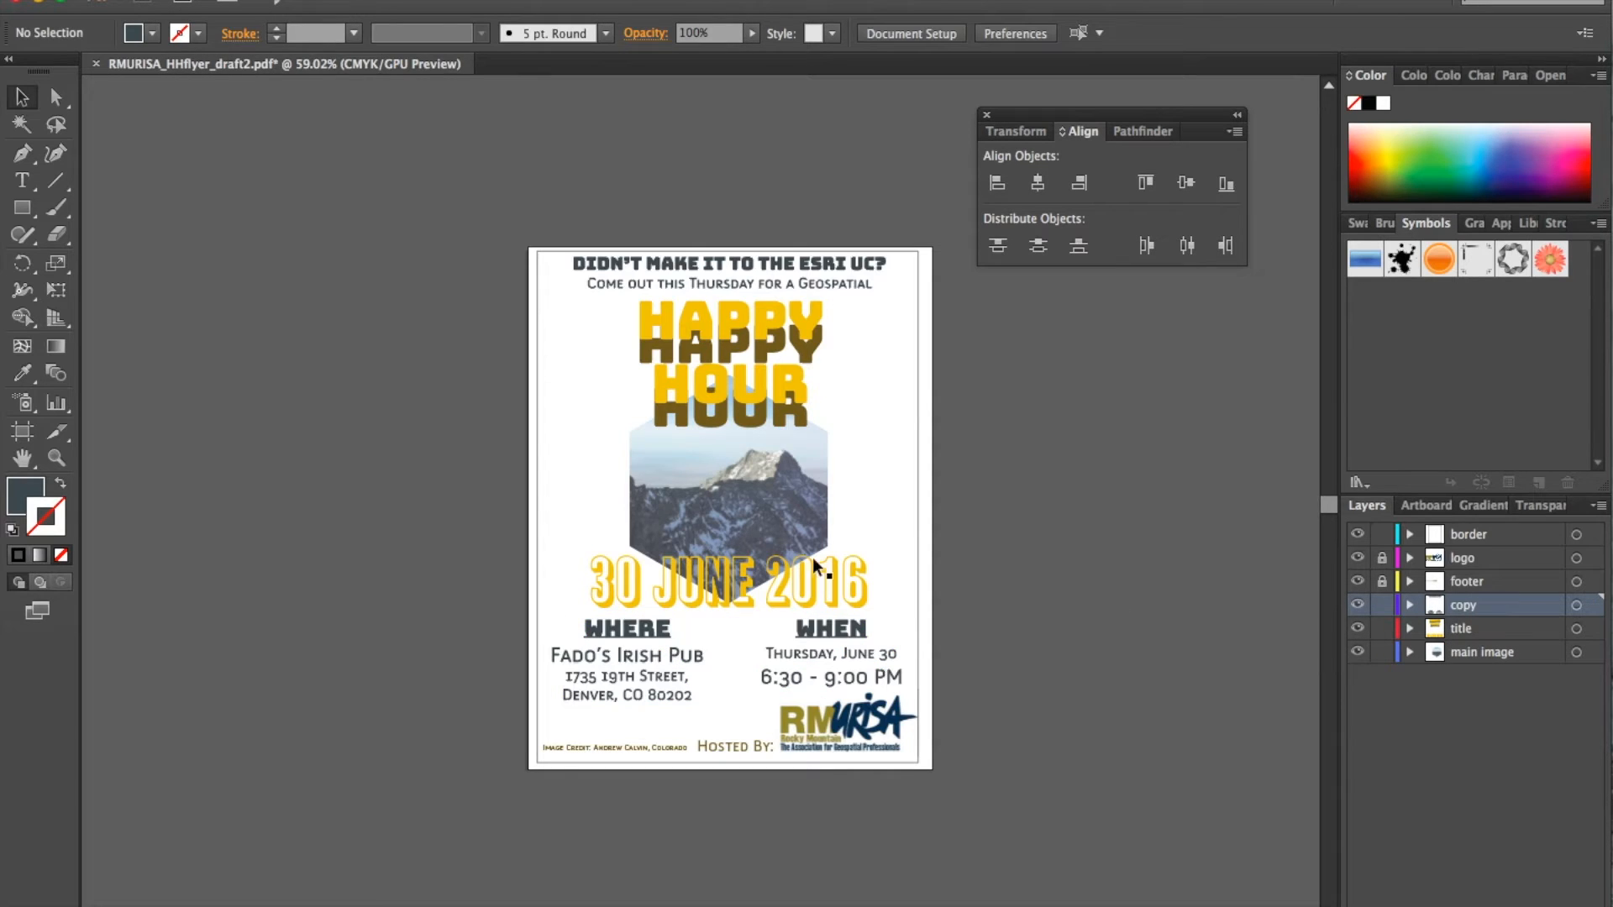
Step: Align all unlocked flyer artwork to a common horizontal centre
left_click(756, 502)
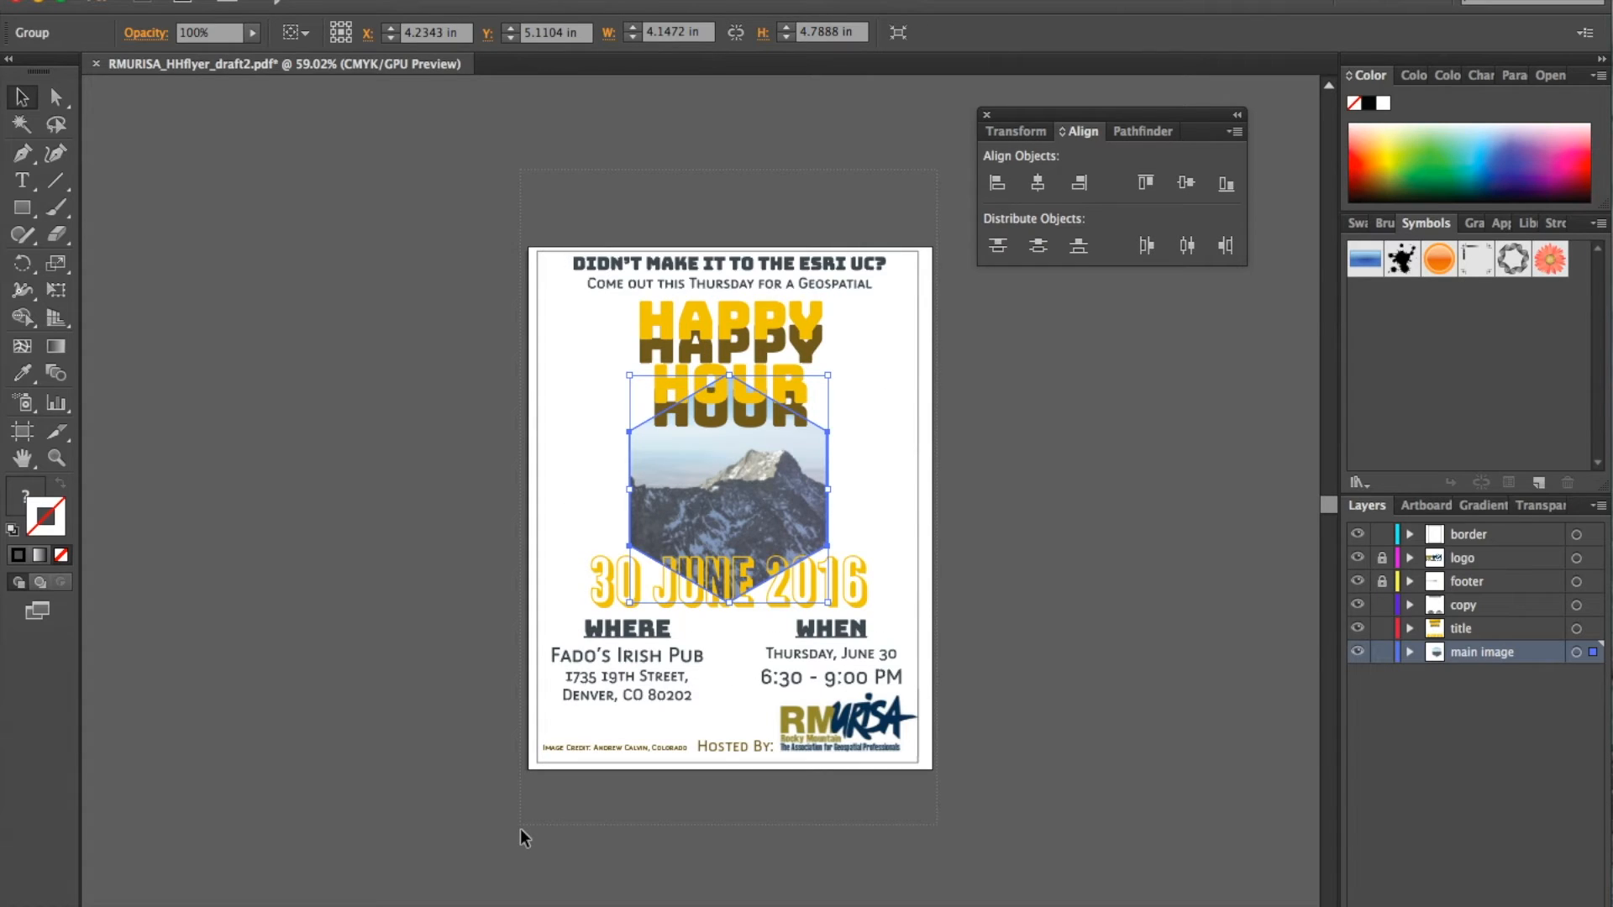
key("ctrl+a")
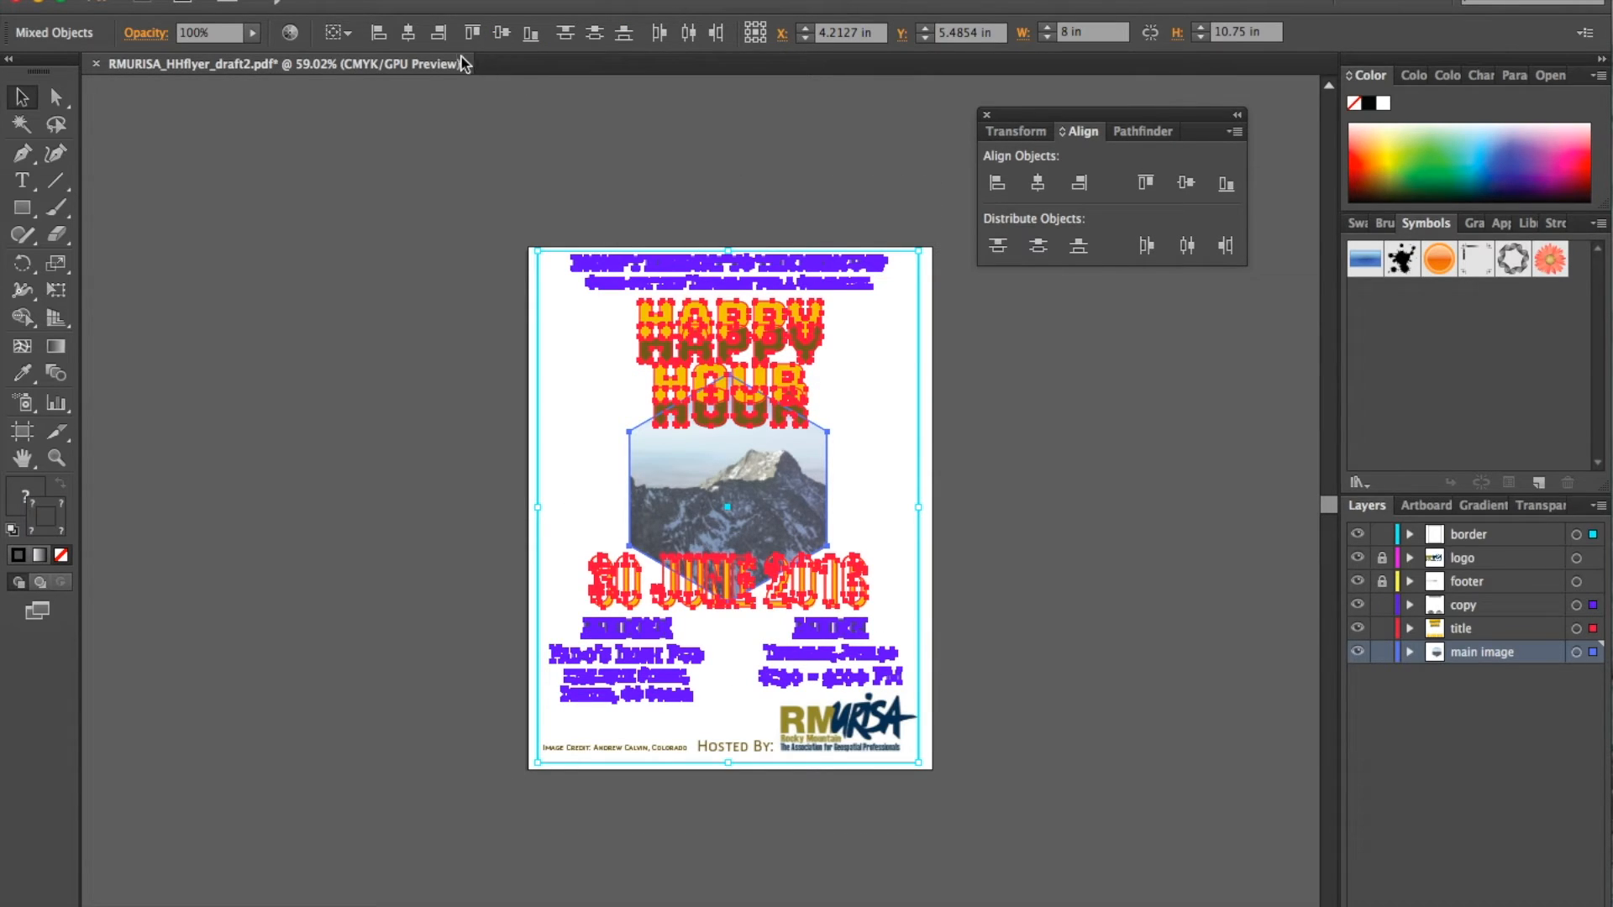
left_click(411, 41)
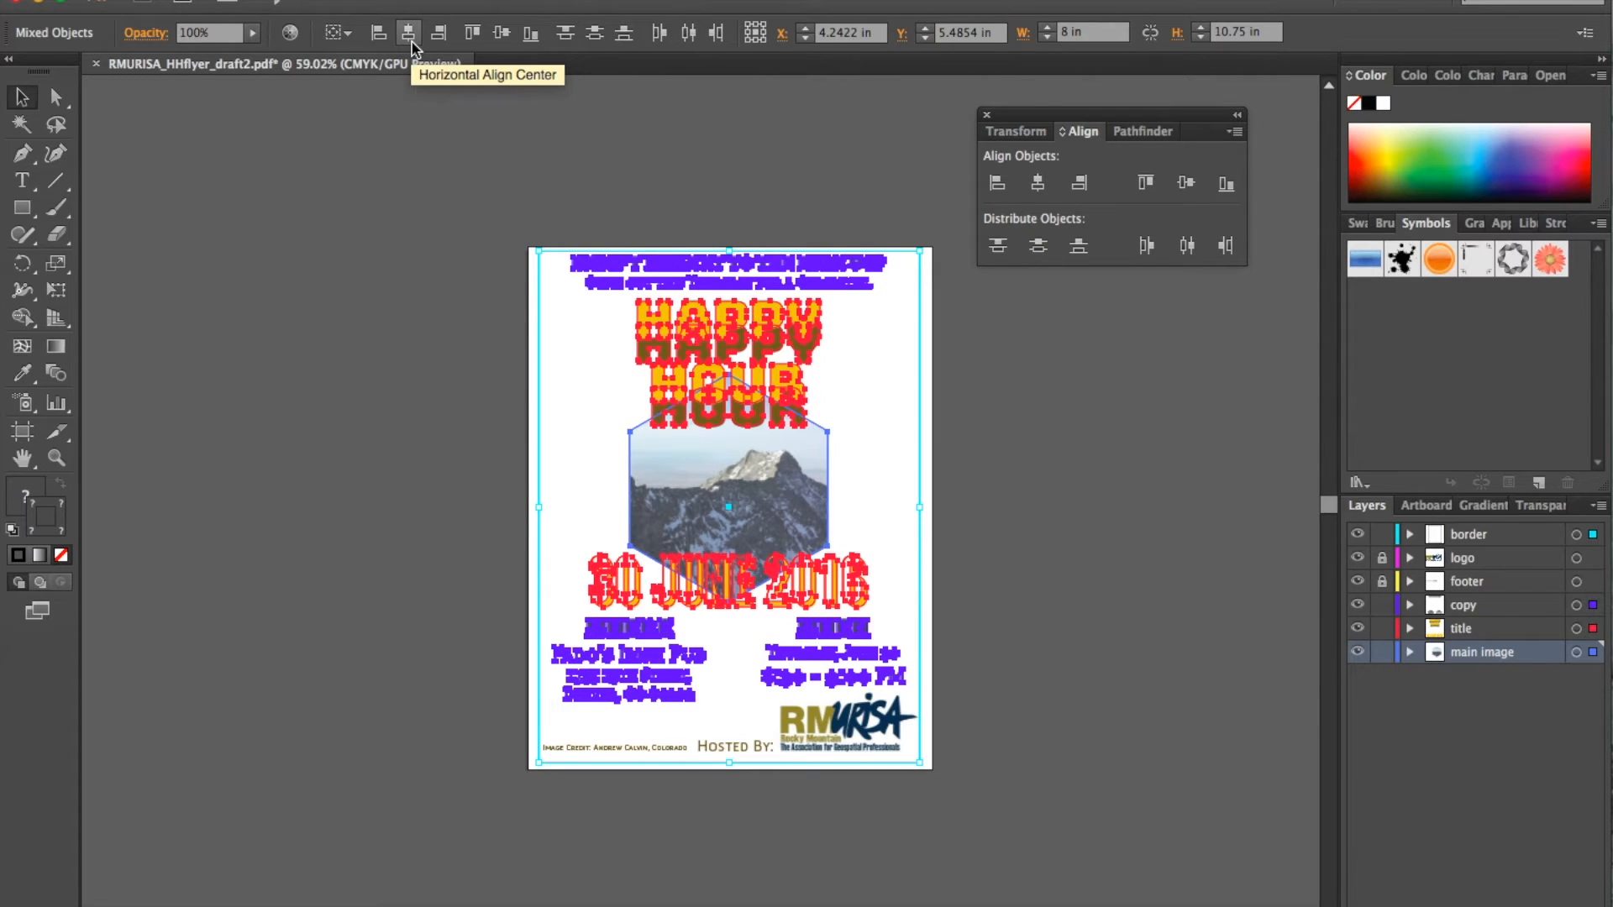
left_click(412, 41)
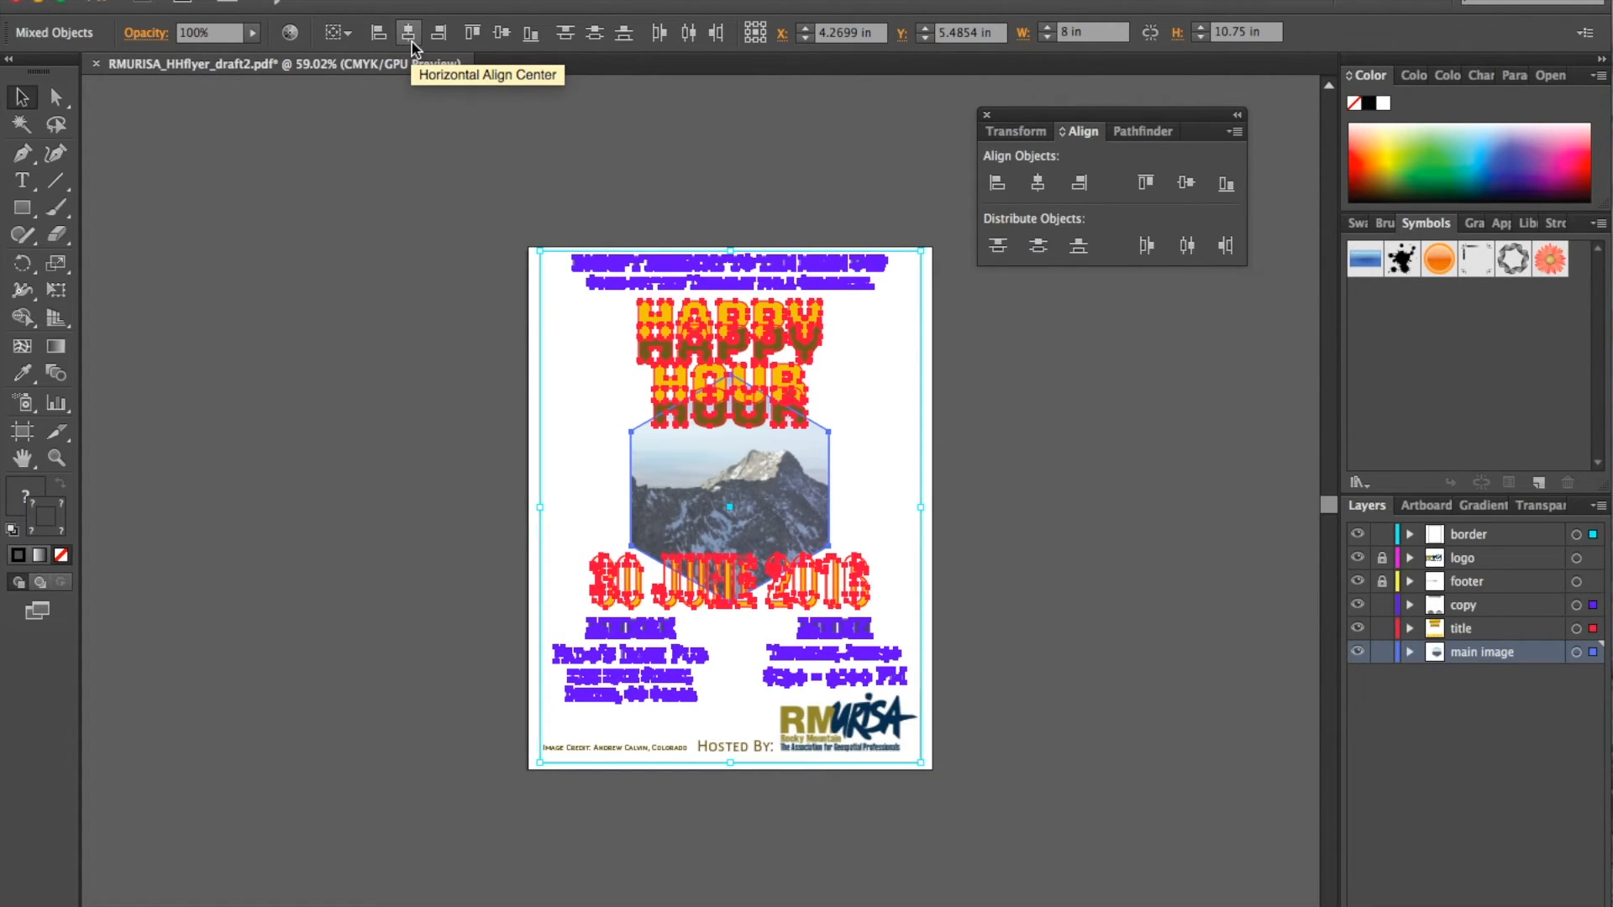
left_click(1000, 435)
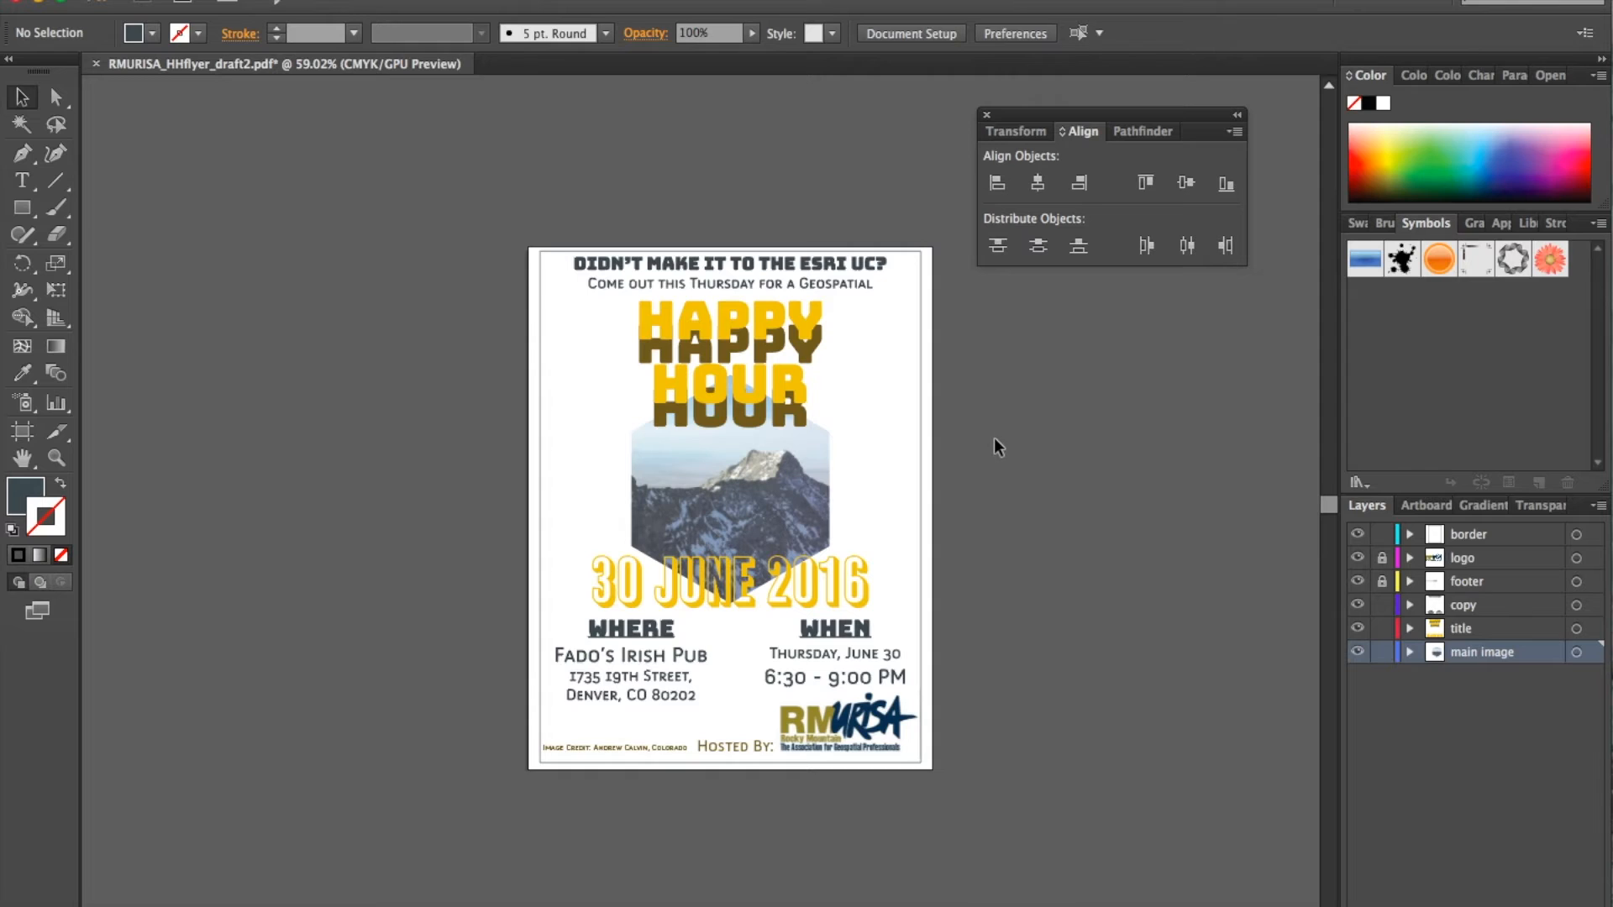
Step: Nudge all unlocked artwork slightly down together
key("super+a")
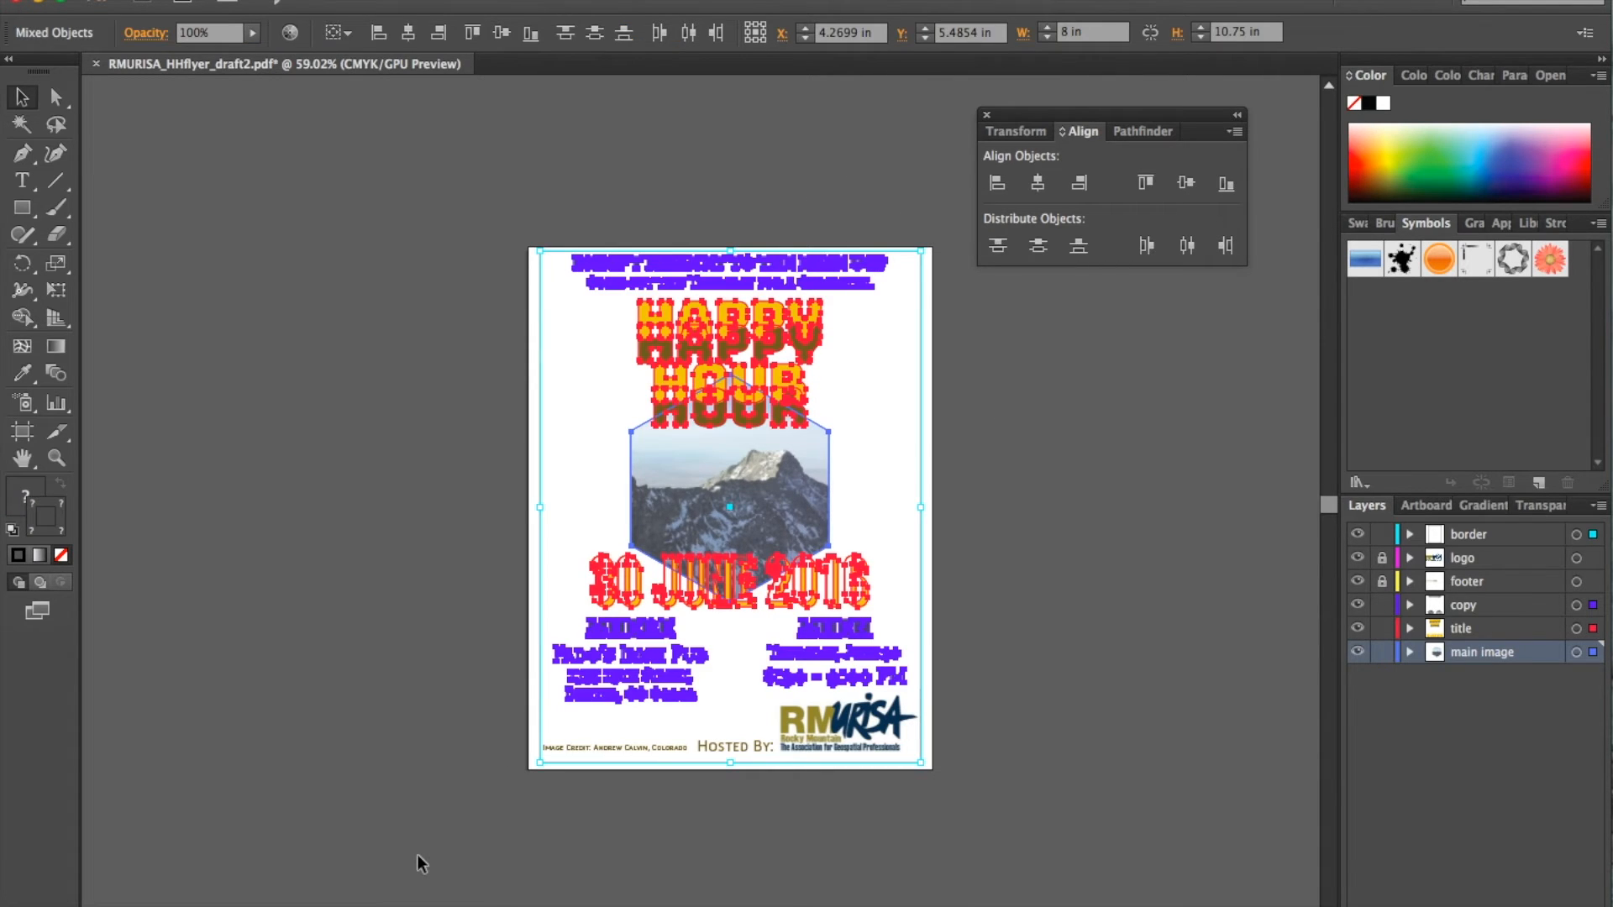
key("Down")
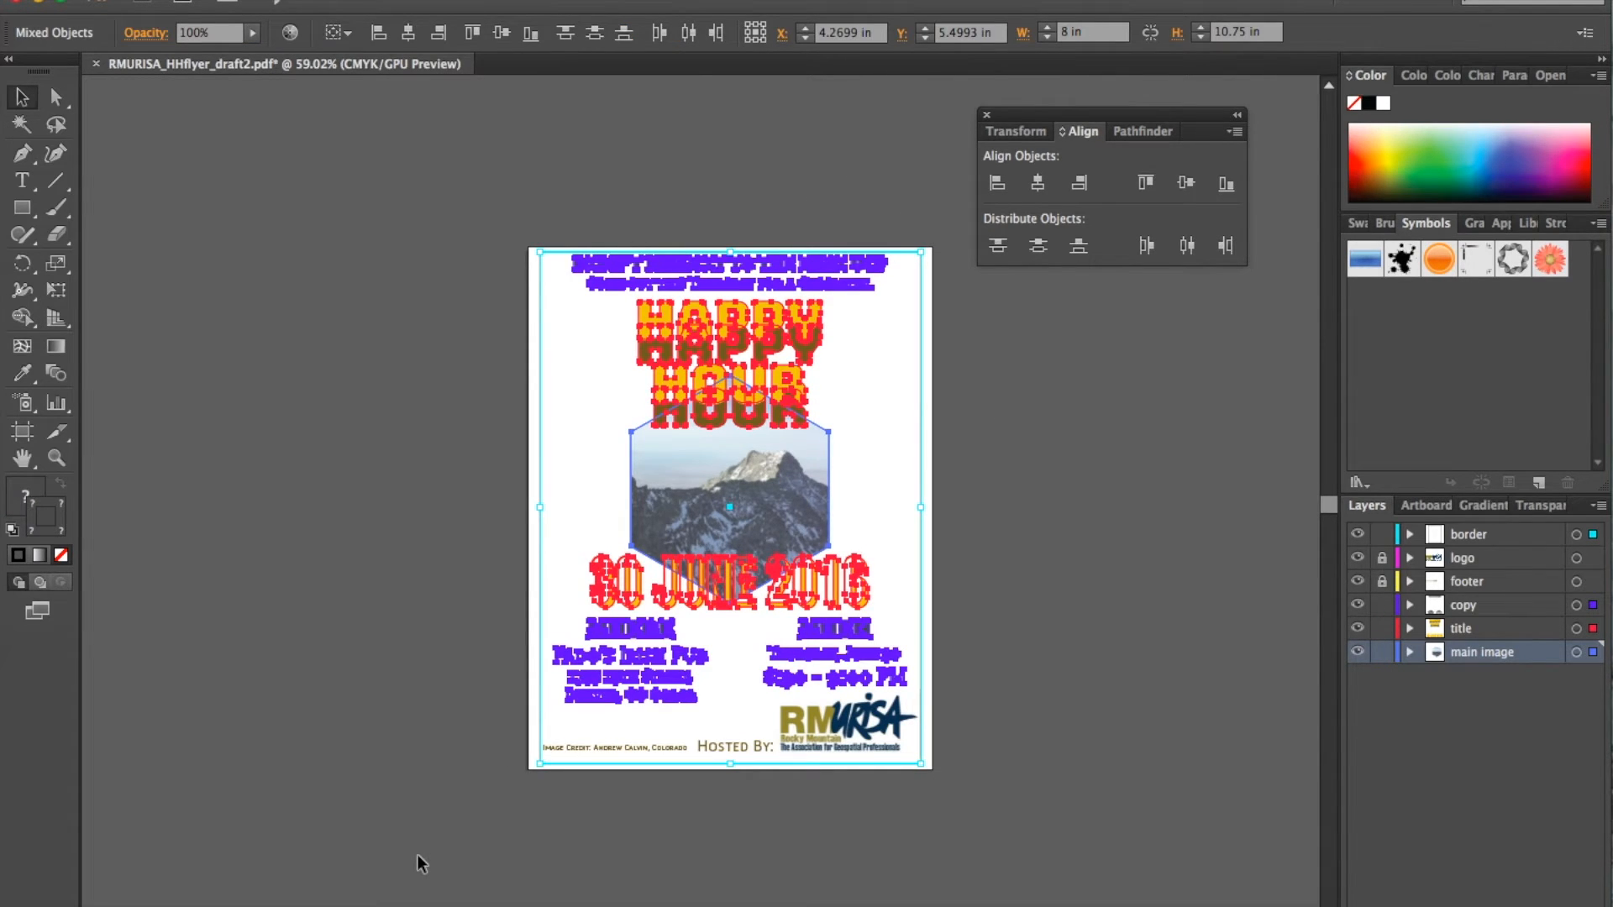
left_click(417, 854)
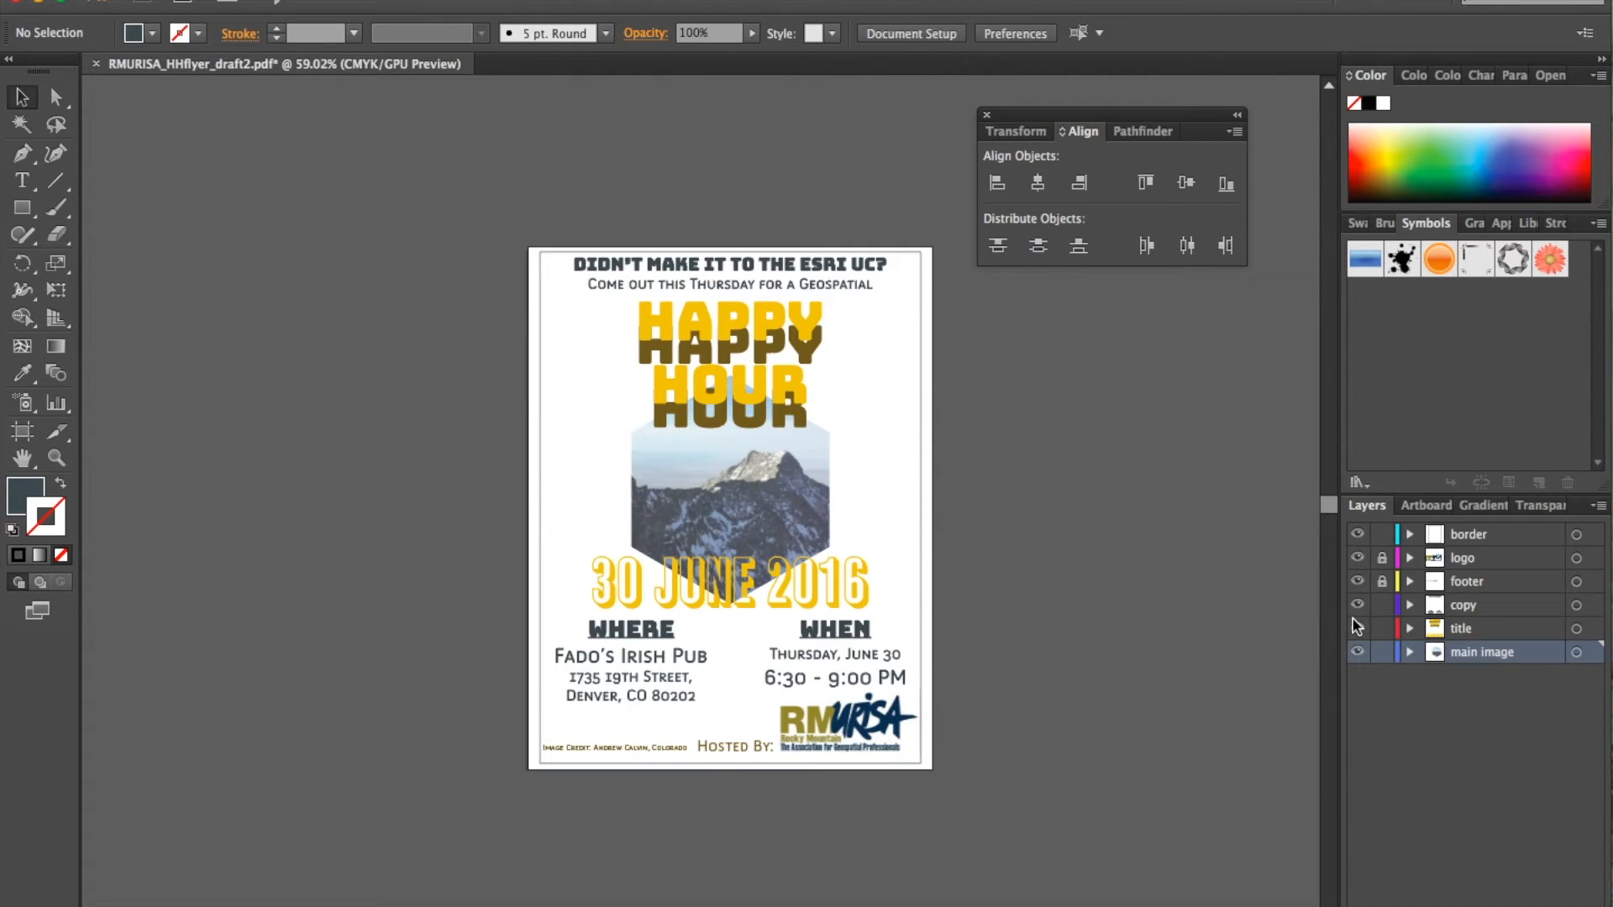
Step: Unlock the logo and footer layers to nudge their artwork slightly down together, and lock both layers again
left_click(1383, 582)
left_click(1383, 558)
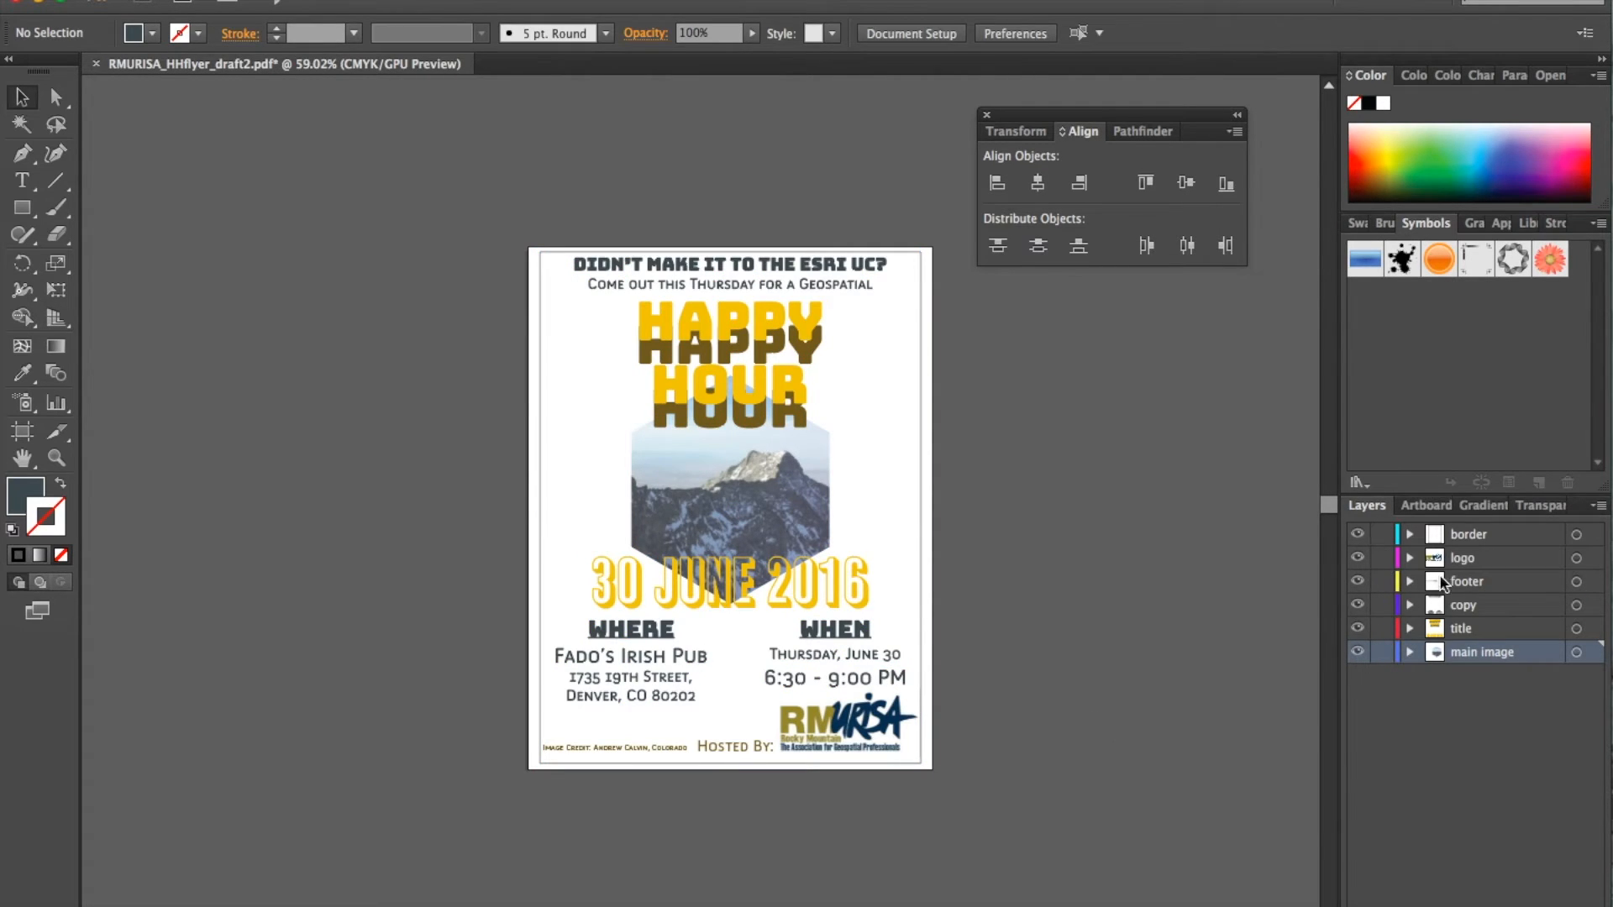
left_click(1596, 559)
left_click(1595, 581, "shift")
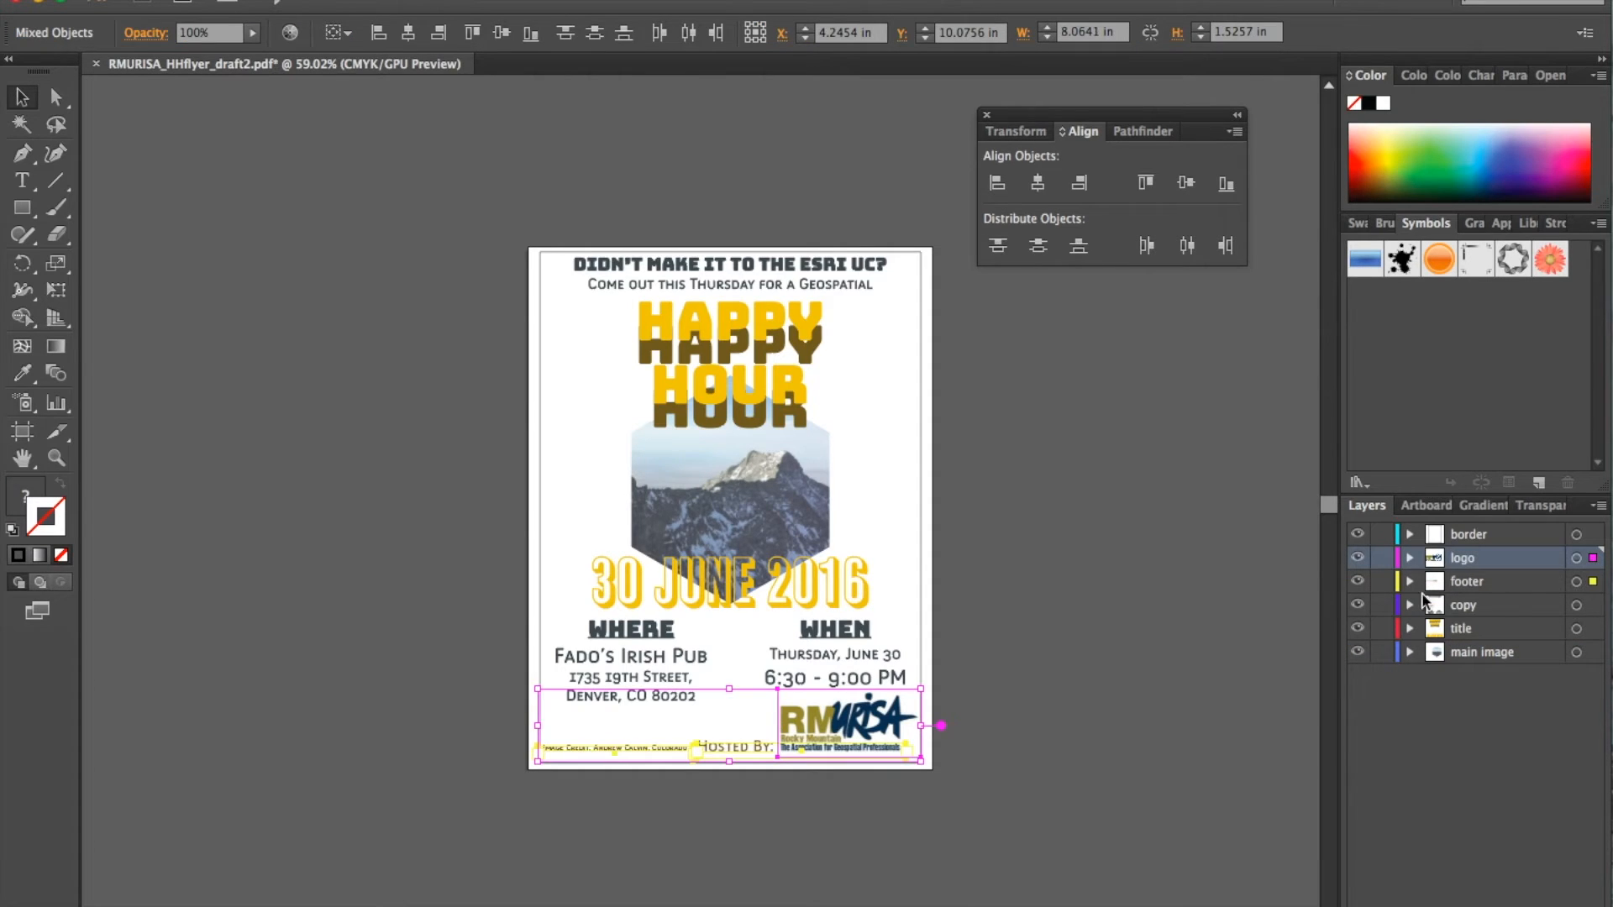
key("Down")
key("Down")
key("Down")
key("Down")
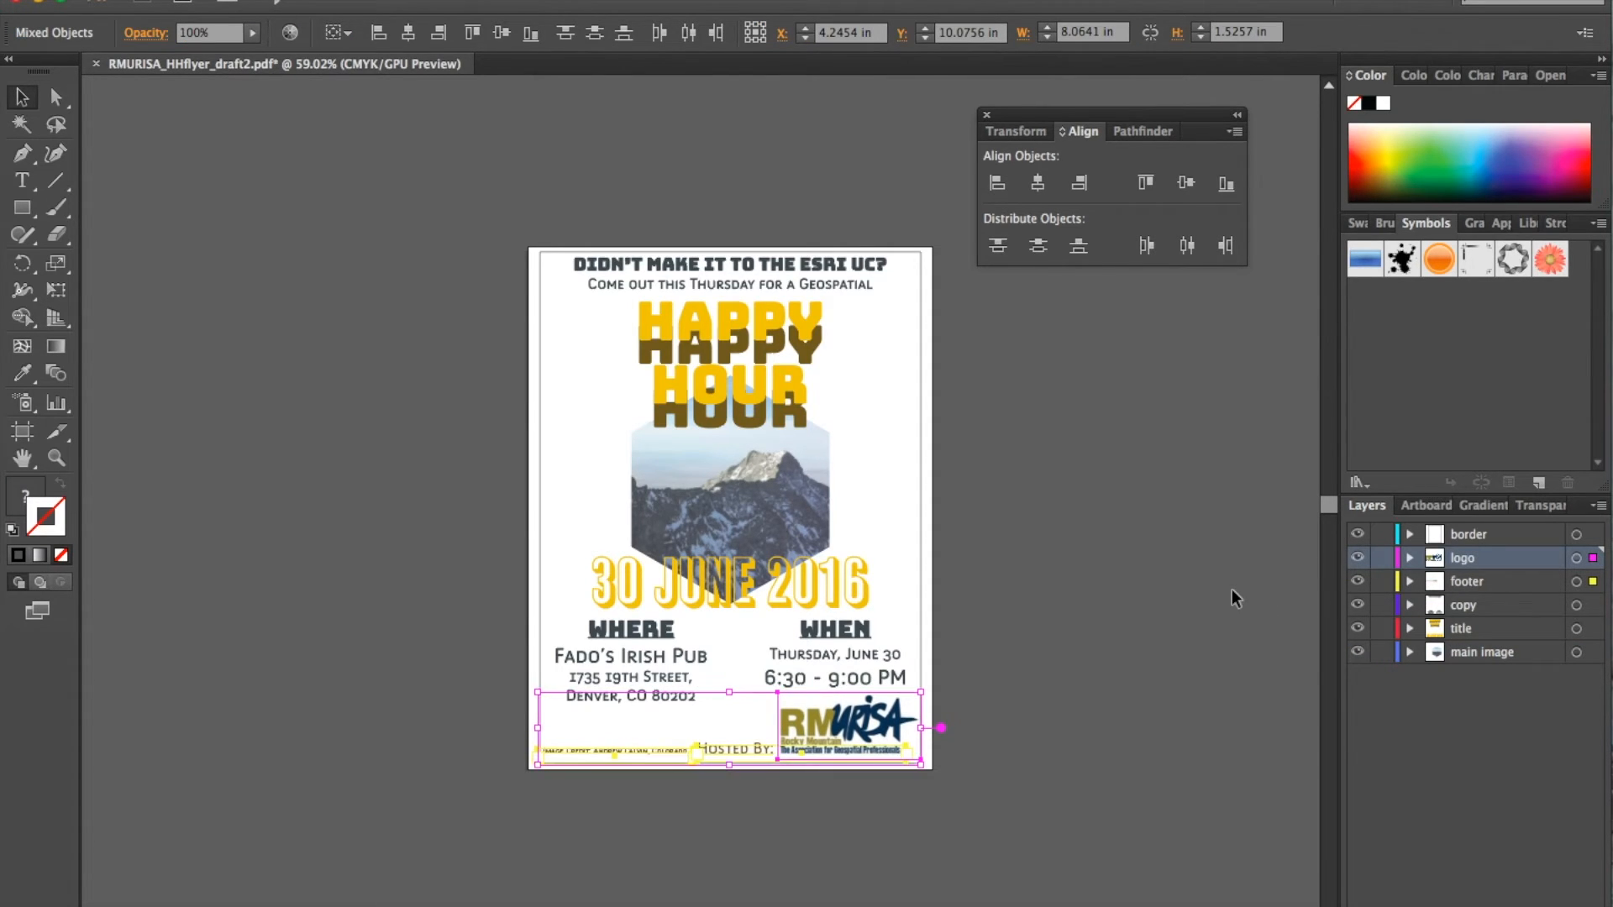
left_click(1142, 670)
left_click(1382, 558)
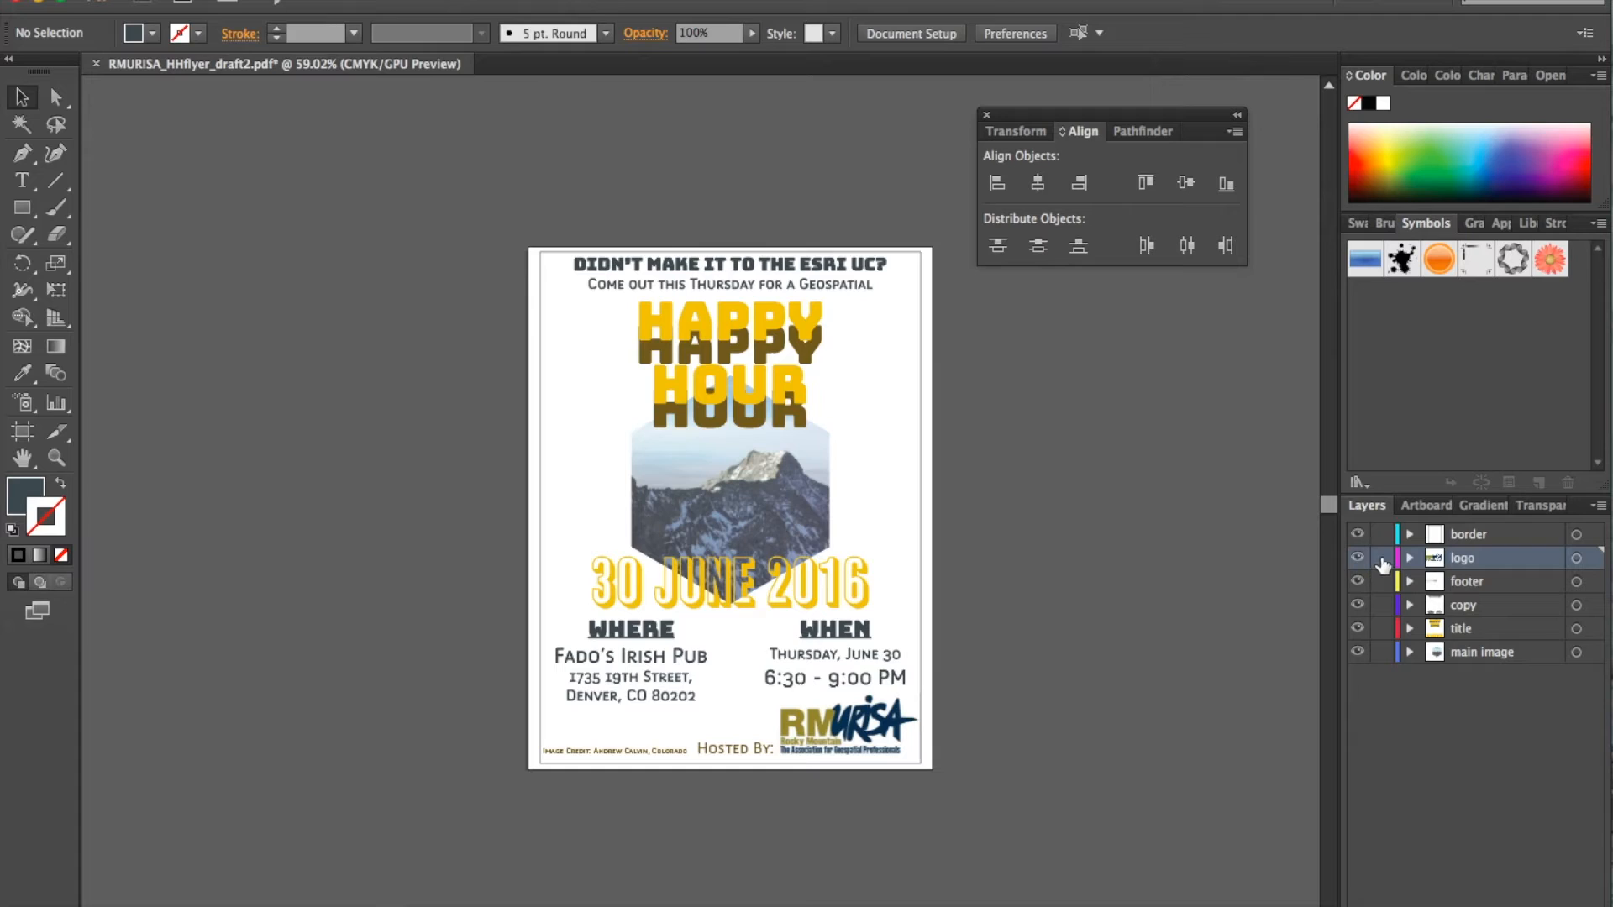
left_click(1382, 582)
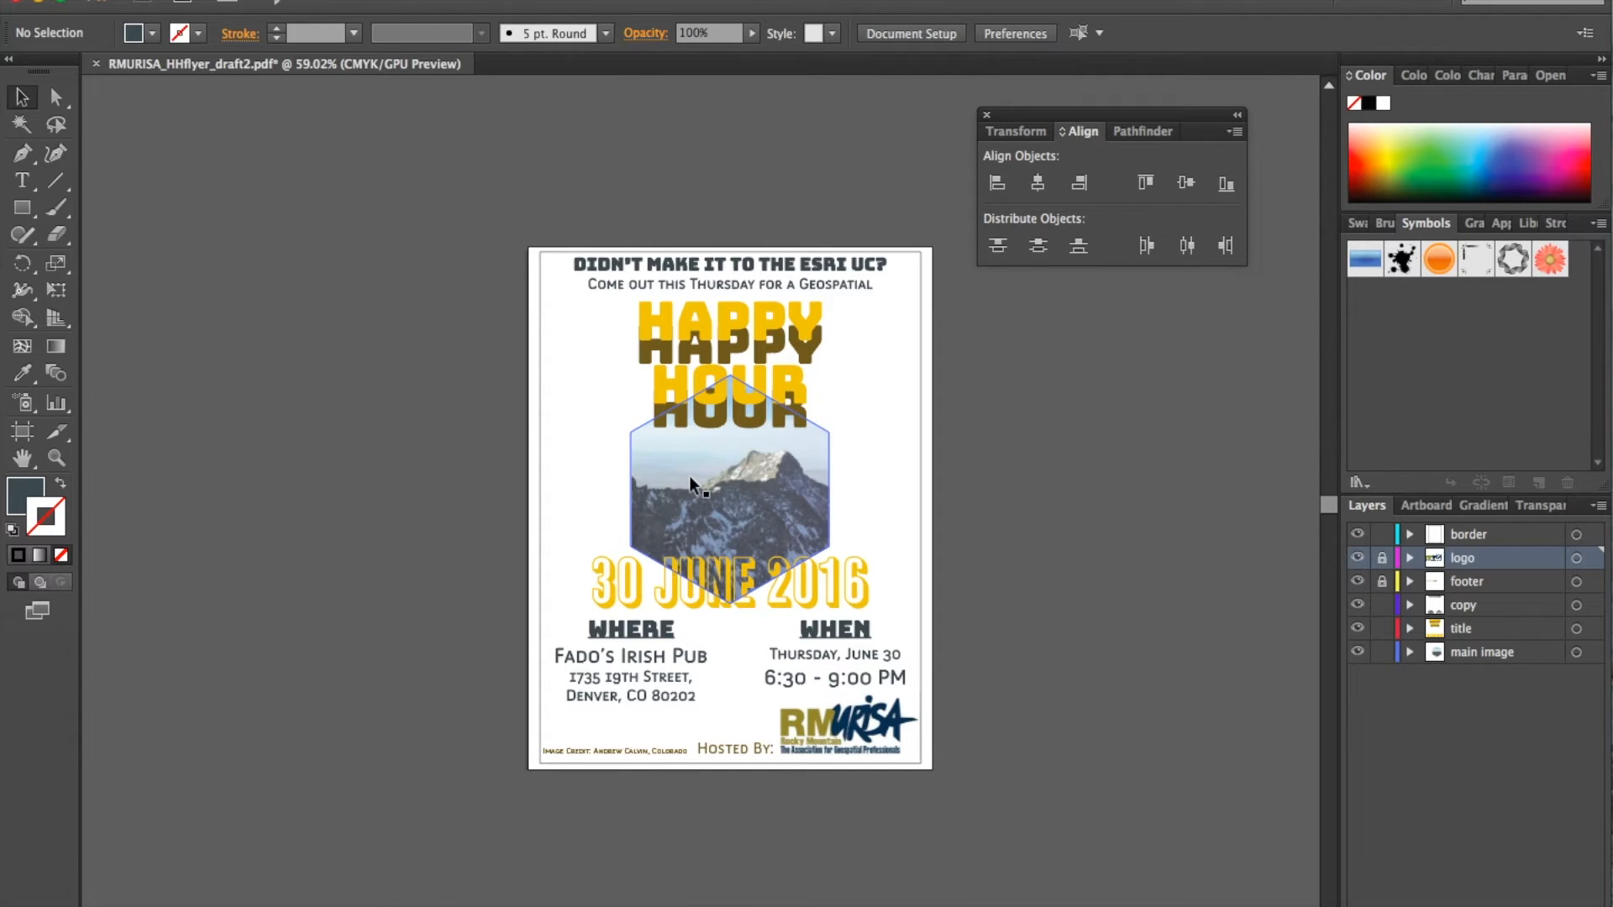
Step: Enlarge the hexagonal mountain image proportionally, extending it upward, to about 5.06 in wide and 5.84 in high
left_click(759, 507)
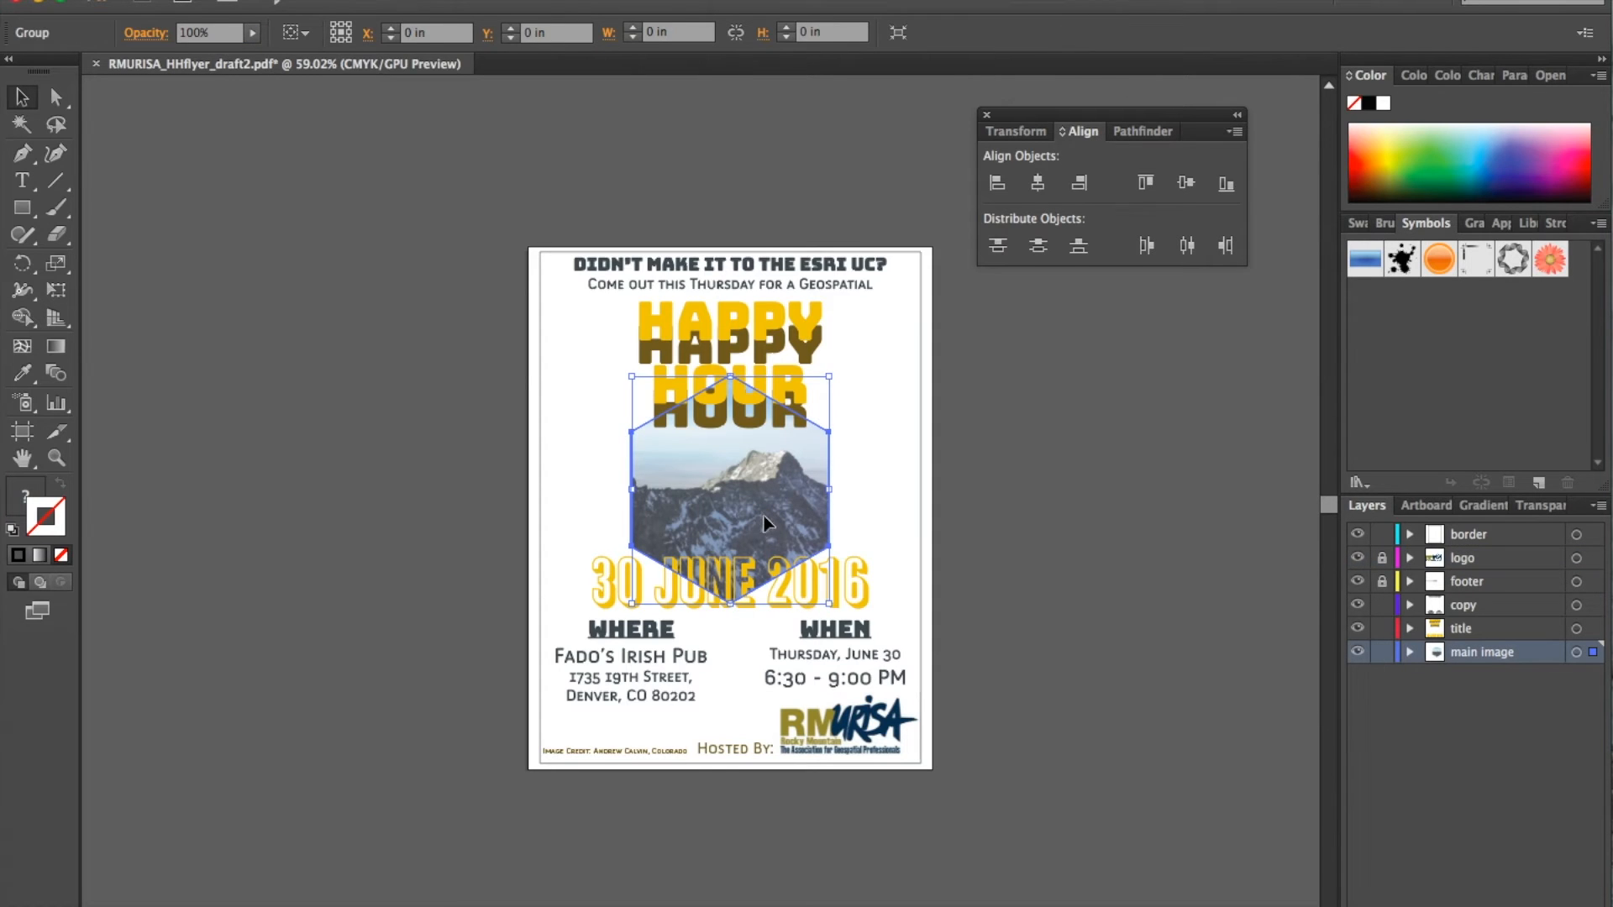
left_click_drag(830, 605, 861, 632)
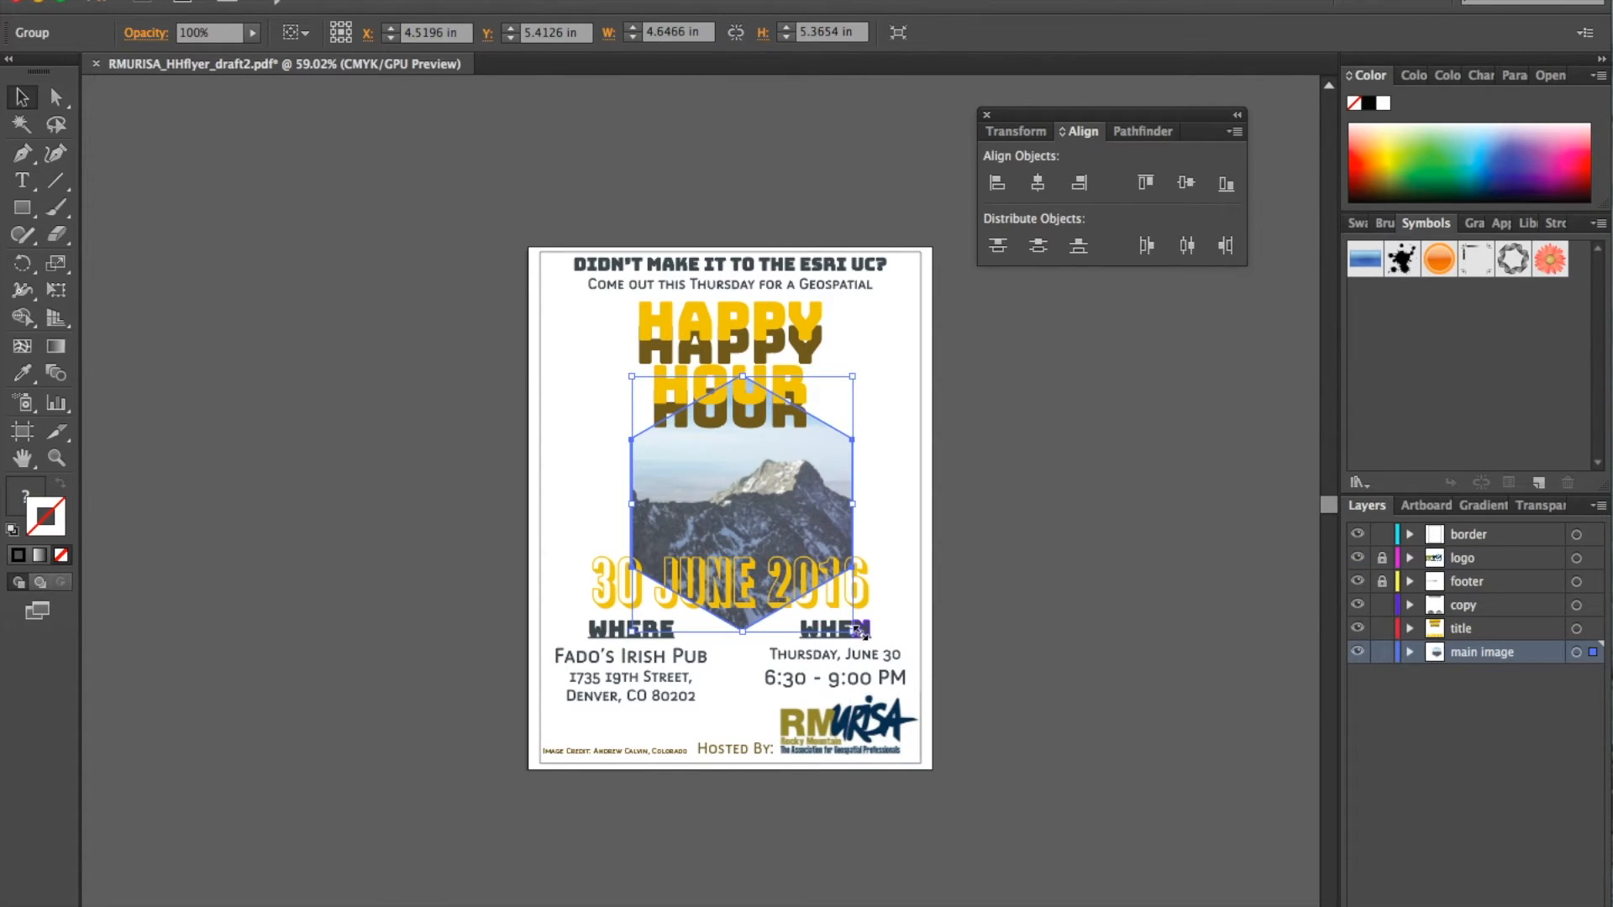
key("super+z")
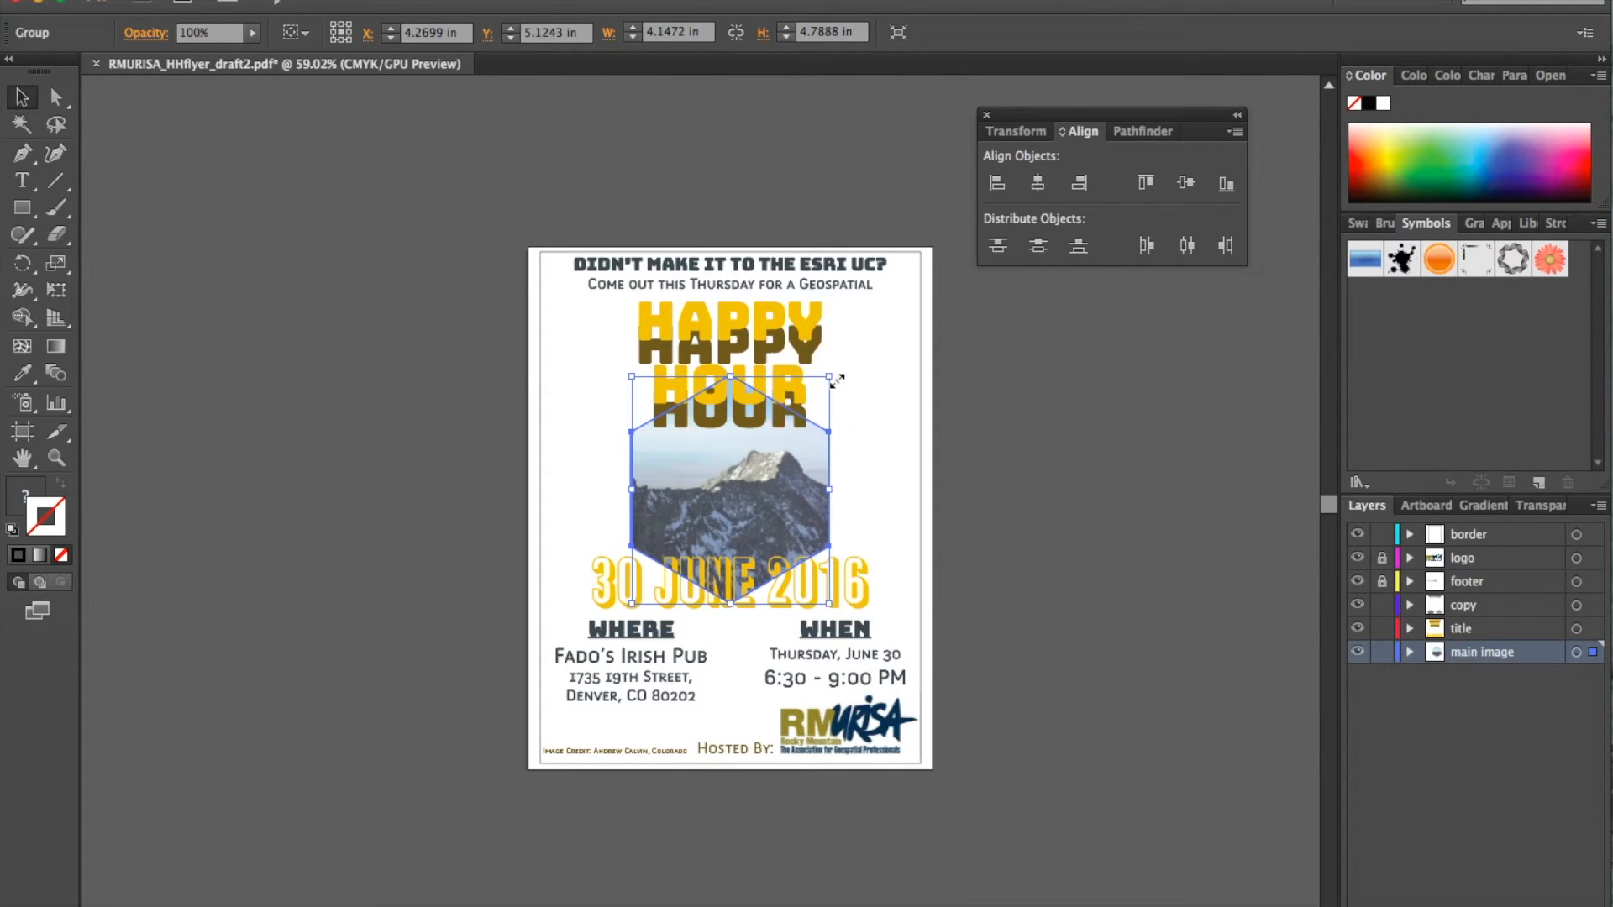
left_click_drag(828, 376, 850, 351)
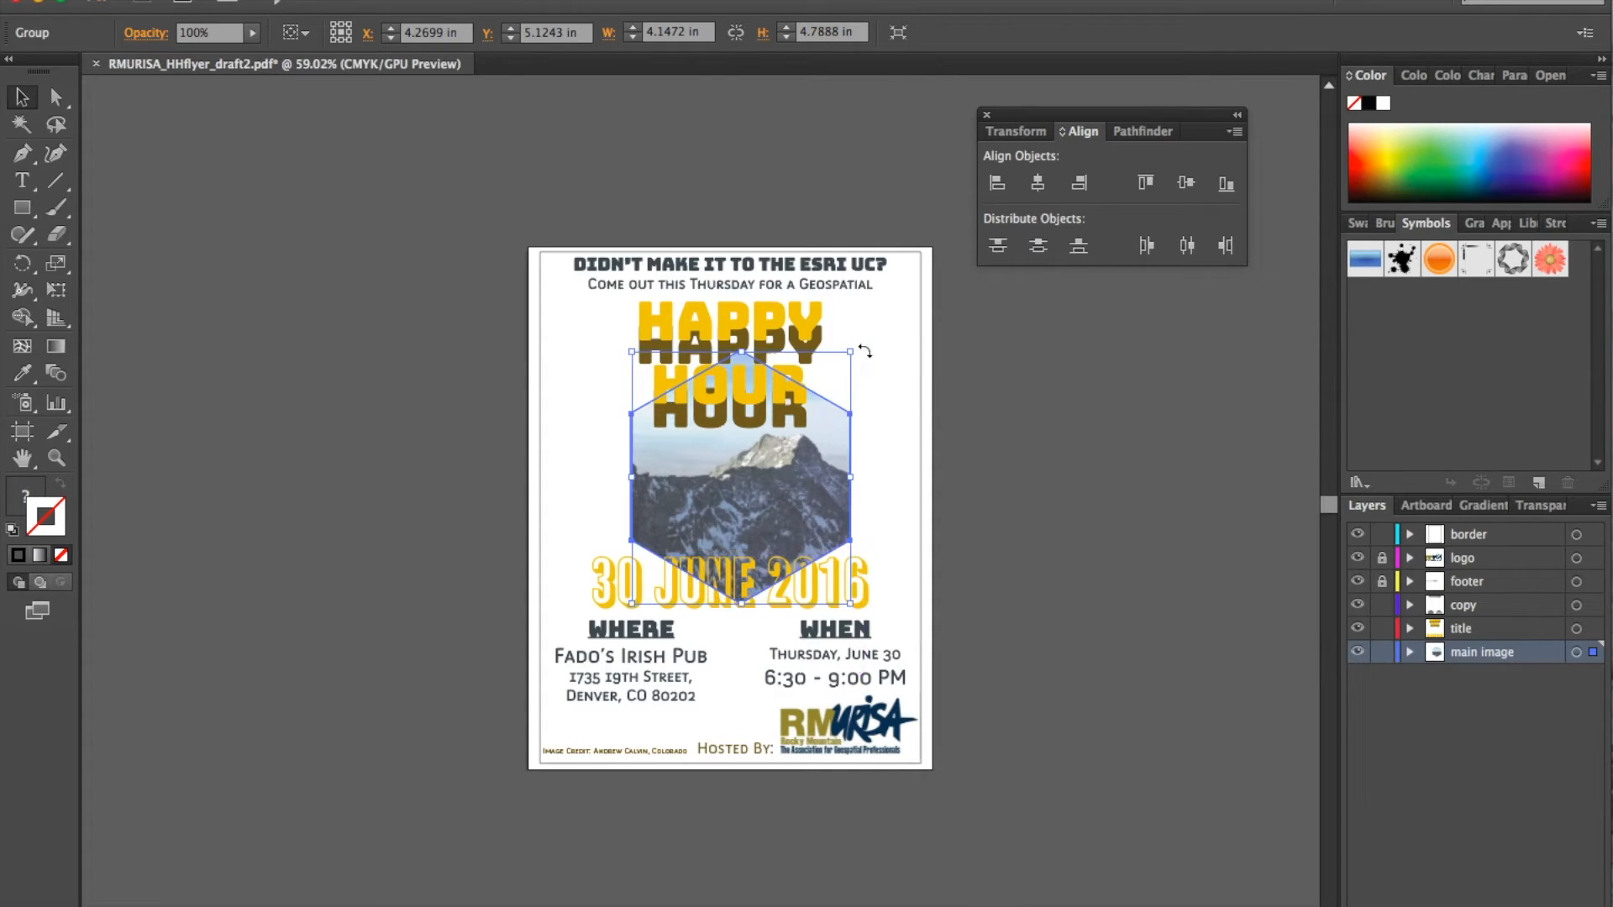
left_click(879, 170)
left_click(843, 461)
left_click_drag(850, 351, 873, 326)
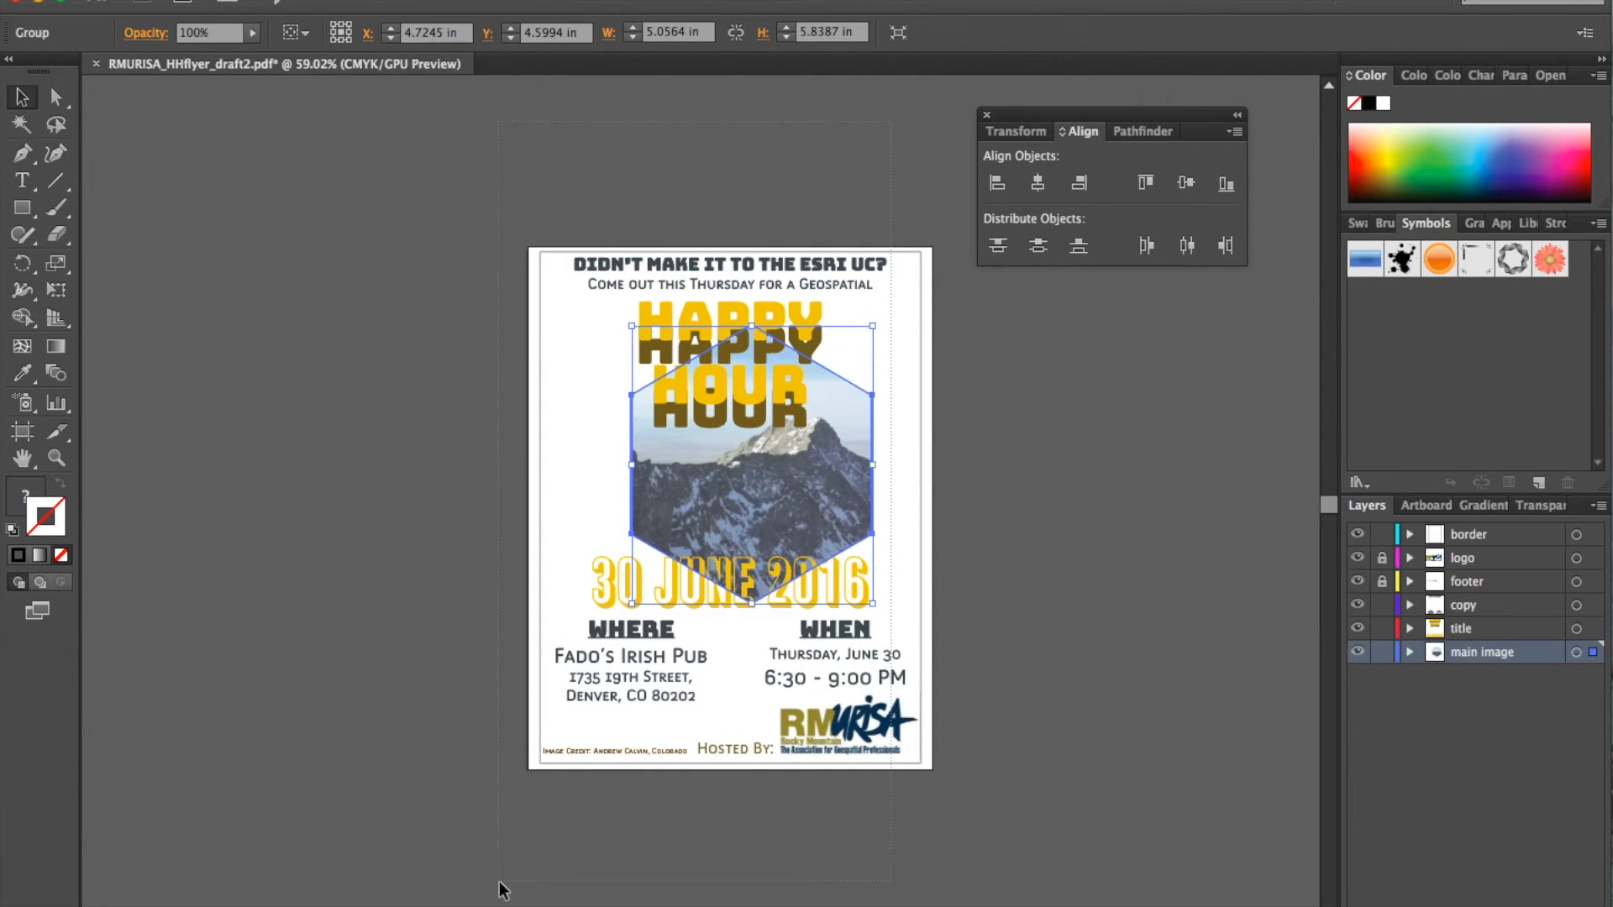
Step: Recentre the enlarged hexagonal image and all other unlocked artwork horizontally
key("super+a")
left_click(409, 33)
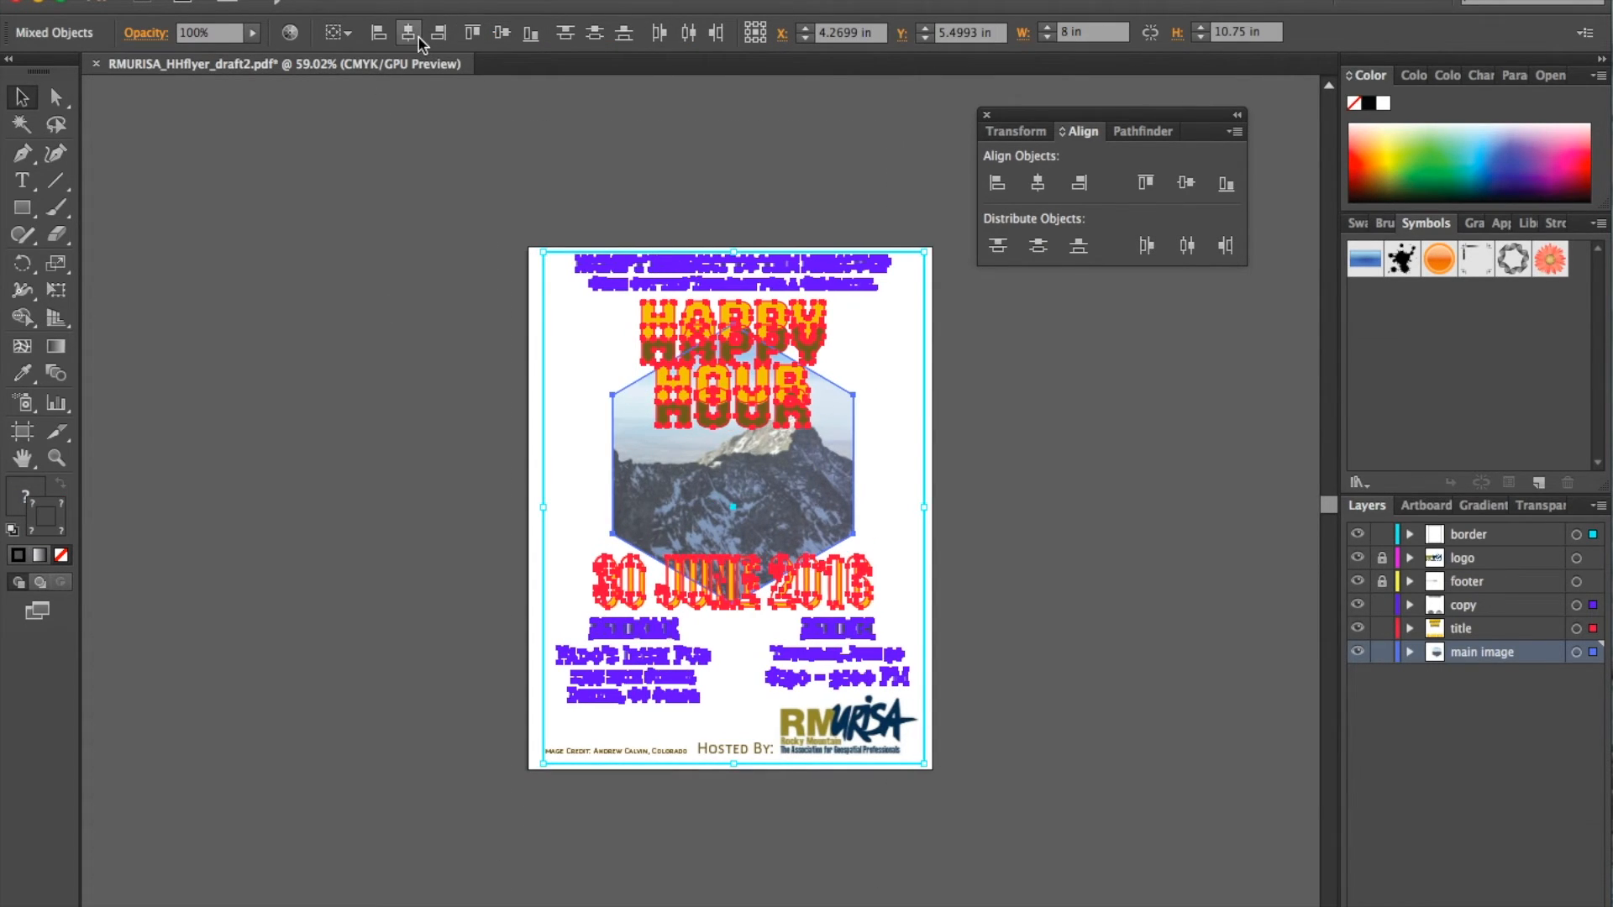
left_click(408, 33)
left_click(408, 33)
left_click(408, 32)
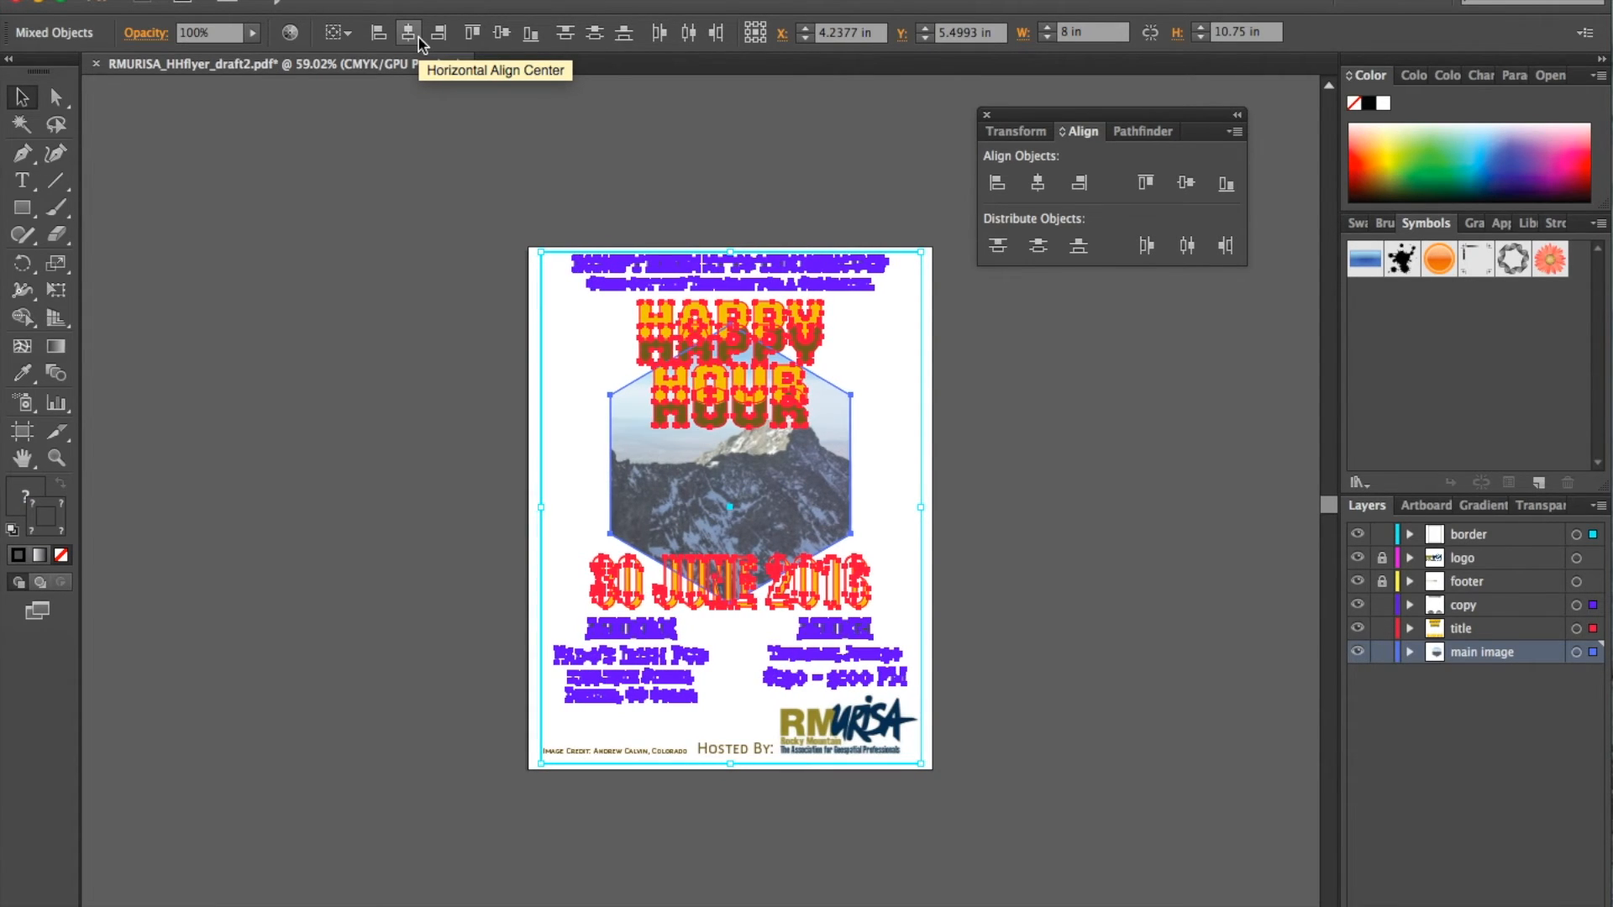
Step: Nudge the grouped WHERE and WHEN copy block slightly down
left_click(1087, 556)
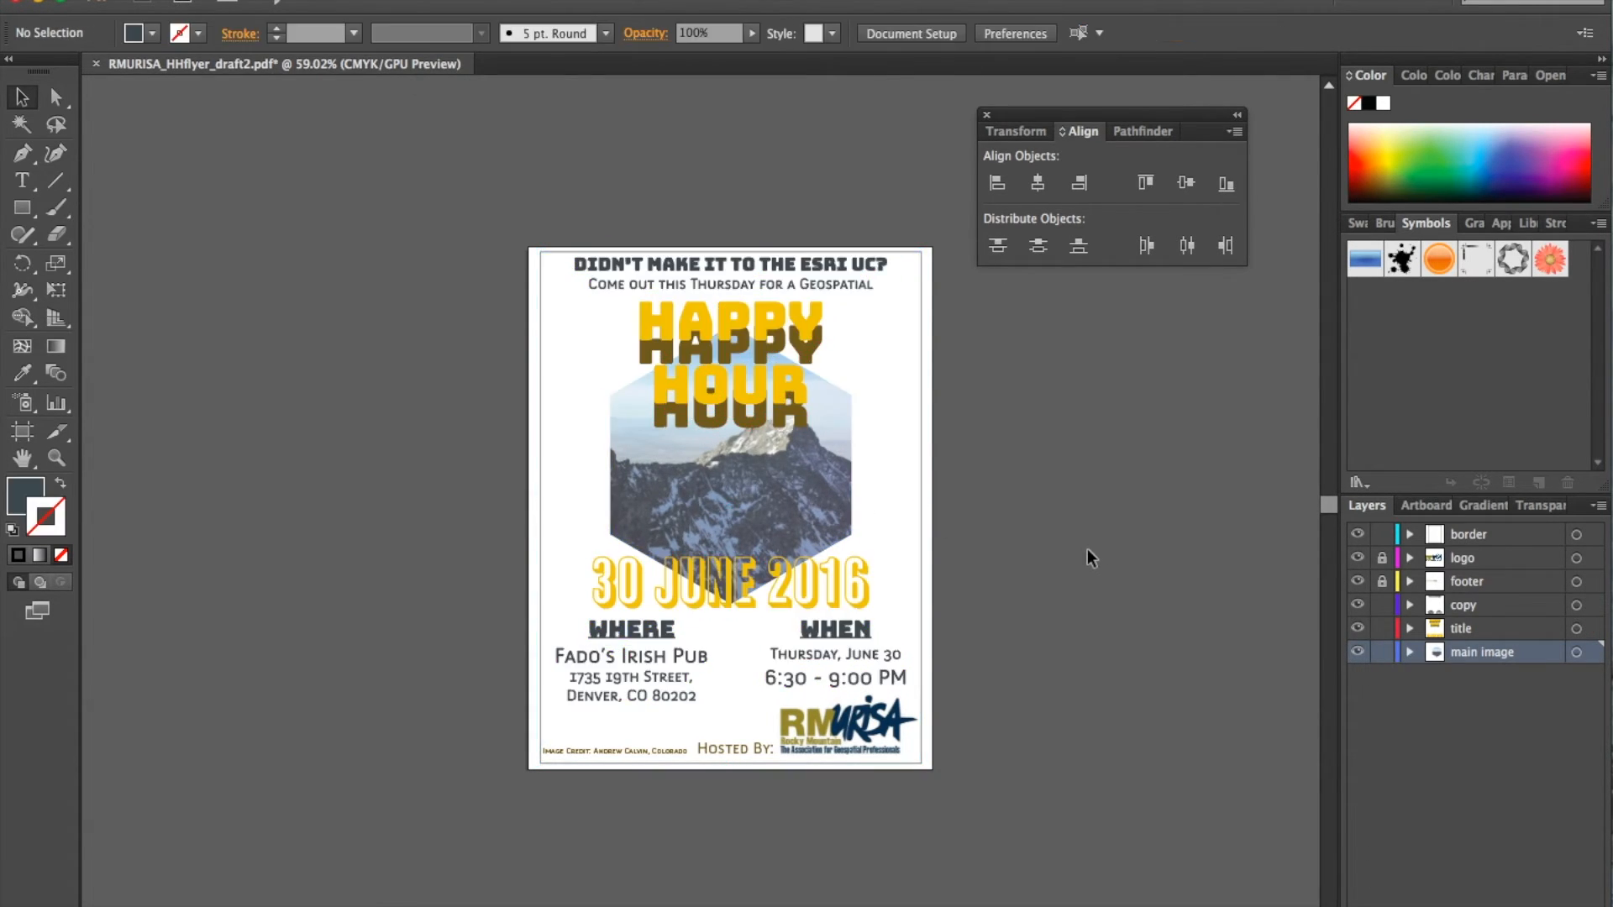
left_click(811, 510)
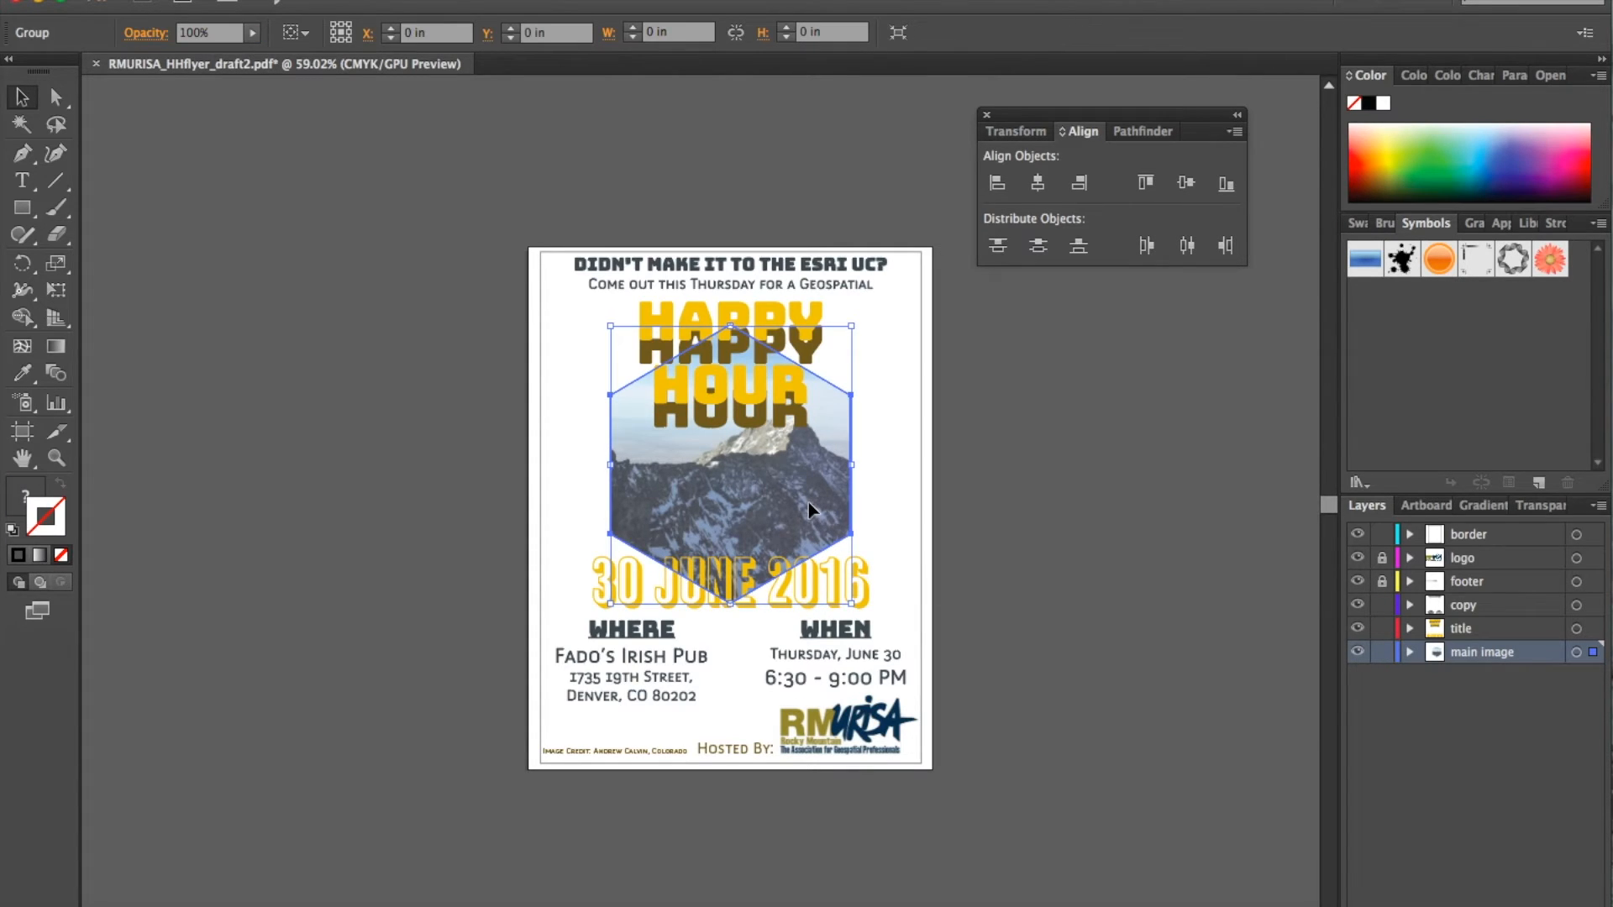
left_click(620, 693)
left_click(640, 696)
key("Down")
key("Down")
key("Down")
key("Down")
key("Down")
key("Down")
key("Down")
key("Down")
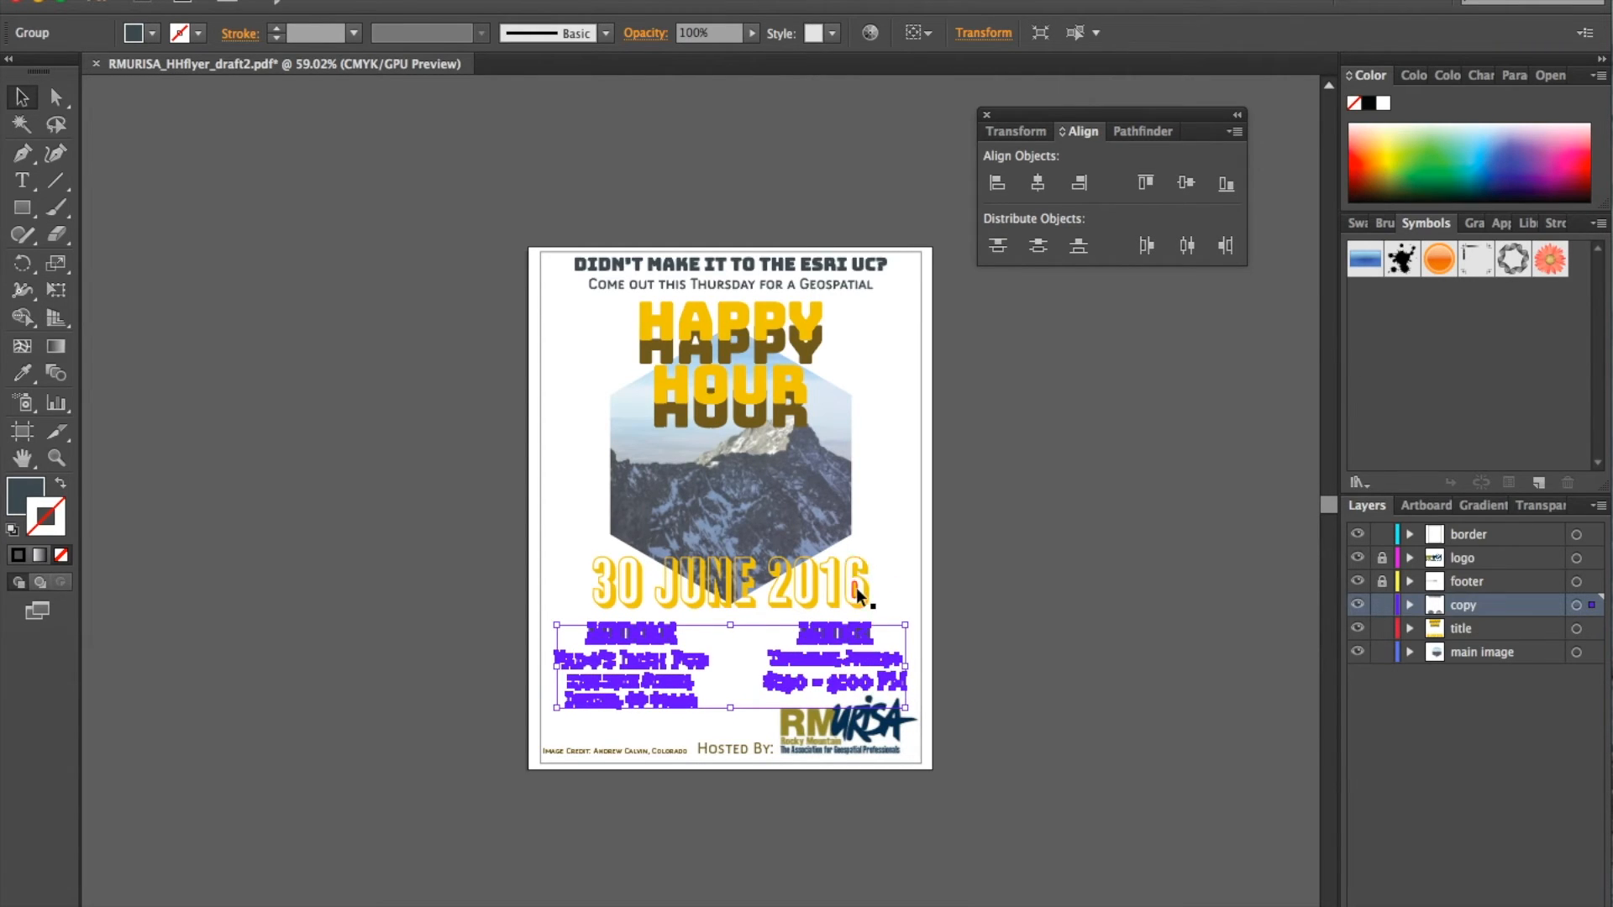
Step: Nudge the 30 JUNE 2016 title slightly down towards the WHERE and WHEN copy, and save the flyer
left_click(859, 594)
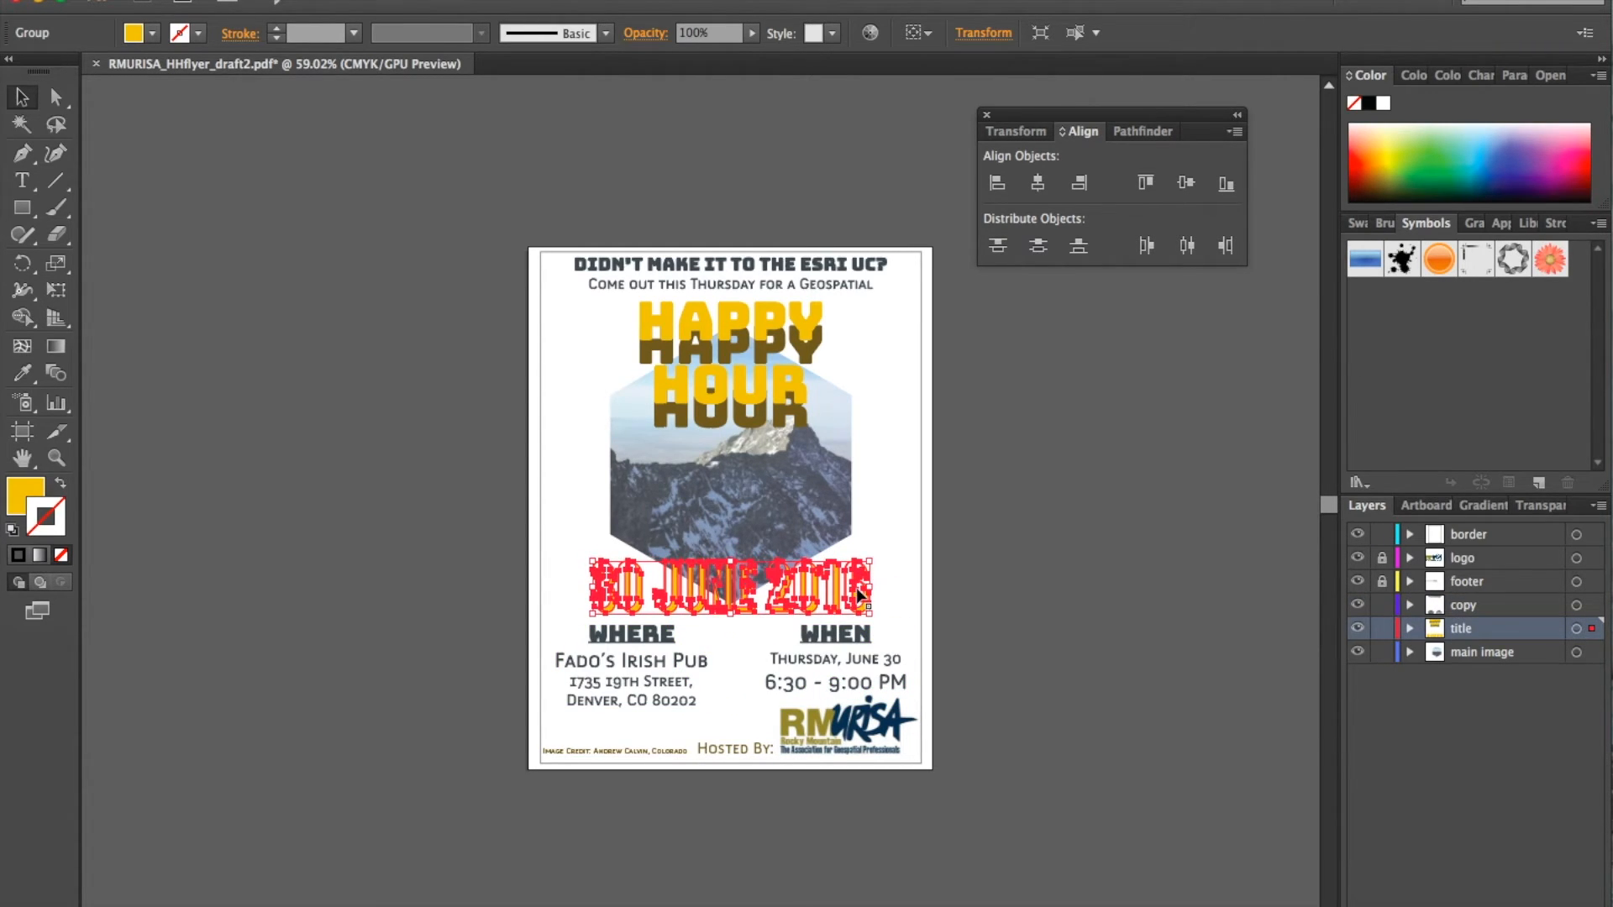
left_click(1125, 492)
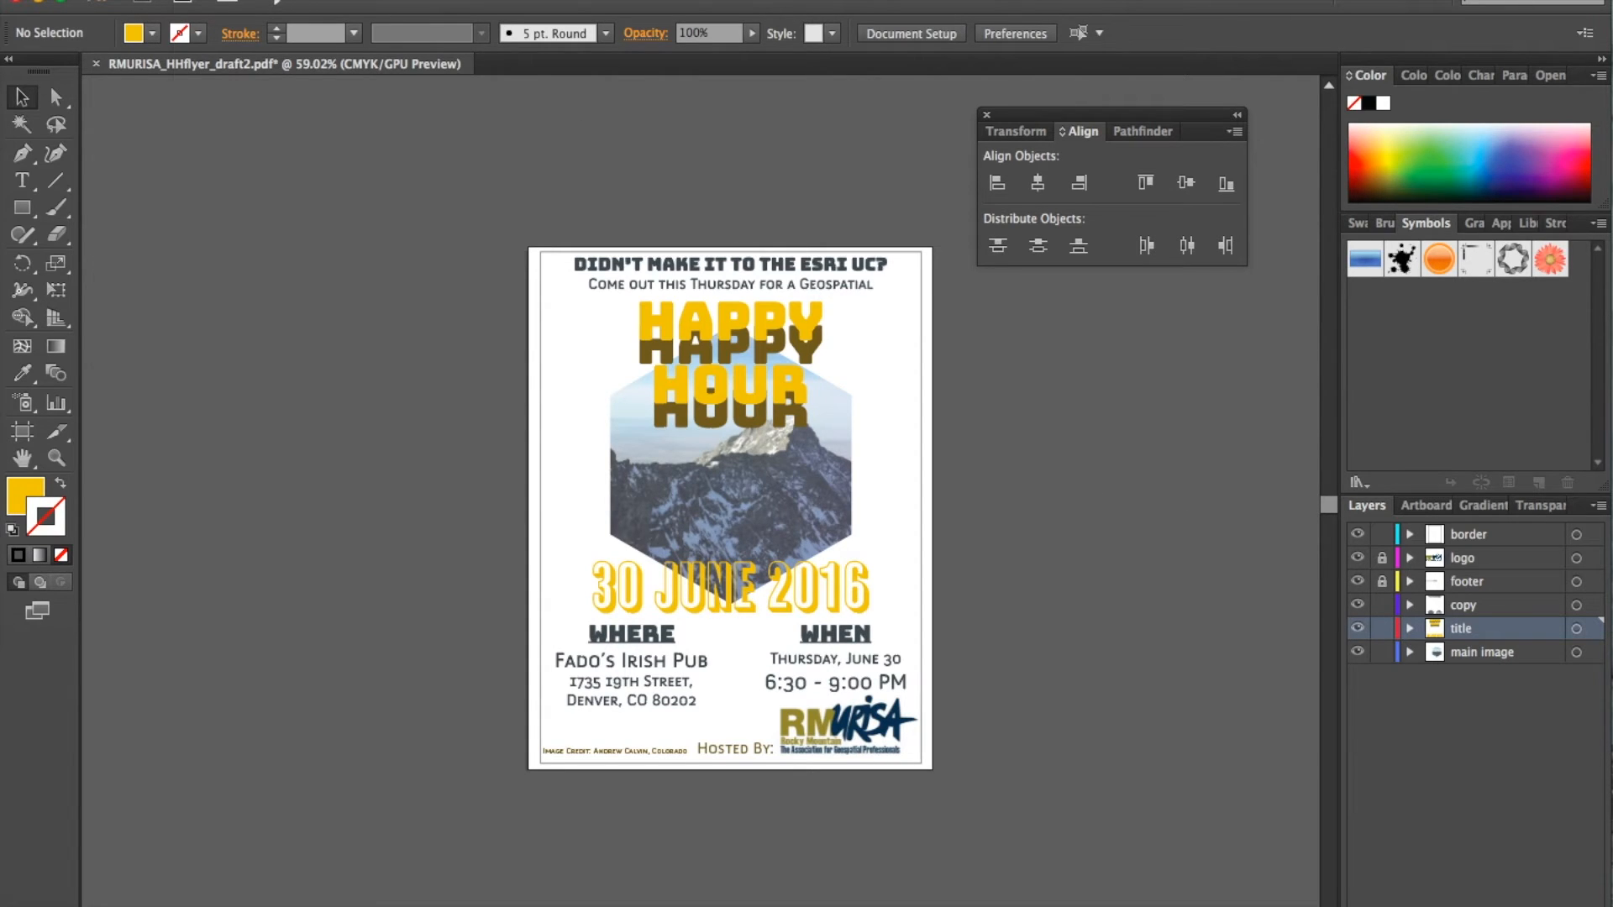
left_click(198, 2)
left_click(234, 131)
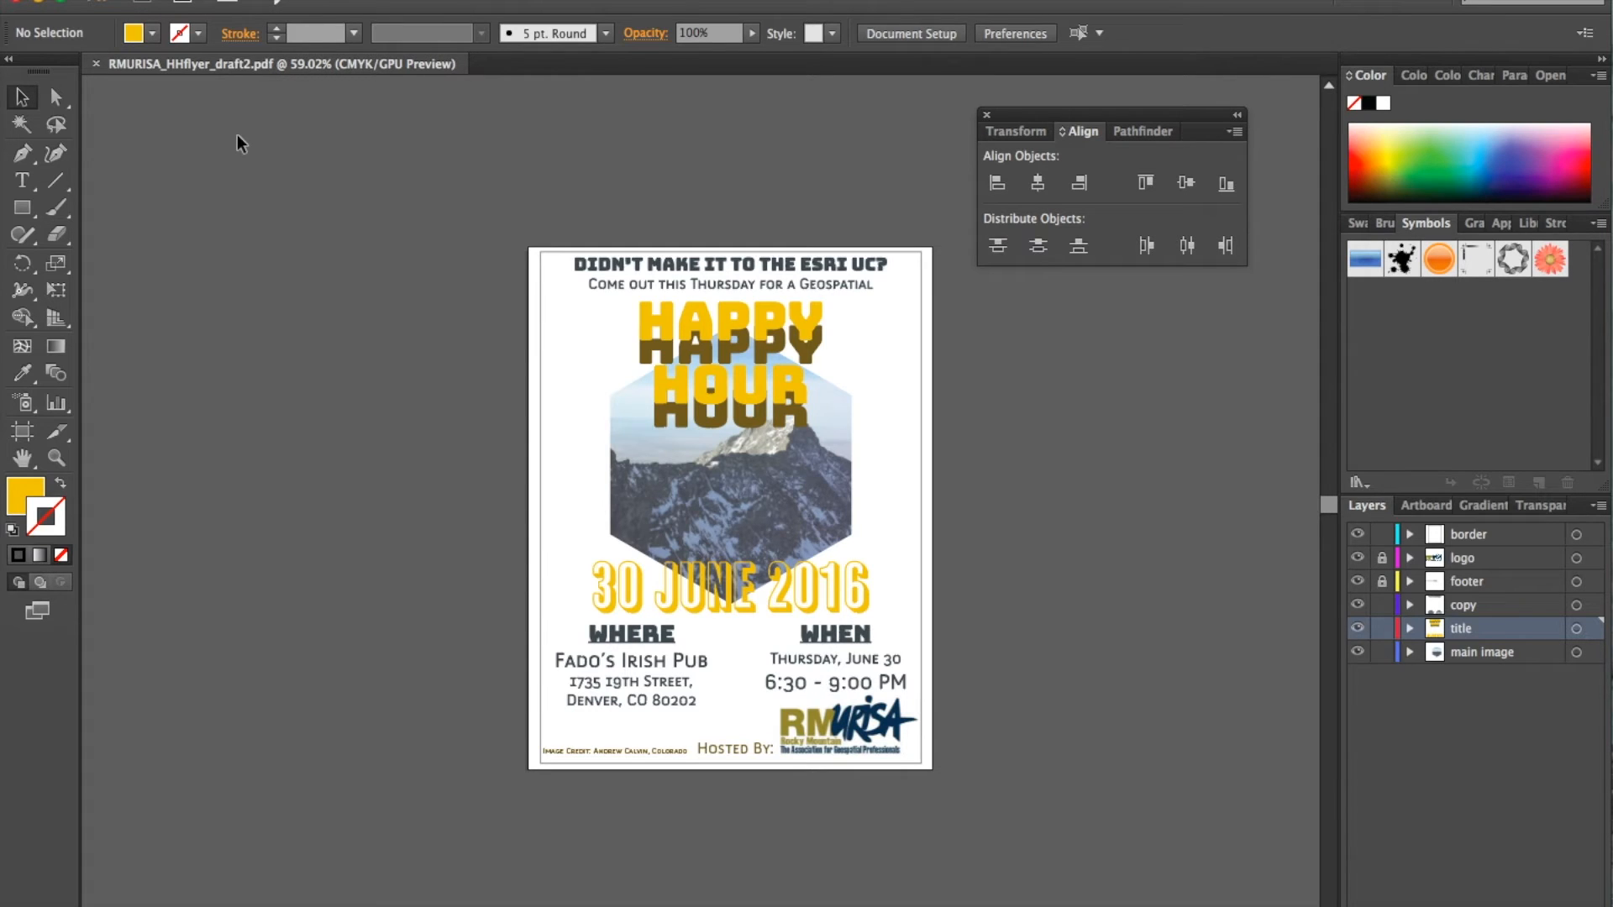
Step: Nudge all unlocked artwork slightly left together and deselect it
left_click(706, 382)
left_click_drag(476, 819, 380, 789)
key("Left")
key("Left")
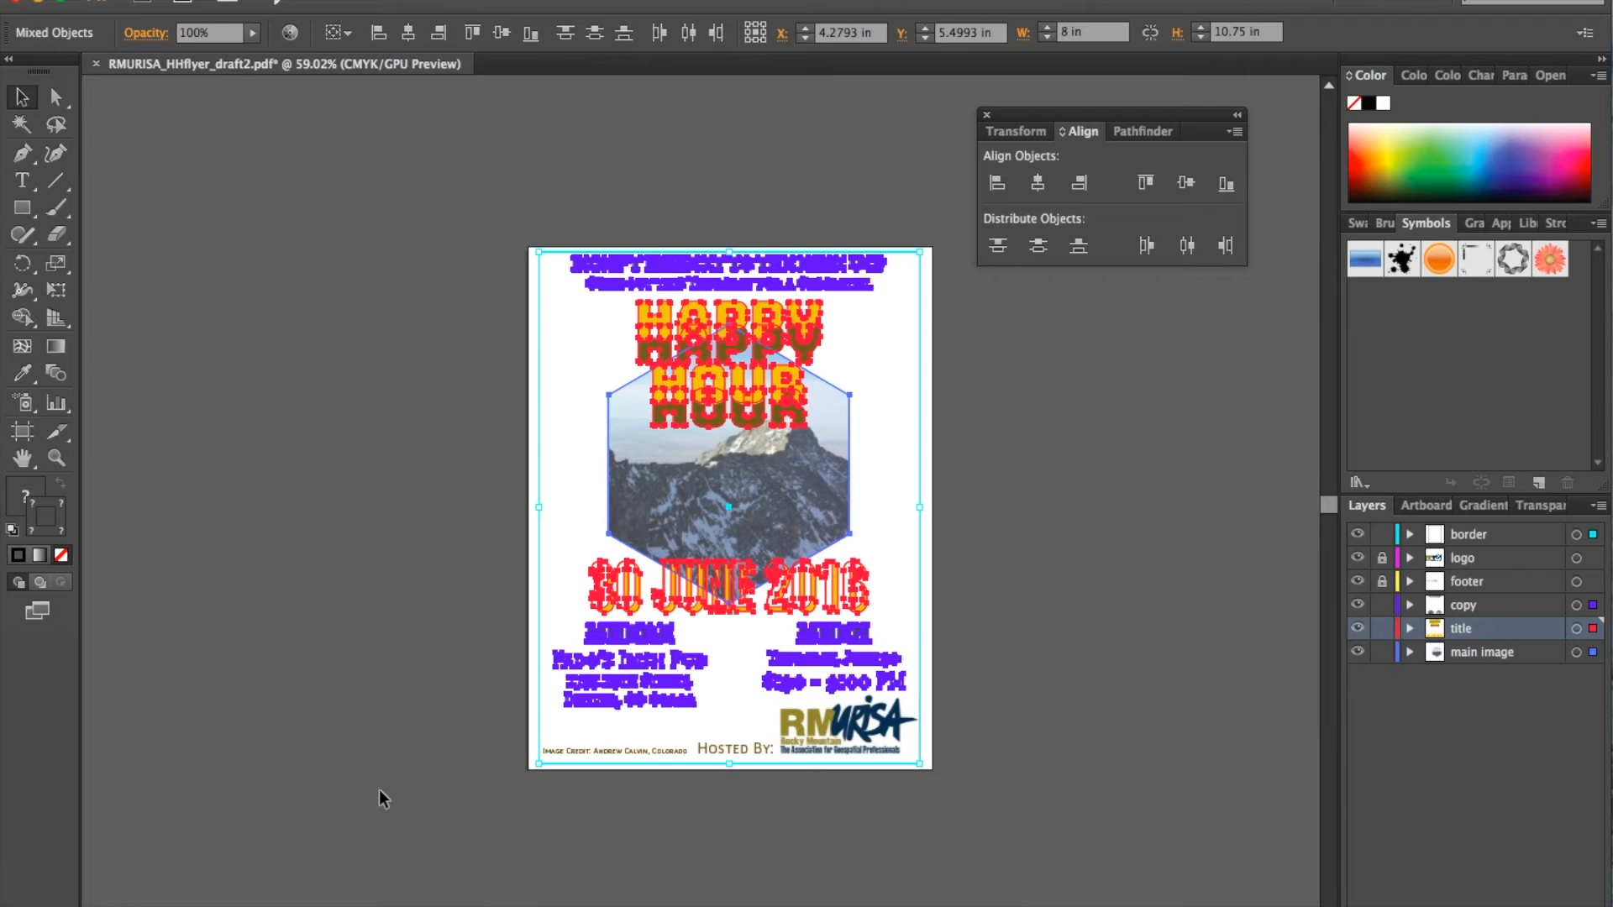
left_click(1072, 603)
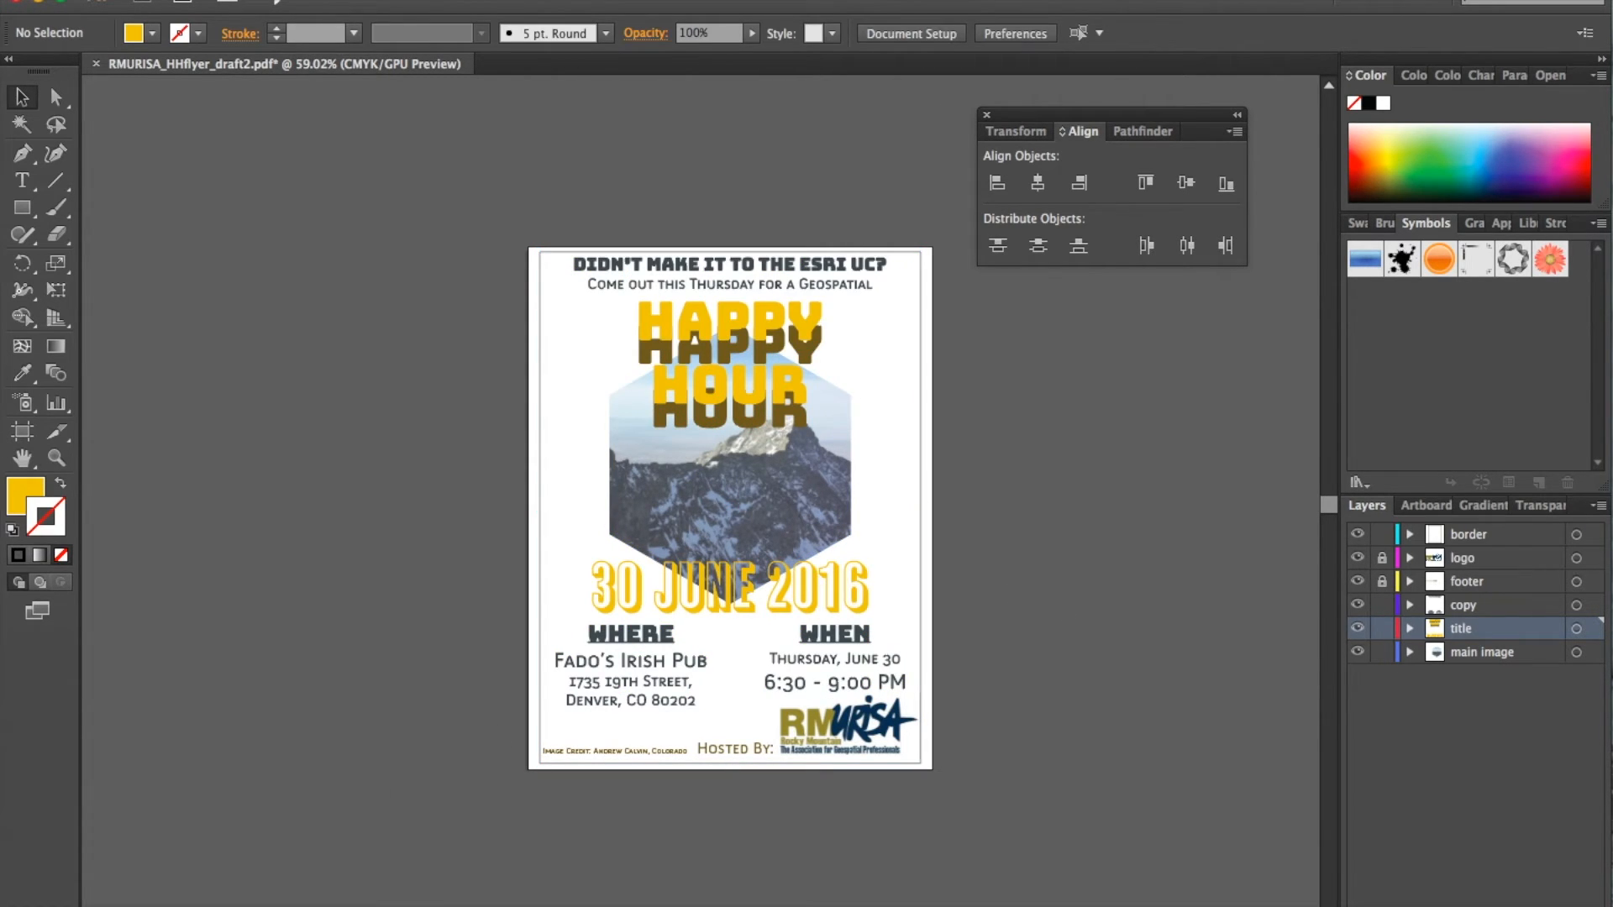
Step: Save the flyer and open the Save As dialog for another version
key("super+s")
left_click(195, 0)
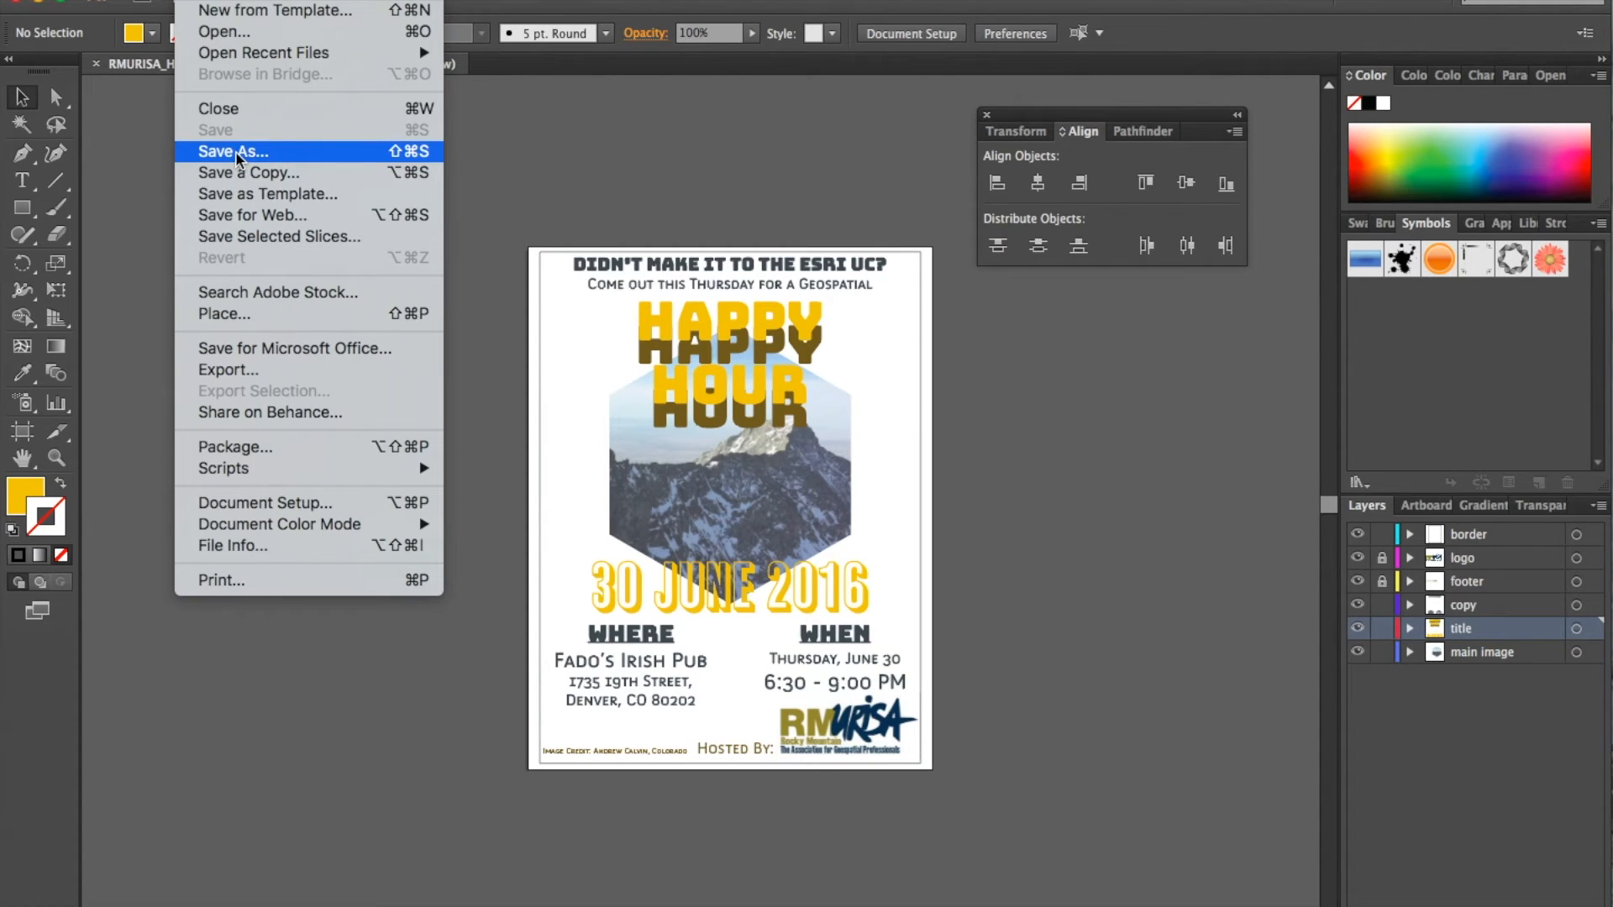
left_click(236, 156)
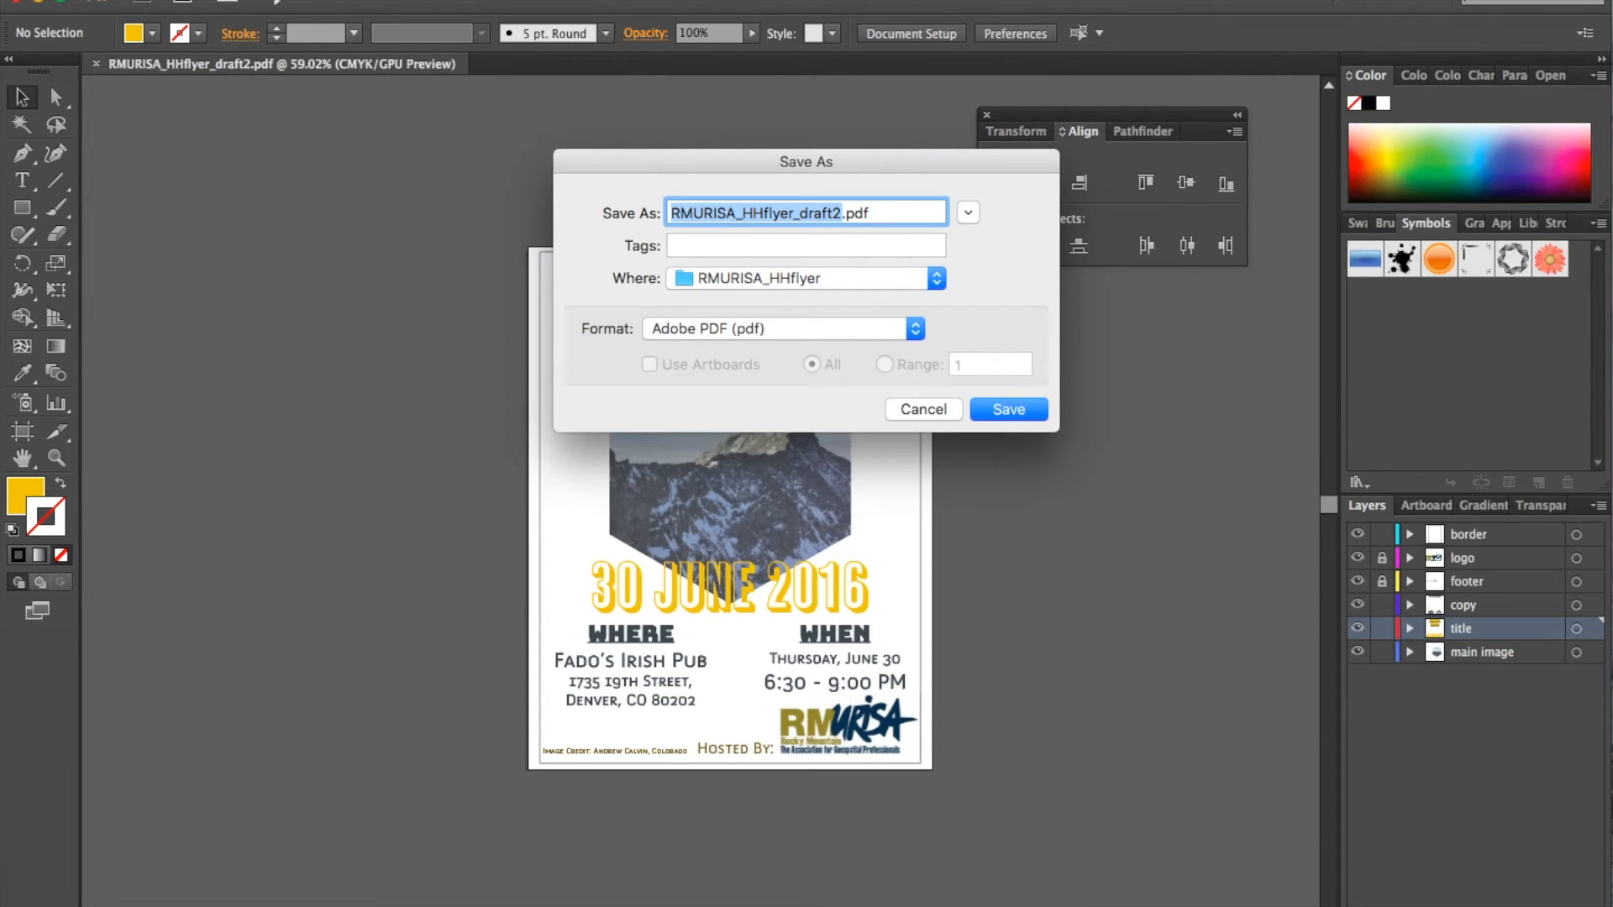
Step: Switch to the PDF preview to view the flyercard8.pdf card, and put the preview windows away again
left_click(1193, 898)
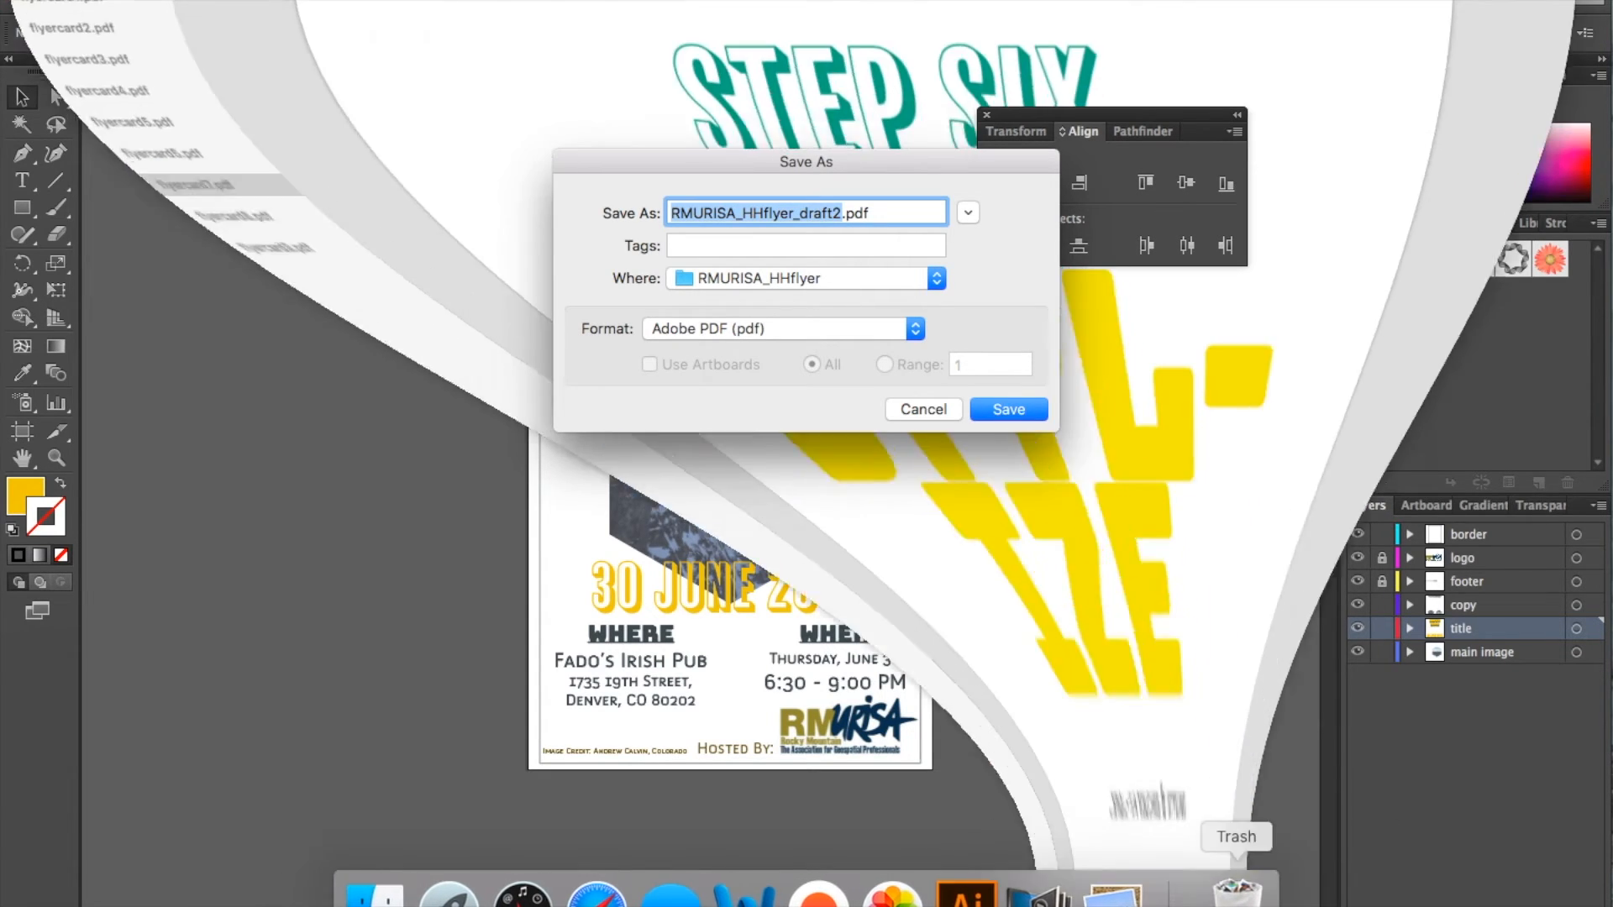
left_click(79, 240)
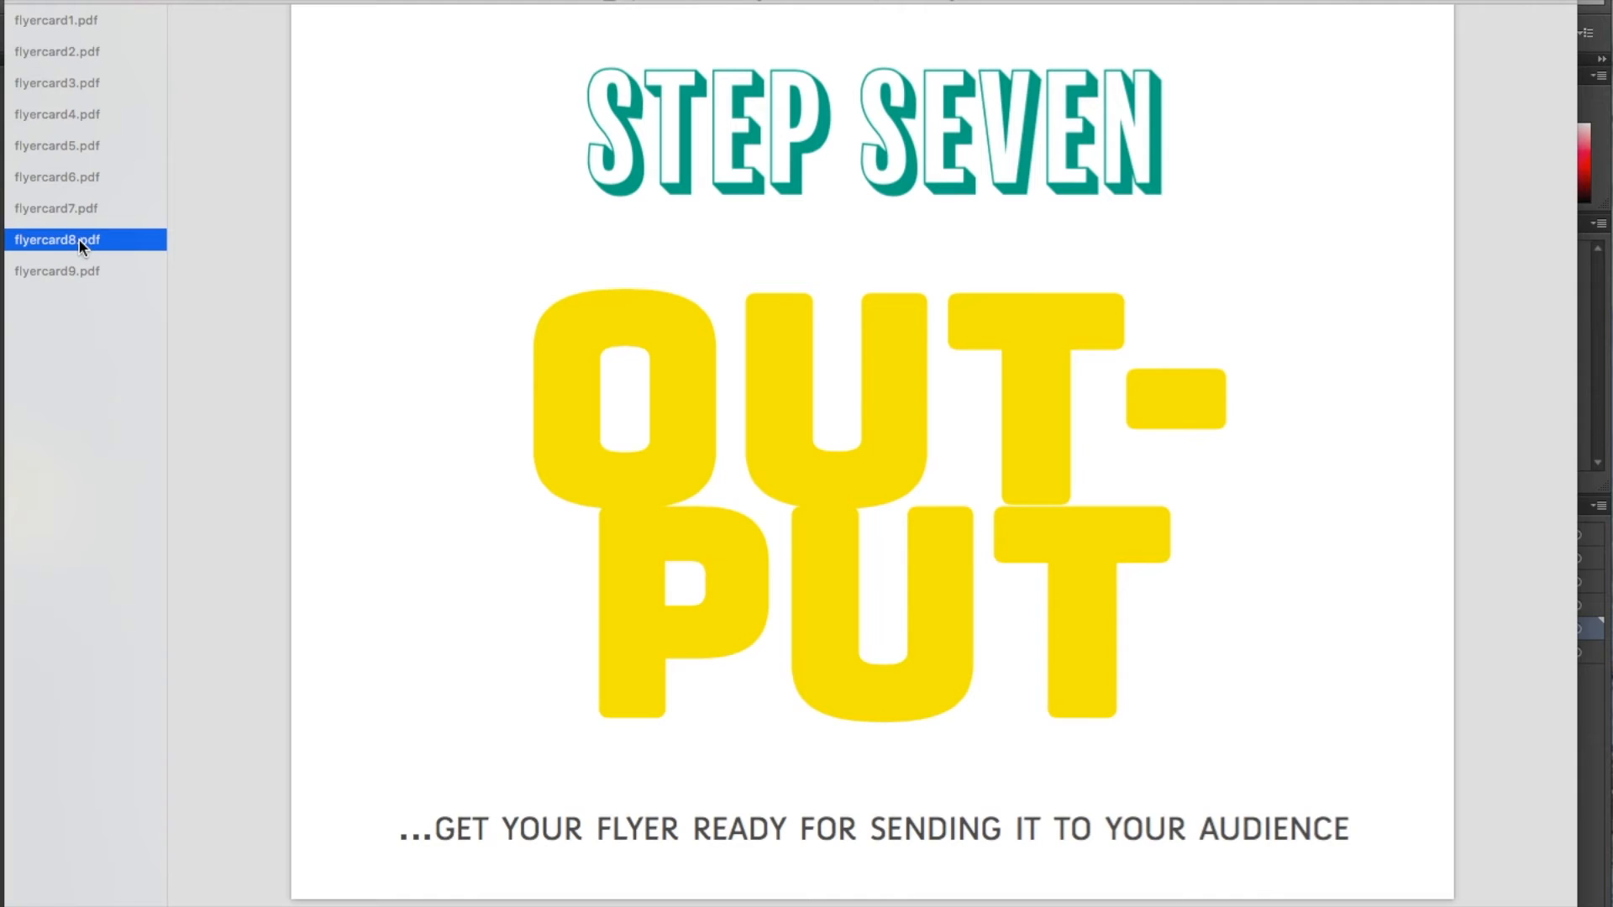
left_click(47, 2)
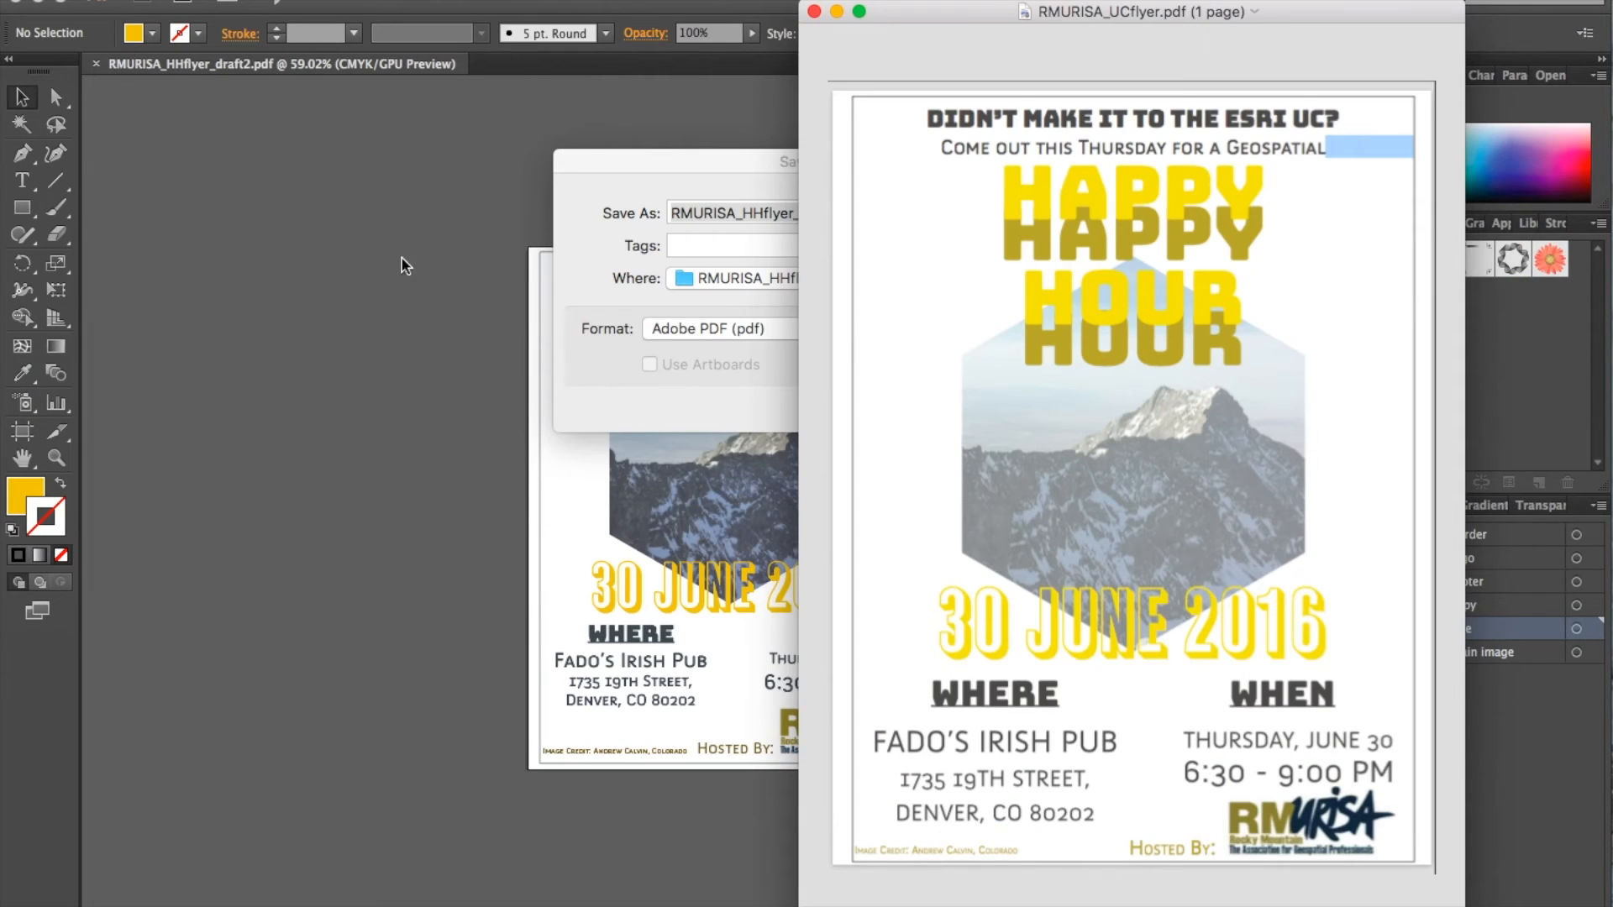
left_click(837, 12)
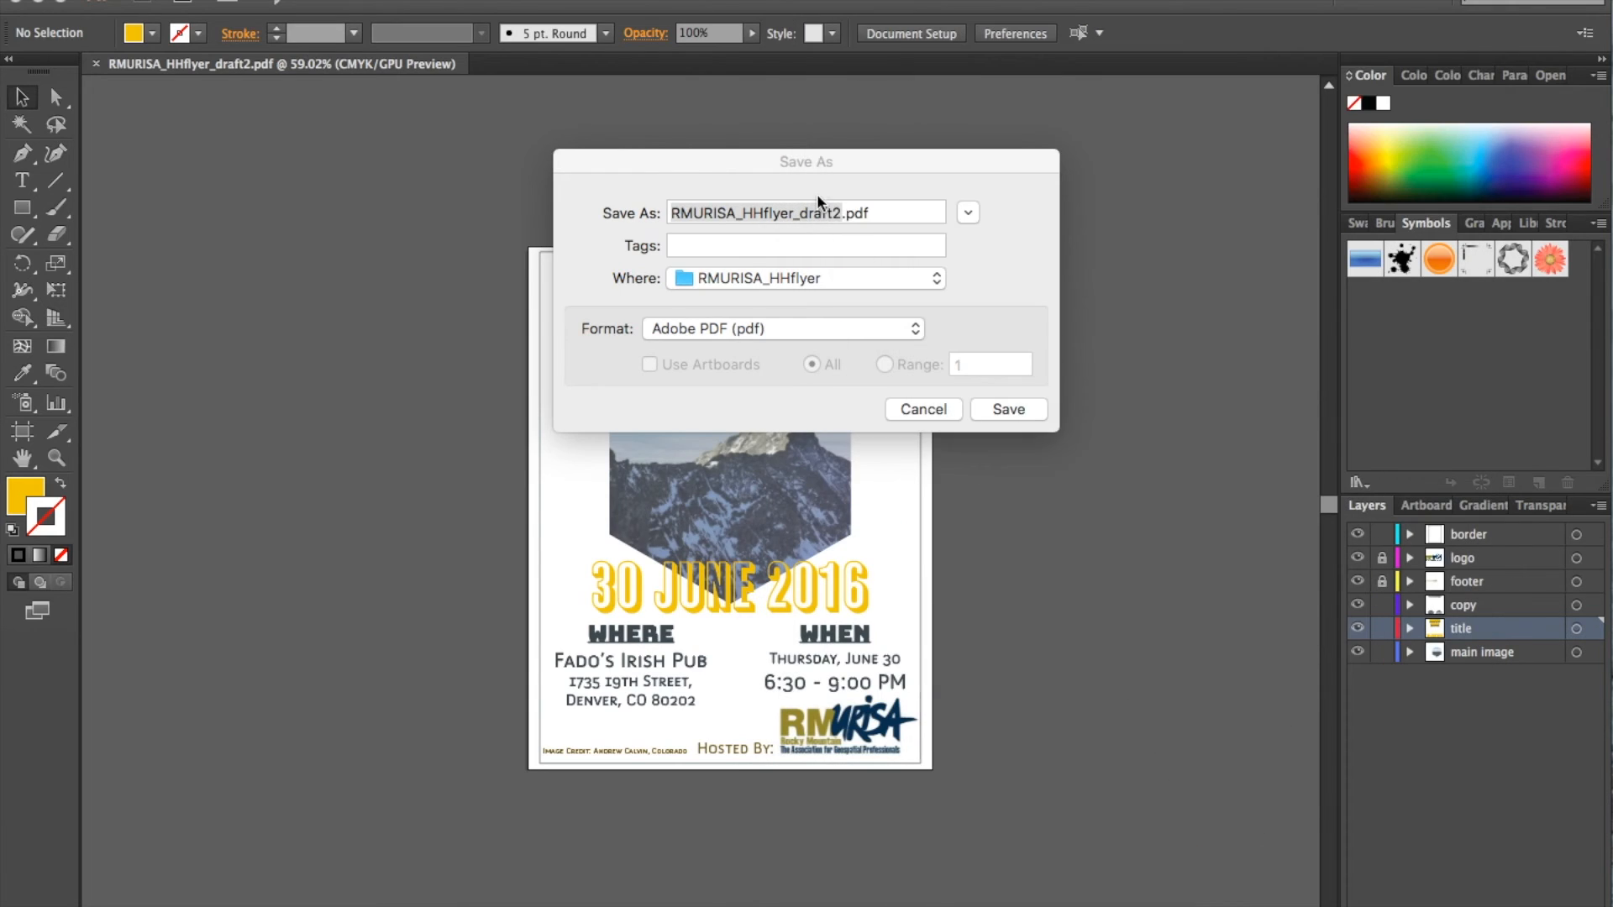
Step: Save the flyer as RMURISA_HHflyer_final1.pdf in Adobe PDF format in the RMURISA_HHflyer folder
left_click(844, 213)
left_click(844, 212)
key("BackSpace")
key("BackSpace")
key("BackSpace")
key("BackSpace")
key("BackSpace")
key("BackSpace")
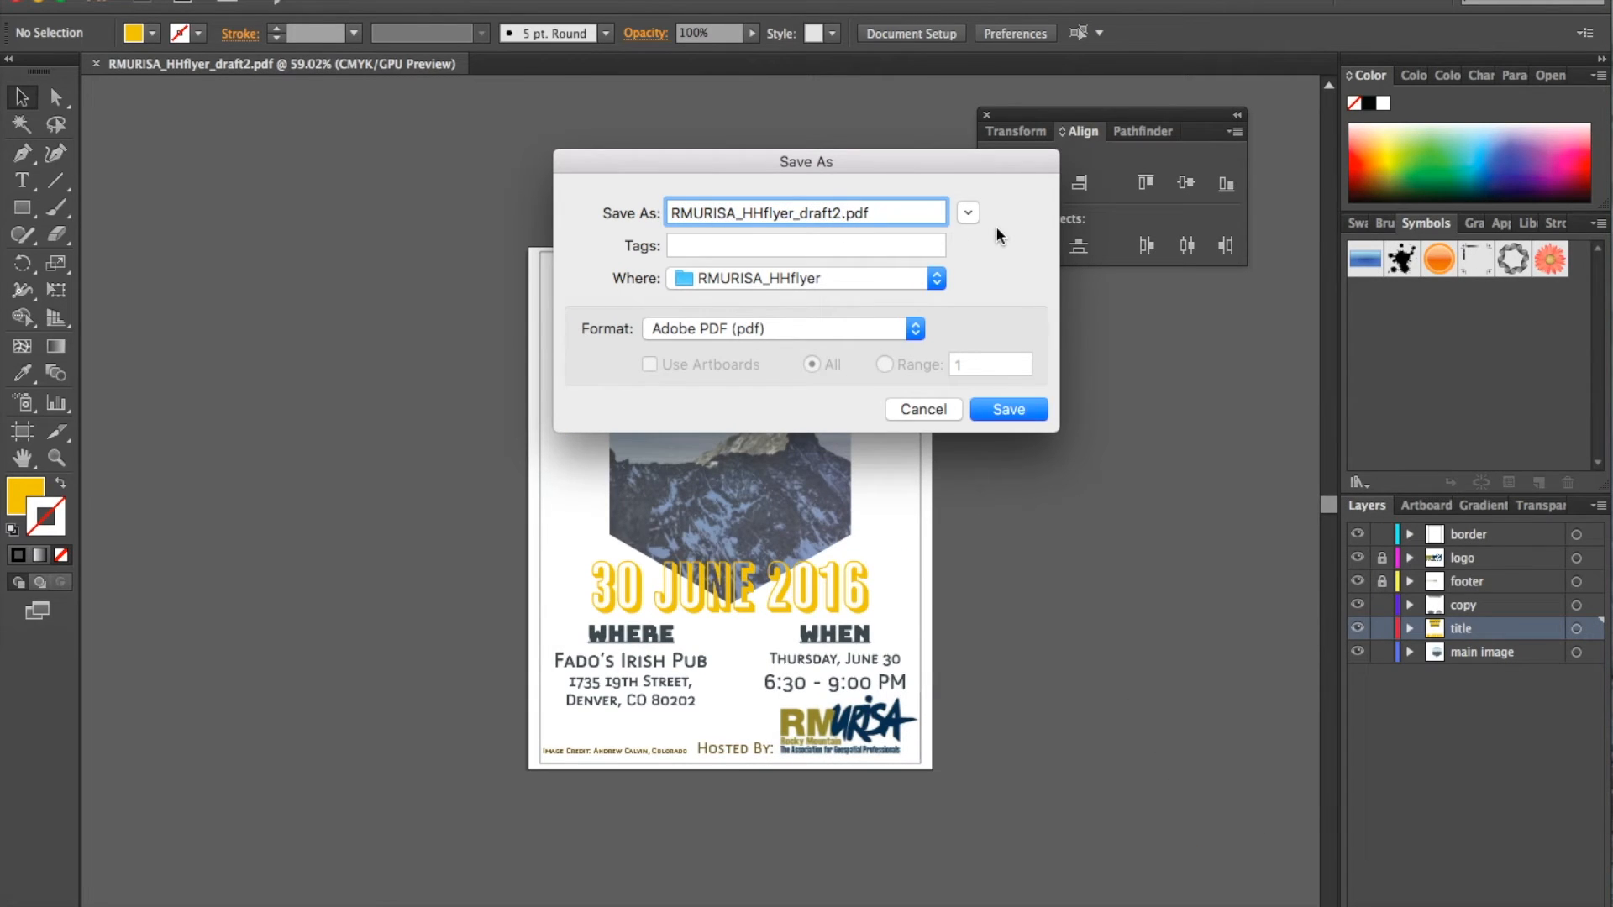
type("final1")
left_click(1008, 409)
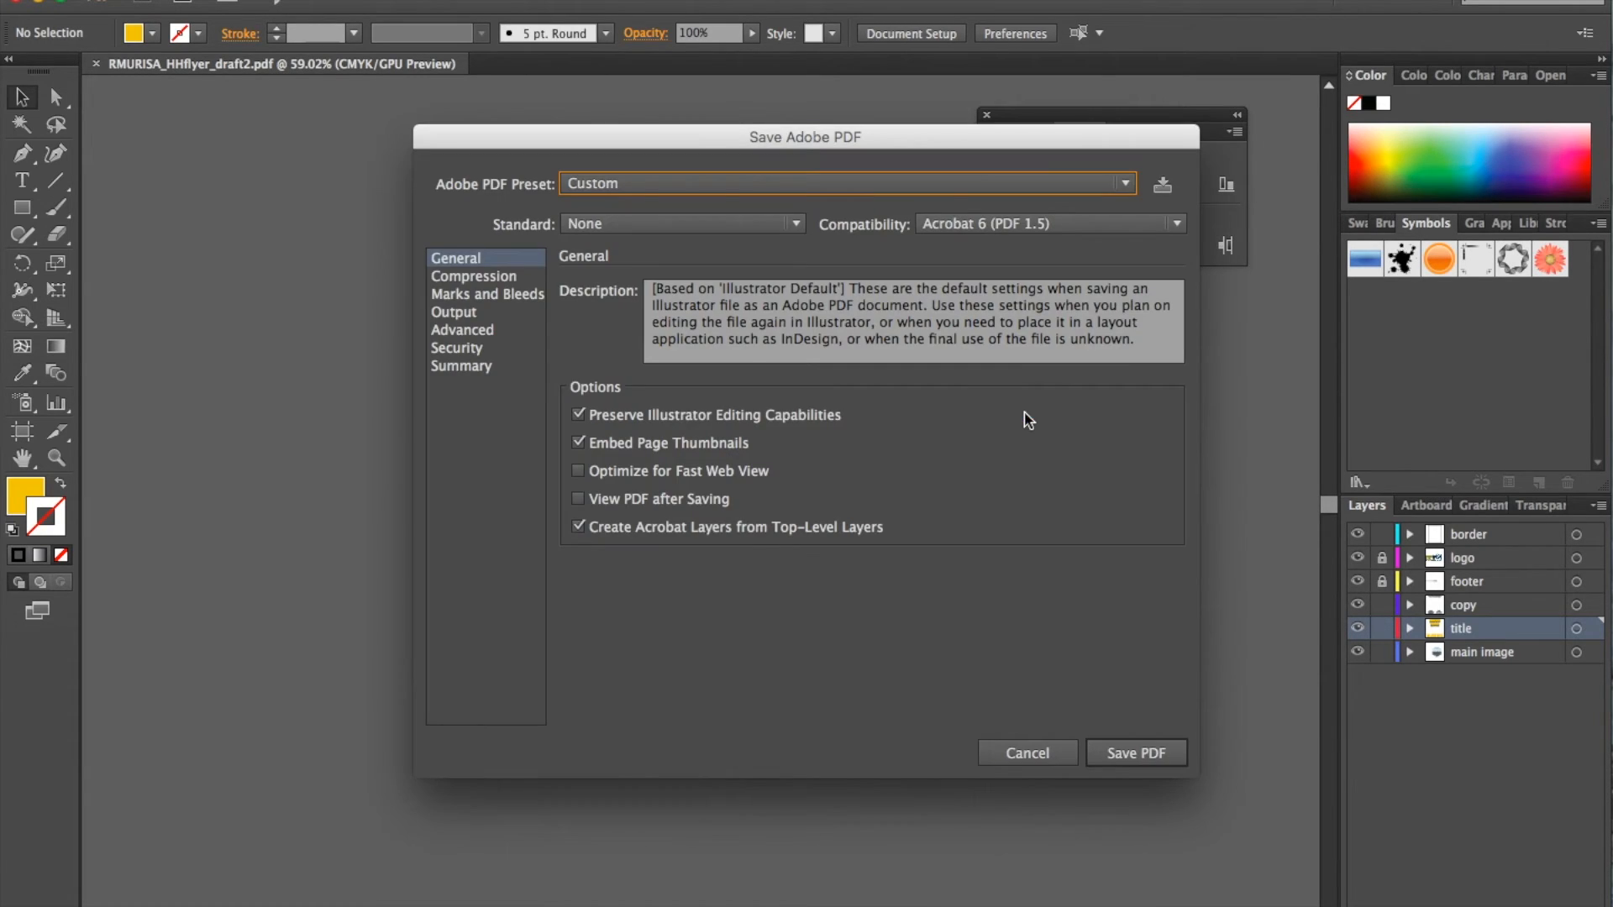
Step: Disable Preserve Illustrator Editing Capabilities and Create Acrobat Layers from Top-Level Layers, and save the PDF
left_click(577, 416)
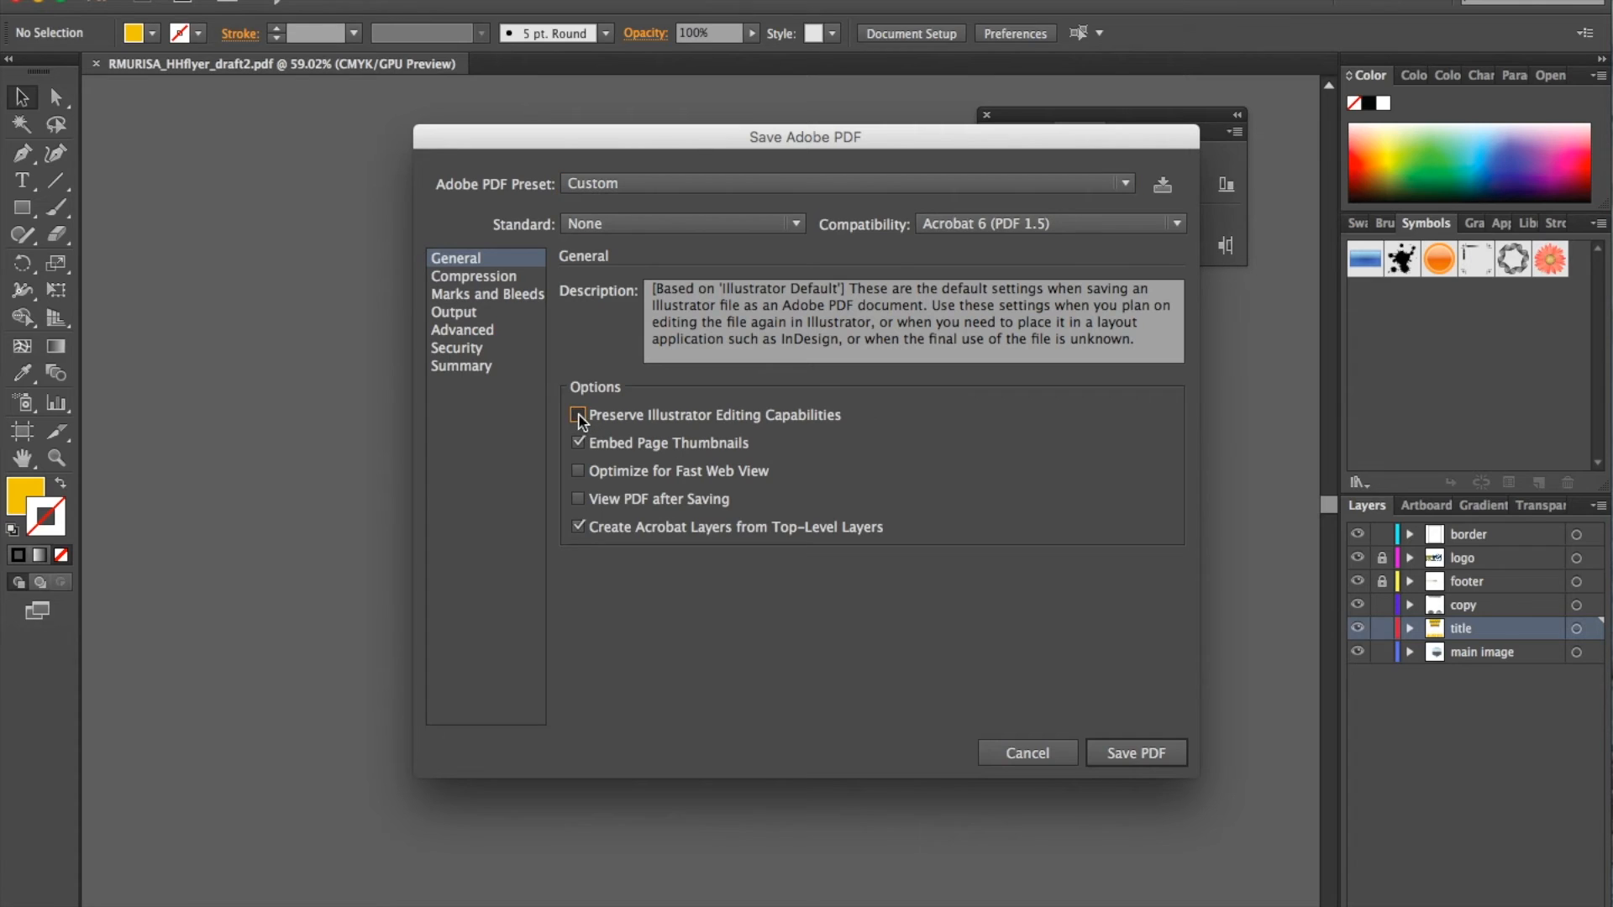
left_click(579, 528)
left_click(1148, 761)
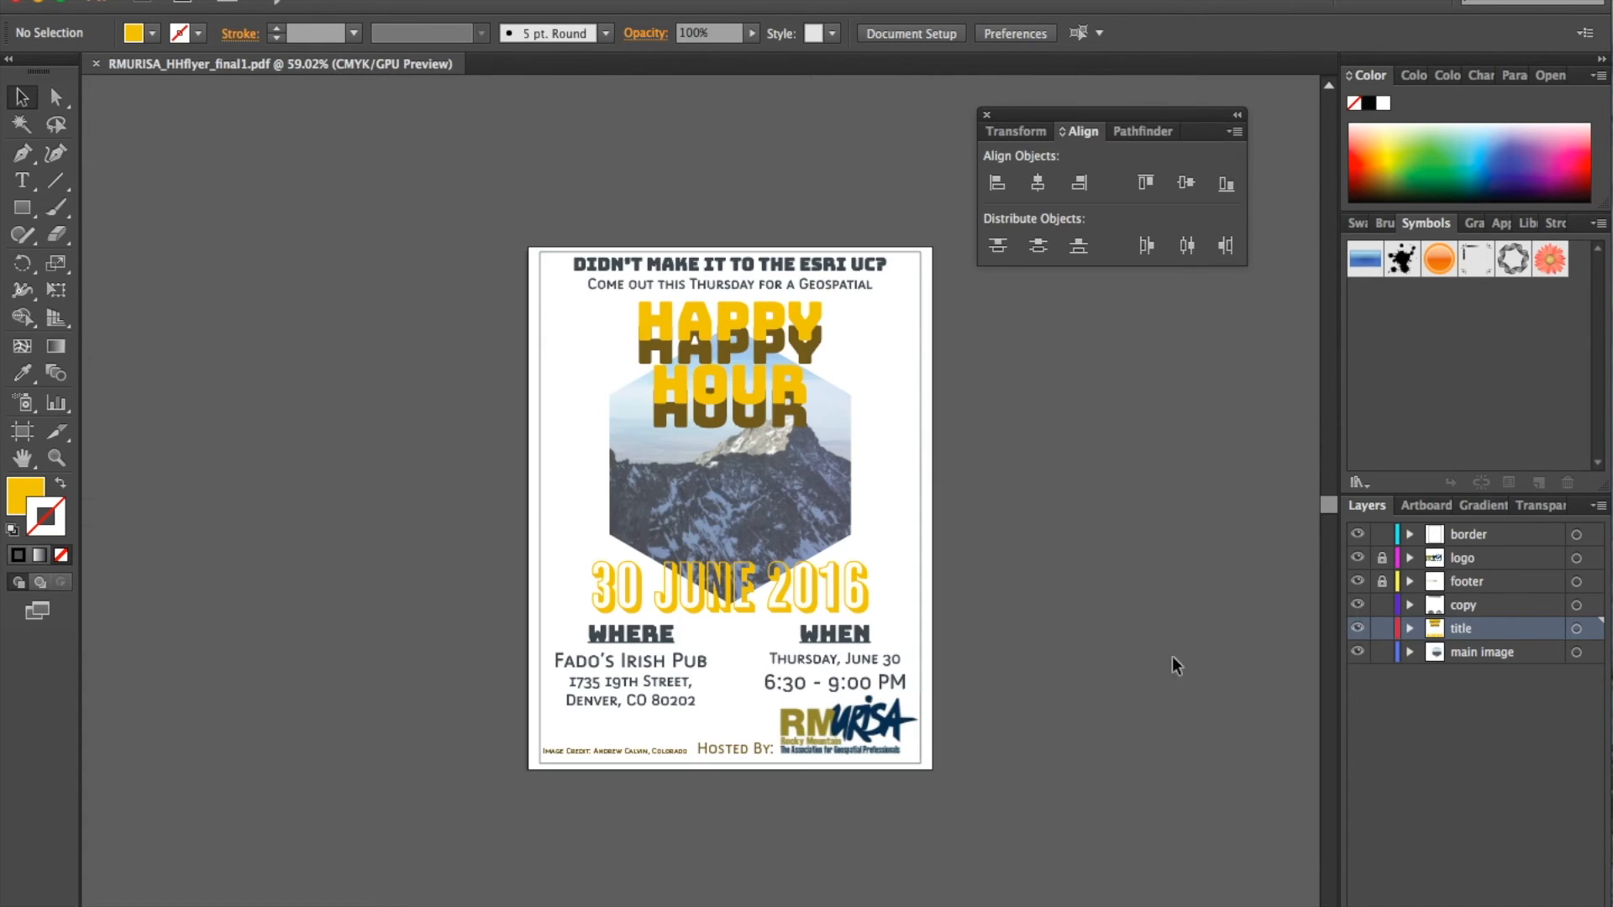
Step: Unlock the logo and footer layers and select all artwork on the flyer
left_click(1382, 581)
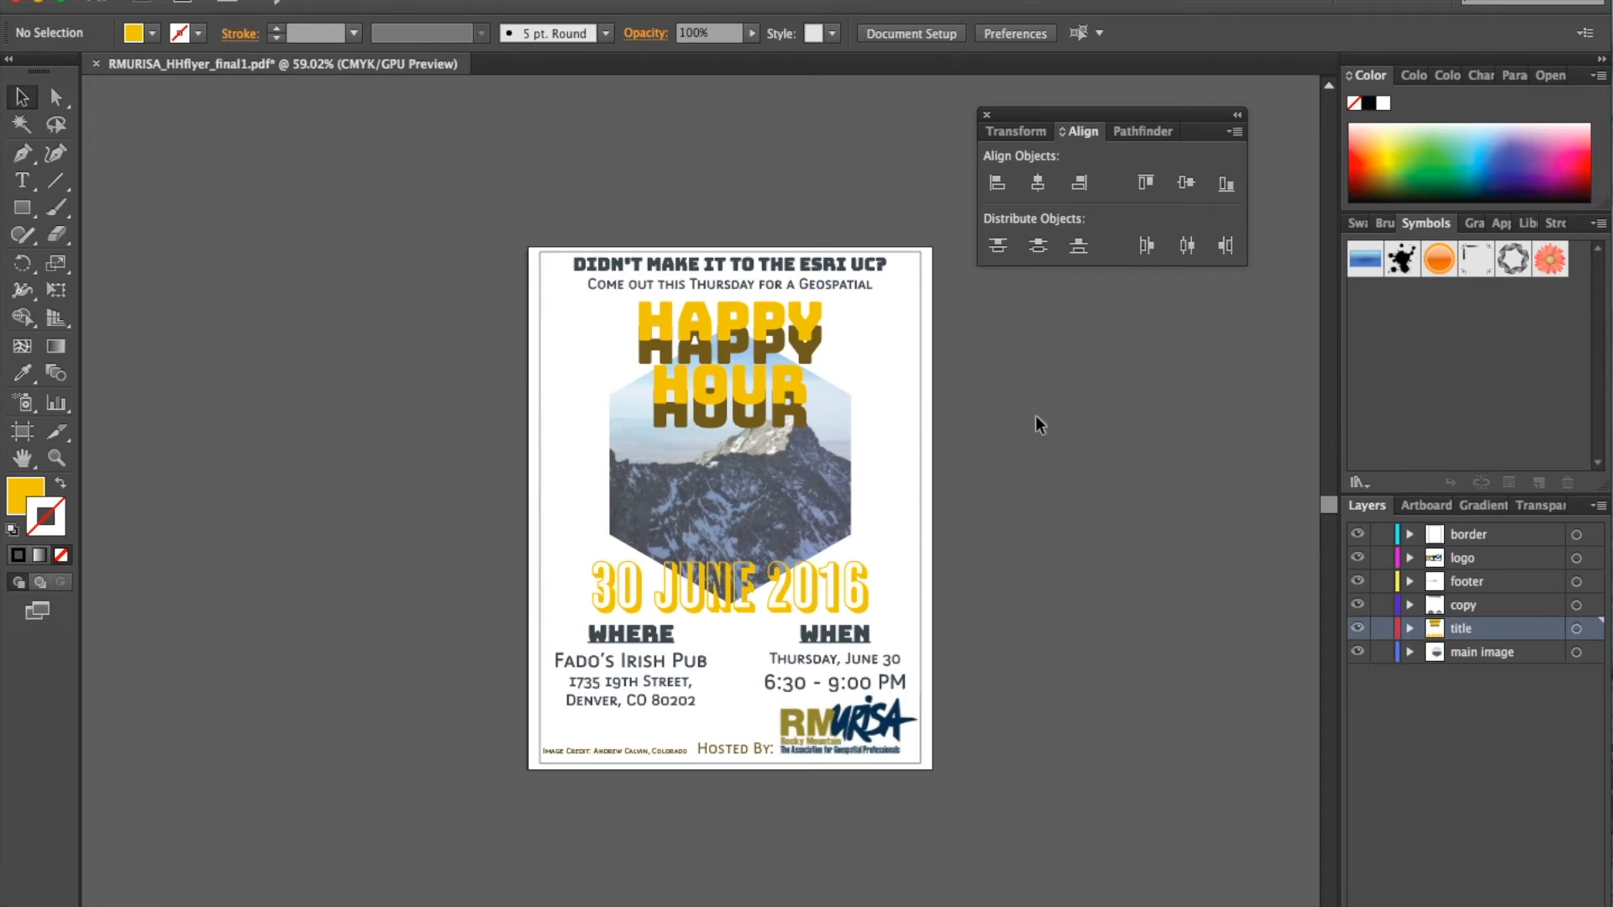
left_click(987, 117)
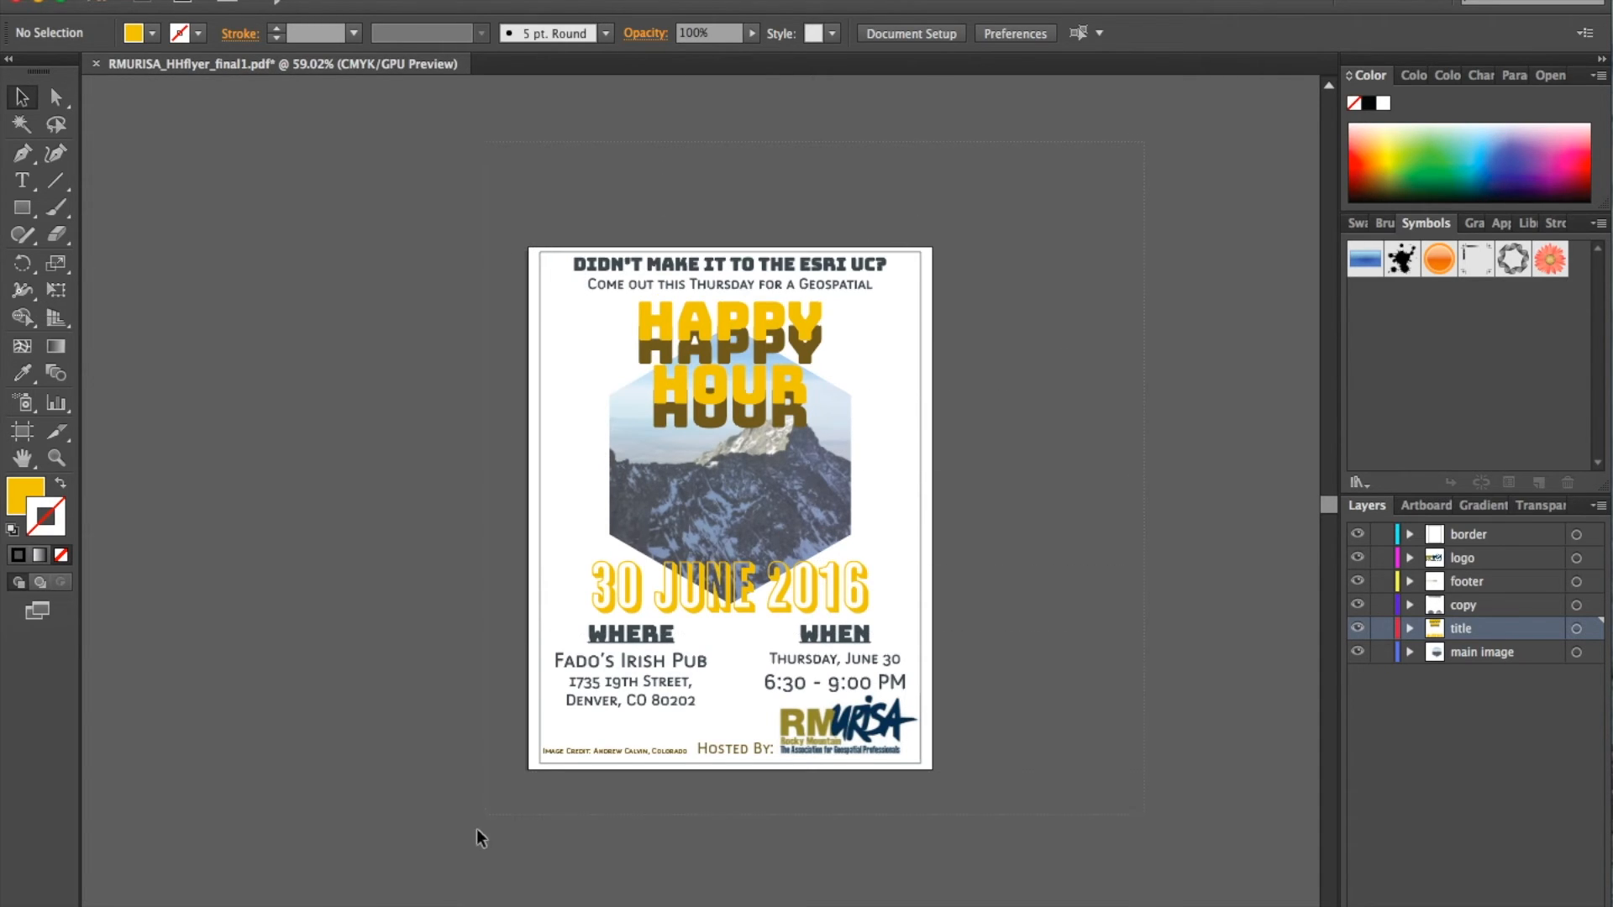
key("super+a")
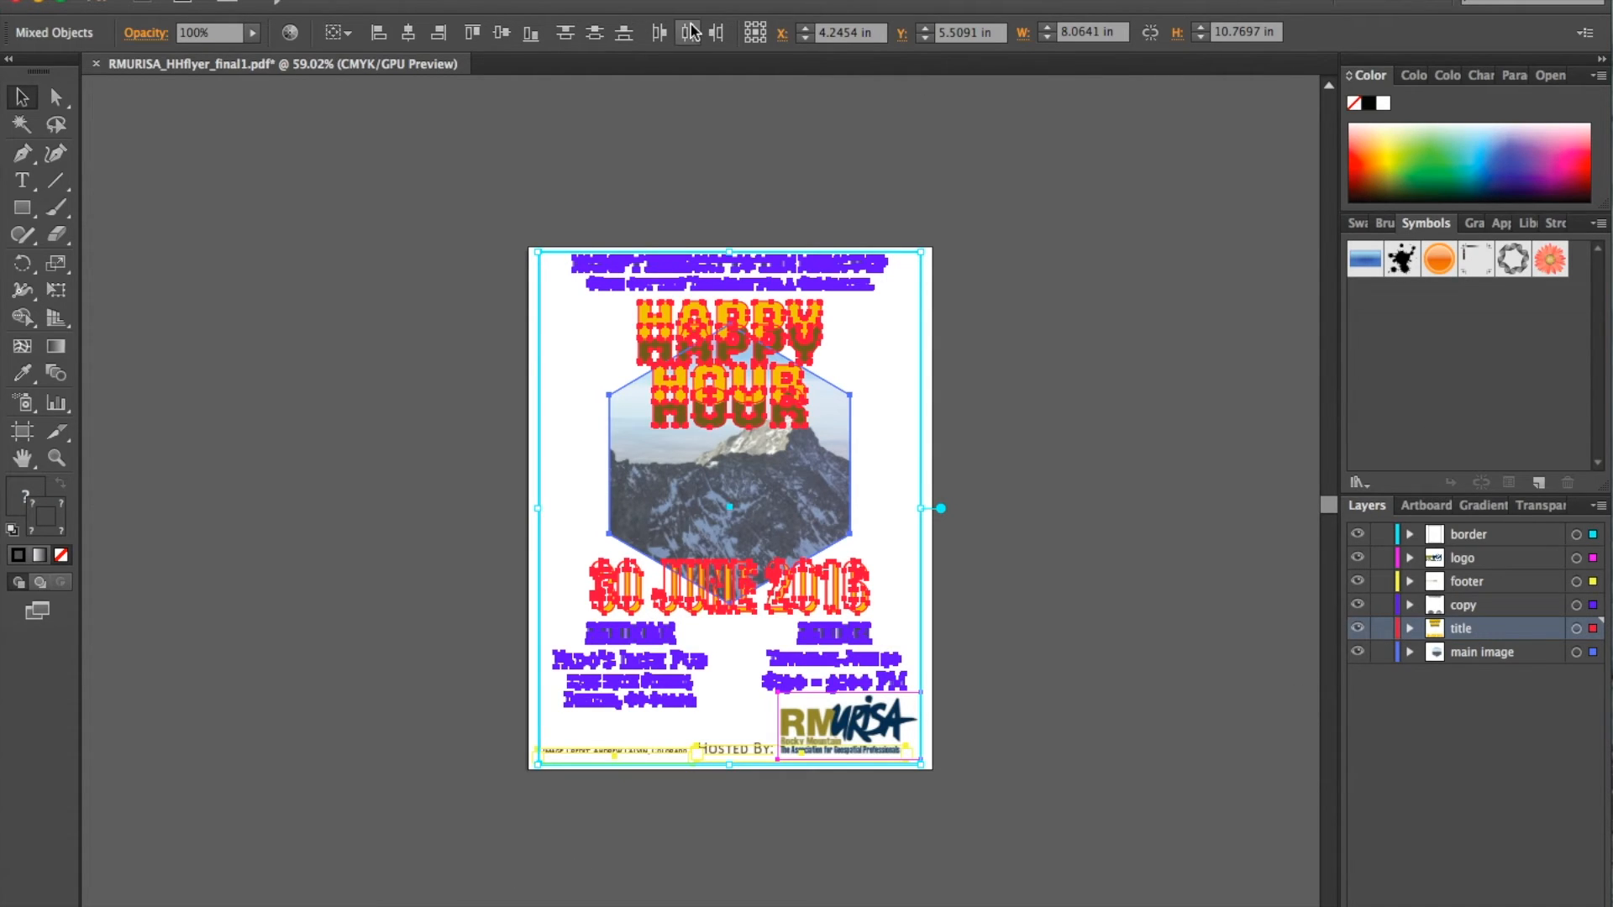
Step: Flatten the transparency of the selected artwork with the High Resolution preset and Preserve Alpha Transparency enabled, and deselect it
left_click(290, 0)
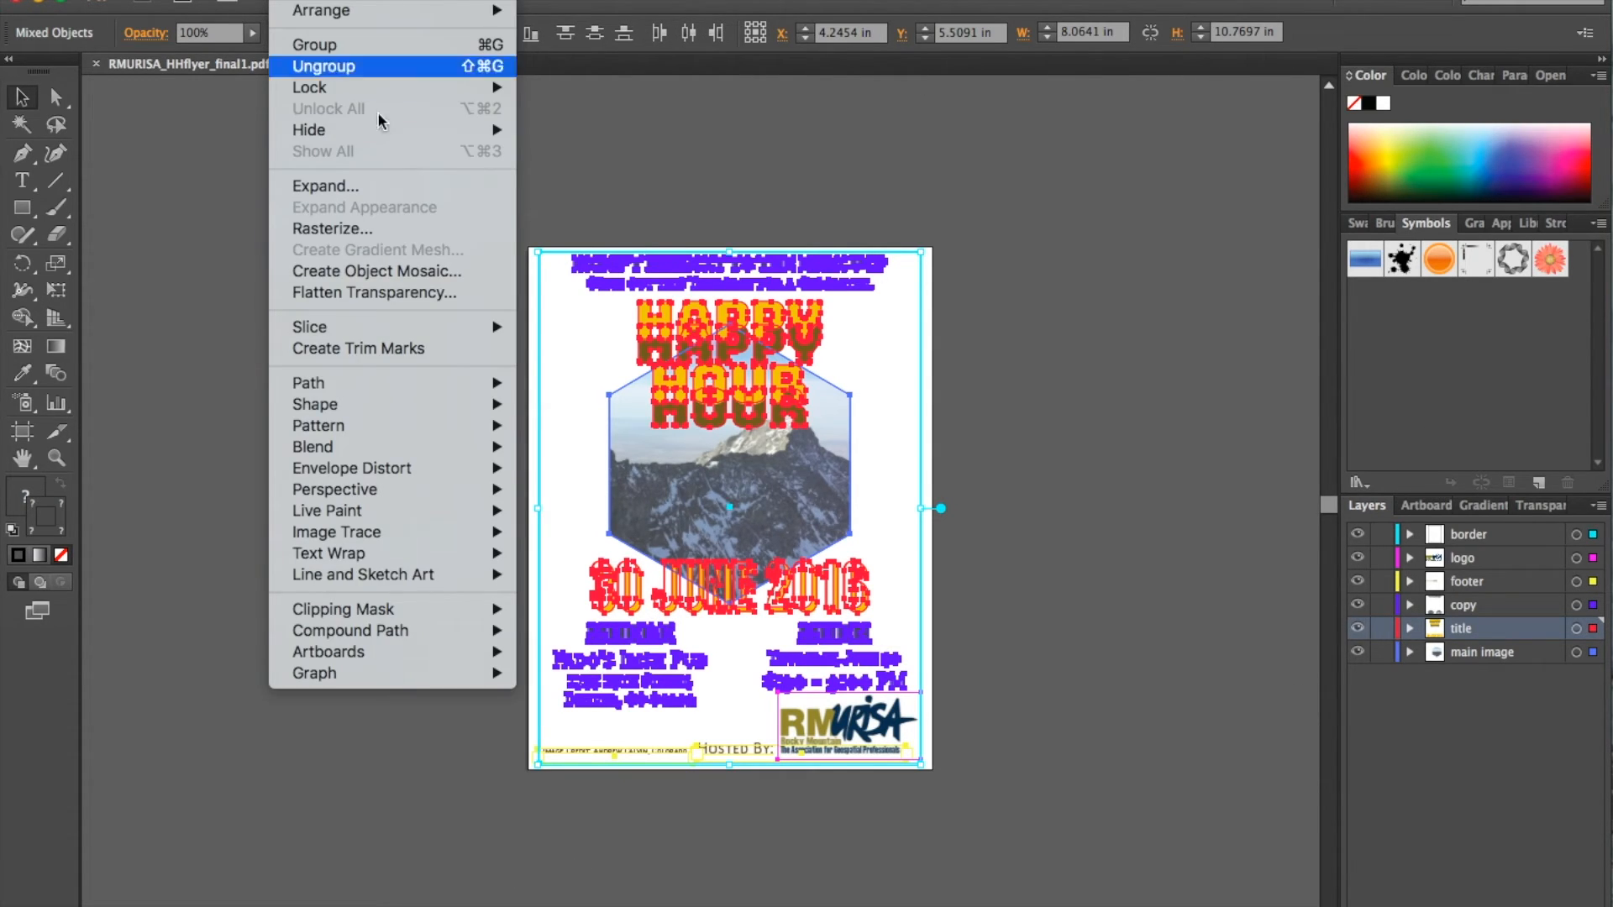
left_click(442, 302)
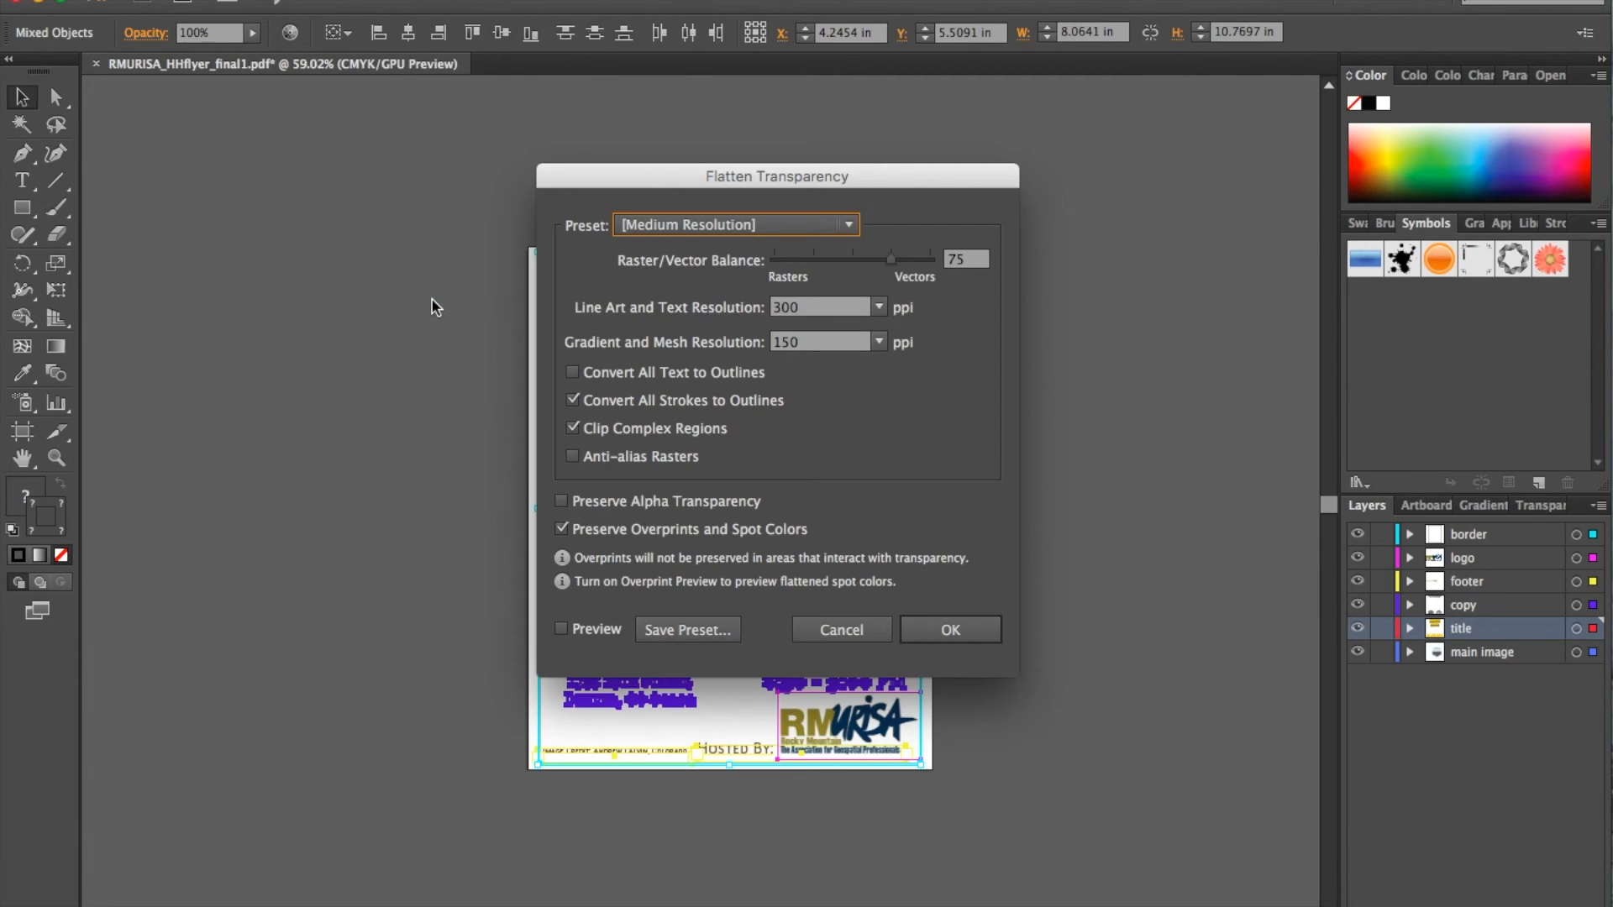
left_click(848, 225)
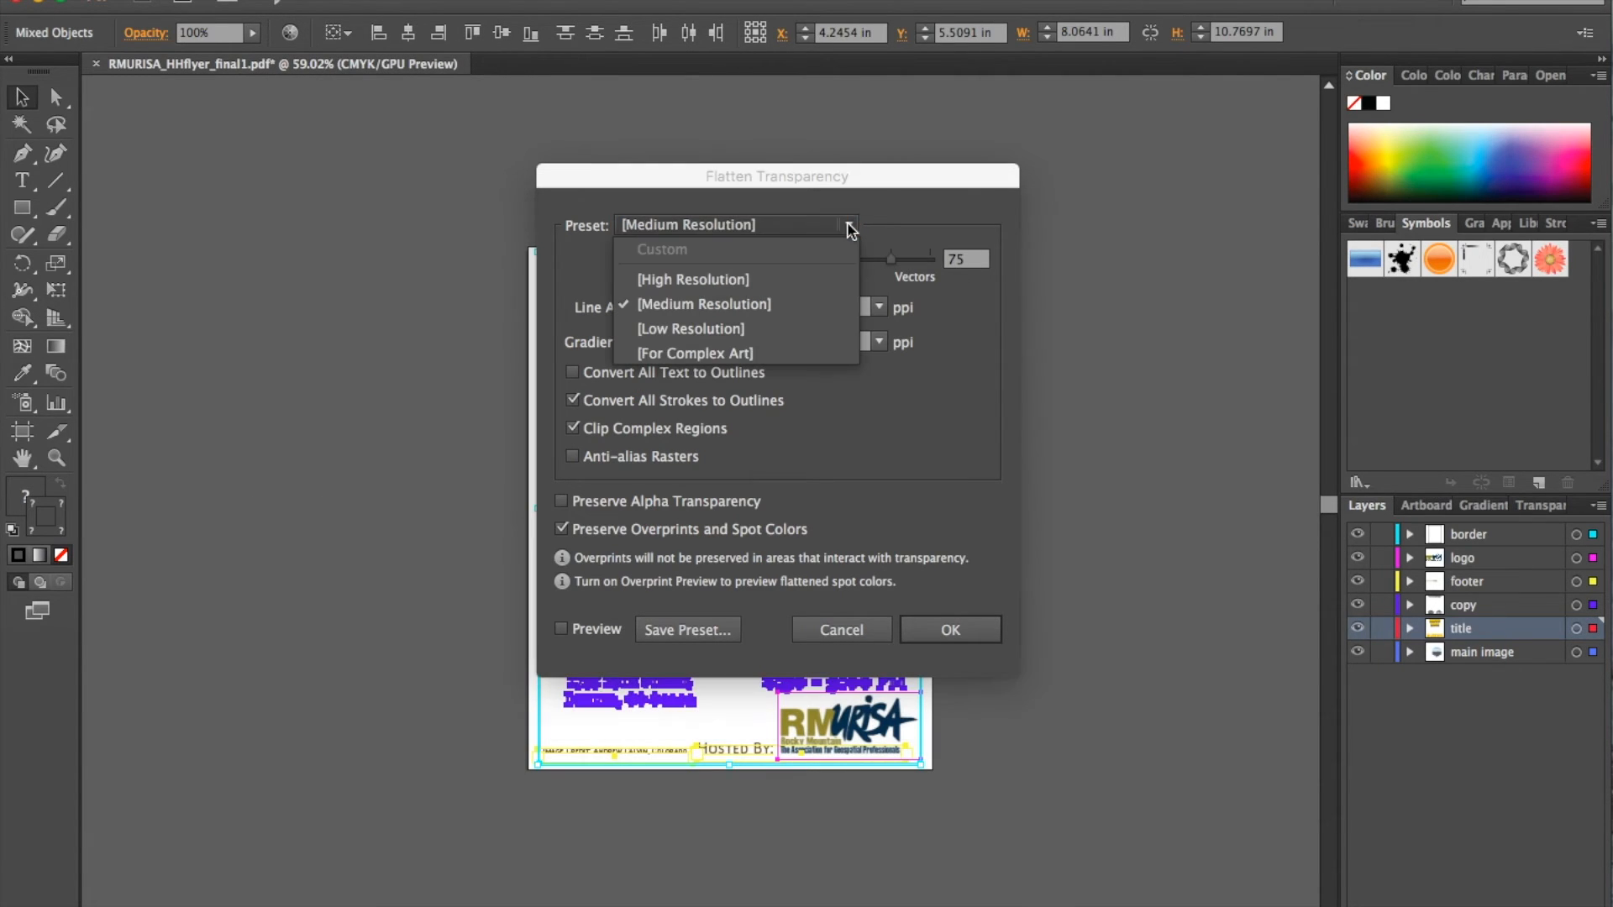
left_click(809, 279)
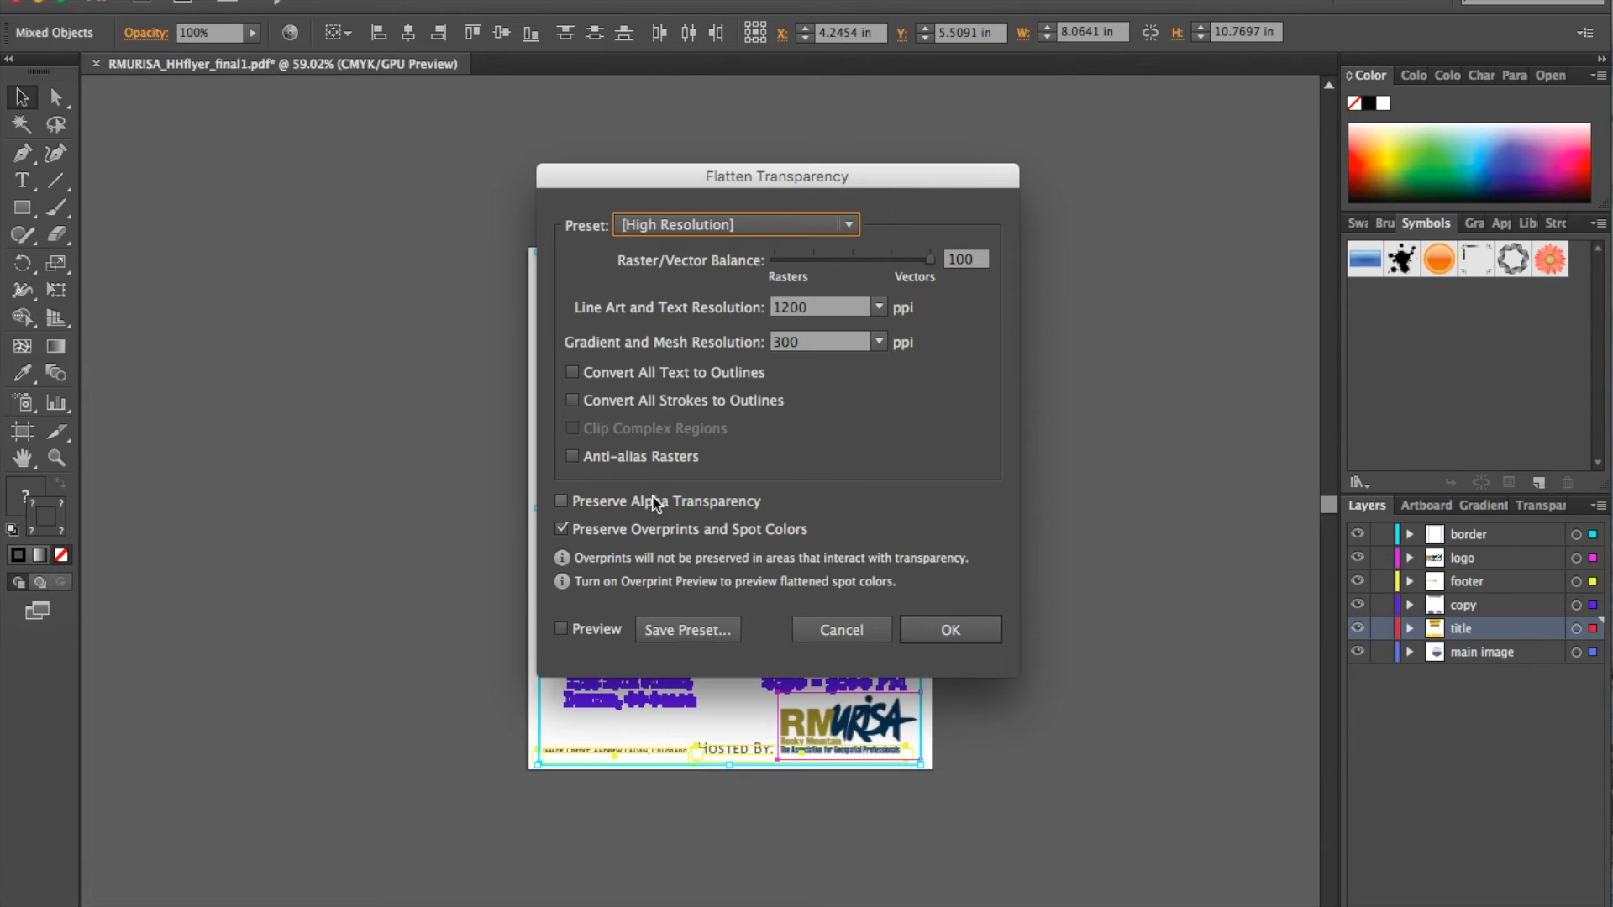
left_click(561, 502)
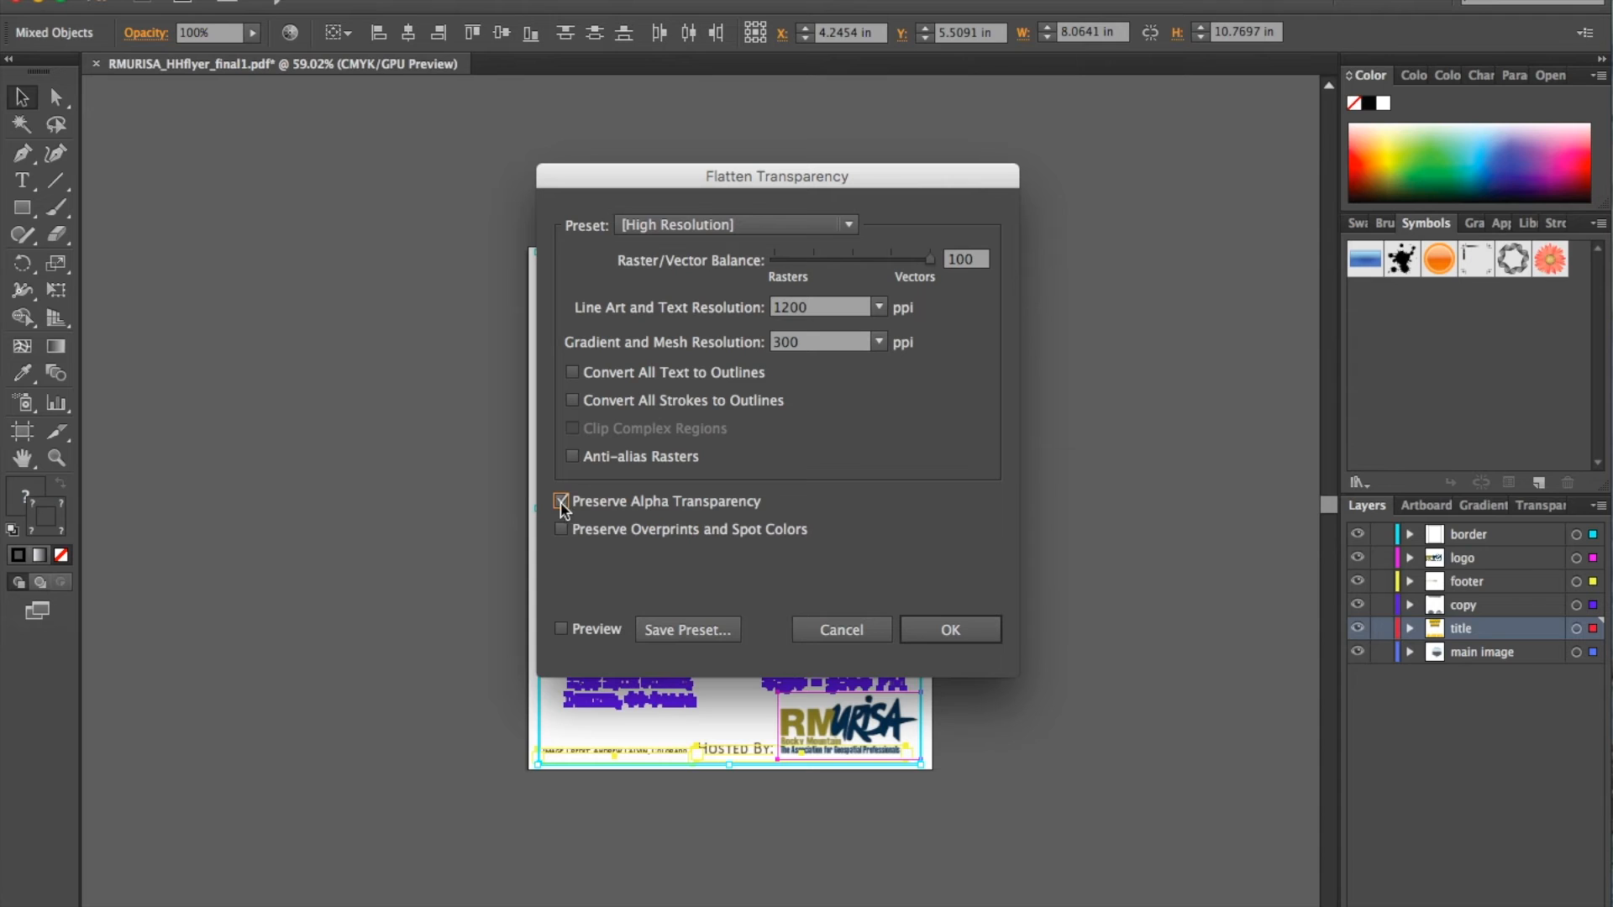
left_click_drag(677, 178, 1096, 131)
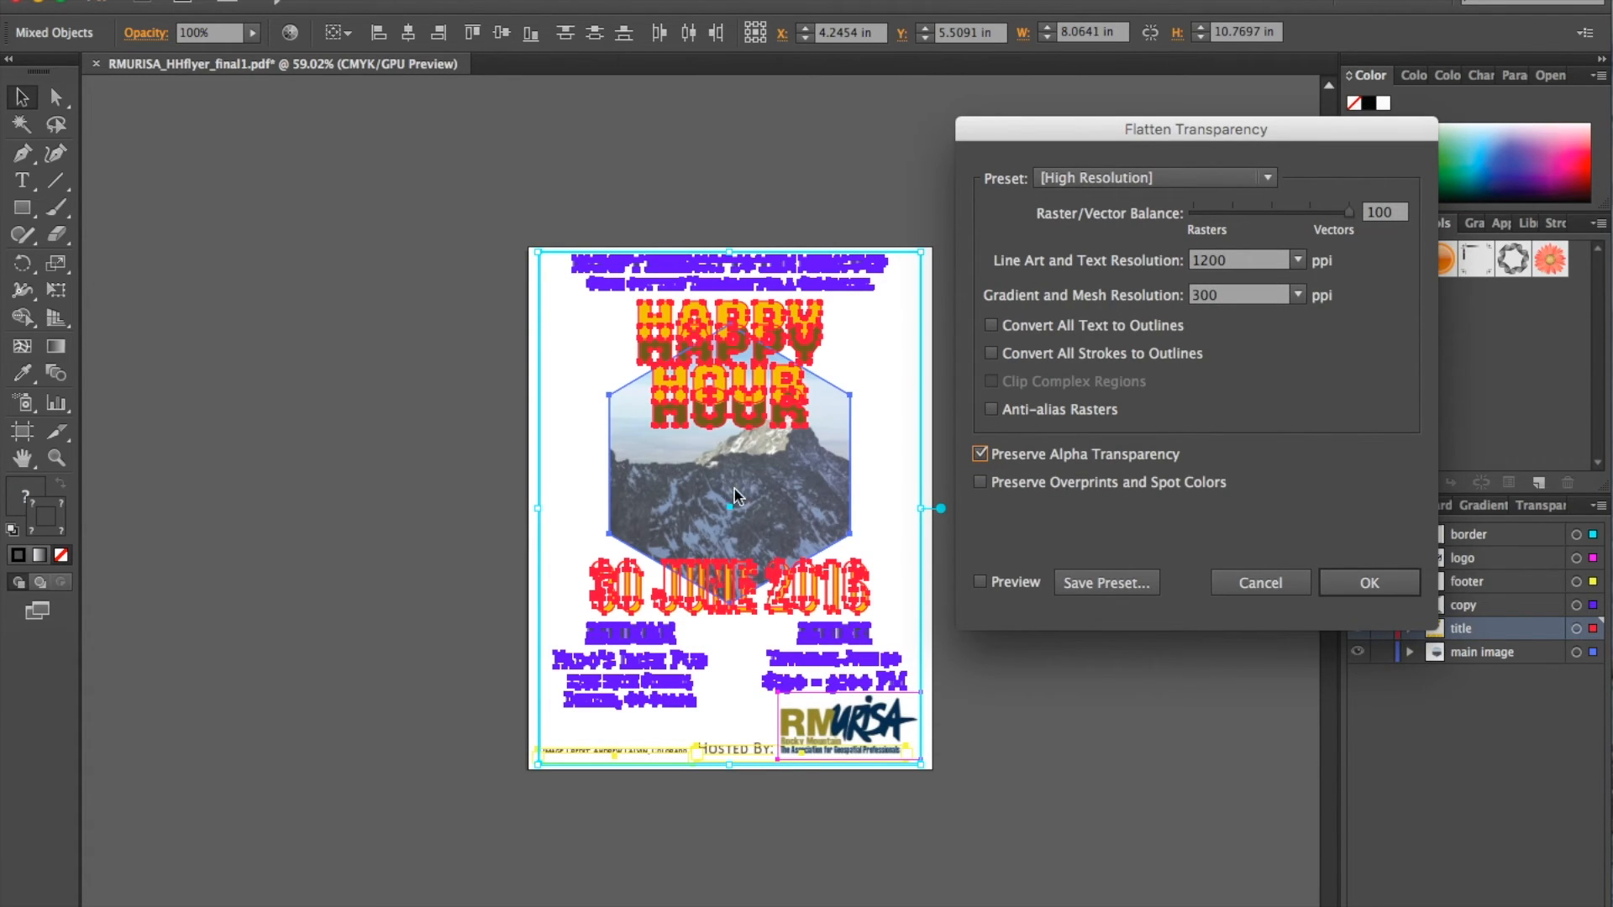
left_click_drag(1116, 134, 780, 131)
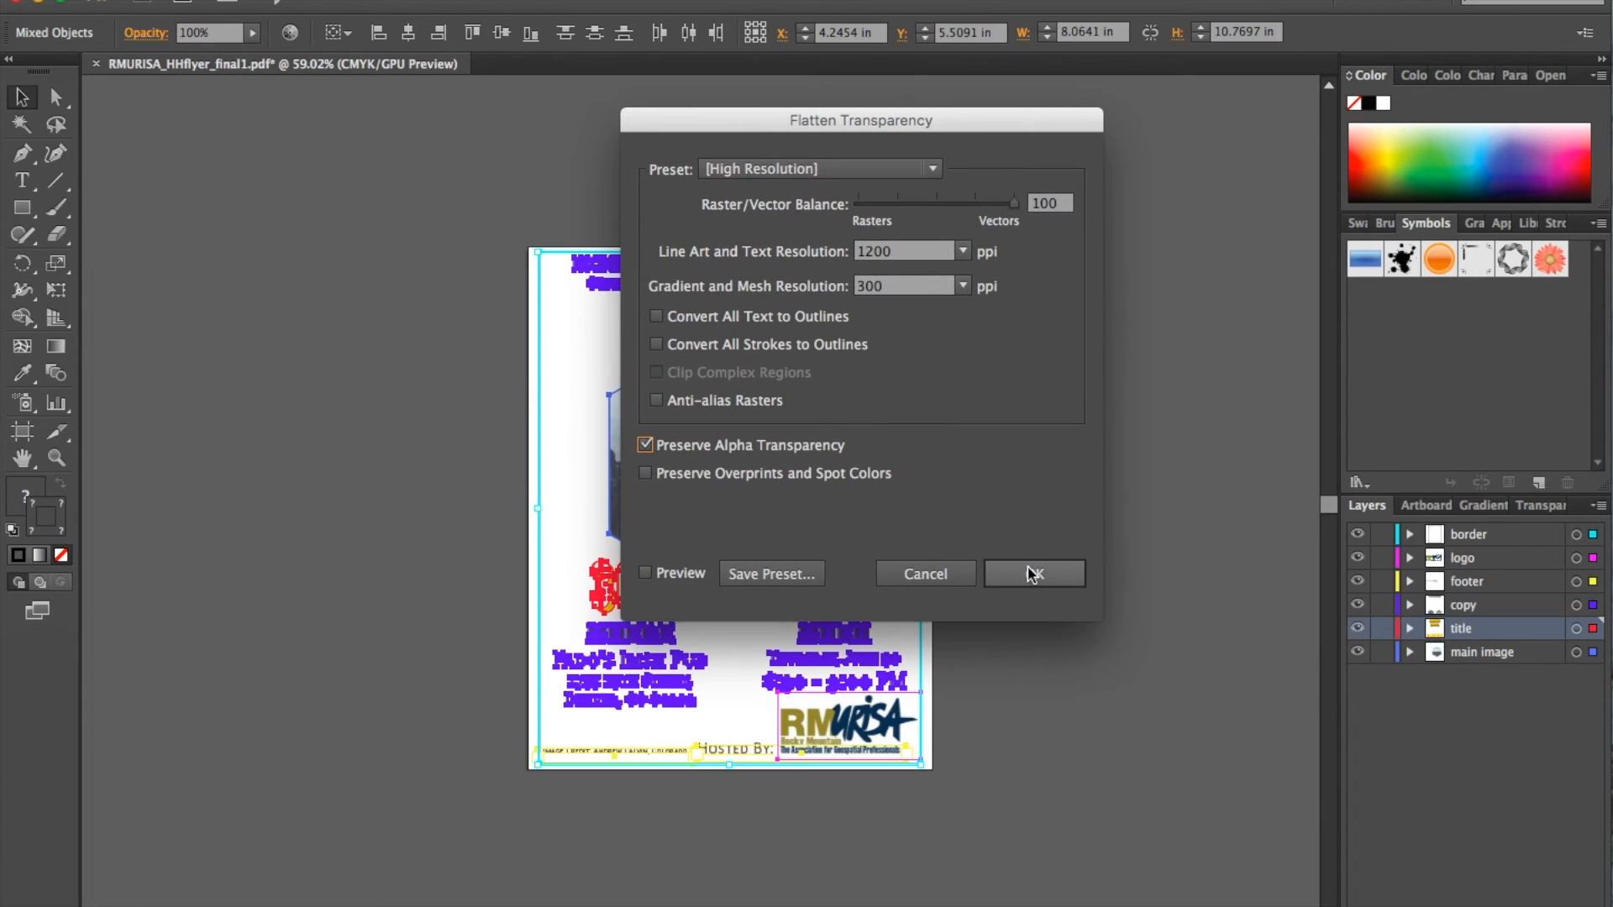
left_click(1060, 584)
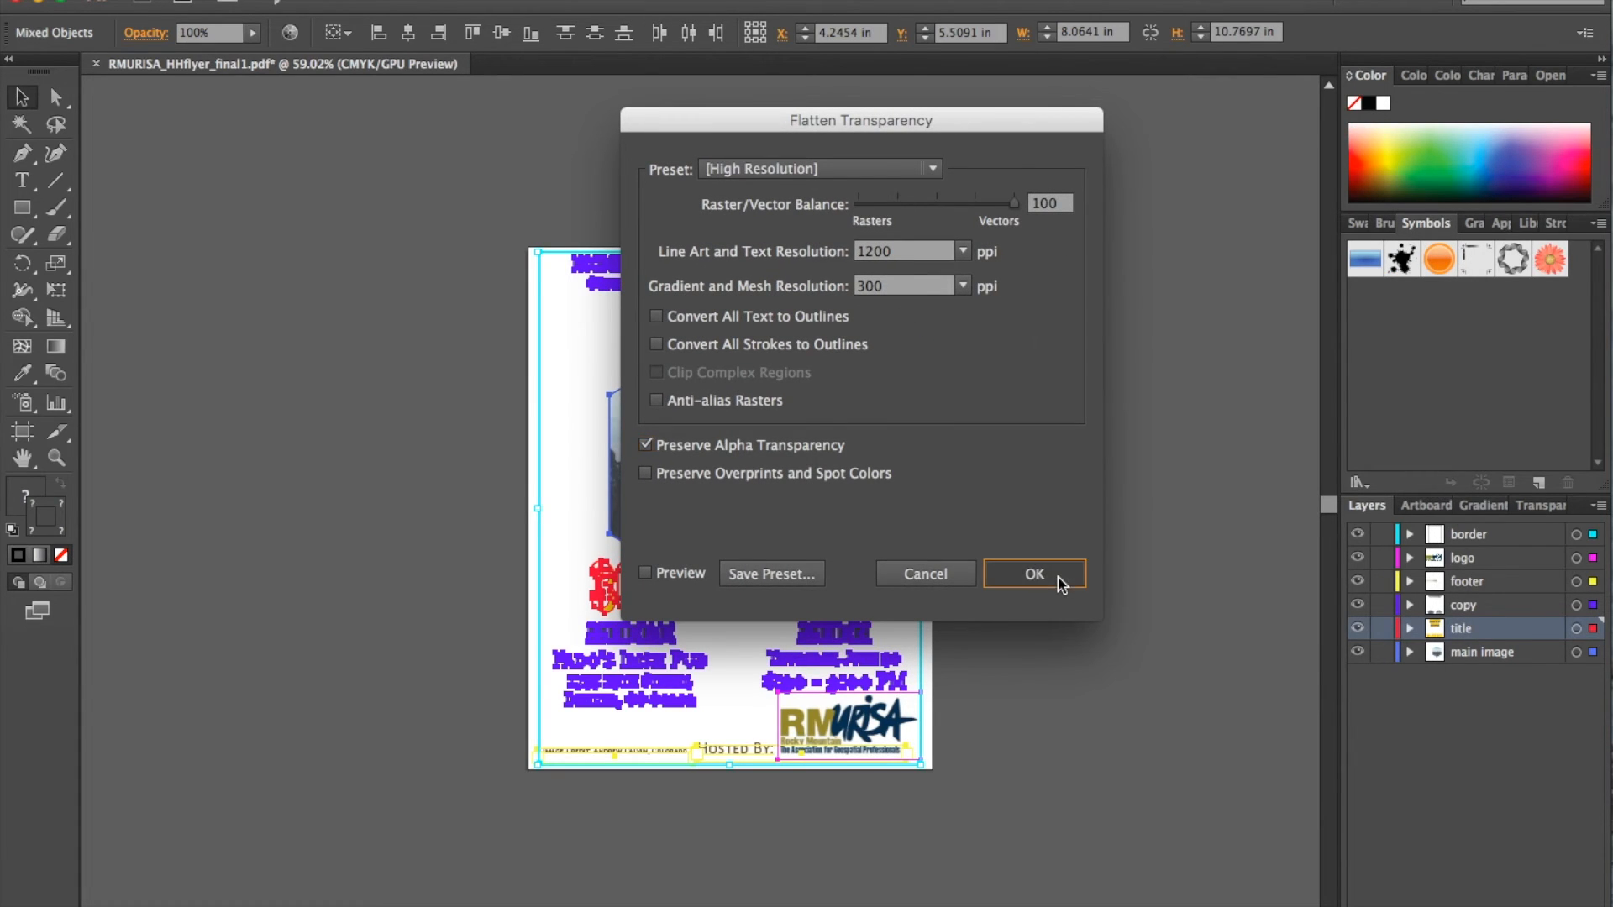
left_click(1140, 508)
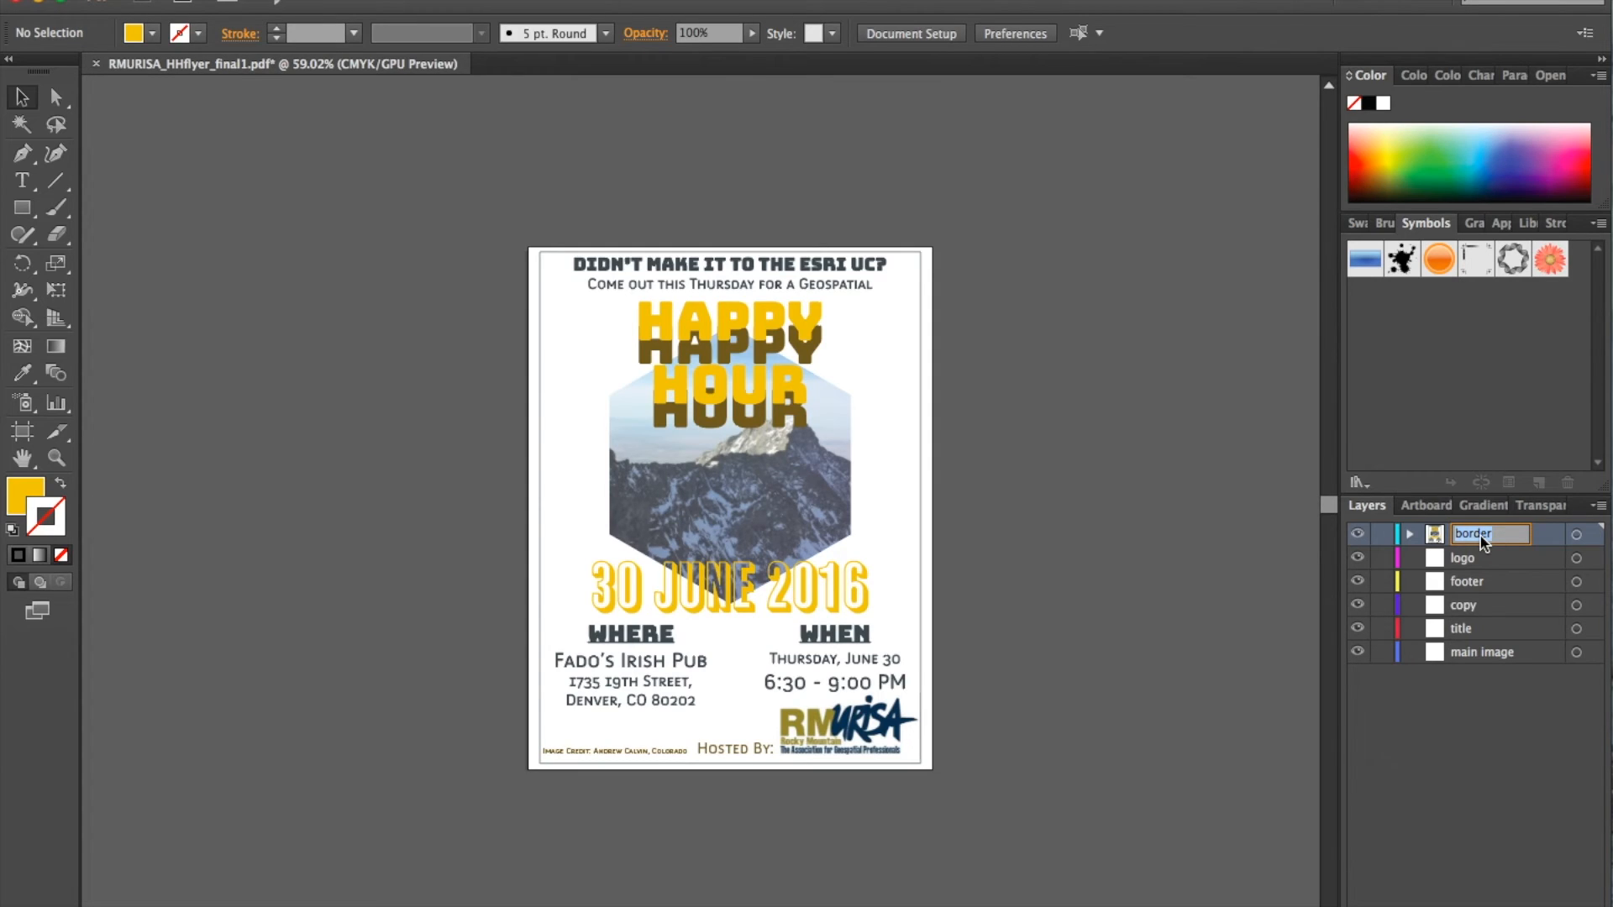
Step: Rename the border layer as "final flyer" and delete the empty logo, footer, copy, title and main image layers
type("final flyer")
key("Return")
left_click(1511, 558)
left_click(1511, 651, "shift")
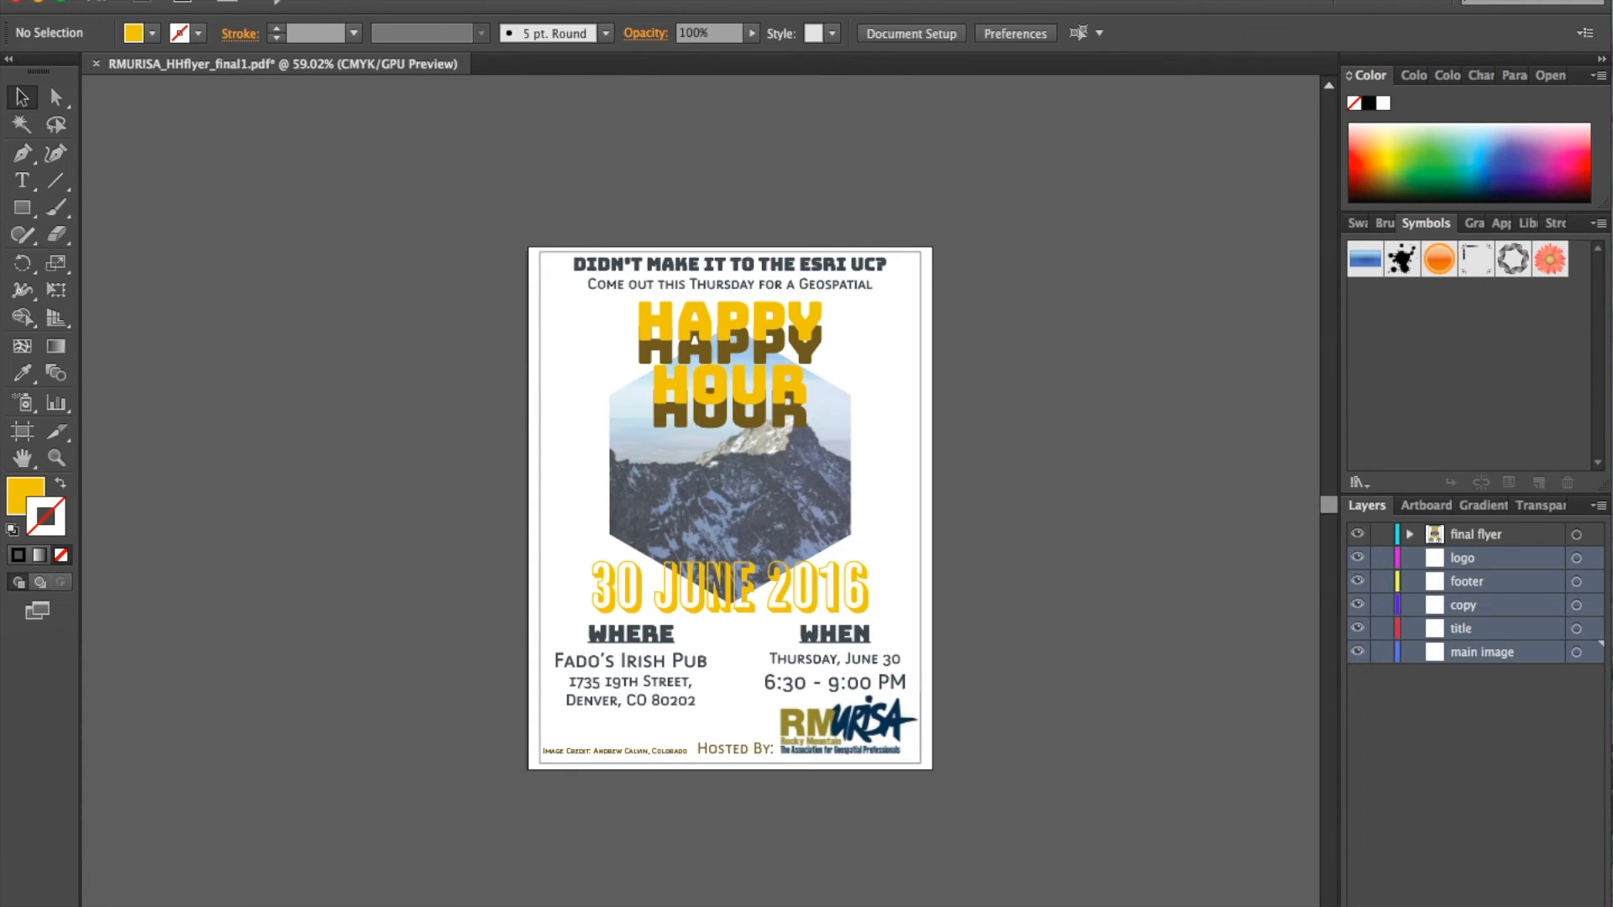
left_click(1568, 904)
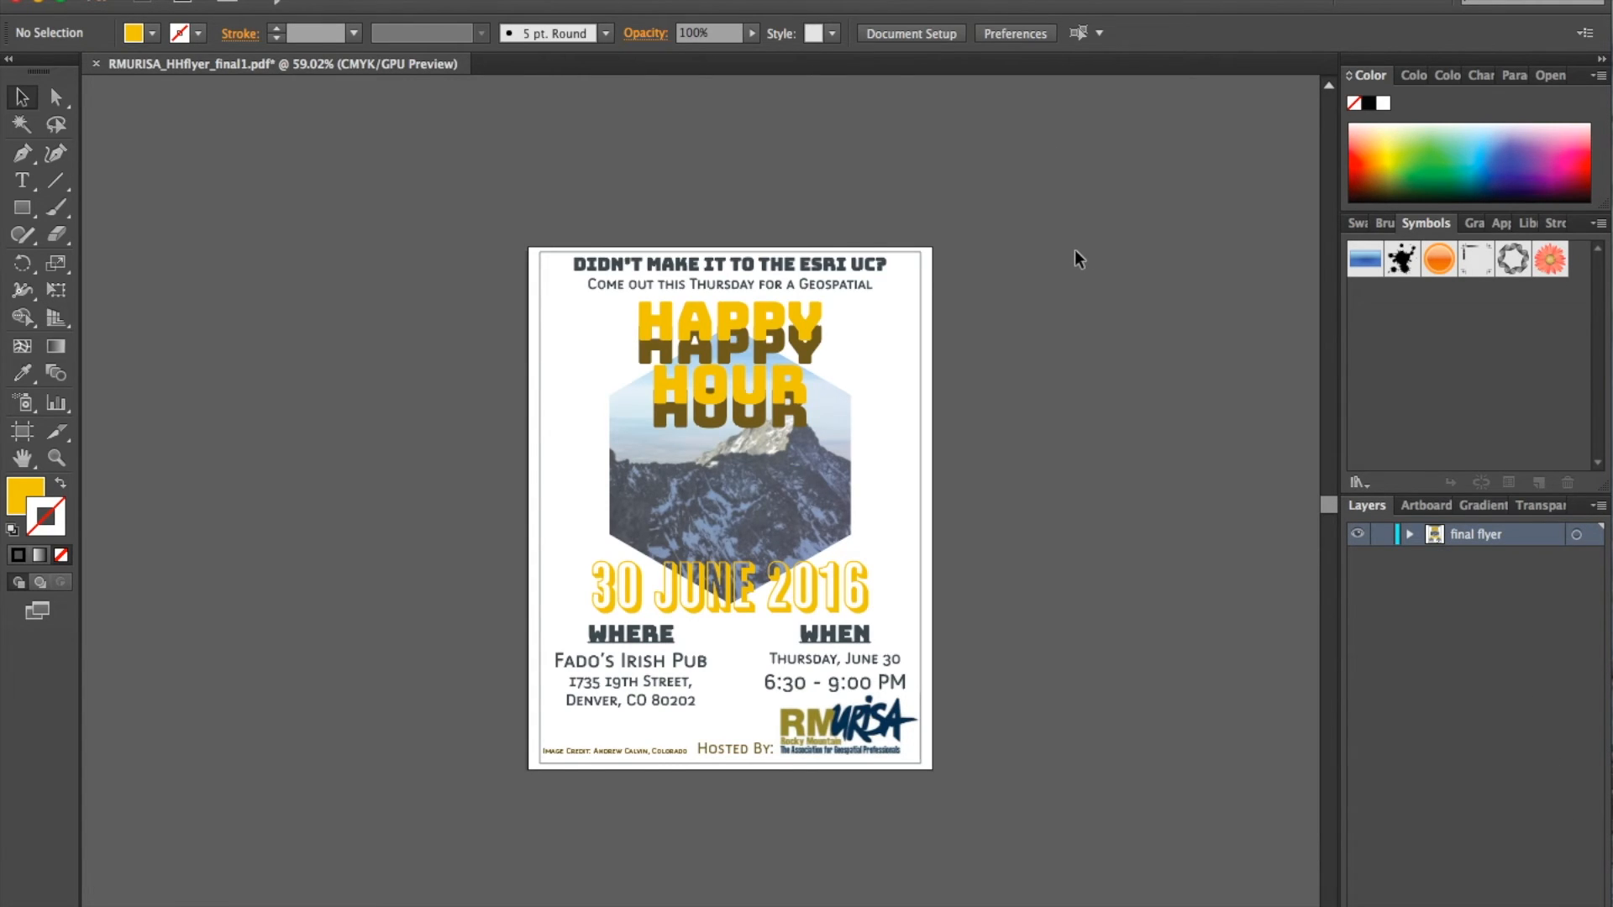
Step: Save the flattened single-layer flyer under its current file name
key("super+s")
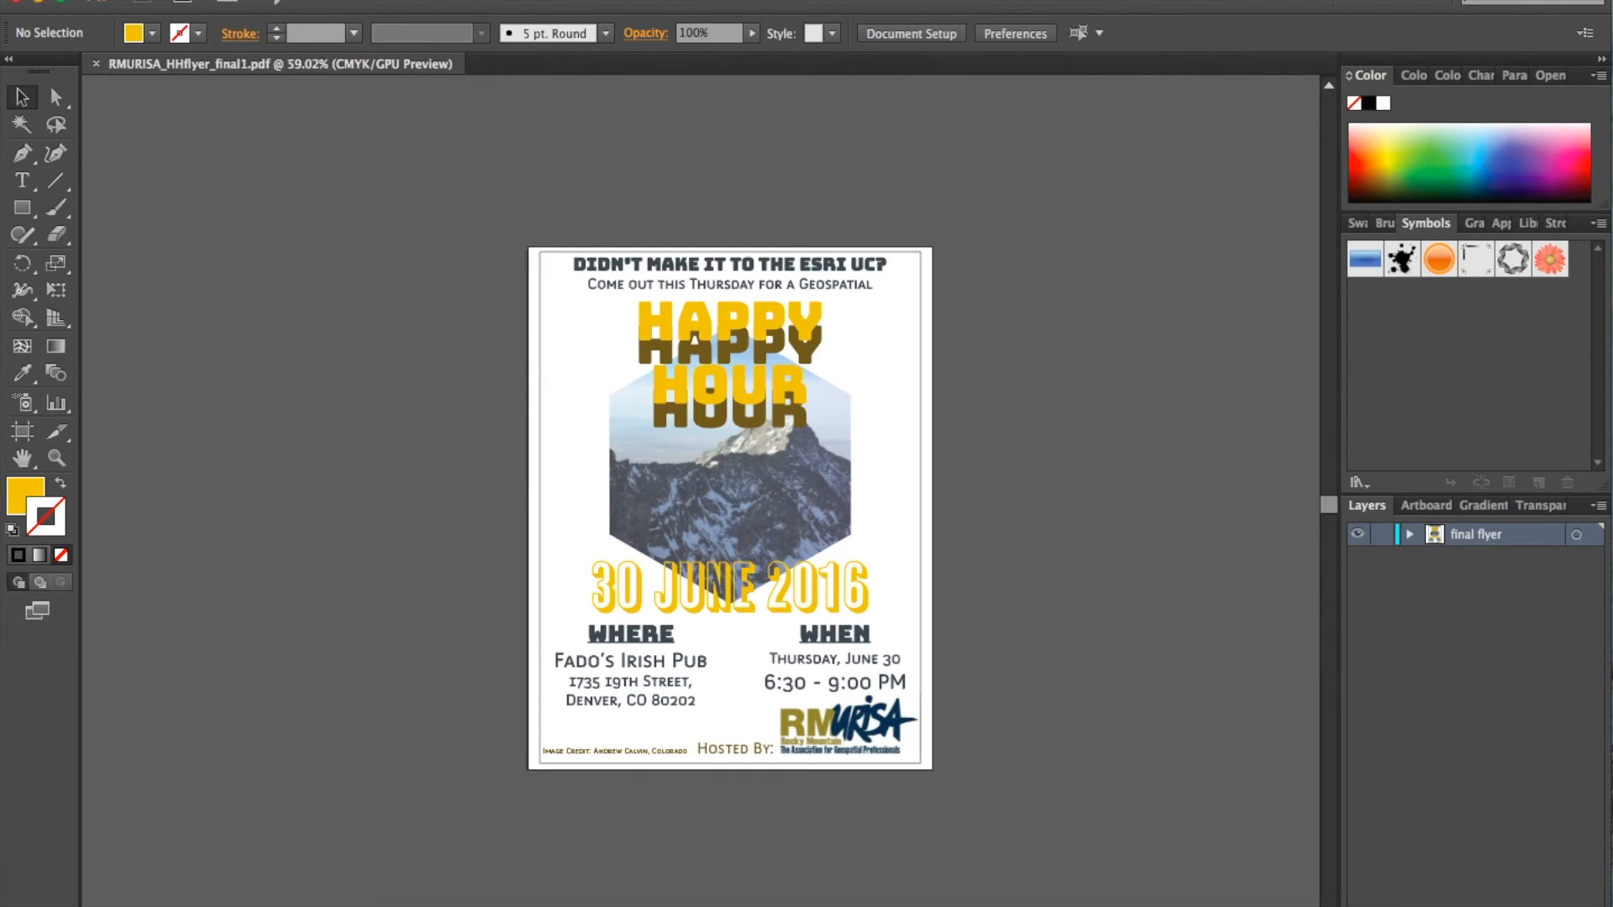
key("super+shift+s")
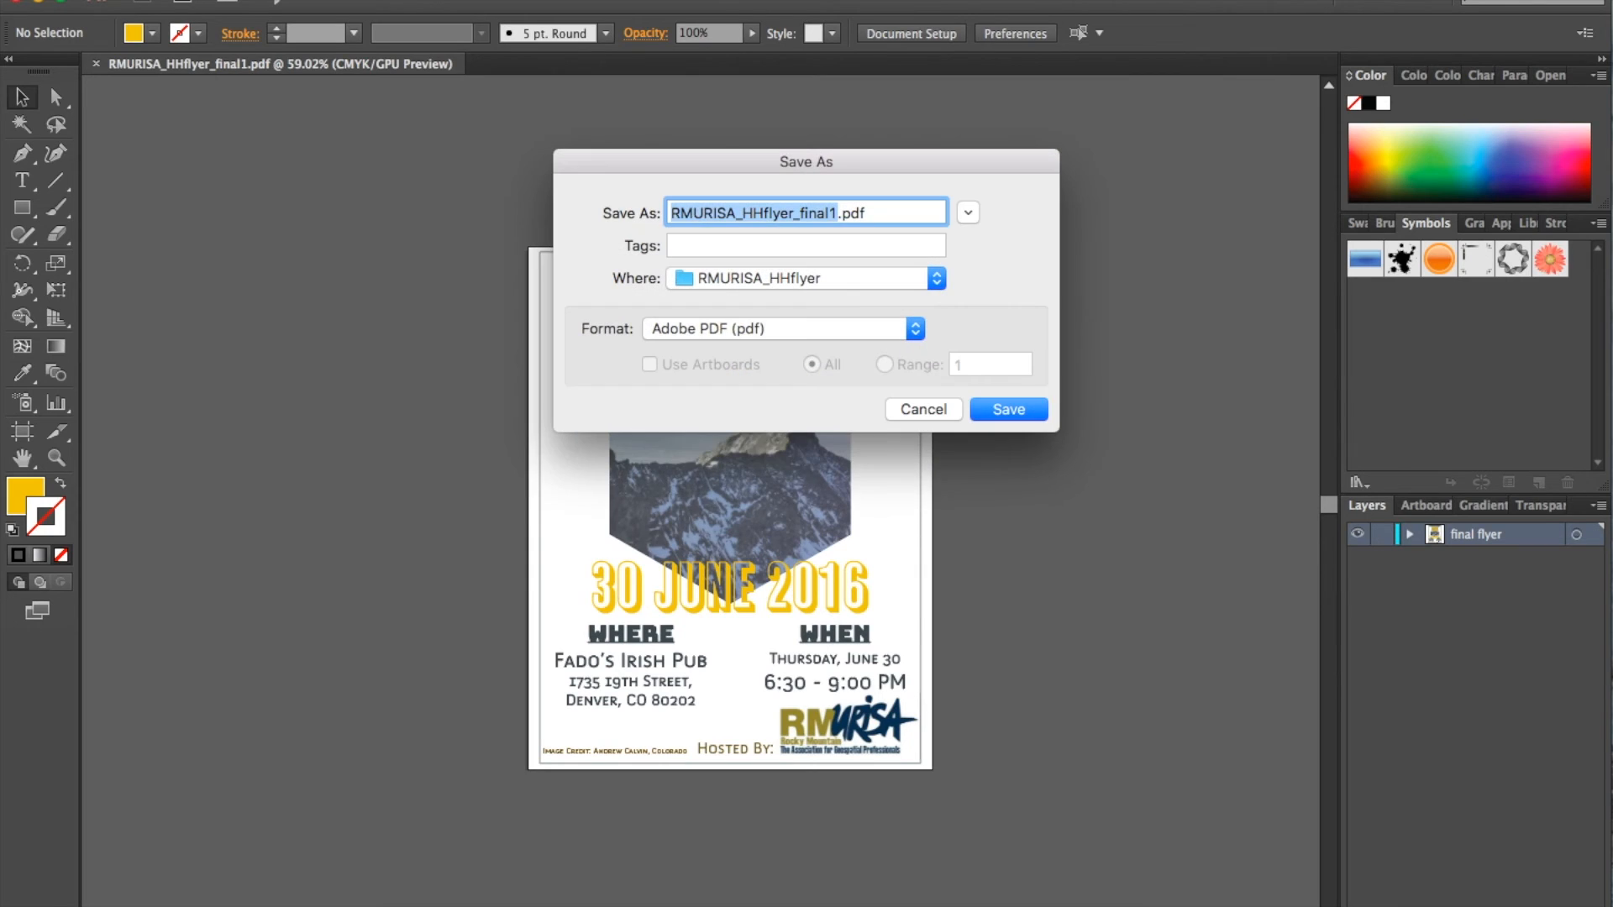
left_click(906, 402)
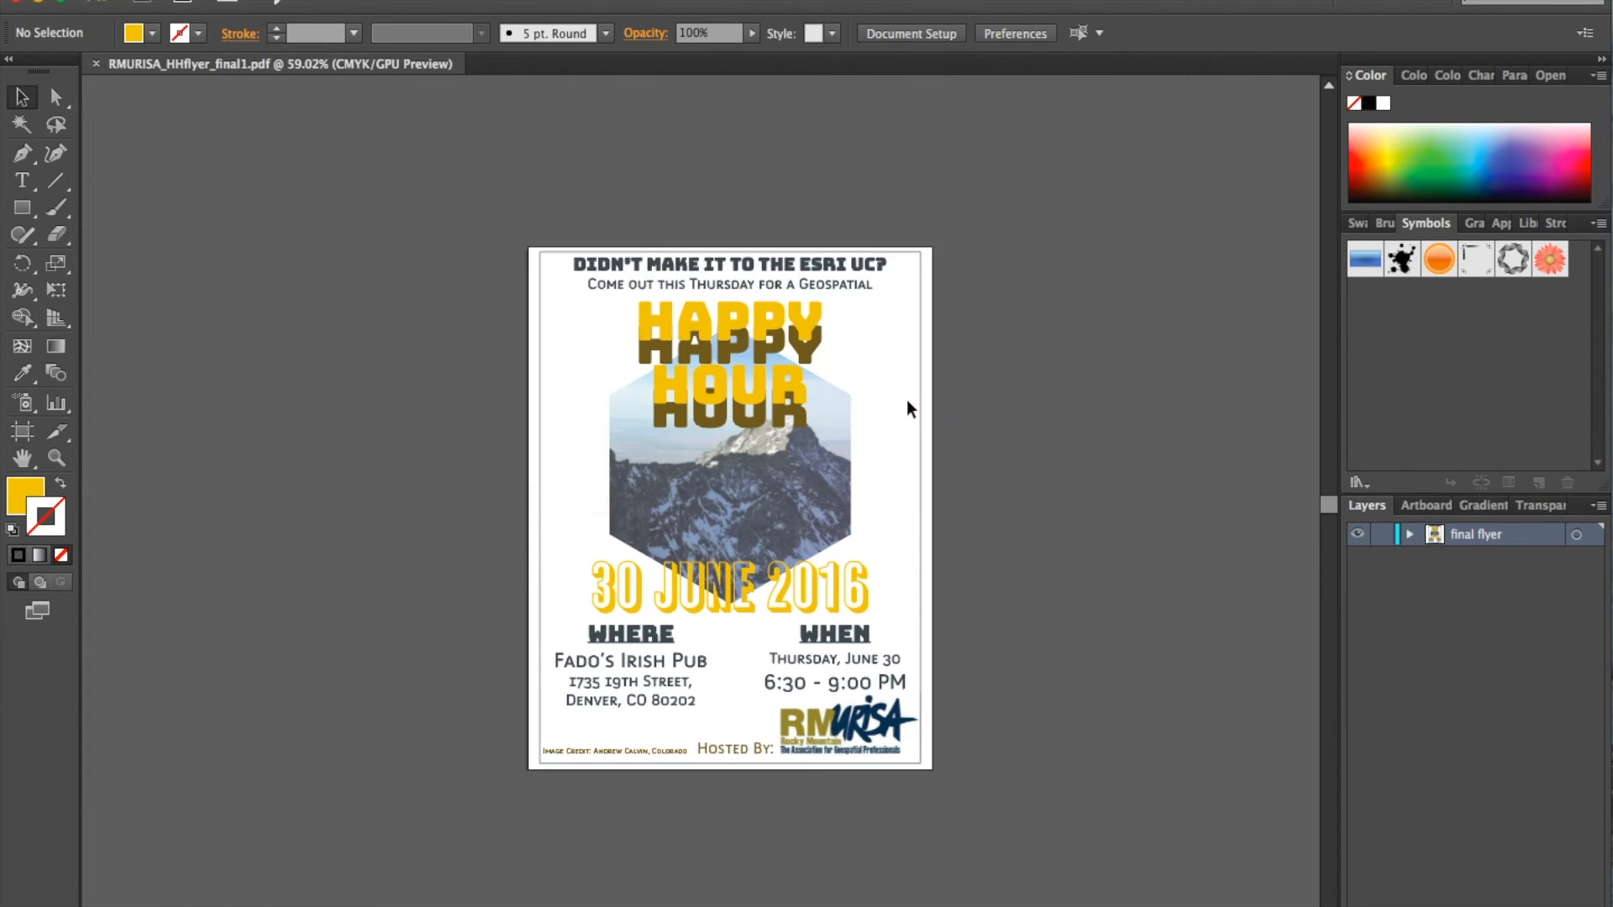
Step: Save the flyer under the new name RMURISA_HHflyer_final1_lores as an Adobe PDF, without creating Acrobat layers from top-level layers
left_click(189, 0)
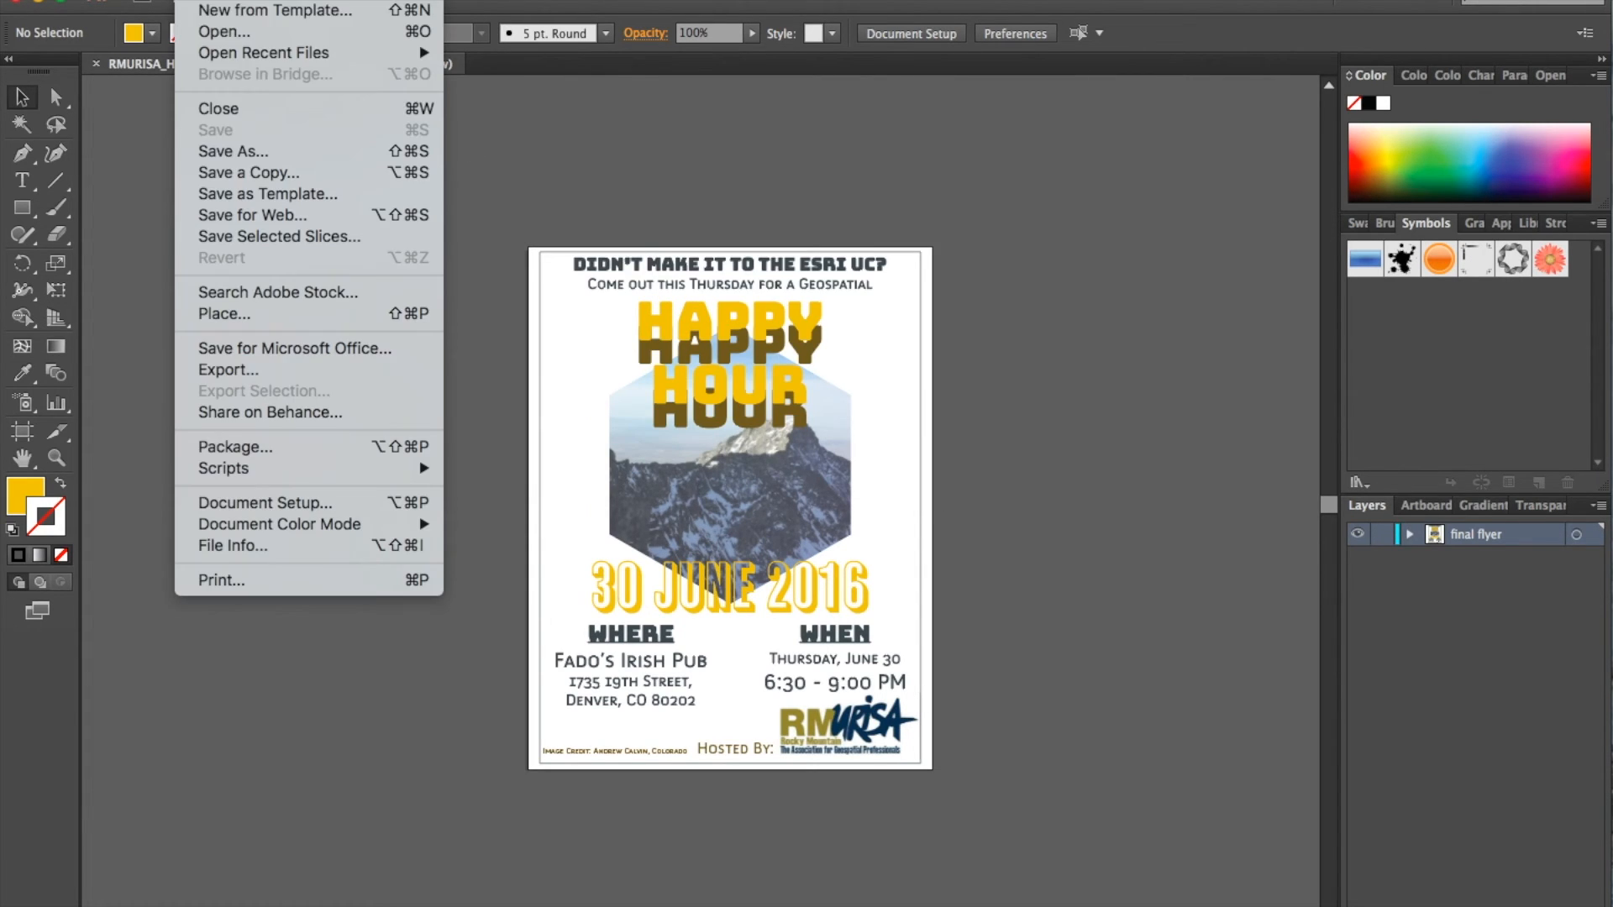
left_click(260, 155)
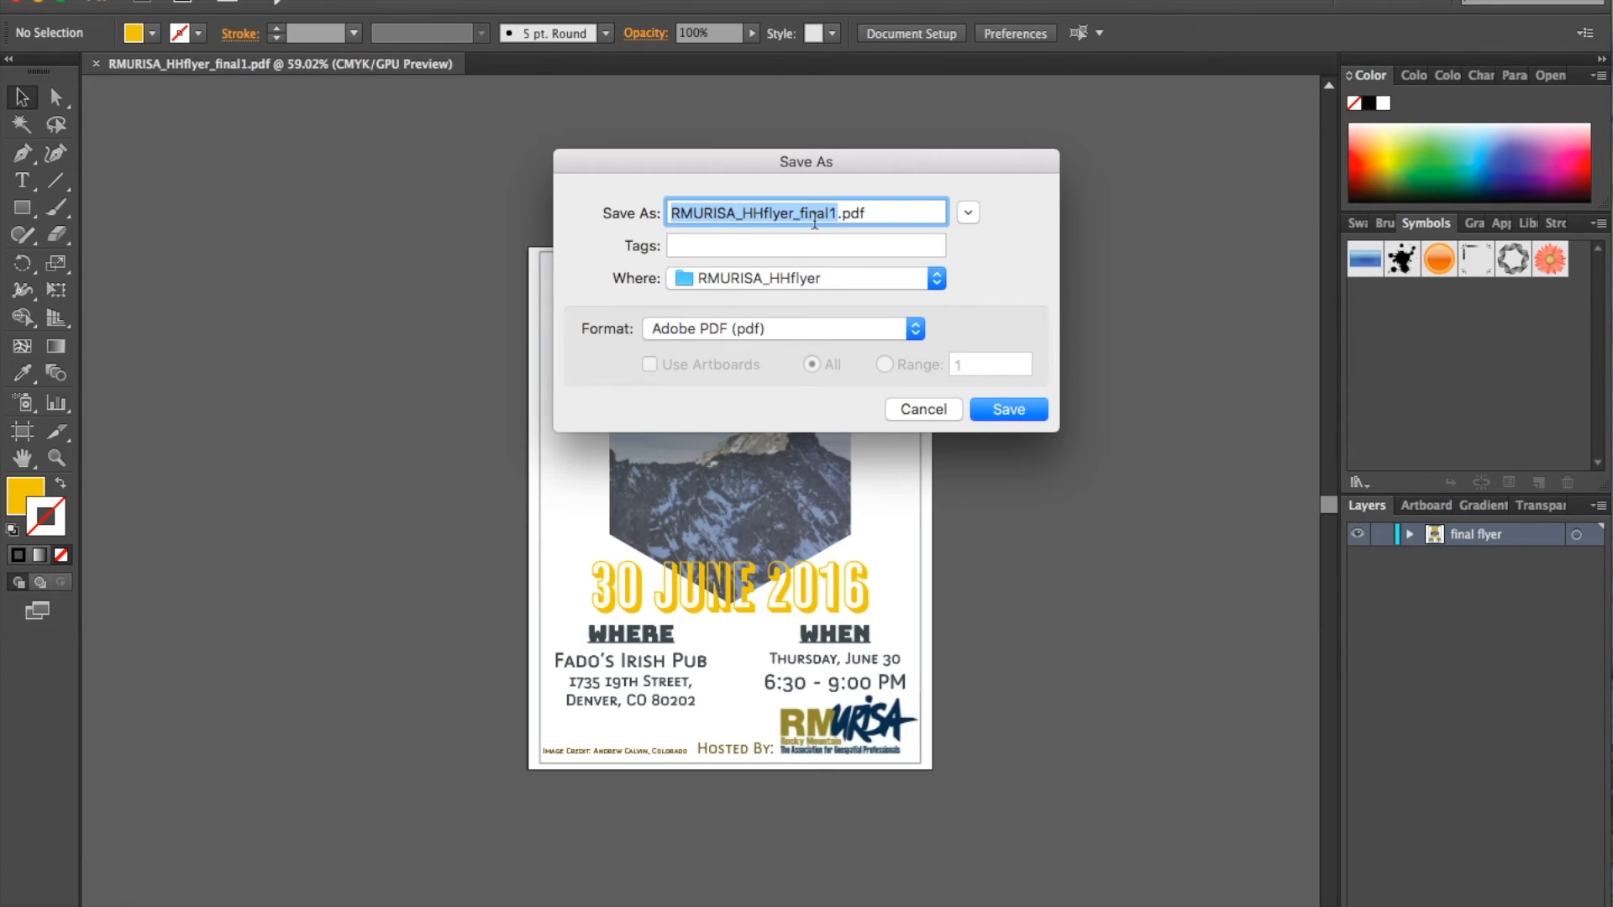
key("Right")
type("_lores")
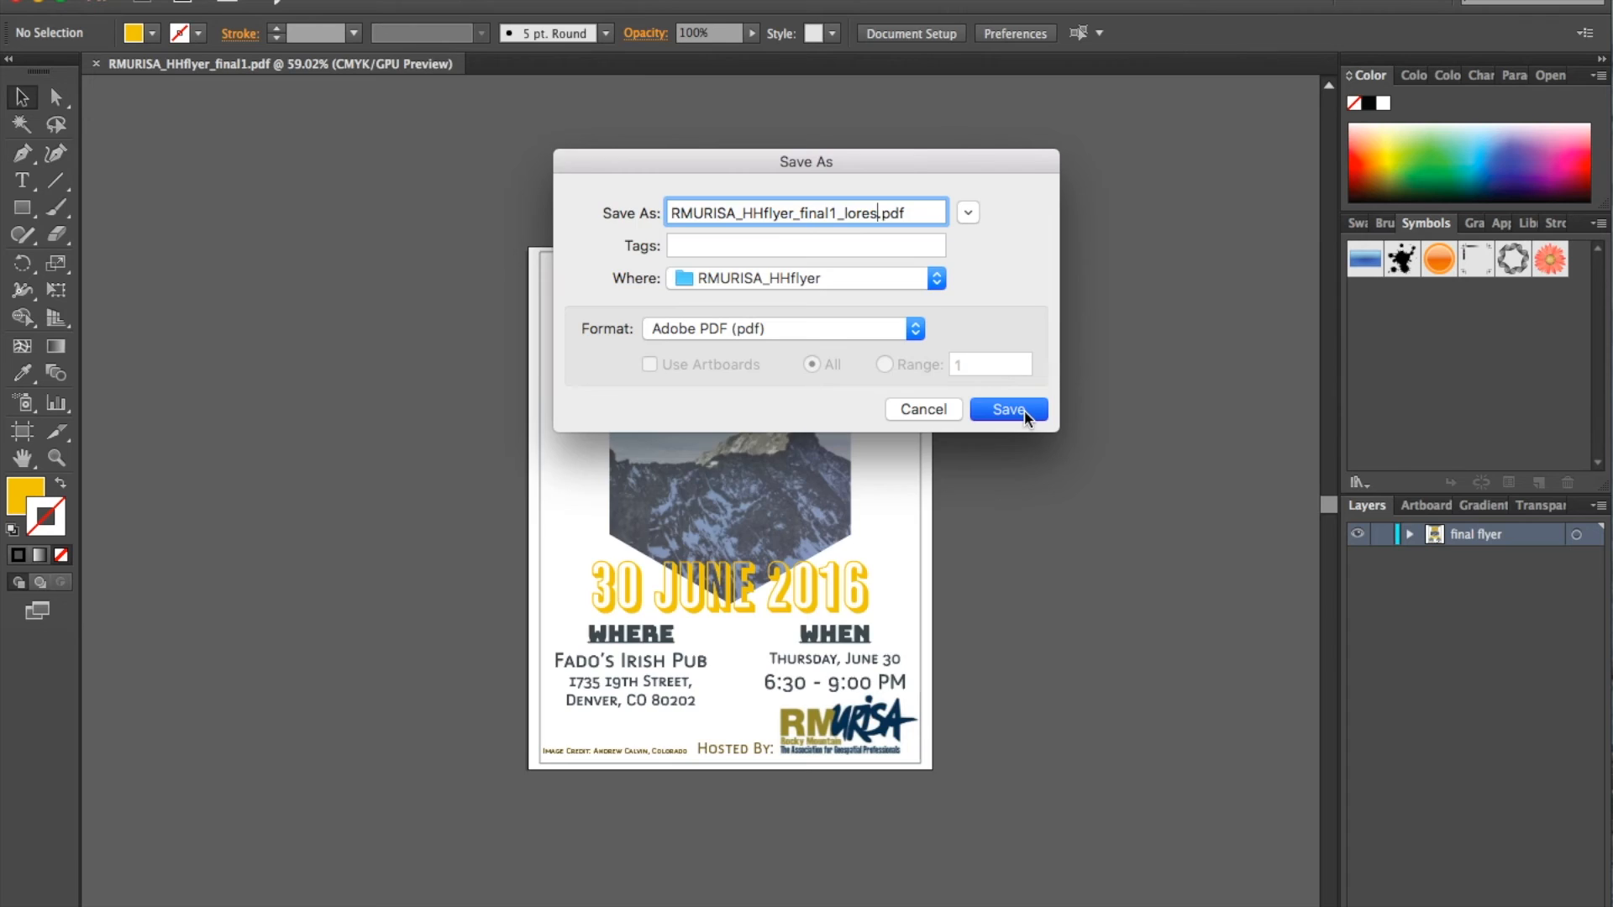
left_click(1009, 410)
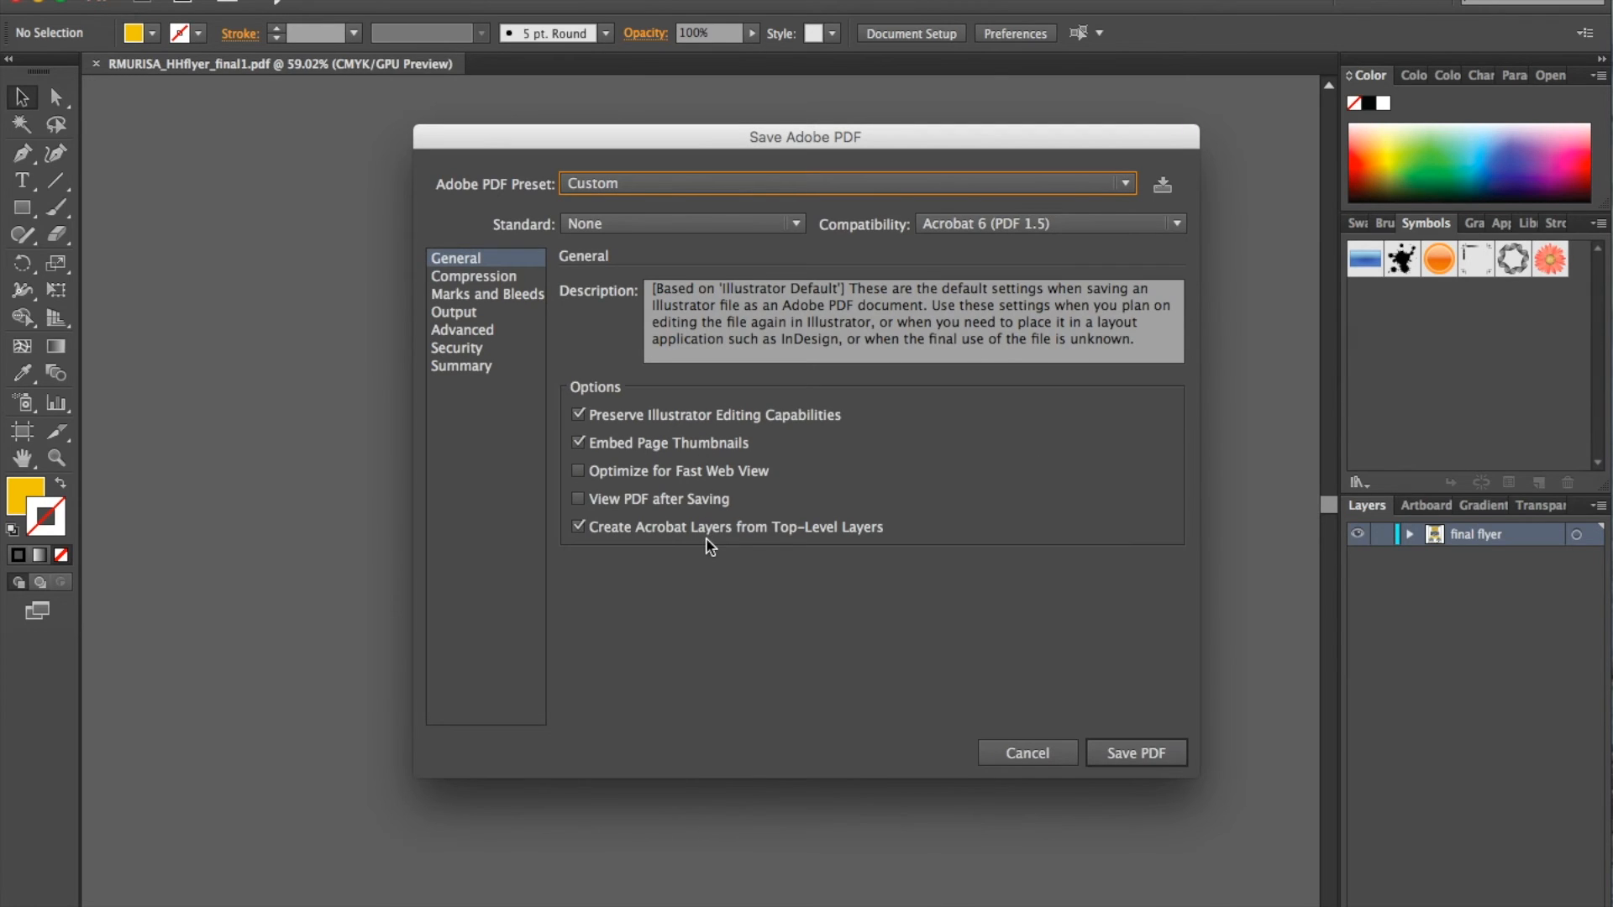
left_click(579, 416)
left_click(579, 416)
left_click(580, 529)
left_click(1158, 761)
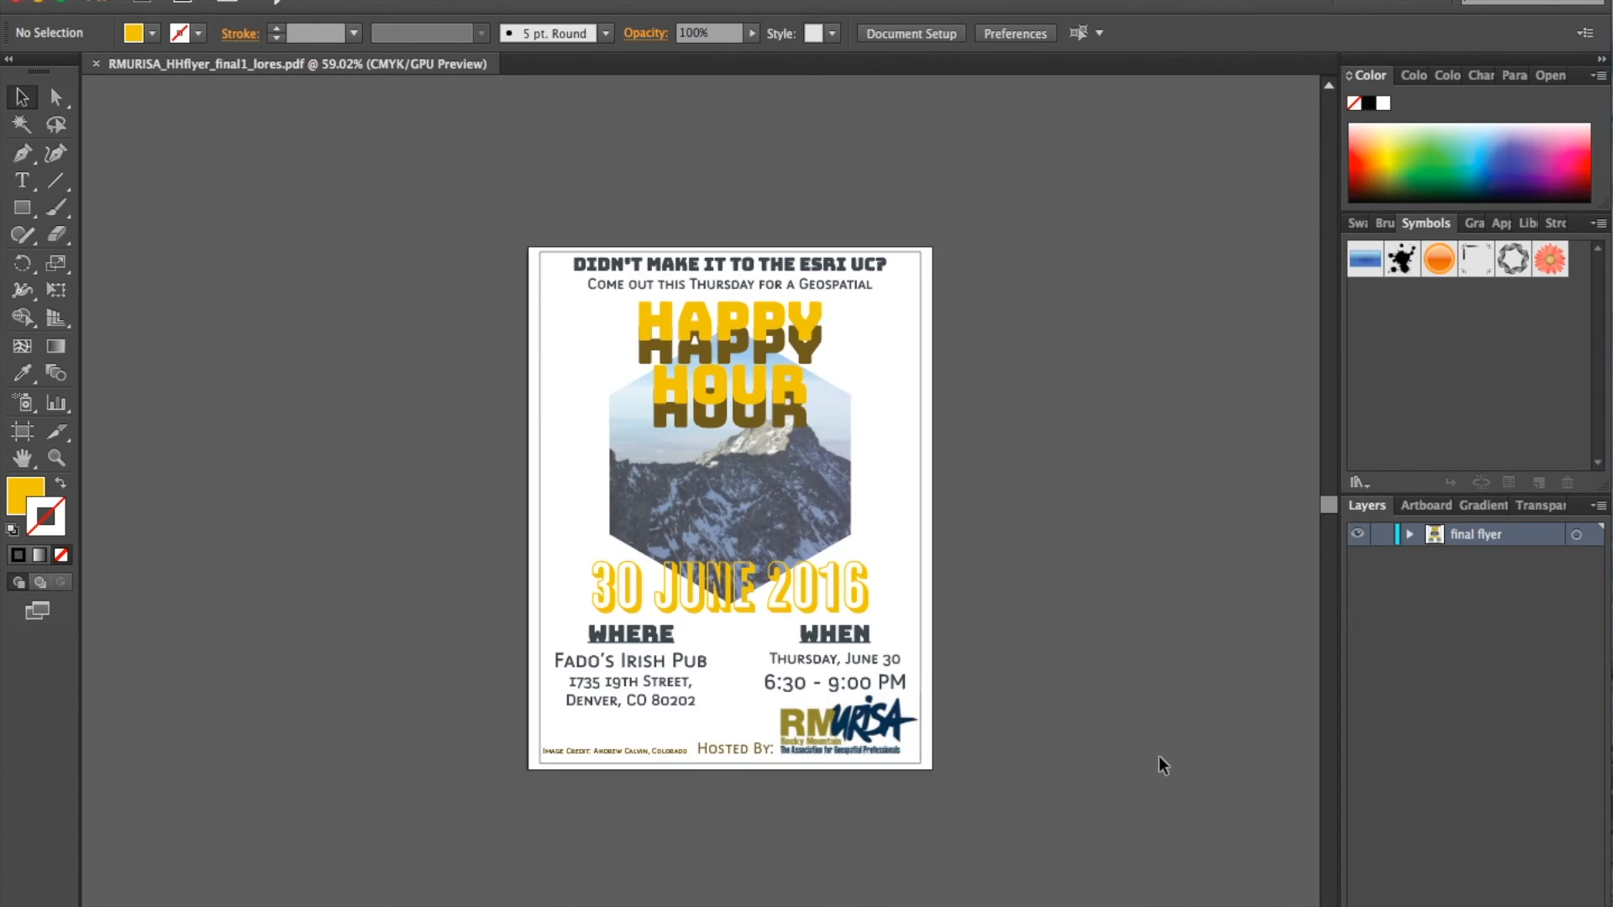
Step: Set the document's transparency preset to Low Resolution in the document setup and save the file
left_click(919, 35)
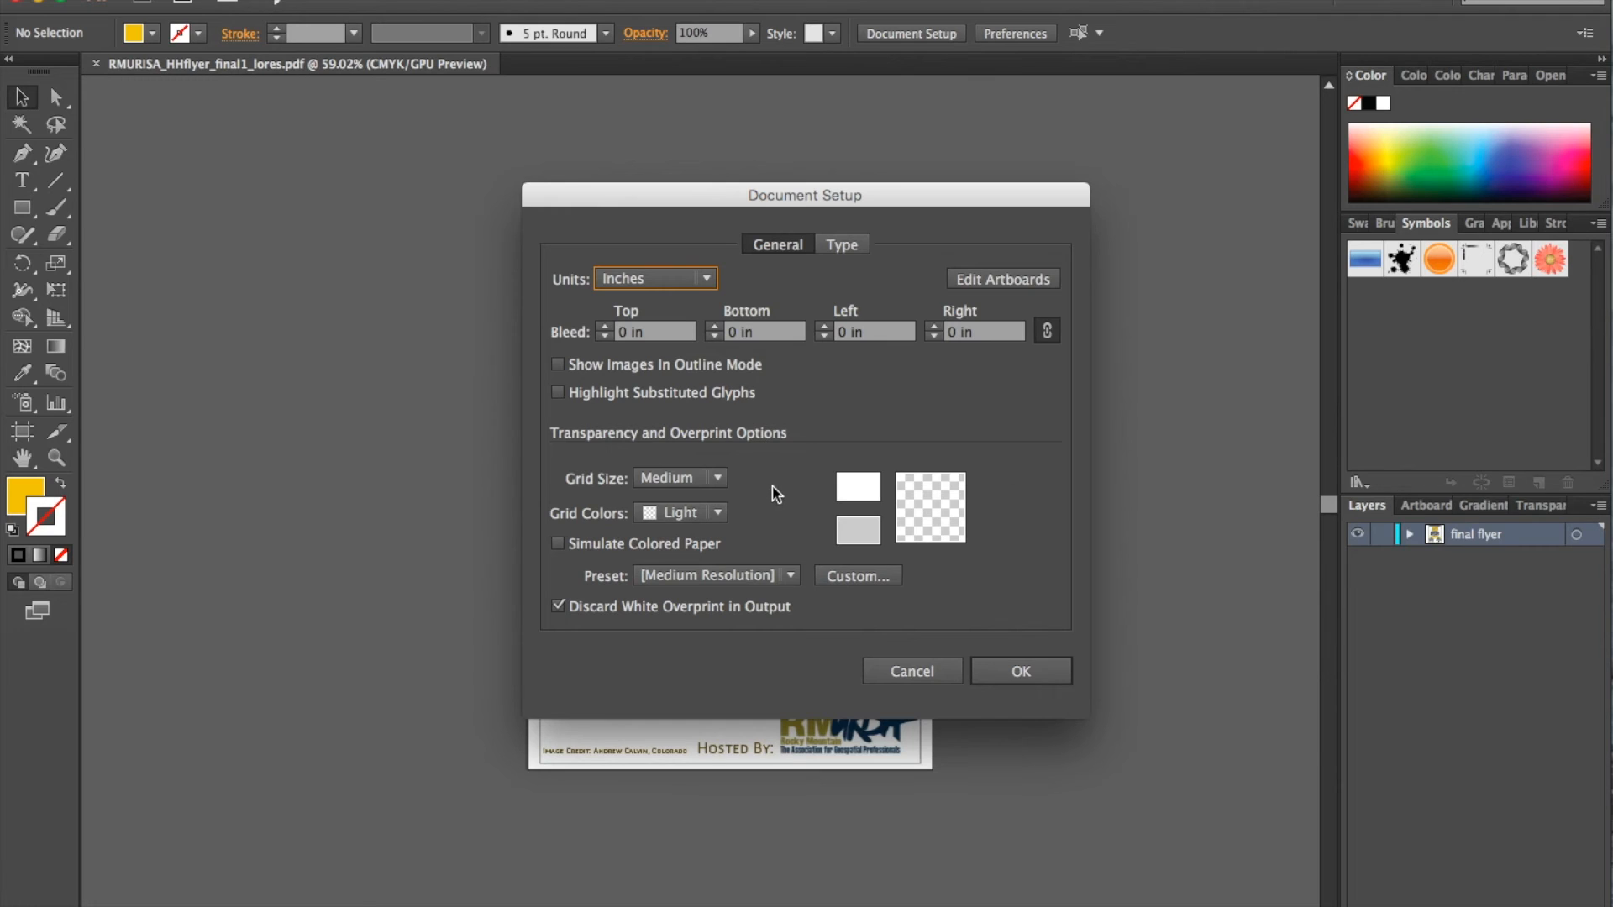
left_click_drag(785, 198, 845, 182)
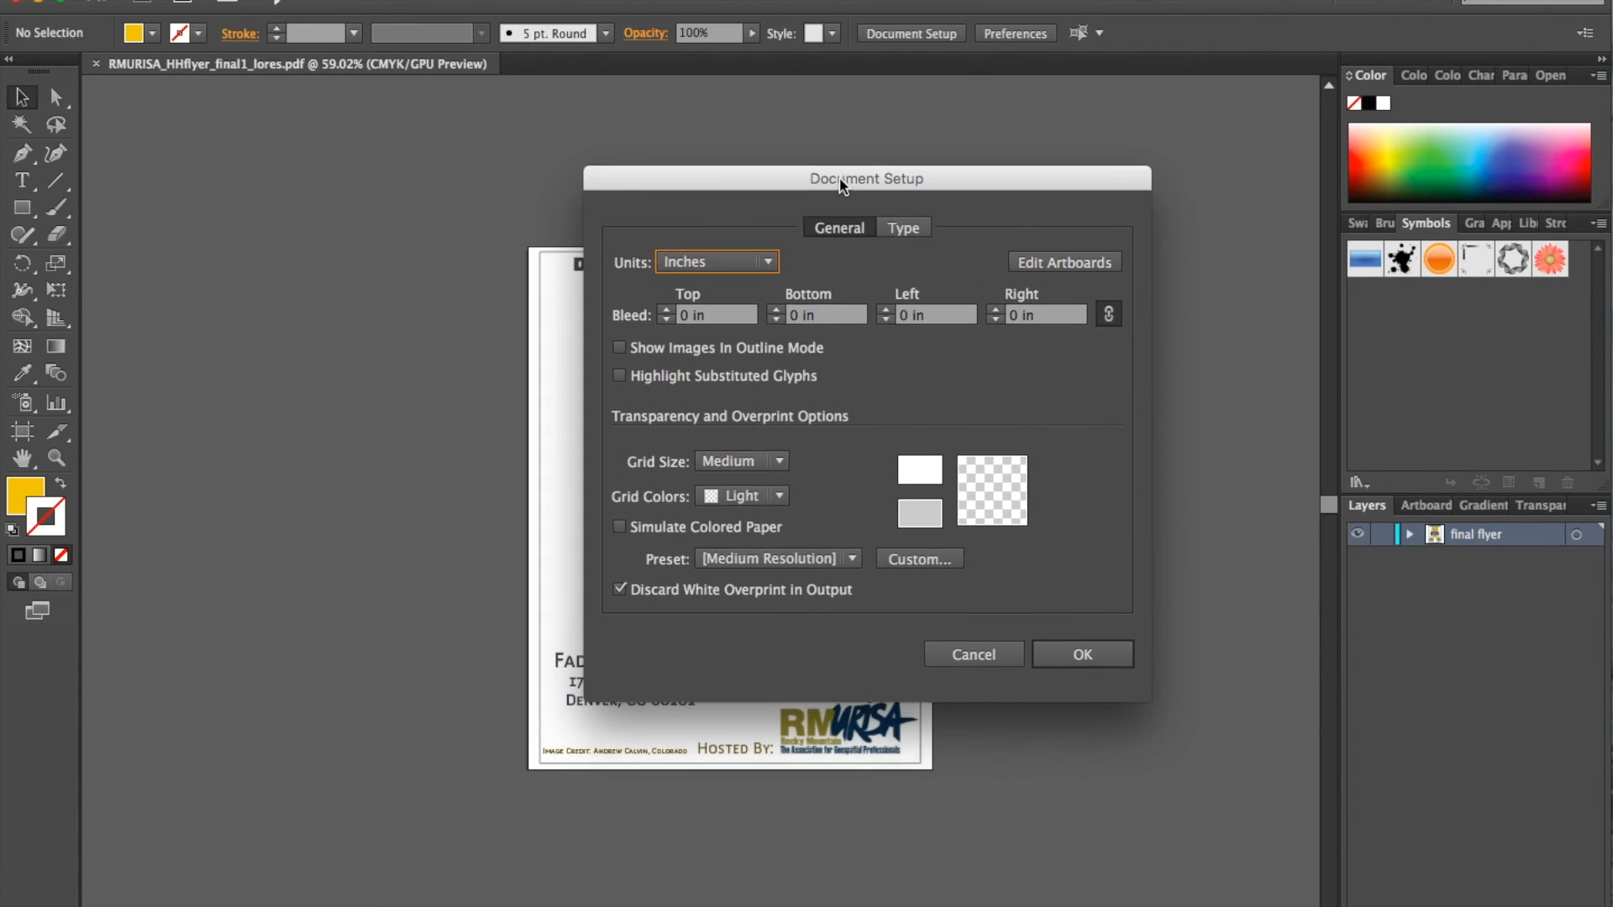
left_click(847, 558)
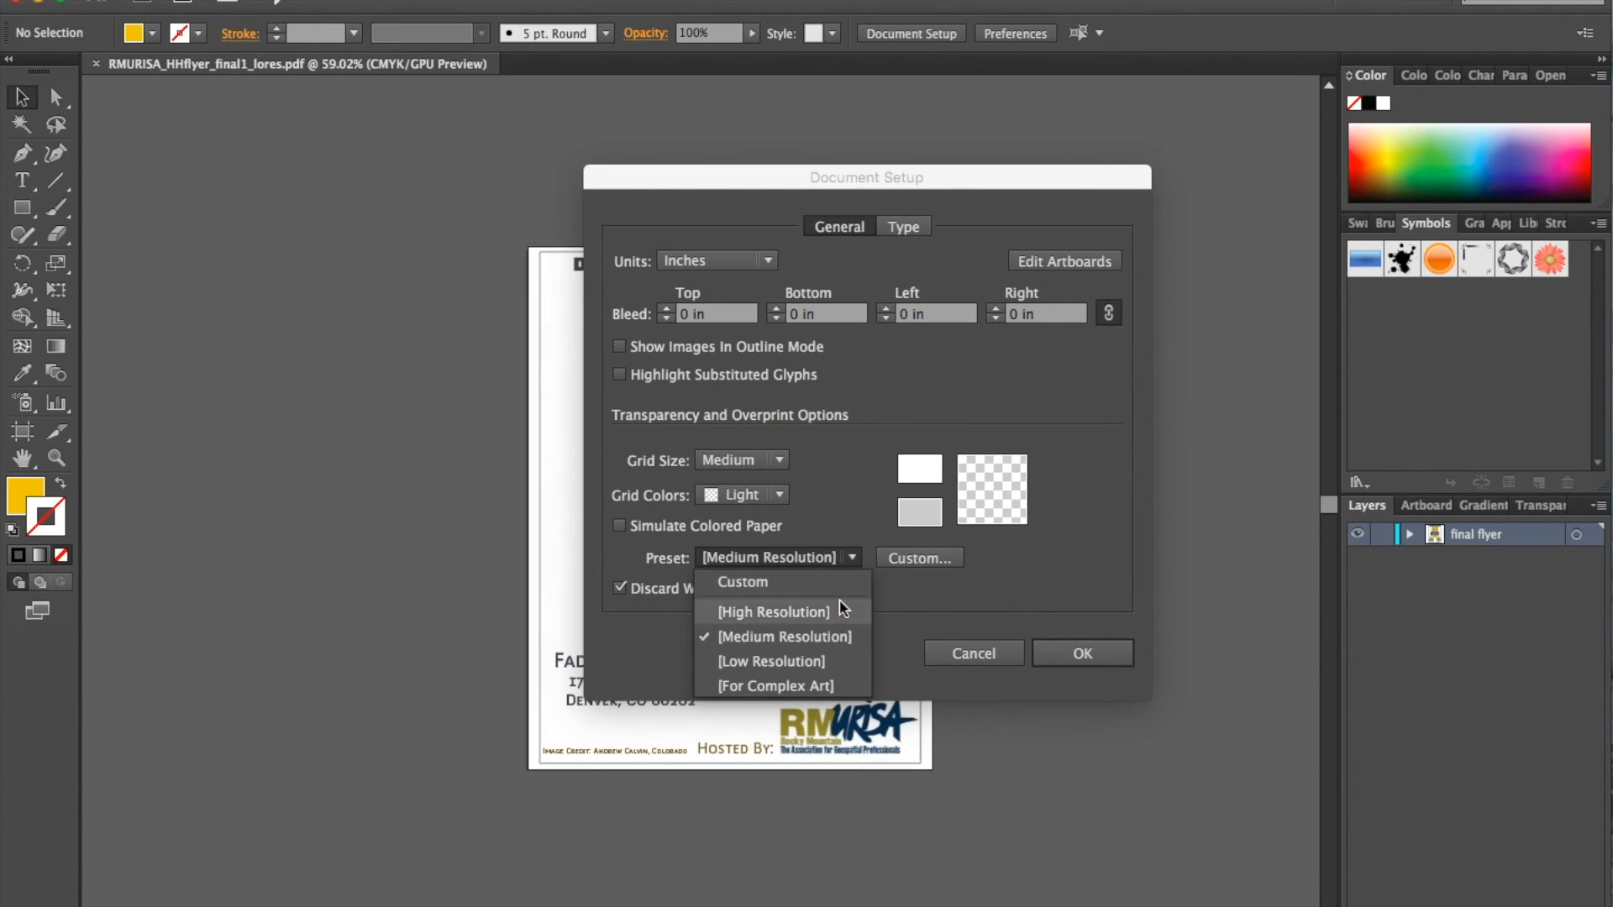
left_click(855, 662)
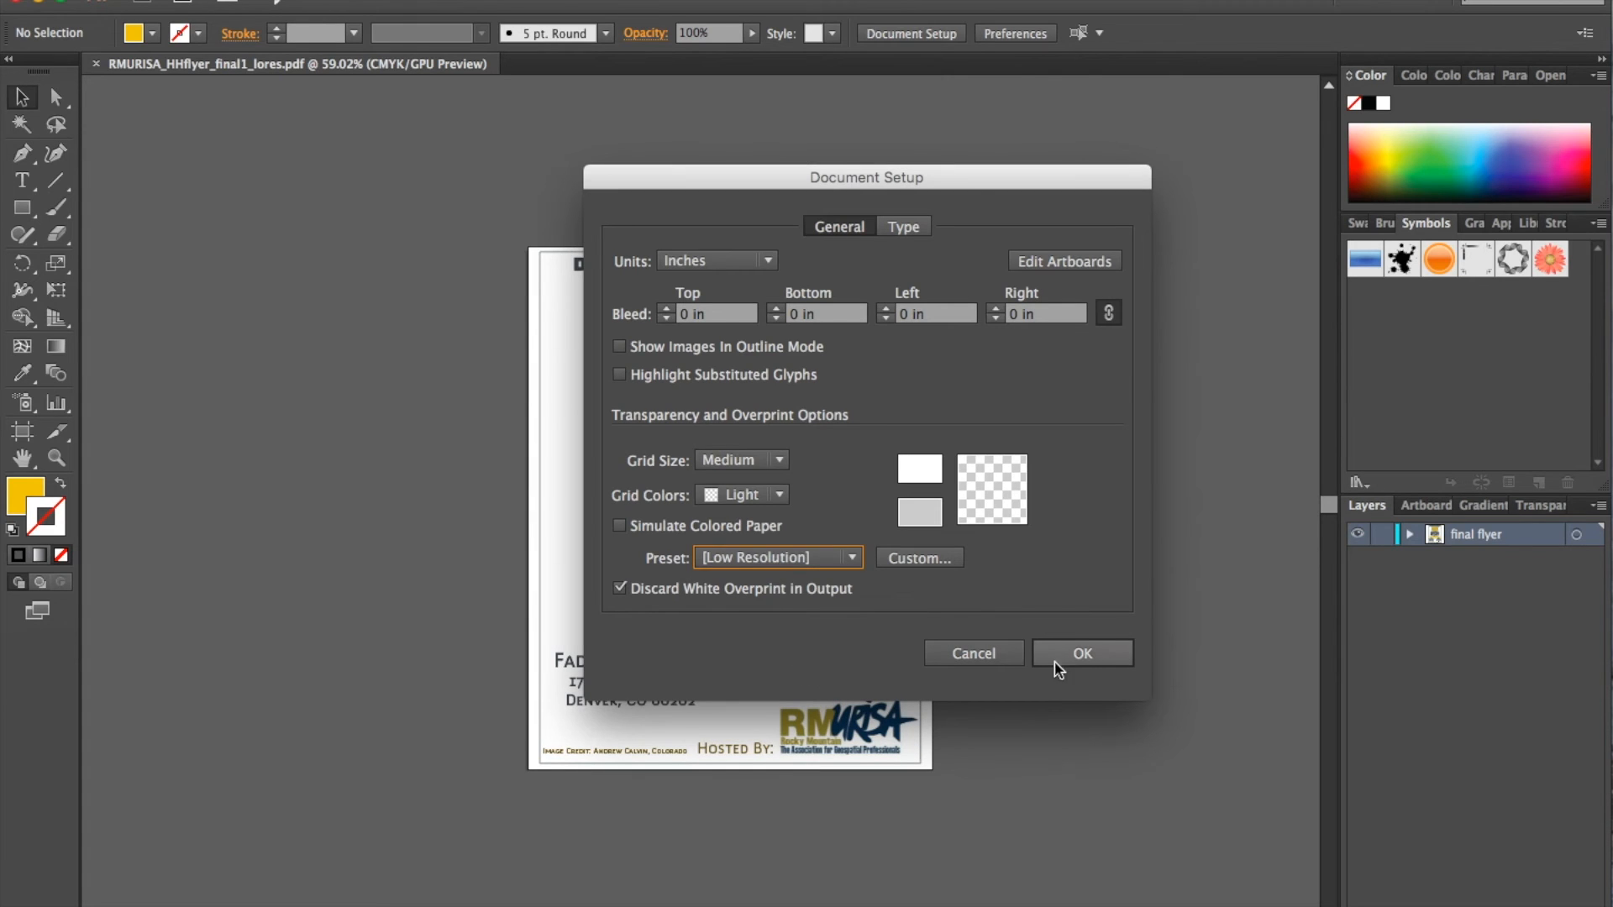
left_click(1084, 656)
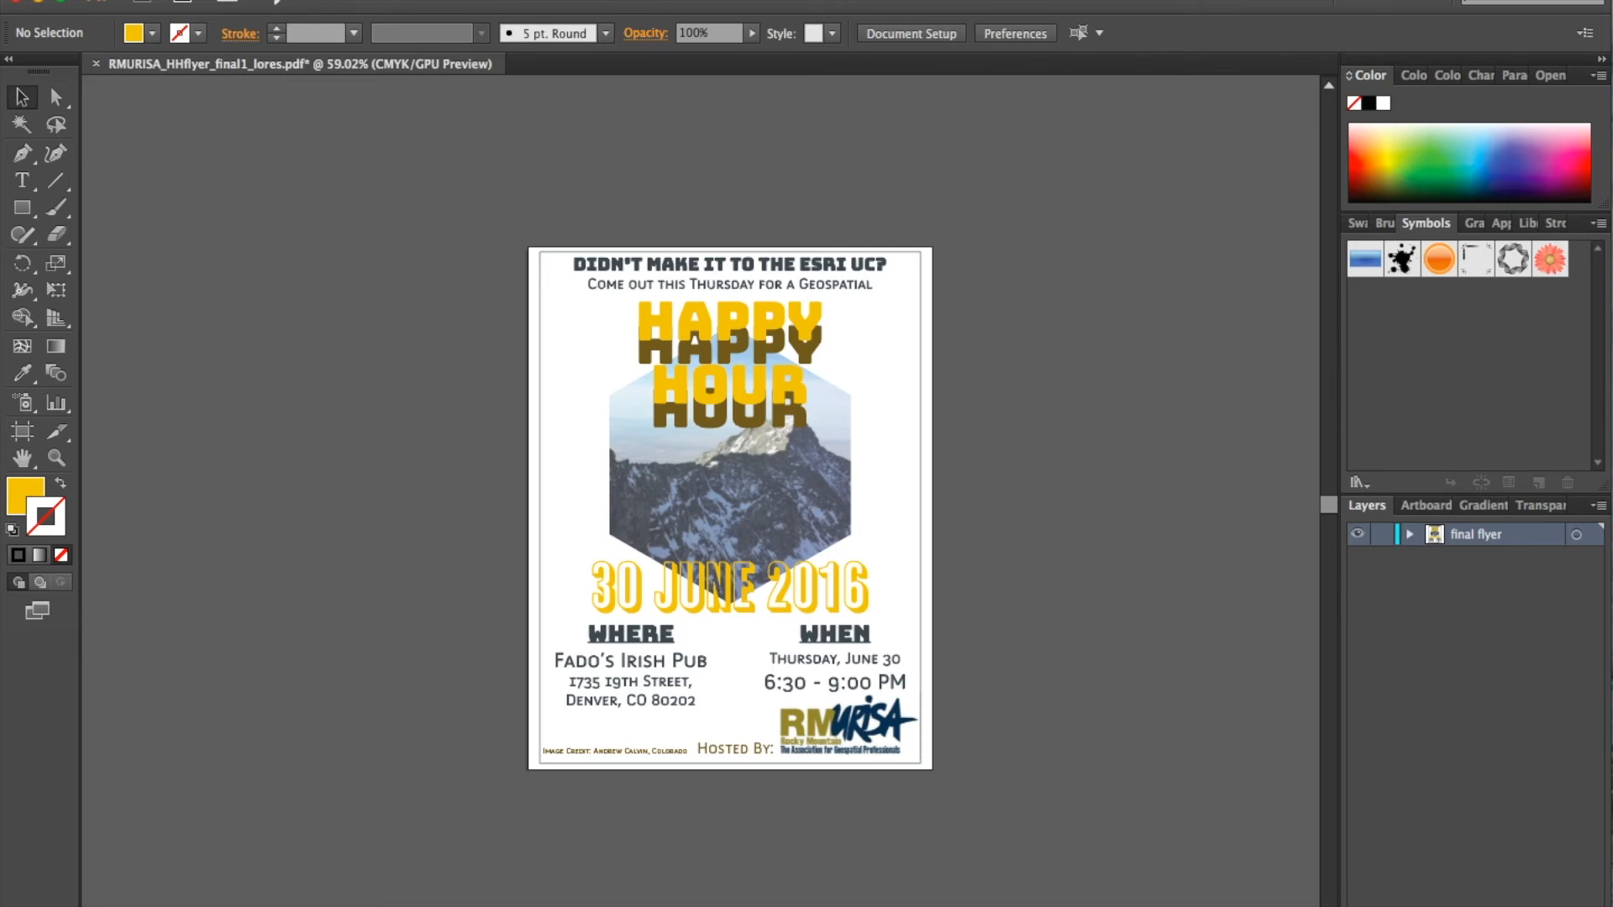
left_click(201, 0)
left_click(245, 130)
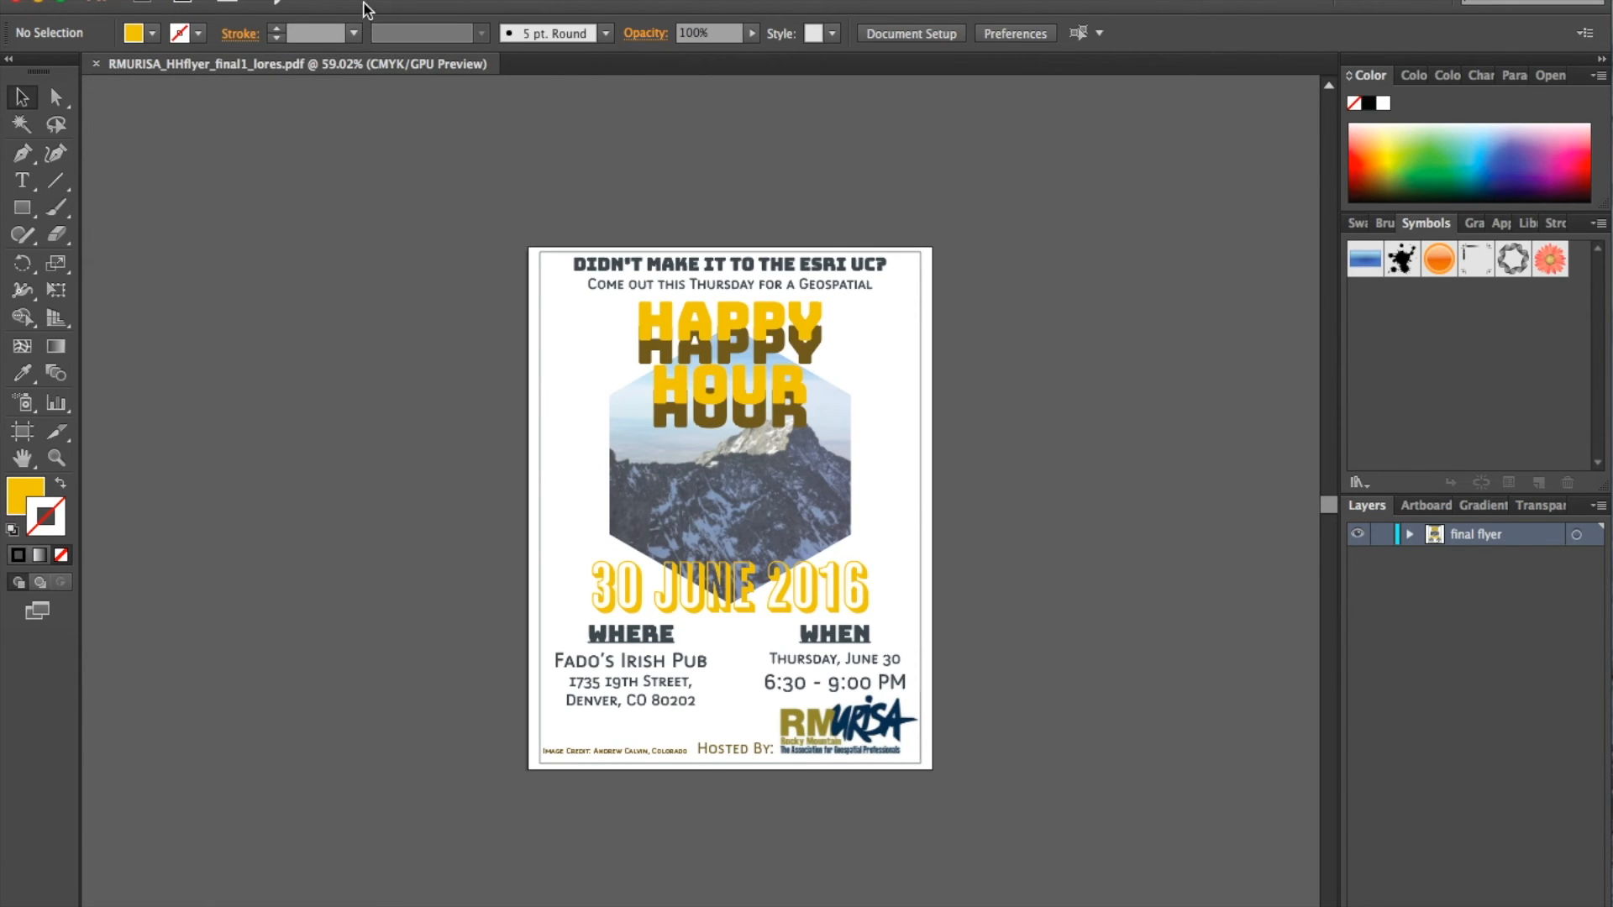
Step: Quit Illustrator, clearing the clipboard data, and close the RMURISA Flyer folder window
key("super+q")
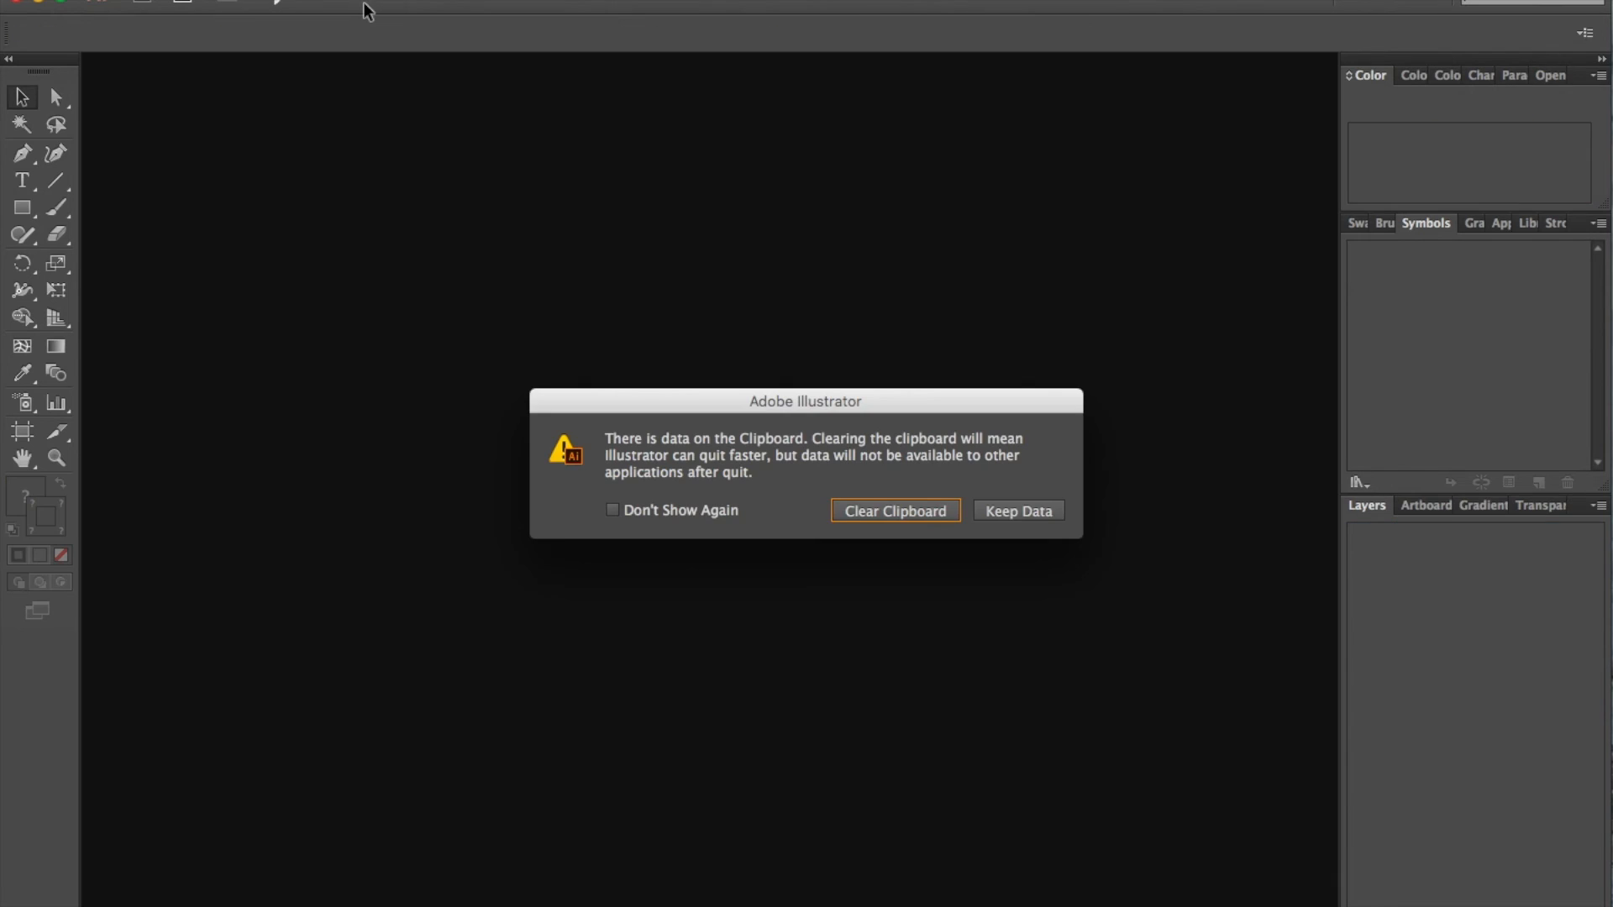
left_click(901, 513)
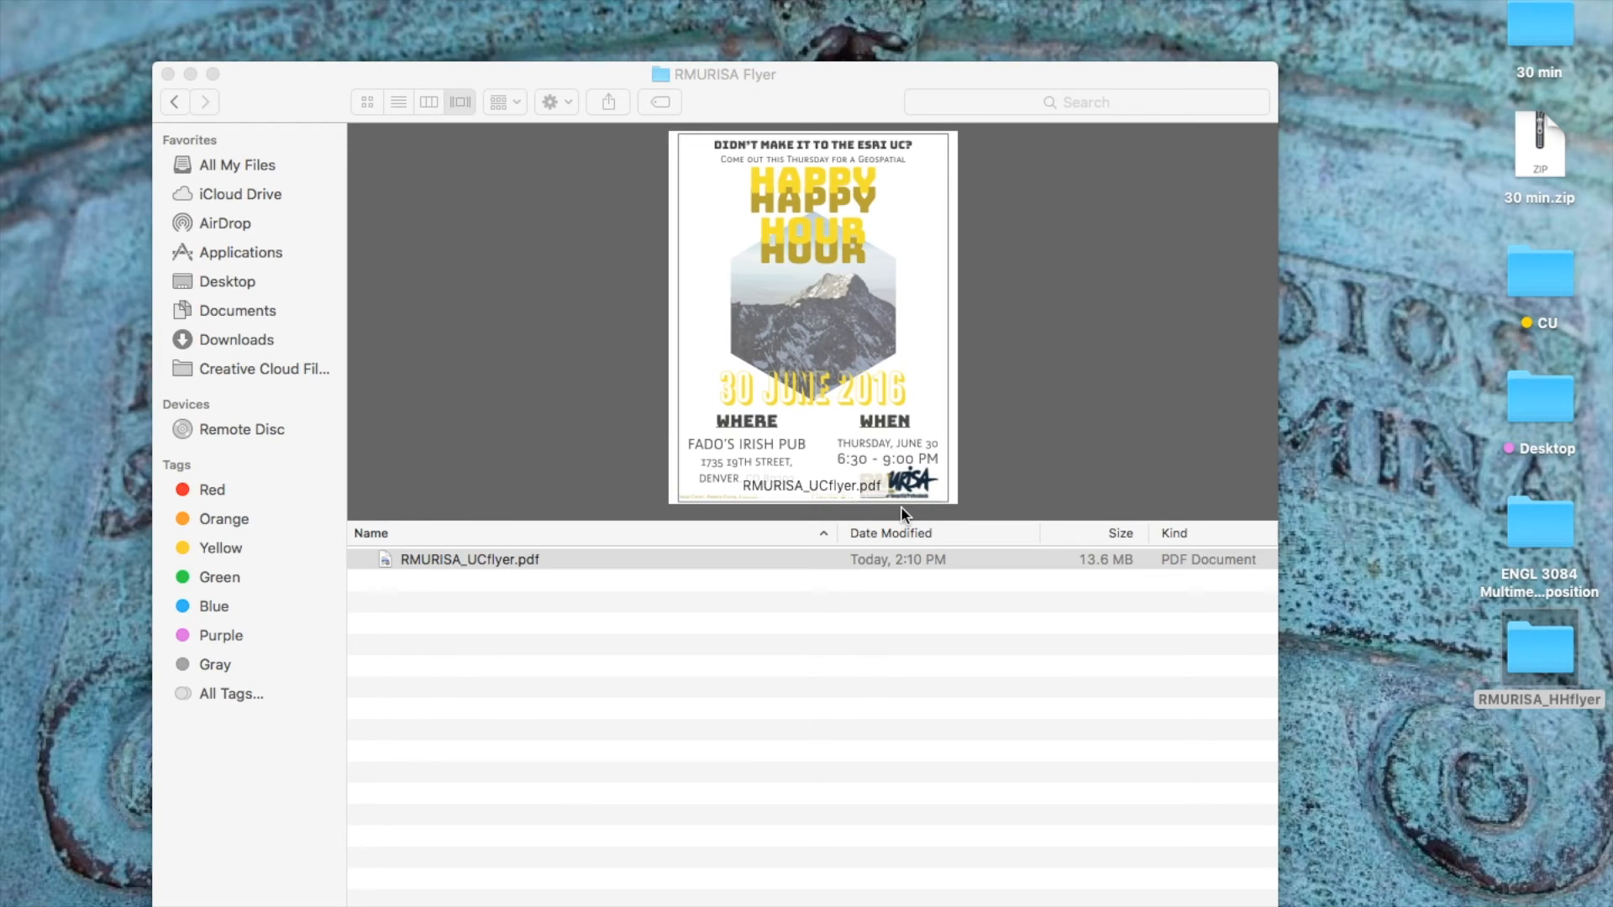
left_click(169, 73)
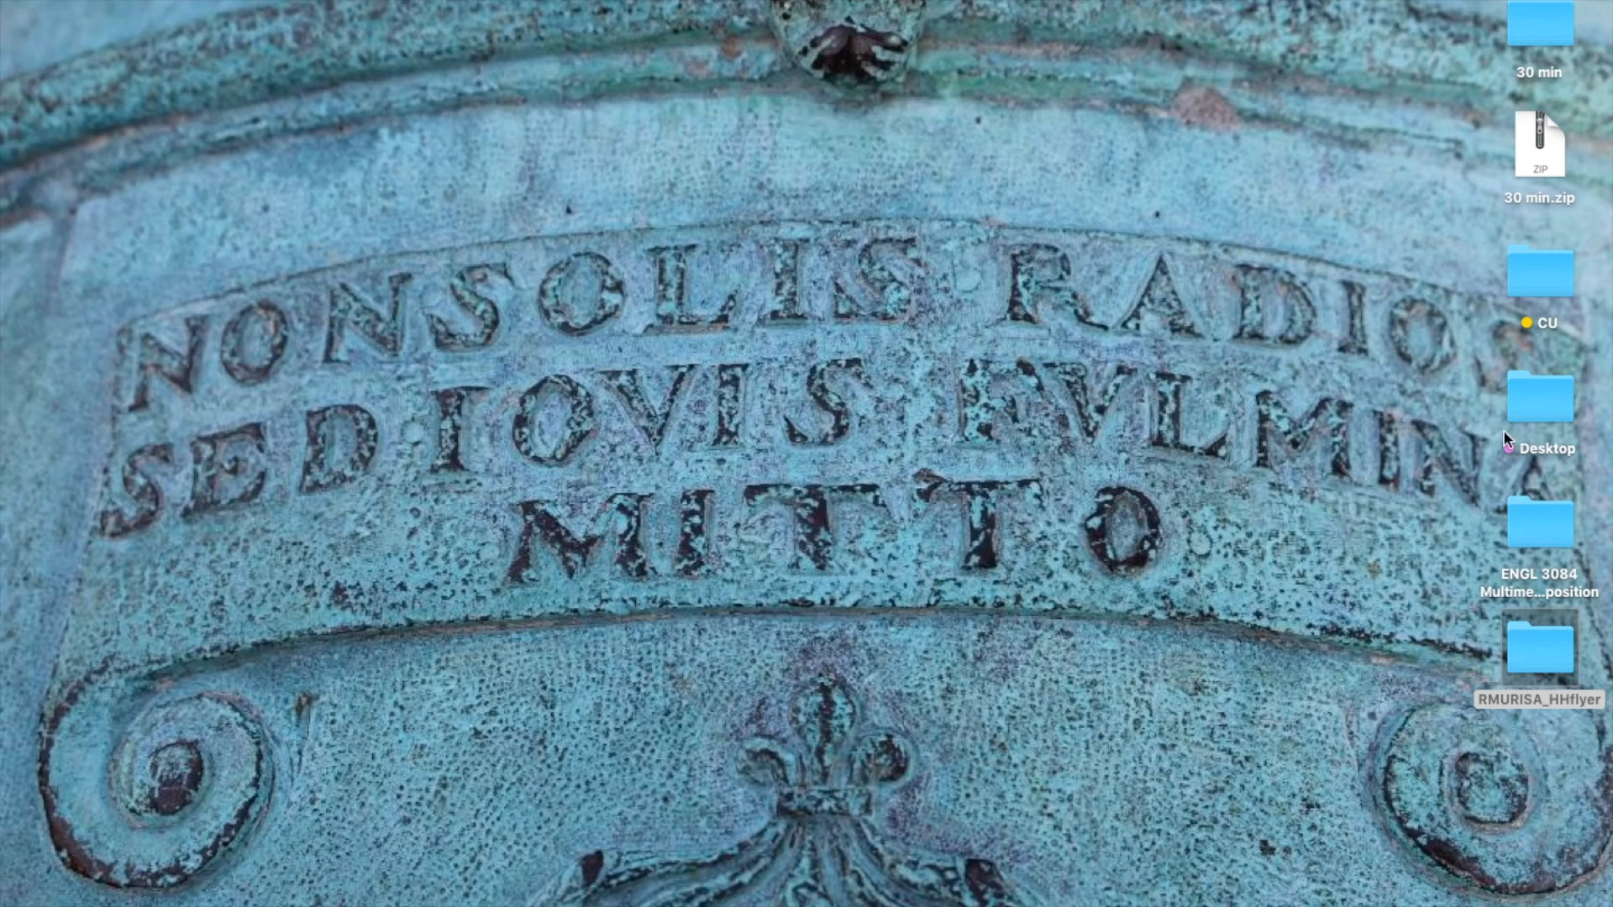
Step: Open the RMURISA_HHflyer folder on the desktop
left_click(1497, 619)
double_click(1550, 643)
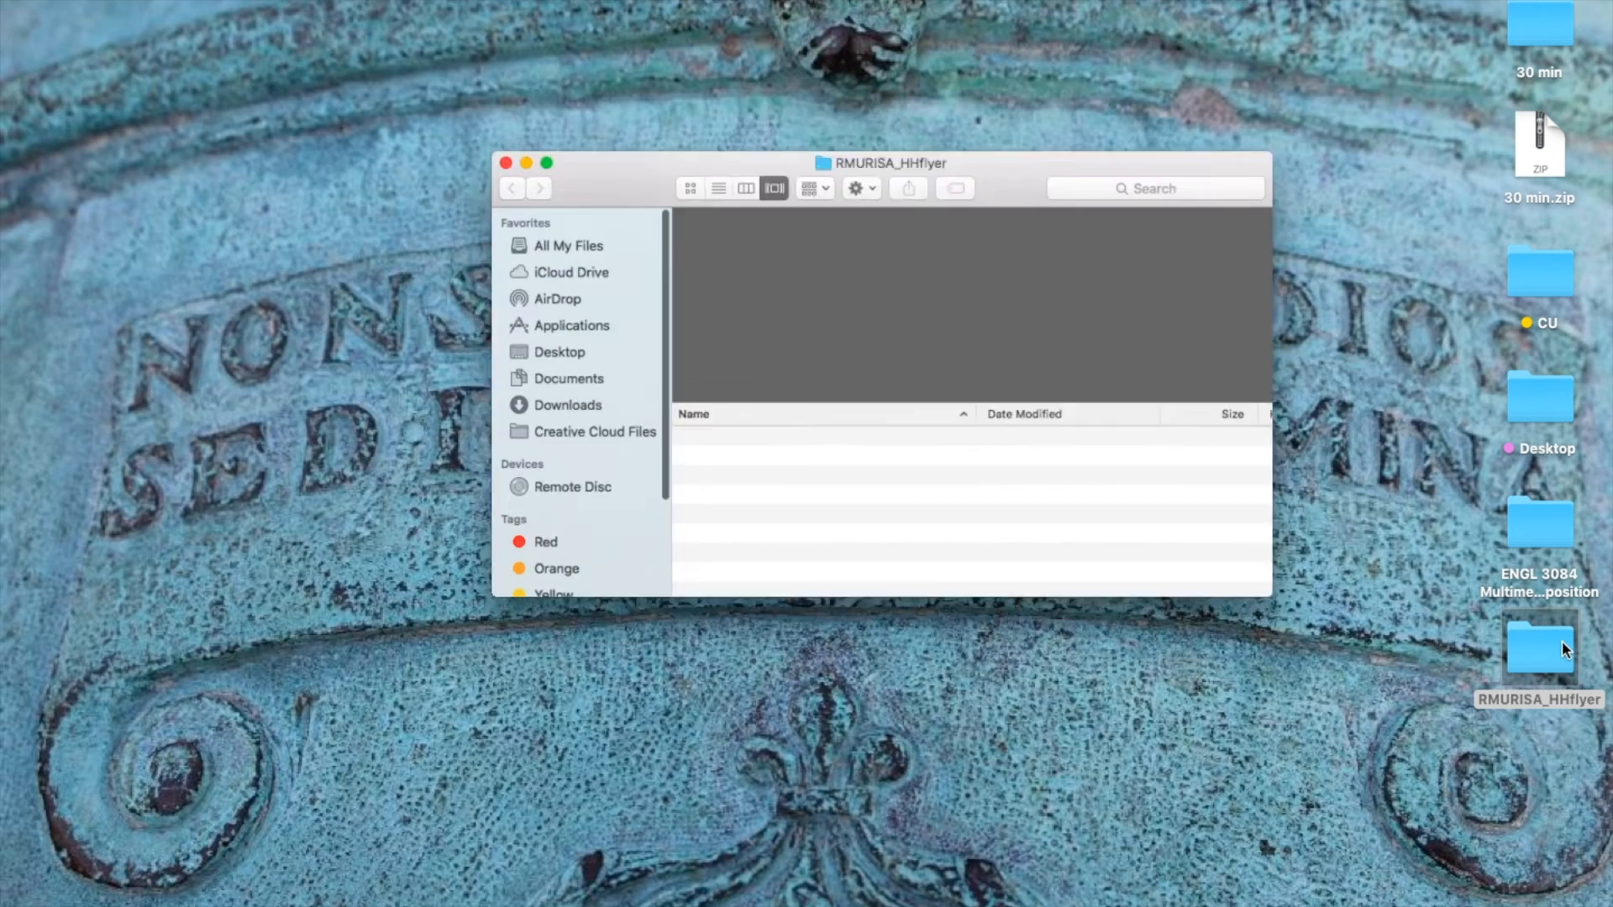
mouse_move(793, 558)
left_mouse_down()
mouse_move(786, 450)
mouse_move(794, 559)
left_mouse_up()
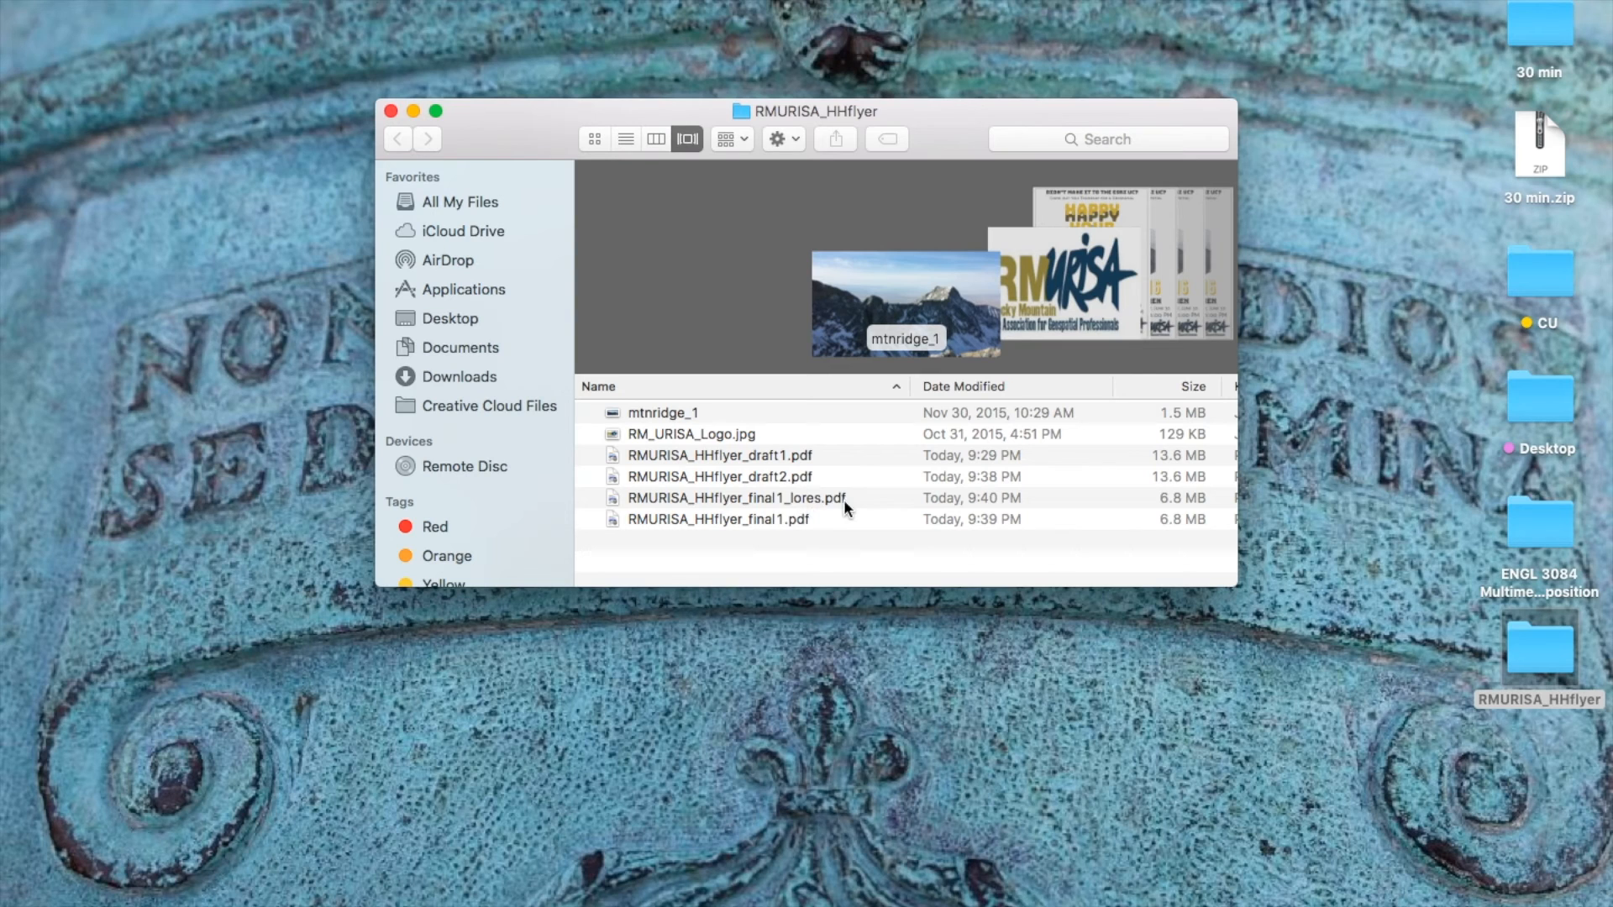
Step: Open RMURISA_HHflyer_final1.pdf in Preview and examine the whole flyer at different magnifications
left_click(815, 517)
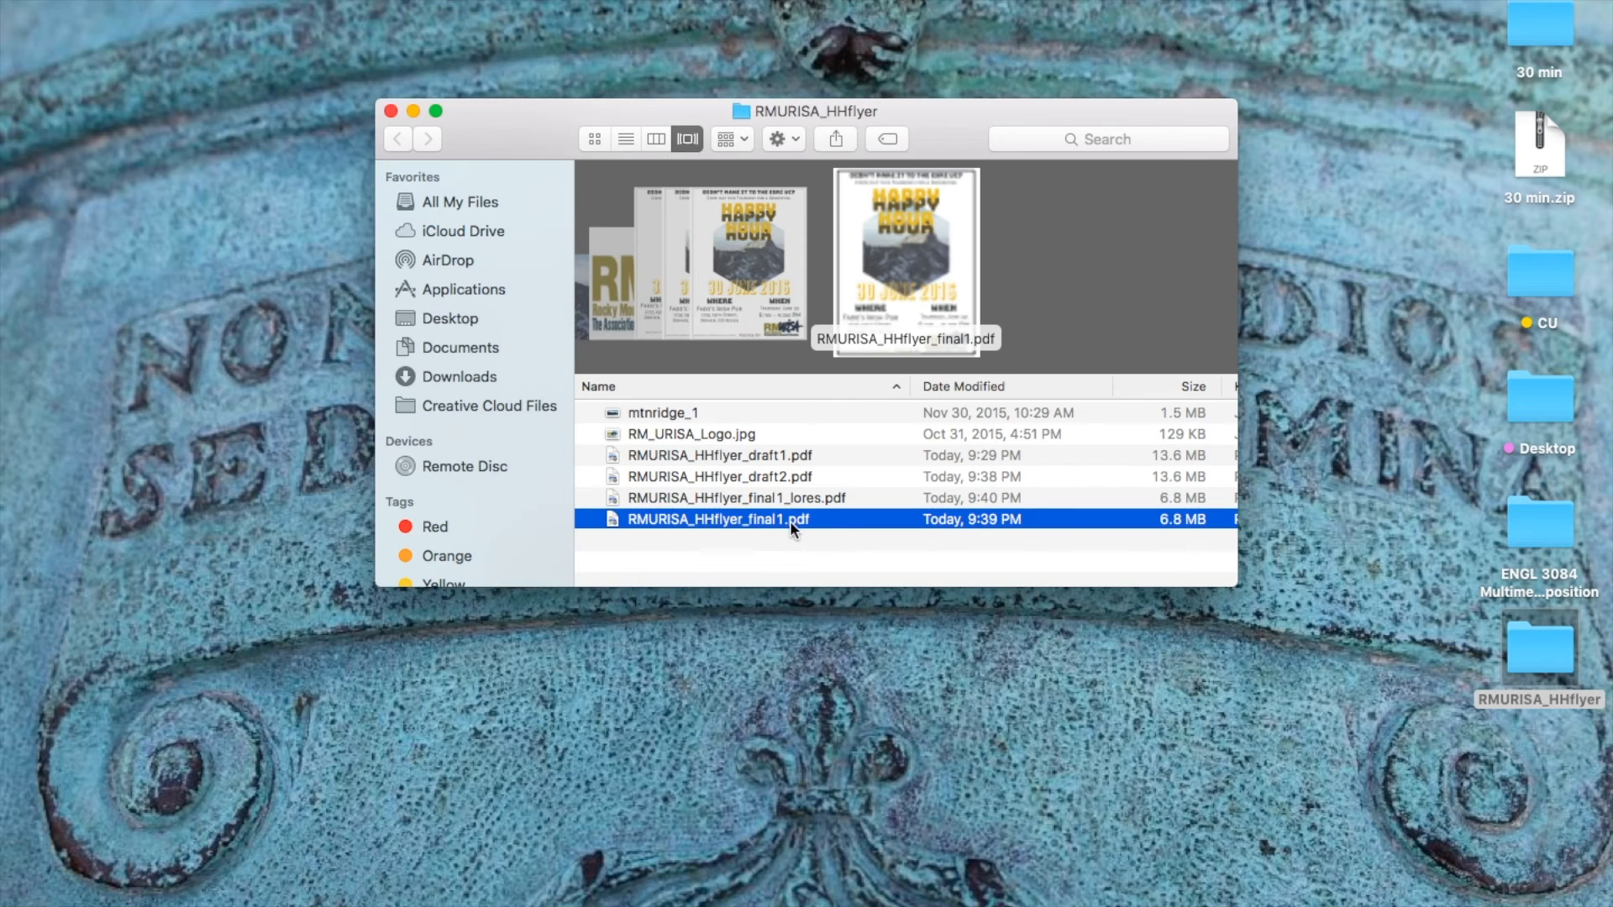
right_click(790, 521)
mouse_move(870, 530)
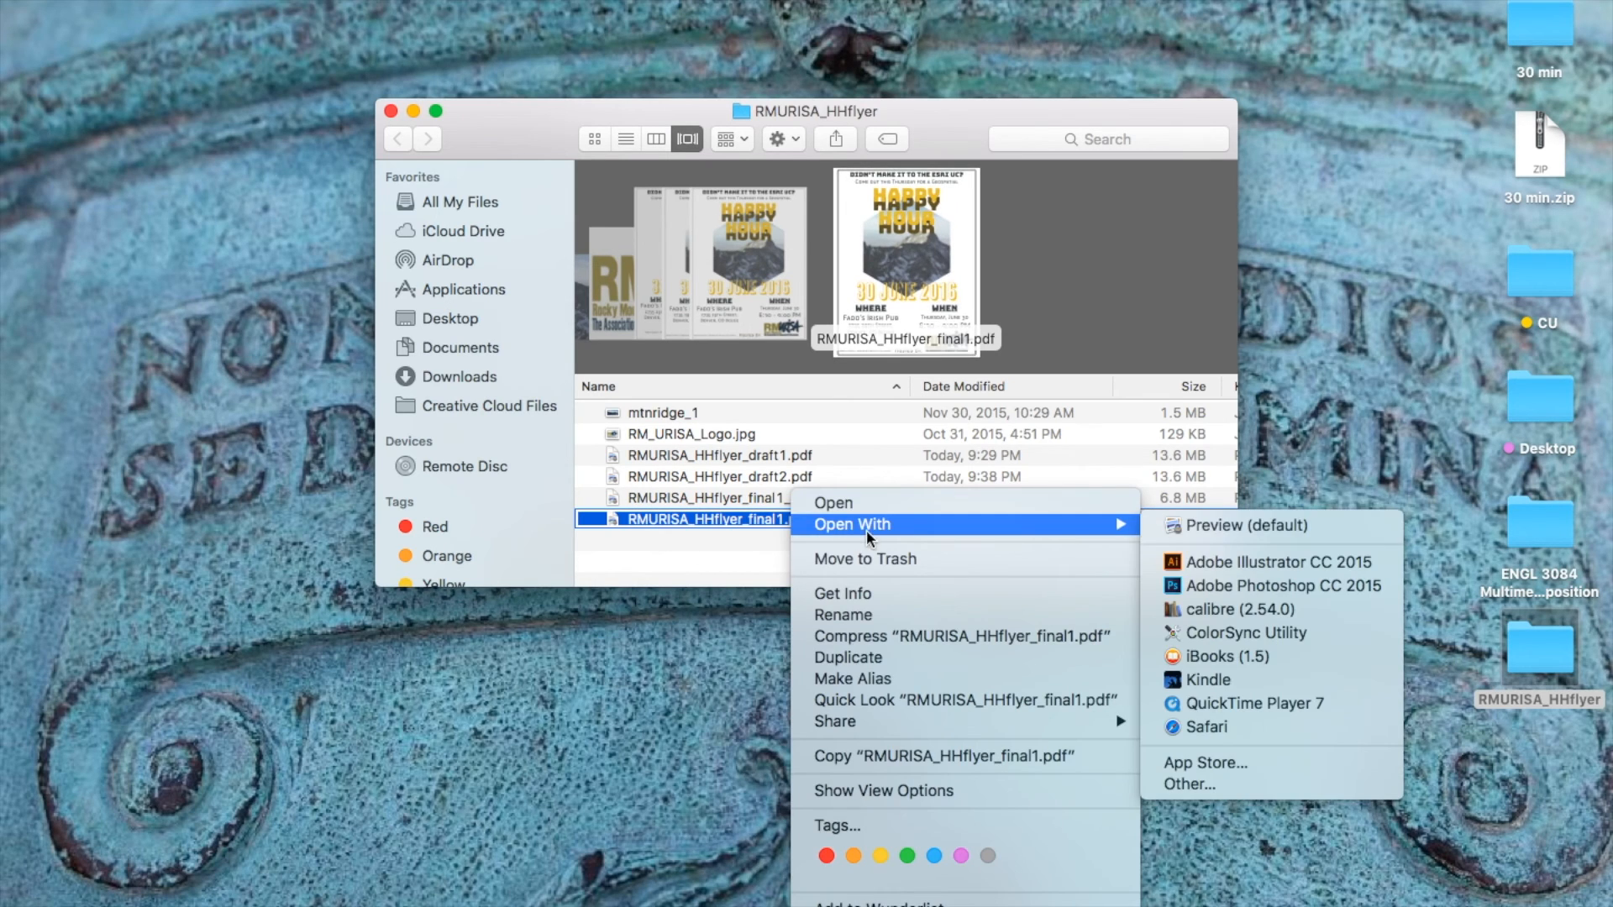
left_click(1231, 526)
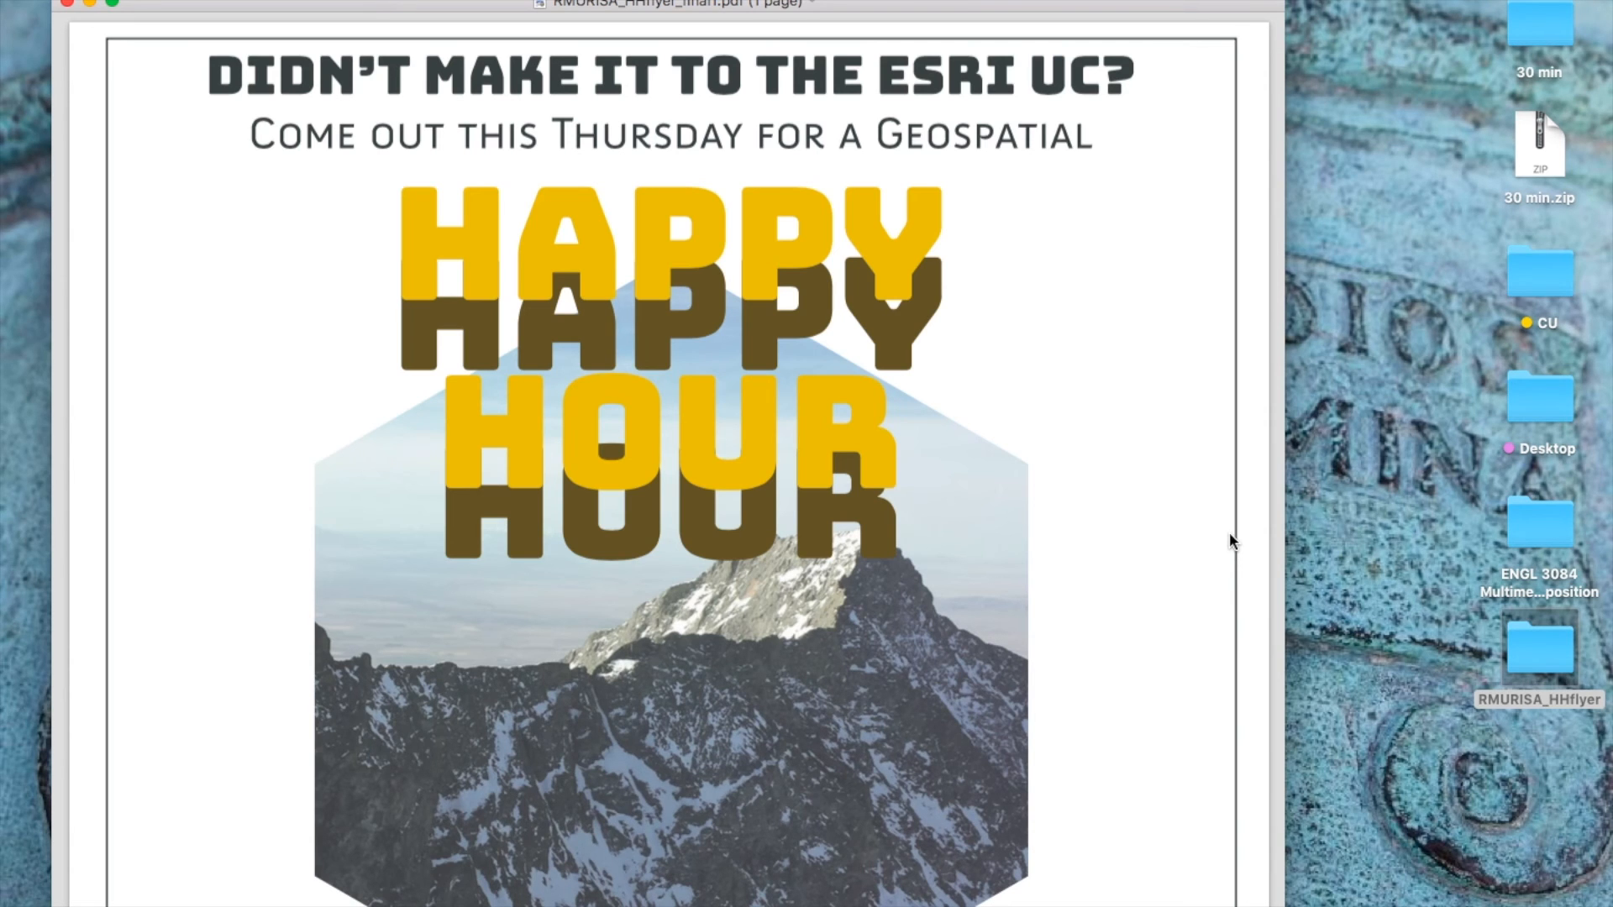
key("super+minus")
key("super+minus")
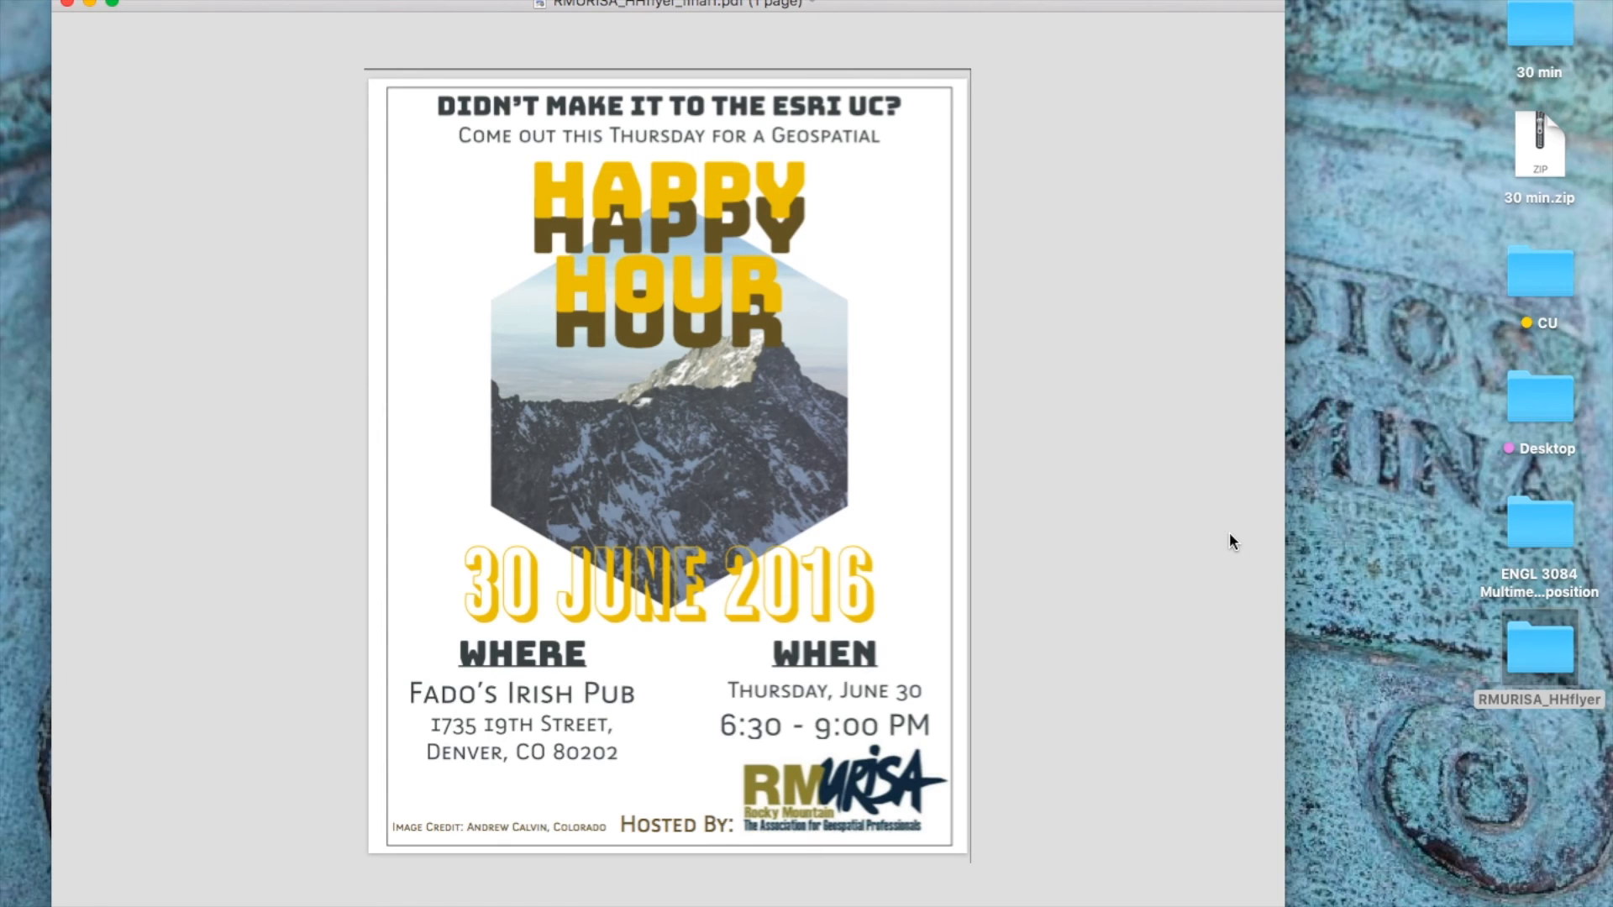
key("super+plus")
key("super+plus")
key("super+minus")
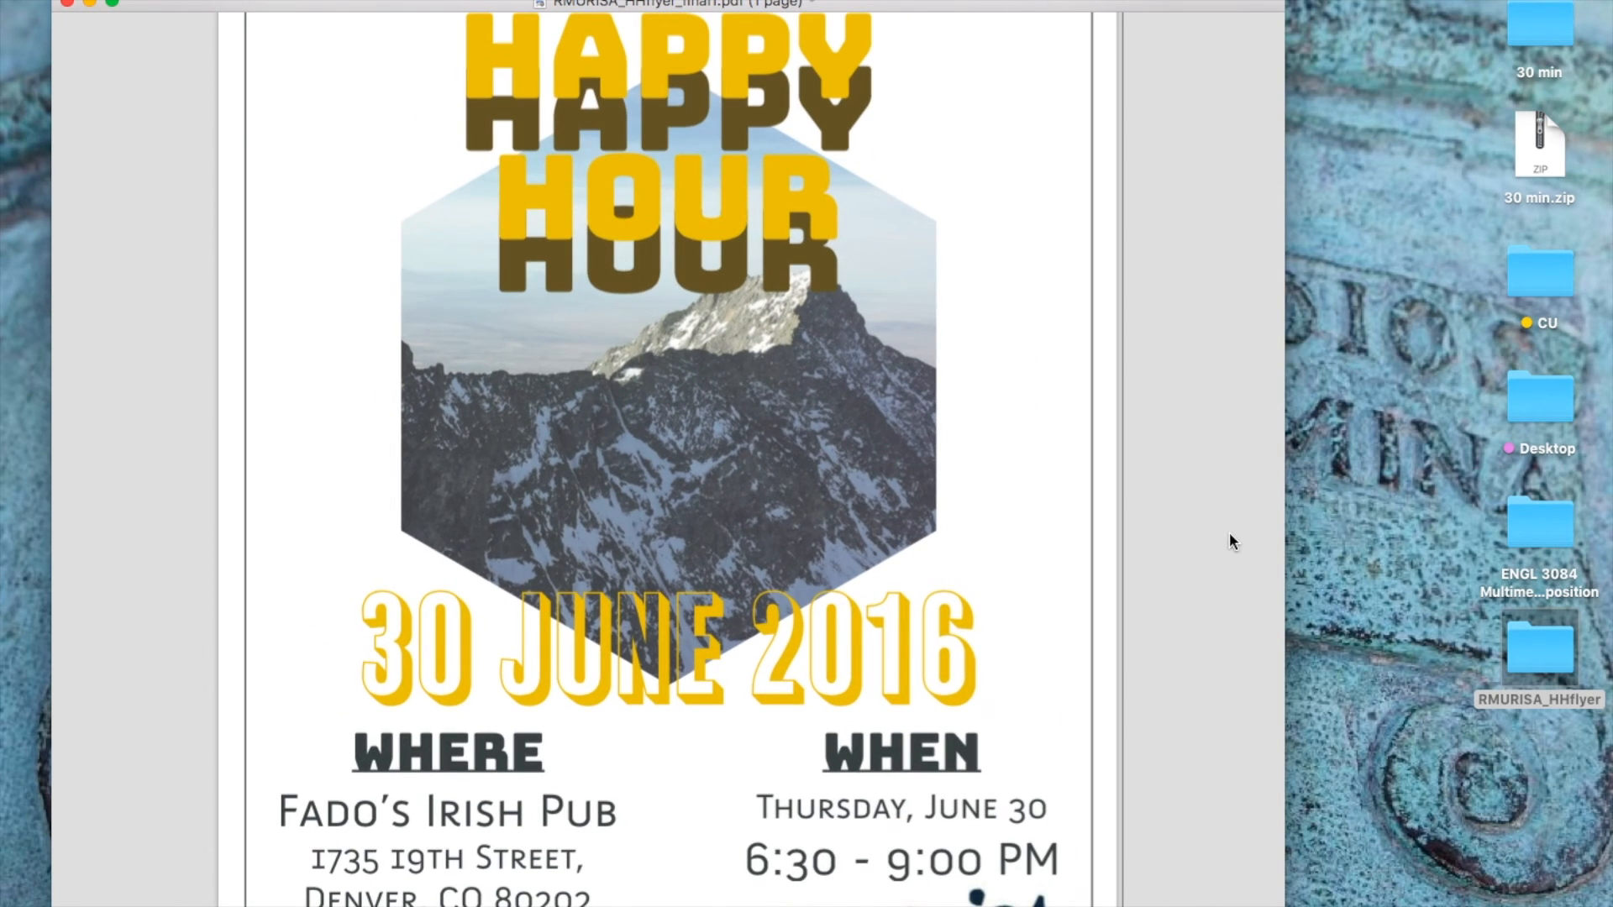
key("super+minus")
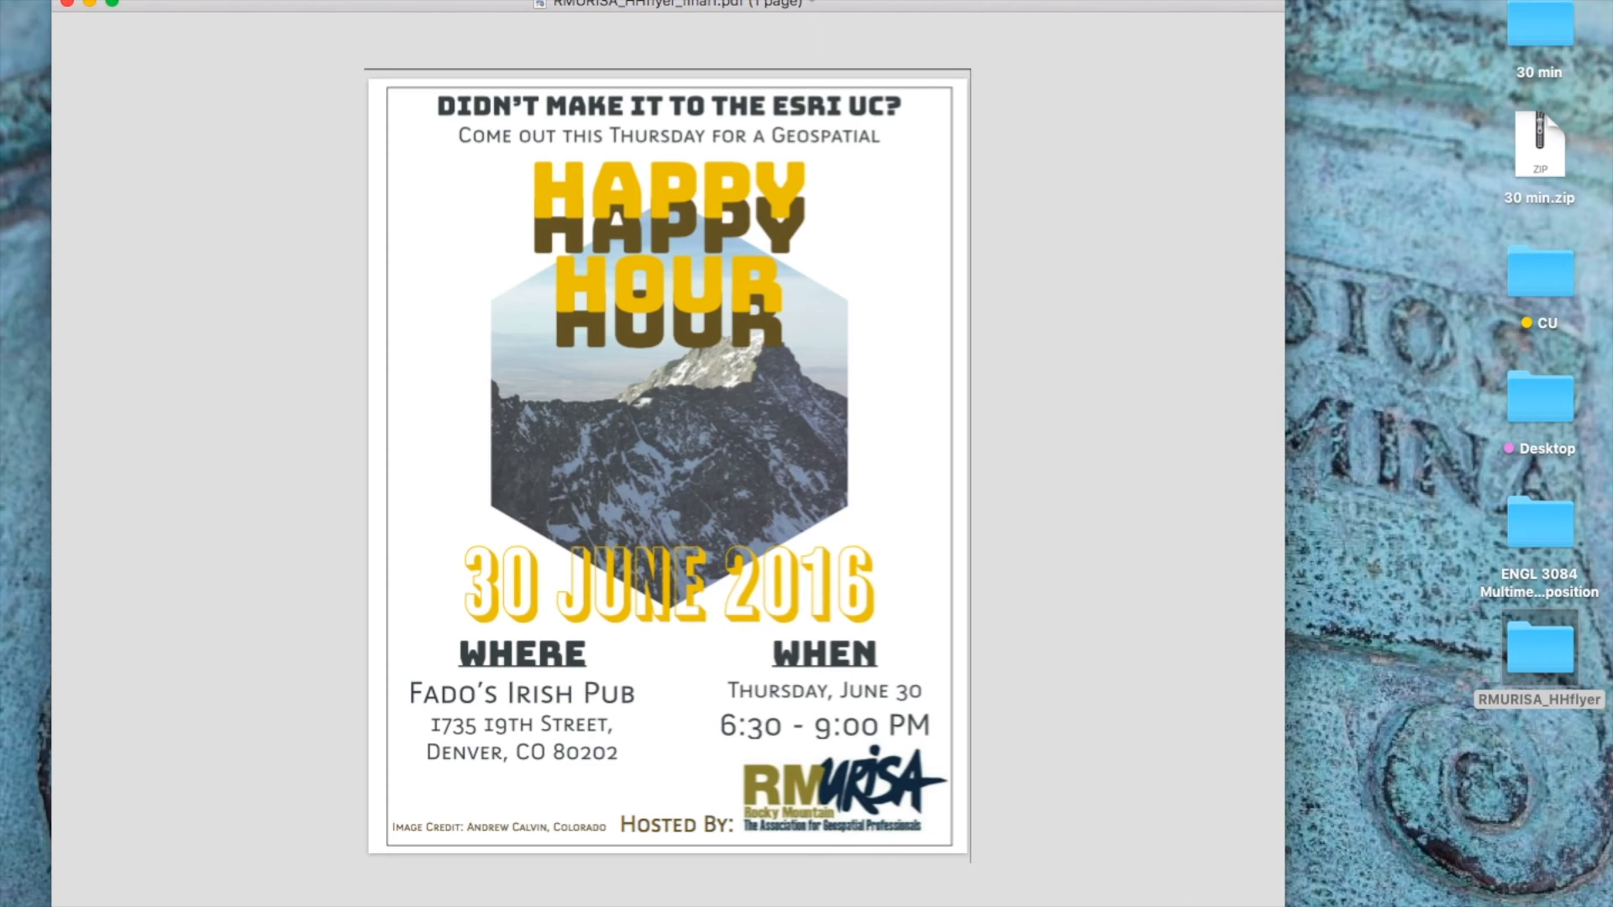
Step: Set up printing of the flyer with Scale to Fit, printing the entire image on US Letter paper
left_click(154, 1)
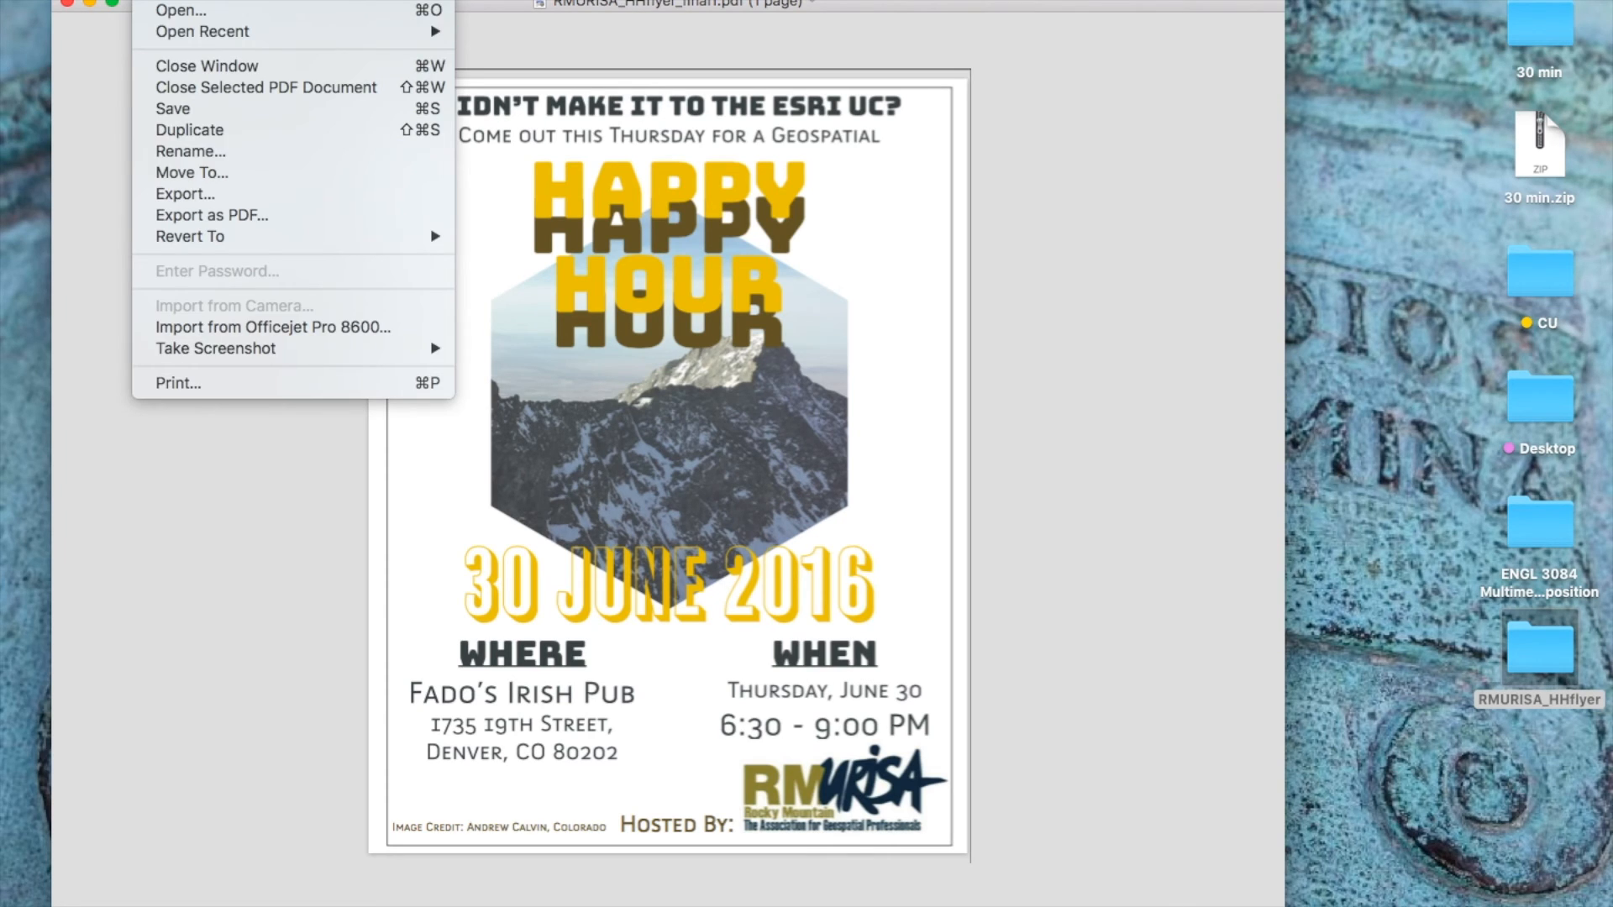
left_click(281, 383)
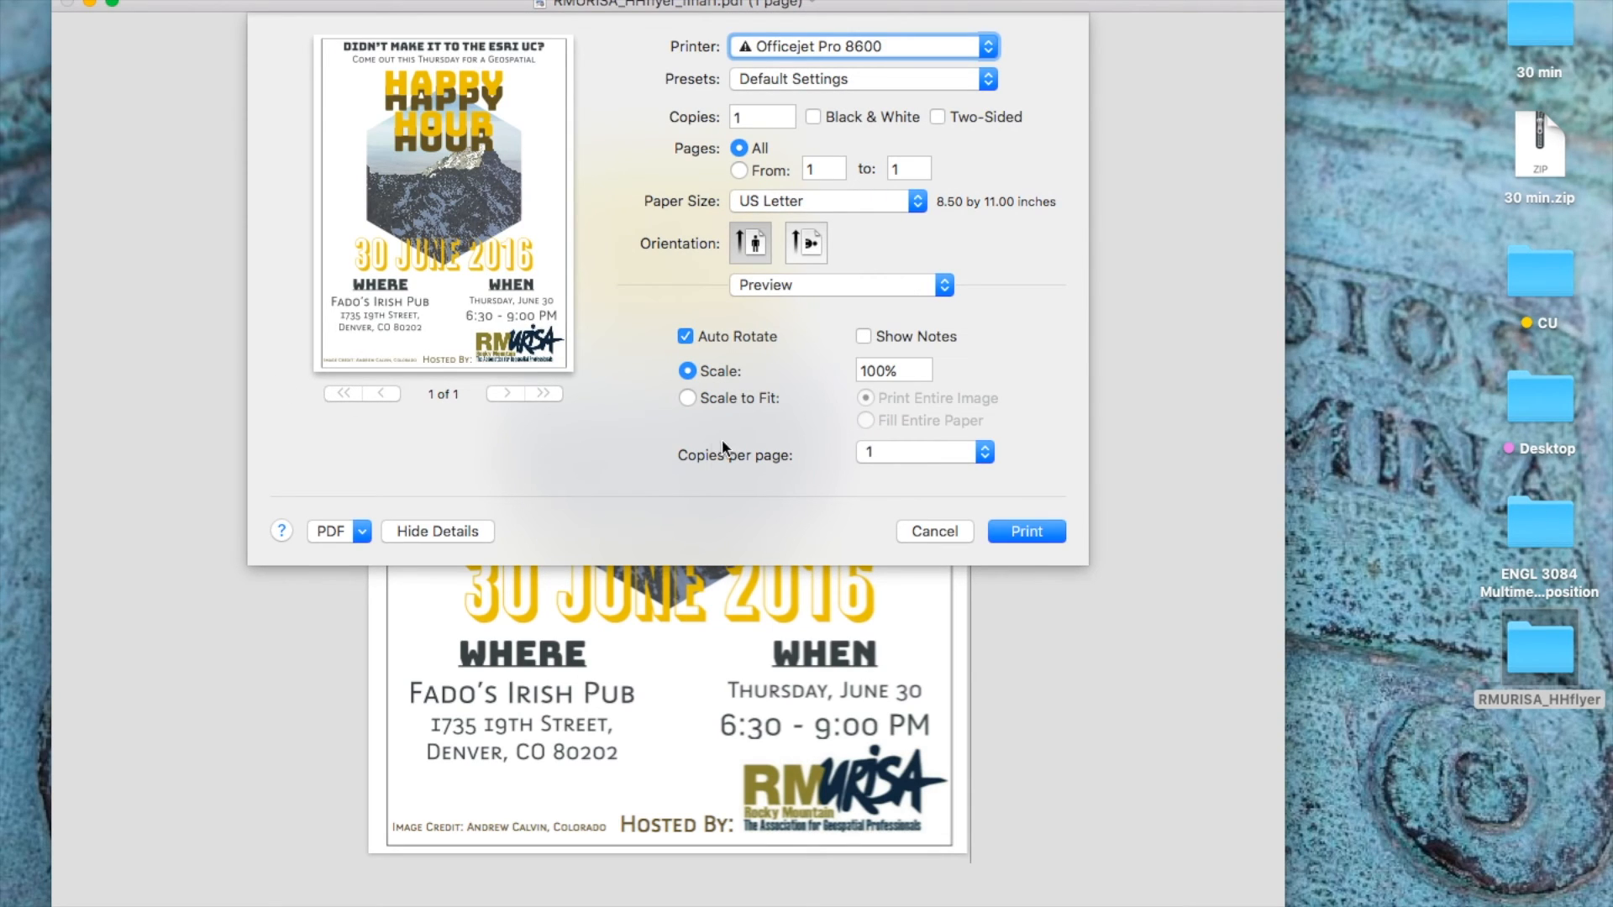
left_click(687, 399)
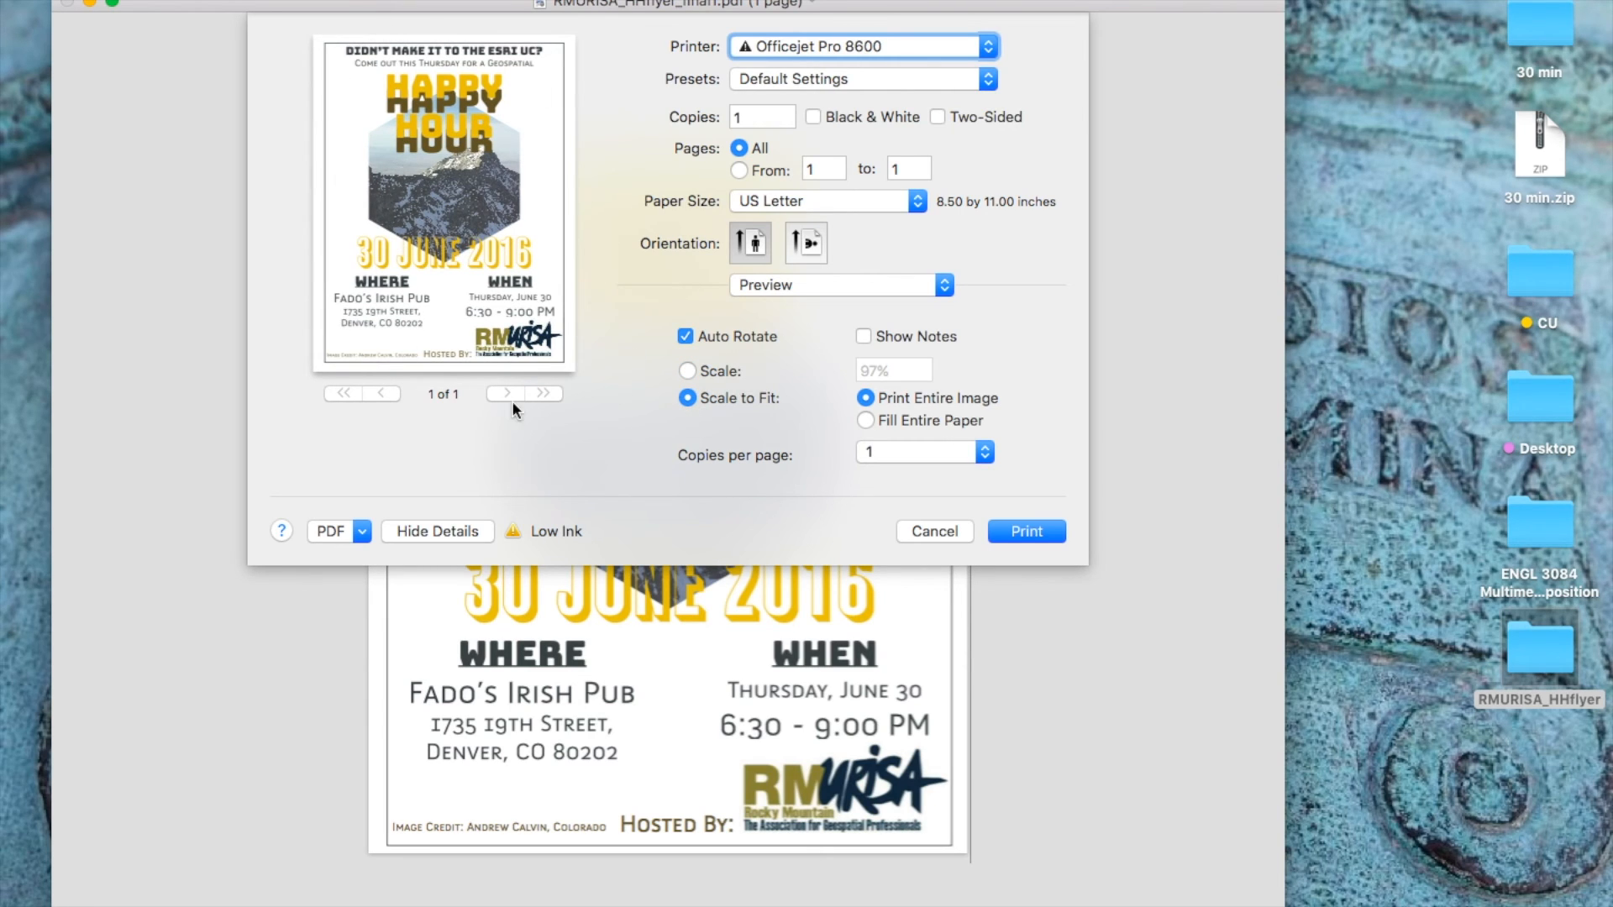
left_click(688, 371)
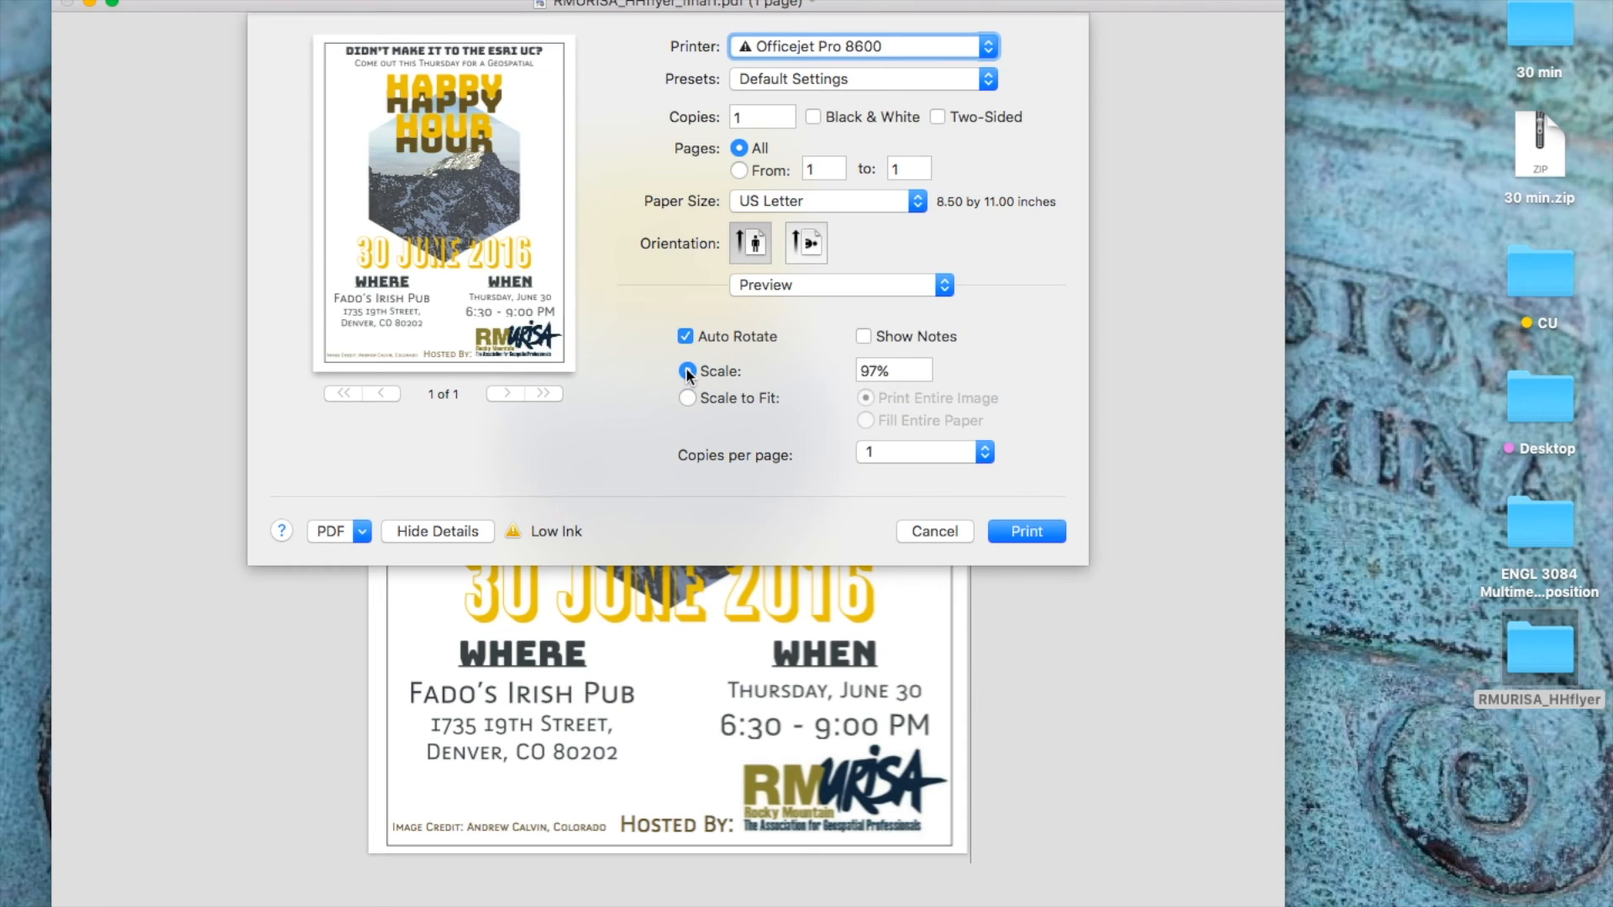
left_click(687, 398)
Step: Output the print layout as a PDF named RMURISA_HHflyer_final1_print on the Desktop
left_click(363, 536)
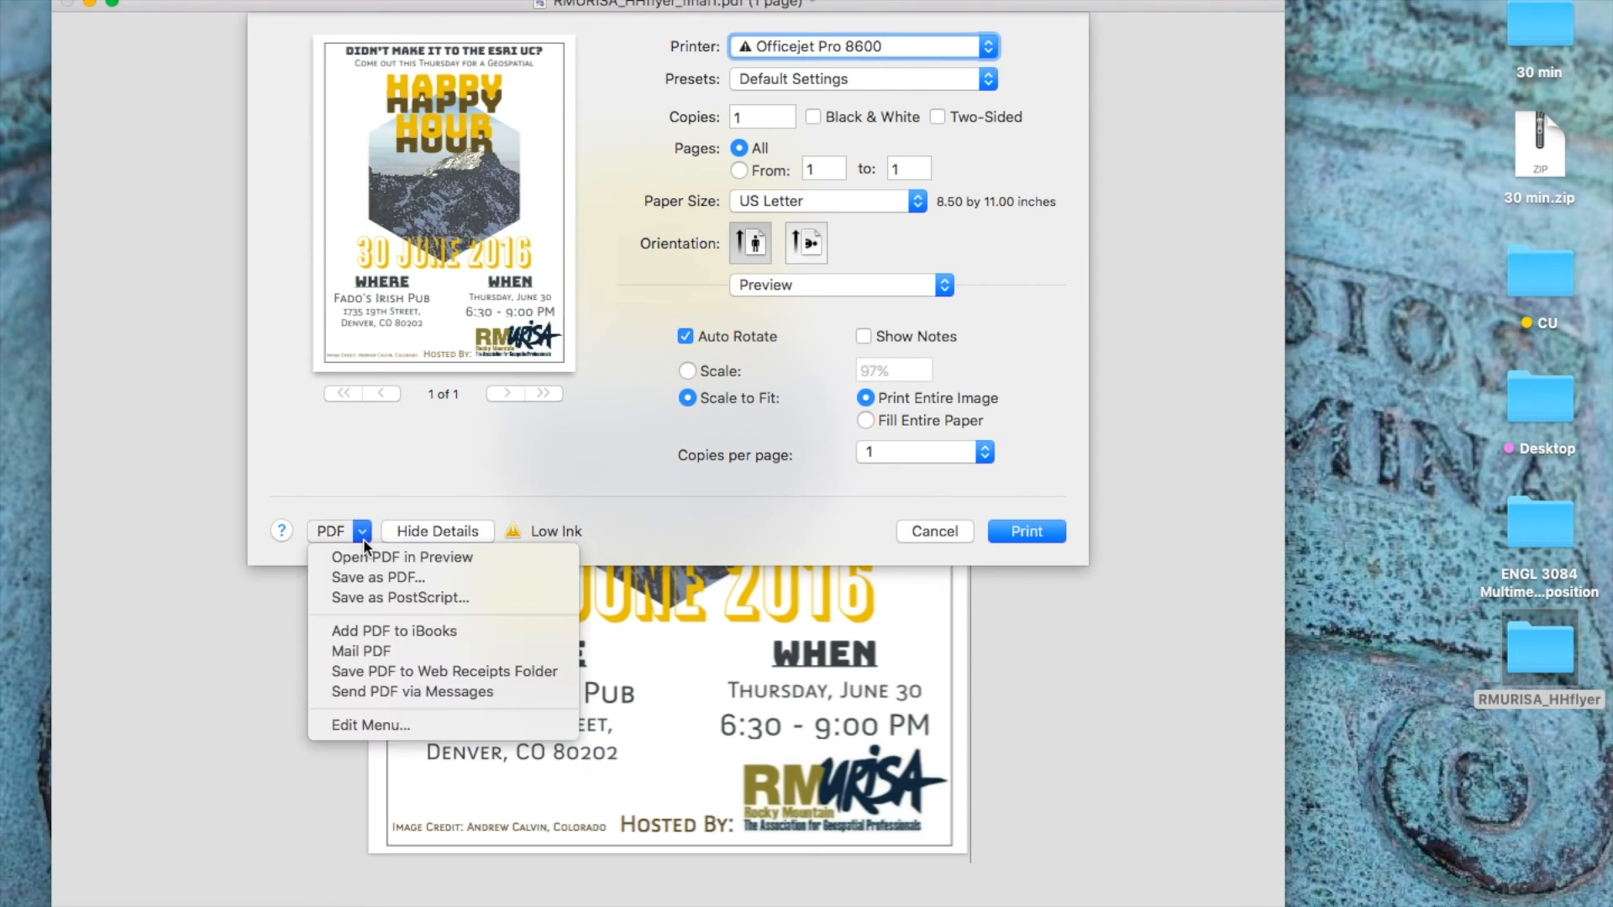
left_click(397, 580)
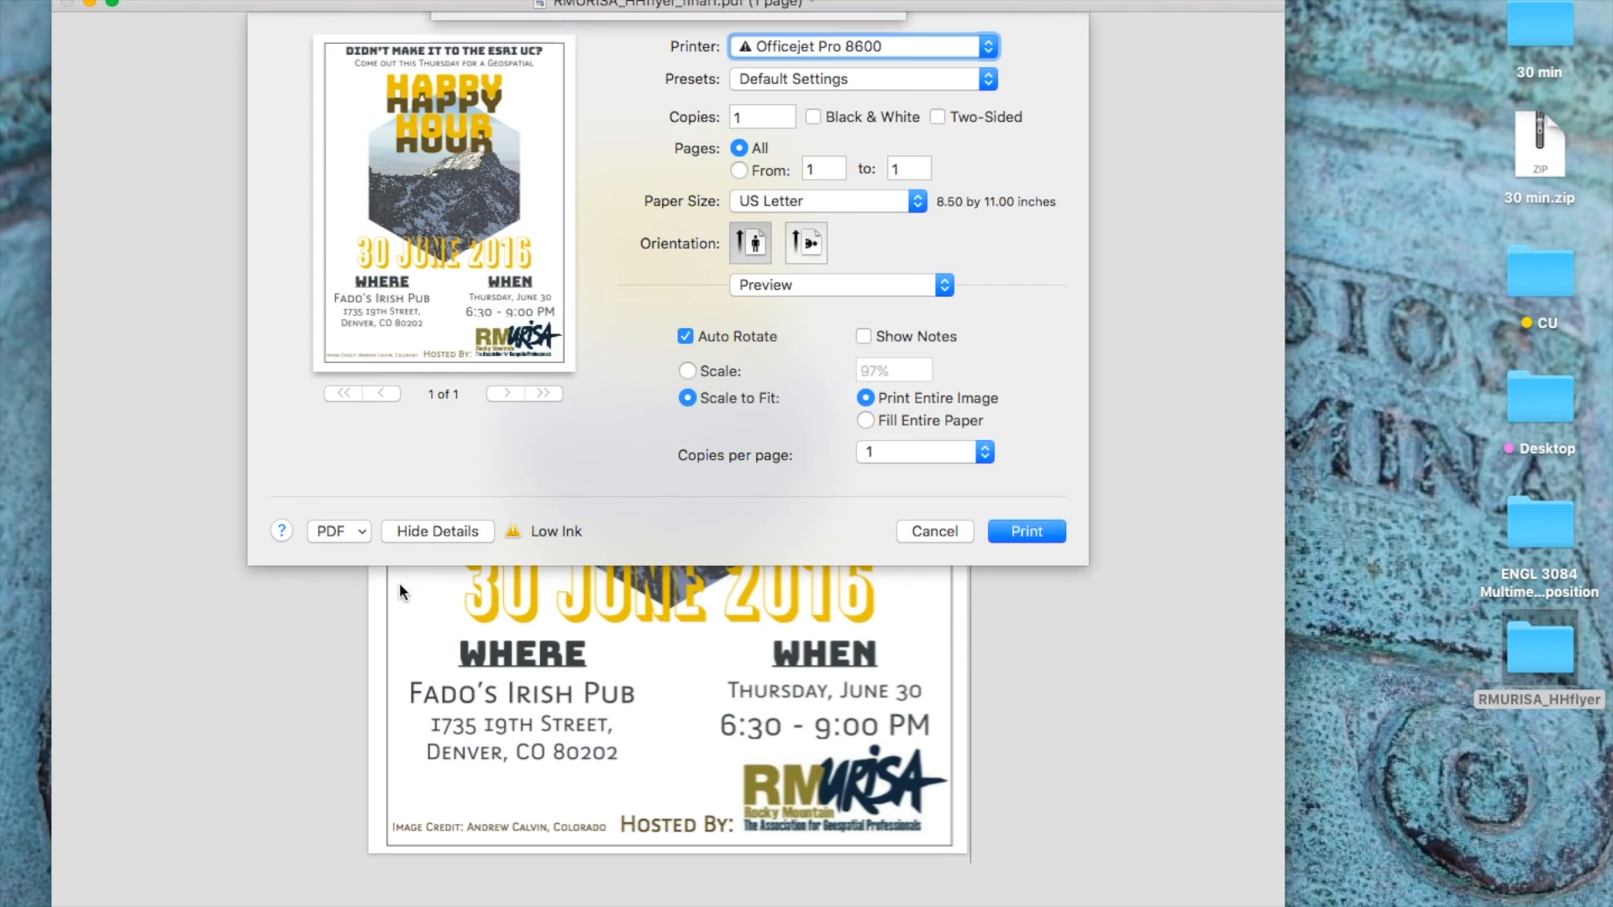
key("Right")
type("_print")
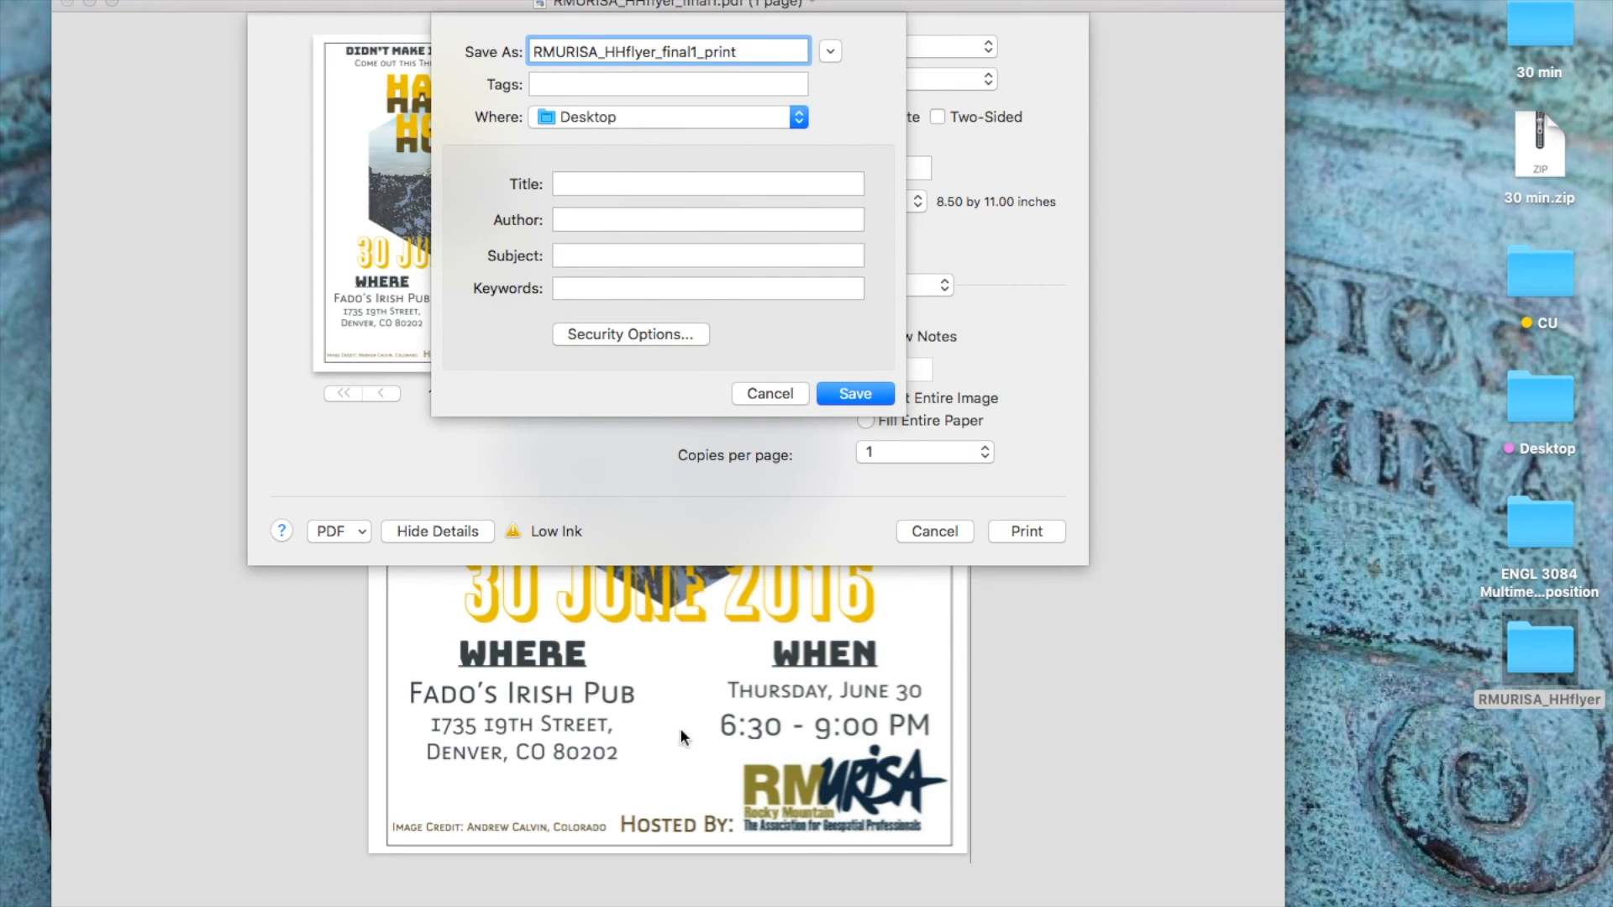
left_click(874, 395)
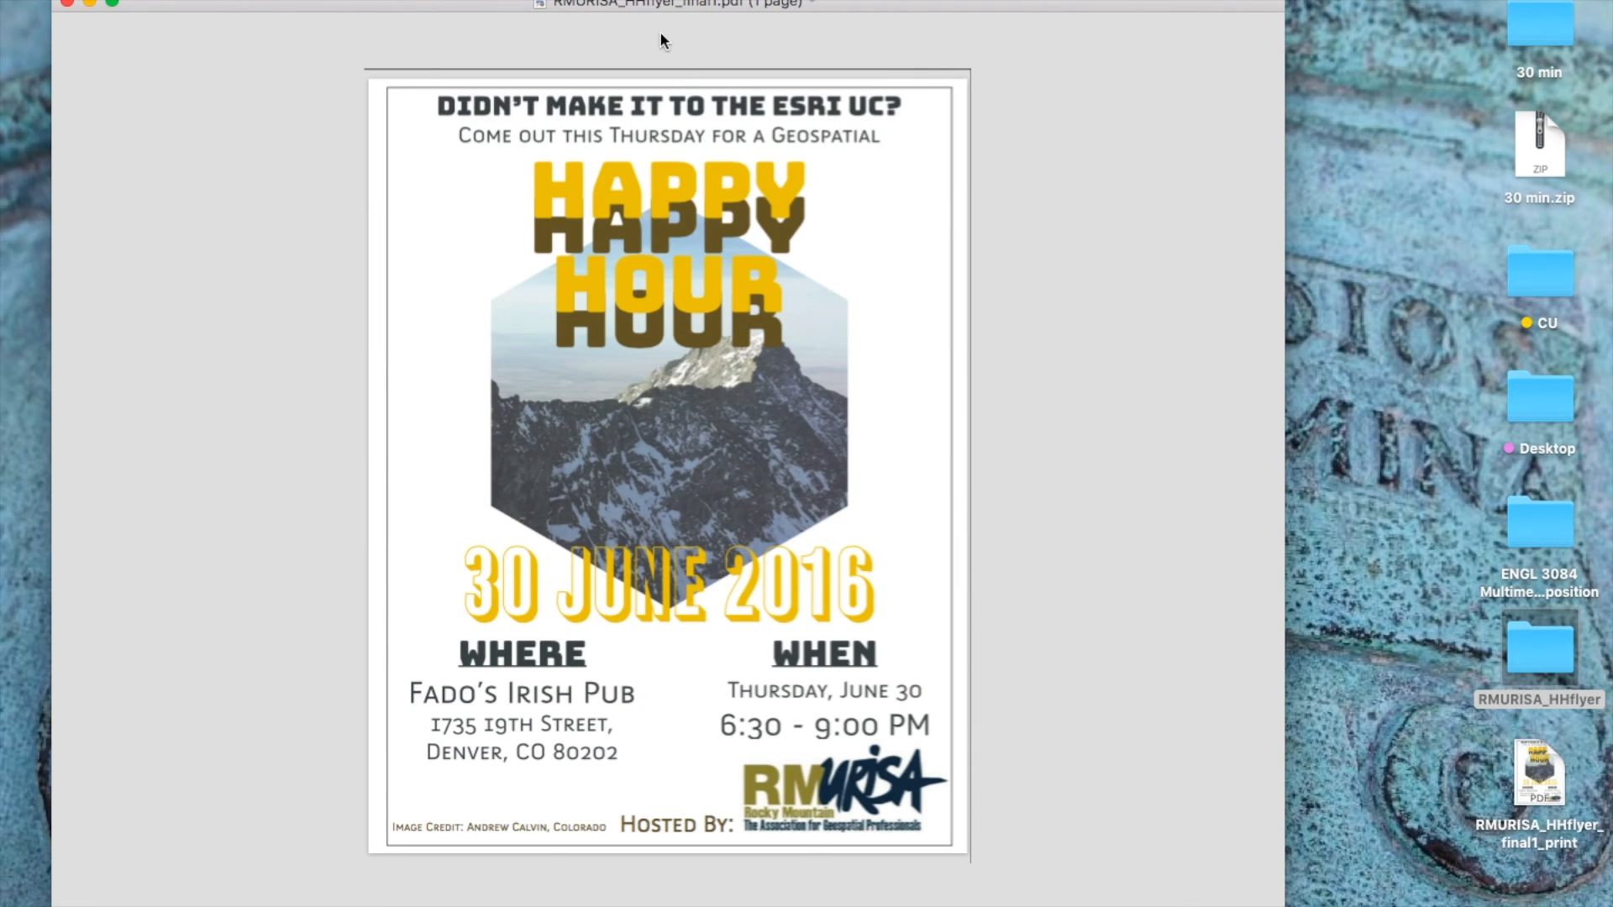
left_click(683, 4)
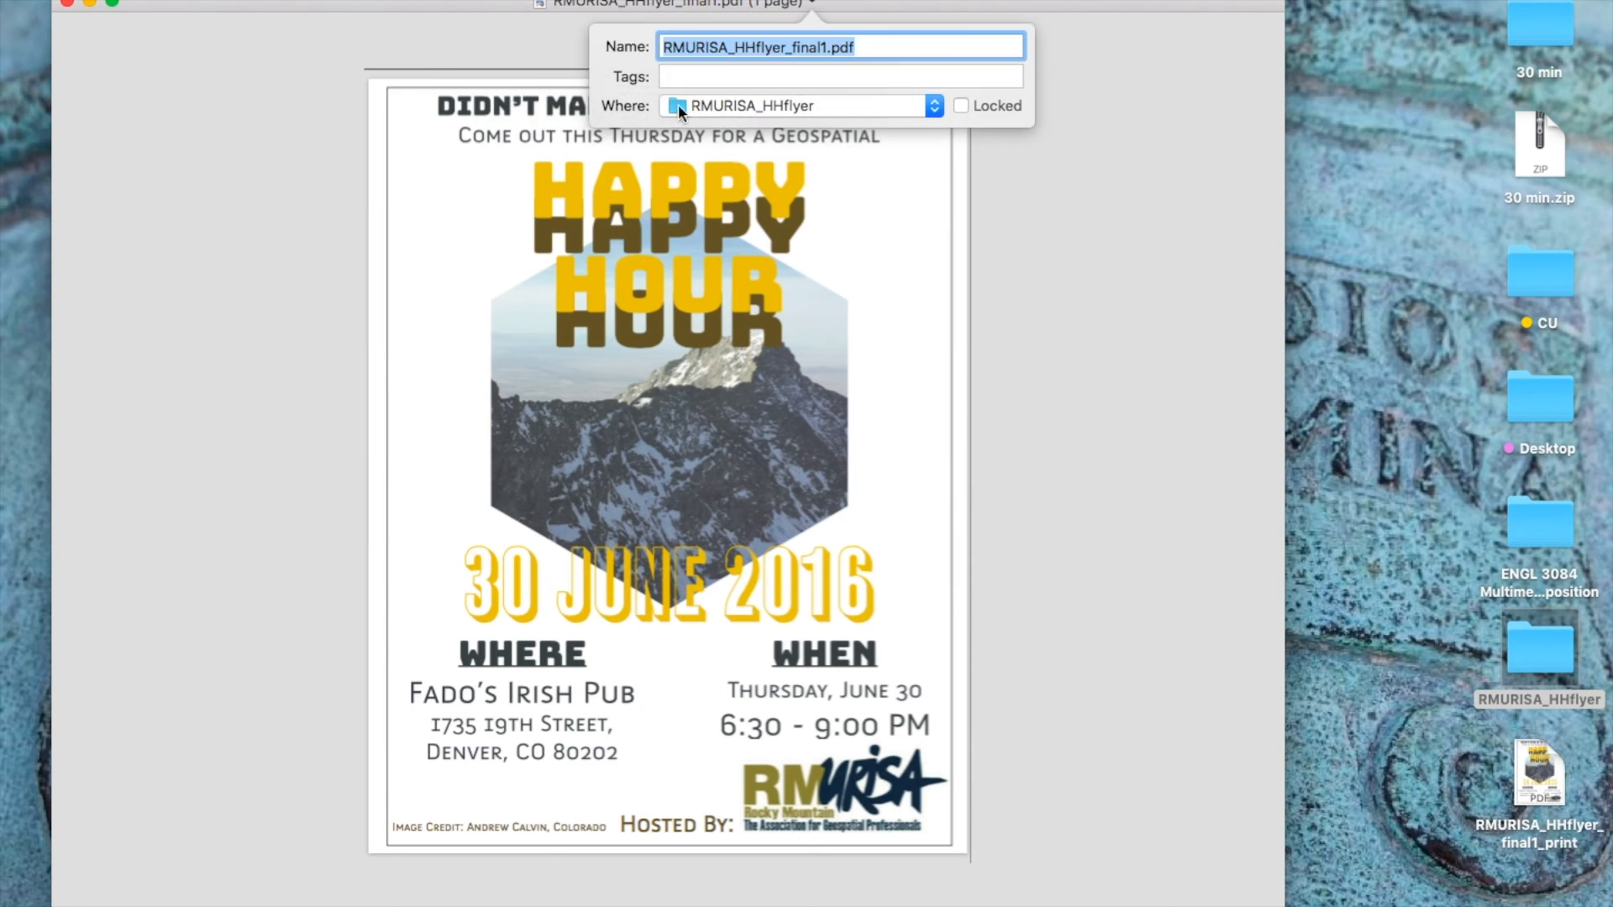
left_click(1096, 123)
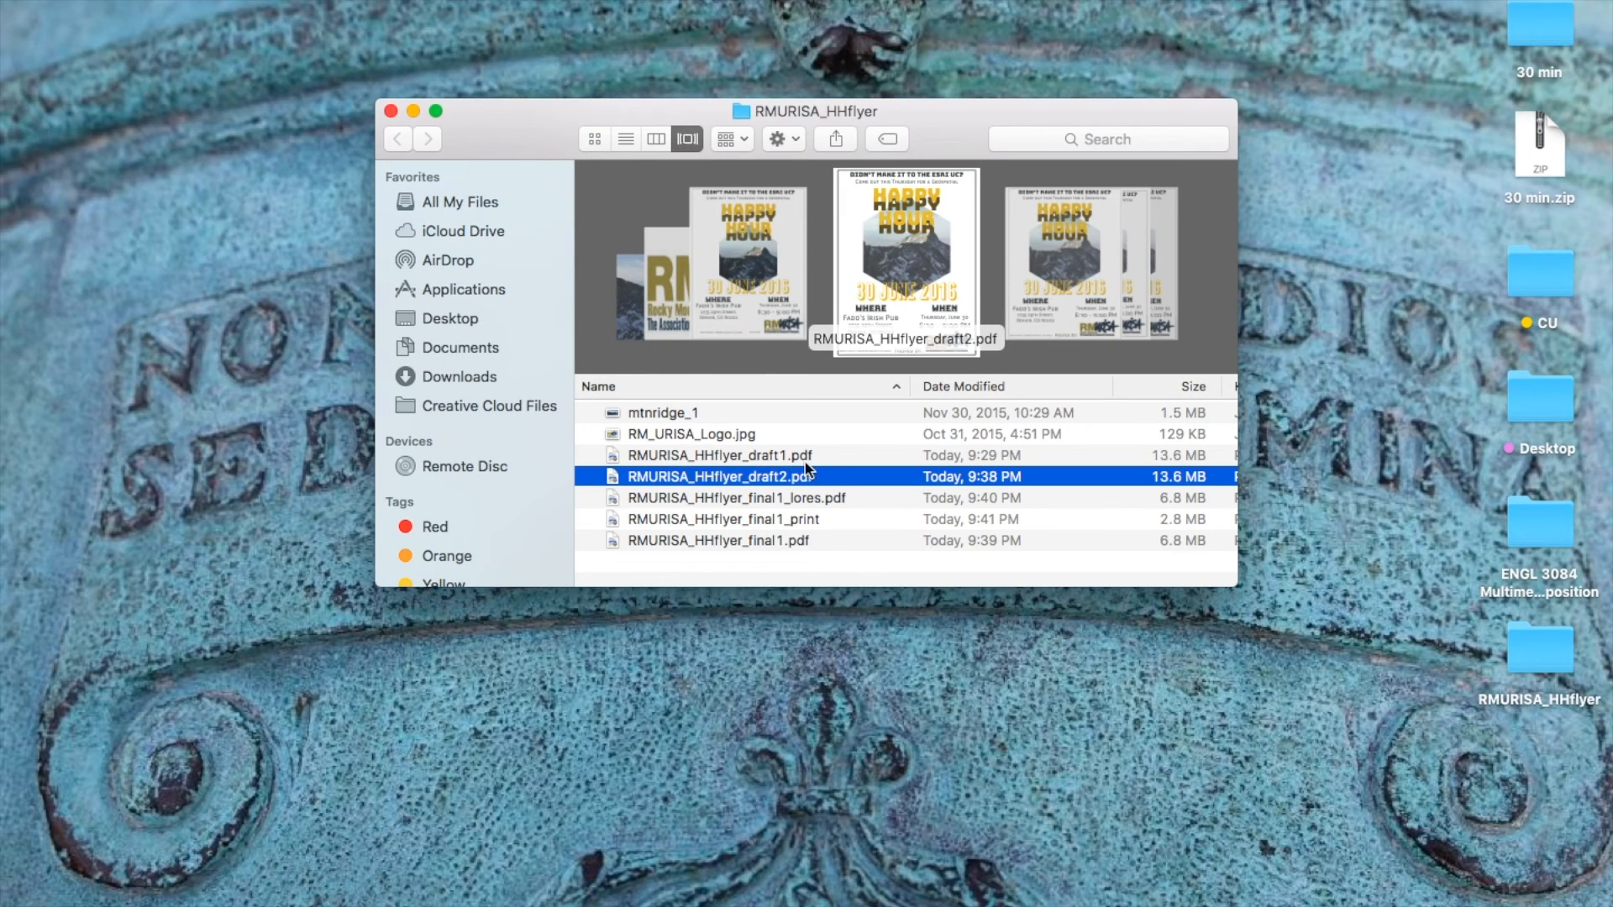
Step: Open RMURISA_HHflyer_draft1.pdf from the RMURISA_HHflyer folder in Adobe Illustrator CC 2015
left_click(783, 455)
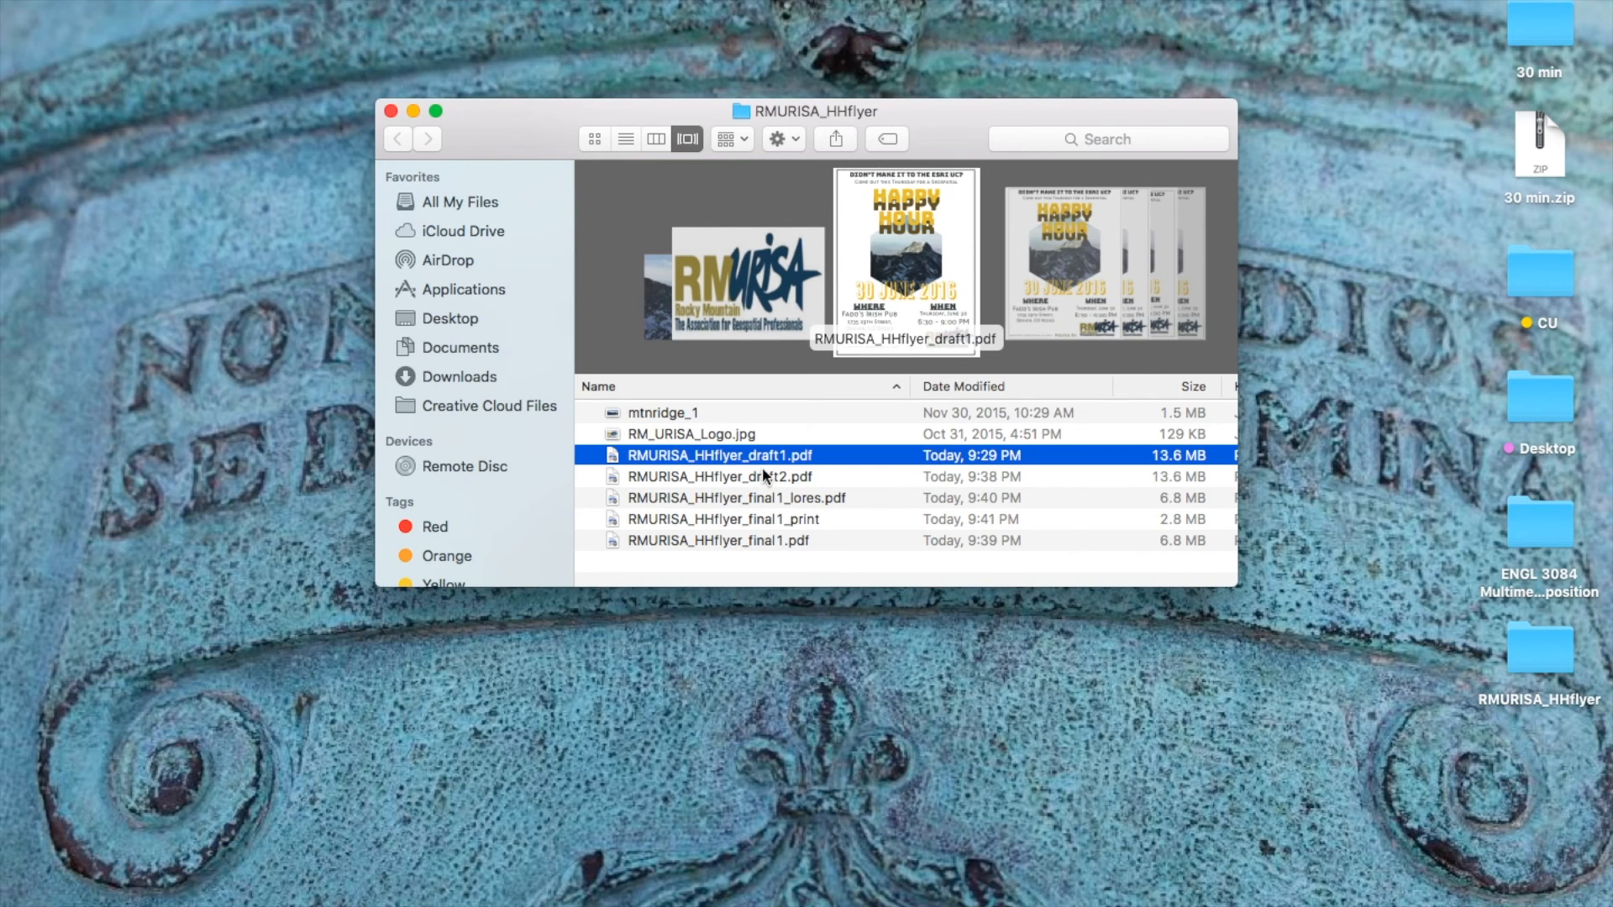
left_click(798, 547)
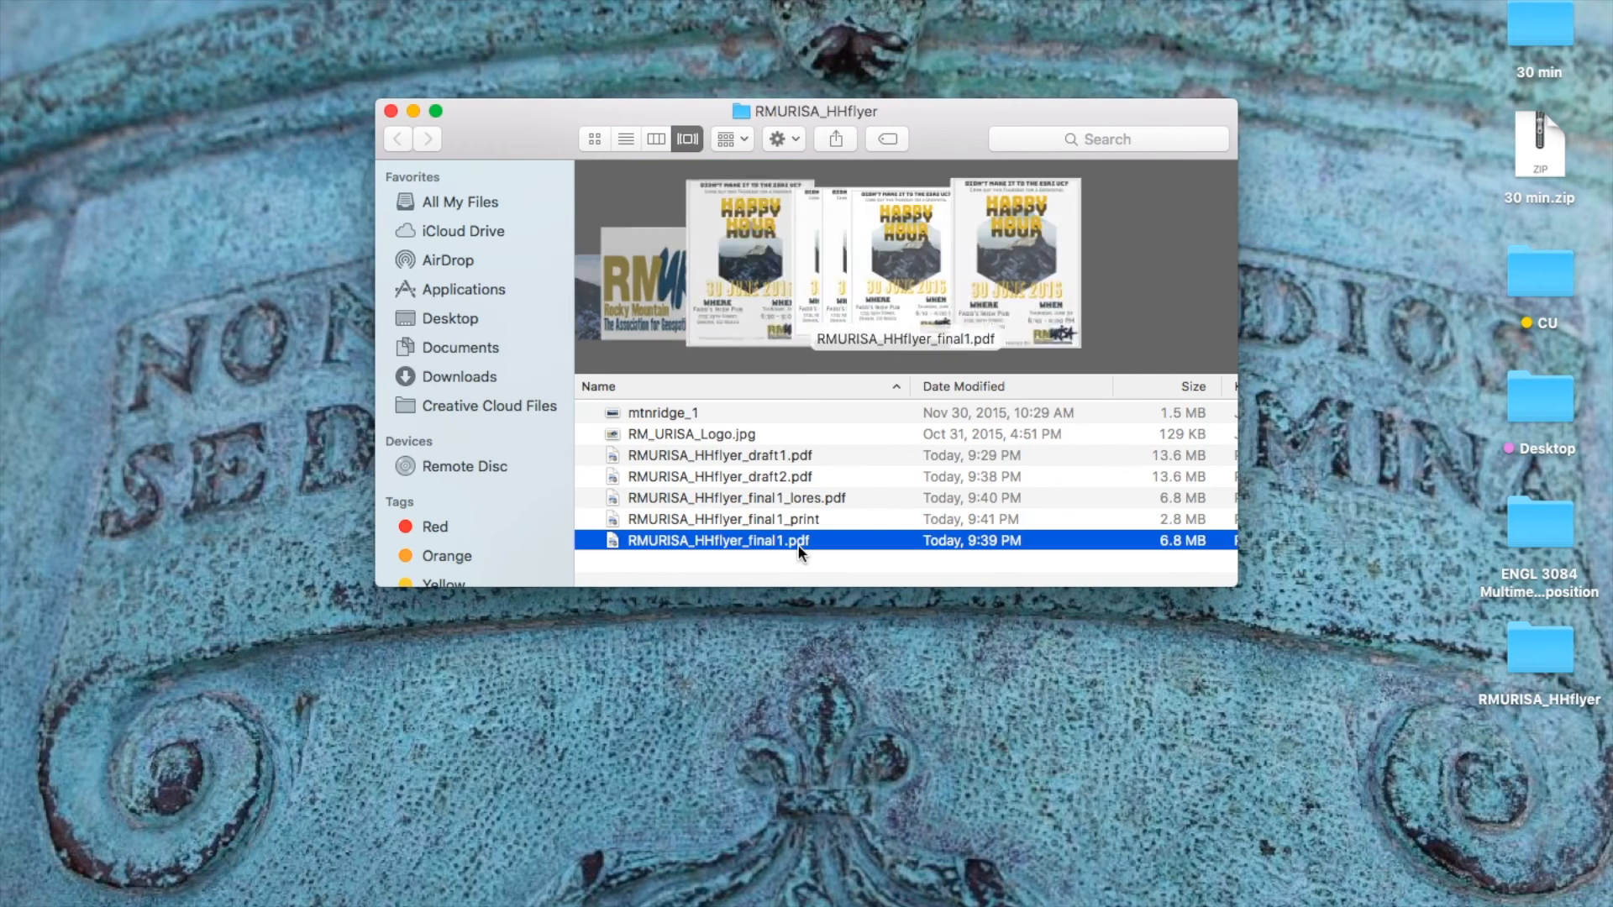
left_click(761, 455)
right_click(763, 456)
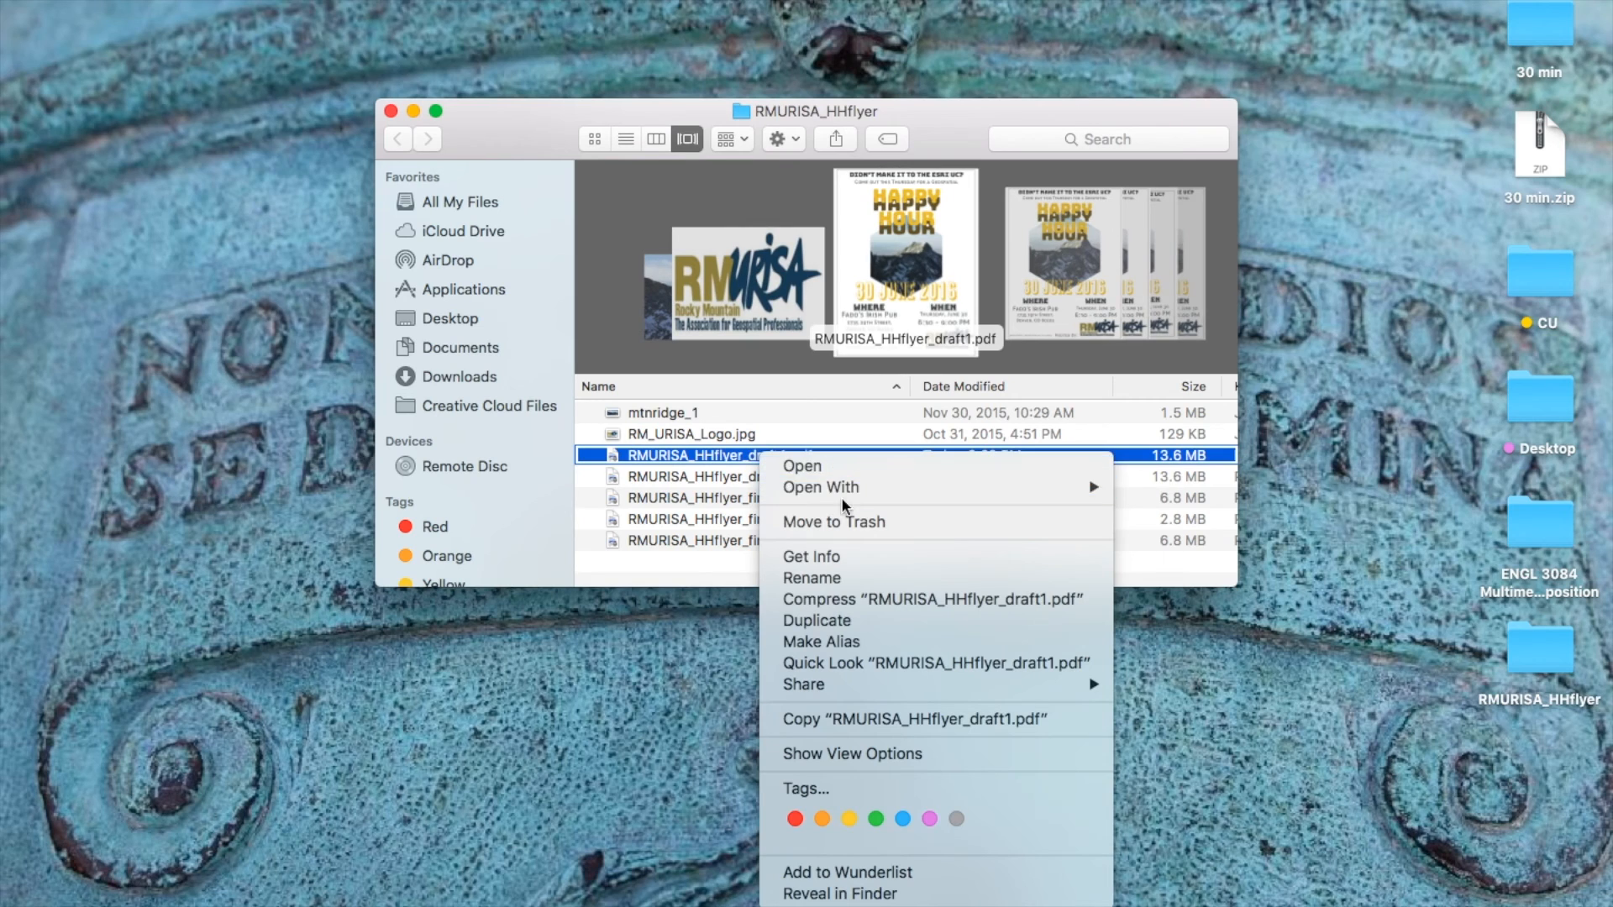
mouse_move(845, 499)
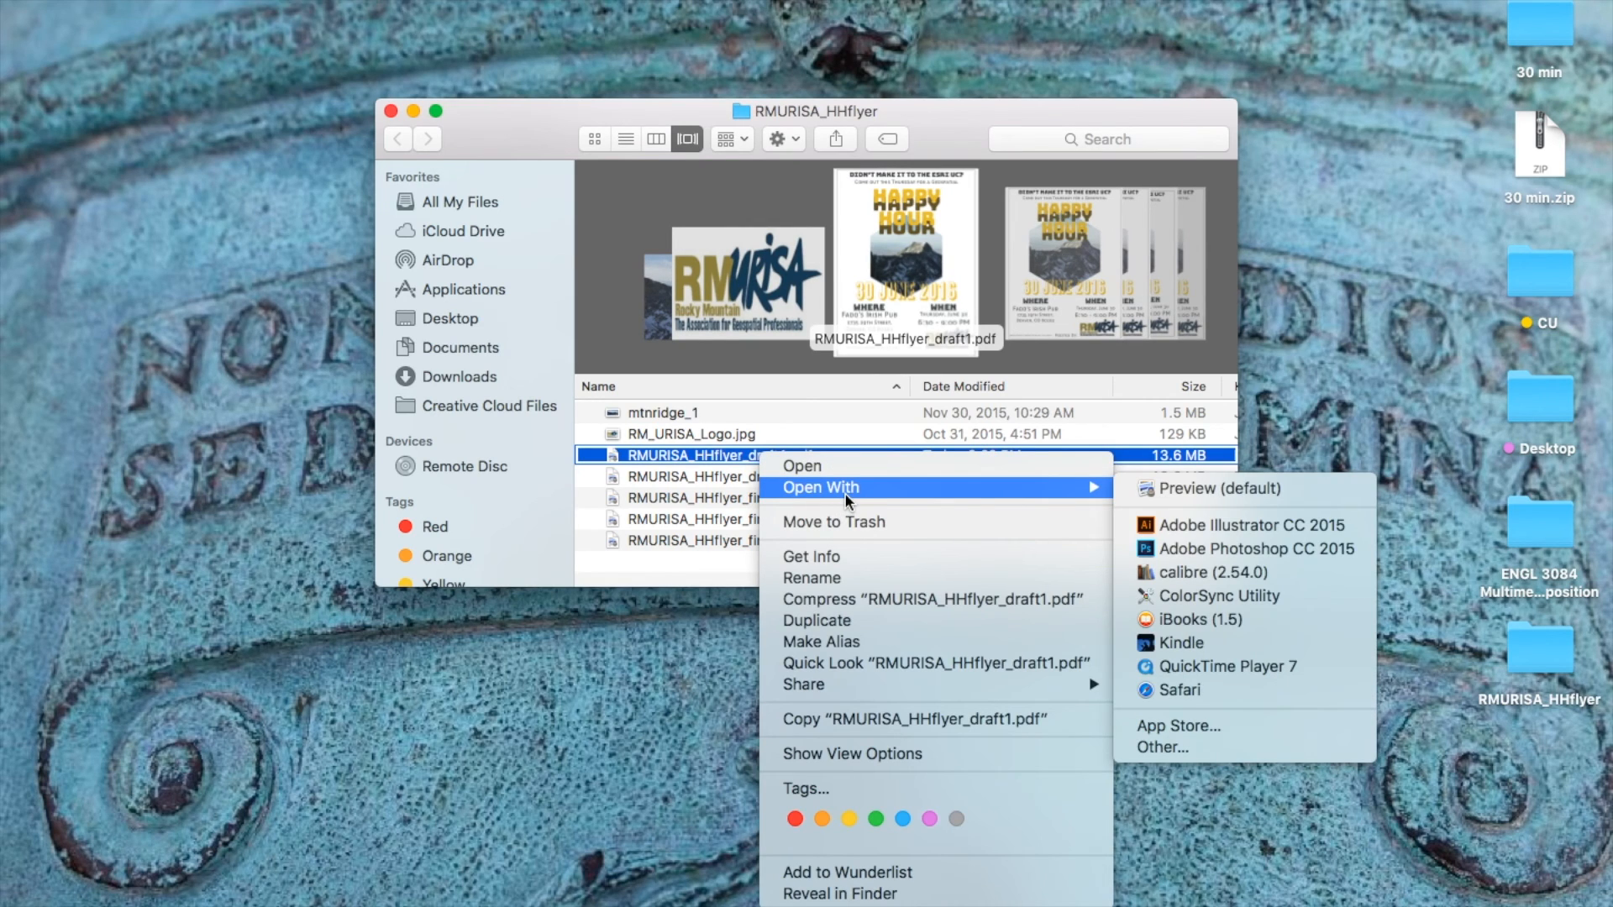
left_click(1181, 528)
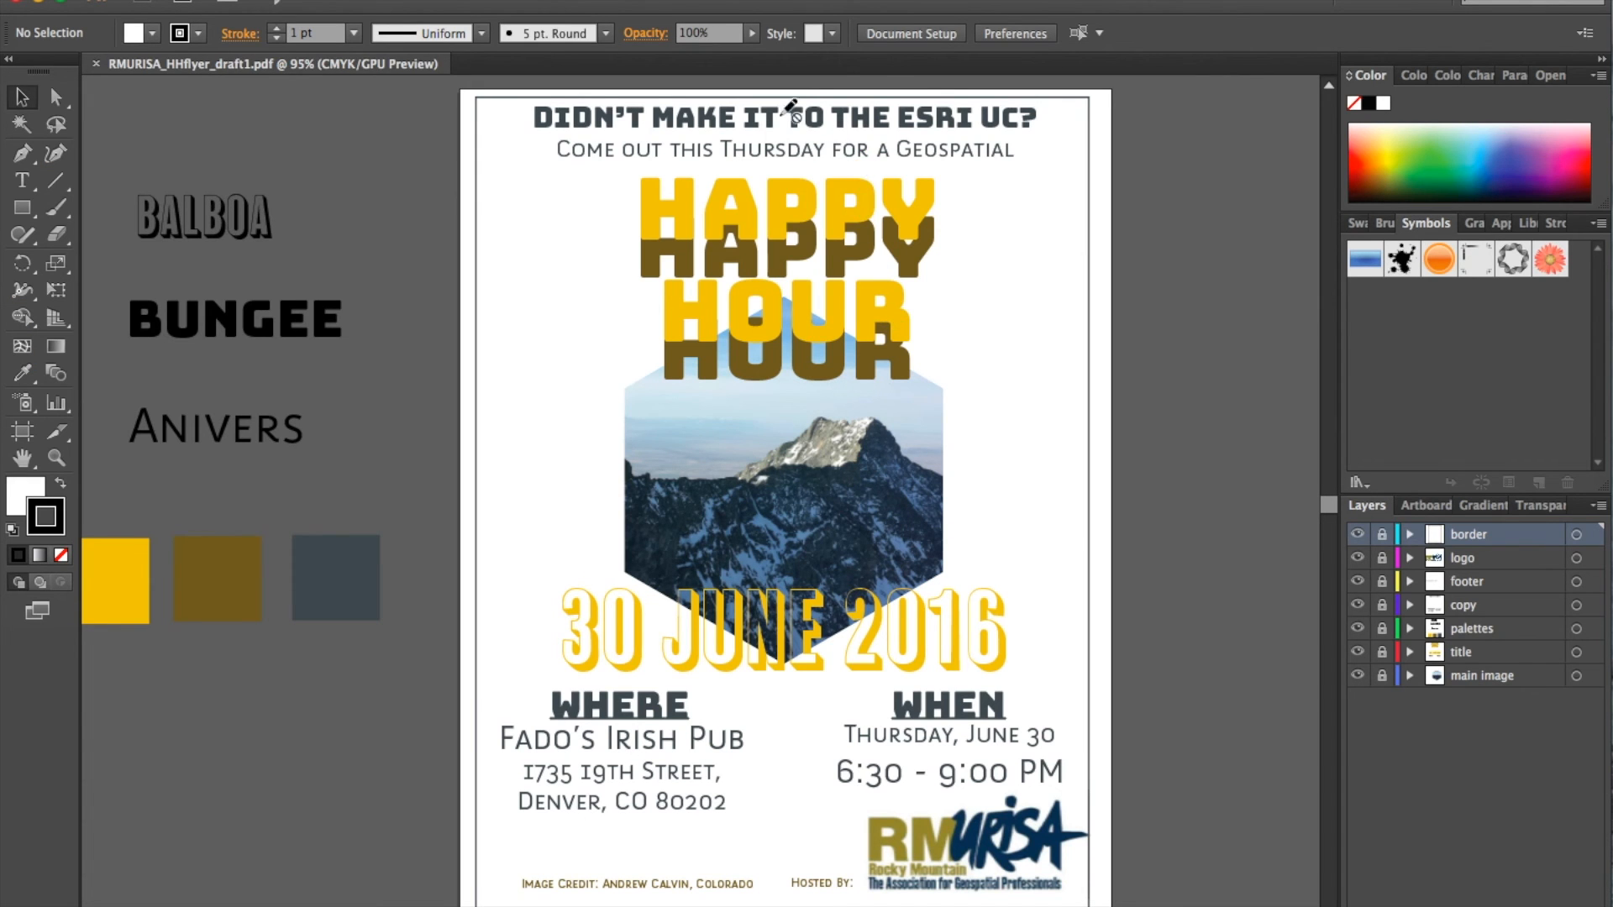
Step: Unlock all the flyer's layers from border to main image and select the two-line headline text block
left_click(1382, 535)
left_click(1382, 558)
left_click_drag(1385, 594, 1386, 684)
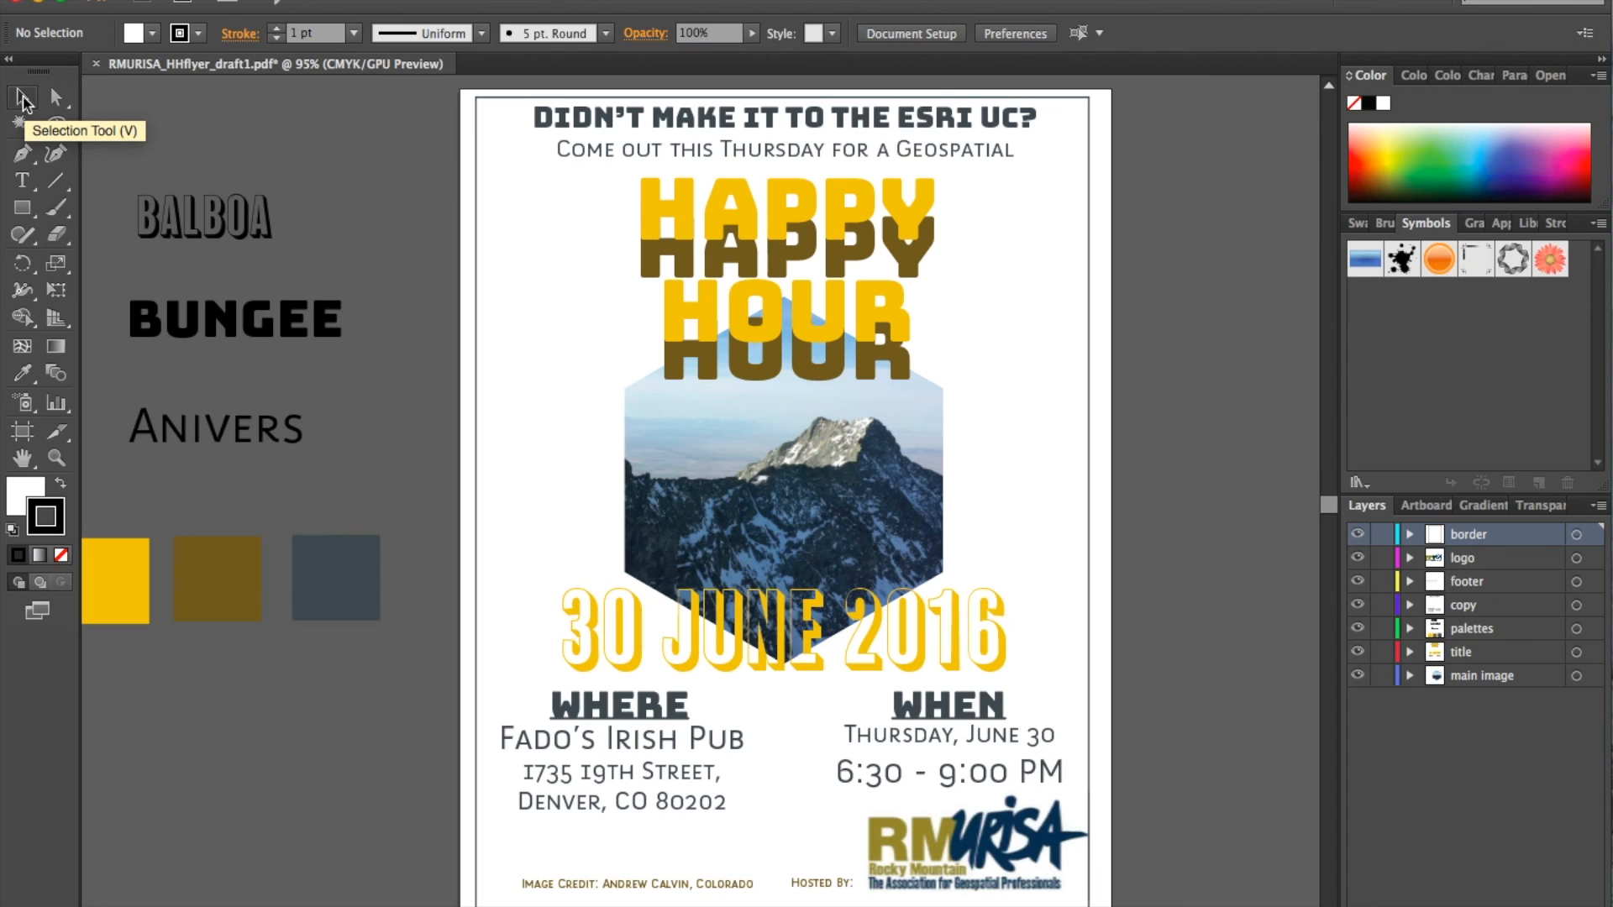
left_click(22, 101)
left_click(685, 127)
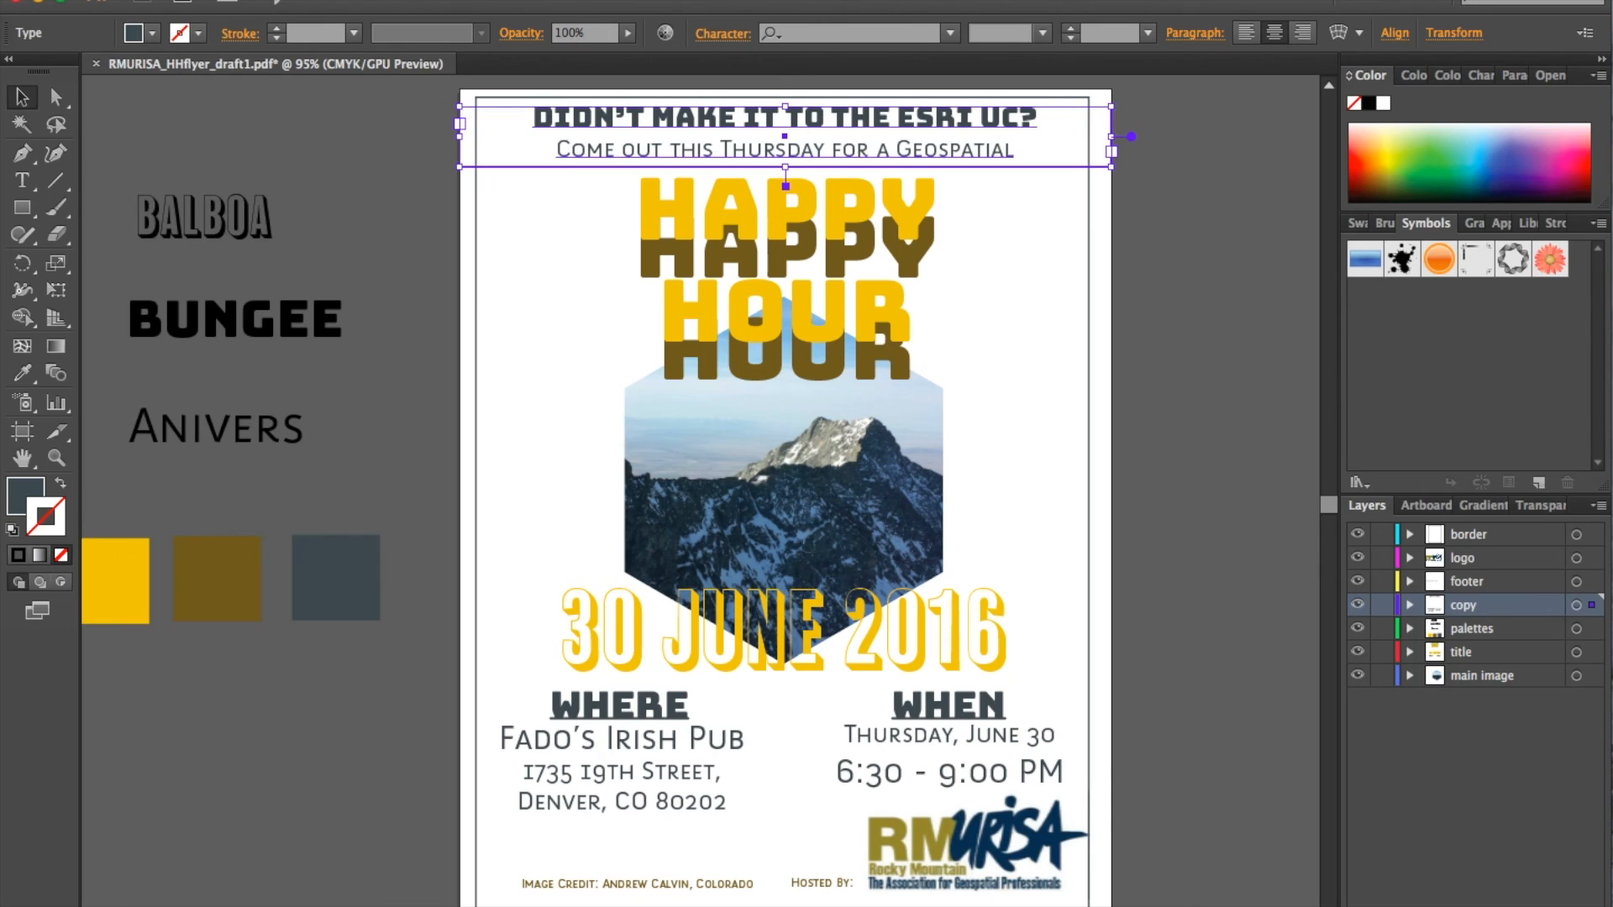
Step: Run a spelling check on the document, ignoring every flagged word, including ESRI, UC, Geospatial, Fado's, balboa and Anivers
left_click(244, 1)
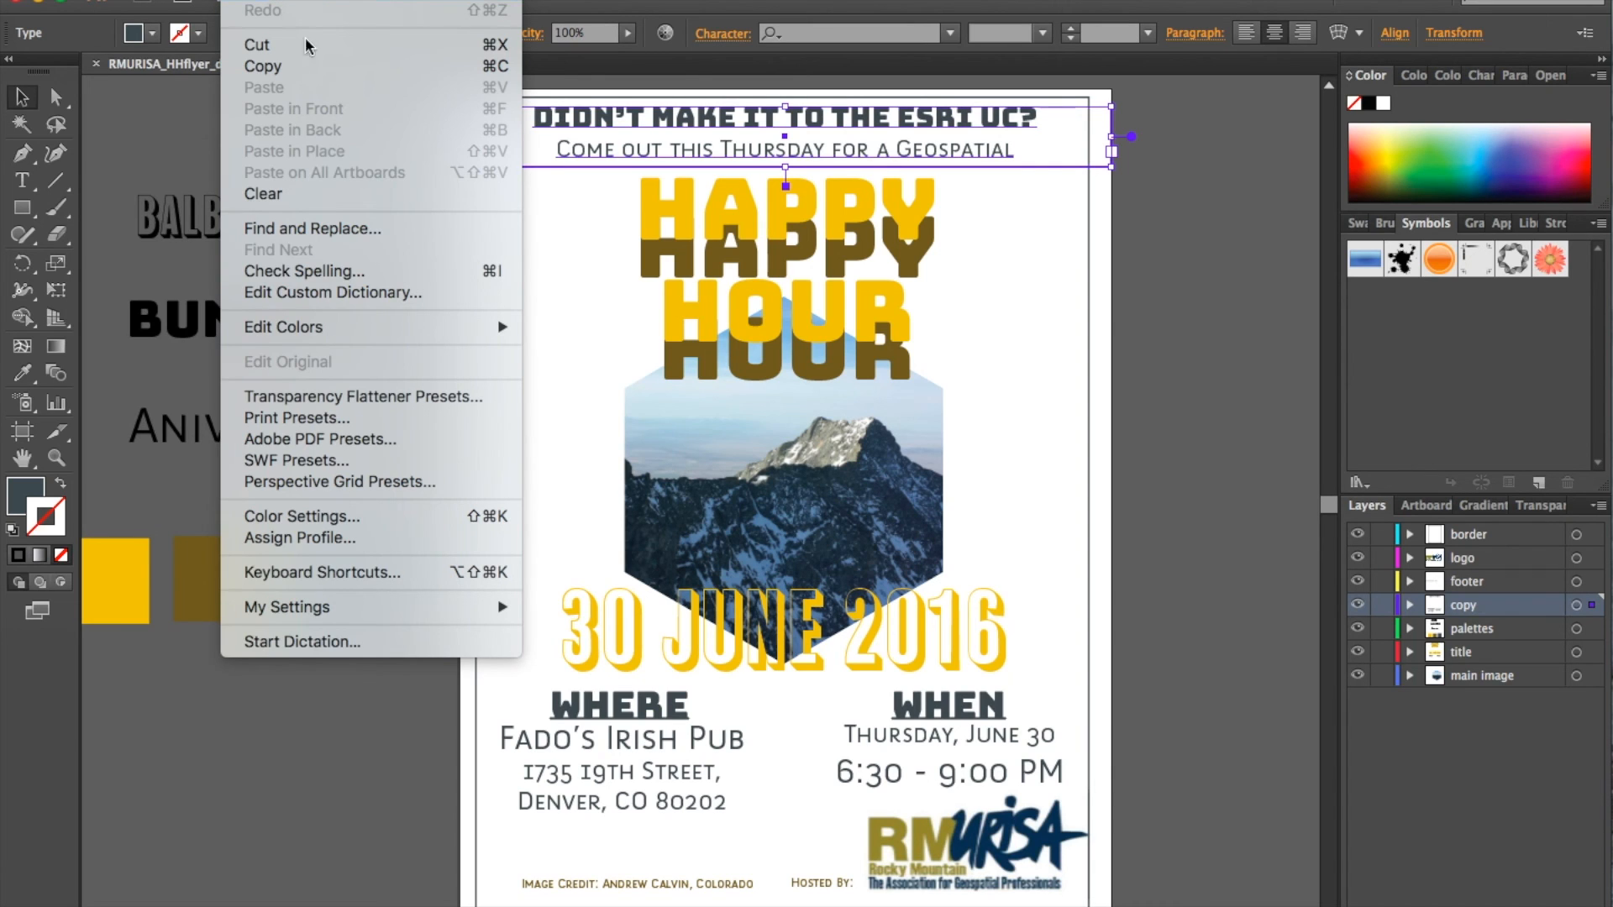
left_click(361, 271)
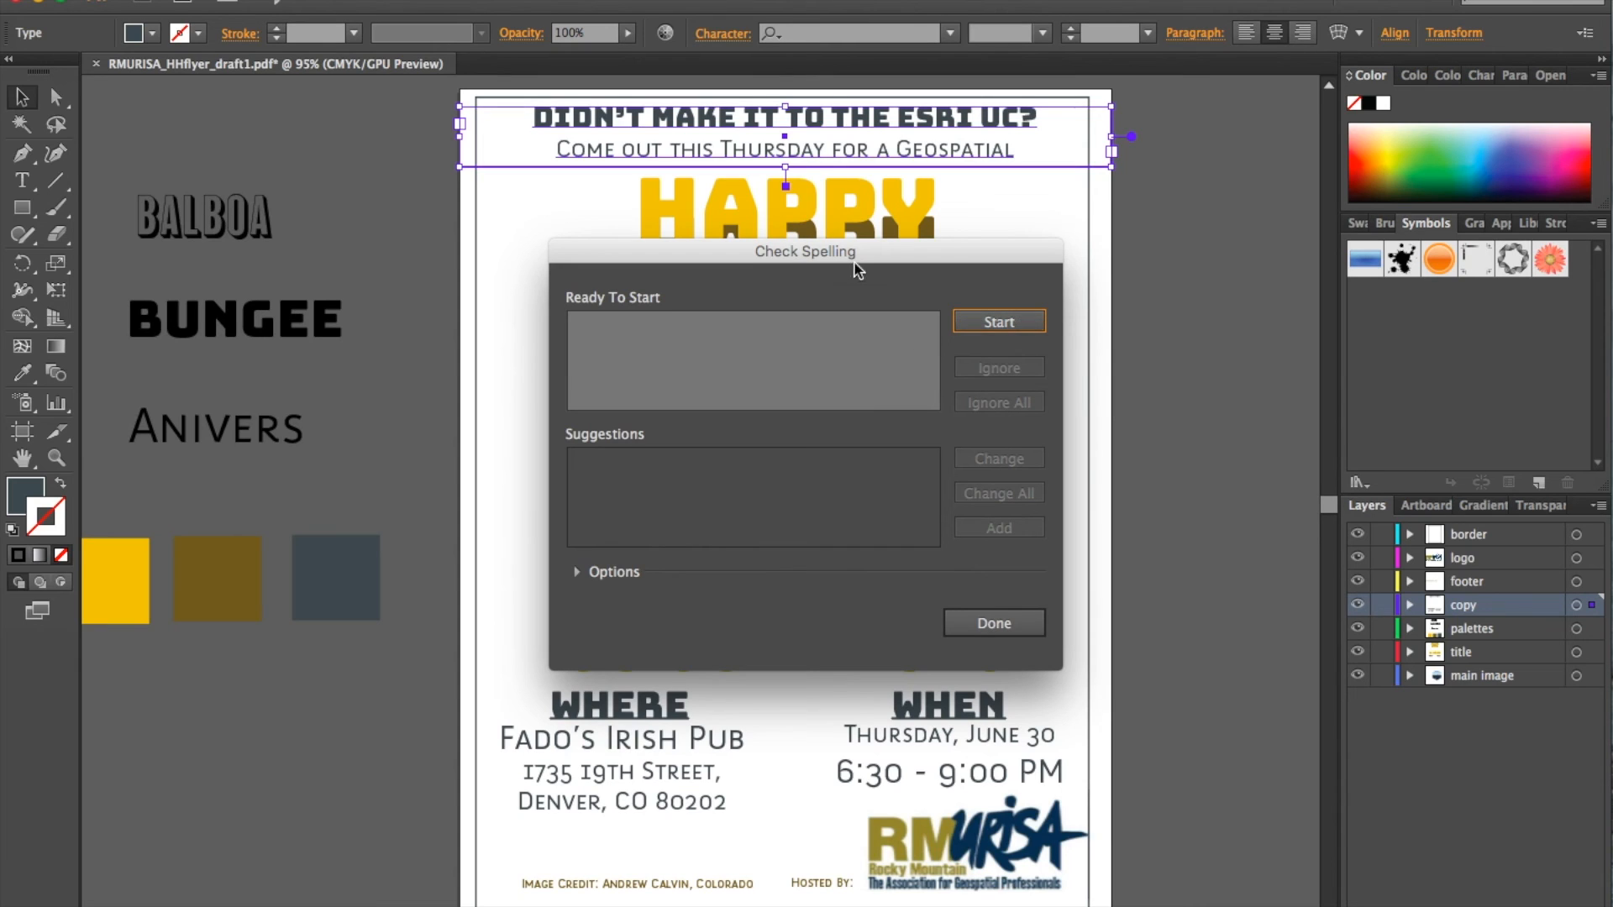
left_click(1031, 332)
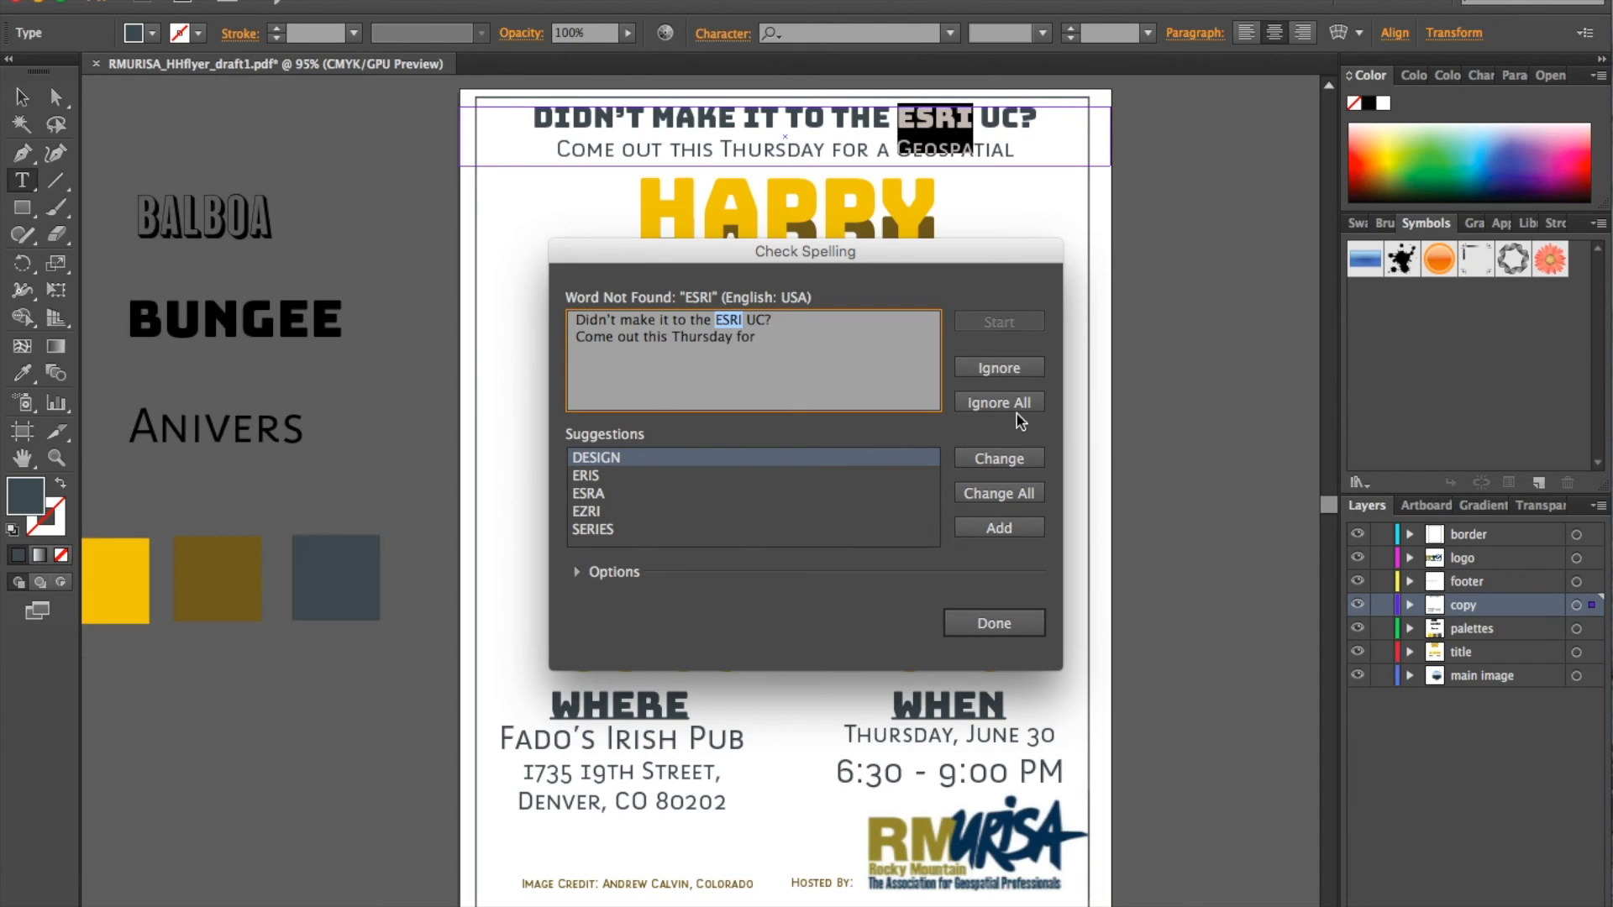
left_click(998, 370)
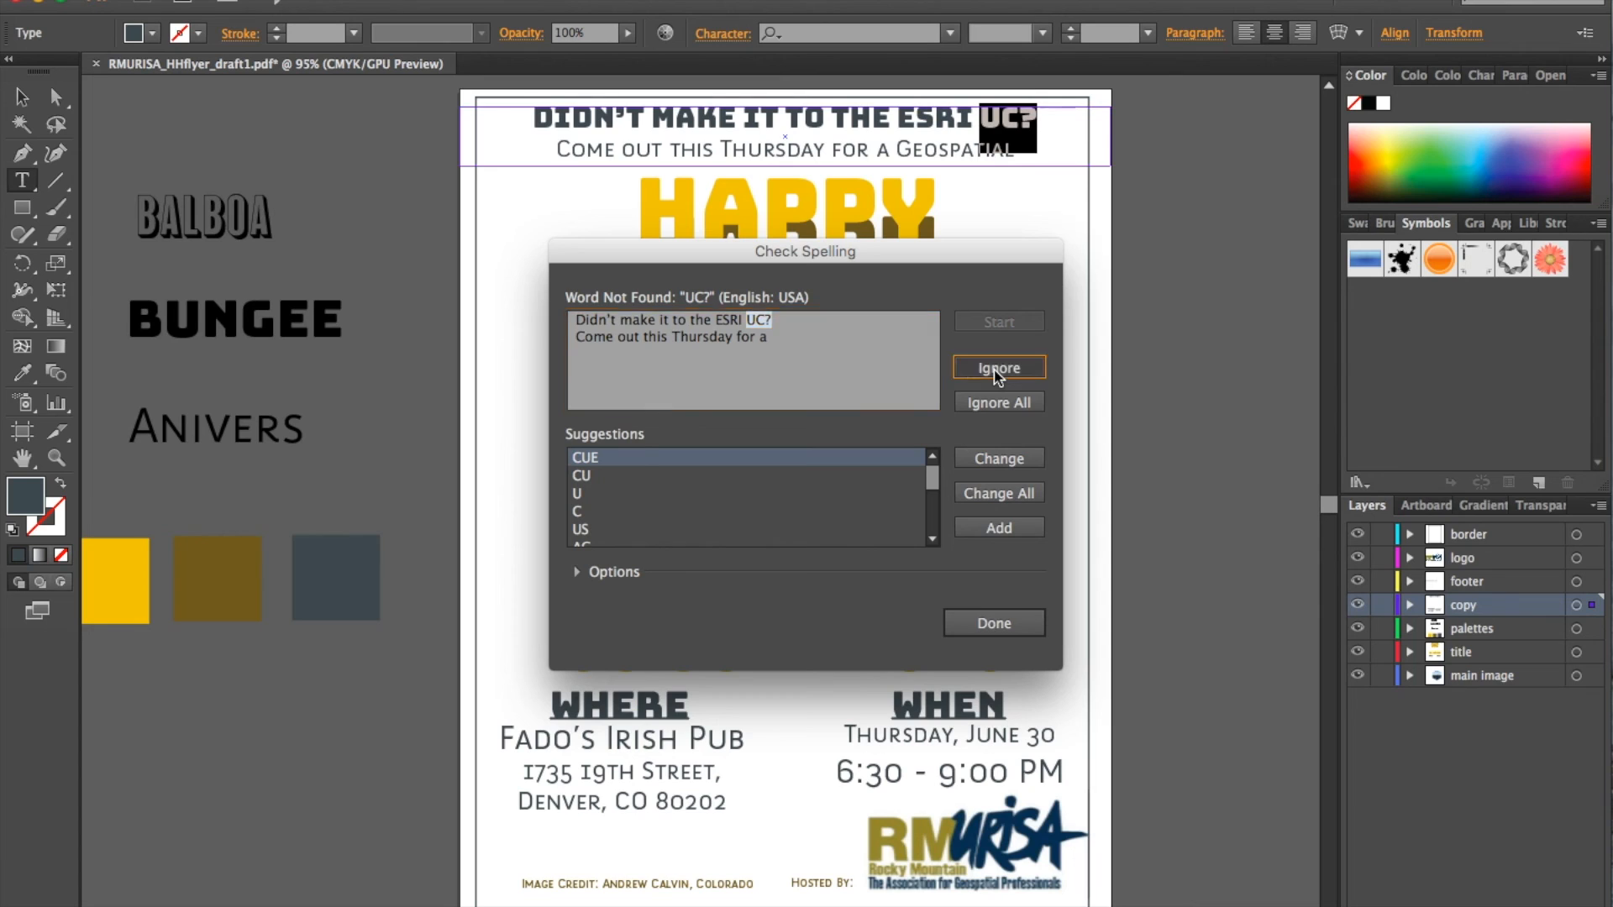
left_click(998, 370)
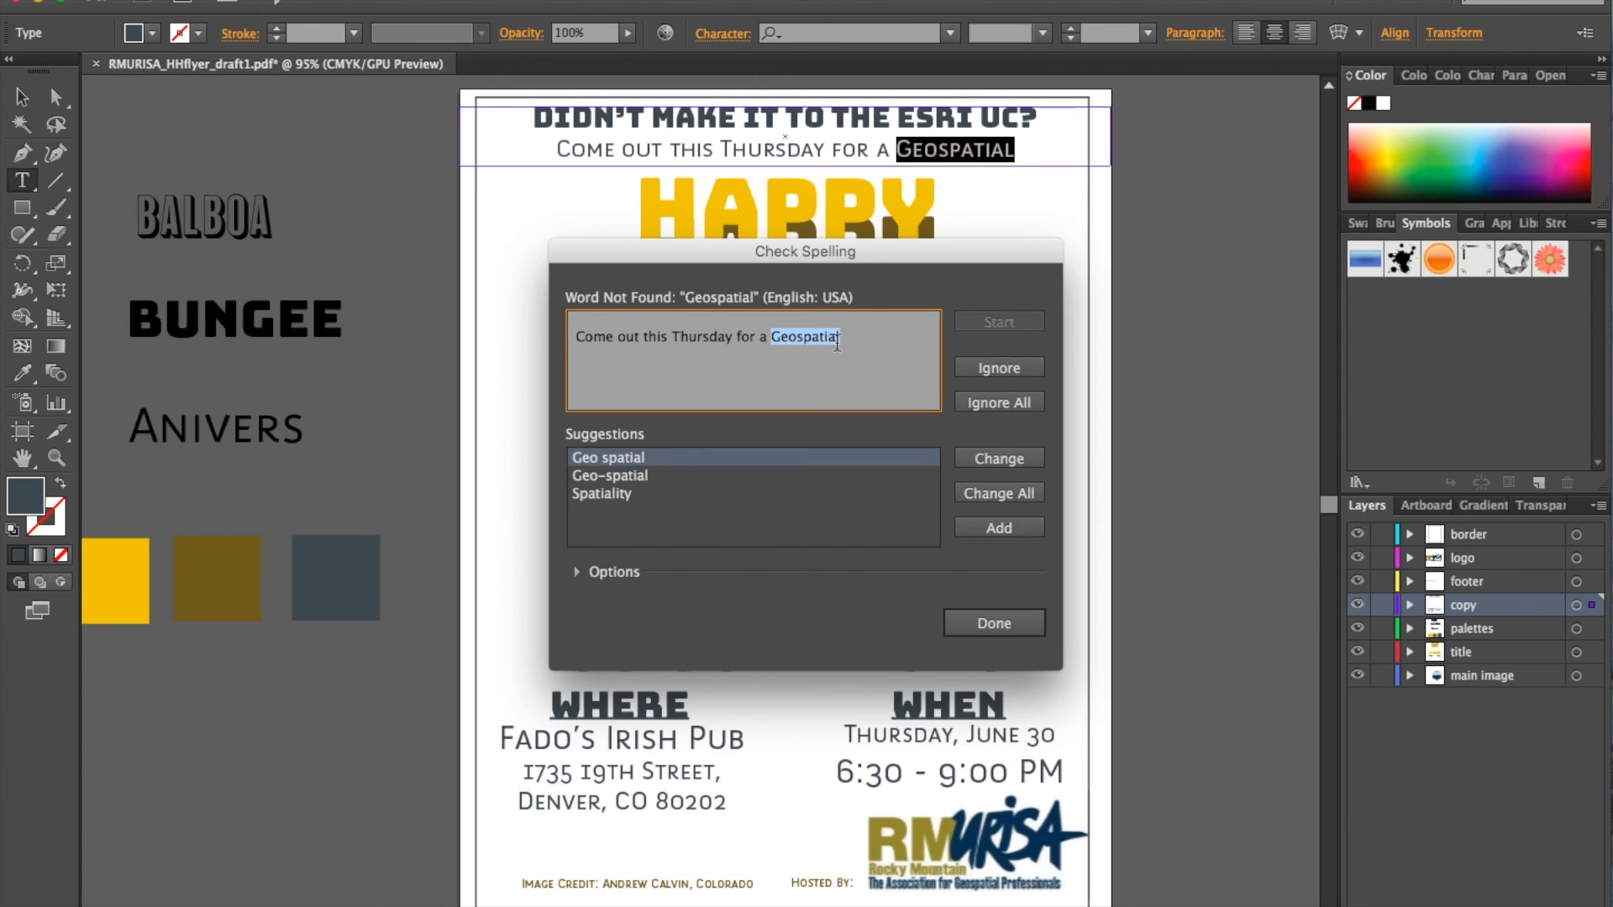
left_click(1011, 374)
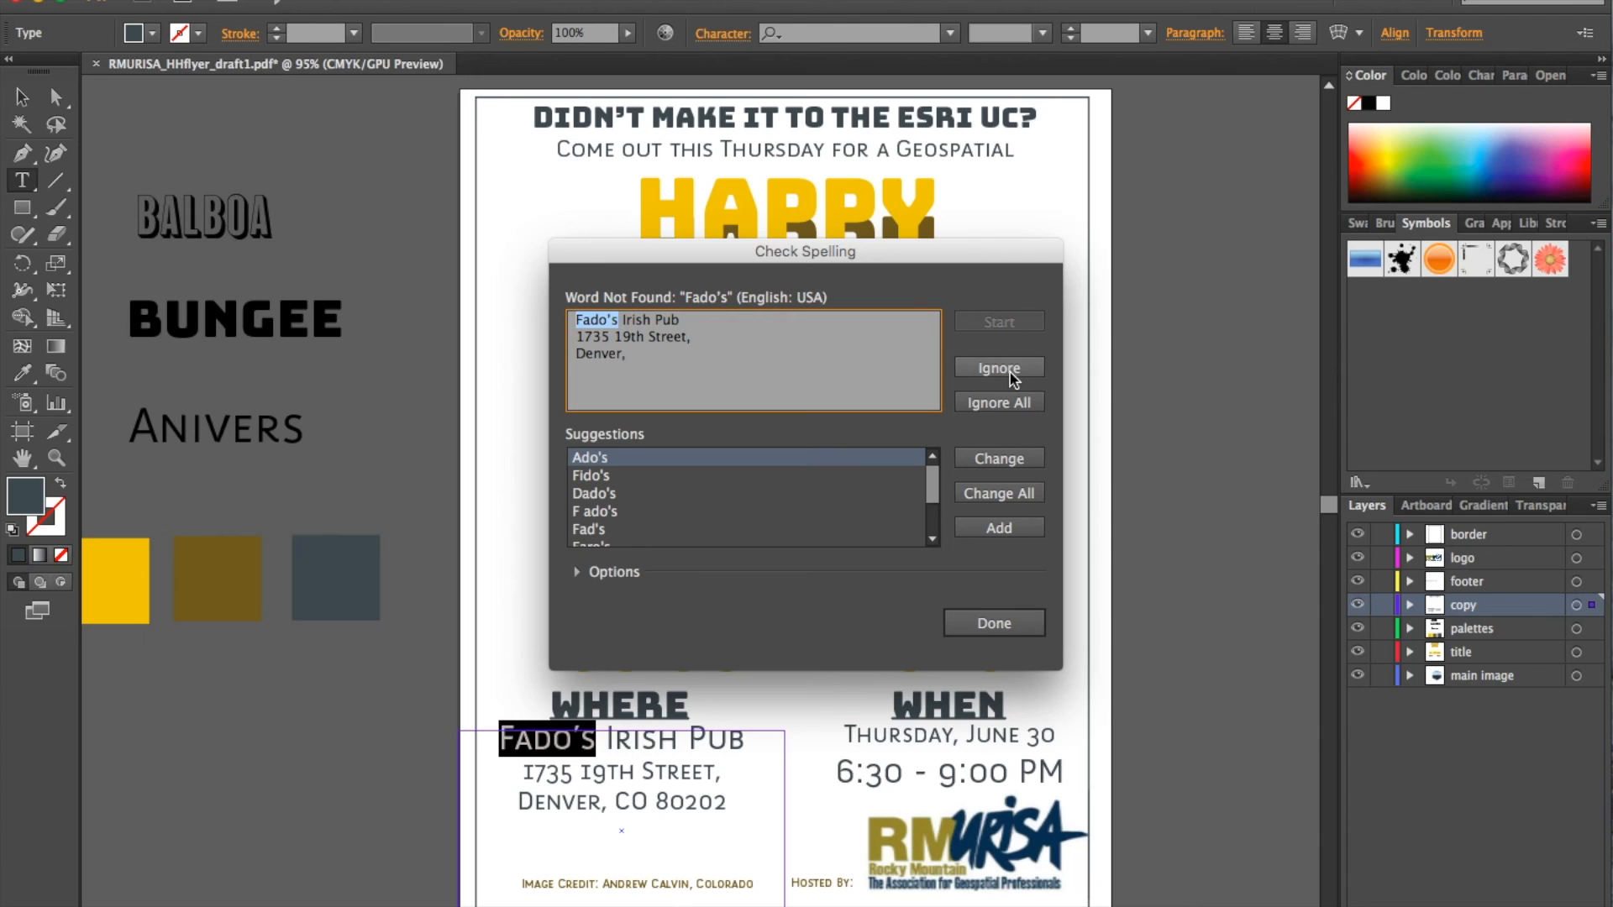
left_click(1011, 374)
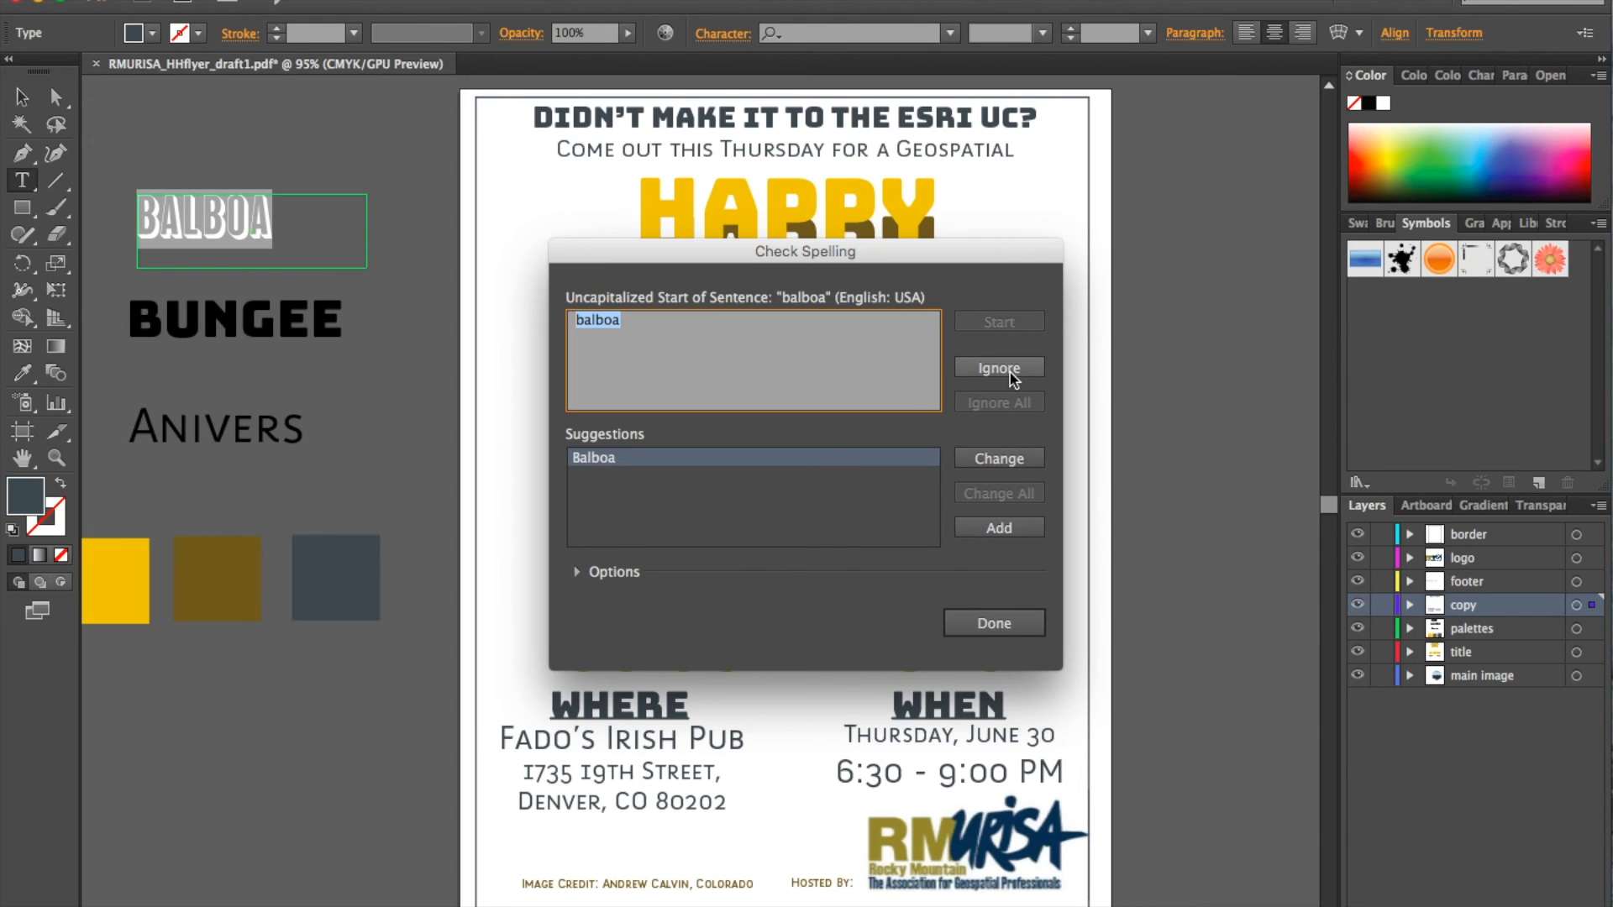
left_click(1011, 374)
left_click(1011, 374)
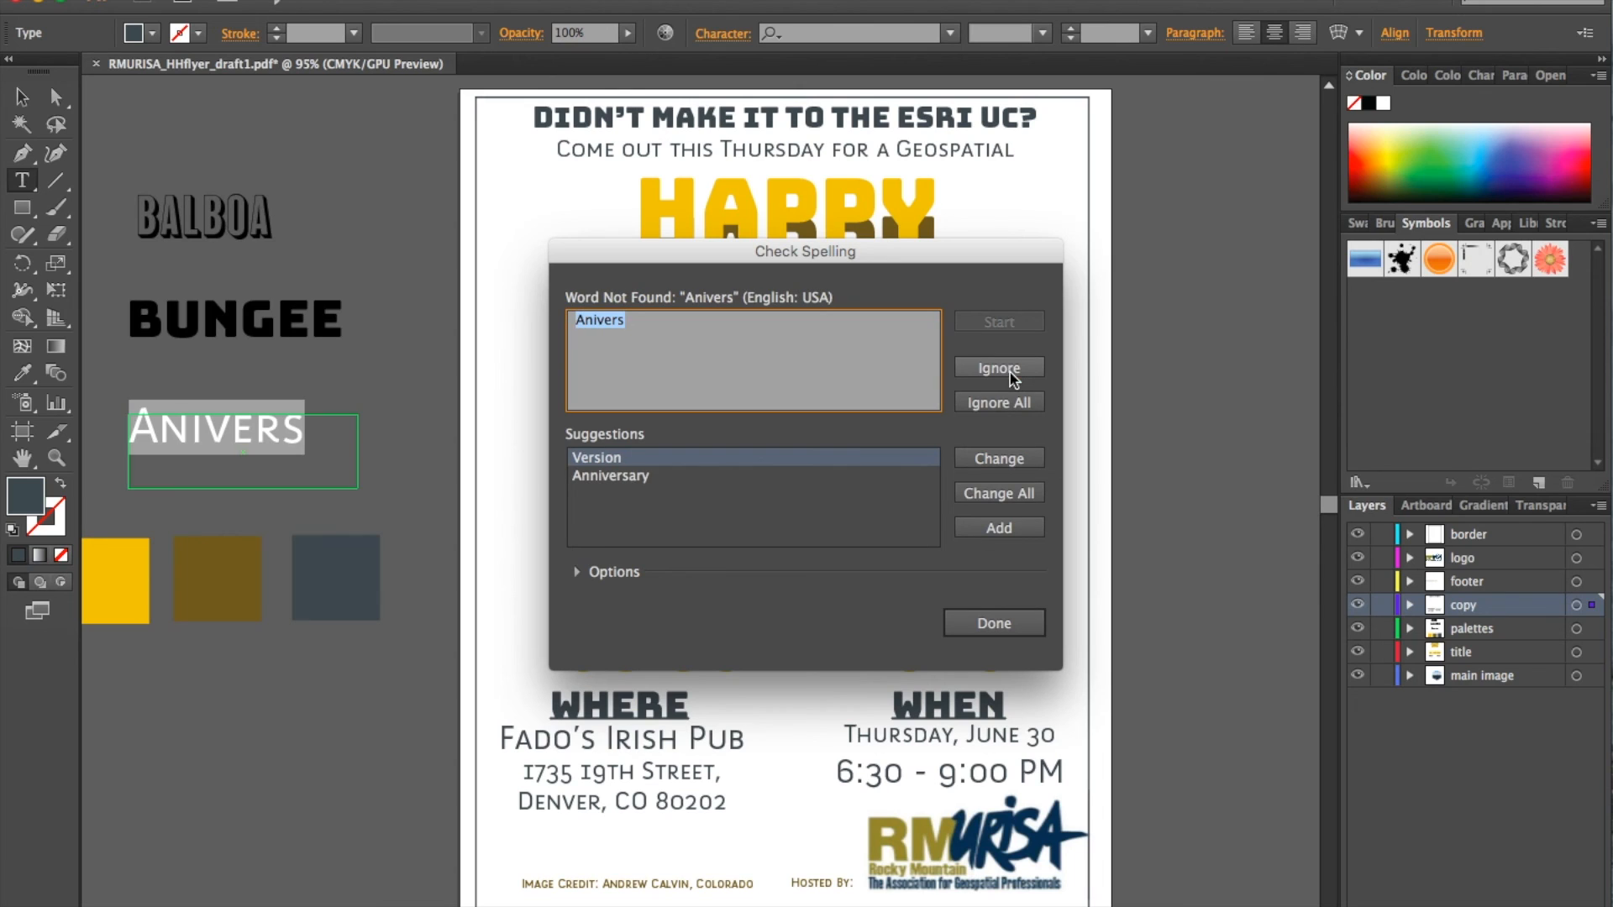
left_click(1011, 374)
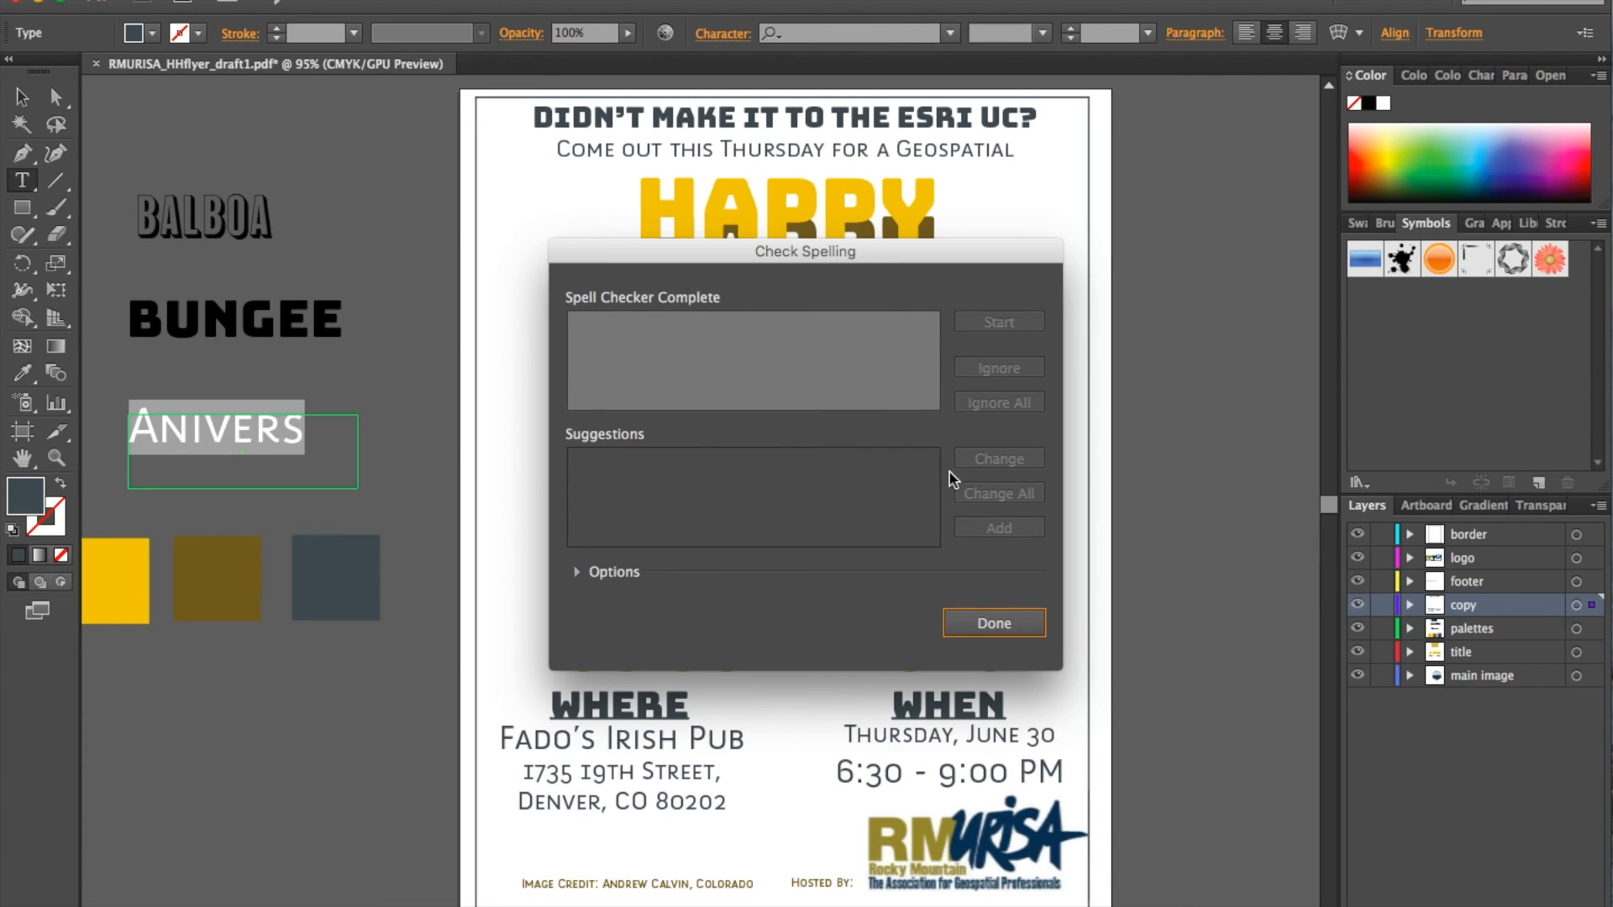
left_click(1033, 634)
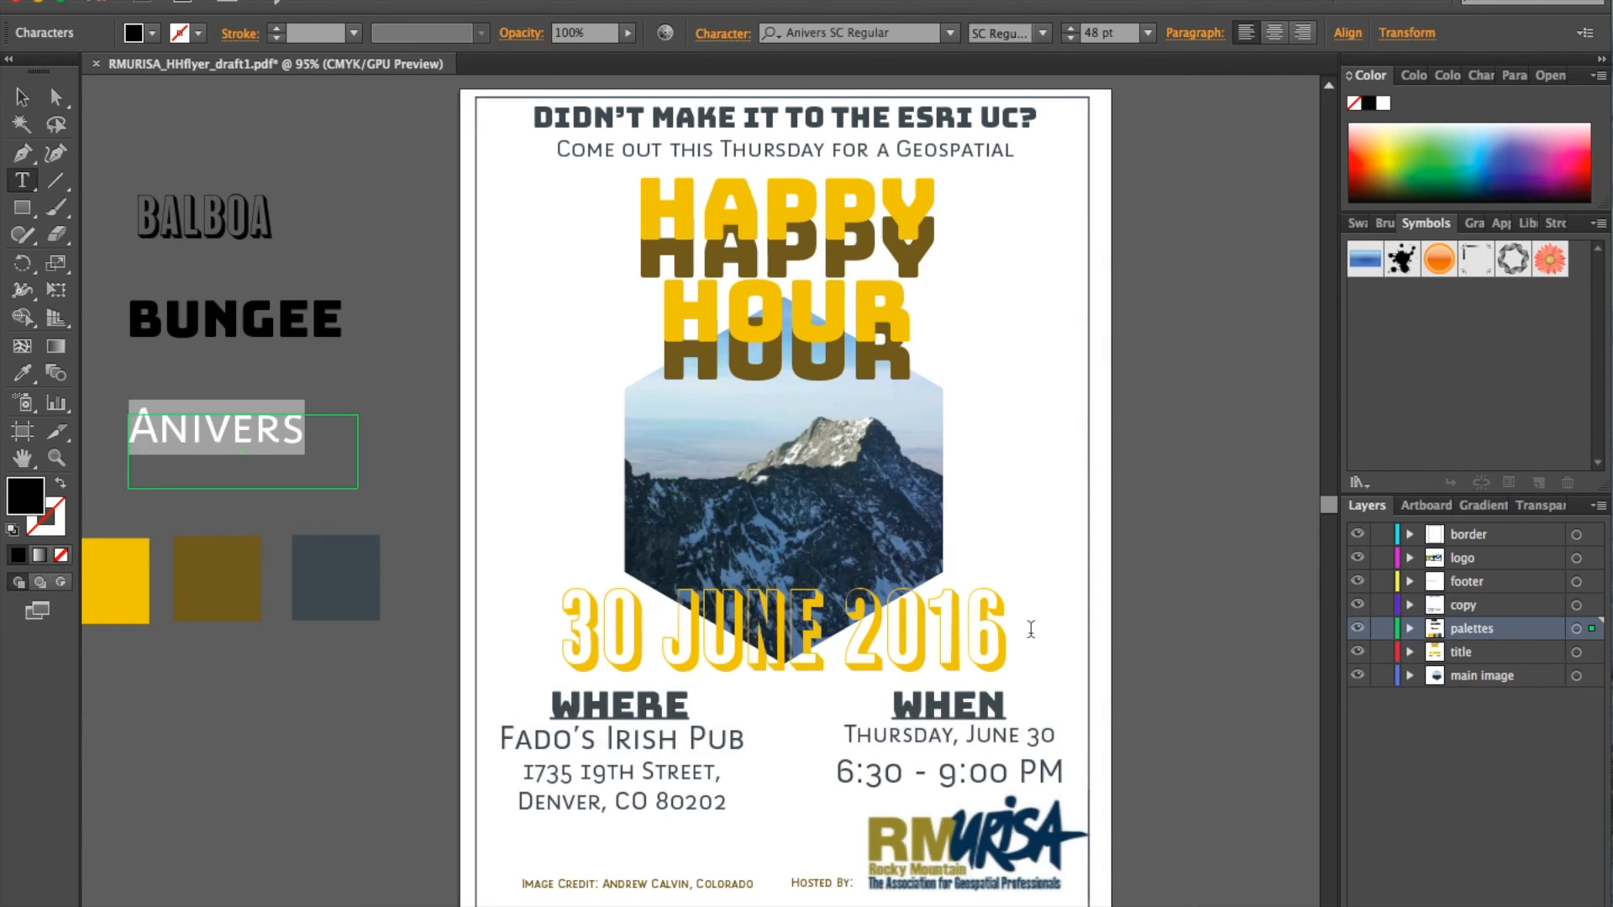
Step: Close RMURISA_HHflyer_draft1.pdf without saving its changes
scroll(941, 437, "up", 3)
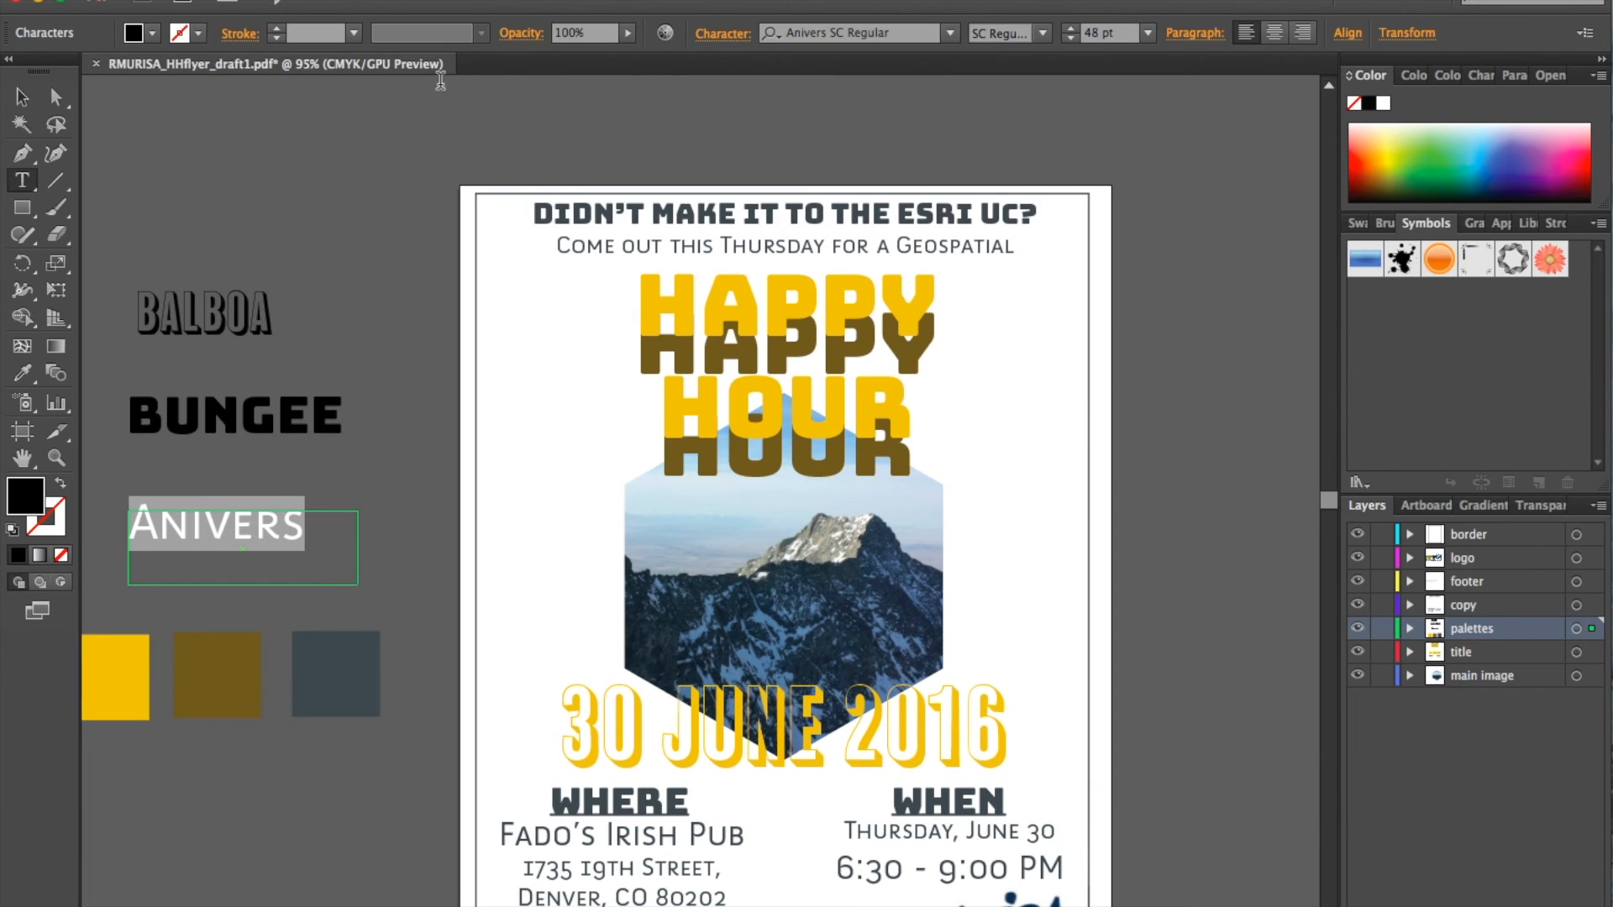
left_click(23, 101)
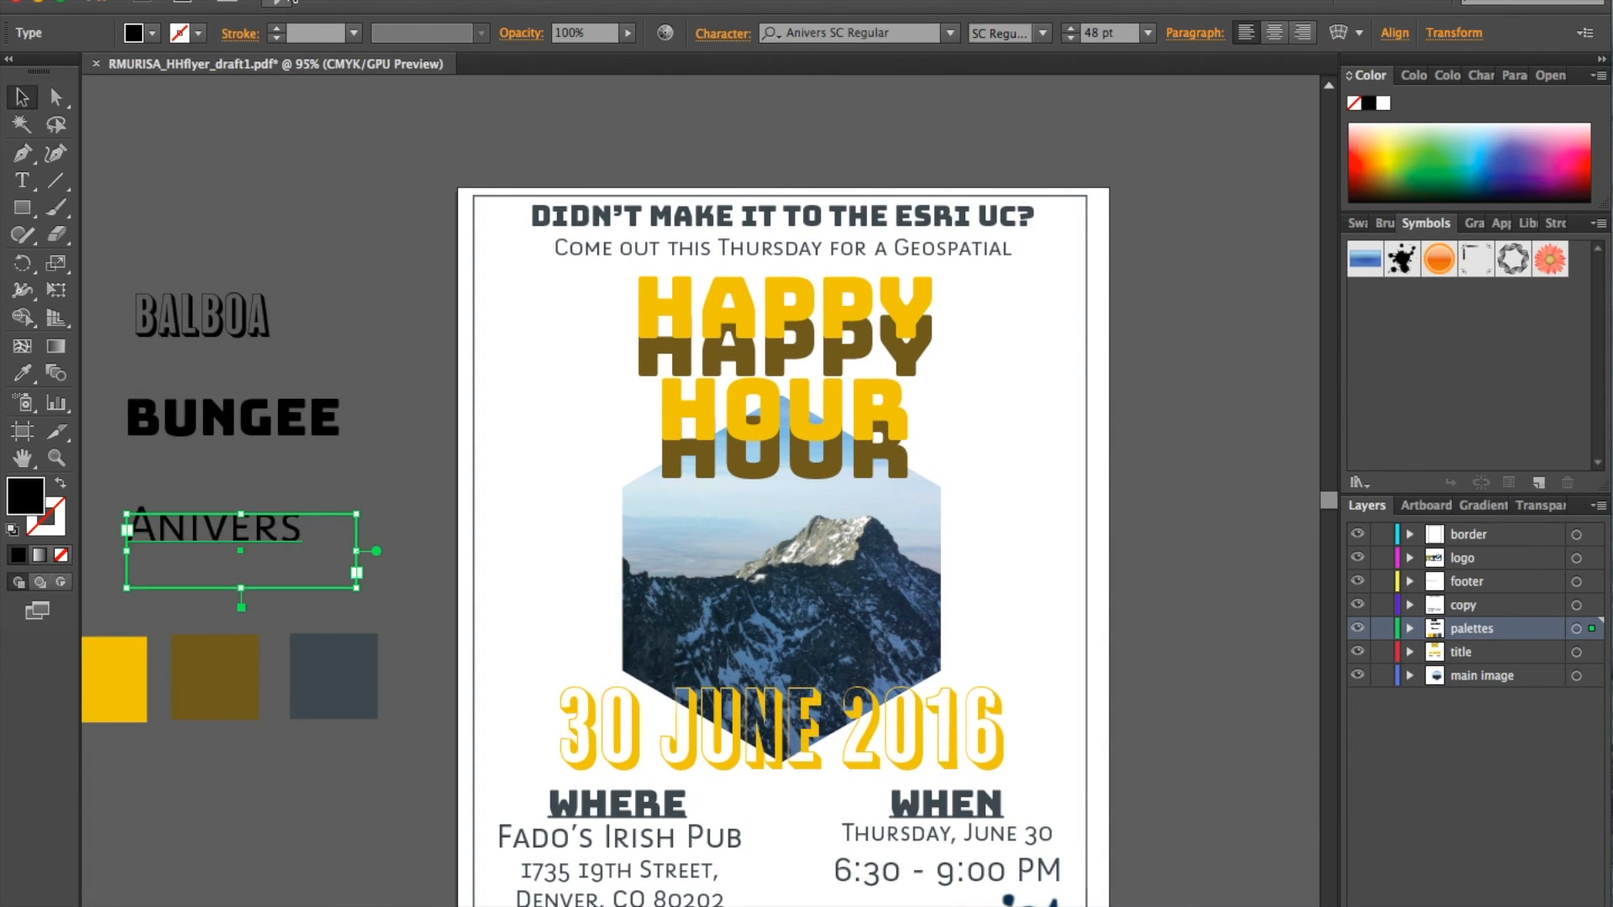
left_click(18, 5)
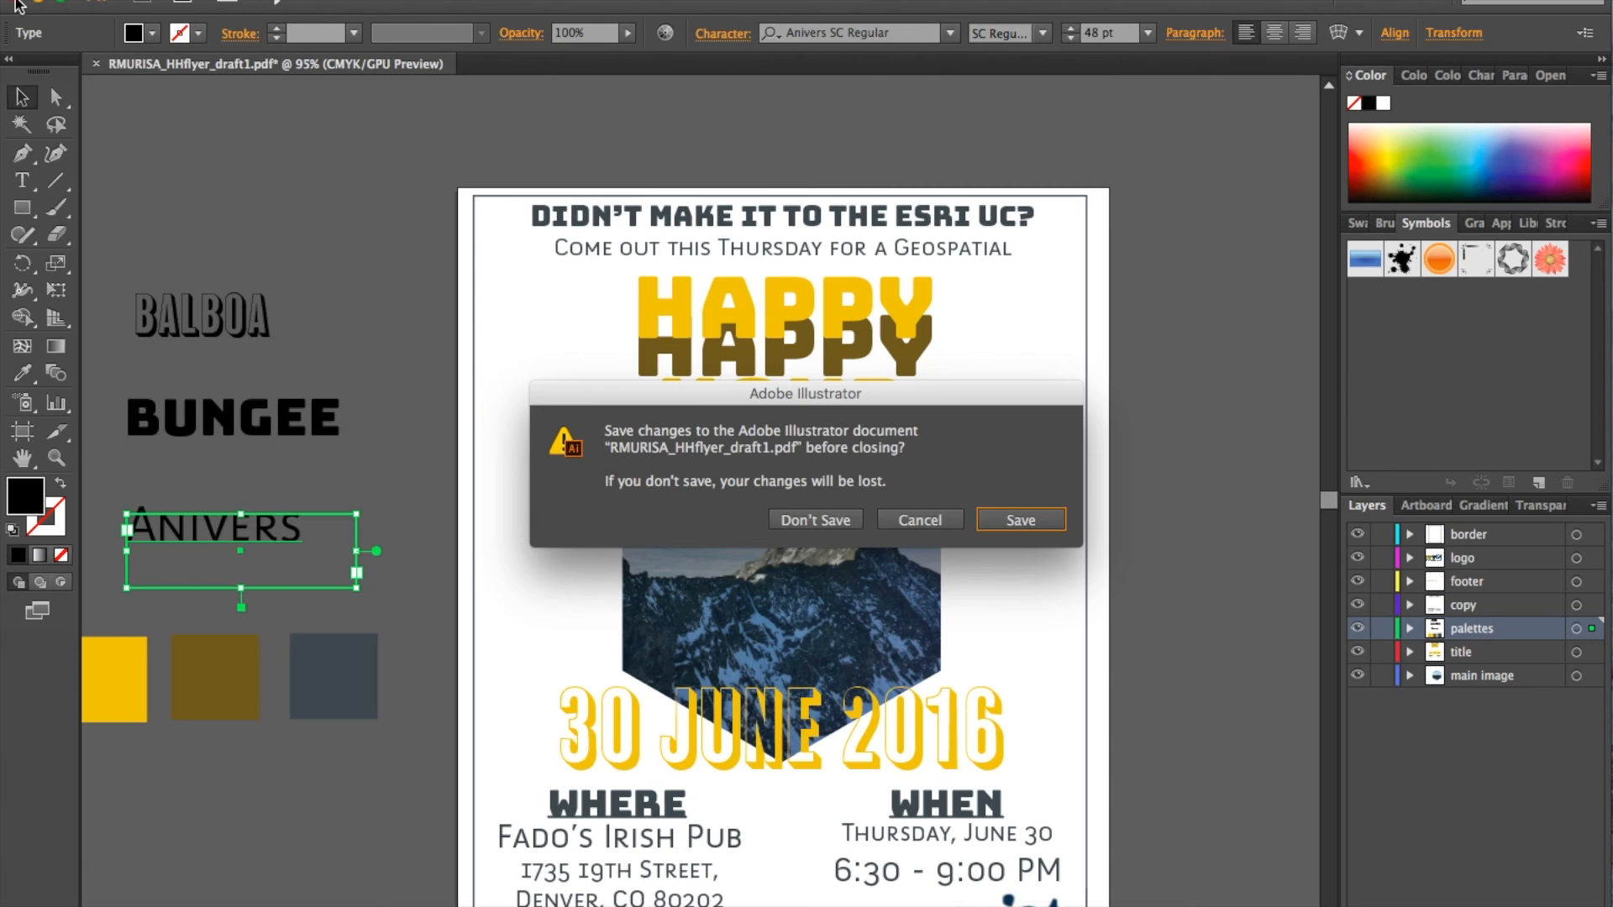
left_click(846, 523)
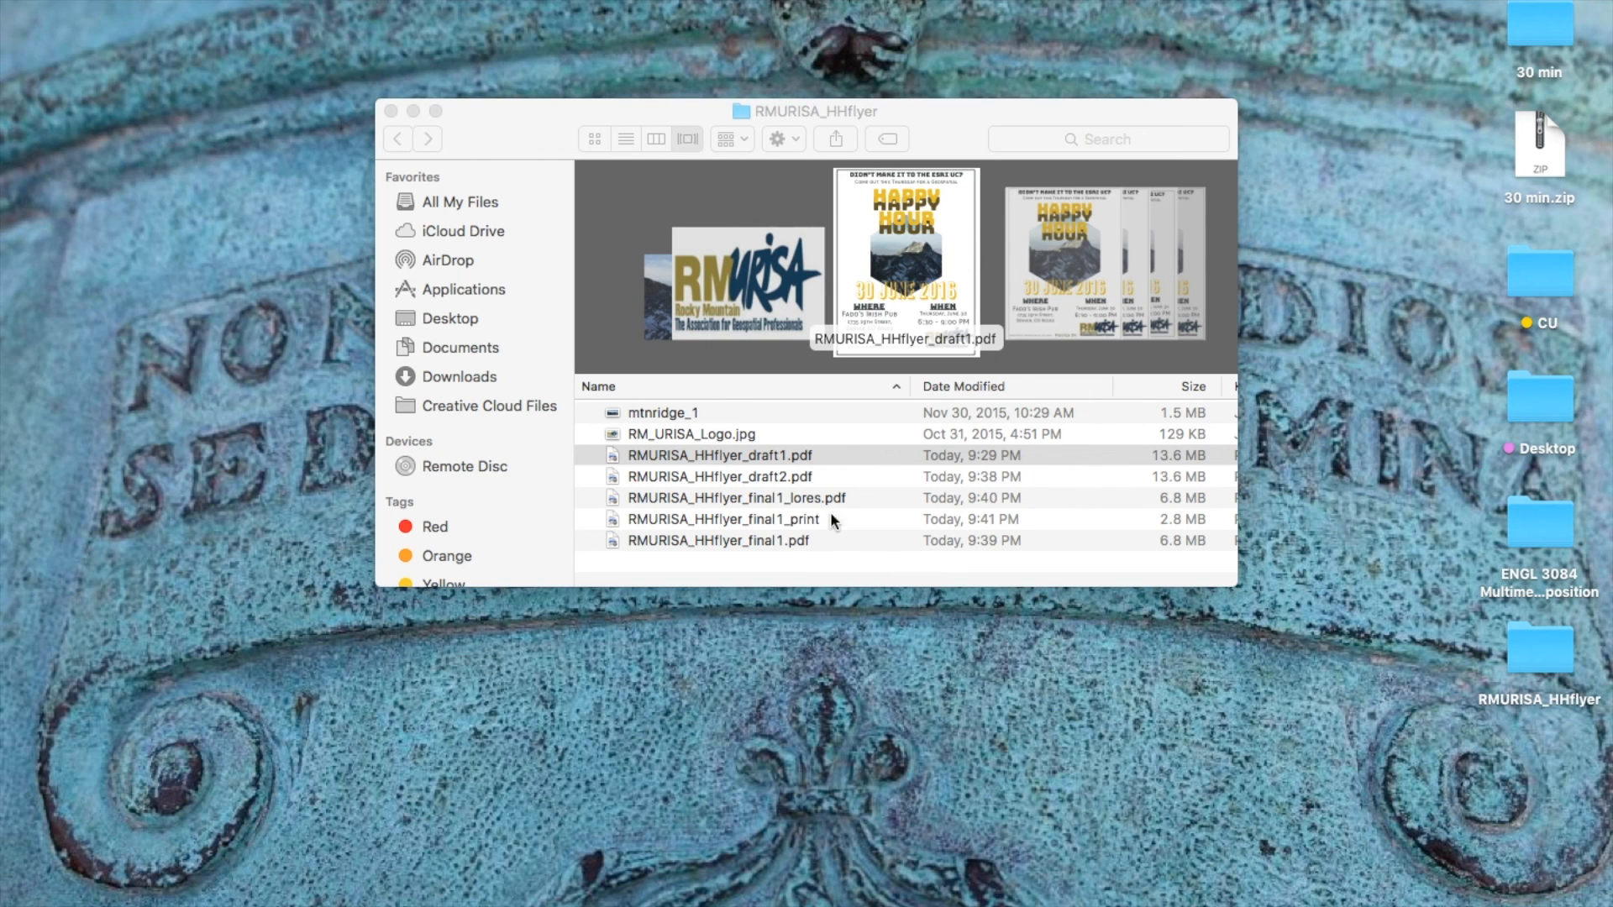
Step: Open RMURISA_HHflyer_final1.pdf in Preview and view the whole flyer
left_click(758, 541)
right_click(759, 541)
mouse_move(870, 526)
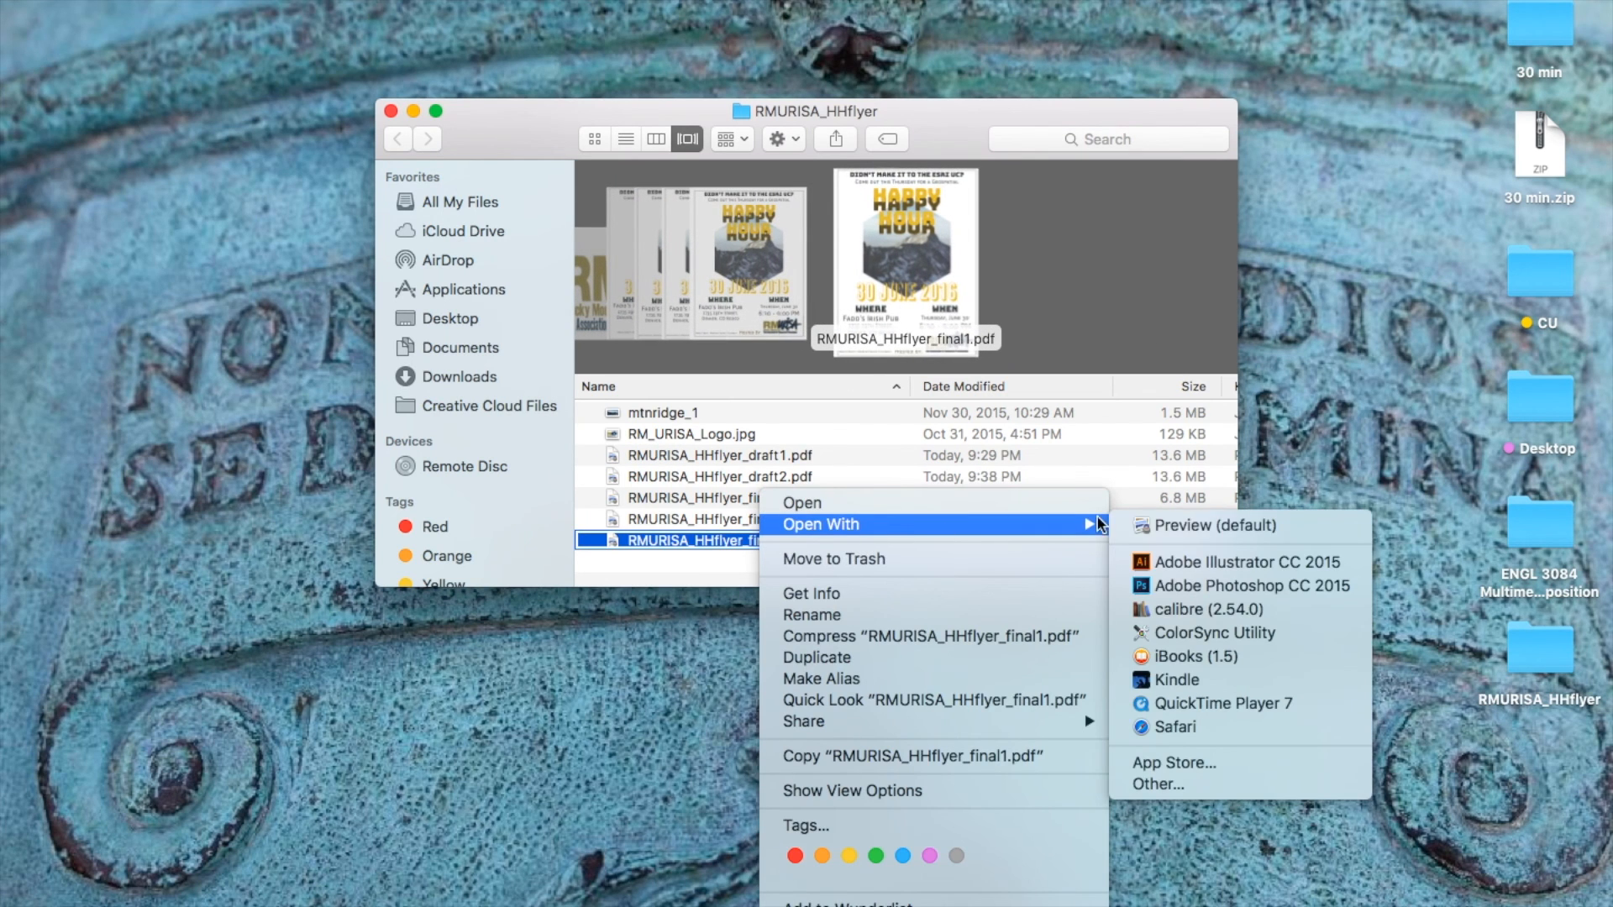
left_click(1203, 527)
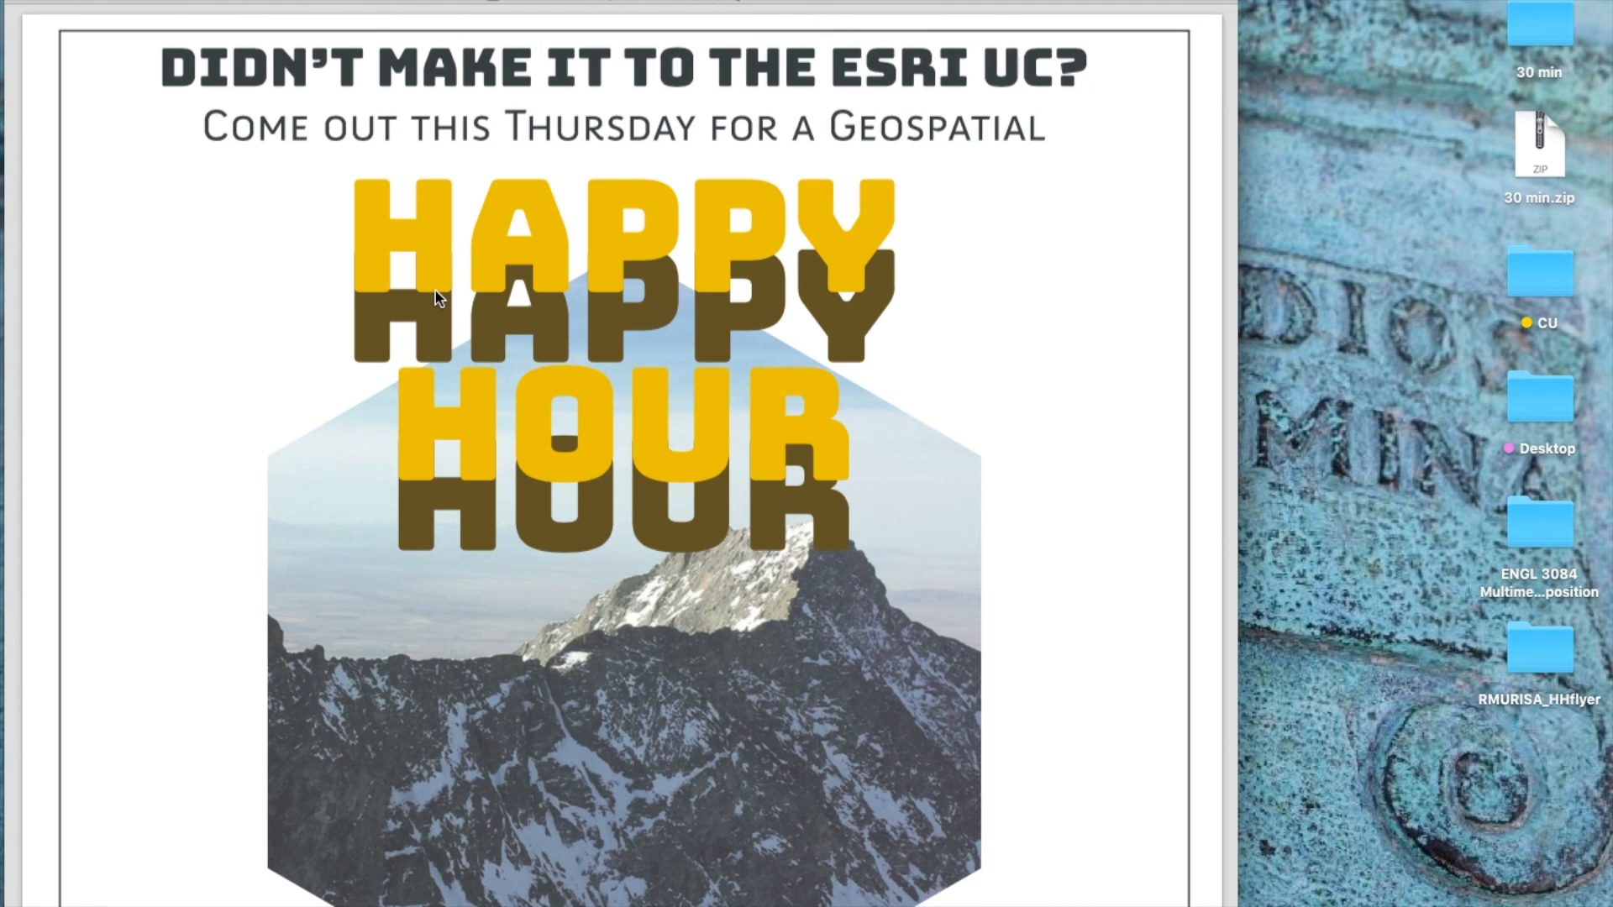
key("super+minus")
key("super+minus")
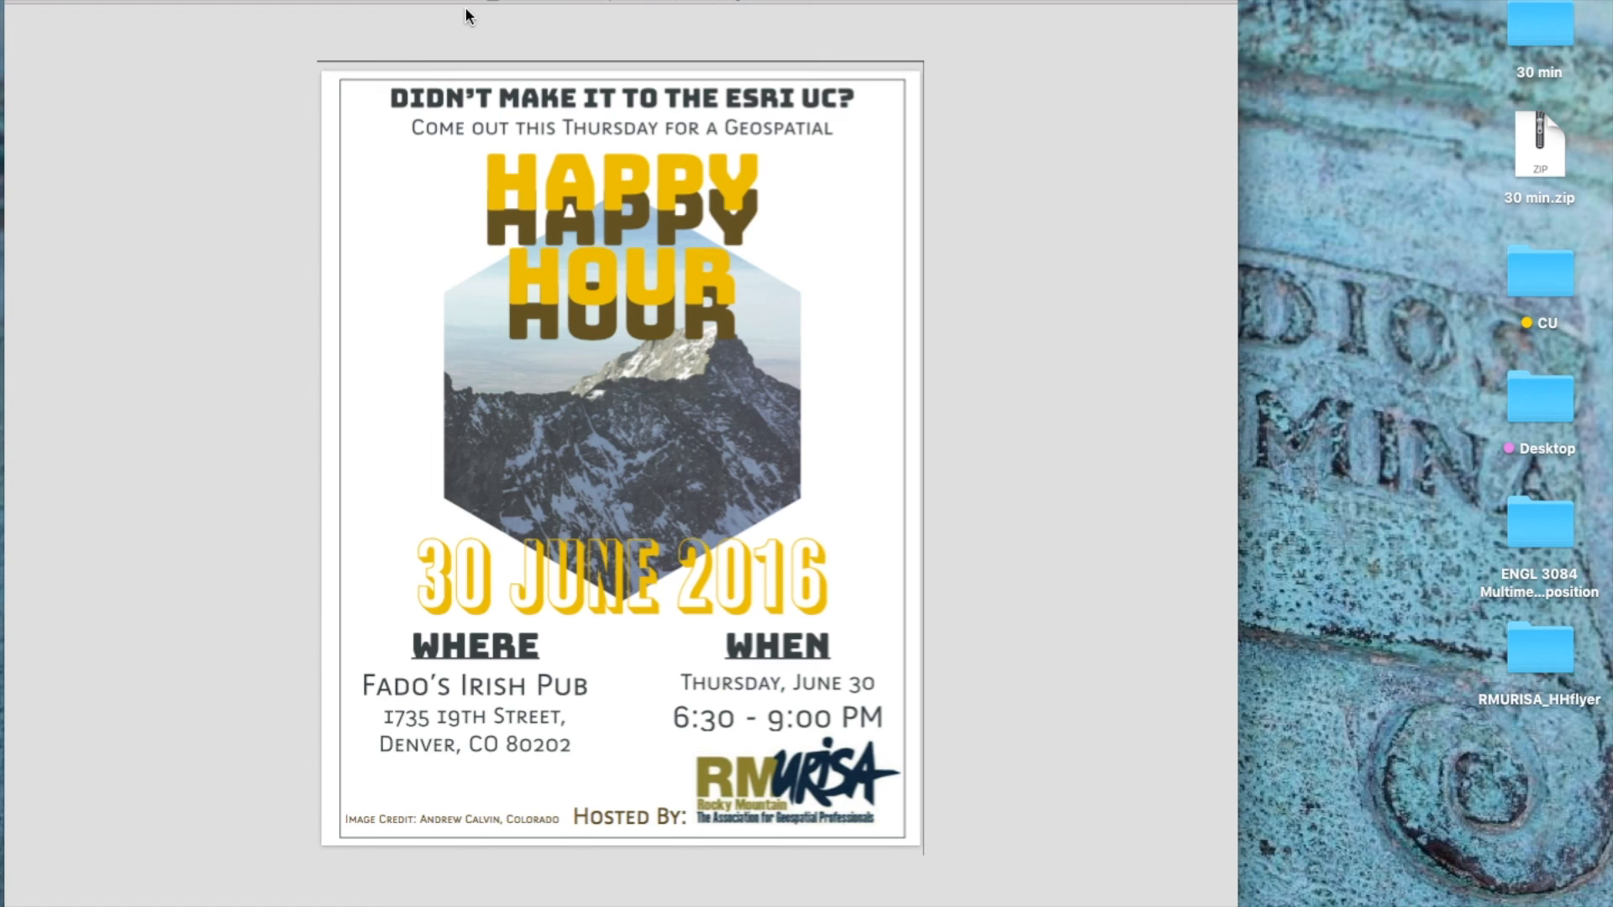
Step: Narrow the Preview window, place the RMURISA_HHflyer folder window beside the flyer, and select RMURISA_HHflyer_final1_print
left_click_drag(1246, 303, 763, 397)
left_click_drag(850, 108, 1128, 73)
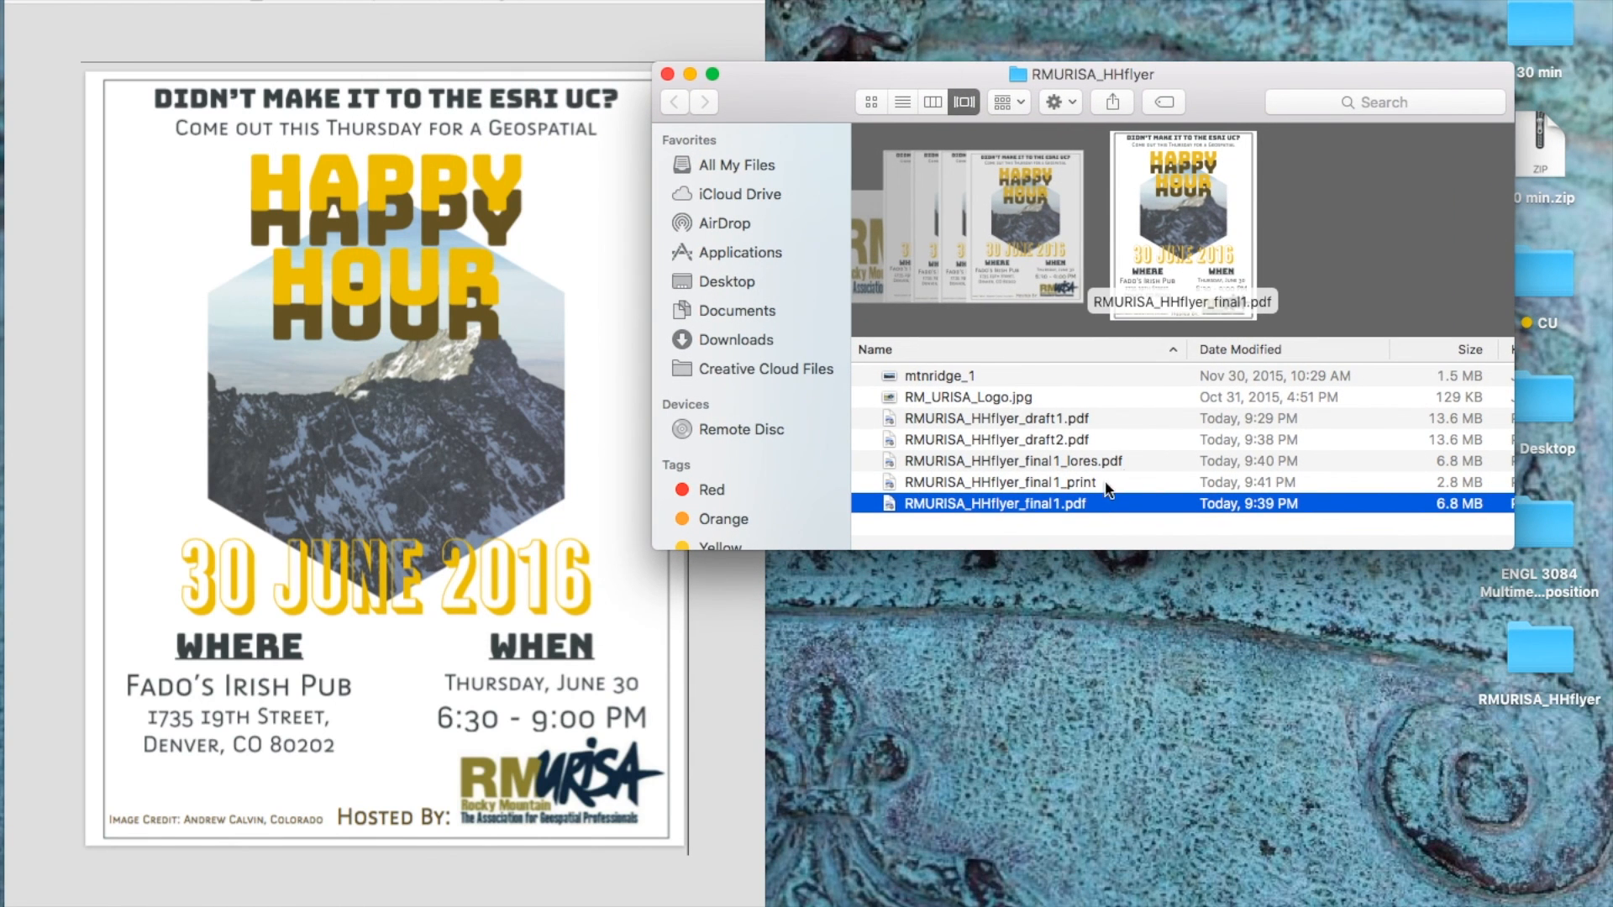
left_click(1048, 484)
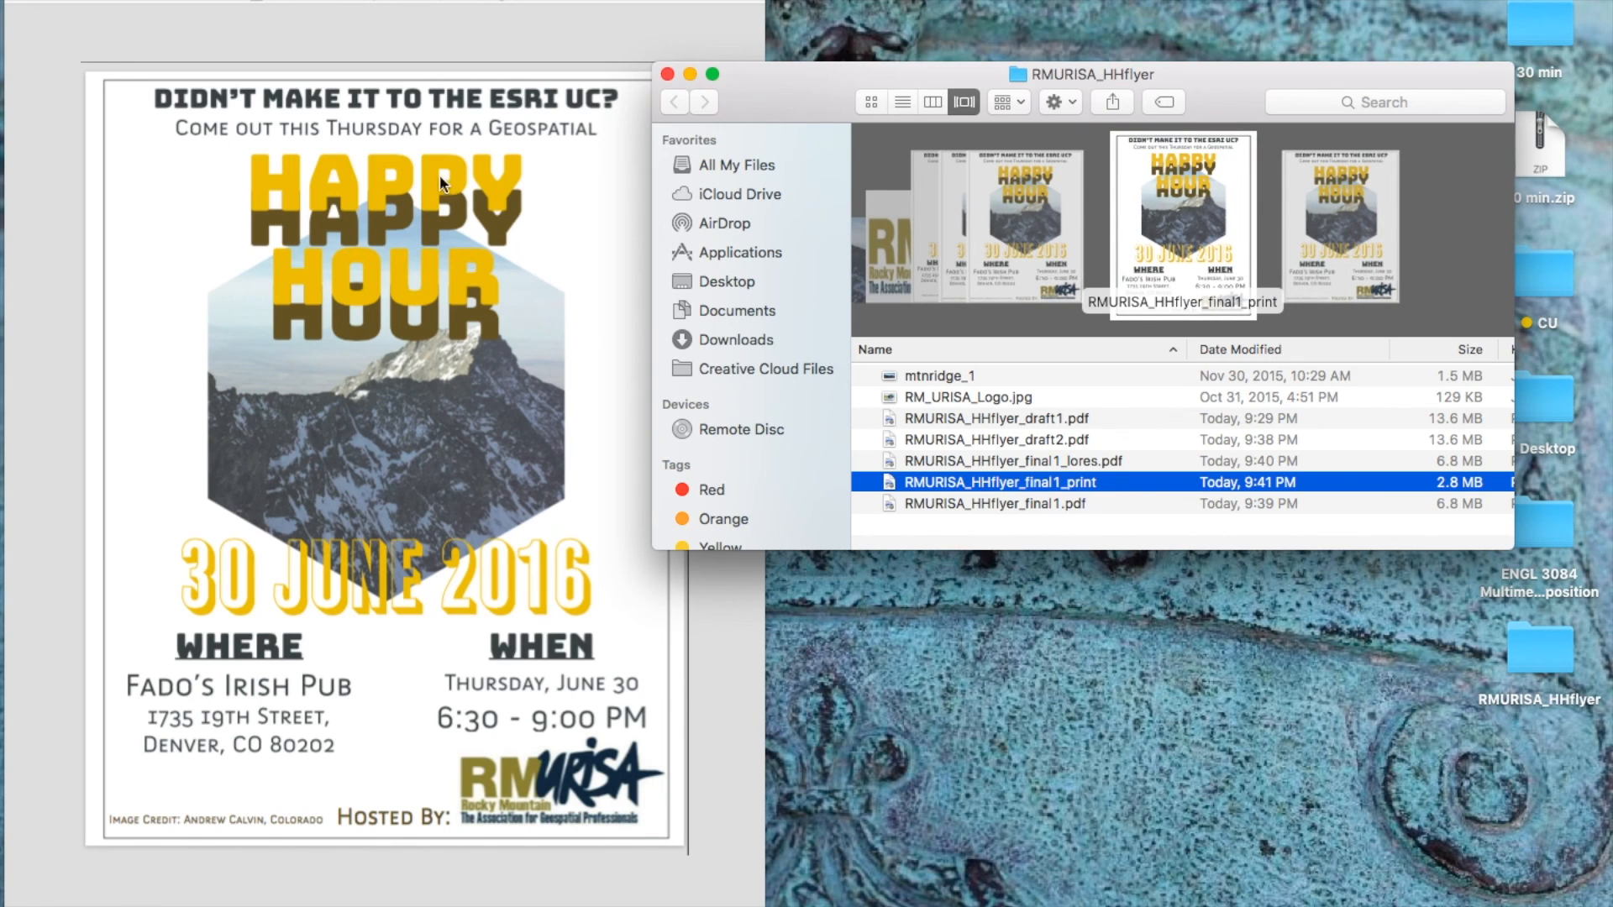
left_click(420, 254)
mouse_move(1050, 903)
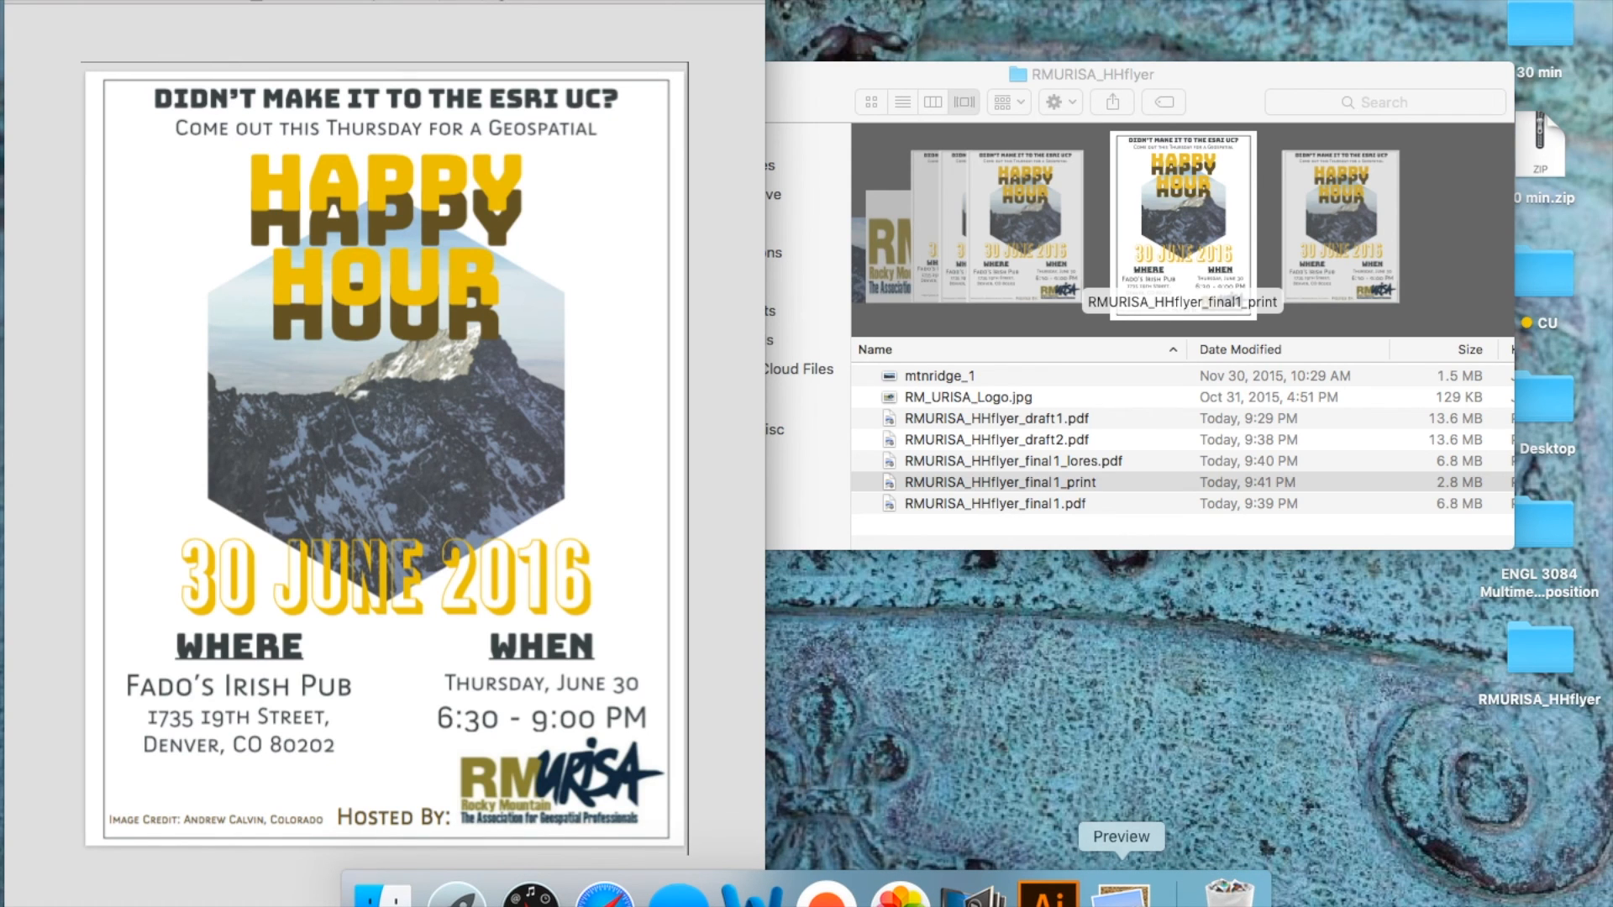
Step: Browse from the desktop's ENGL 3084 Multimedia Composition folder through Week 3 and Instructional Tech Video to the Instruction Video Cards folder
double_click(1534, 535)
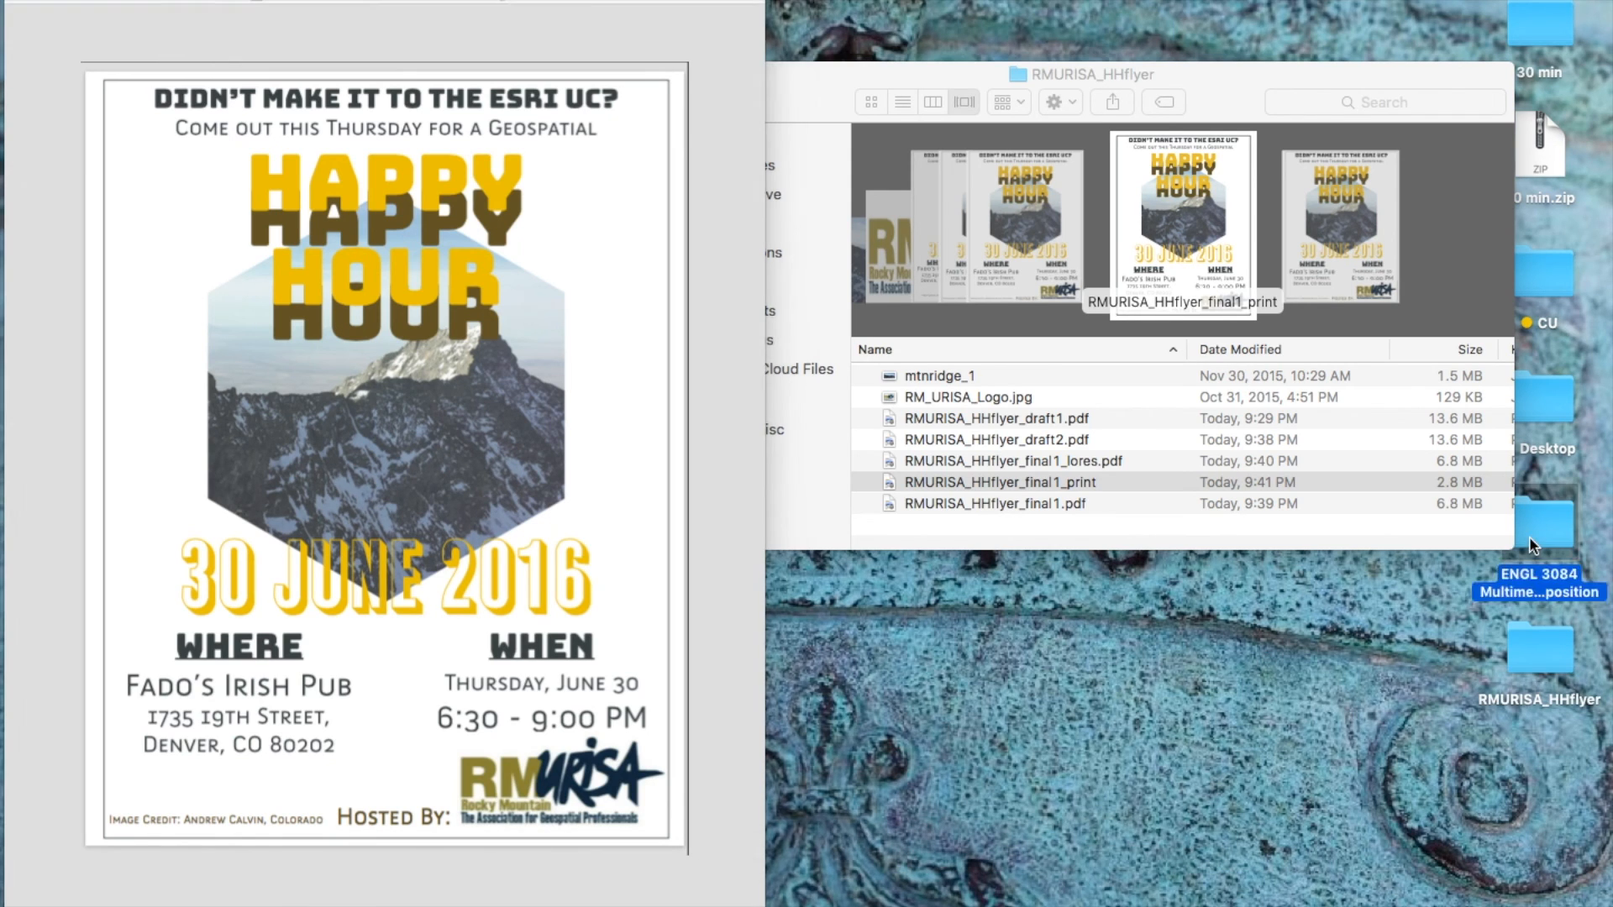
double_click(477, 729)
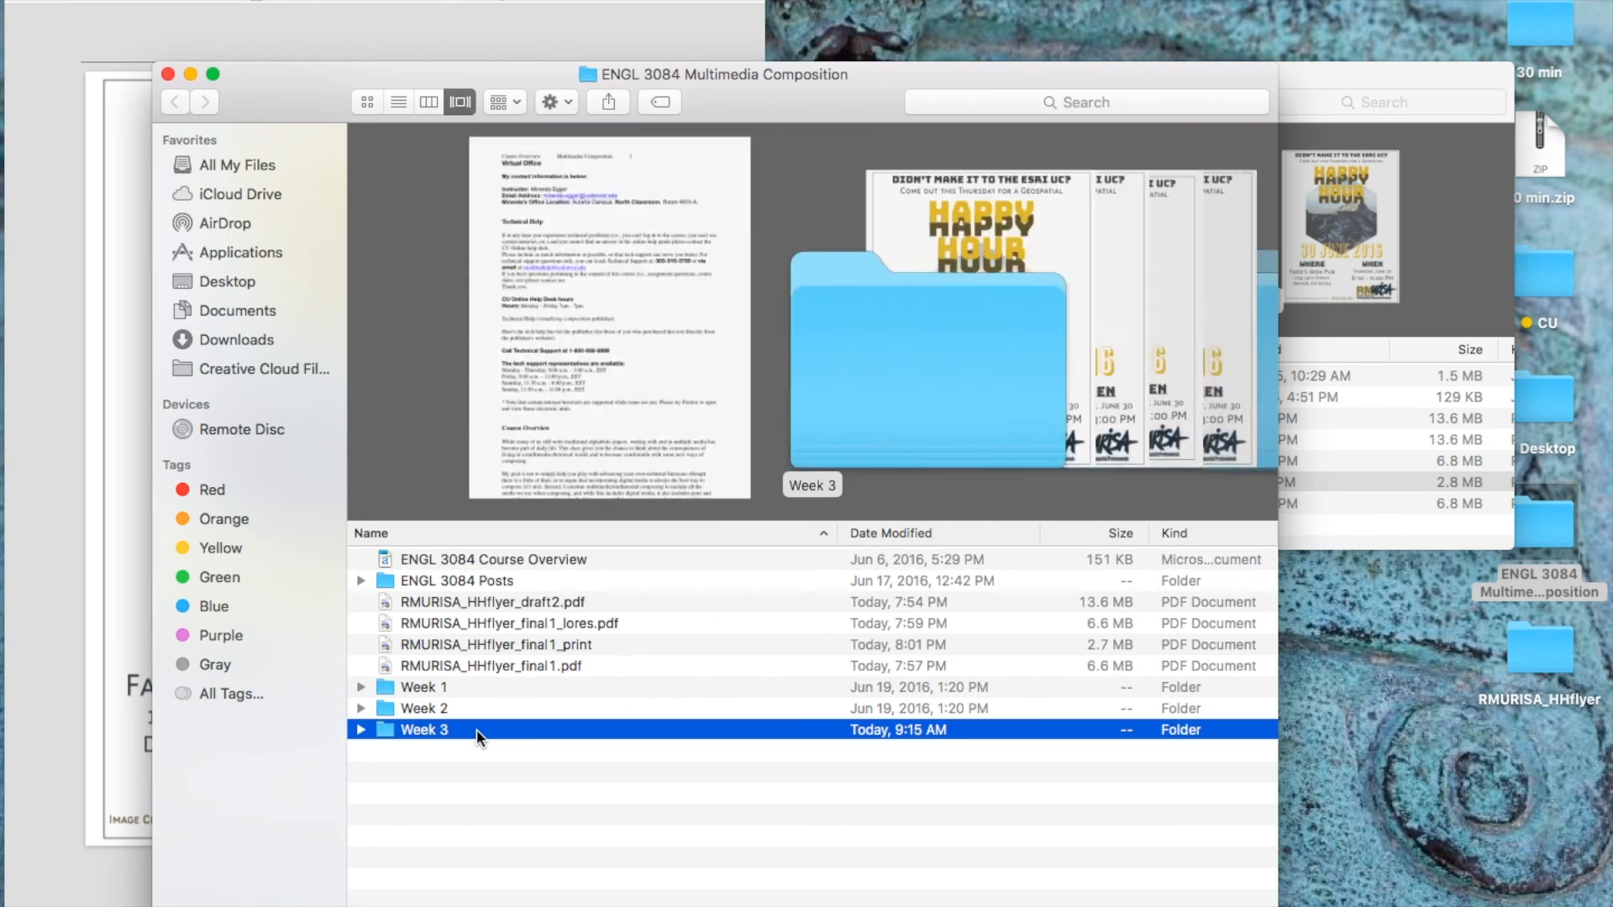
double_click(507, 558)
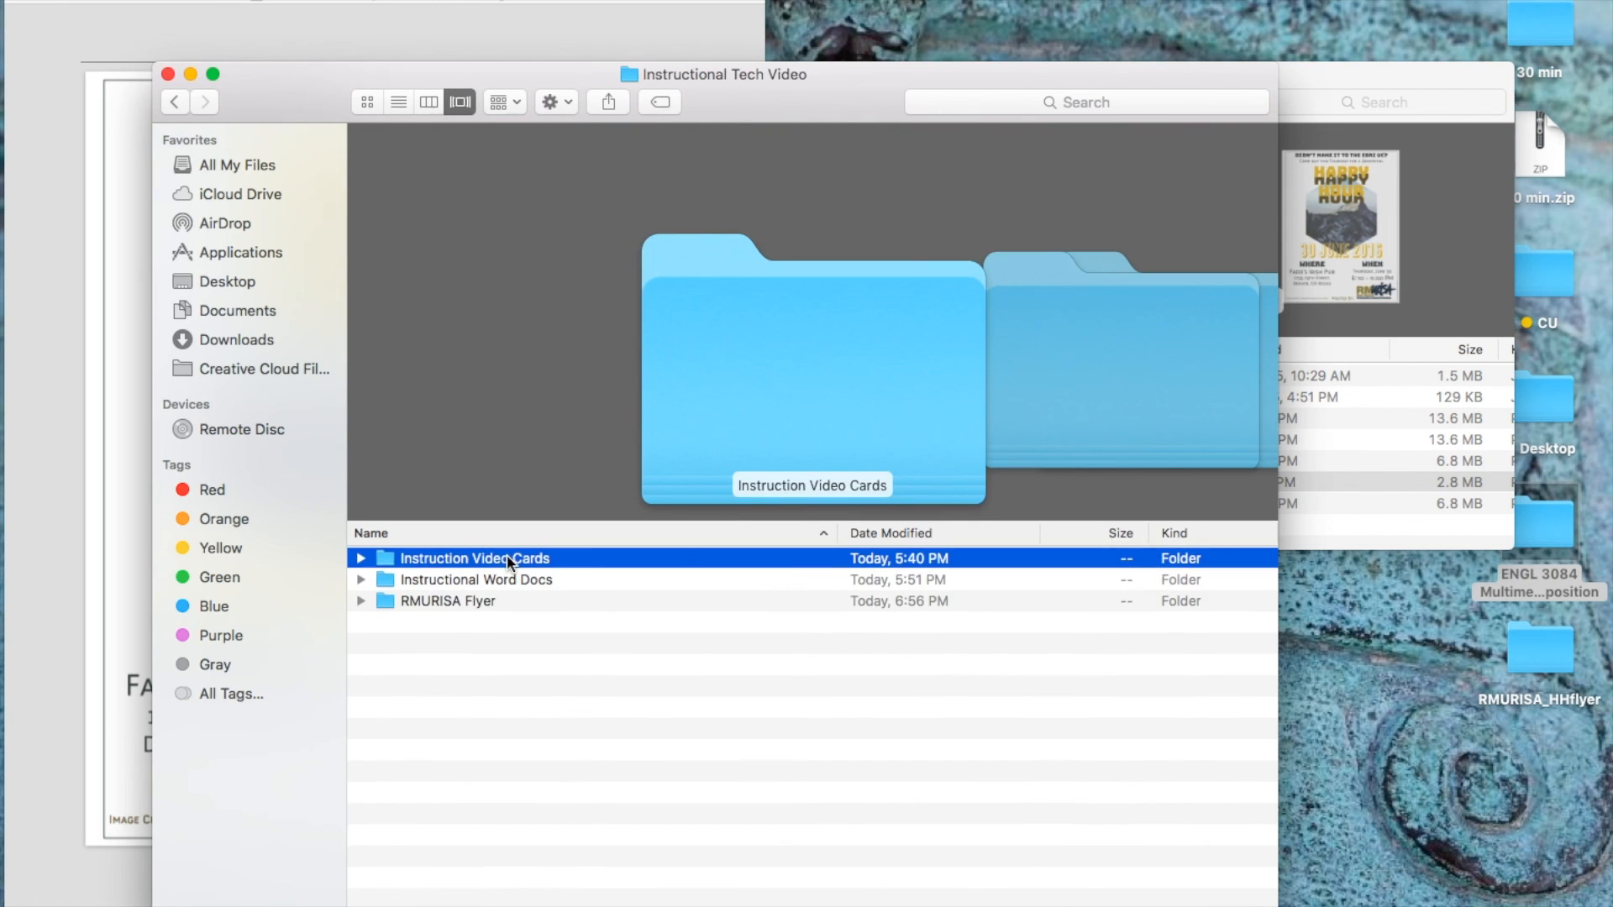
double_click(507, 557)
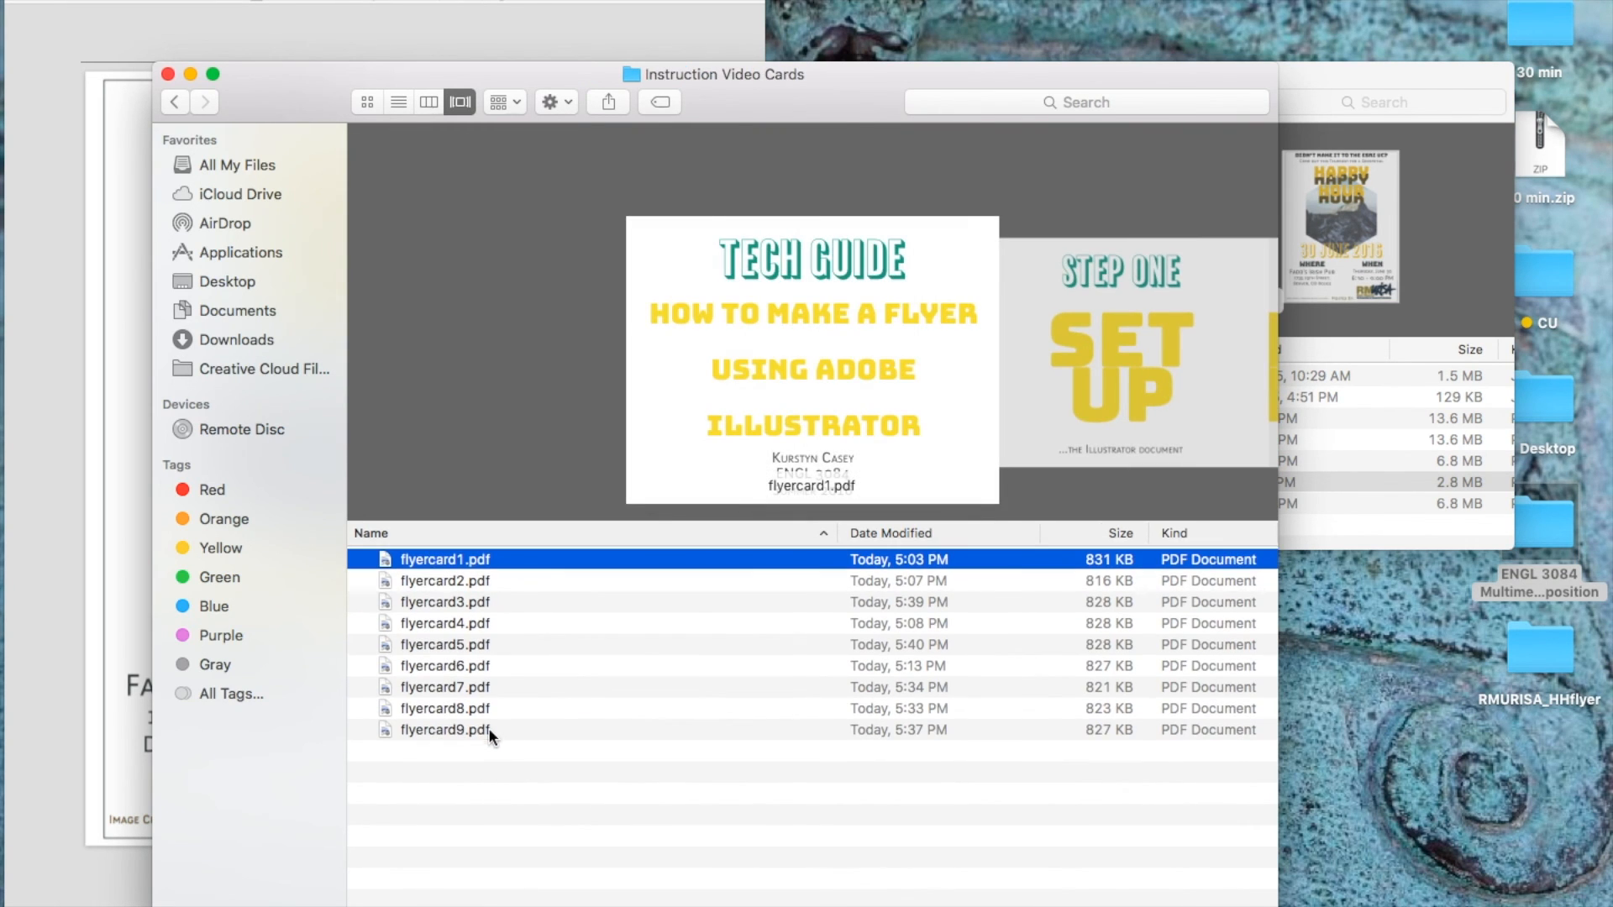
Step: Open flyercard9.pdf and view the whole card
double_click(491, 730)
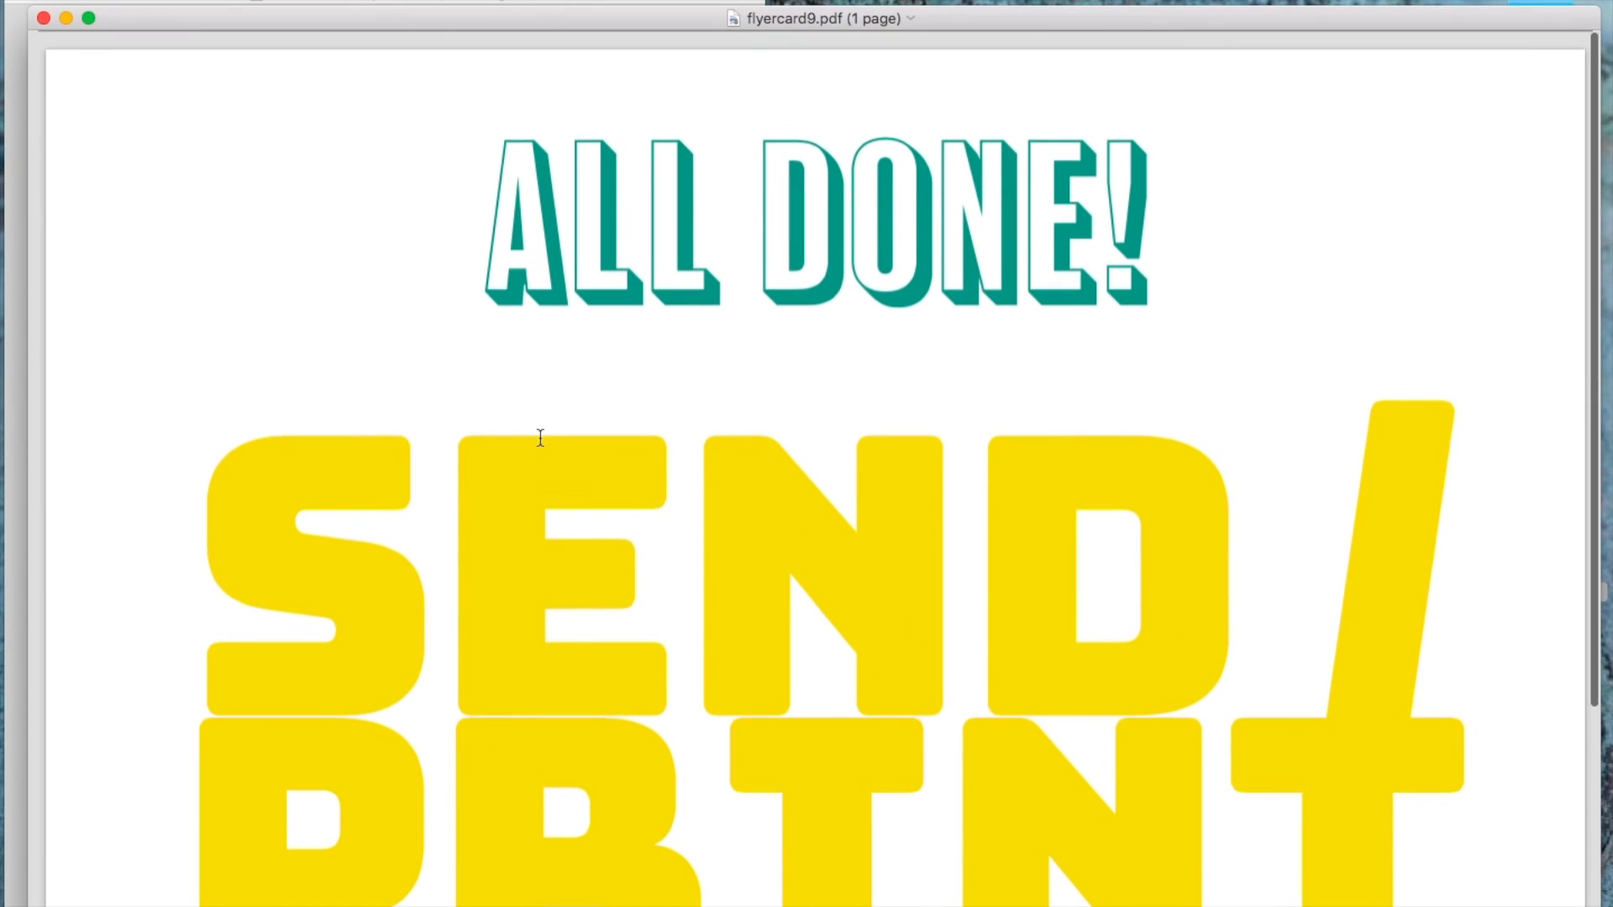
key("super+minus")
key("super+minus")
key("super+minus")
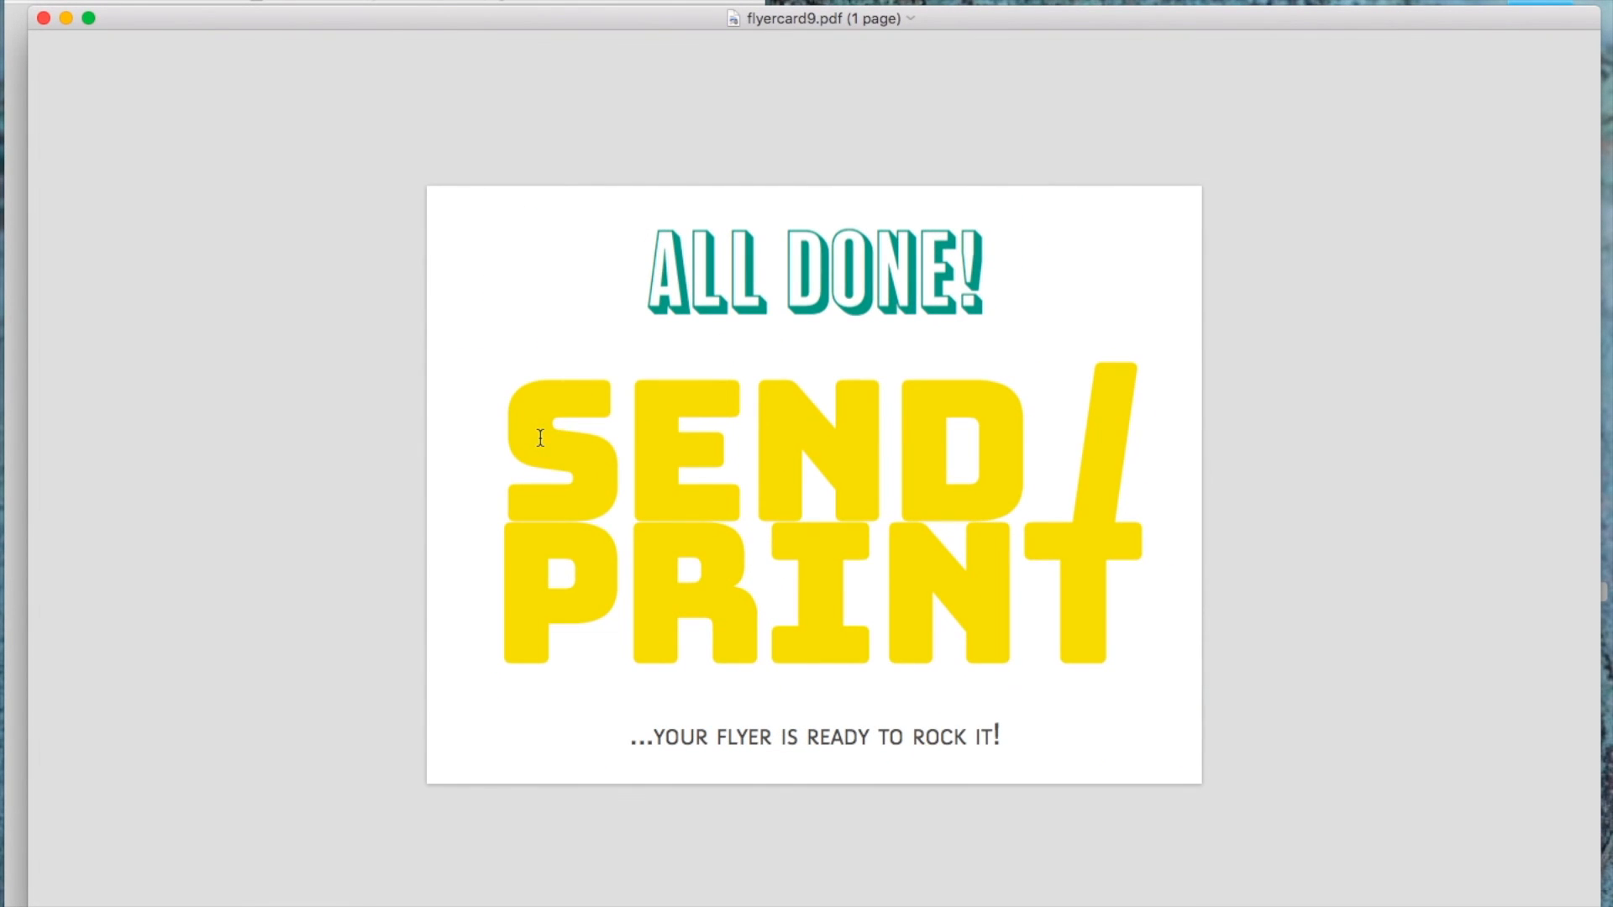